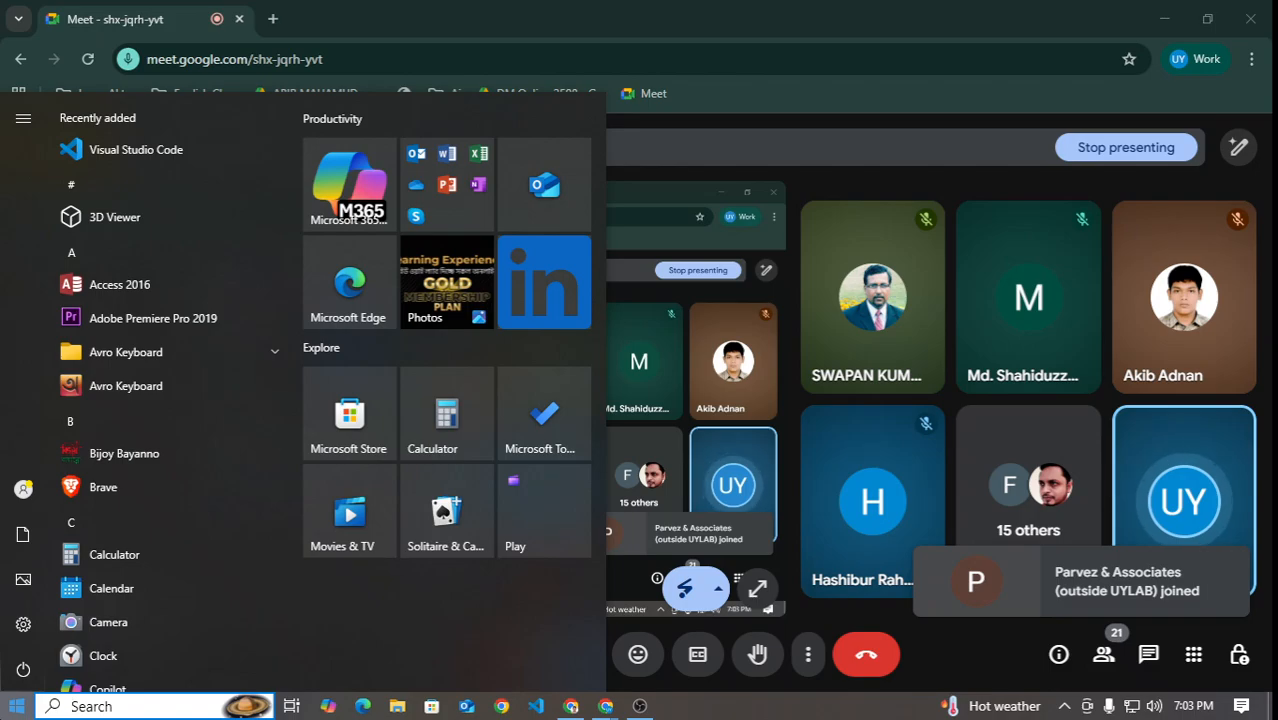
Step: Open Excel 2016 and create a blank workbook
type("ex")
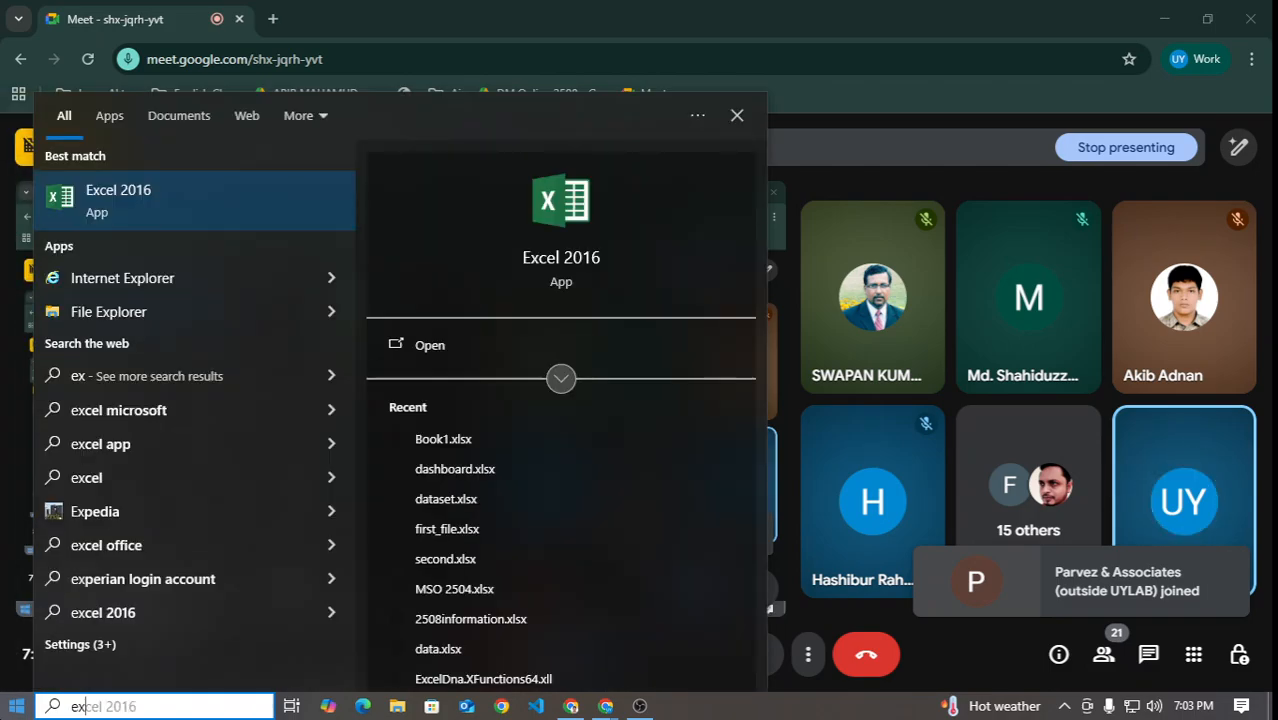
key("Return")
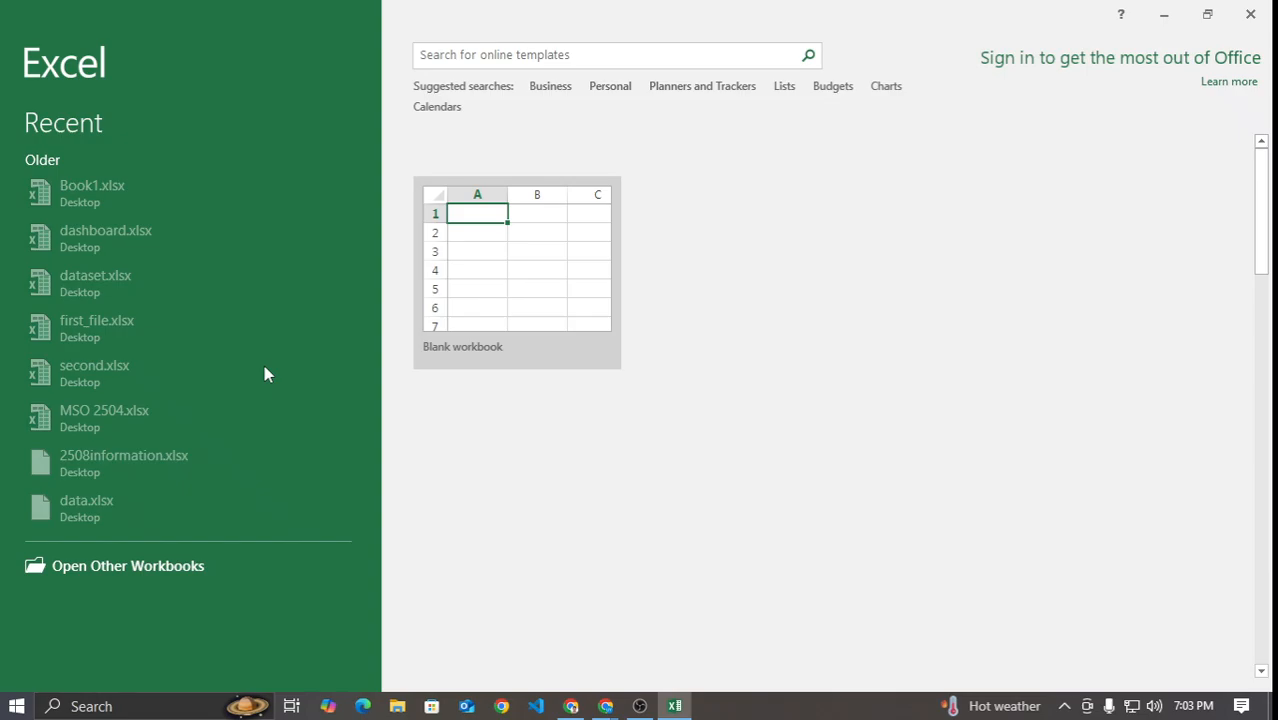
left_click(524, 260)
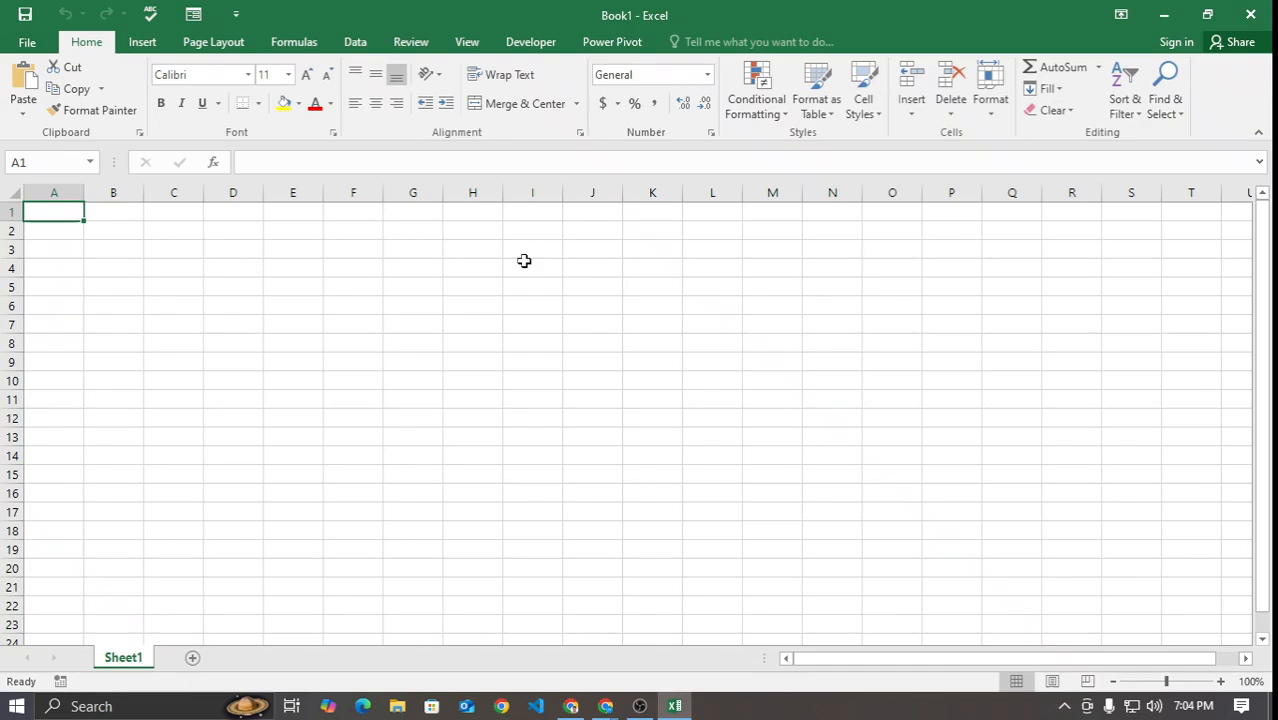
left_click(603, 704)
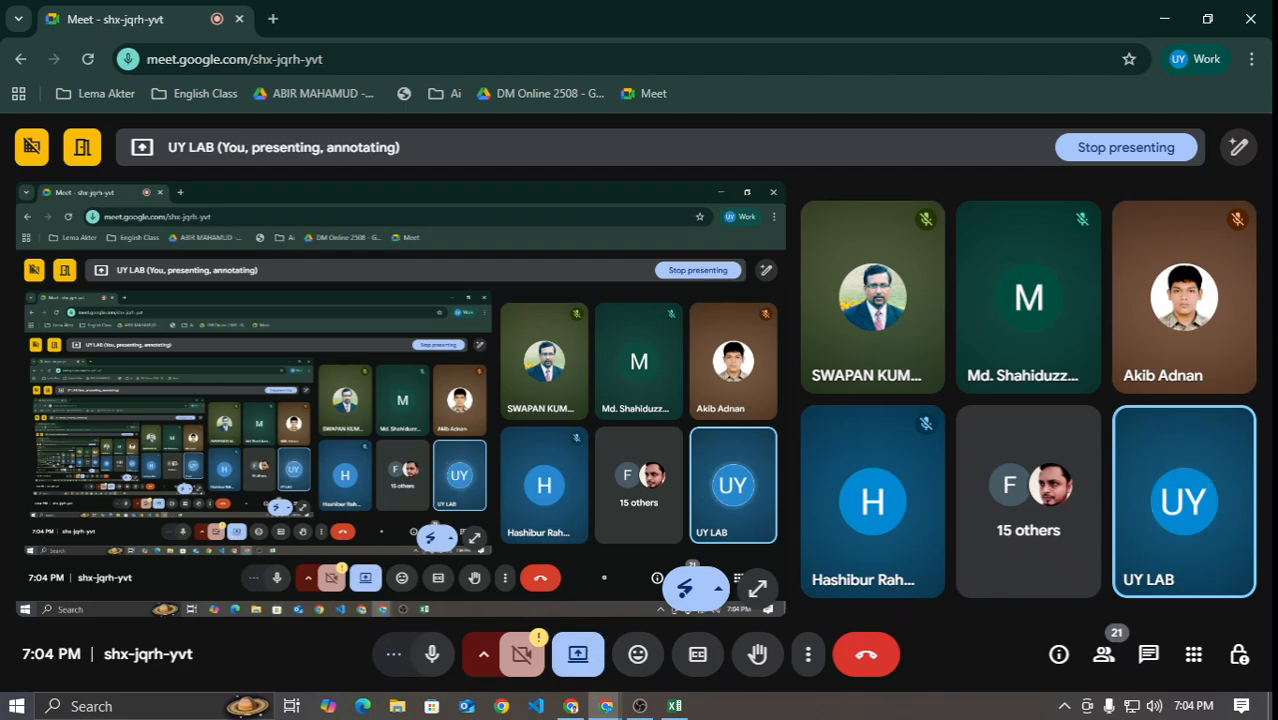
left_click(674, 705)
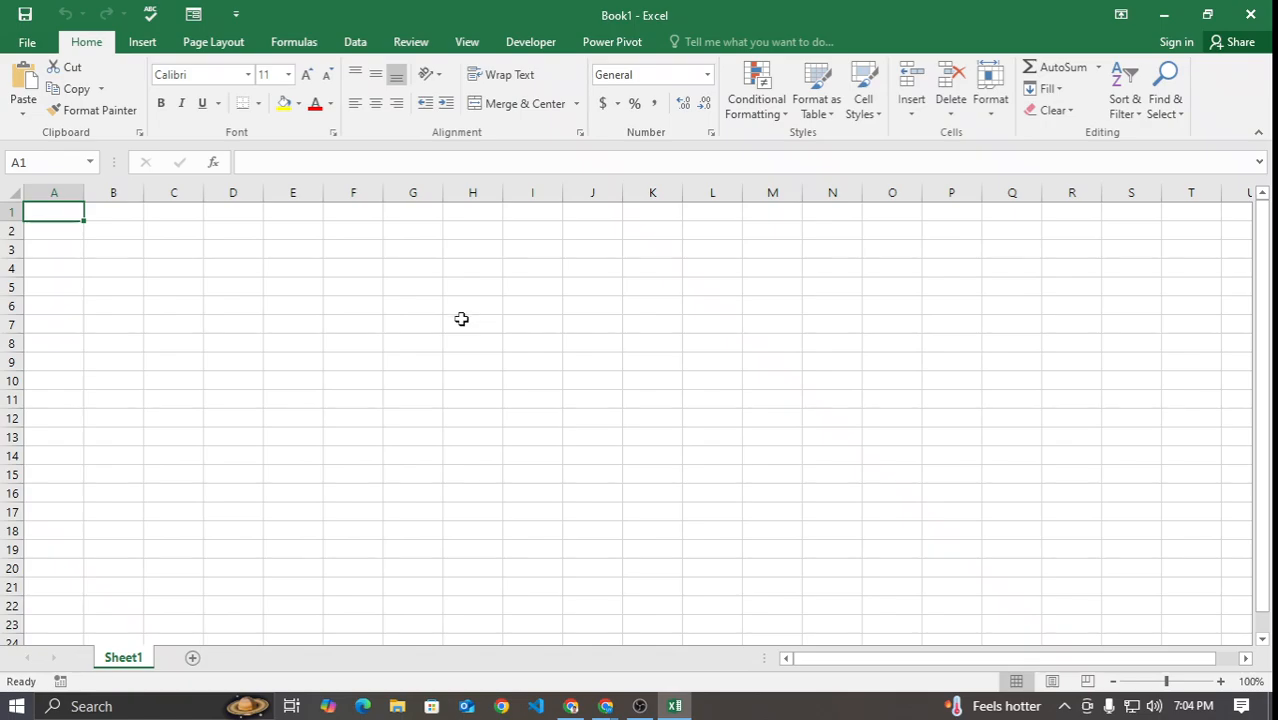
Step: Enter the label INDEX in cell D1 and the label MATCH in cell D3
left_click(235, 216)
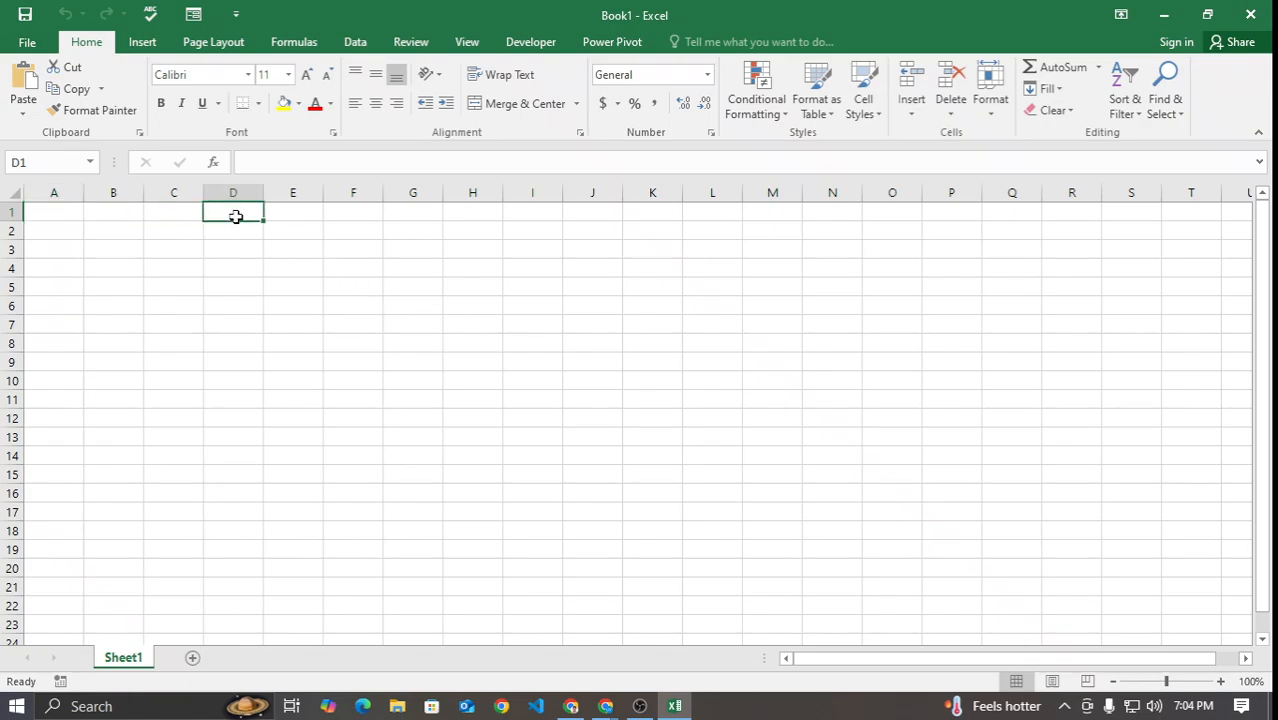
type("INDEX")
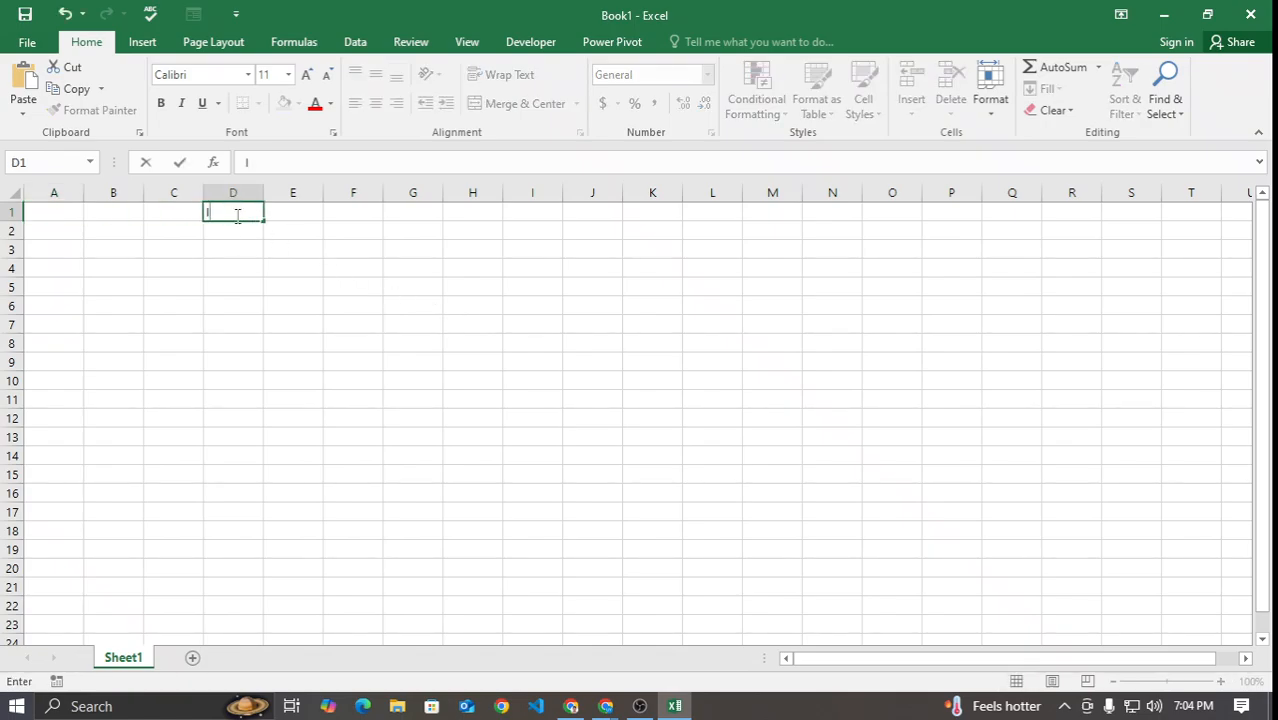
key("Return")
key("Return")
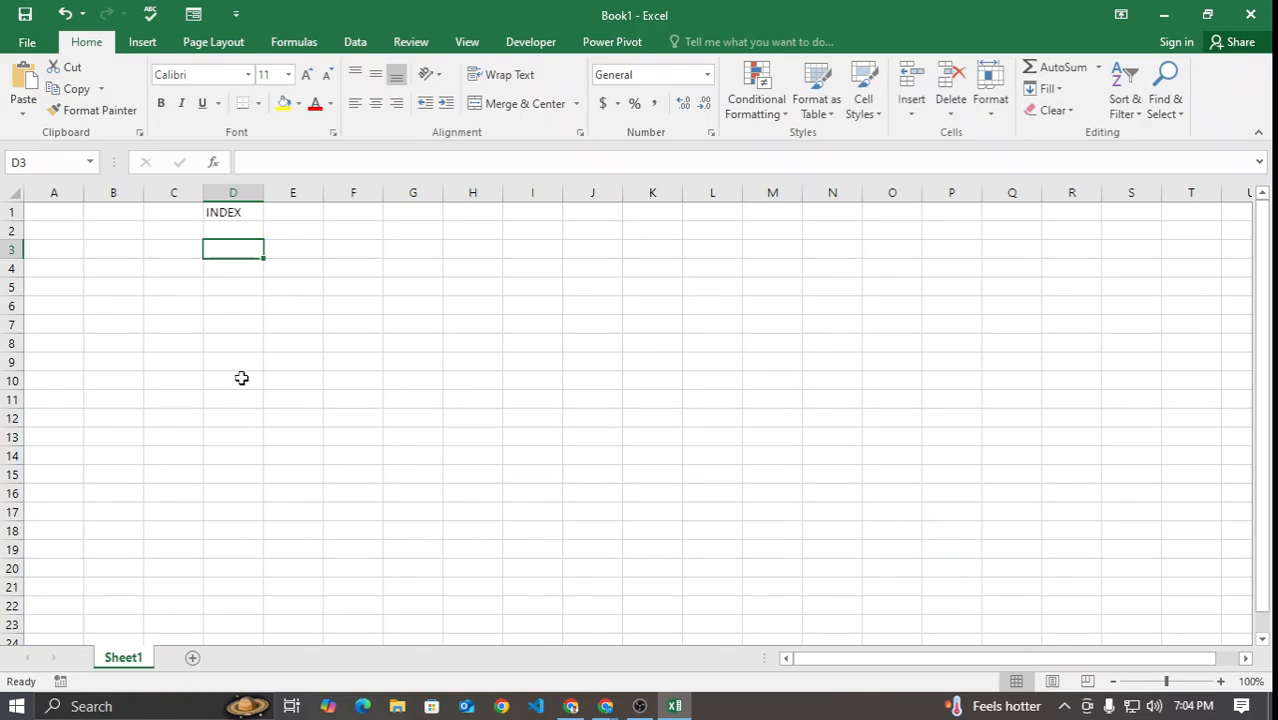
type("MATCH")
key("Return")
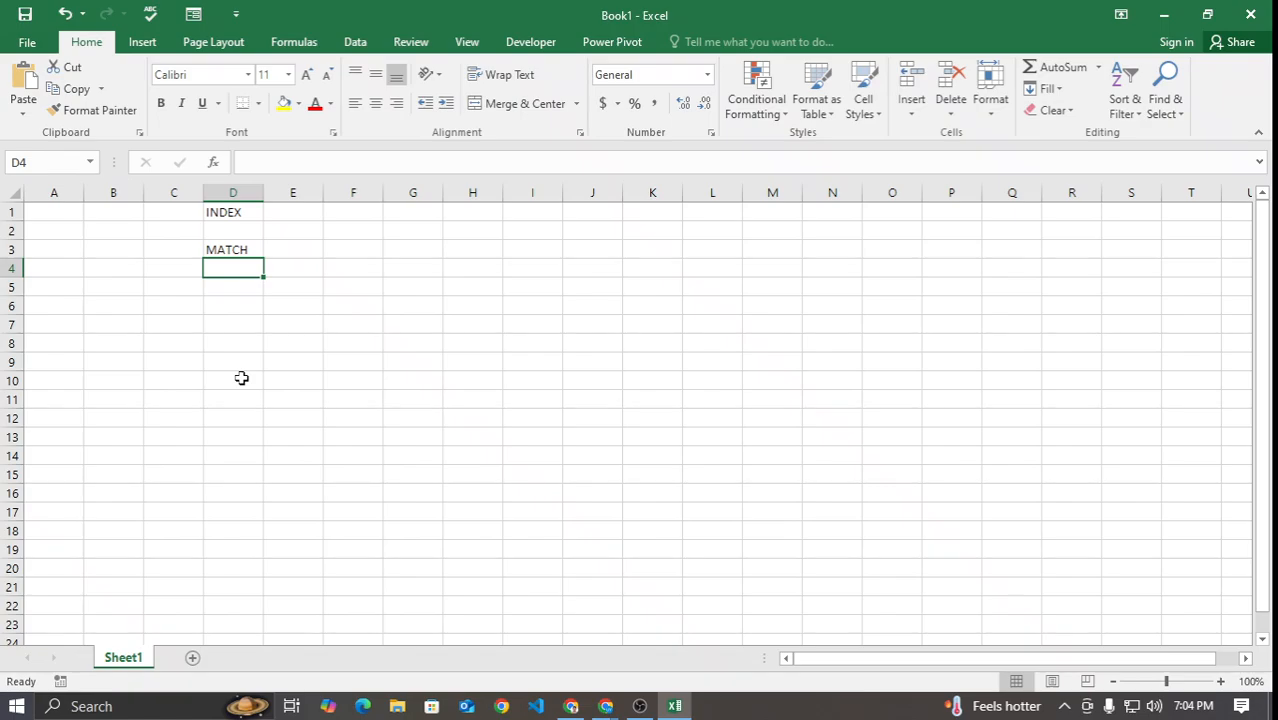
scroll(241, 378, "up", 4, "ctrl")
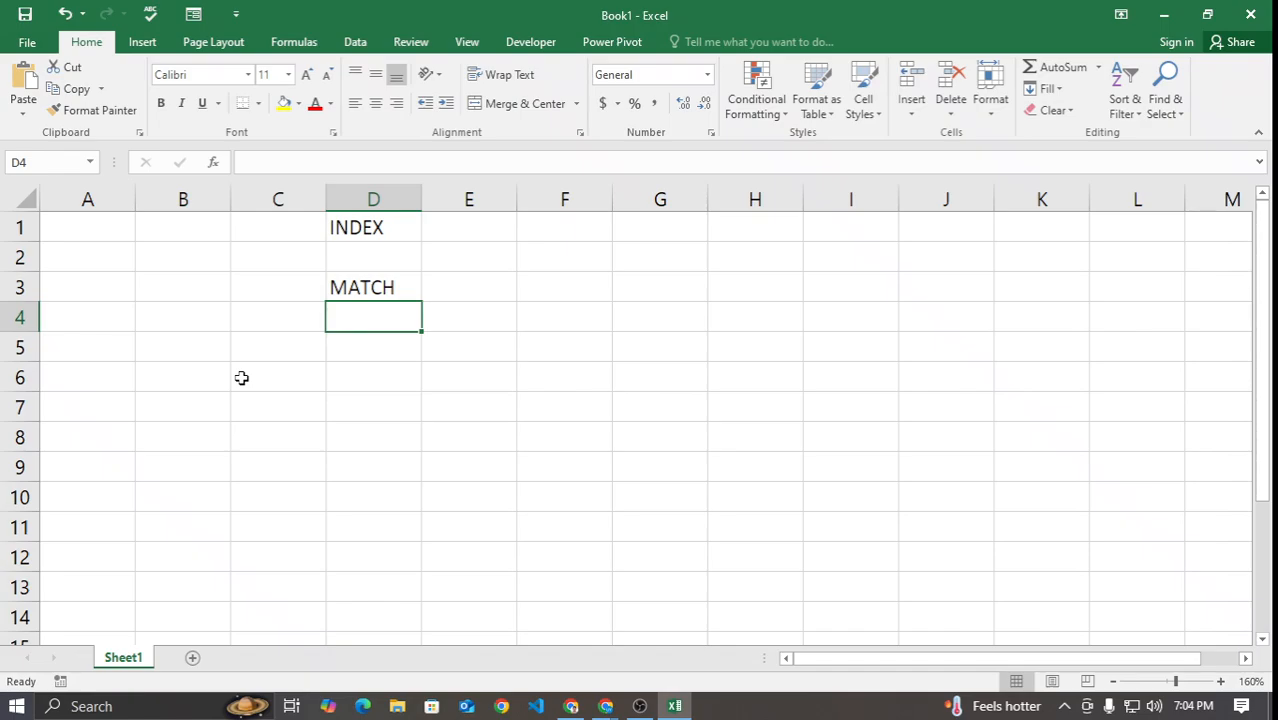
left_click(398, 238)
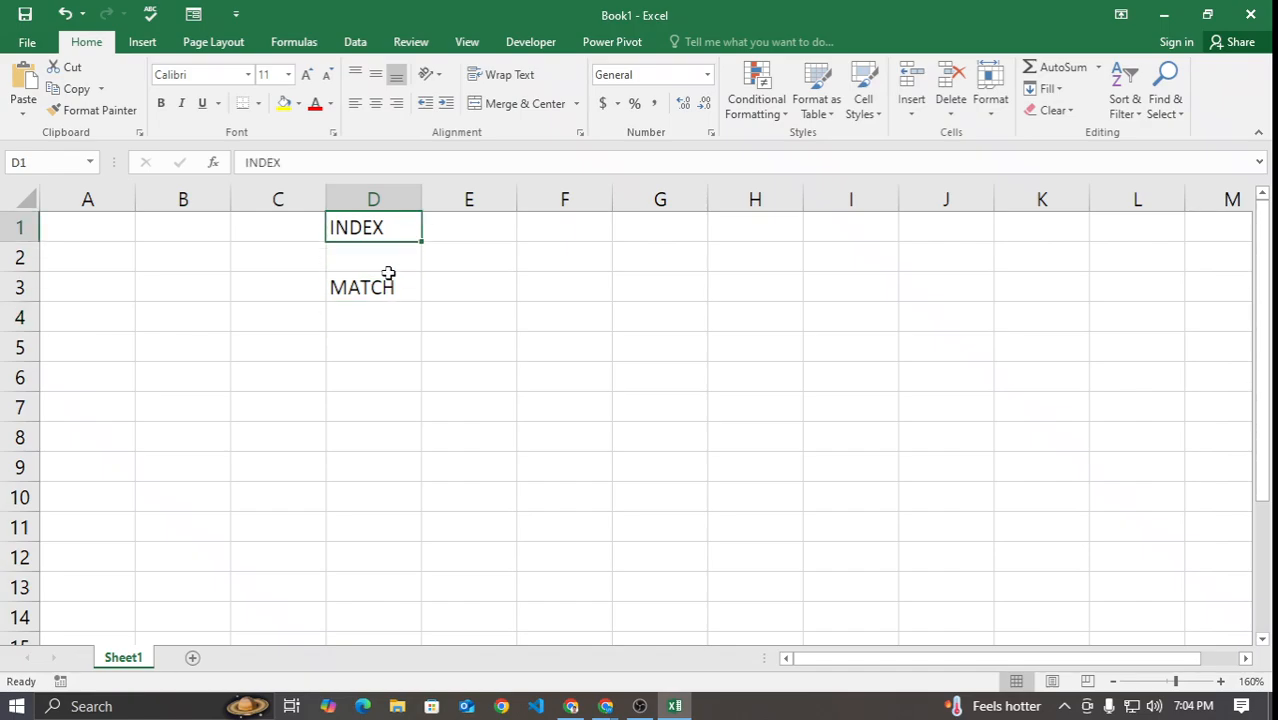
left_click(388, 278)
left_click(391, 236)
left_click(408, 285)
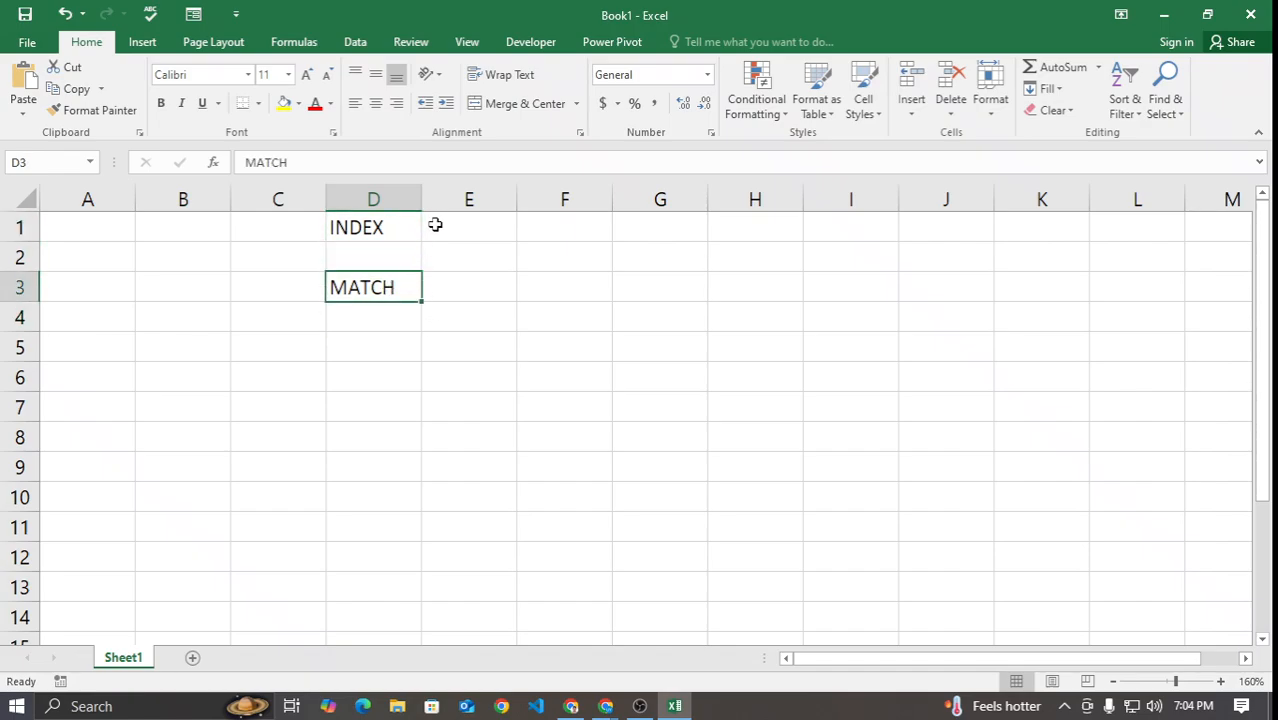
left_click(380, 230)
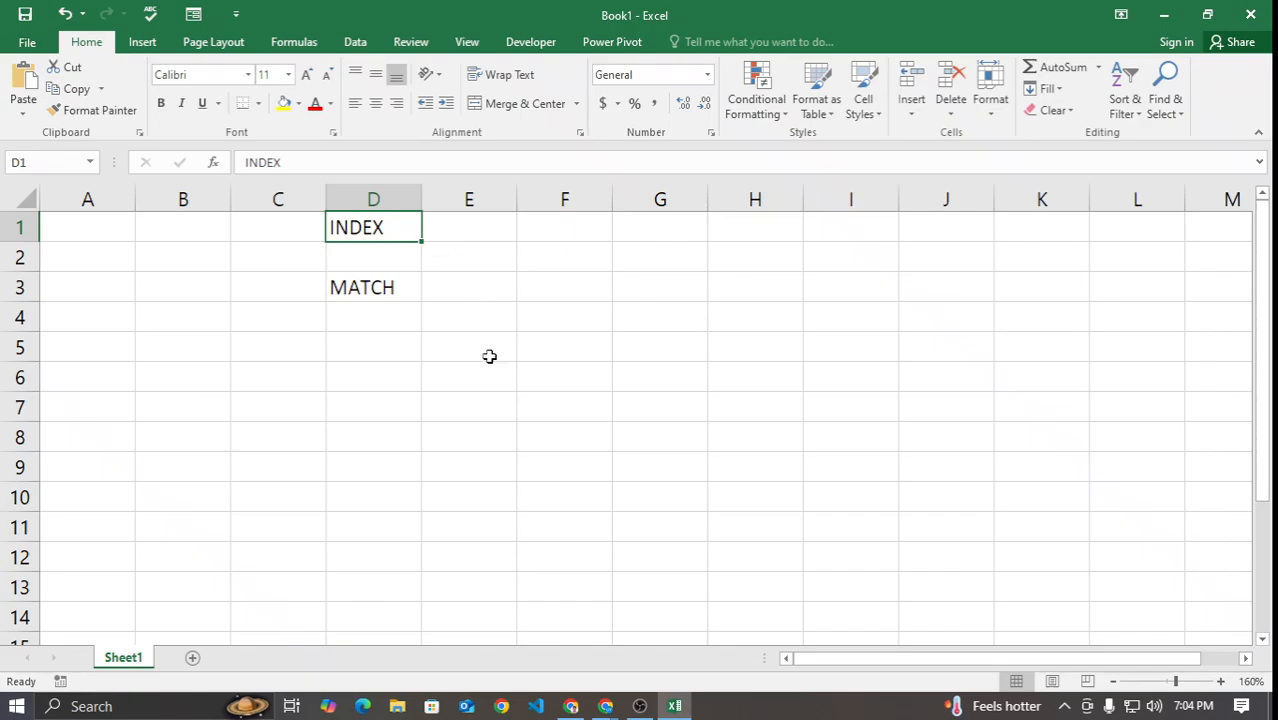
Step: Switch to Chrome, search the web for RANDOM NAMES in a new tab and open the 1000 random names site
mouse_move(607, 705)
left_click(580, 625)
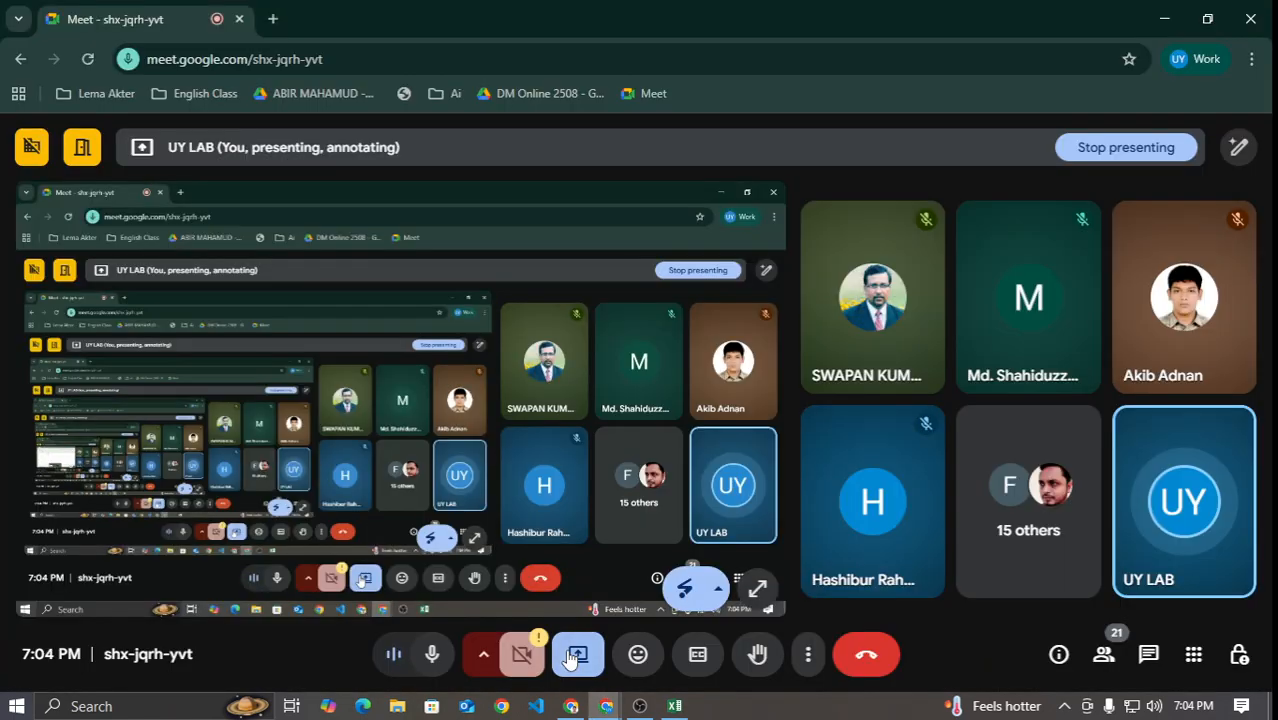
left_click(571, 706)
left_click(380, 18)
type("R")
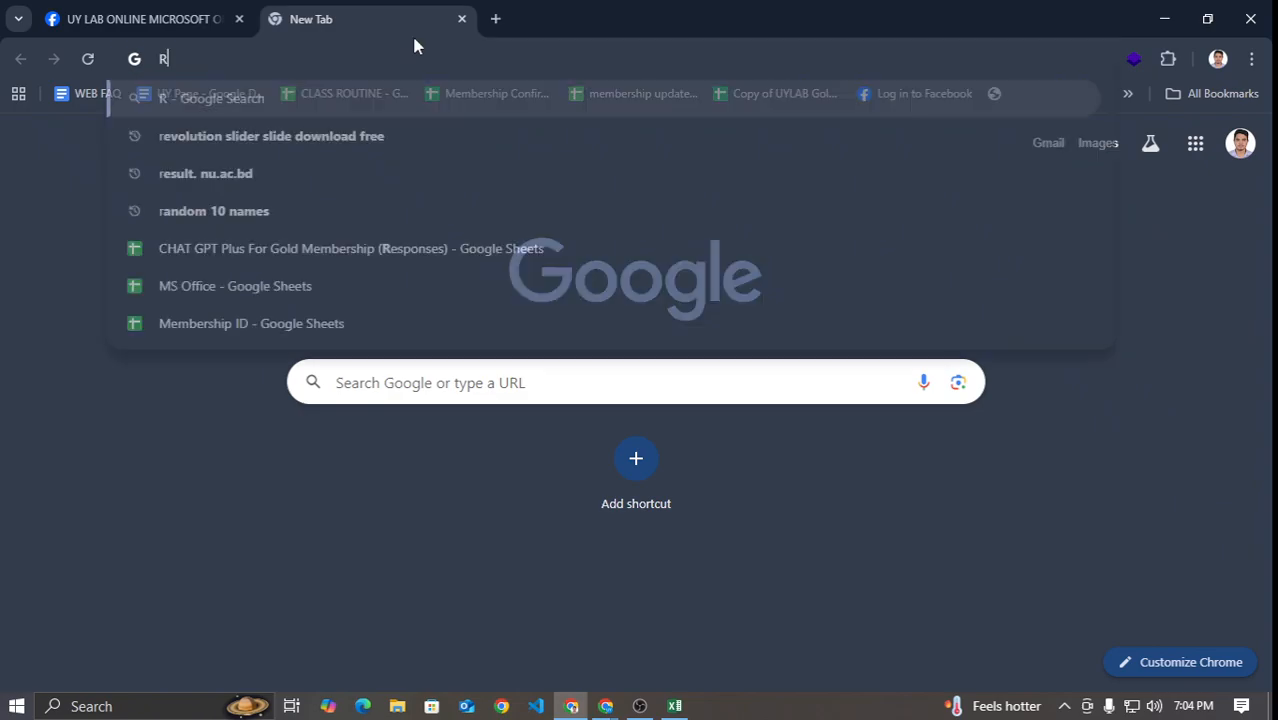
type("ANDOM NAMES")
key("Return")
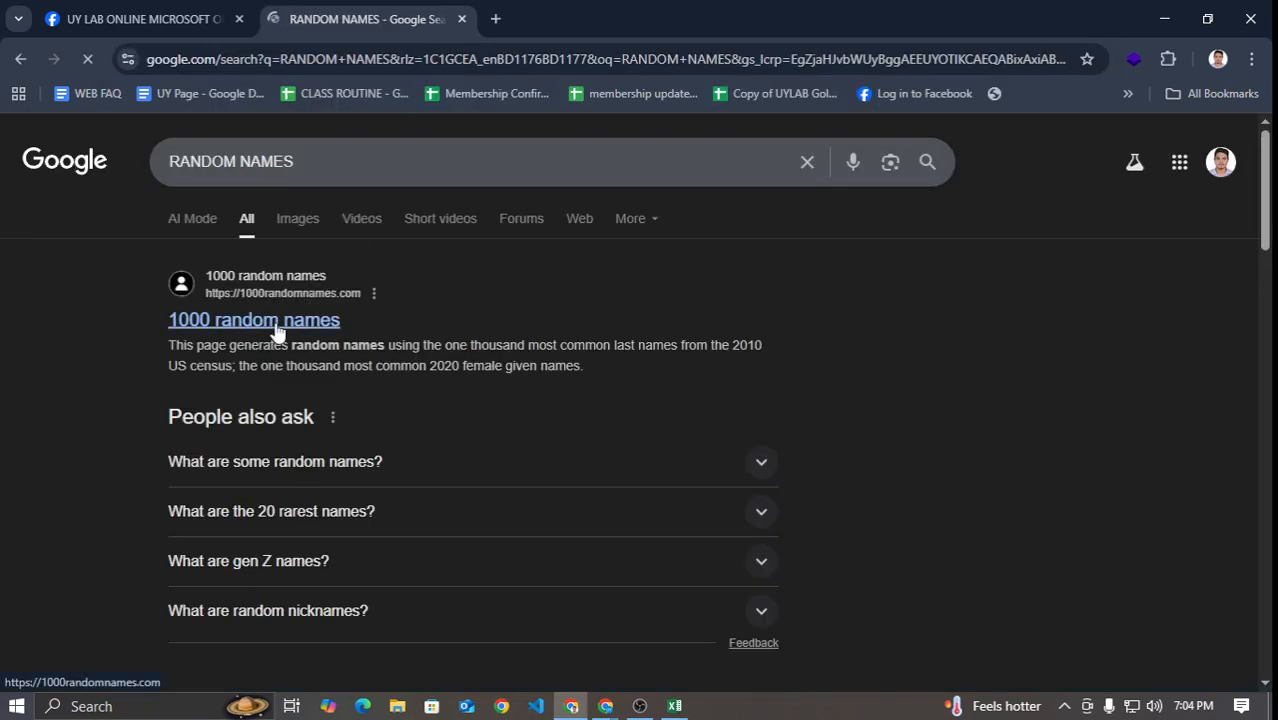
left_click(276, 330)
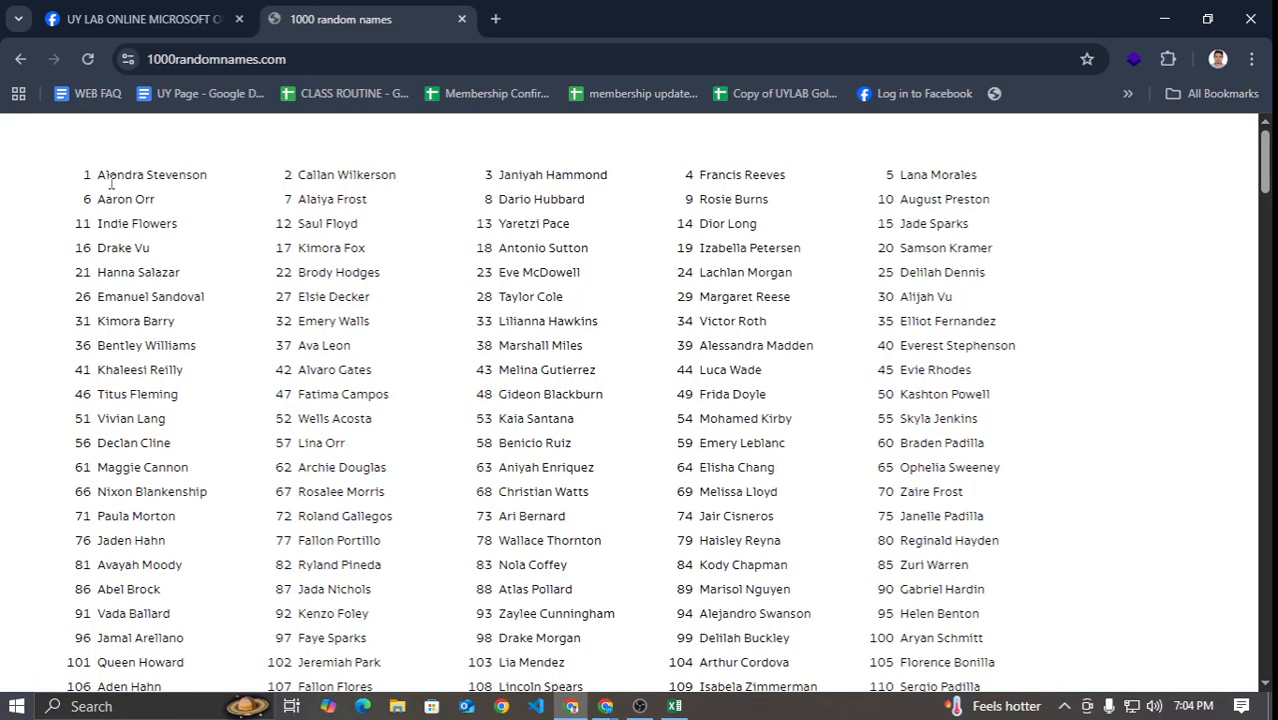
Step: Copy the first row of five names from the web page and paste them into Excel starting at cell A1
left_click_drag(94, 172, 985, 150)
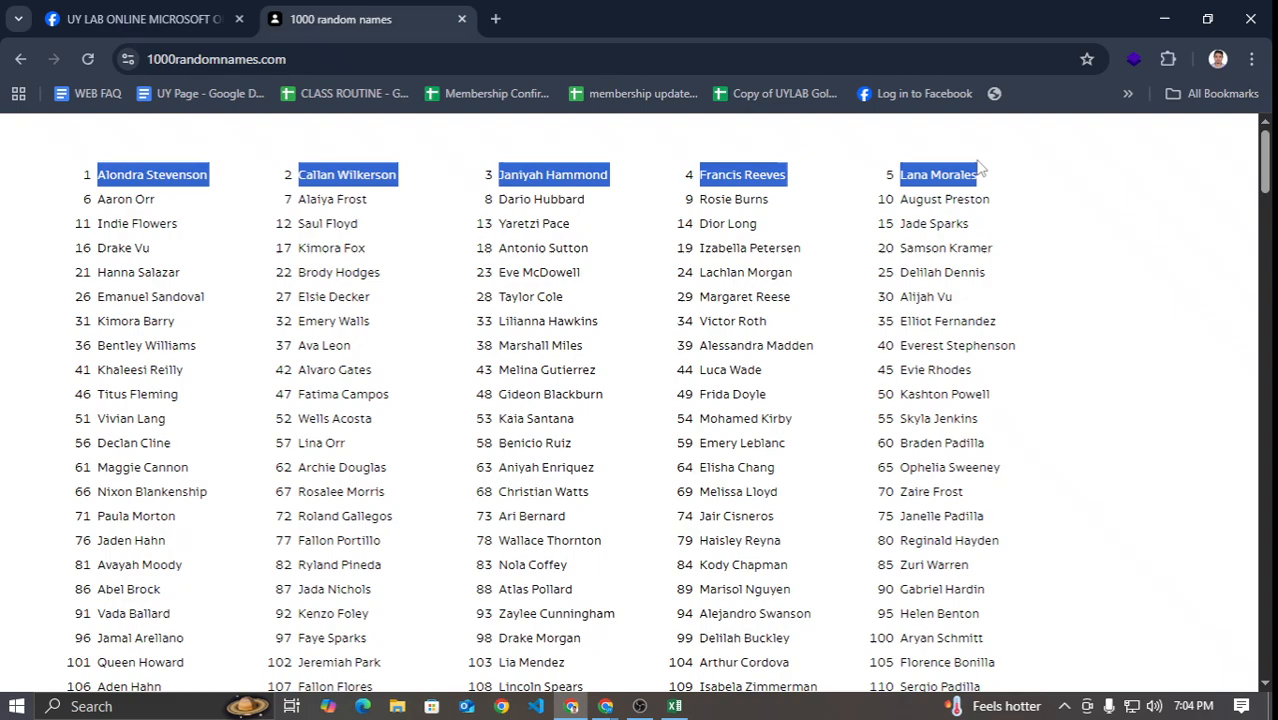
left_click(688, 700)
left_click(77, 228)
type("Alondra Stevenson Callan Wilkerson Janiyah Hammond Francis Reeves Lana Morales")
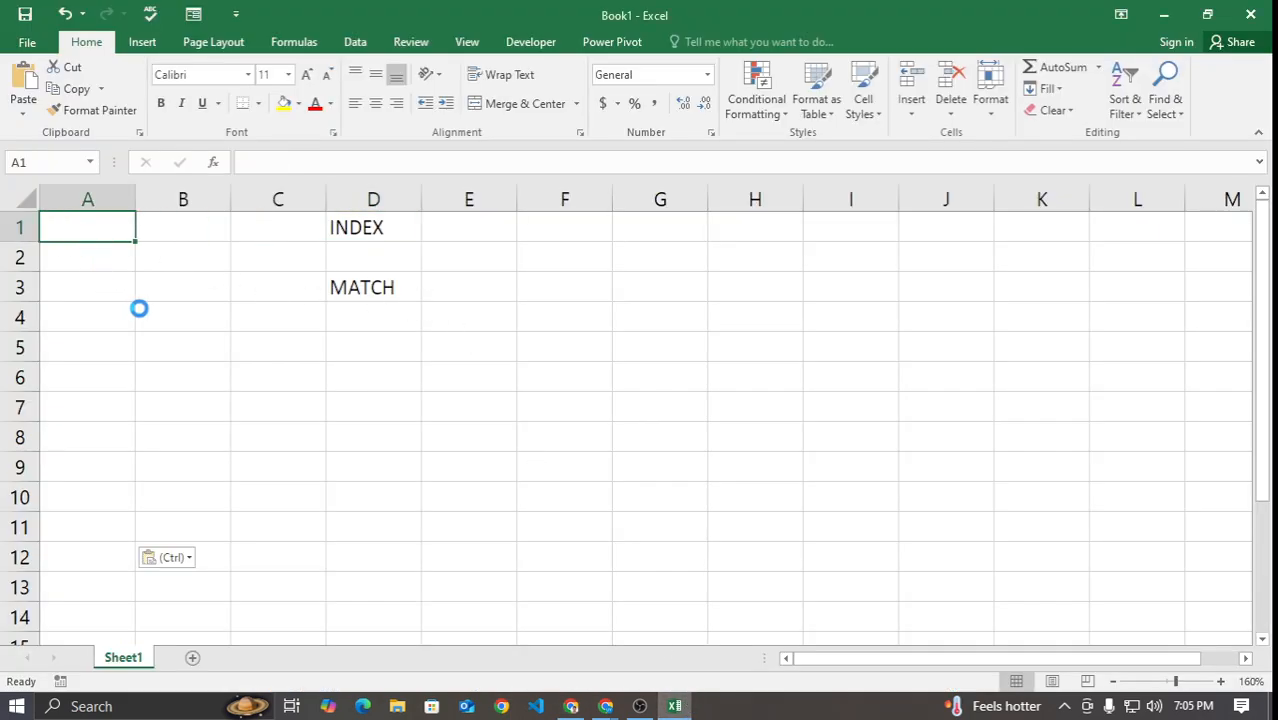
Step: Autofit the width of column A and the height of all rows to the pasted names
double_click(133, 199)
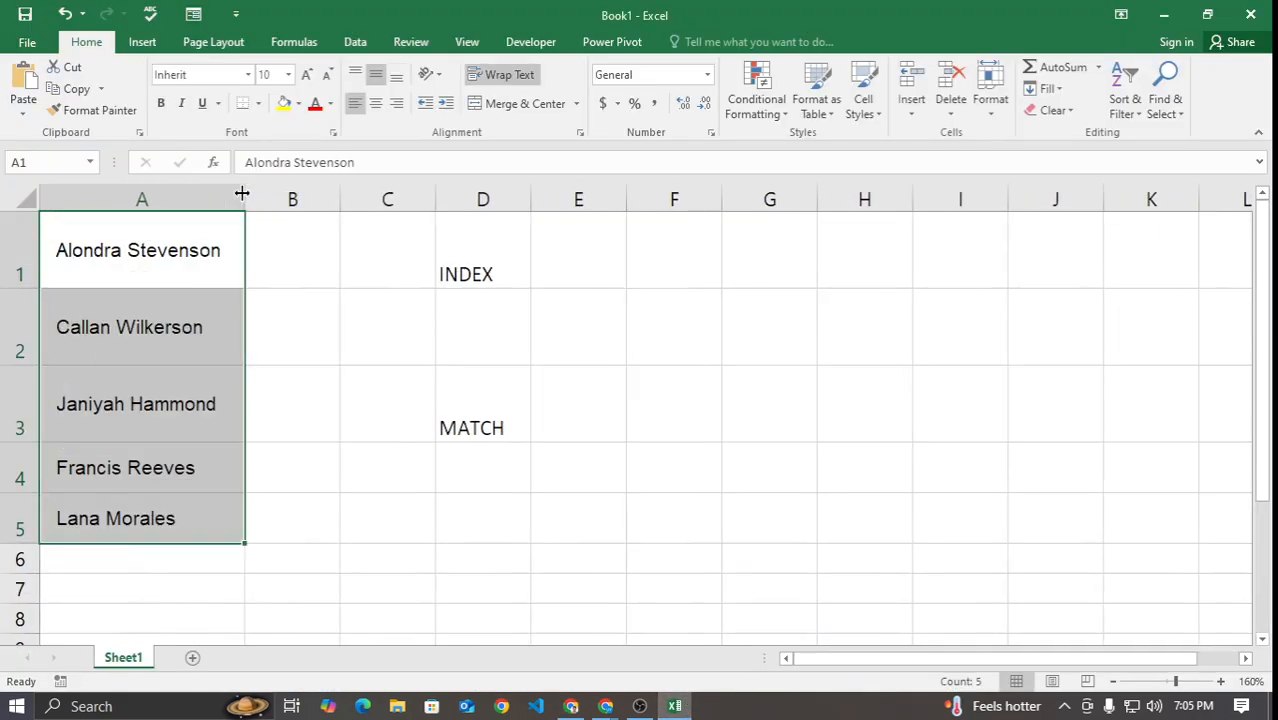
double_click(15, 287)
left_click(125, 283)
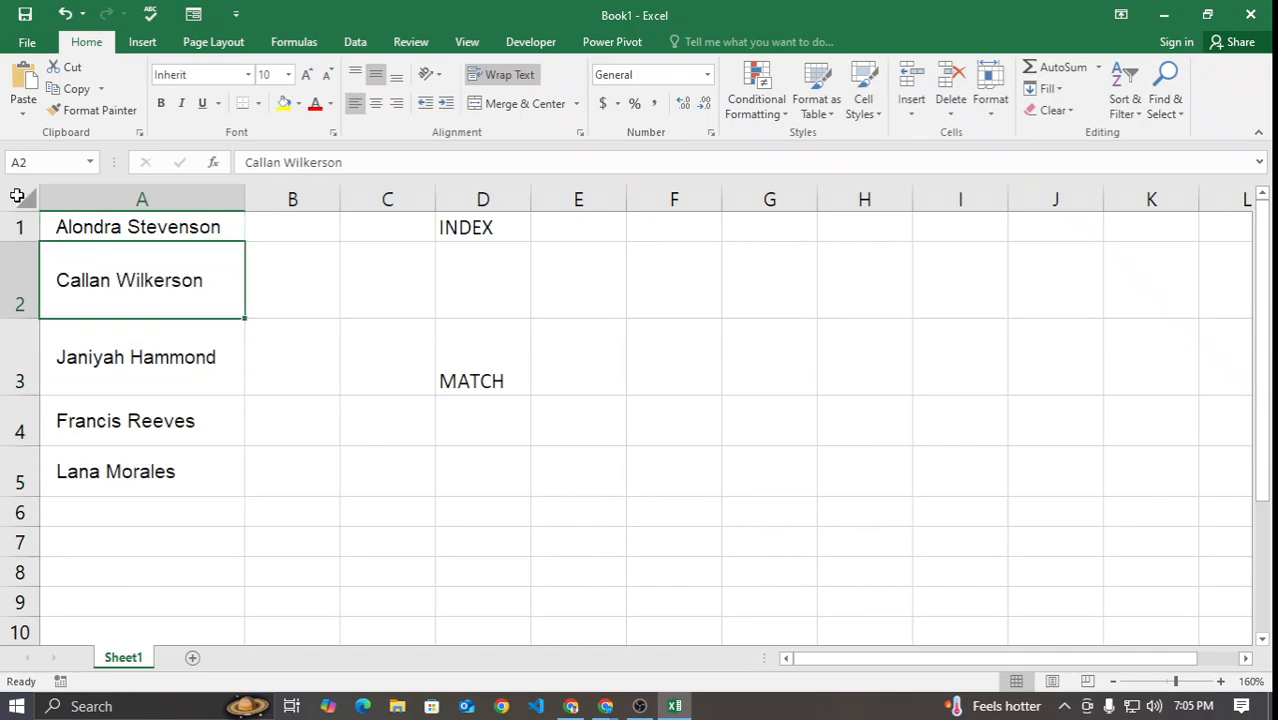
left_click(27, 199)
double_click(23, 241)
left_click(191, 320)
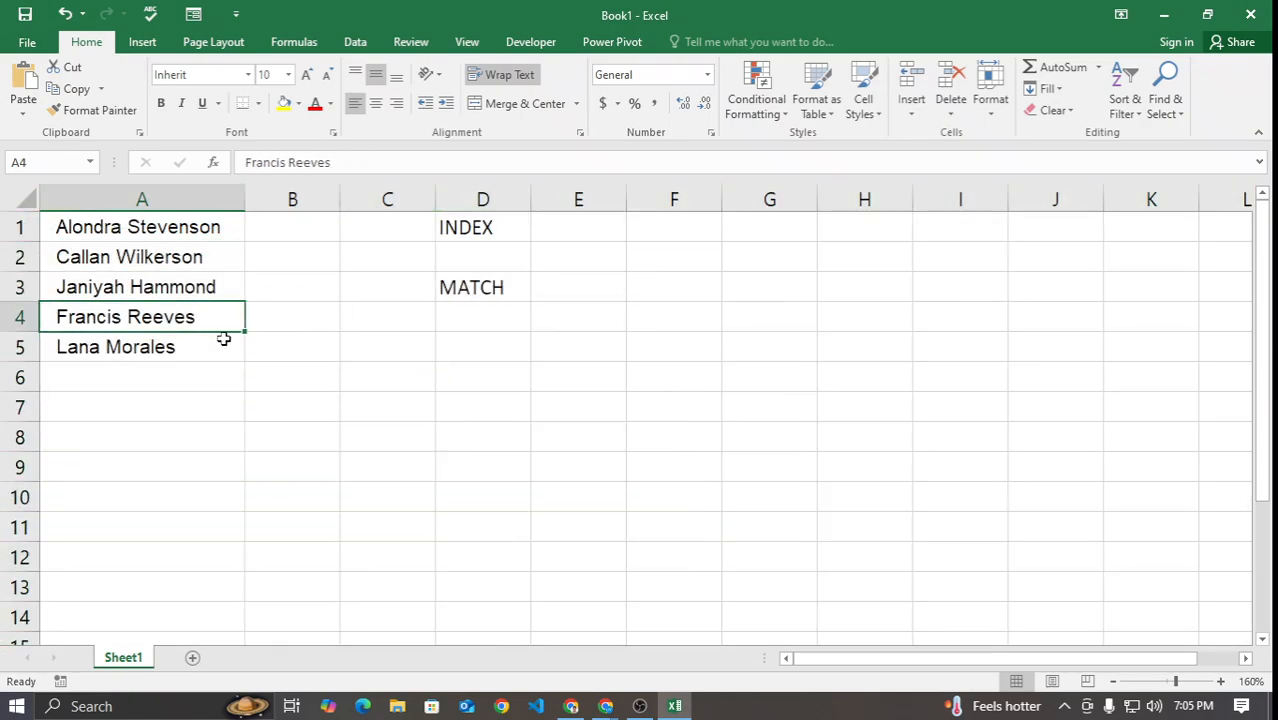
left_click(194, 230)
left_click(174, 256)
left_click(176, 285)
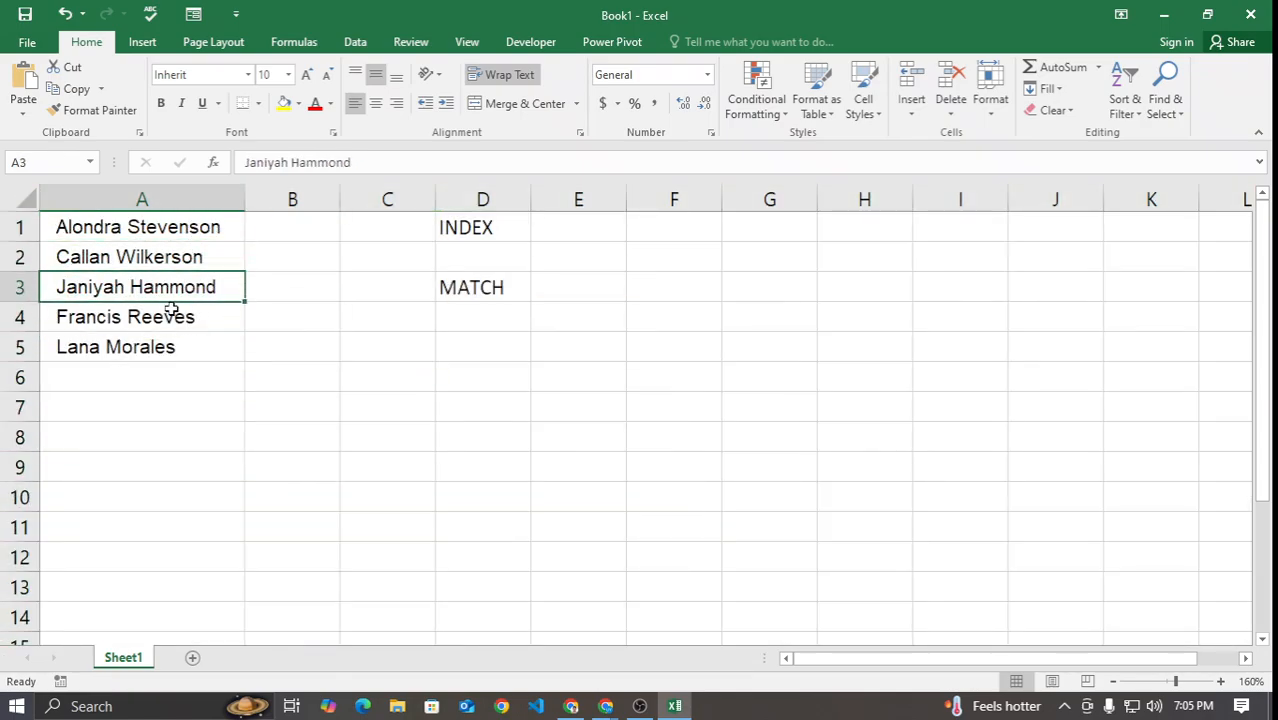
left_click(172, 312)
left_click(163, 346)
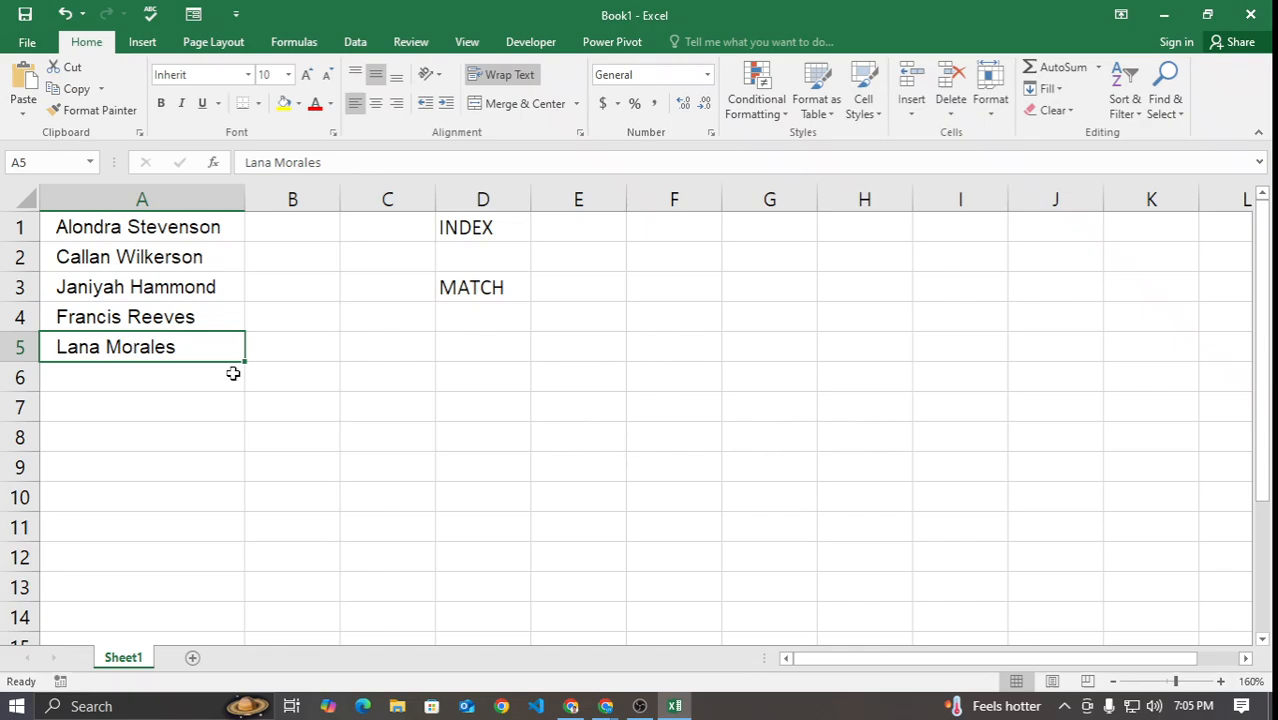
double_click(61, 287)
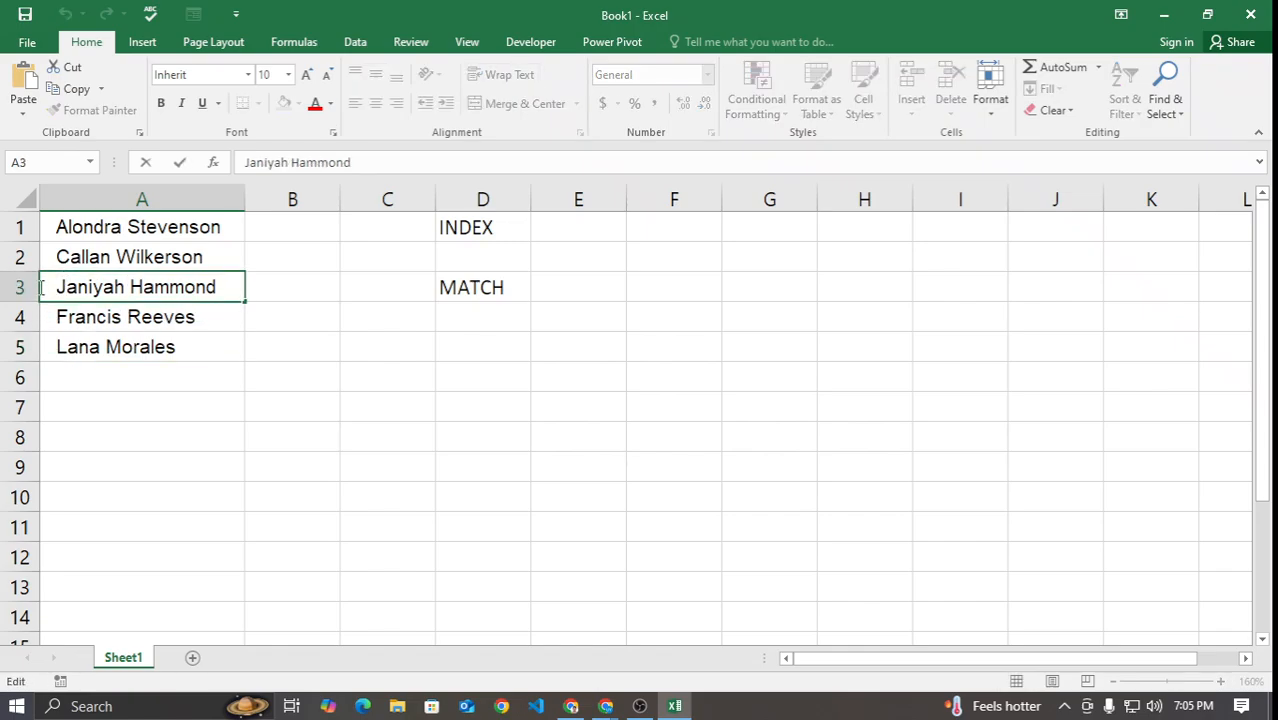
left_click(161, 415)
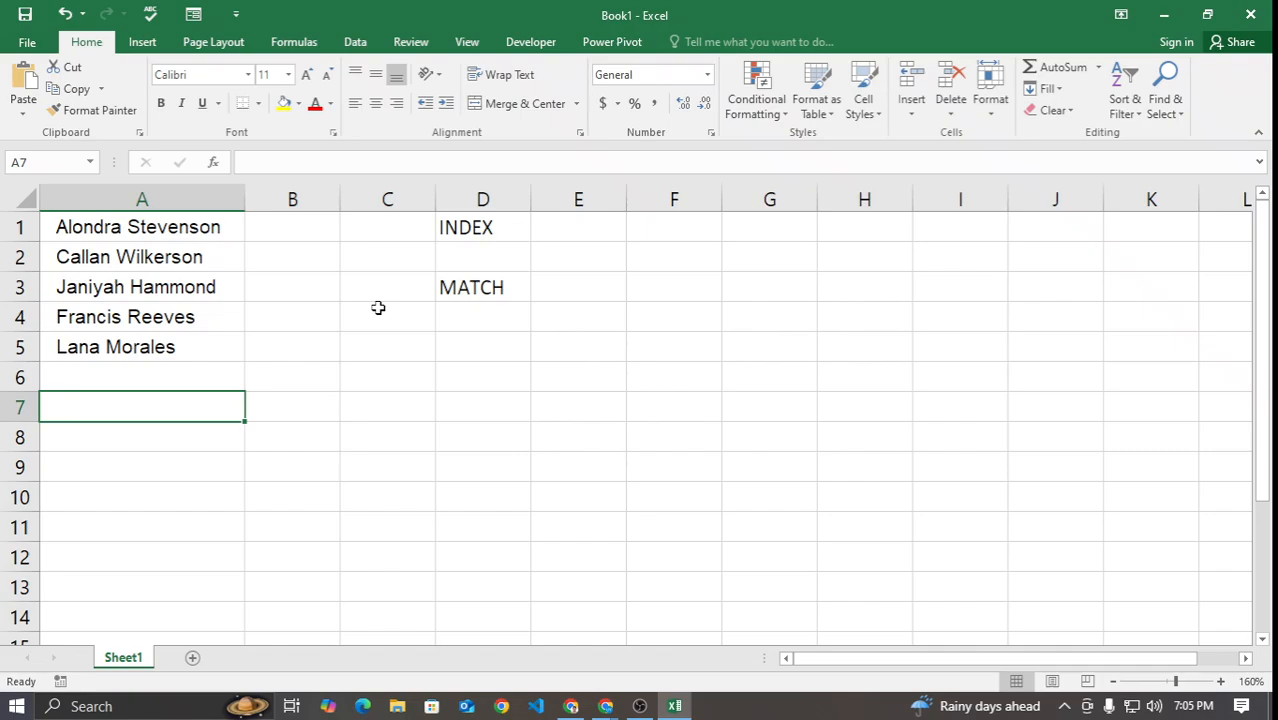
left_click(151, 237)
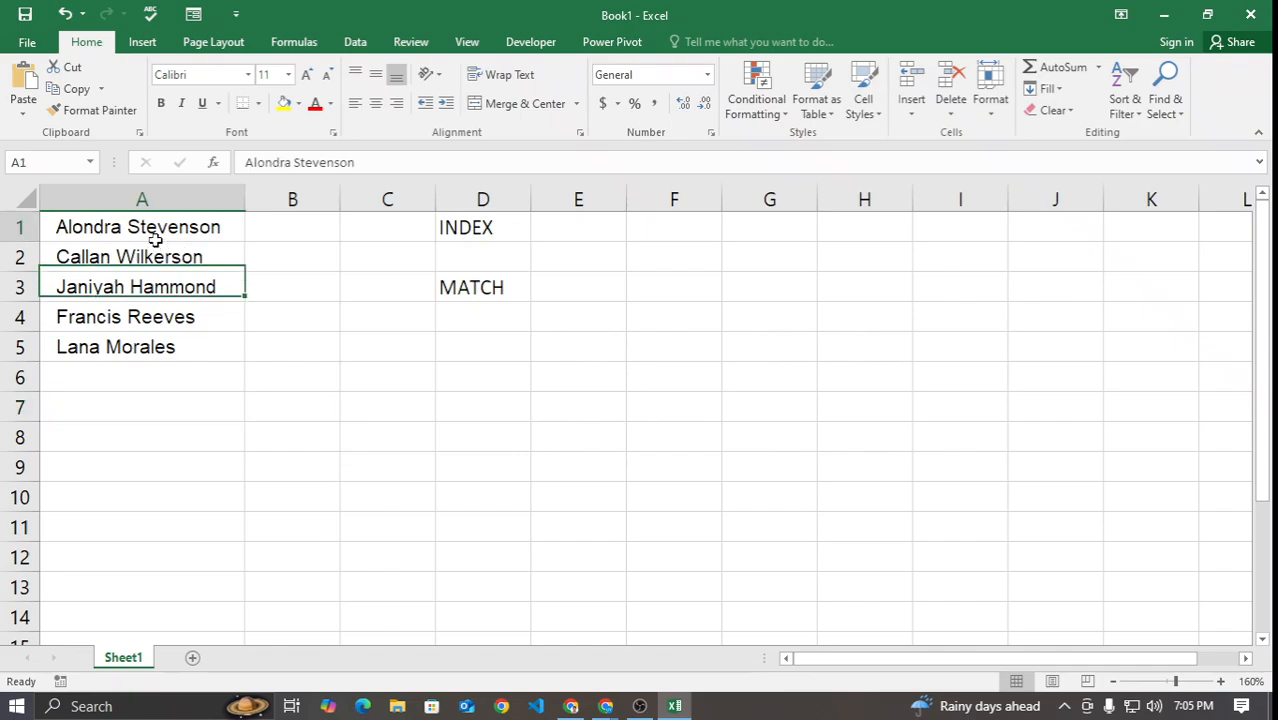
left_click(143, 257)
left_click(130, 298)
left_click(128, 317)
left_click(126, 343)
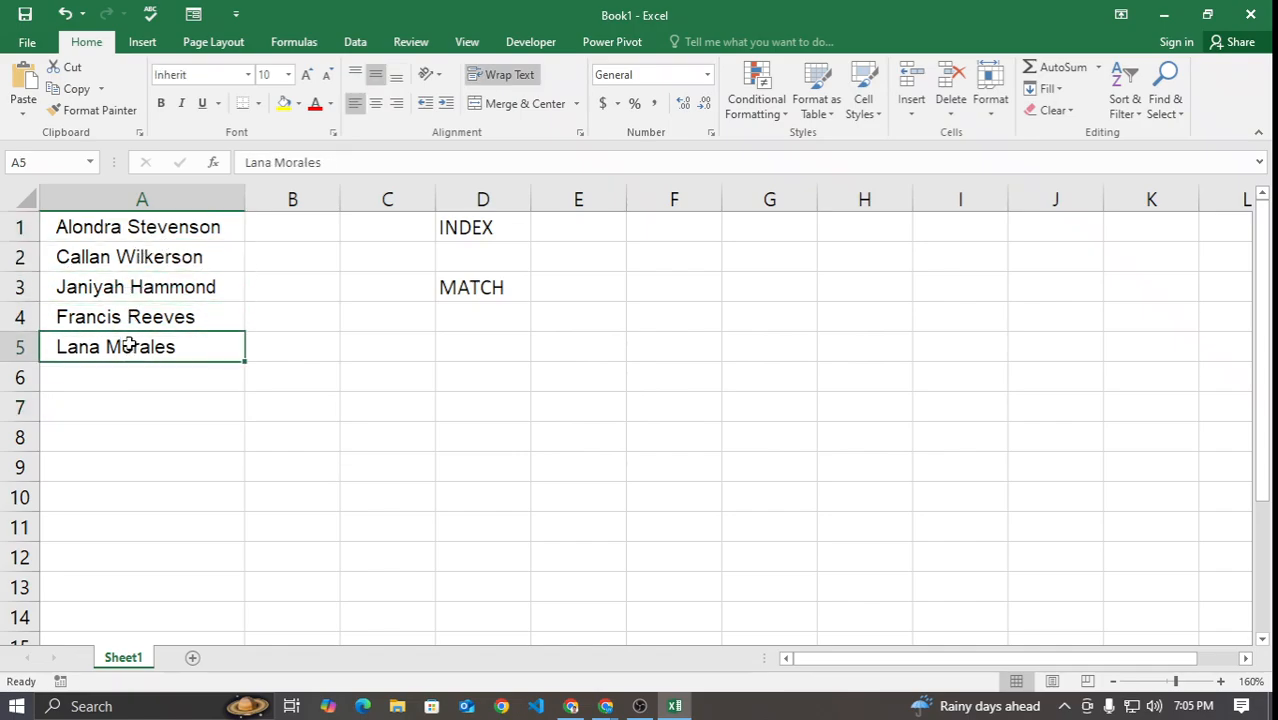
left_click(131, 314)
left_click(143, 288)
left_click(141, 256)
left_click(163, 218)
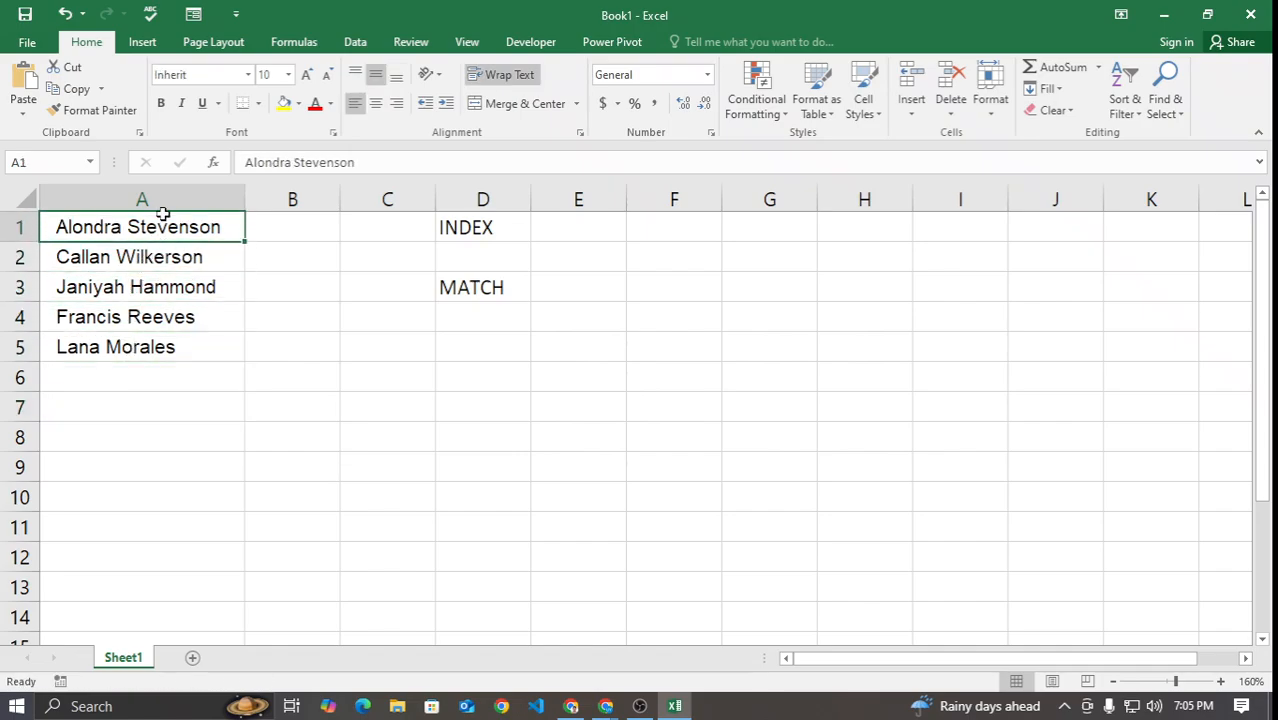
left_click(510, 236)
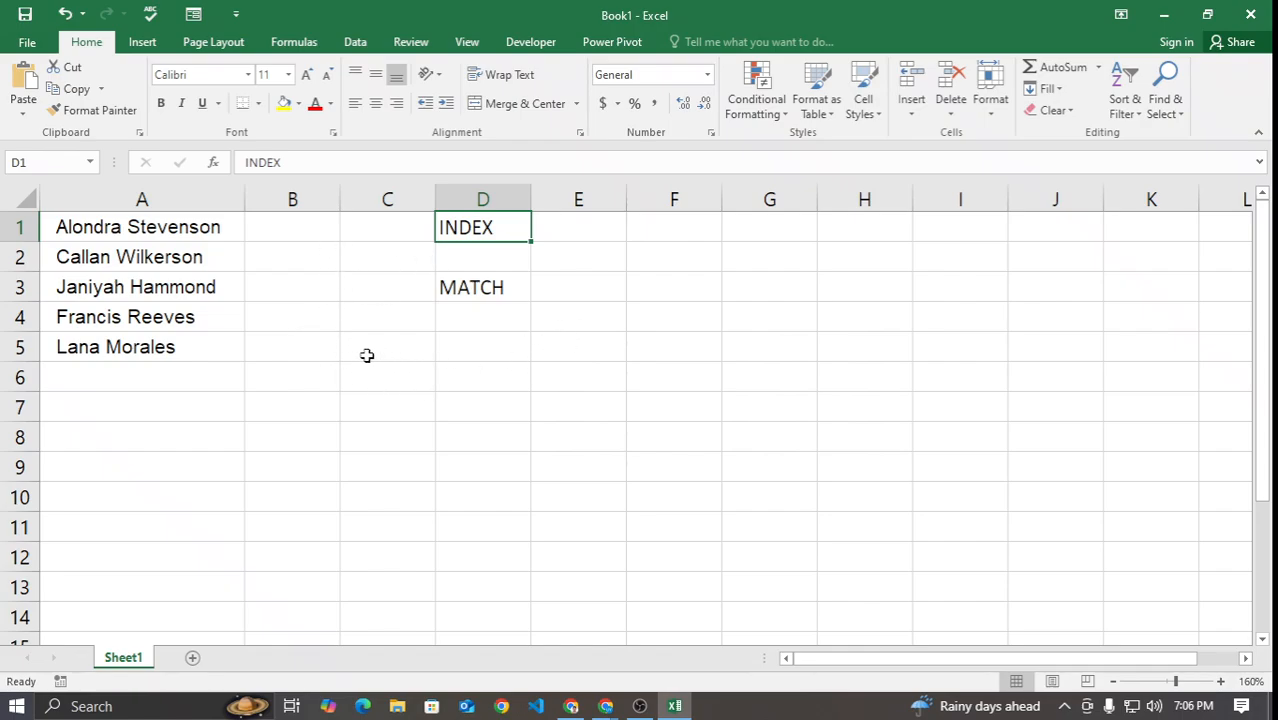
Step: Enter =INDEX(A1:A5,4) in cell C5 and autofit the width of column C
left_click(332, 352)
left_click(390, 358)
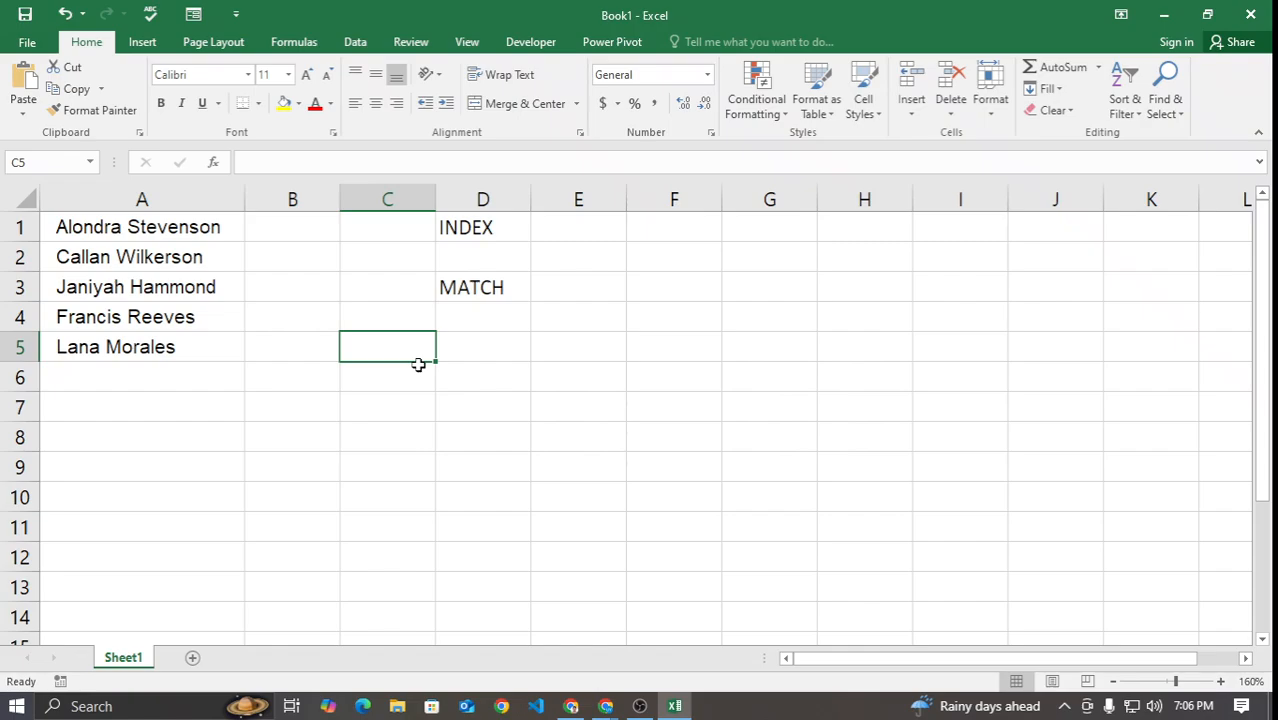
type("=inde")
key("Tab")
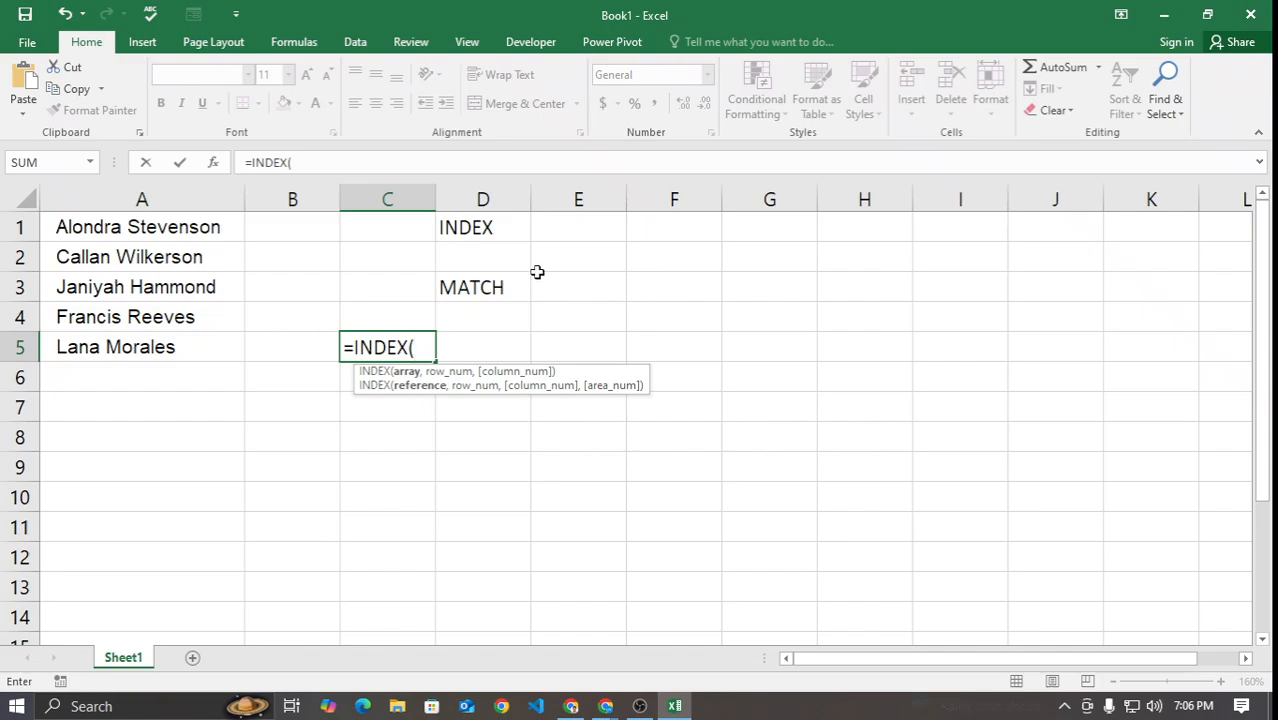
left_click_drag(146, 220, 140, 347)
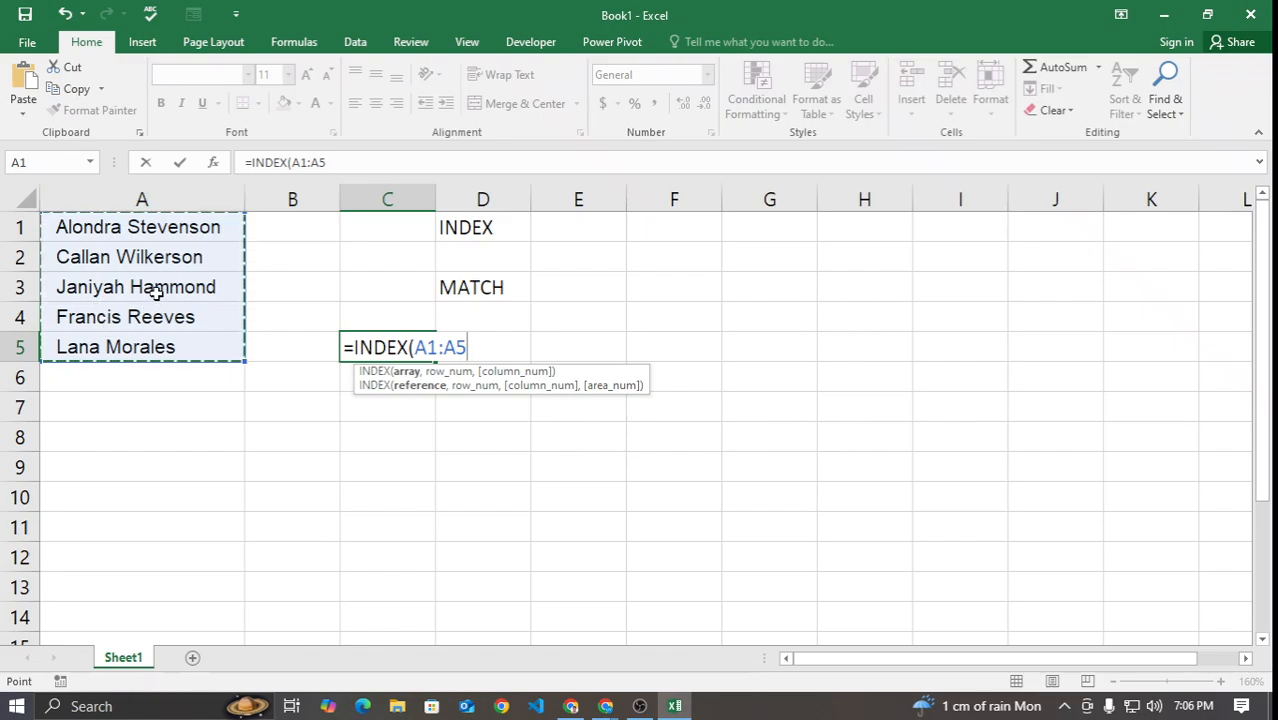
type(",")
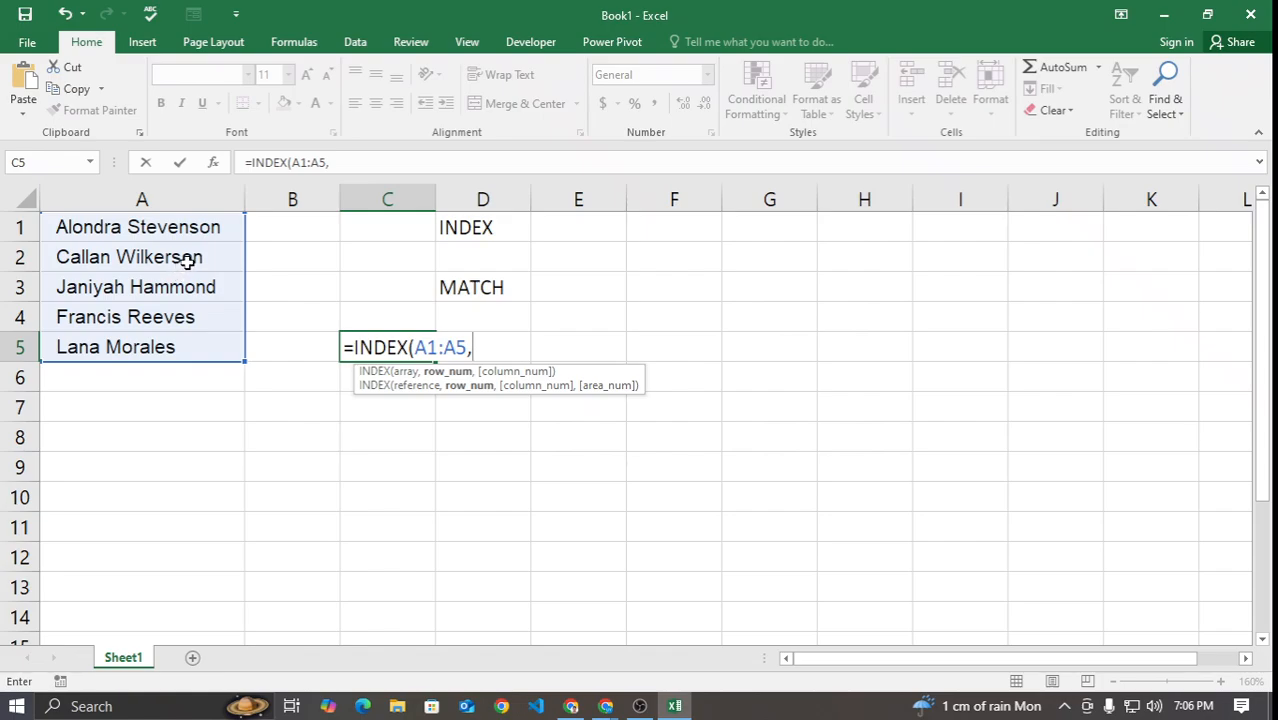
type("4)")
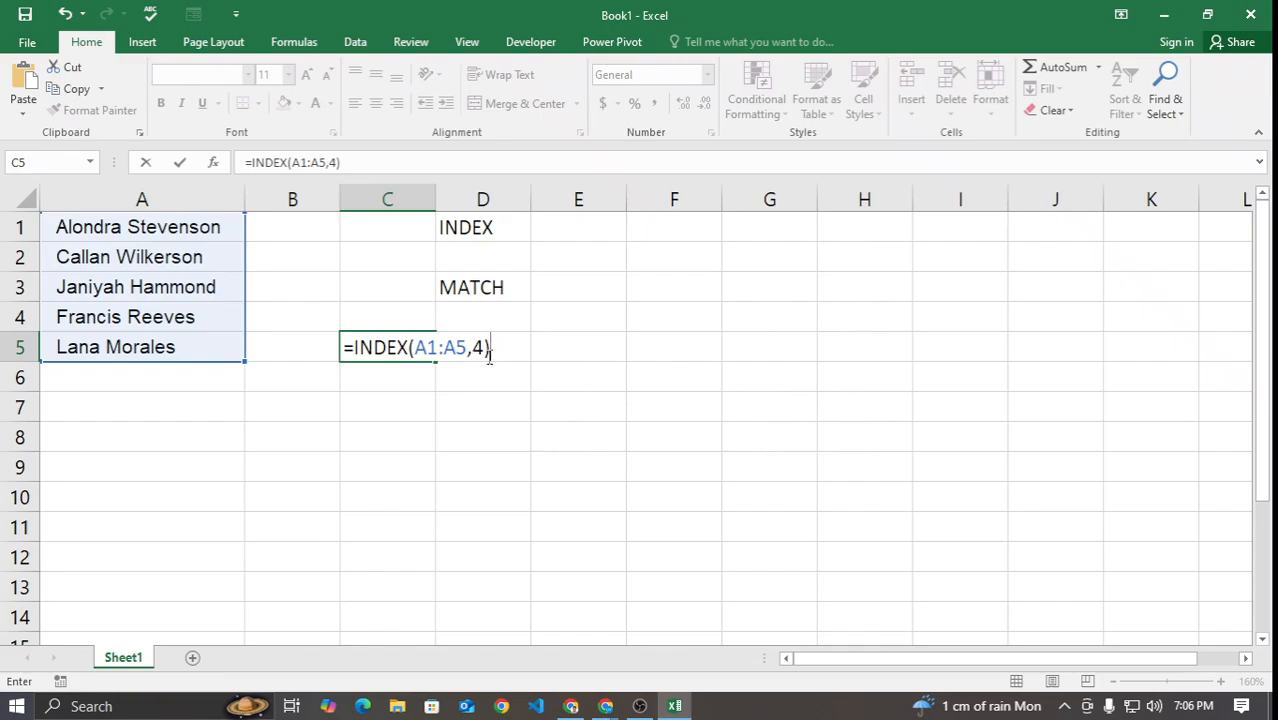
key("Return")
double_click(436, 199)
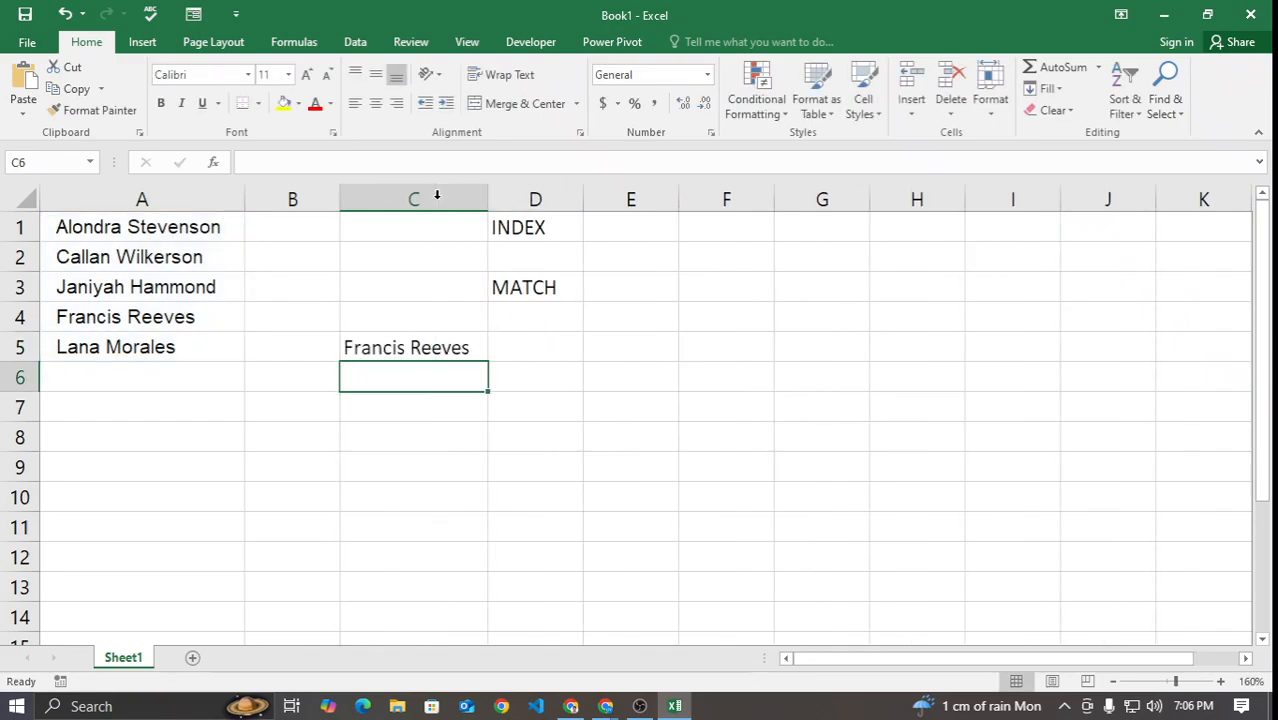
Step: Change the INDEX formula in C5 to take its row number from cell C4, giving =INDEX(A1:A5,C4)
left_click(422, 347)
left_click_drag(143, 228, 135, 350)
left_click(413, 346)
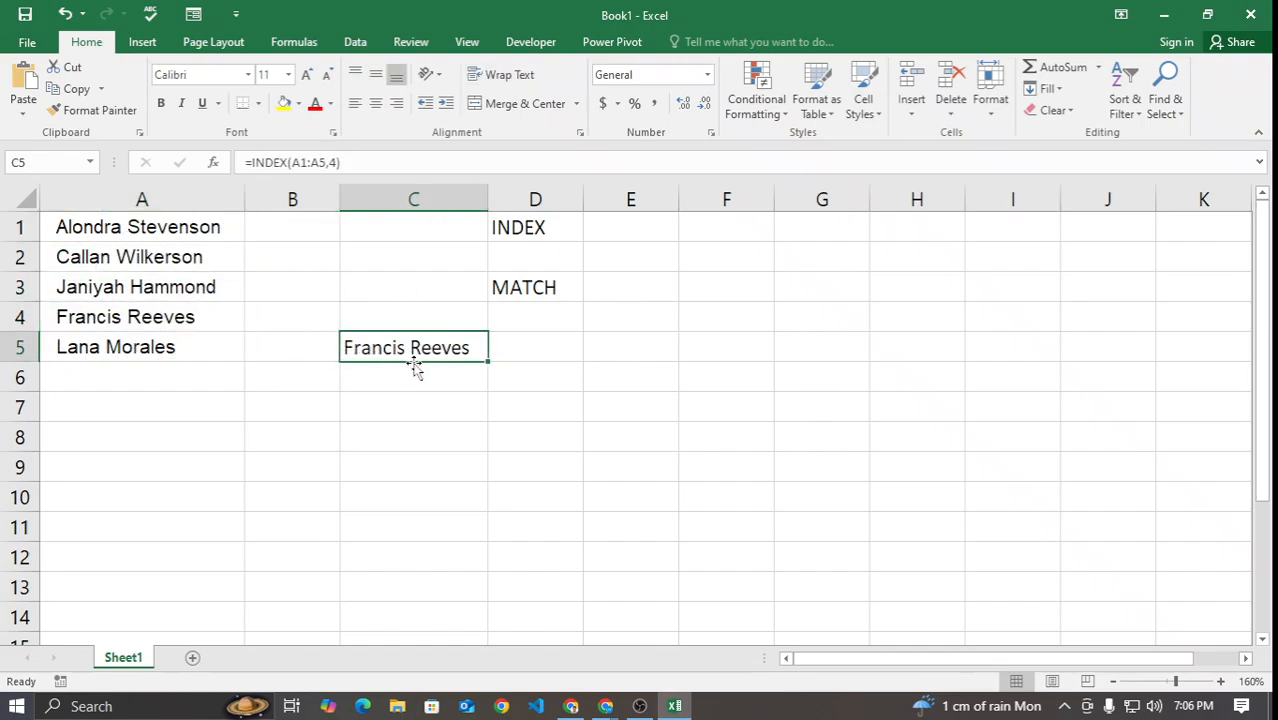
left_click(79, 316)
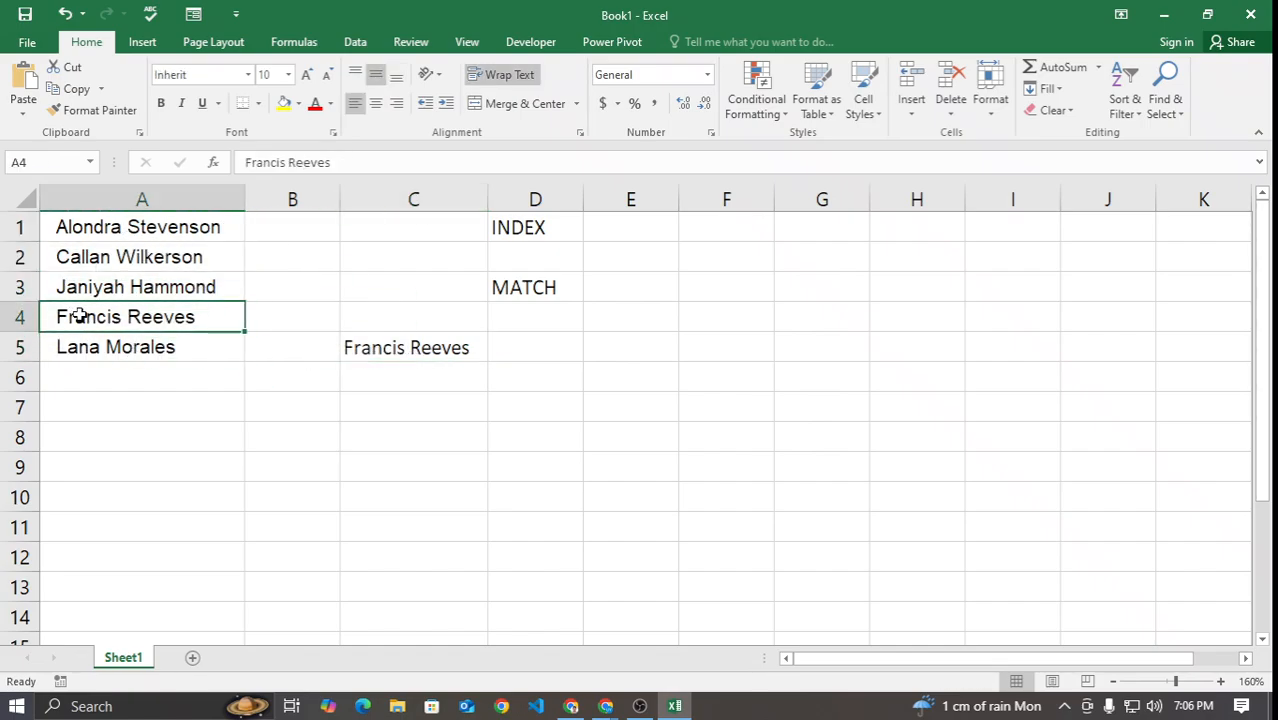
left_click(411, 347)
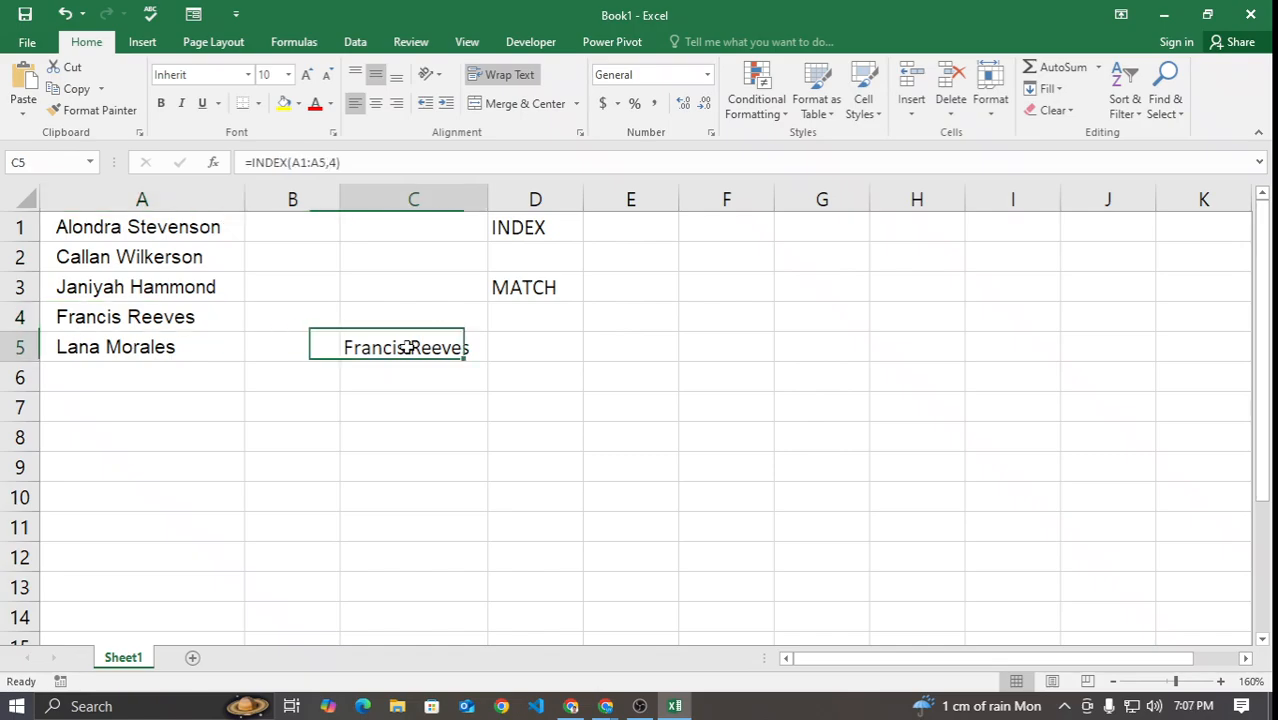
double_click(411, 347)
double_click(479, 347)
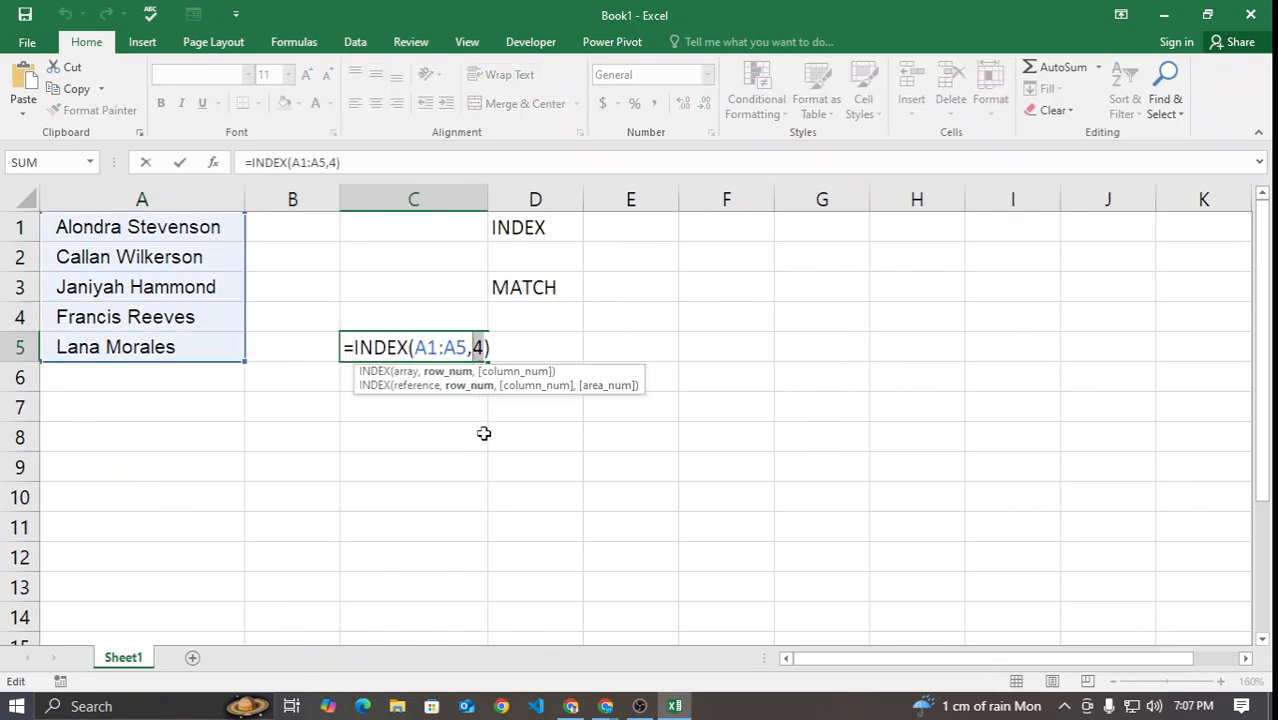
key("BackSpace")
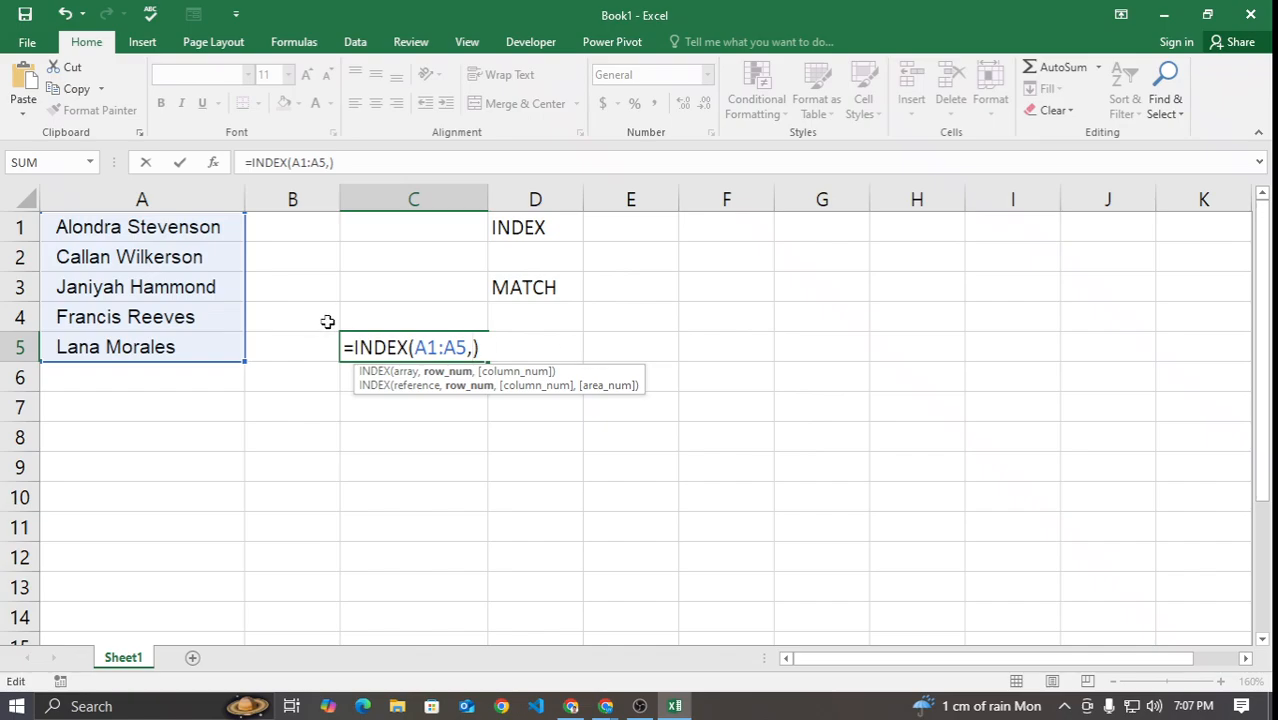
left_click(368, 317)
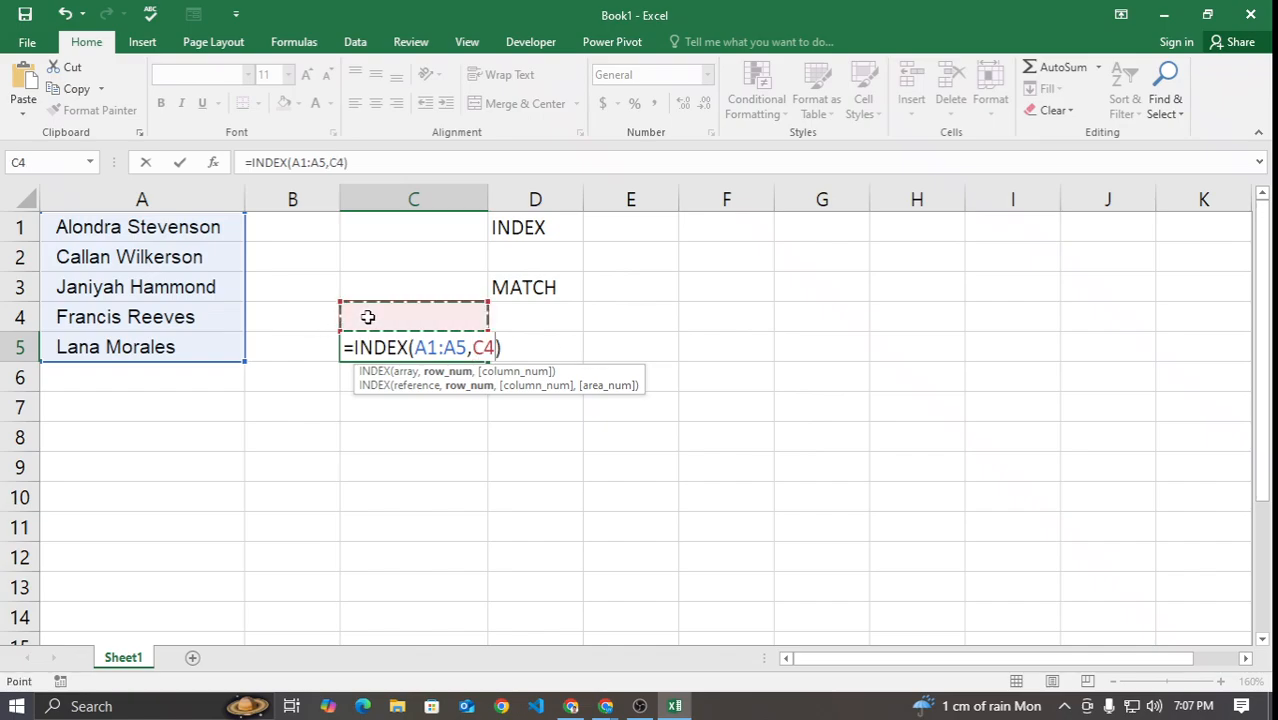
key("Return")
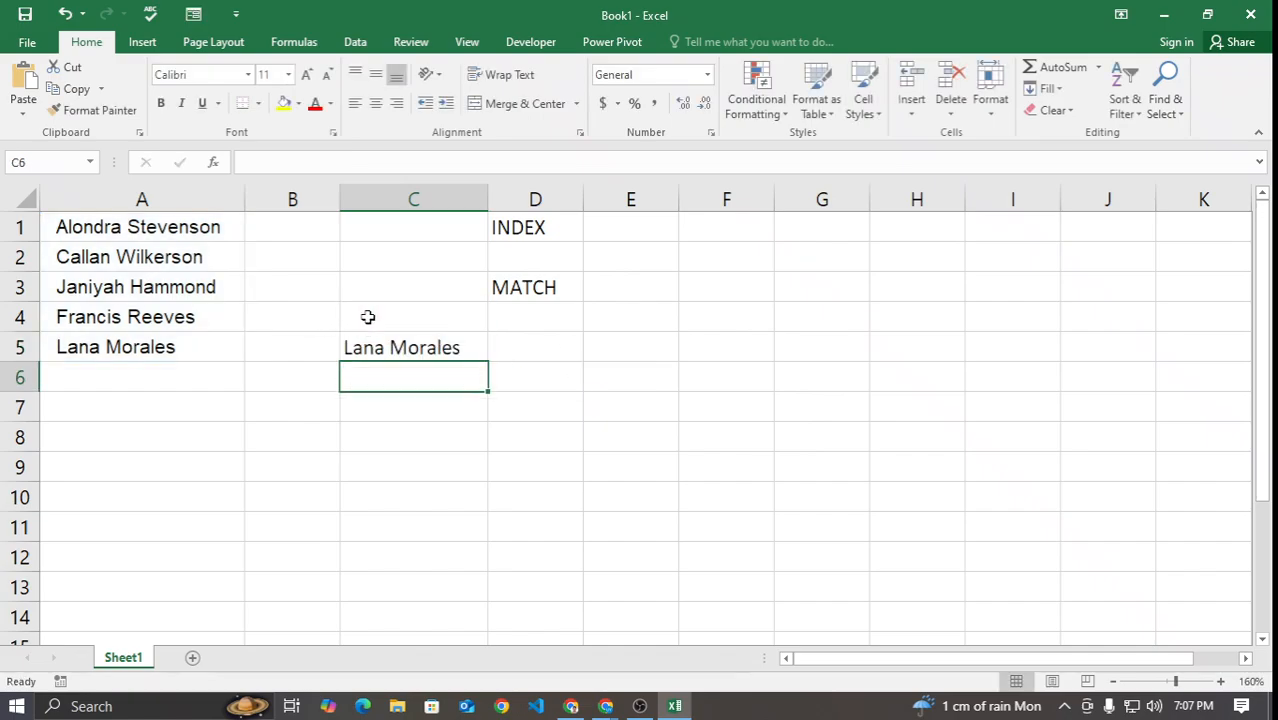
Step: Test the INDEX formula by entering 0, 1 and 2 in turn as the row number in cell C4
left_click(378, 310)
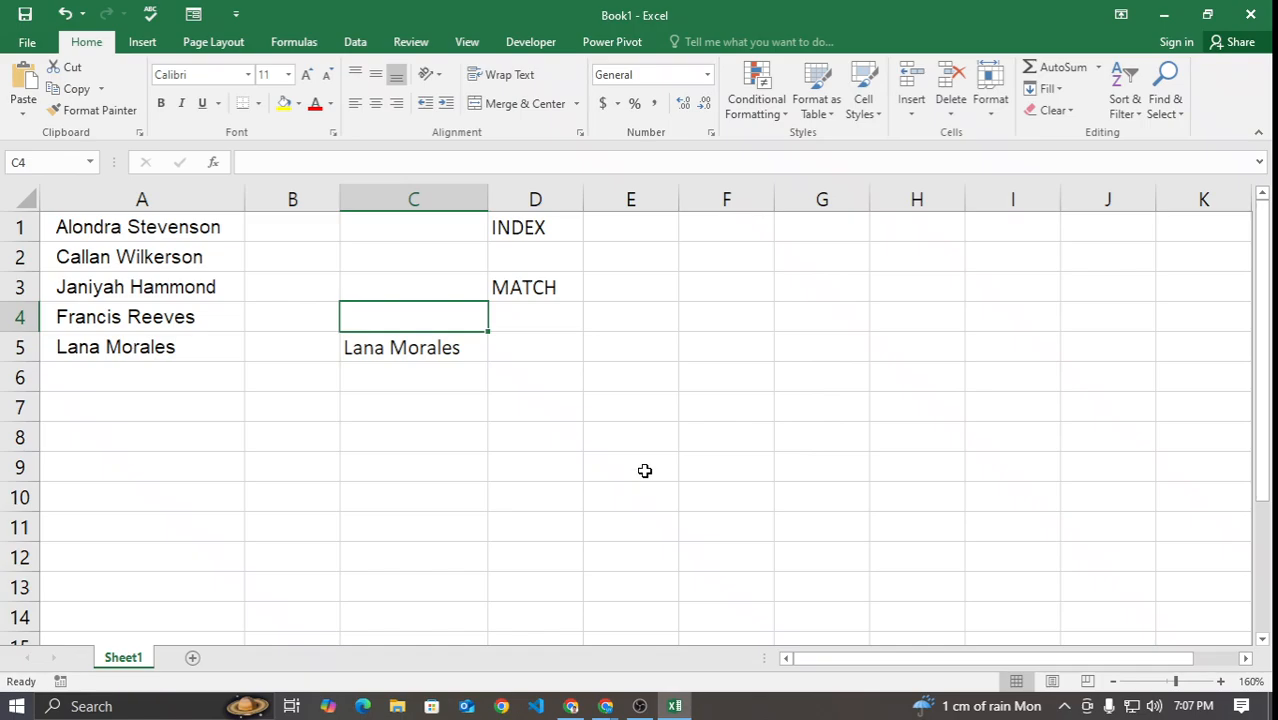
type("0")
key("Return")
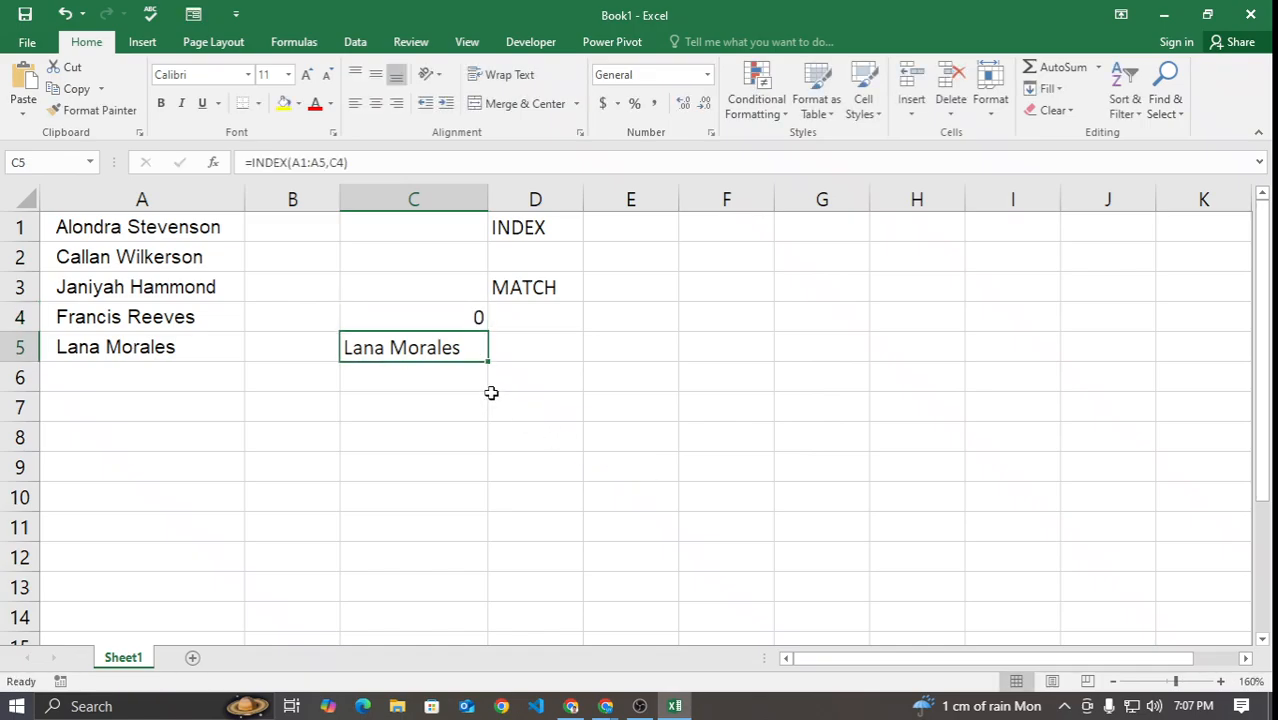
left_click(421, 315)
type("1")
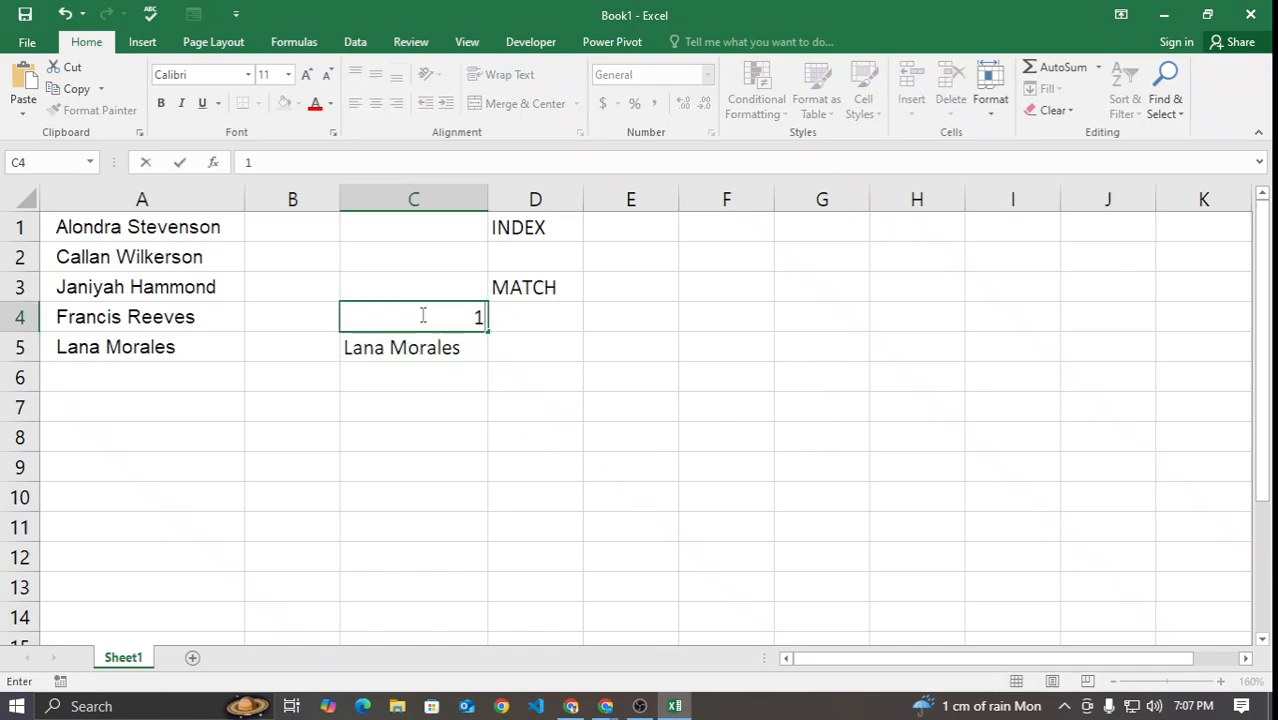
key("Return")
left_click(427, 315)
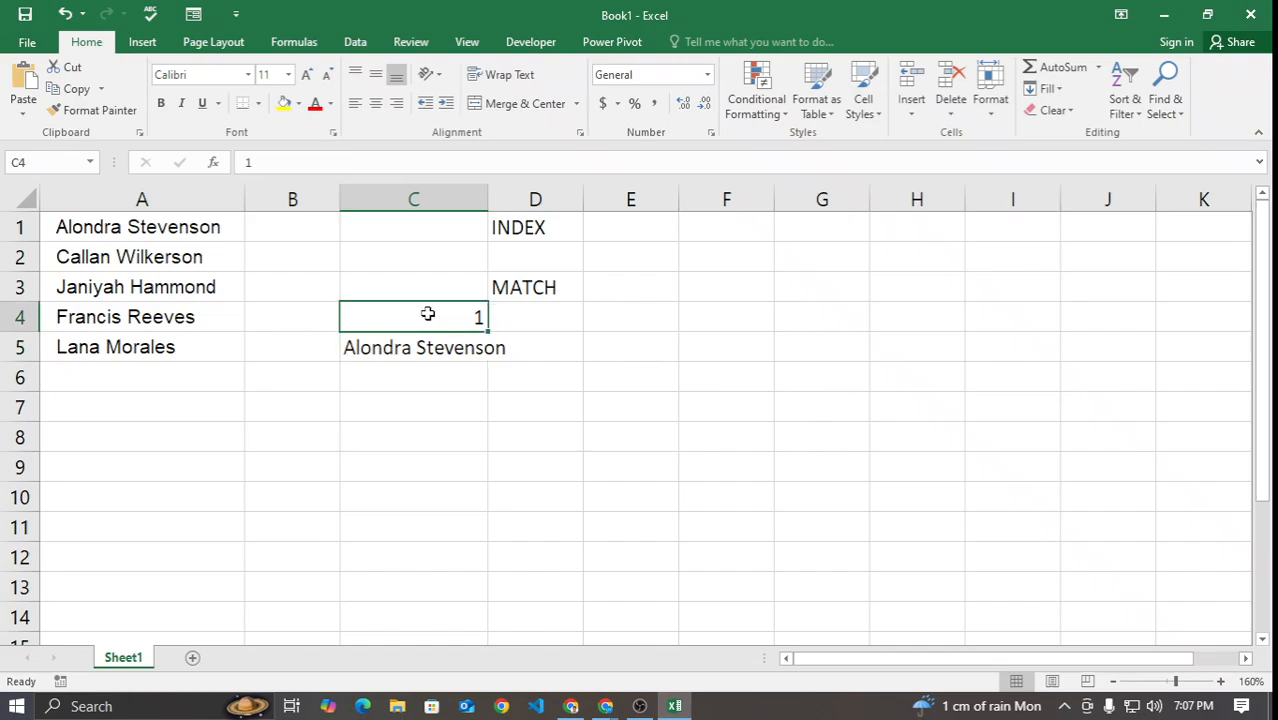
type("2")
key("Return")
Step: Test the INDEX formula with the row numbers 5 and 3 in turn in cell C4
left_click(427, 312)
type("5")
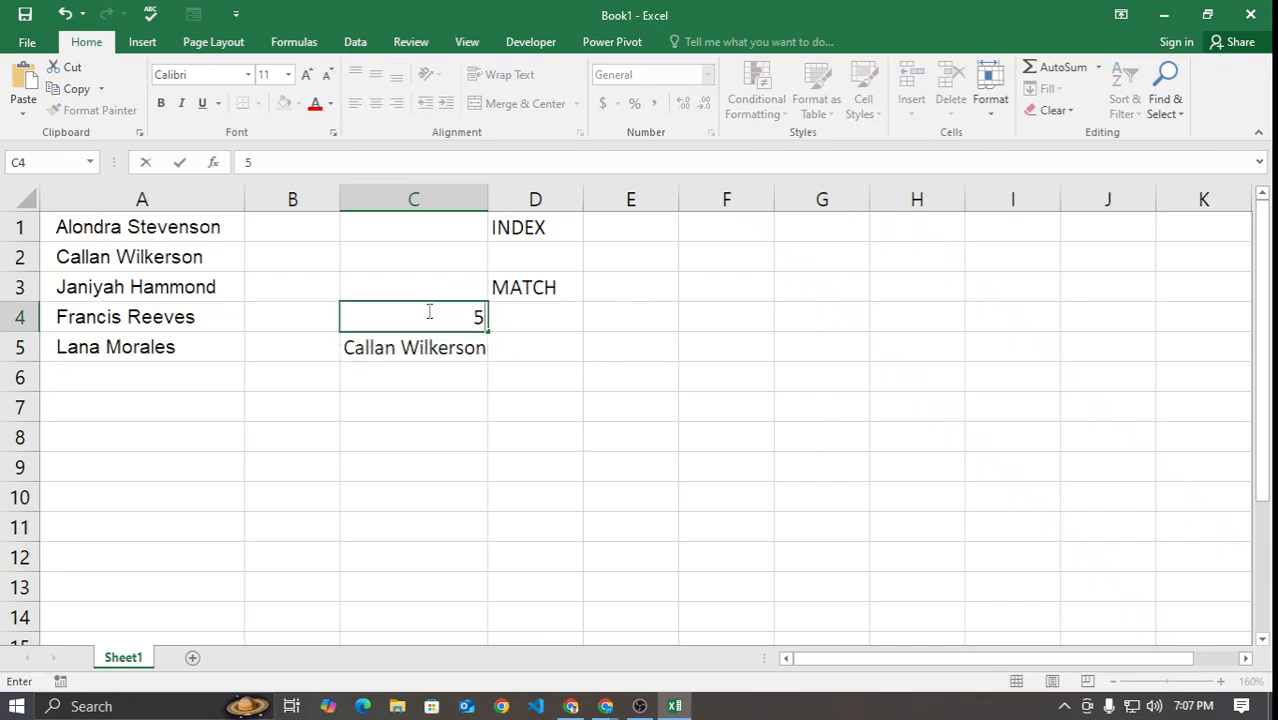
key("Return")
left_click(427, 311)
type("3")
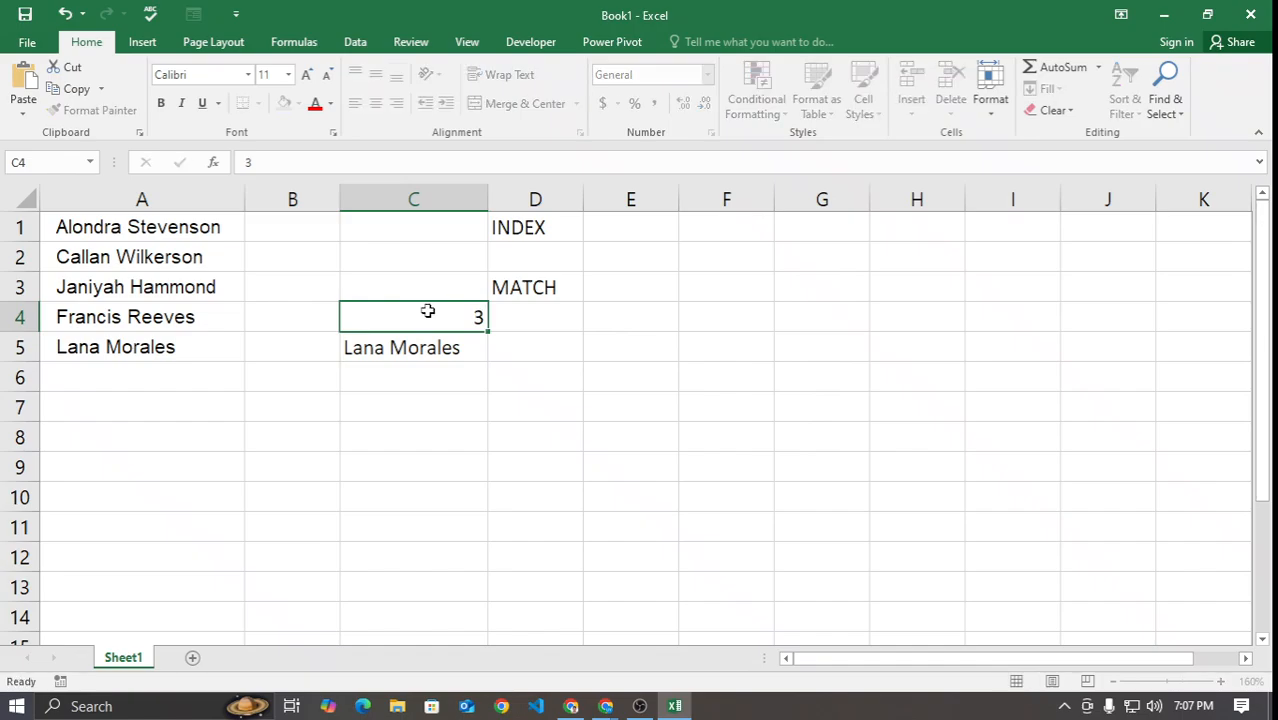
key("Return")
left_click(427, 311)
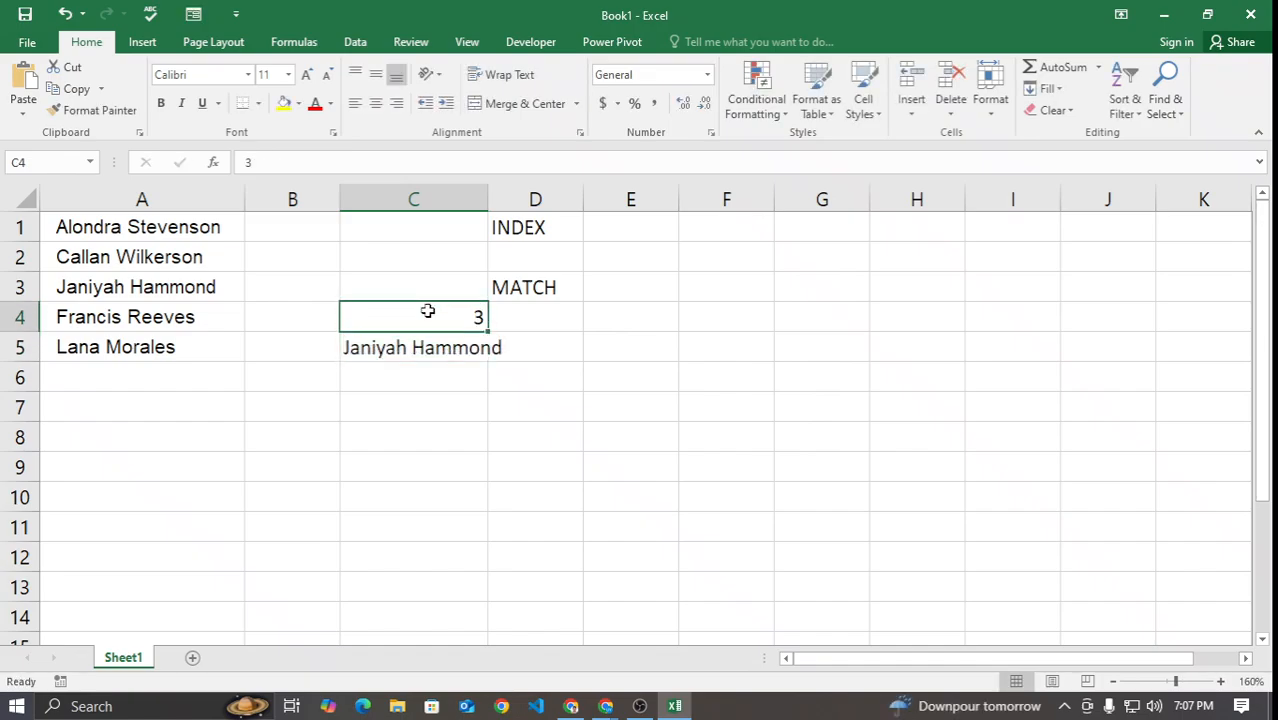
key("Return")
type("7")
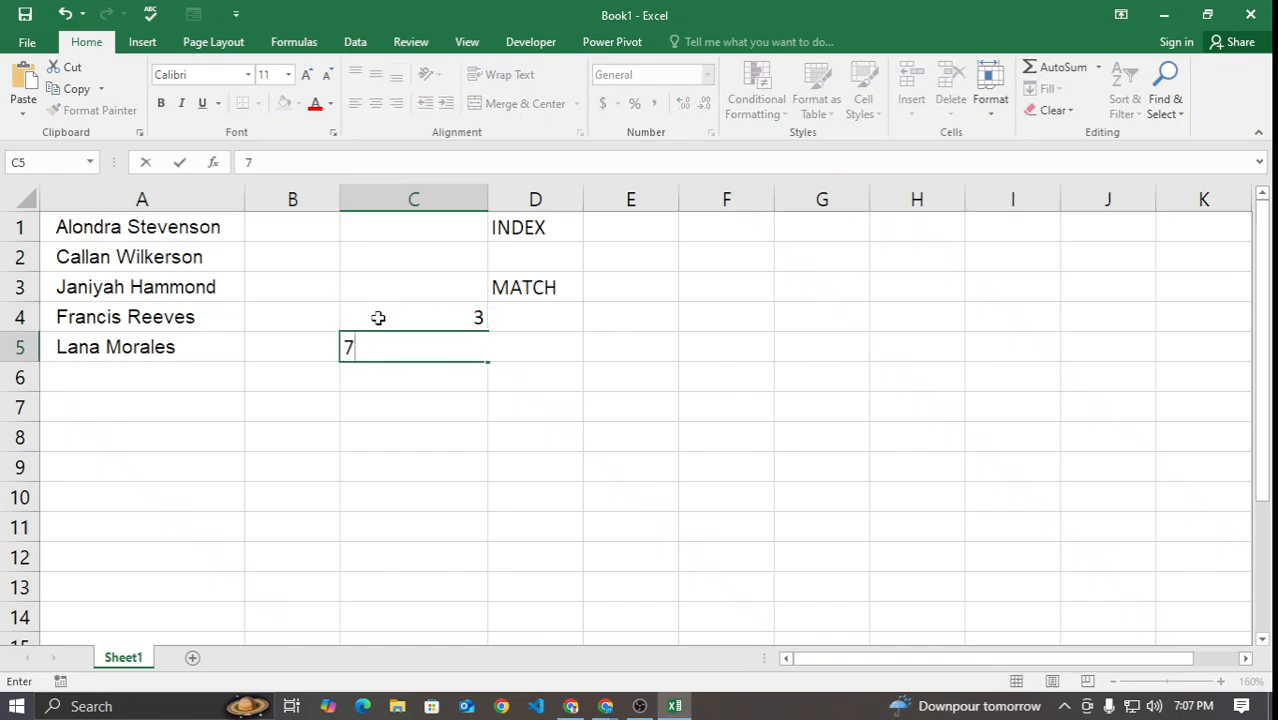
left_click(385, 403)
key("ctrl+z")
Step: Set the row number in cell C4 to 7 to test a position beyond the five-name list
left_click(439, 308)
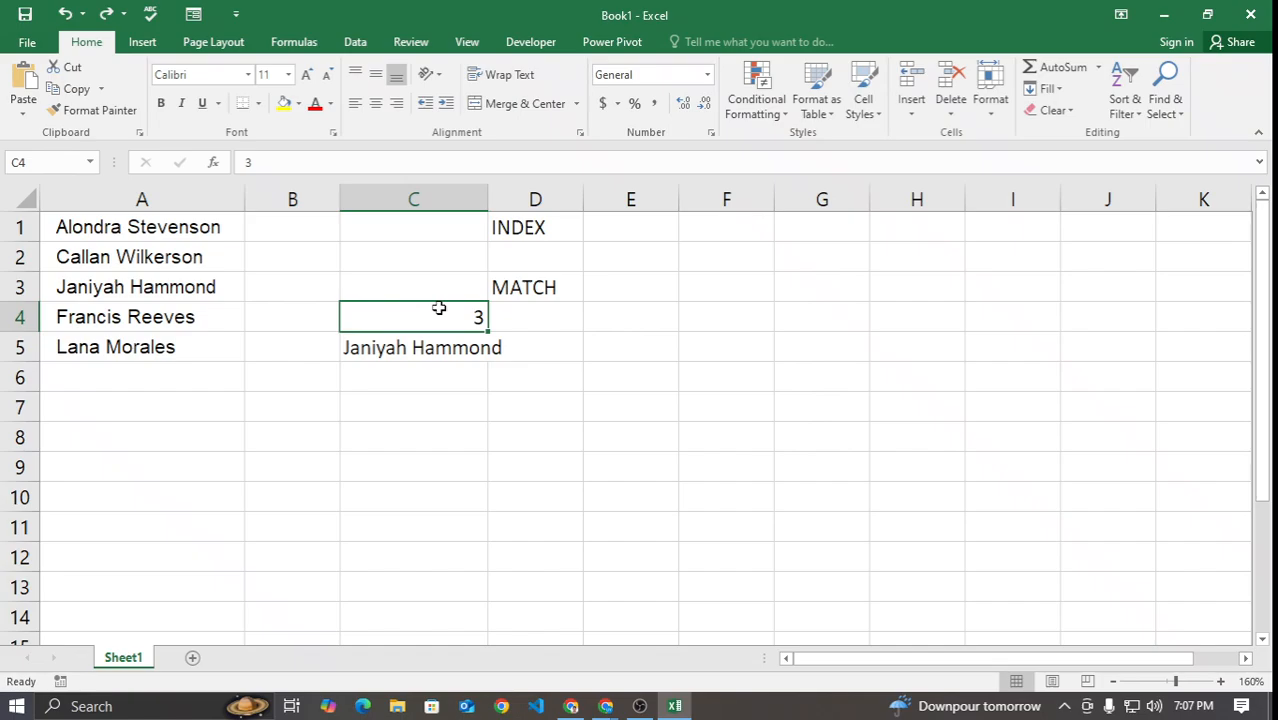
type("7")
key("Return")
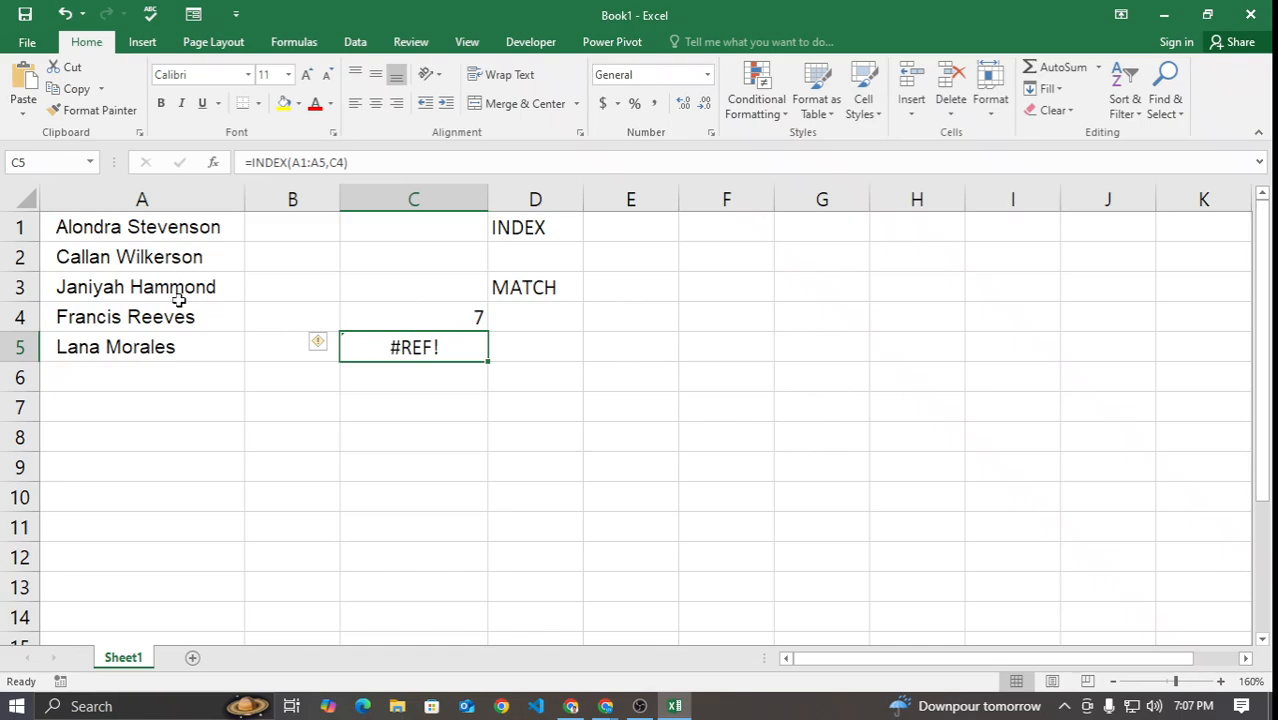
Step: Examine the positions of the names in A1:A5 one by one, along with the INDEX and MATCH labels in column D
left_click(165, 232)
left_click(230, 255)
left_click(150, 292)
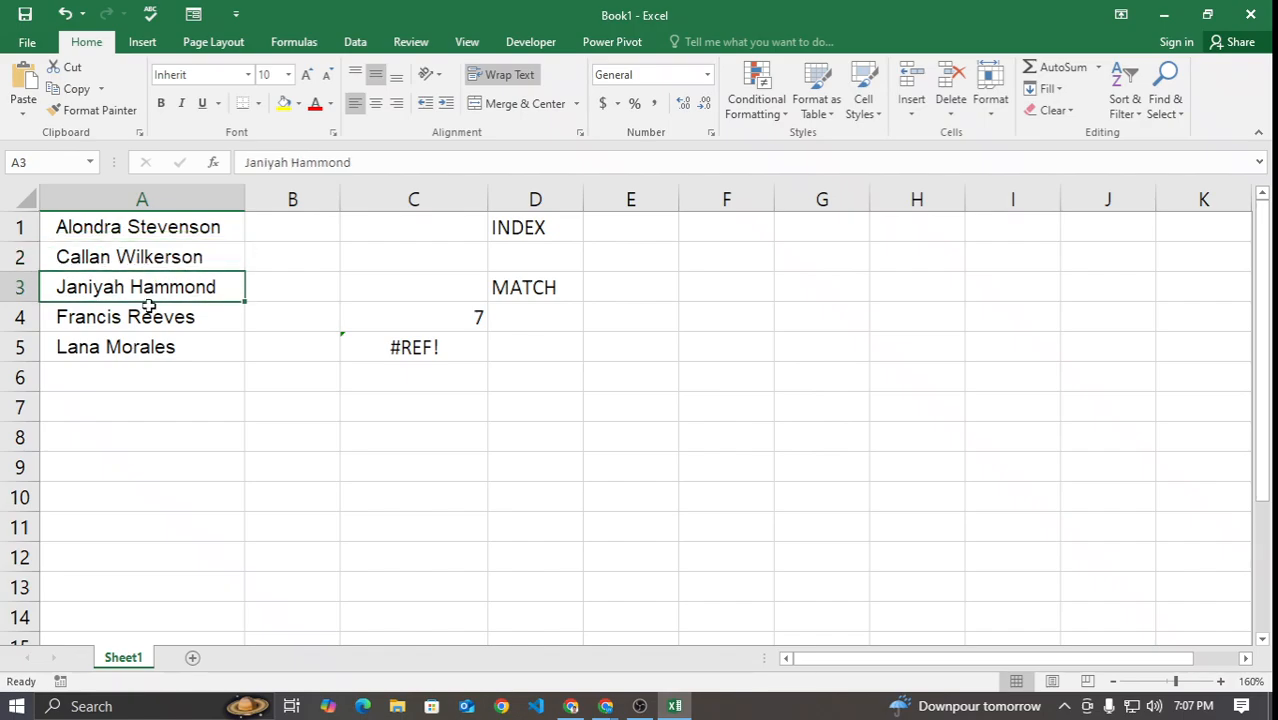
key("Down")
key("Down")
key("Up")
key("Up")
key("Up")
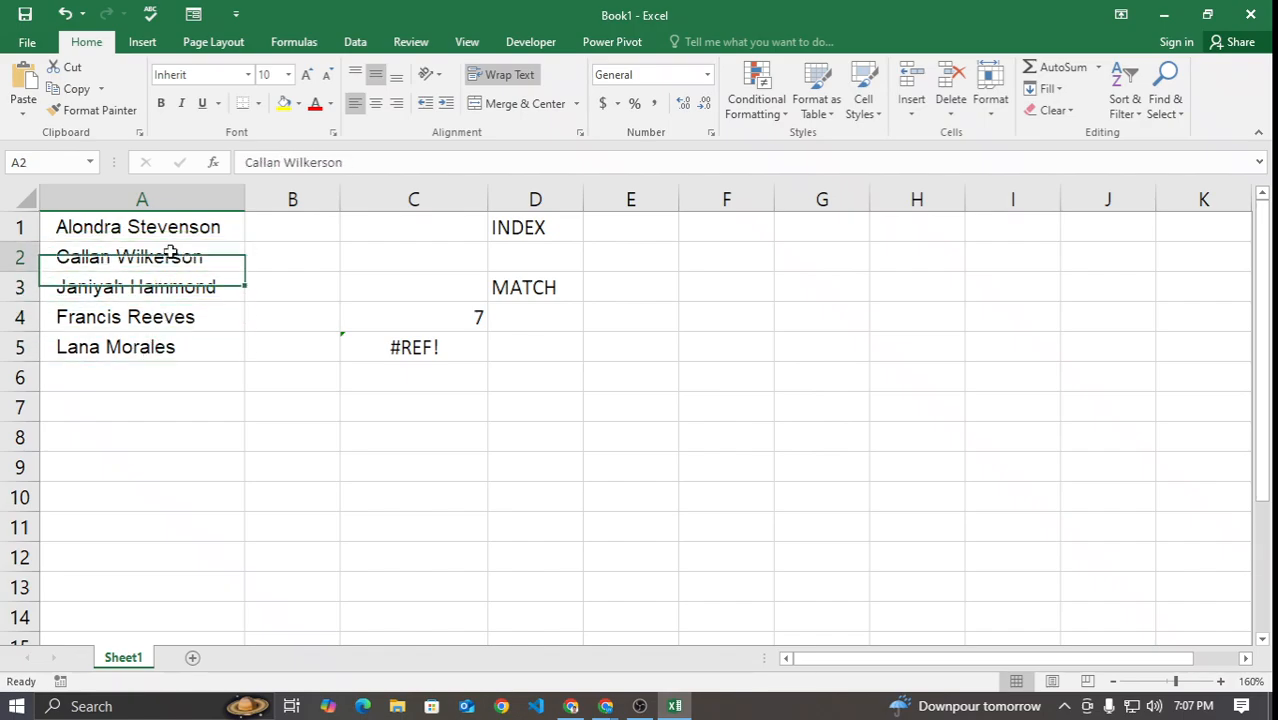
left_click(177, 224)
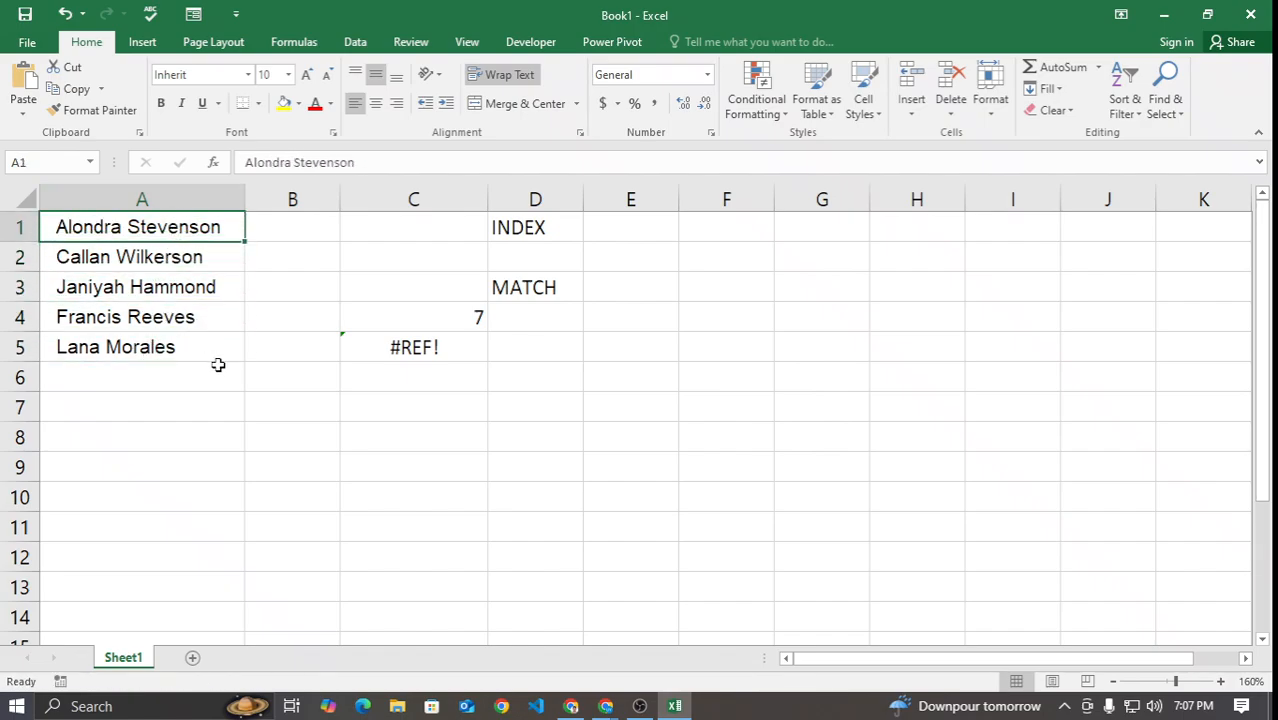
left_click(513, 226)
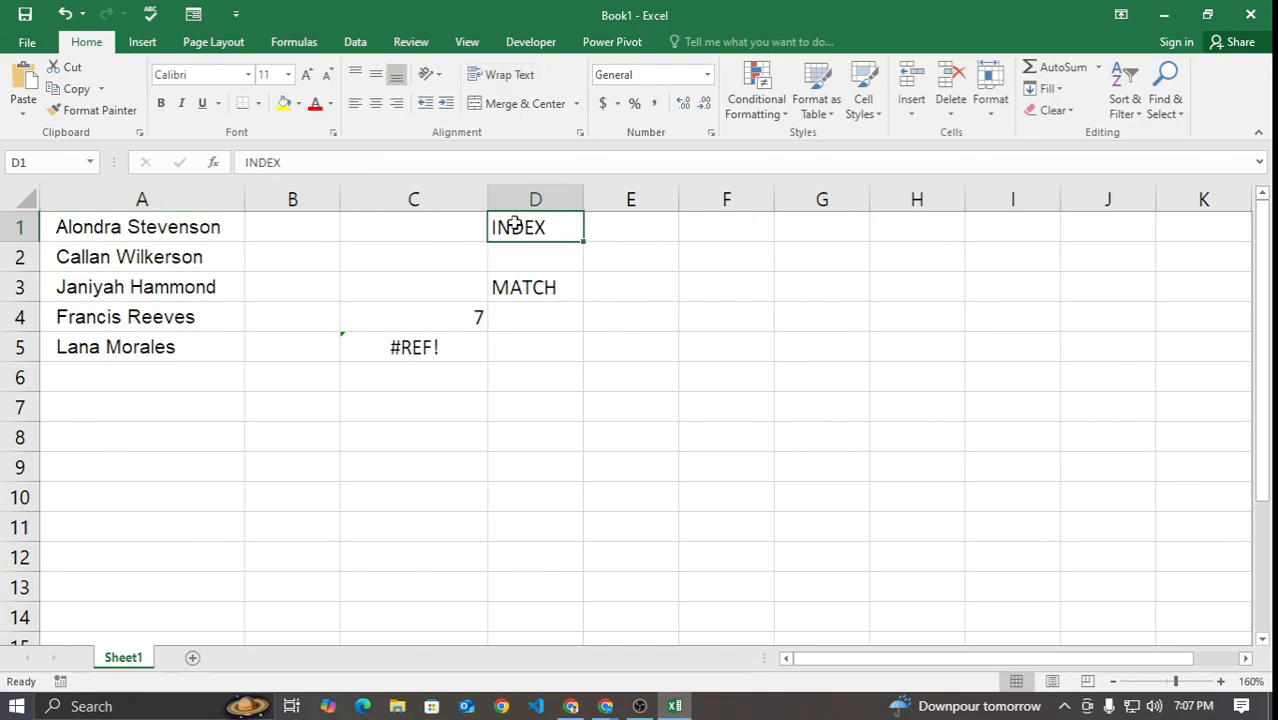
left_click(520, 290)
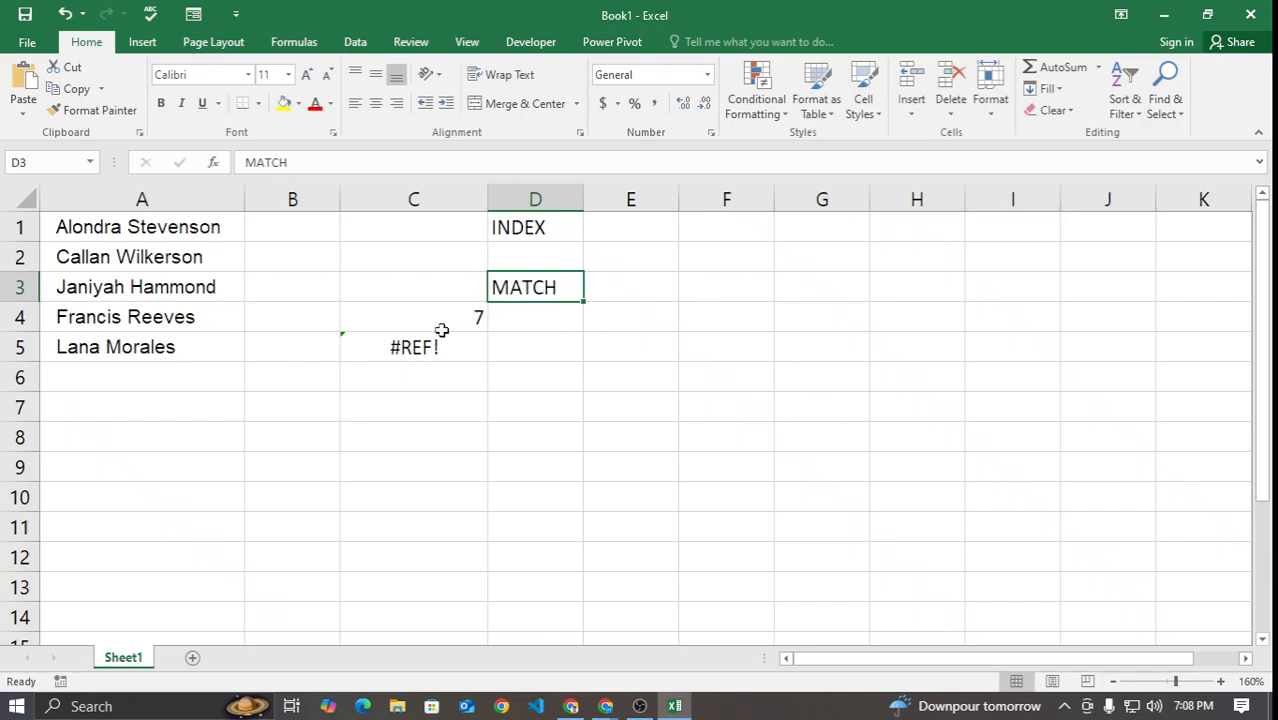
Step: Clear the row number and the INDEX formula from cells C4:C6
left_click_drag(442, 324, 434, 371)
left_click(951, 82)
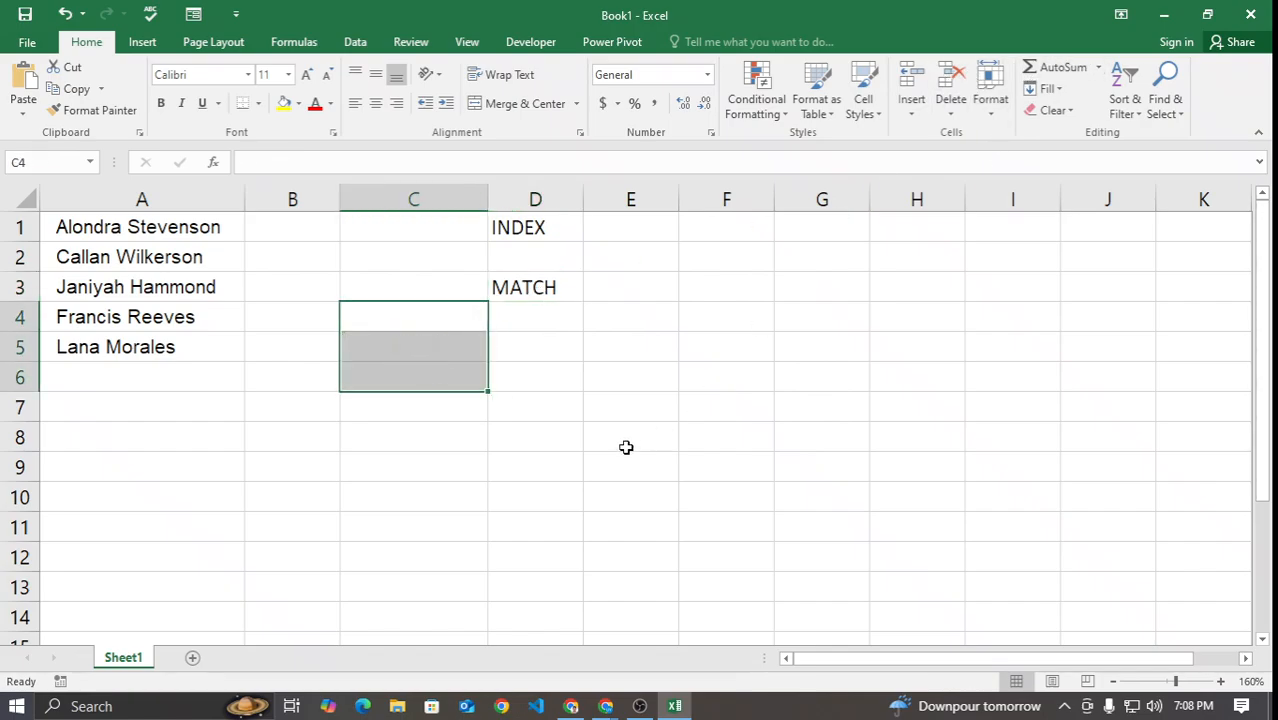
left_click(625, 445)
Step: Enter an exact-match MATCH formula in cell C5 that looks up C4 in column A: =MATCH(C4,A:A,0)
left_click(400, 356)
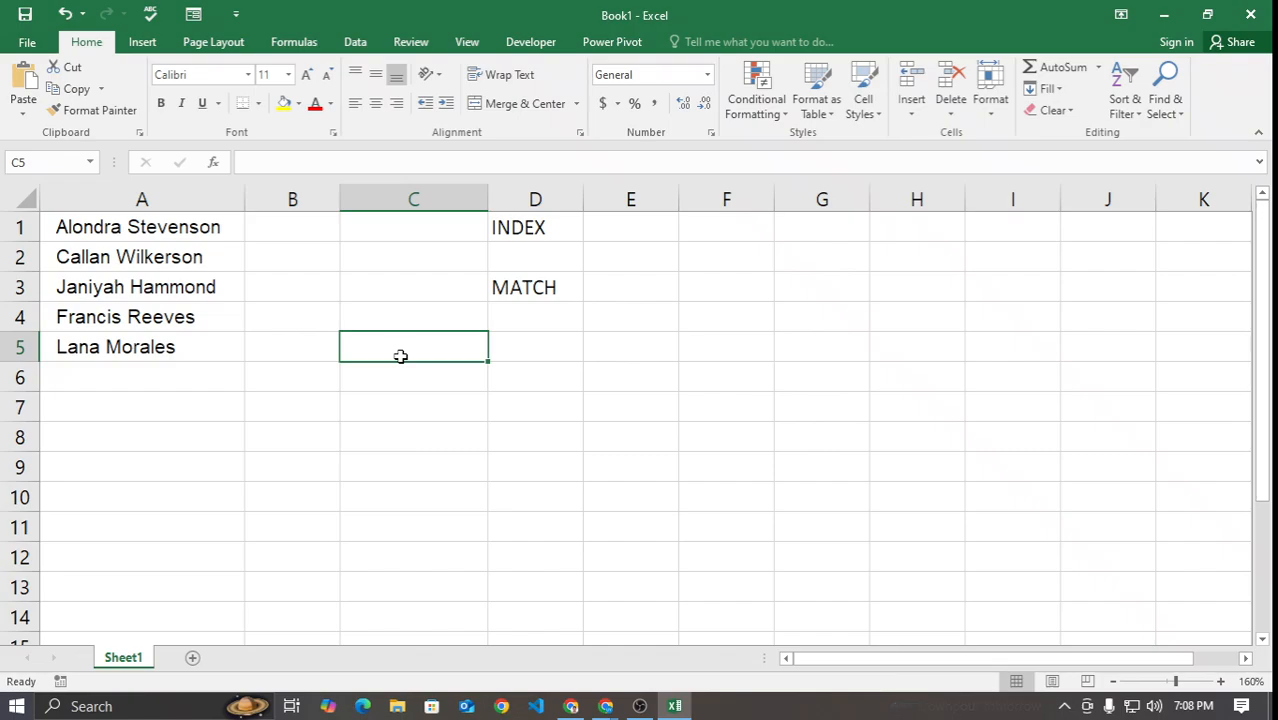
type("=match")
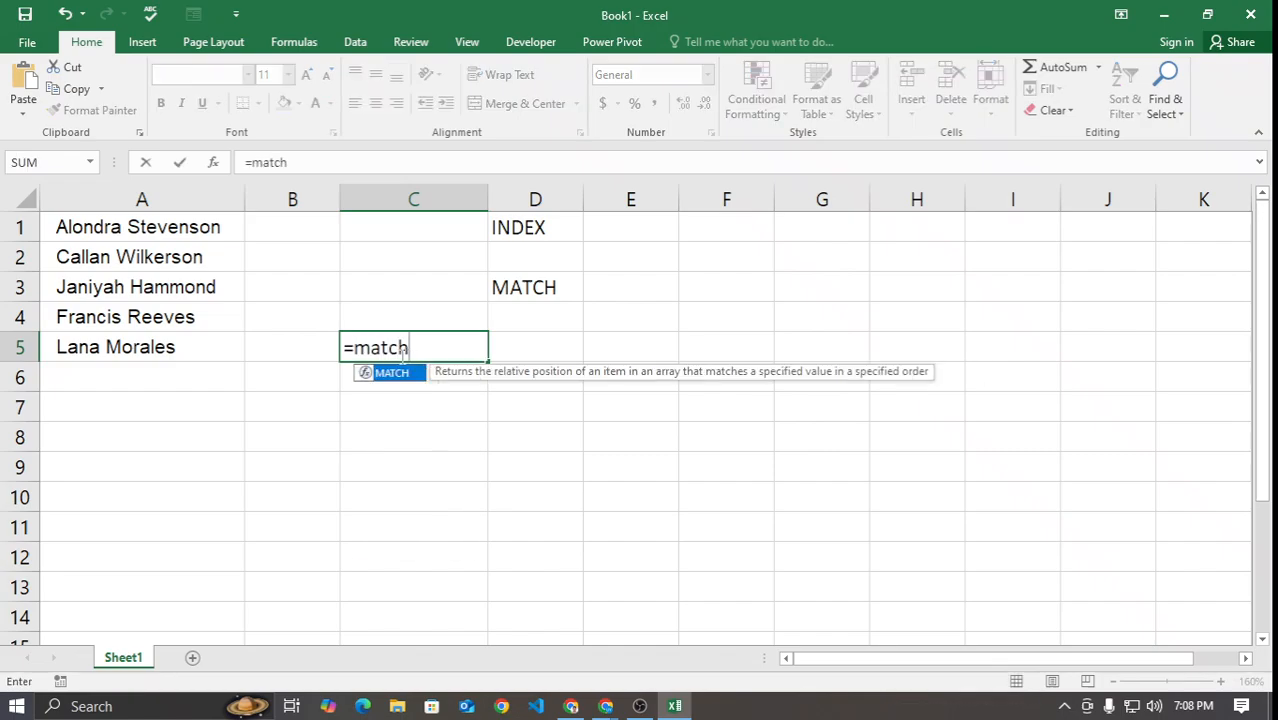
key("Tab")
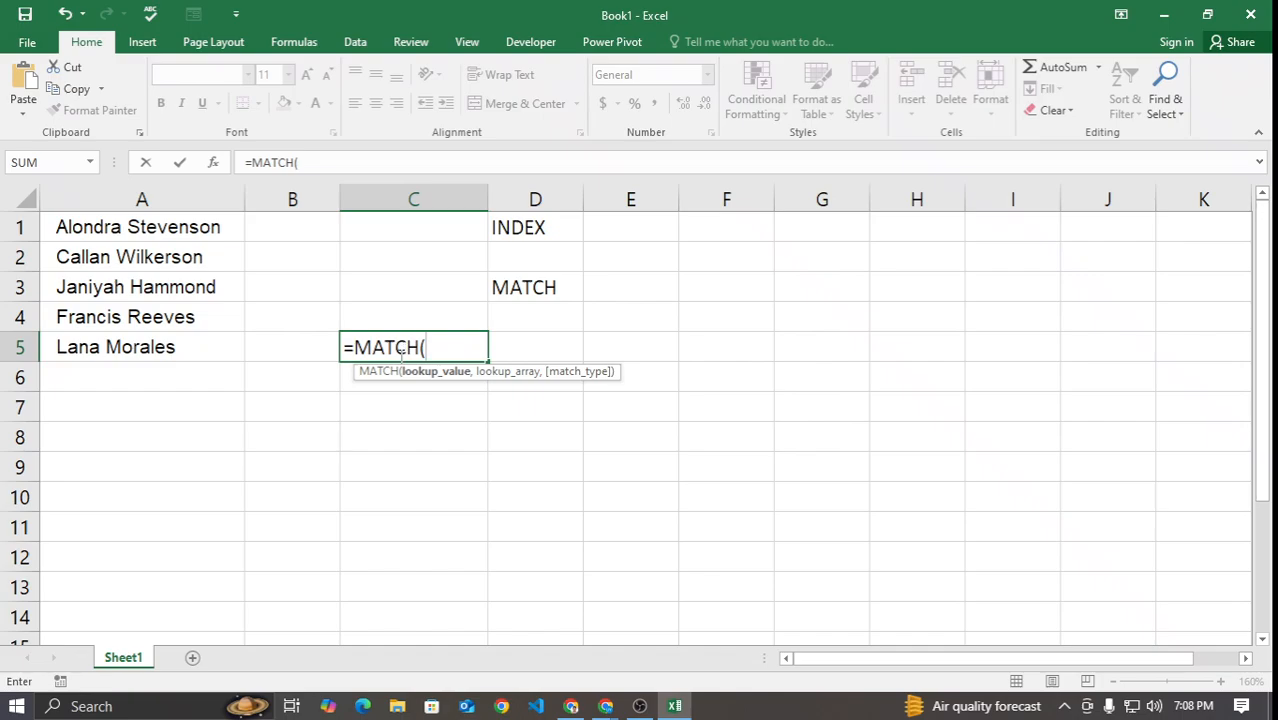
left_click(367, 314)
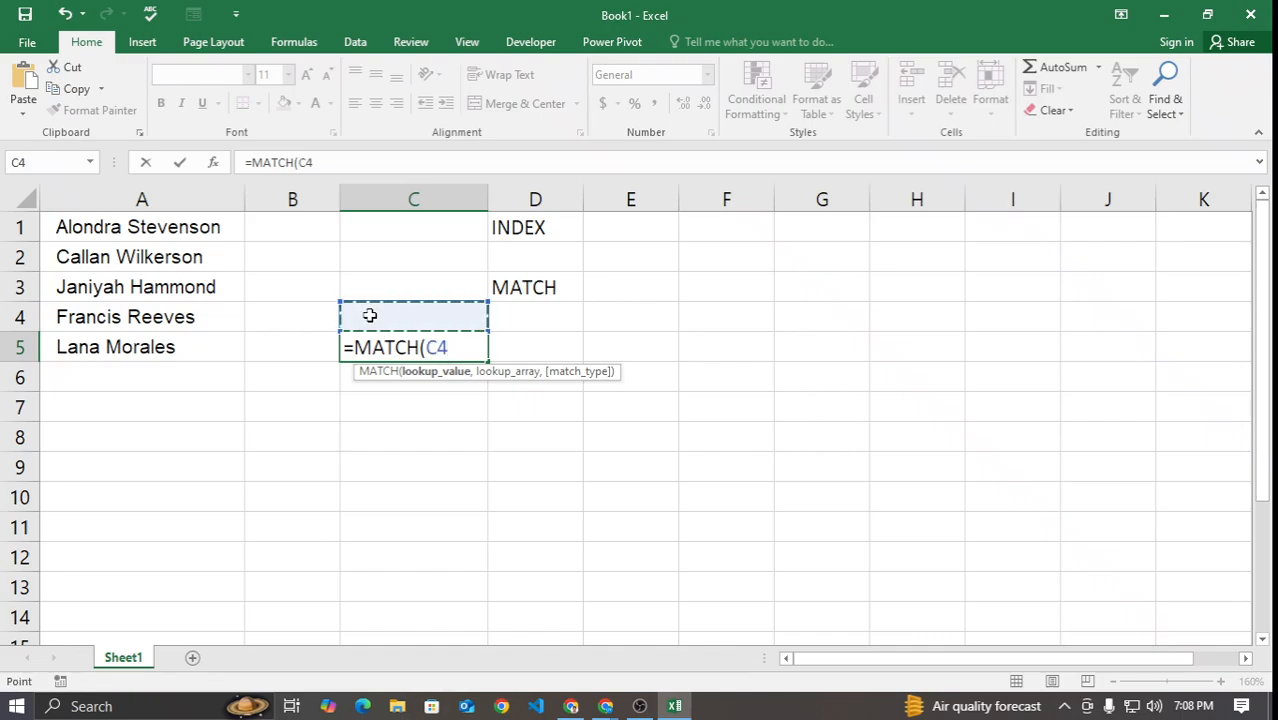
type(",")
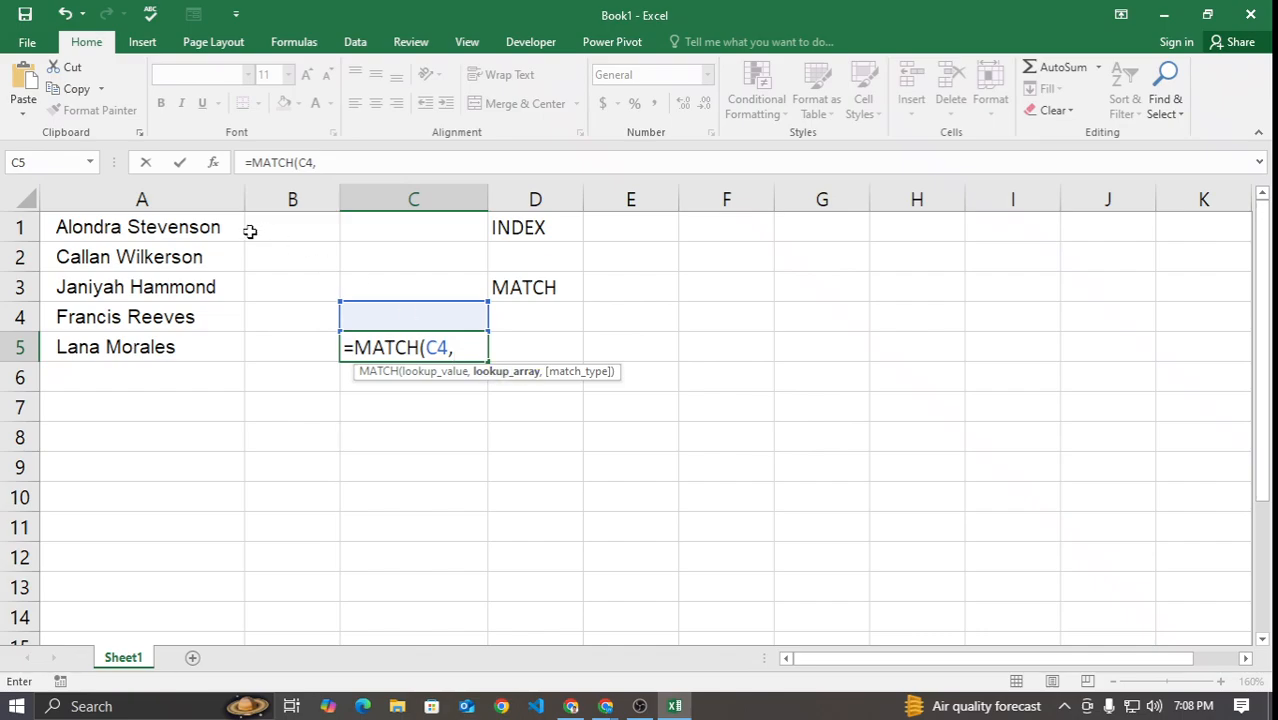
left_click(154, 200)
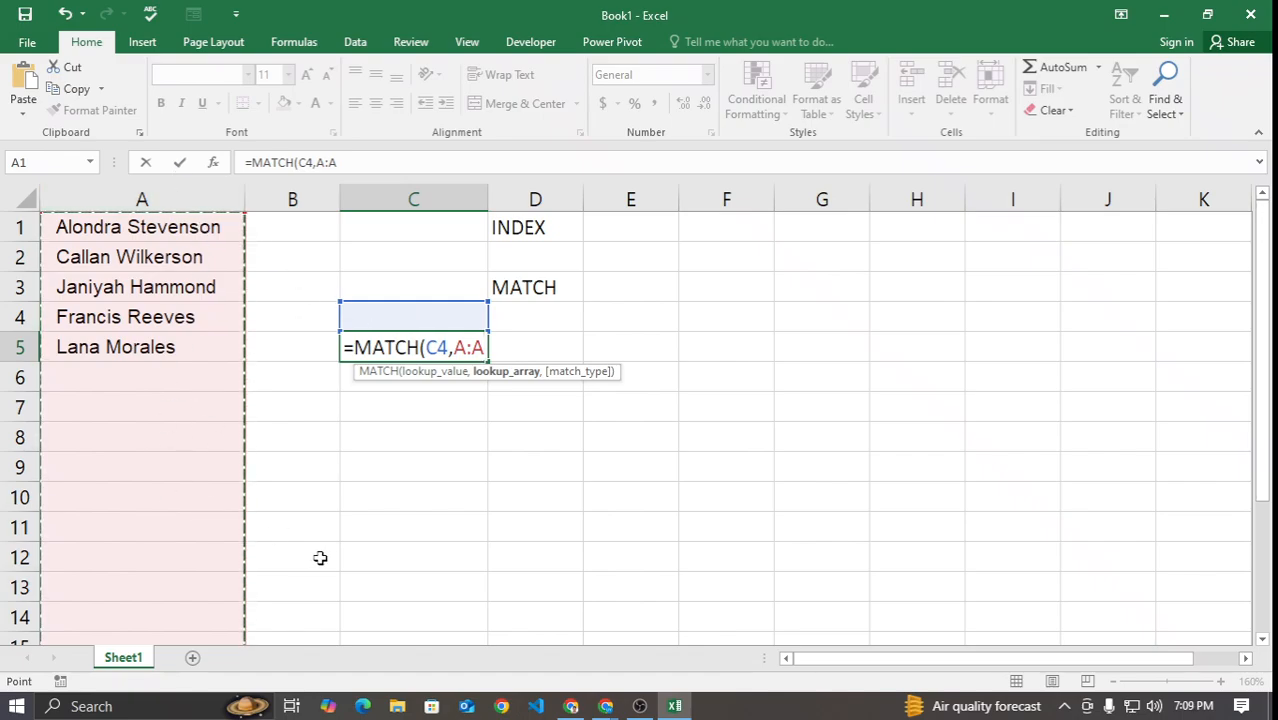
type(",")
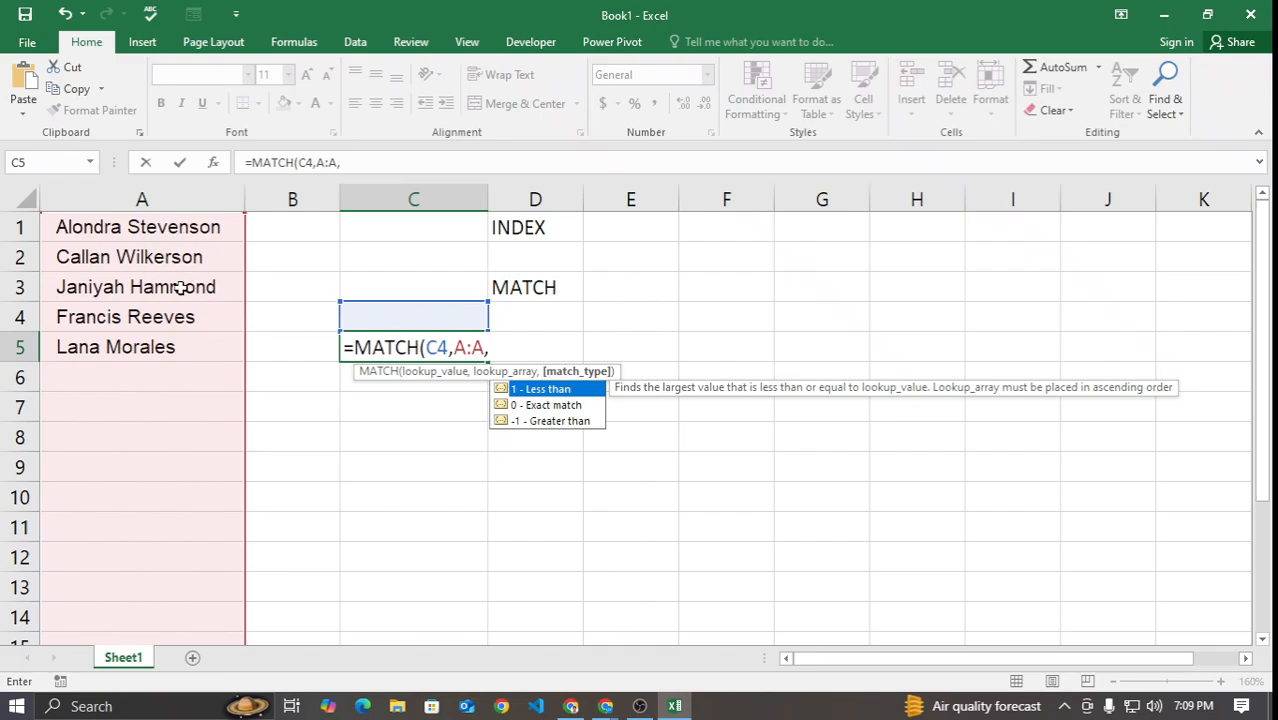
type("0)")
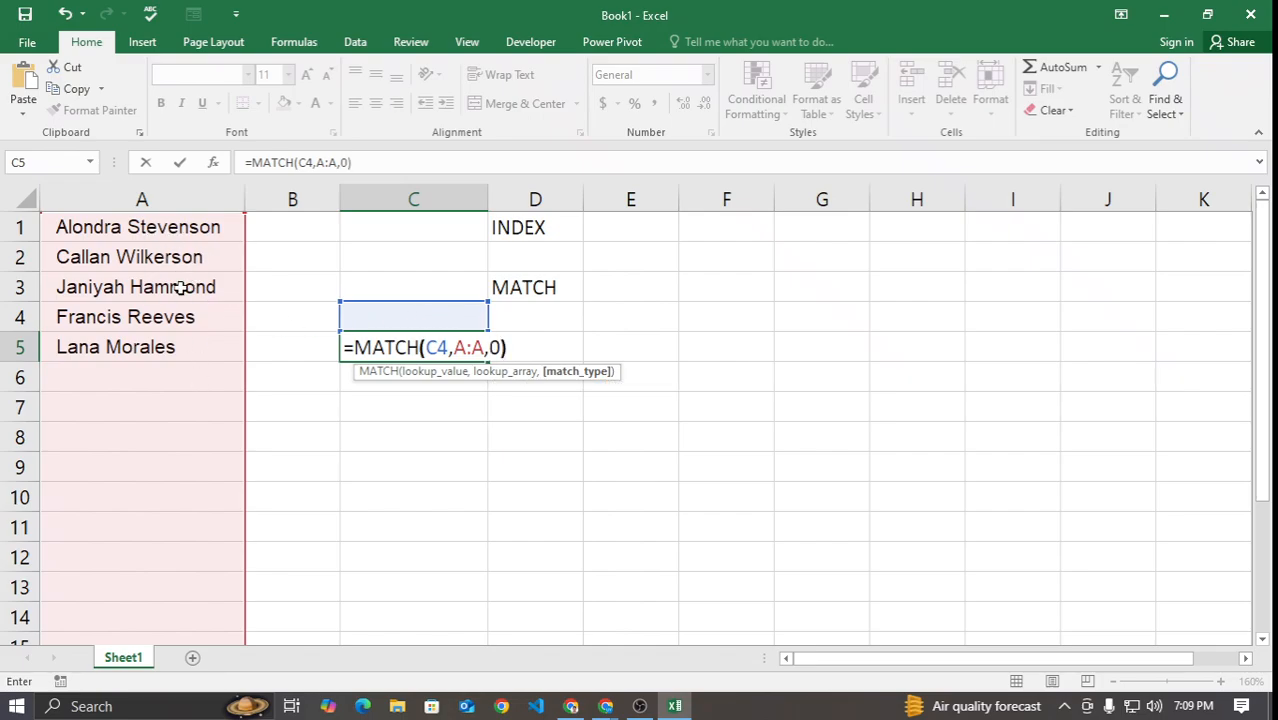
key("Return")
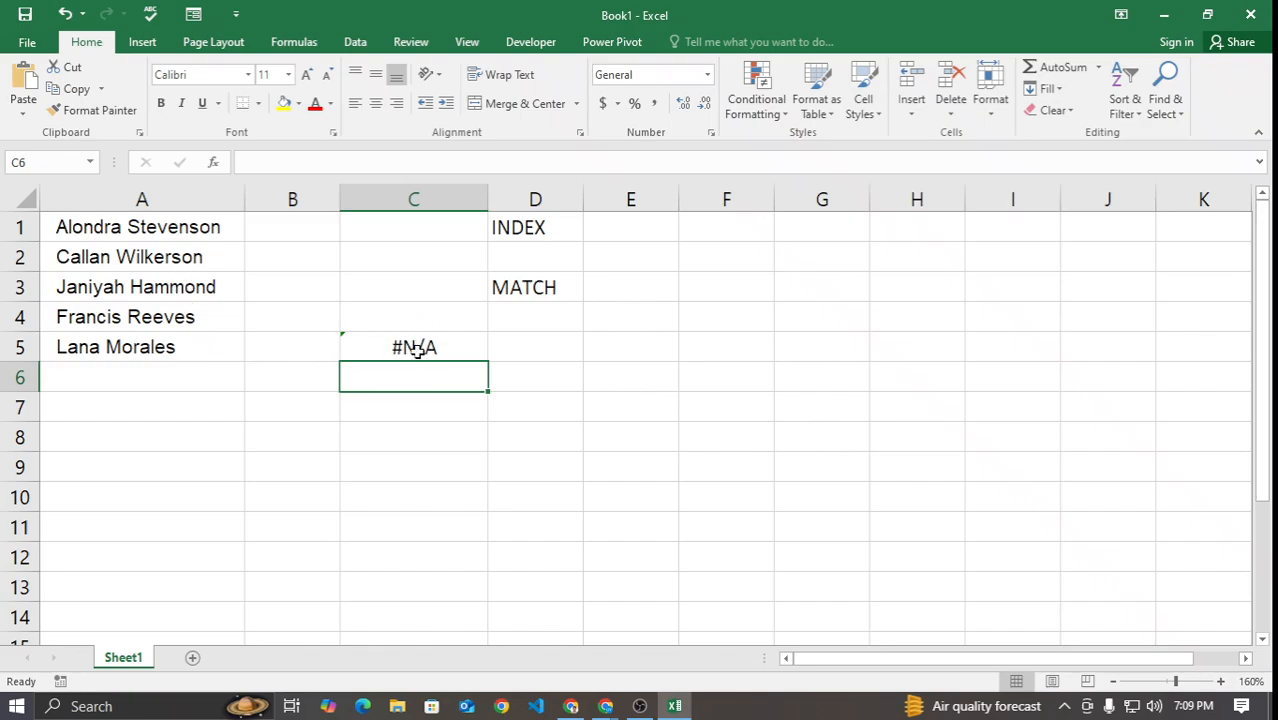
Step: Enter the full name from cell A2 in cell C4 as the MATCH lookup value
left_click(396, 324)
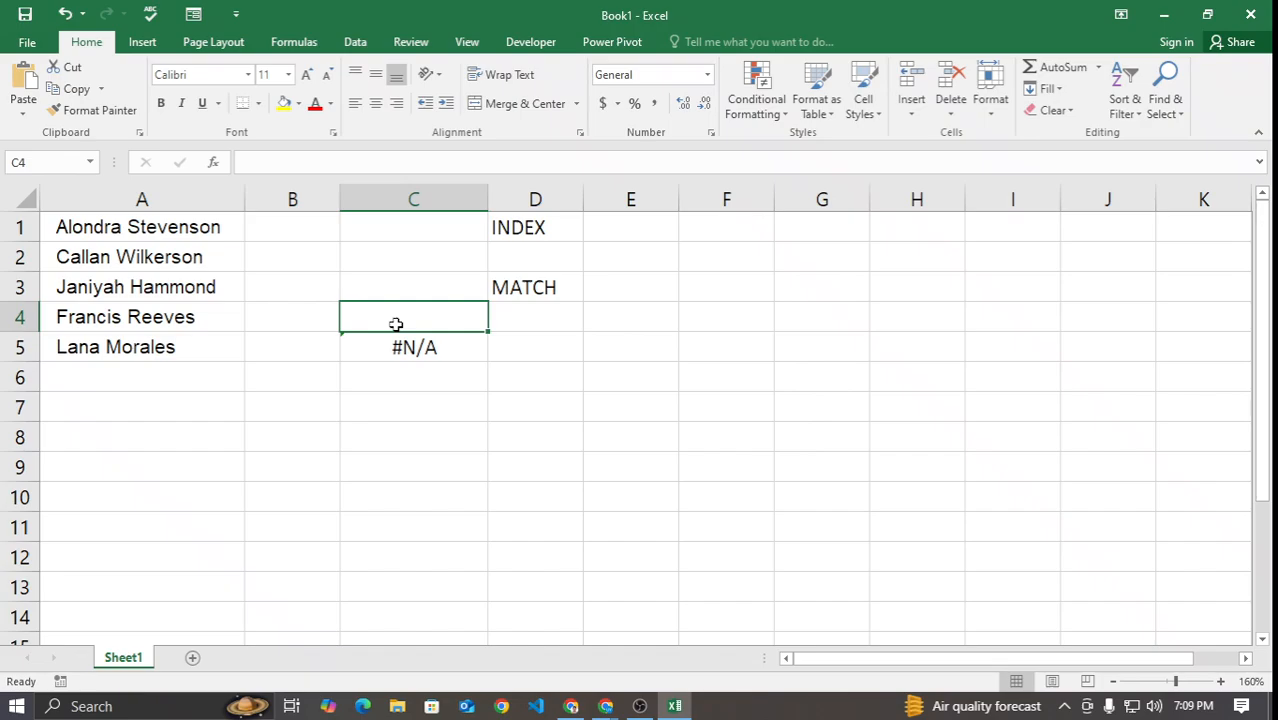
type("CAlla")
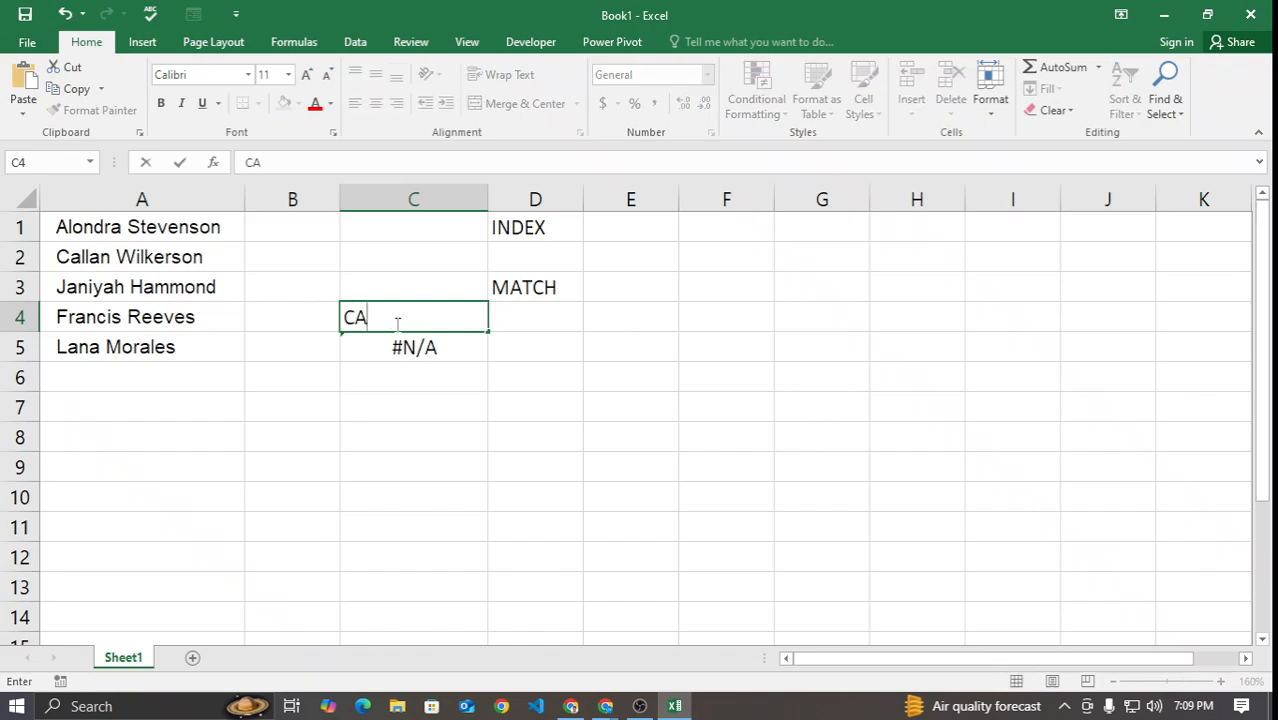
key("BackSpace")
key("BackSpace")
key("BackSpace")
type("a")
key("BackSpace")
key("BackSpace")
key("BackSpace")
type("a")
key("BackSpace")
type("Callan Wi")
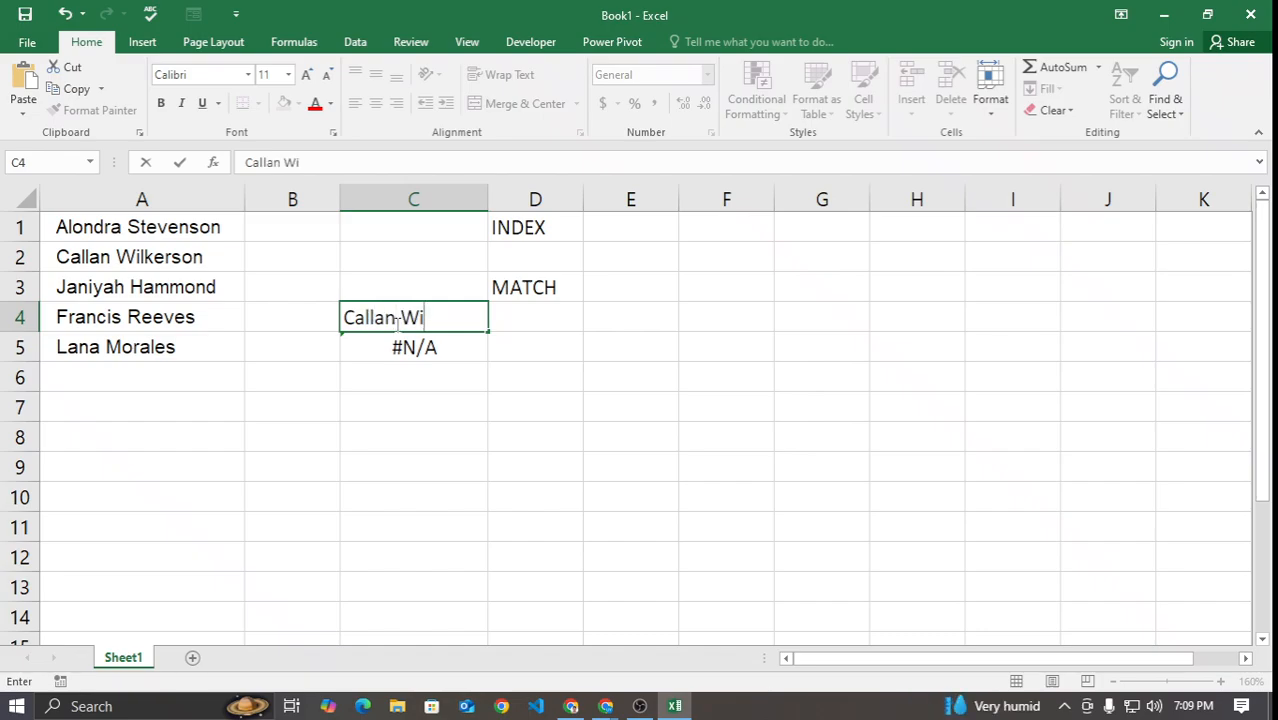
type("k")
key("BackSpace")
type("lkerson")
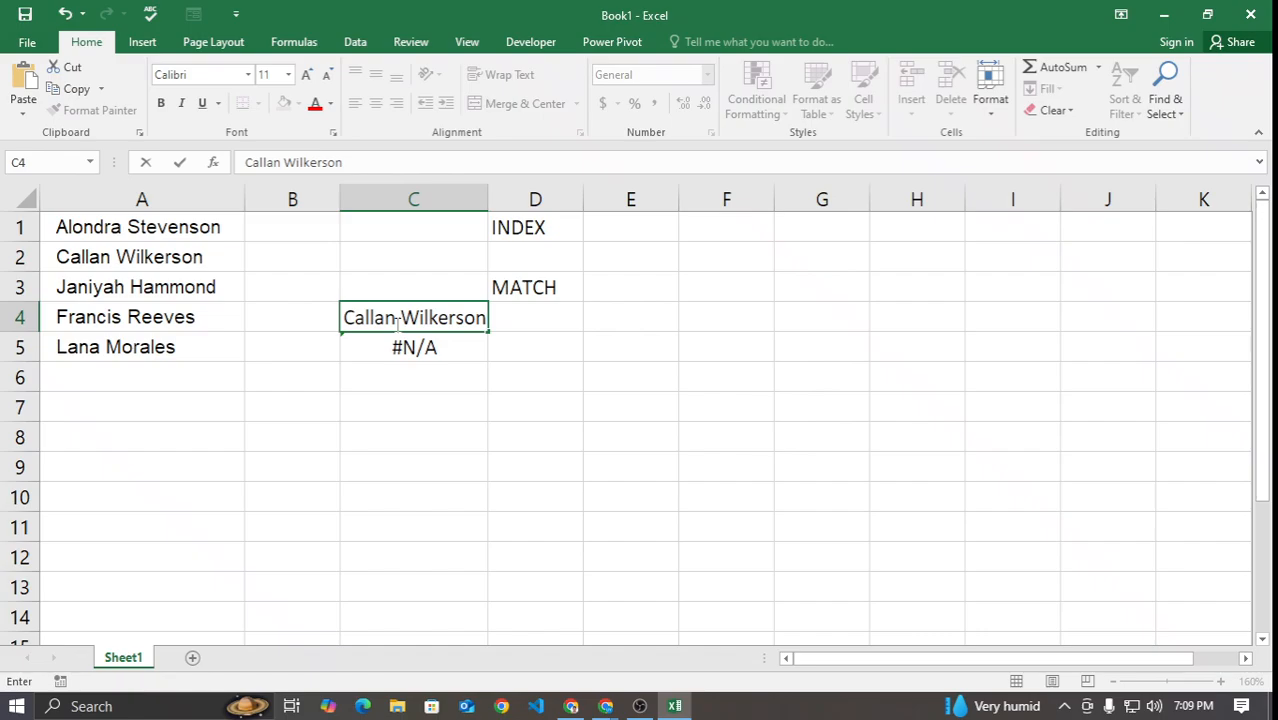
key("Return")
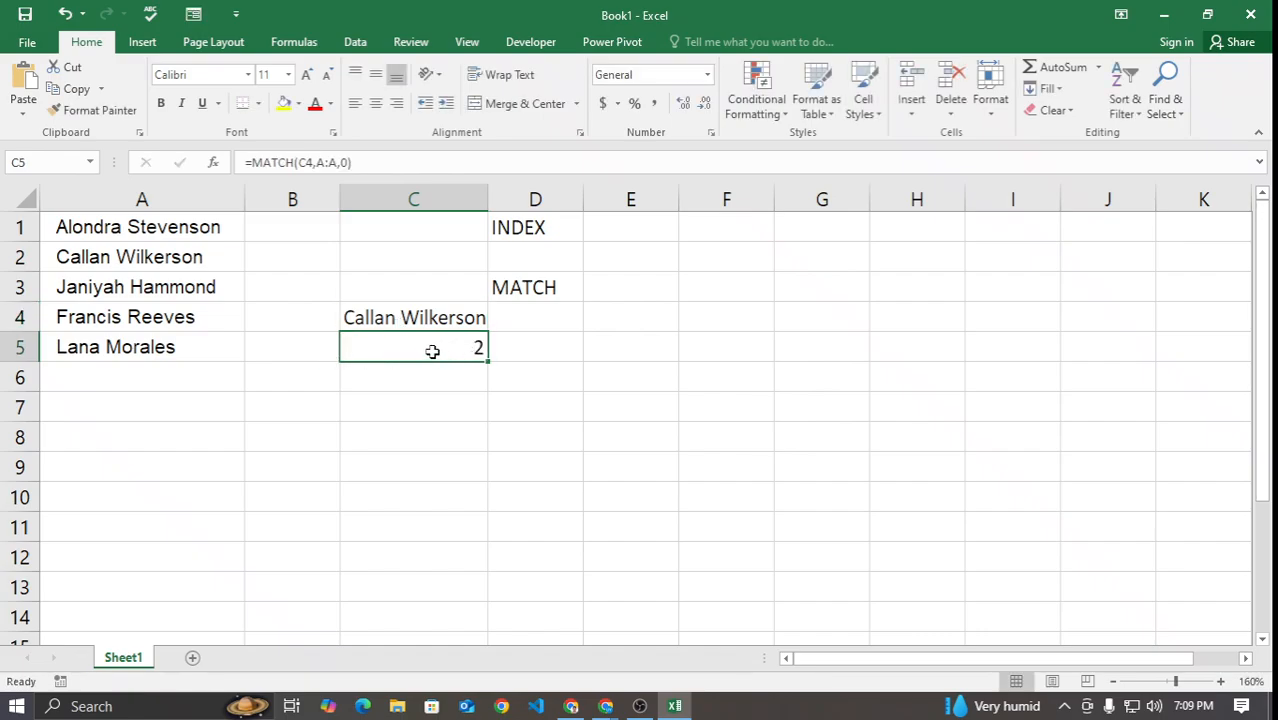
Step: Replace the lookup value in C4 with a copy of the name in A4, and widen column C to fit it
left_click(141, 318)
key("ctrl+c")
left_click(406, 320)
key("ctrl+v")
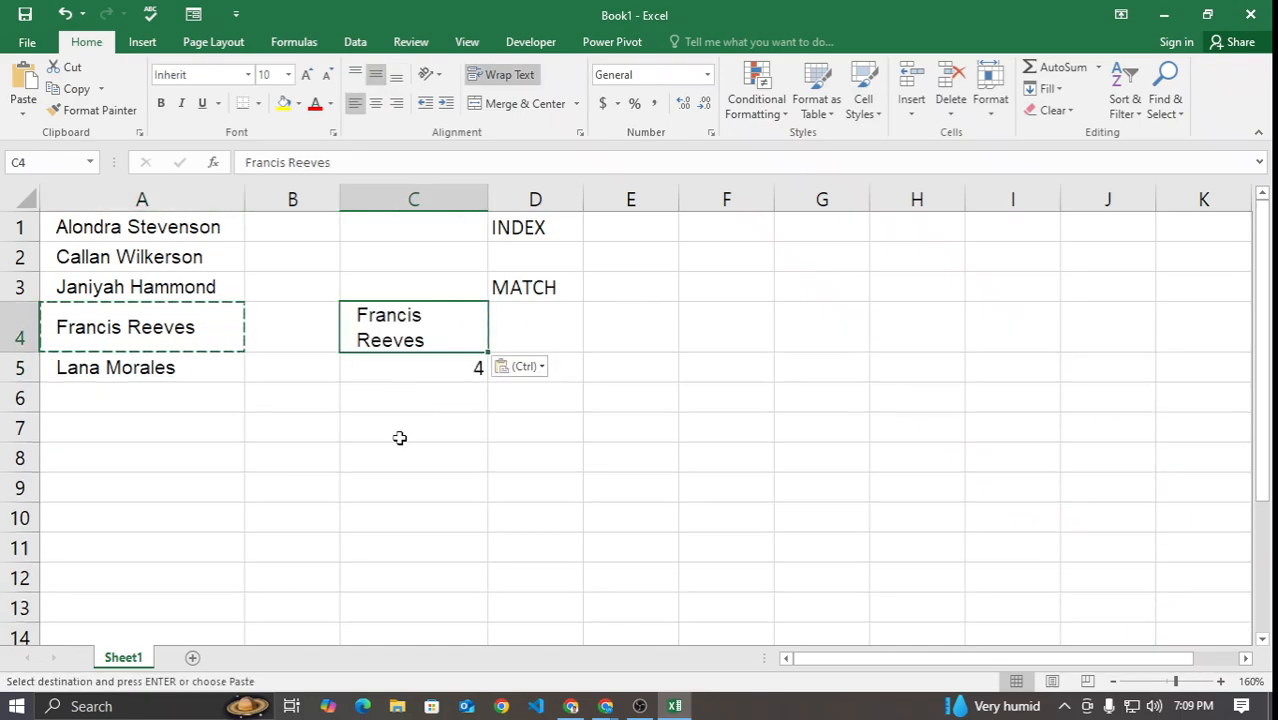
left_click(399, 438)
left_click(471, 374)
left_click_drag(488, 186, 565, 187)
Step: Test the MATCH formula with the names copied from A5 and A2 in turn into cell C4
left_click(142, 364)
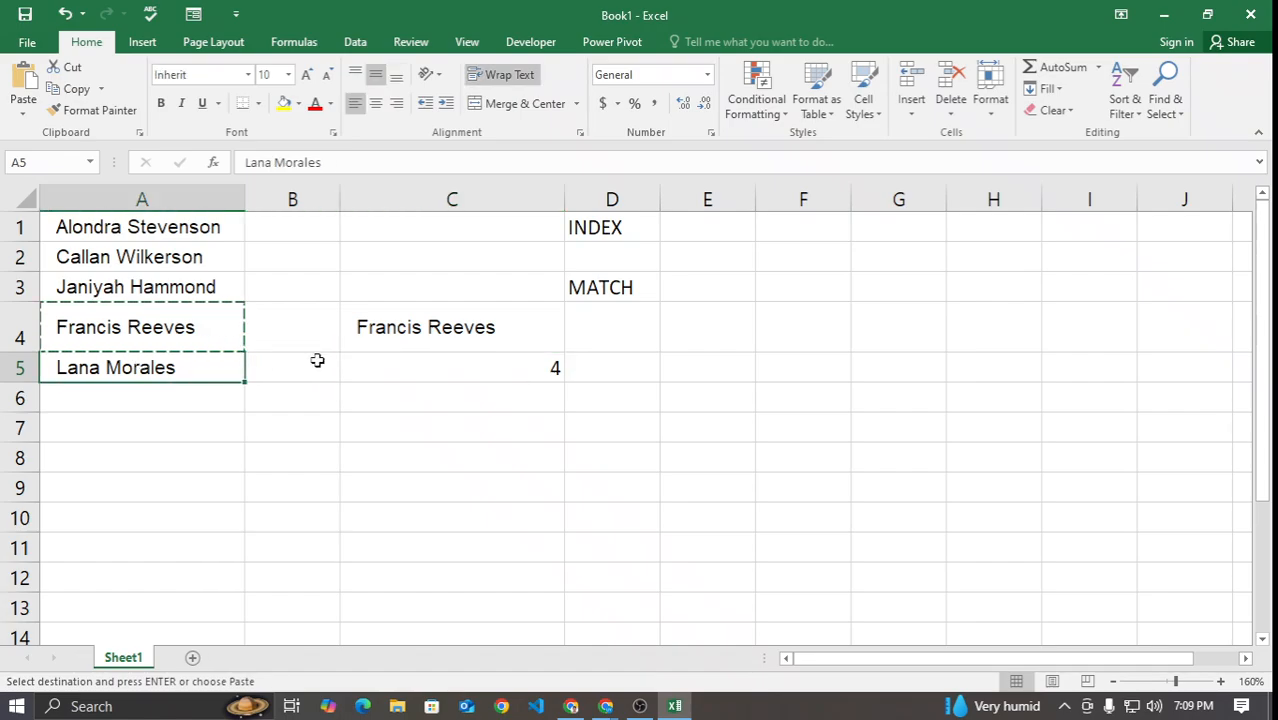
key("ctrl+c")
left_click(433, 334)
key("ctrl+v")
left_click(142, 257)
key("ctrl+c")
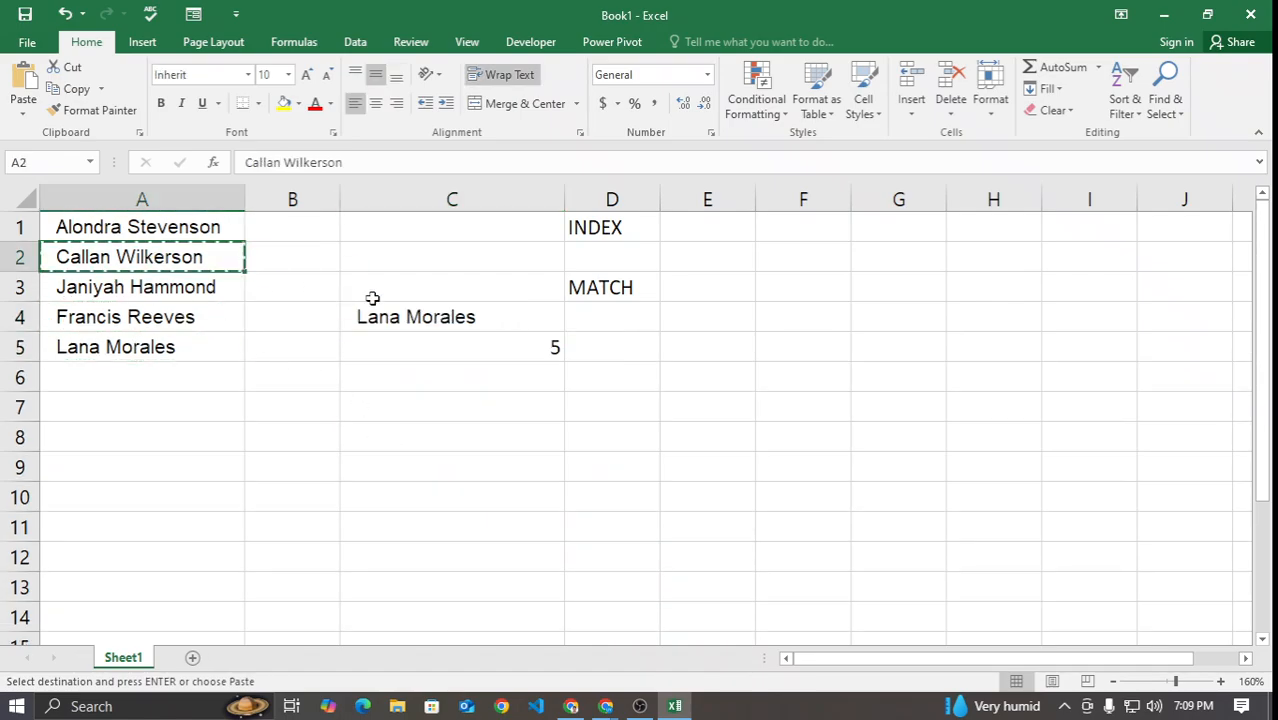
left_click(440, 318)
key("ctrl+v")
left_click(431, 462)
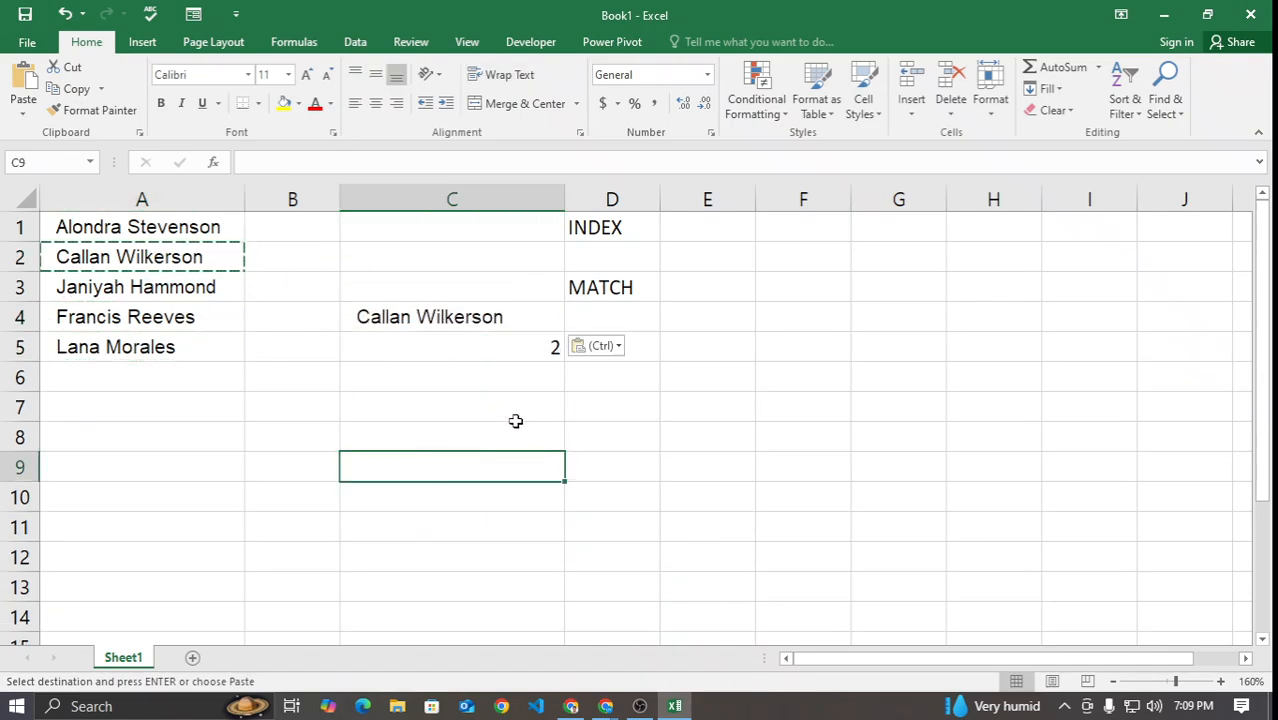
left_click_drag(586, 241, 843, 237)
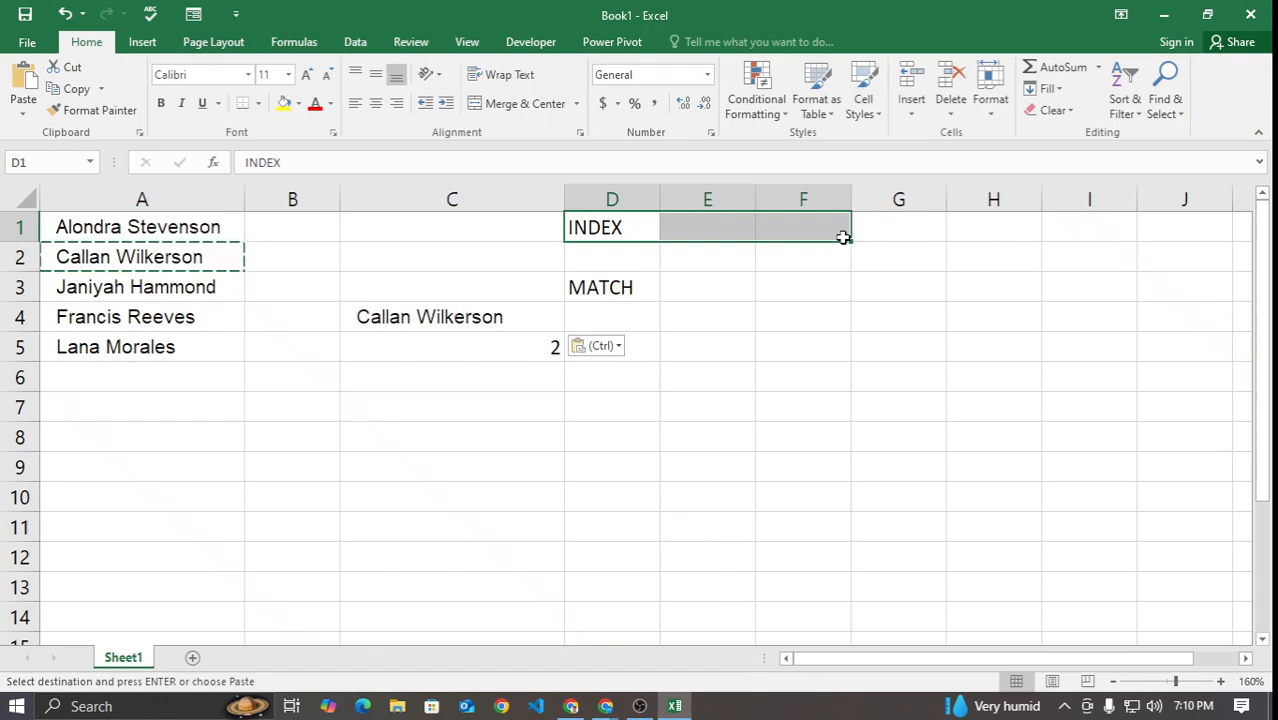
left_click(491, 317)
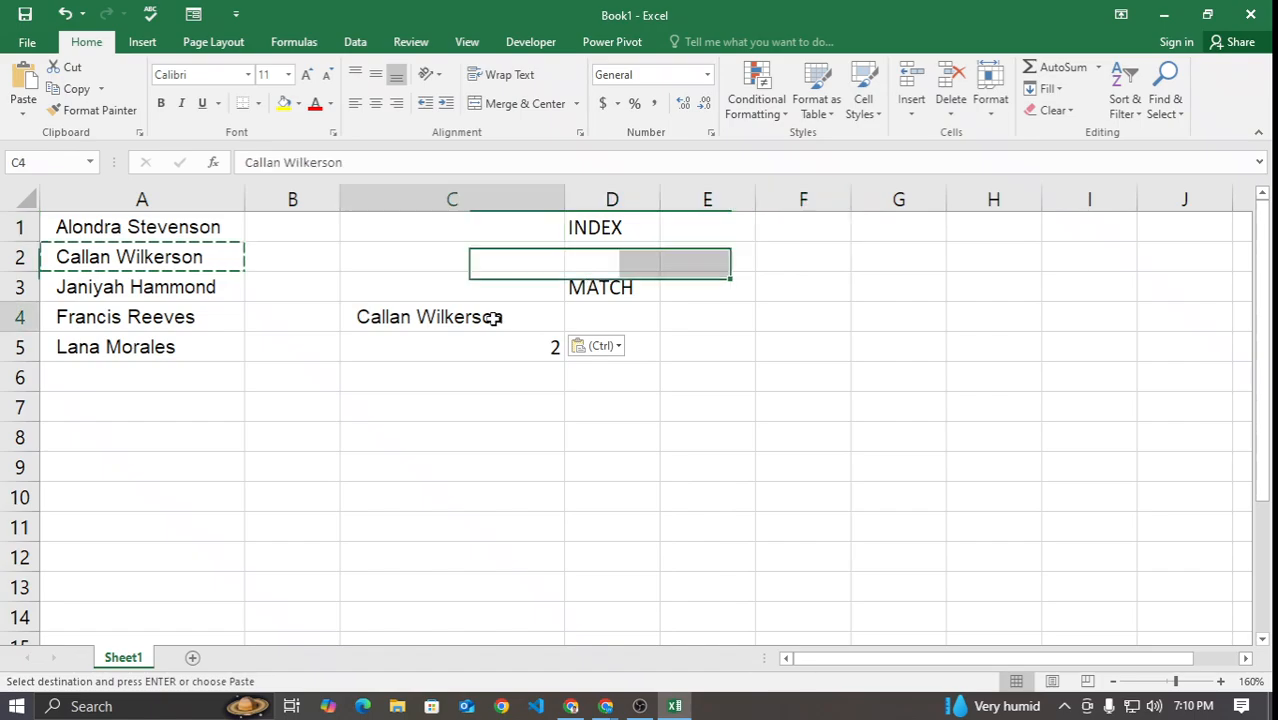
left_click(500, 358)
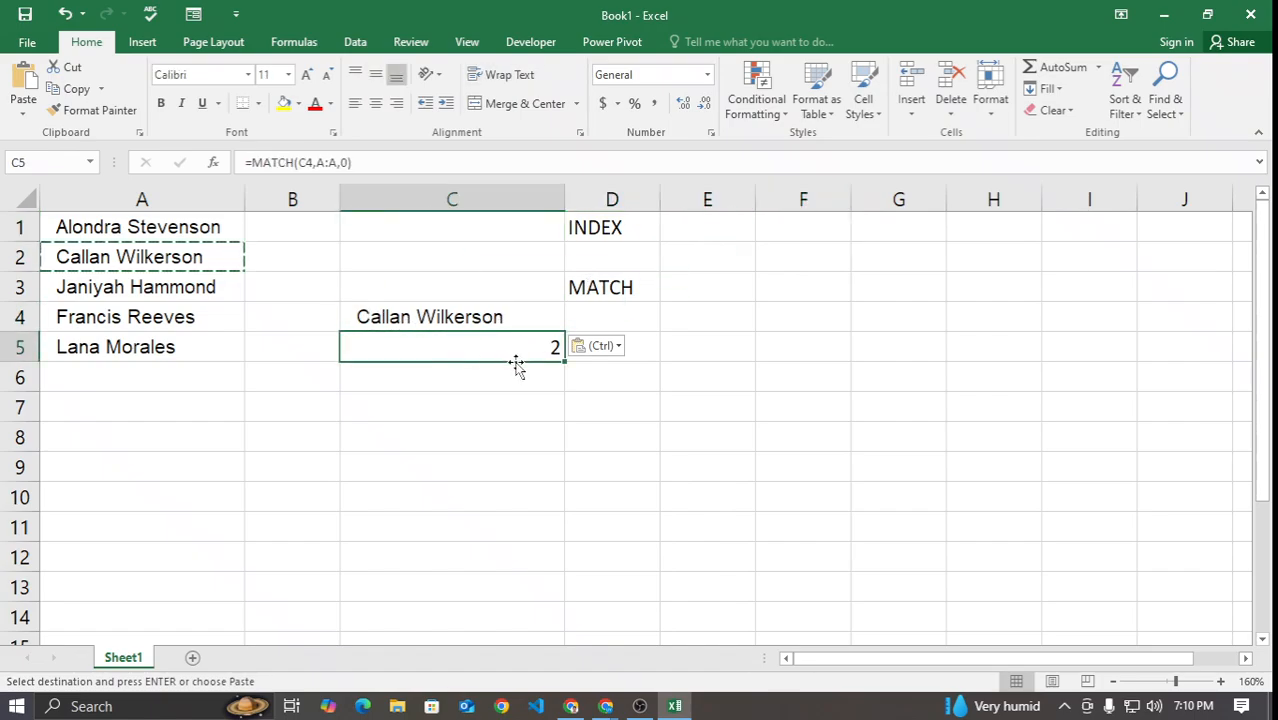
Step: Remove the INDEX and MATCH labels from column D
left_click(635, 227)
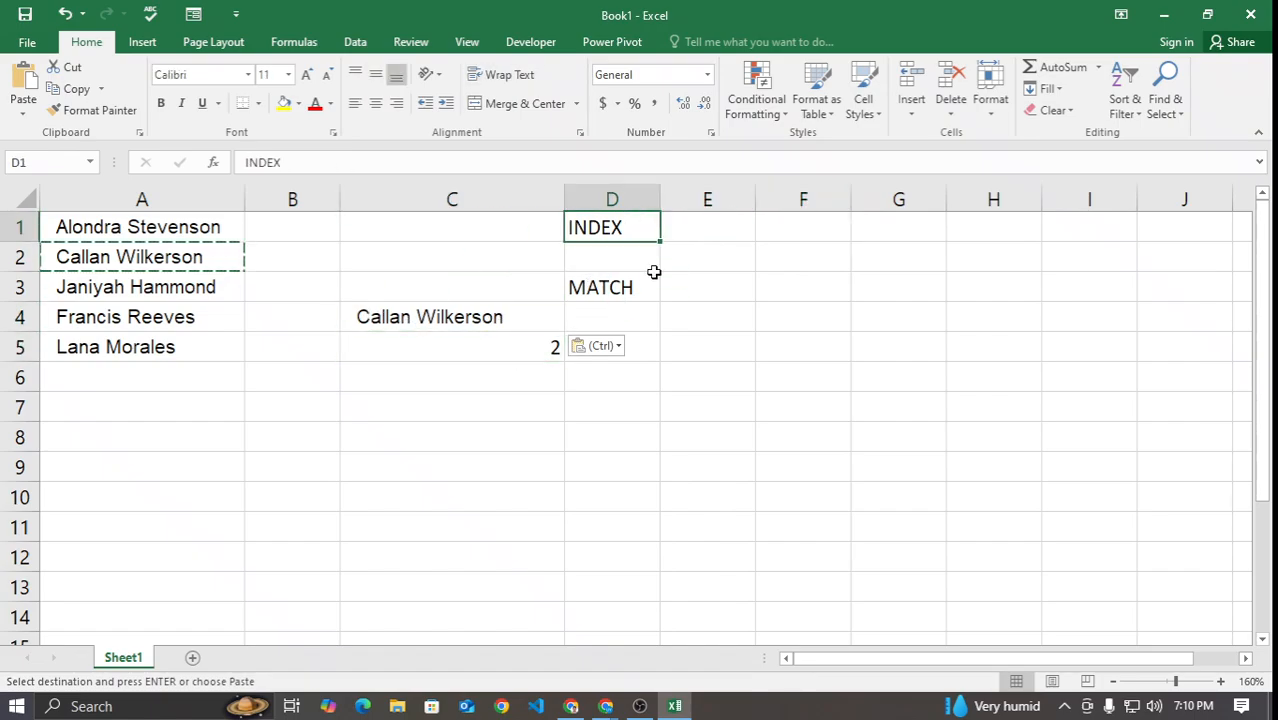
left_click(791, 326)
left_click_drag(610, 228, 610, 316)
left_click(952, 83)
left_click(706, 434)
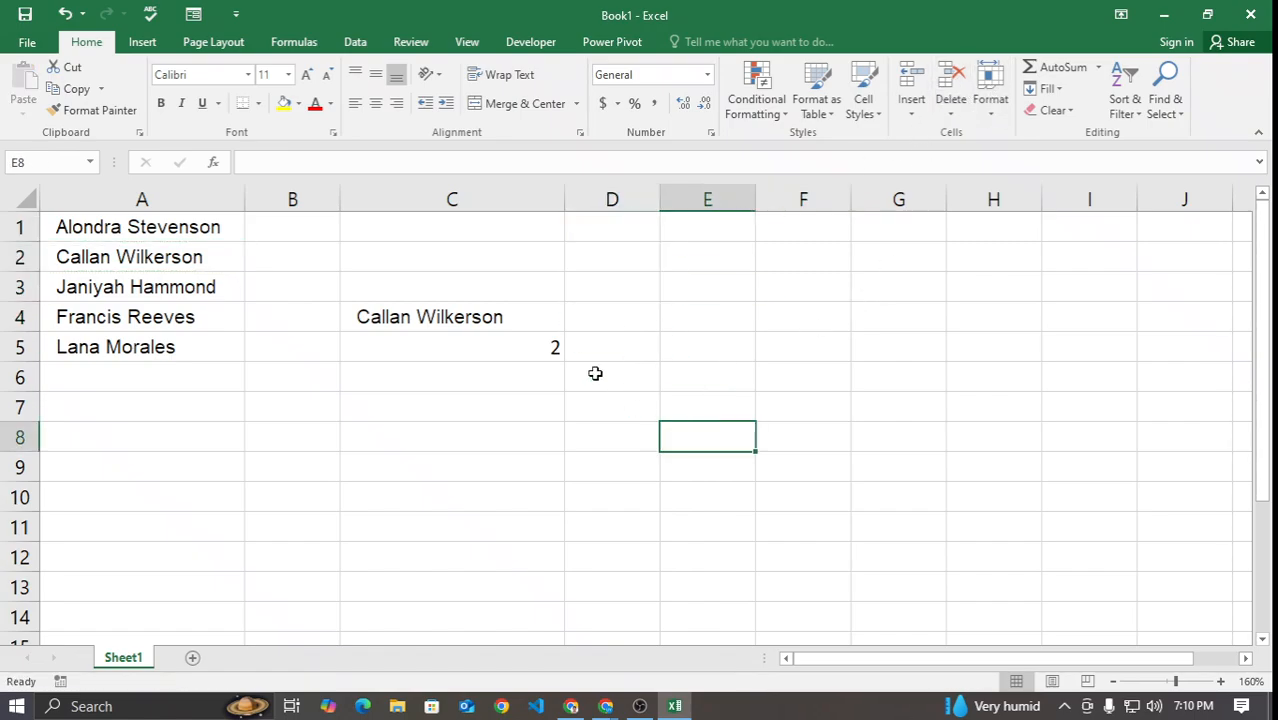
Step: Label cell C3 as MATCH and cell F3 as INDEX
left_click(446, 287)
type("ma")
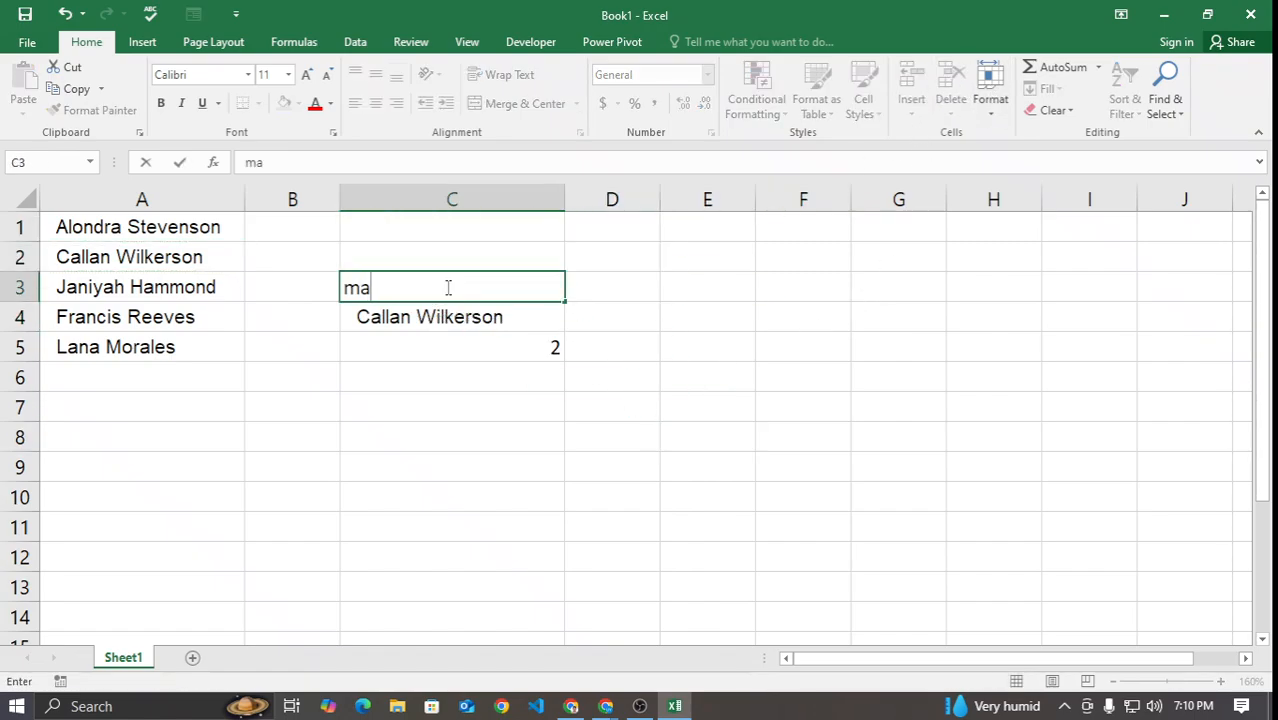
key("BackSpace")
key("BackSpace")
type("MATCH")
key("Tab")
key("Tab")
key("Tab")
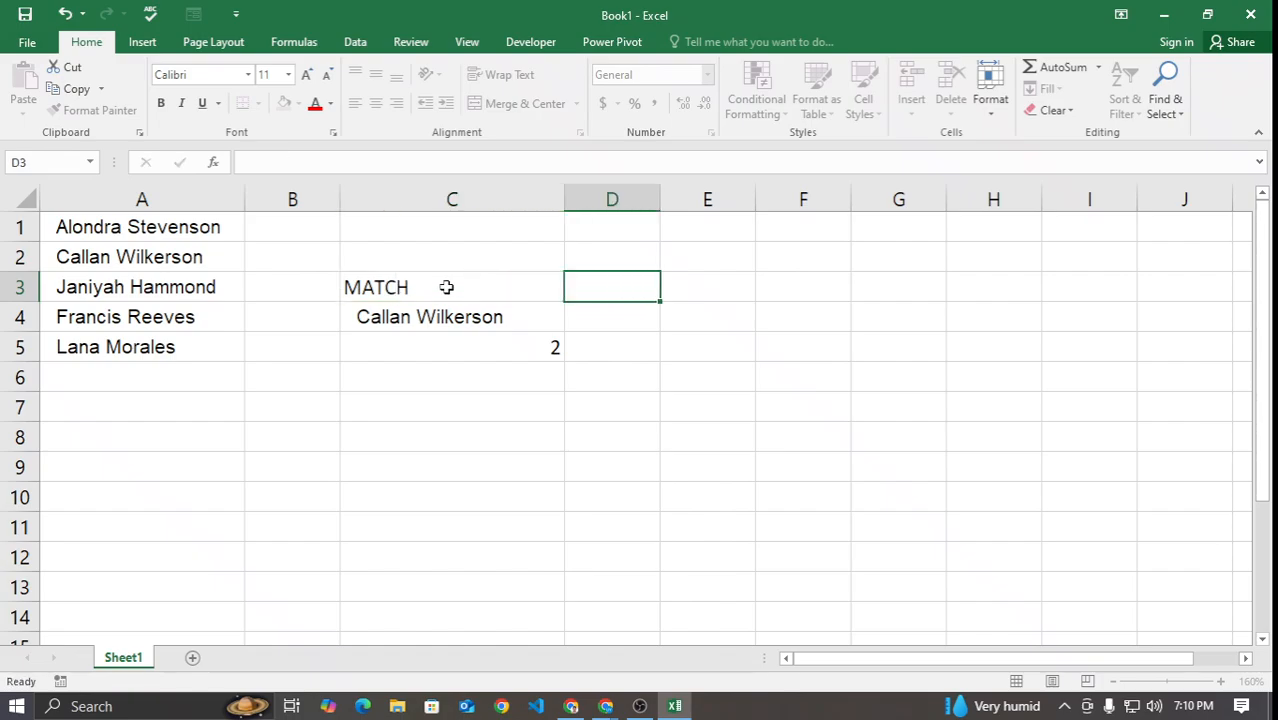
type("INDEX")
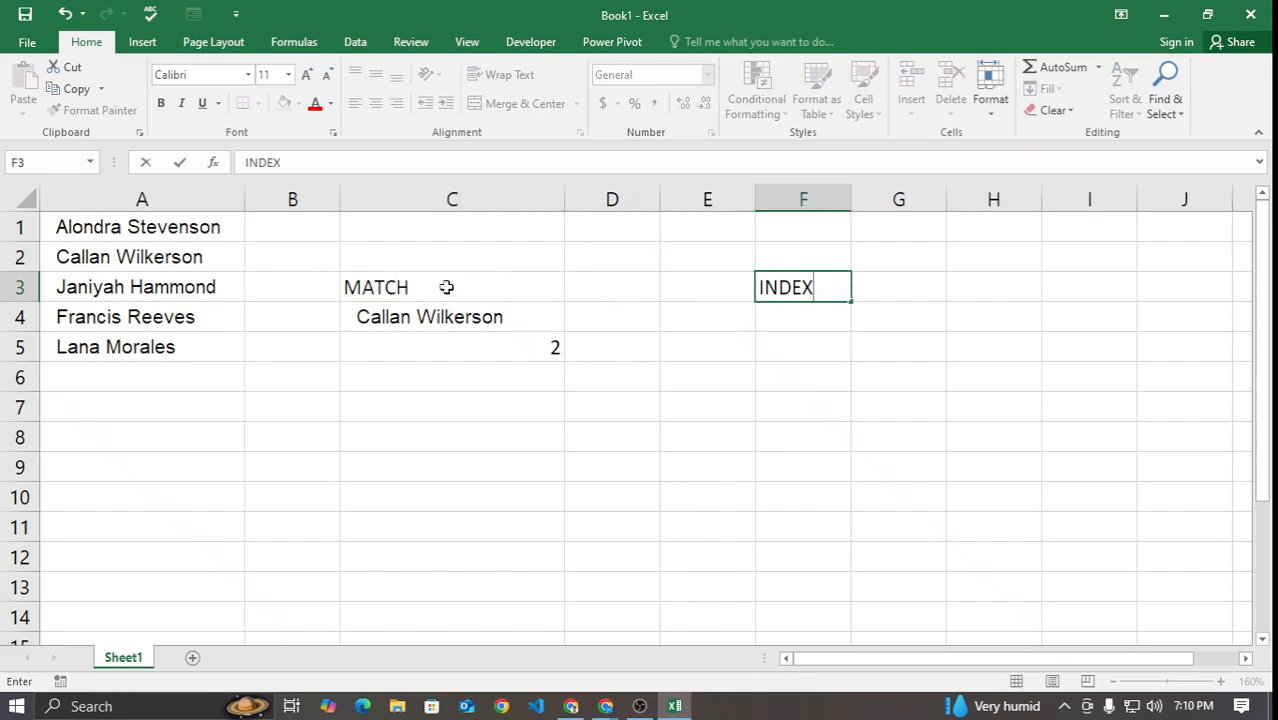
key("Return")
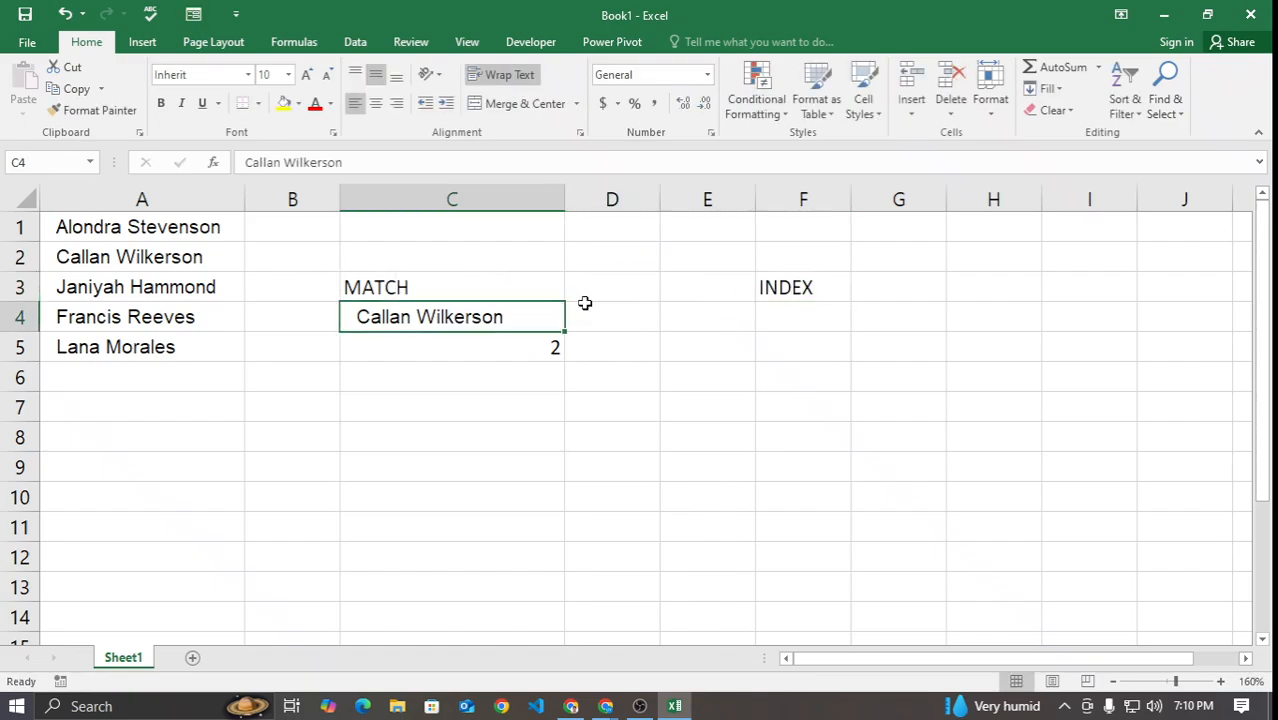
Step: Enter an INDEX formula in cell F4 that takes its row number from E5: =INDEX(A:A,E5)
left_click(785, 321)
type("I")
key("BackSpace")
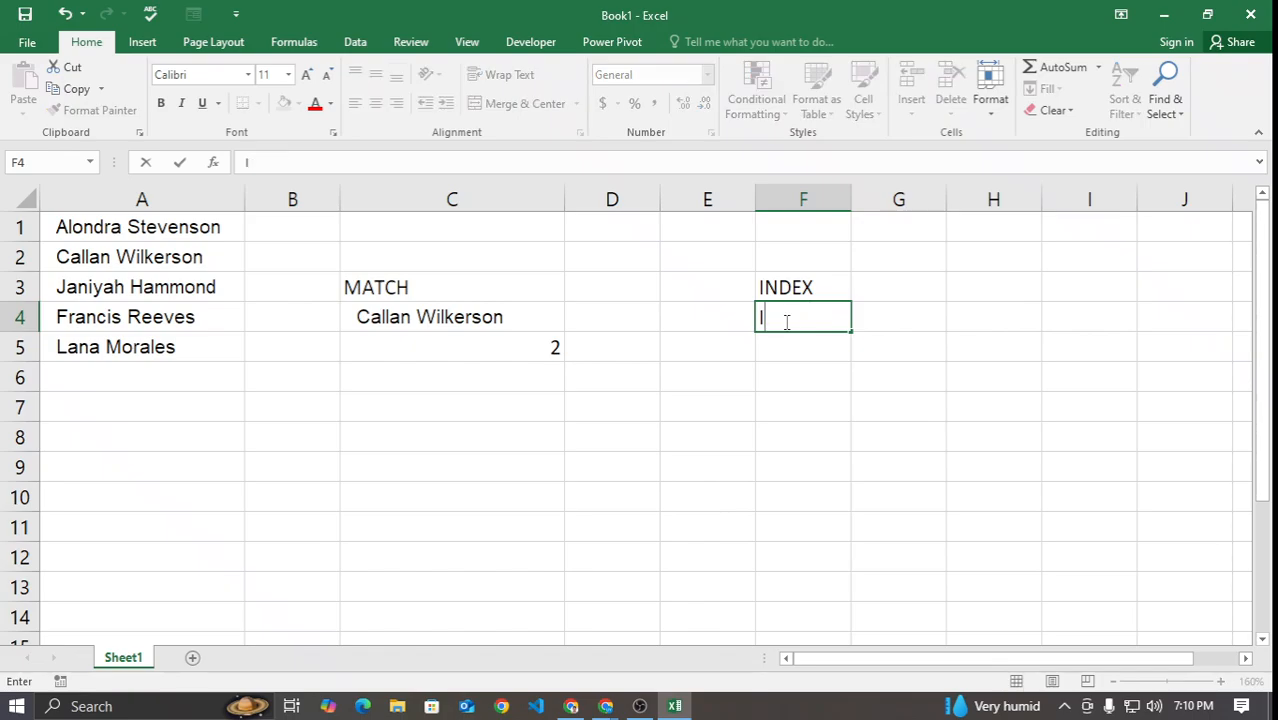
type("==INDE")
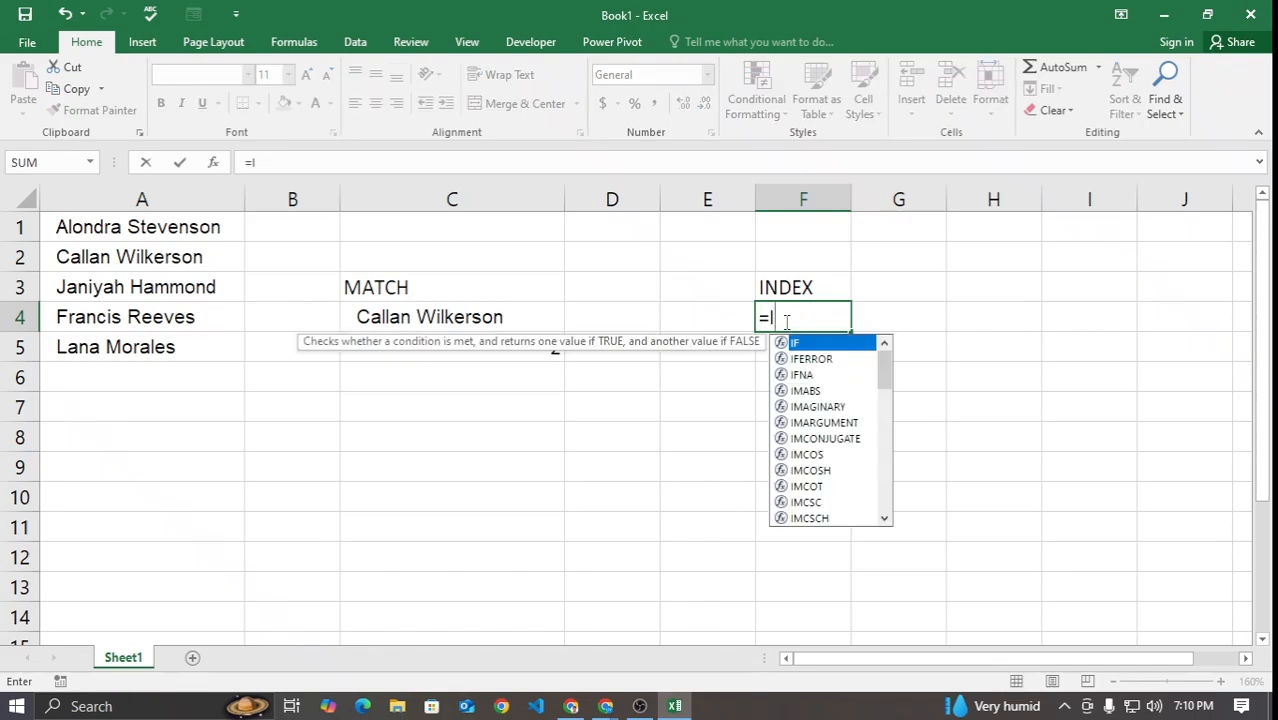
key("Return")
double_click(785, 318)
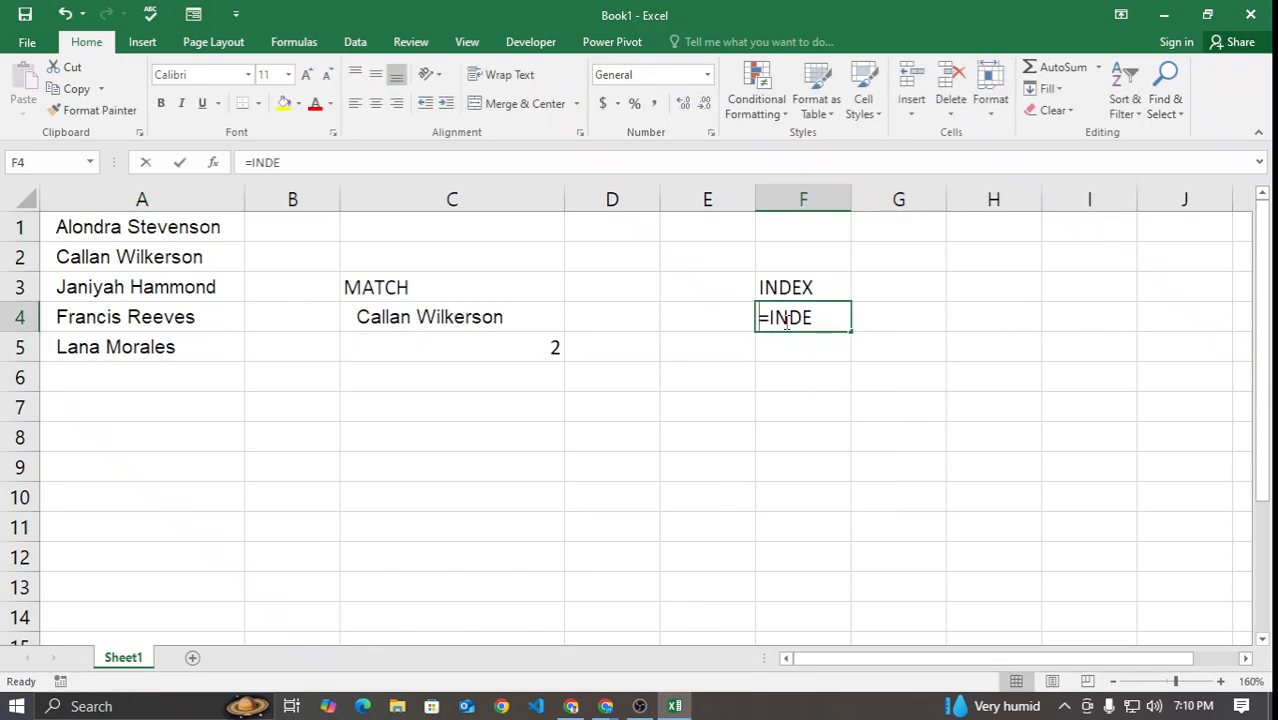
left_click(843, 316)
type("X(")
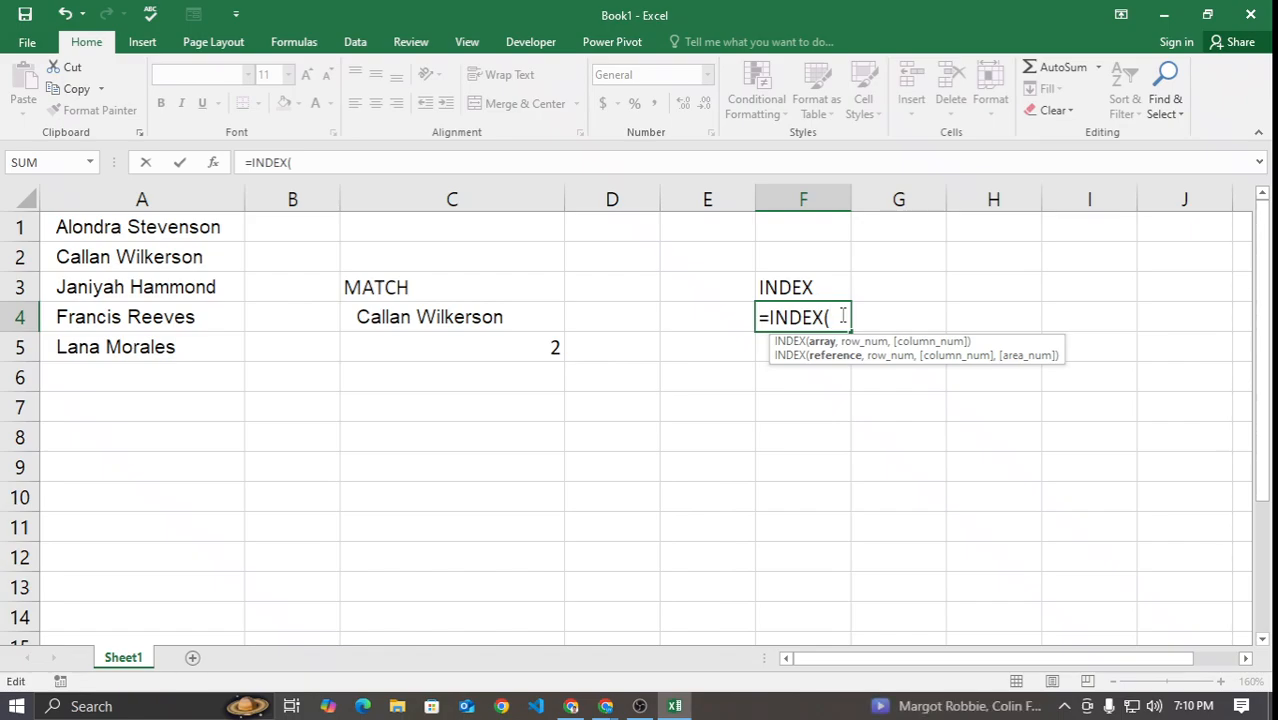
left_click(142, 197)
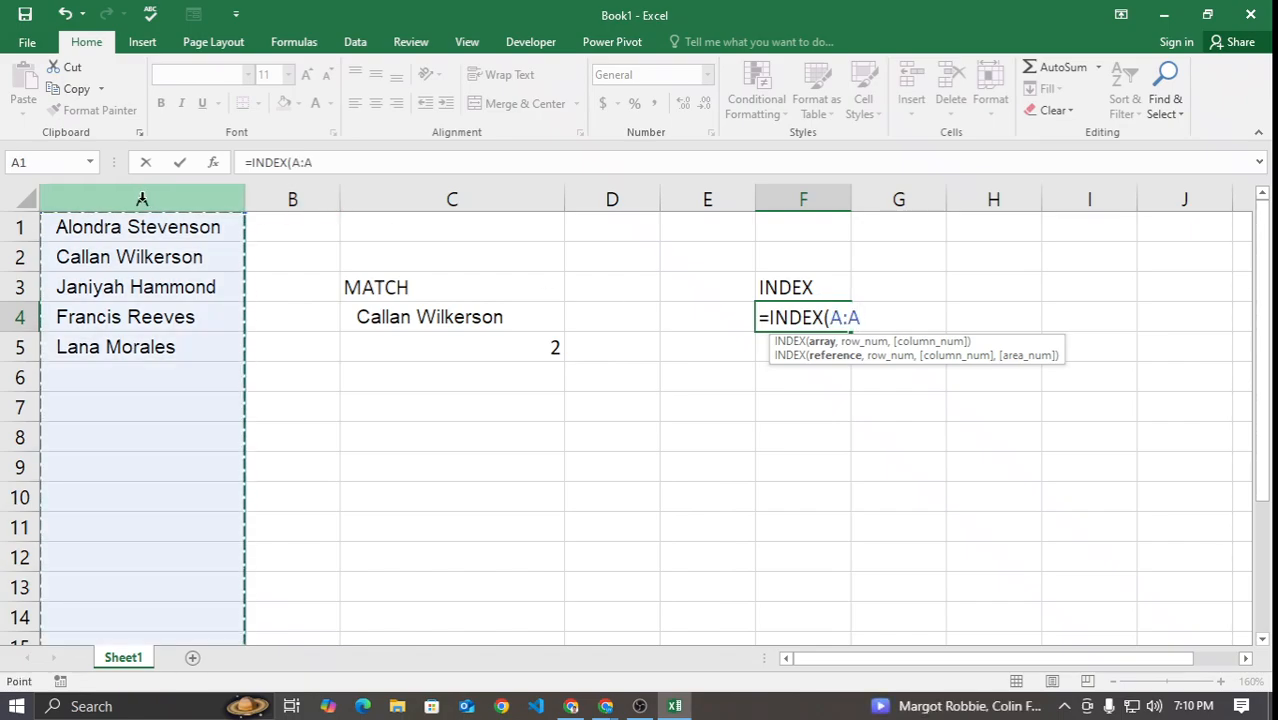
type(",")
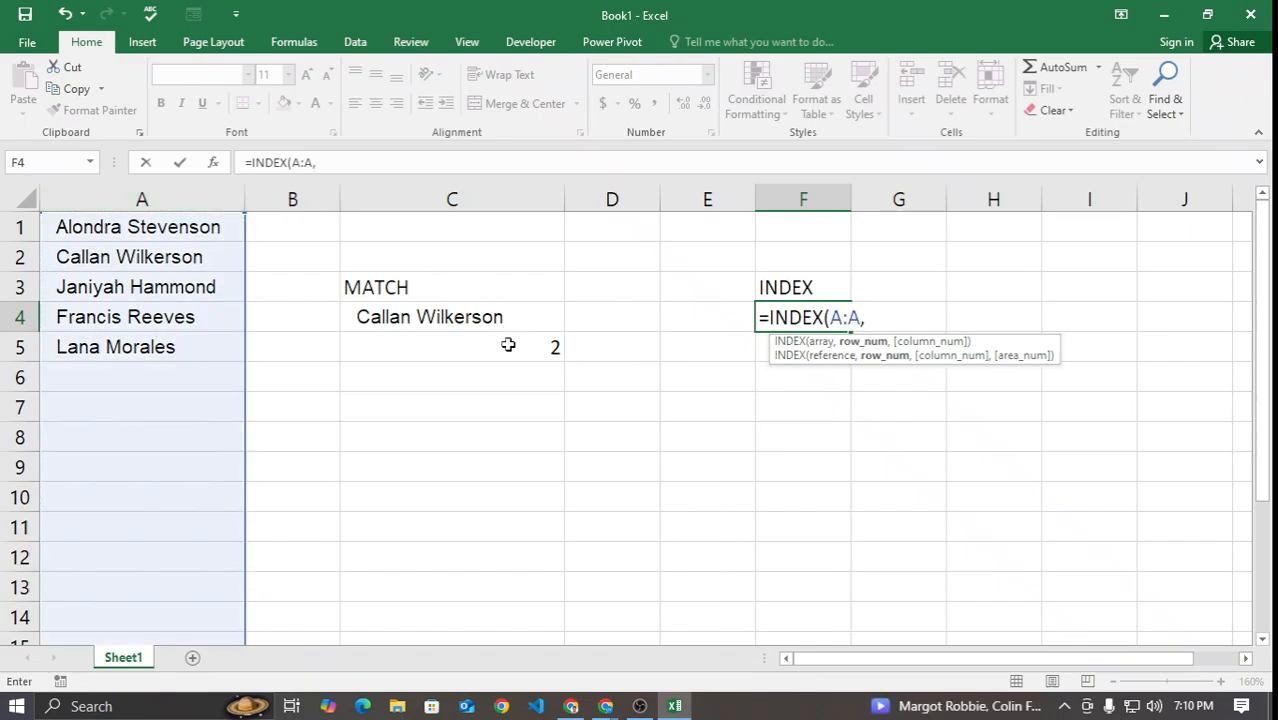
left_click(700, 347)
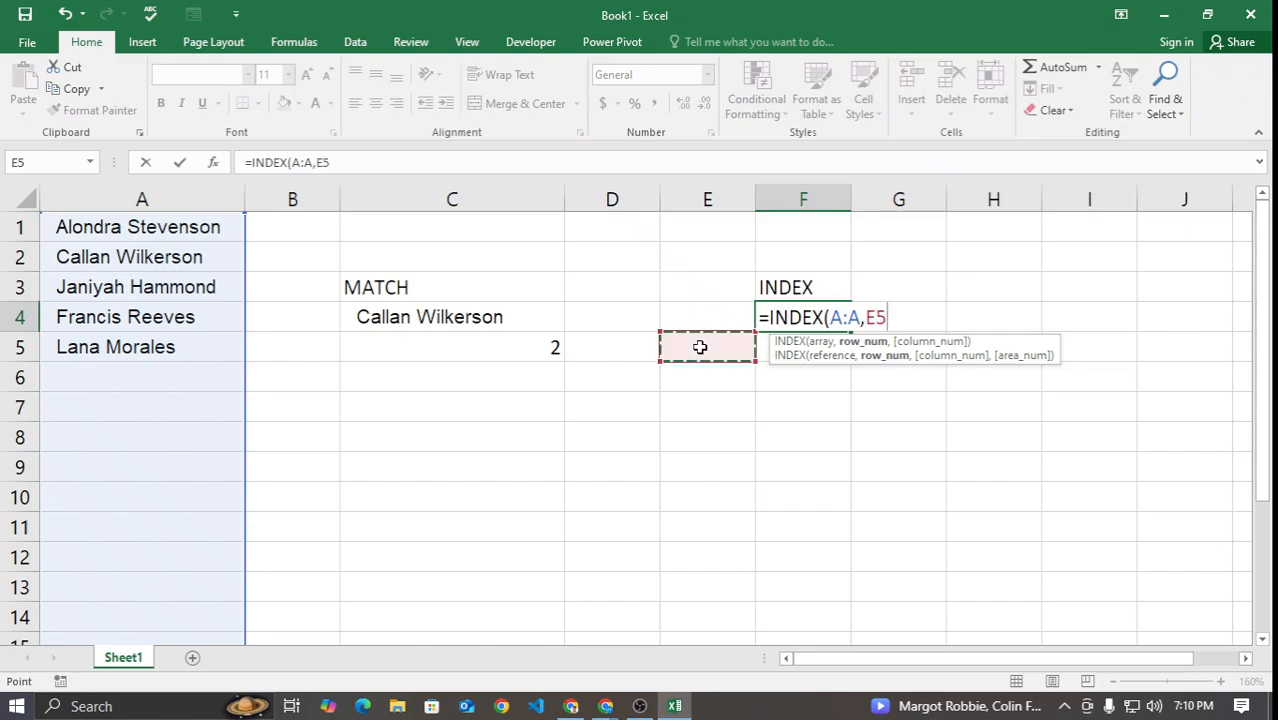
type(")")
key("Return")
Step: Set the row number in cell E5 to 2 for the INDEX formula
left_click(700, 347)
type("2")
key("Return")
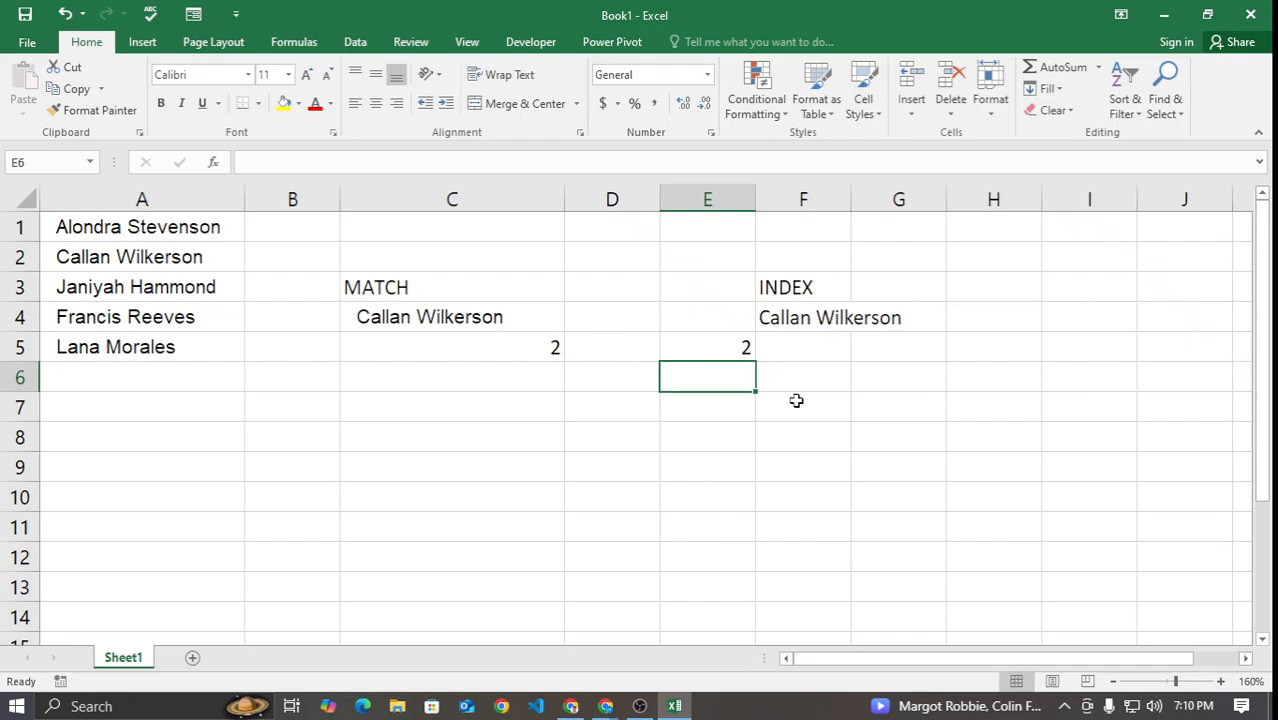
Step: Examine the MATCH lookup in C3:C5 alongside the INDEX row number in E5 and formula in F4
left_click(414, 288)
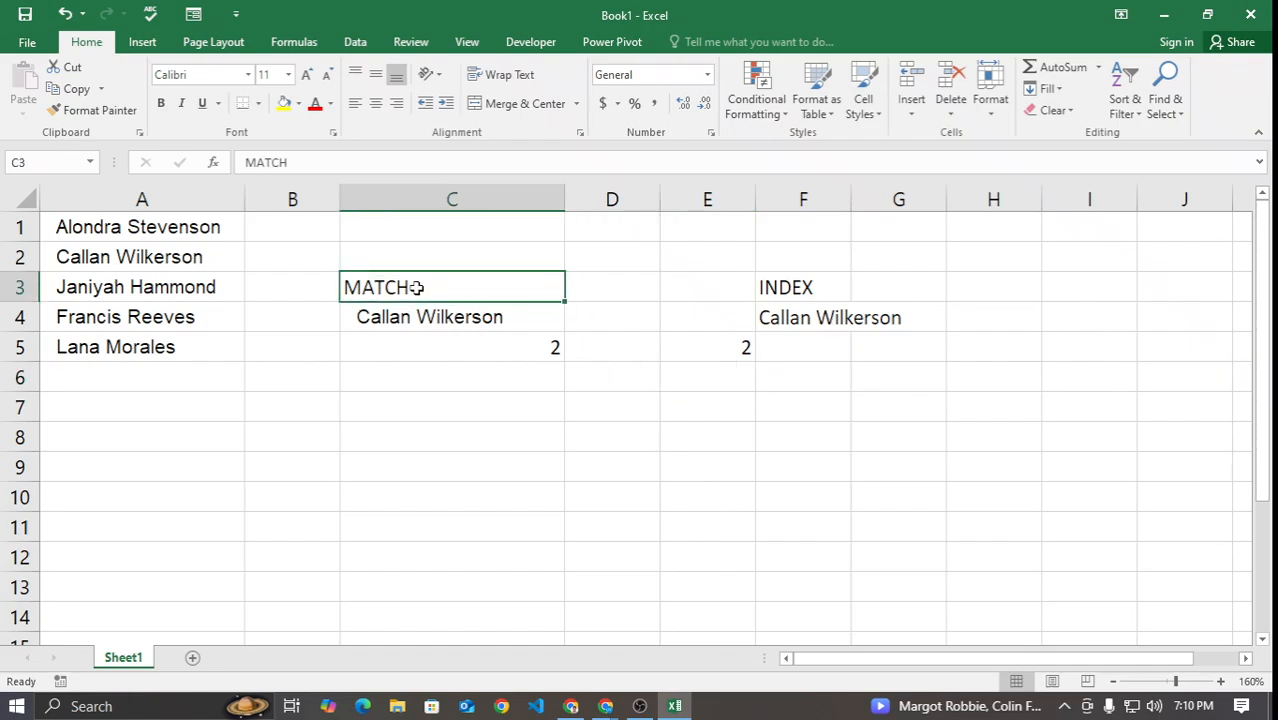
left_click(513, 322)
left_click(508, 343)
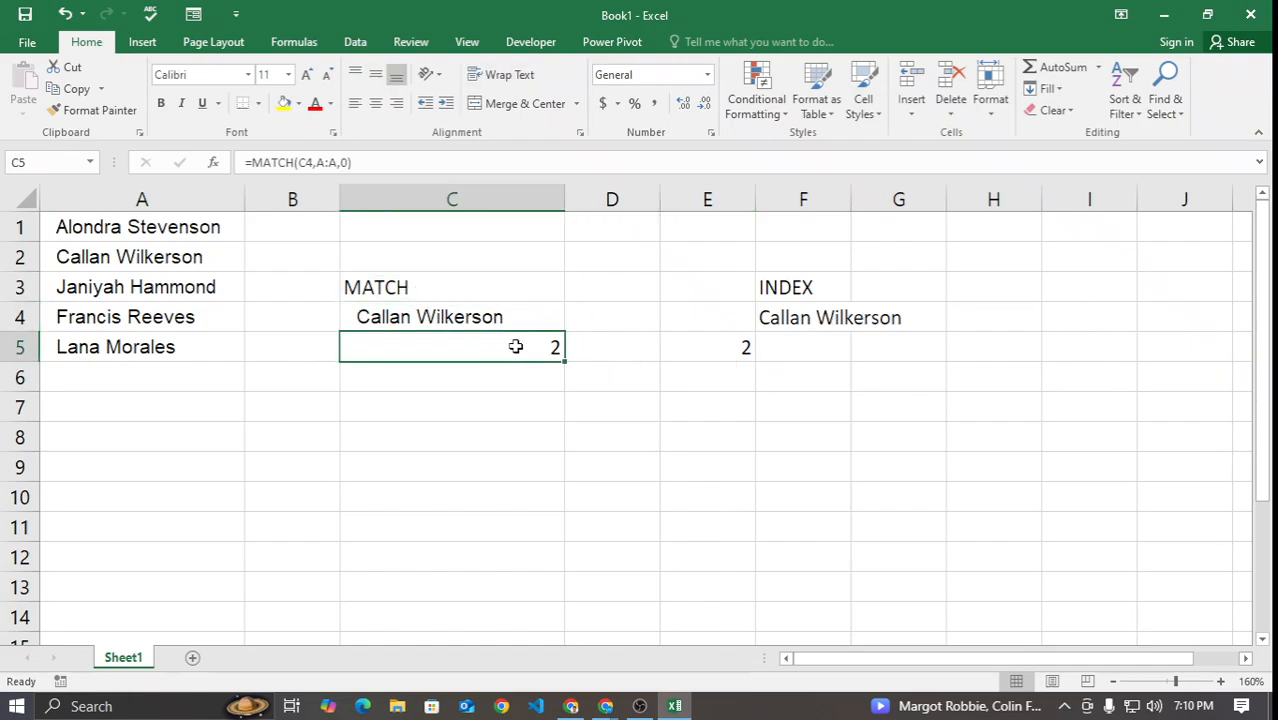
left_click(717, 349)
left_click(792, 307)
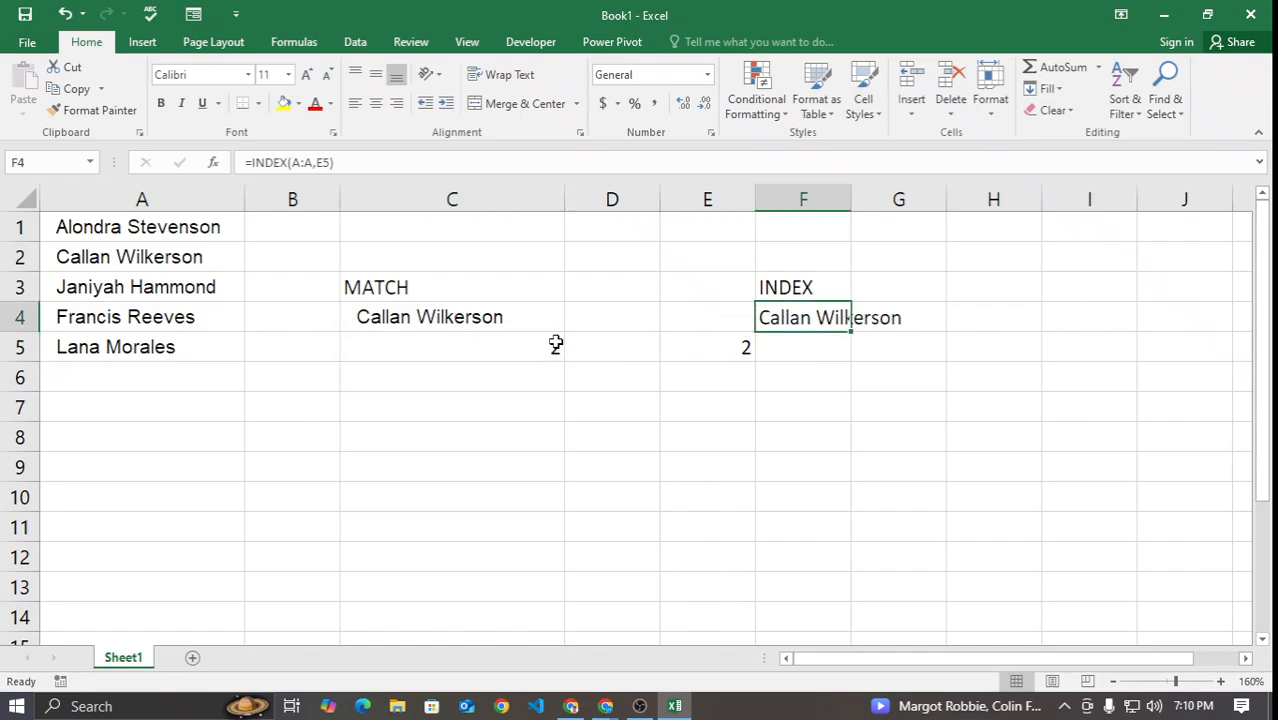
Step: Set the INDEX row number in cell E5 to 3
left_click(688, 346)
type("3")
key("Return")
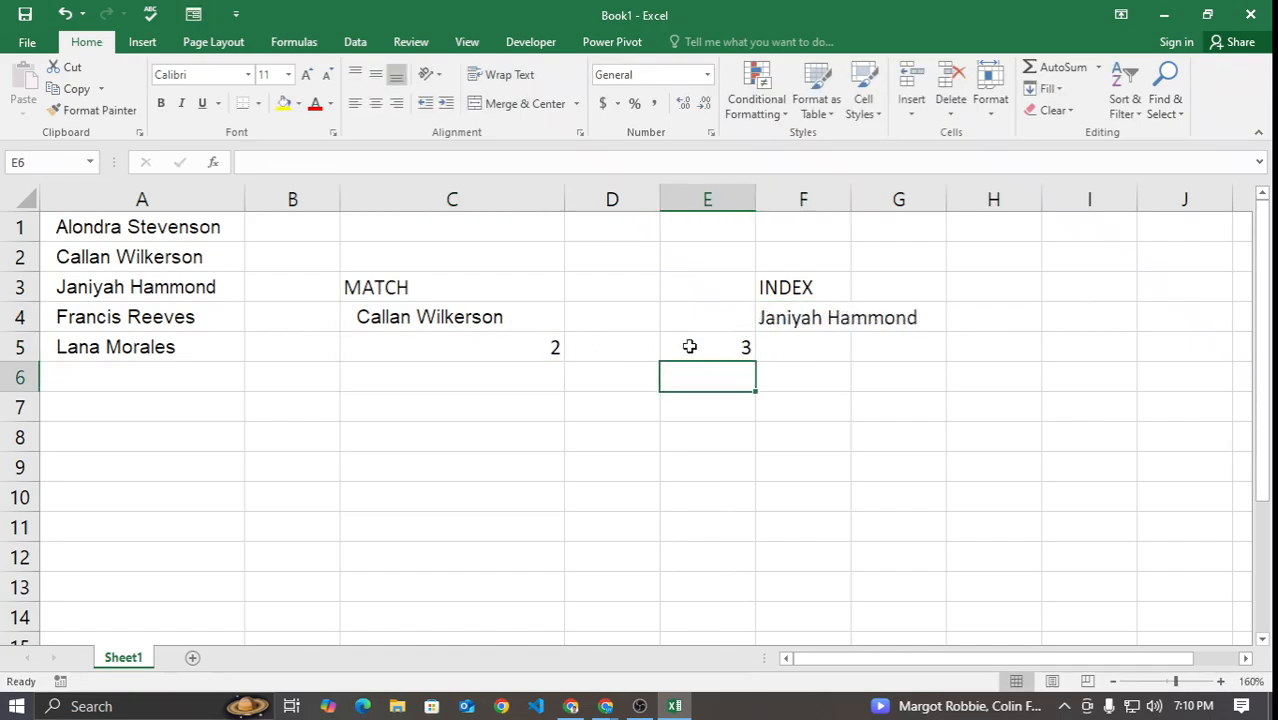
Step: Copy the name in A3 into C4 as the MATCH lookup value
left_click(116, 290)
key("ctrl+c")
left_click(385, 315)
key("ctrl+v")
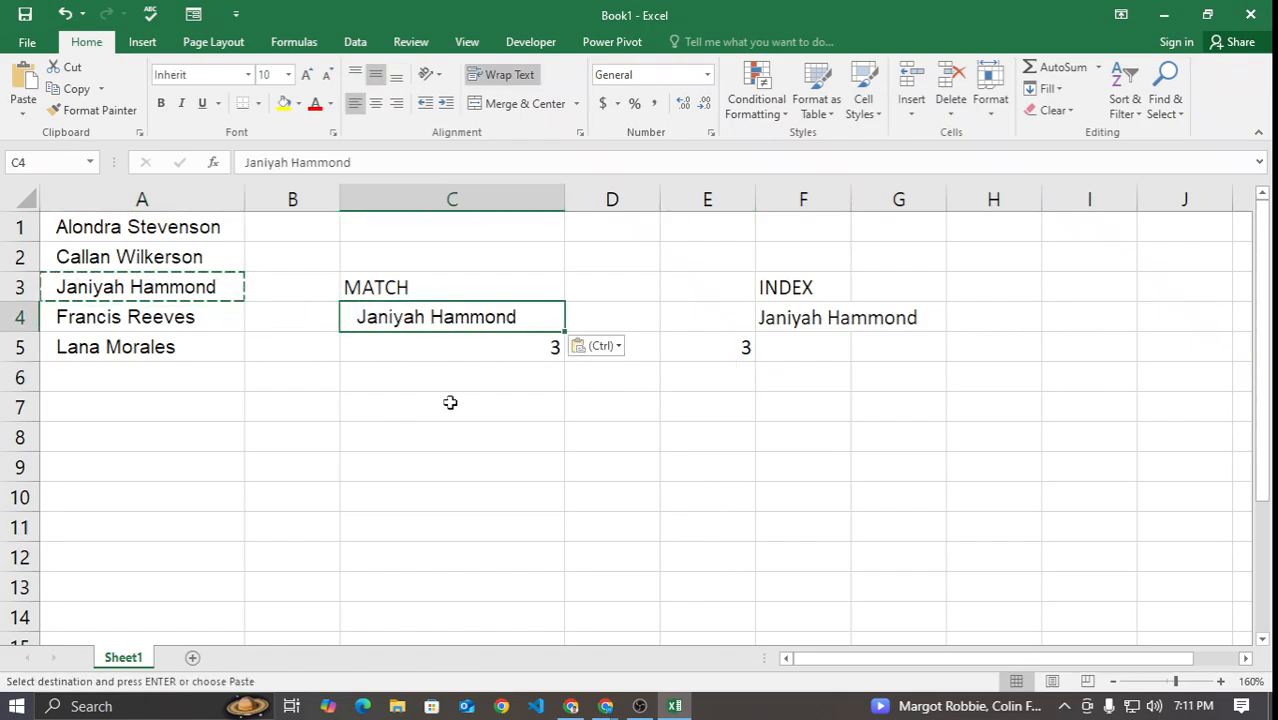
Step: Inspect the arguments of the MATCH formula in cell C5 without changing them
left_click(516, 348)
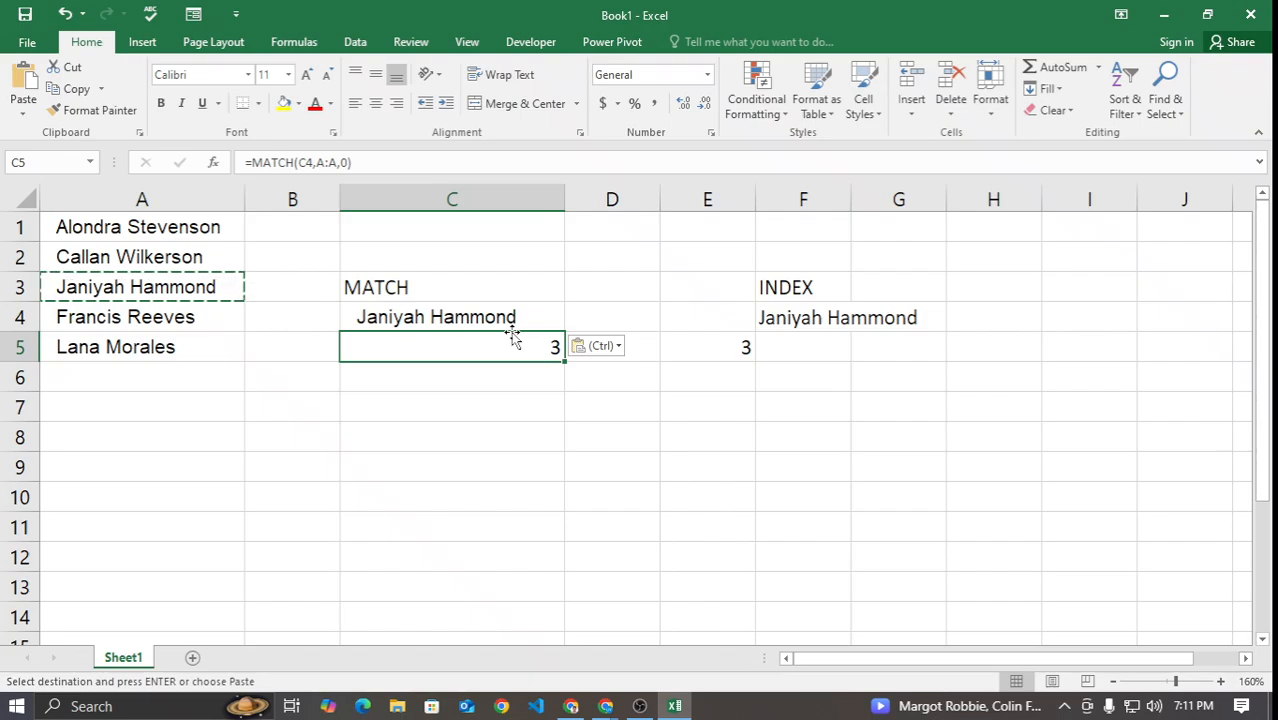
double_click(462, 347)
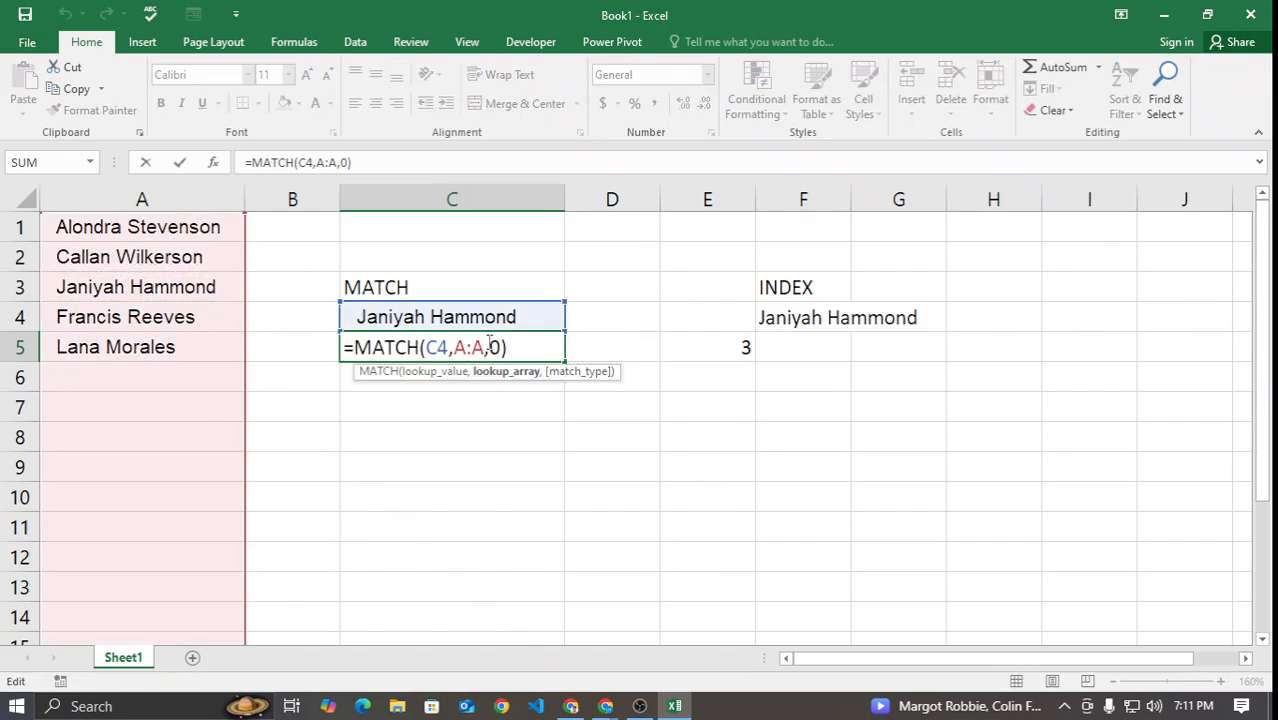
key("Escape")
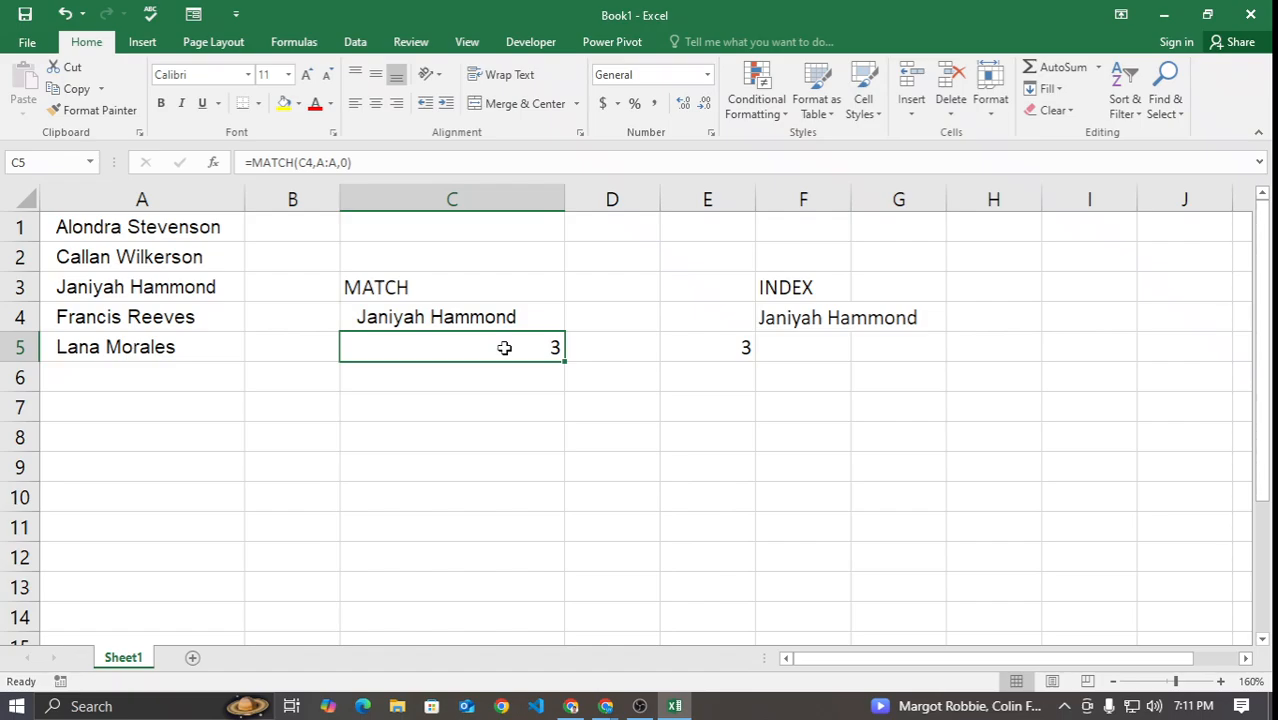
Step: Try row numbers 5, 4 and 3 in succession in cell E5 to test the INDEX formula
left_click(742, 349)
type("5")
key("Return")
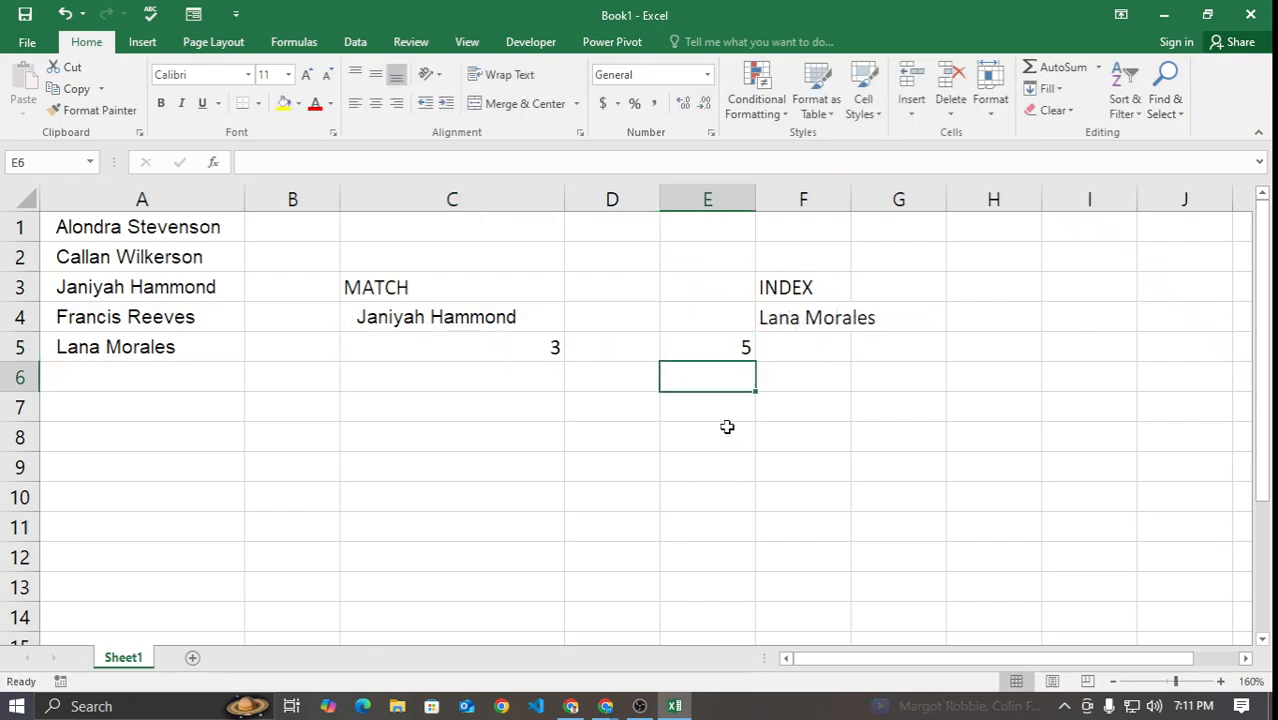
left_click(733, 336)
type("4")
key("Return")
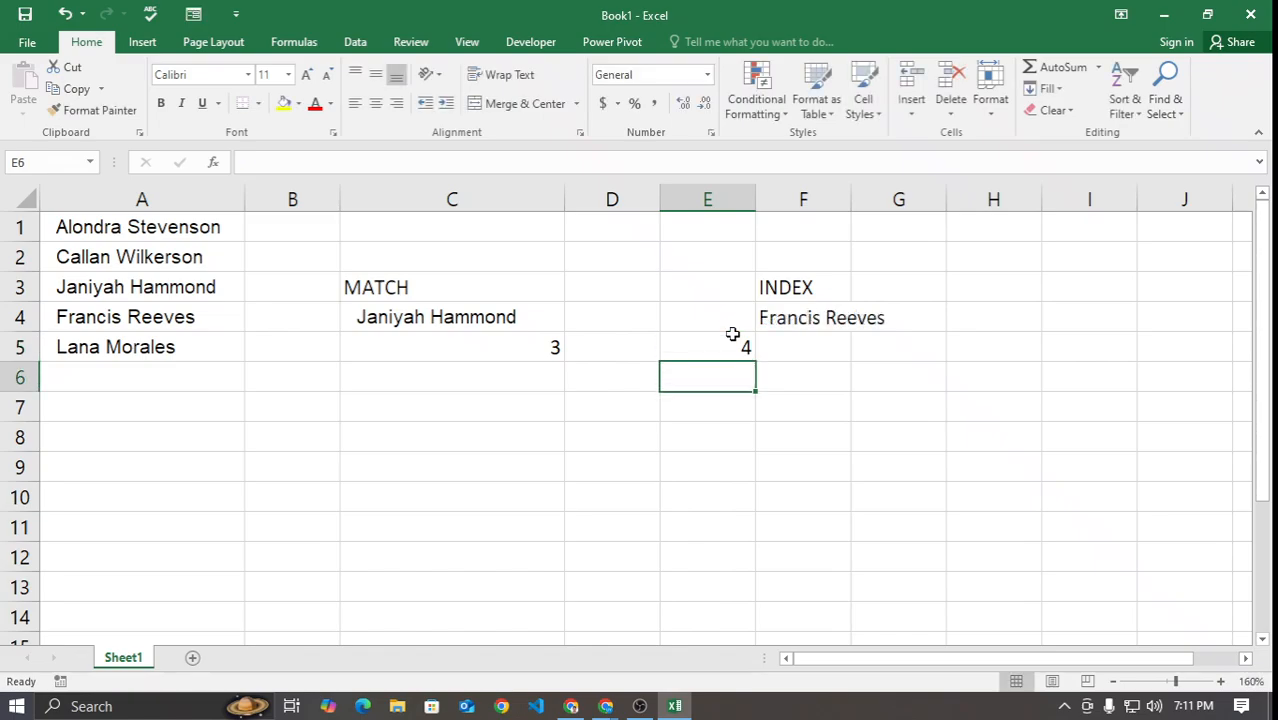
left_click(733, 336)
type("3")
key("Return")
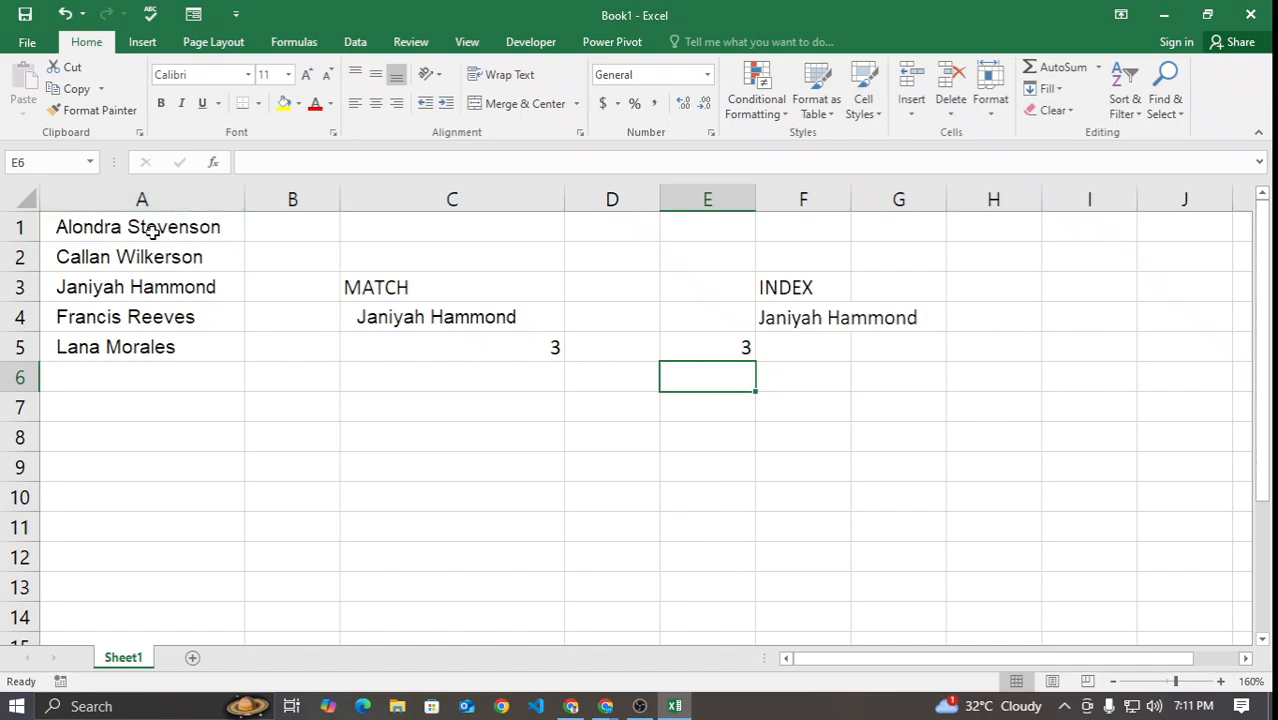
Step: Clear the contents of the entire worksheet, including the name list and the MATCH and INDEX examples
left_click_drag(385, 287, 450, 350)
left_click_drag(819, 294, 830, 374)
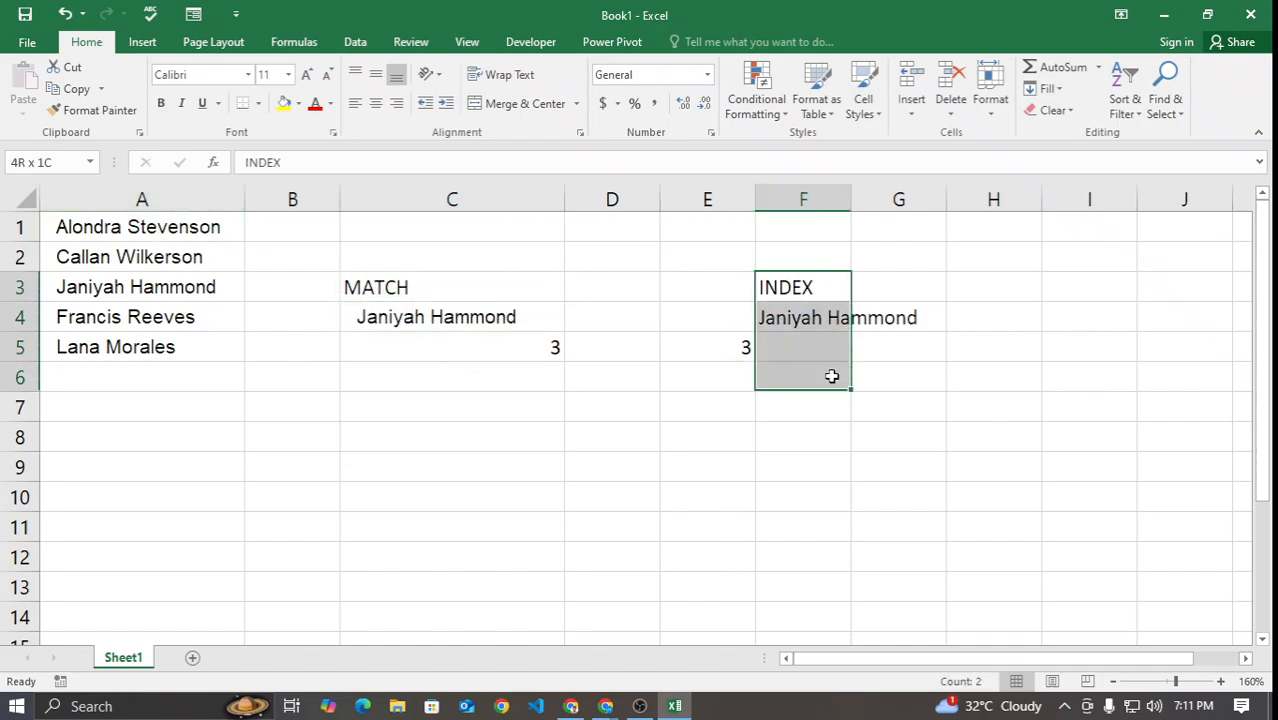
left_click(650, 405)
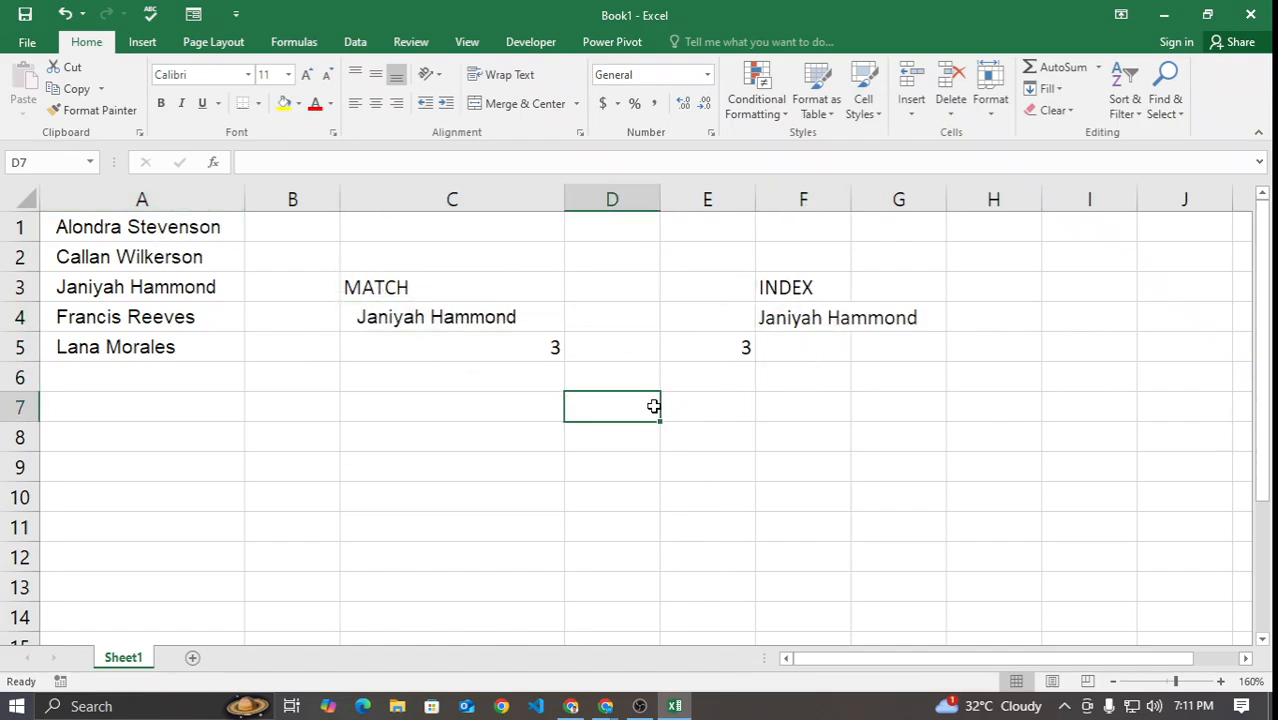
left_click(12, 200)
key("Delete")
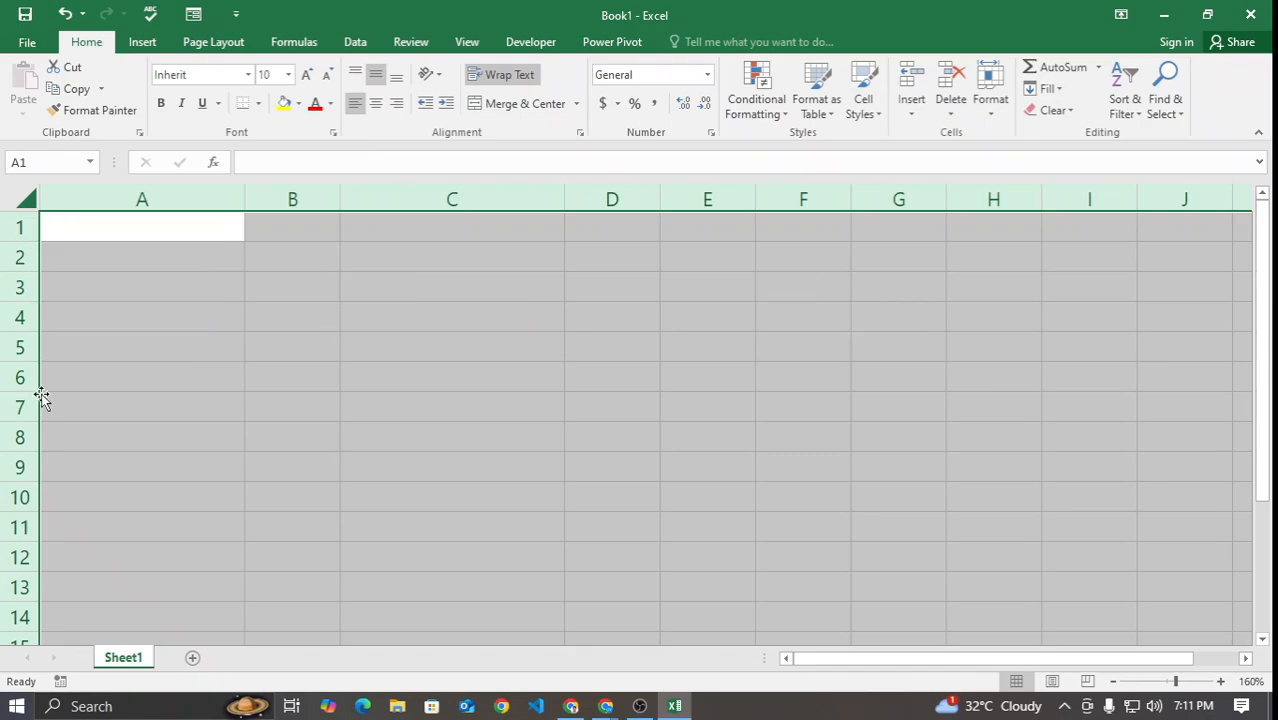
left_click(326, 495)
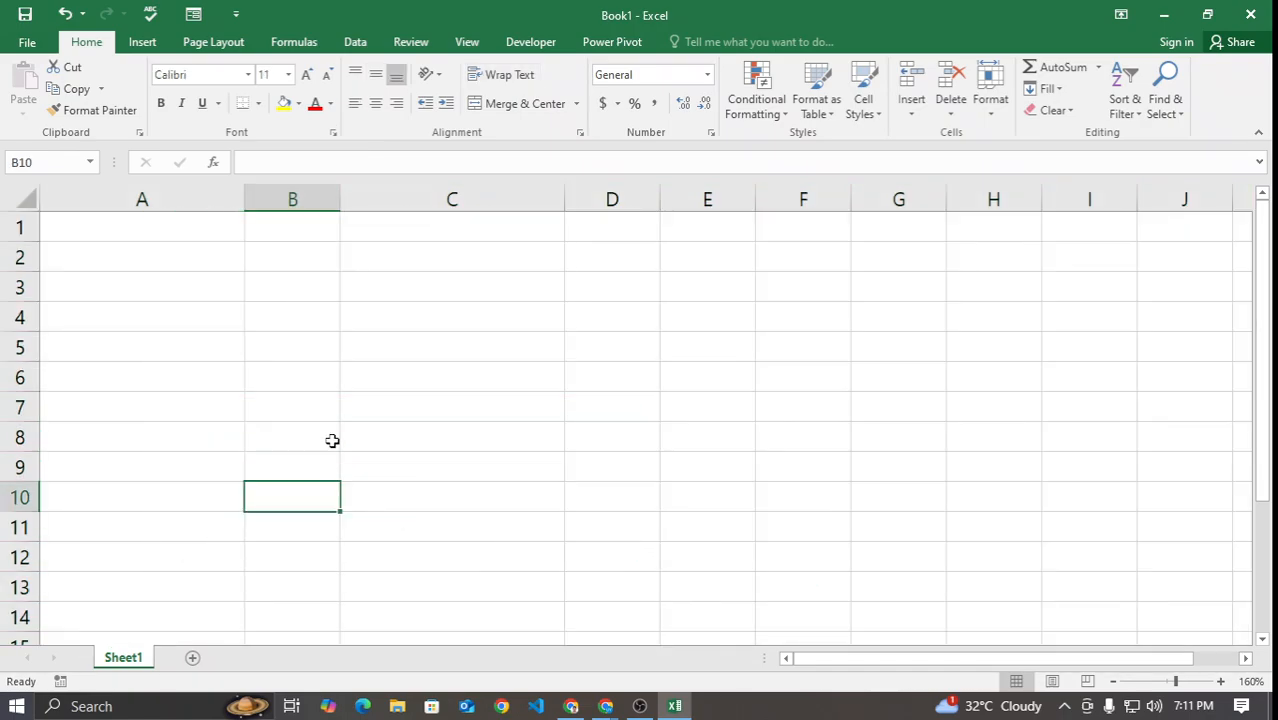
Step: Widen column B and enter the headings VLOOKUP, HLOOKUP and XLOOKUP in cells A1 to C1
left_click_drag(340, 199, 396, 199)
left_click(182, 227)
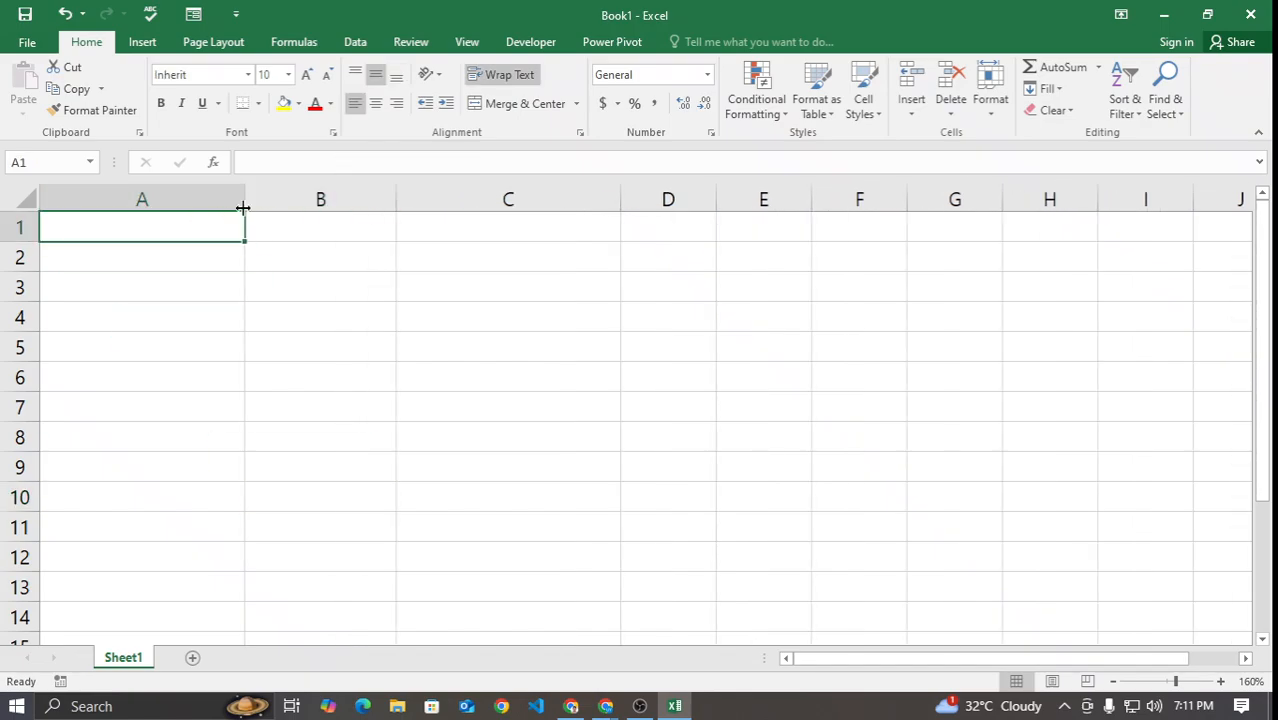
type("VLOOKUP")
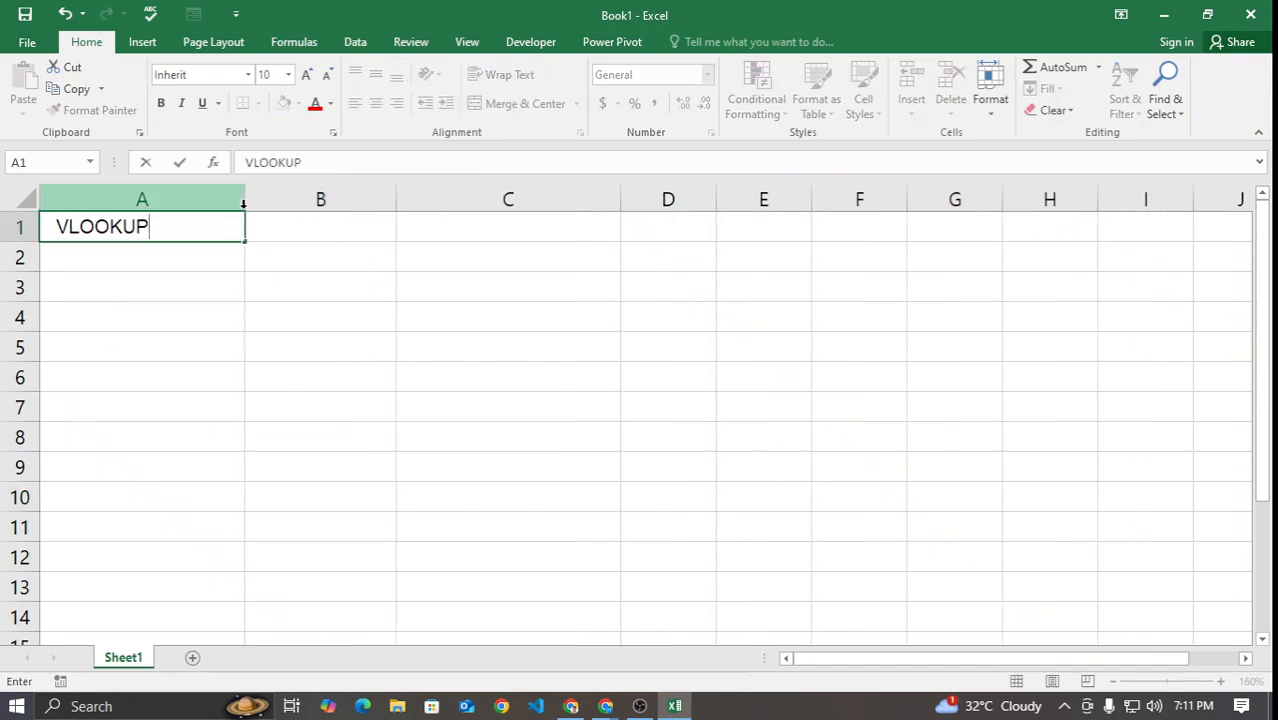
key("Tab")
type("HLOOKUP")
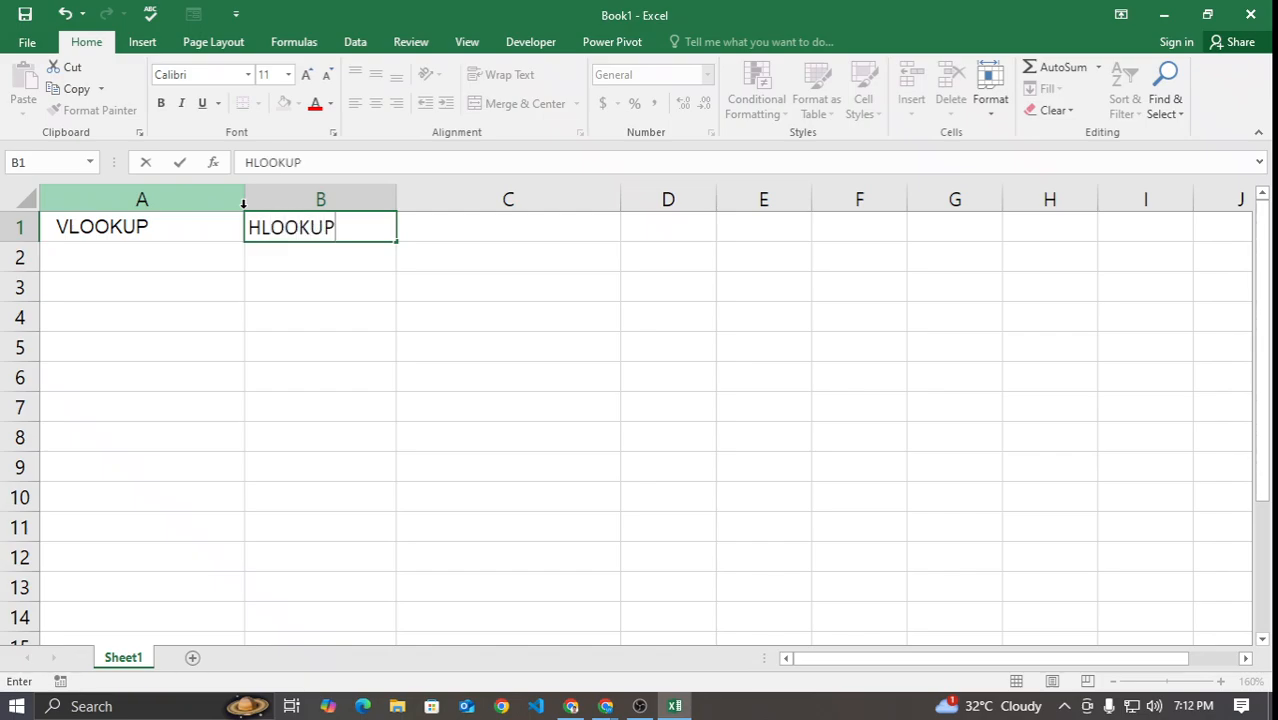
key("Tab")
type("XLOOKUP")
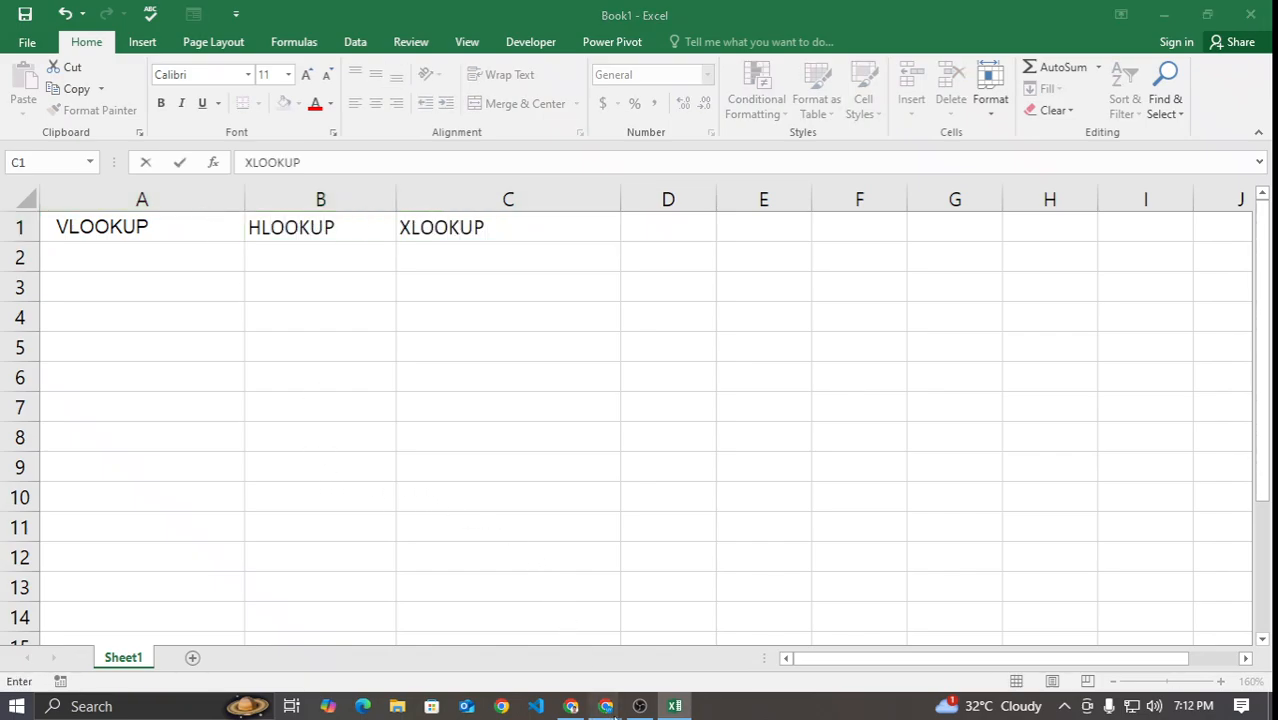
Step: Switch to Google Meet, turn off the participants' permission to use their microphones, and return to Excel
left_click(605, 706)
left_click(1239, 655)
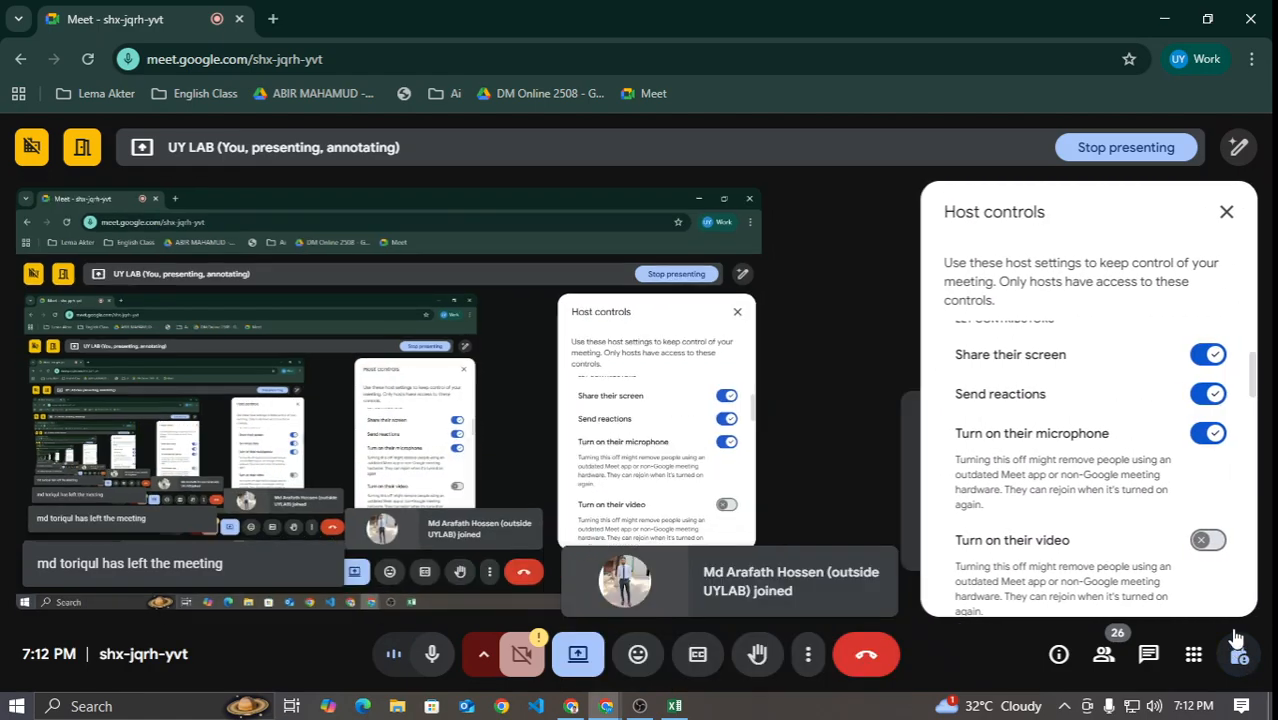
left_click(1208, 434)
left_click(1164, 18)
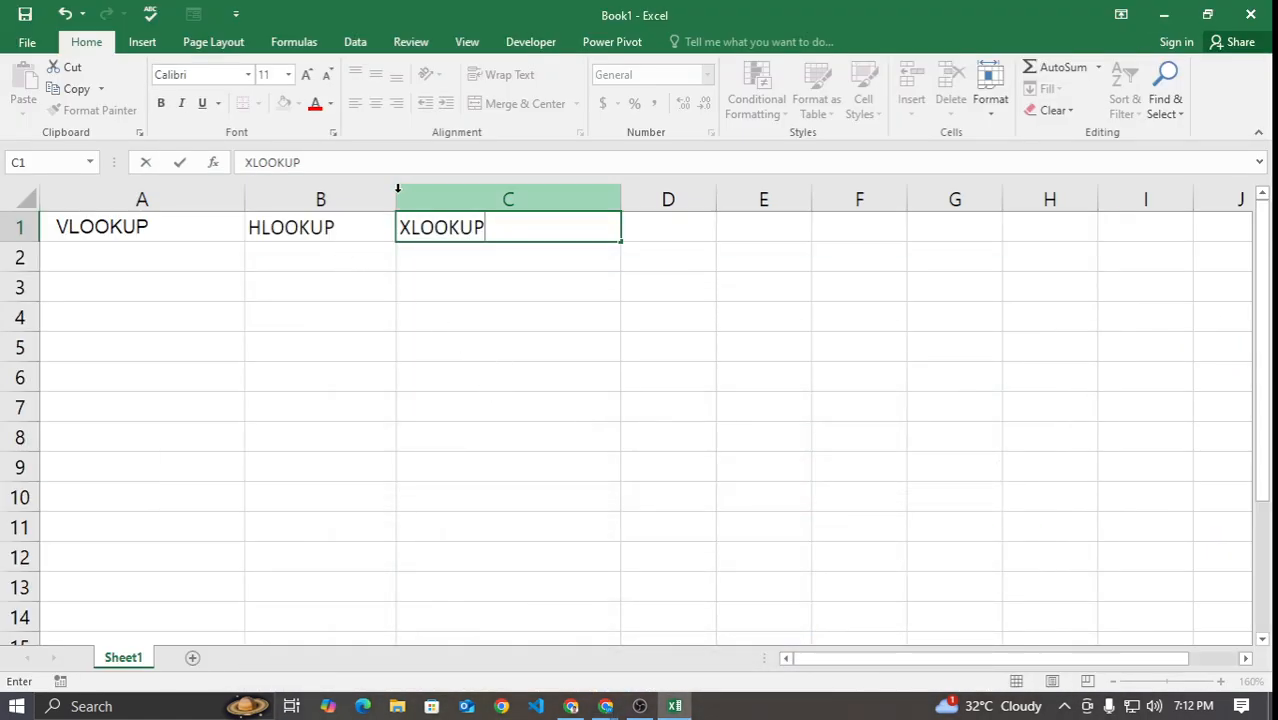
Step: Commit the XLOOKUP heading and widen column B a little more
left_click(322, 352)
left_click_drag(396, 190, 422, 191)
left_click(393, 447)
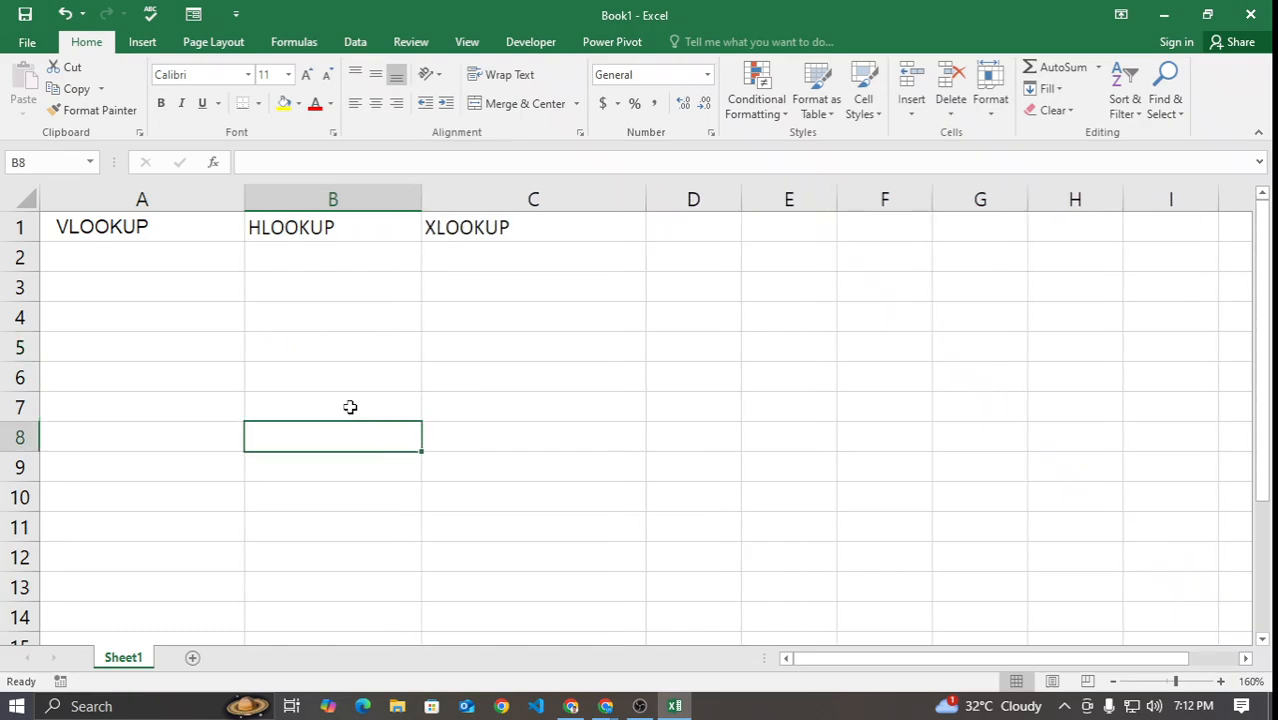
Step: Select the VLOOKUP heading and vertical ranges in columns E, F and G to illustrate a vertical lookup
left_click(175, 229)
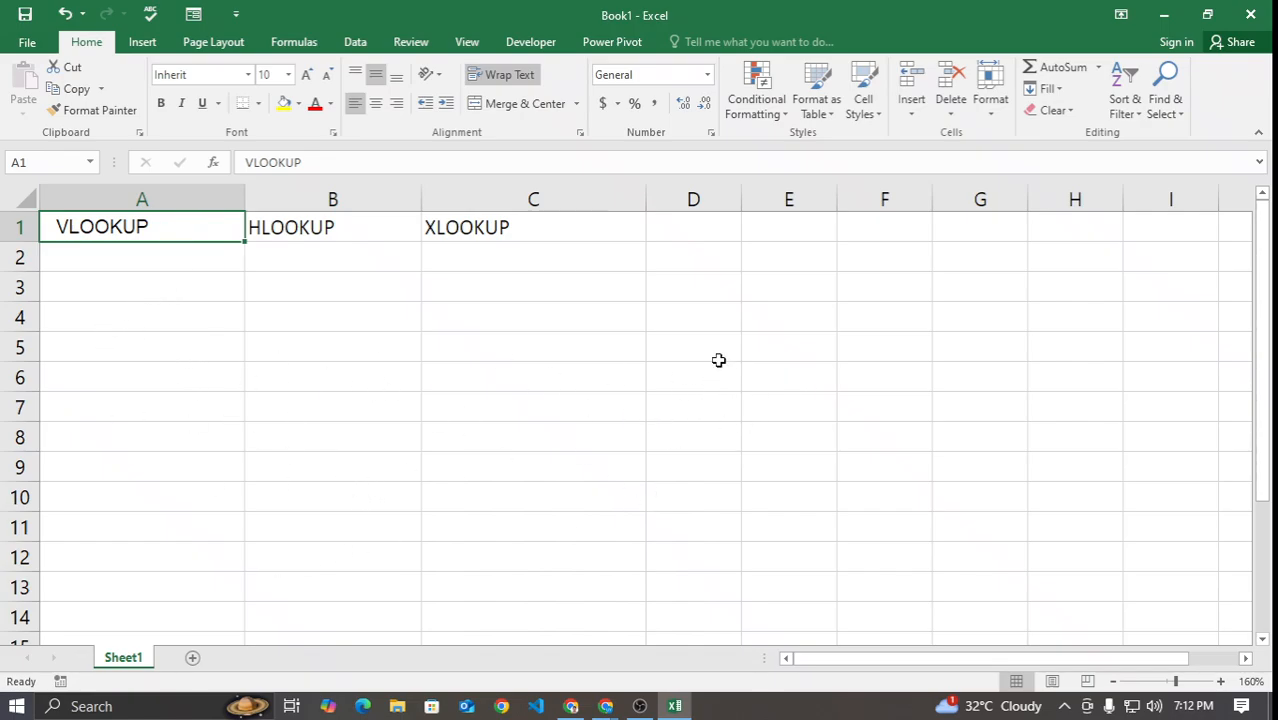
left_click_drag(812, 282, 805, 590)
left_click_drag(904, 280, 906, 526)
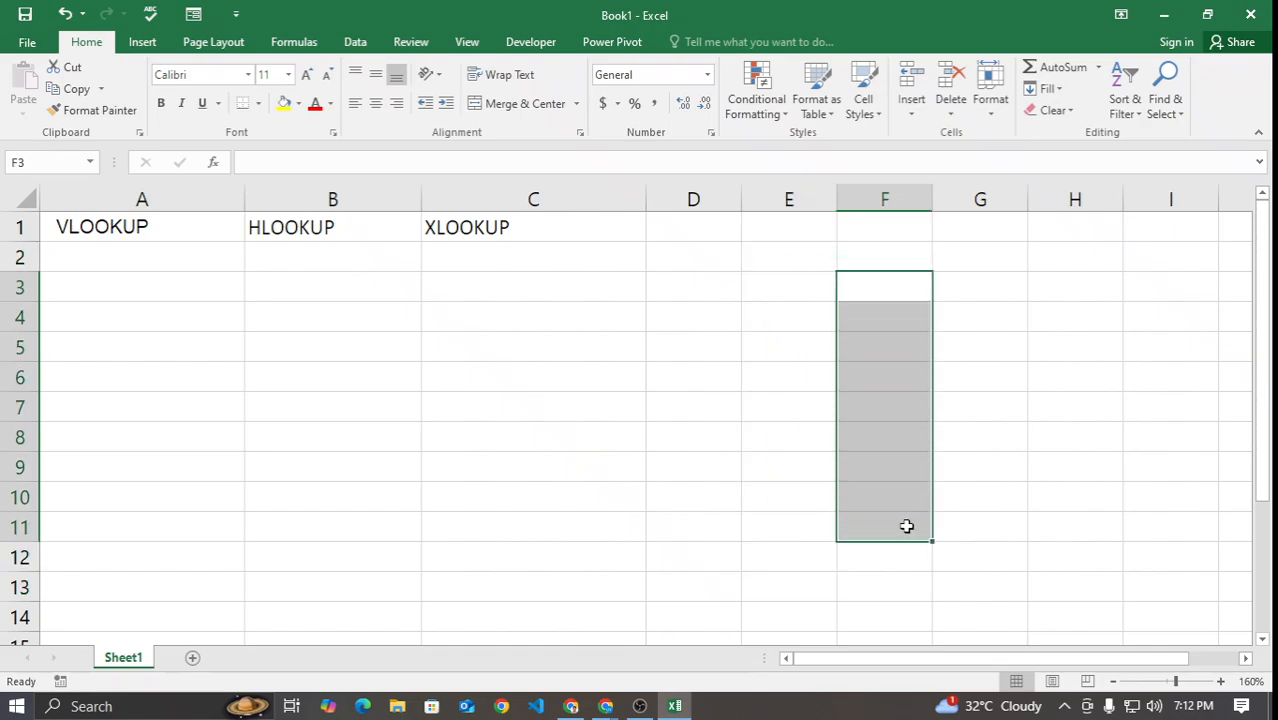
left_click_drag(975, 285, 1000, 505)
Step: Switch to the Chrome browser, open chatgpt.com in a new tab and choose to continue with Google
left_click(605, 705)
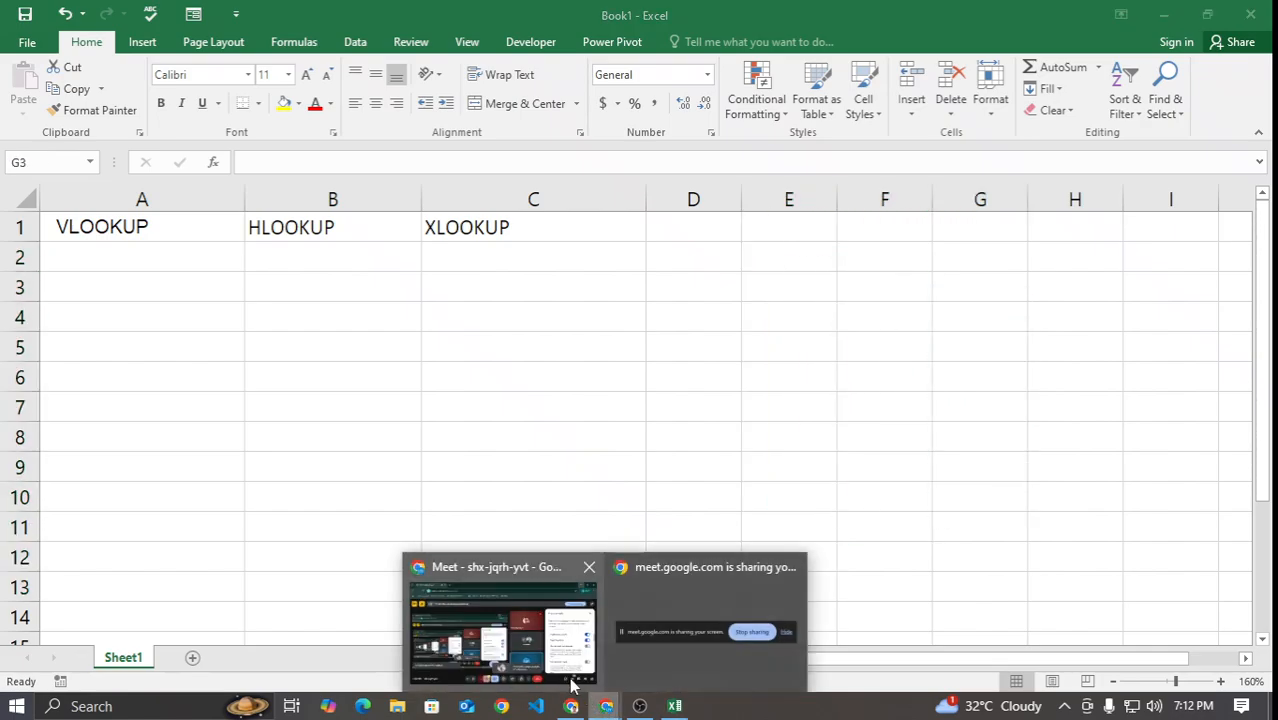
left_click(573, 682)
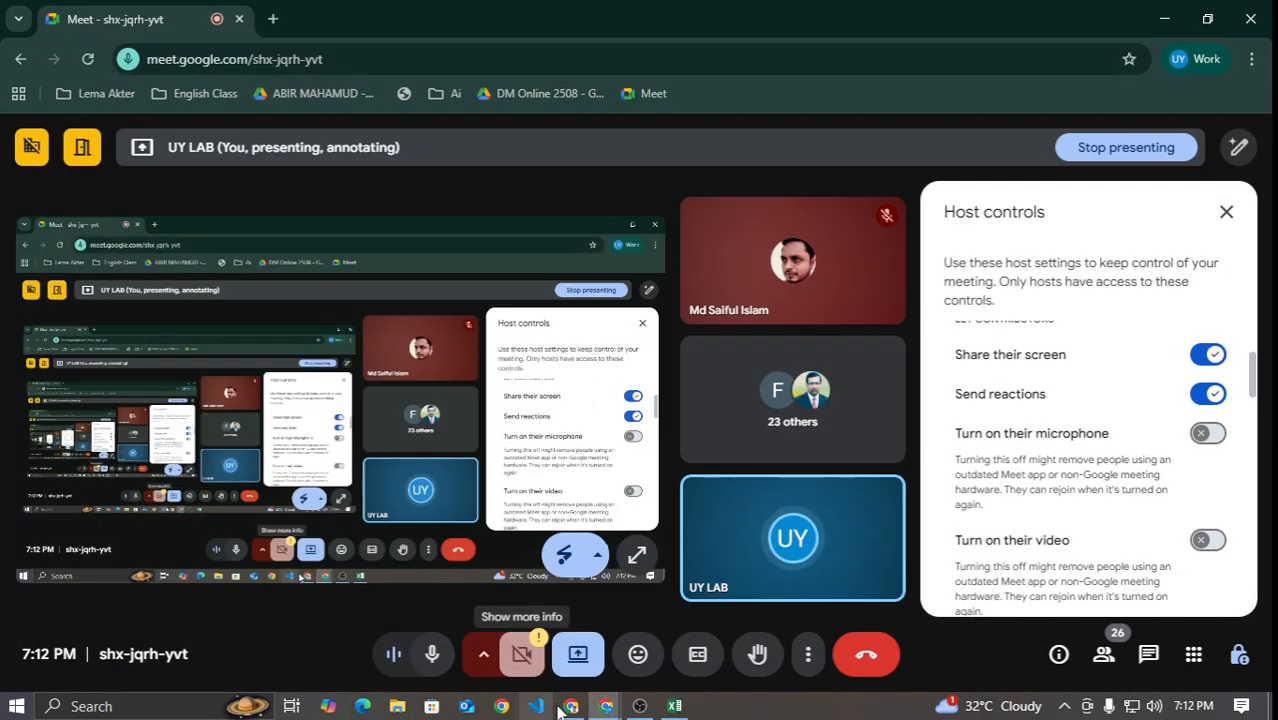
left_click(563, 706)
left_click(492, 19)
type("C")
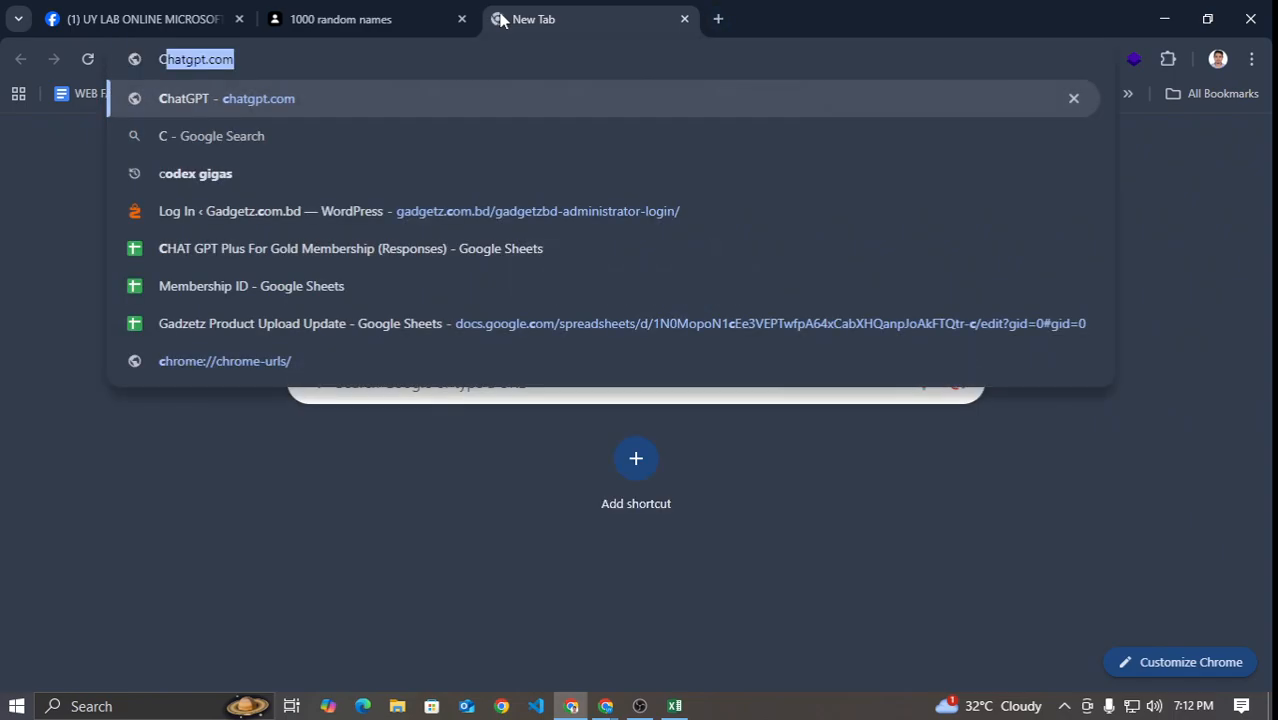
key("Return")
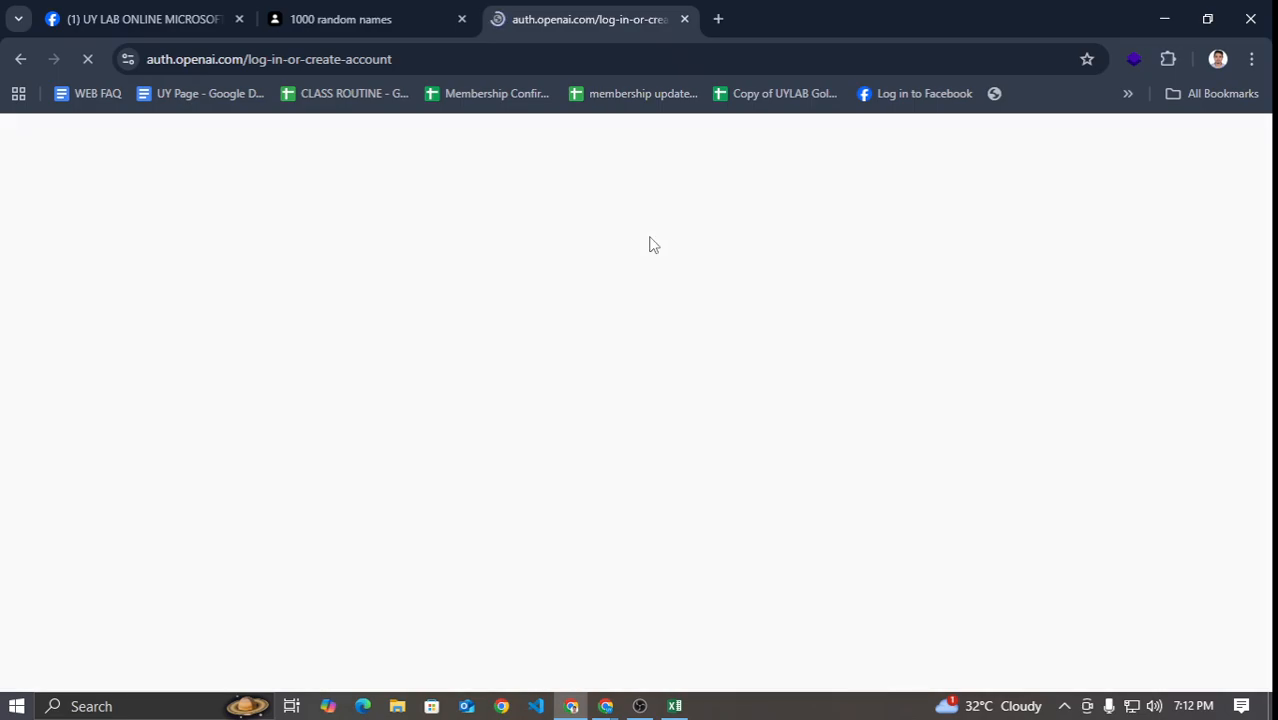
left_click(596, 530)
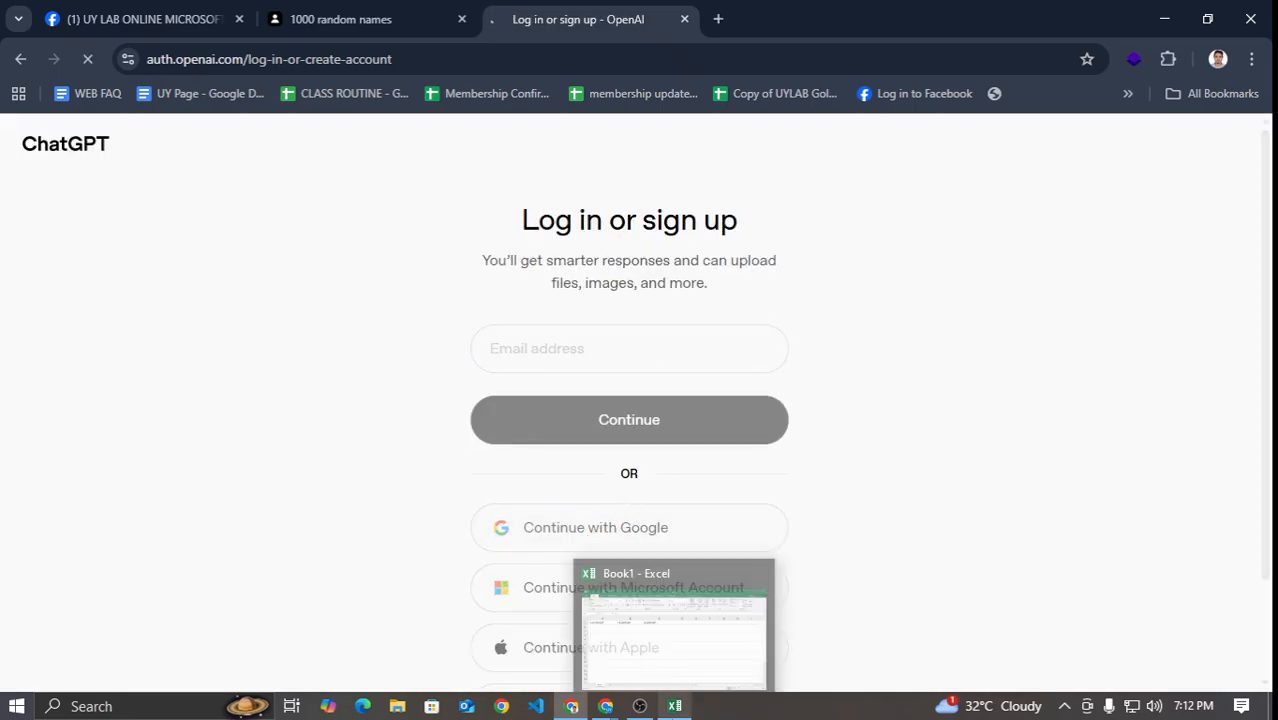
Step: Return to Excel and select the lookup headings and horizontal ranges in rows 5 to 7 to illustrate a horizontal lookup
left_click(675, 706)
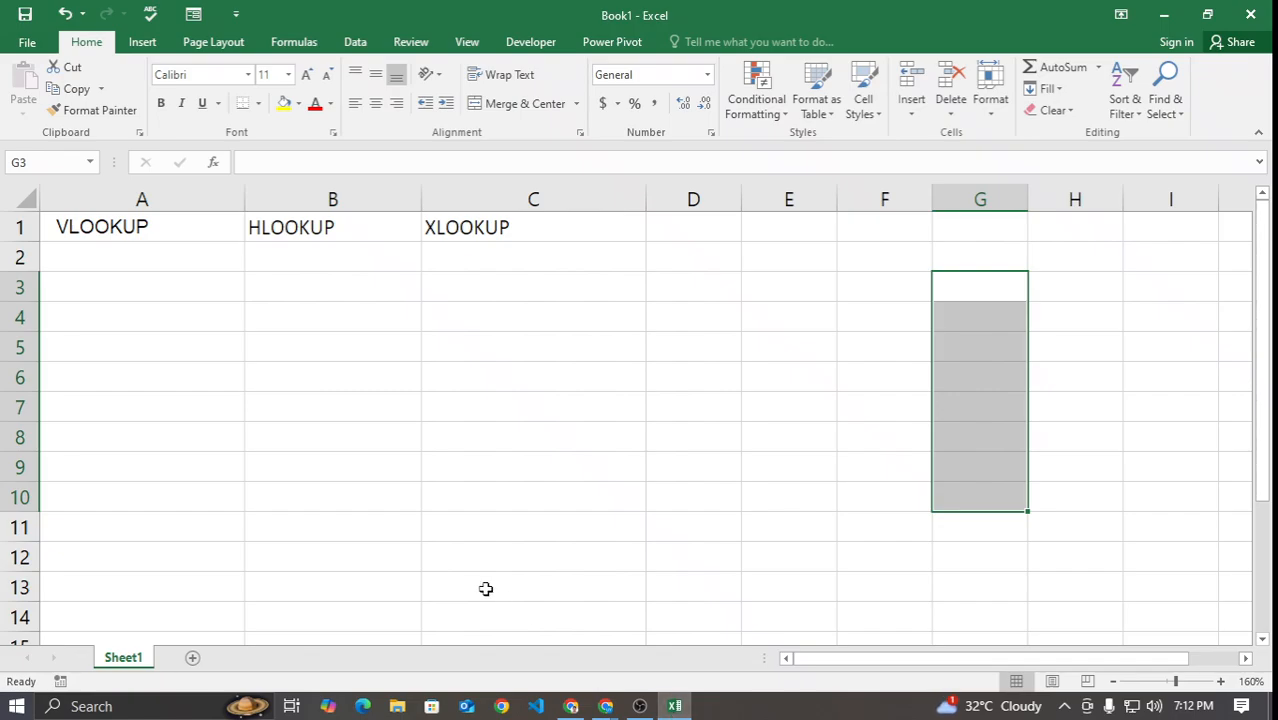
left_click(322, 232)
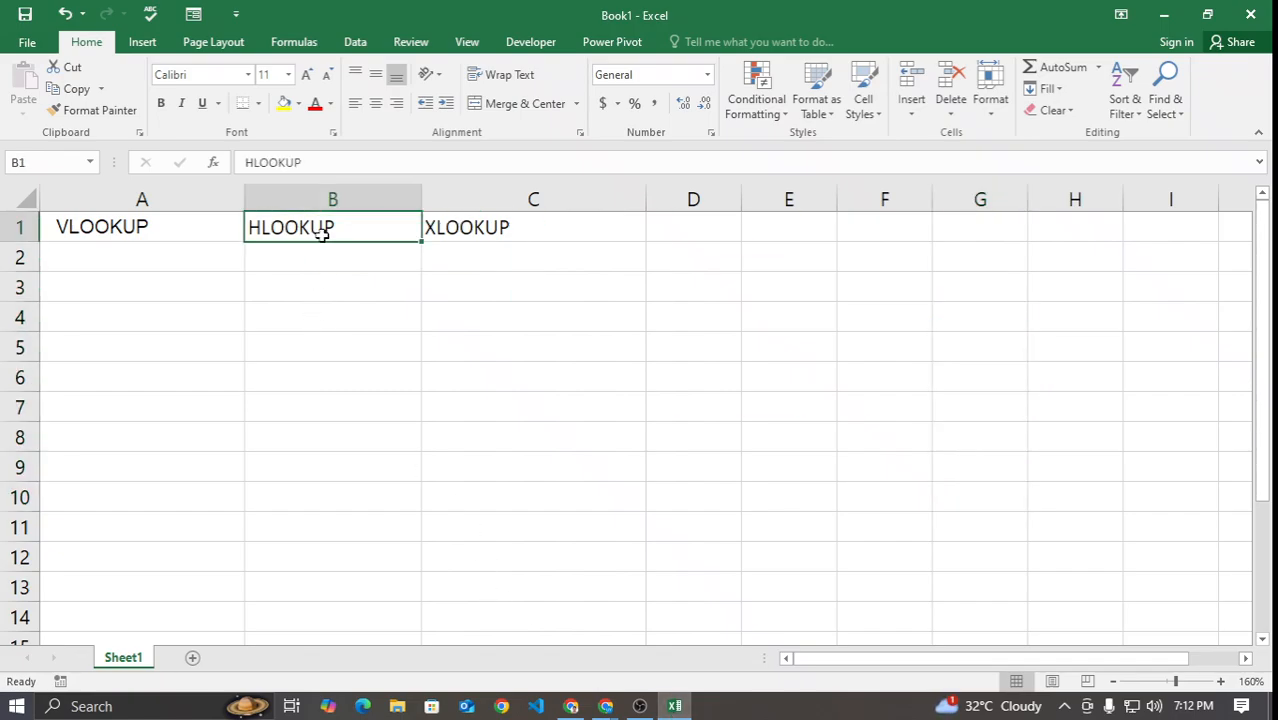
left_click(197, 232)
left_click(267, 227)
left_click_drag(698, 347, 1093, 354)
left_click_drag(702, 380, 1170, 377)
left_click_drag(731, 407, 1096, 402)
left_click(698, 446)
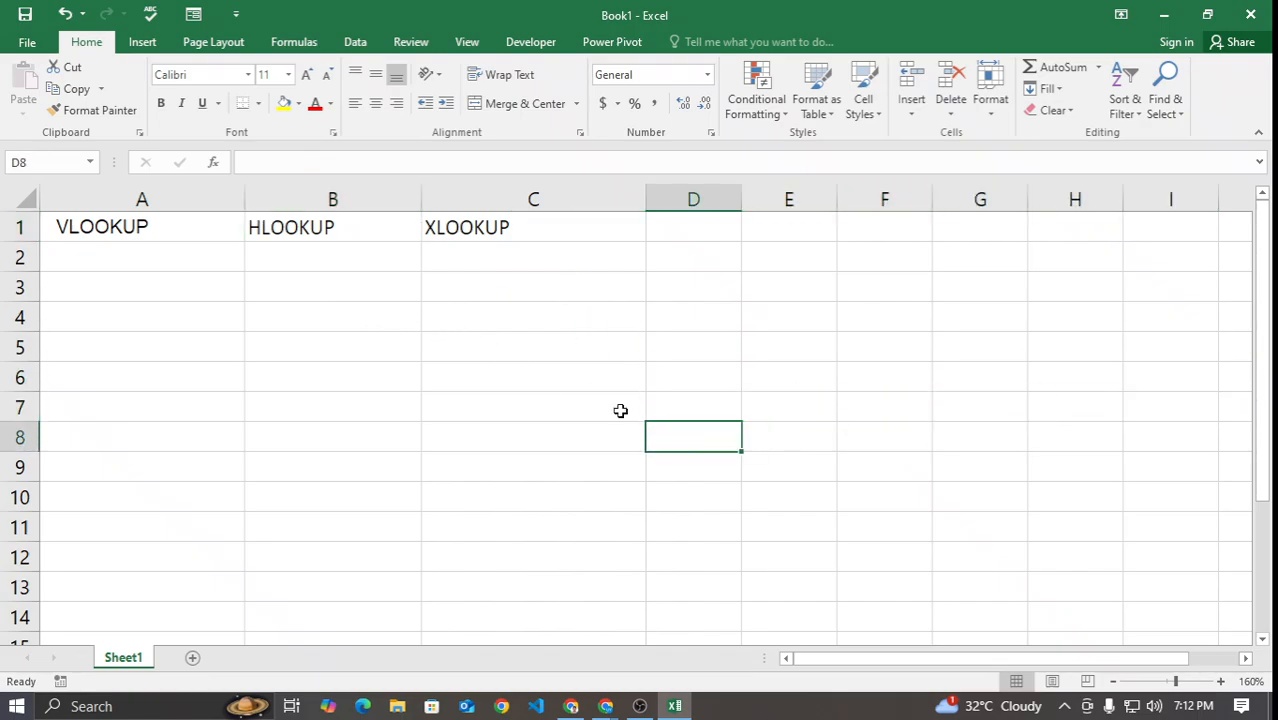
left_click(304, 228)
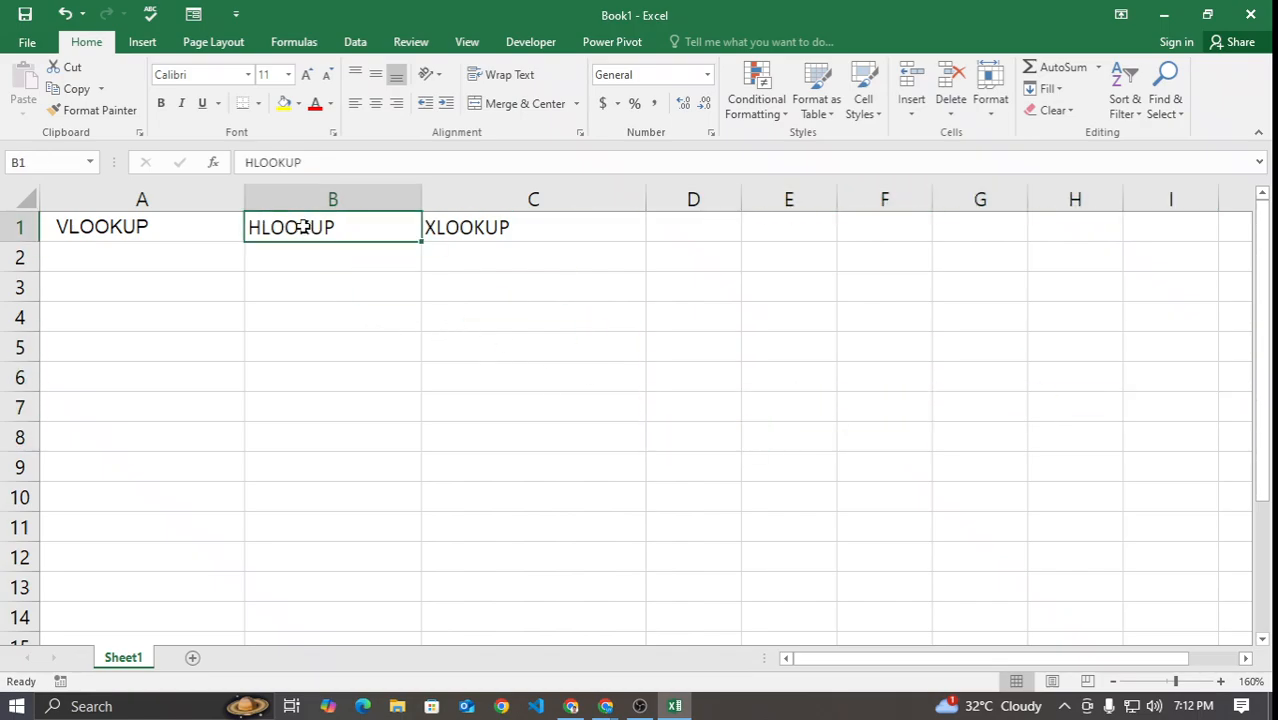
left_click(588, 234)
Step: Switch to ChatGPT in Chrome and send the prompt "DEMO DATA for vlookup"
mouse_move(605, 706)
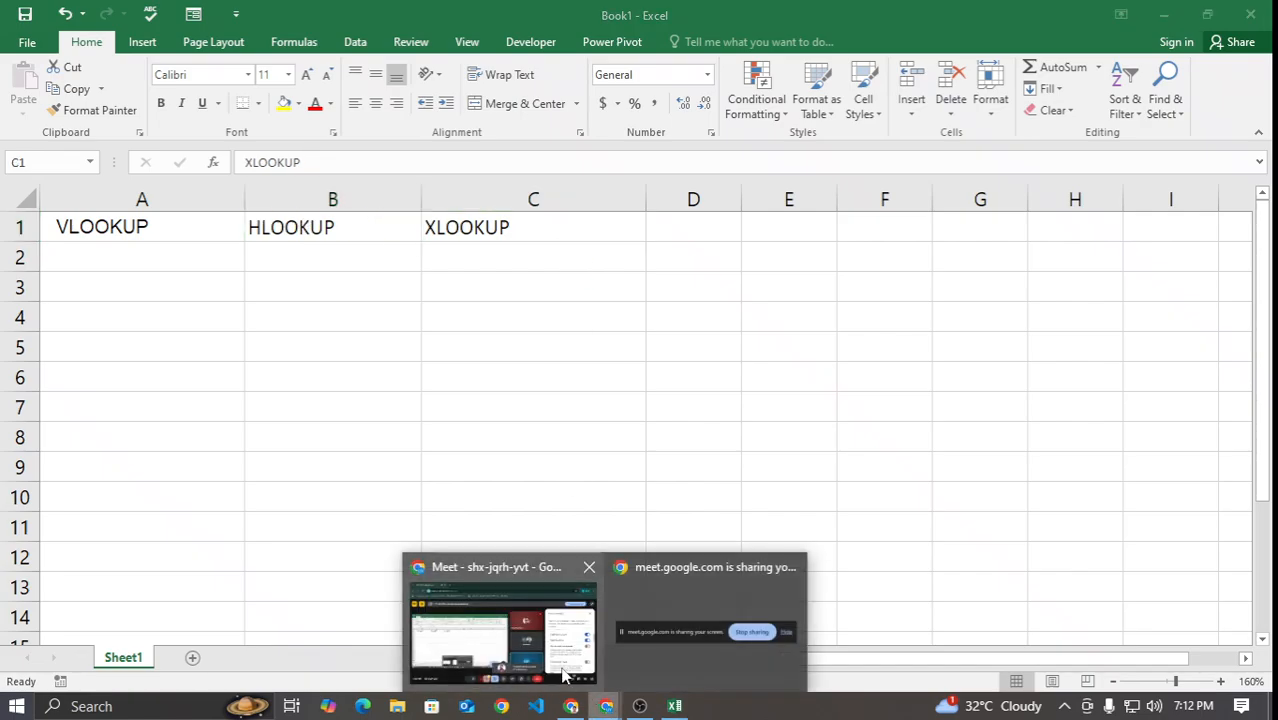
left_click(555, 665)
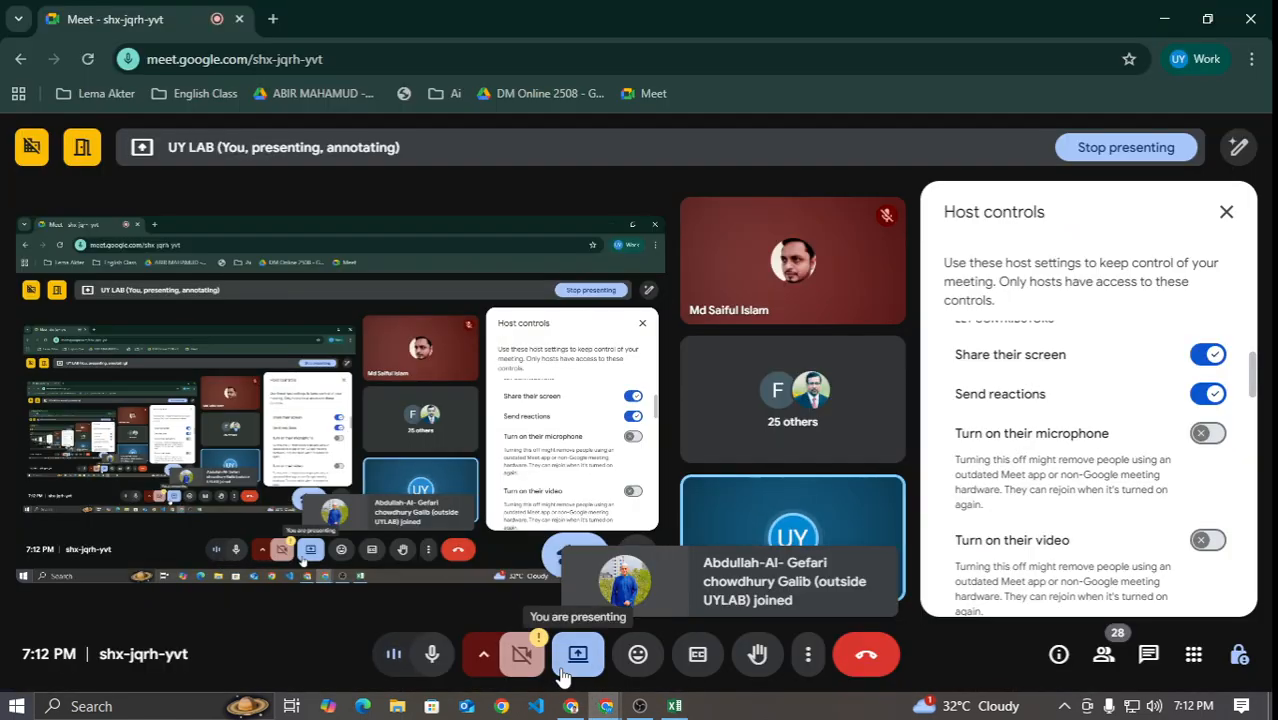
left_click(571, 706)
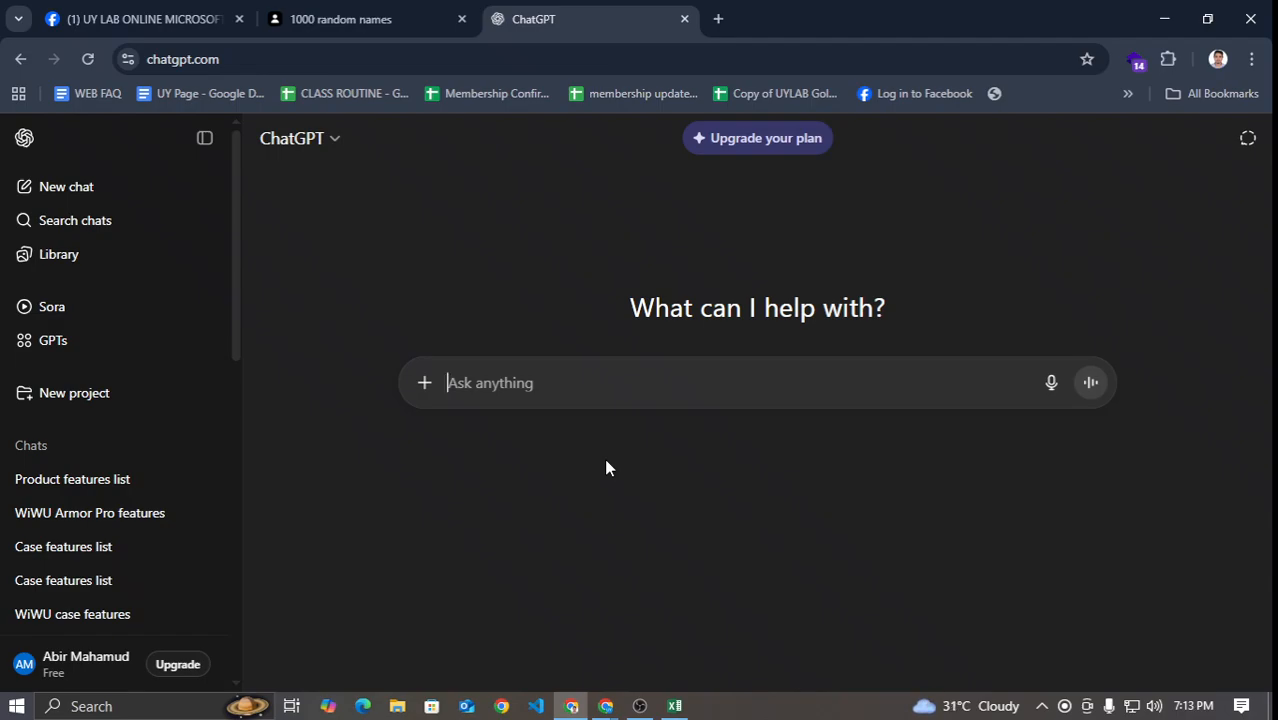
key("alt+Tab")
key("alt+Tab")
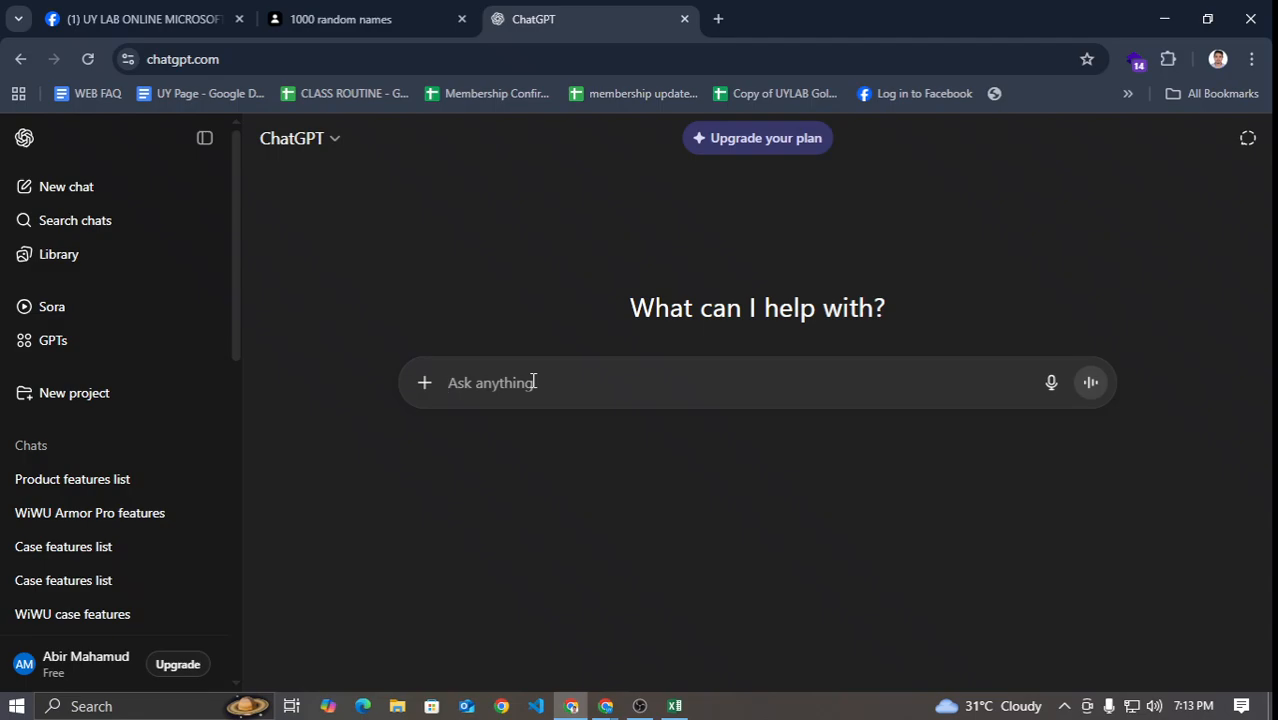
type("DEMO DATA for v")
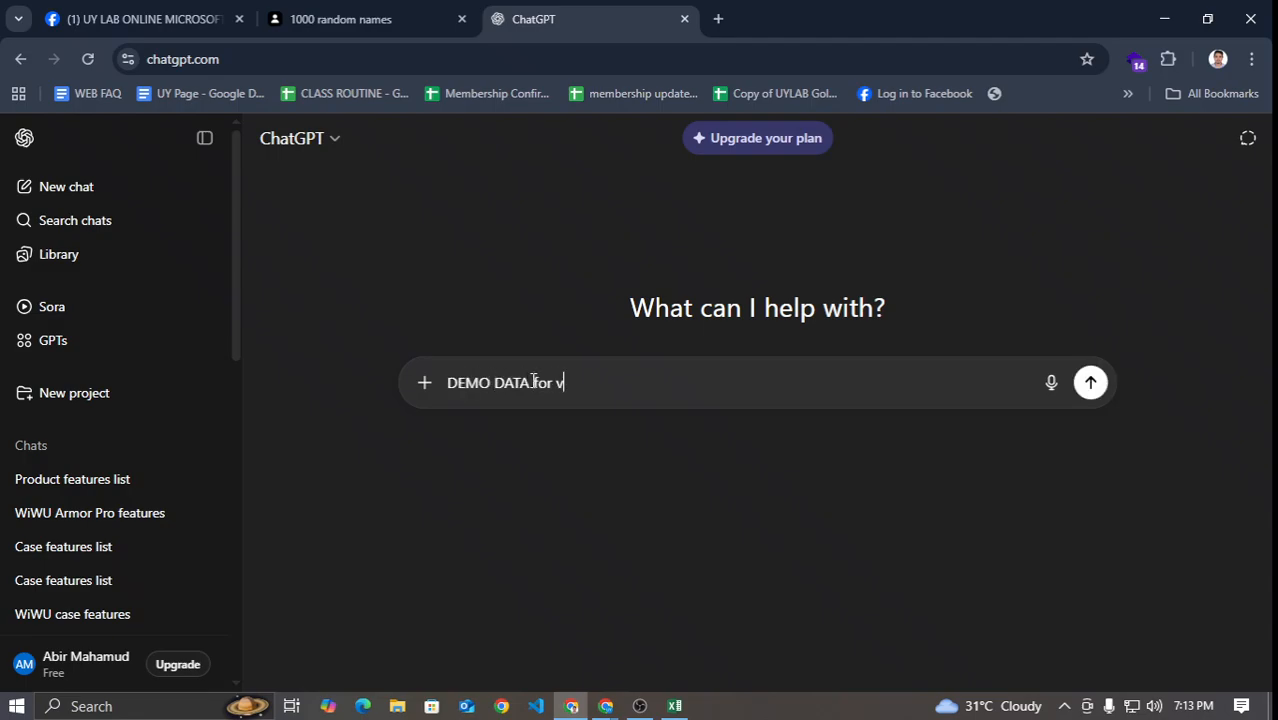
type("lookup")
key("Return")
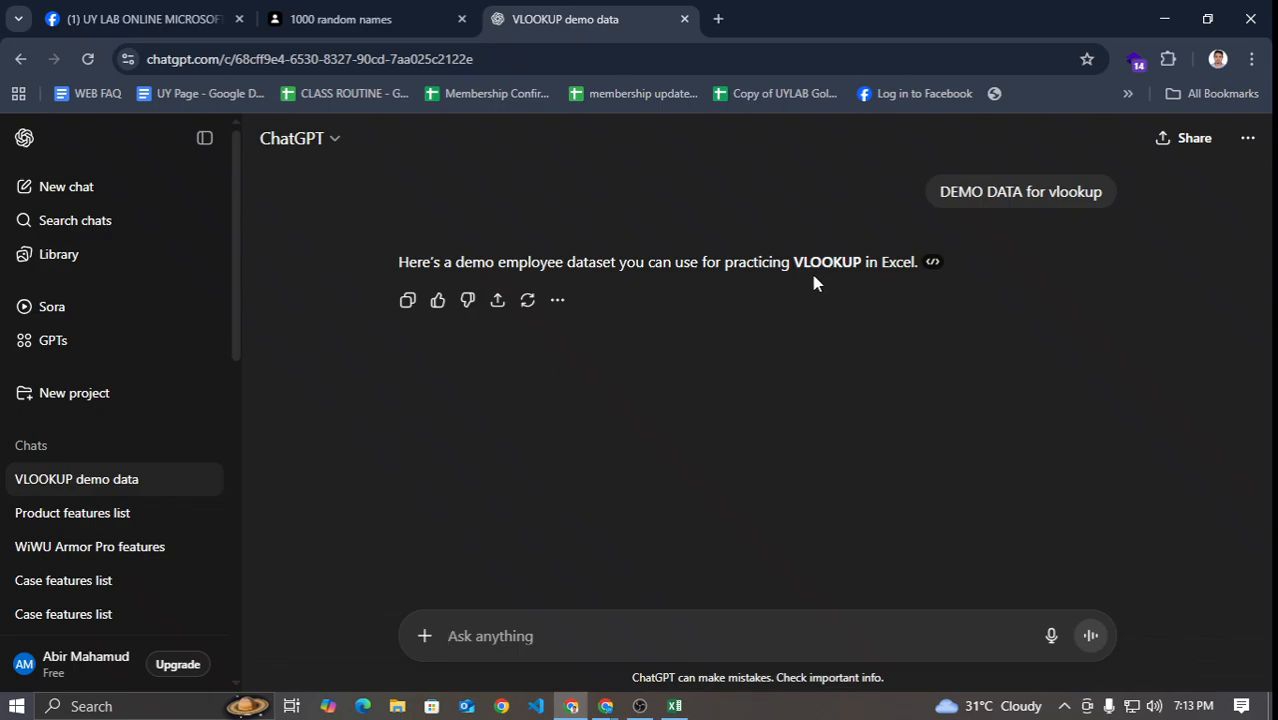
Step: Open the code analysis behind the demo dataset reply and copy lines of its Python code
left_click(932, 262)
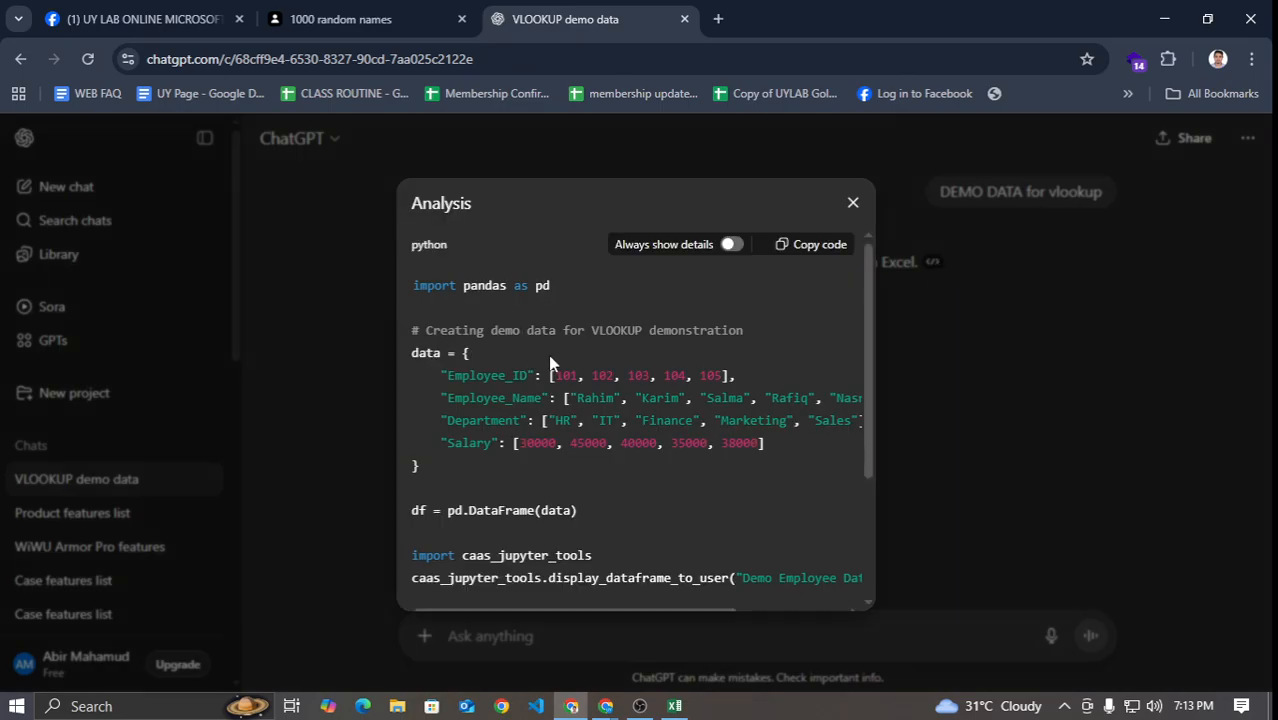
scroll(548, 354, "down", 3)
left_click_drag(420, 465, 773, 586)
key("ctrl+c")
Step: Return to Excel, add a new worksheet, and try pasting the copied code into cell A1
left_click(675, 706)
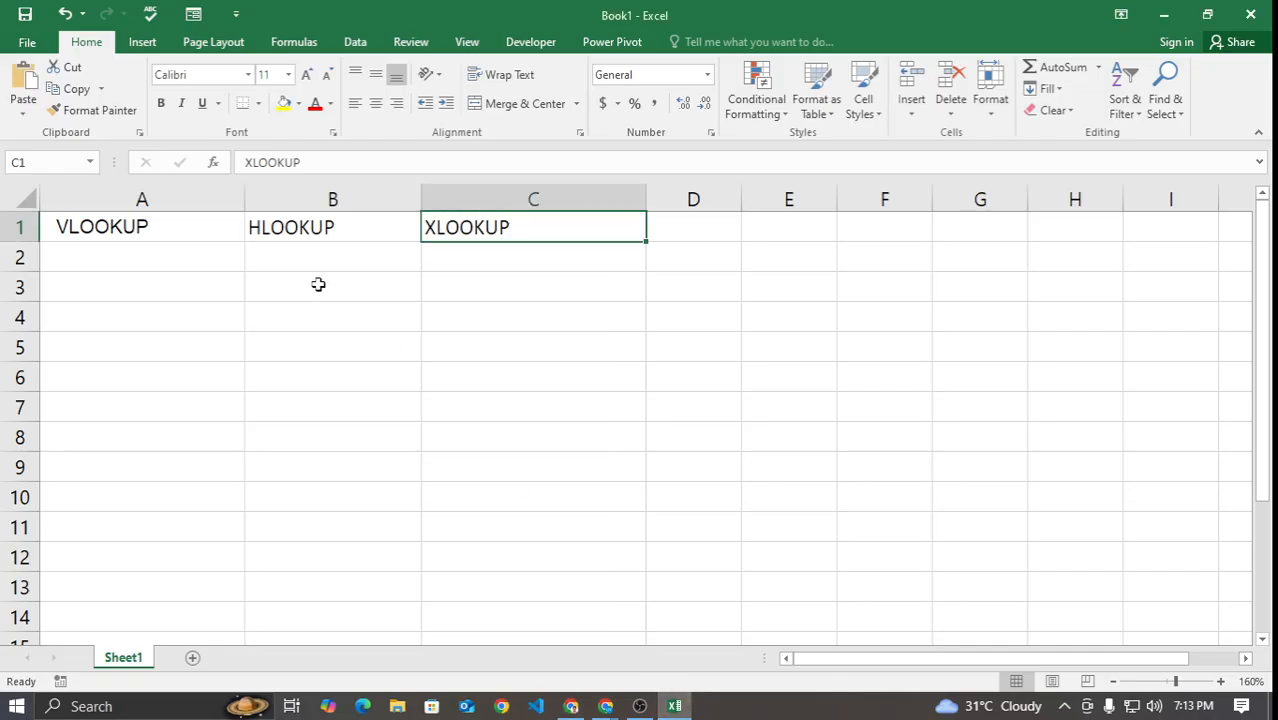
left_click(192, 657)
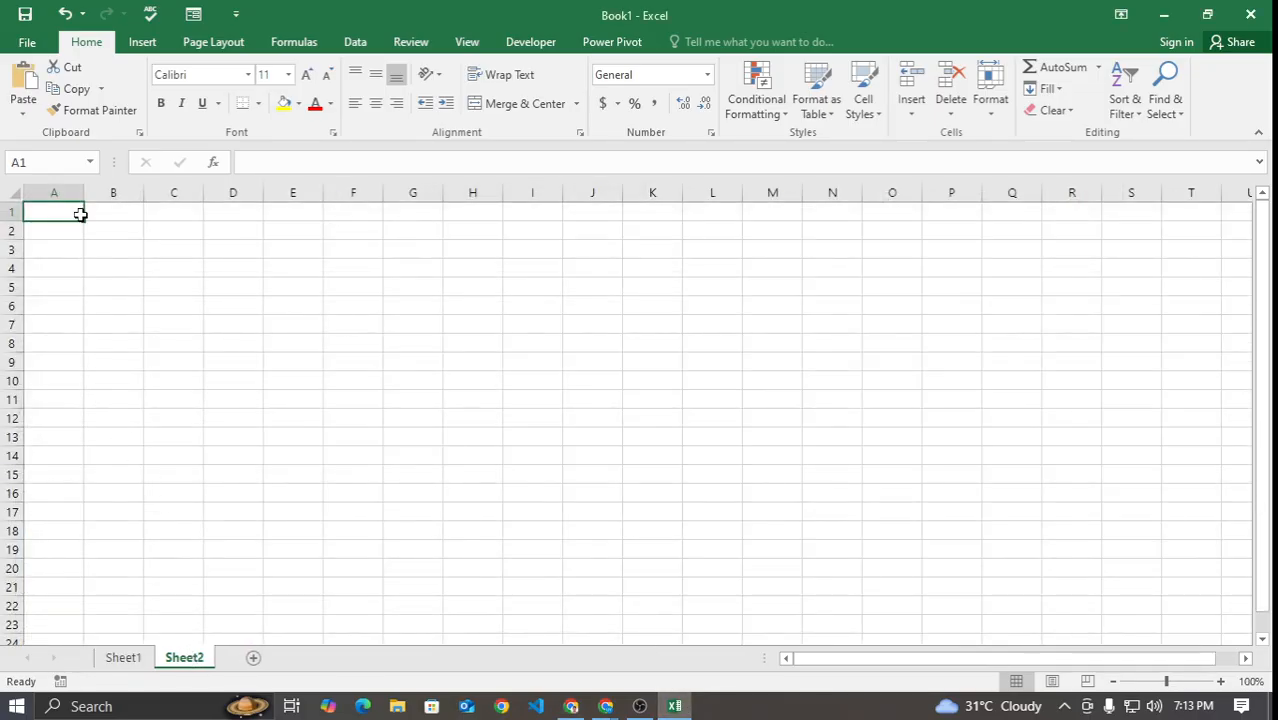
key("ctrl+v")
key("ctrl+z")
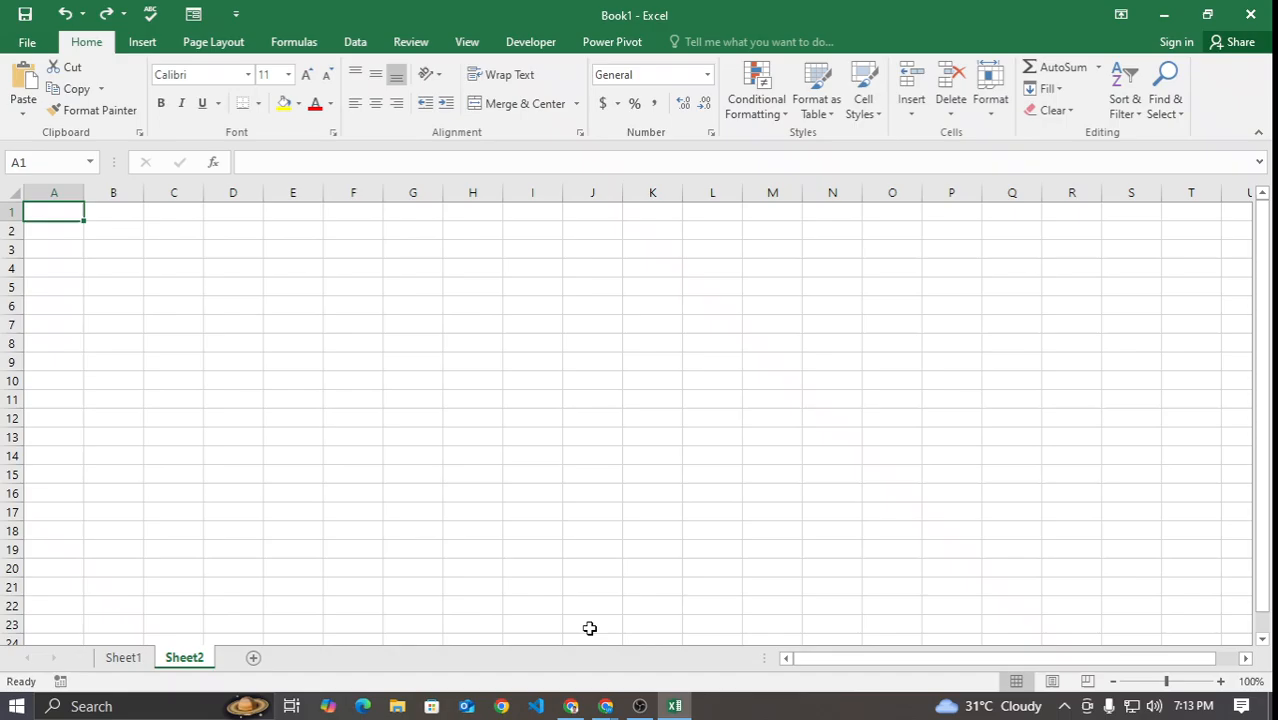
Step: Go back to ChatGPT, close the analysis window and send the prompt "demo dataset for excel vlookup"
left_click(571, 706)
left_click(897, 377)
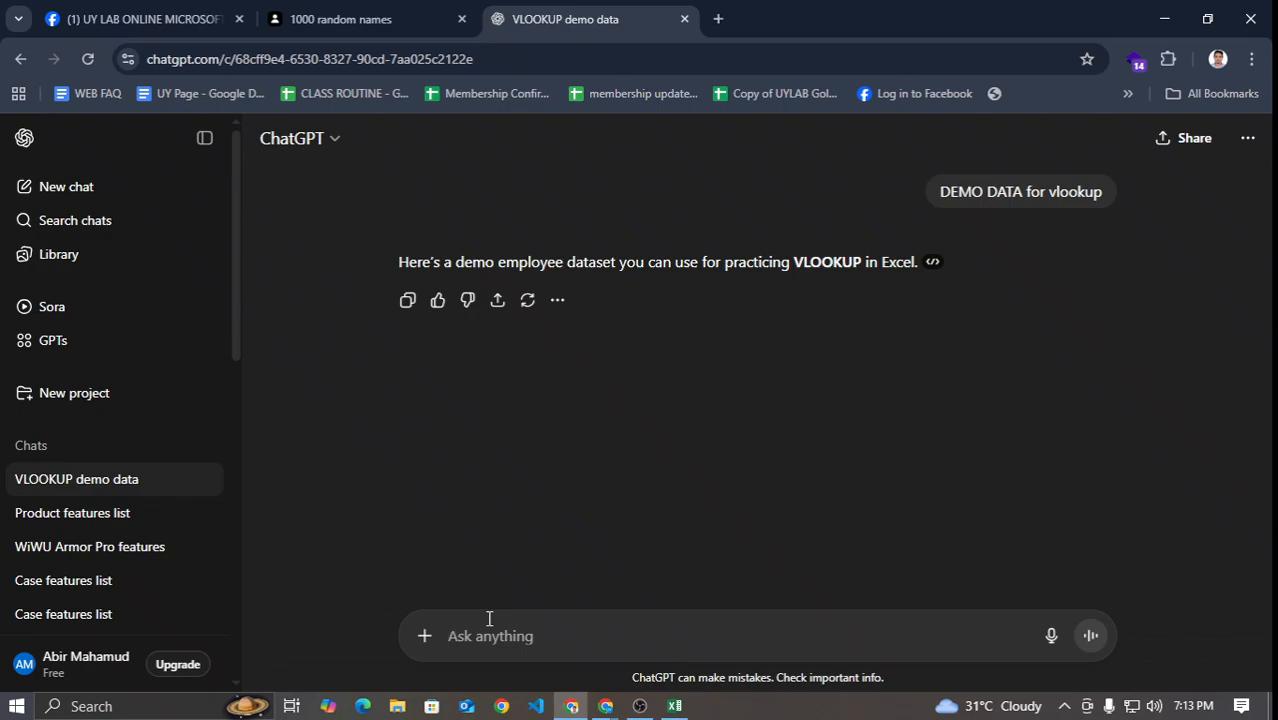
type("ta")
key("BackSpace")
key("BackSpace")
type("demo dataset for excel vlookup")
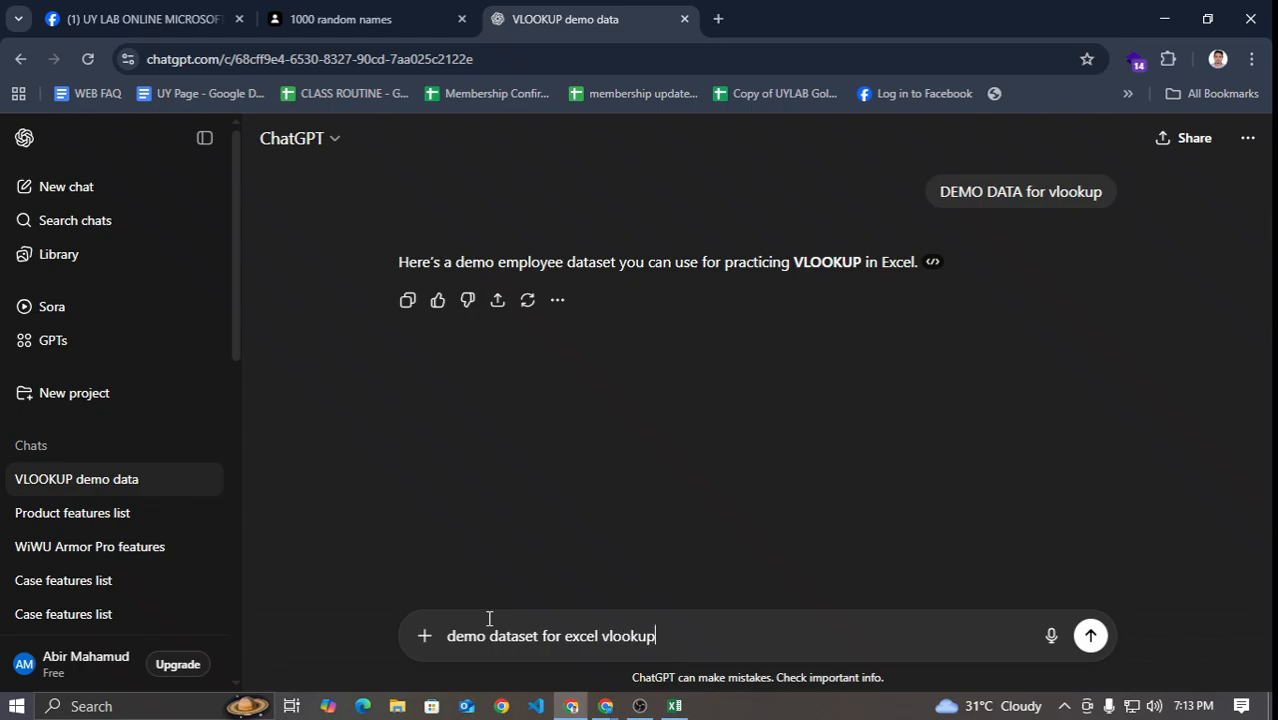
key("Return")
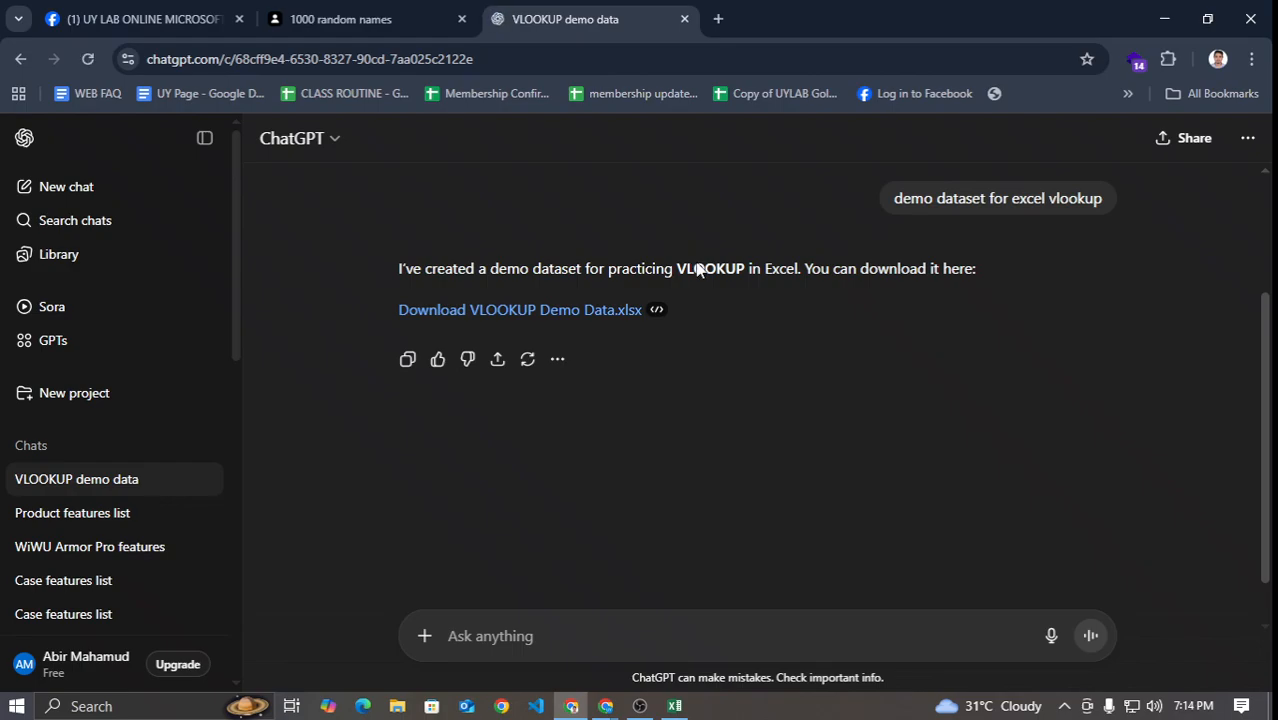
Step: Download the VLOOKUP Demo Data.xlsx file from the reply and open it in Excel
left_click(488, 415)
left_click(1175, 63)
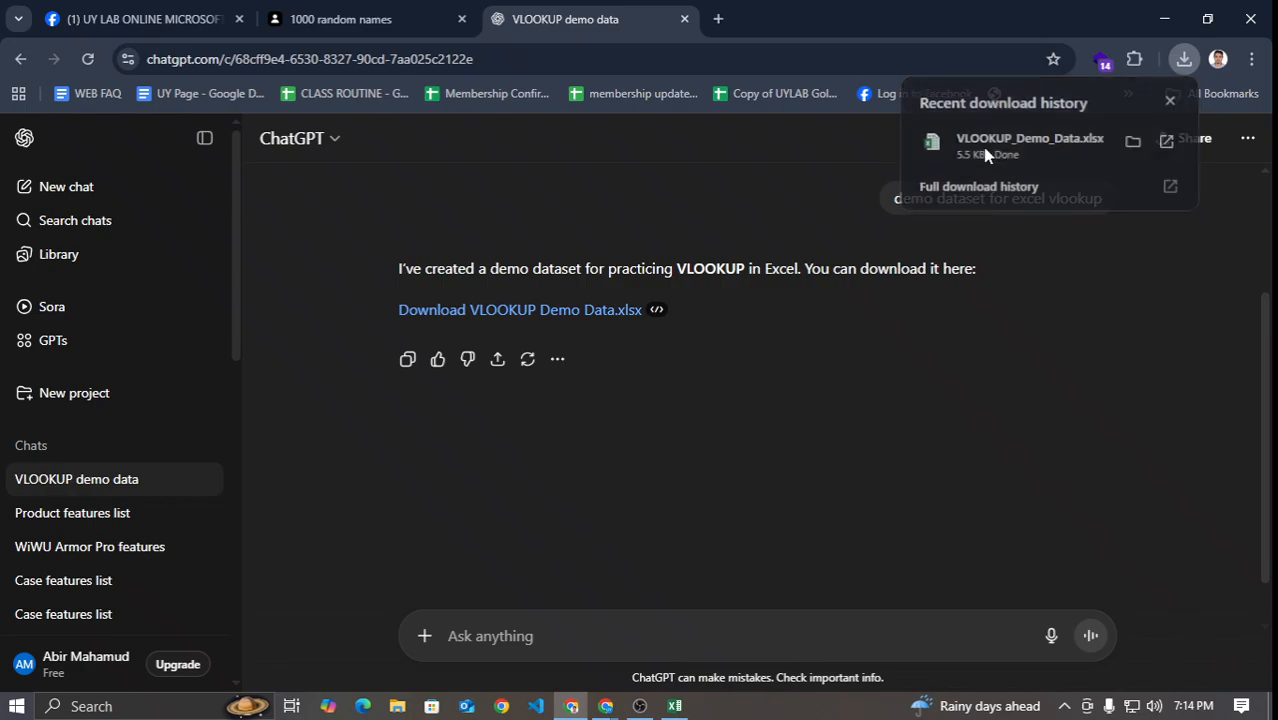
left_click(1040, 147)
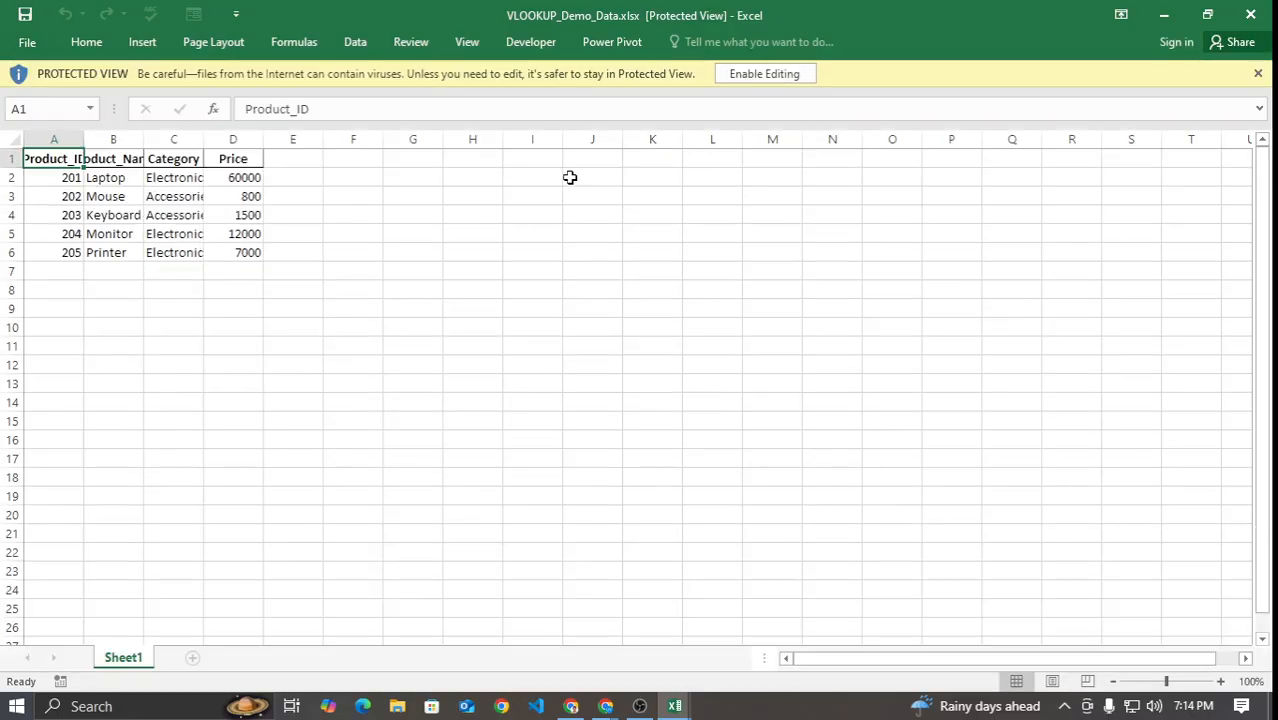
Step: Copy the product table A1:D6 from the demo workbook and paste it at A1 on Sheet2 of Book1
left_click_drag(57, 160, 222, 258)
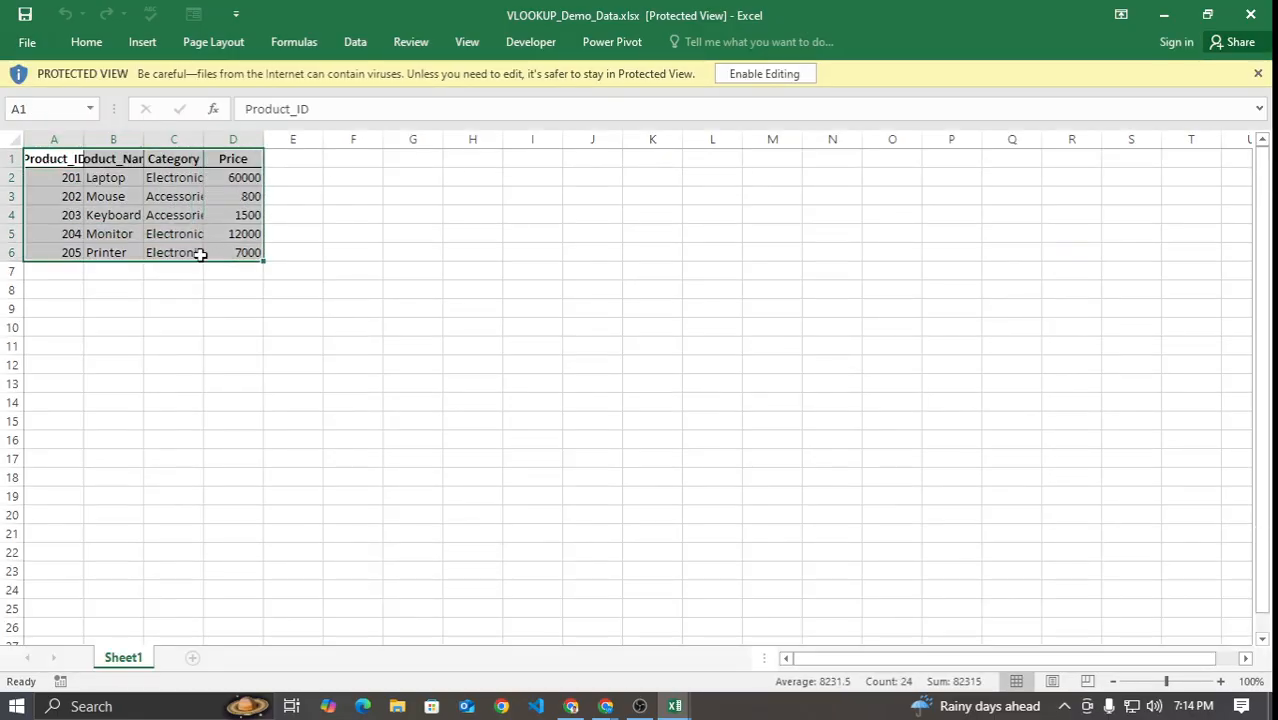
key("ctrl+c")
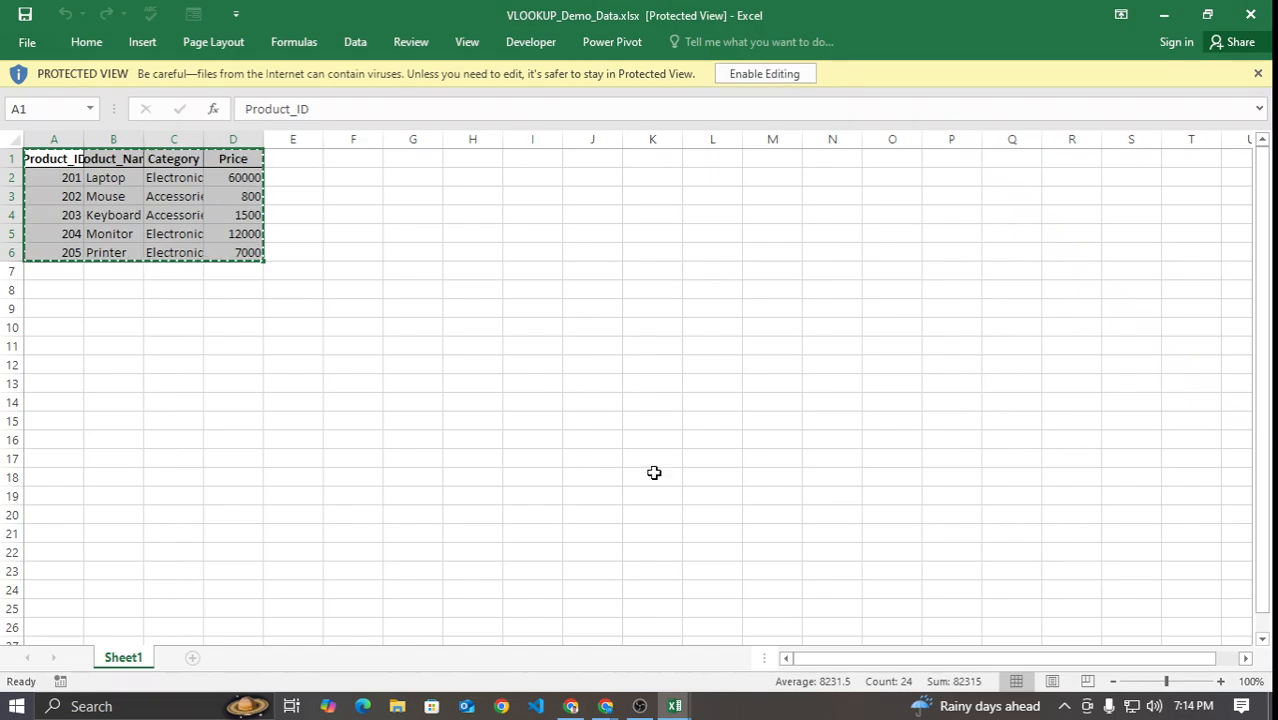
left_click(675, 706)
left_click(572, 630)
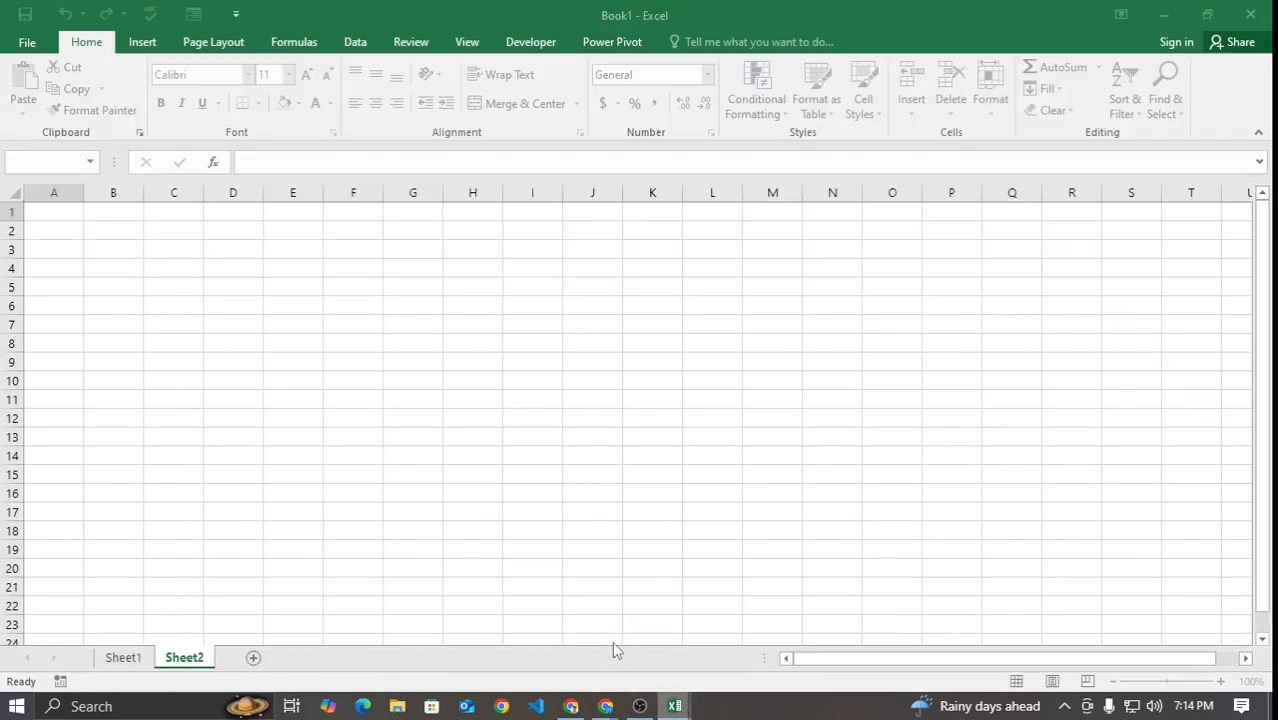
left_click(51, 208)
key("ctrl+v")
left_click(405, 398)
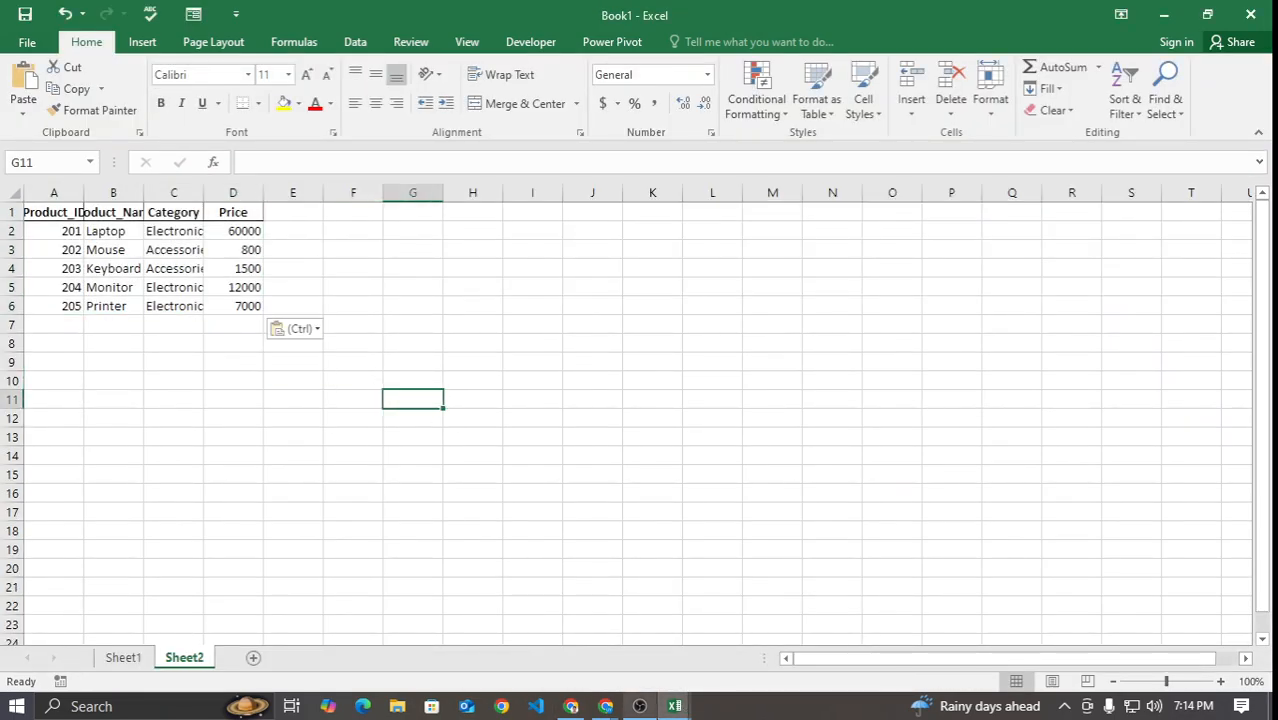
Step: Close the VLOOKUP_Demo_Data.xlsx workbook and return to Sheet2 of Book1
left_click(675, 706)
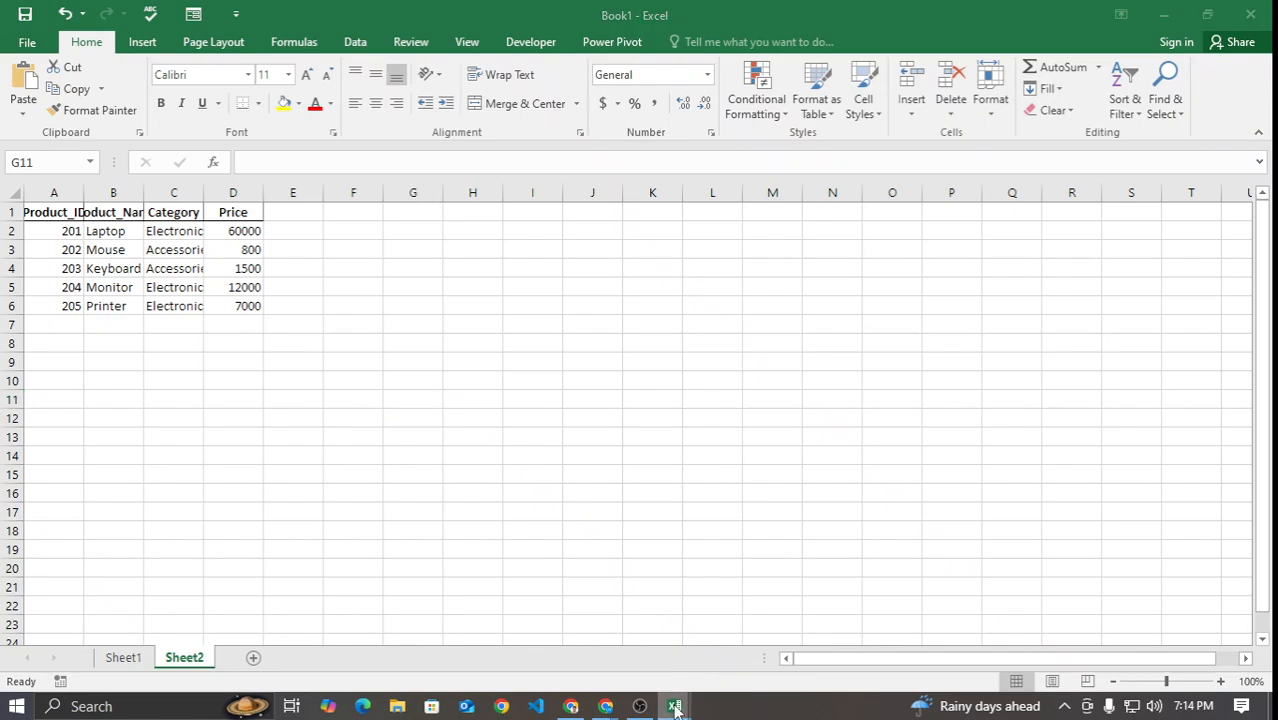
left_click(765, 630)
key("ctrl+w")
left_click(619, 418)
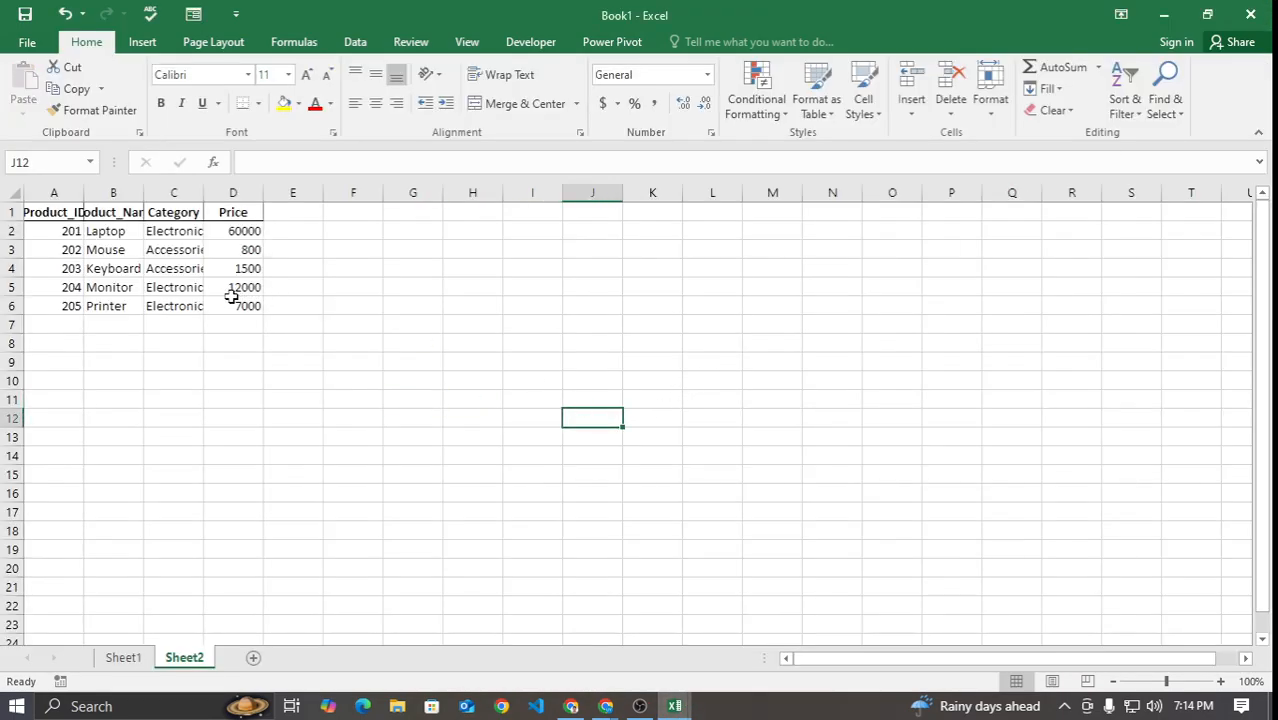
Step: Widen all columns of Sheet2 equally so the product table's headings and entries fit
scroll(232, 298, "up", 3, "ctrl")
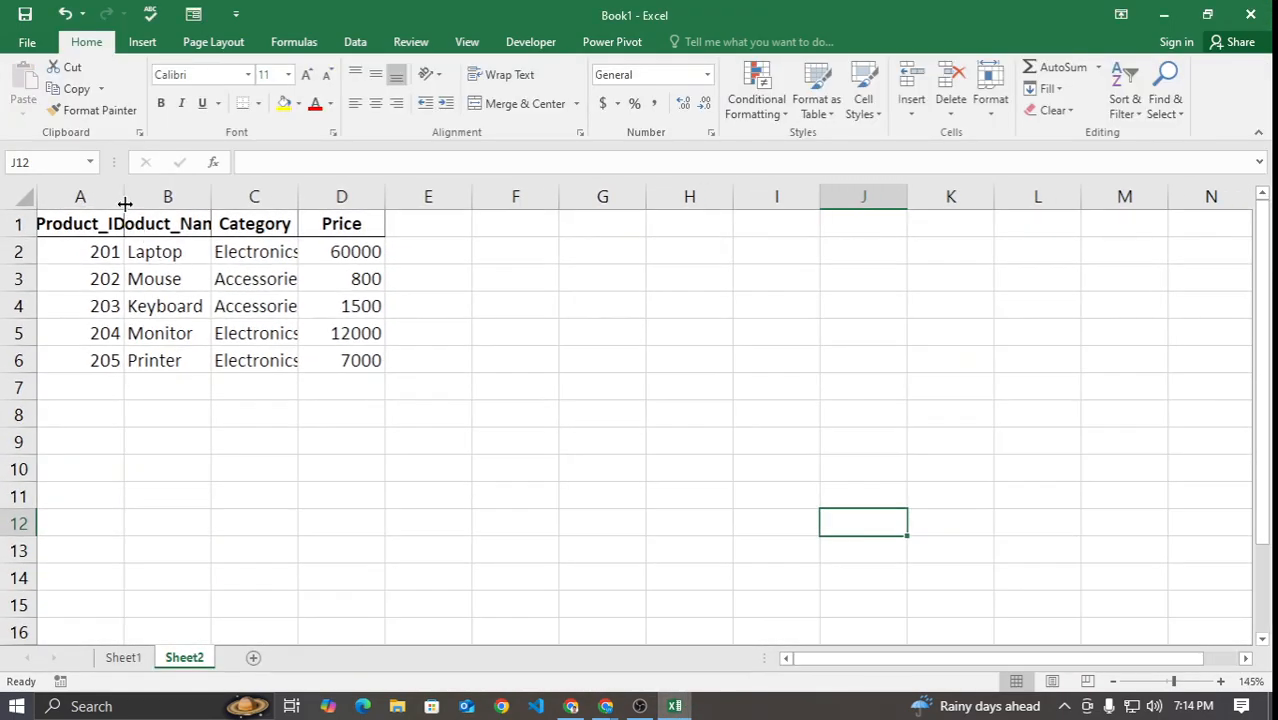
left_click_drag(125, 204, 158, 205)
left_click_drag(244, 205, 327, 190)
left_click(20, 196)
left_click(511, 496)
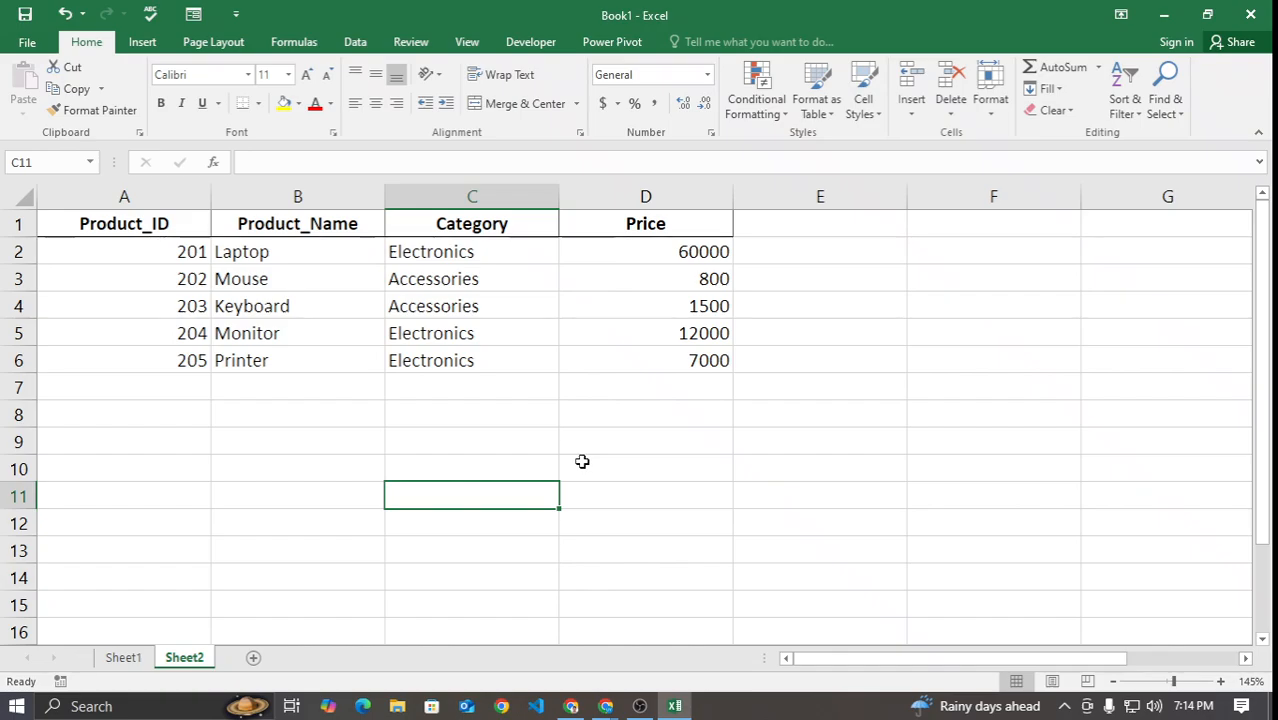
Step: Select individual product ID, name, category and price cells in rows 2 to 4 to examine the records
left_click(161, 252)
left_click(160, 279)
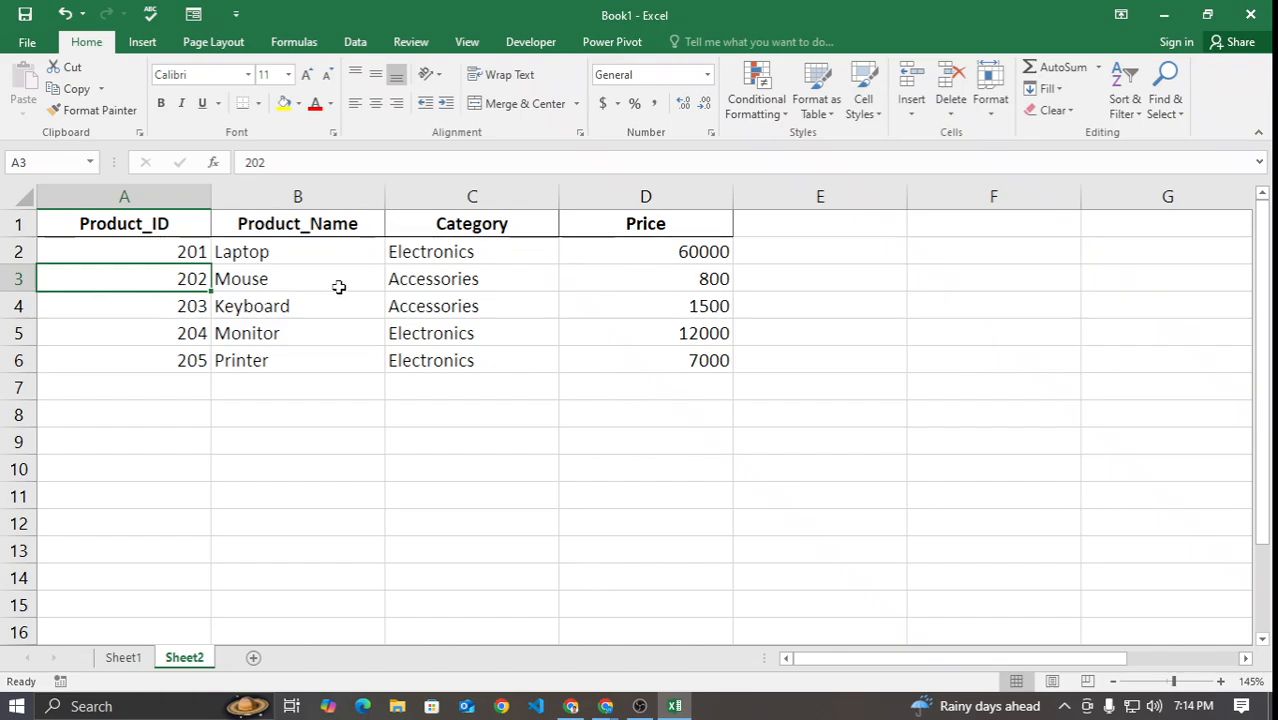
left_click(313, 303)
left_click(414, 303)
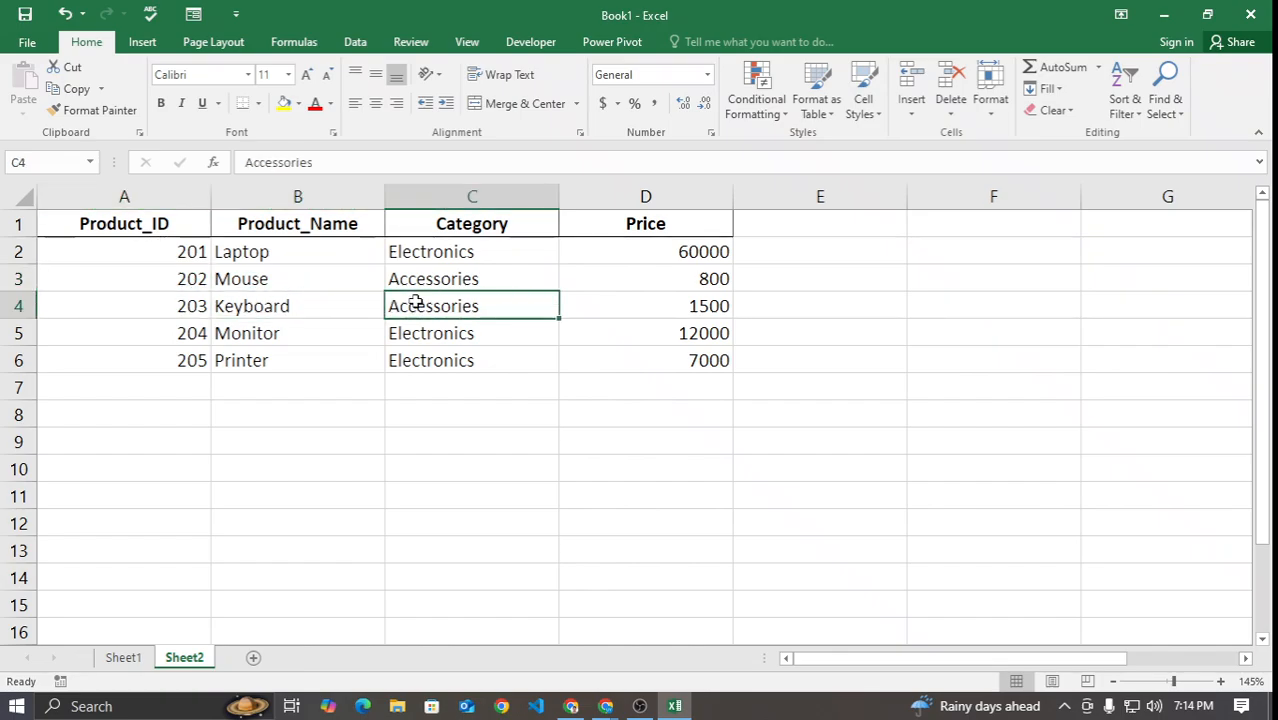
left_click(605, 309)
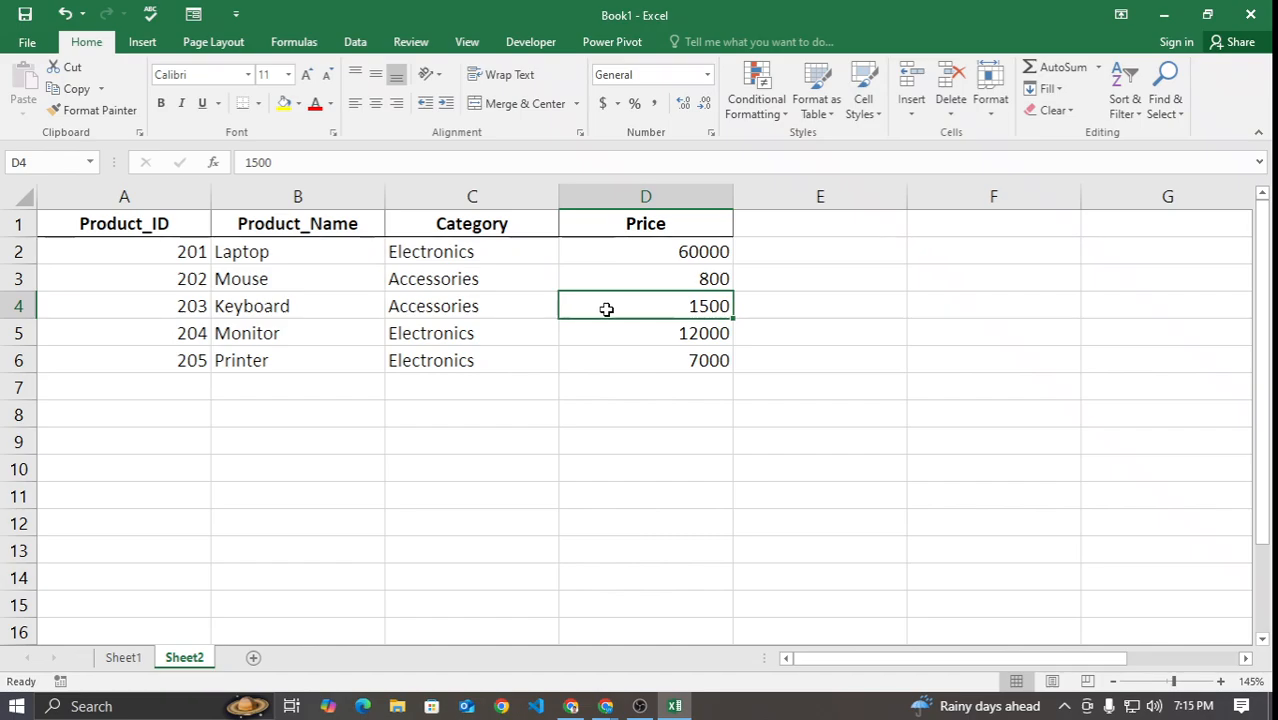
Step: Select the Product_ID, Product_Name, Category and Price columns one after another to examine the table's vertical layout
left_click_drag(157, 223, 200, 335)
left_click_drag(297, 224, 310, 350)
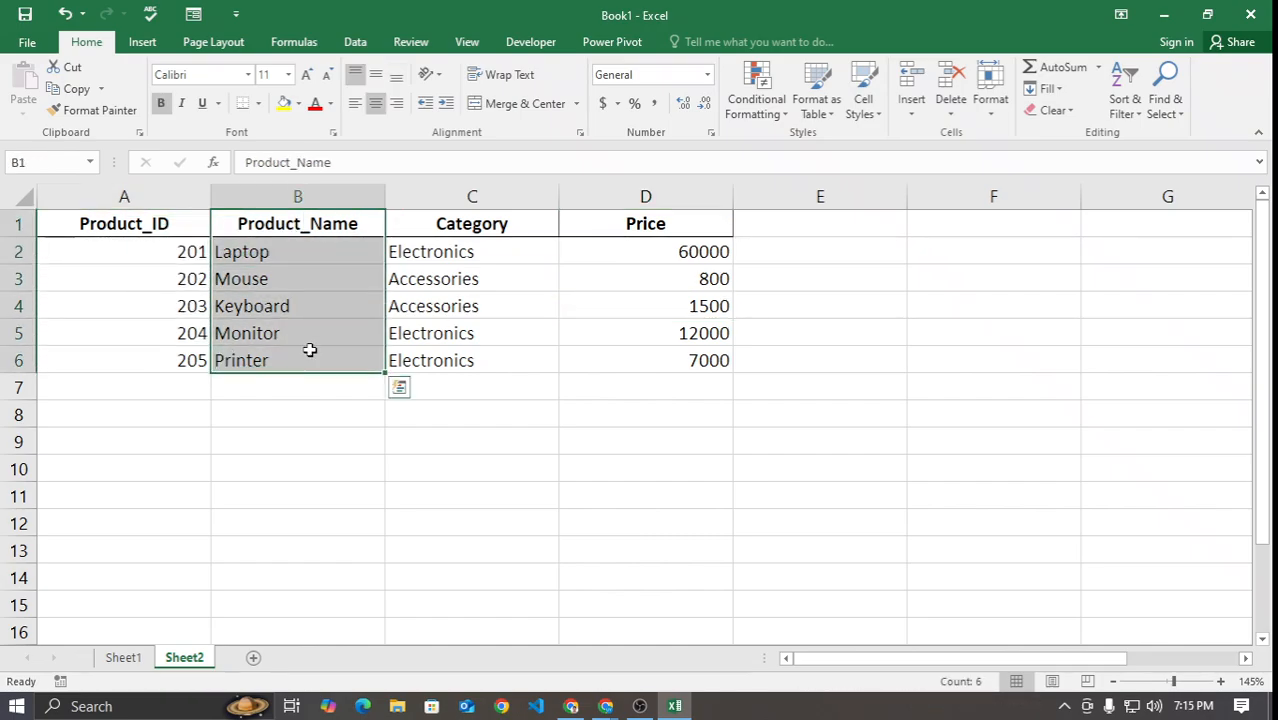
left_click_drag(462, 223, 468, 360)
left_click_drag(585, 228, 605, 362)
left_click(668, 495)
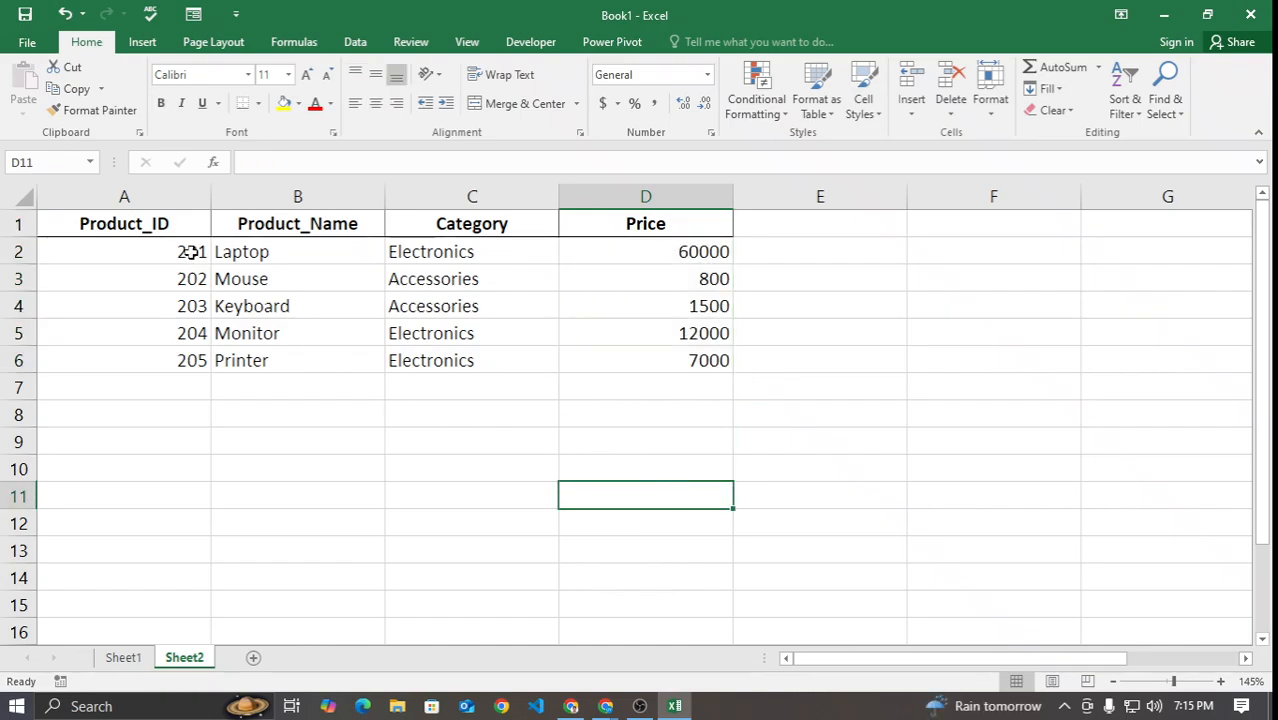
Step: Copy the table headings A1:D1, paste them starting at G4, and end the copy mode
left_click_drag(160, 222, 613, 224)
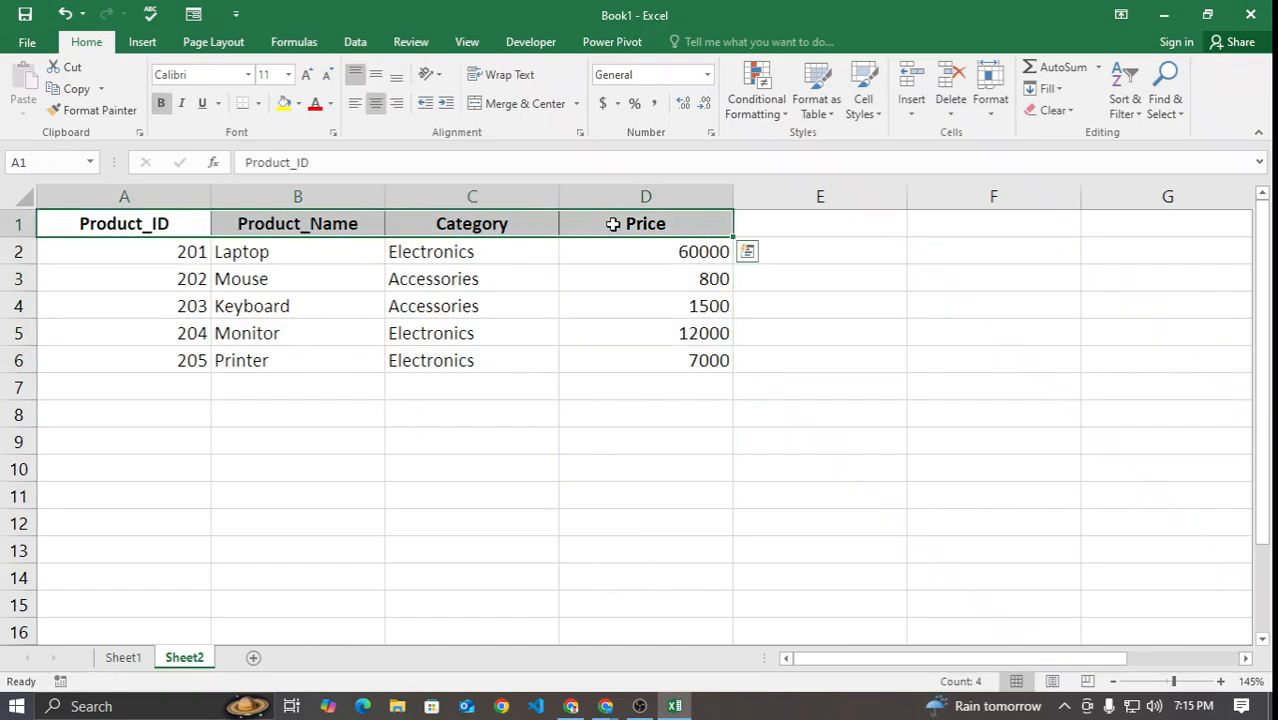
key("ctrl+c")
left_click_drag(825, 659, 855, 659)
left_click(762, 305)
key("ctrl+v")
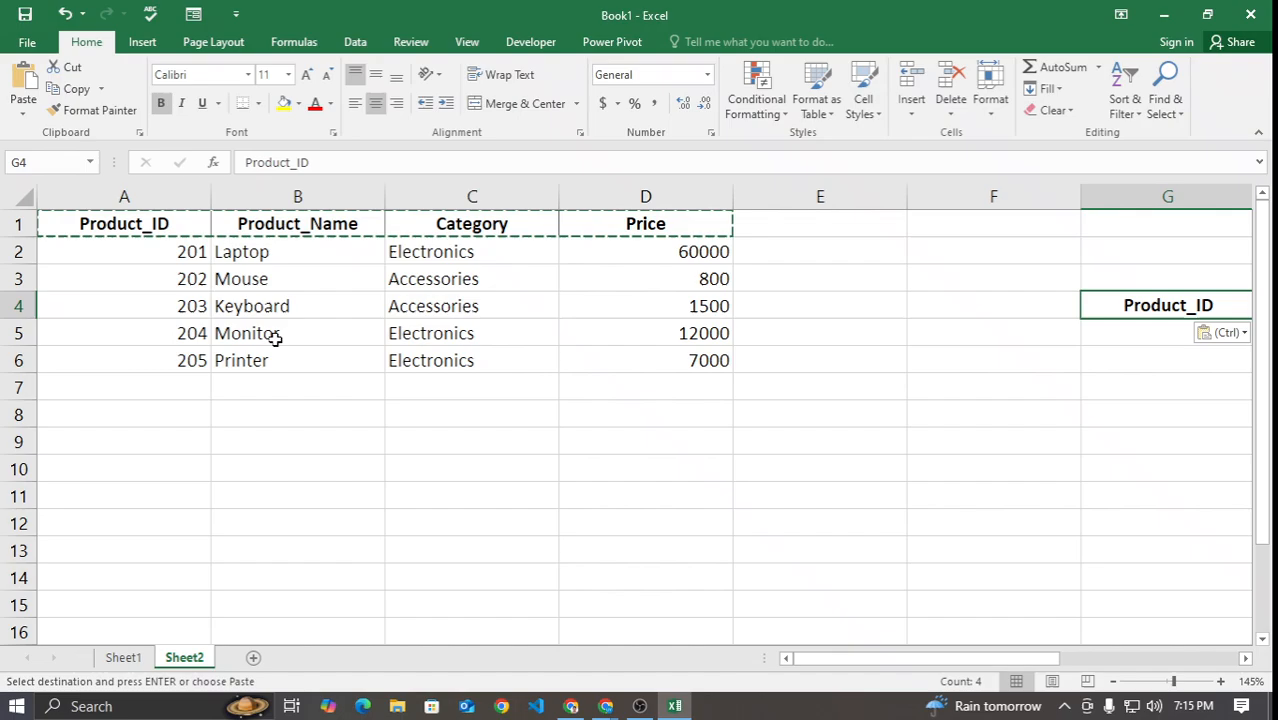
left_click(417, 462)
left_click(421, 433)
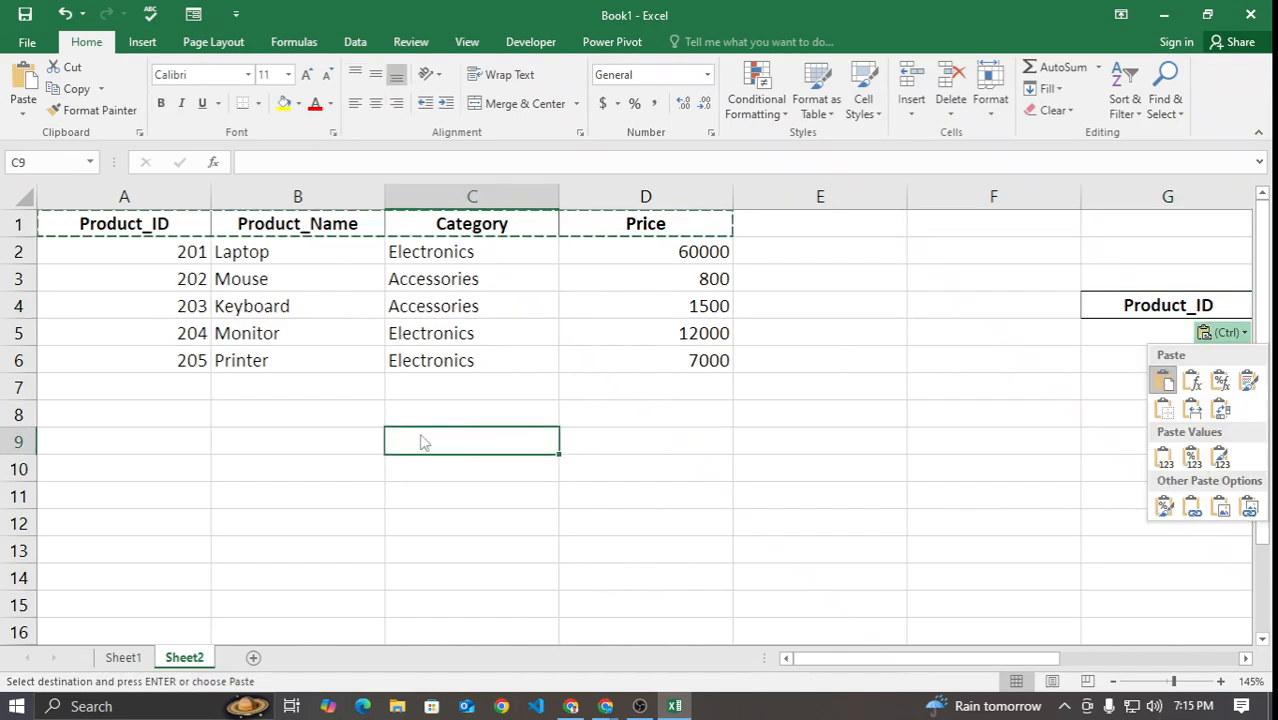
double_click(421, 433)
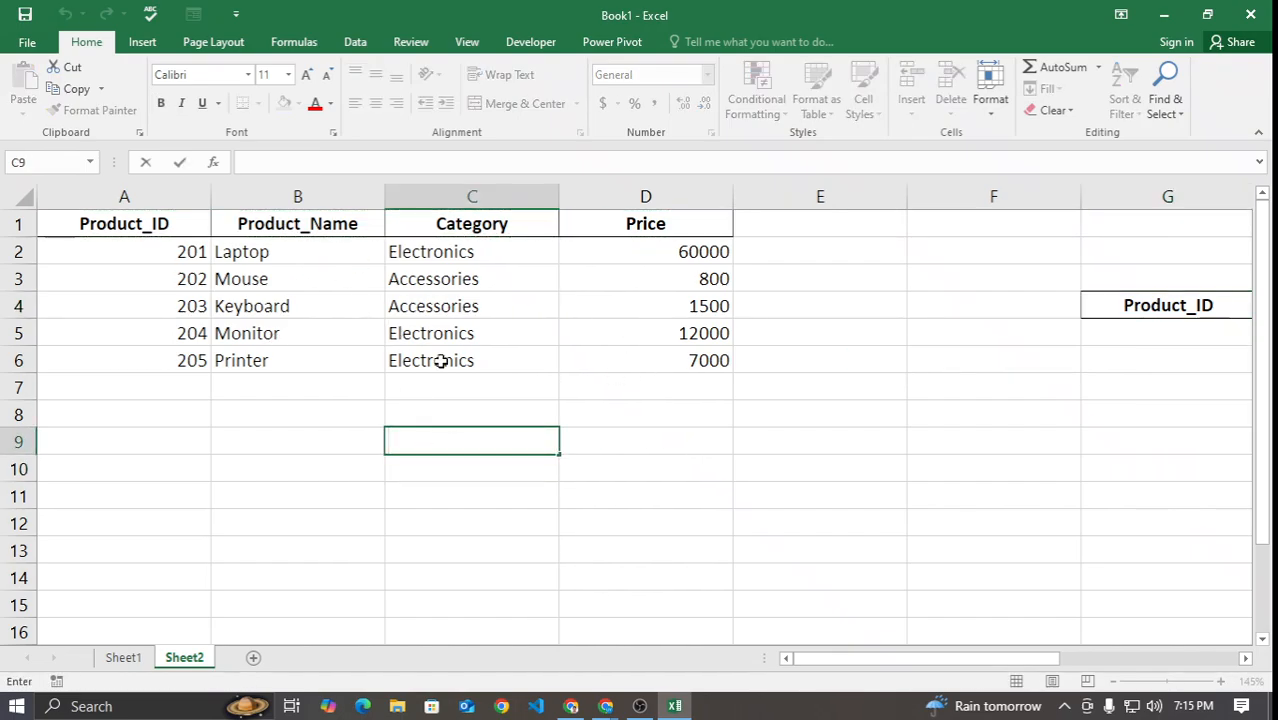
Step: Examine the new heading row by moving through the empty cells G5 to J5 beneath it
left_click_drag(860, 660, 1040, 667)
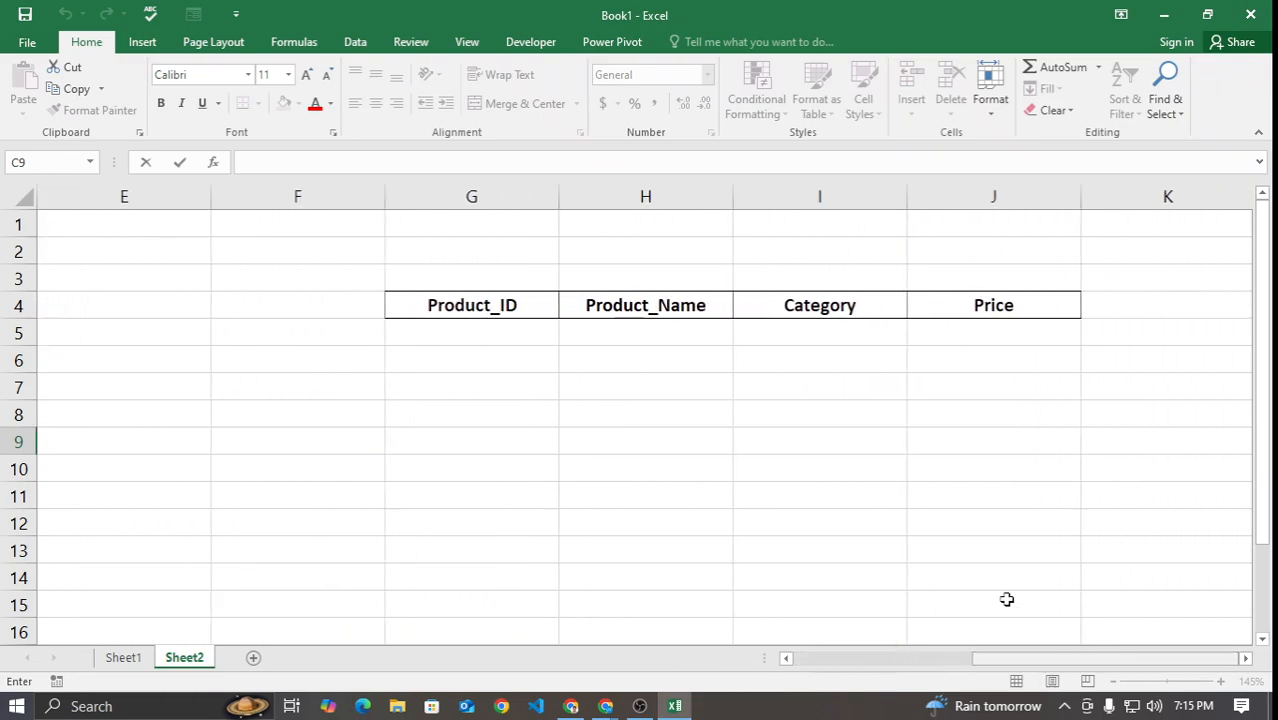
left_click(499, 337)
key("Tab")
key("Tab")
key("Tab")
left_click(694, 336)
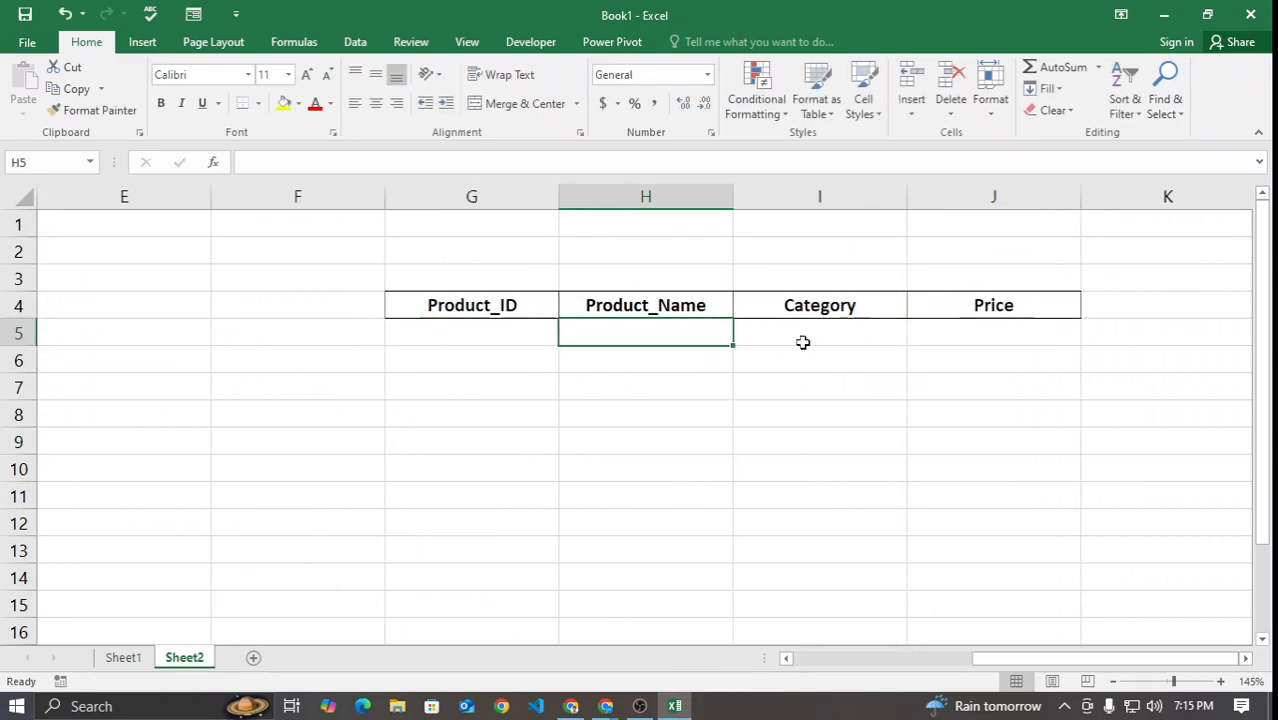
key("Tab")
key("Tab")
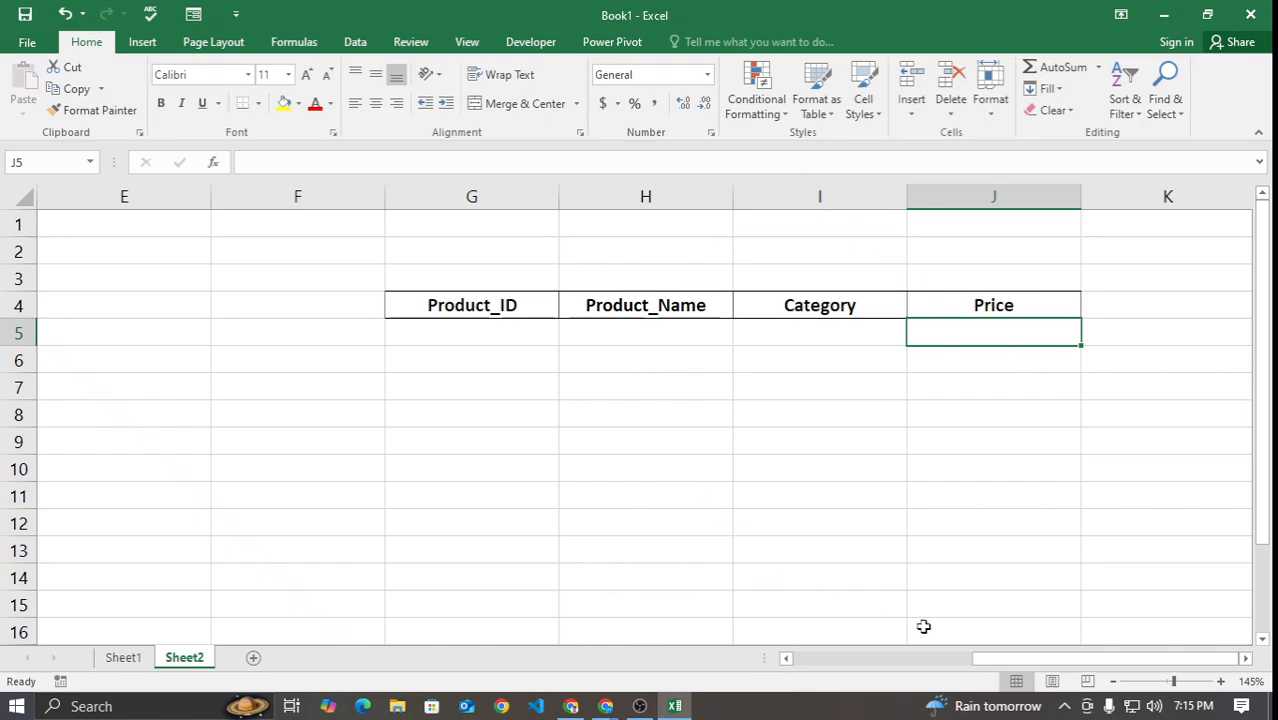
Step: Select the product IDs in A2:A6 of the source table to examine them
left_click_drag(988, 662, 715, 678)
left_click_drag(116, 247, 134, 369)
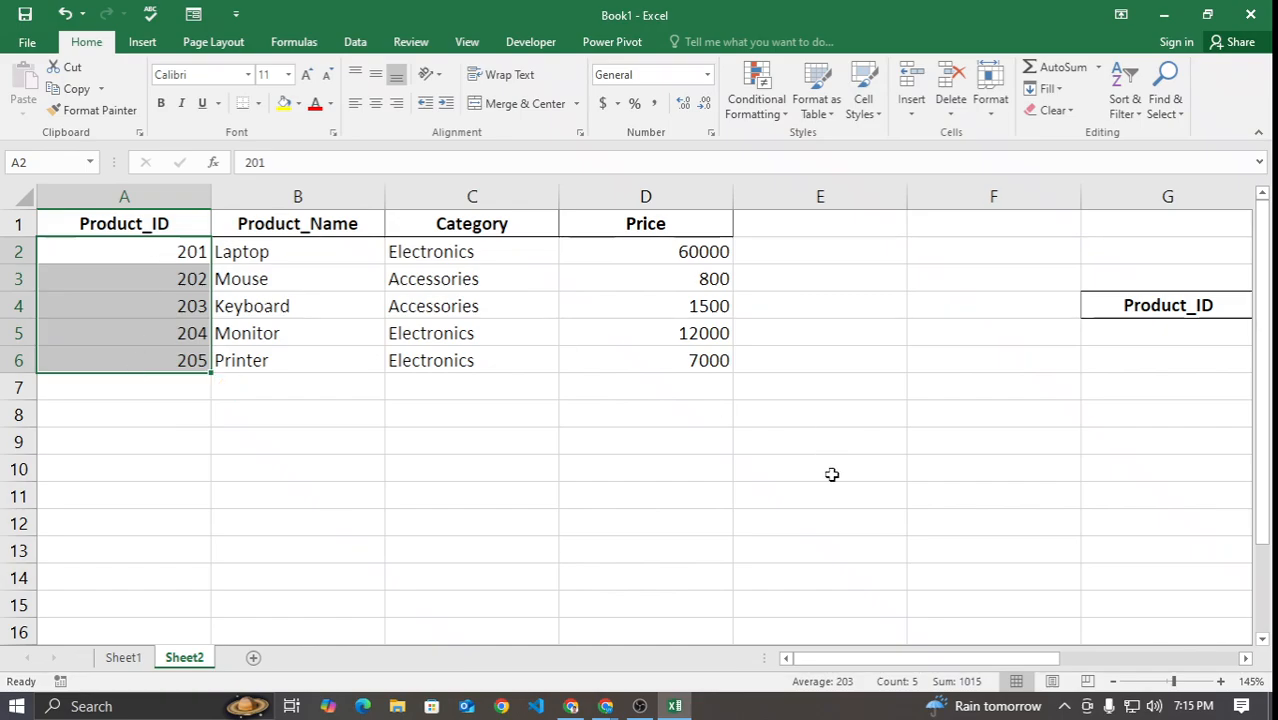
left_click_drag(858, 662, 970, 660)
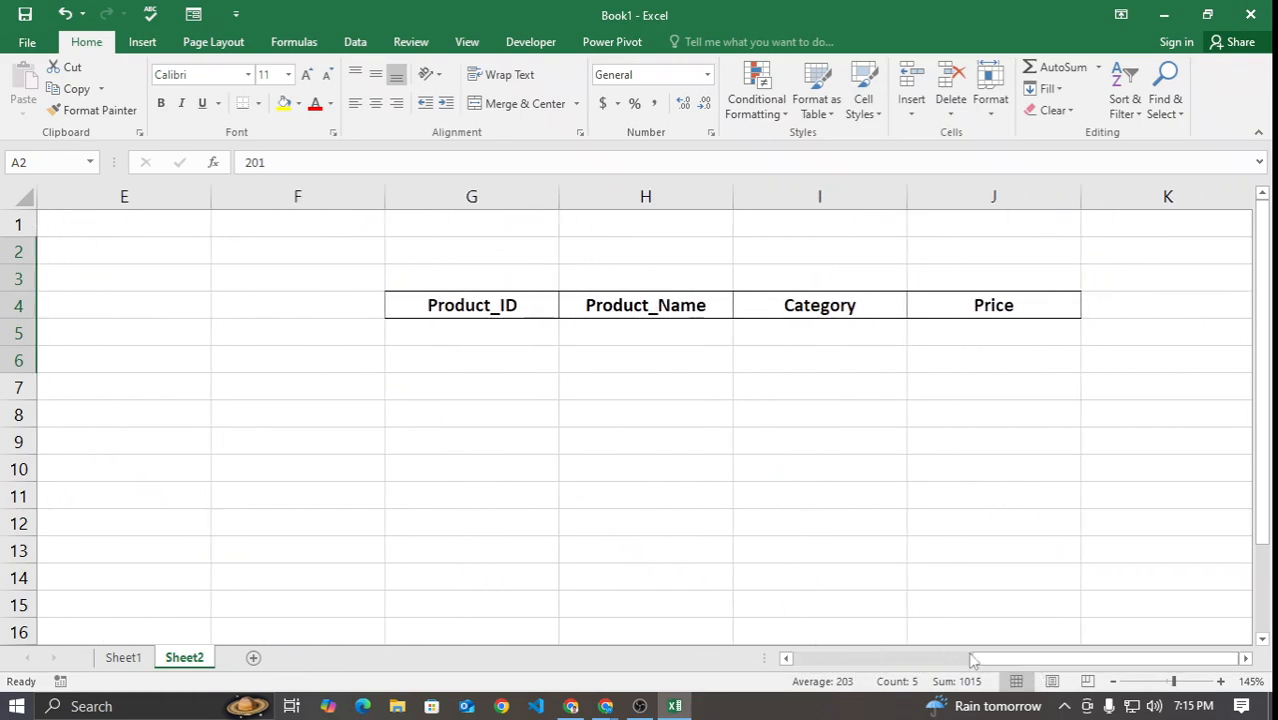
Step: Add a List data validation to cell G5, using =$A$2:$A$6 as its source
left_click(488, 340)
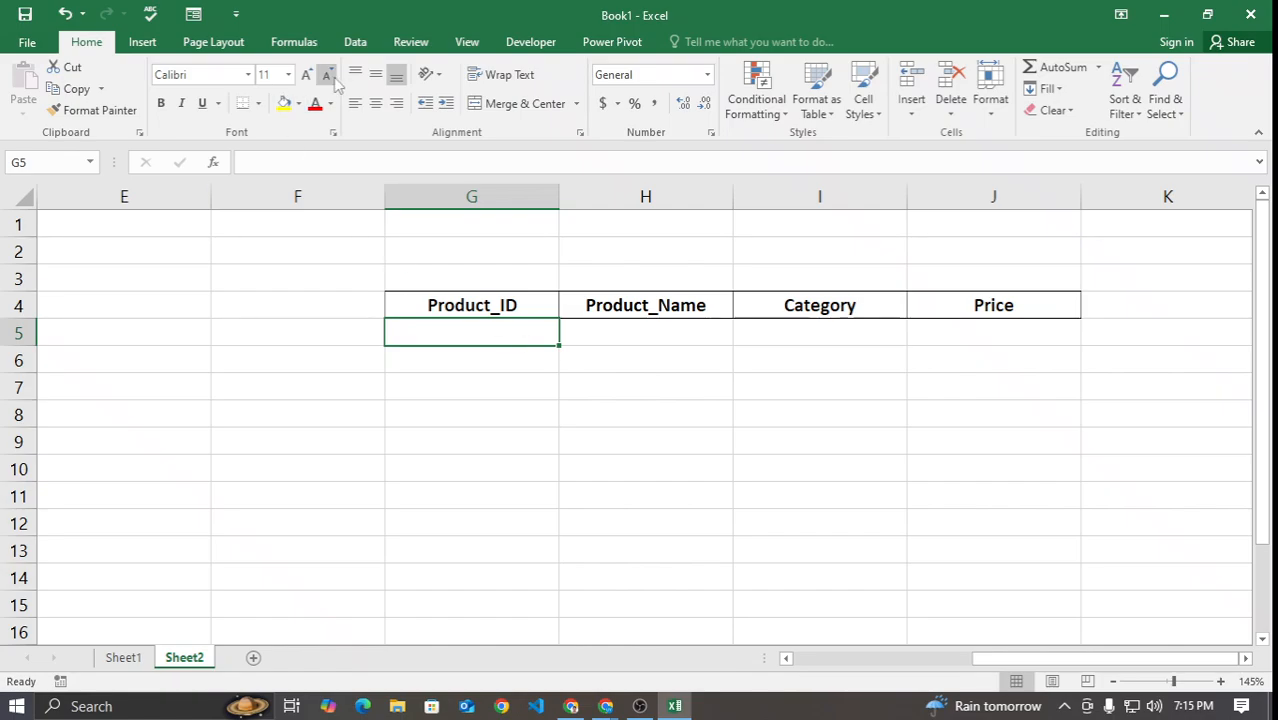
left_click(354, 44)
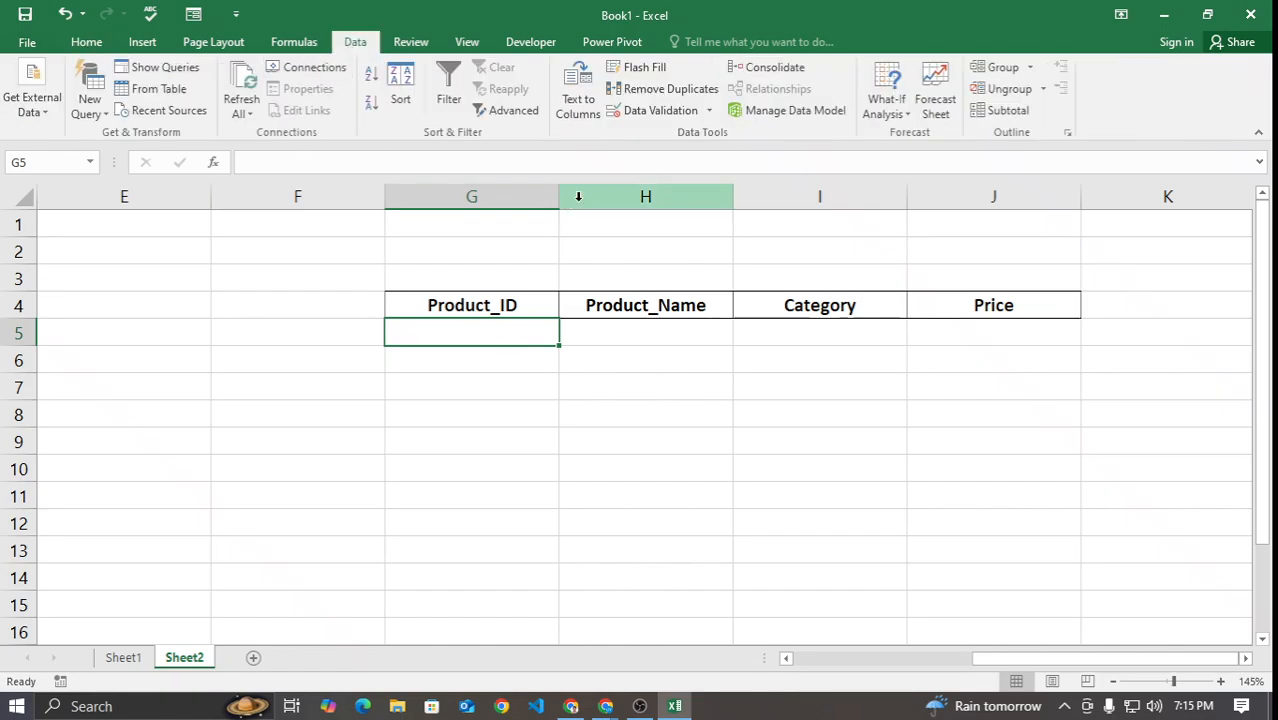
left_click(655, 110)
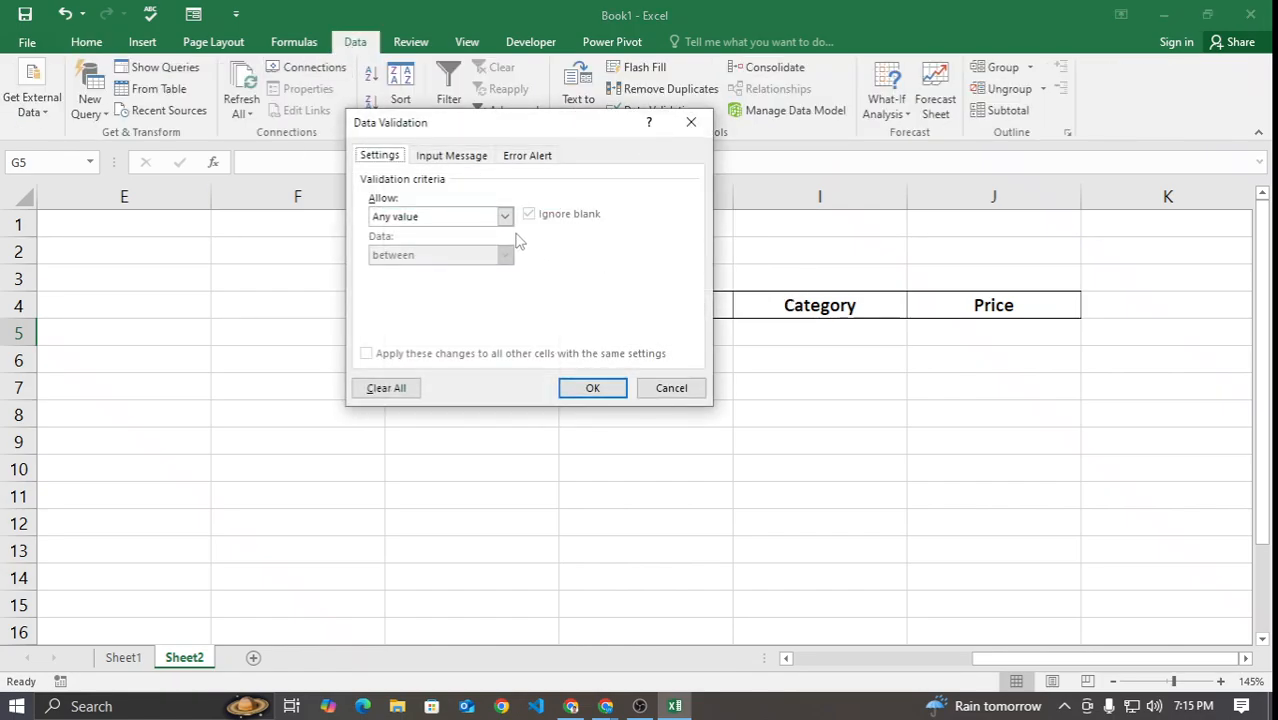
left_click(505, 216)
left_click(455, 270)
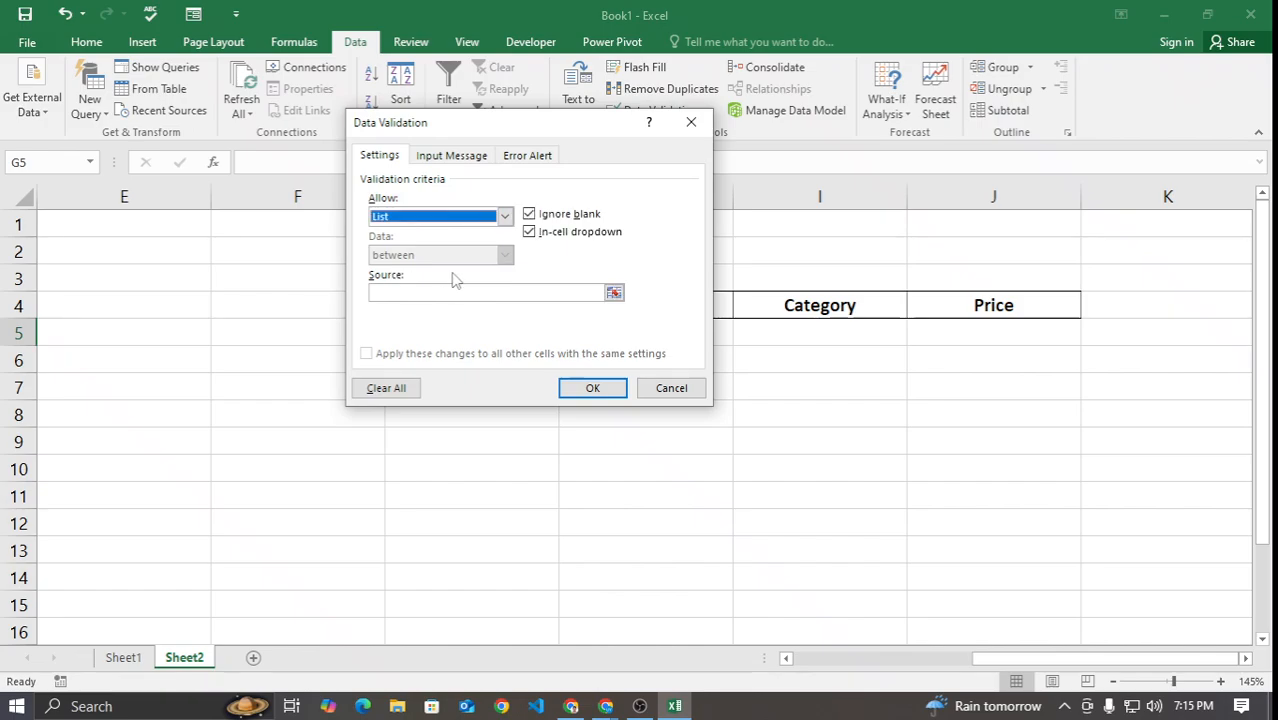
left_click(614, 292)
left_click_drag(995, 660, 818, 668)
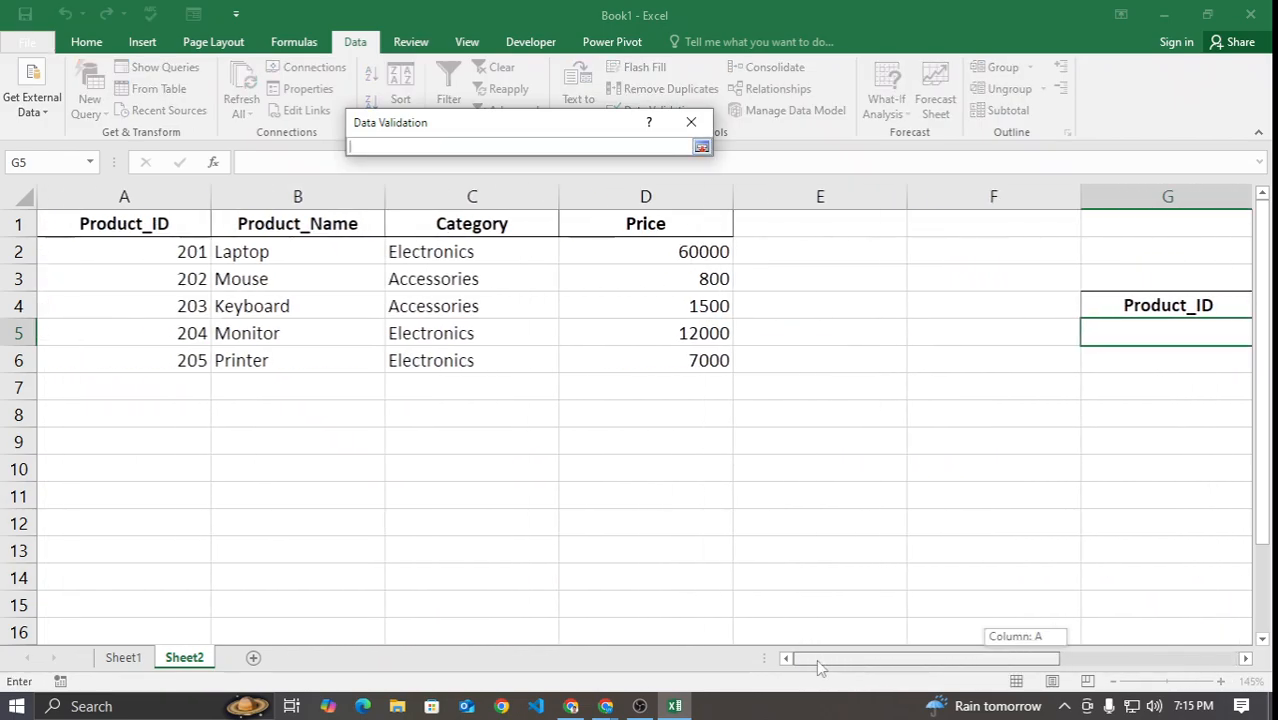
left_click_drag(143, 251, 137, 348)
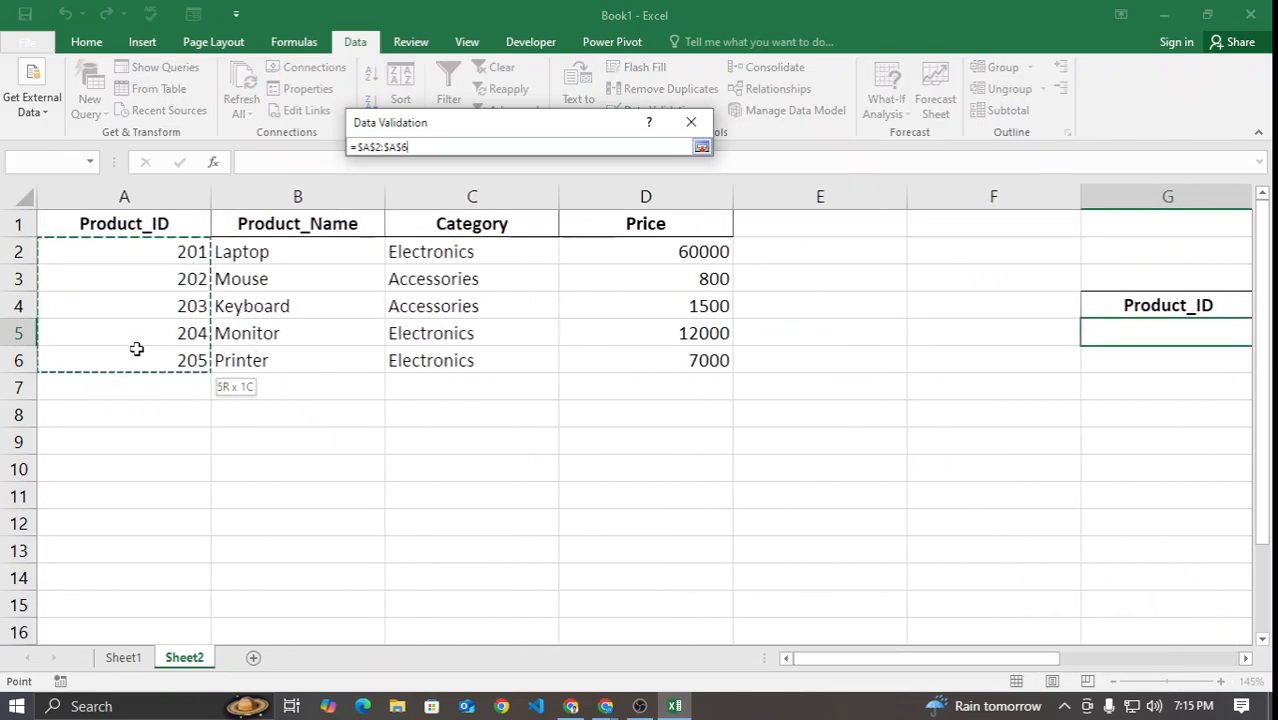
key("Return")
left_click(602, 386)
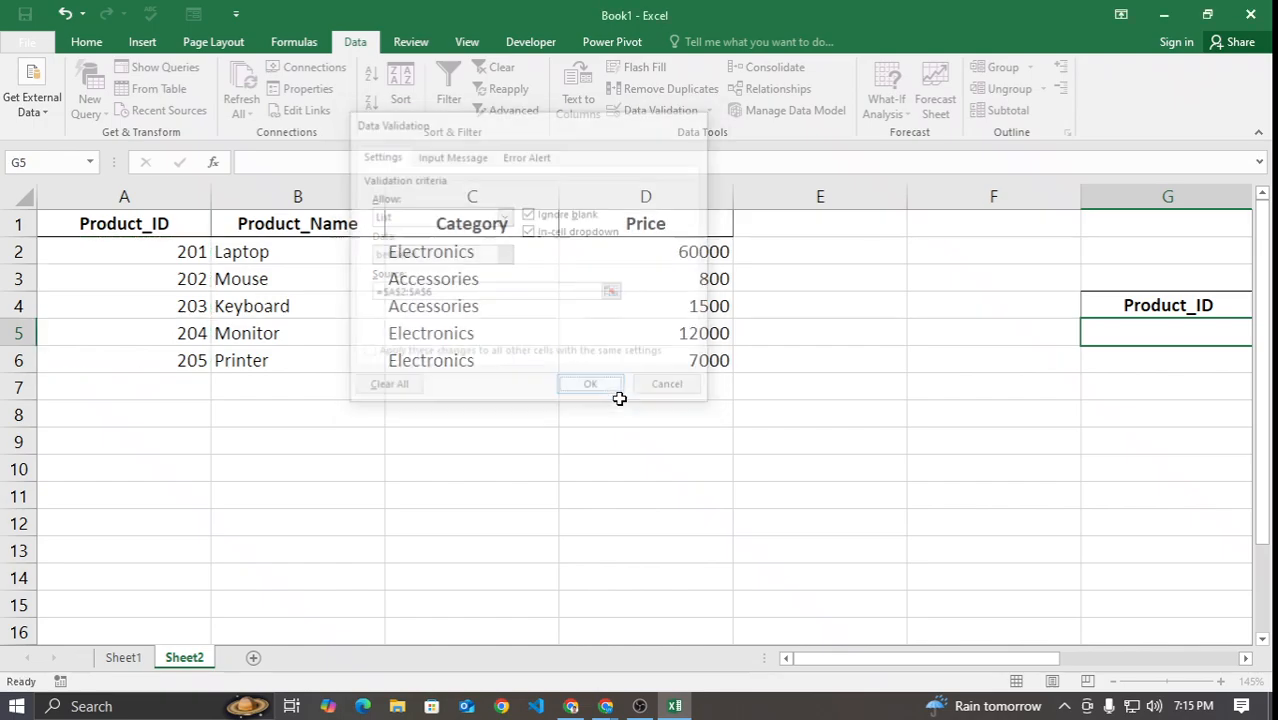
Step: Try the drop-down list in G5 by choosing product ID 203
left_click_drag(923, 667, 1098, 667)
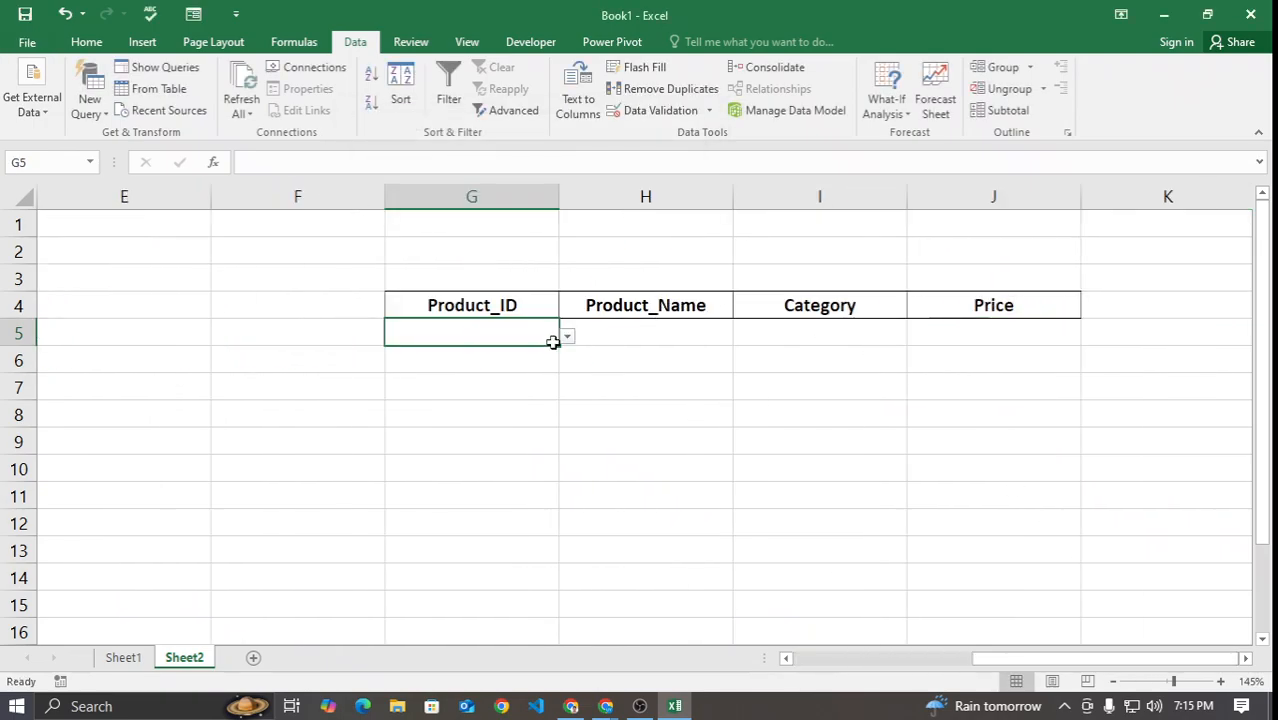
left_click(567, 337)
left_click(502, 388)
left_click(566, 337)
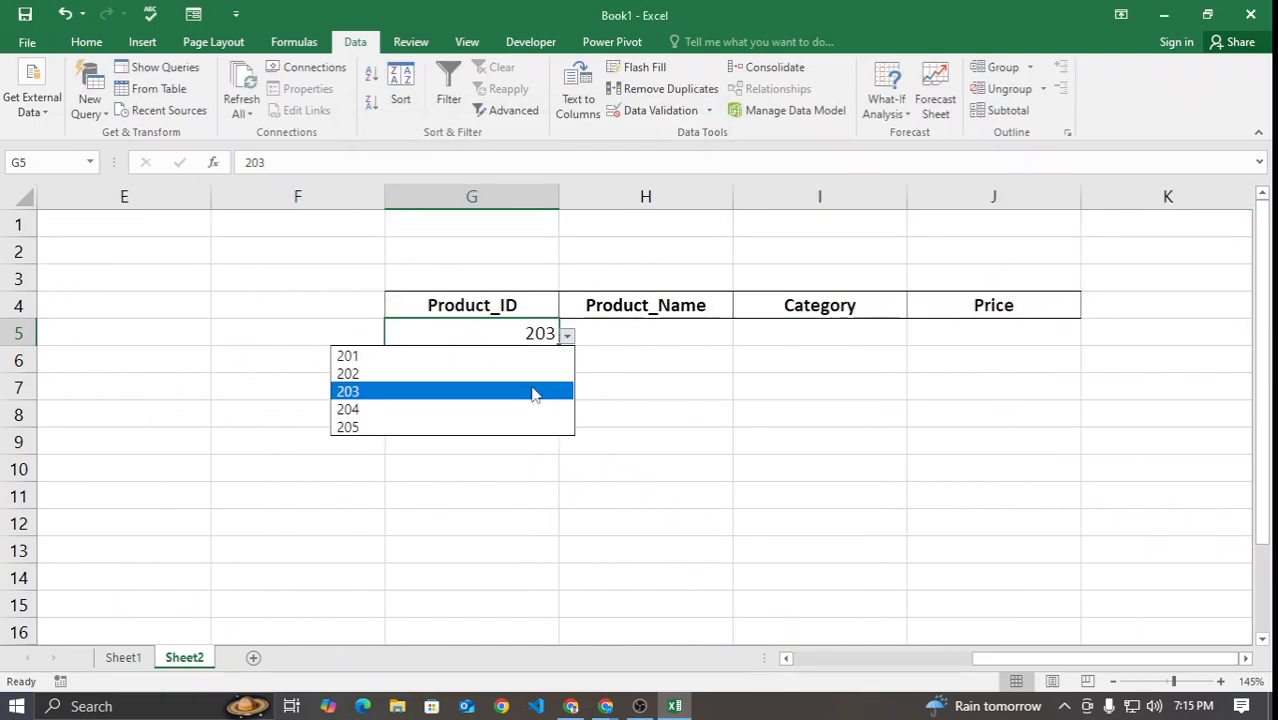
left_click(533, 393)
left_click(566, 337)
left_click(511, 406)
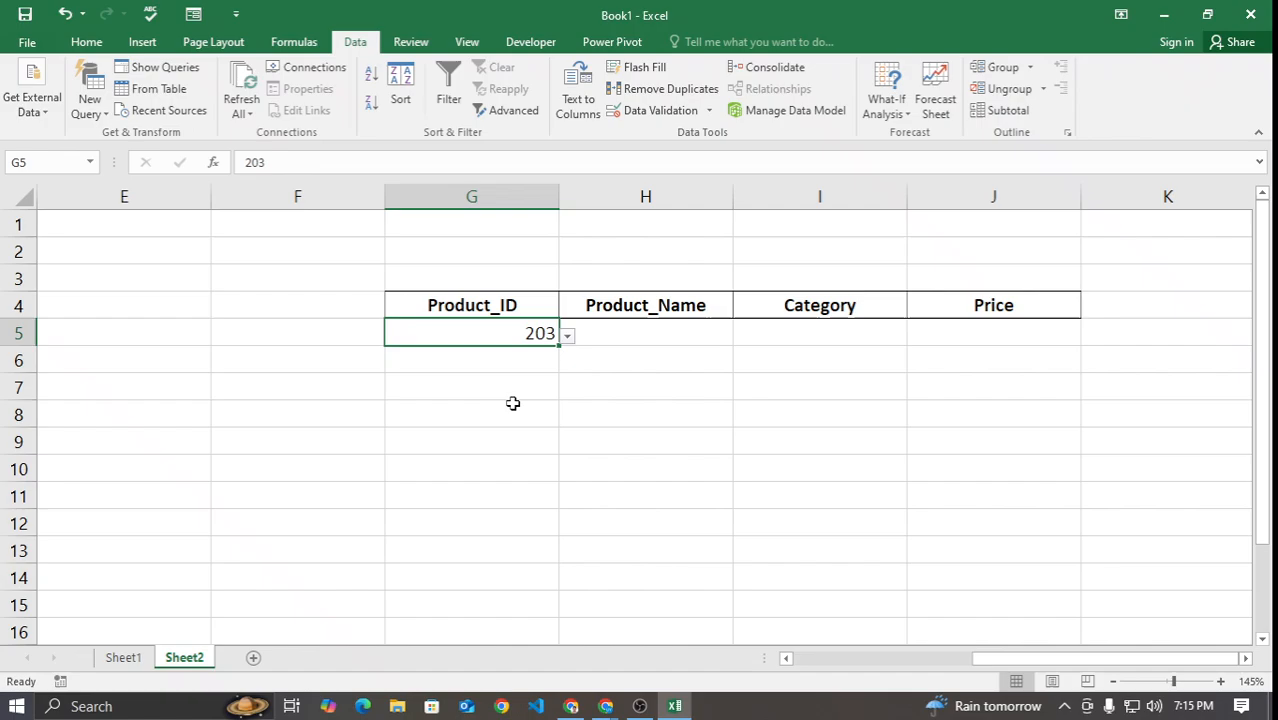
Step: Try product ID 201 in G5's drop-down list, ending with 205 as the chosen ID
left_click(567, 338)
left_click(499, 358)
left_click(563, 337)
left_click(556, 334)
left_click(566, 336)
left_click(519, 425)
left_click(604, 377)
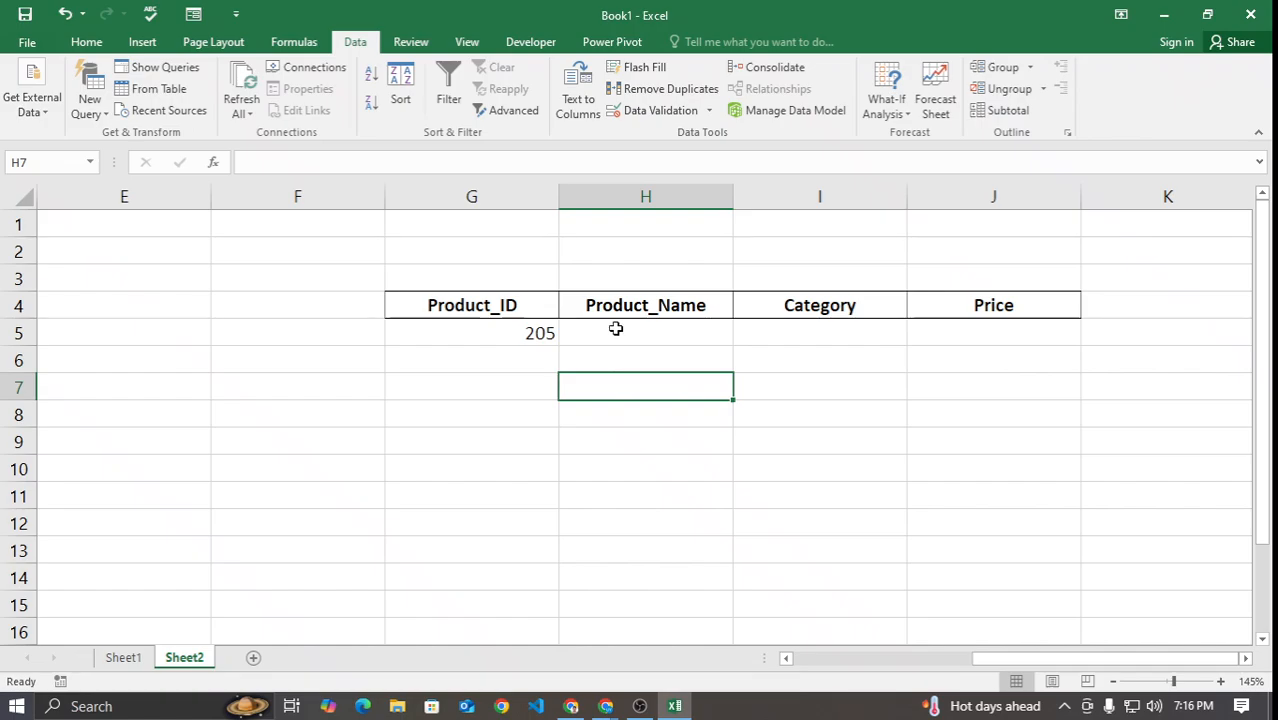
Step: Start a VLOOKUP formula in H5 under Product_Name, with G5 as the lookup value
left_click(616, 329)
type("=")
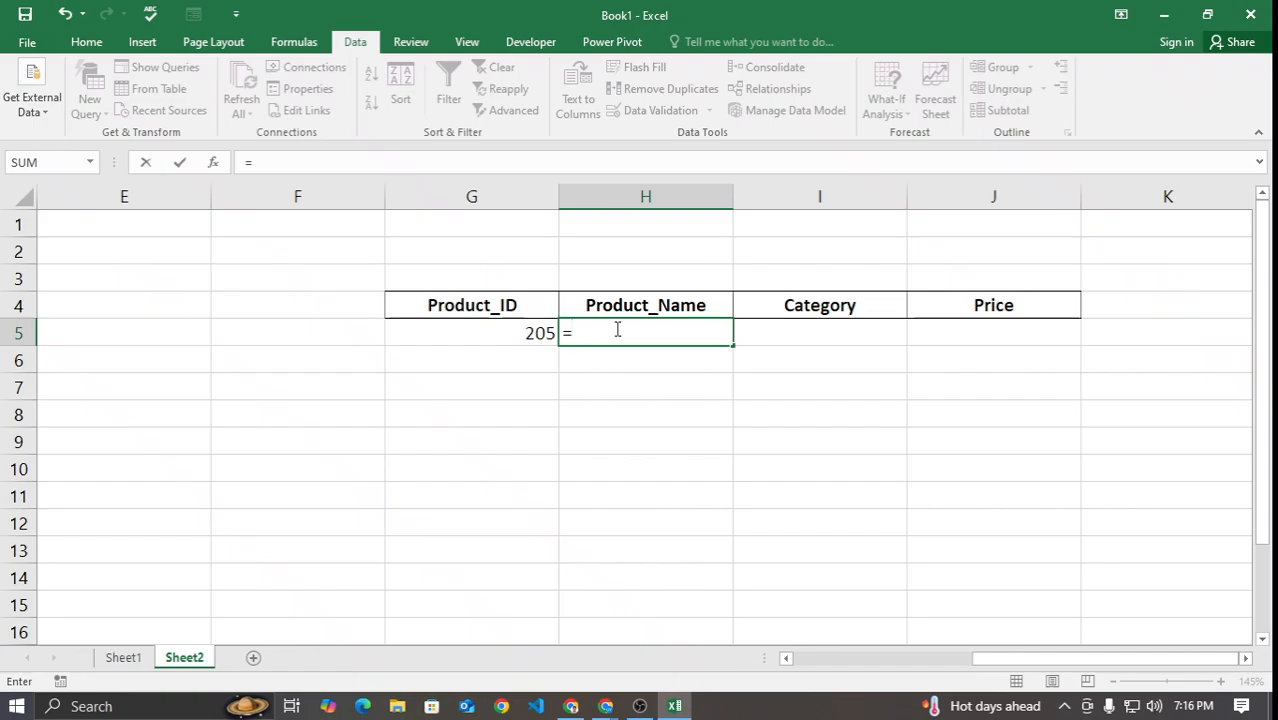
type("vlo")
key("Tab")
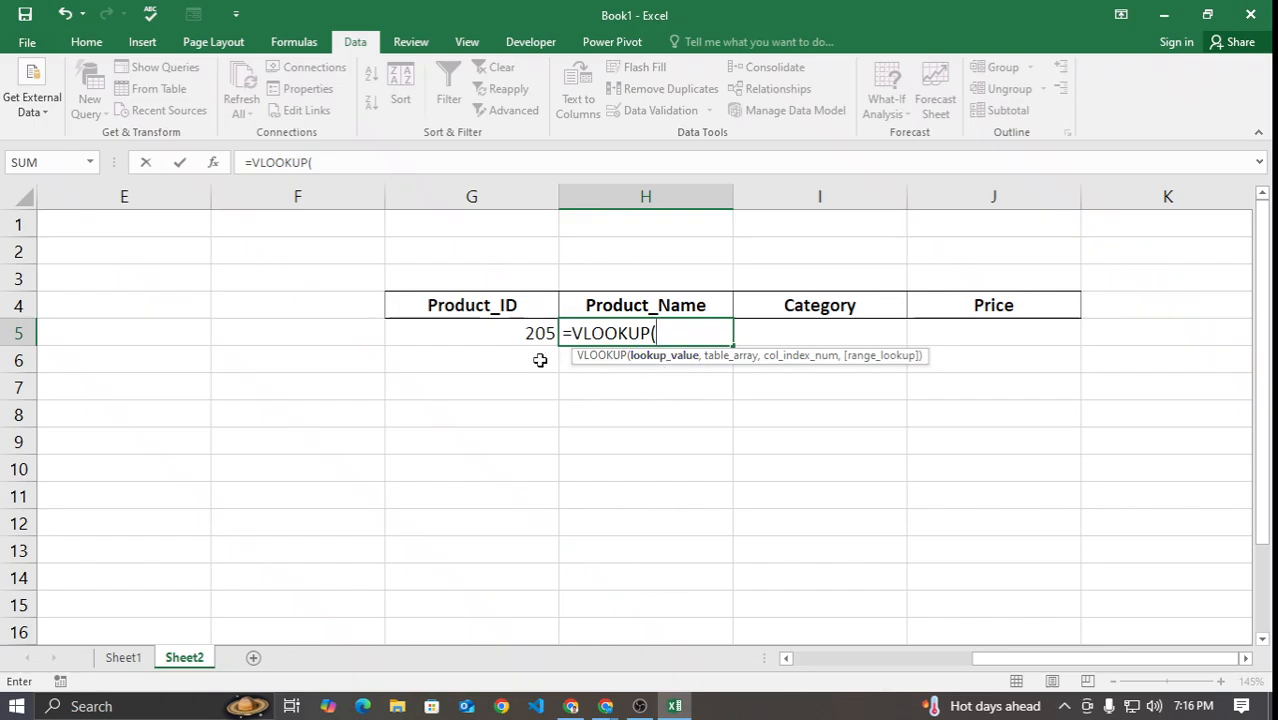
left_click(476, 336)
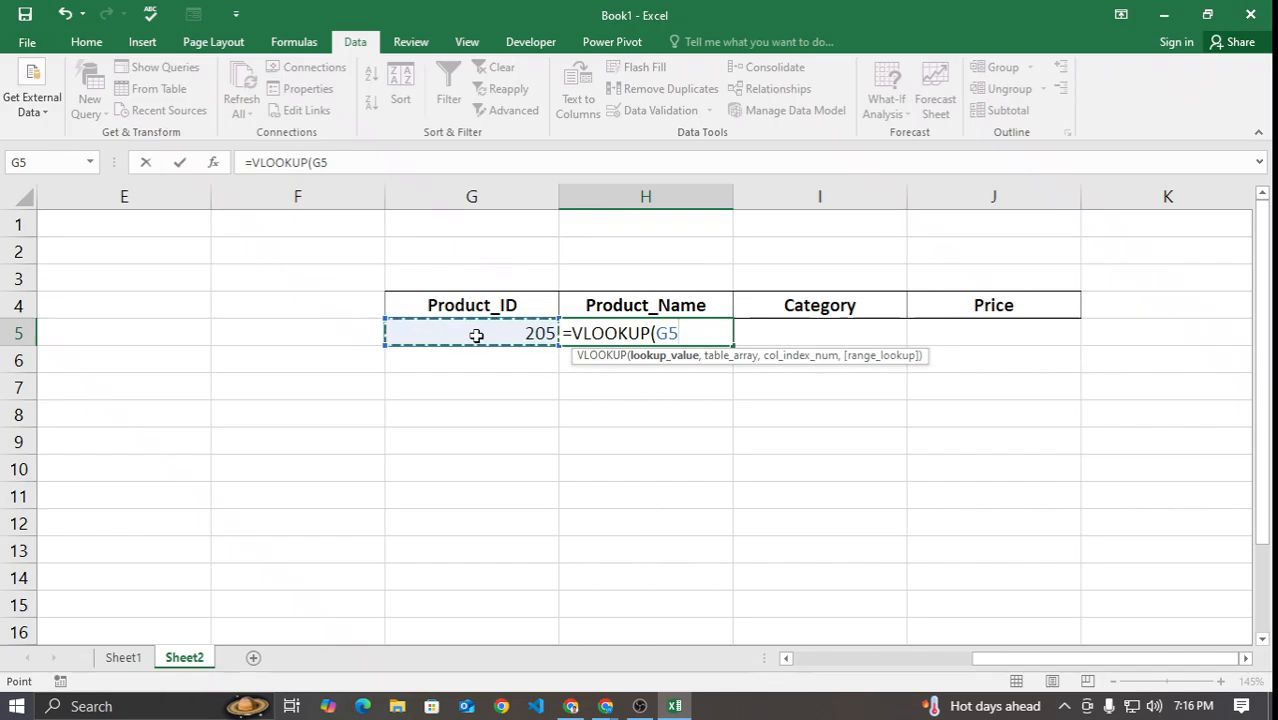
type(",")
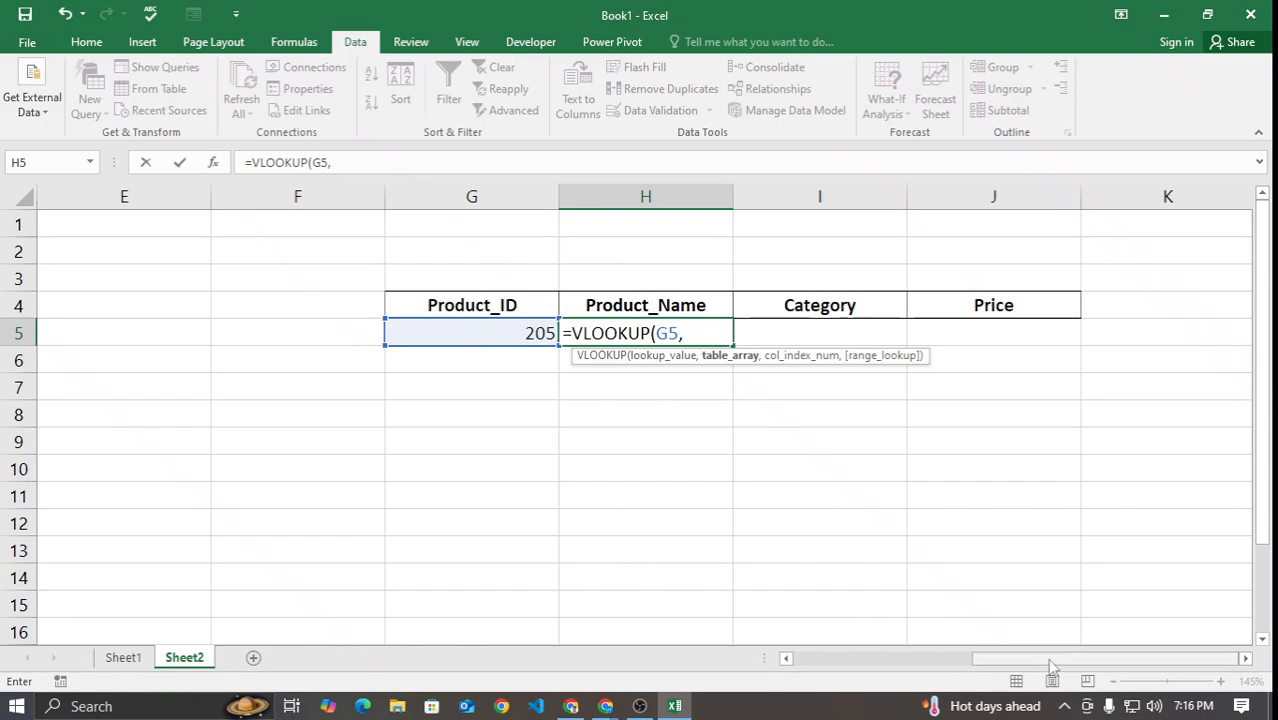
Step: Give the VLOOKUP formula the product records A2:D6, without the headings, as its table array
left_click_drag(1047, 658, 857, 674)
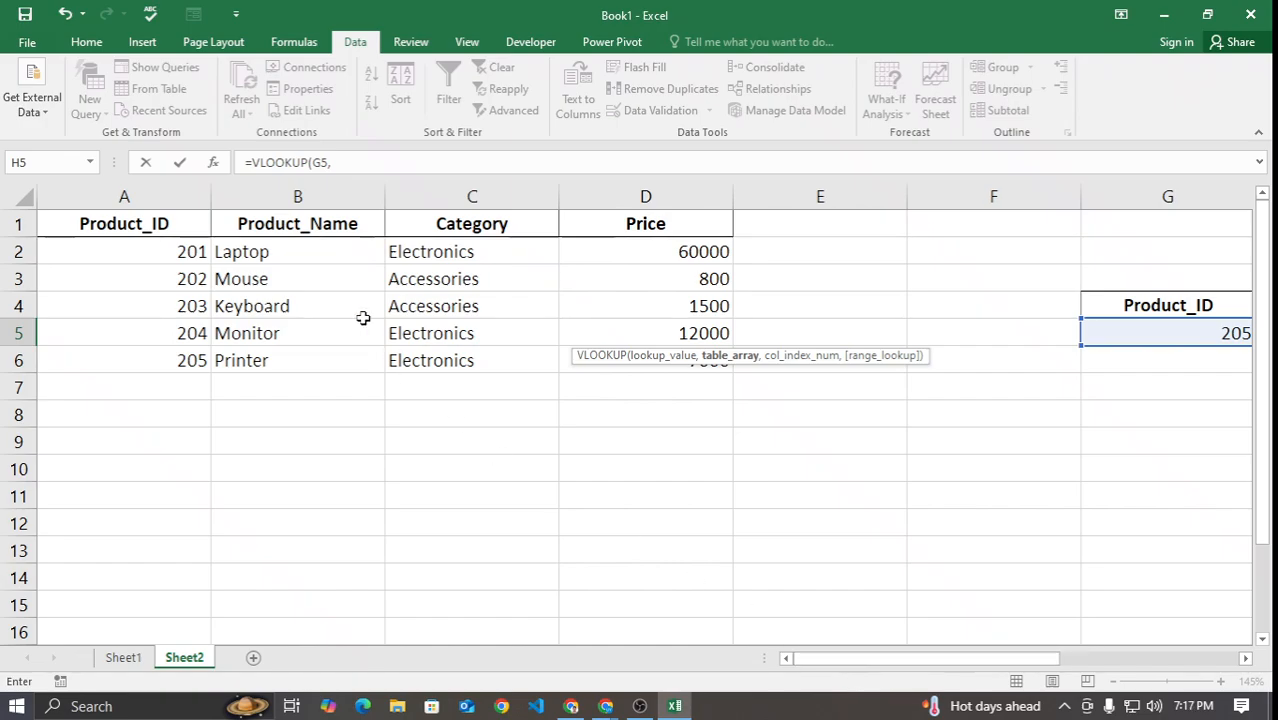
left_click(124, 226)
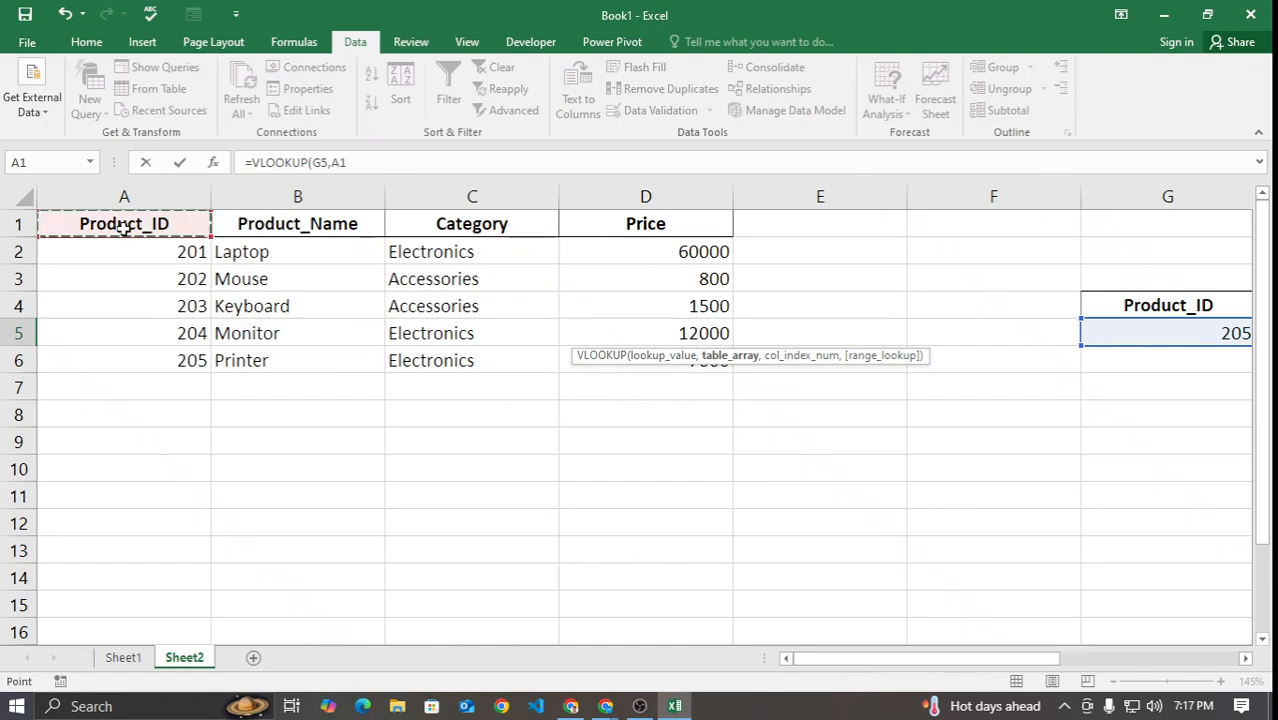
left_click_drag(124, 228, 640, 360)
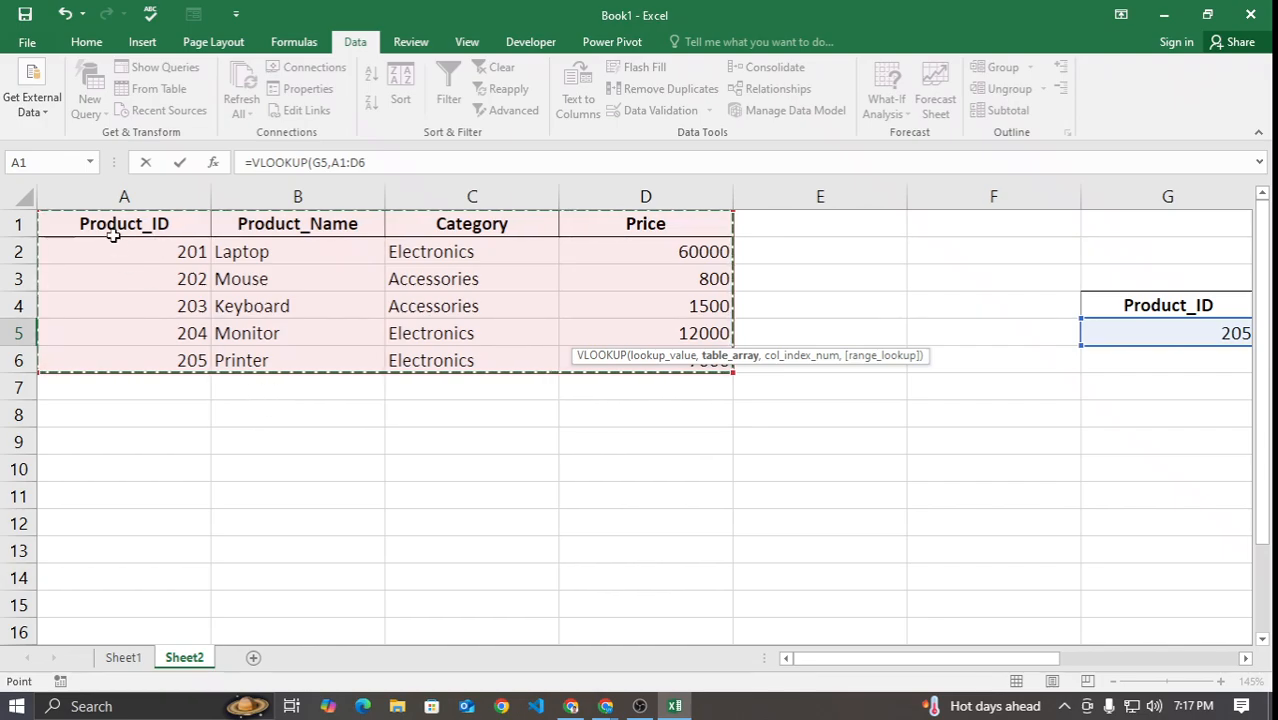
left_click_drag(527, 334, 695, 360)
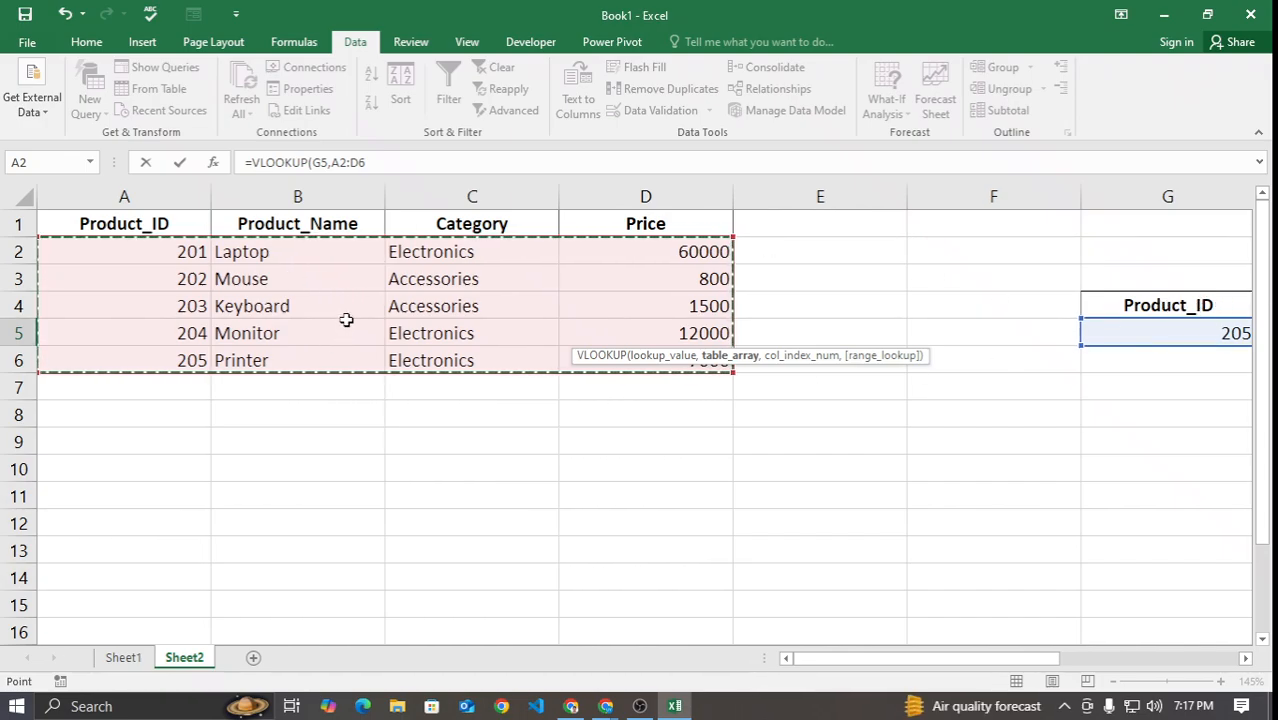
type(",")
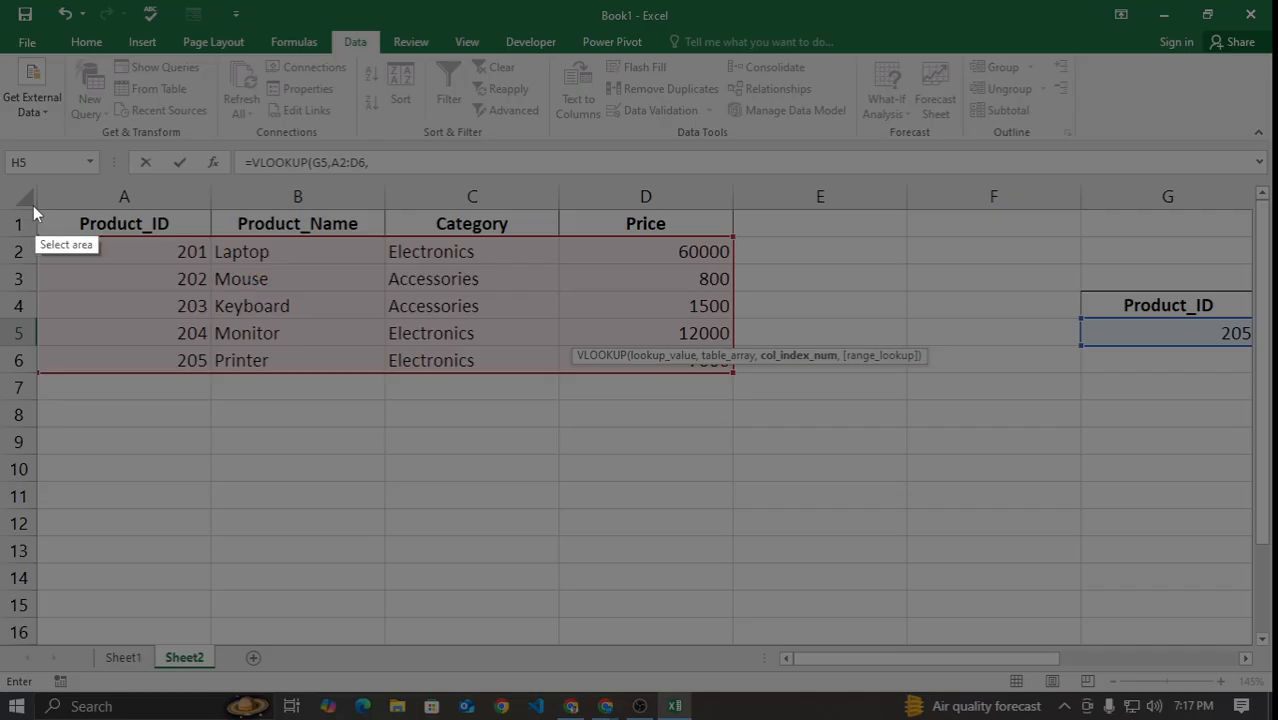
Step: Mark a screen capture area over the product records, hand-draw the numbers 1 to 4 on its columns in red, and discard the capture
mouse_move(27, 230)
left_mouse_down()
mouse_move(628, 391)
mouse_move(735, 380)
left_mouse_up()
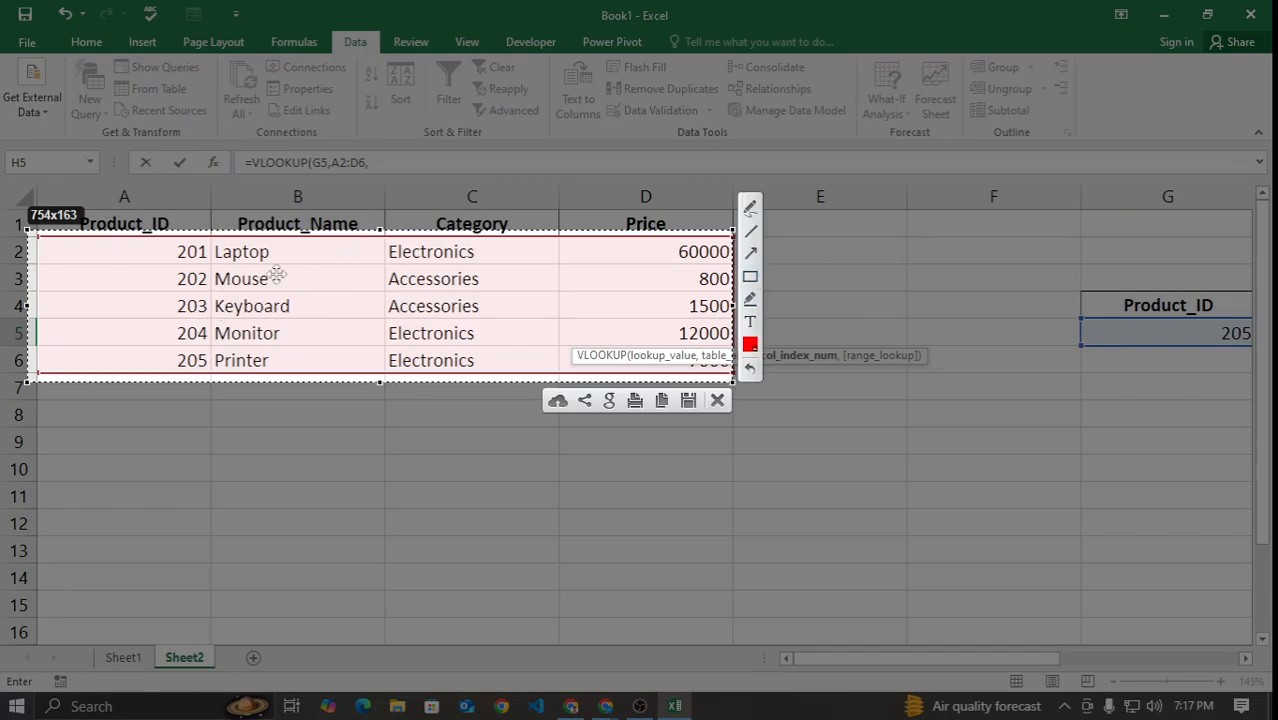
left_click(752, 210)
mouse_move(92, 272)
left_mouse_down()
mouse_move(108, 320)
mouse_move(88, 262)
left_mouse_up()
left_click_drag(92, 334, 122, 318)
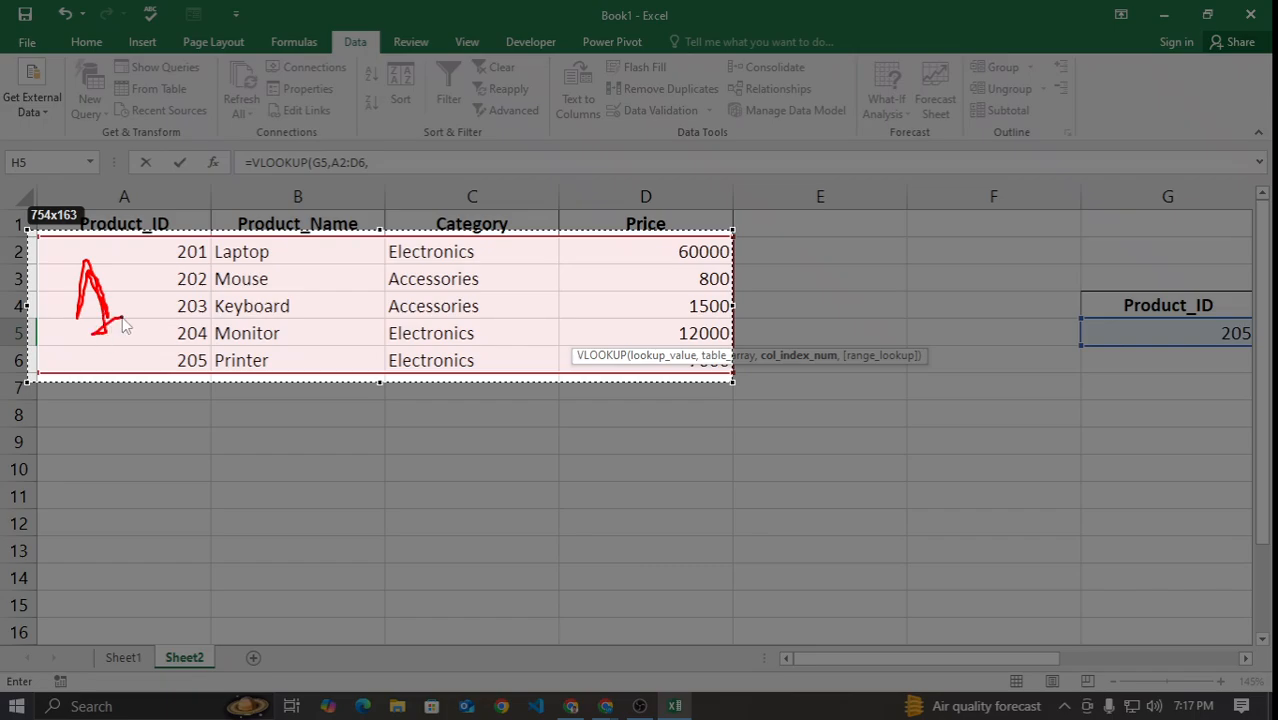
left_click_drag(270, 297, 330, 318)
mouse_move(440, 288)
left_mouse_down()
mouse_move(470, 281)
mouse_move(468, 326)
left_mouse_up()
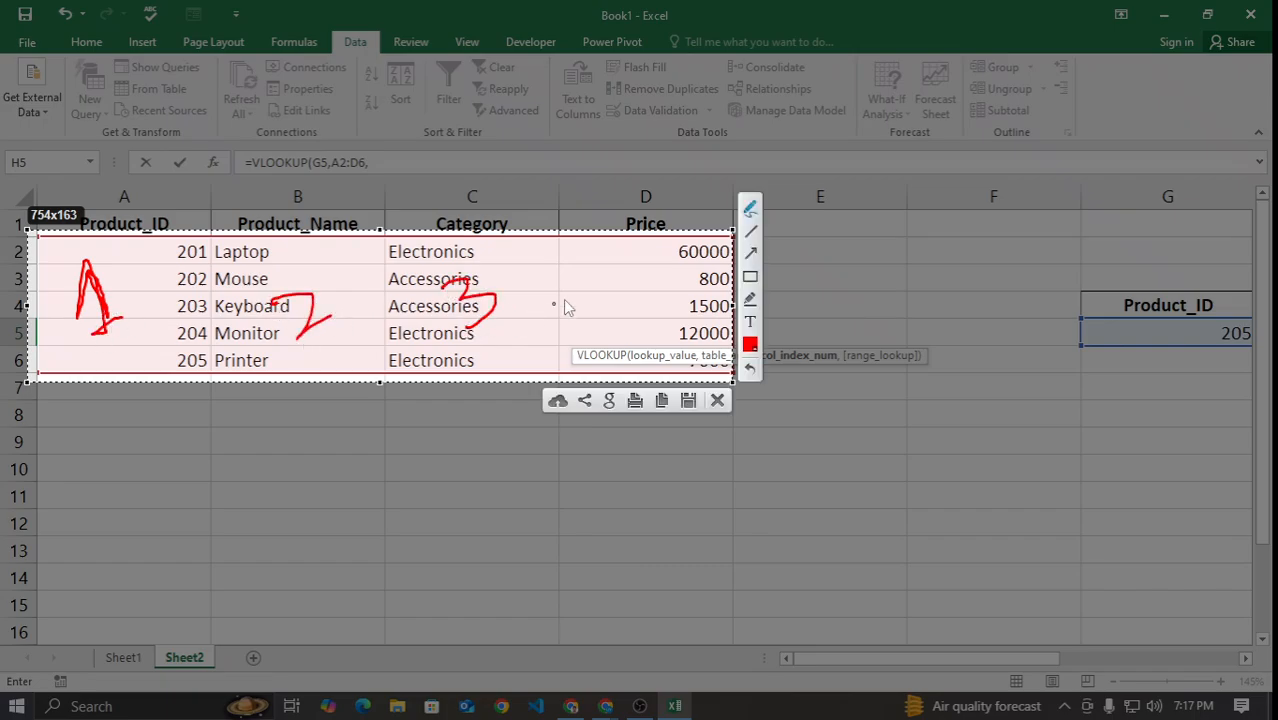
mouse_move(587, 272)
left_mouse_down()
mouse_move(589, 293)
mouse_move(646, 335)
left_mouse_up()
left_click_drag(283, 311, 281, 313)
left_click_drag(442, 298, 451, 294)
key("Escape")
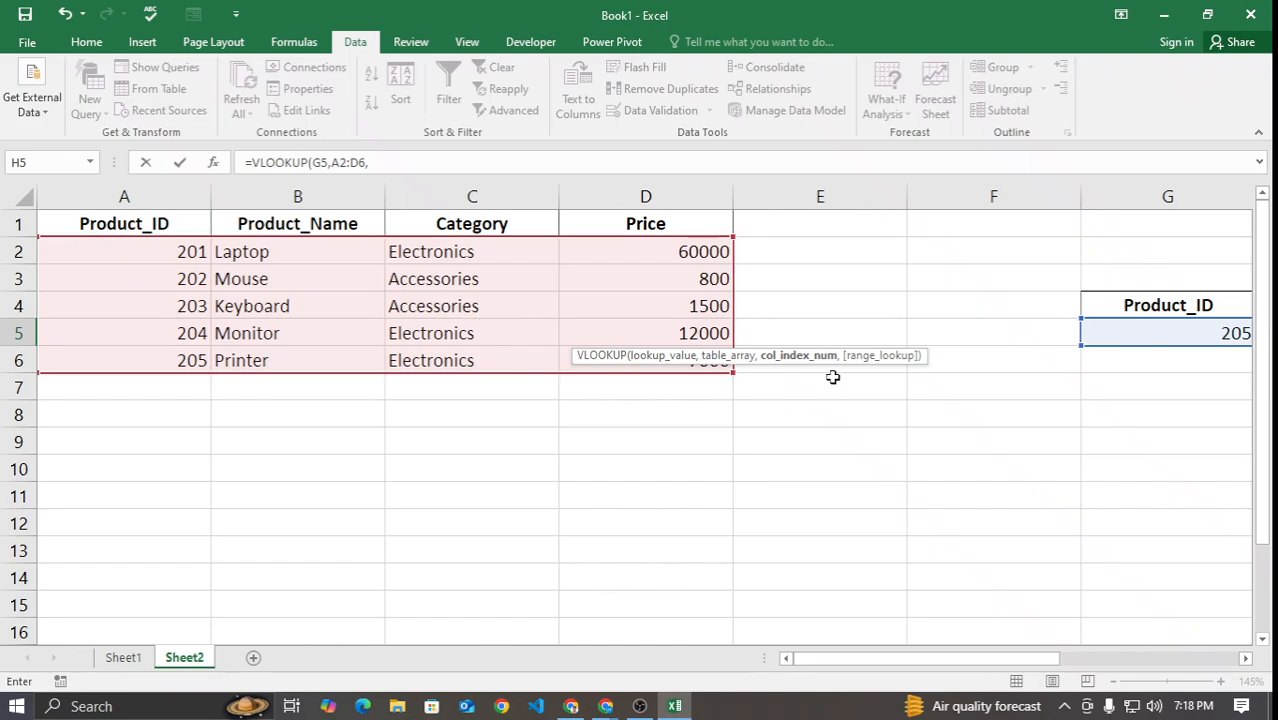
Step: Set the column index to 2 and enter the H5 formula with its range lookup argument left empty
left_click_drag(802, 660, 940, 660)
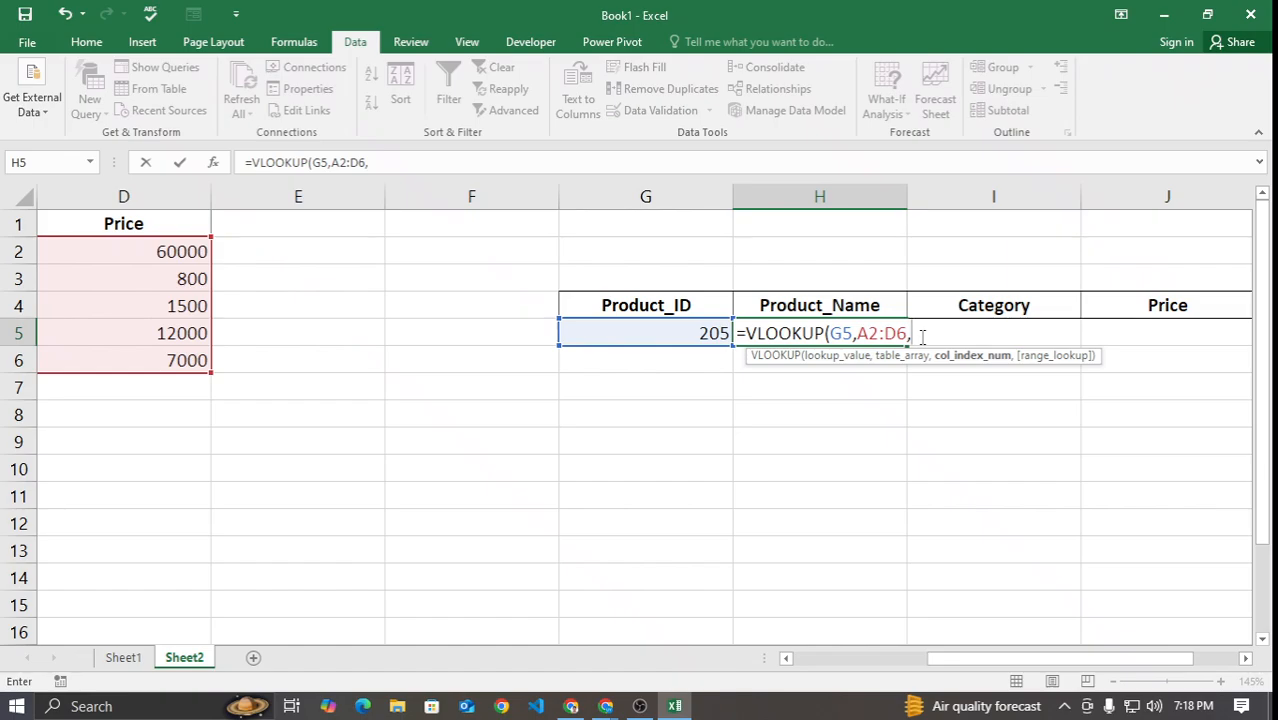
type("2,")
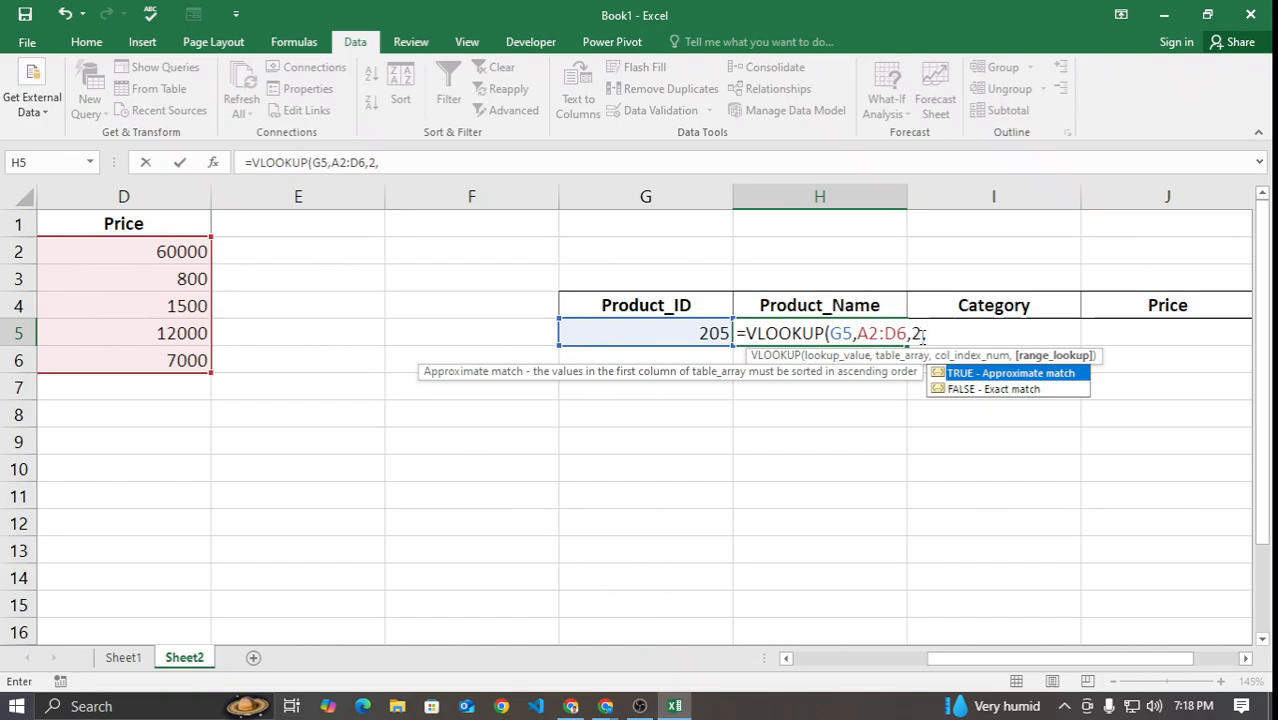
type("0")
key("Down")
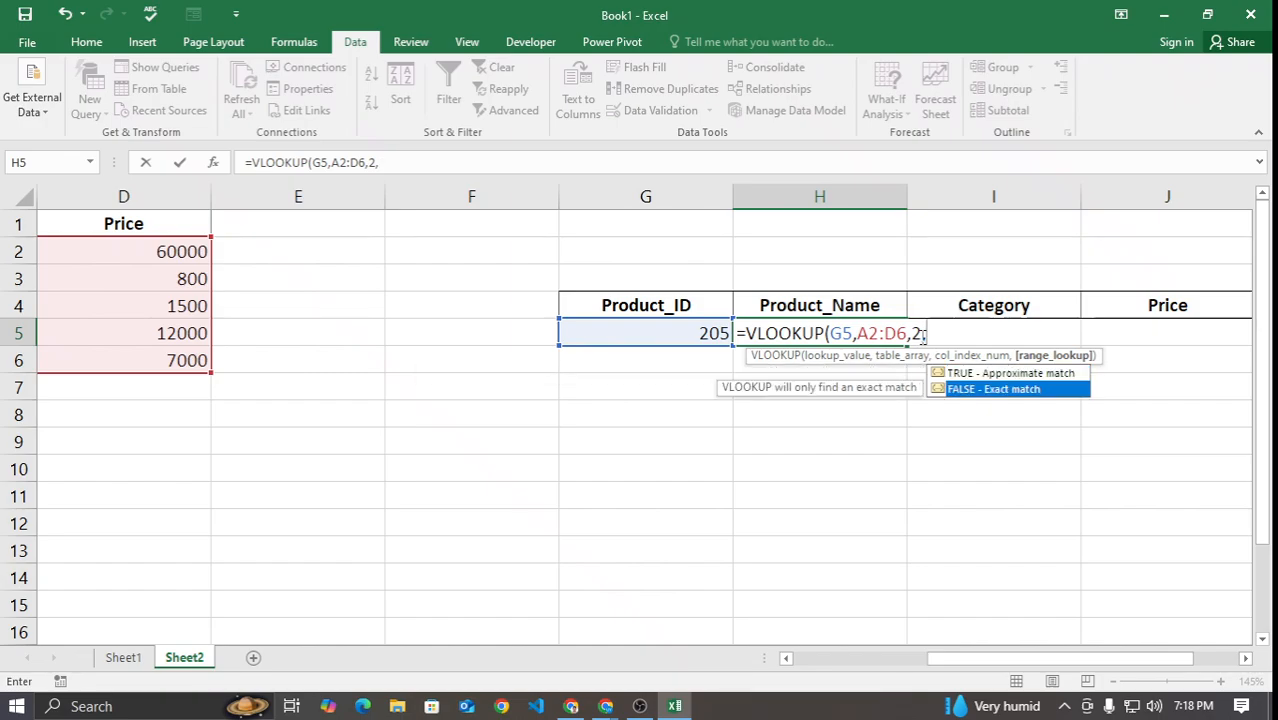
key("Return")
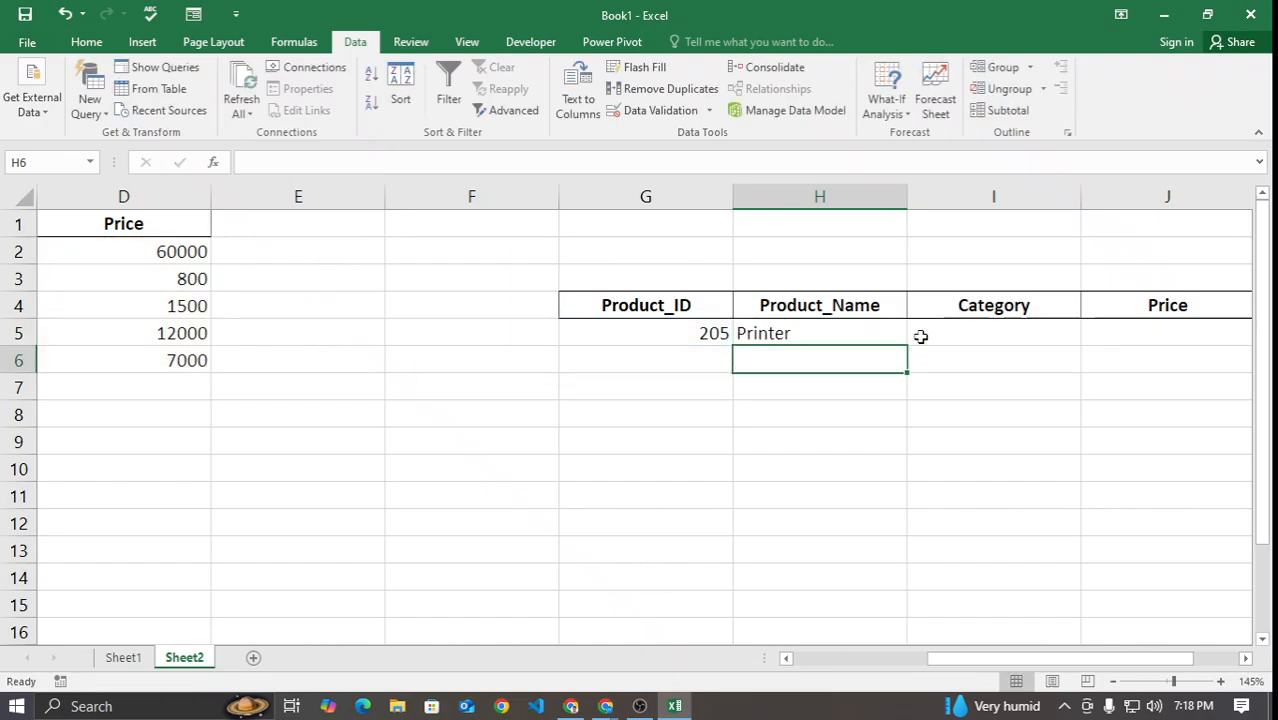
Step: Add FALSE as the range lookup argument so H5 reads =VLOOKUP(G5,A2:D6,2,FALSE), and reselect H5
double_click(833, 336)
left_click(927, 333)
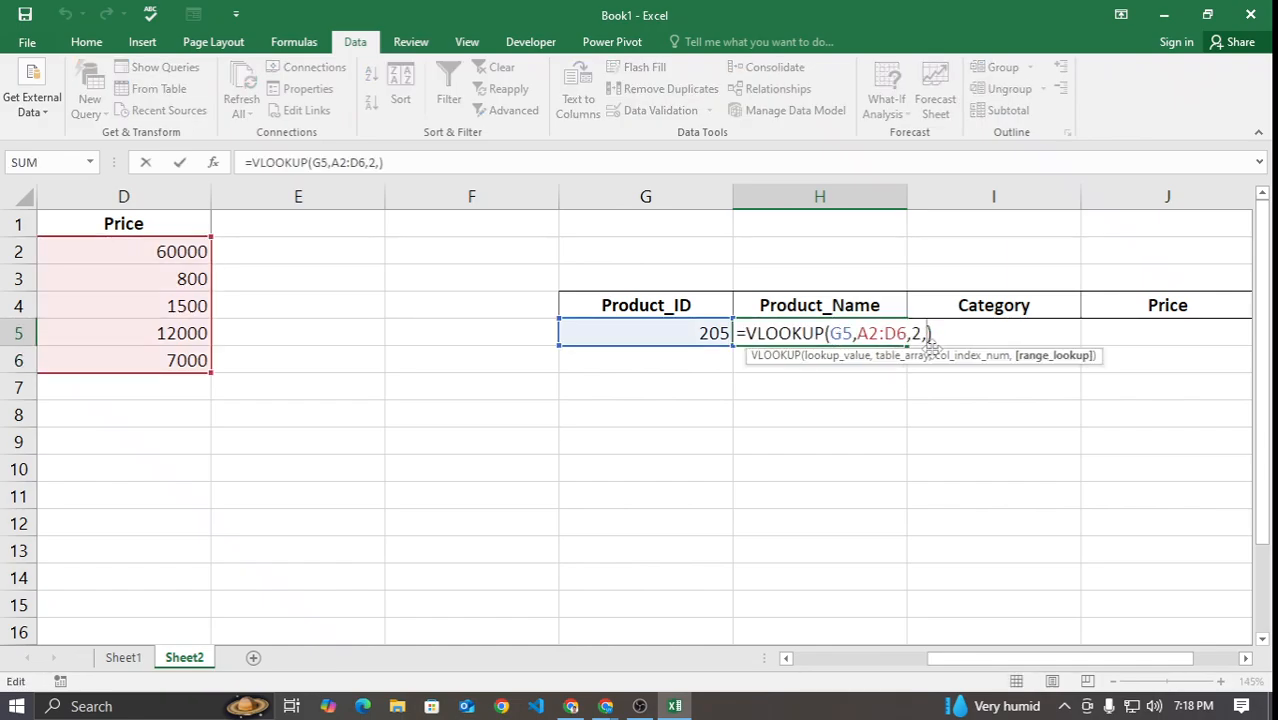
type("FALS")
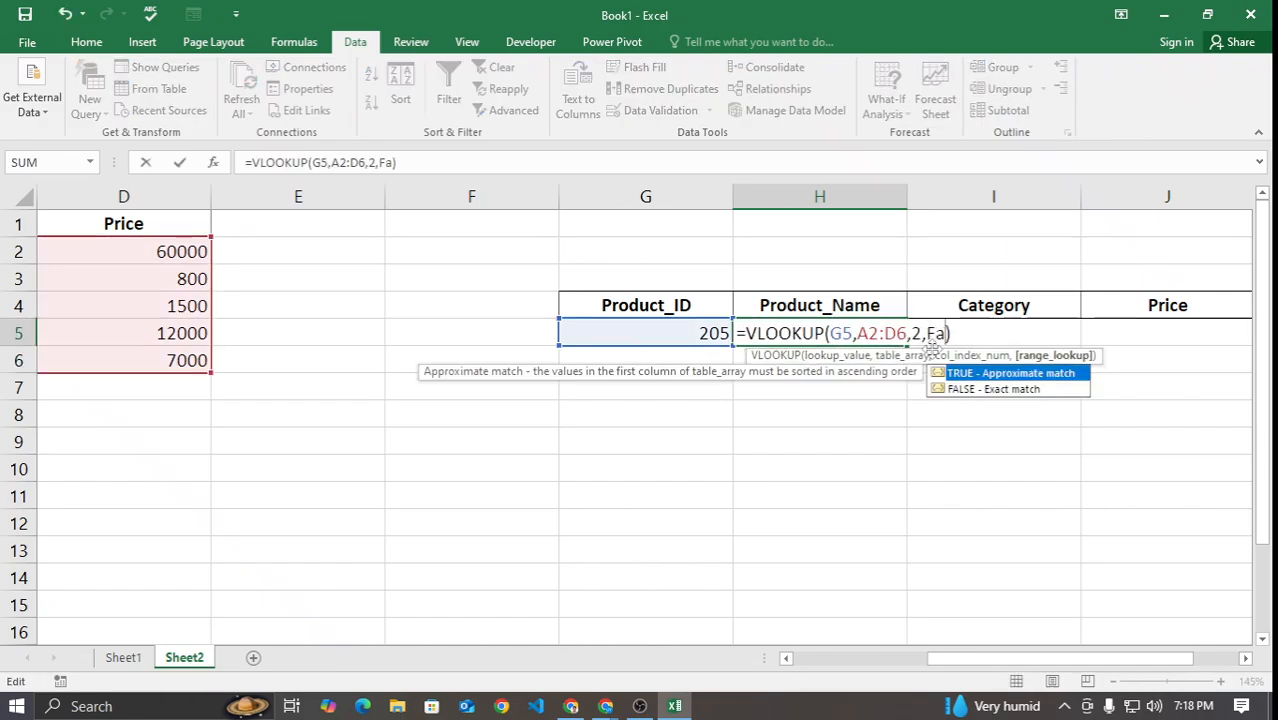
type("E")
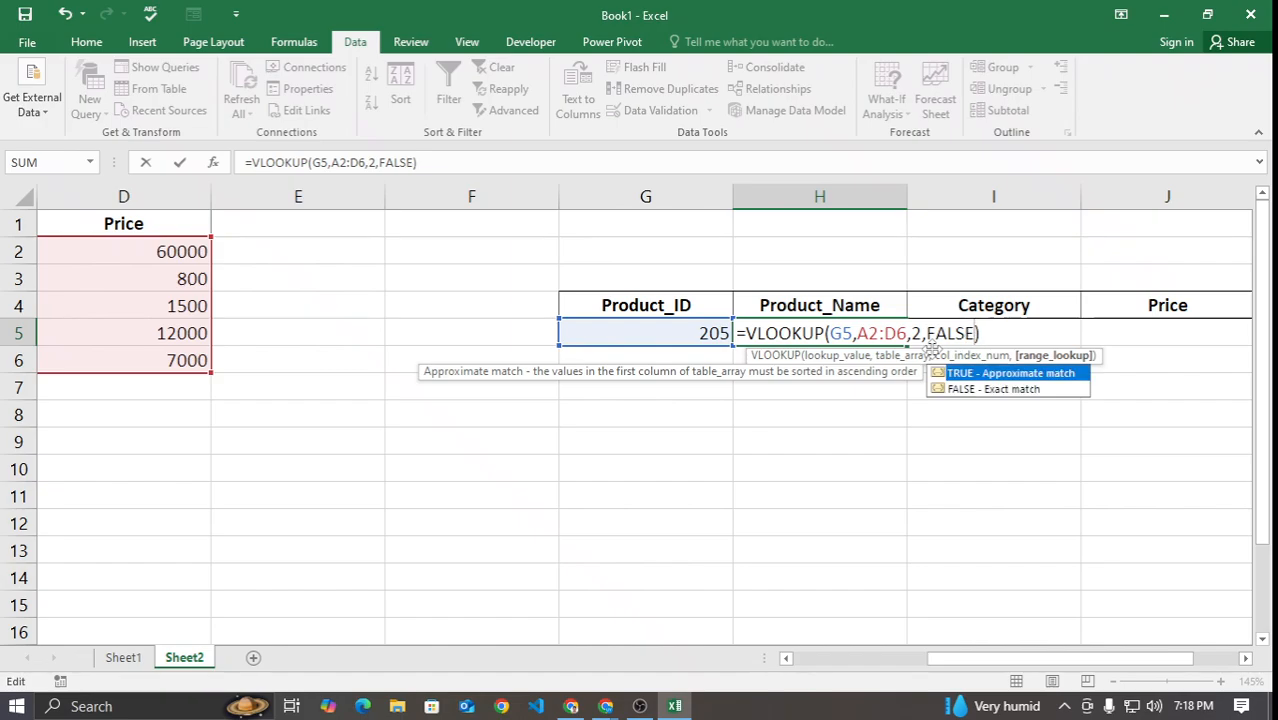
key("Return")
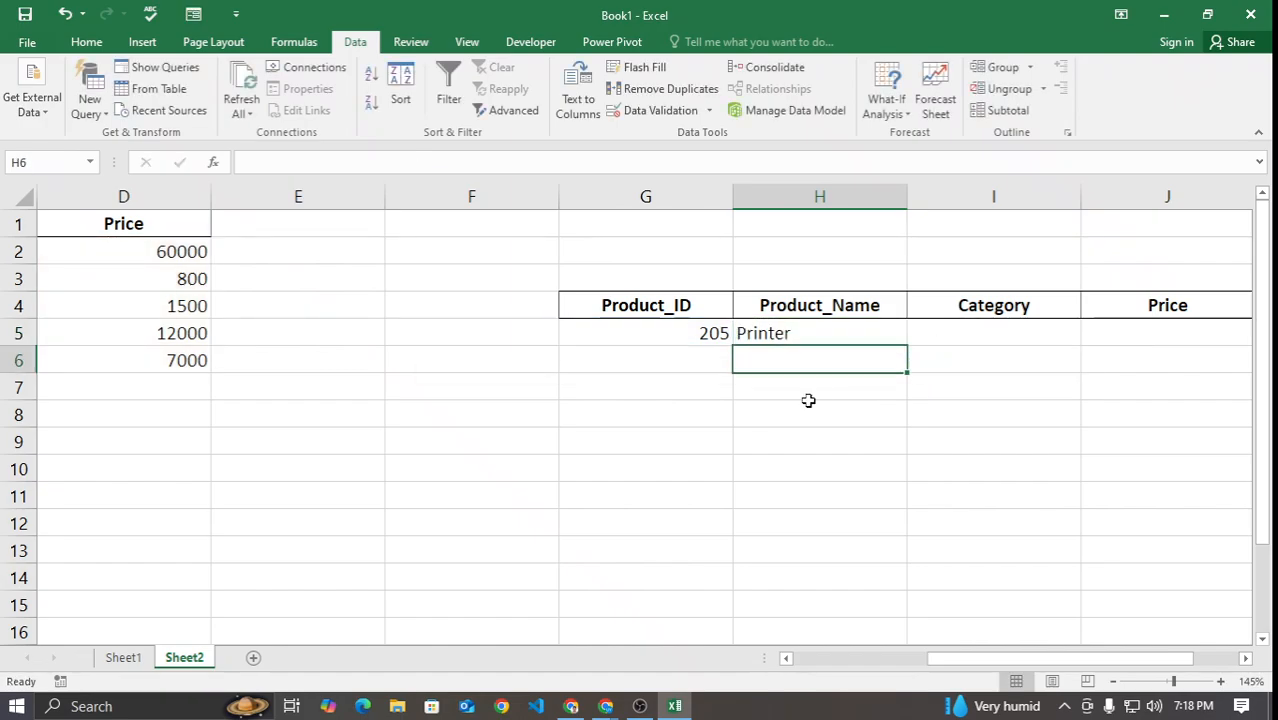
left_click(805, 334)
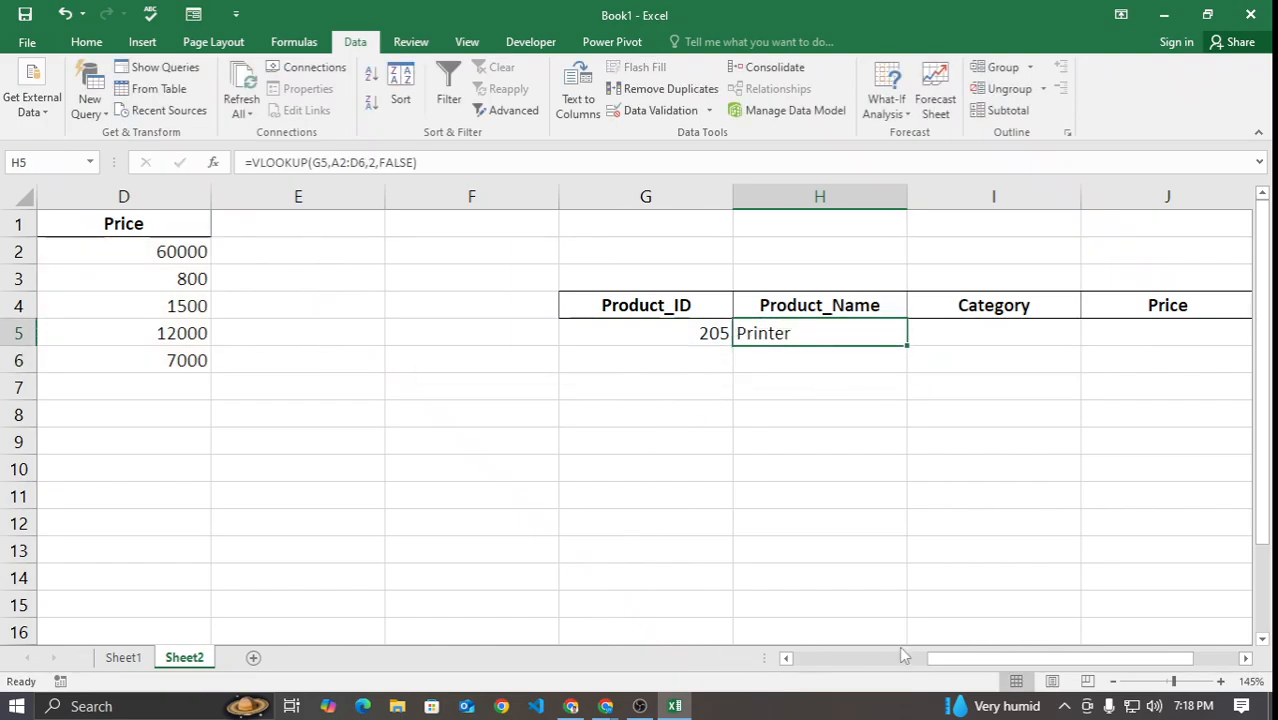
Step: Check product 205's name in the source table, and choose Product_ID 203 from the drop-down list in G5
left_click_drag(951, 658, 818, 679)
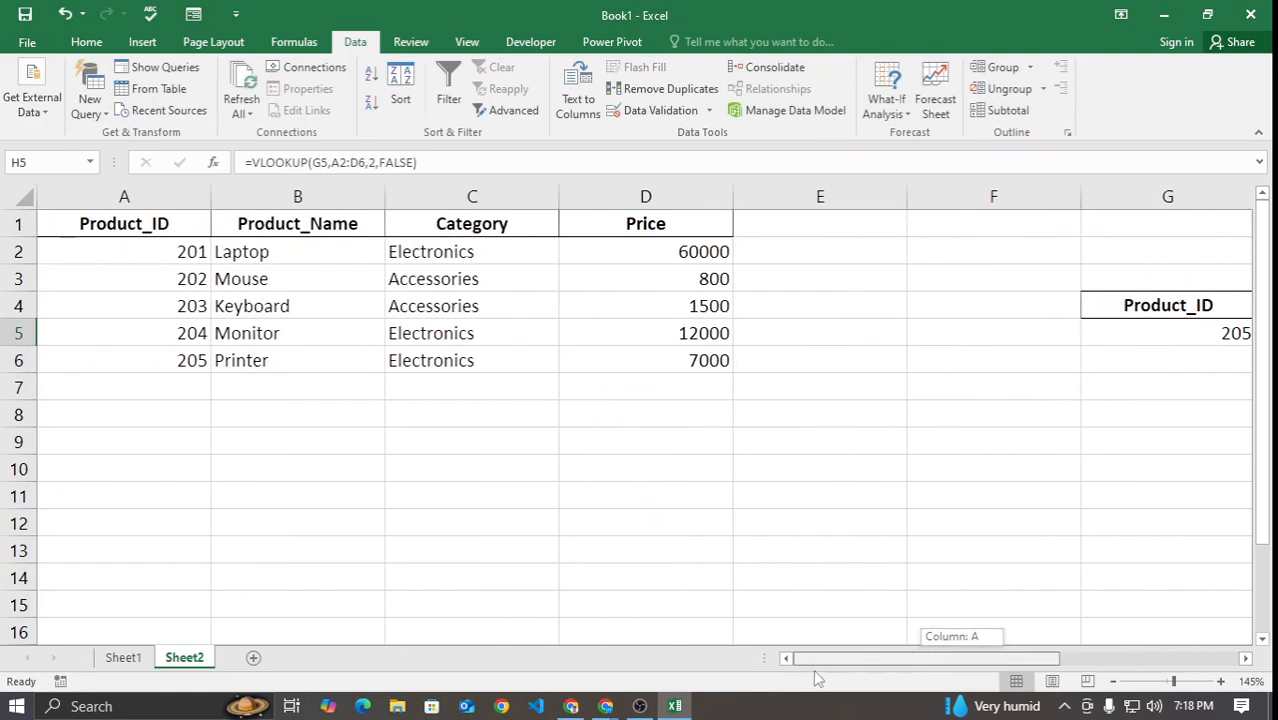
left_click(191, 360)
left_click(285, 360)
left_click_drag(1008, 662, 1097, 662)
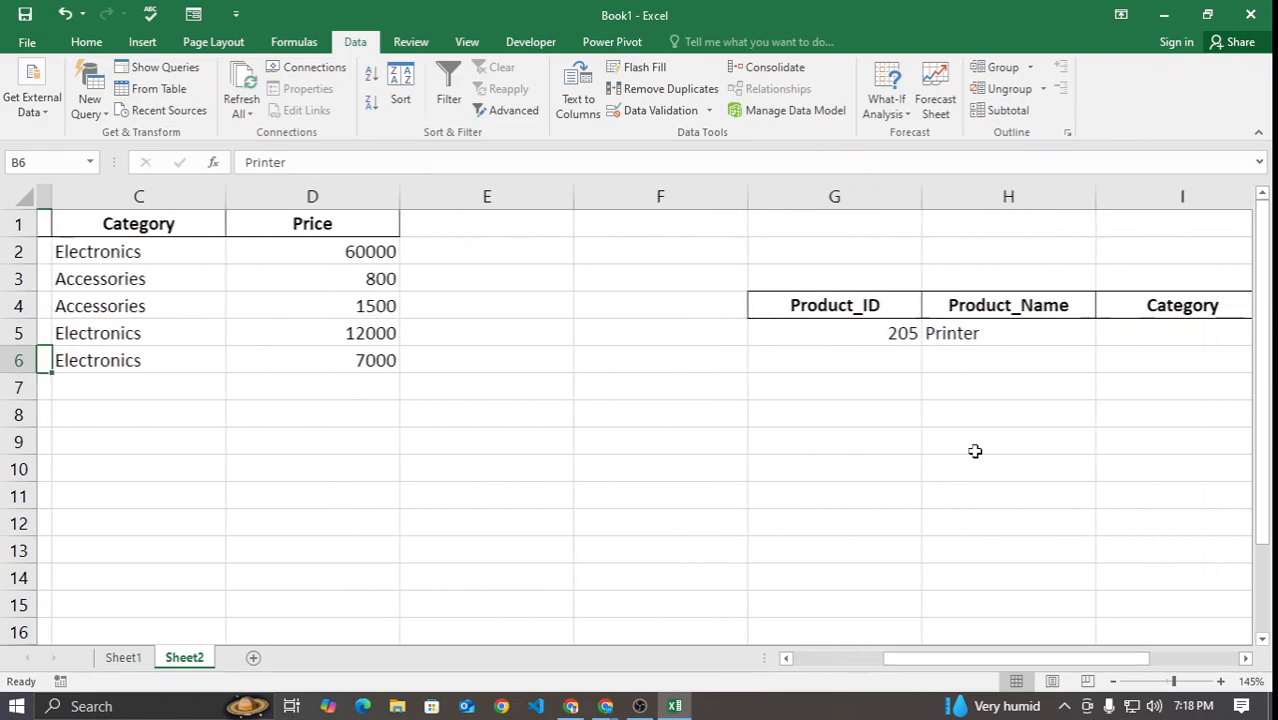
left_click(870, 335)
left_click(915, 334)
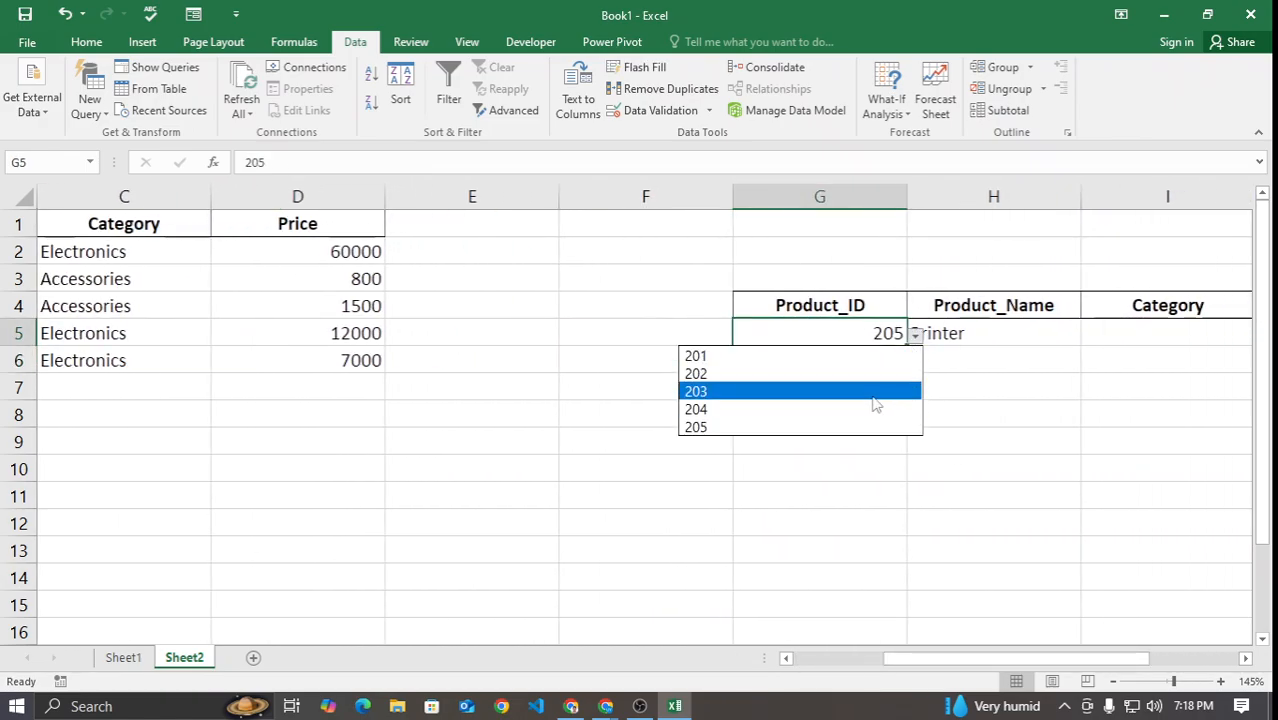
left_click(868, 391)
left_click(858, 455)
left_click(888, 333)
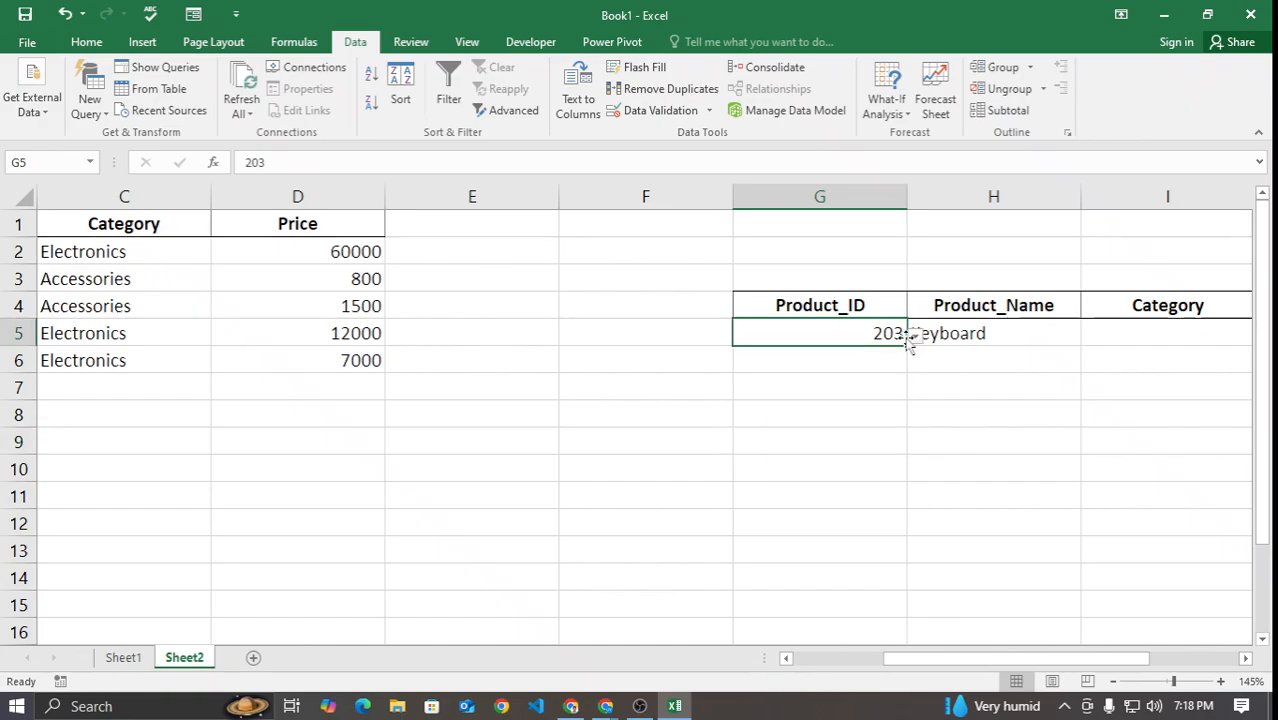
Step: Widen column G slightly and center the Product_Name result in H5 horizontally
left_click_drag(909, 199, 918, 199)
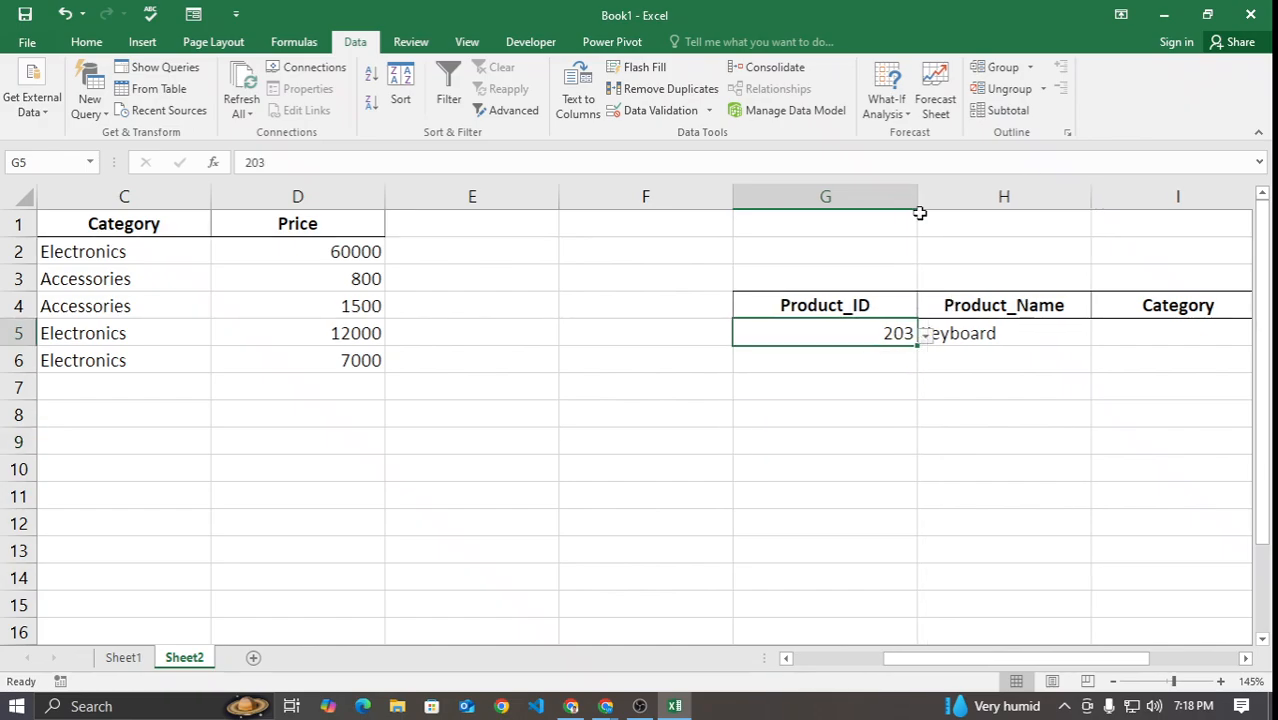
left_click(975, 331)
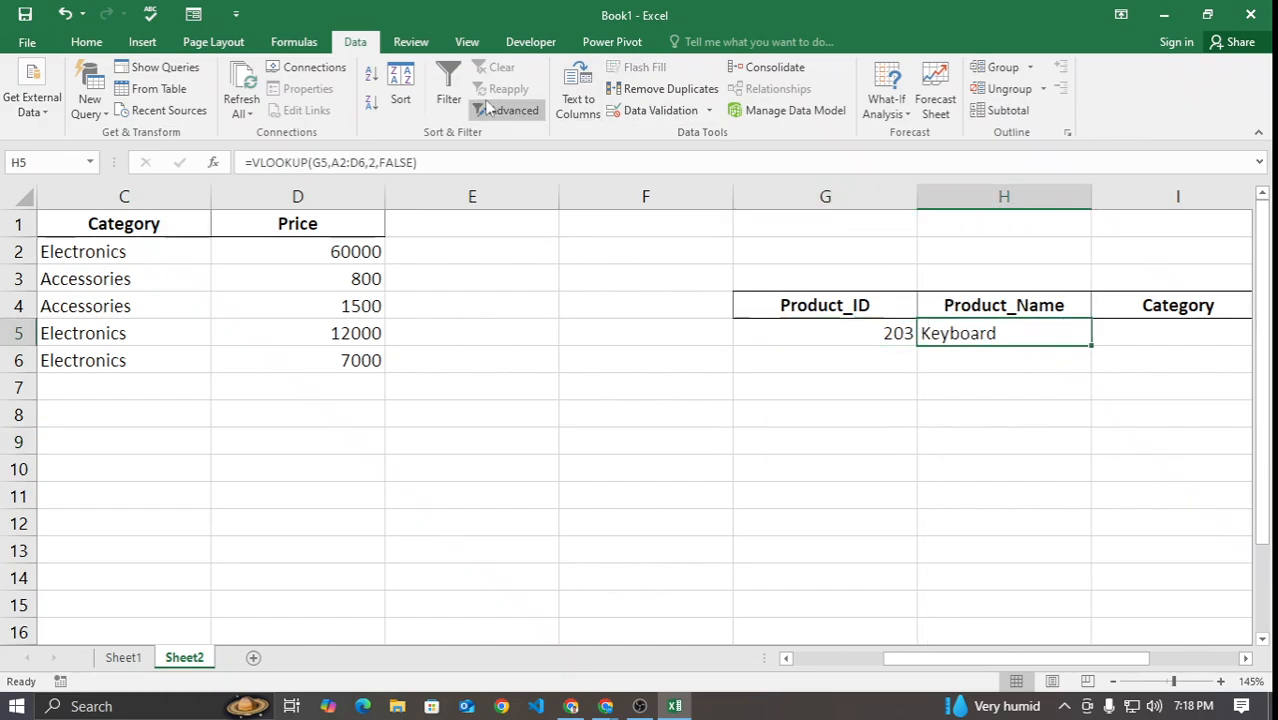
left_click(86, 41)
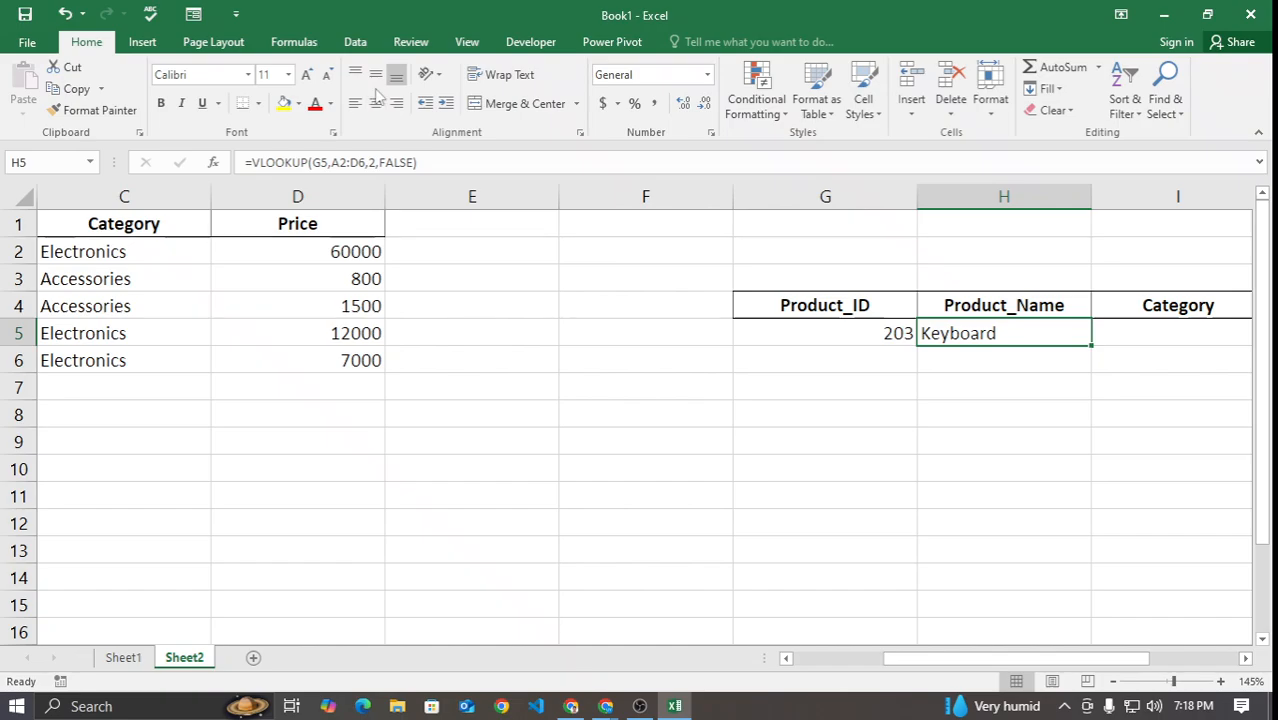
left_click(375, 103)
left_click(867, 426)
Step: Choose Product_ID 204 from the G5 drop-down list and narrow column G to just fit its heading
left_click(885, 335)
left_click(925, 337)
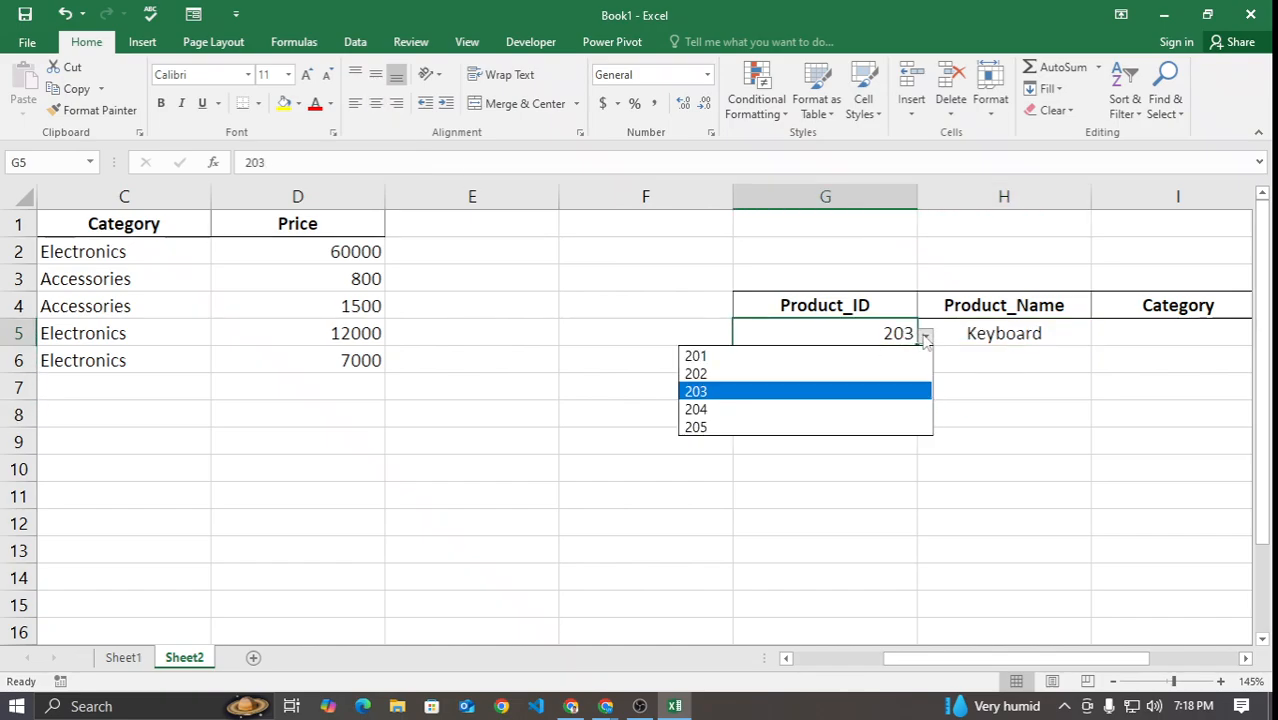
left_click(888, 412)
left_click_drag(916, 203, 838, 212)
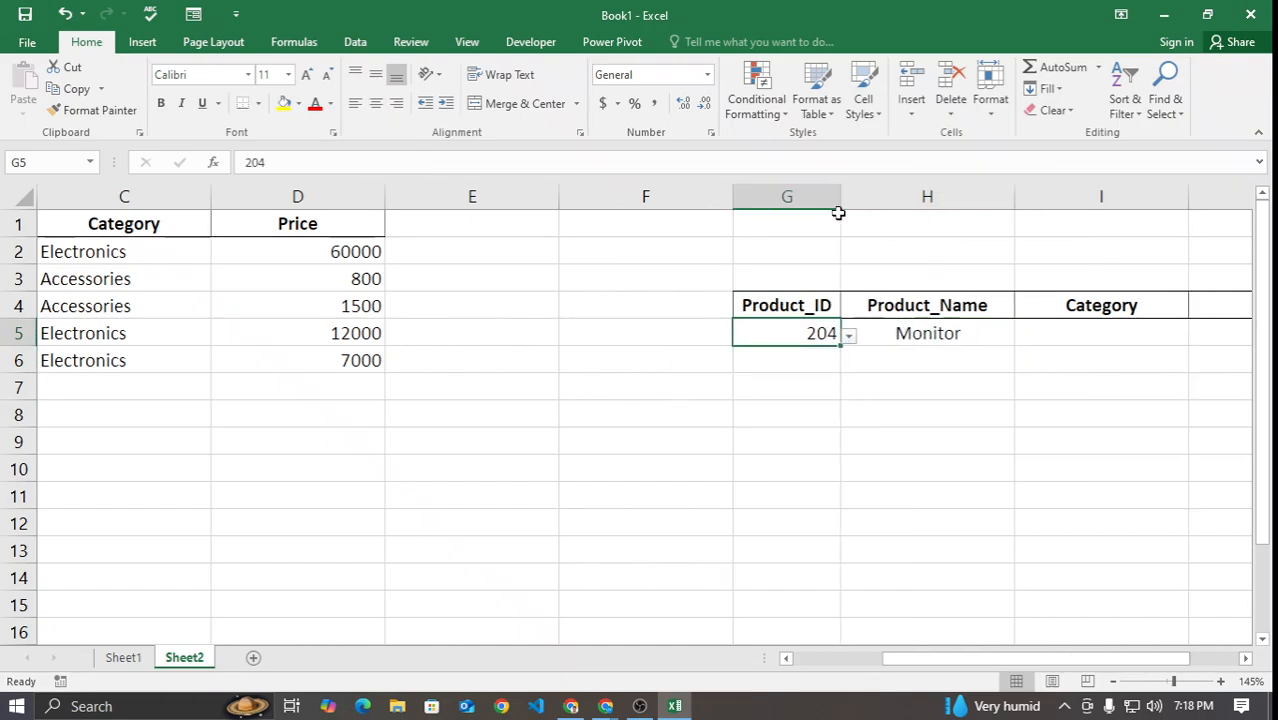
Step: Switch the Product_ID in G5 to 202 using its drop-down list
left_click(848, 336)
key("Escape")
left_click(826, 393)
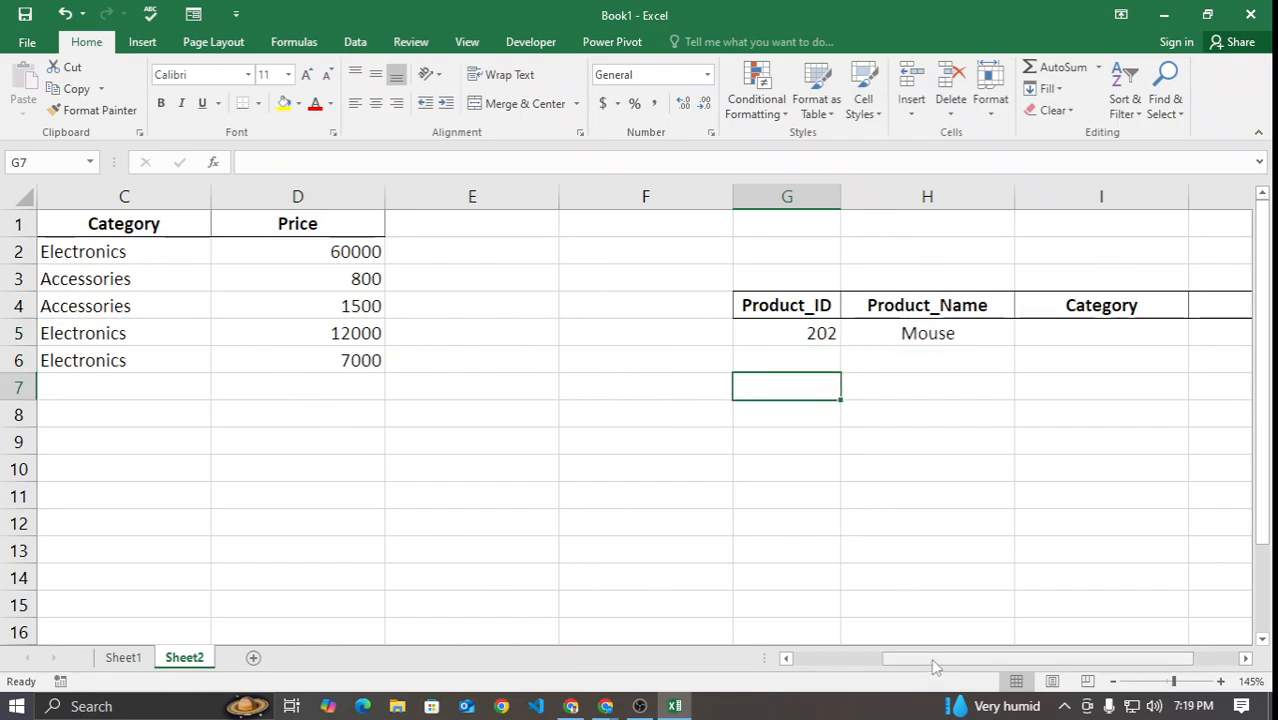
Step: Start a VLOOKUP formula in the Category cell I5 with G5 as its lookup value
left_click_drag(933, 666, 977, 664)
left_click(940, 333)
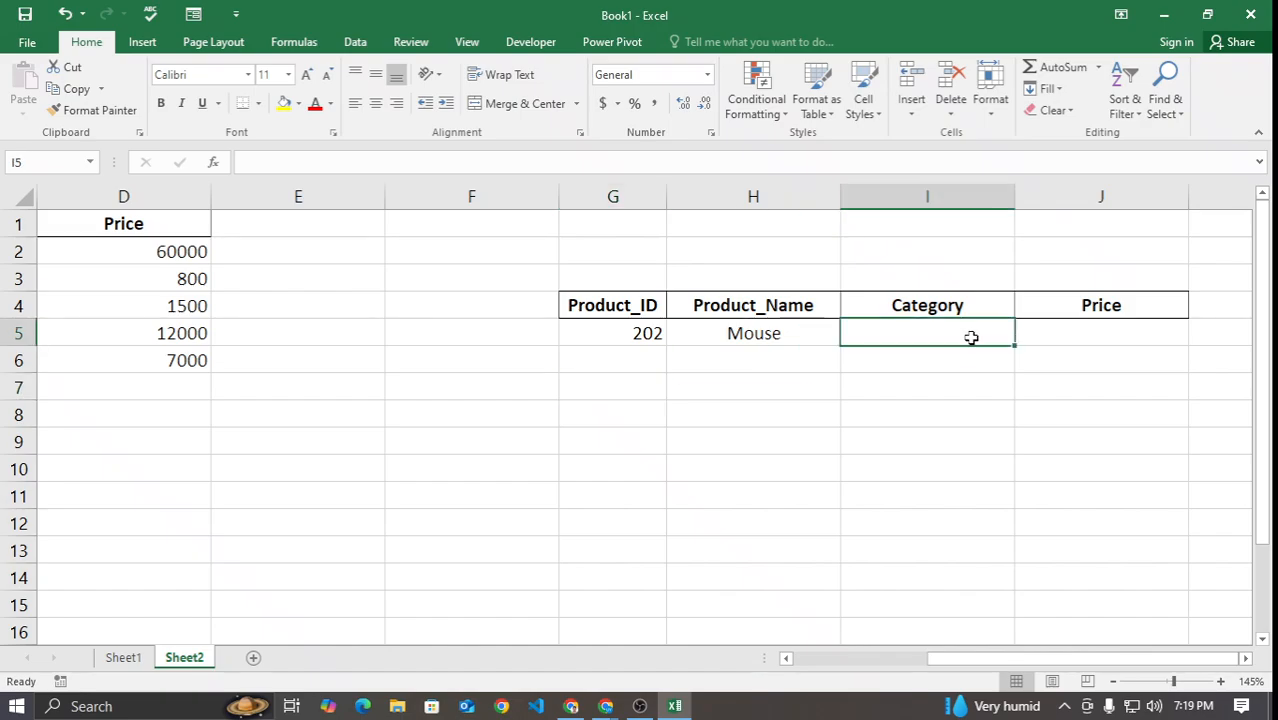
left_click(1086, 339)
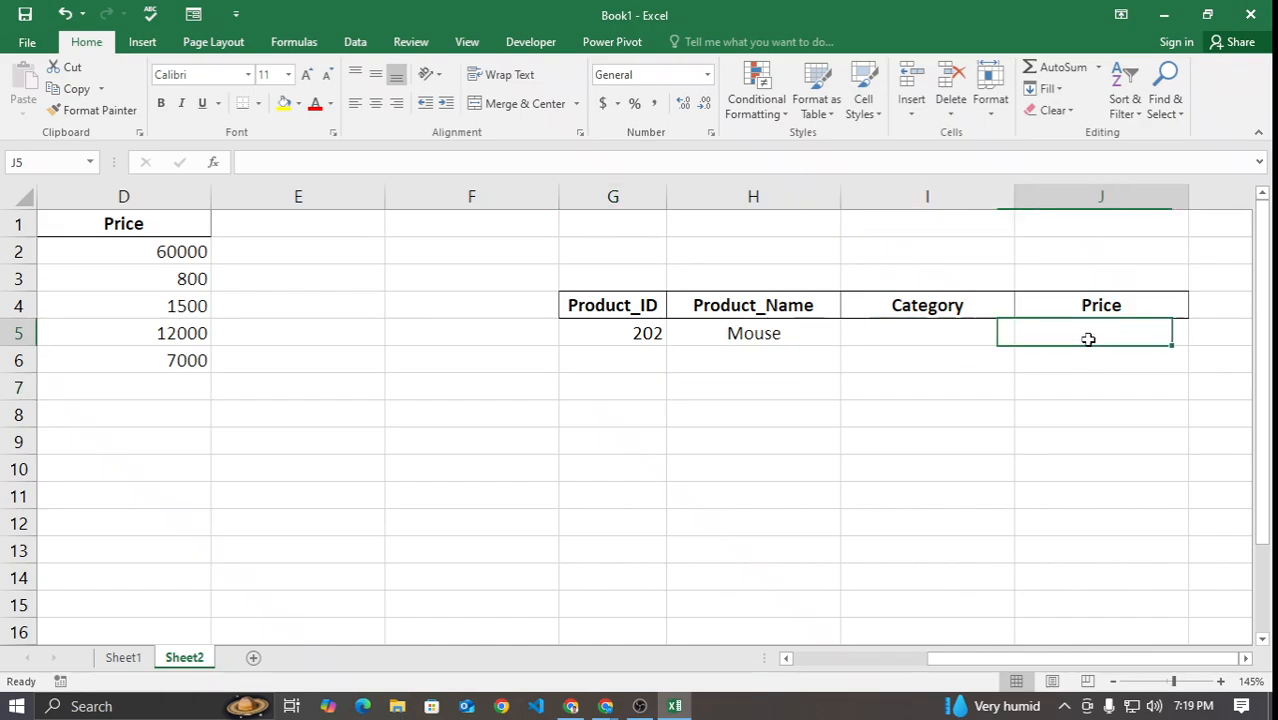
left_click(958, 340)
type("=")
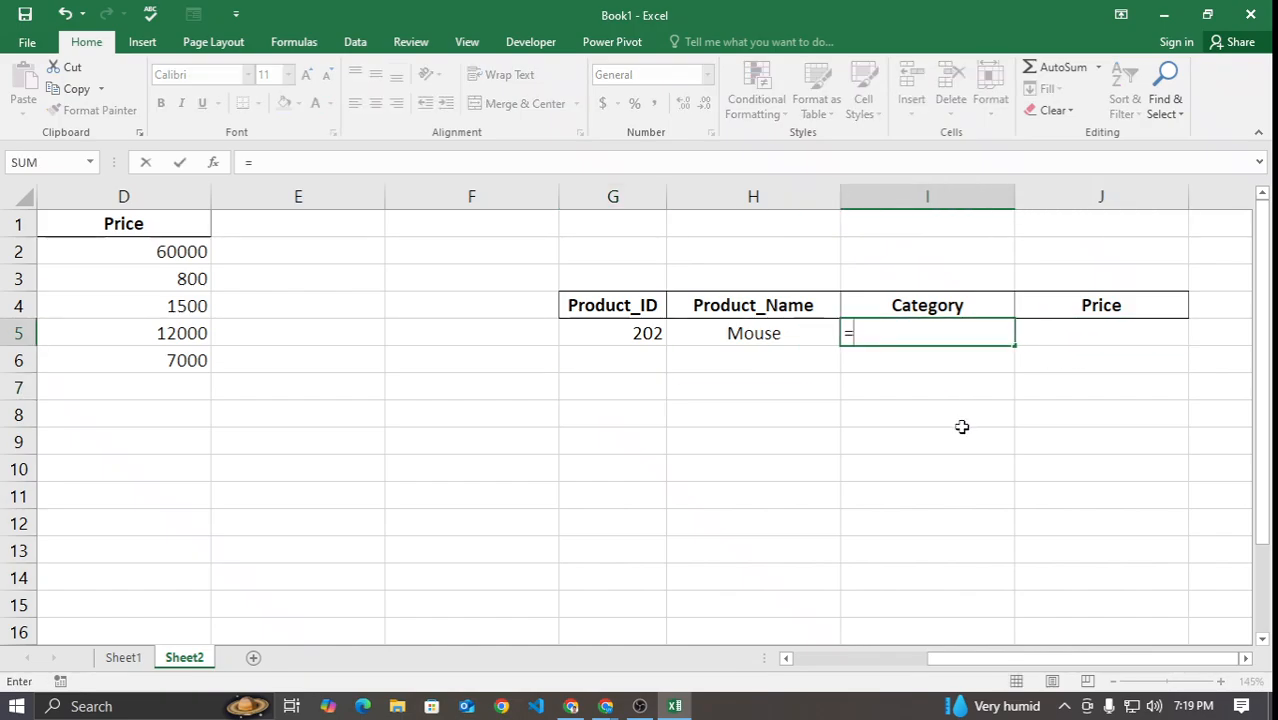
type("VLO")
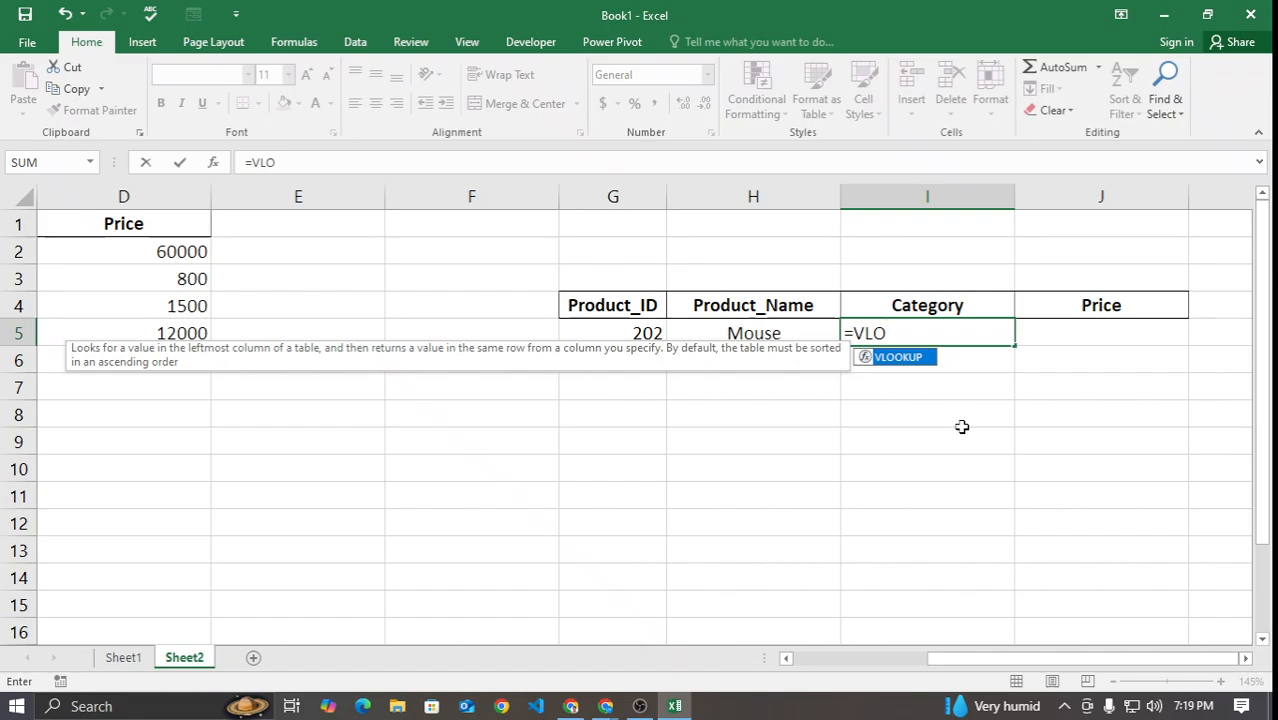
key("Tab")
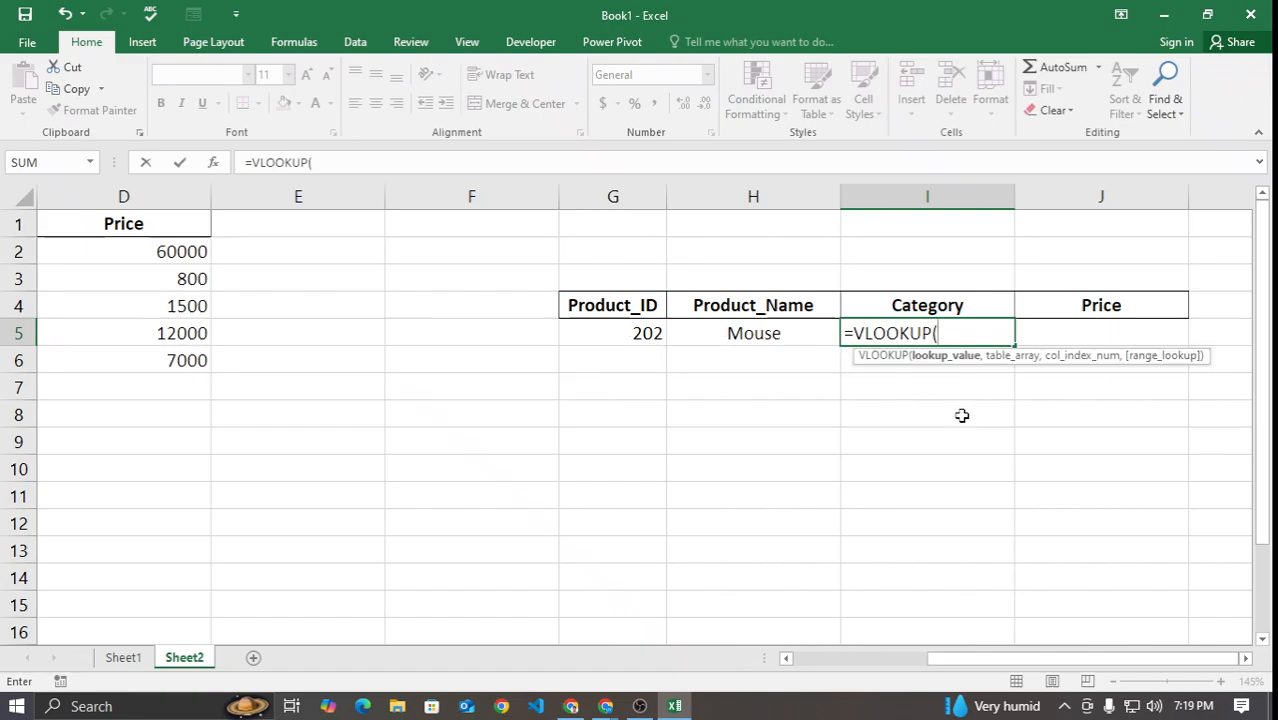
left_click(612, 337)
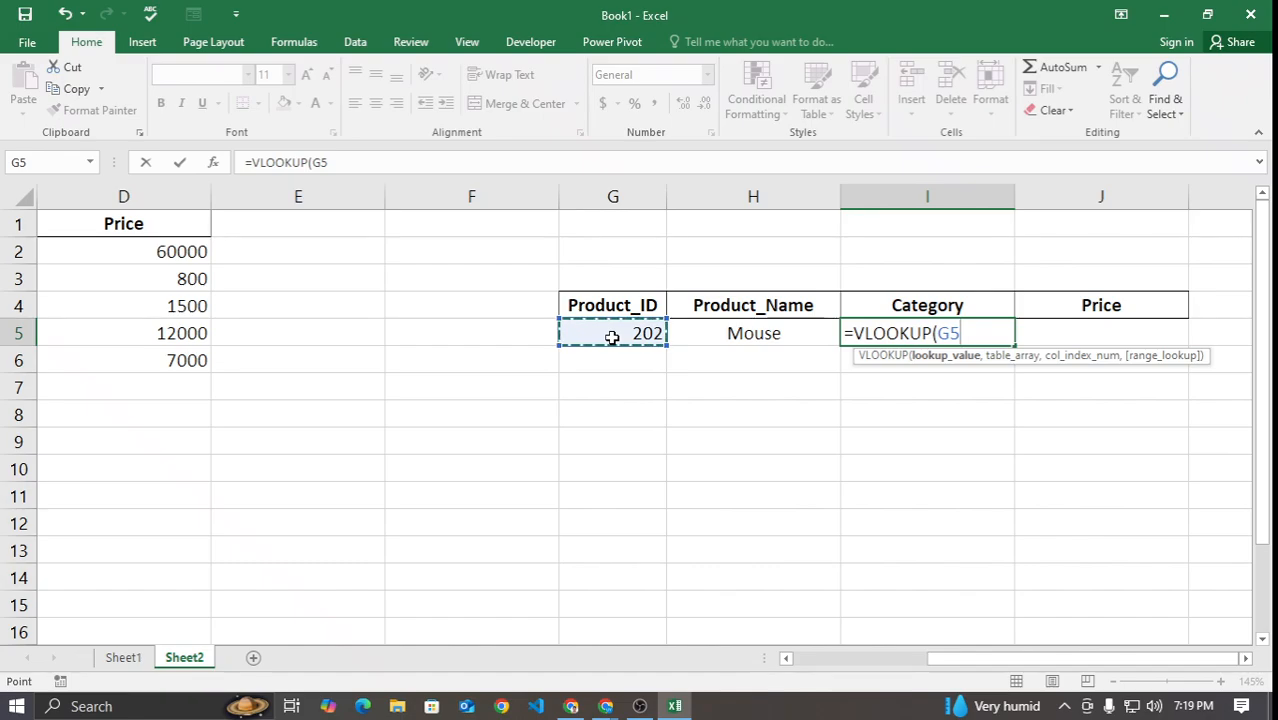
type(",")
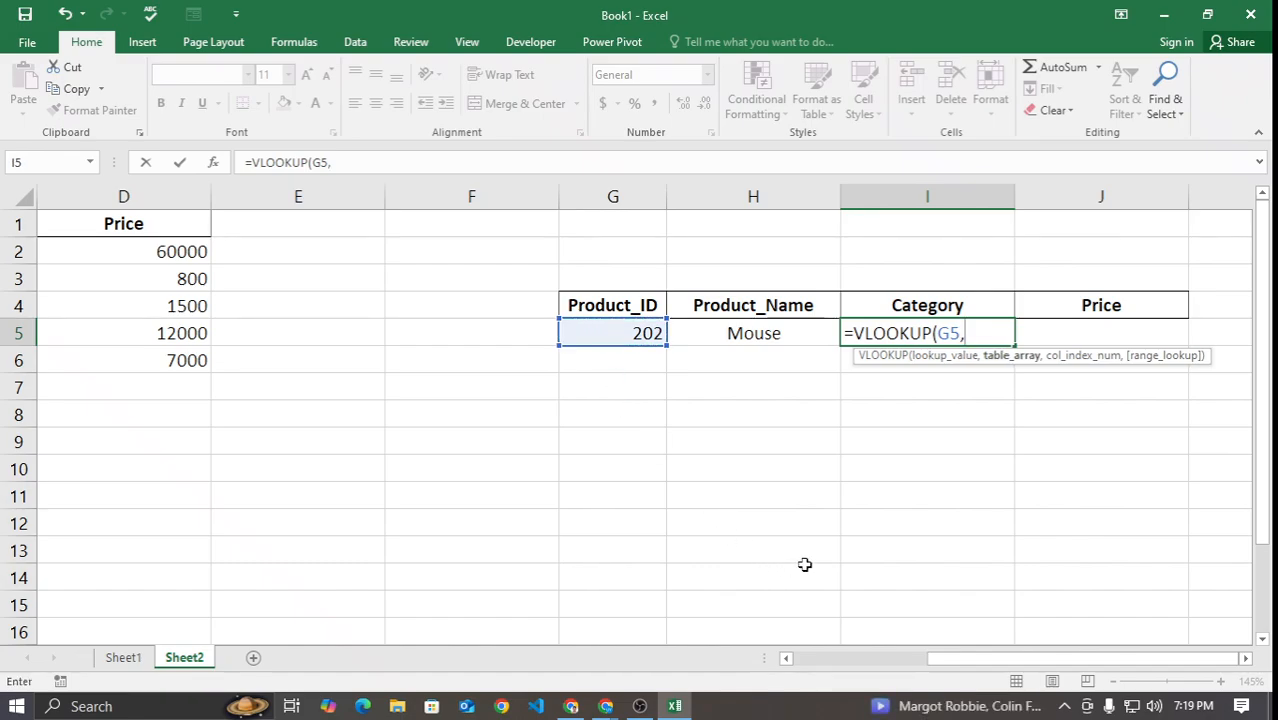
Step: Complete and enter the Category formula as =VLOOKUP(G5,A2:D6,3,FALSE), taking the table array from the product records
left_click_drag(952, 661, 757, 660)
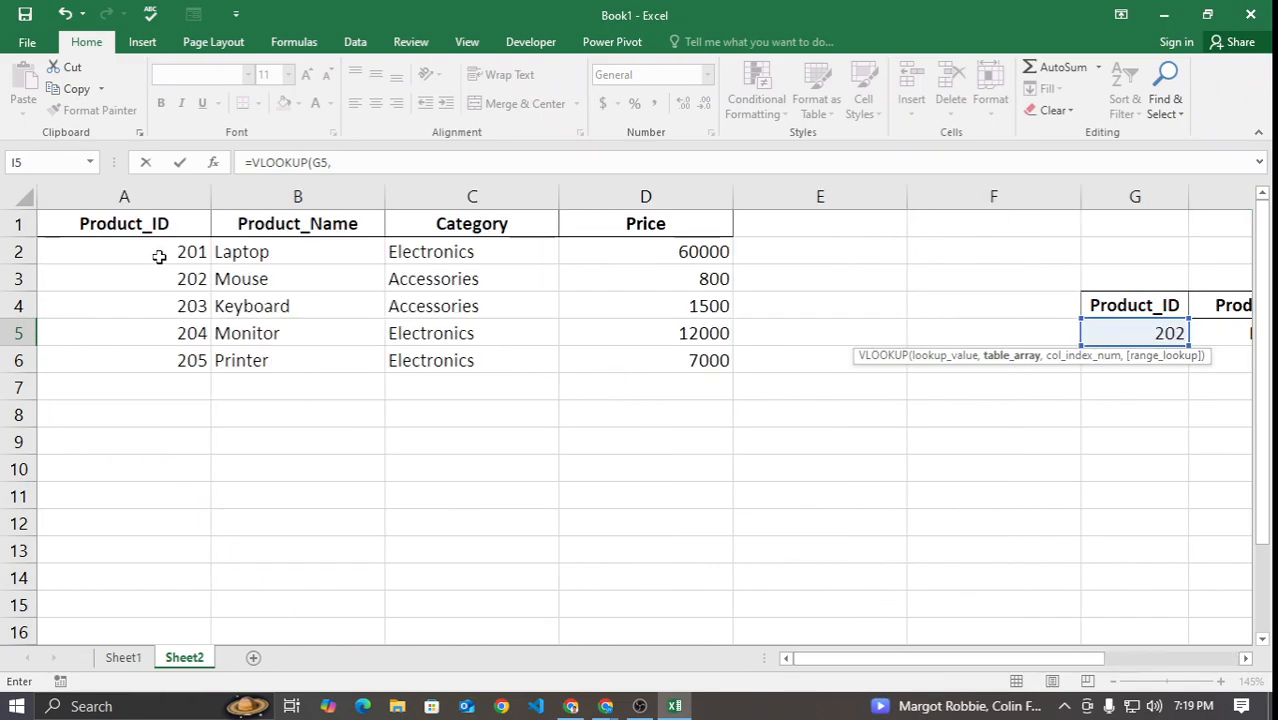
left_click_drag(163, 251, 644, 360)
left_click_drag(945, 660, 1165, 667)
type(",")
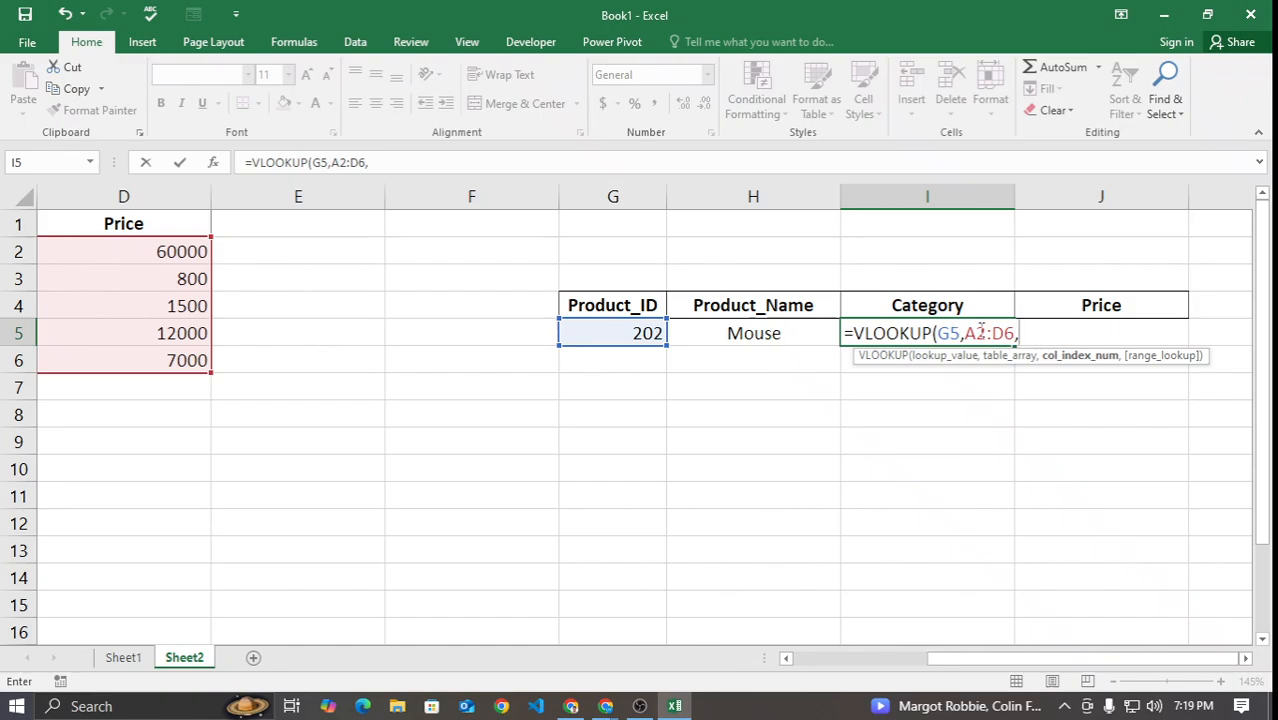
type("3,")
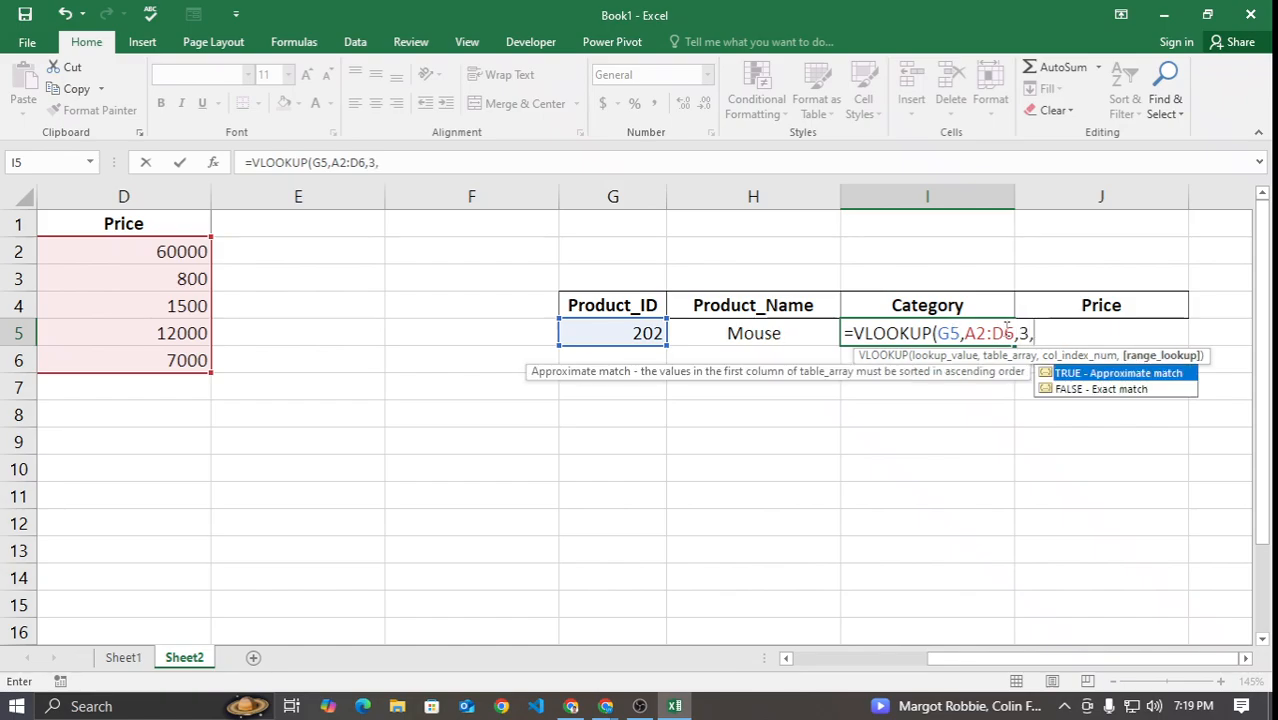
key("Down")
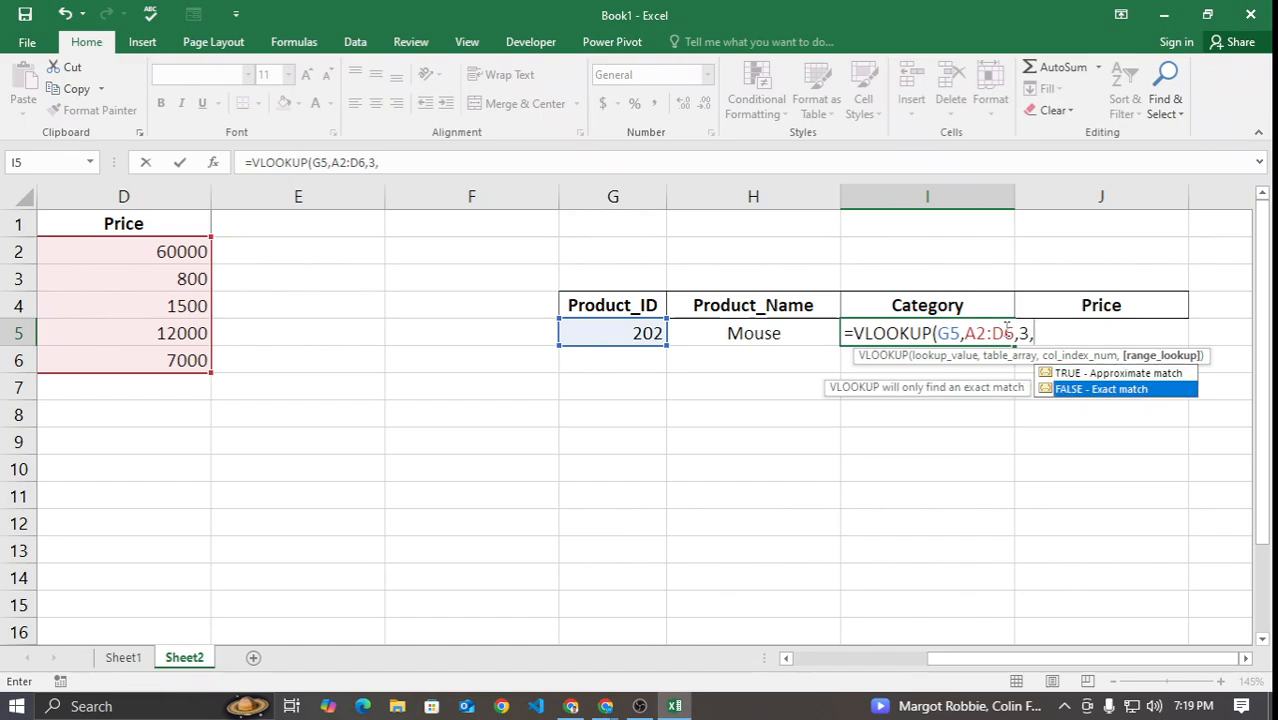
key("Tab")
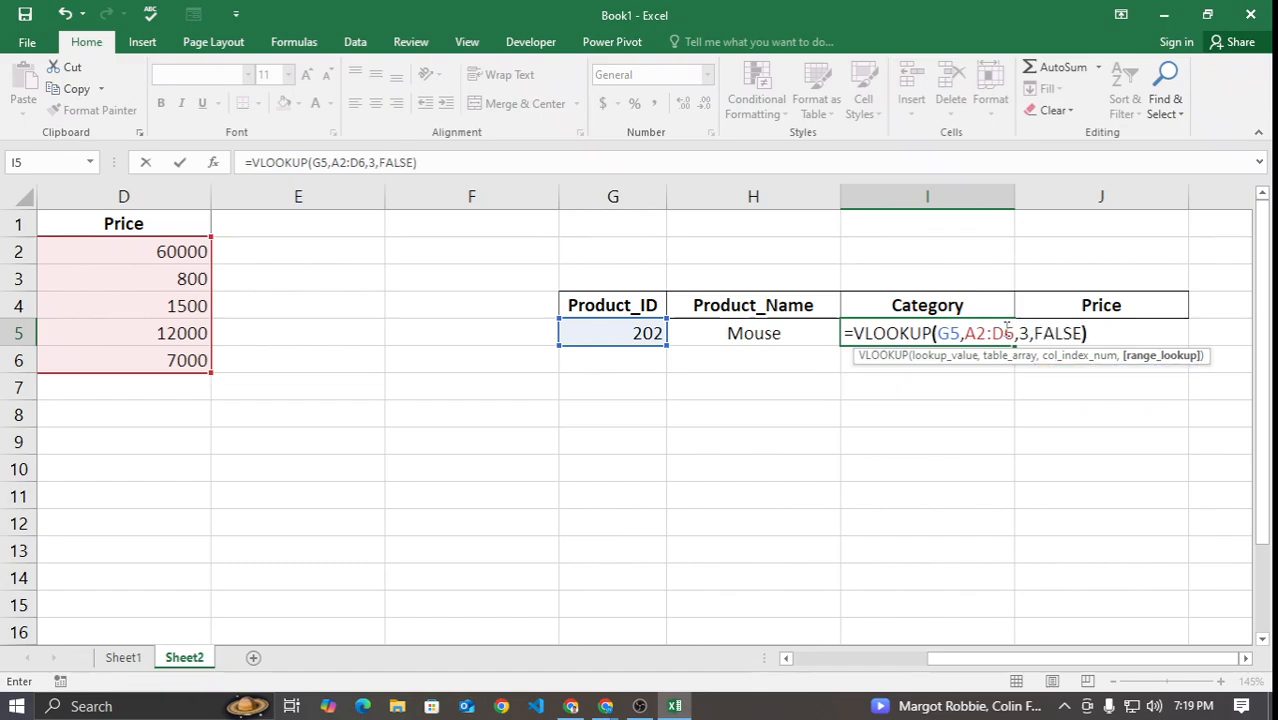
key("Return")
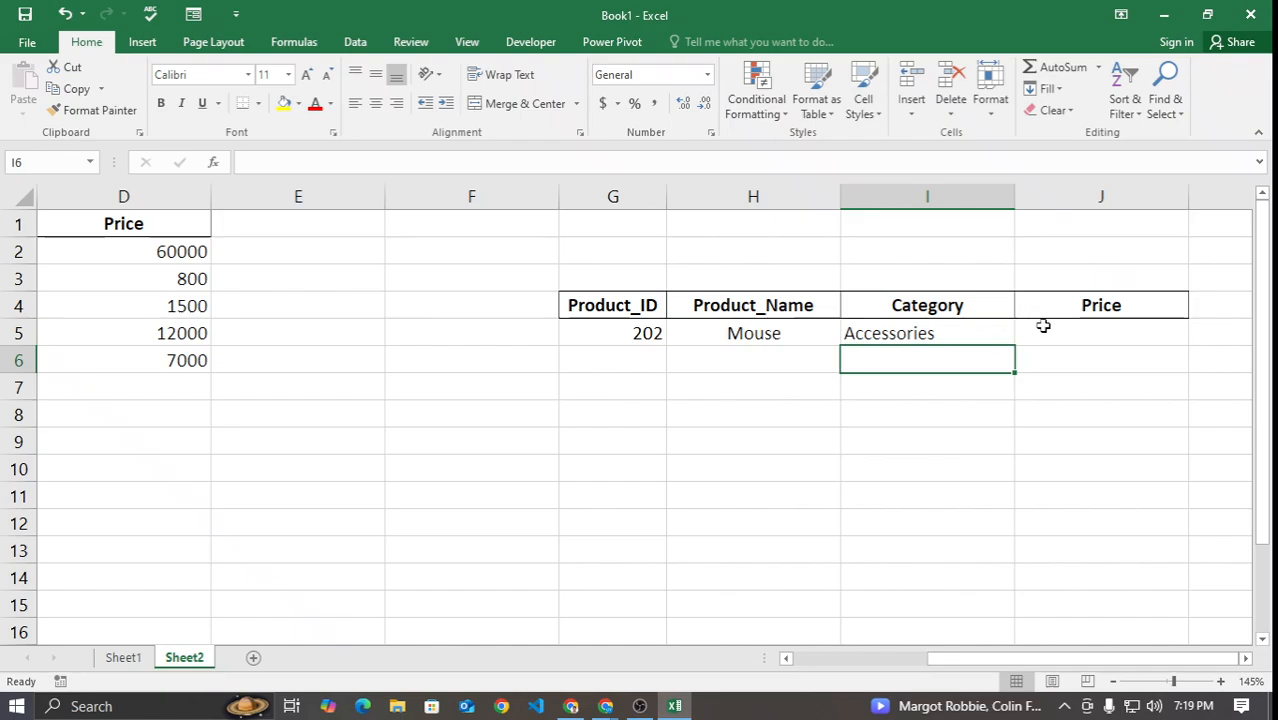
Step: Start a VLOOKUP formula in the Price cell J5 with G5 as its lookup value
left_click(1043, 327)
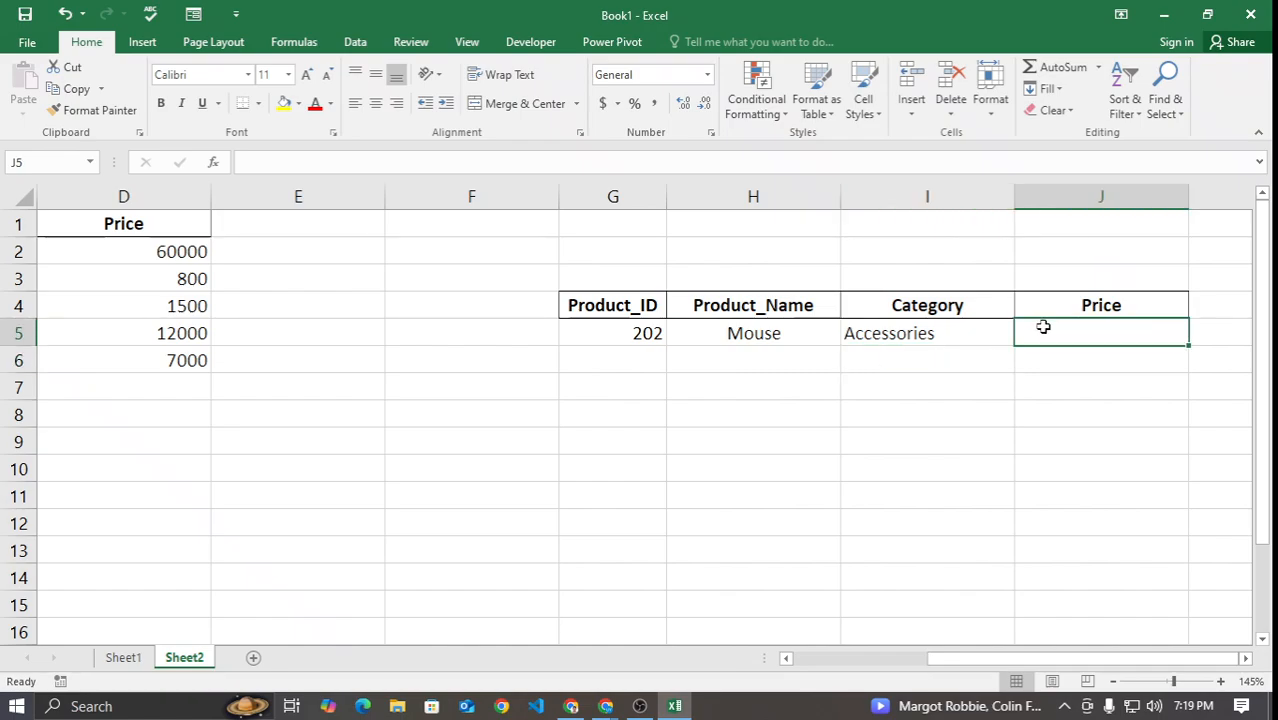
type("=VL")
key("Tab")
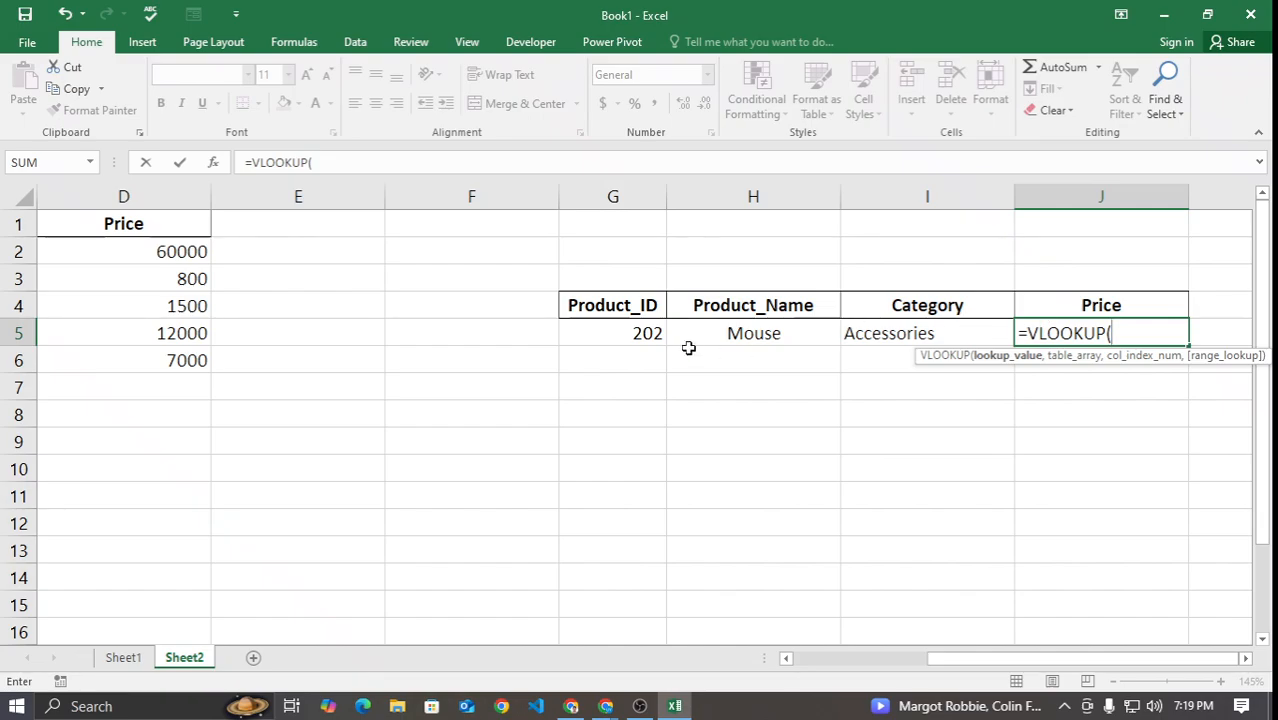
left_click(636, 333)
type(",")
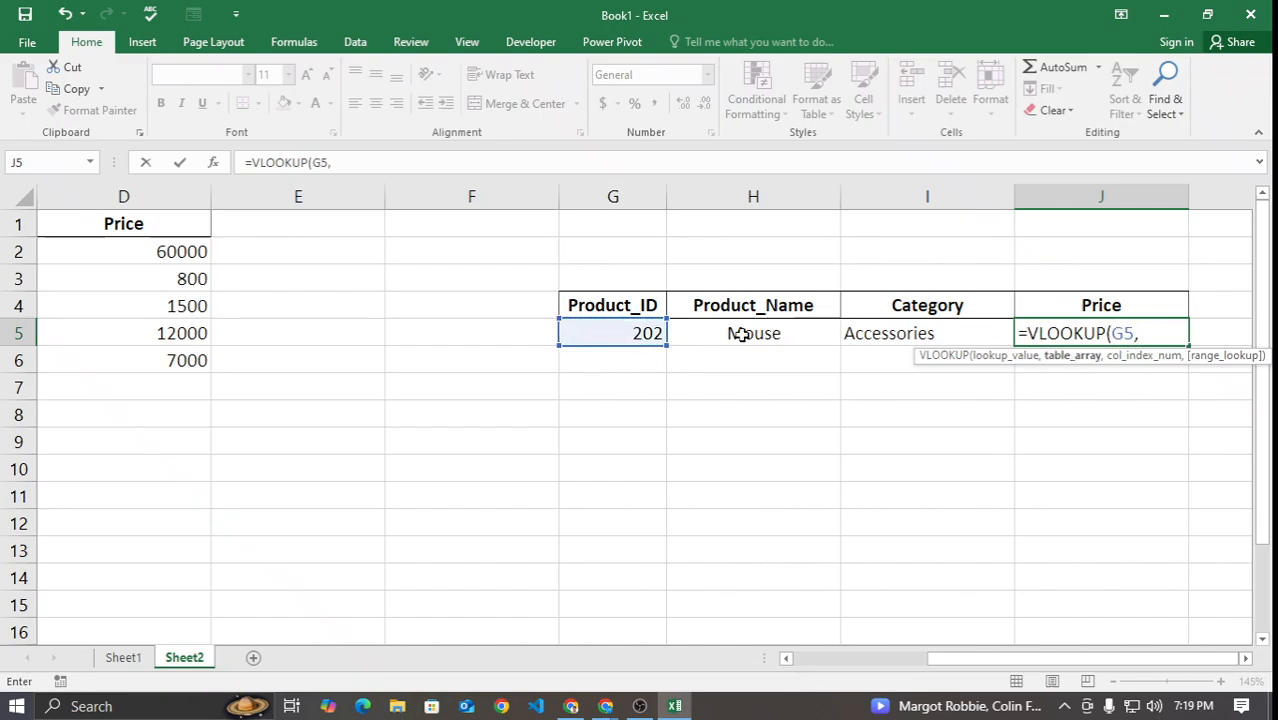
Step: Complete and enter the Price formula with table array A2:D6, column index 4 and FALSE for an exact match
left_click_drag(960, 660, 750, 634)
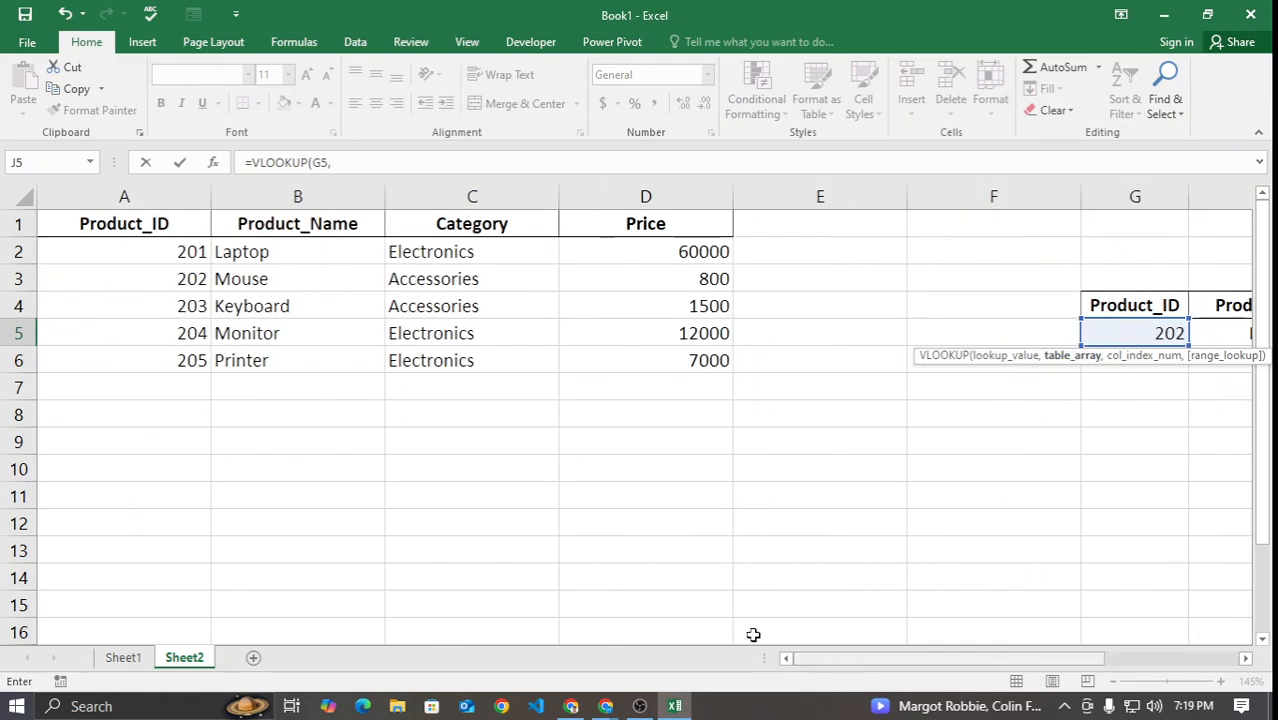
left_click_drag(172, 250, 645, 354)
type(",4,")
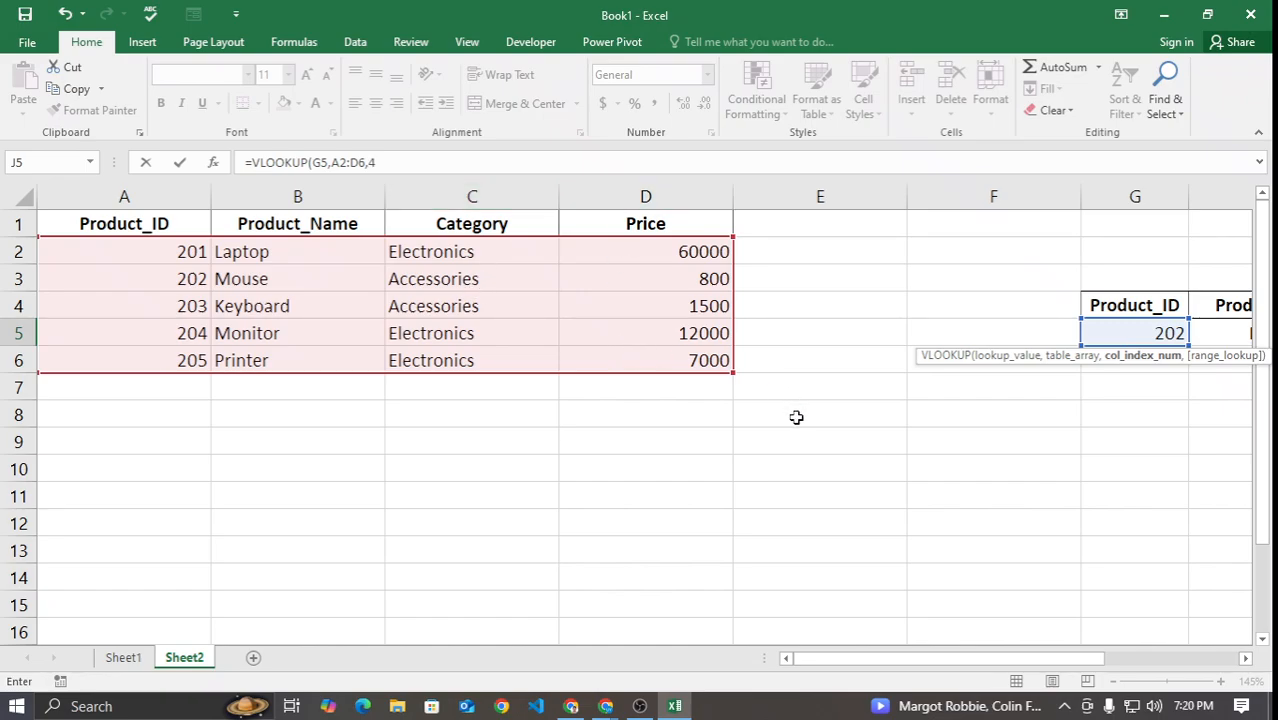
type(",")
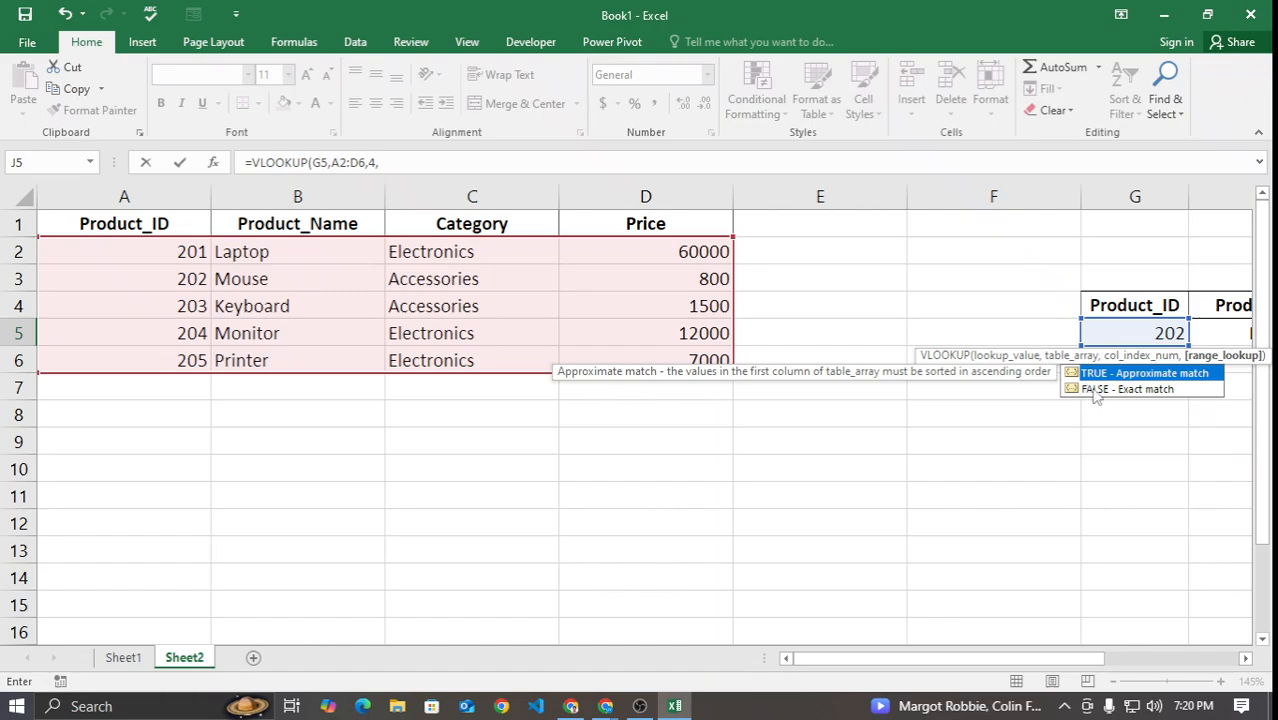
double_click(1120, 389)
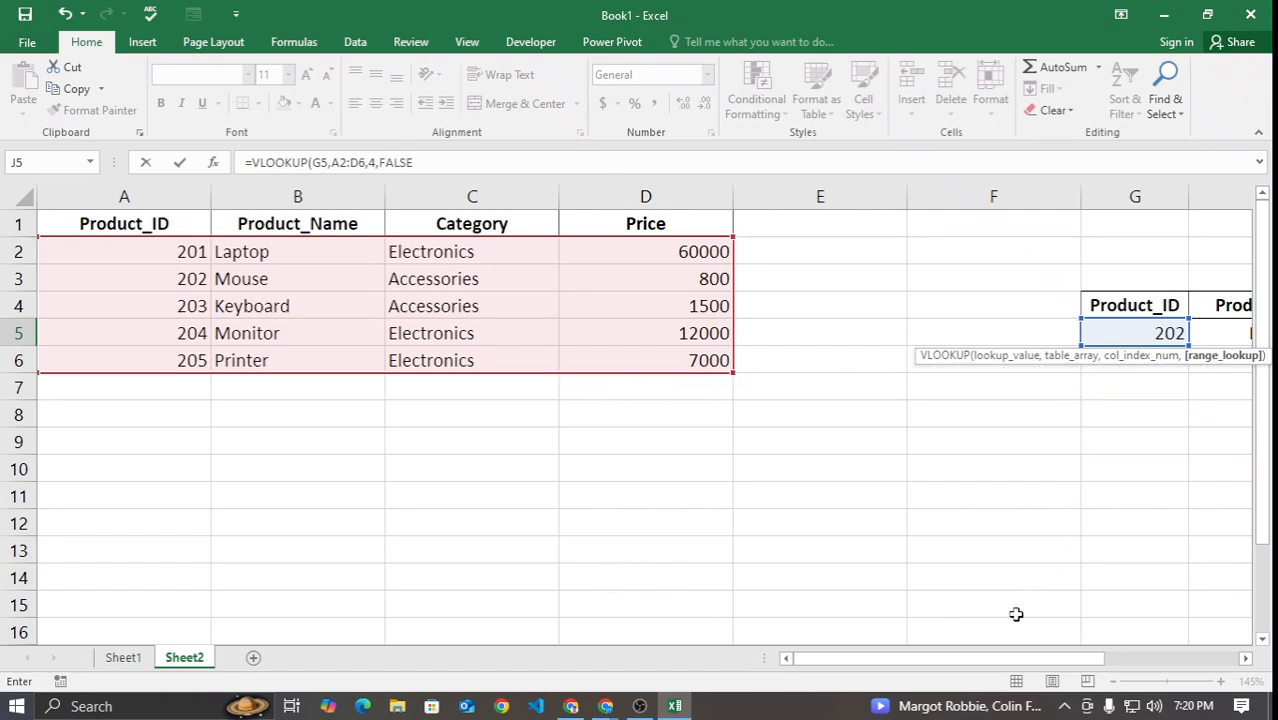
left_click_drag(1015, 662, 1150, 662)
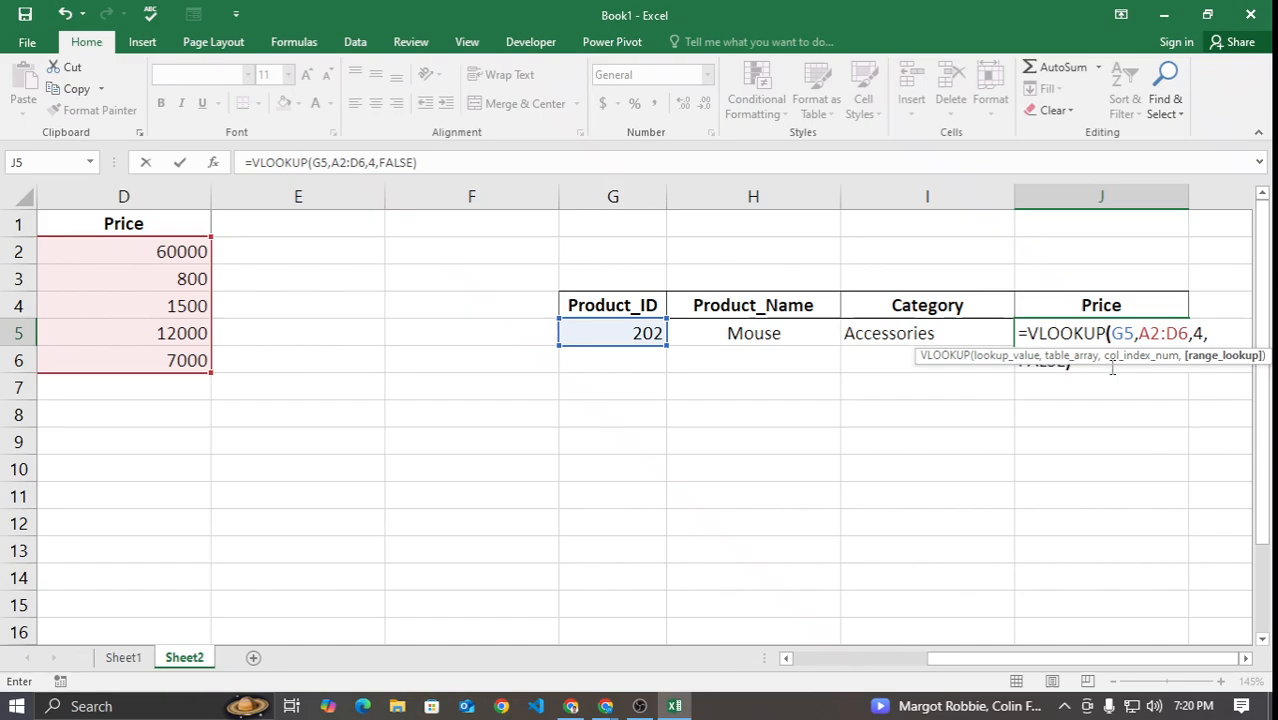
type(")")
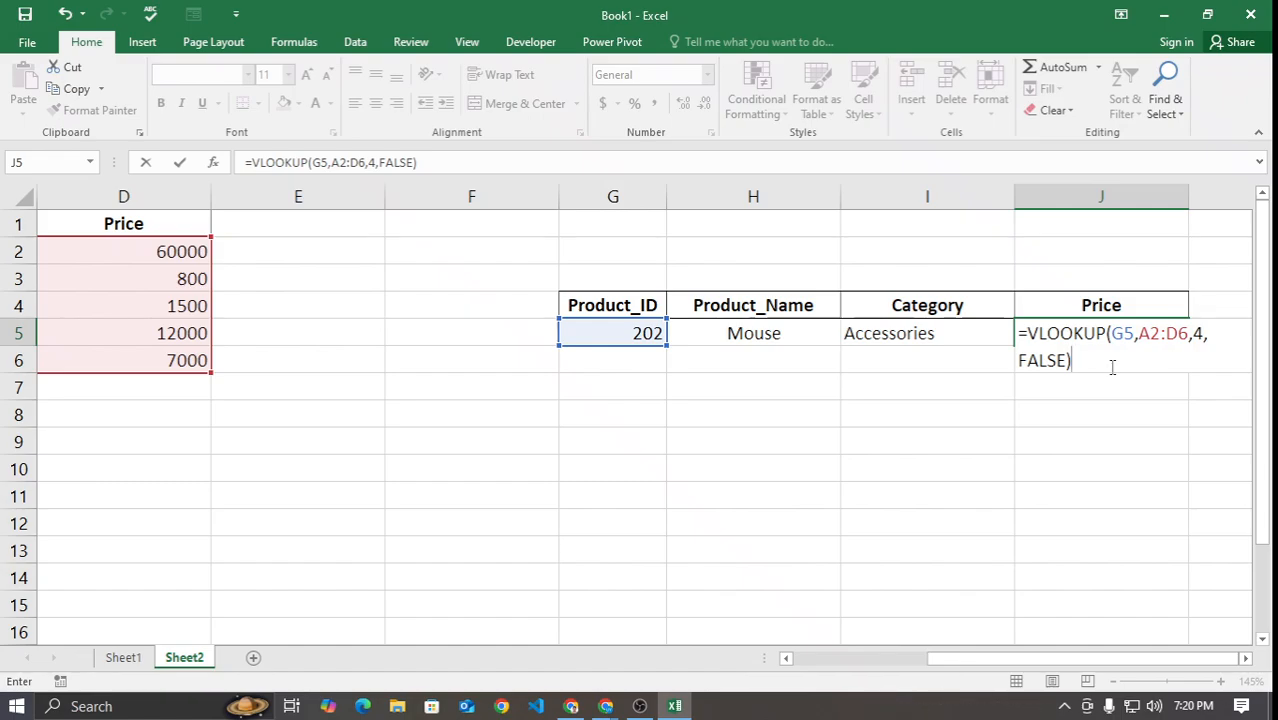
key("Return")
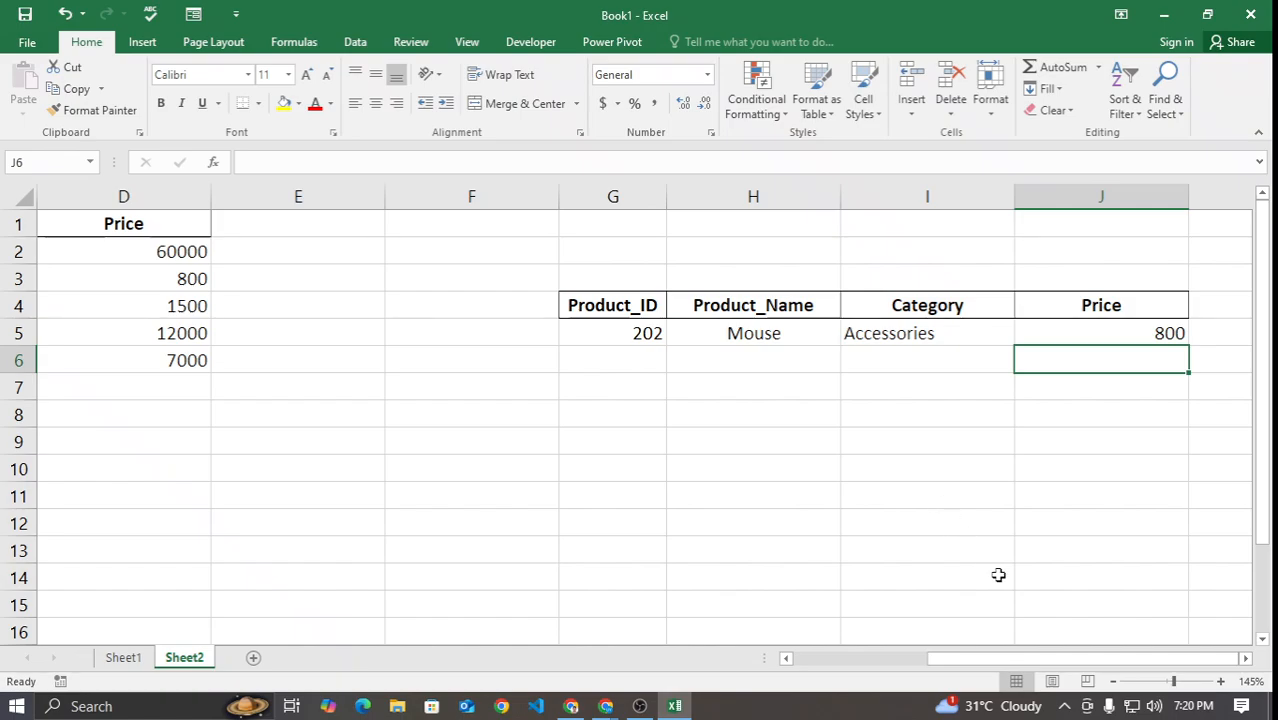
Step: Narrow column D, the Price column of the source product table
left_click_drag(1106, 659, 732, 657)
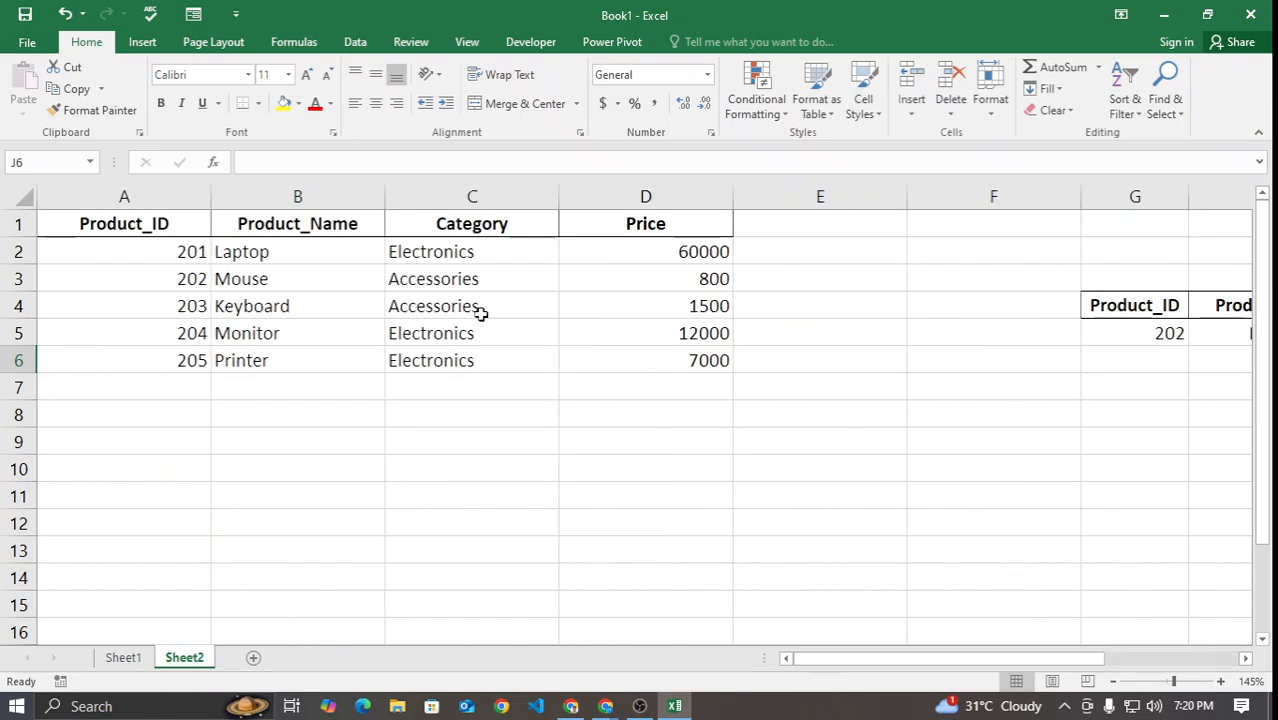
left_click_drag(669, 197, 663, 205)
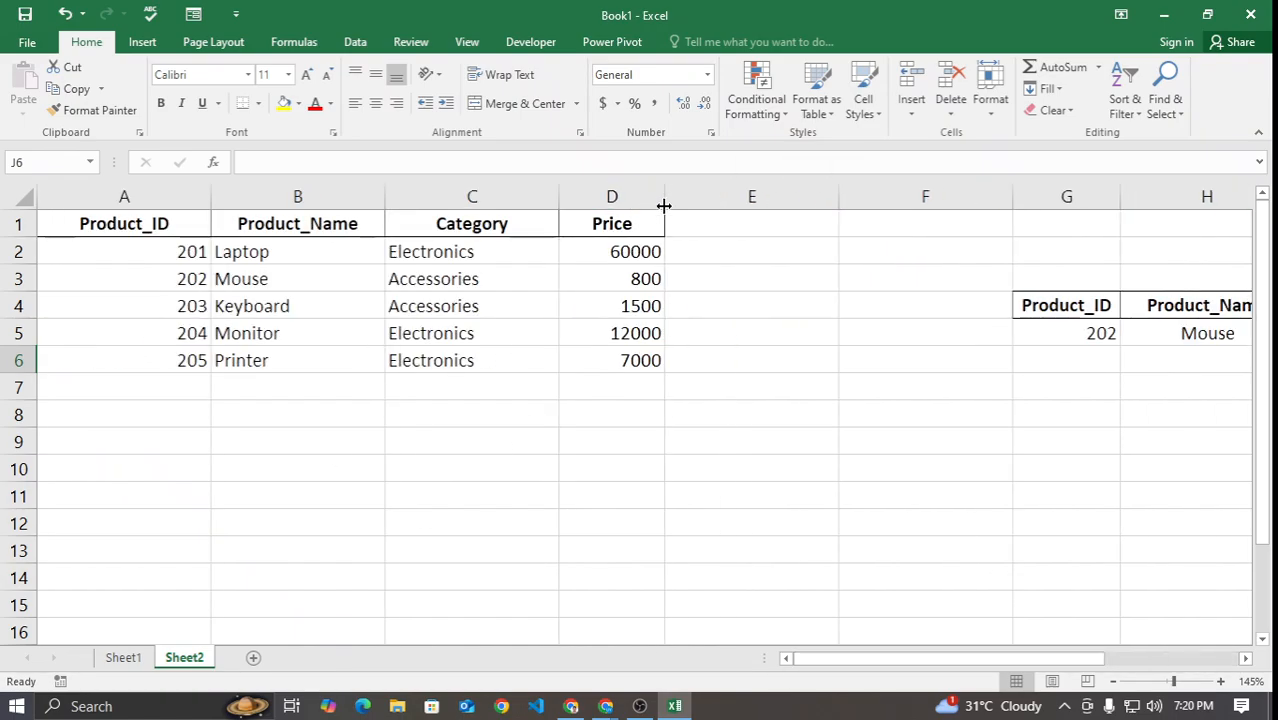
Step: Test the lookup formulas by choosing Product IDs 204, 201 and 203 in turn in cell G5
left_click_drag(900, 658, 1106, 666)
left_click(622, 303)
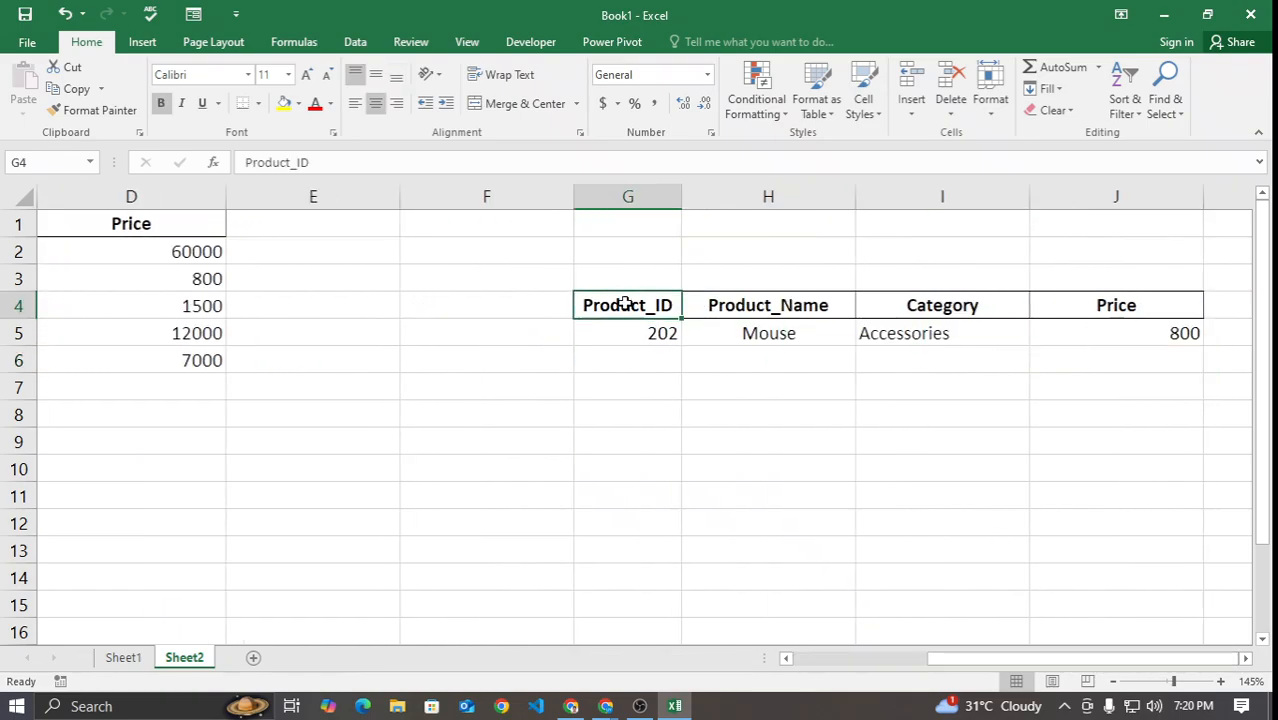
left_click(688, 334)
left_click(676, 336)
left_click(690, 337)
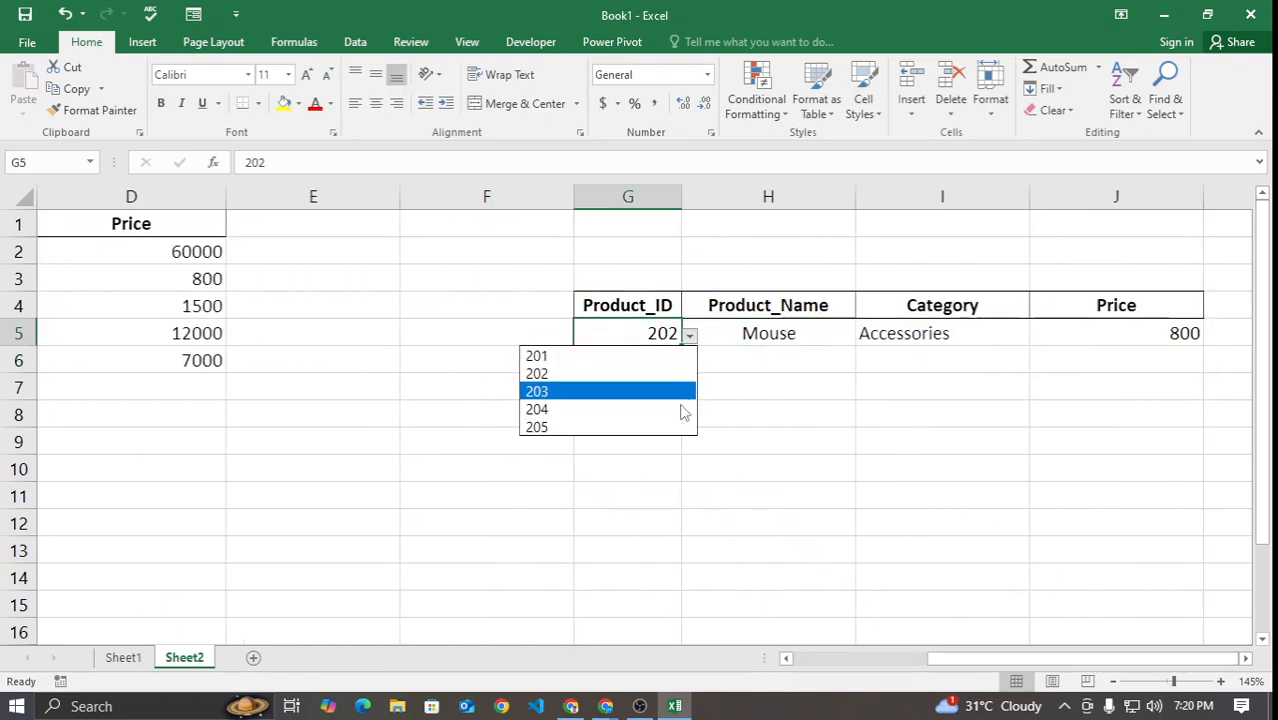
left_click(625, 410)
left_click(690, 337)
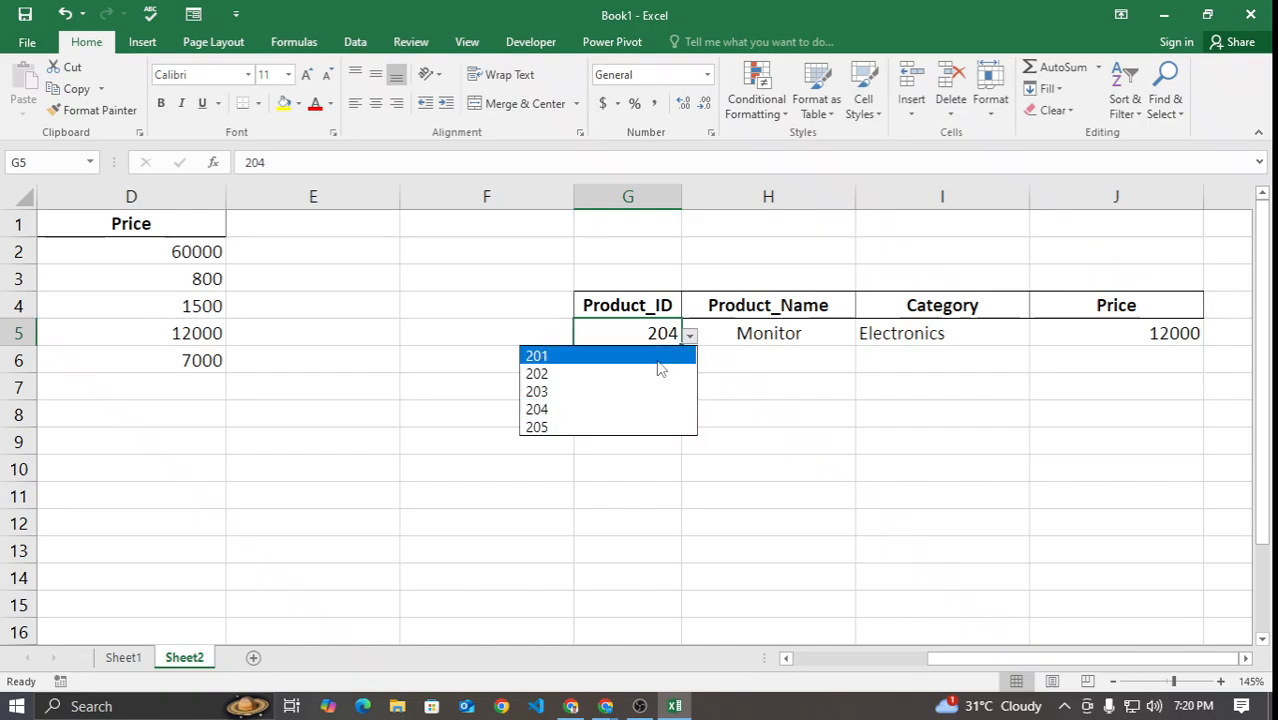
left_click(660, 357)
left_click(690, 337)
left_click(641, 392)
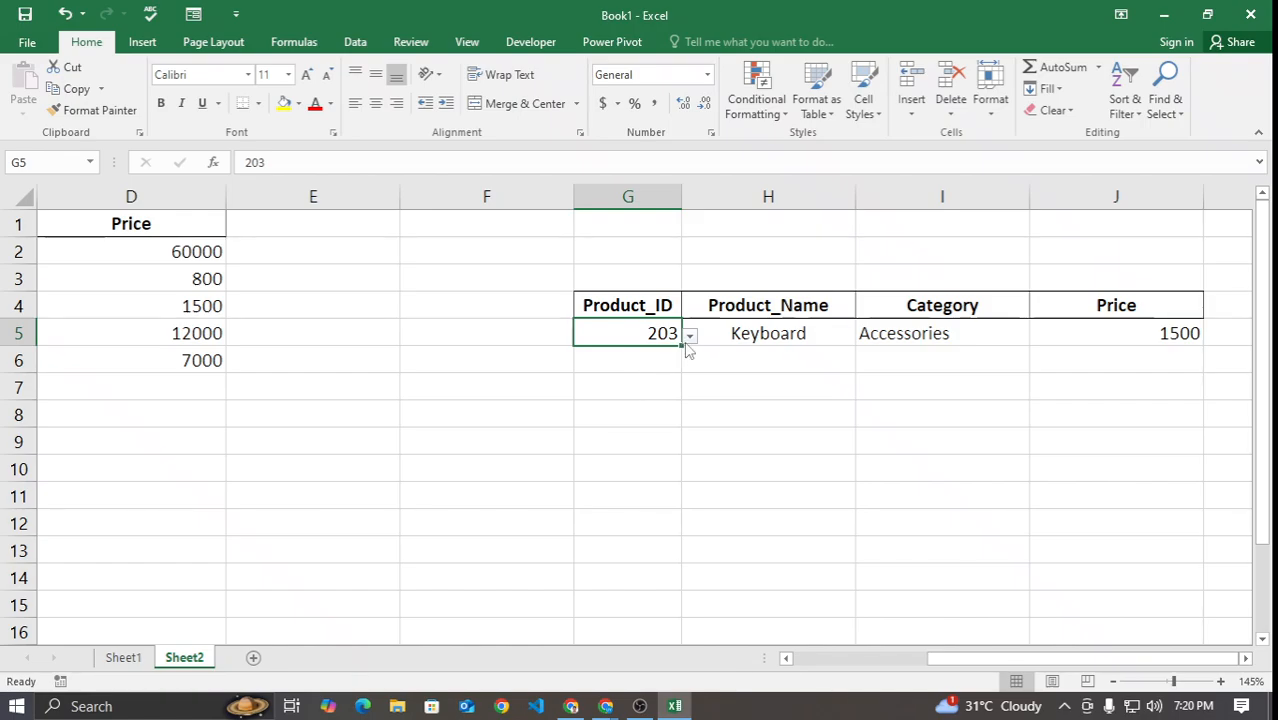
Step: Choose Product ID 204 and then 205 in cell G5 to test the lookup results
left_click(690, 337)
left_click(659, 409)
left_click(690, 337)
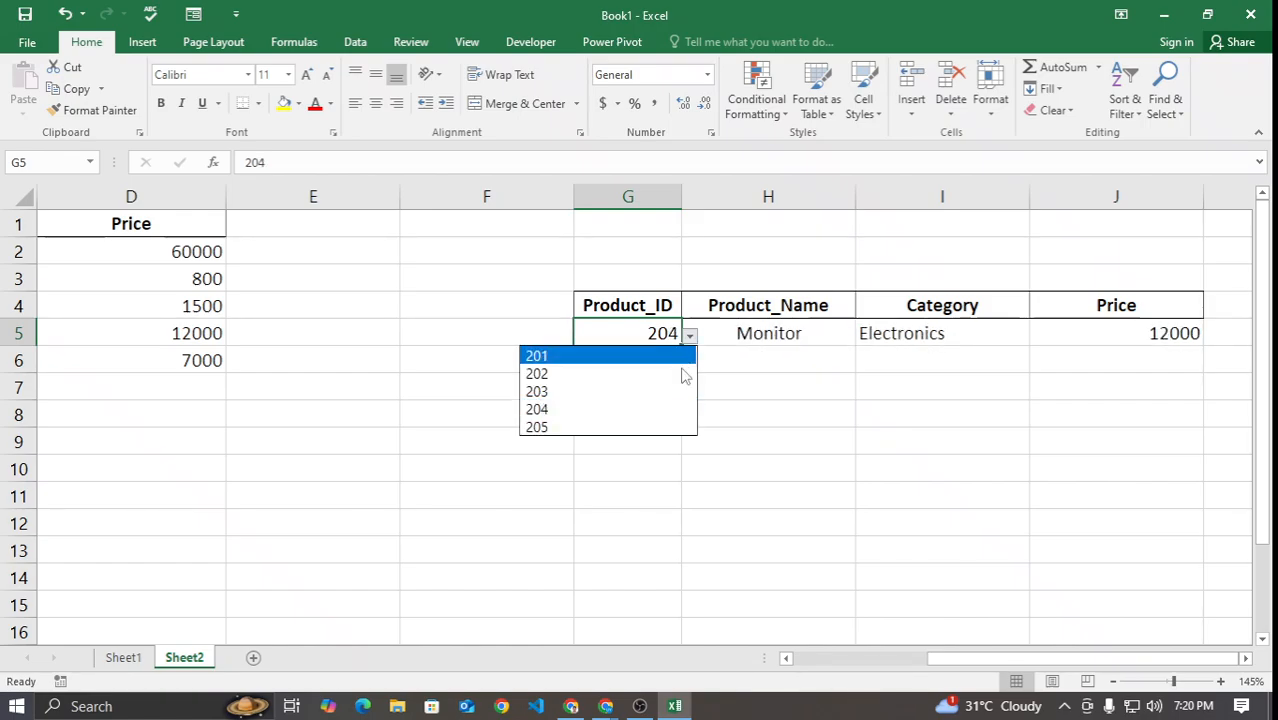
left_click(655, 427)
left_click(694, 335)
left_click(674, 336)
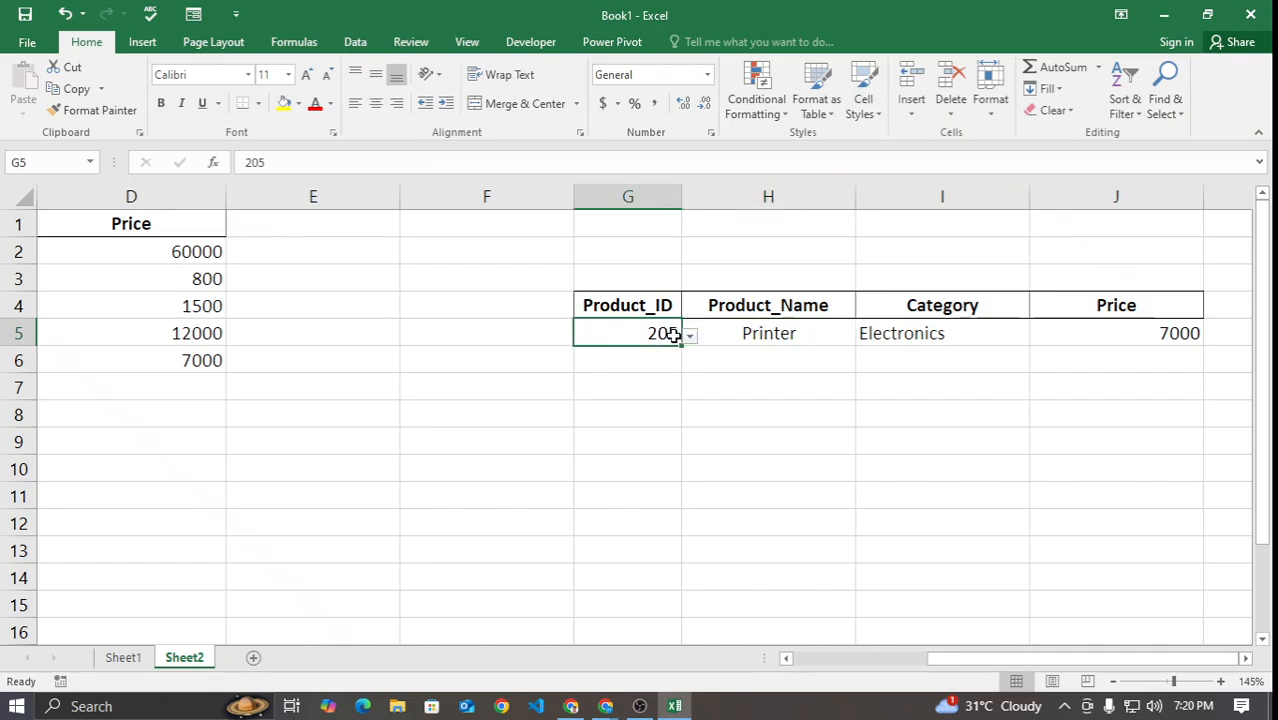
Step: Run through every Product ID from 201 to 205 in order in cell G5 to check each returned record
left_click(690, 337)
left_click(645, 356)
left_click(690, 338)
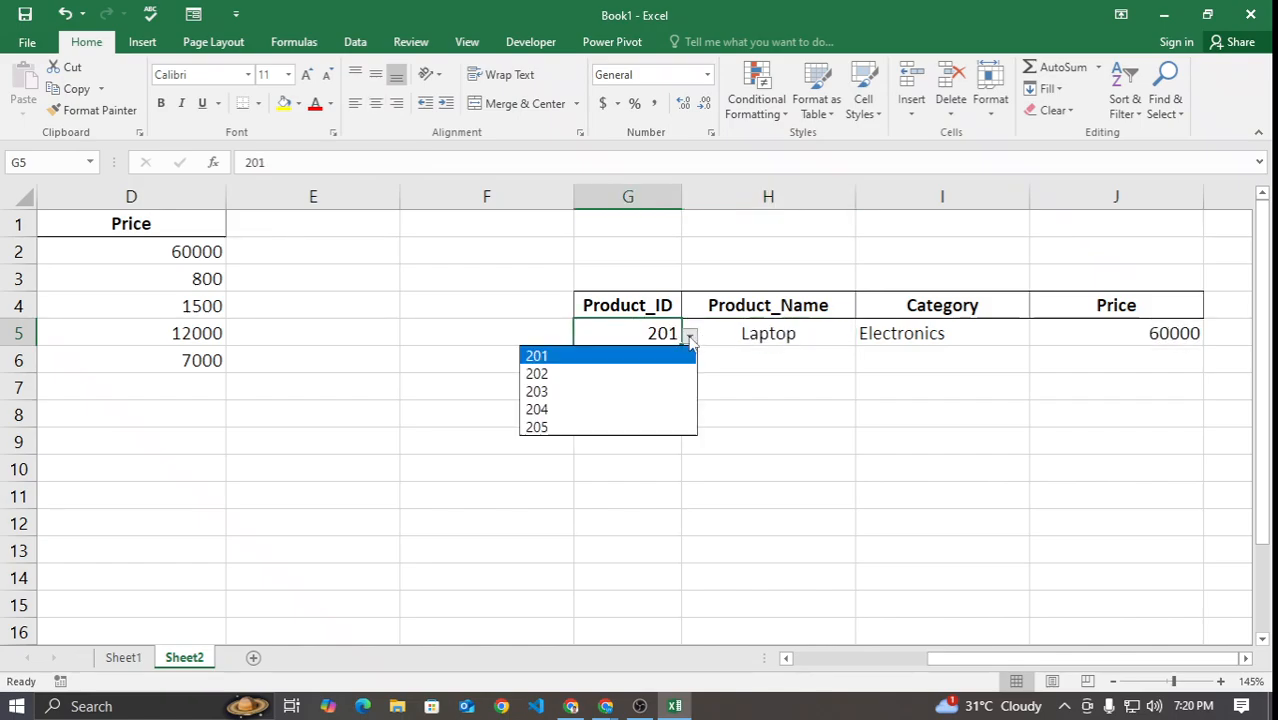
left_click(660, 373)
left_click(690, 337)
left_click(648, 391)
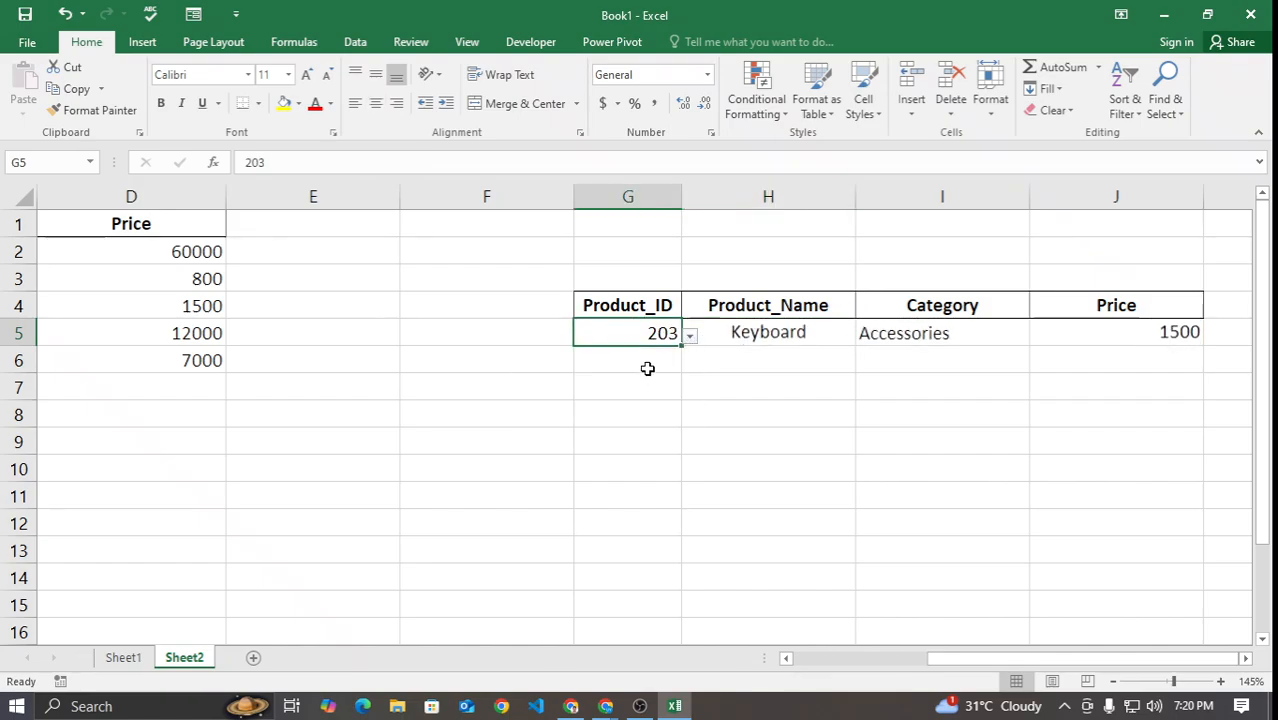
left_click(690, 337)
left_click(650, 408)
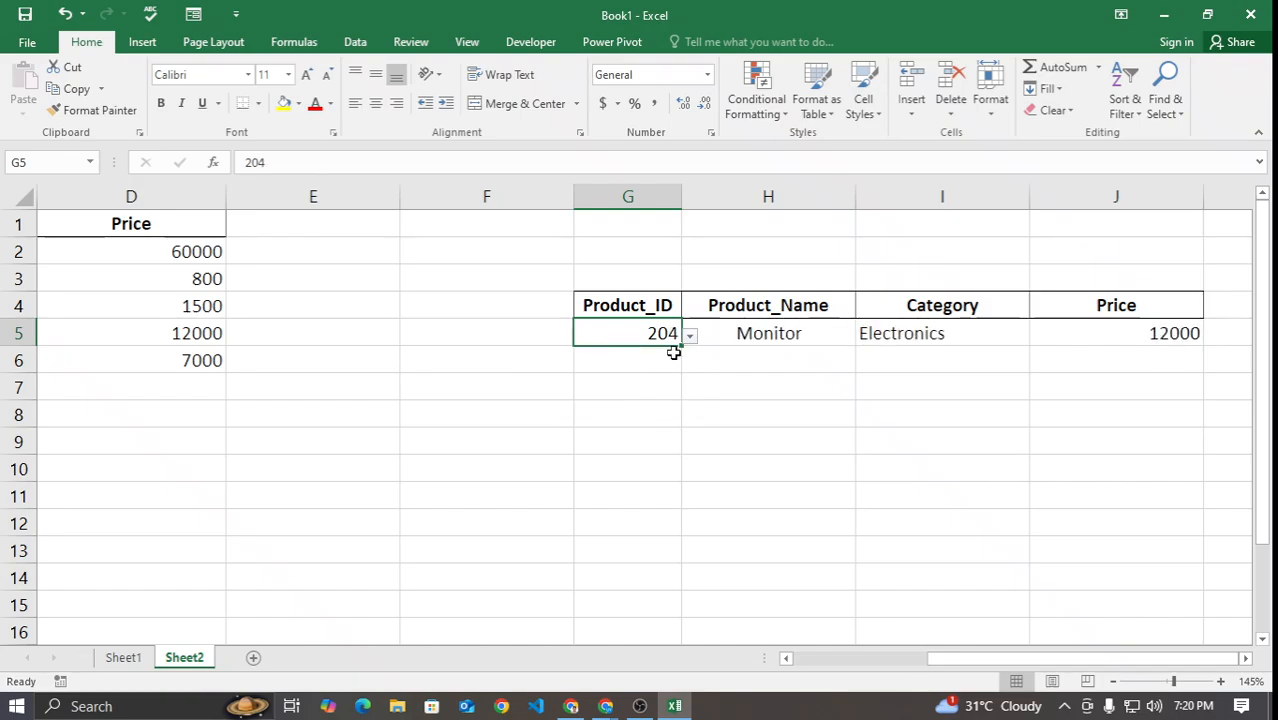
left_click(690, 337)
left_click(648, 427)
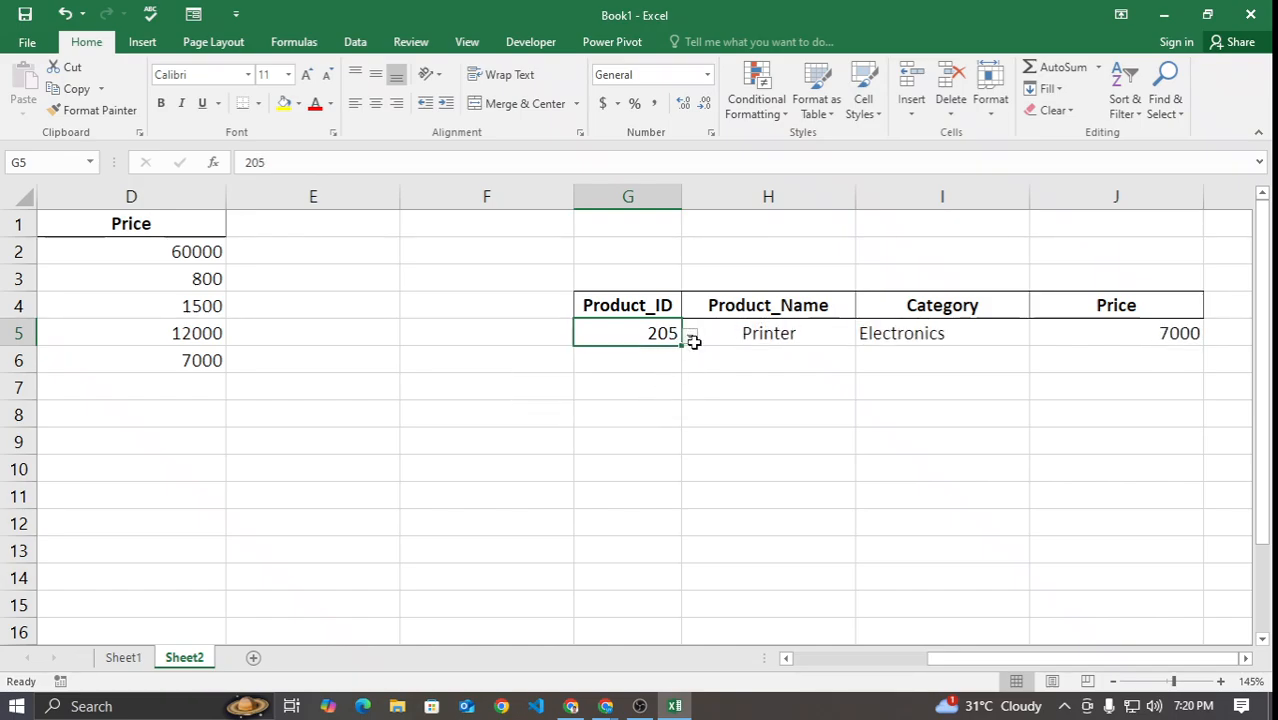
Step: Repeat the lookup test in G5 with Product IDs 201, 202, 203 and 204, finishing on 203
left_click(690, 338)
left_click(660, 356)
left_click(690, 337)
left_click(660, 373)
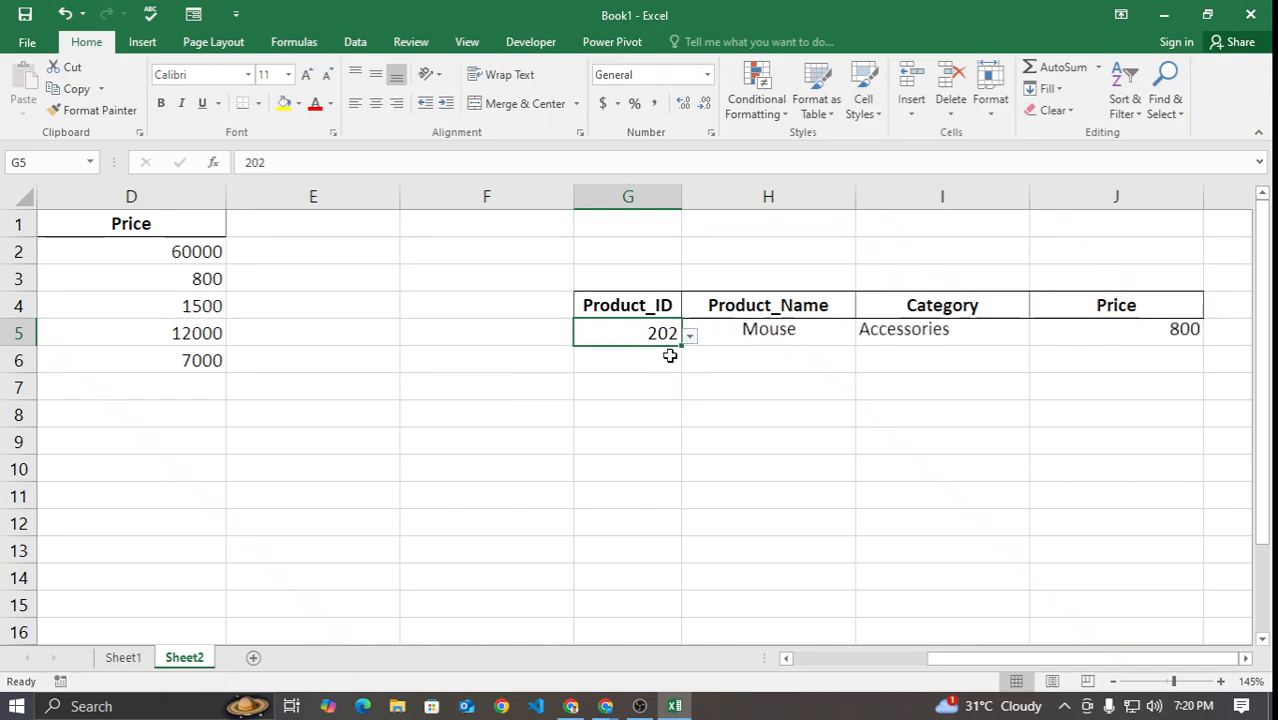
left_click(690, 338)
left_click(648, 391)
left_click(690, 337)
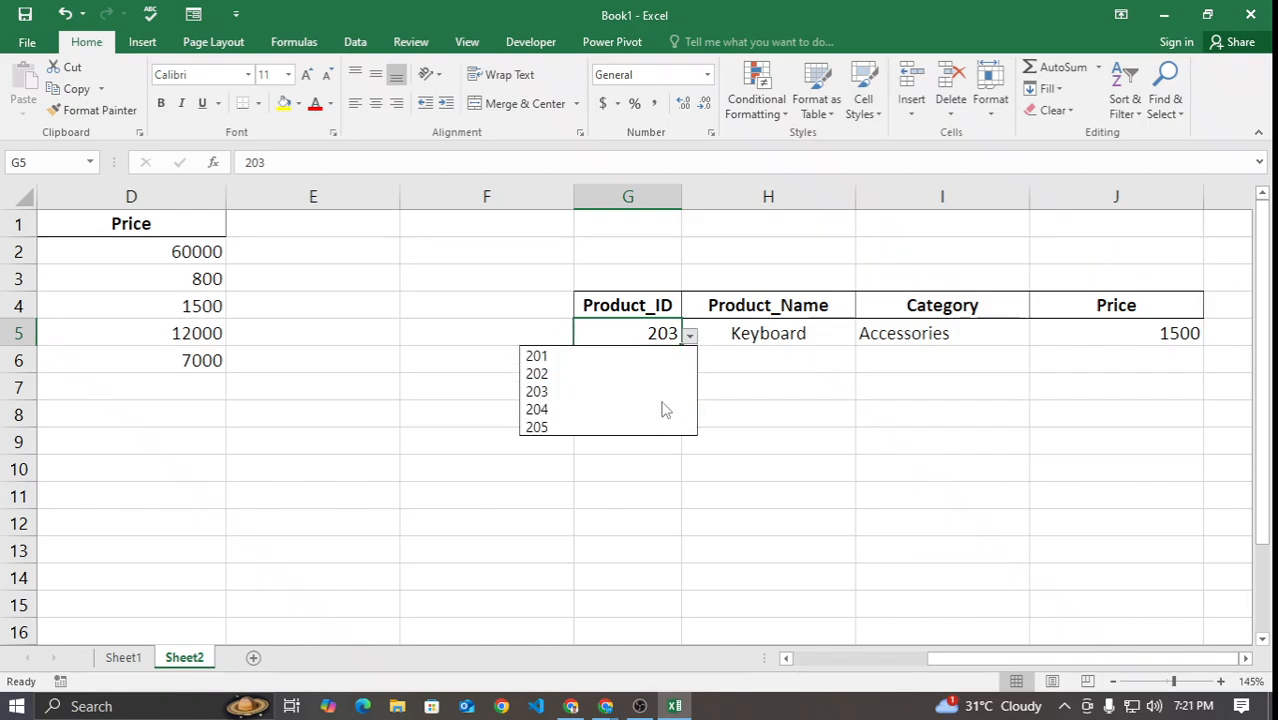
left_click(662, 409)
left_click(686, 331)
left_click(676, 334)
left_click(690, 337)
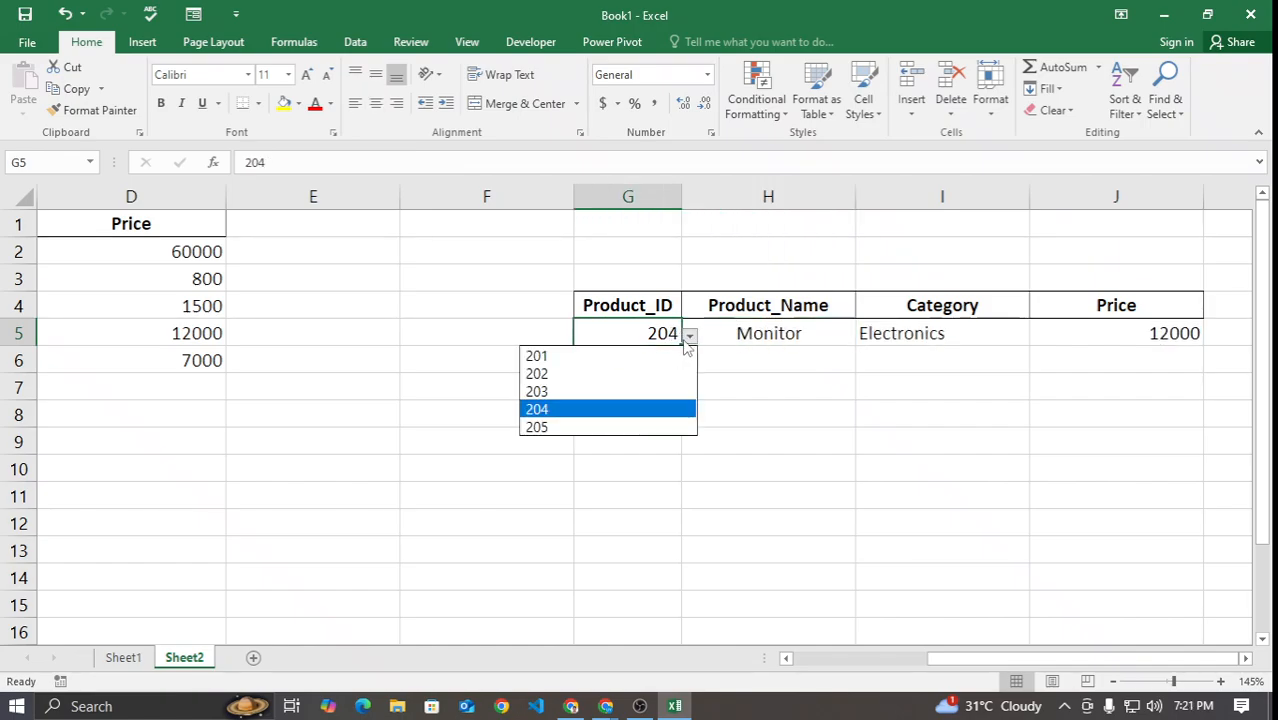
left_click(645, 392)
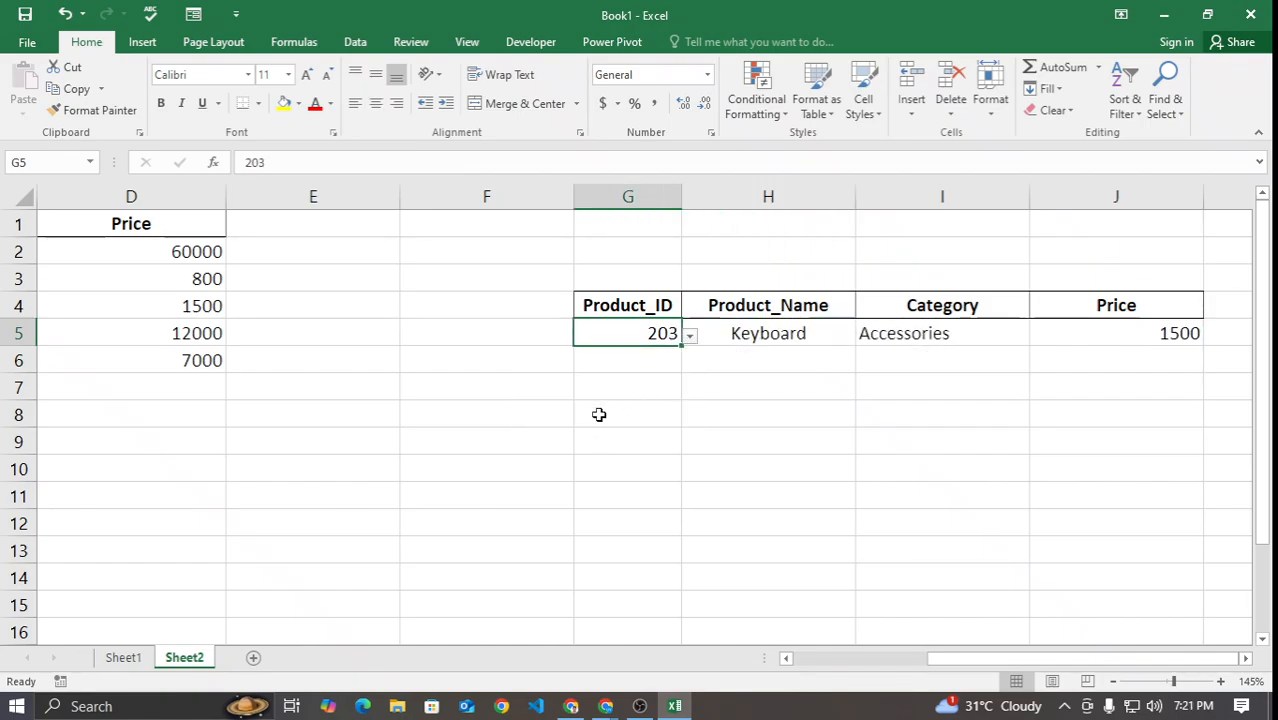
Step: Merge and center cells H2:I2 above the lookup table and enter the title vlookup
left_click_drag(757, 245, 822, 248)
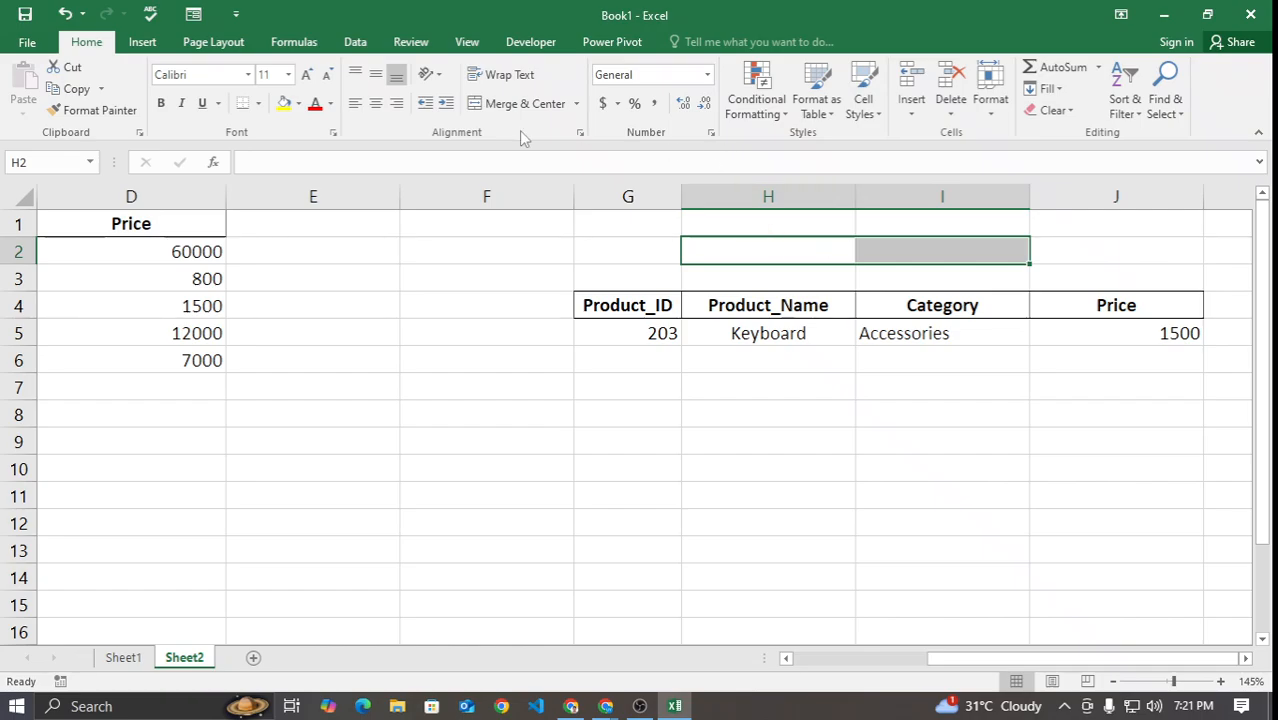
left_click(503, 110)
type("vlookup")
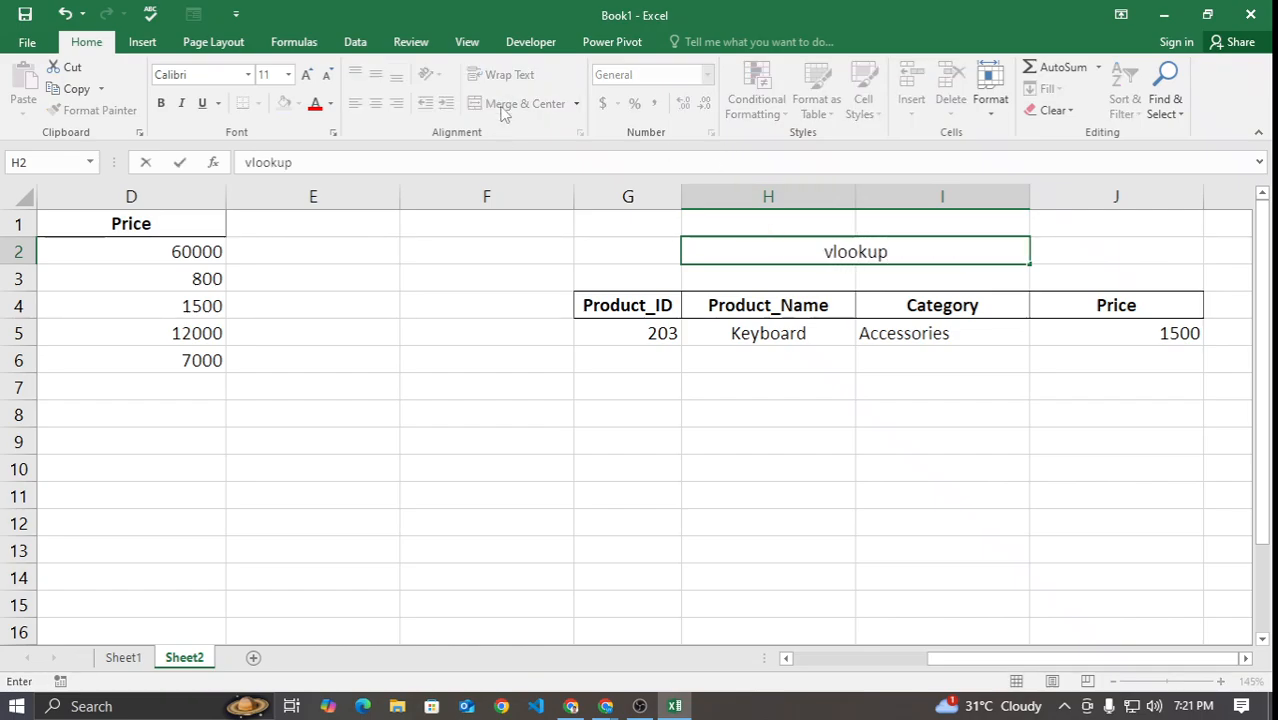
left_click(762, 435)
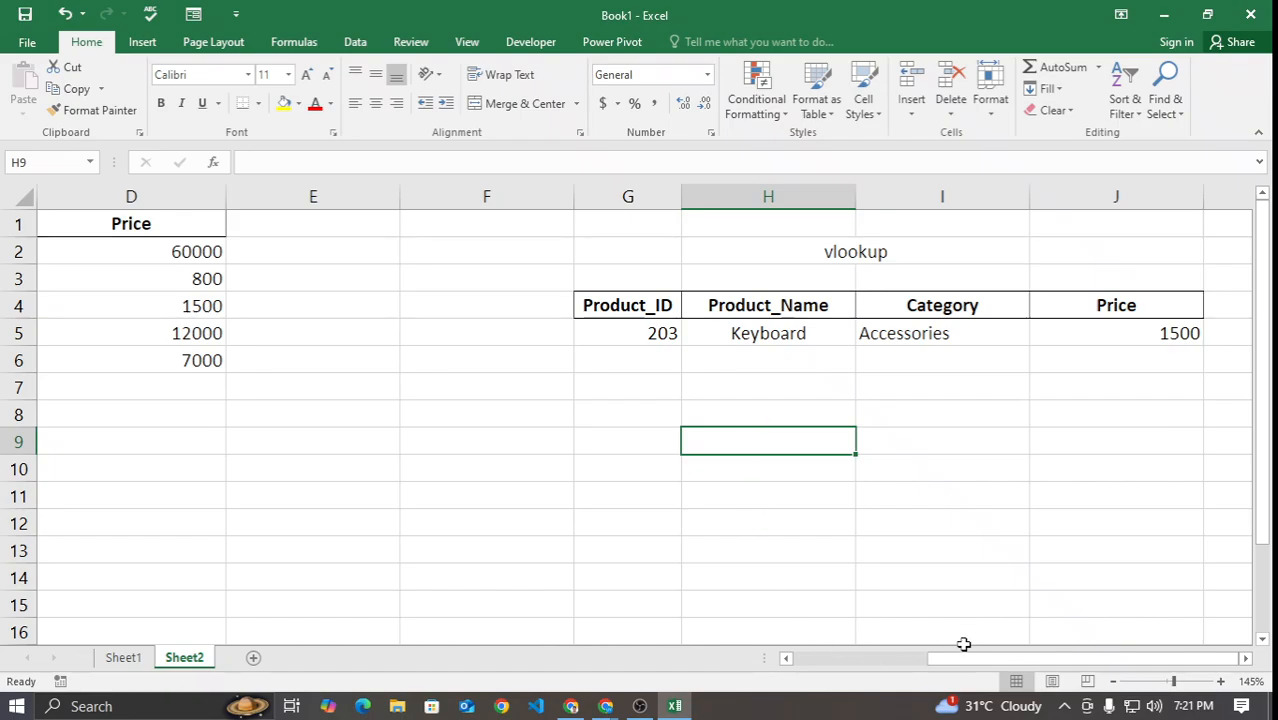
Step: Review the source product records and the list of Product IDs available in cell G5
left_click_drag(970, 661, 840, 661)
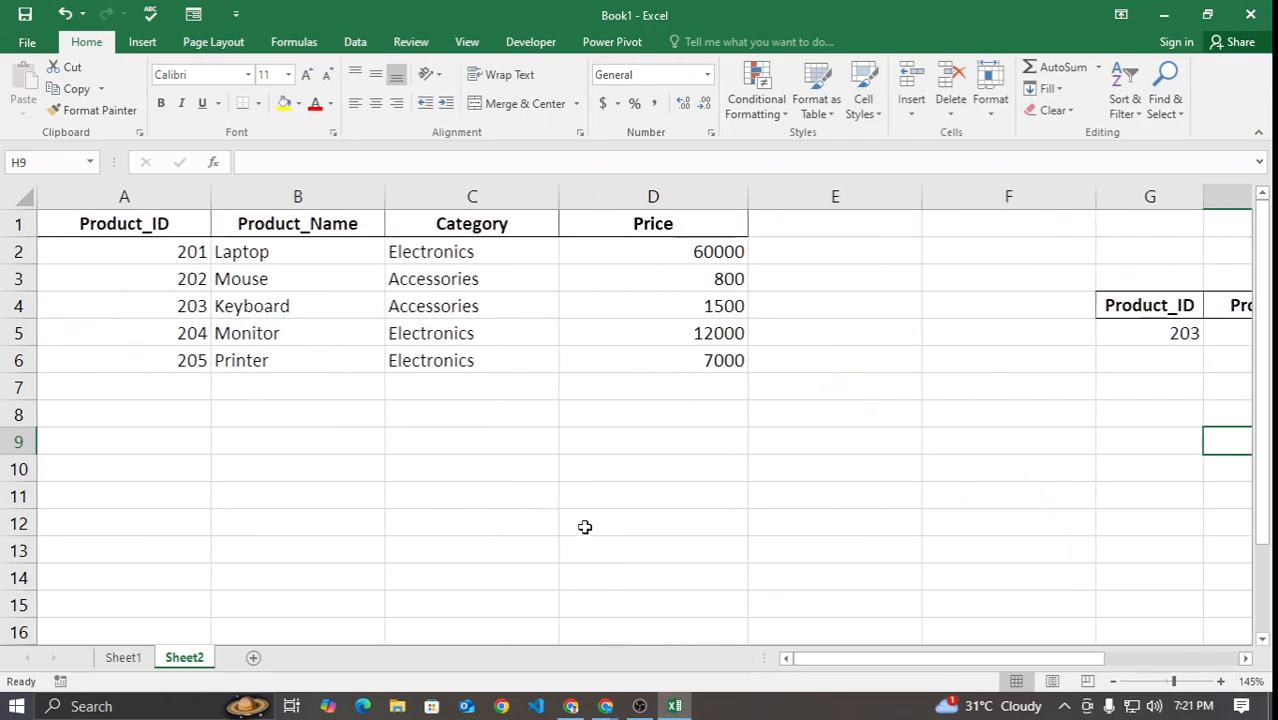
left_click_drag(950, 658, 1083, 658)
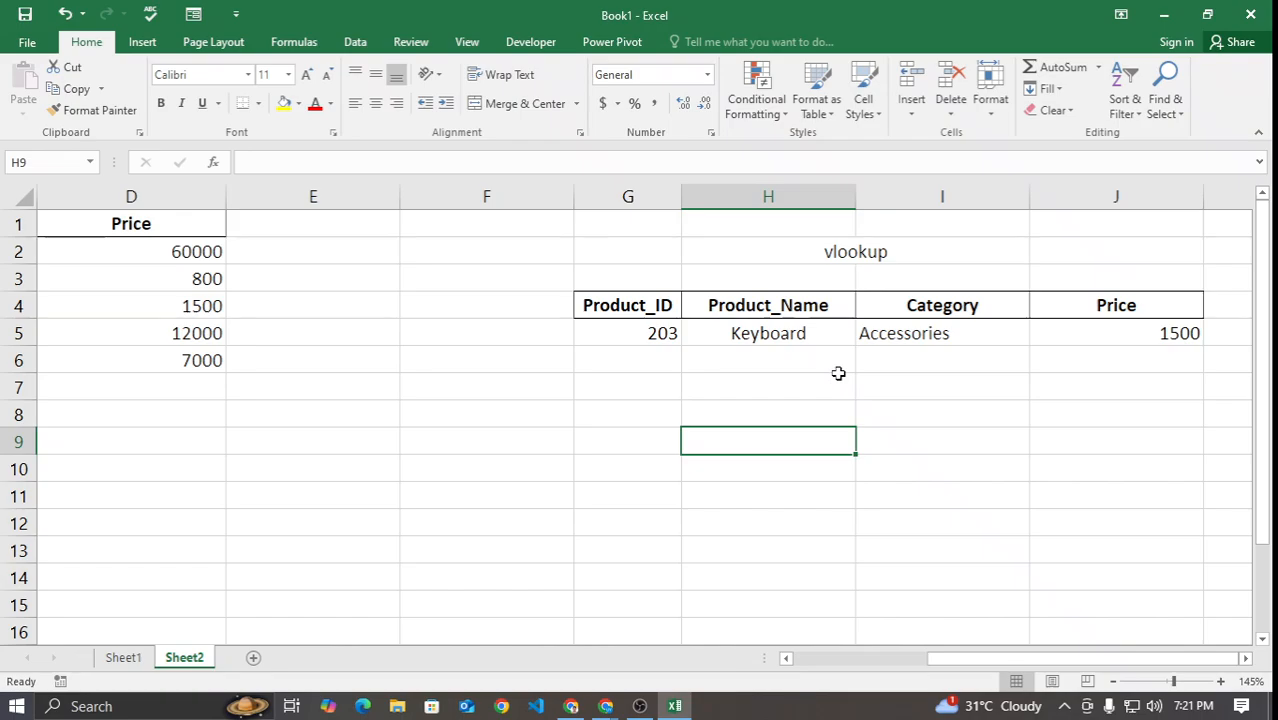
left_click(633, 337)
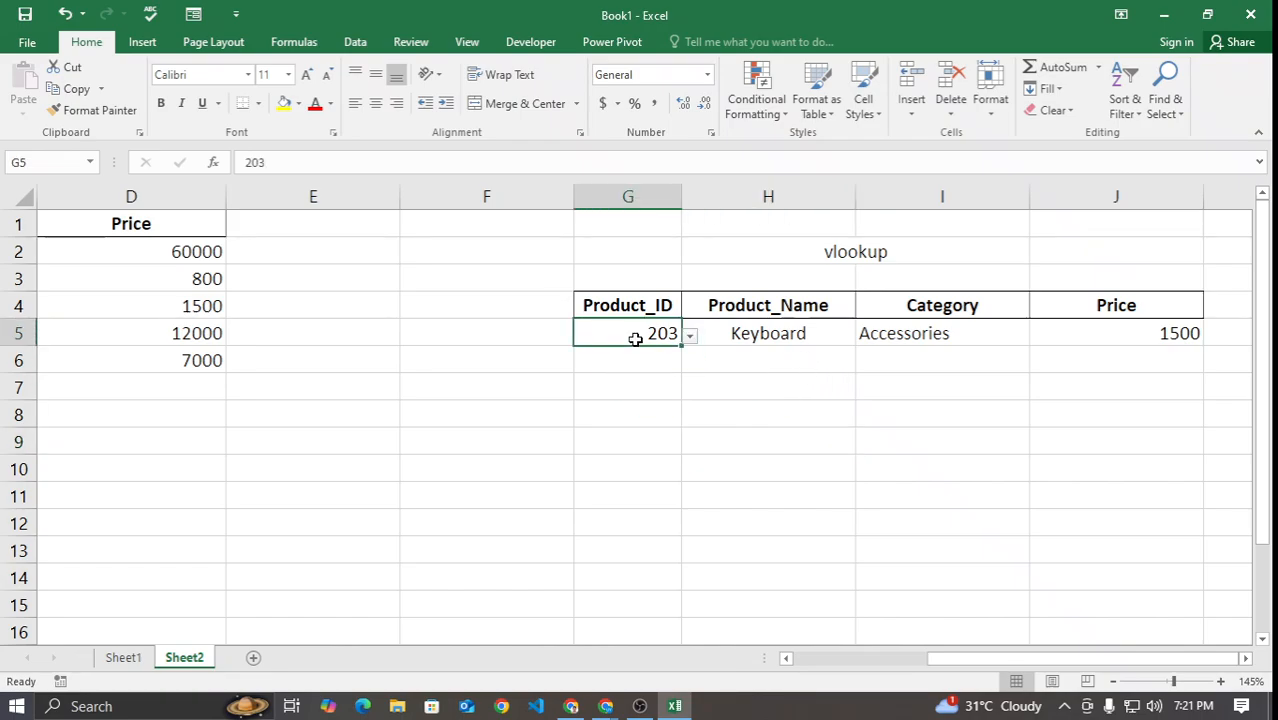
left_click(690, 337)
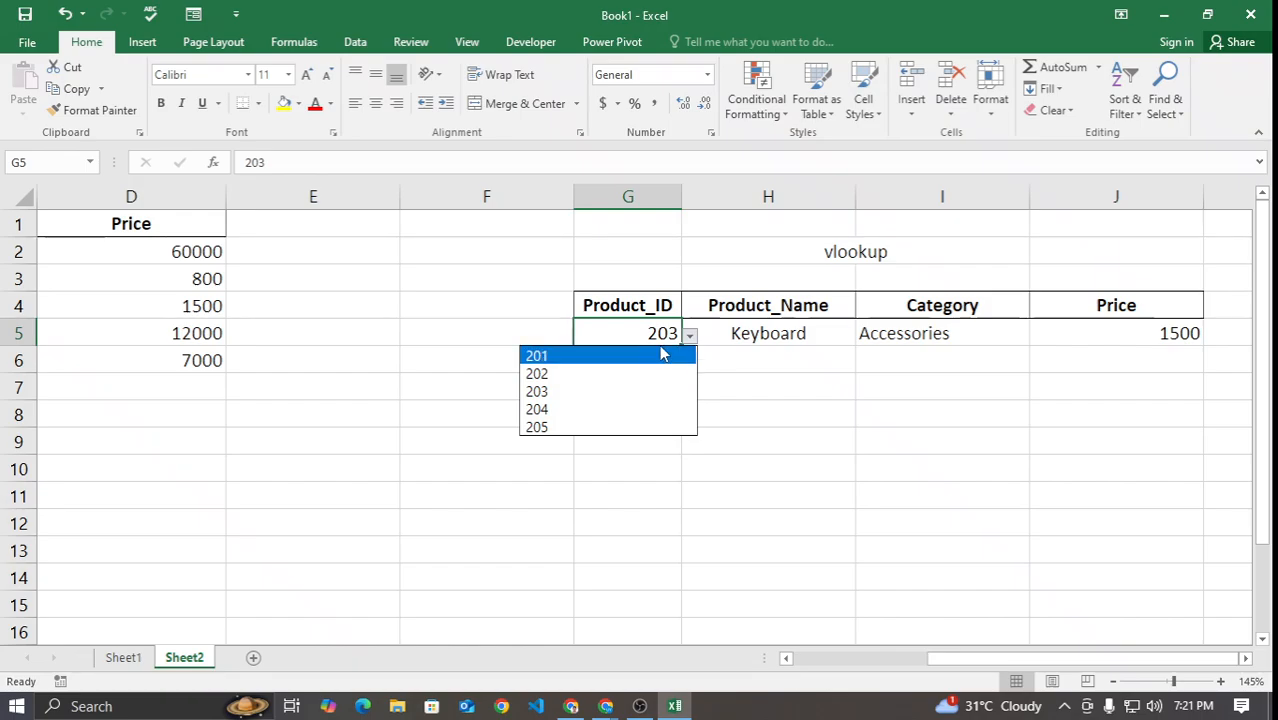
left_click(1037, 663)
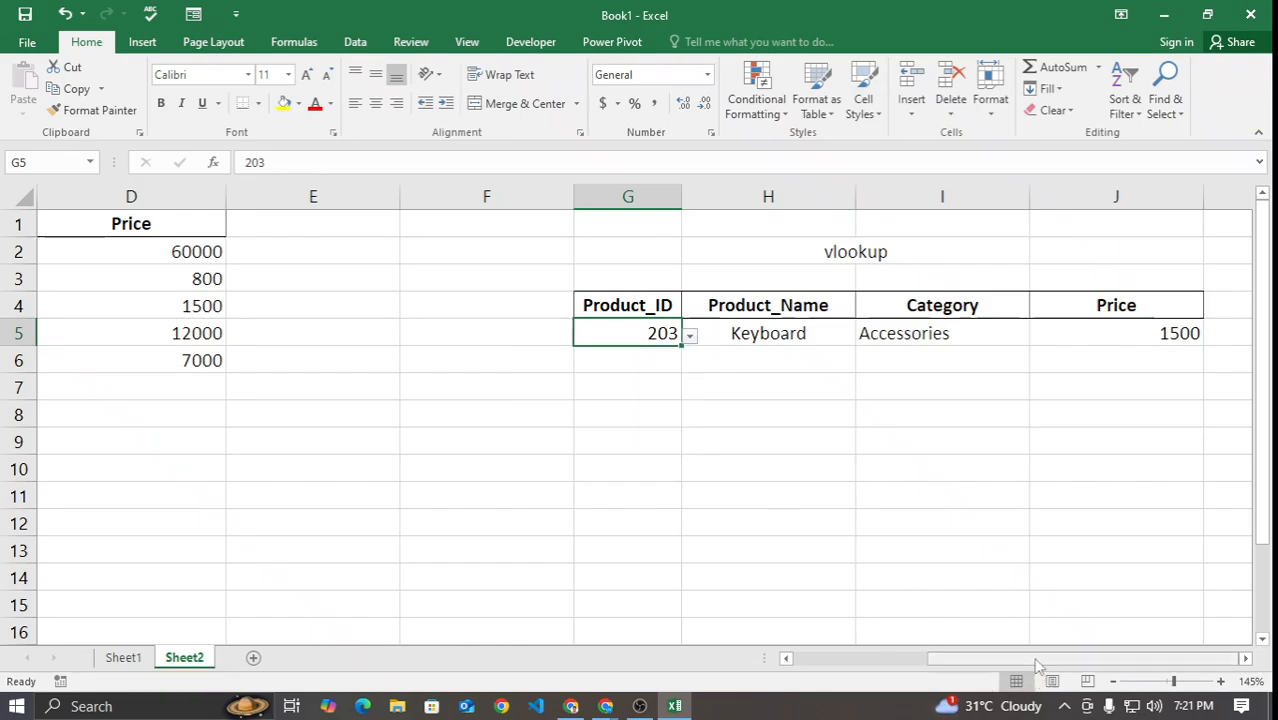
left_click(690, 338)
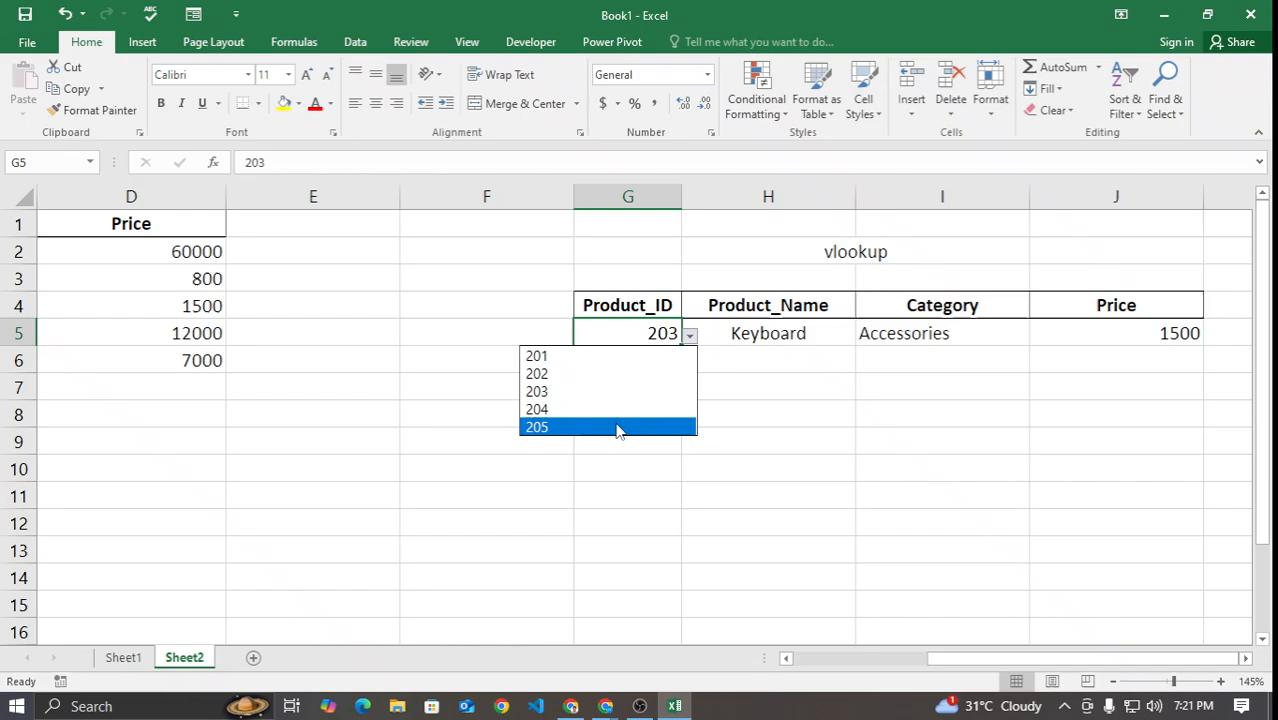
left_click(585, 540)
Step: Enter Product IDs 201, 205 and 203 manually, one after another, in cell G5 to test the lookups
key("F2")
key("BackSpace")
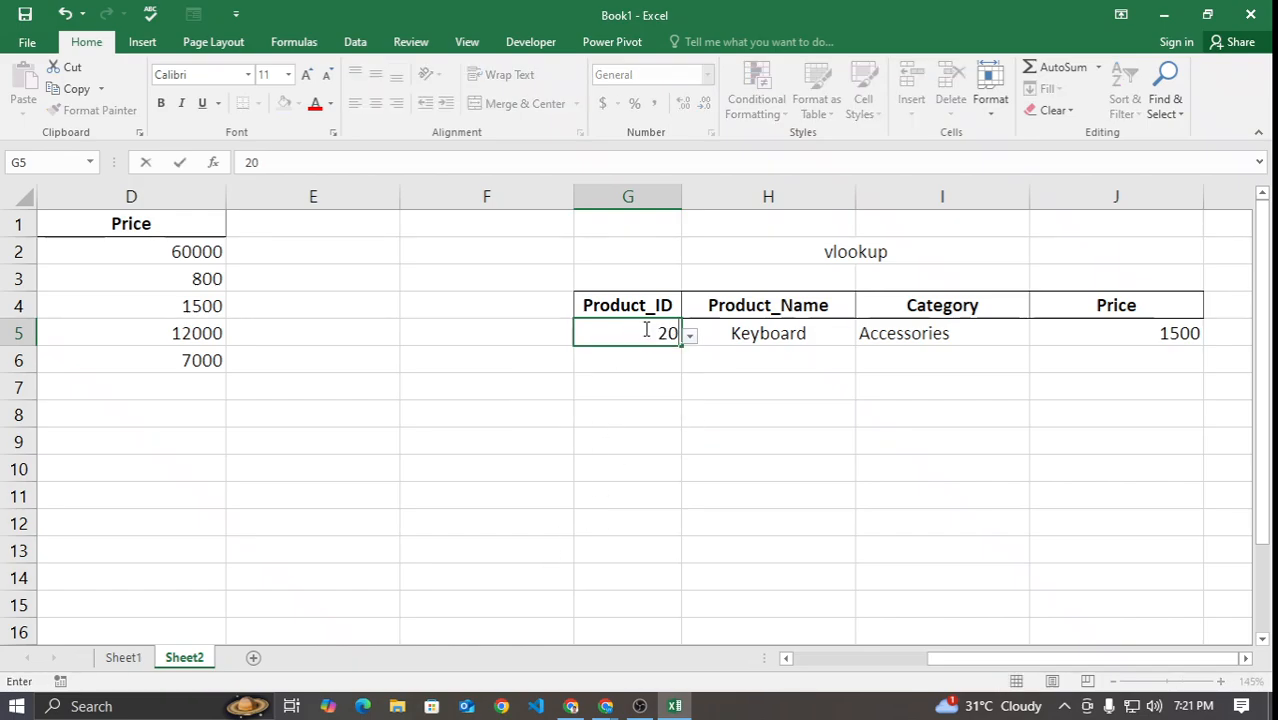
type("1")
key("Return")
left_click(645, 330)
key("F2")
key("BackSpace")
type("5")
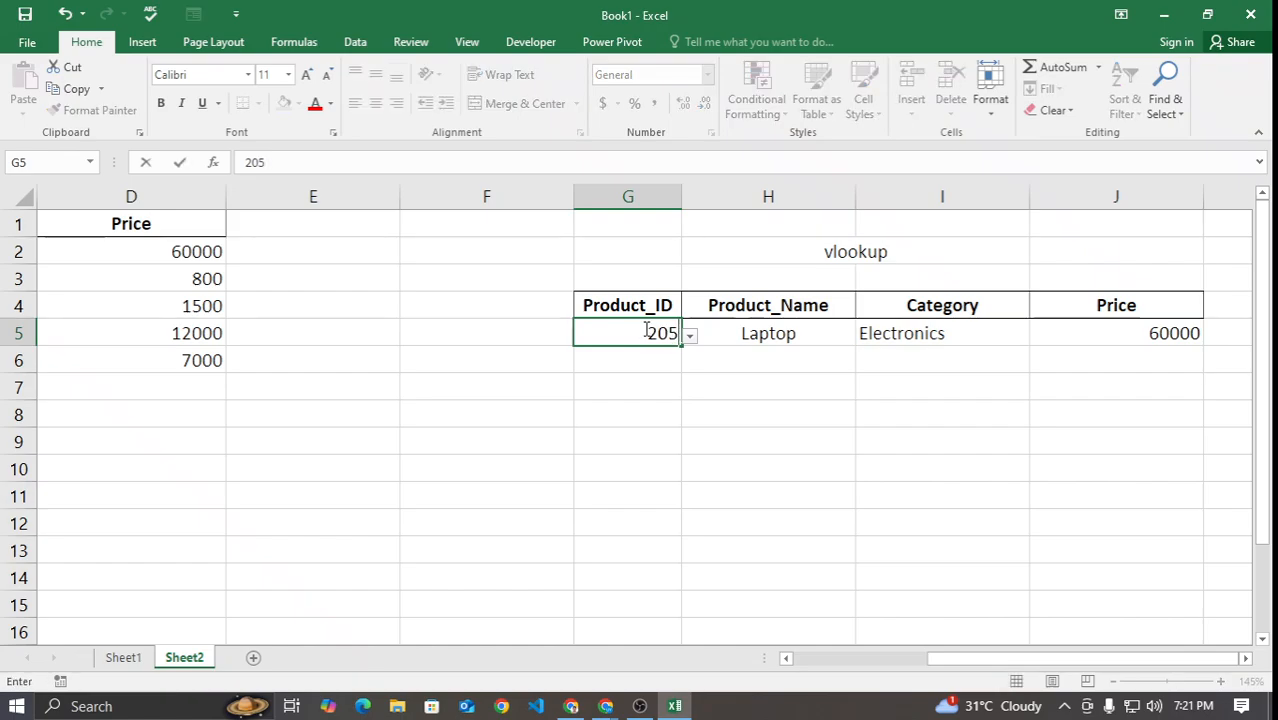
key("Return")
left_click(645, 330)
type("203")
key("Return")
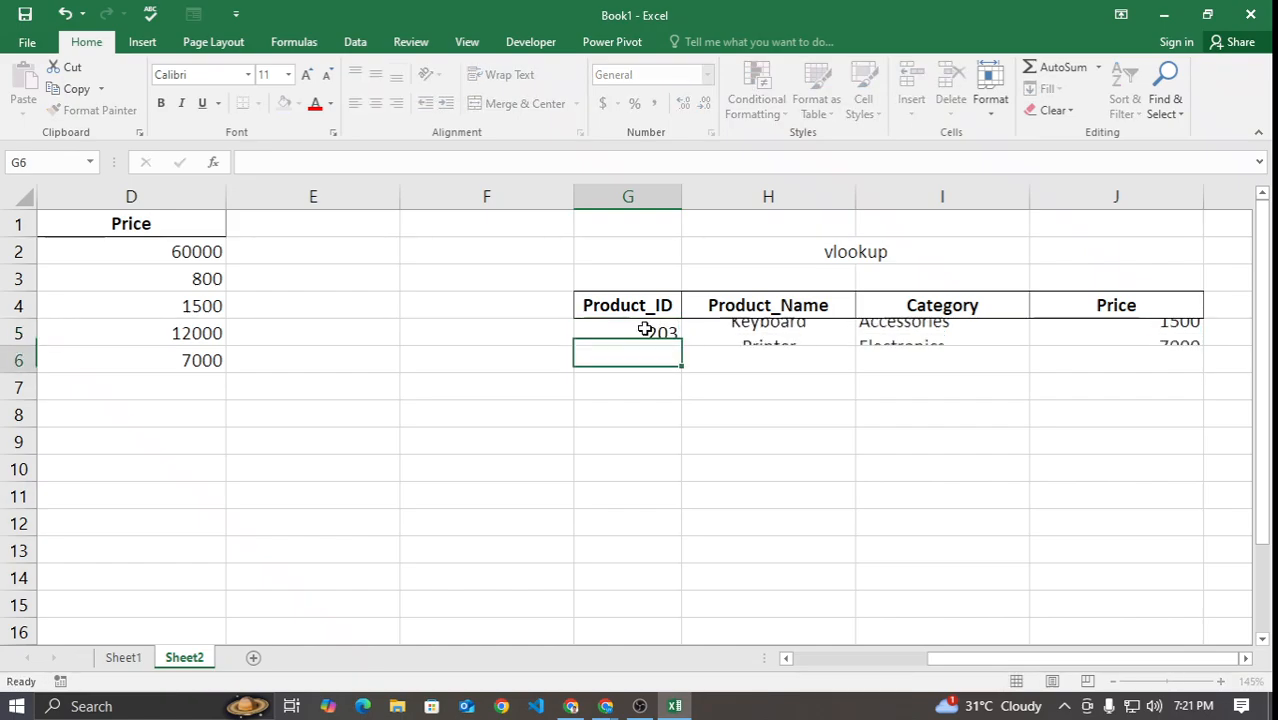
Step: Switch to Google Meet to read the in-call messages and return to the Excel workbook
left_click(555, 648)
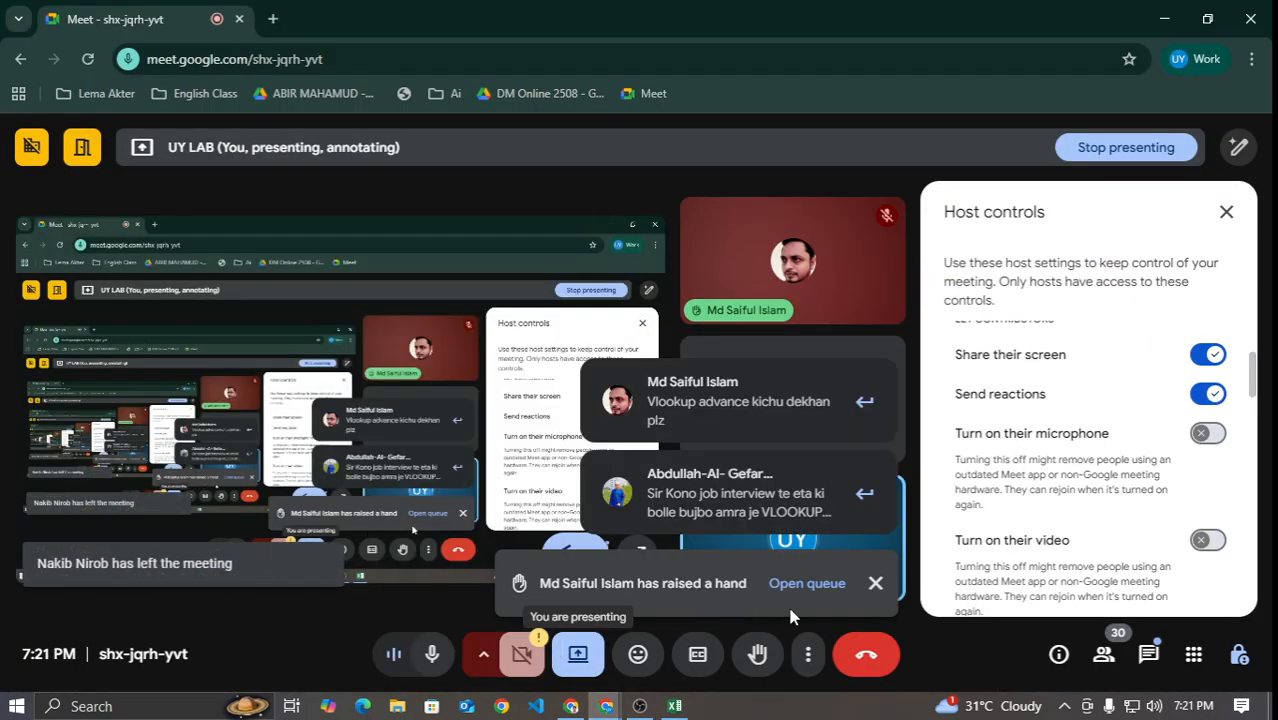
left_click(1148, 655)
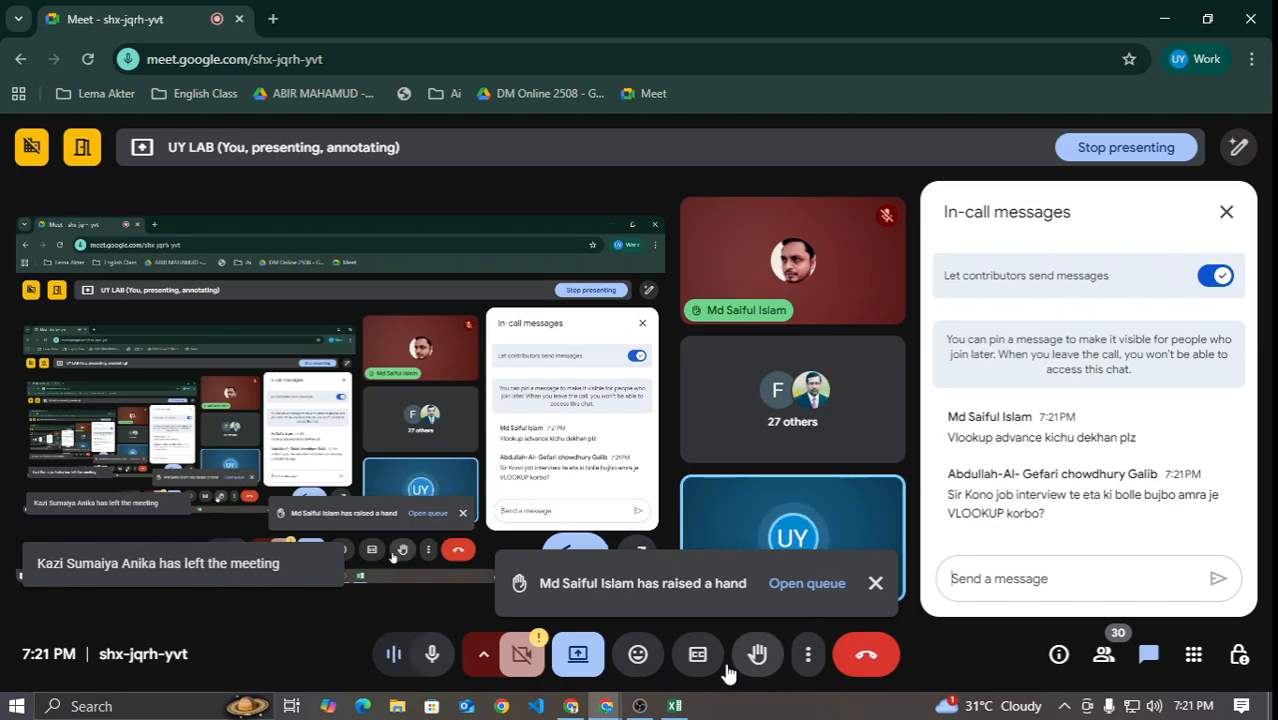
left_click(675, 706)
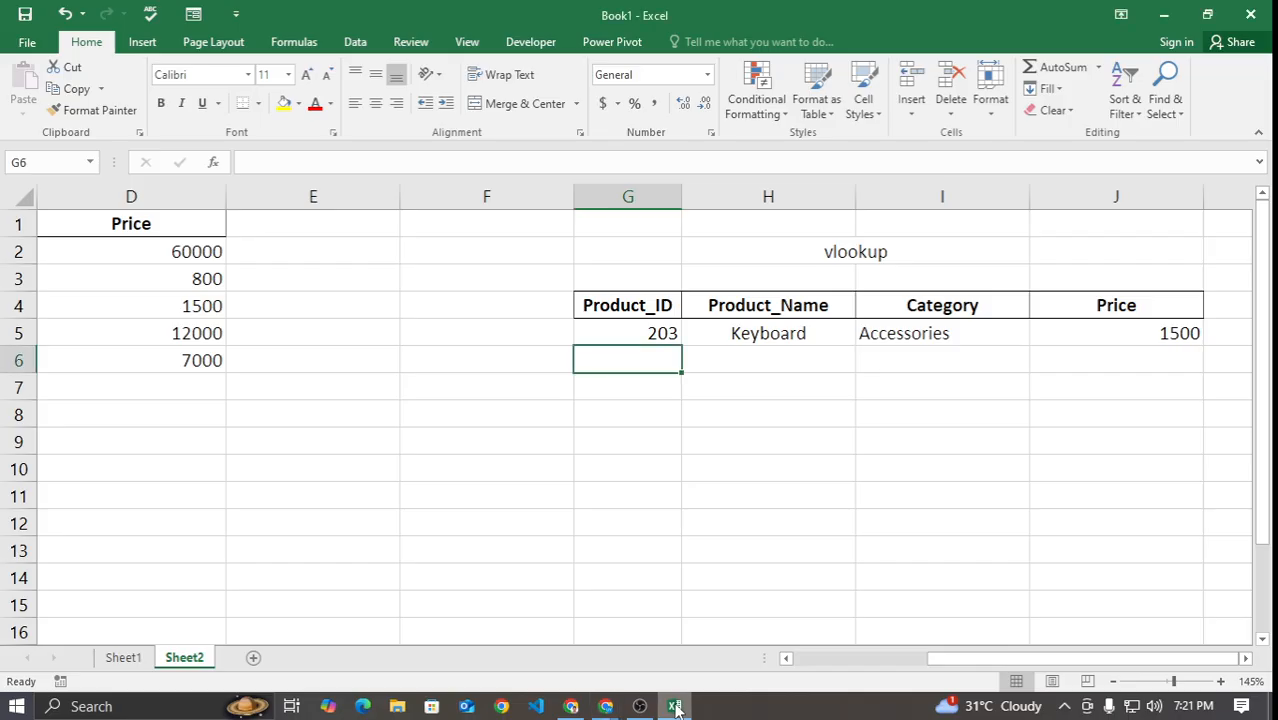
Step: Highlight the source product records in A2:D6 and compare them with the vlookup table
left_click_drag(968, 664, 834, 662)
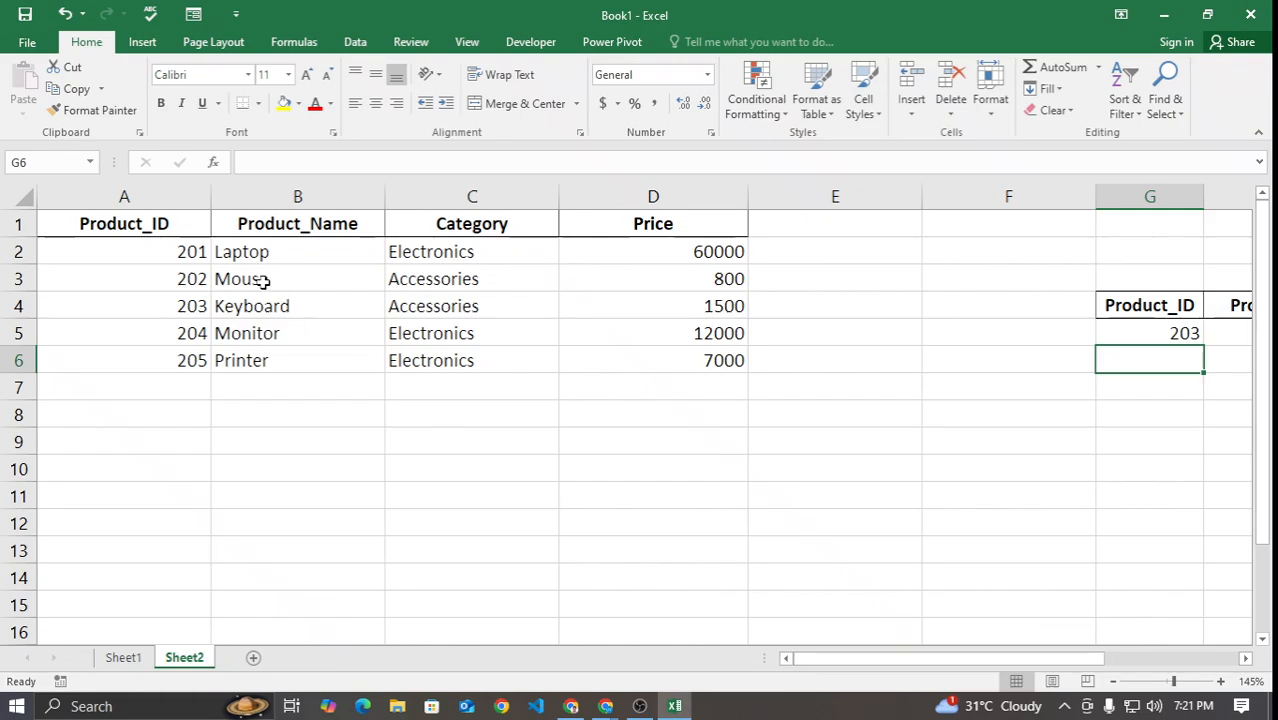
left_click_drag(160, 250, 628, 368)
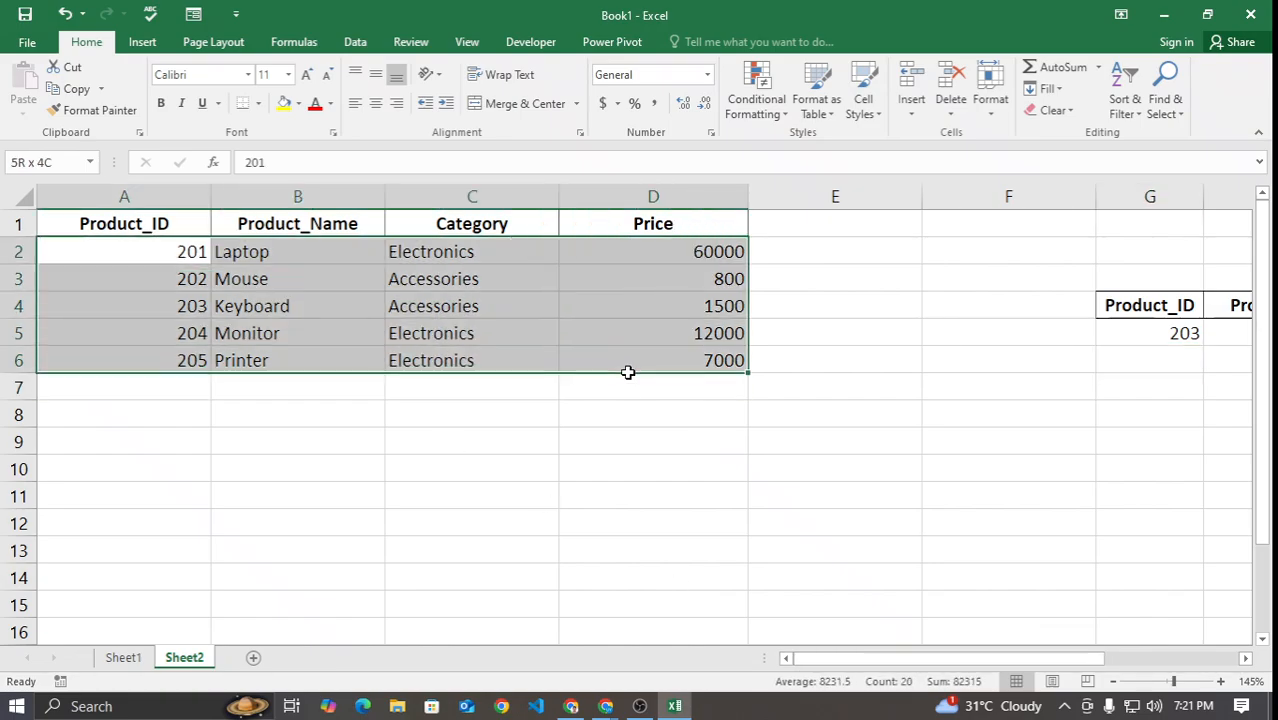
left_click(621, 442)
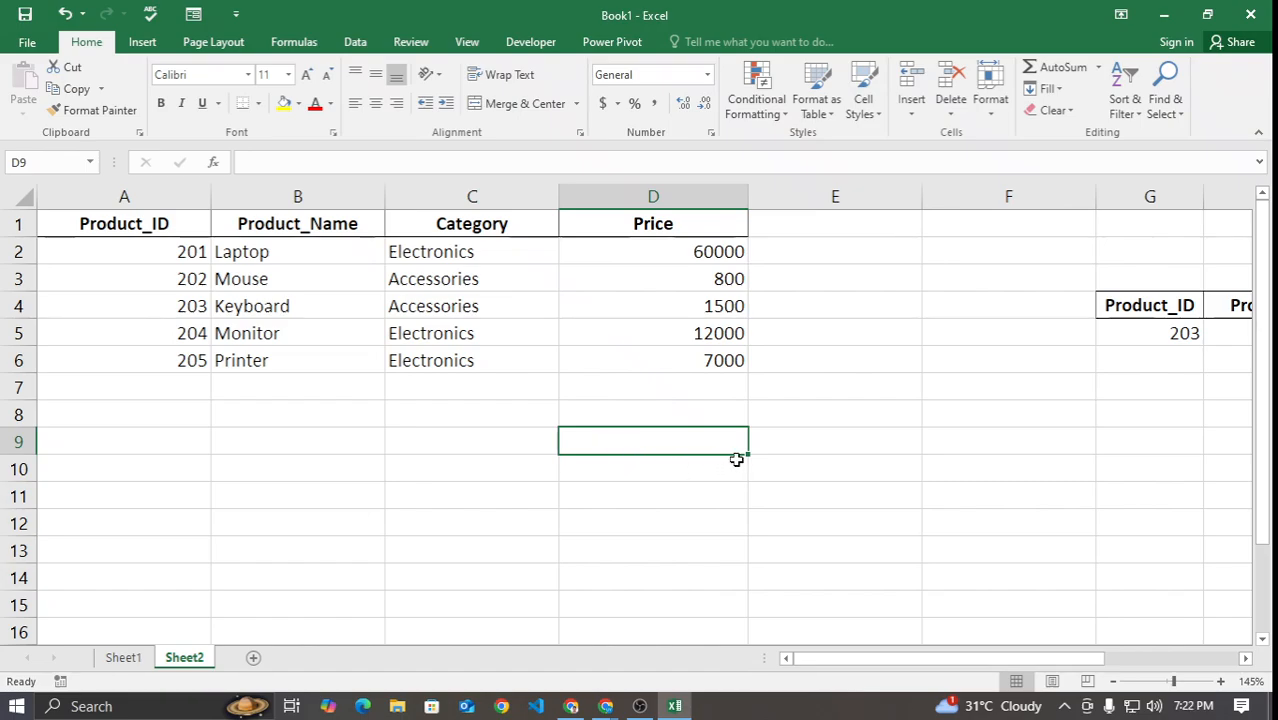
left_click_drag(857, 660, 992, 660)
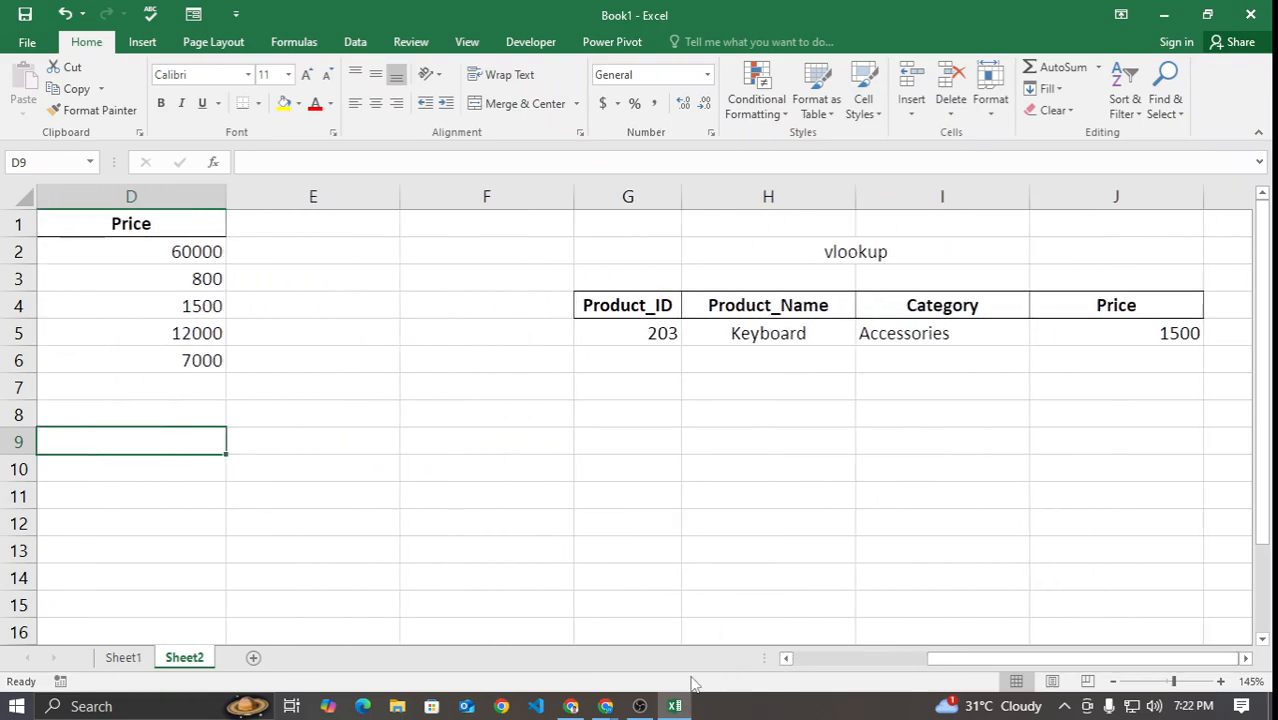
Step: Switch to Google Meet, reread the chat request for advanced VLOOKUP and close the in-call messages
mouse_move(606, 700)
left_click(503, 605)
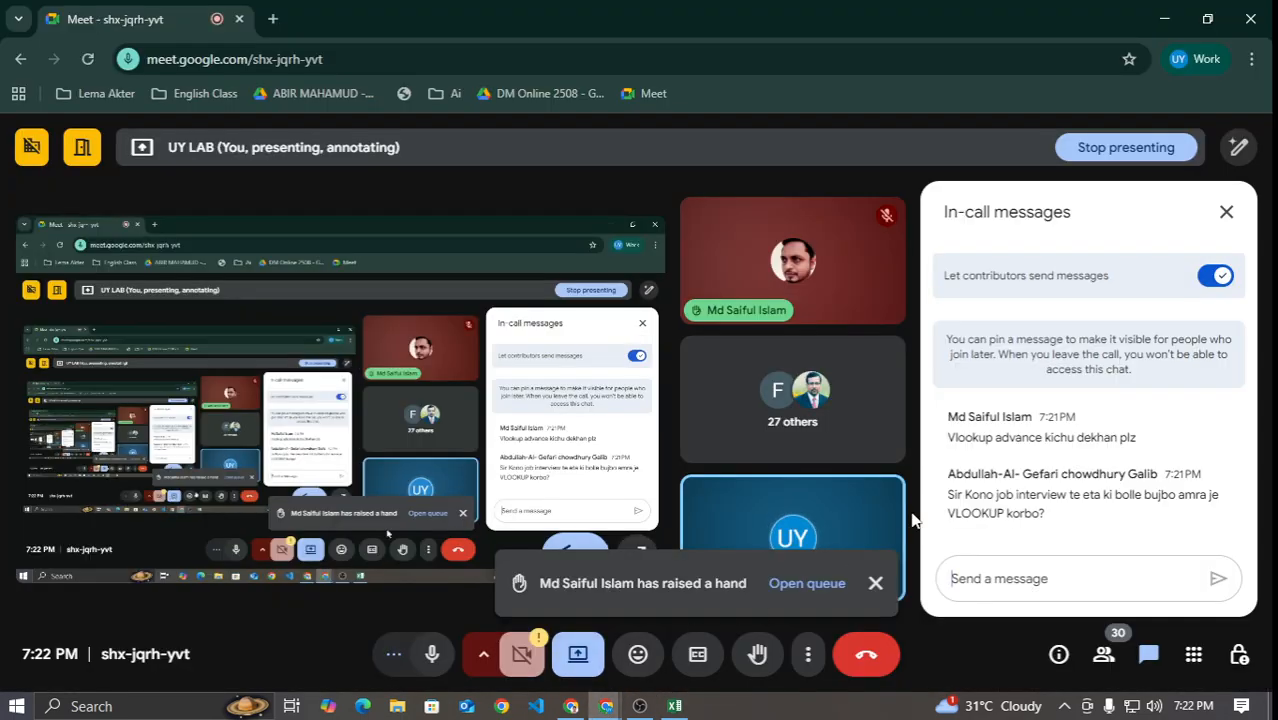
left_click_drag(1009, 437, 1100, 437)
left_click(1226, 211)
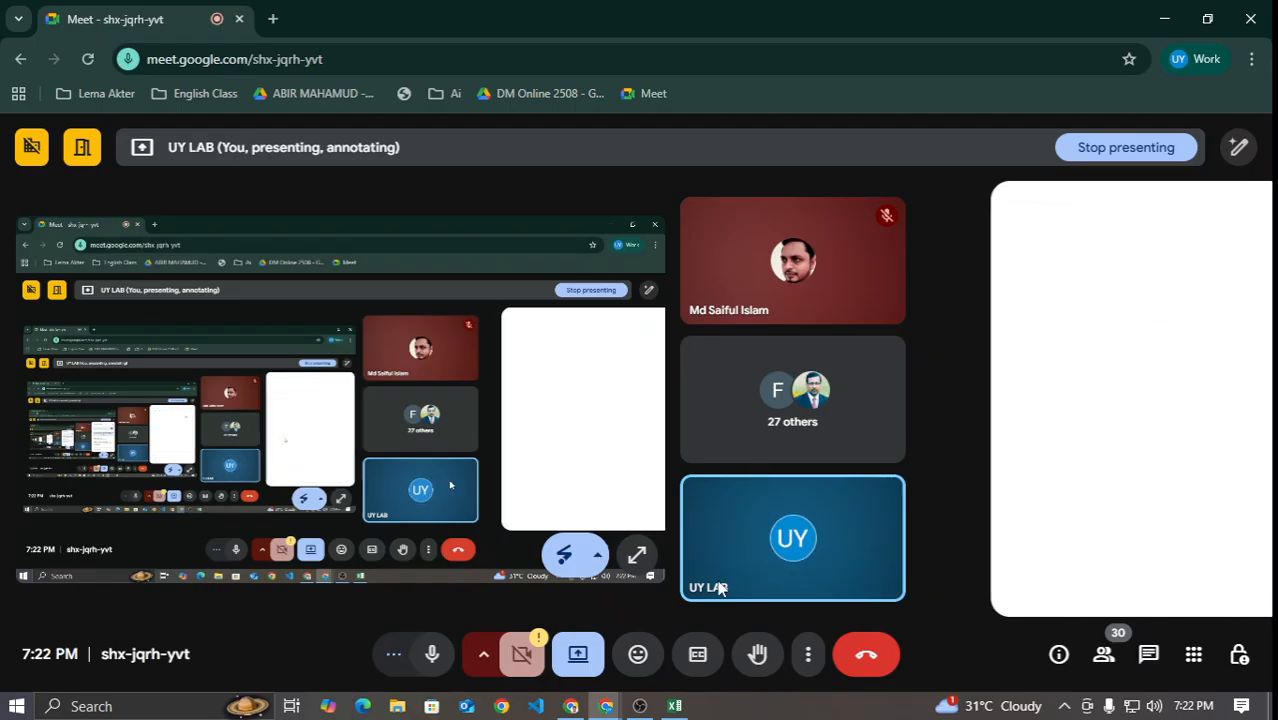
Step: Switch back to the Excel workbook and review the arguments of the VLOOKUP formula in cell H5
key("alt+Tab")
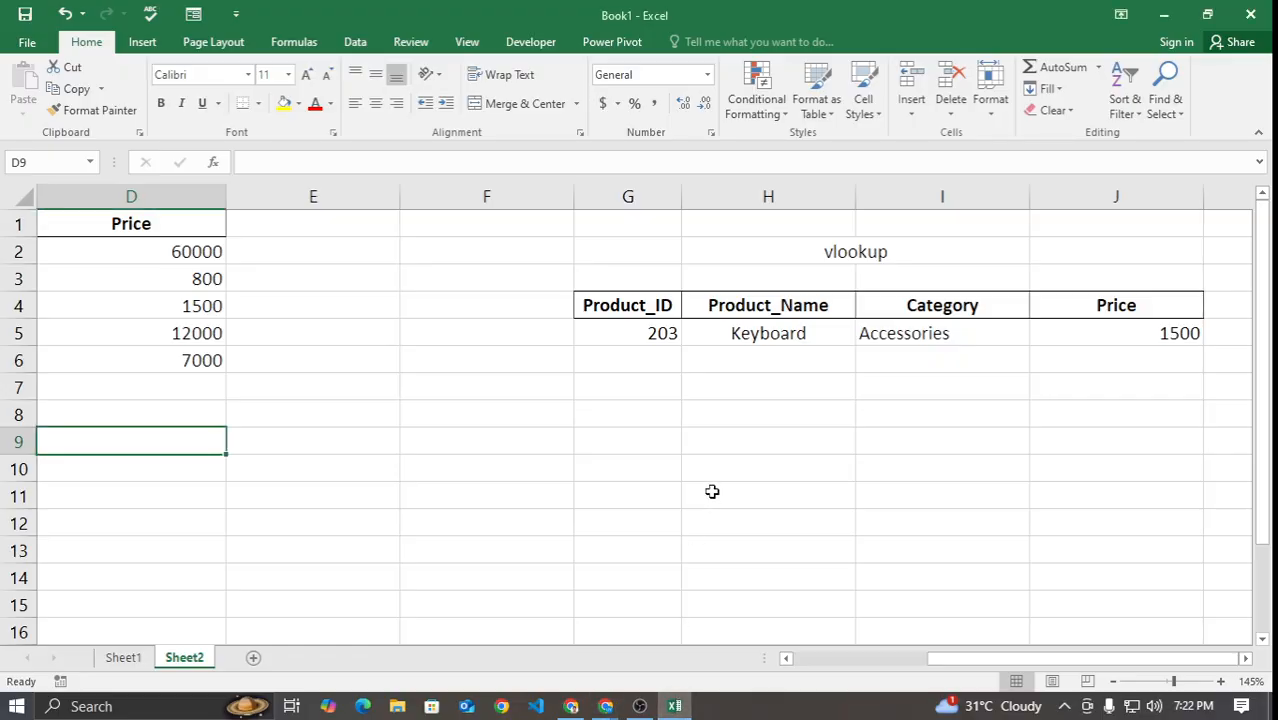
left_click(576, 706)
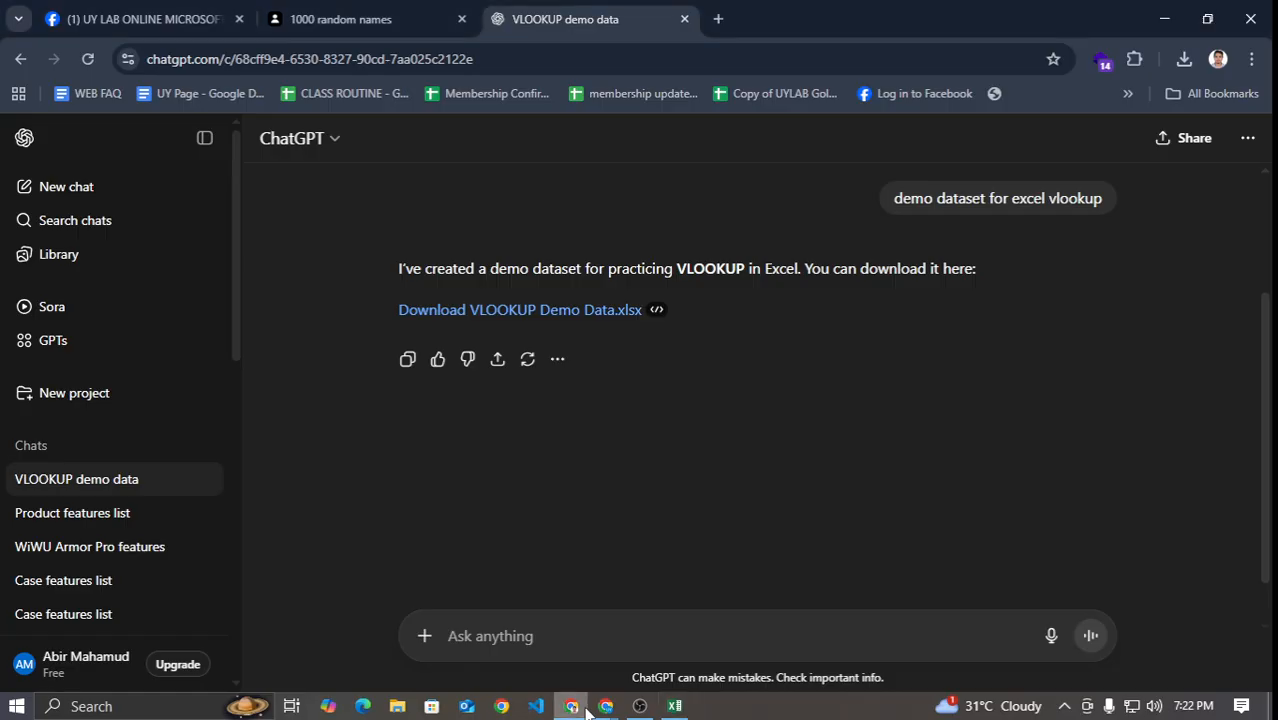
left_click(675, 706)
left_click_drag(965, 655, 832, 657)
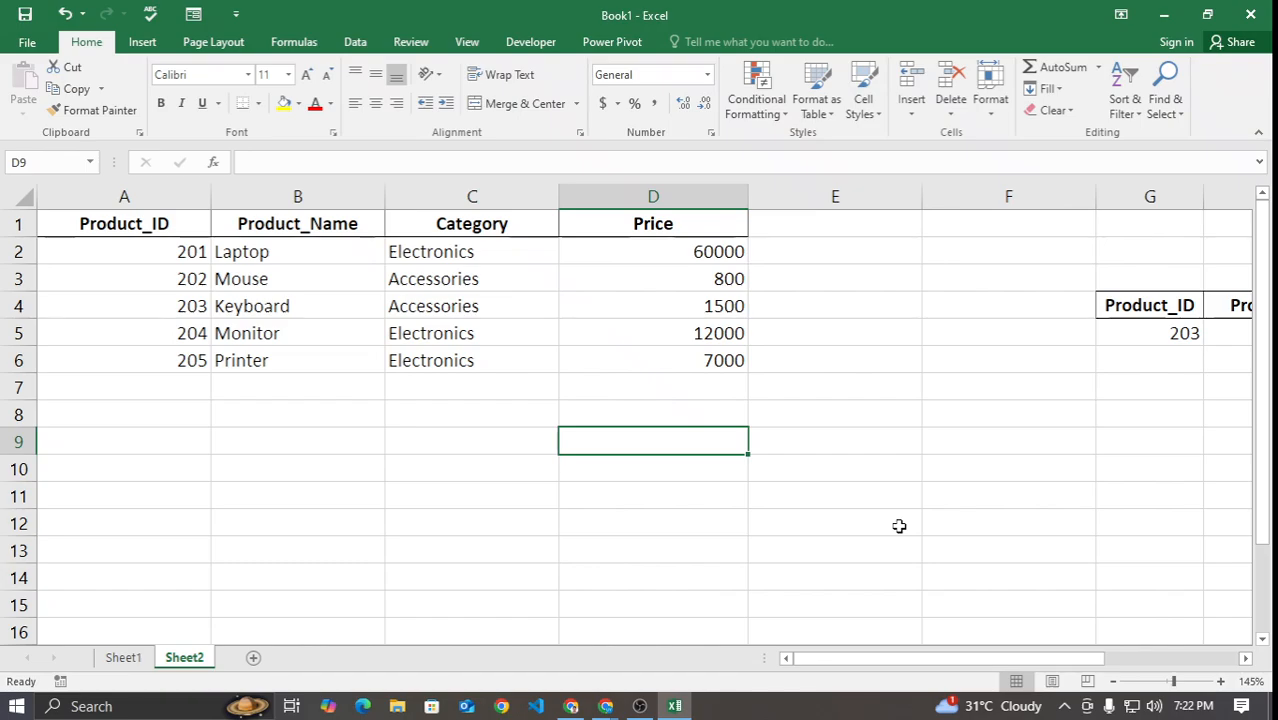
left_click_drag(877, 658, 1009, 658)
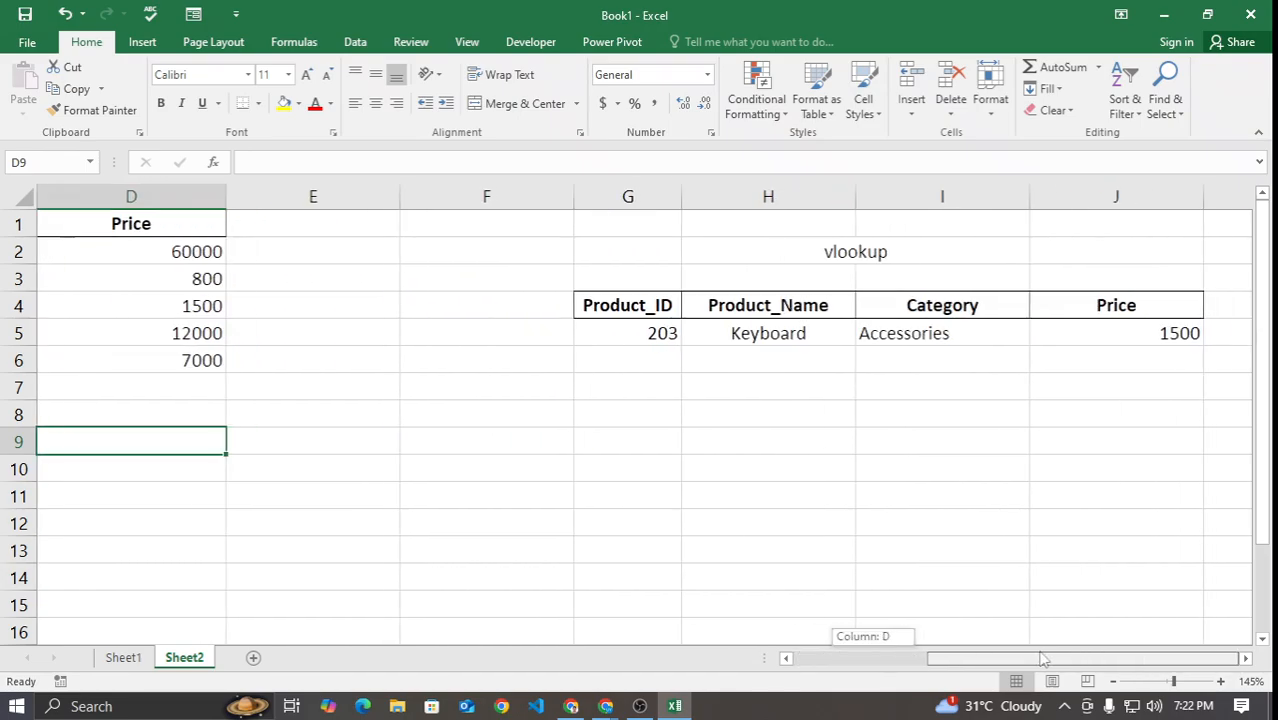
double_click(808, 334)
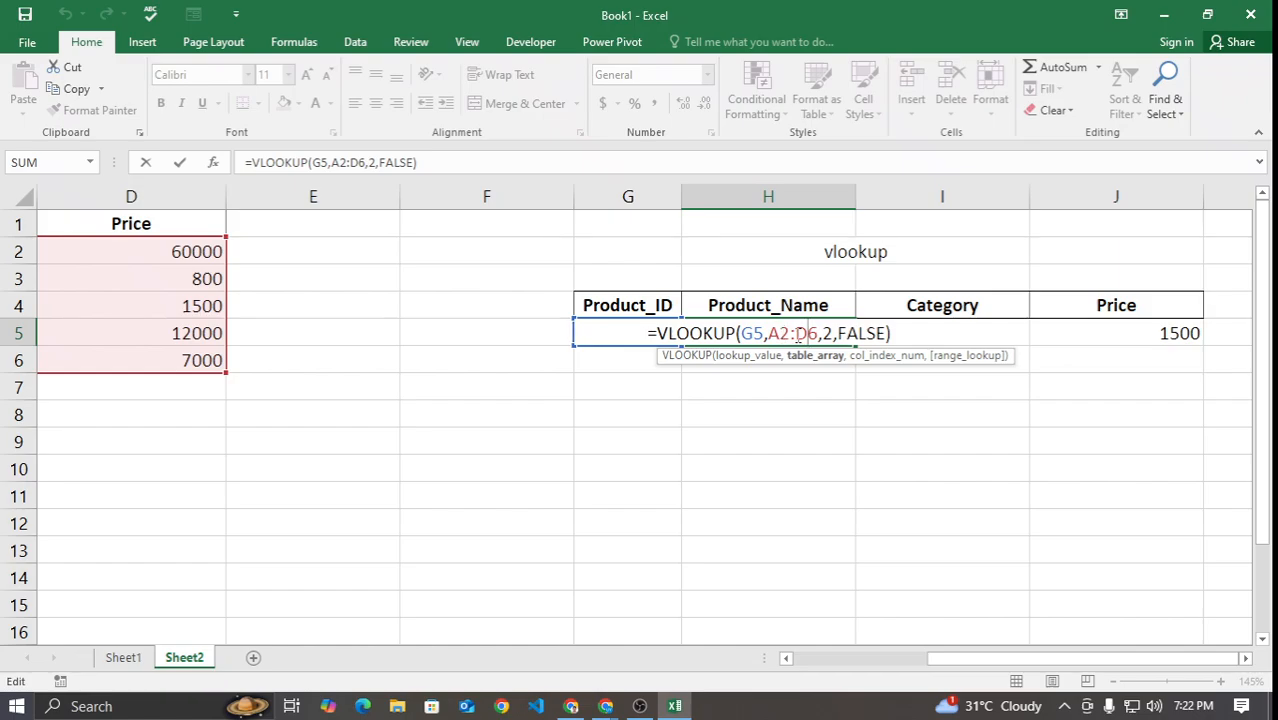
left_click(825, 333)
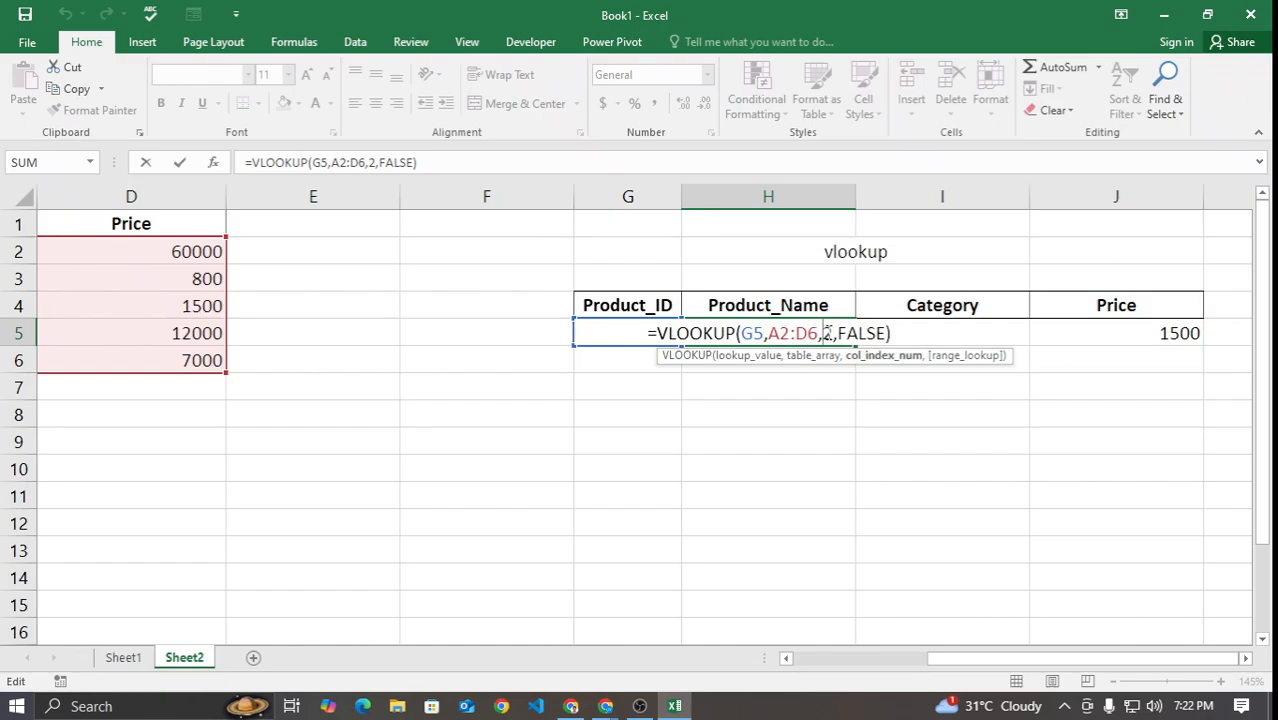
left_click(839, 333)
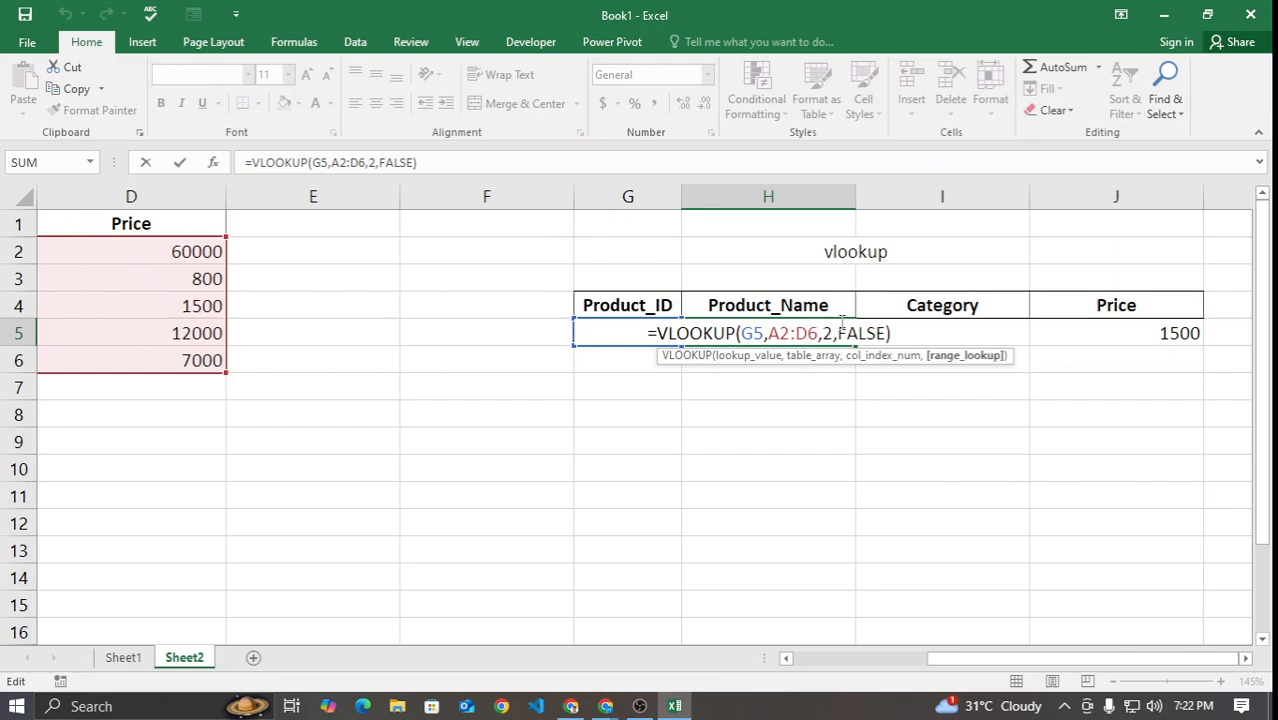
key("Return")
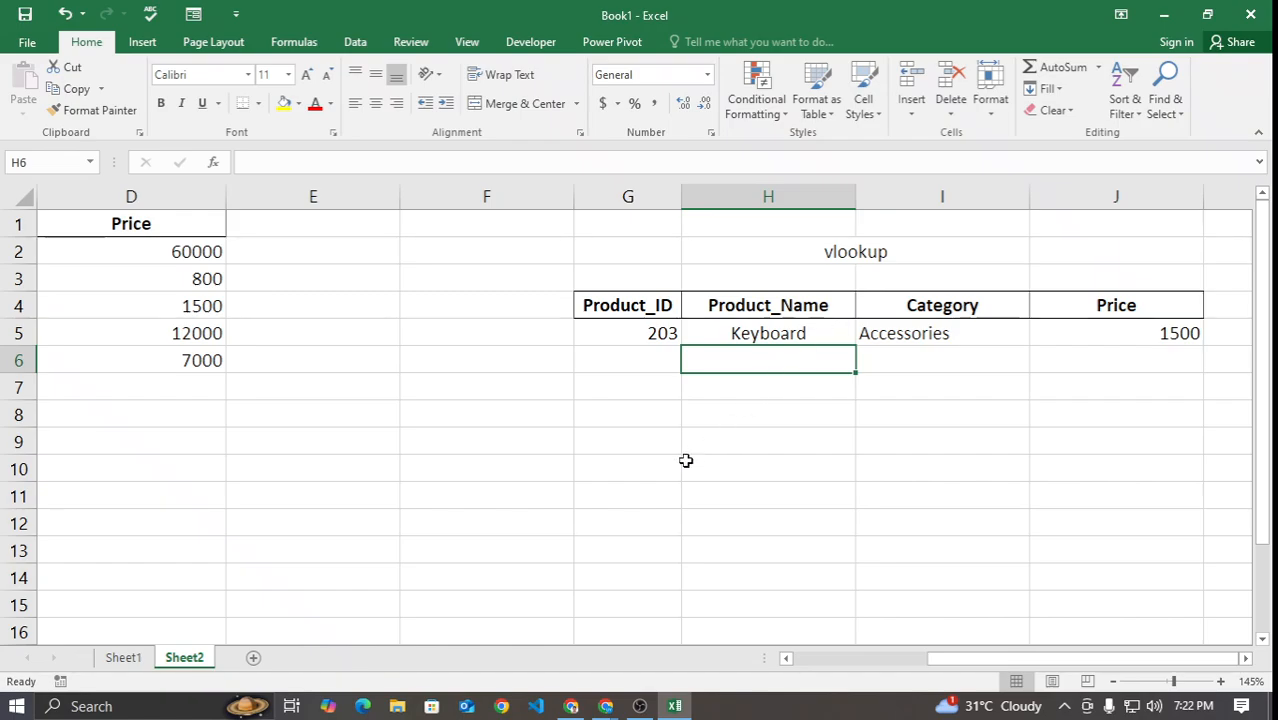
Step: Pick Product IDs 204, 202, 203, 204 and 201 one after another in cell G5 to test the lookups
left_click(636, 335)
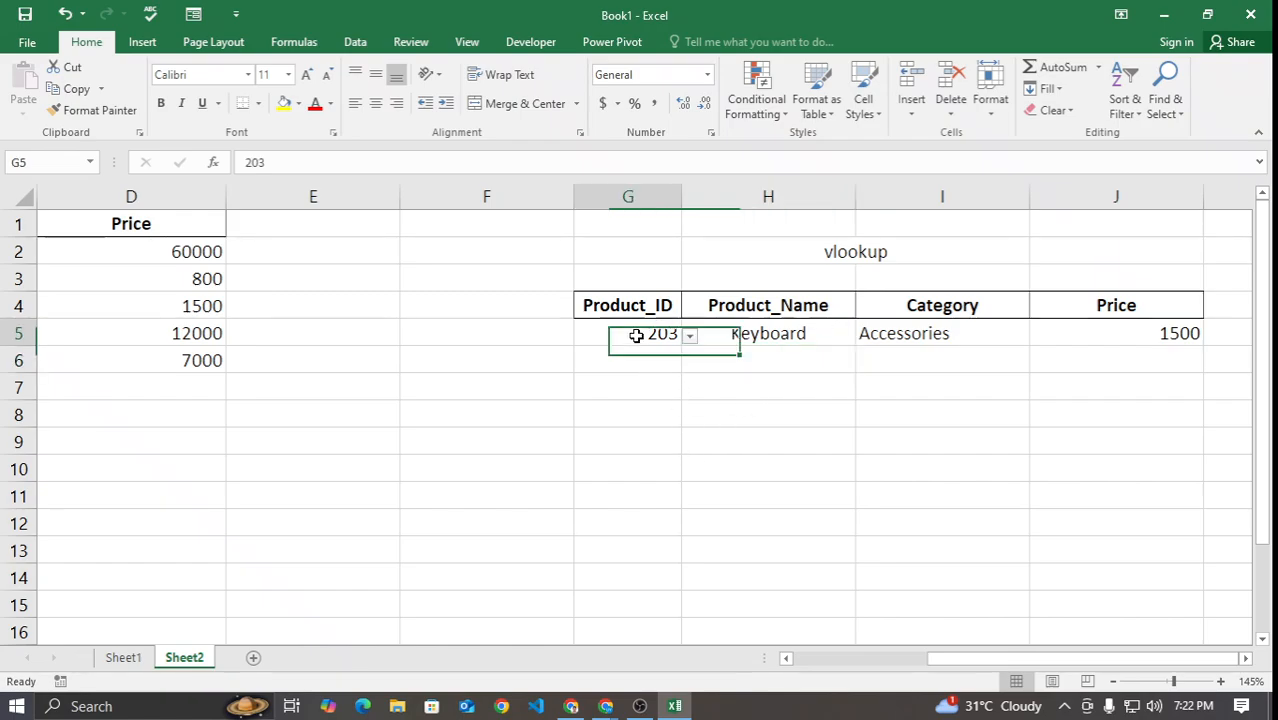
left_click(689, 337)
left_click(630, 404)
left_click(689, 337)
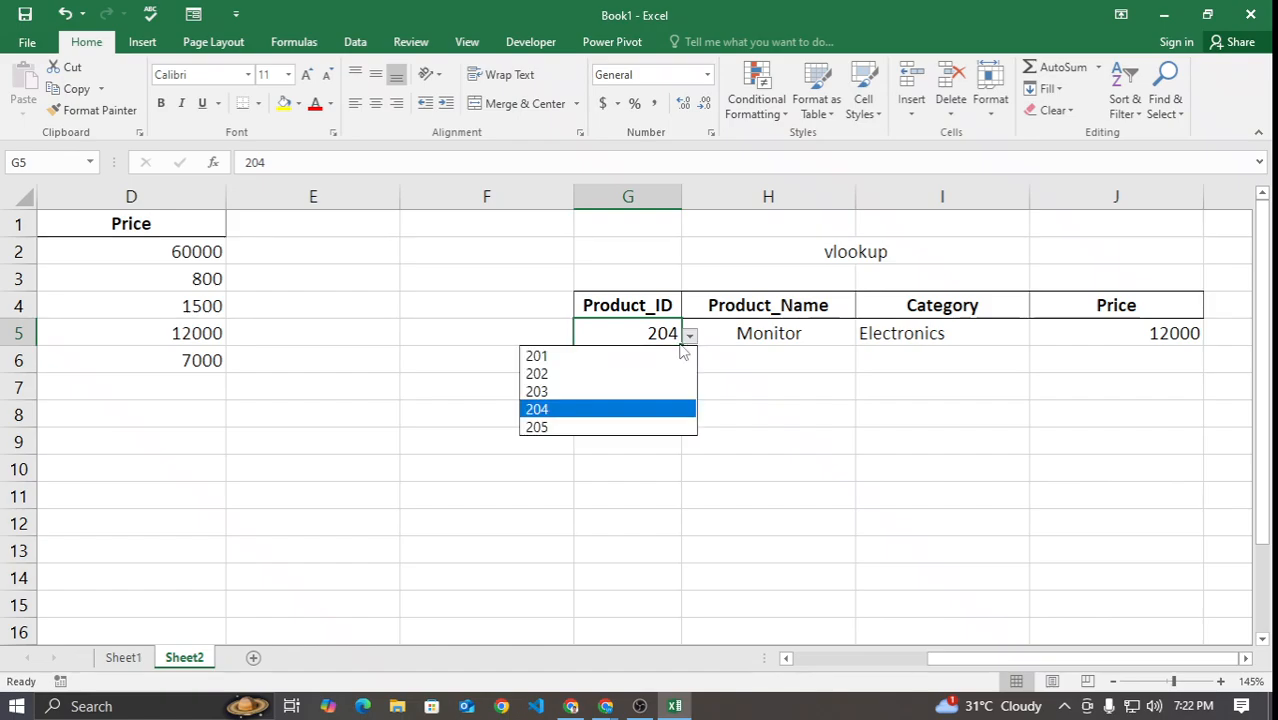
left_click(636, 370)
left_click(689, 337)
left_click(635, 391)
left_click(693, 334)
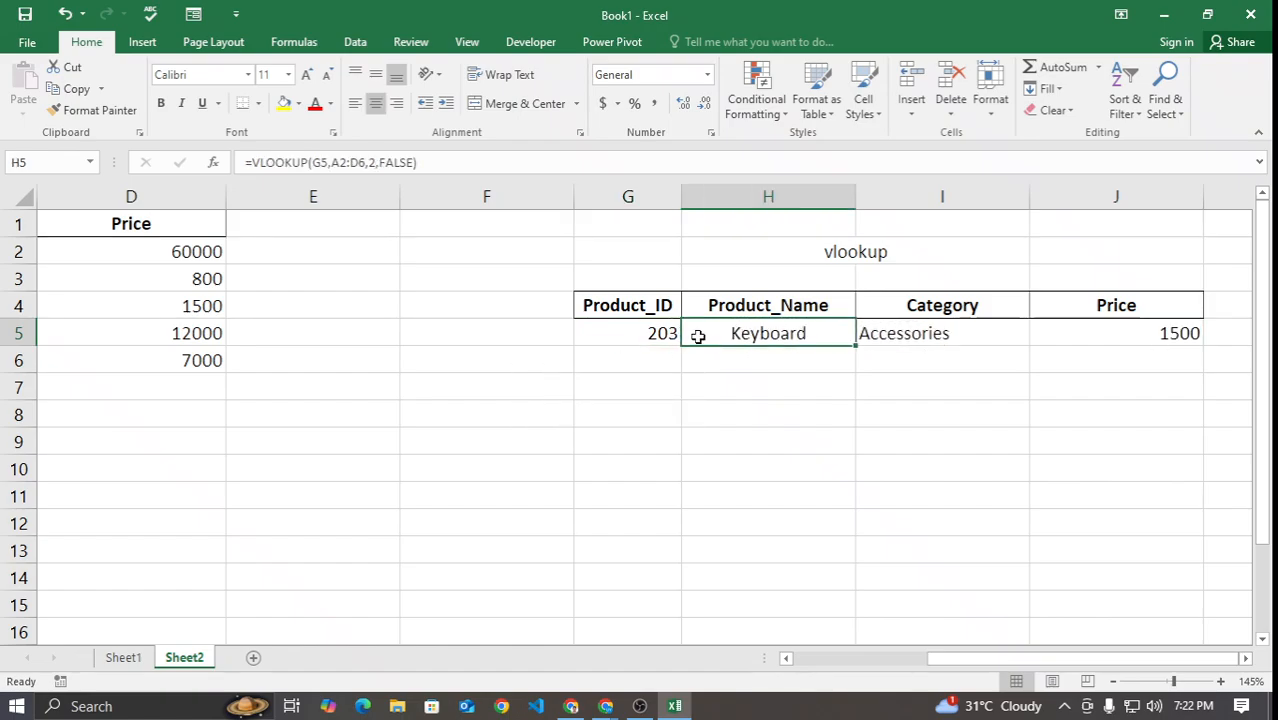
left_click(673, 334)
left_click(689, 337)
left_click(640, 408)
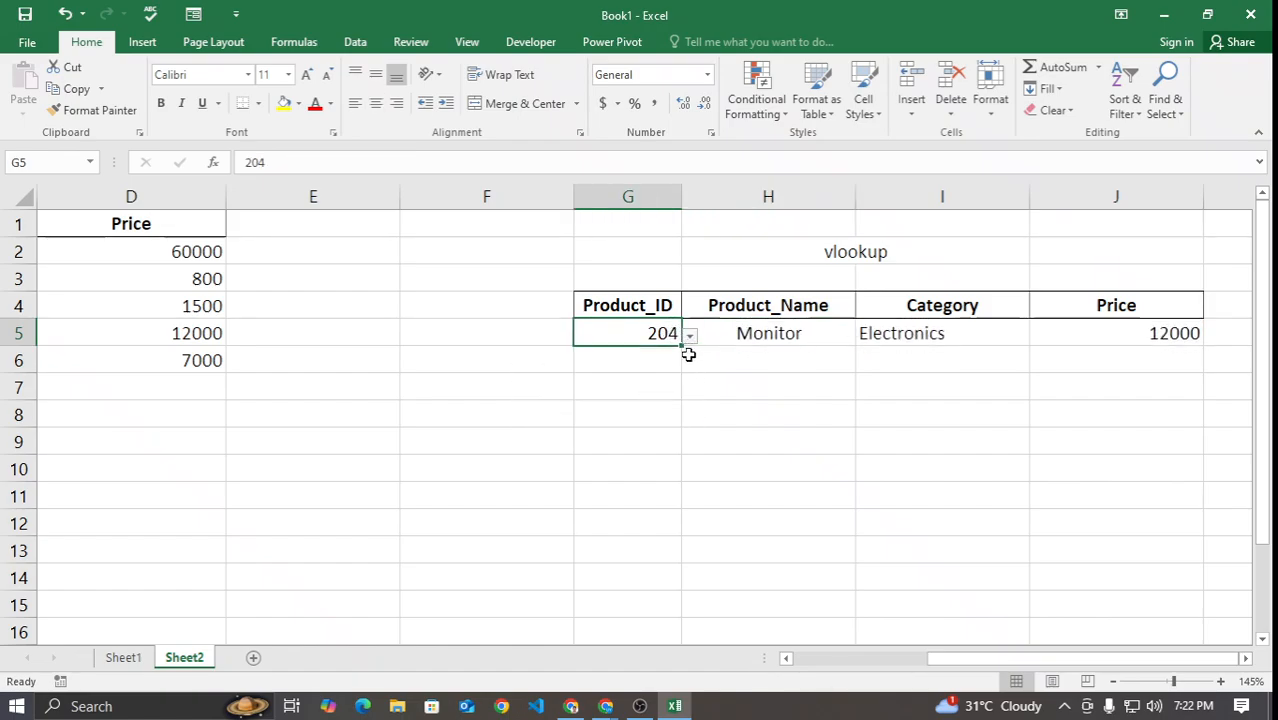
left_click(689, 337)
left_click(662, 356)
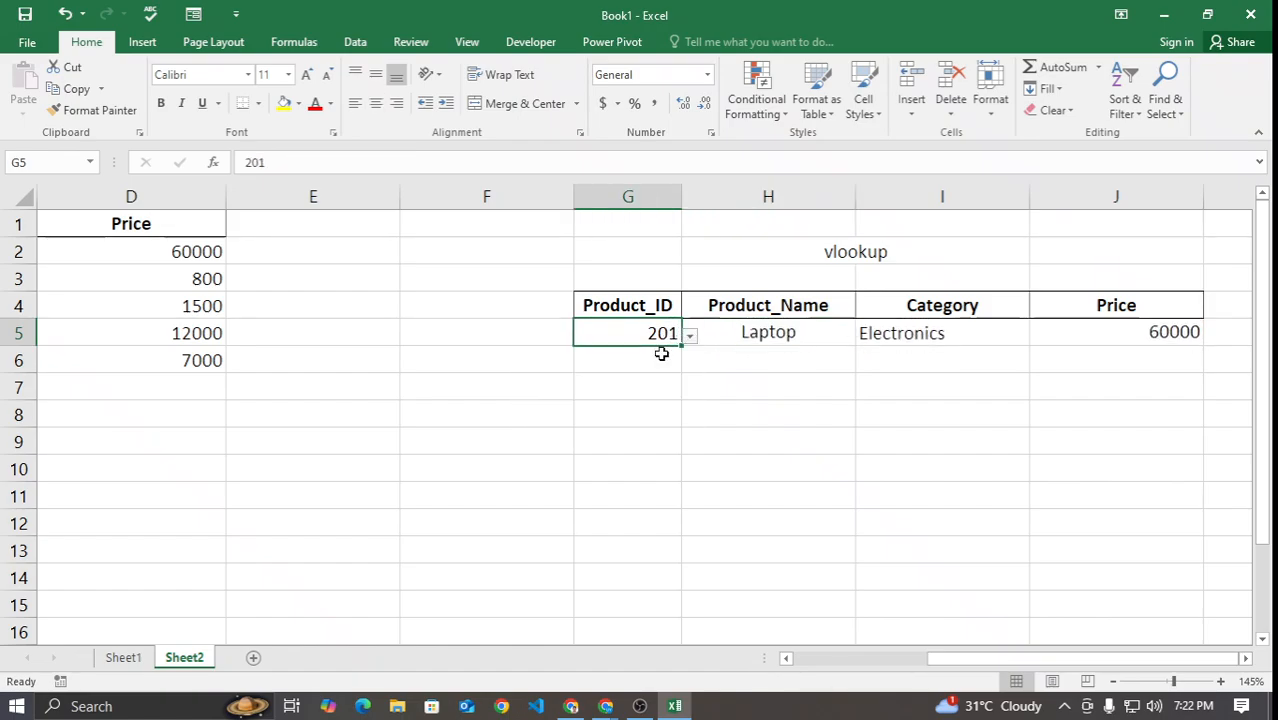
Step: Highlight the vlookup heading and the source product table area on Sheet2 to point out its layout
left_click(822, 251)
left_click_drag(940, 658, 802, 658)
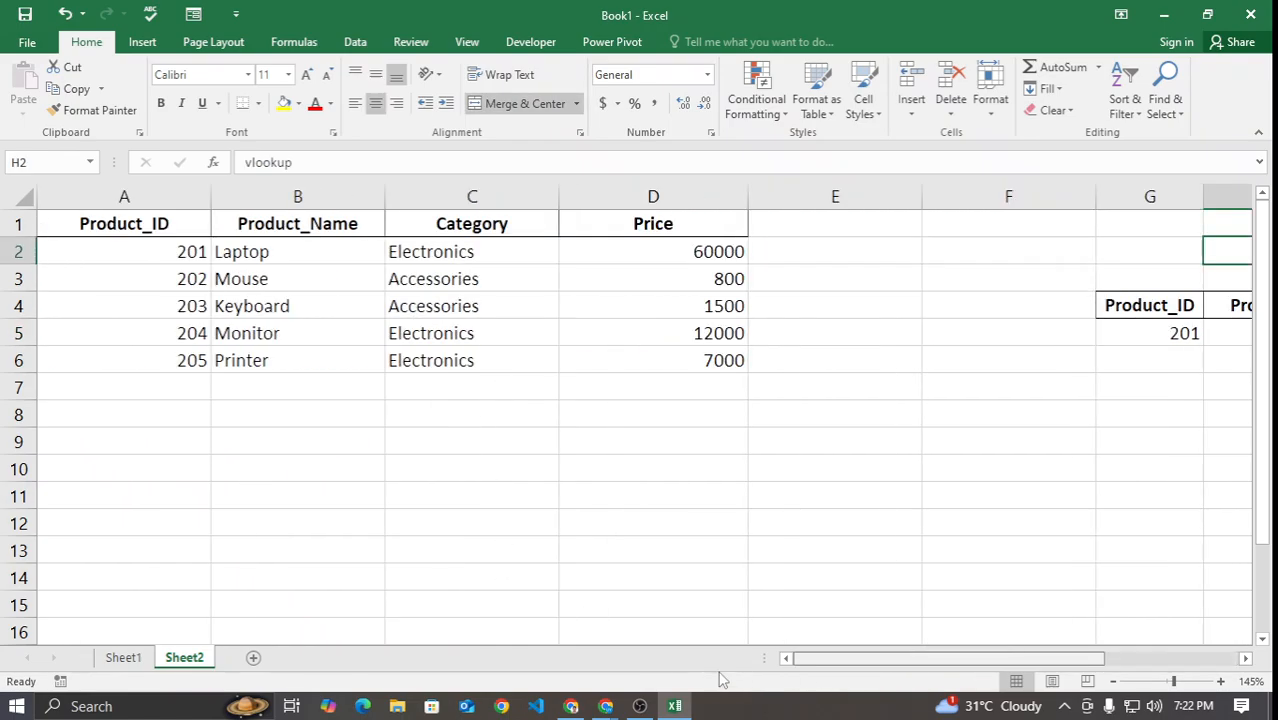
left_click_drag(180, 232, 586, 578)
left_click(564, 510)
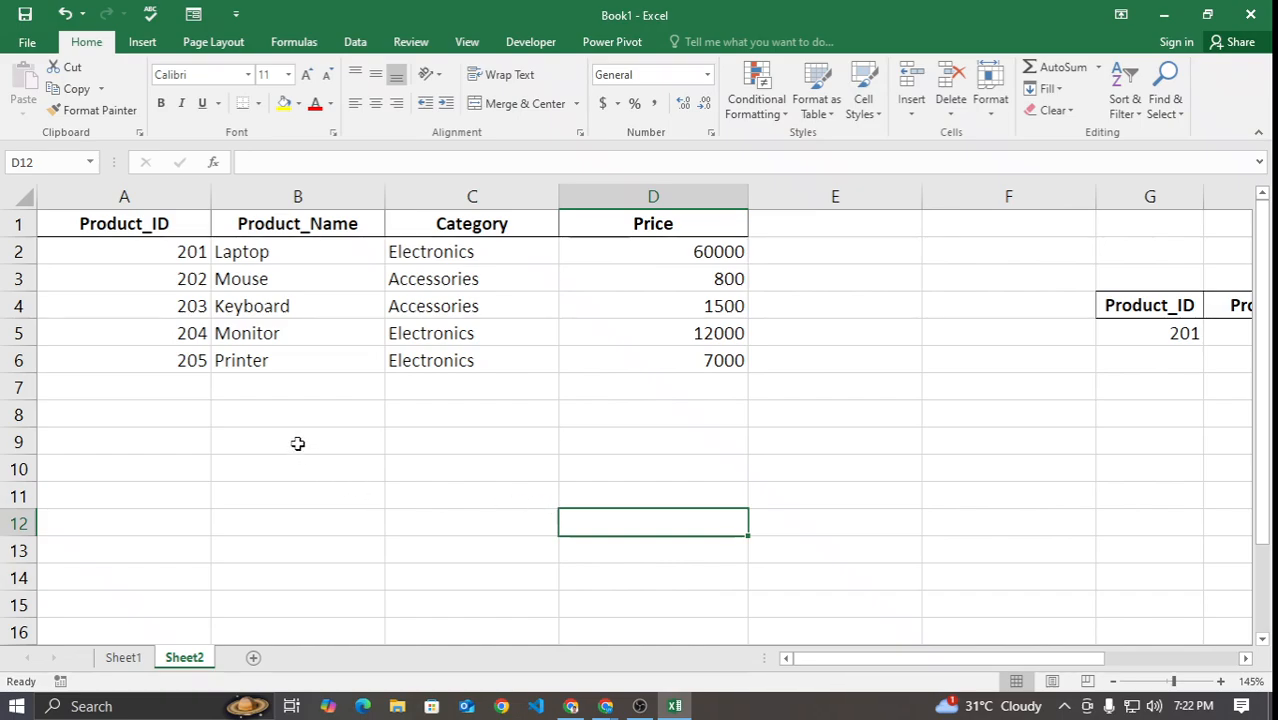
left_click_drag(297, 442, 824, 447)
left_click(531, 514)
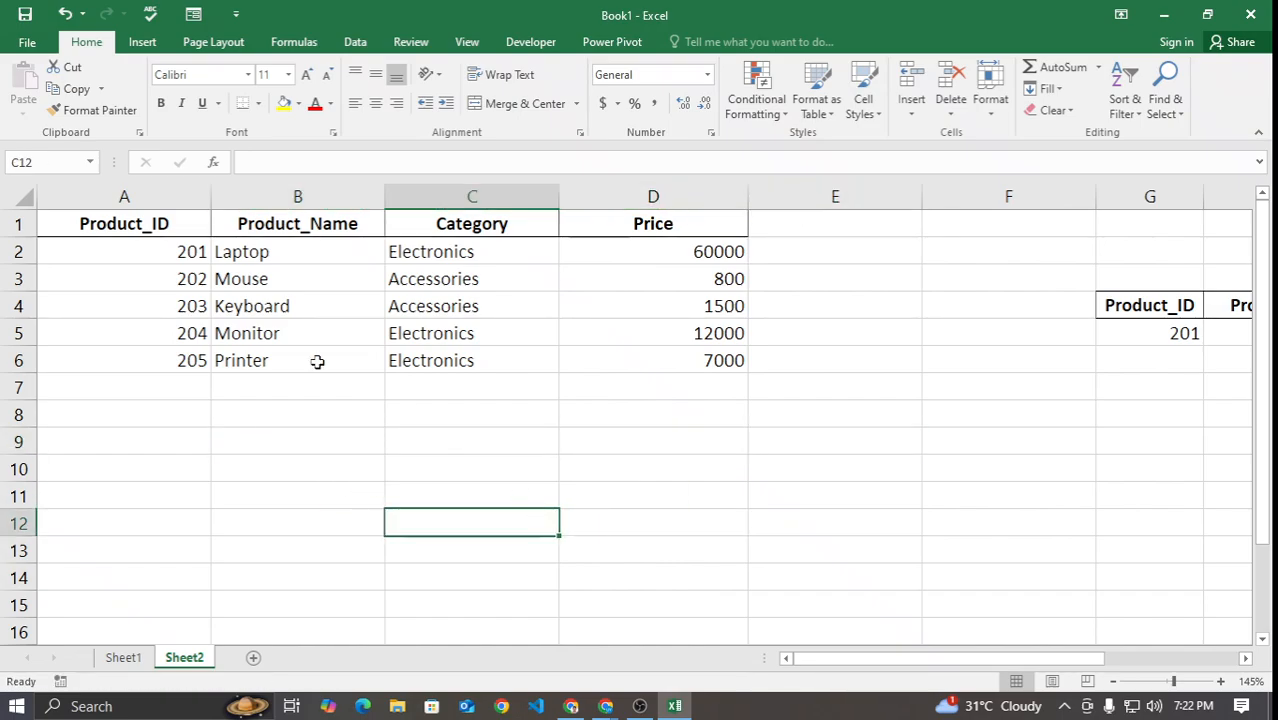
Step: Copy the product table A1:D6 from Sheet2 and paste it transposed at A1 of a new worksheet
left_click_drag(124, 222, 611, 348)
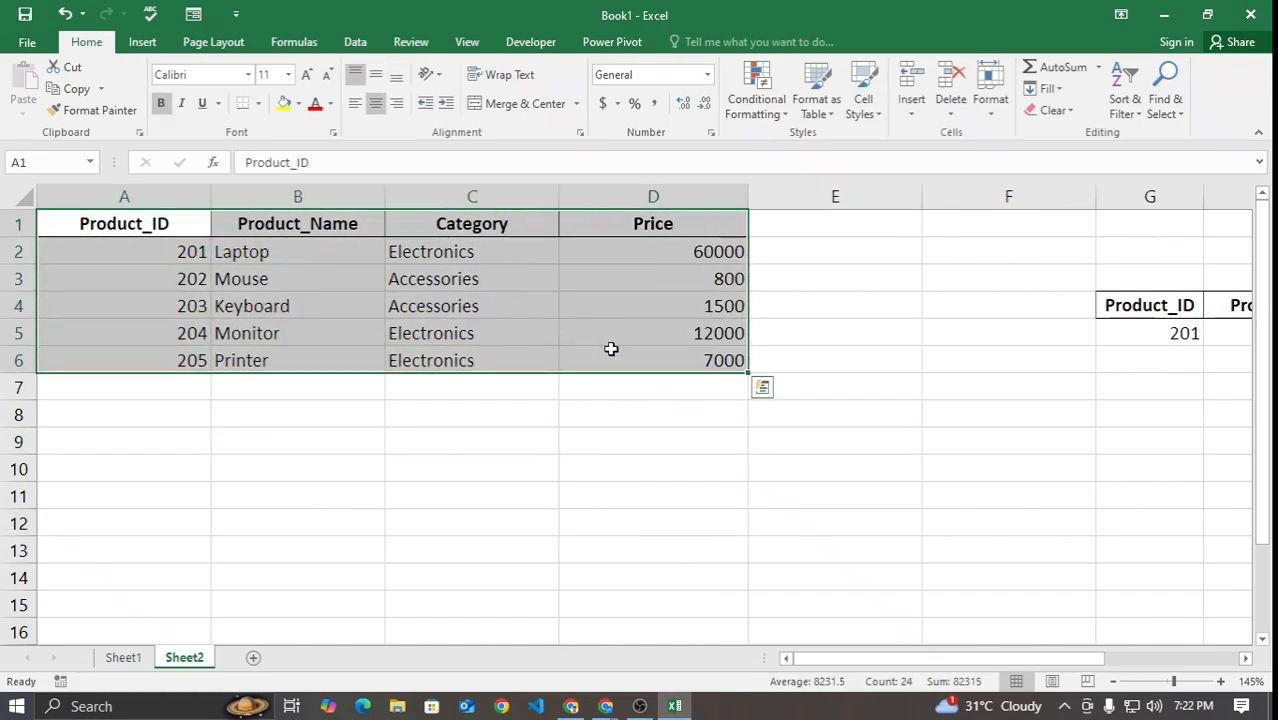
key("ctrl+c")
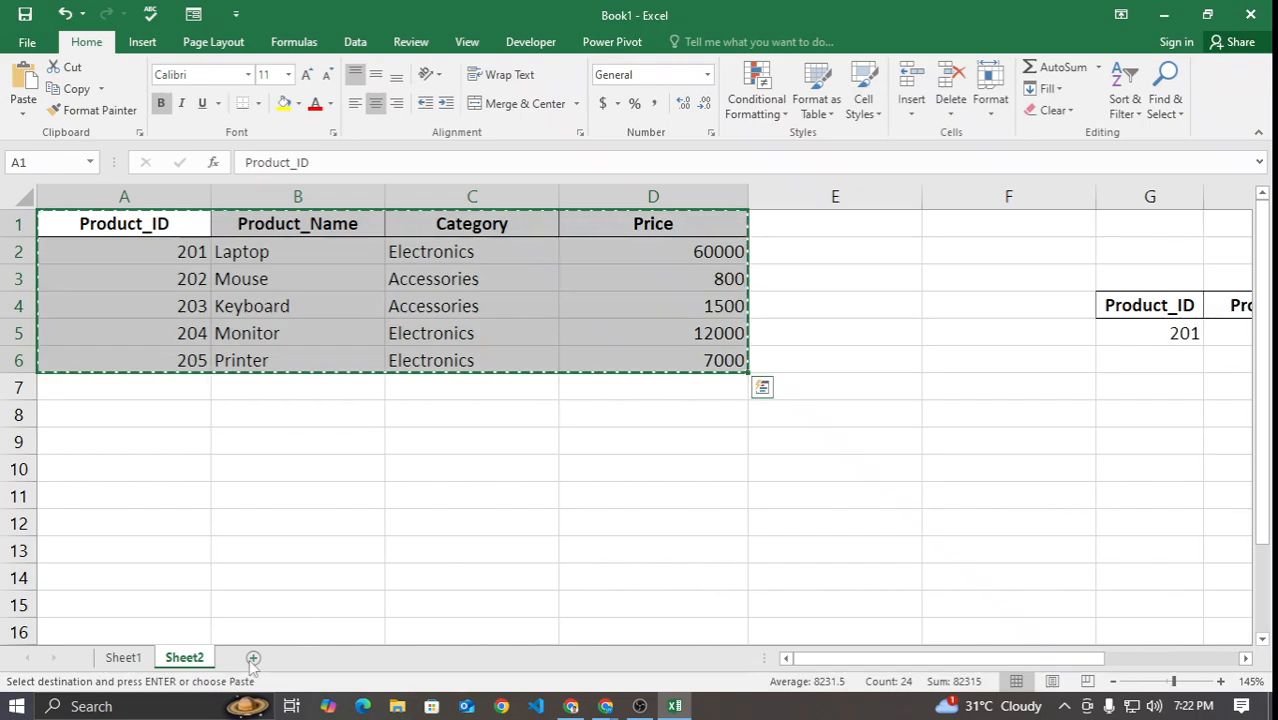
left_click(253, 657)
left_click(108, 228)
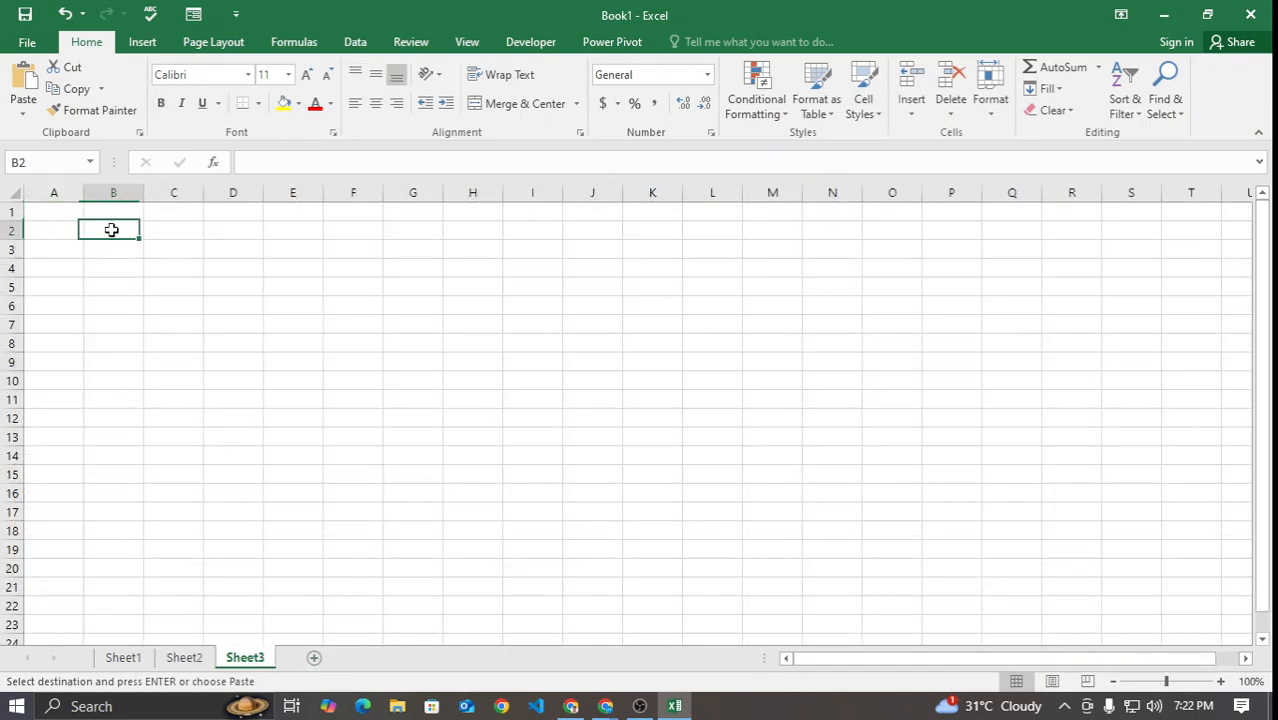
left_click(51, 214)
right_click(52, 214)
left_click(177, 298)
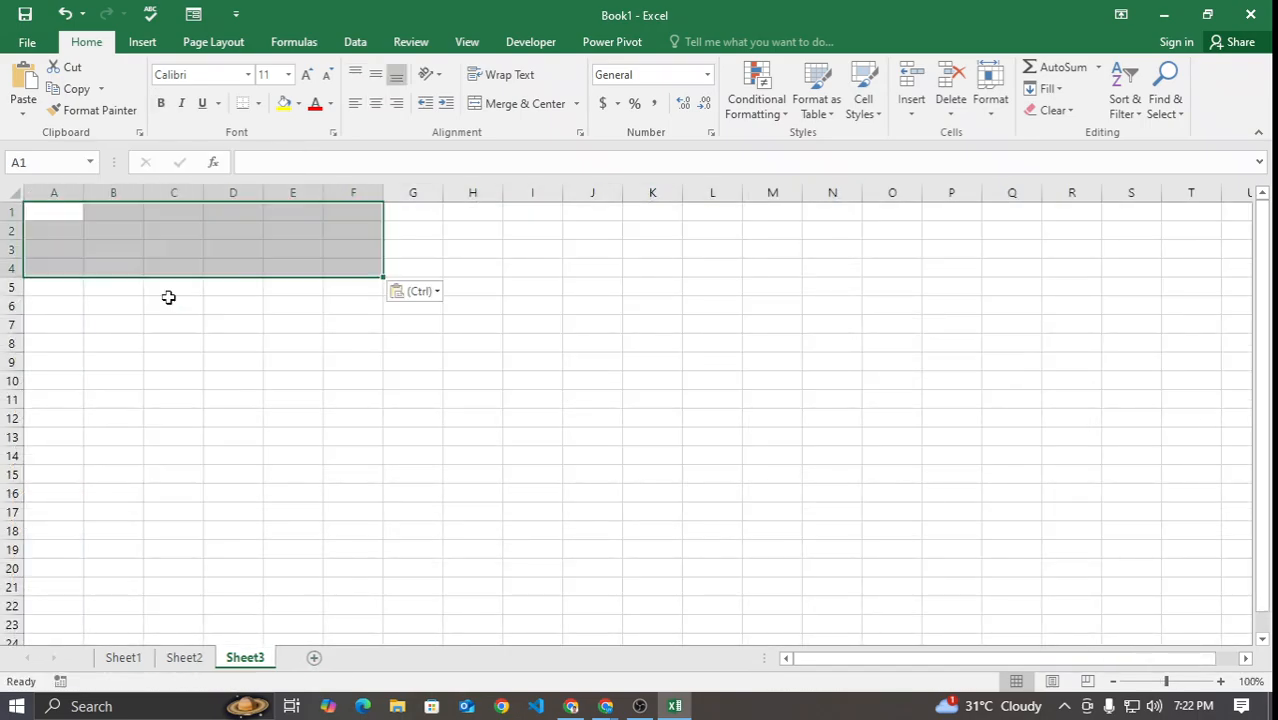
scroll(97, 208, "up", 3, "ctrl")
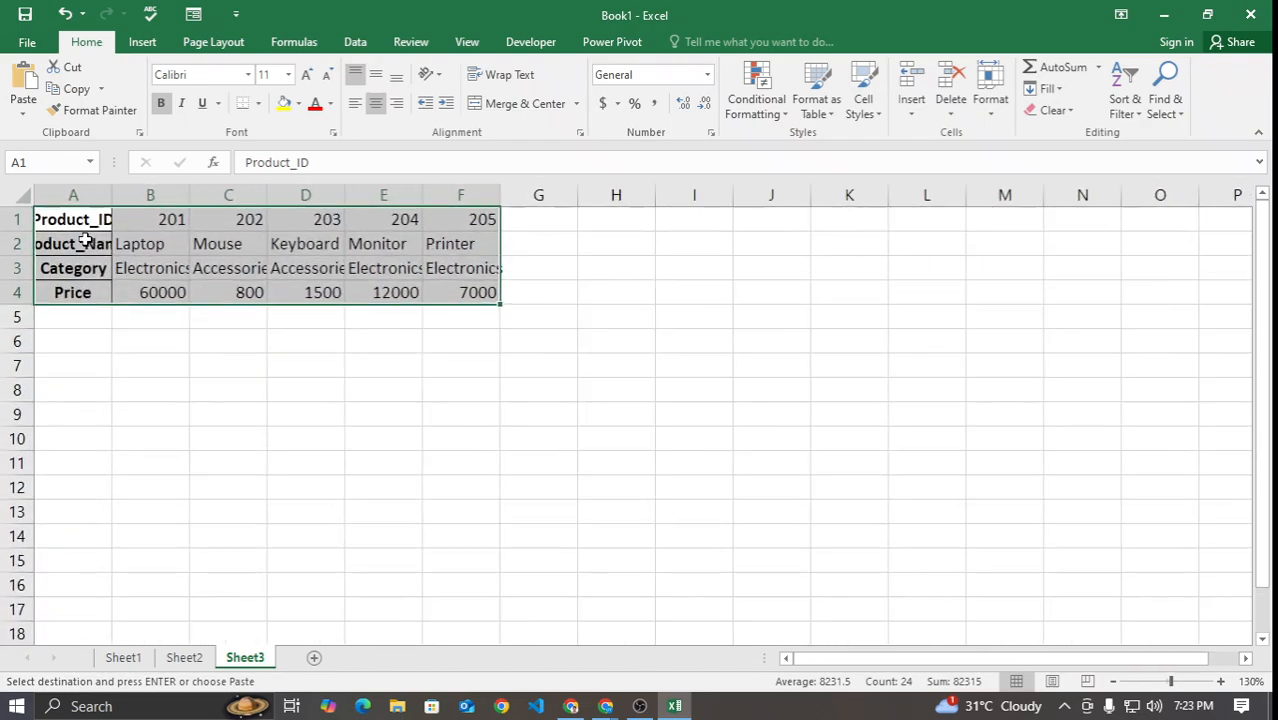
Step: Widen column A on Sheet3 to fit the field names and left-align all cells of the sheet
left_click_drag(110, 195, 178, 195)
left_click(120, 195)
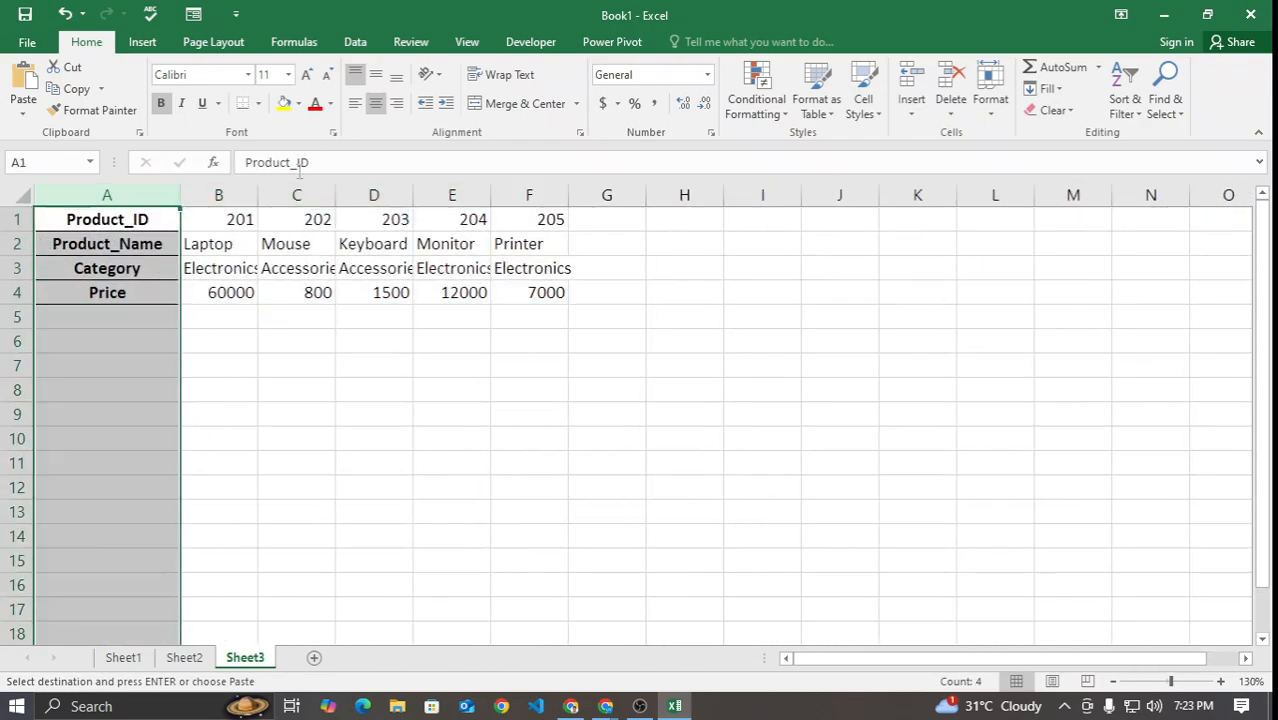
left_click(26, 195)
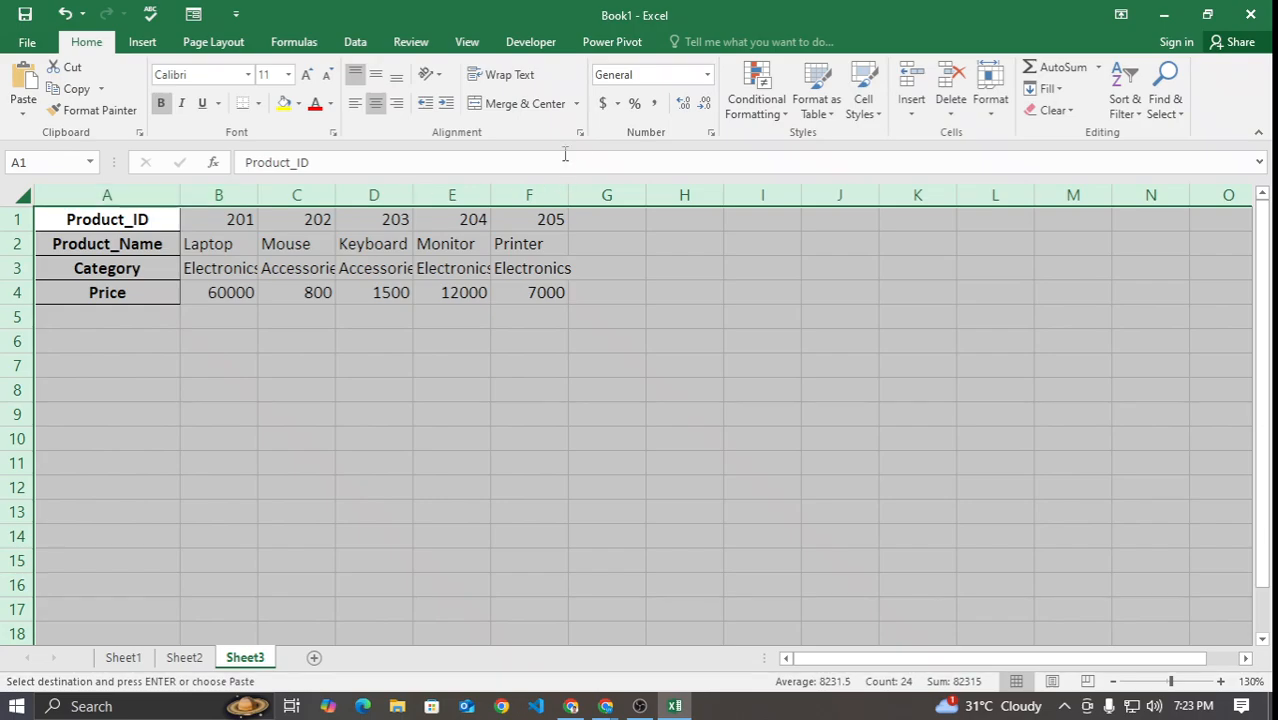
left_click(362, 107)
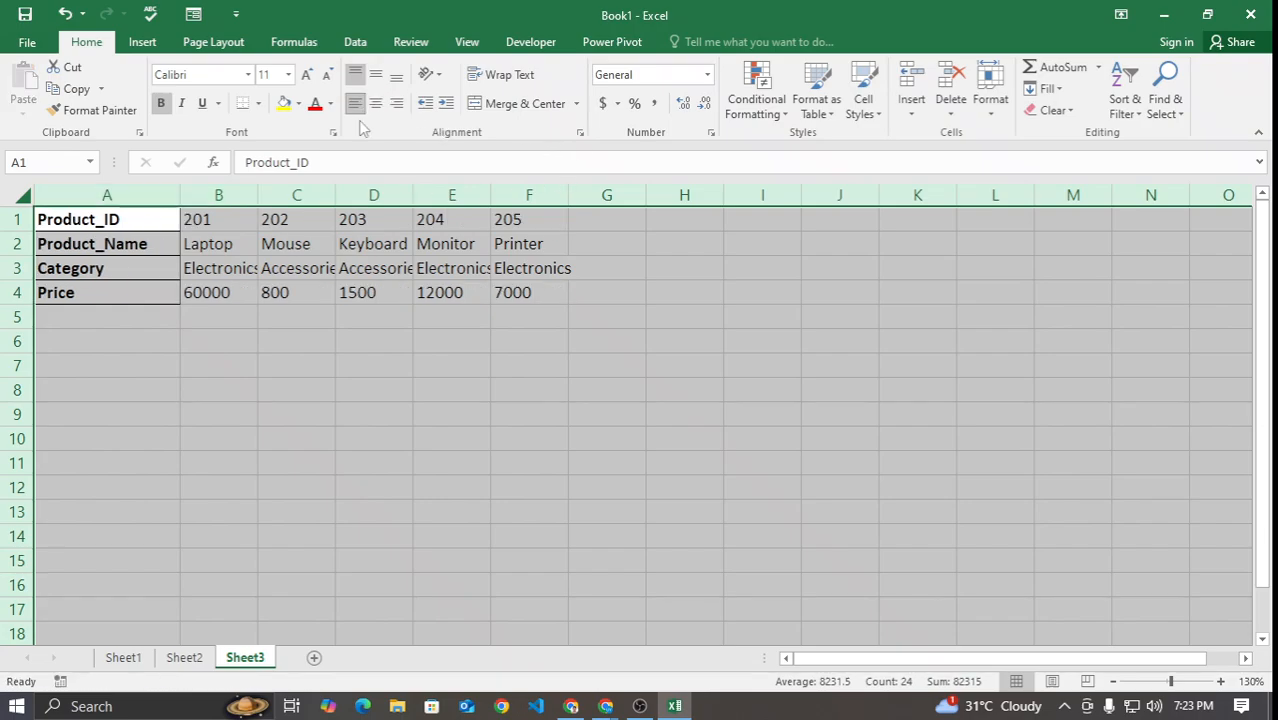
left_click(329, 393)
Step: Widen columns B to F on Sheet3 so the category entries fit
left_click_drag(568, 194, 601, 194)
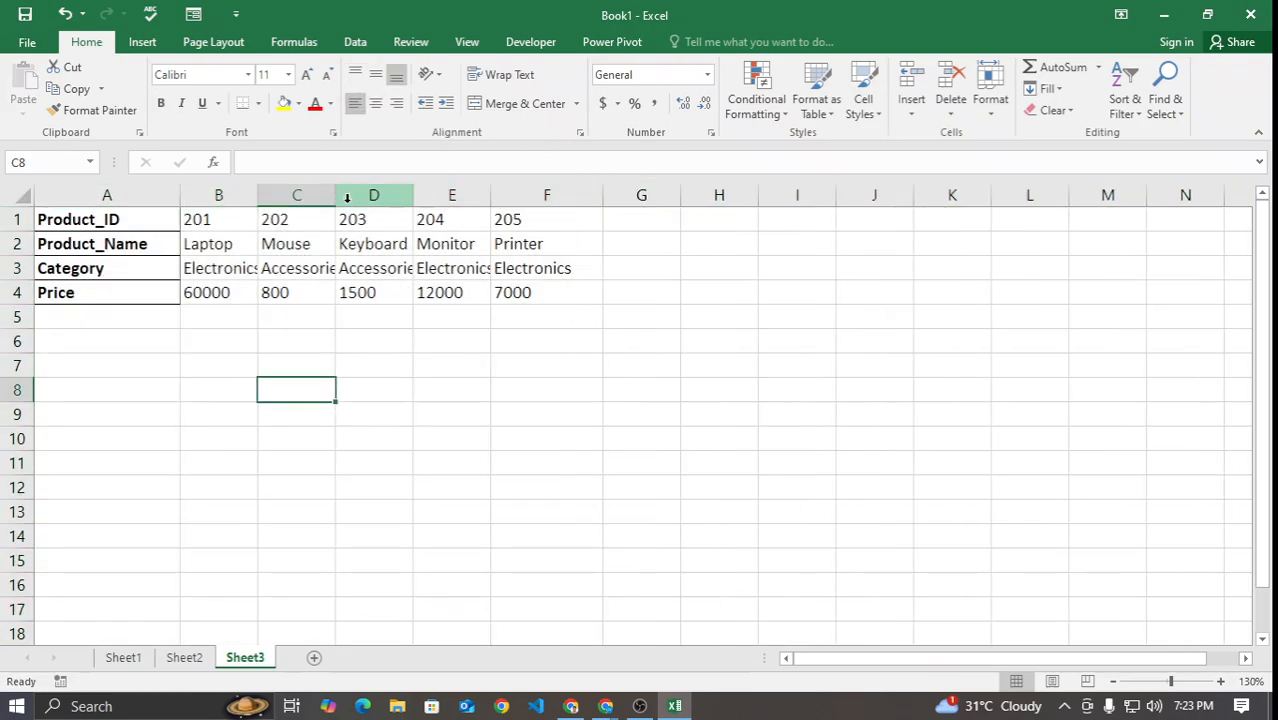
left_click_drag(259, 196, 279, 195)
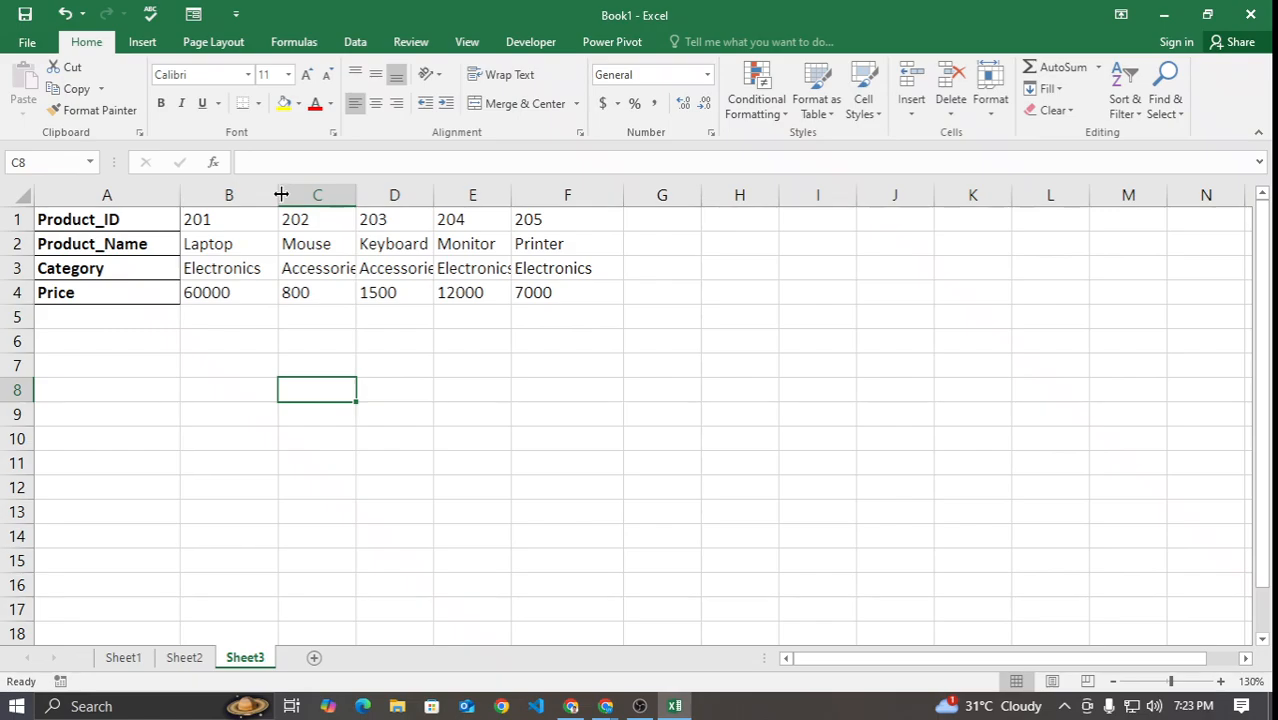
left_click_drag(356, 194, 376, 194)
left_click_drag(453, 191, 561, 194)
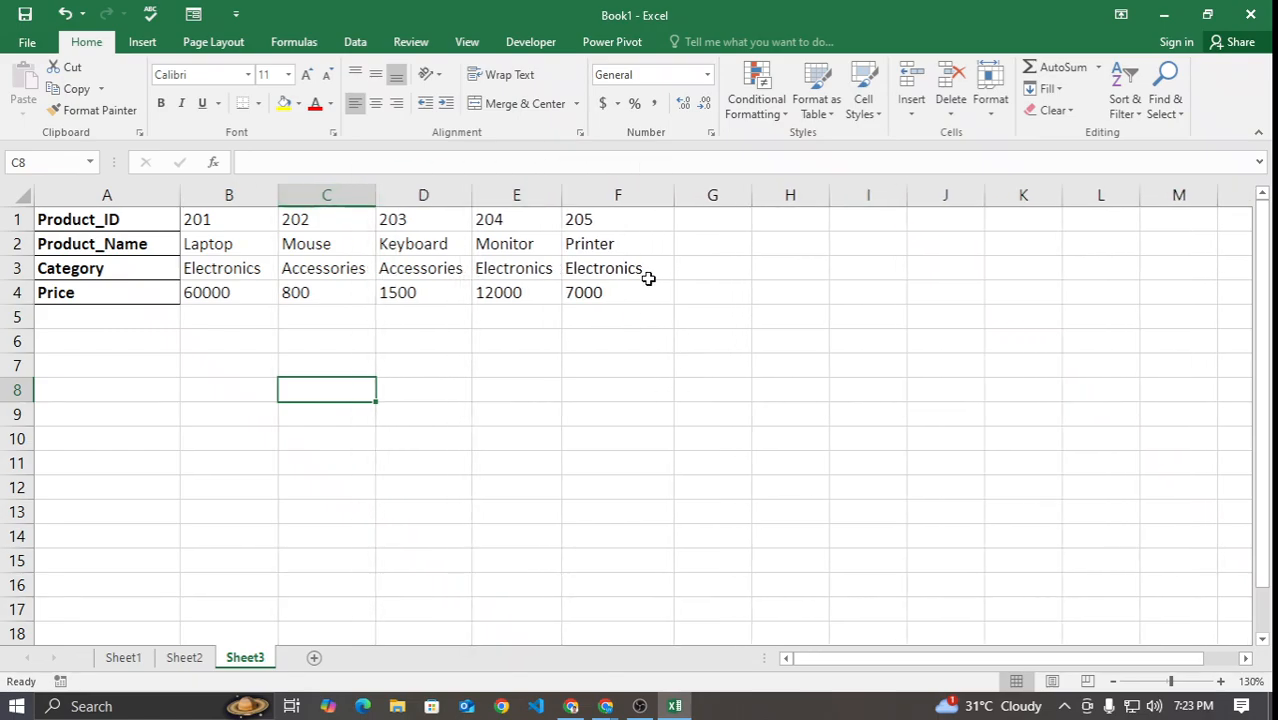
left_click(447, 496)
Step: Highlight the transposed data on Sheet3, and each column from Product_ID to Price in the Sheet2 source table
left_click_drag(108, 228, 551, 217)
left_click(423, 463)
left_click(200, 657)
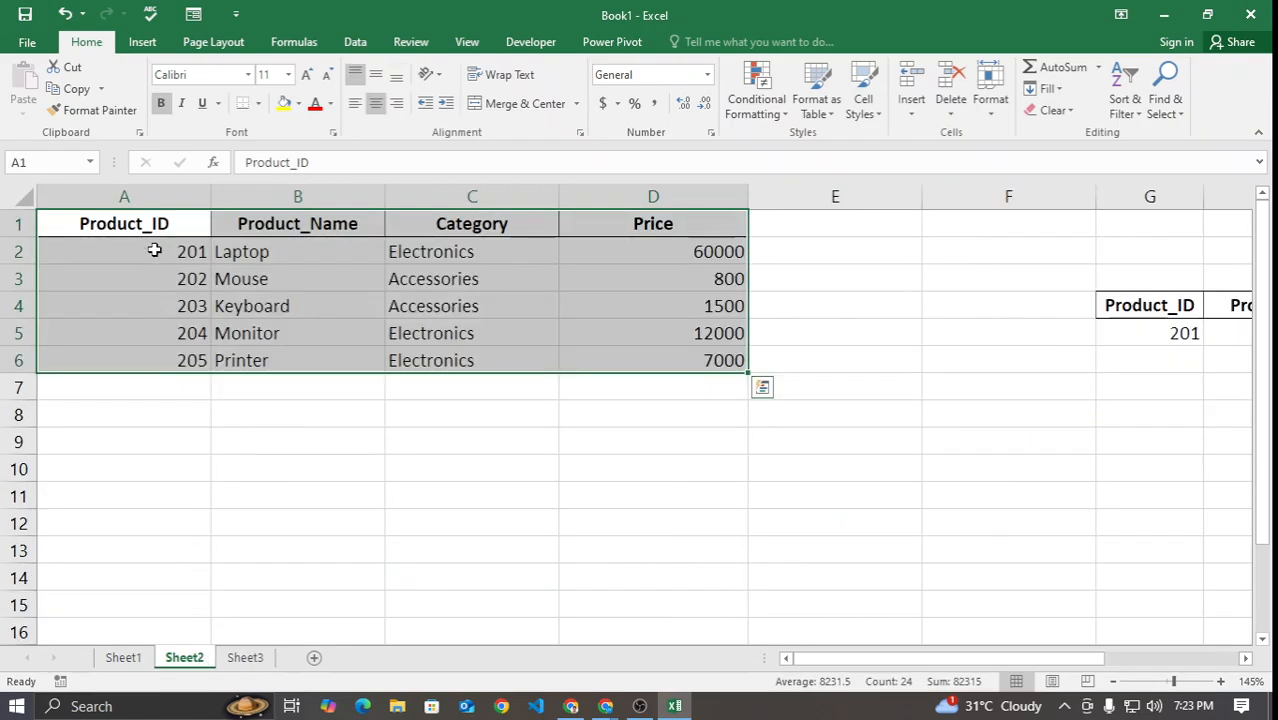
left_click(157, 250)
left_click_drag(157, 220, 148, 357)
left_click_drag(288, 228, 274, 357)
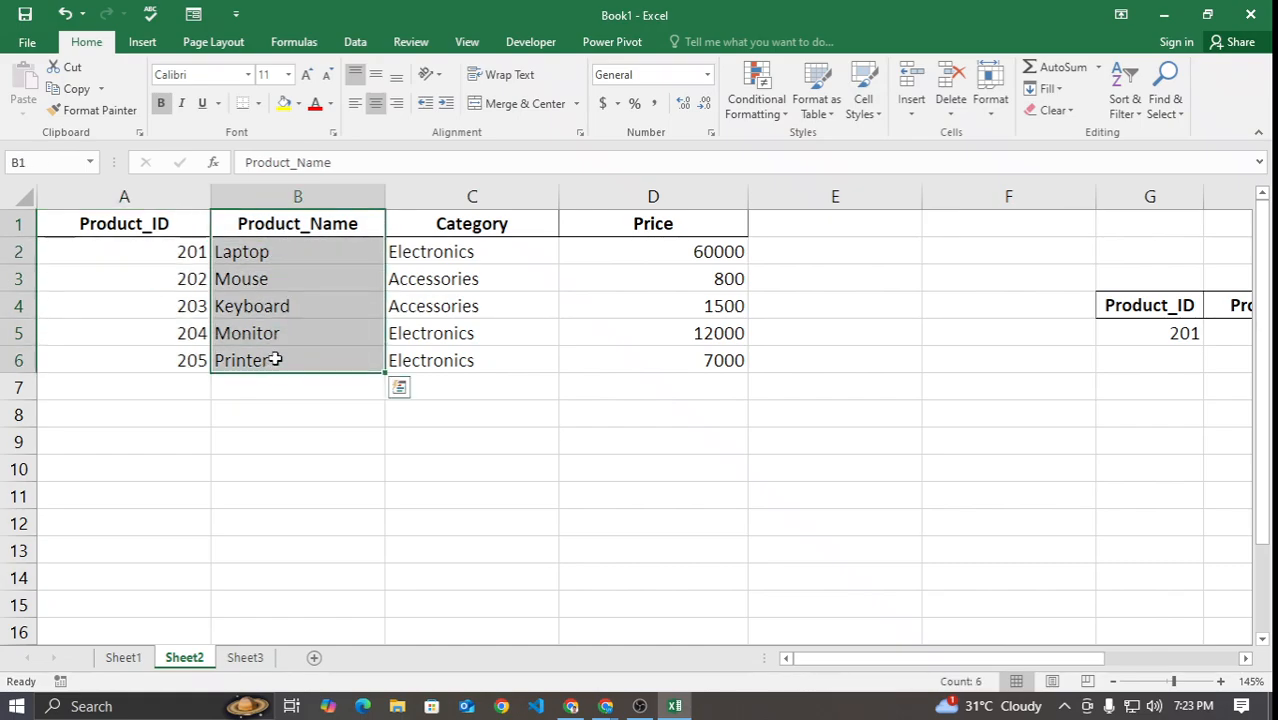
left_click_drag(434, 225, 442, 360)
left_click_drag(629, 228, 650, 370)
Step: Highlight the Product_ID, Product_Name, Category and Price rows of the horizontal table on Sheet3
left_click(245, 657)
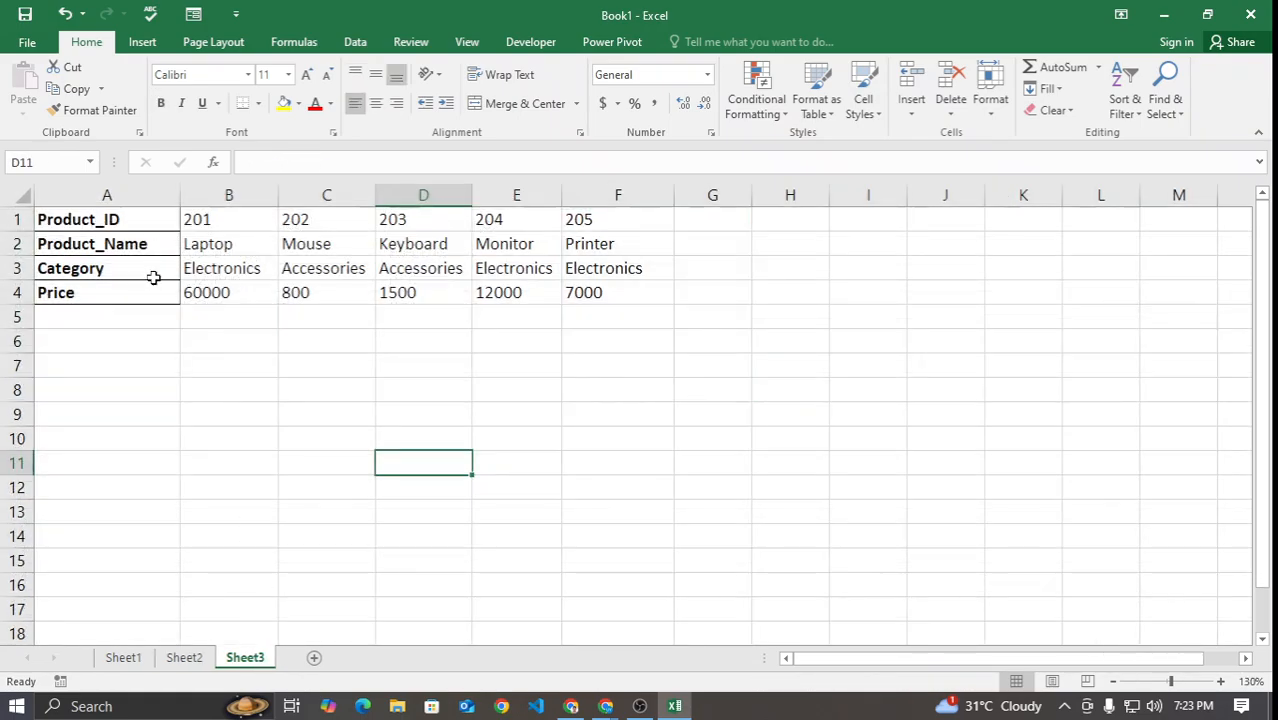
left_click_drag(116, 219, 596, 222)
left_click_drag(165, 248, 588, 254)
left_click_drag(150, 268, 575, 265)
left_click_drag(171, 295, 585, 296)
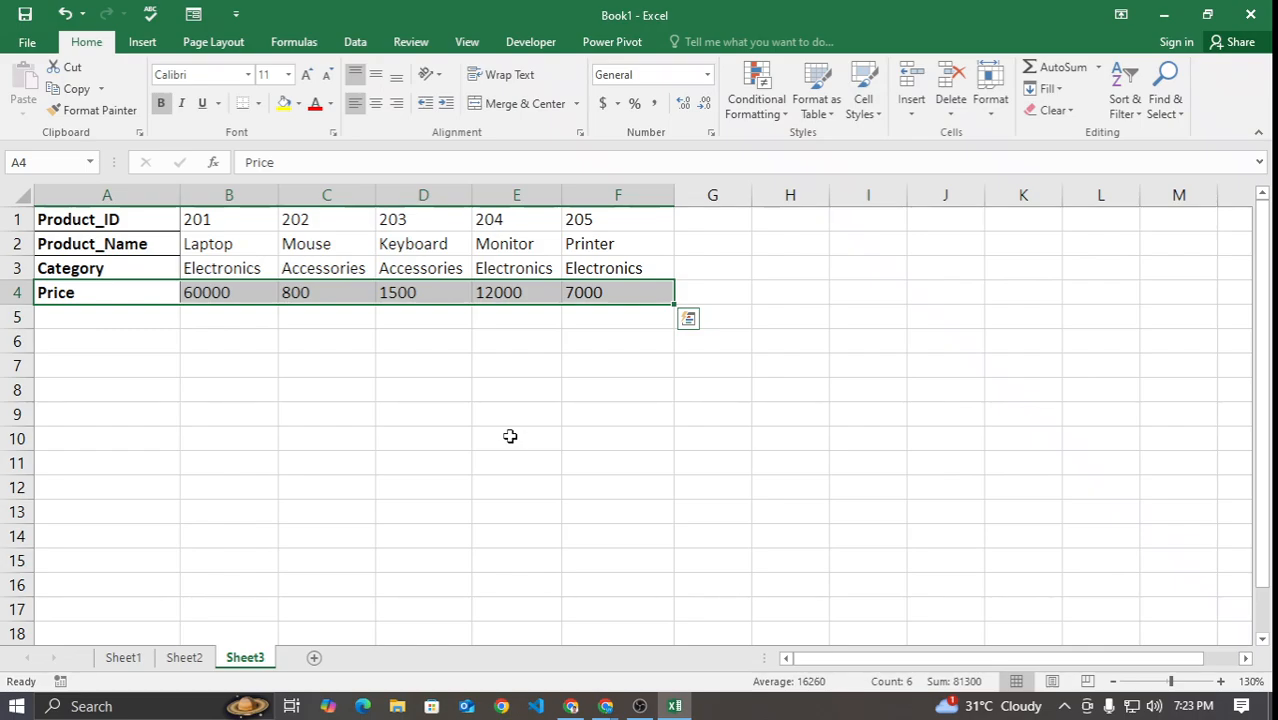
Step: Point out the HLOOKUP heading in B1 of Sheet1 and compare the table layouts on Sheet3 and Sheet2
left_click(125, 658)
left_click(295, 222)
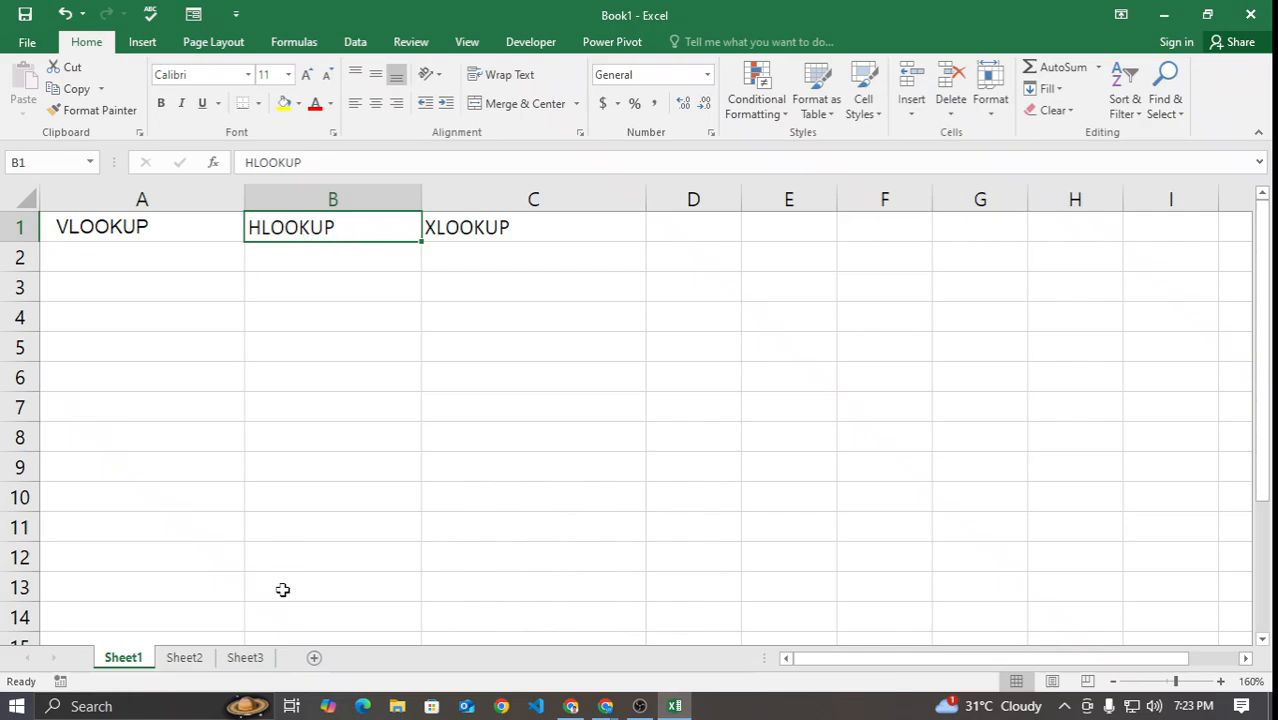
left_click(250, 660)
left_click(414, 469)
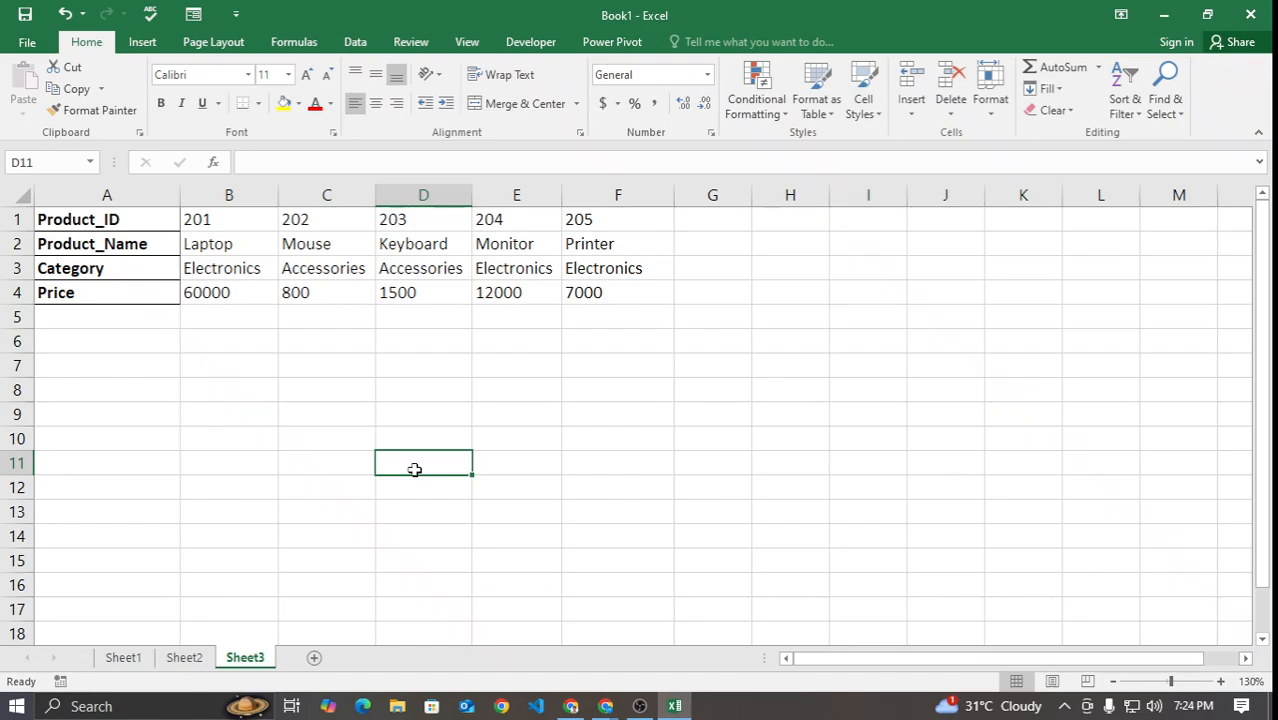
left_click(186, 656)
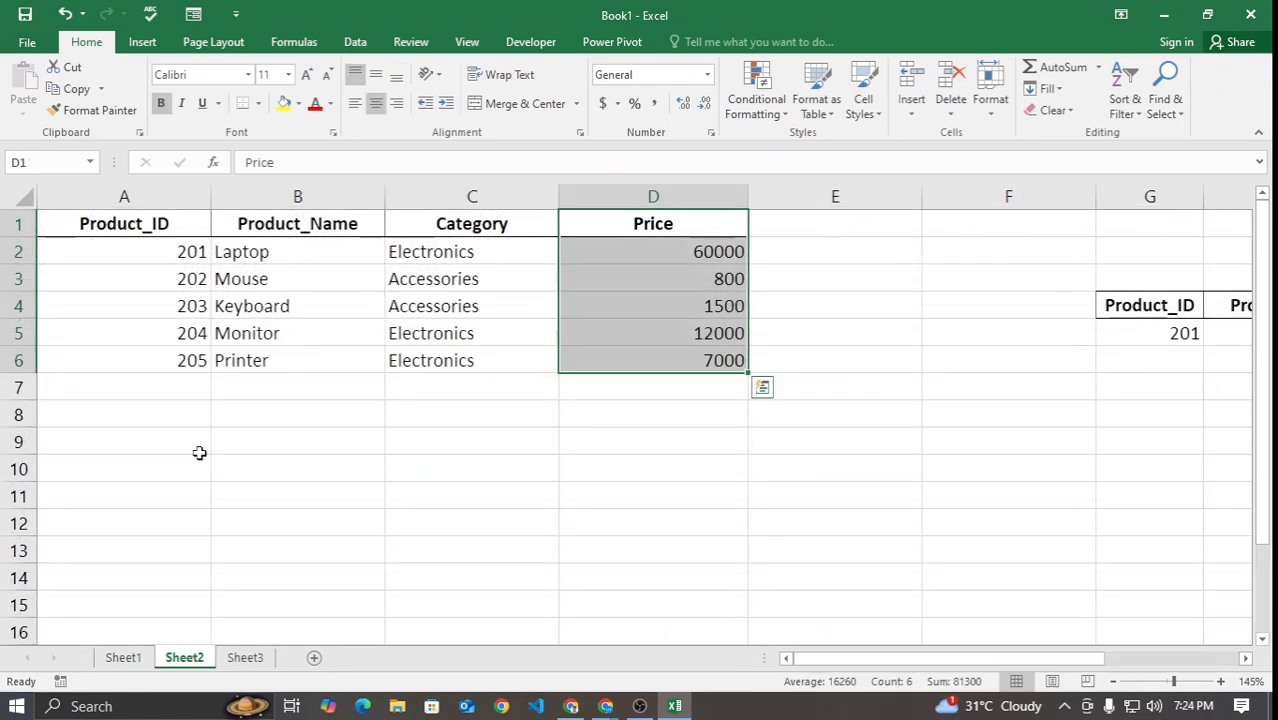
left_click(123, 657)
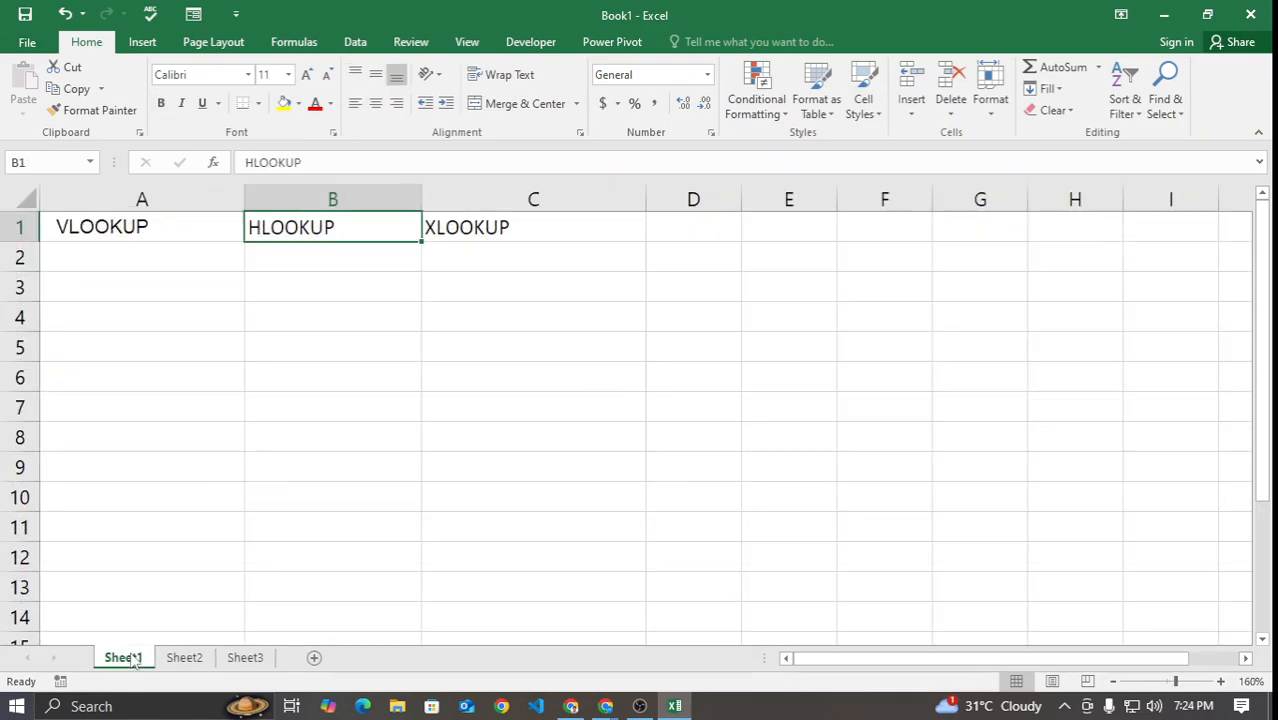
Step: Point out the VLOOKUP and HLOOKUP headings on Sheet1 and show the vertical product table on Sheet2
left_click(134, 230)
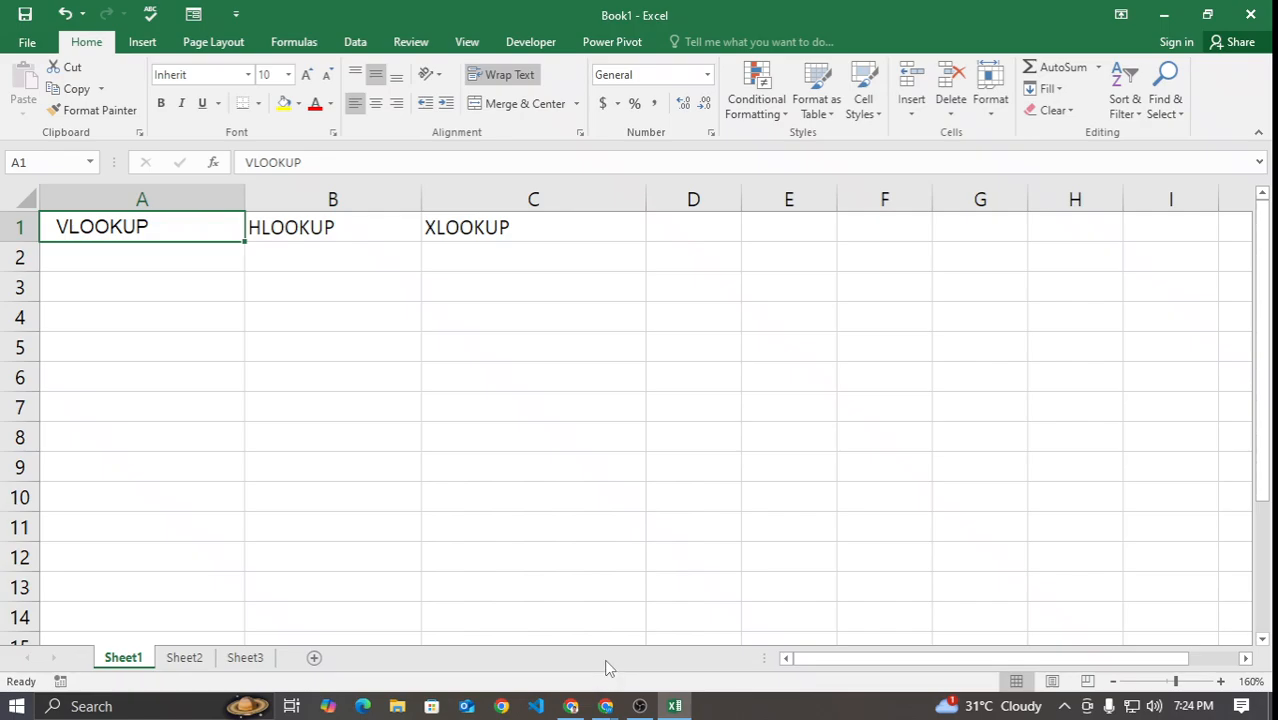
left_click(312, 228)
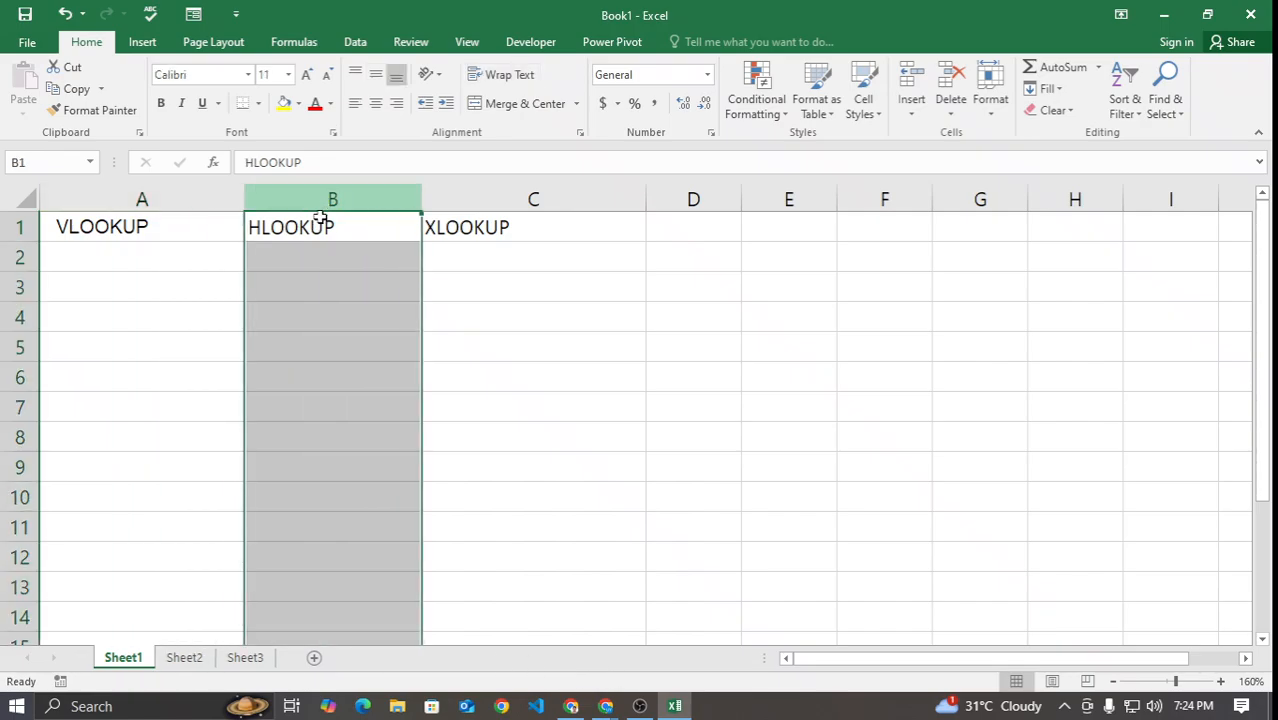
left_click(184, 657)
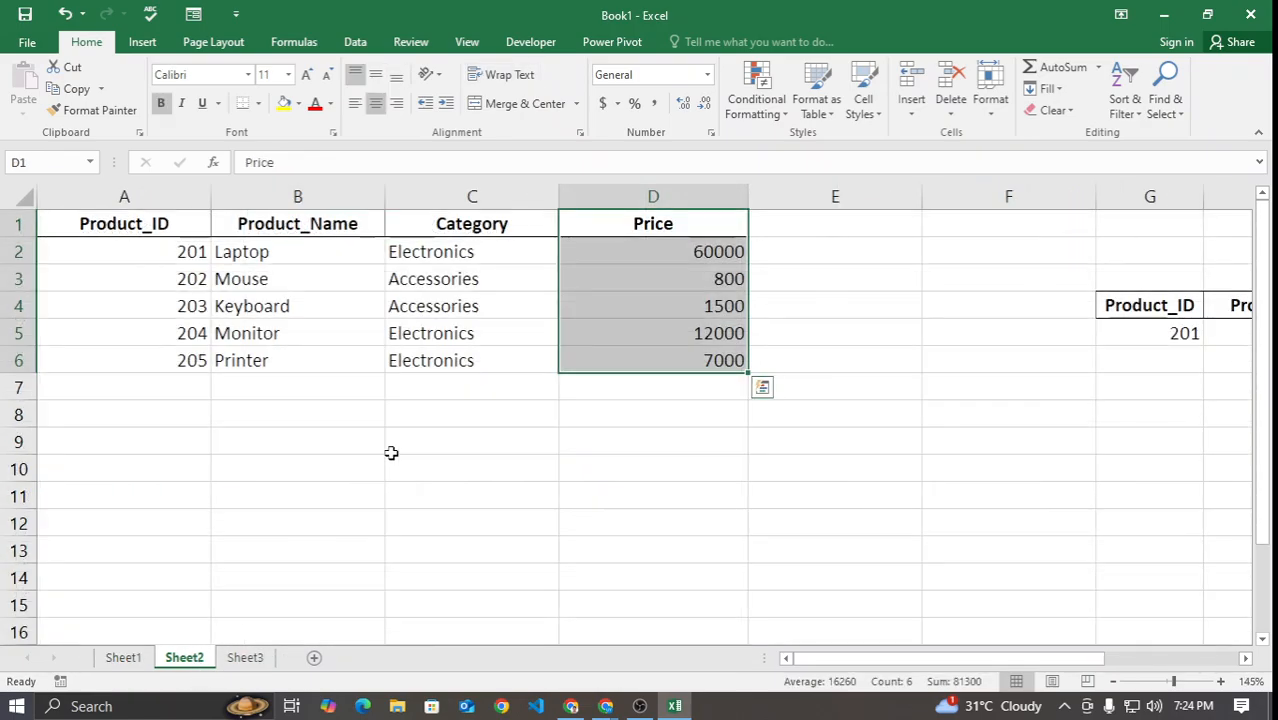
Step: Highlight each row of the Sheet3 product table in turn, from Product_ID to Price, and clear the selection
left_click(245, 657)
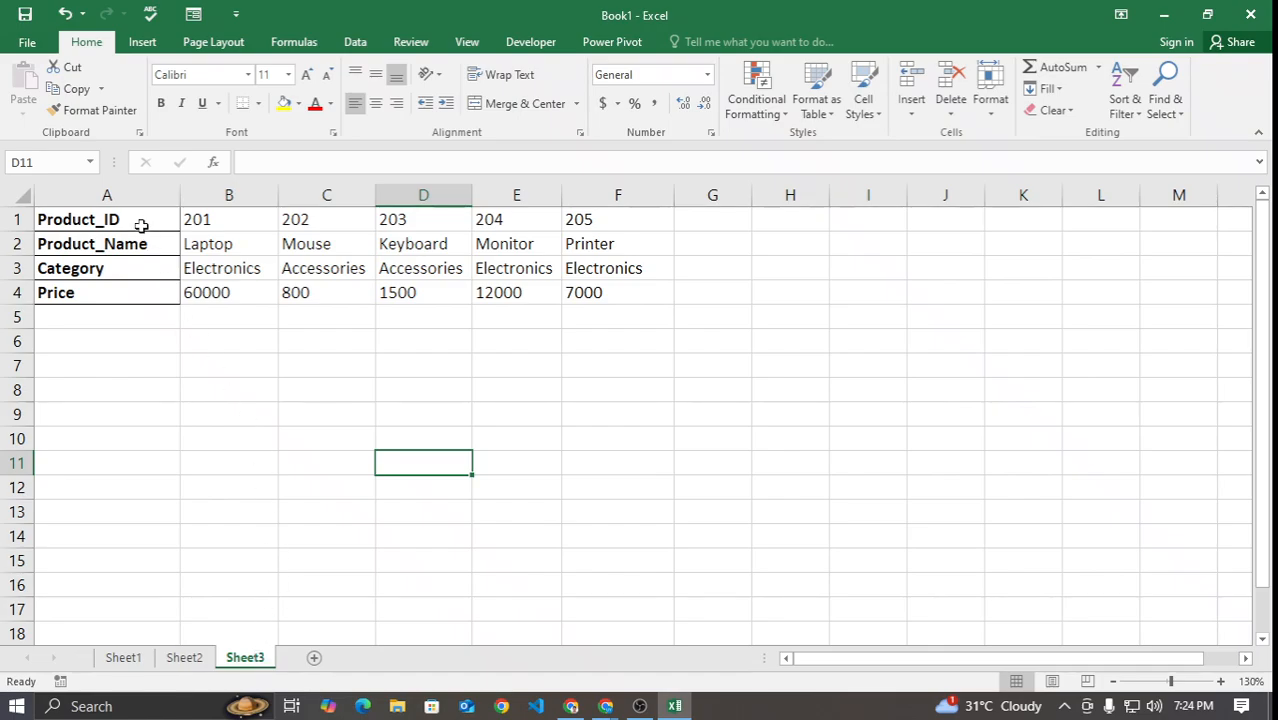
left_click_drag(141, 225, 533, 226)
left_click_drag(38, 243, 597, 247)
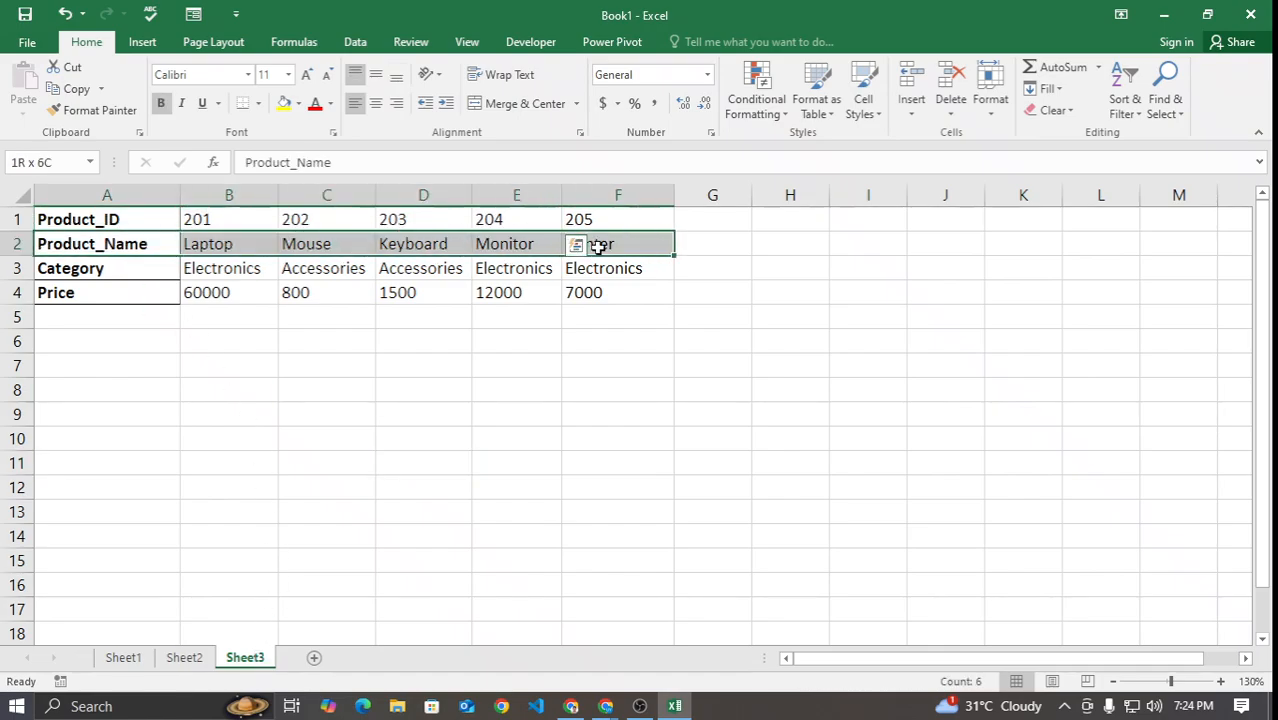
left_click_drag(177, 270, 620, 268)
left_click_drag(136, 292, 593, 291)
left_click(428, 411)
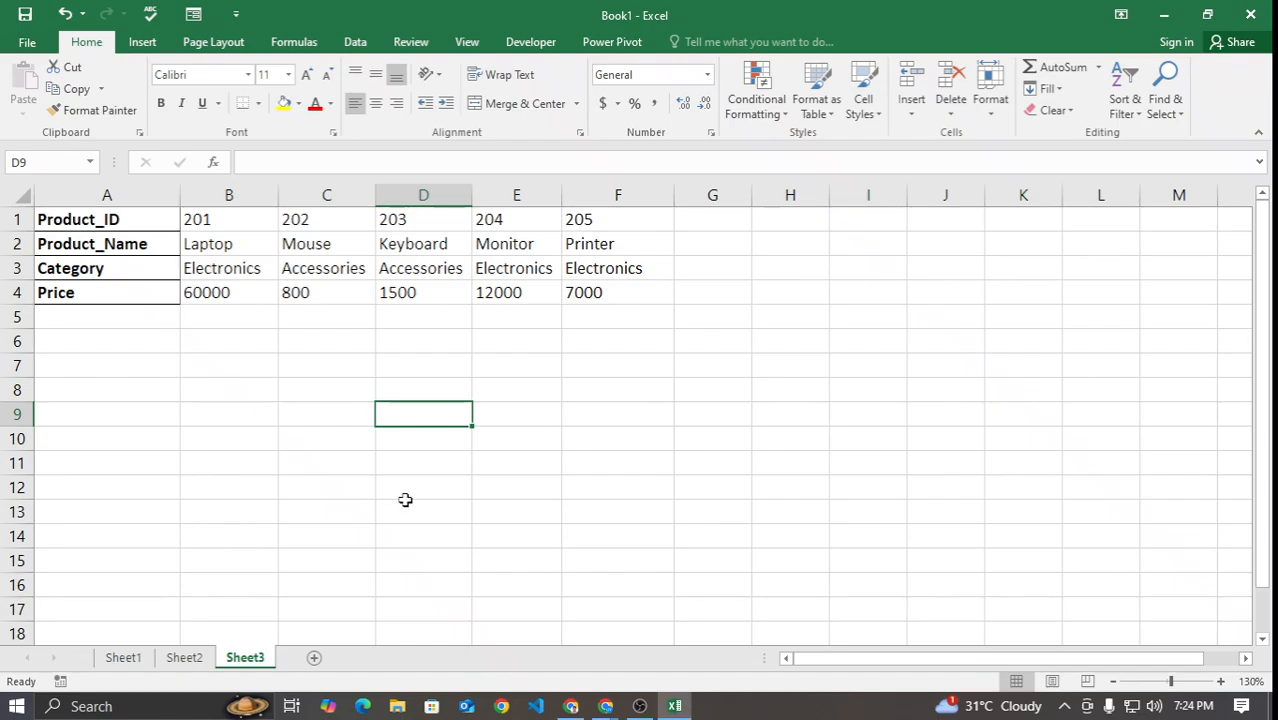
left_click(302, 364)
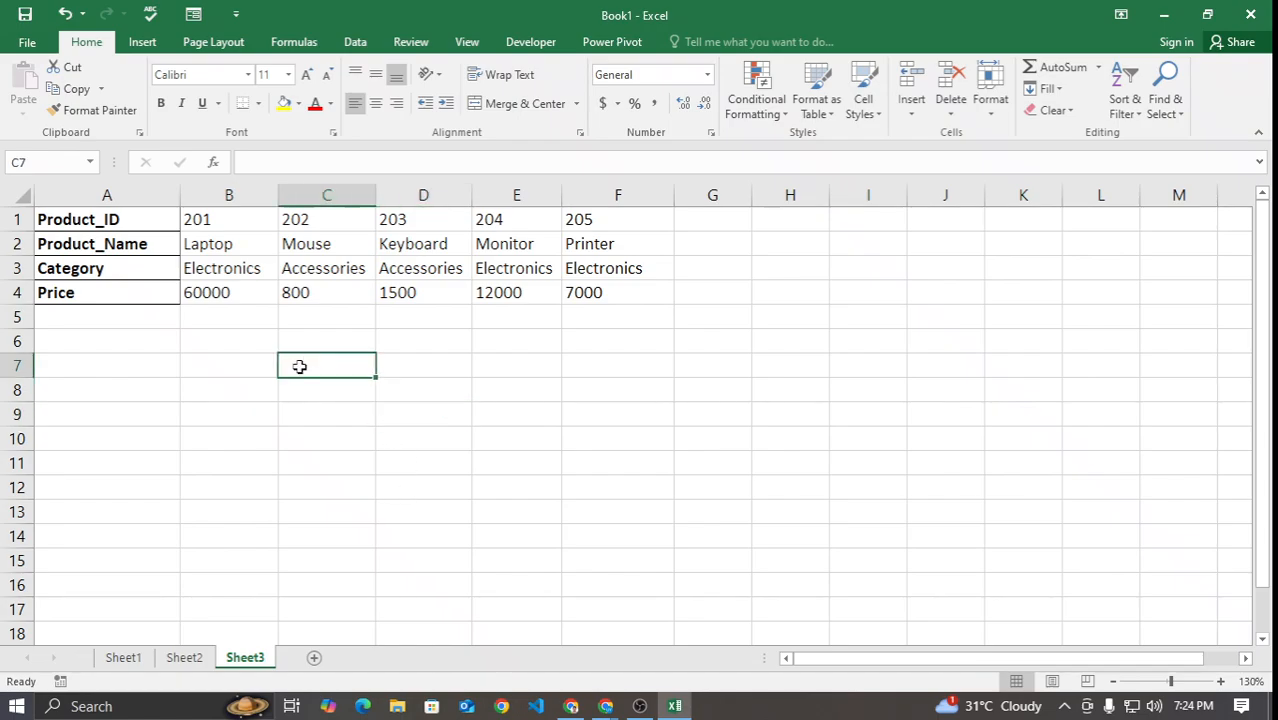
left_click(232, 390)
Step: Copy the Sheet3 row labels in A1:A4 to J8:J11 and widen column J to fit them
left_click_drag(134, 220, 131, 288)
key("ctrl+c")
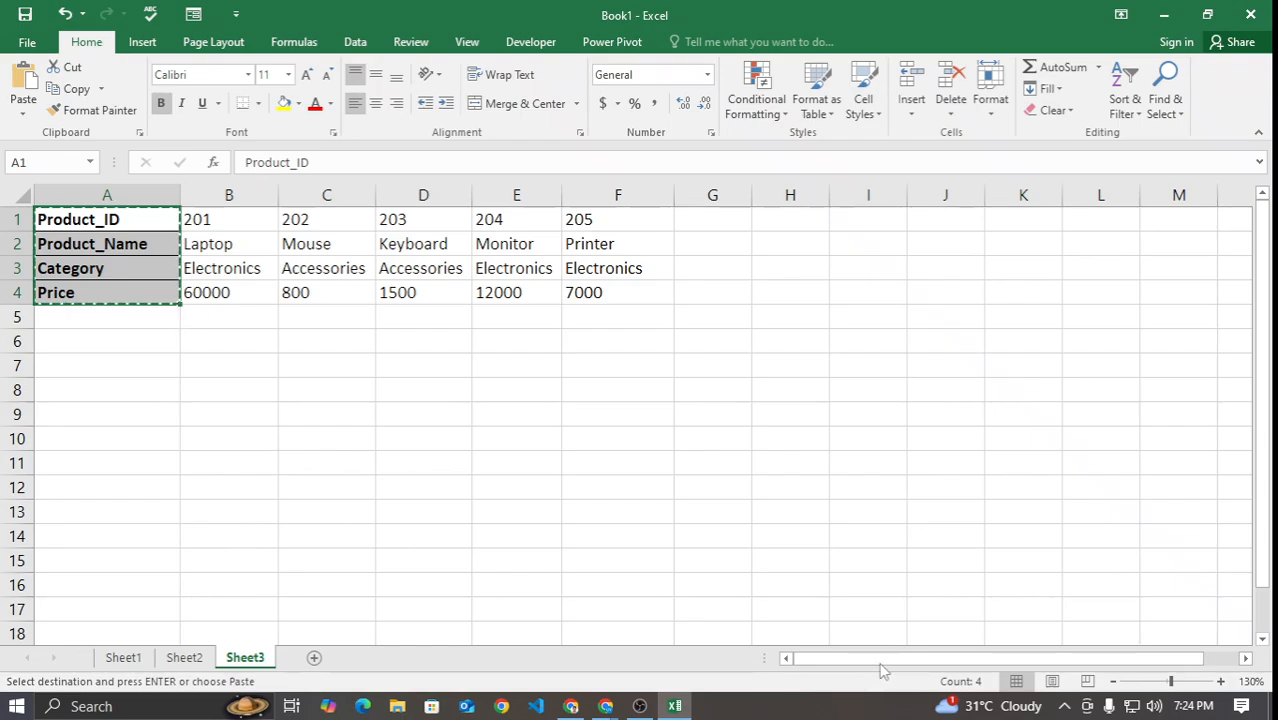
scroll(831, 531, "right", 1)
left_click(779, 395)
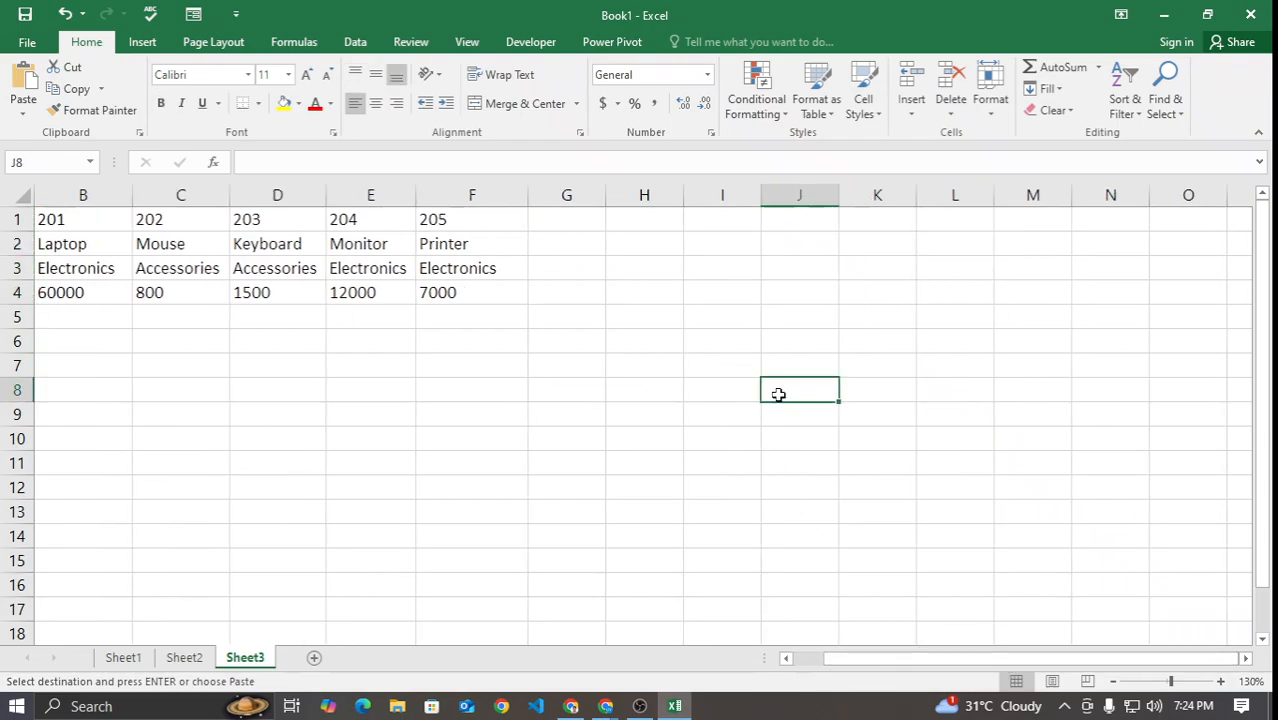
key("ctrl+v")
left_click(716, 507)
left_click_drag(842, 186, 888, 190)
left_click(891, 455)
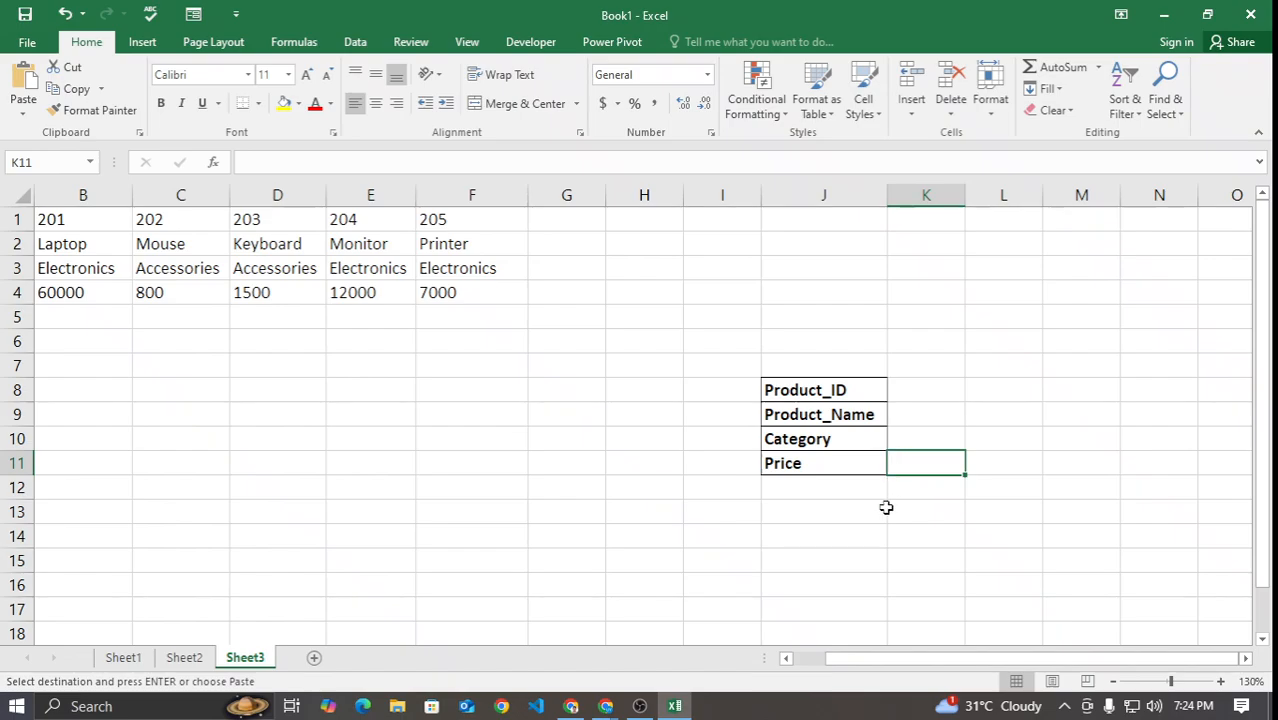
Step: Add list data validation to cell K8 with the product IDs in =$B$1:$F$1 as the source
left_click(927, 394)
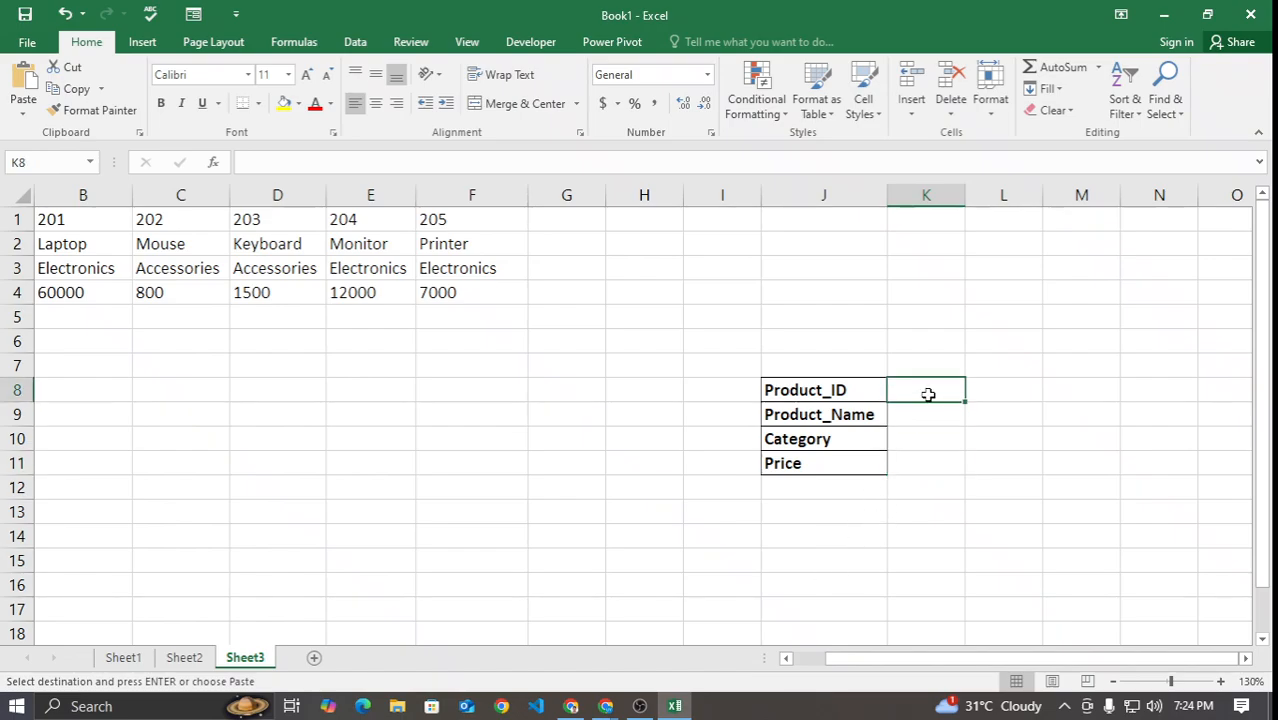
left_click(358, 44)
left_click(655, 110)
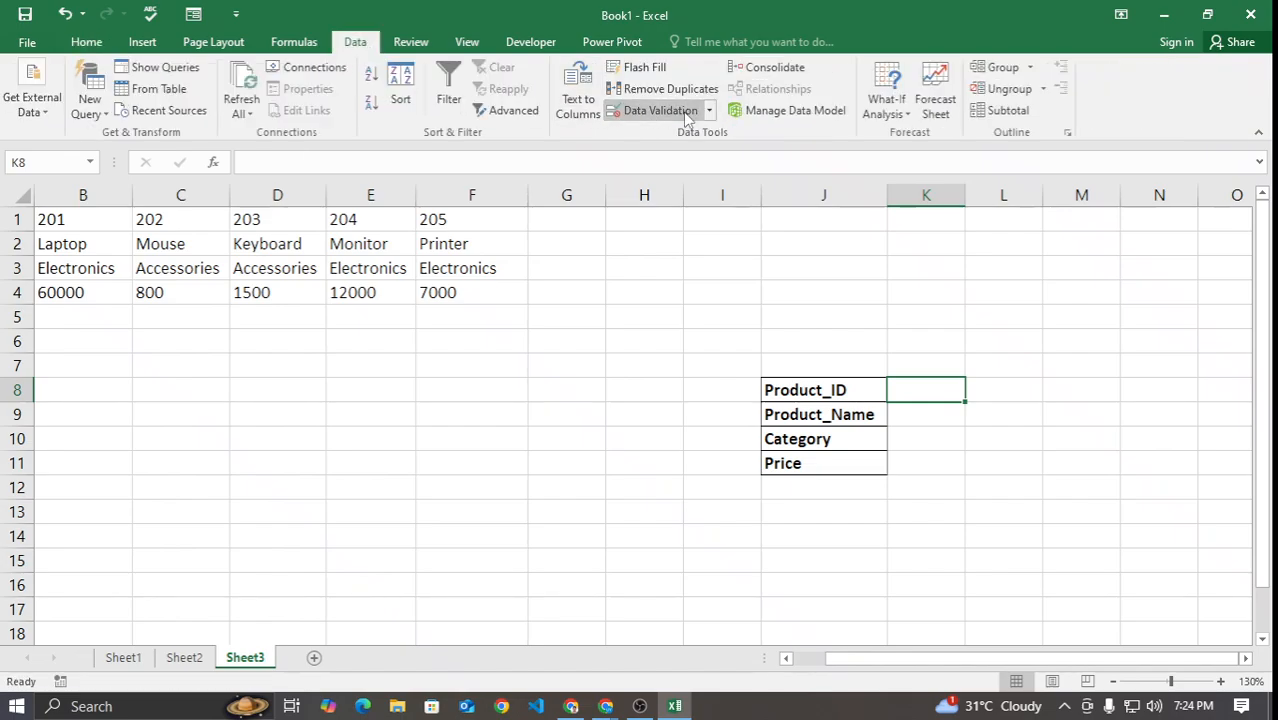
left_click(505, 216)
left_click(430, 270)
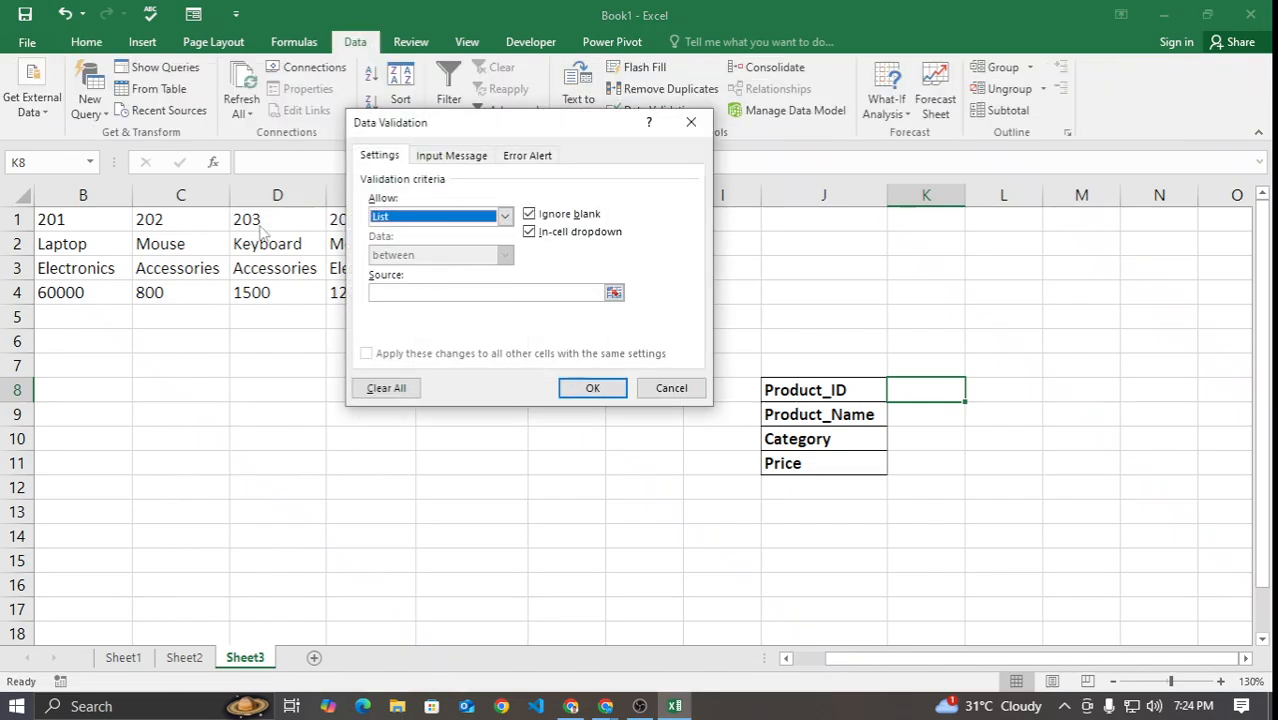
left_click(613, 292)
left_click_drag(88, 216, 454, 217)
key("Return")
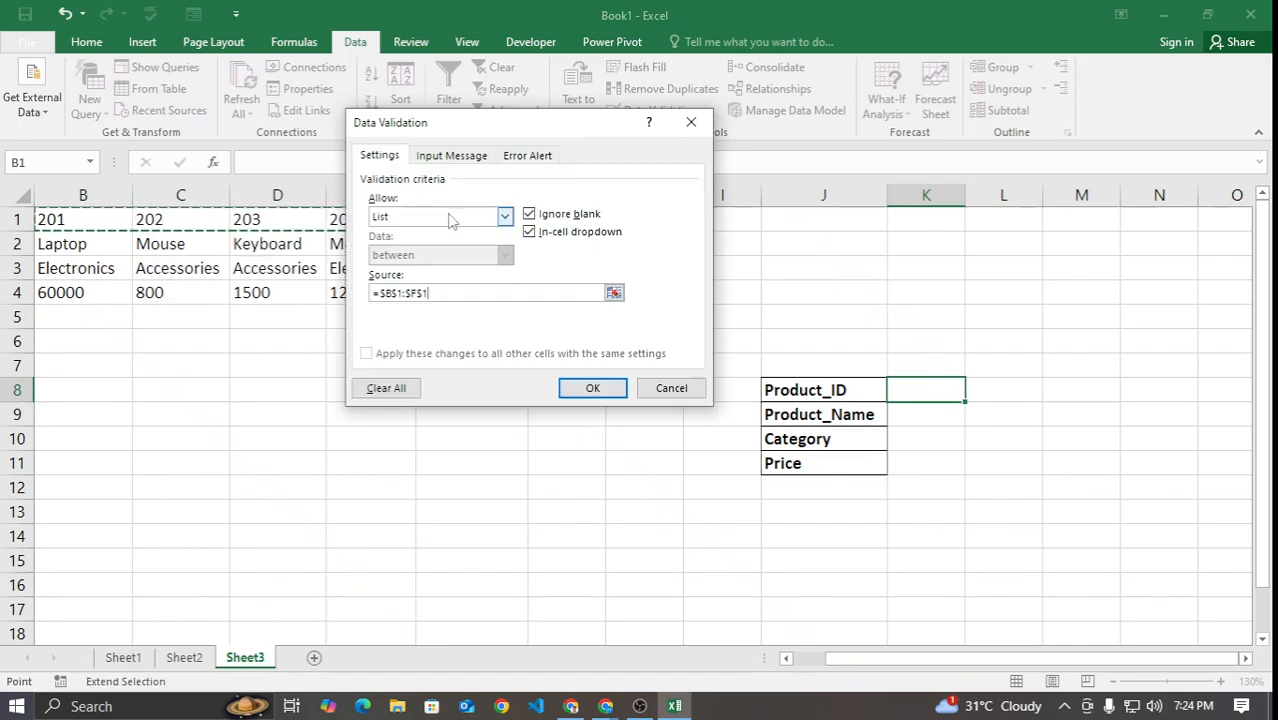
left_click(590, 388)
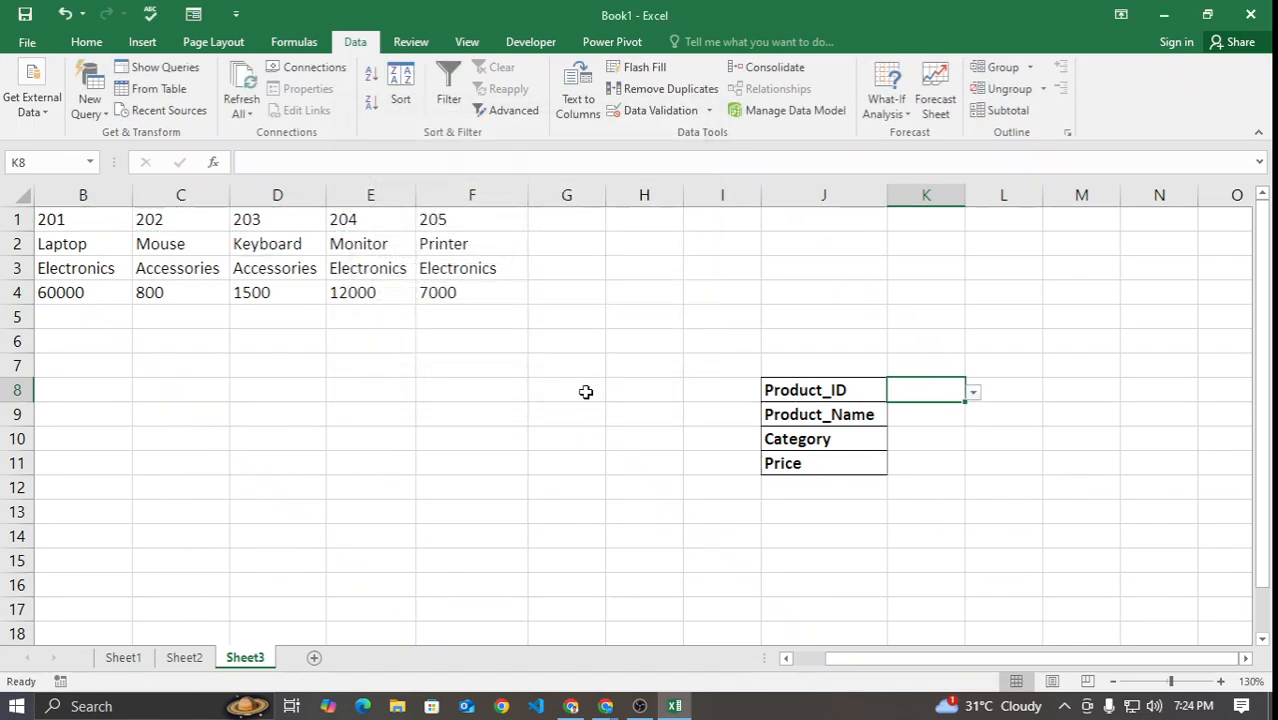
Step: Test the Product_ID dropdown in K8 by choosing 202, and set it to 203
left_click(975, 391)
left_click(914, 428)
left_click(979, 399)
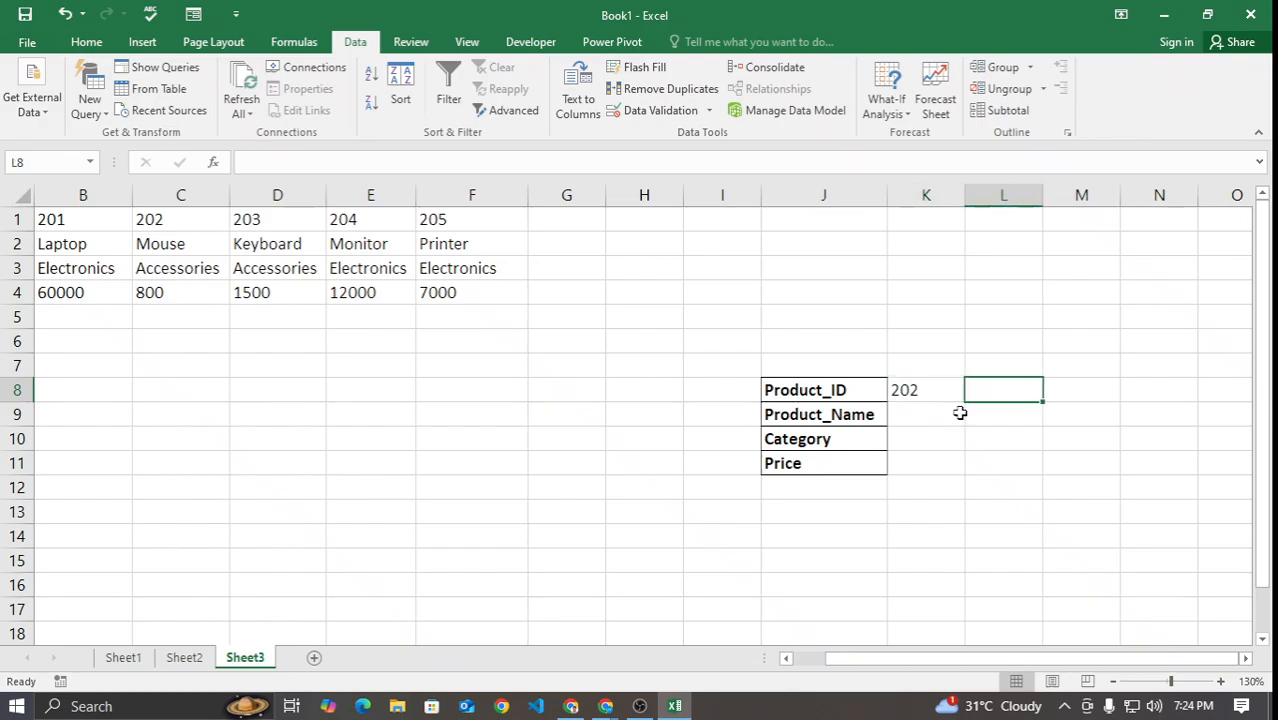
left_click(958, 395)
left_click(972, 392)
left_click(940, 434)
left_click(1008, 438)
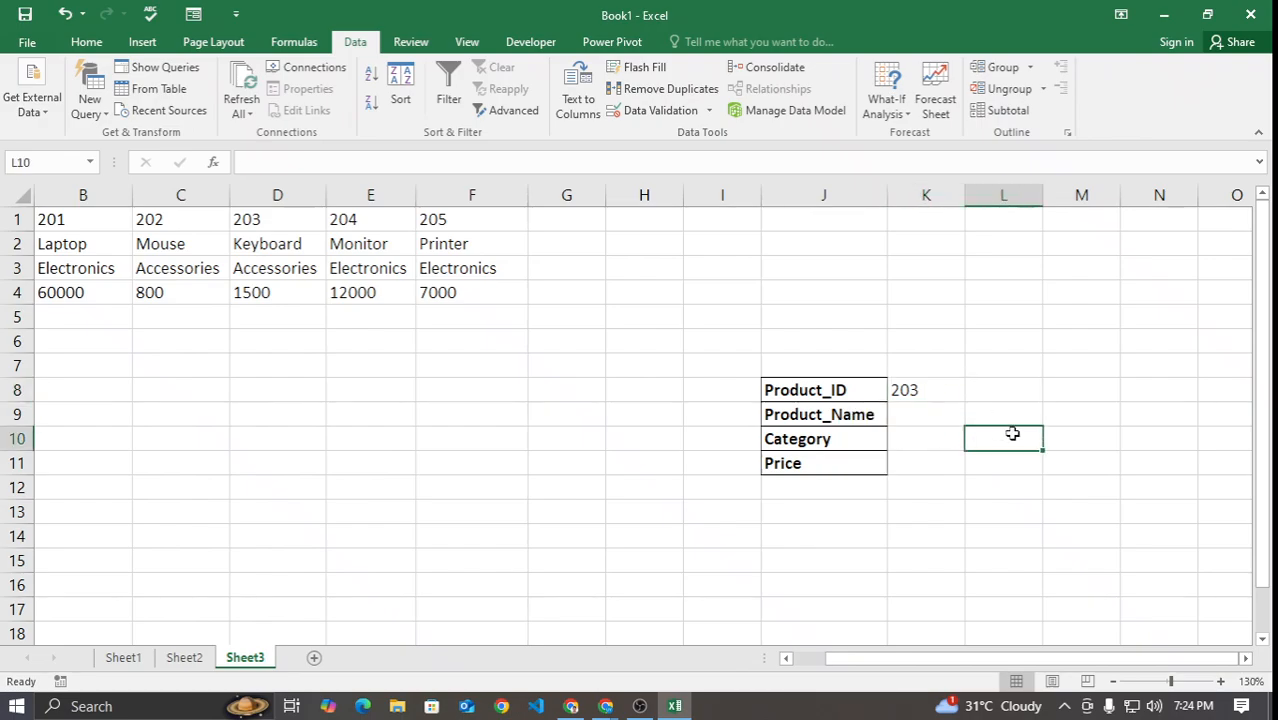
Step: Start an HLOOKUP formula in K9 with K8 as the lookup value and B1:F4 as the table array
left_click(937, 414)
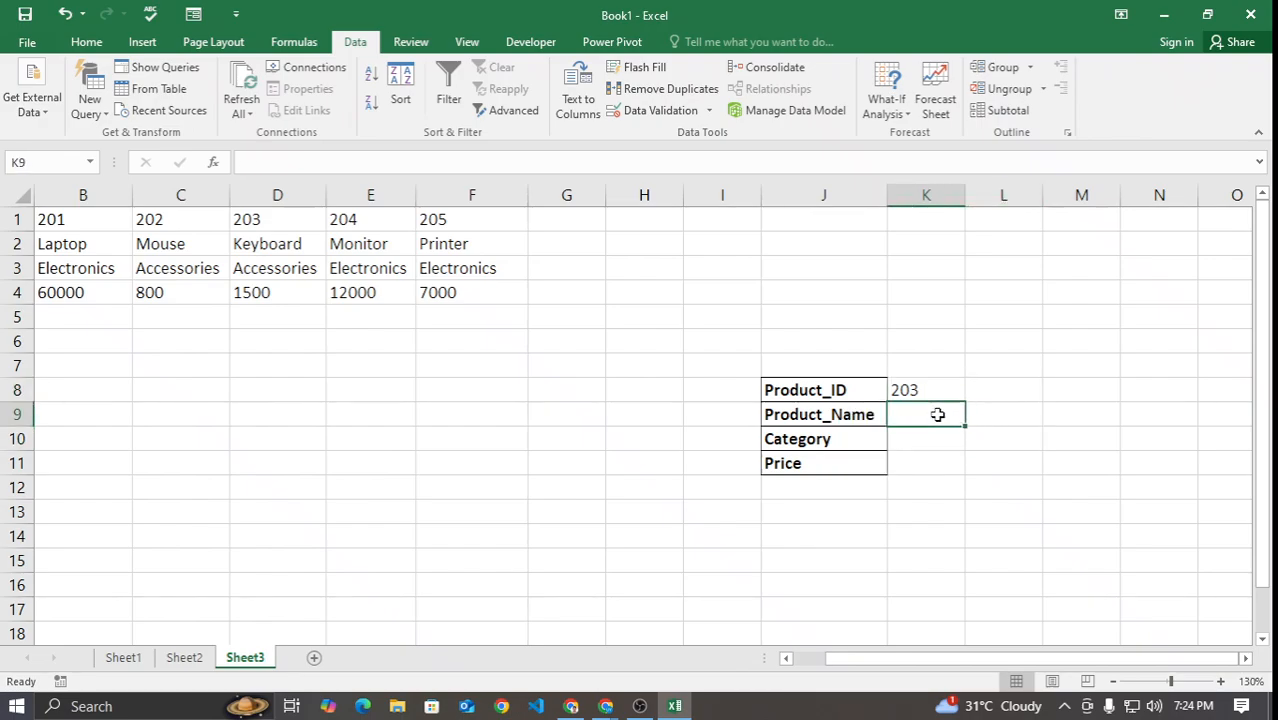
type("=")
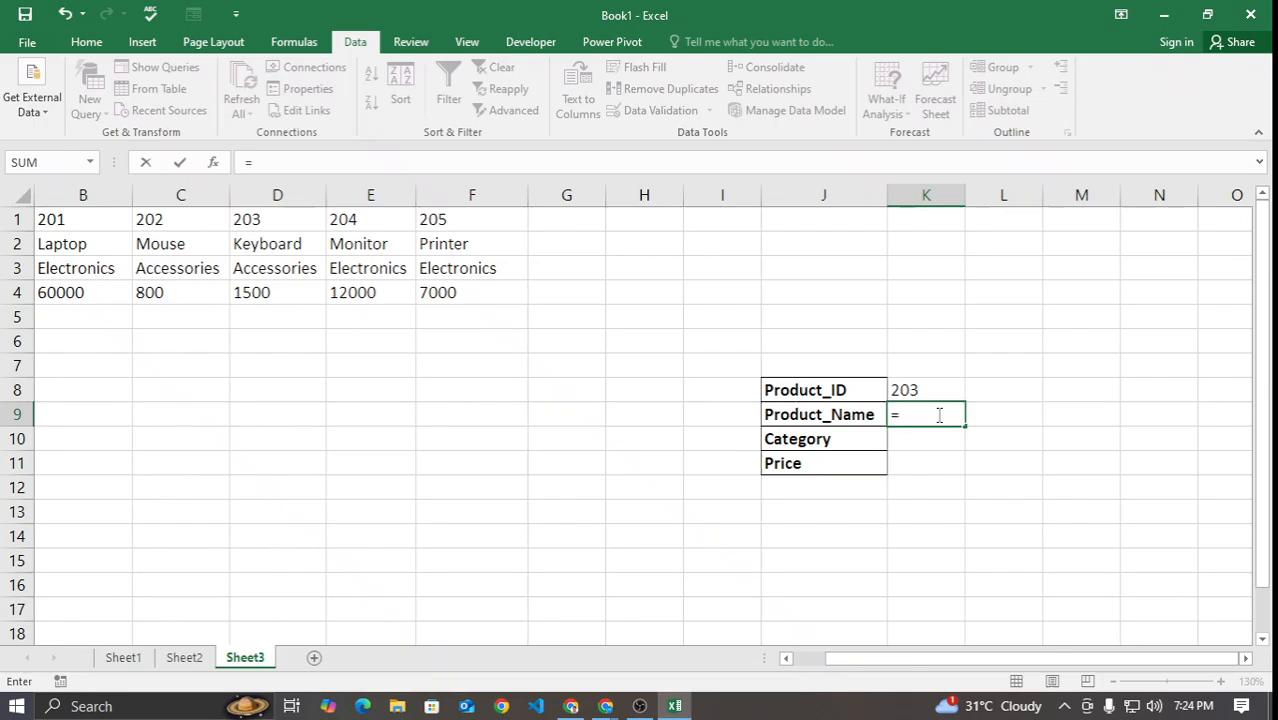
type("HLO")
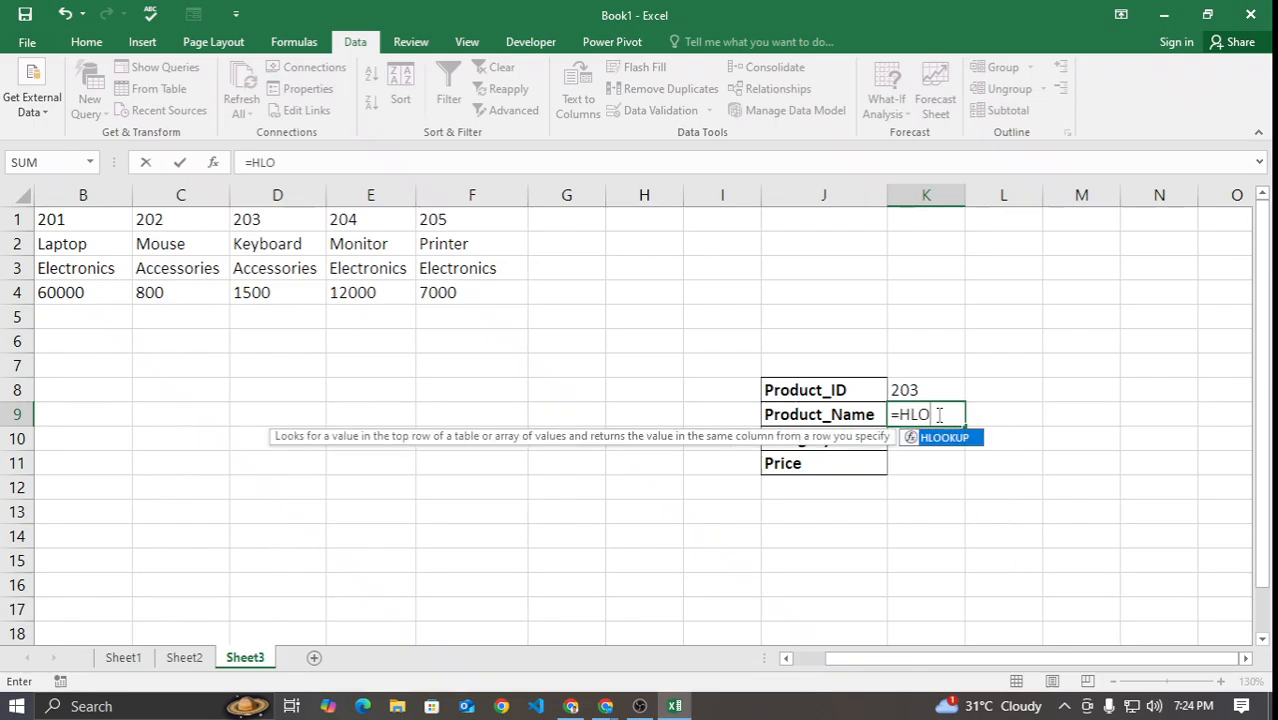
key("Tab")
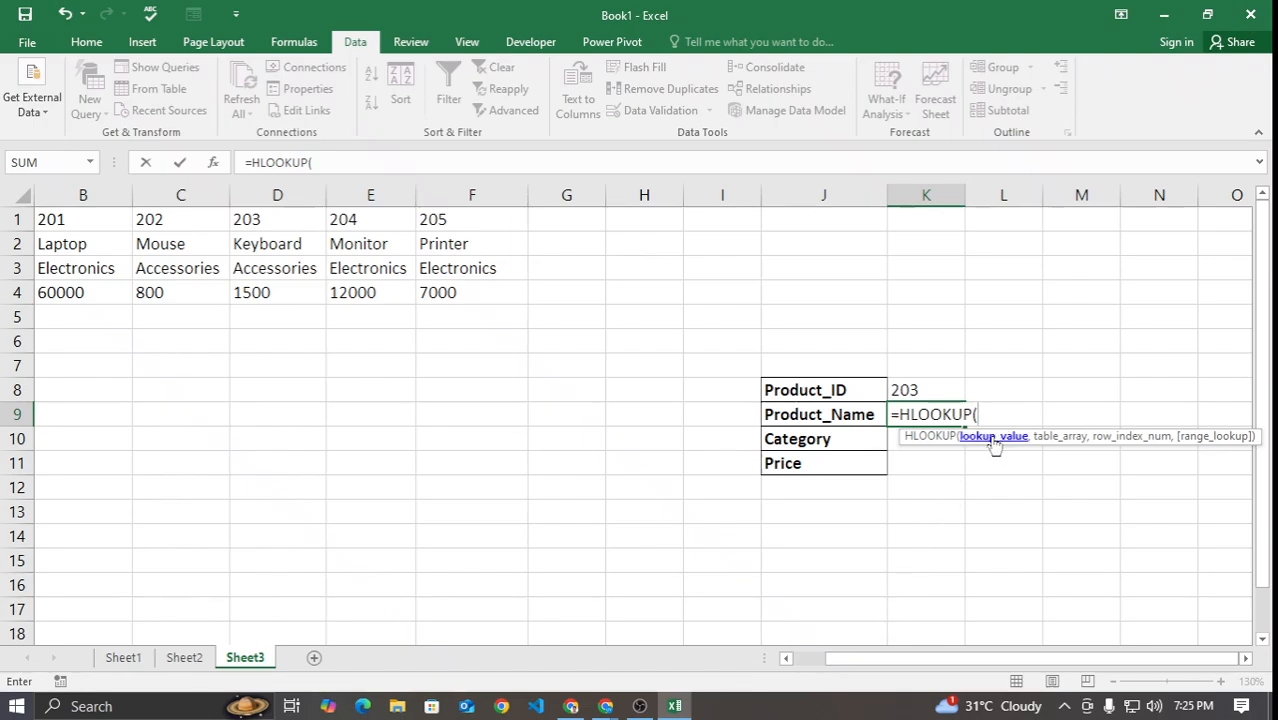
left_click(941, 392)
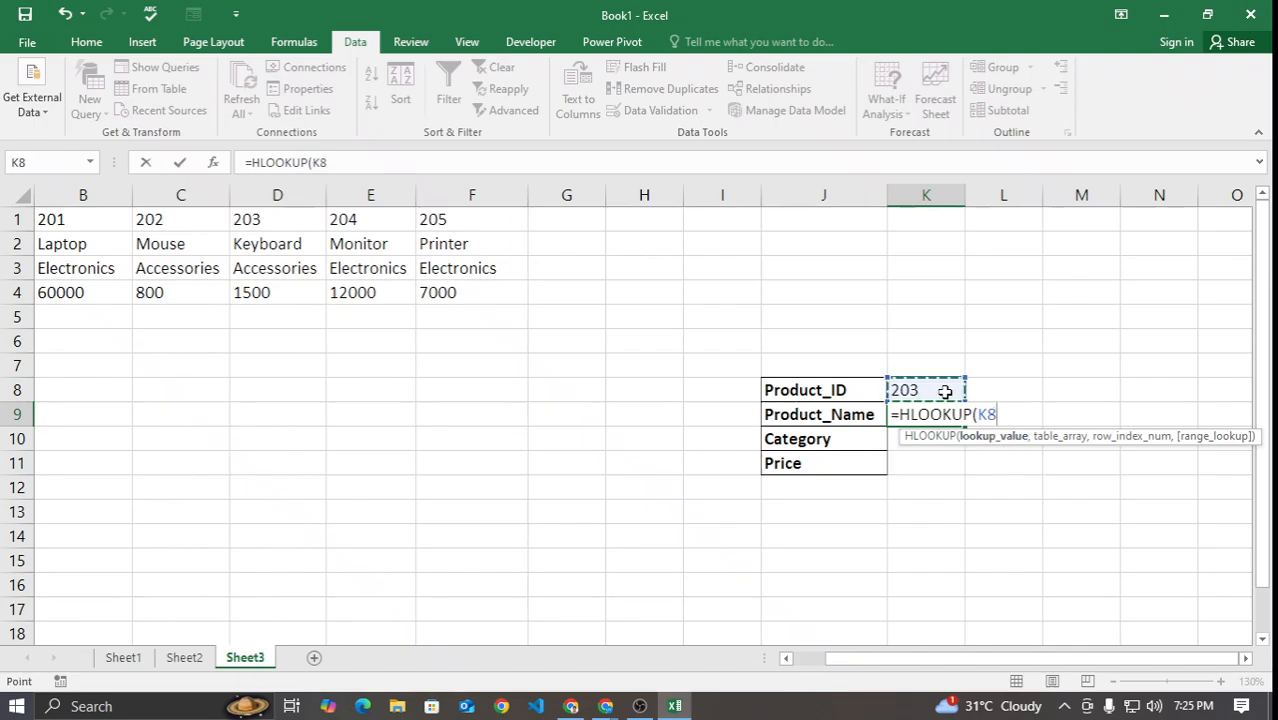
type(",")
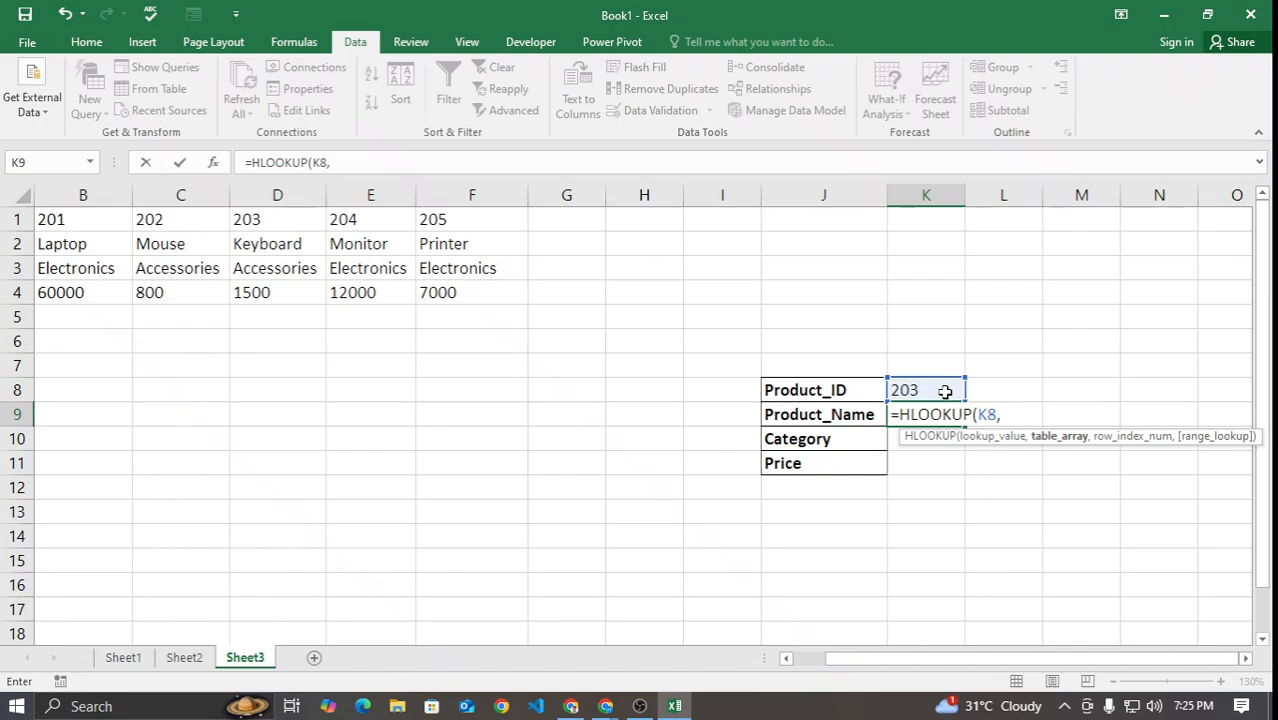
left_click_drag(880, 660, 855, 660)
left_click_drag(208, 218, 610, 287)
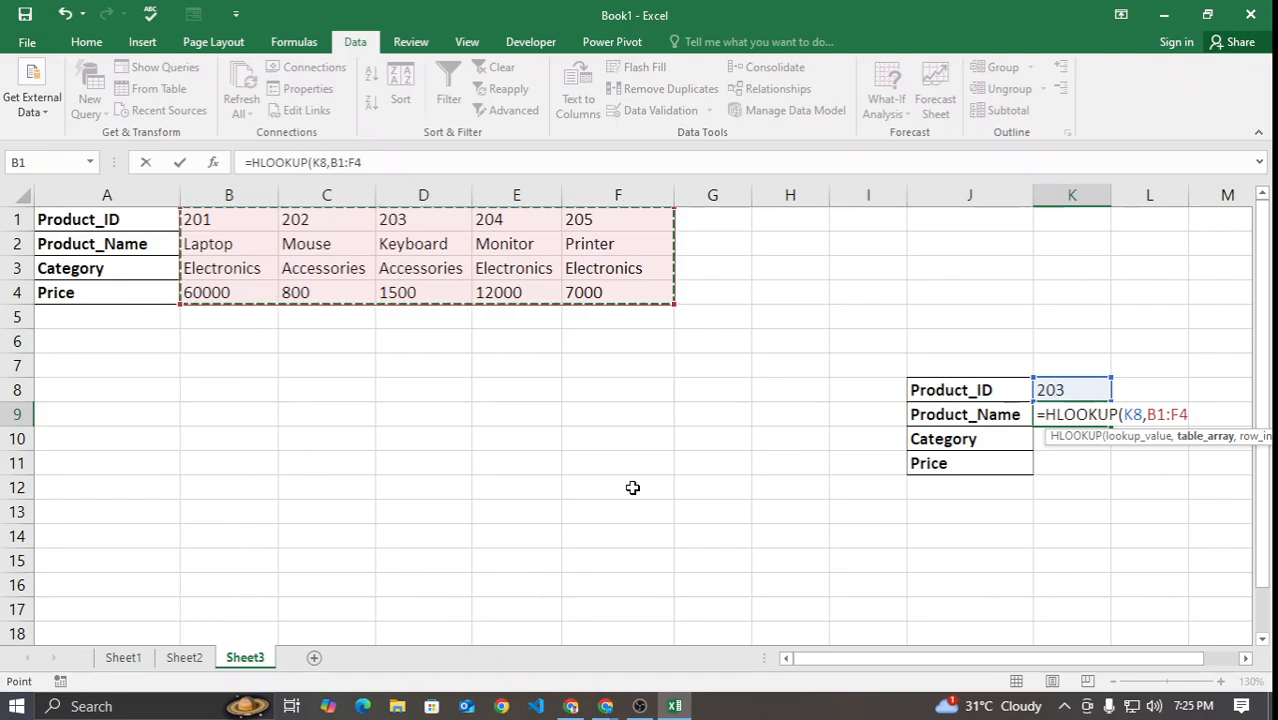
type(",")
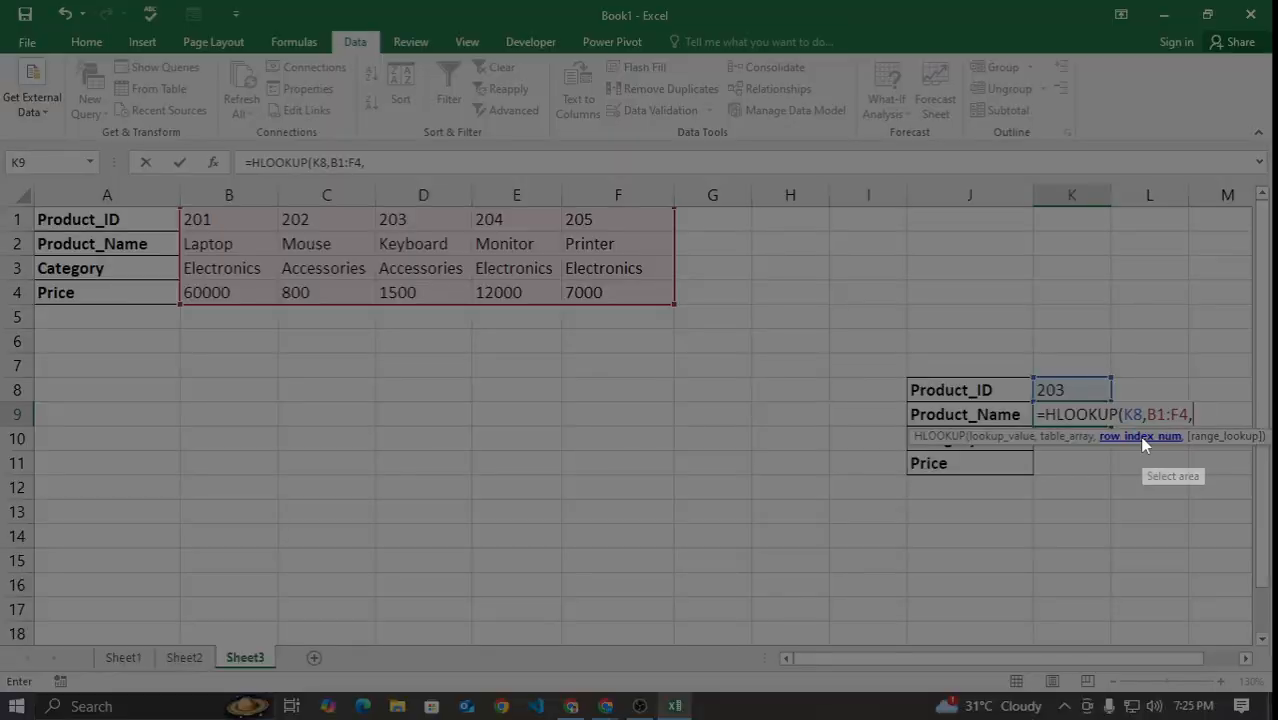
Step: Outline the rows of B1:F4 in red on a screen capture to explain the row index, and discard the capture
mouse_move(160, 208)
left_mouse_down()
mouse_move(556, 305)
mouse_move(678, 308)
left_mouse_up()
left_click(698, 202)
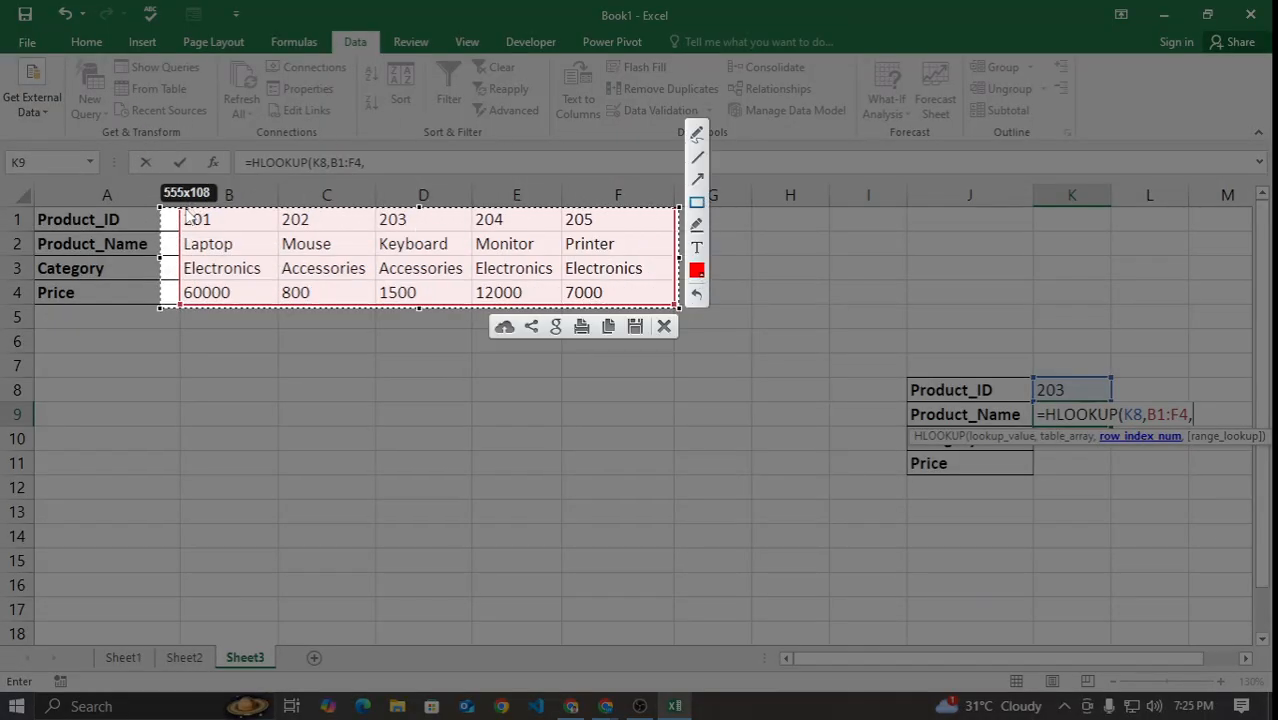
mouse_move(176, 211)
left_mouse_down()
mouse_move(571, 251)
mouse_move(677, 232)
mouse_move(675, 254)
mouse_move(166, 258)
mouse_move(271, 279)
mouse_move(699, 286)
mouse_move(513, 320)
mouse_move(178, 306)
left_mouse_up()
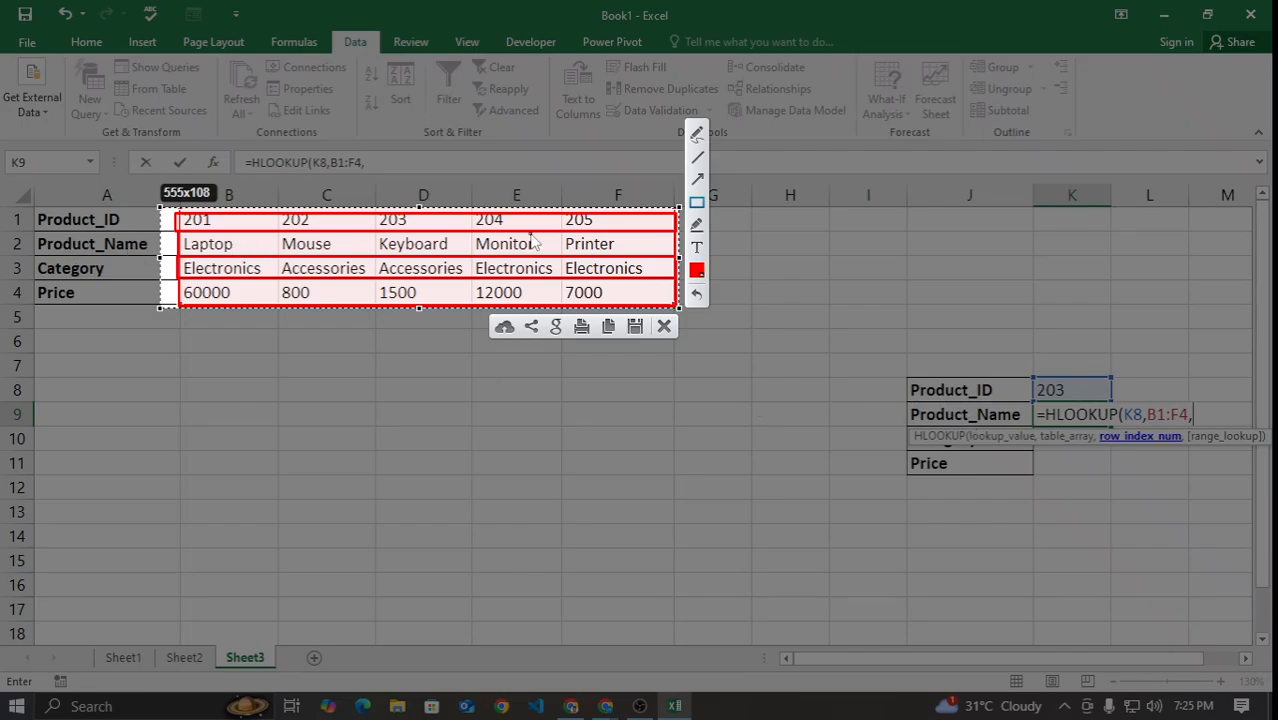
left_click_drag(256, 246, 330, 247)
key("Escape")
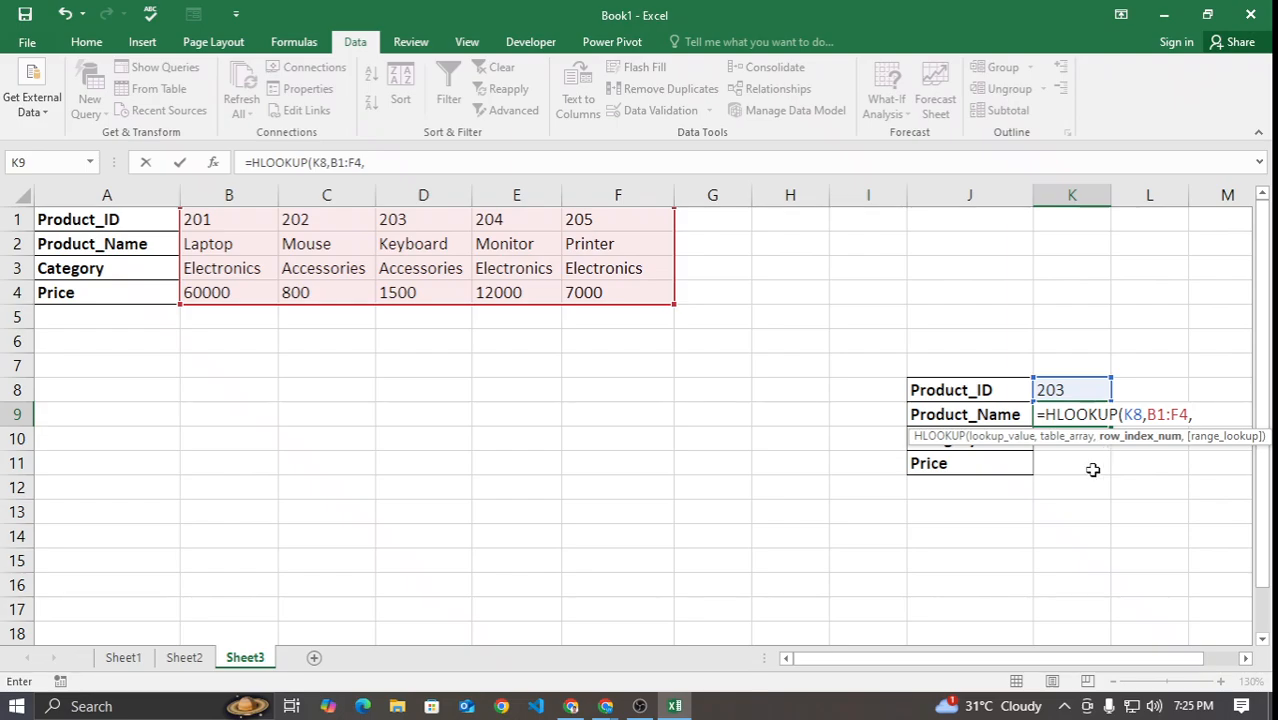
Step: Complete the HLOOKUP in K9 with row index 2, leaving the range lookup argument blank
type(",")
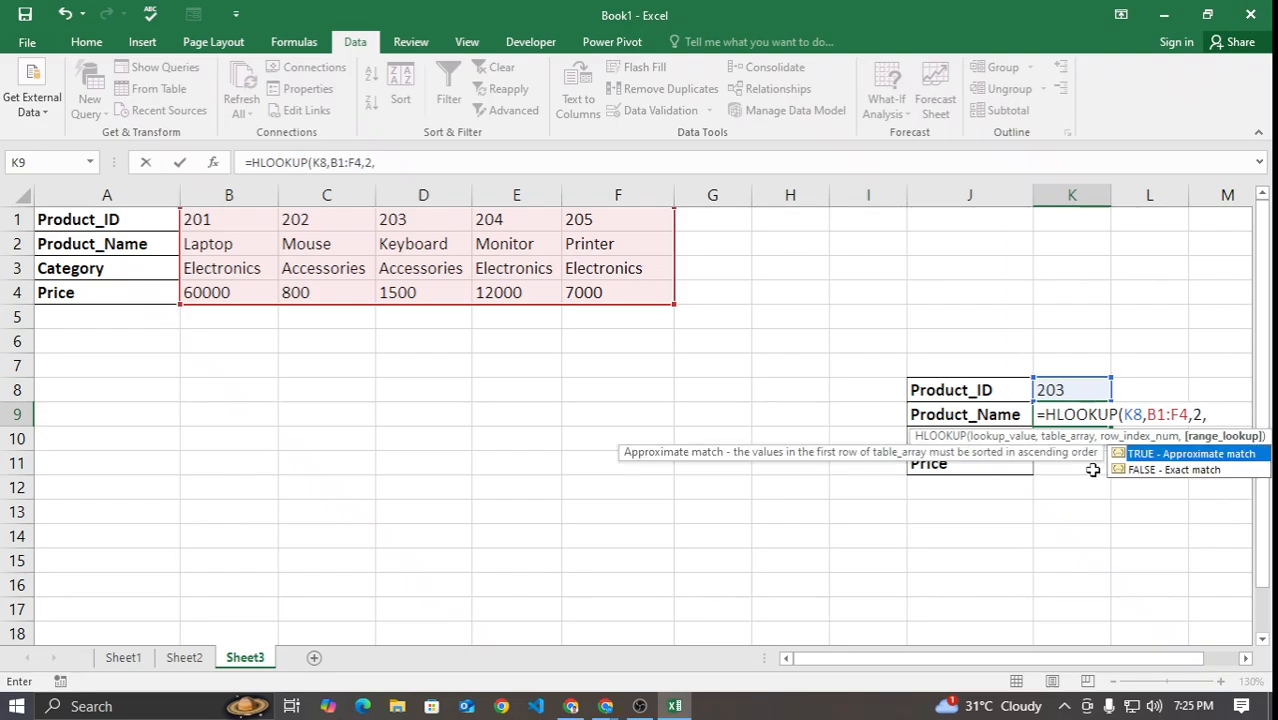
key("Down")
key("Return")
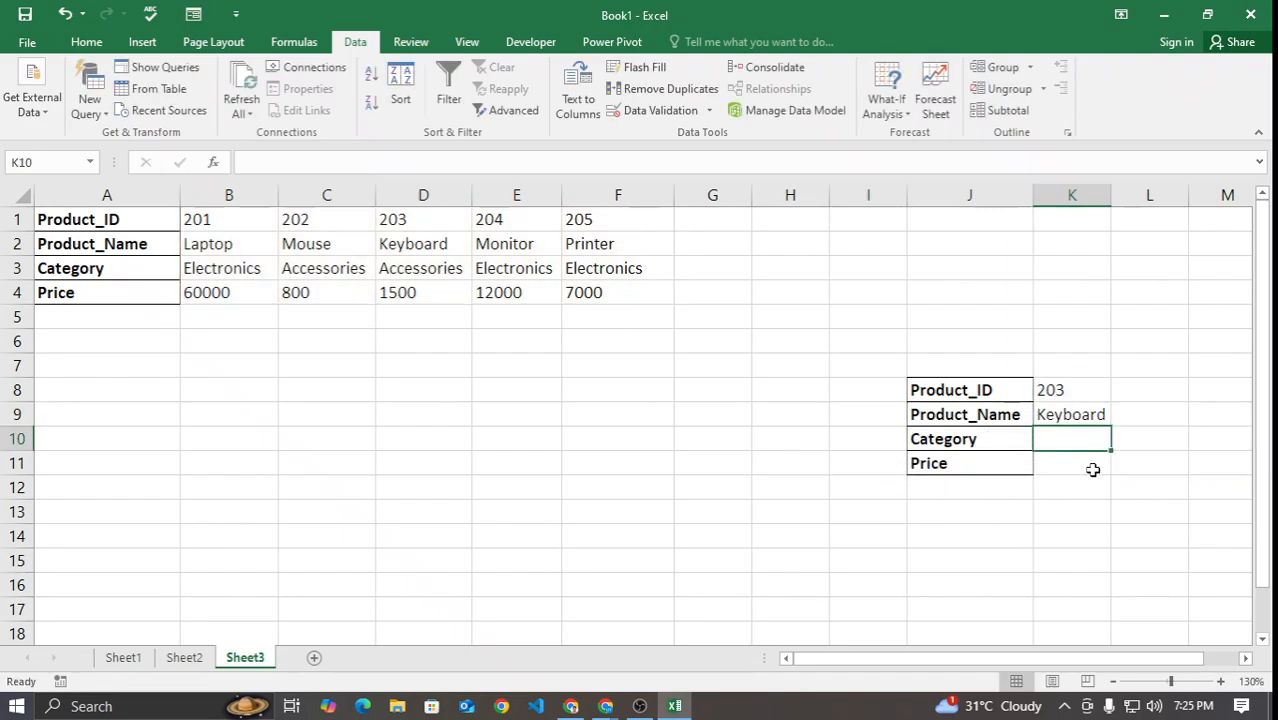
Step: Edit the K9 formula to use an exact match, so it reads =HLOOKUP(K8,B1:F4,2,FALSE)
double_click(1100, 414)
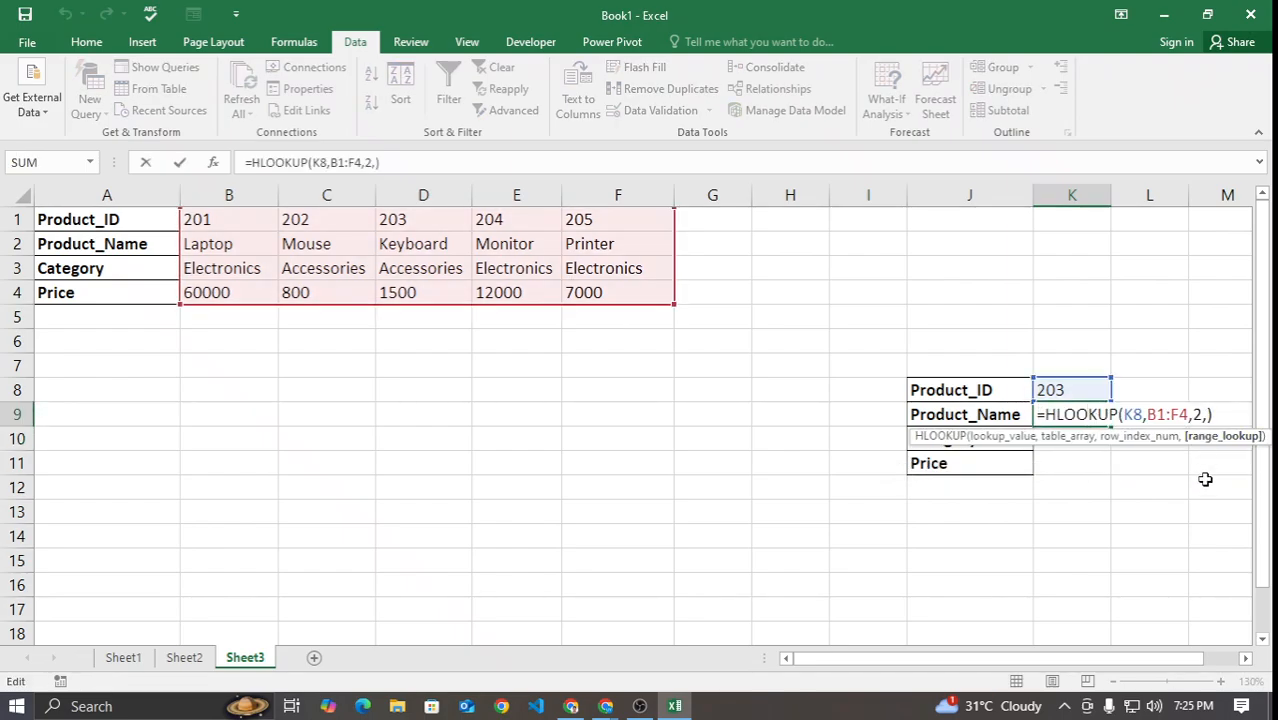
key("Tab")
left_click(1095, 414)
double_click(1095, 414)
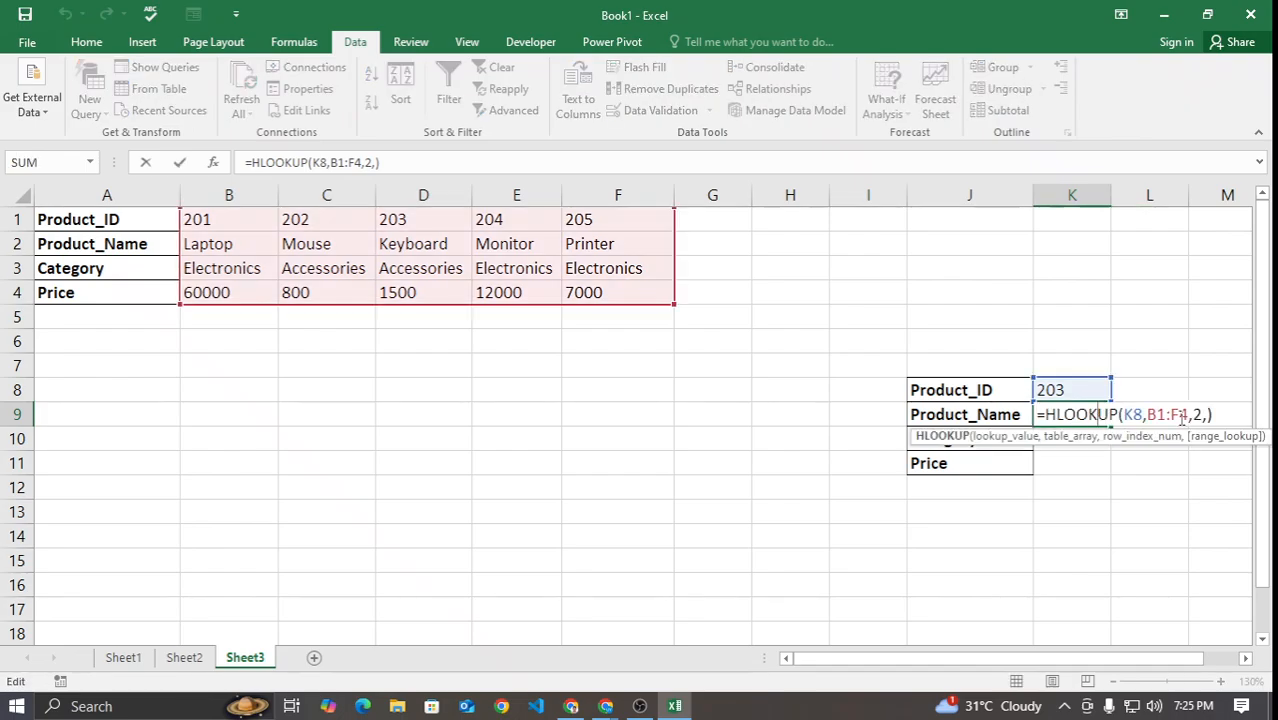
left_click(1202, 415)
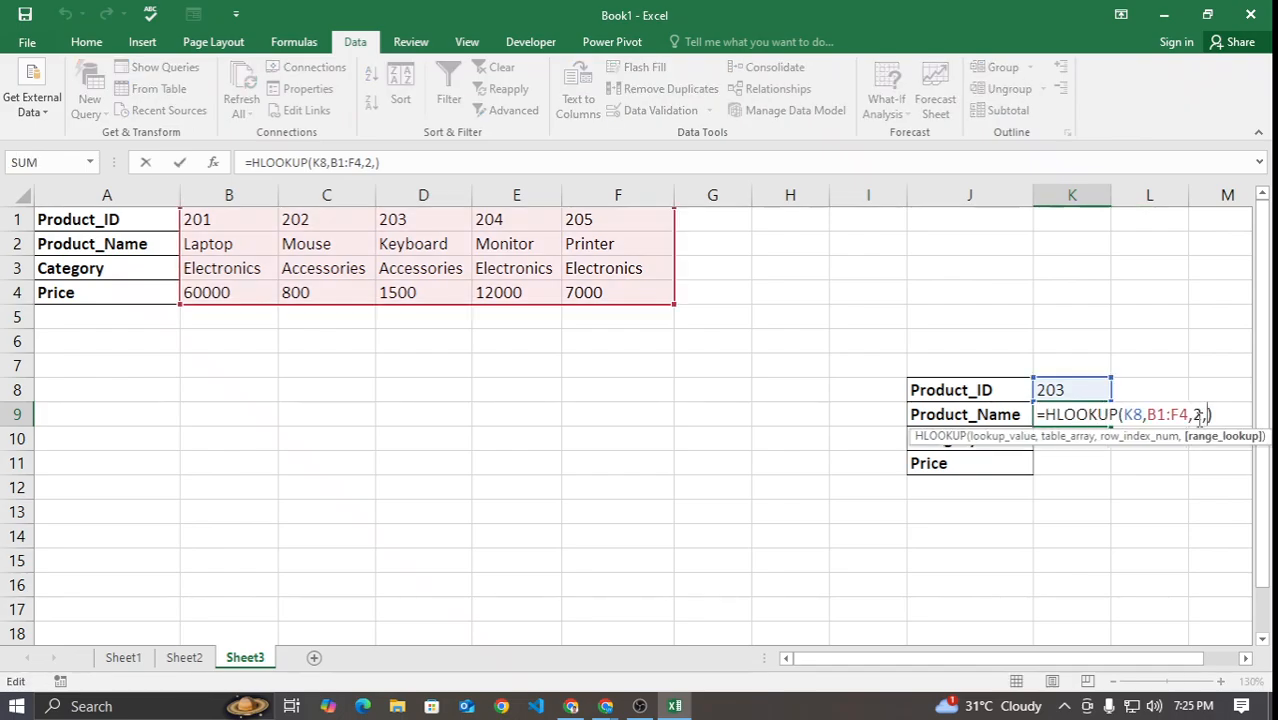
type("FALSE")
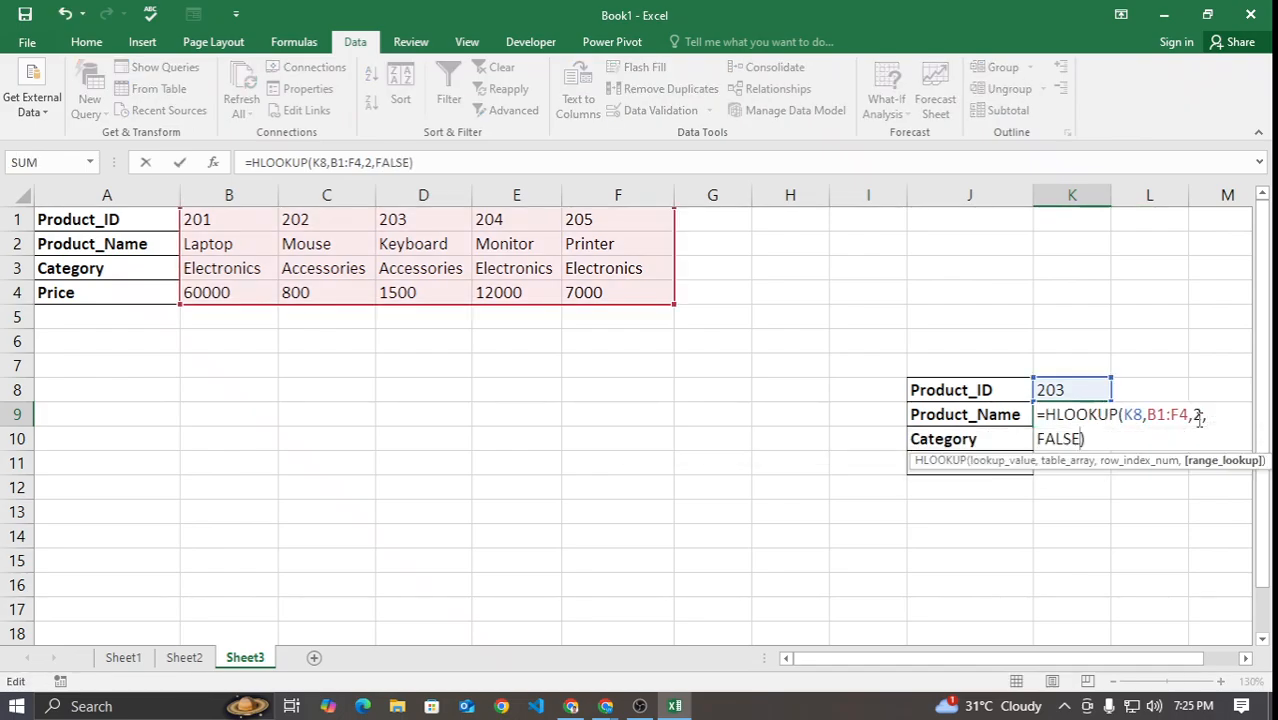
key("Return")
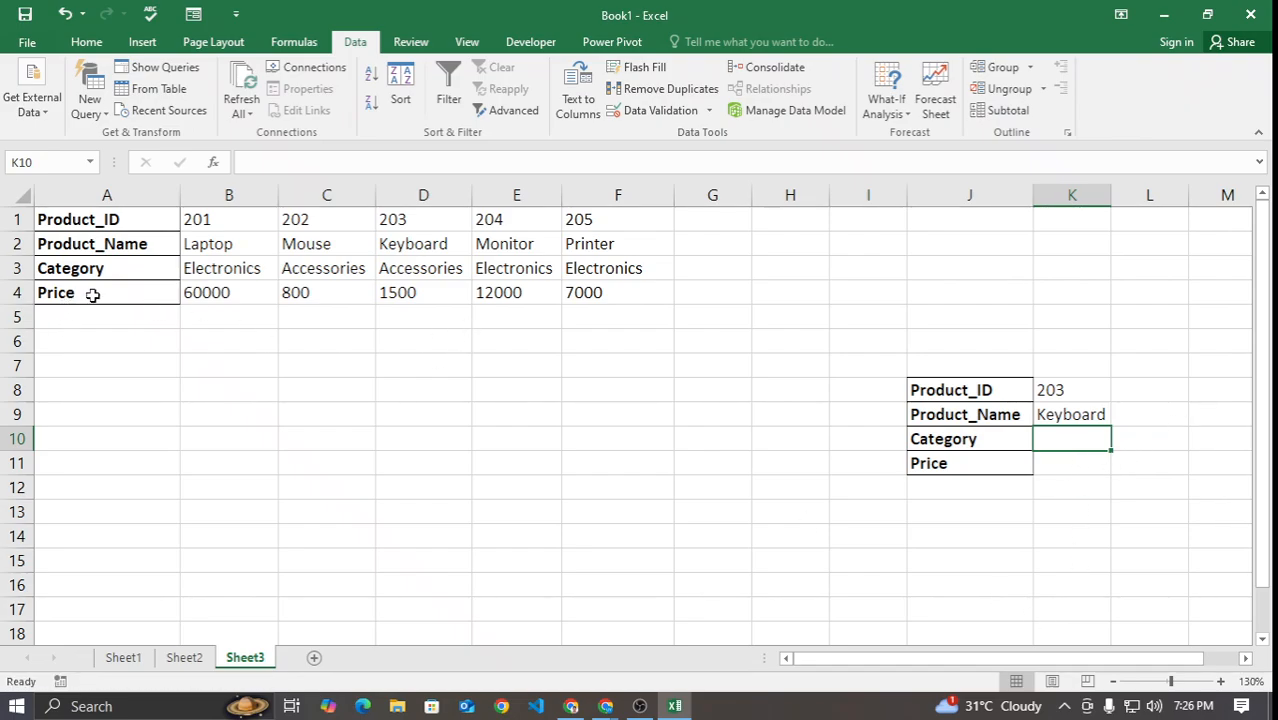
Step: Highlight the Category values in B3:F3 to point out the third row of the lookup table
left_click(320, 247)
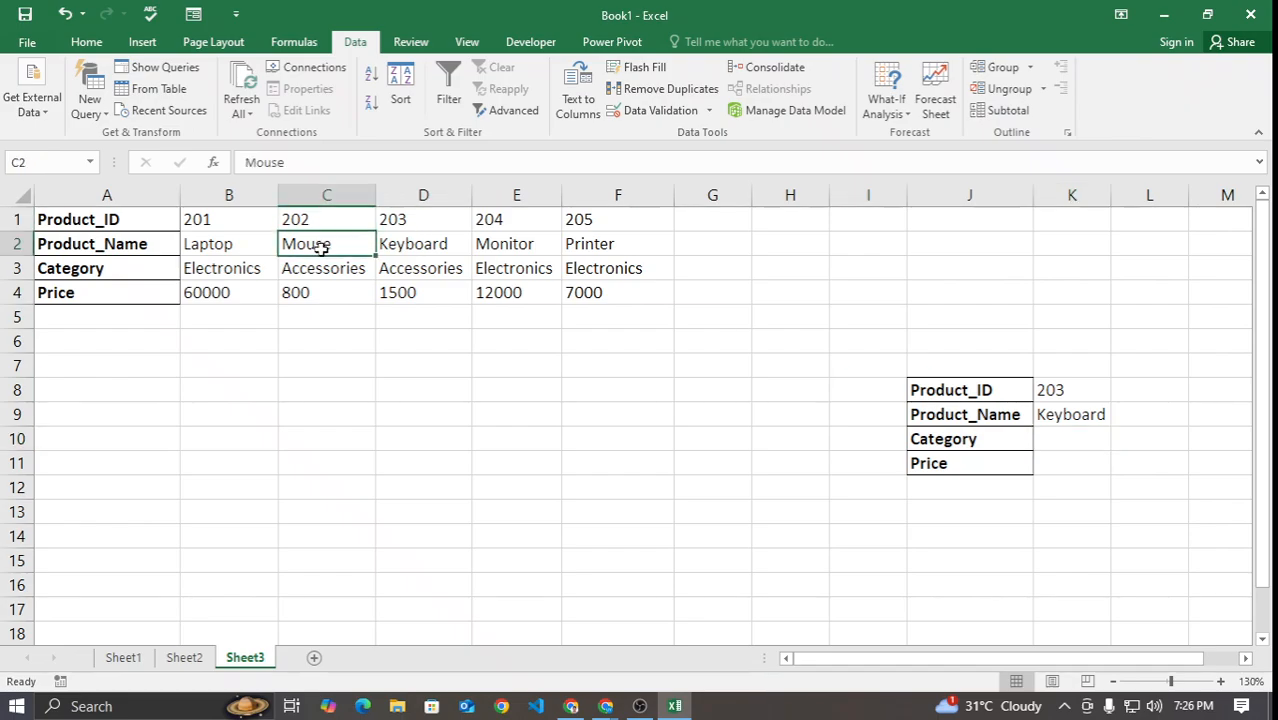
left_click(322, 271)
left_click_drag(242, 270, 650, 265)
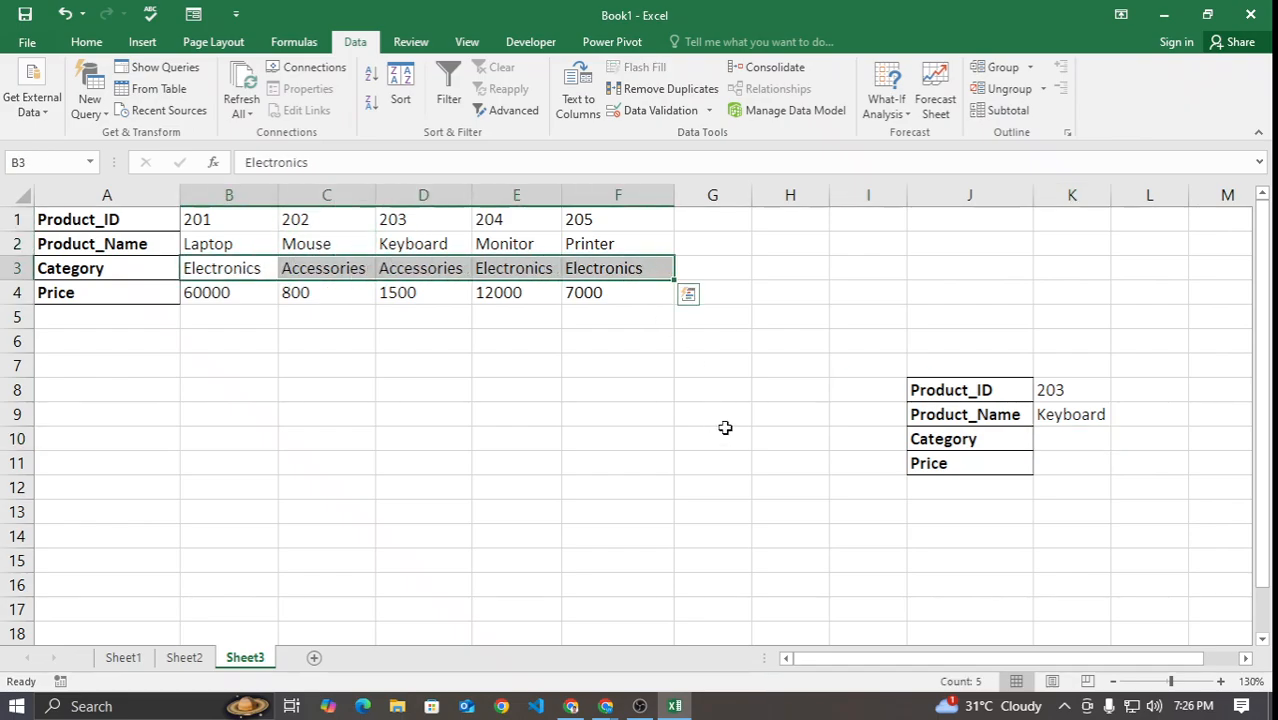
Step: Start an HLOOKUP formula for Category in K10 with lookup value K8, table array B1:F4 and row index 3
left_click(1051, 441)
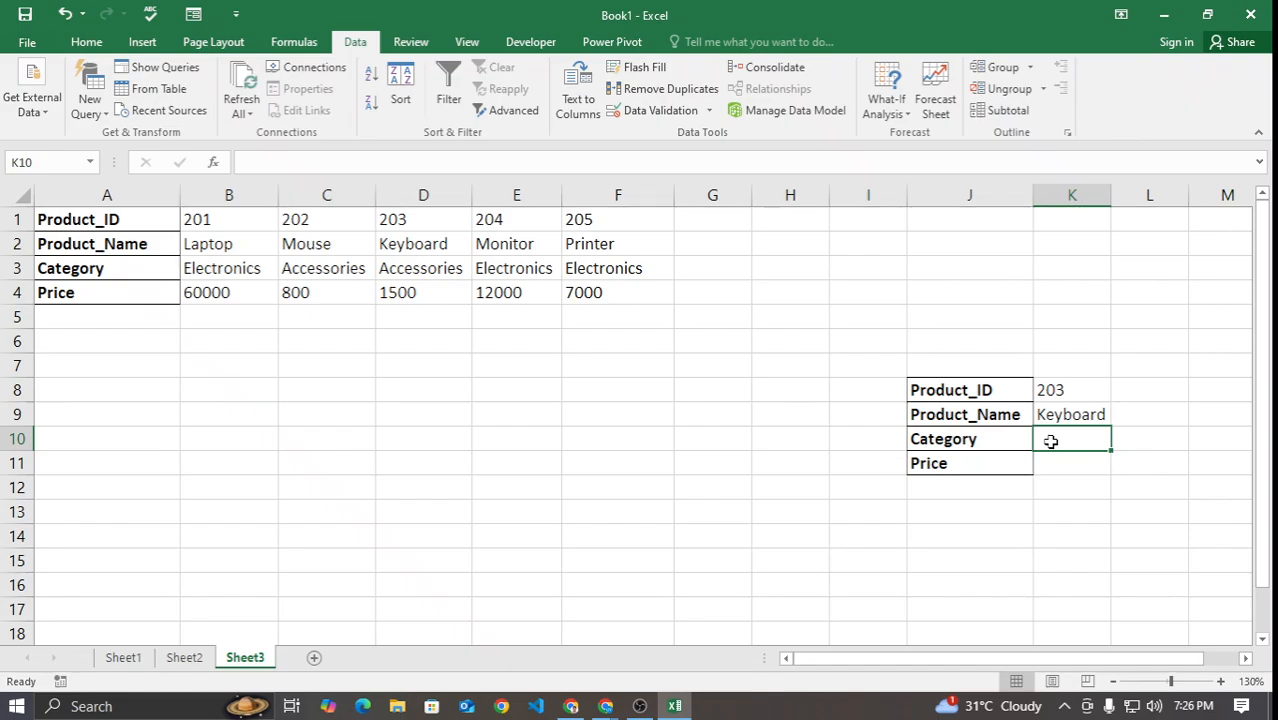
type("=HLOOKUP(")
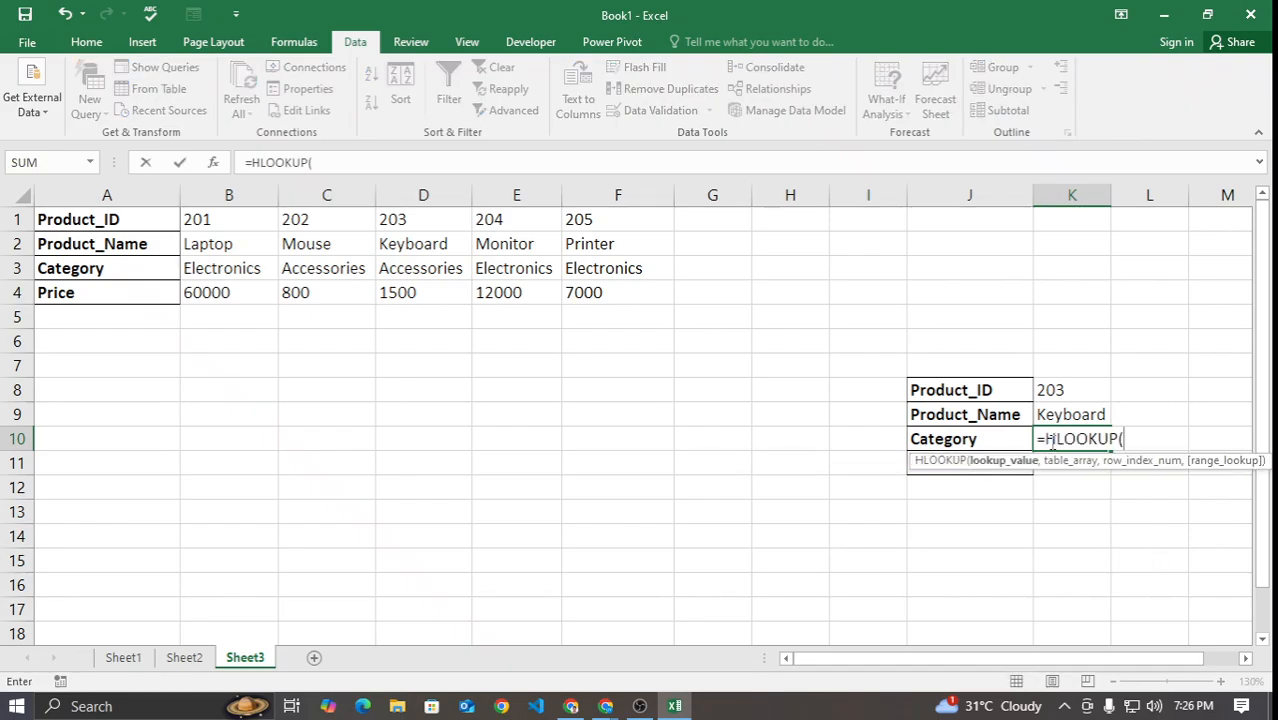
left_click(1058, 391)
type(",")
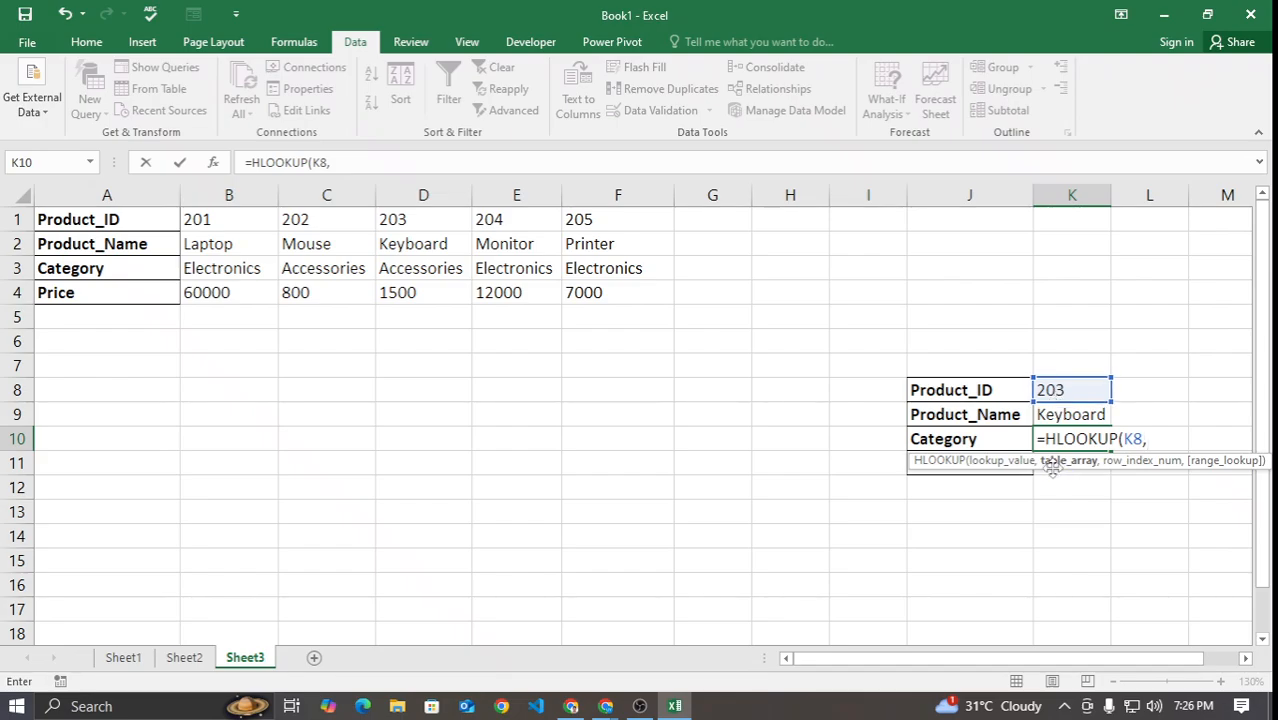
left_click(213, 221)
left_click_drag(213, 221, 632, 288)
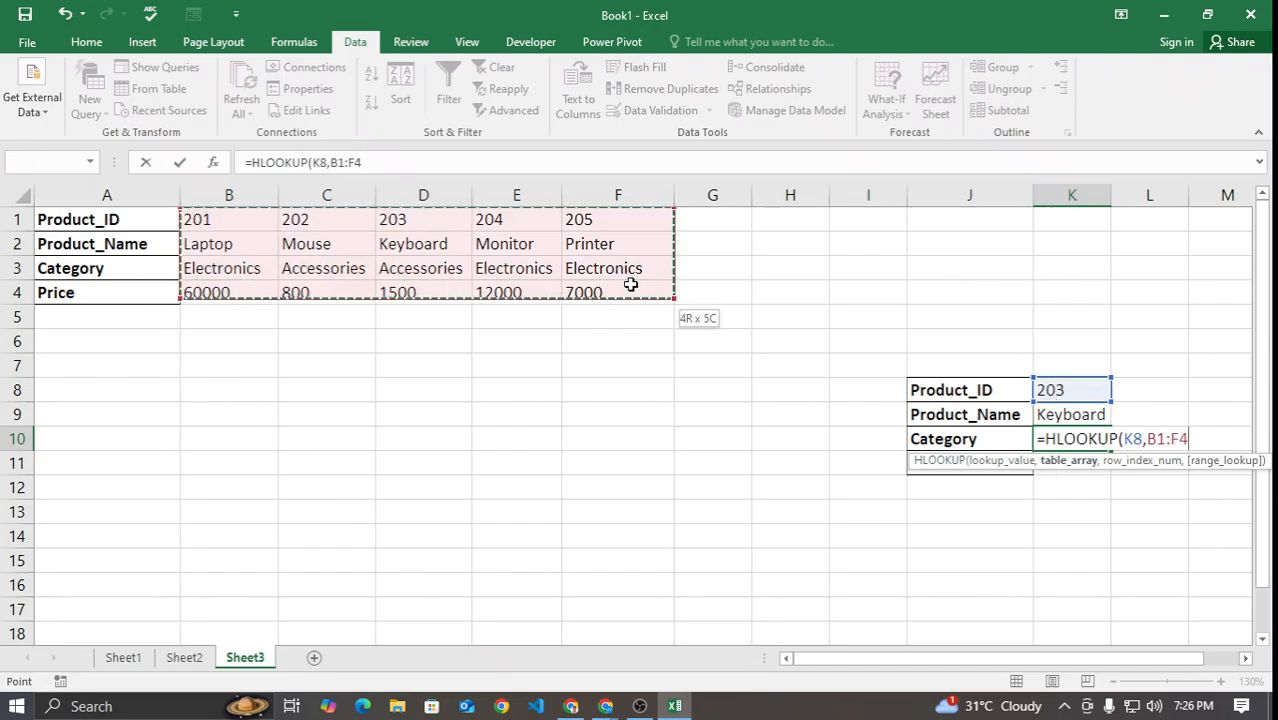
type(",")
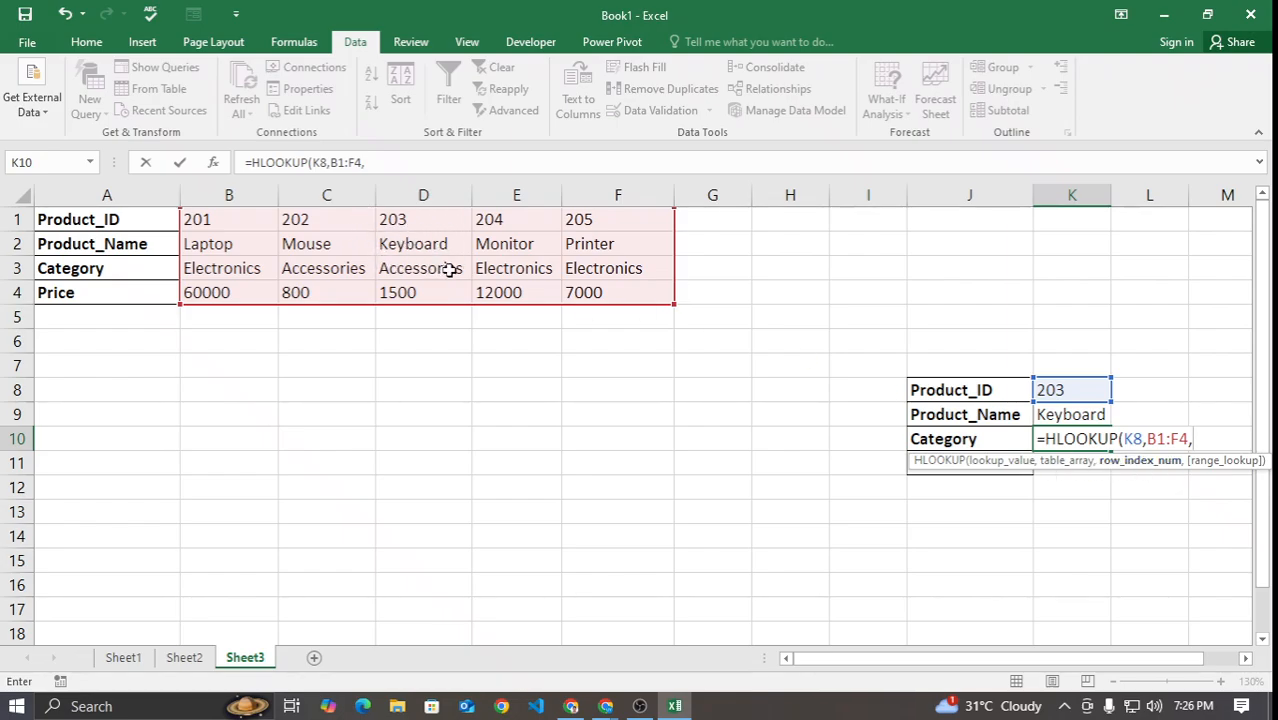
type("3,")
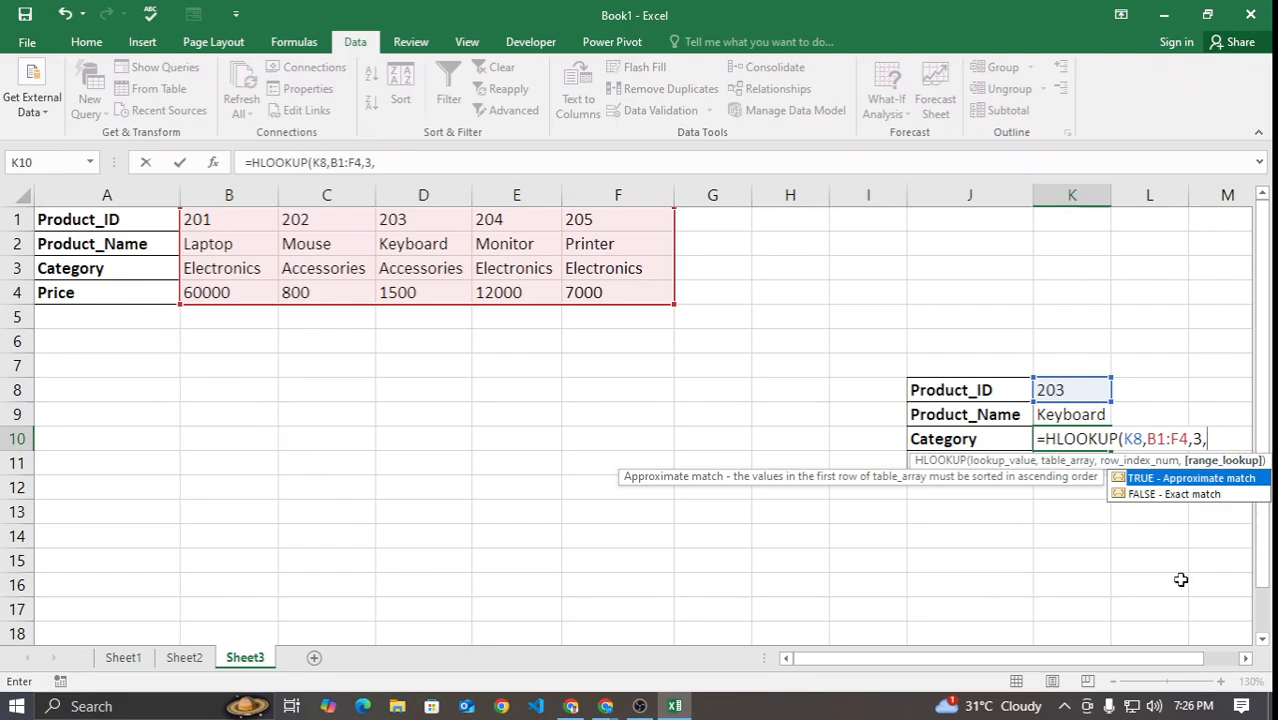
type("TRUE")
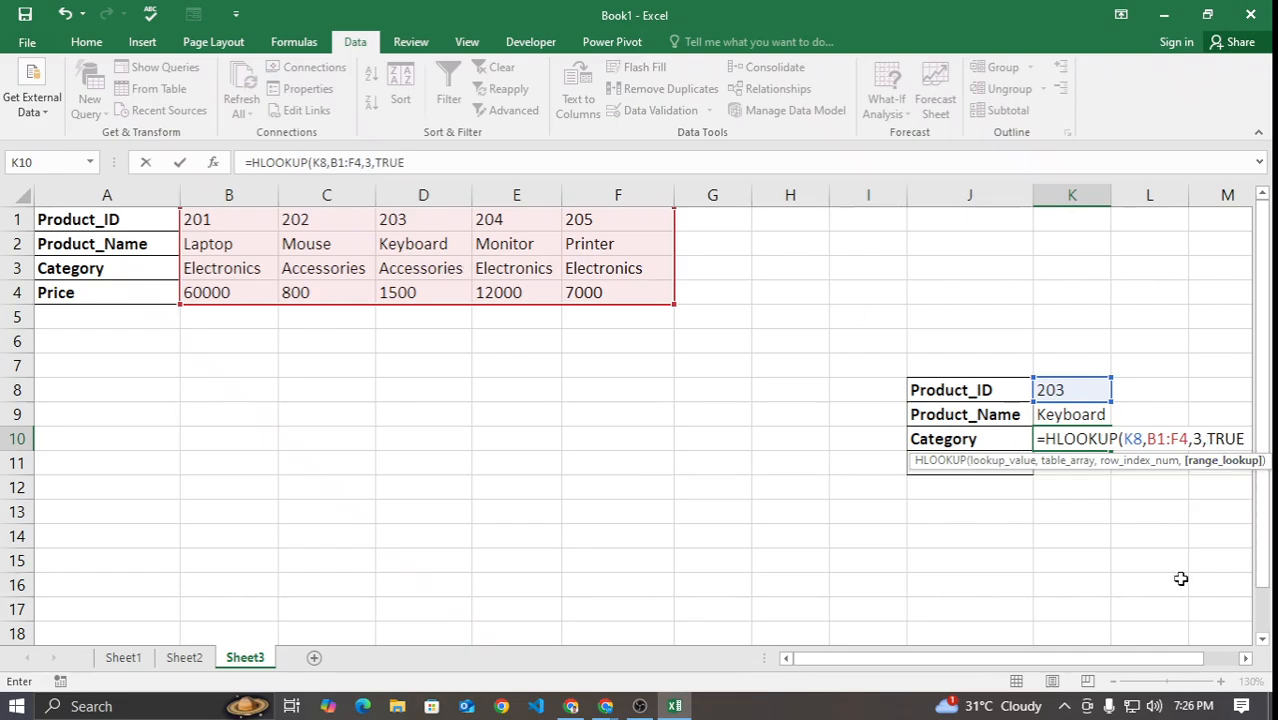
key("BackSpace")
key("BackSpace")
key("BackSpace")
key("BackSpace")
Step: Complete the K10 formula with an exact match, so it reads =HLOOKUP(K8,B1:F4,3,FALSE)
type("FA")
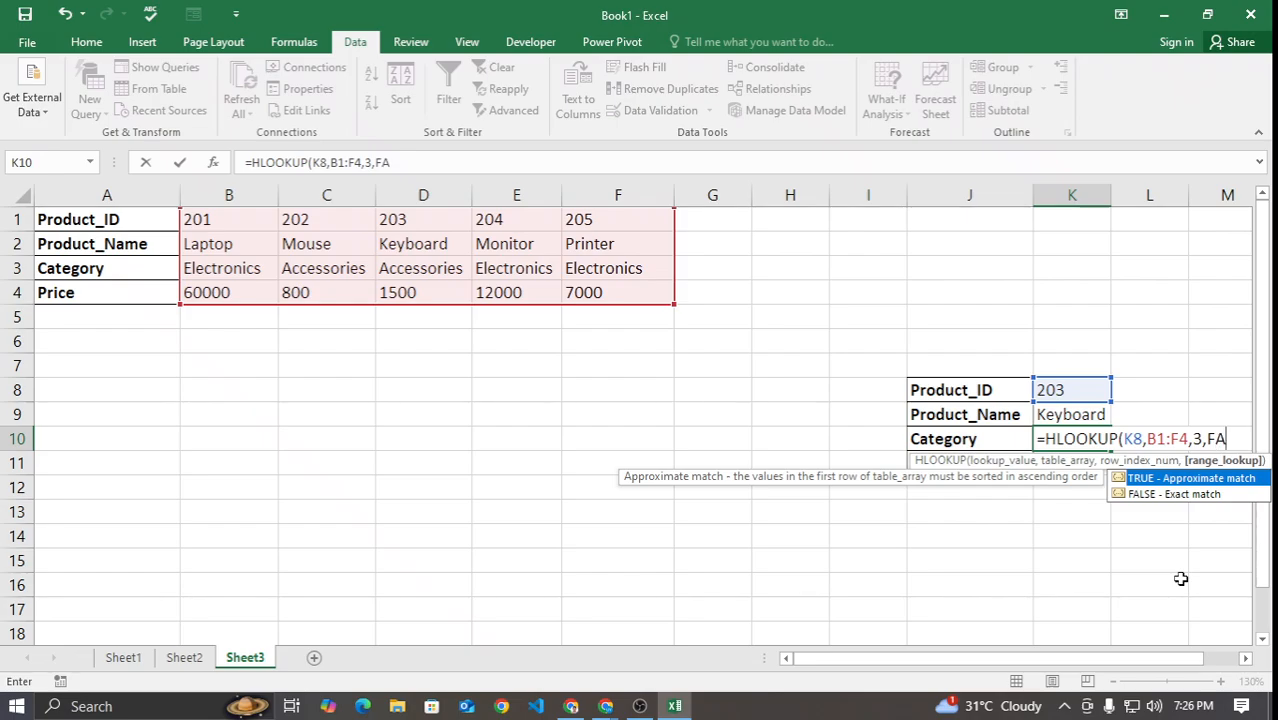
key("Down")
key("Tab")
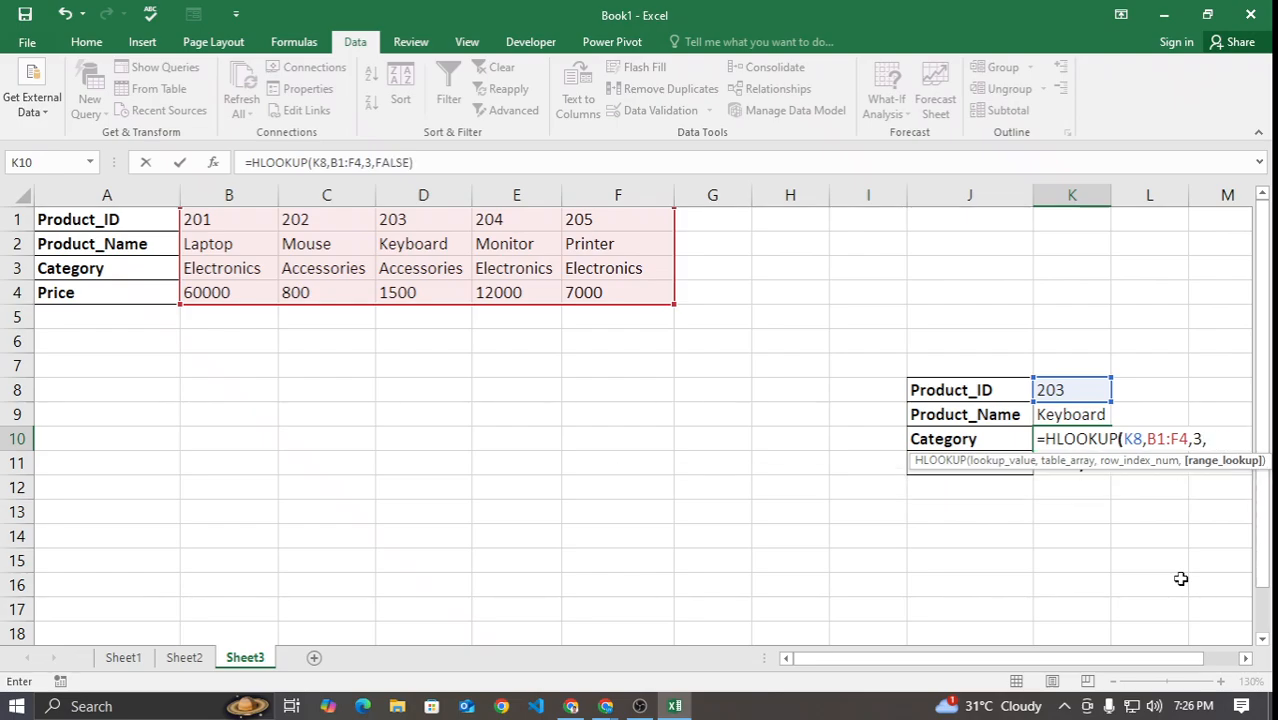
key("Return")
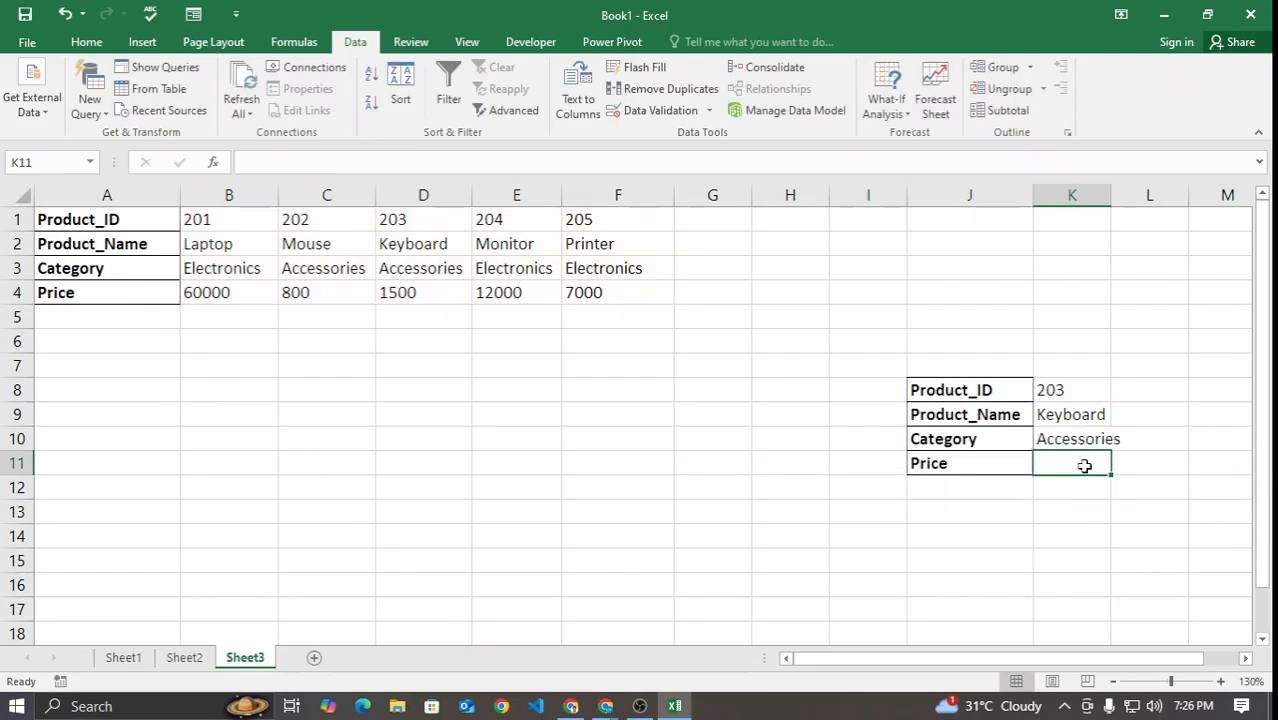
Step: Enter the Price lookup =HLOOKUP(K8,B1:F4,4,FALSE) in K11
type("=HLOO")
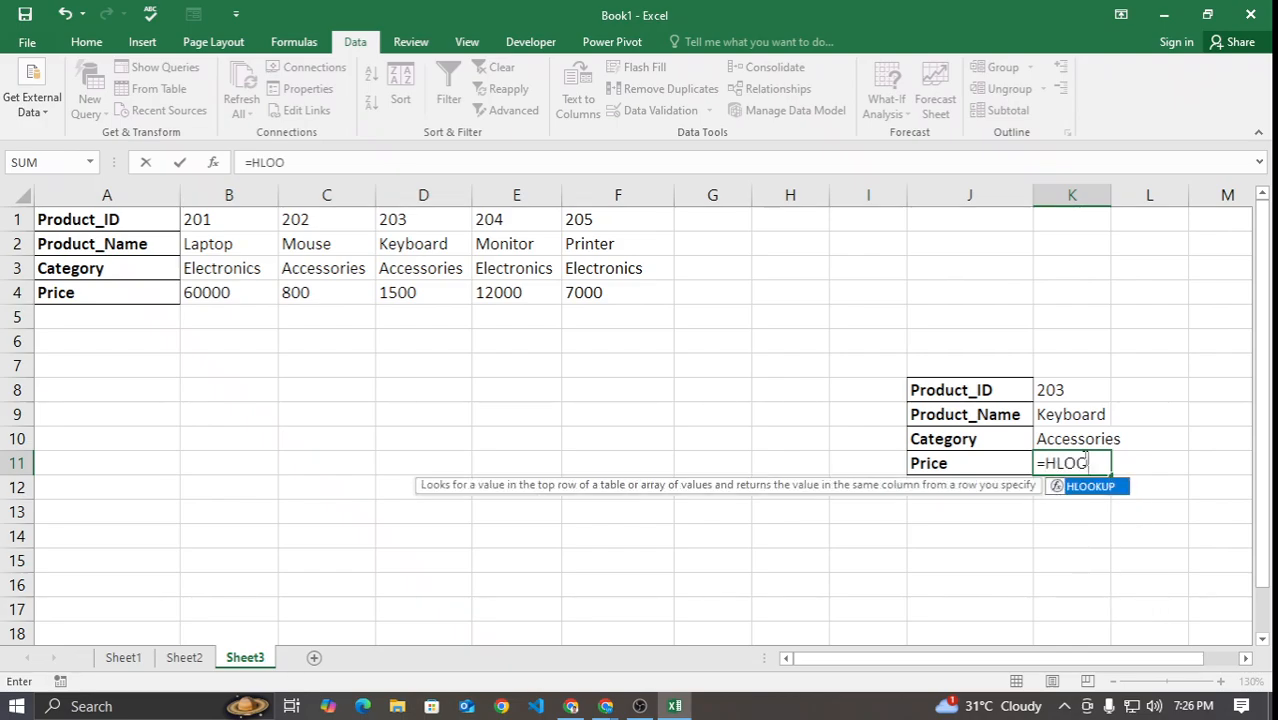
key("Tab")
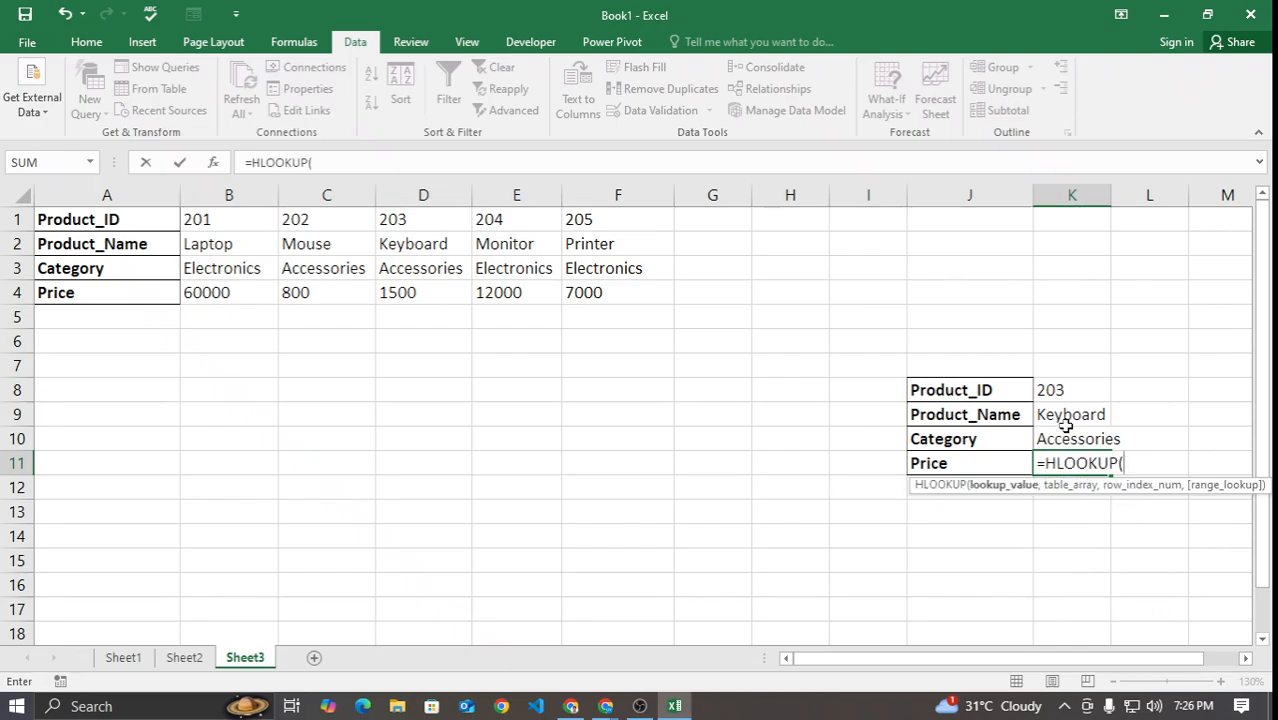
left_click(1064, 390)
type(",")
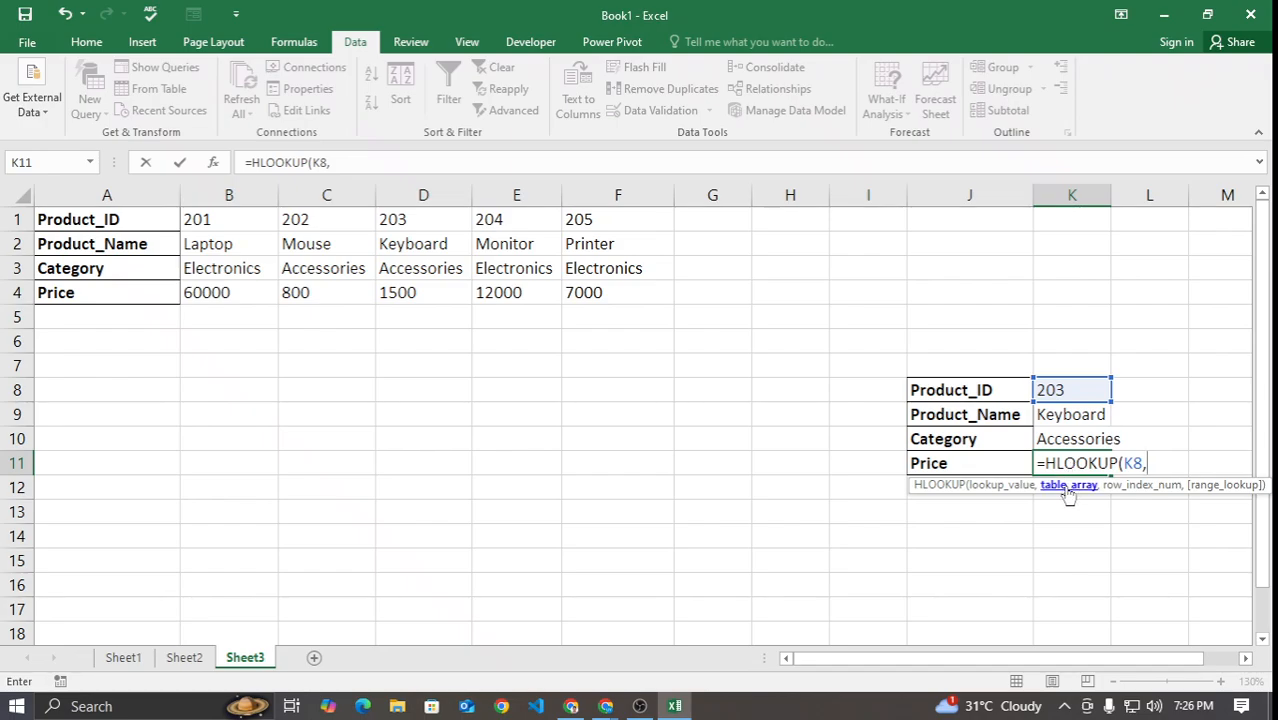
left_click_drag(214, 214, 587, 284)
type(",4")
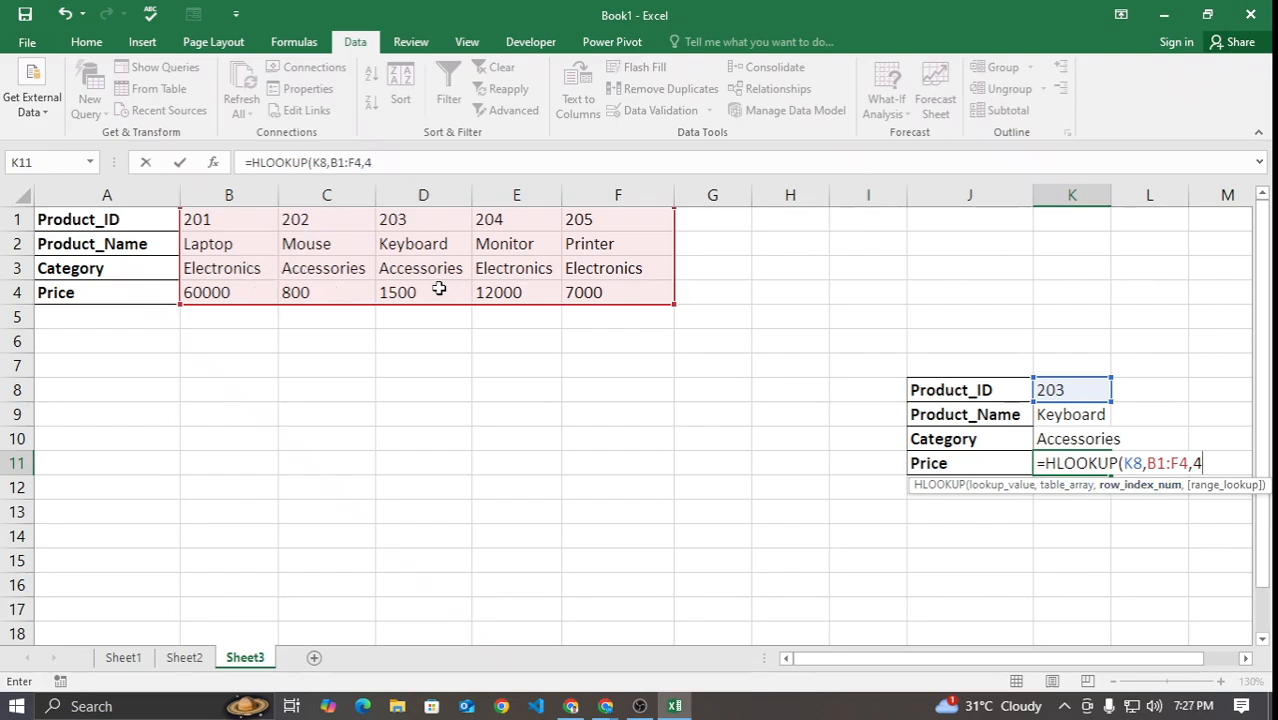
type(",")
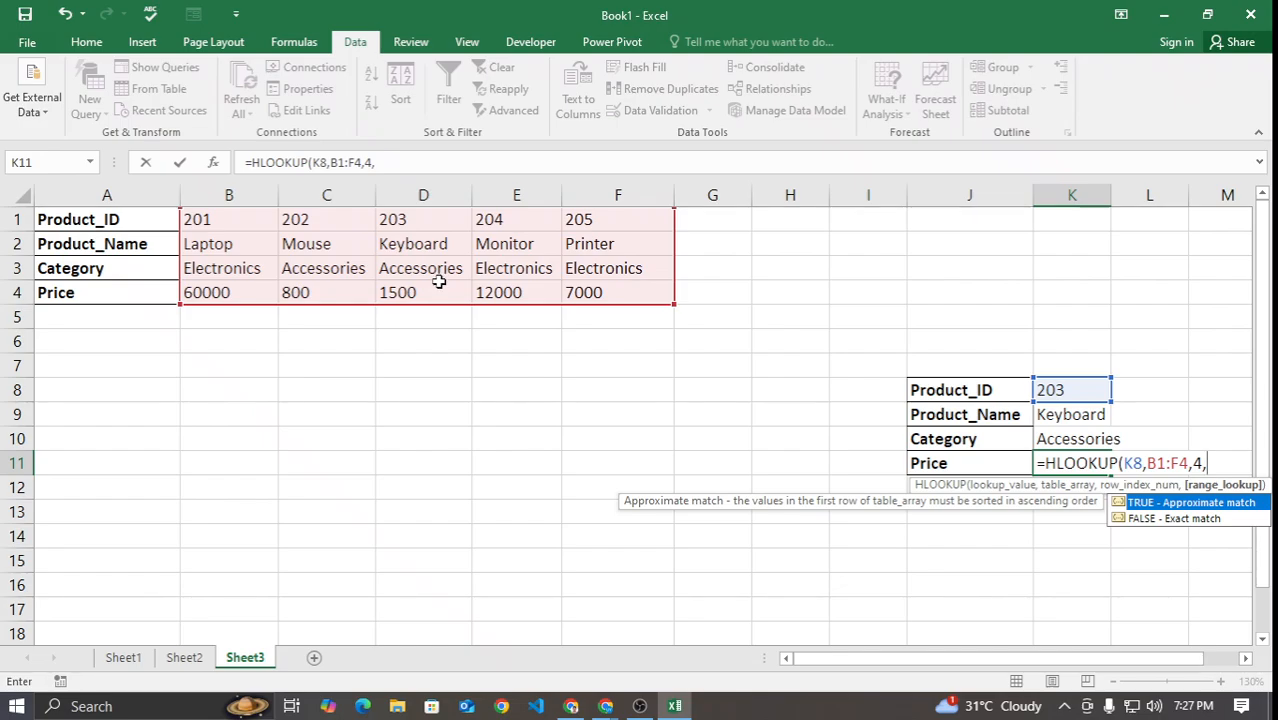
key("Down")
key("Tab")
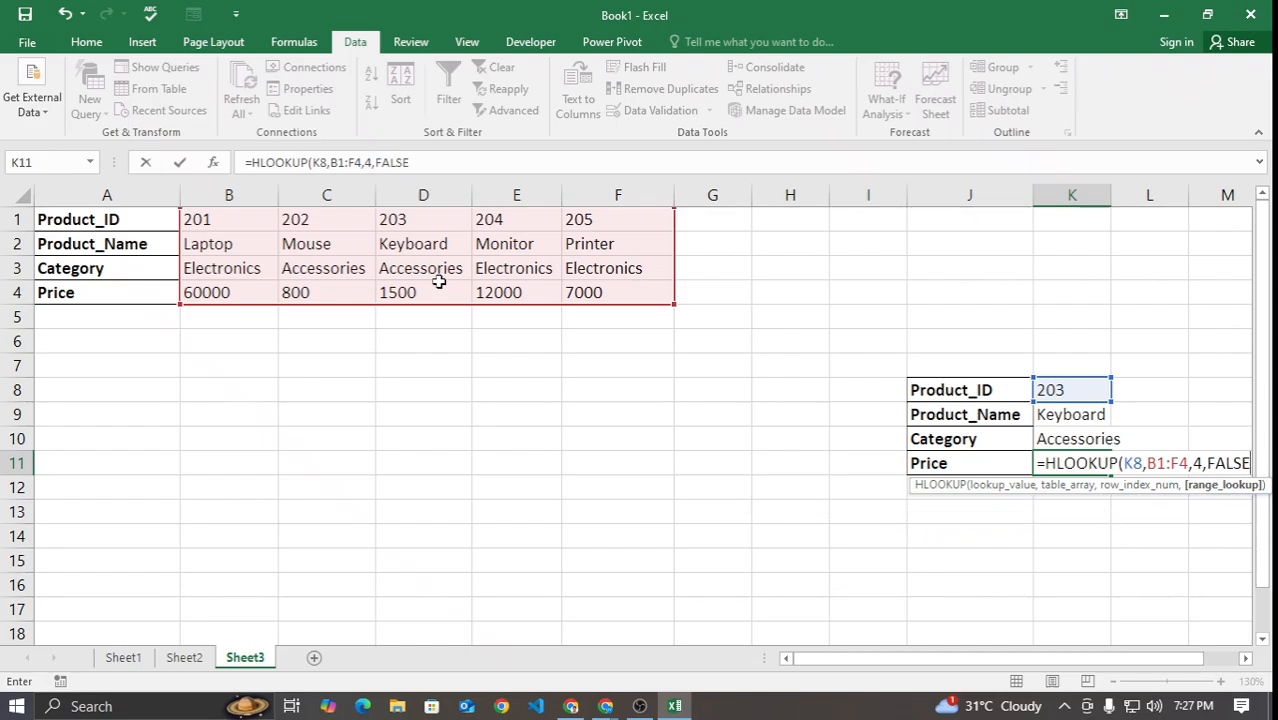
type(")")
key("Return")
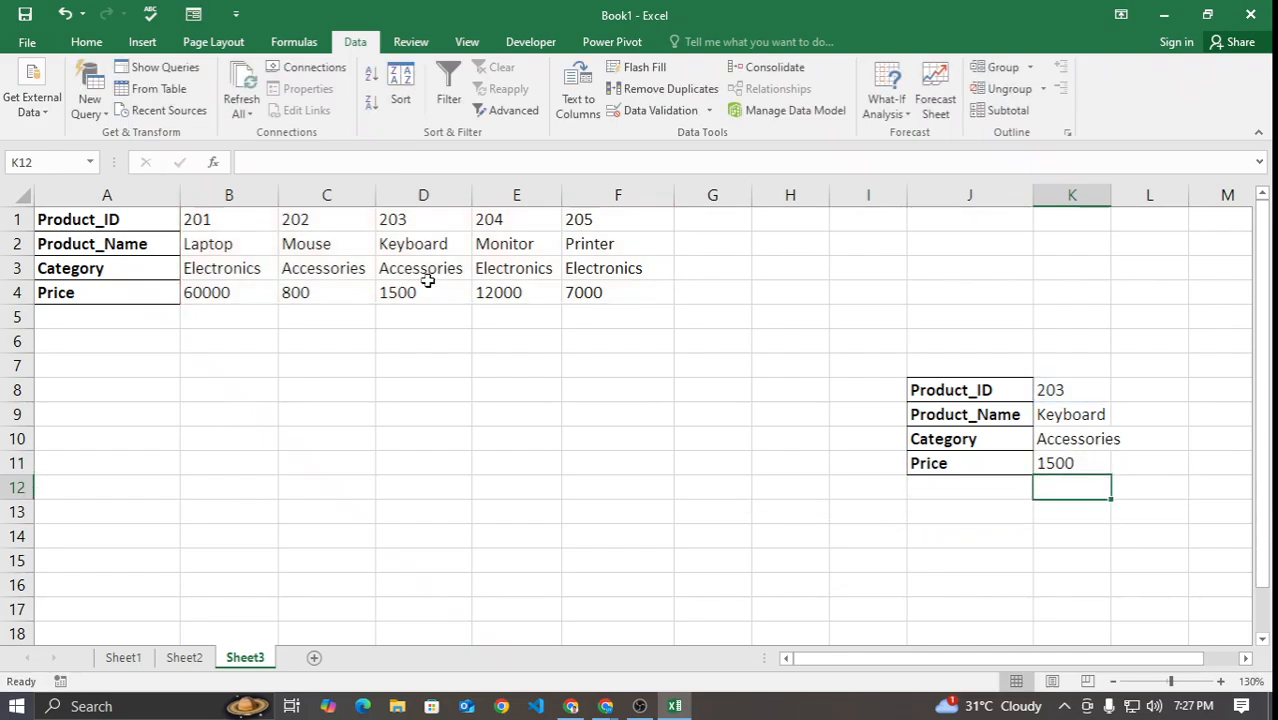
Step: Highlight the whole product table A1:F4 to review the lookup source
left_click_drag(178, 216, 595, 287)
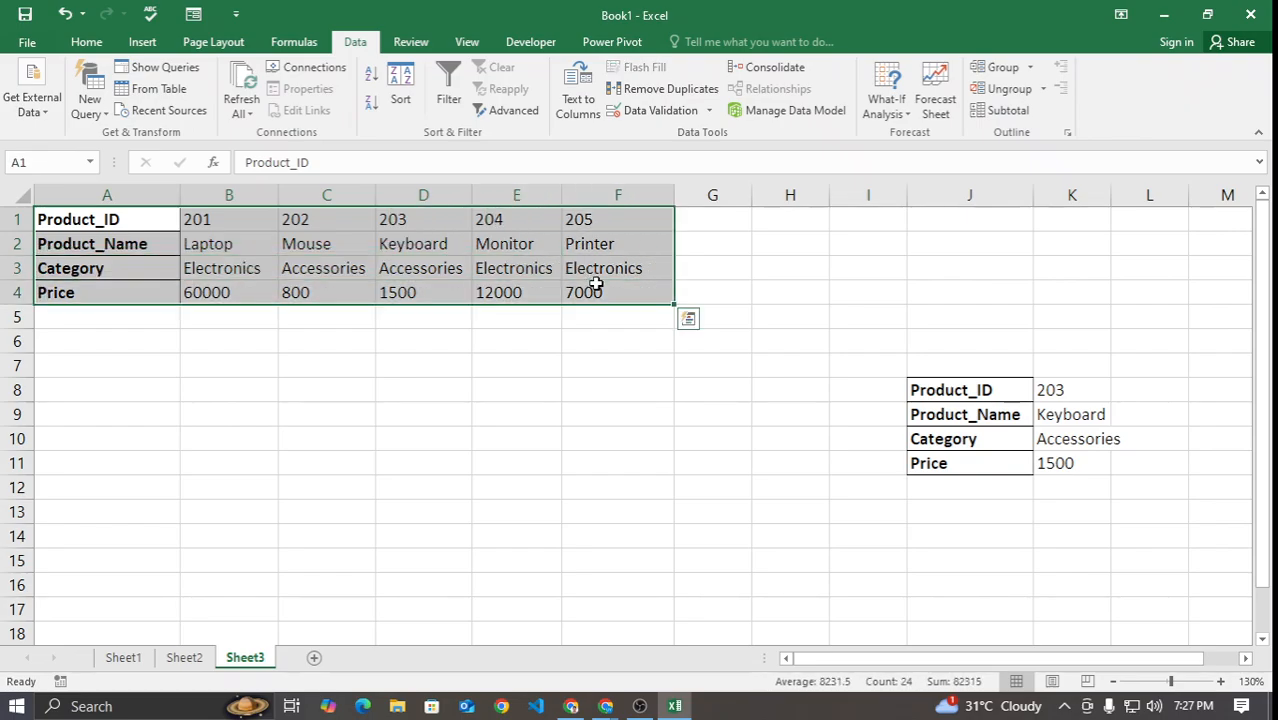
Step: Widen column K slightly and choose 204 as the Product_ID in cell K8
left_click_drag(1017, 389, 1074, 470)
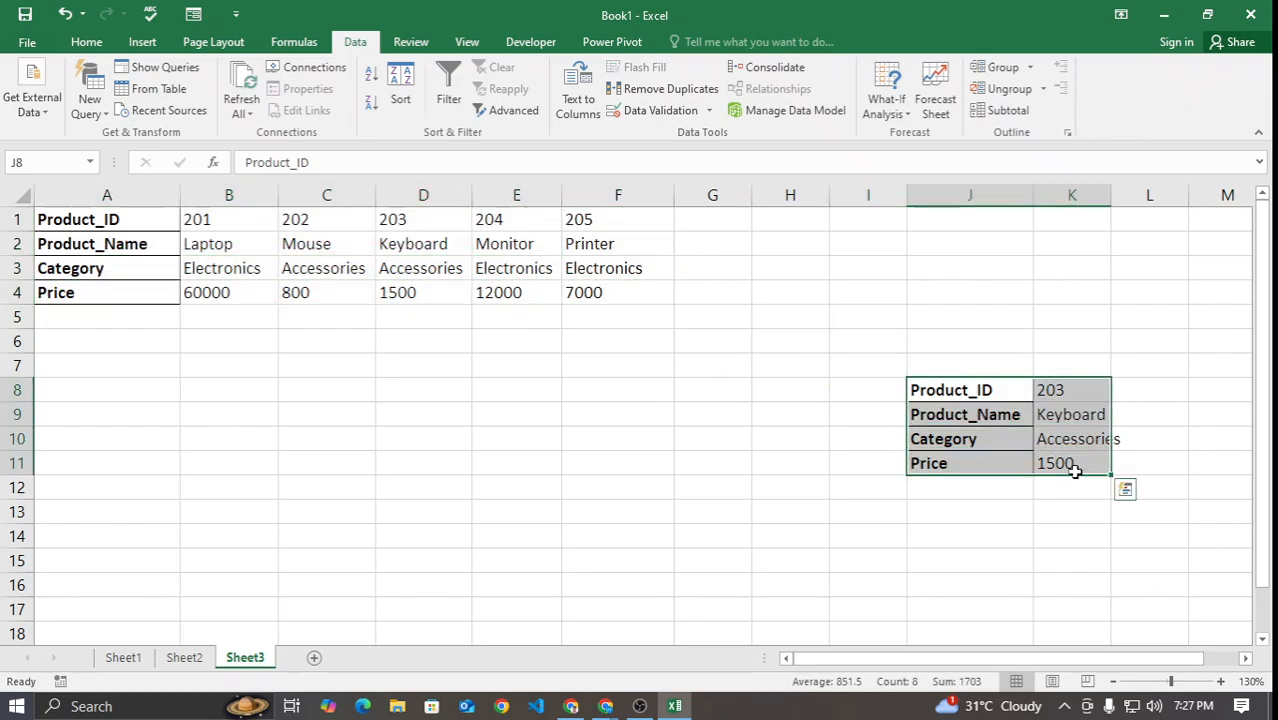
left_click_drag(1110, 192, 1116, 192)
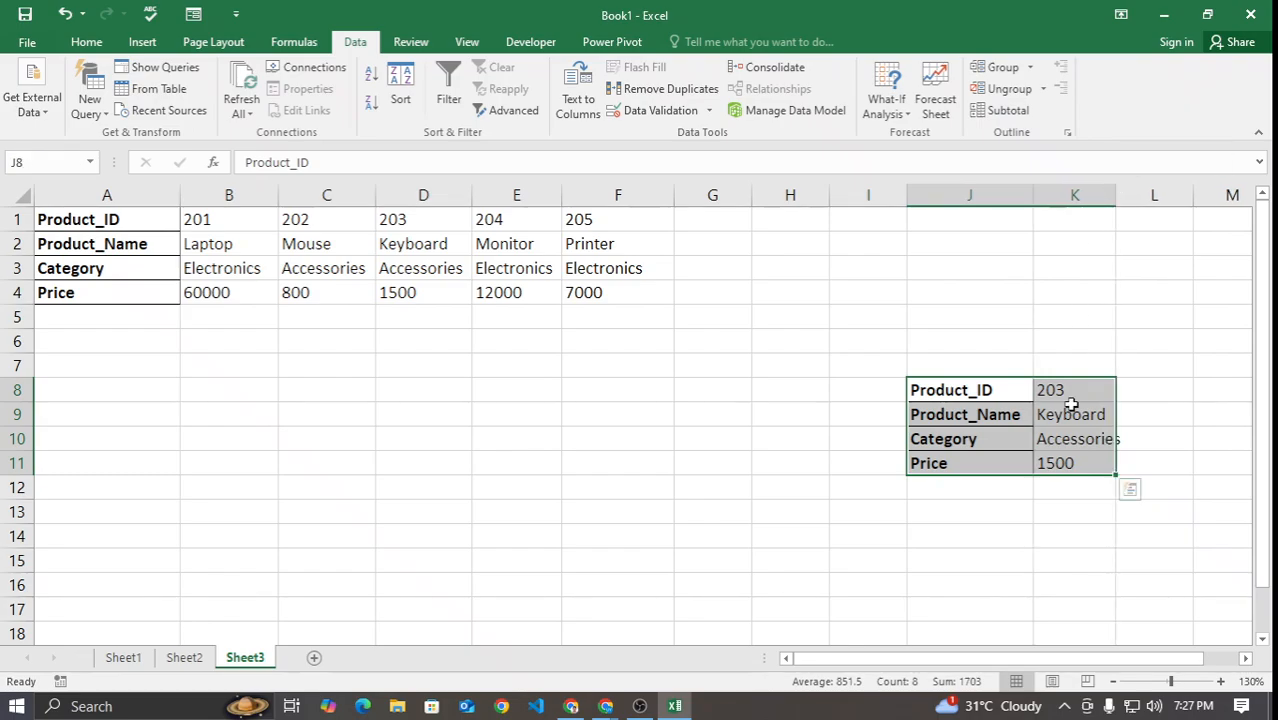
left_click(1075, 396)
left_click(1123, 391)
left_click(1105, 457)
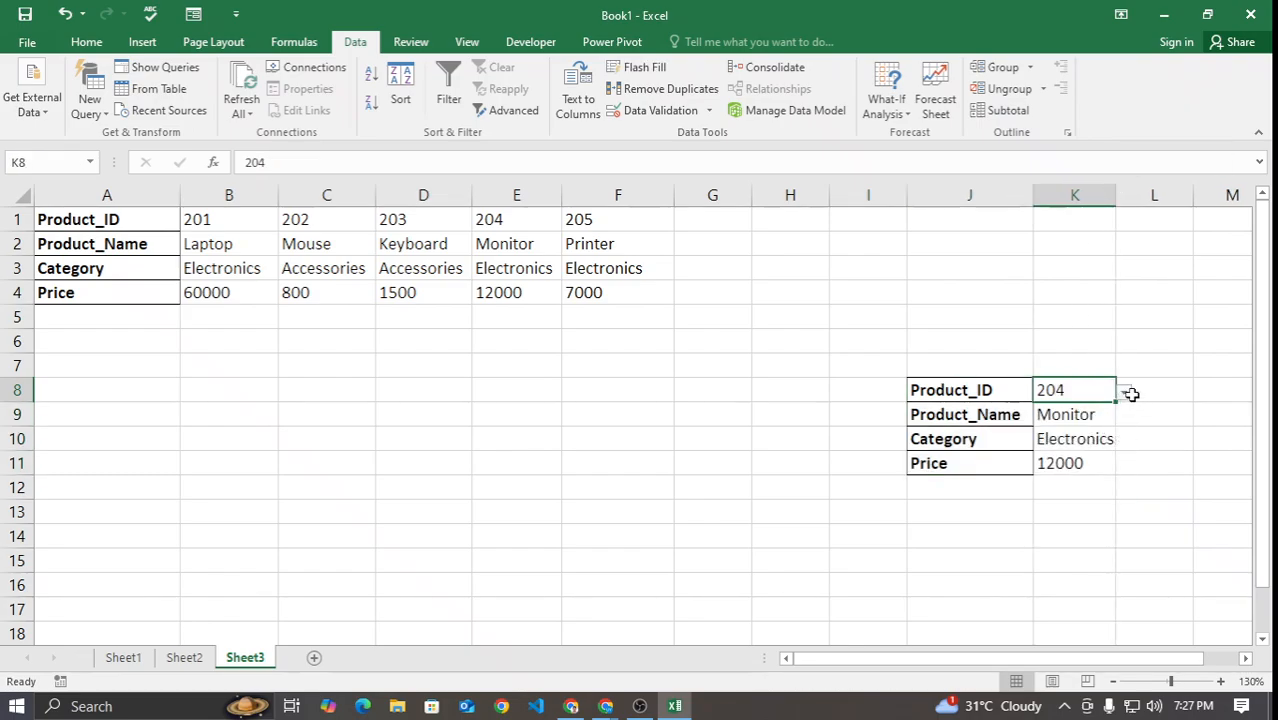
Step: Test the horizontal lookup by choosing different Product_IDs in K8, including 202 and 204, ending on 205
left_click(1131, 394)
left_click(1108, 393)
left_click(1124, 393)
left_click(1115, 437)
left_click(1124, 393)
left_click(1108, 471)
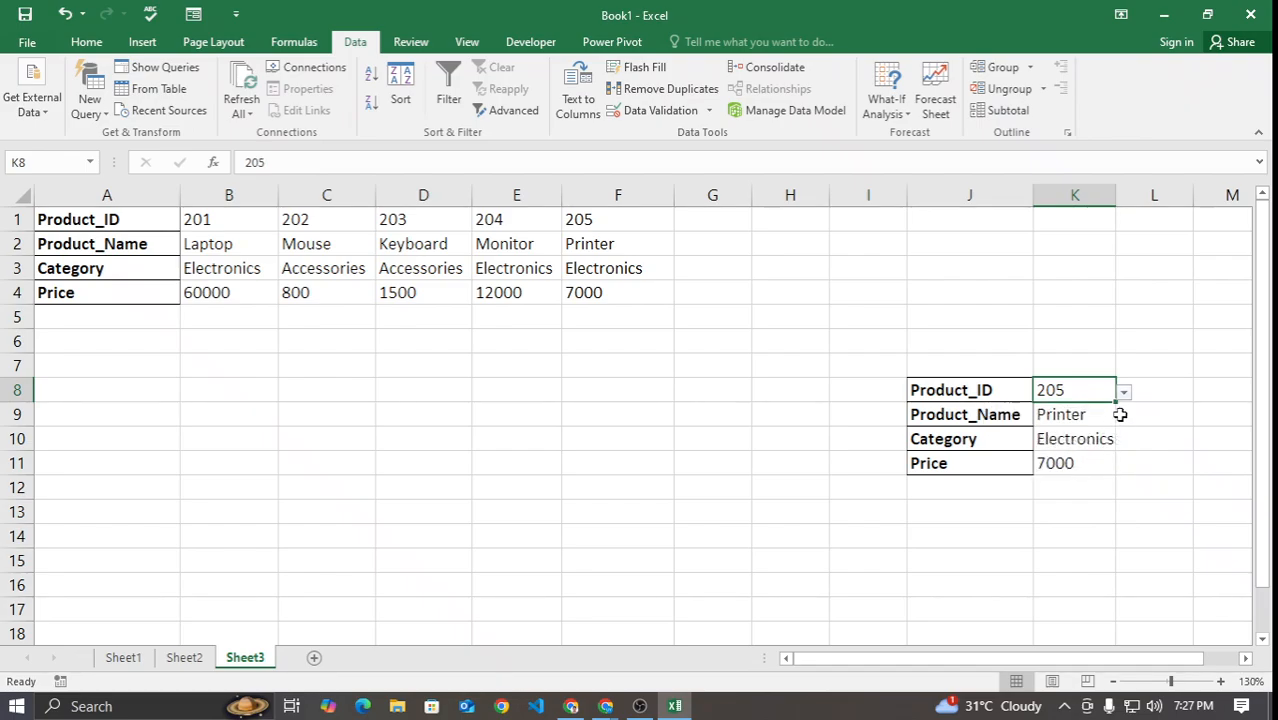
left_click(1123, 393)
left_click(1075, 458)
left_click(1124, 393)
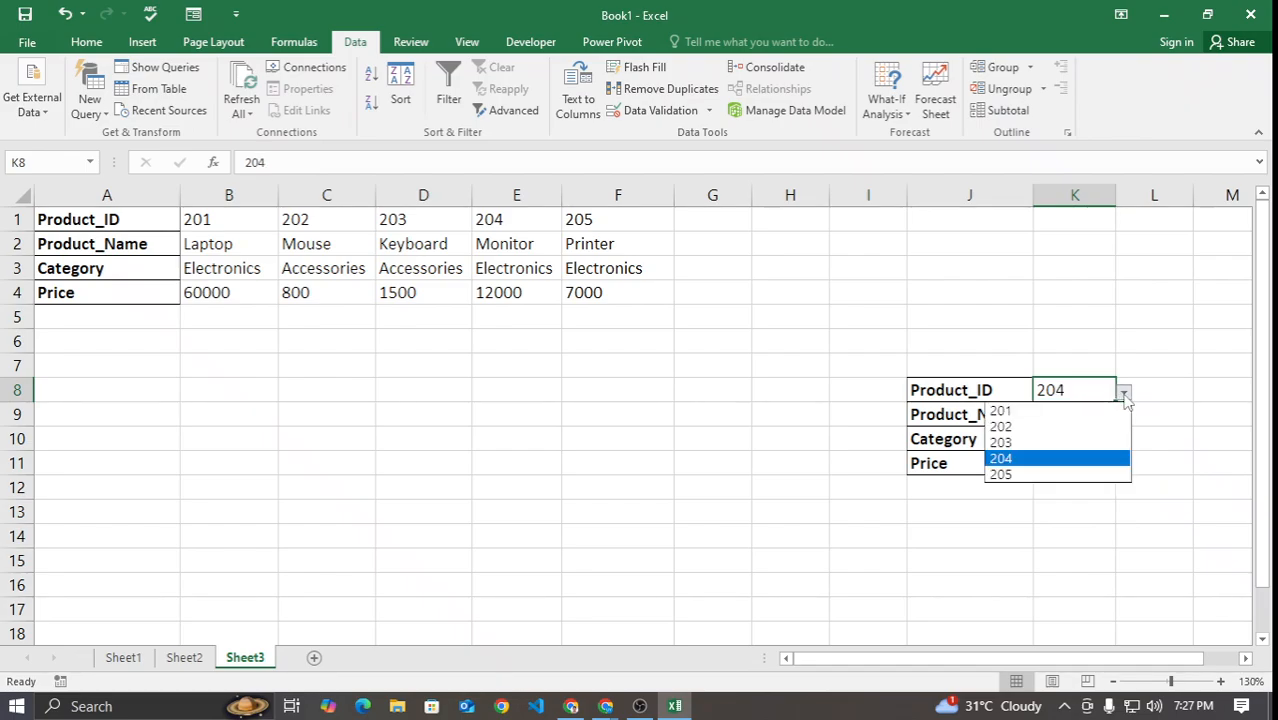
left_click(1100, 426)
left_click(1124, 393)
left_click(1103, 405)
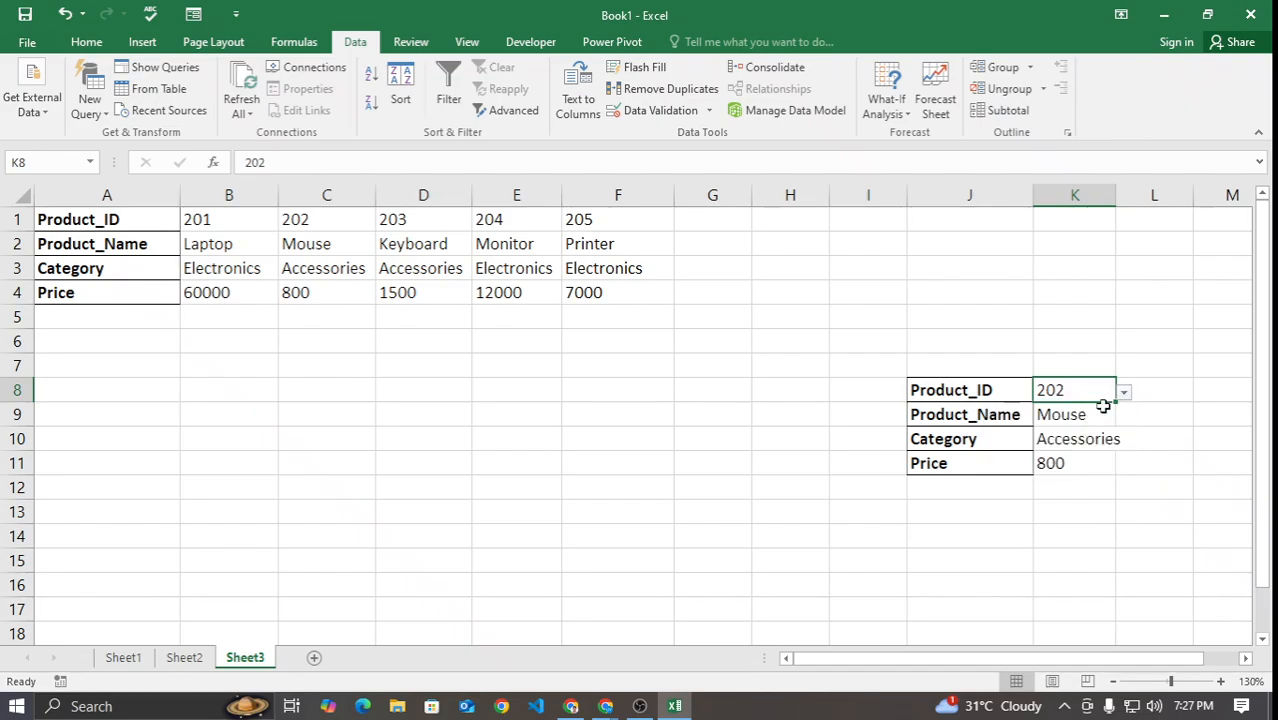
left_click(1124, 393)
left_click(1080, 458)
left_click(1124, 393)
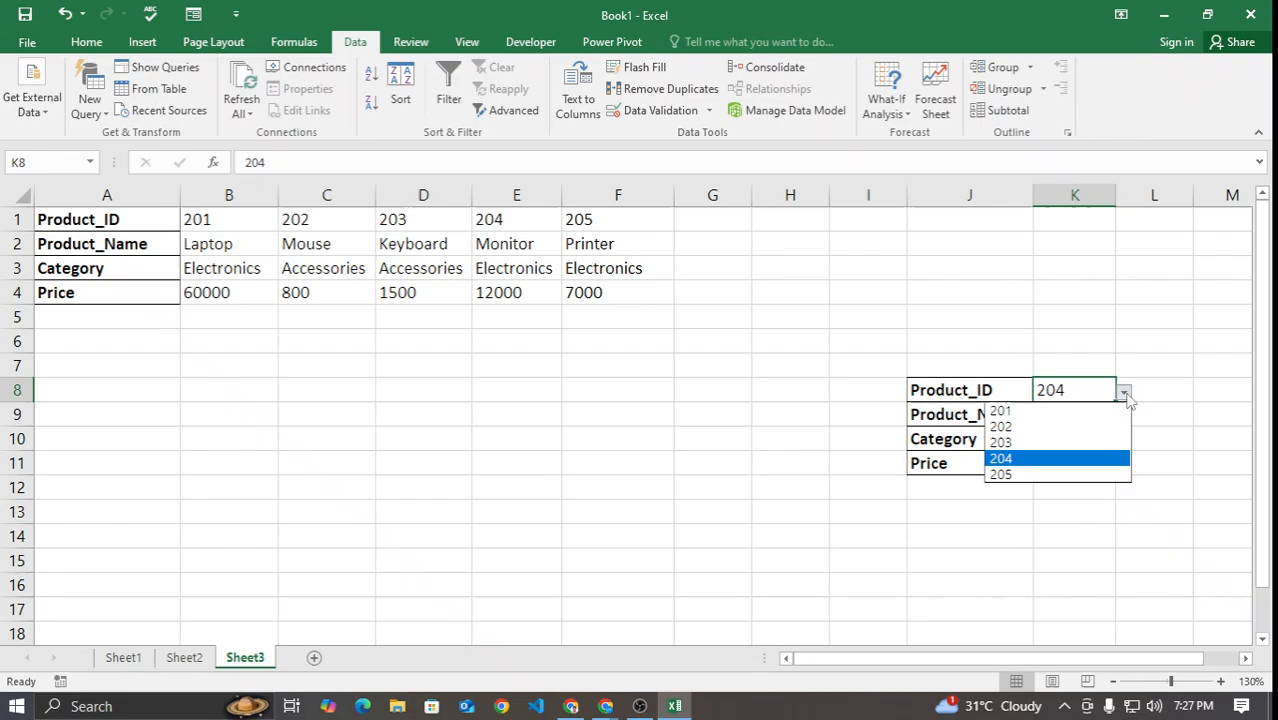
left_click(1079, 475)
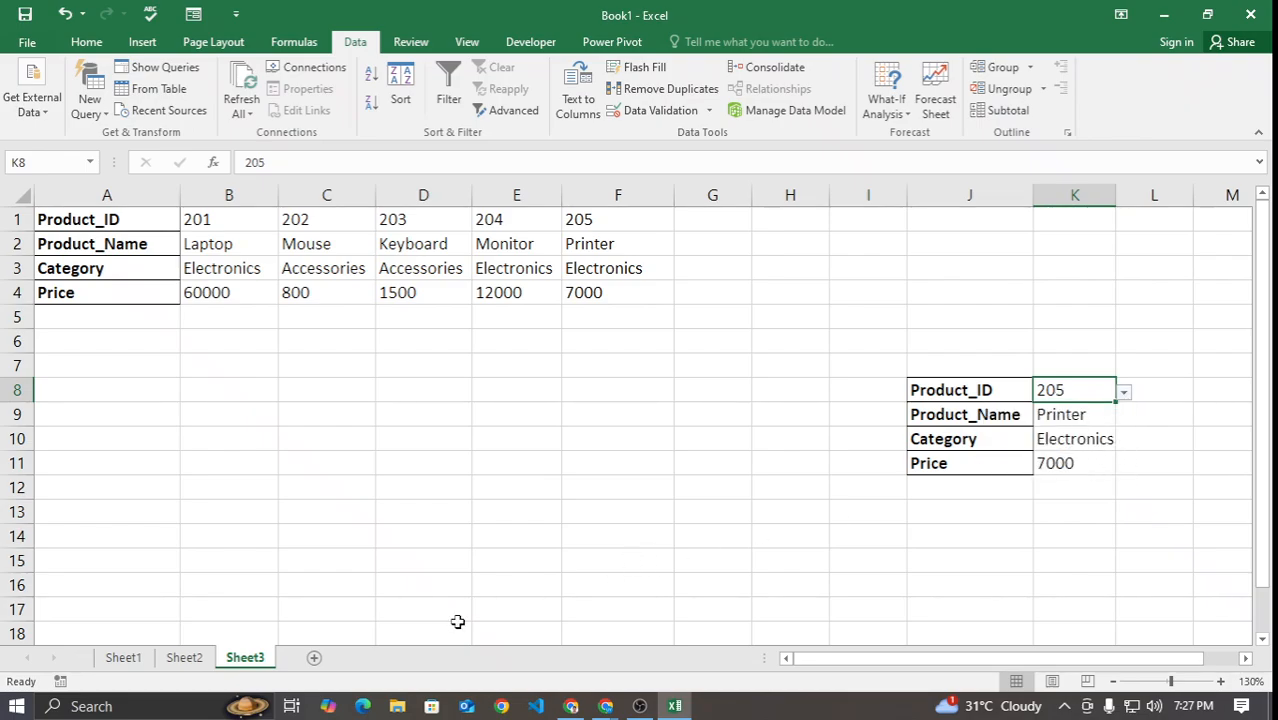
Step: On Sheet2, examine the VLOOKUP formulas for Product_Name, Category and Price in H5:J5
left_click(184, 657)
left_click(534, 574)
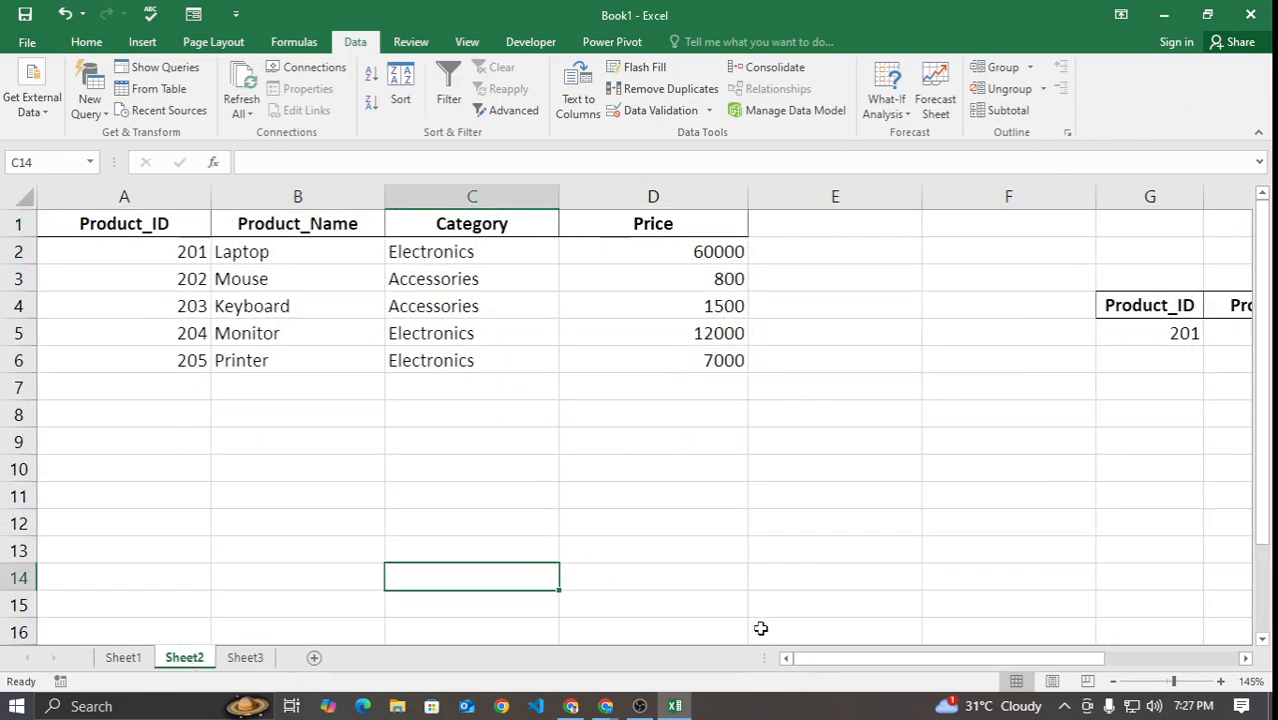
left_click_drag(883, 657, 1015, 656)
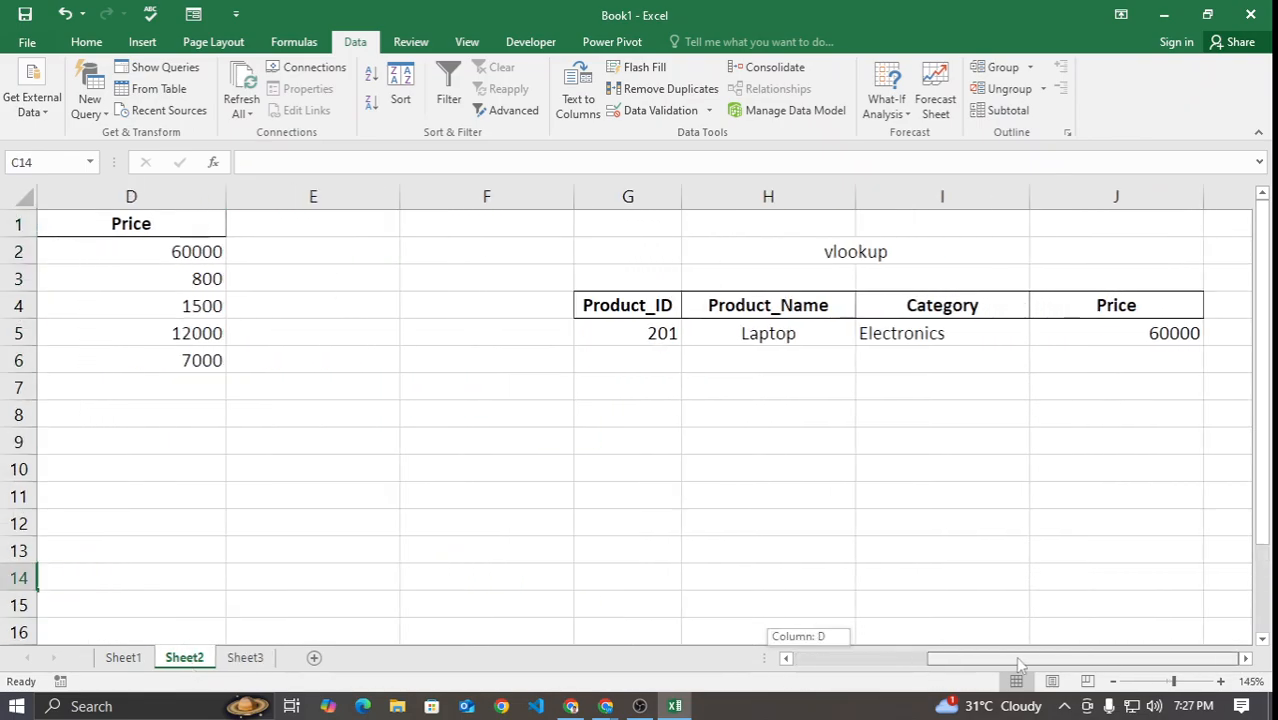
left_click(768, 333)
left_click(896, 333)
left_click(1078, 336)
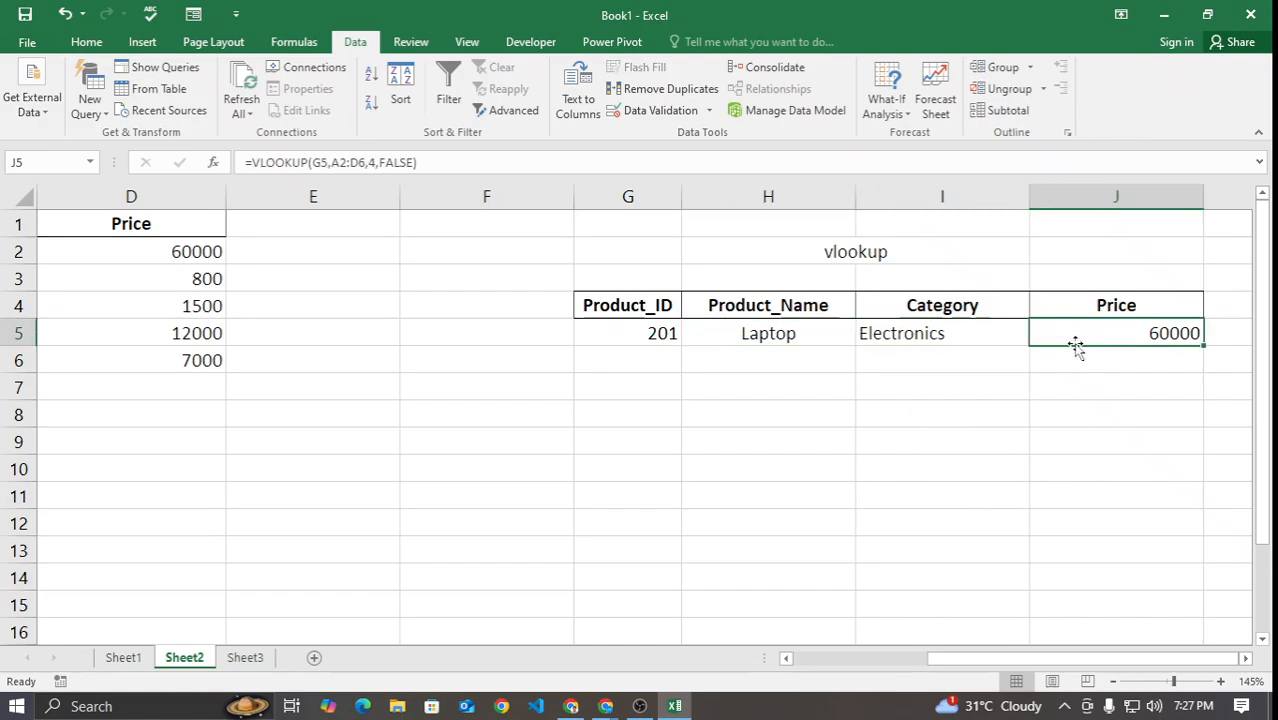
Step: On Sheet3, examine the HLOOKUP formulas for Product_Name, Category and Price in K9:K11
left_click(245, 657)
left_click(1078, 416)
left_click(1084, 439)
left_click(1060, 458)
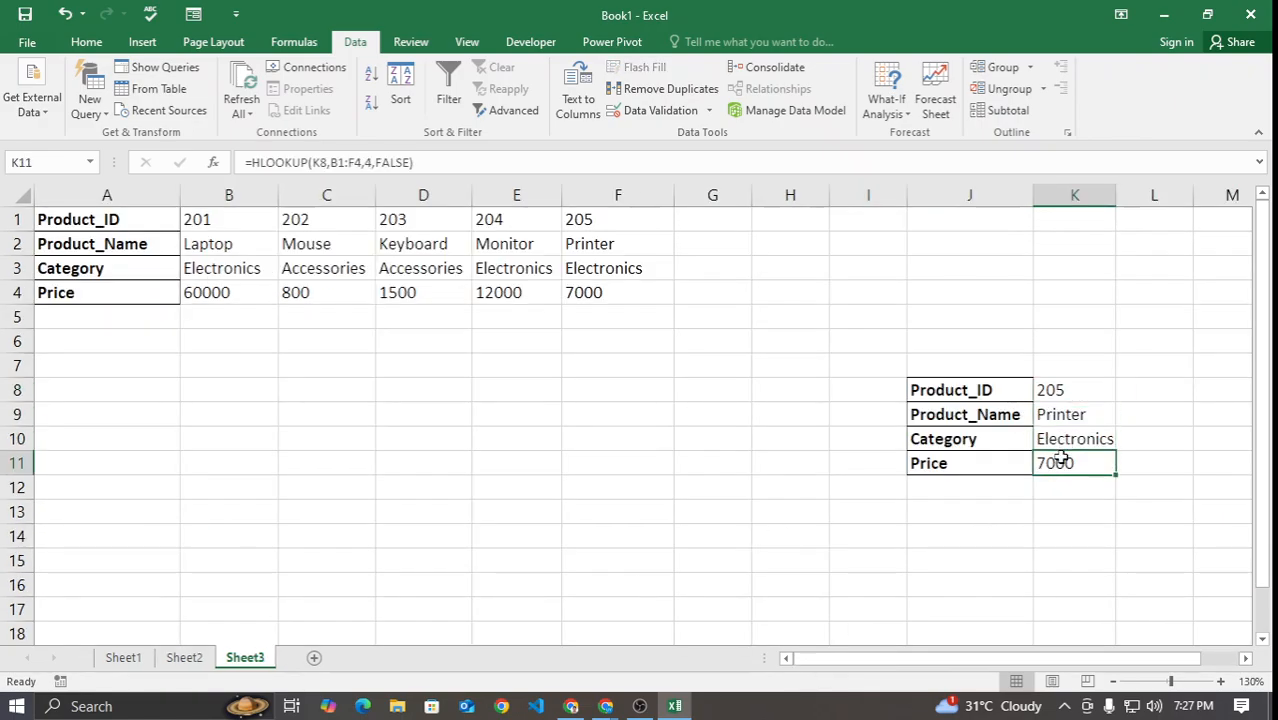
Step: Delete the Category and Price lookup formulas in I5:J5 on Sheet2
left_click(184, 657)
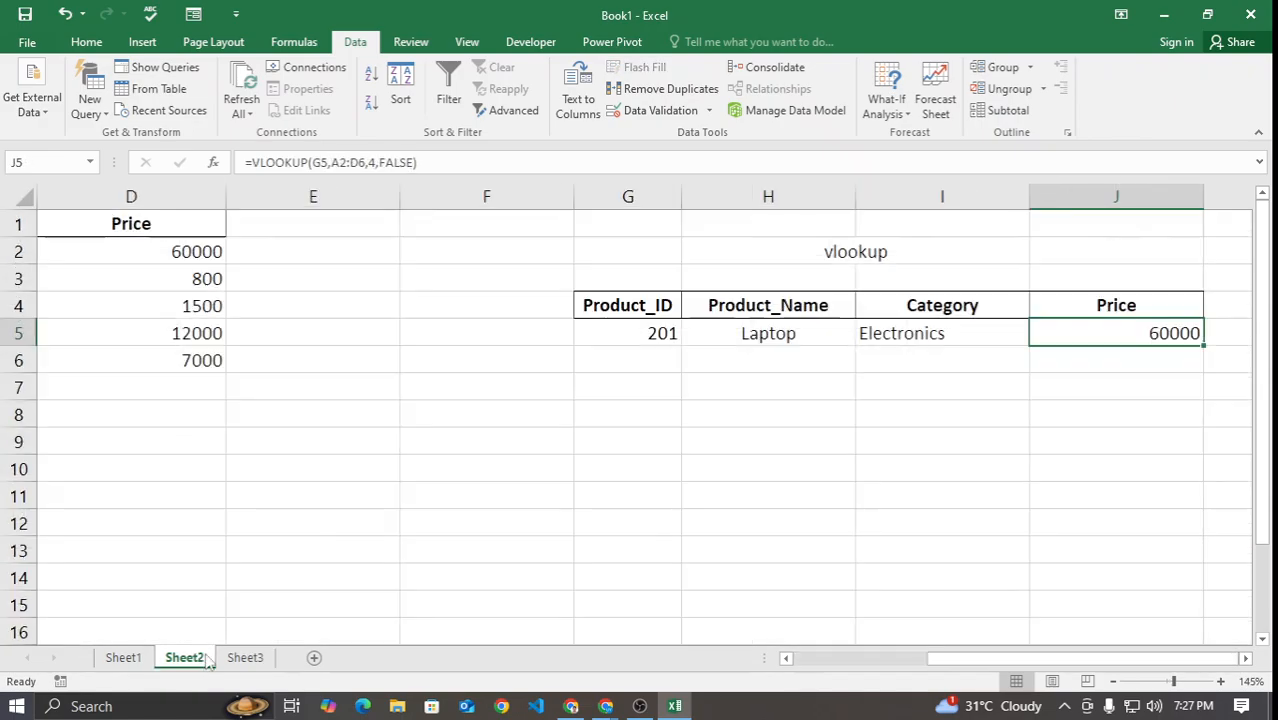
left_click(1123, 388)
left_click_drag(1113, 340, 880, 335)
left_click(86, 41)
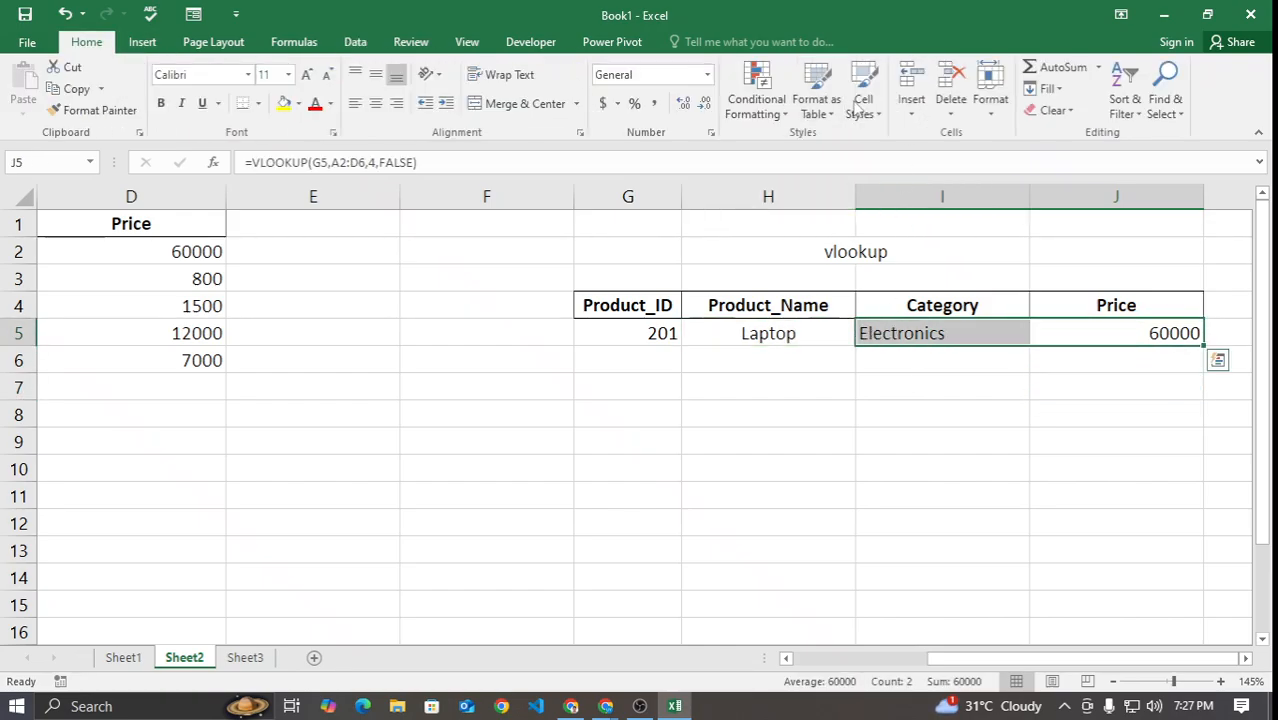
left_click(951, 85)
left_click(862, 467)
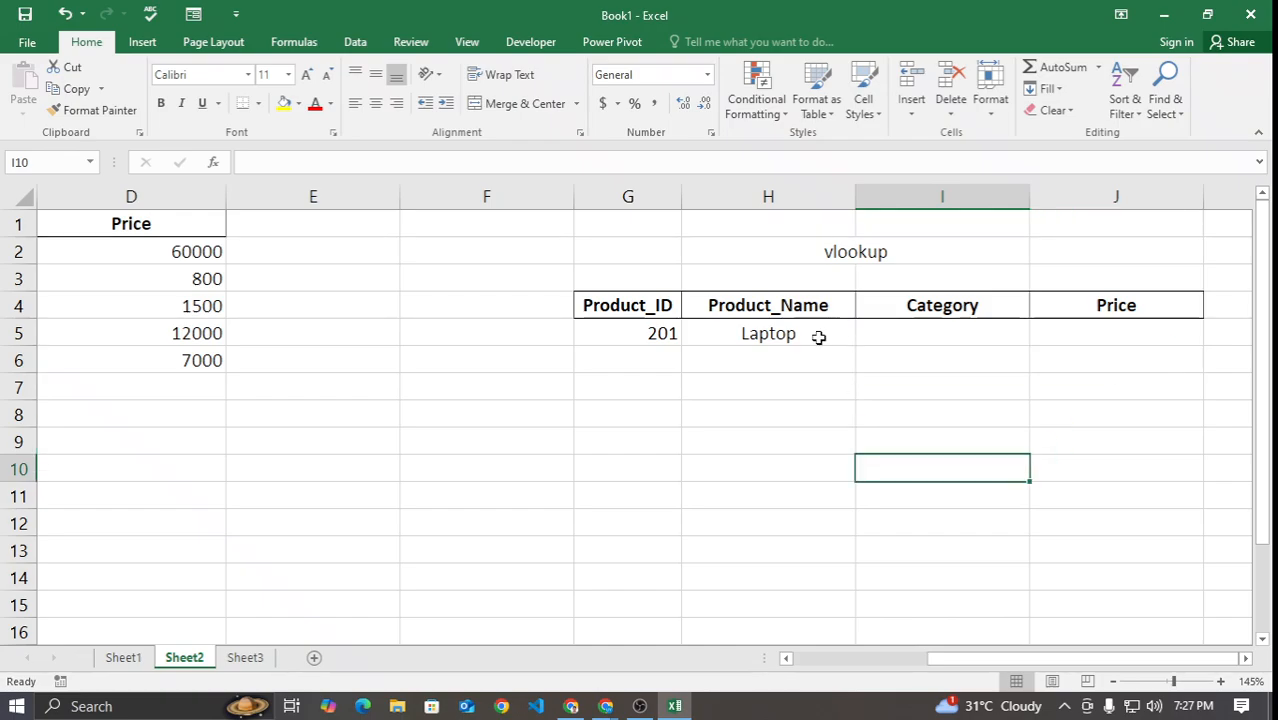
Step: Fill the Product_Name VLOOKUP formula from H5 across the Category and Price cells I5:J5
left_click(818, 337)
left_click_drag(858, 345, 1195, 346)
left_click(966, 459)
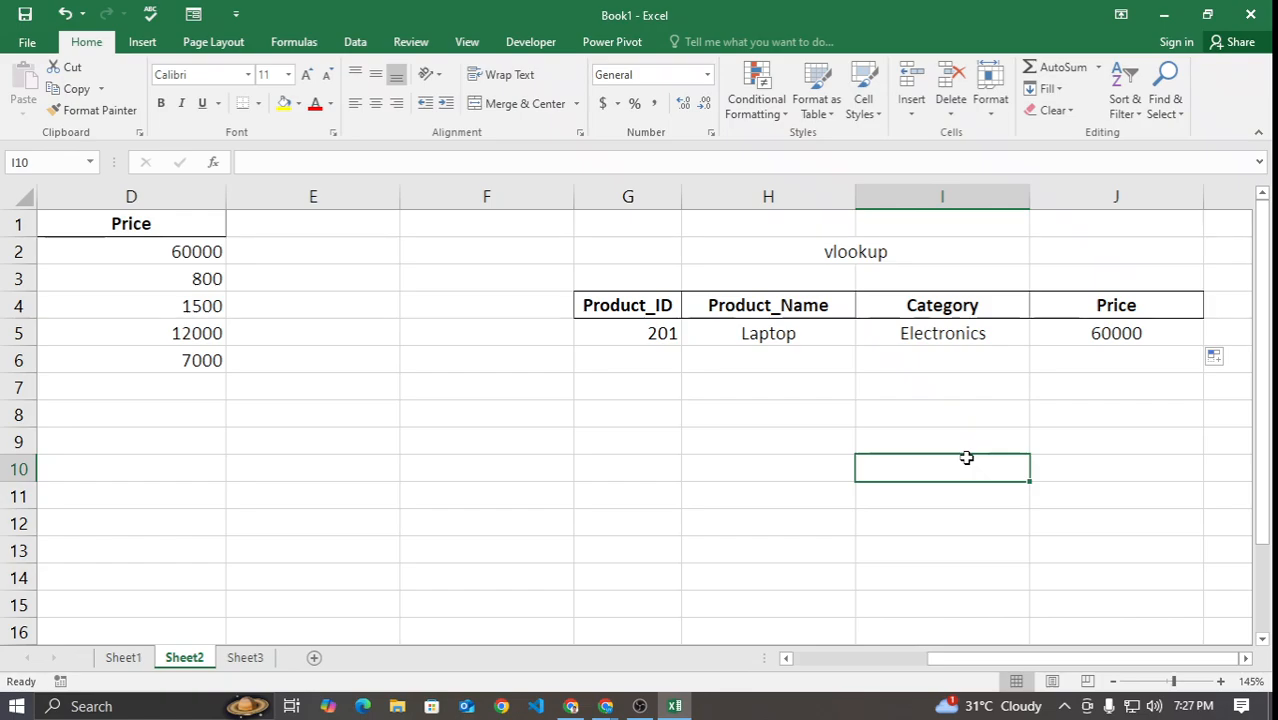
Step: Examine the cell references of the VLOOKUP formula copied into Category cell I5
double_click(884, 334)
left_click_drag(968, 660, 1000, 662)
key("ctrl+Return")
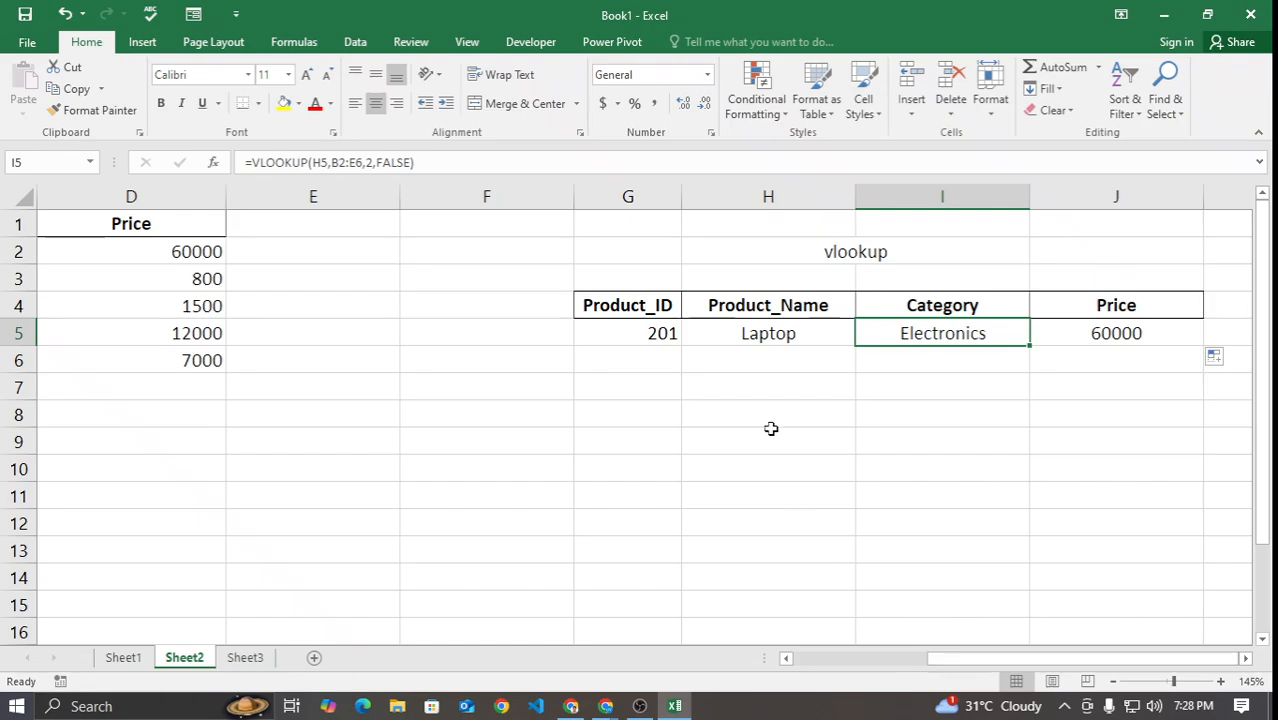
Step: Repeat filling the H5 lookup formula rightward through J5
left_click(827, 333)
left_click_drag(853, 348, 1175, 354)
left_click(1093, 555)
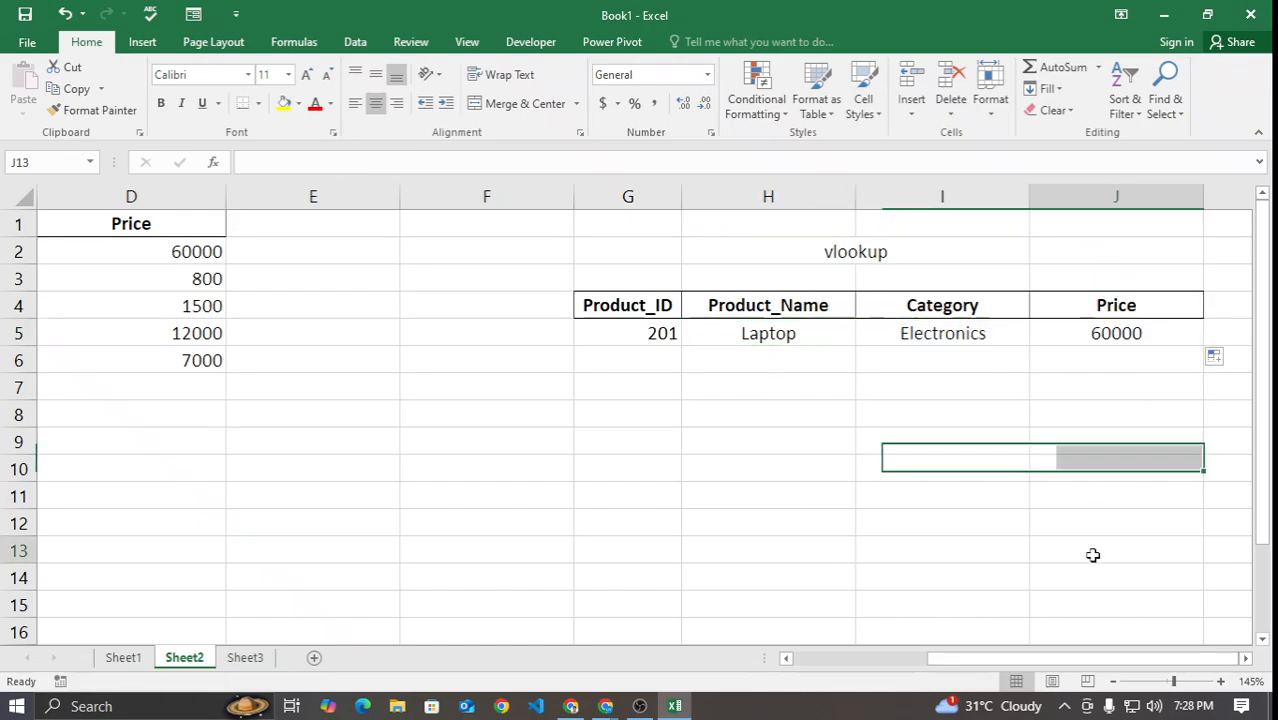
Step: Compare the table range in the H5 formula with the shifted range in the copied I5 formula
double_click(770, 333)
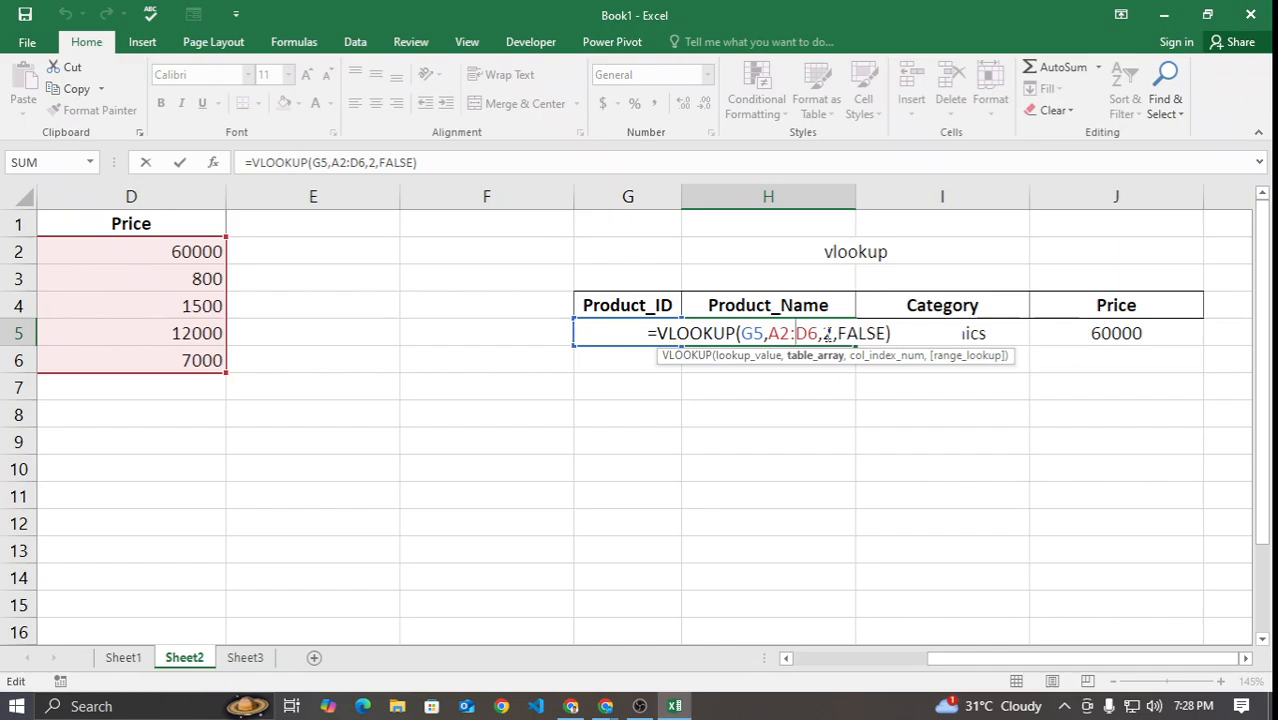
key("ctrl+Return")
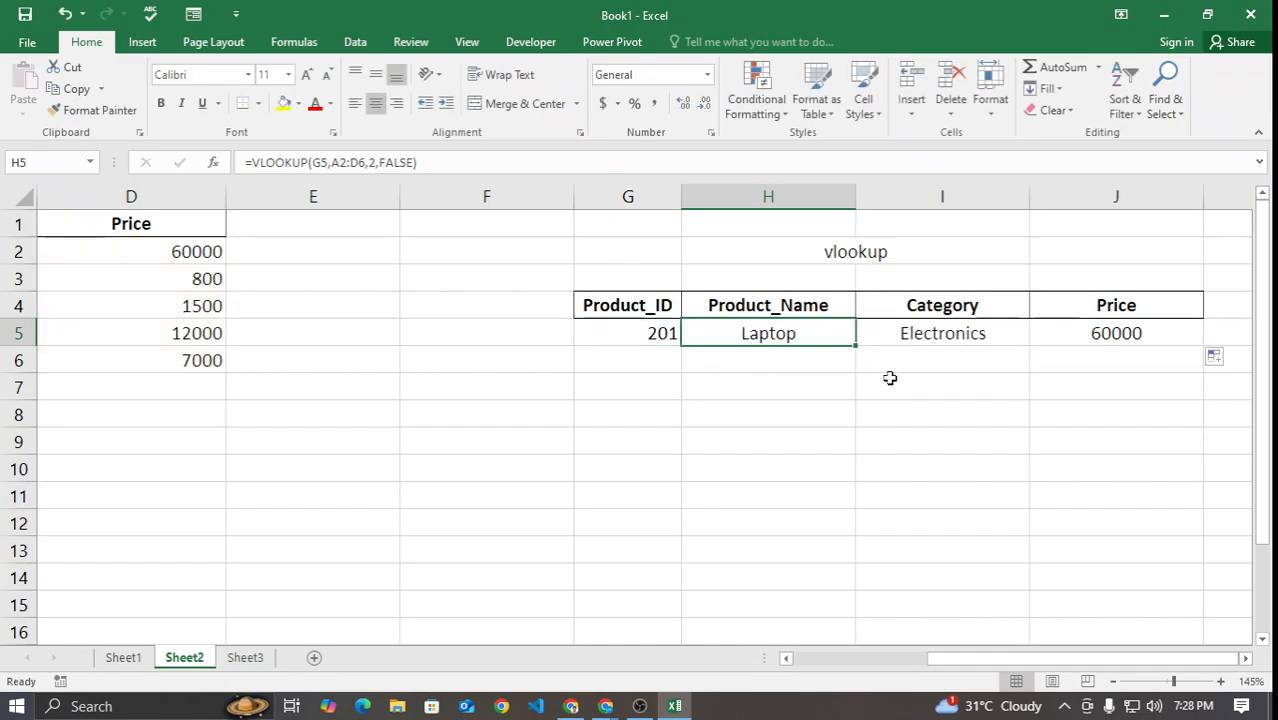
double_click(901, 334)
left_click_drag(944, 334, 966, 334)
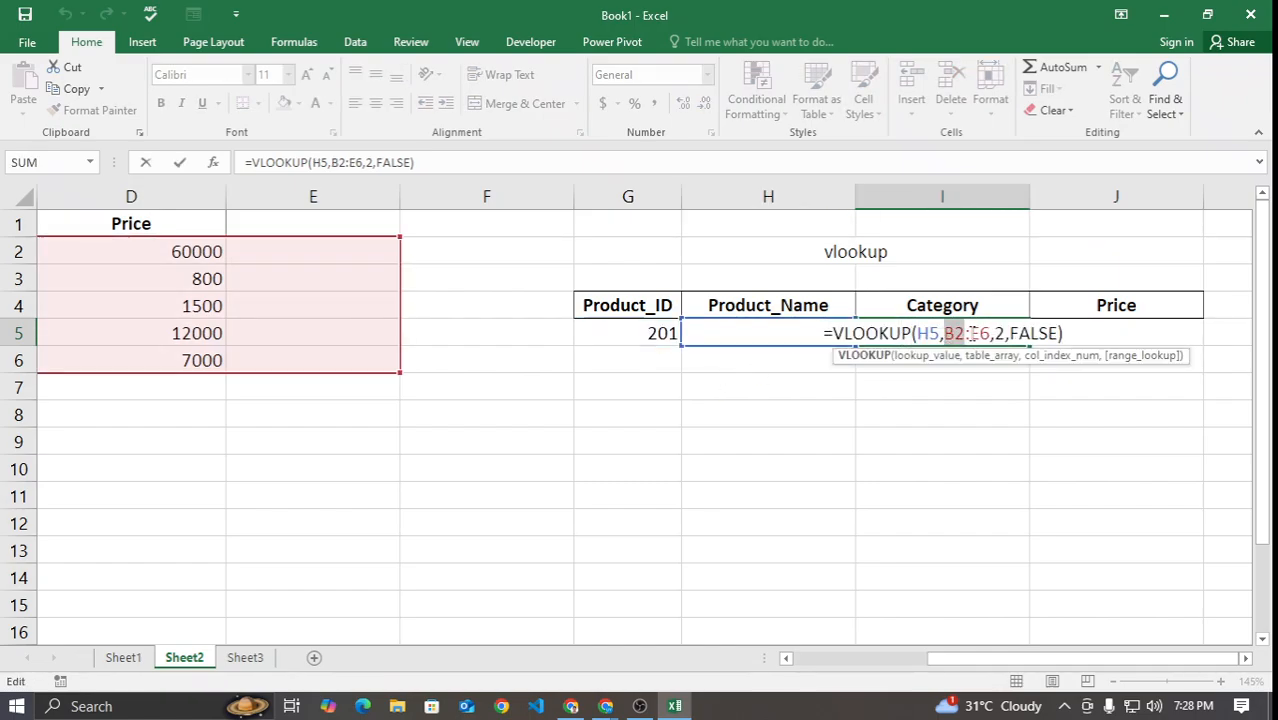
left_click_drag(1060, 658, 899, 665)
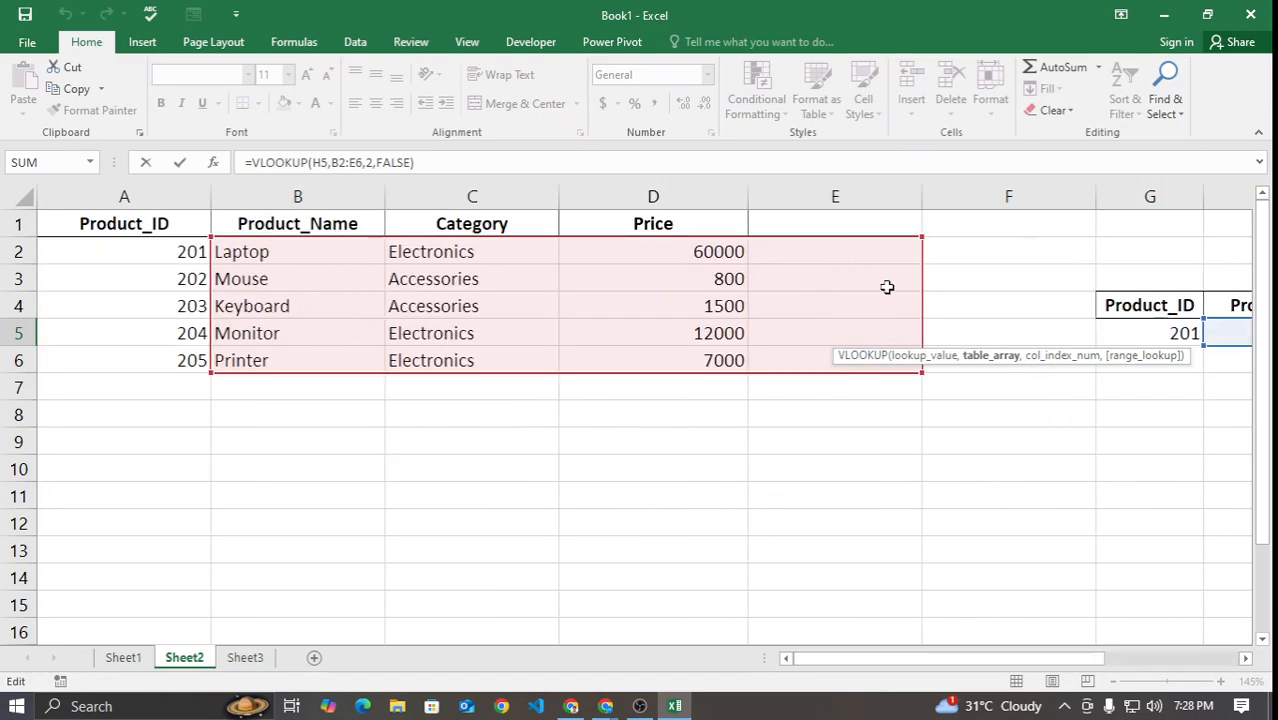
key("ctrl+Return")
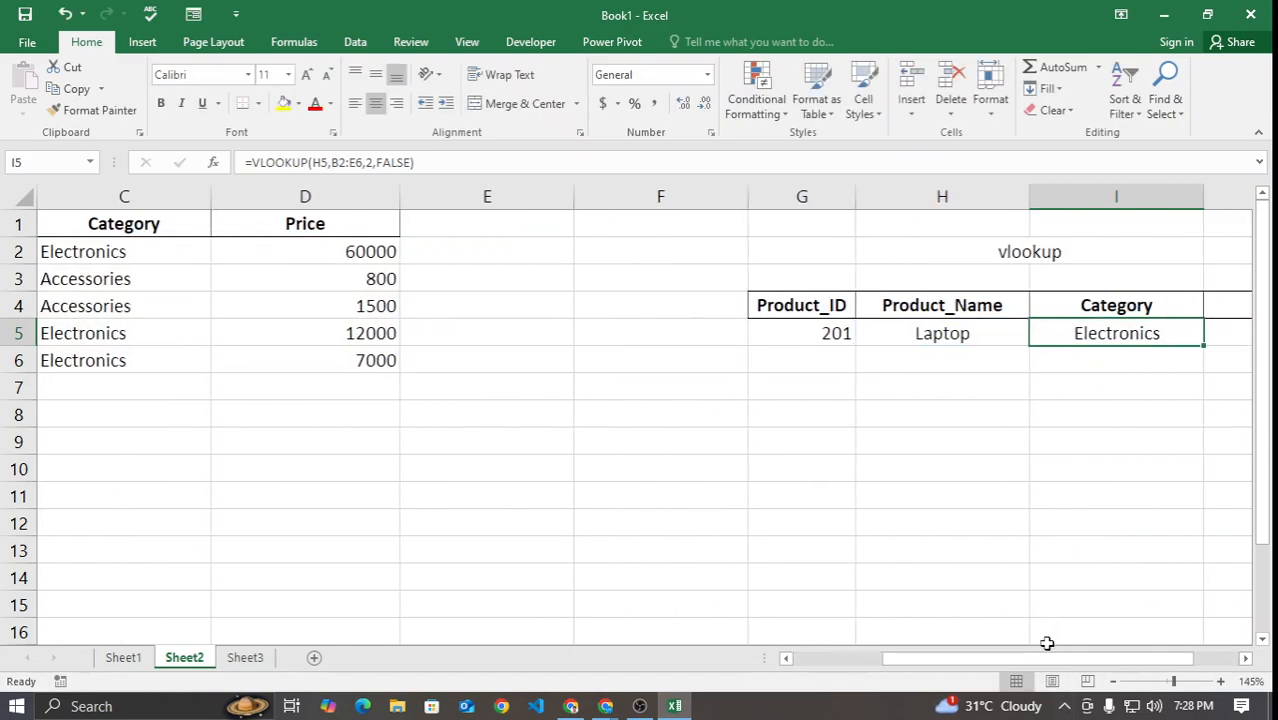
Step: Examine the lookup value and table range used by the copied Price formula in J5
left_click_drag(1044, 658, 966, 661)
left_click(1155, 333)
double_click(1156, 335)
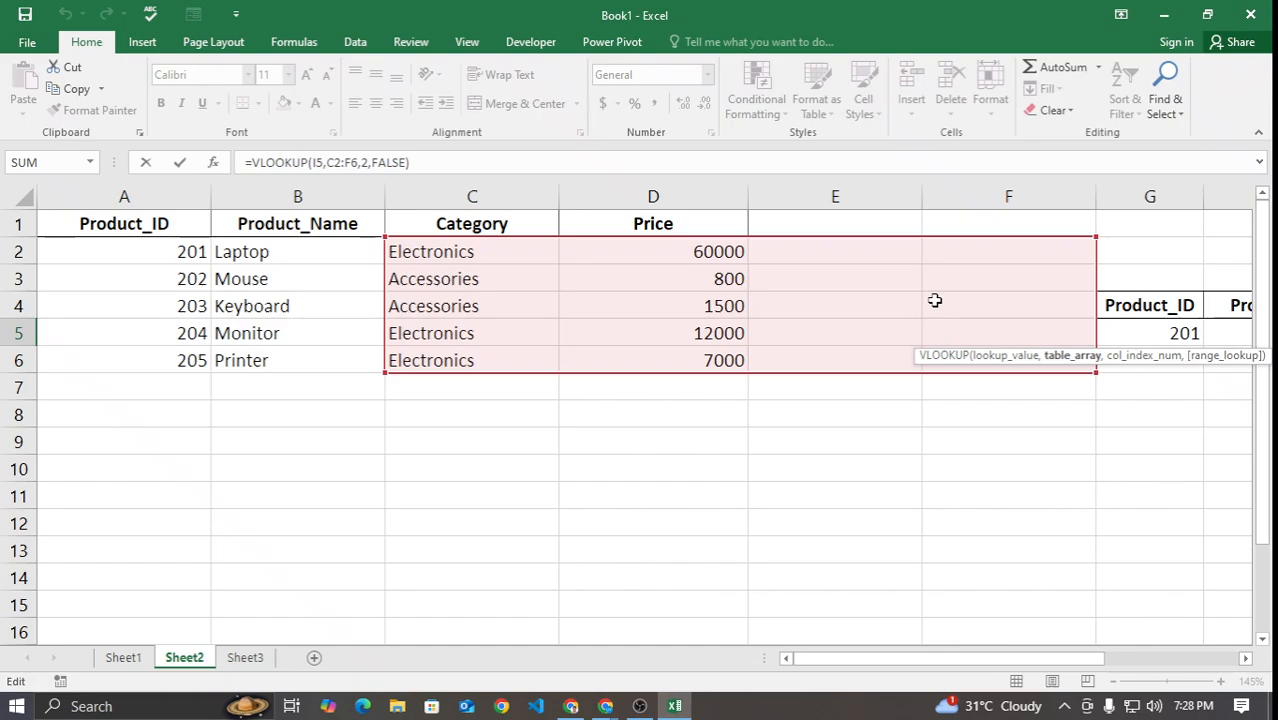
key("ctrl+Return")
left_click_drag(1092, 660, 985, 662)
scroll(1040, 417, "right", 3)
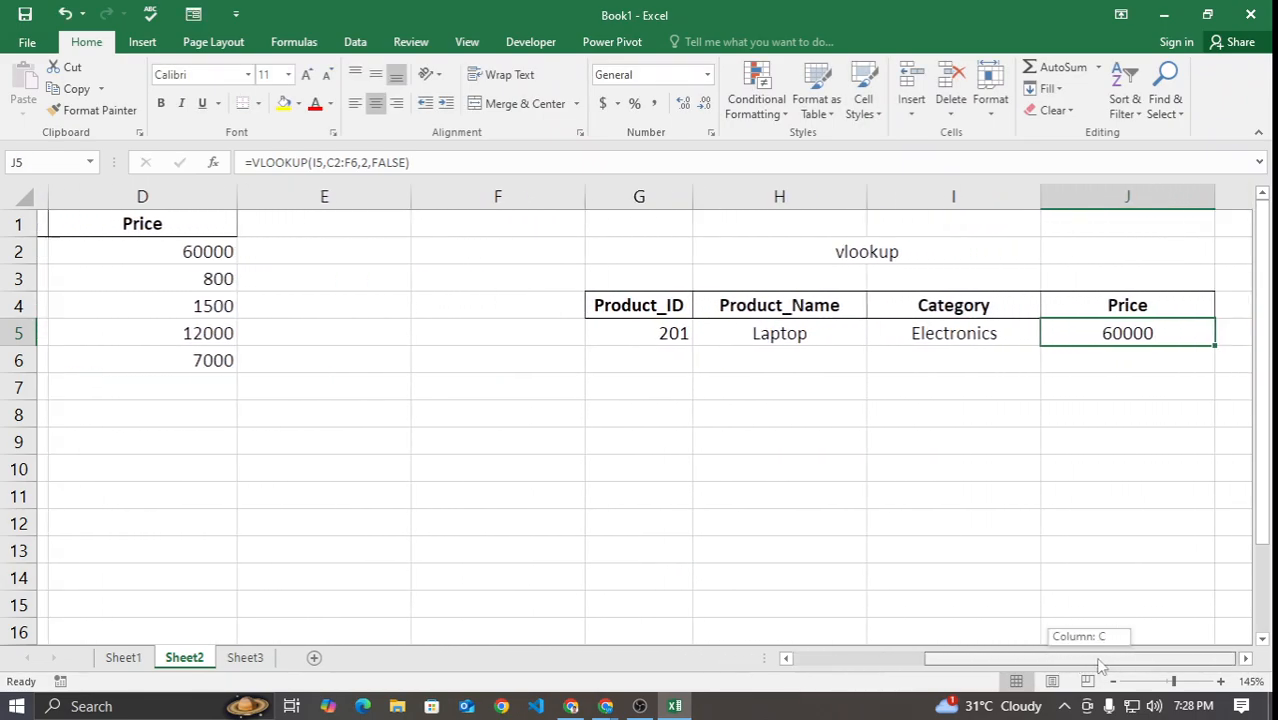
Step: Remove the copied formulas with shifted references from I5:J5
left_click(1070, 377)
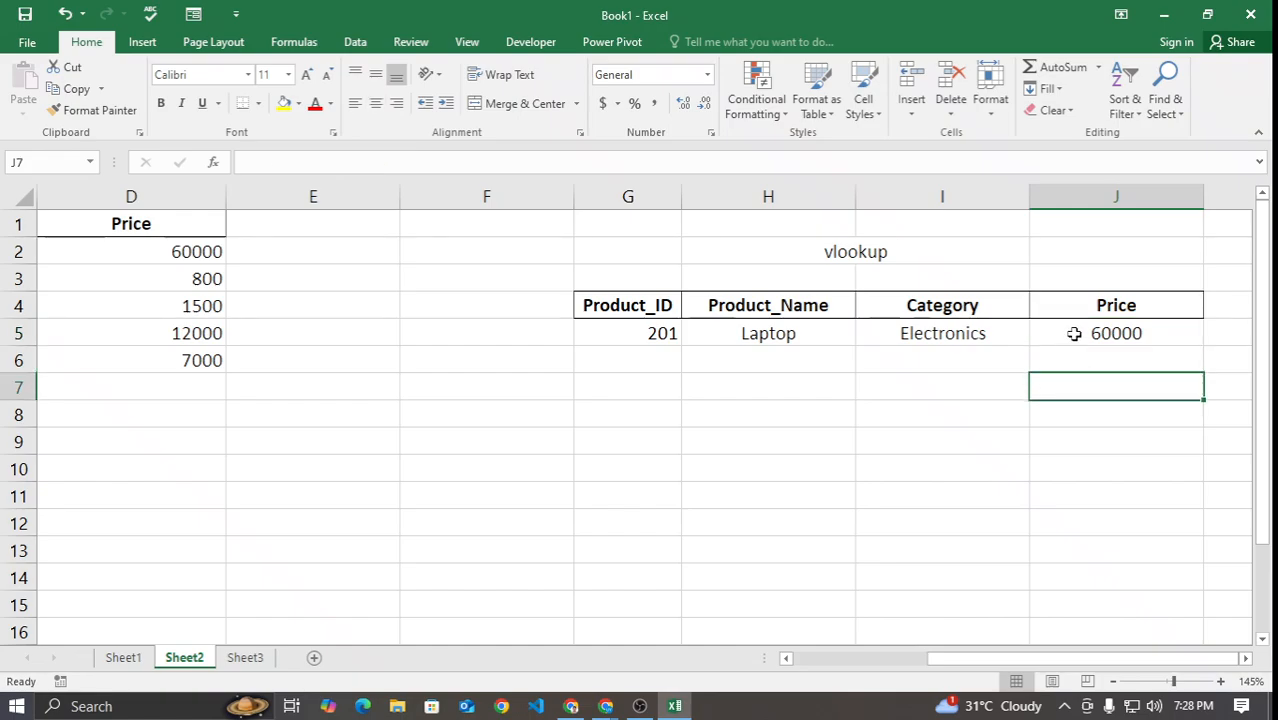
left_click_drag(1041, 331, 977, 333)
left_click(951, 78)
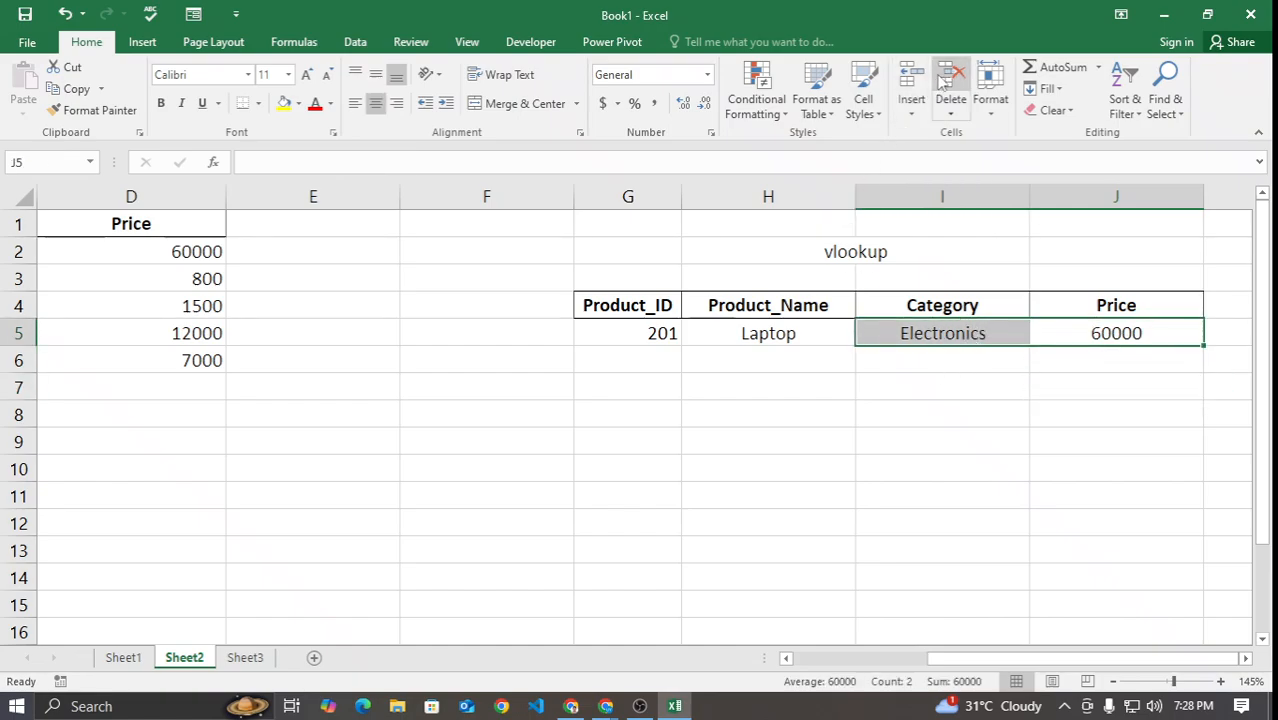
left_click(841, 436)
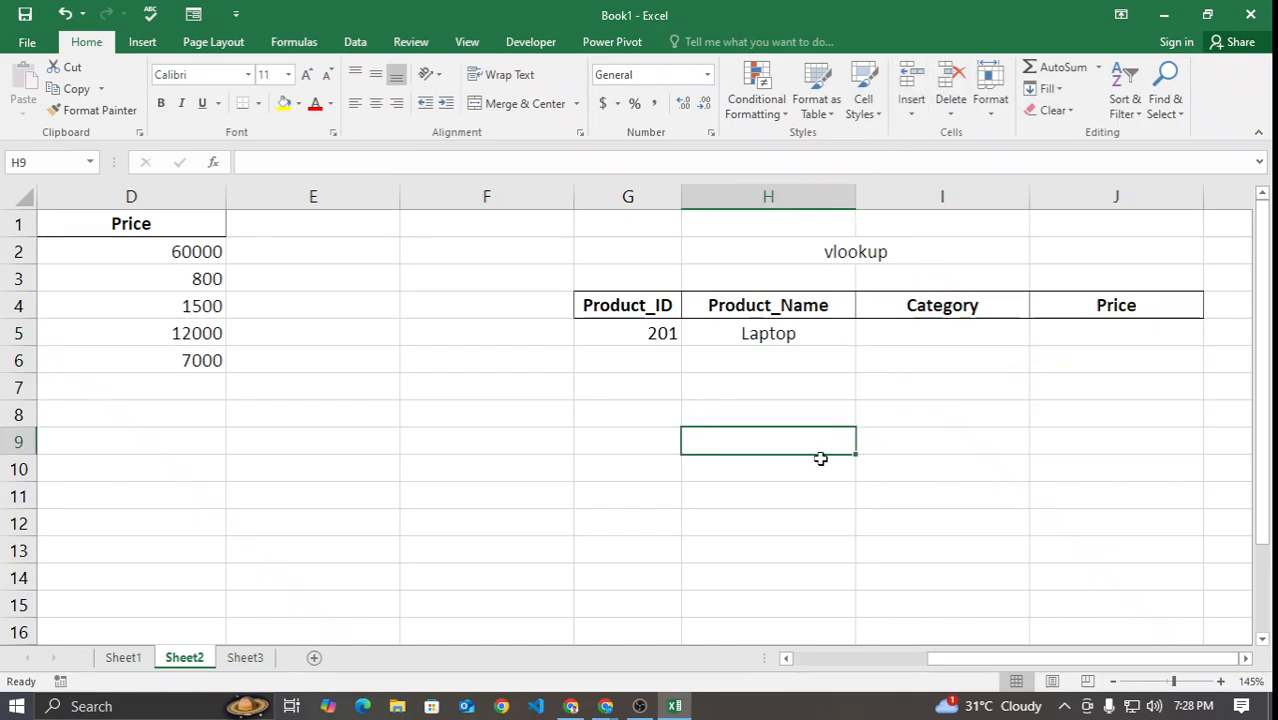
Step: Make the references in the H5 VLOOKUP formula absolute, with lookup value $G$5 and table range $A$2:$D$6
double_click(821, 333)
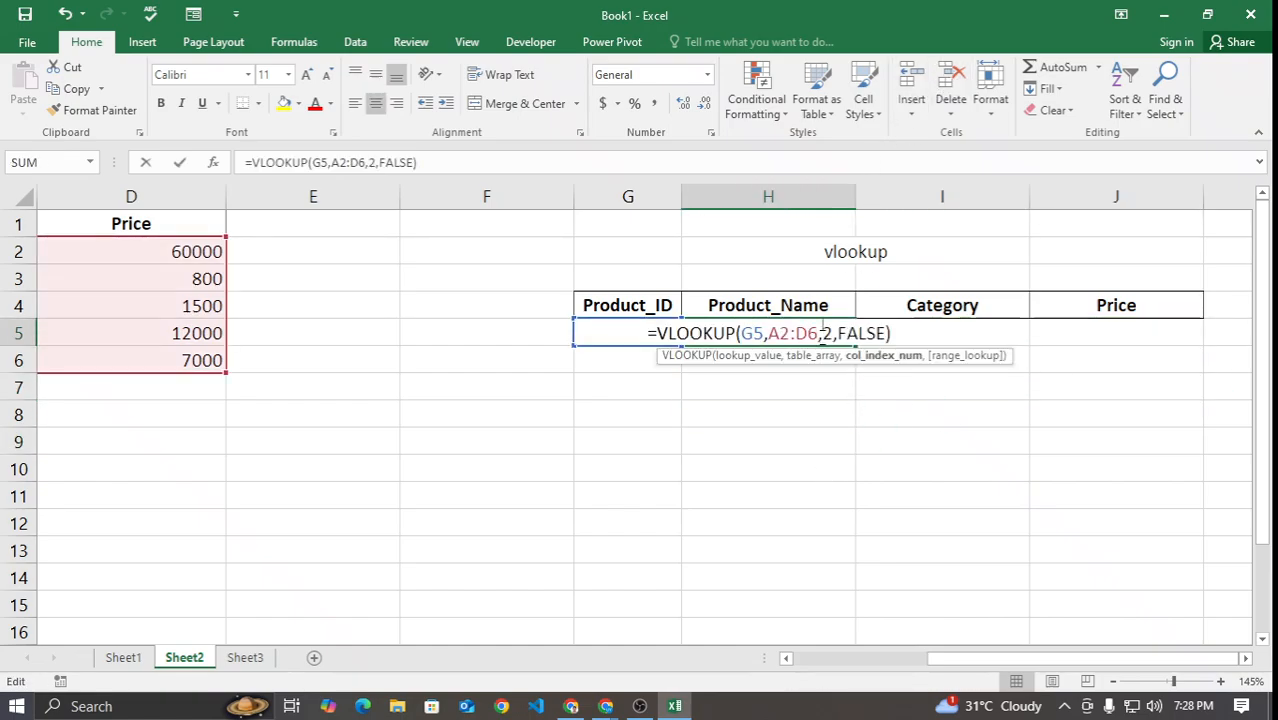
left_click(756, 333)
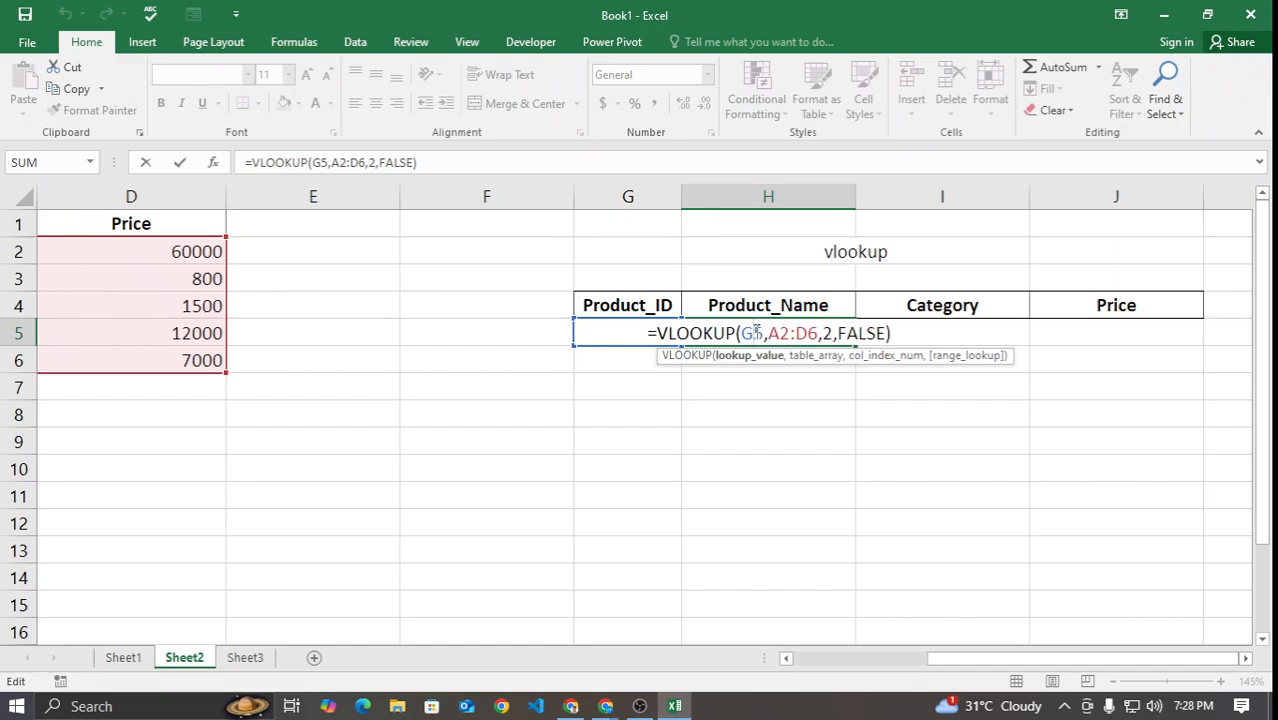
key("F4")
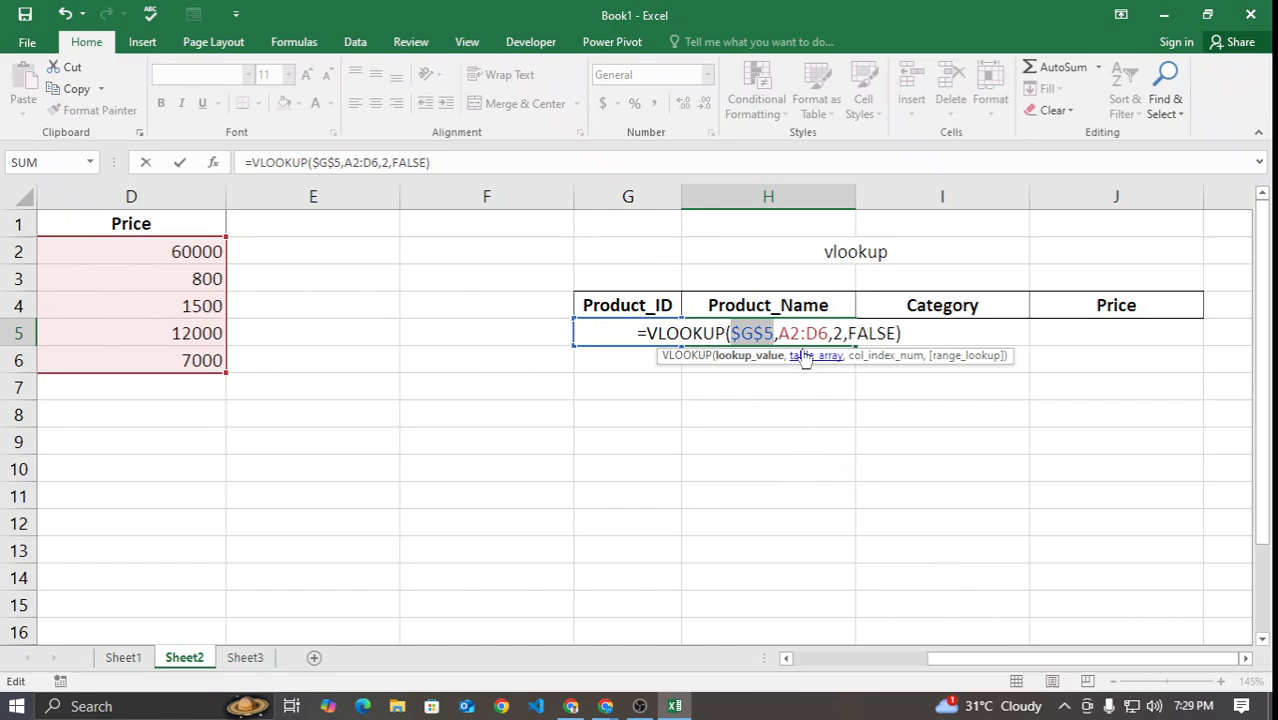
key("Right")
key("Right")
key("Right")
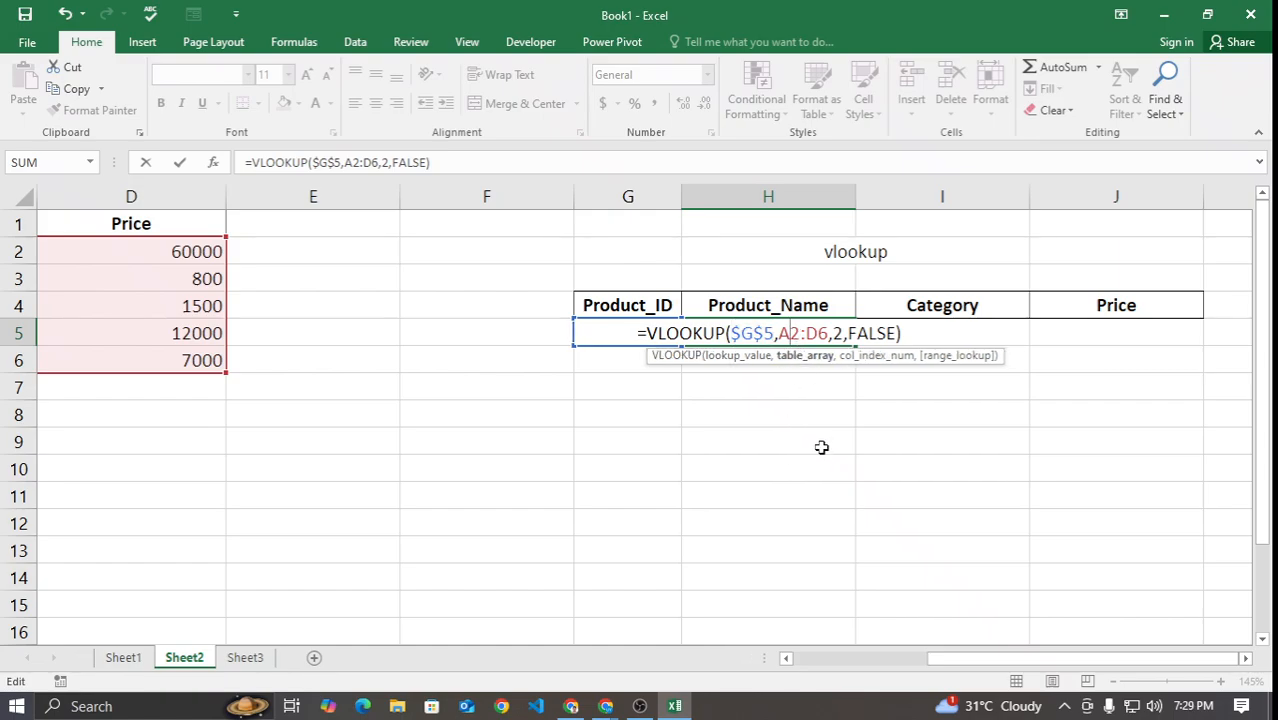
key("F4")
key("Right")
key("Right")
key("F4")
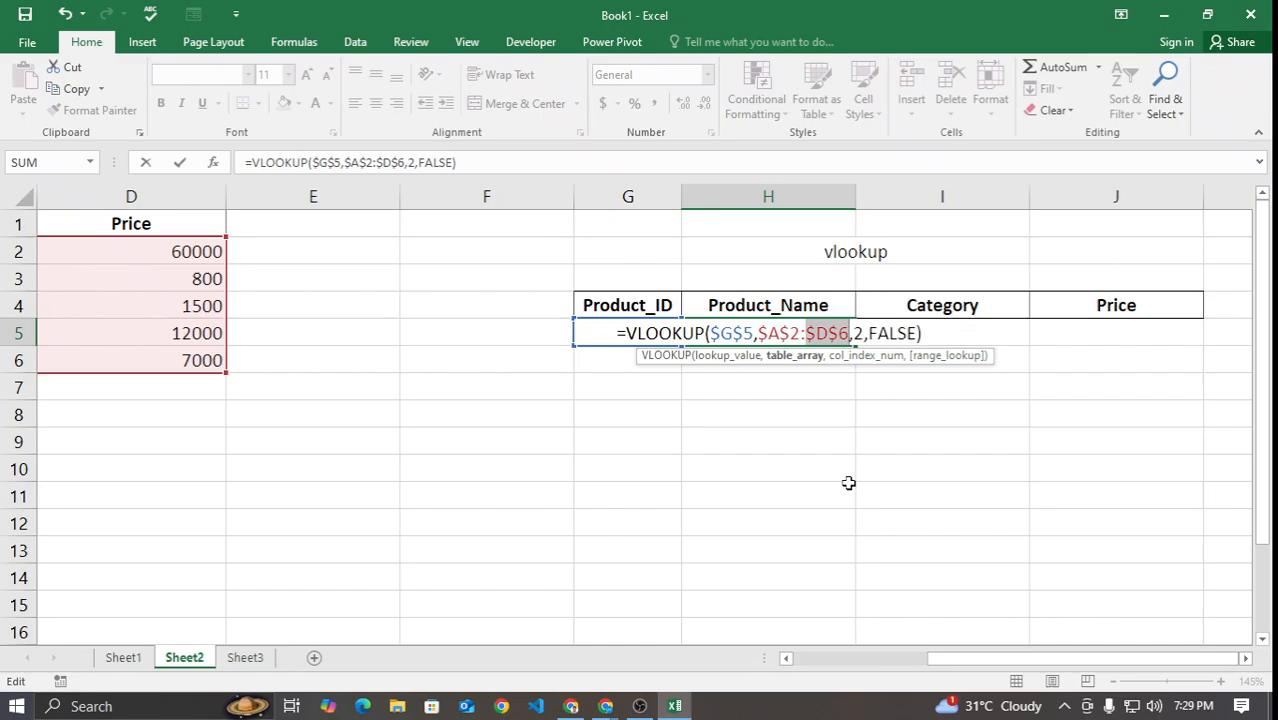
key("Return")
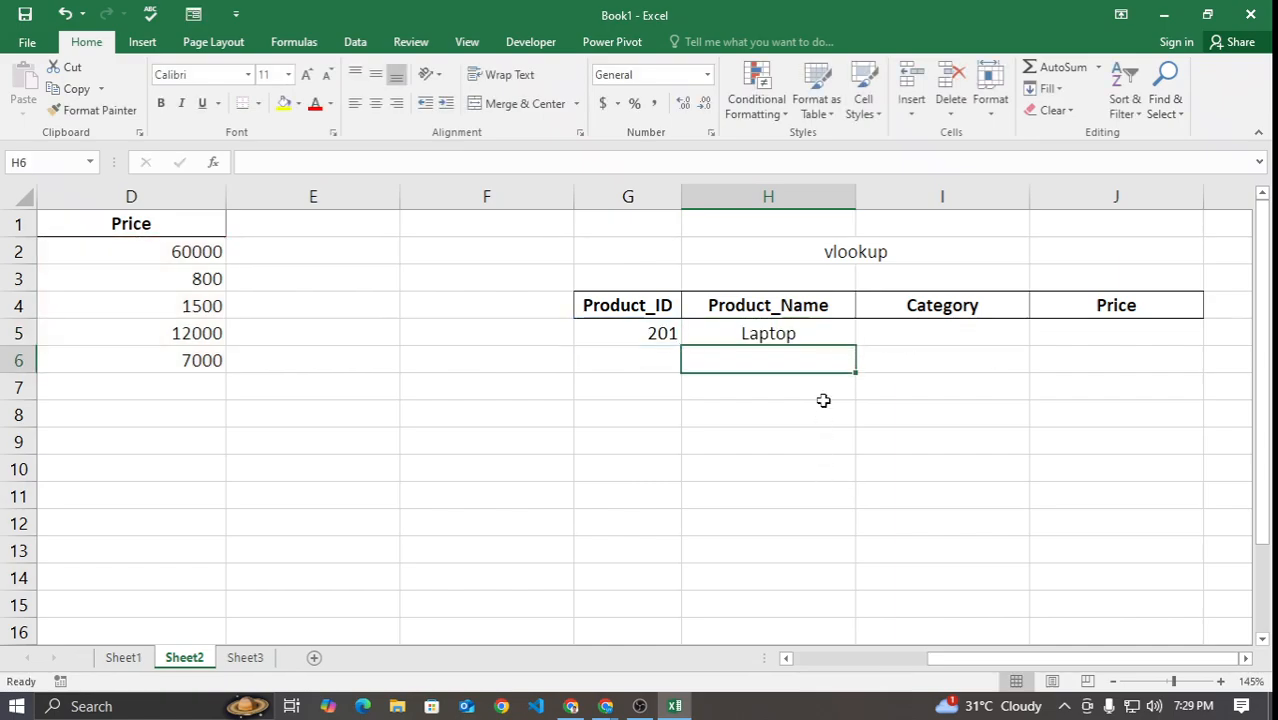
Step: Switch to the Google Meet call window in Chrome
mouse_move(605, 706)
left_click(496, 534)
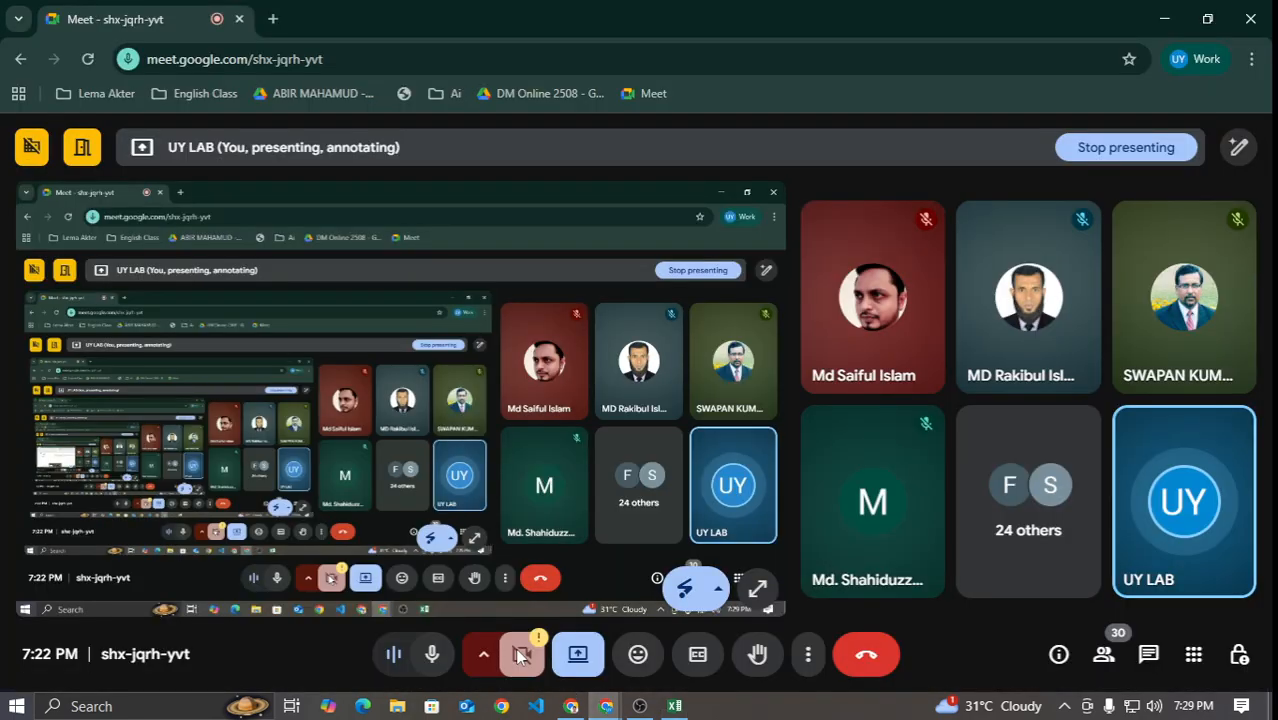
Step: Allow contributors to turn on their microphone in the meeting's host controls
left_click(1148, 654)
left_click(1212, 655)
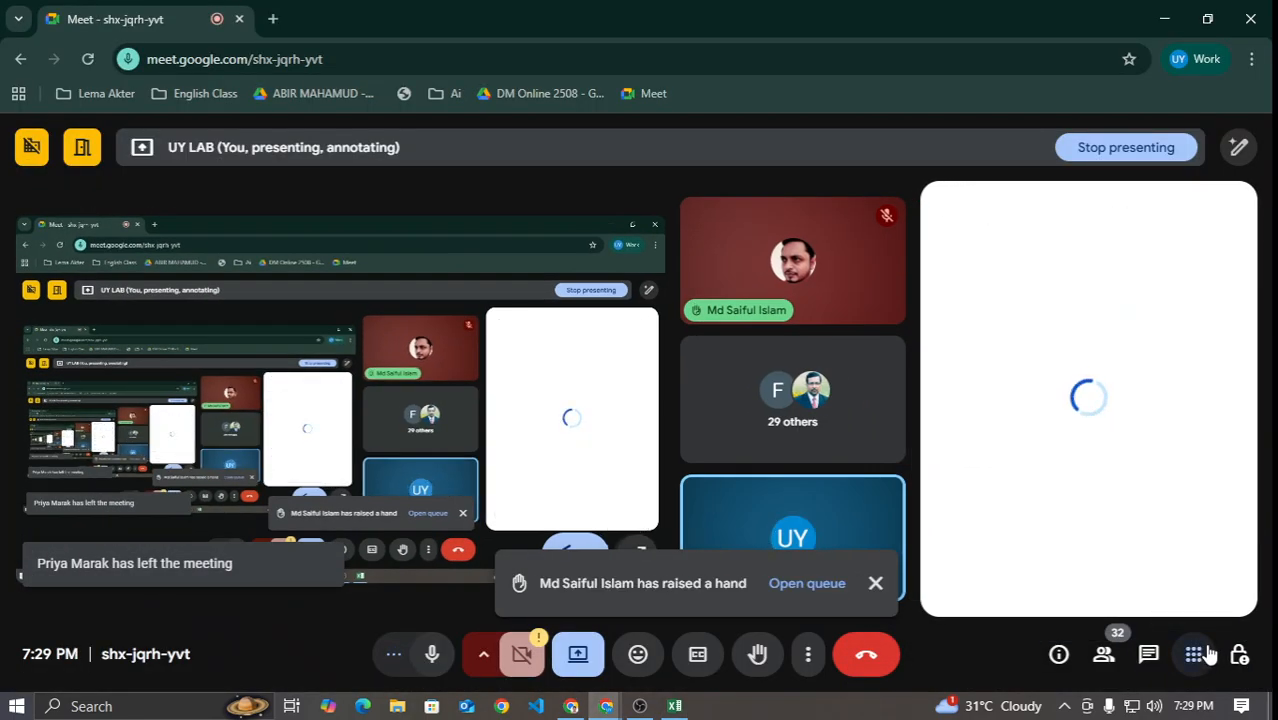
left_click(1239, 654)
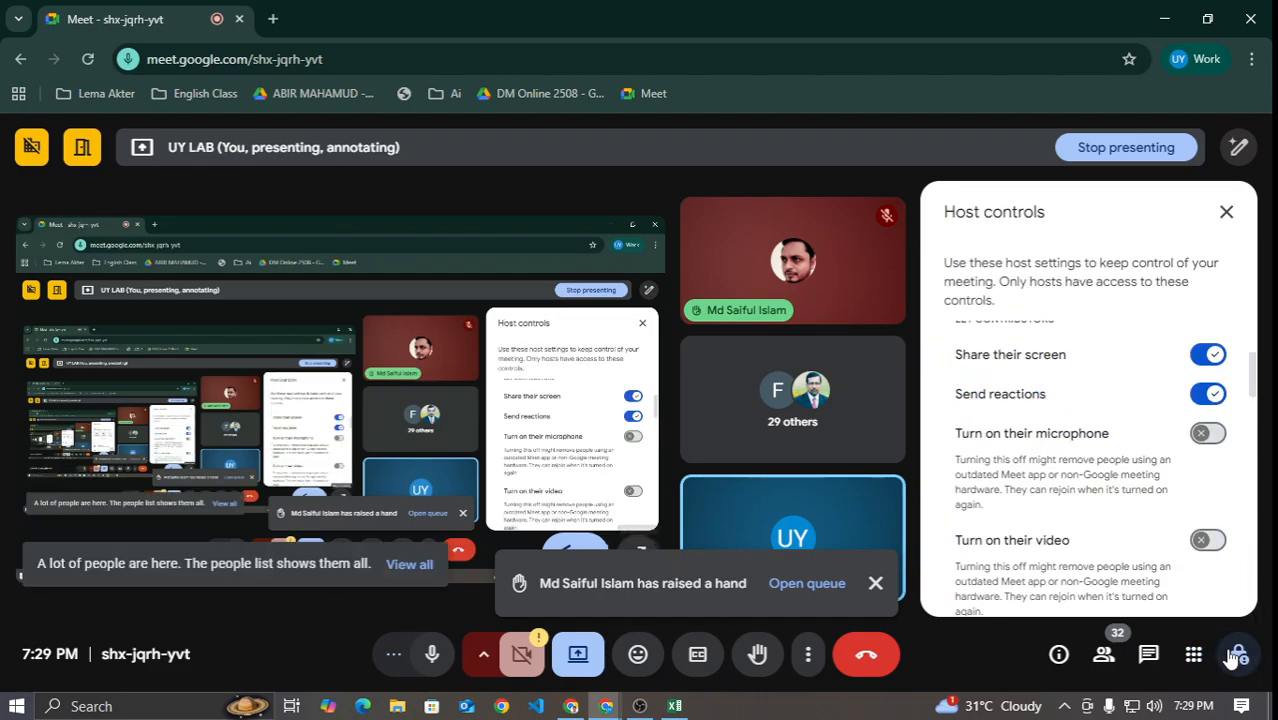
left_click(1200, 437)
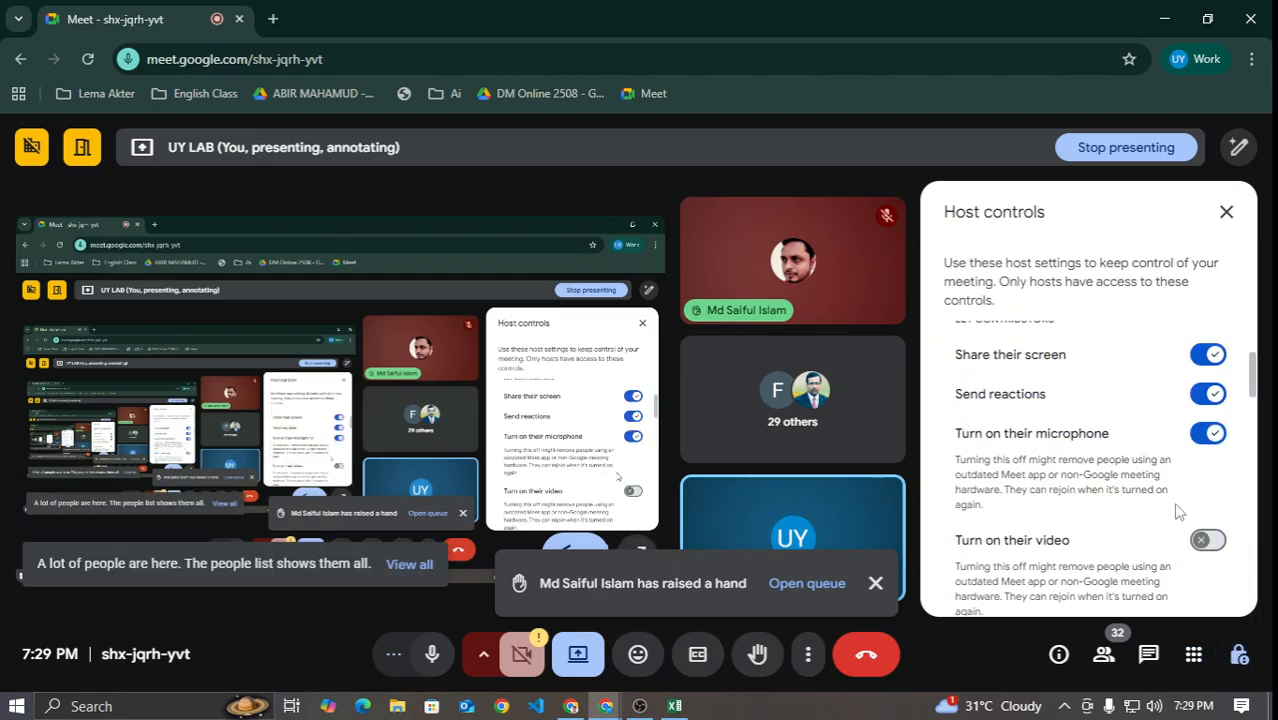
Step: Review the raised hands in the people list and the in-call messages
left_click(1104, 655)
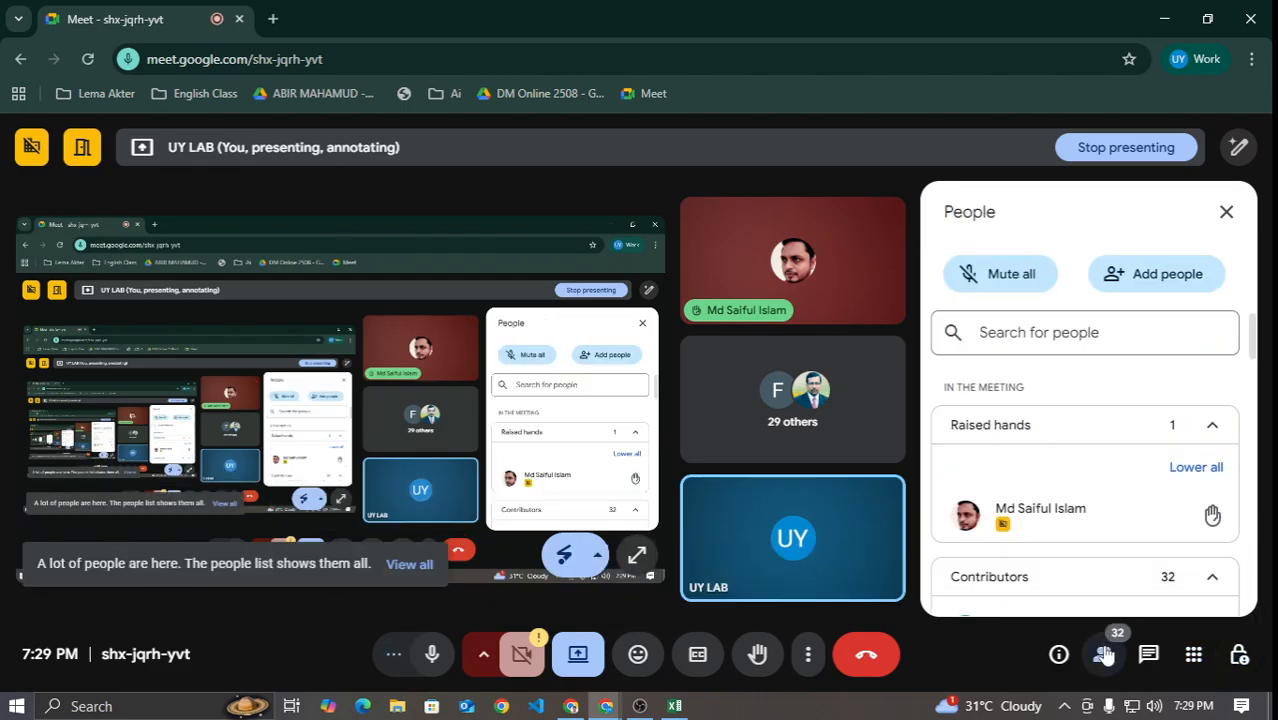
left_click(1142, 655)
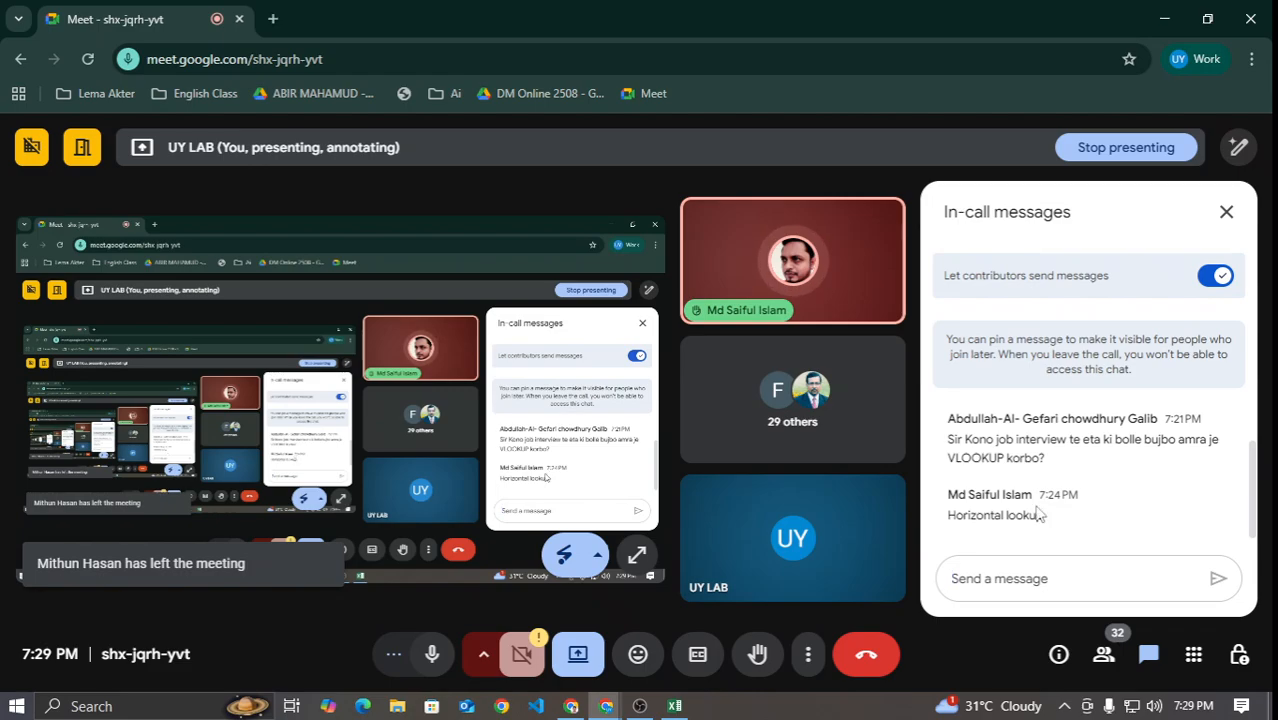
left_click(1226, 212)
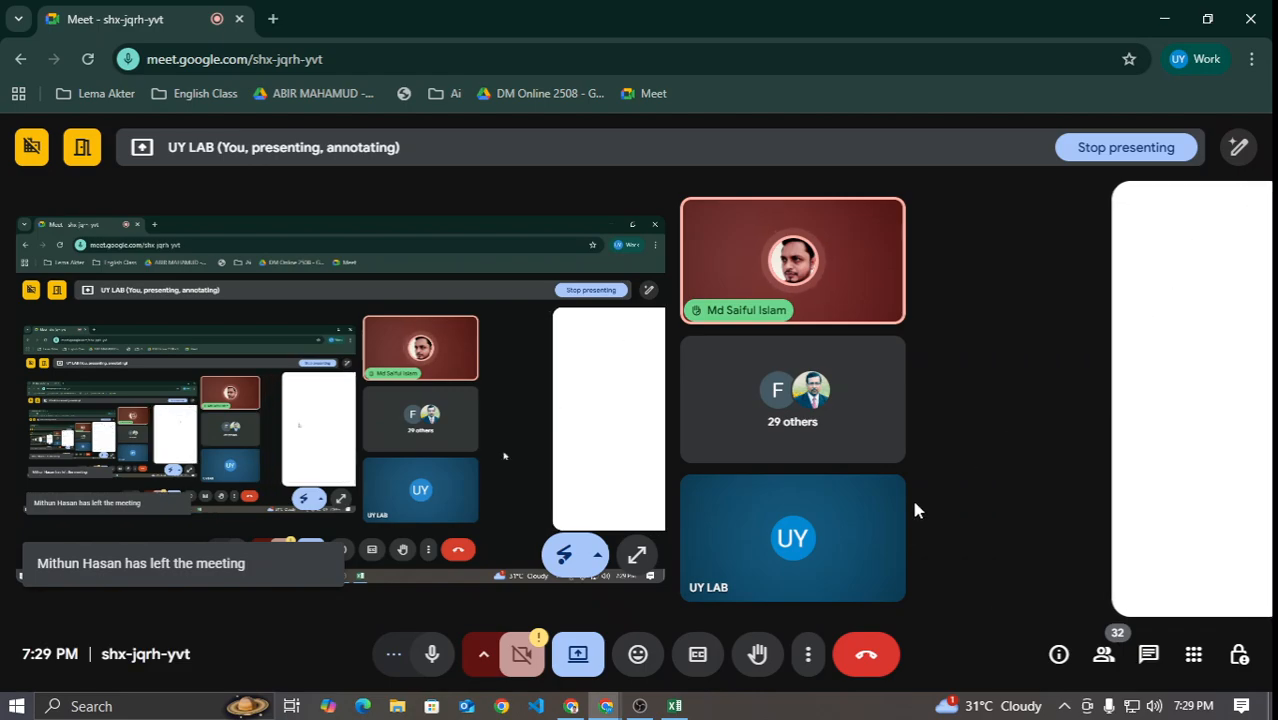
Step: Switch to the Excel workbook and make the lookup value in the H5 VLOOKUP formula relative as G5
left_click(675, 706)
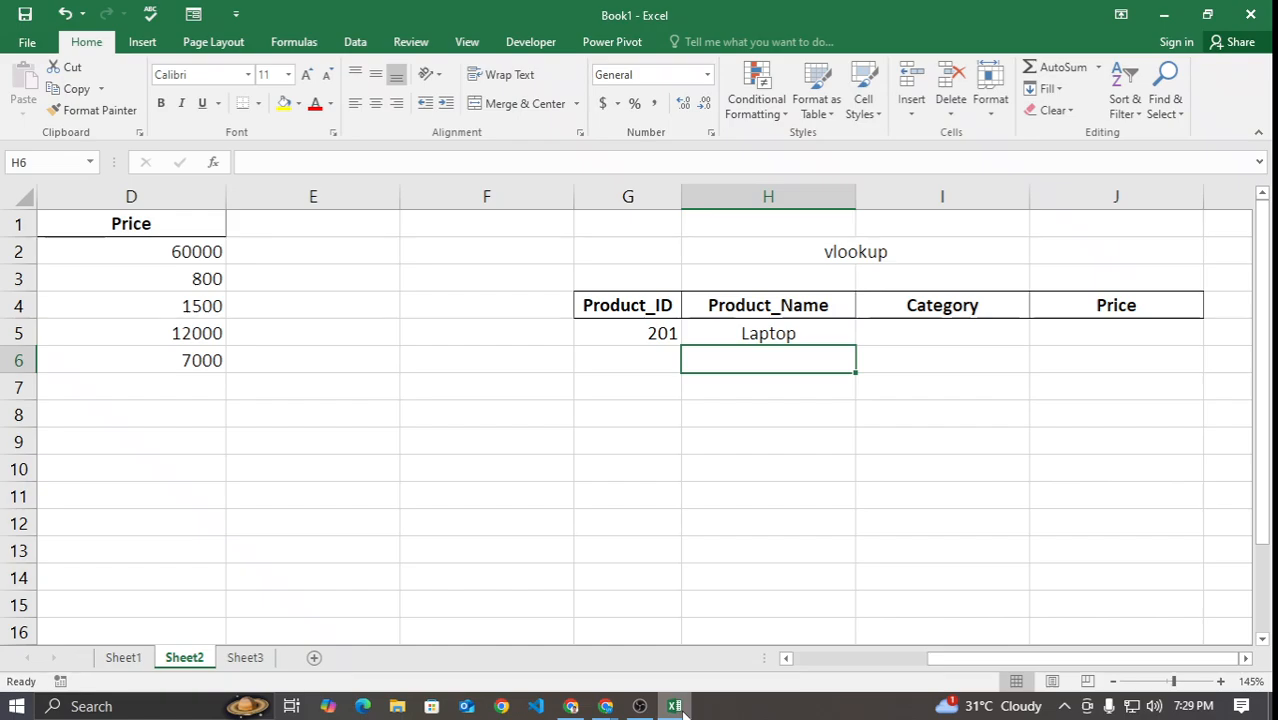
double_click(760, 338)
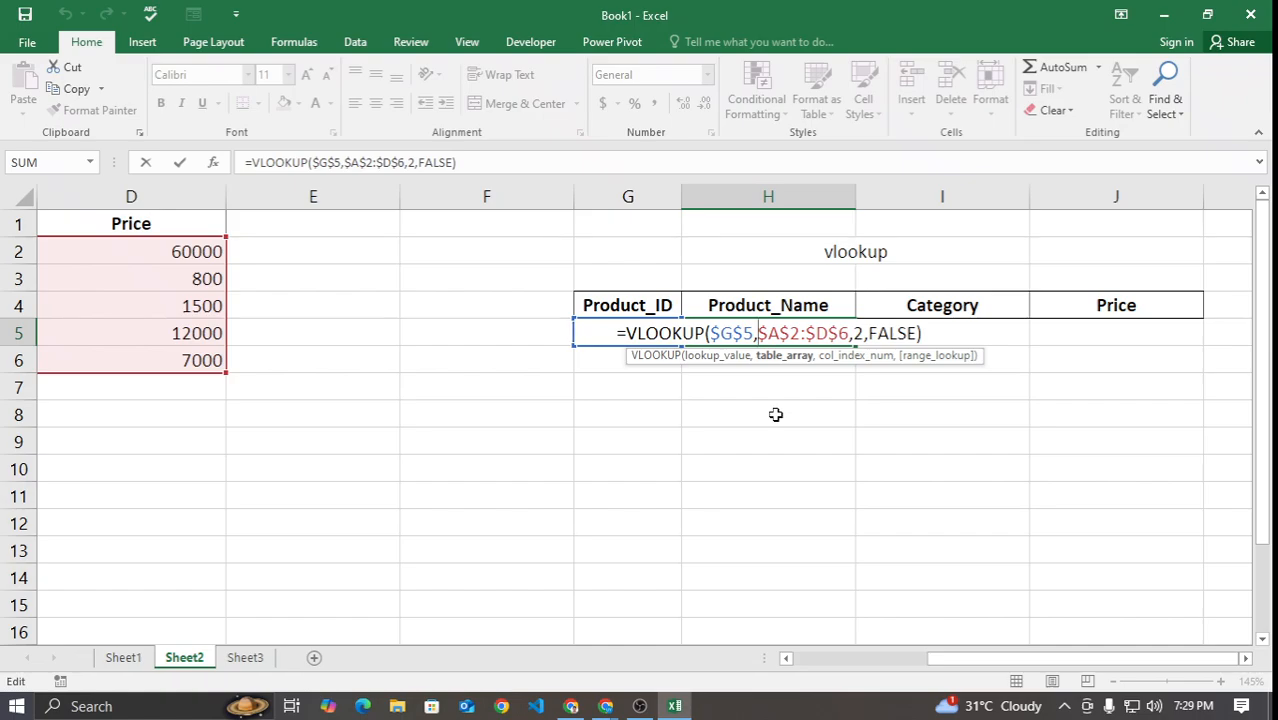
key("Left")
key("F4")
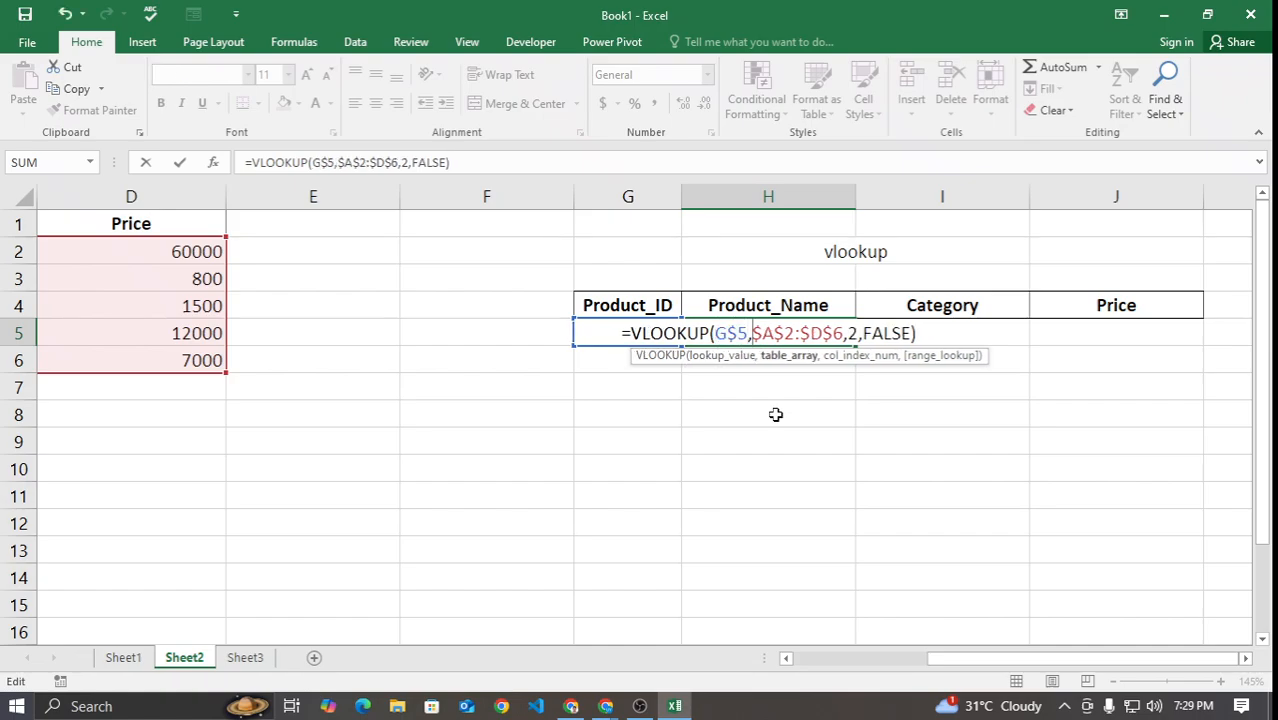
key("F4")
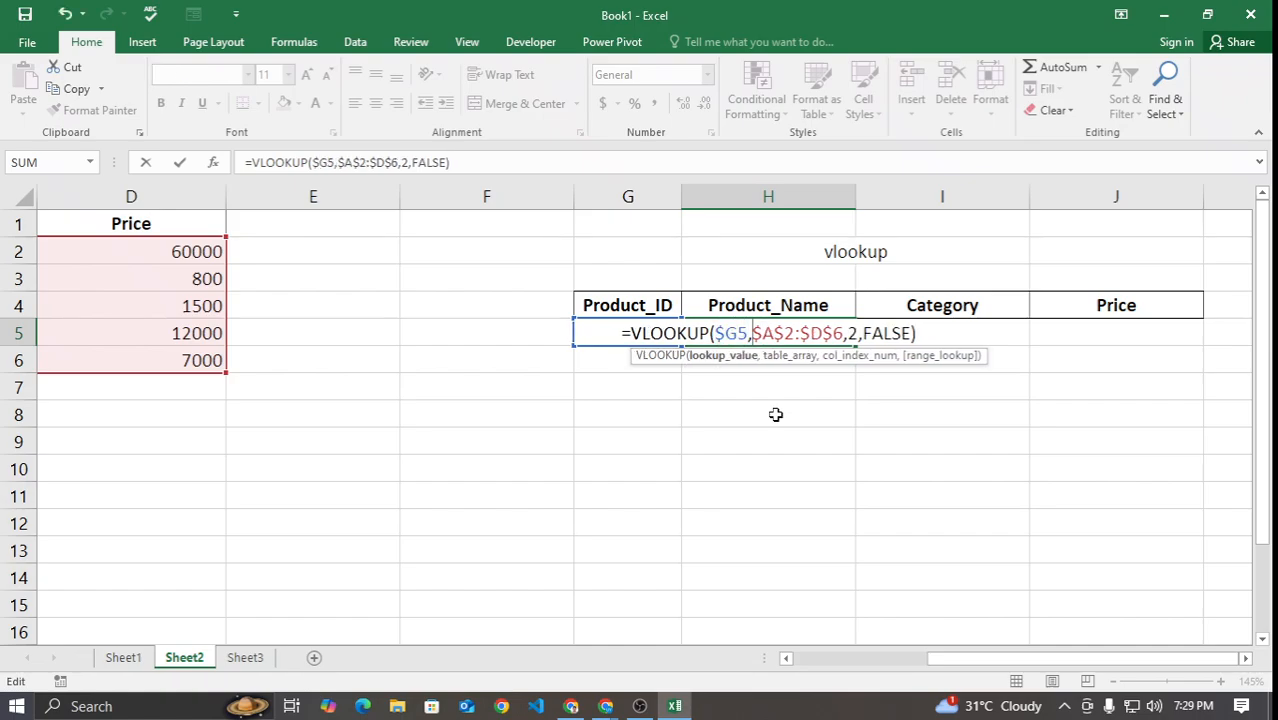
key("BackSpace")
Step: Remove the dollar signs from the table range in the H5 formula so that it reads A2:D6
key("Right")
key("Right")
key("Right")
key("Right")
key("BackSpace")
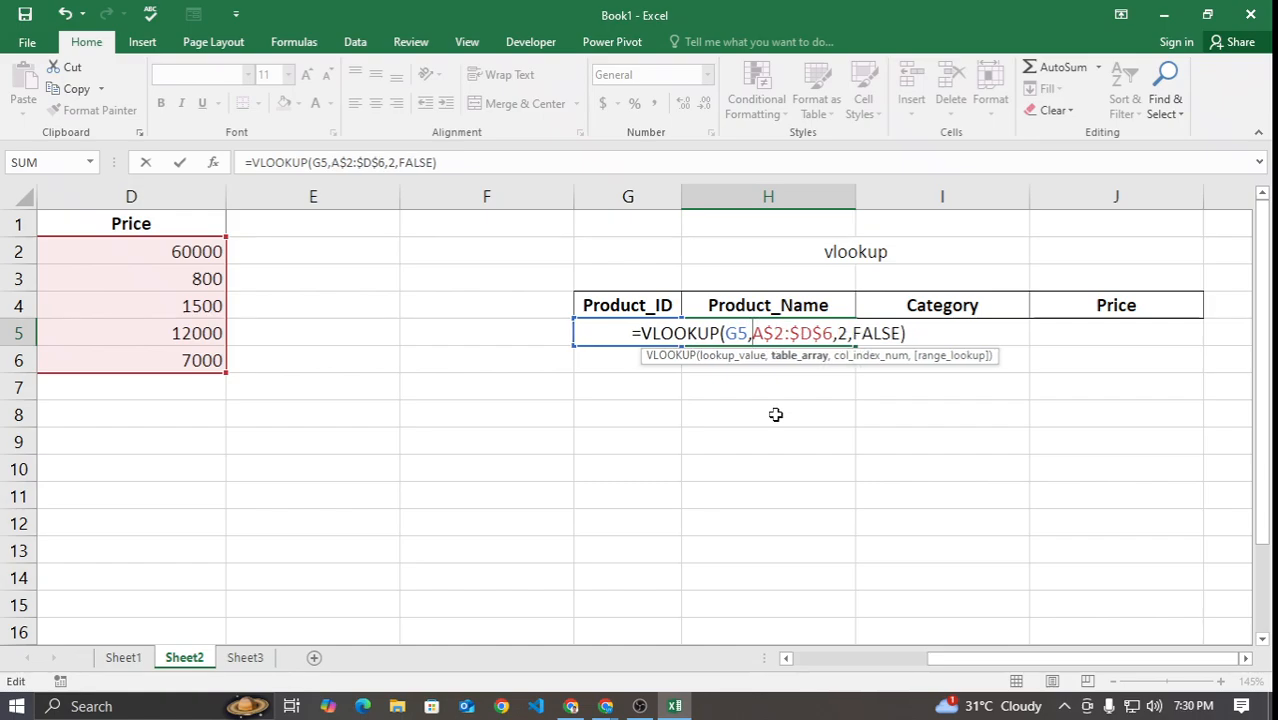
key("BackSpace")
key("Right")
key("Right")
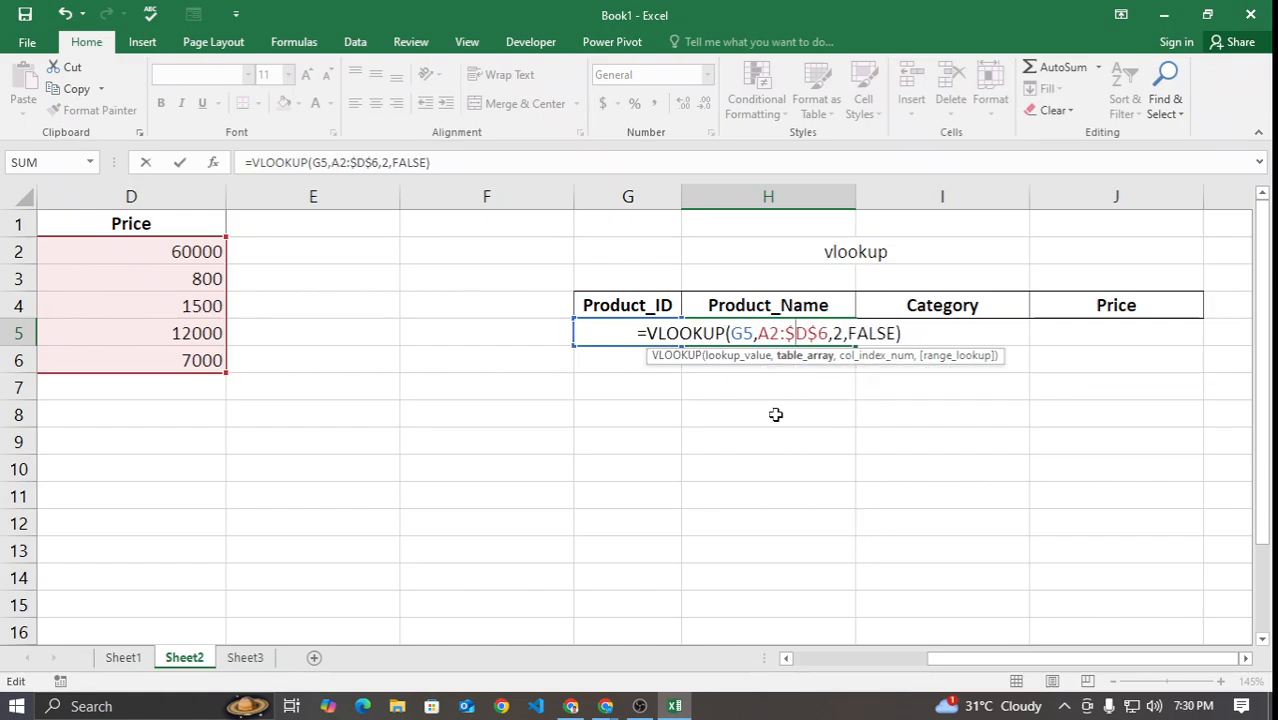
key("BackSpace")
key("Right")
key("Right")
key("BackSpace")
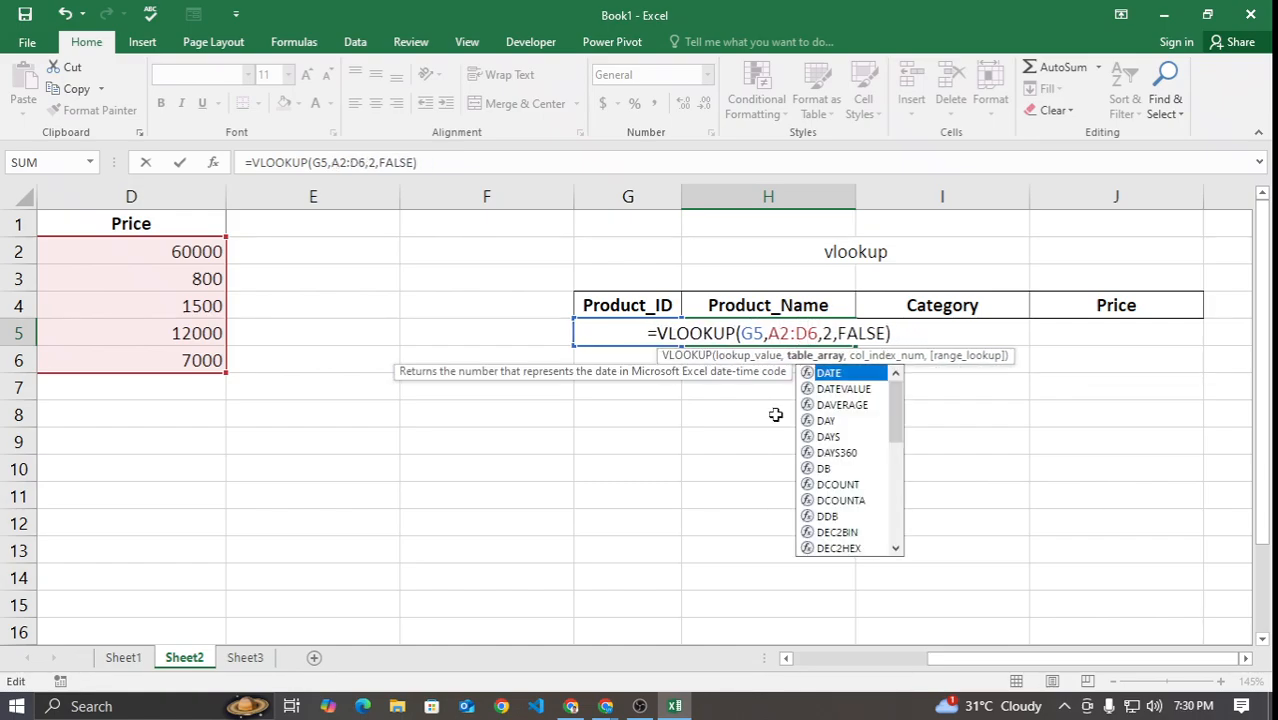
Step: Try locking the G5 lookup value in the H5 formula as $G$5, and undo the change
key("Left")
key("Left")
key("Left")
key("Left")
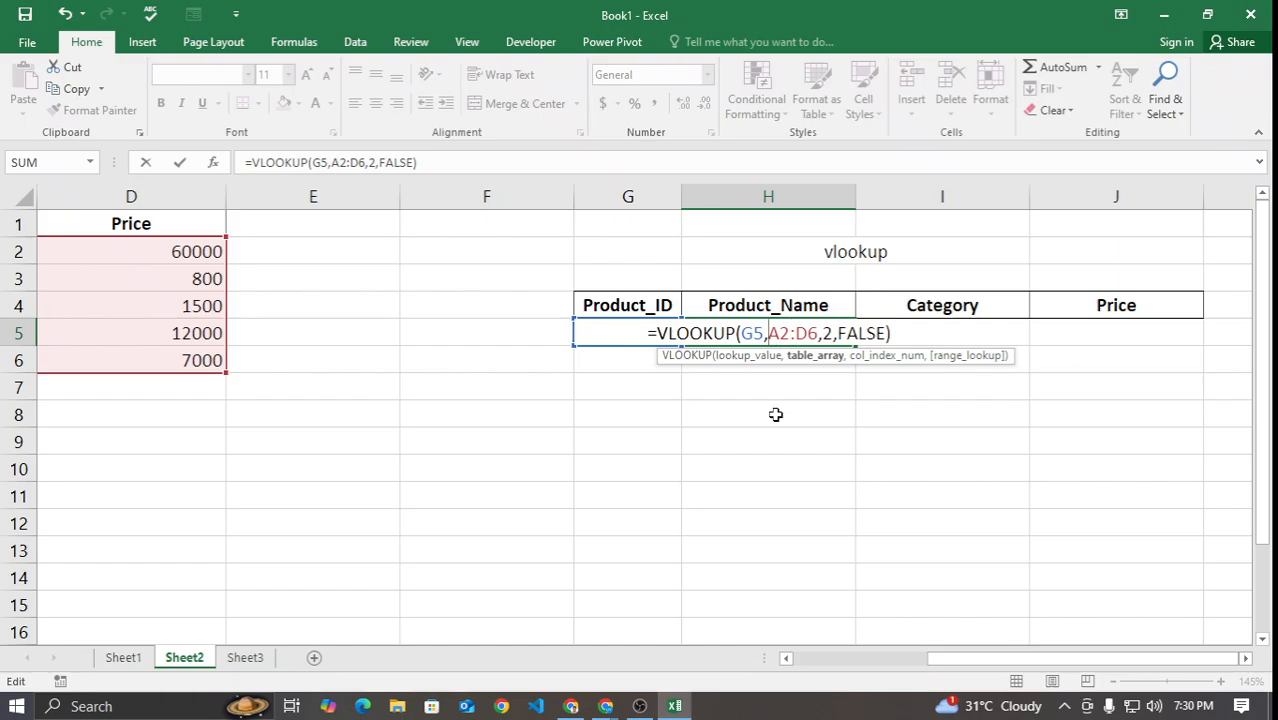
key("Left")
key("Left")
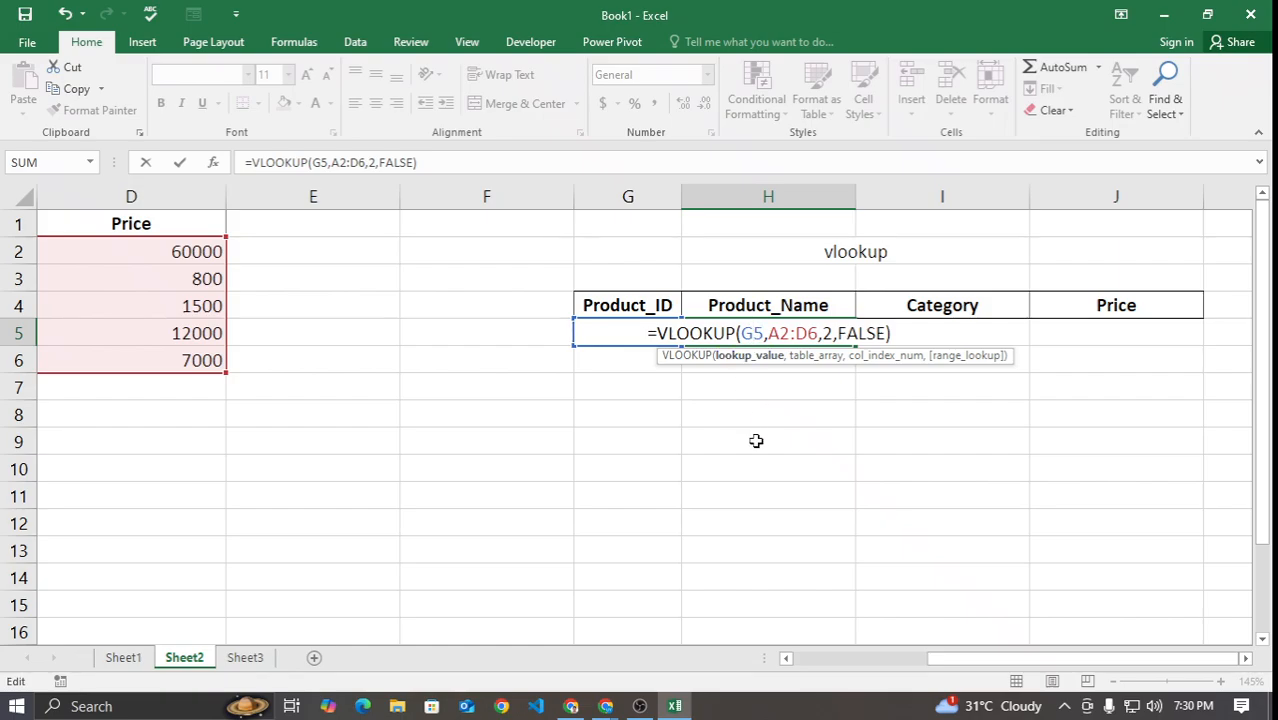
left_click(772, 336)
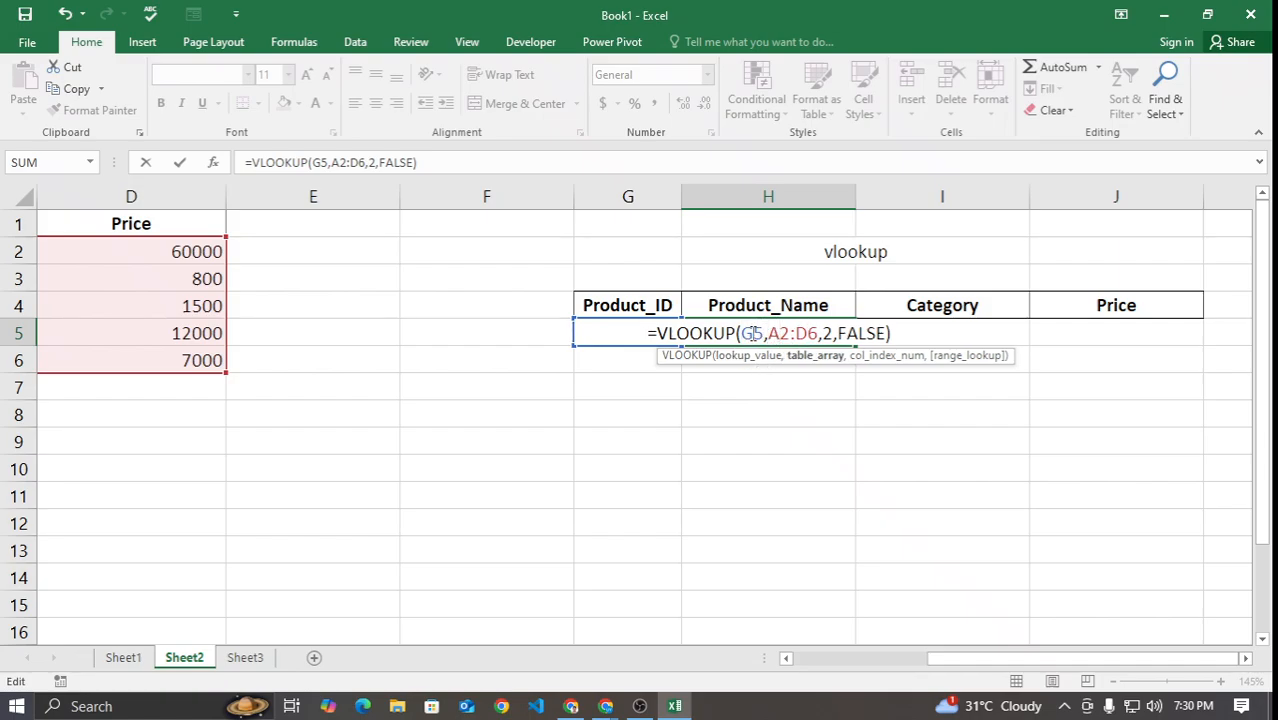
left_click(752, 333)
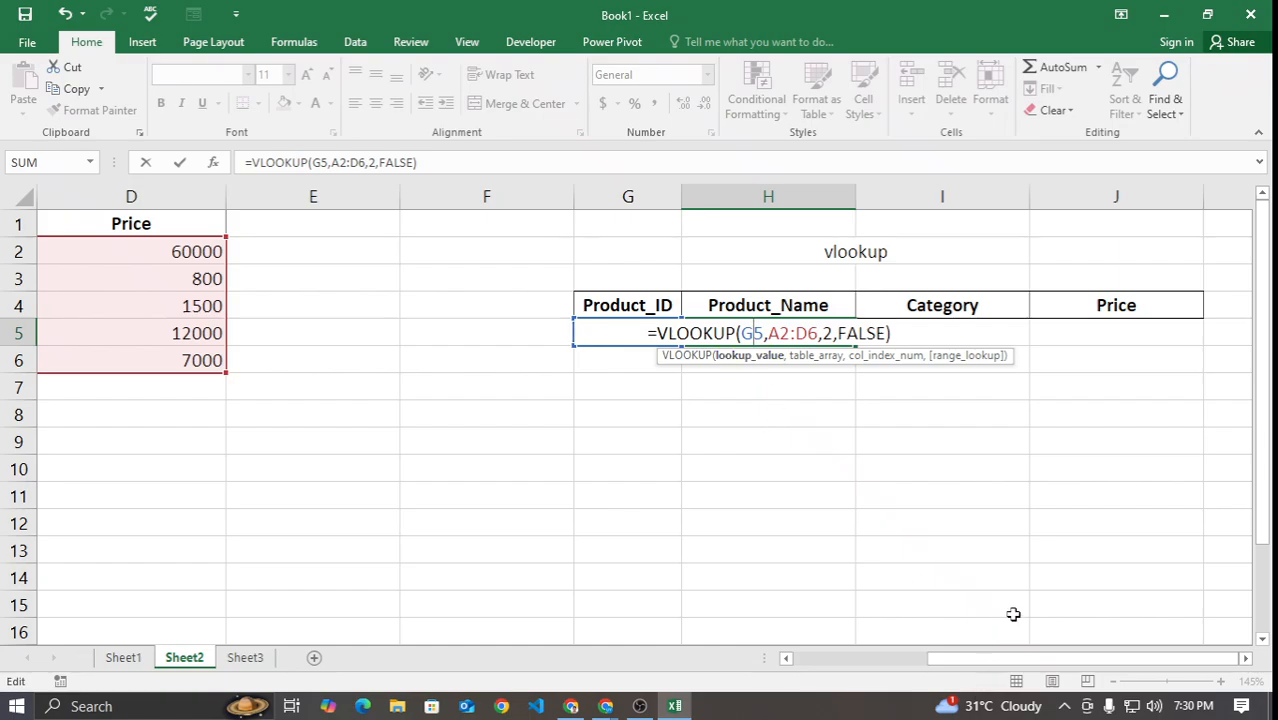
key("F4")
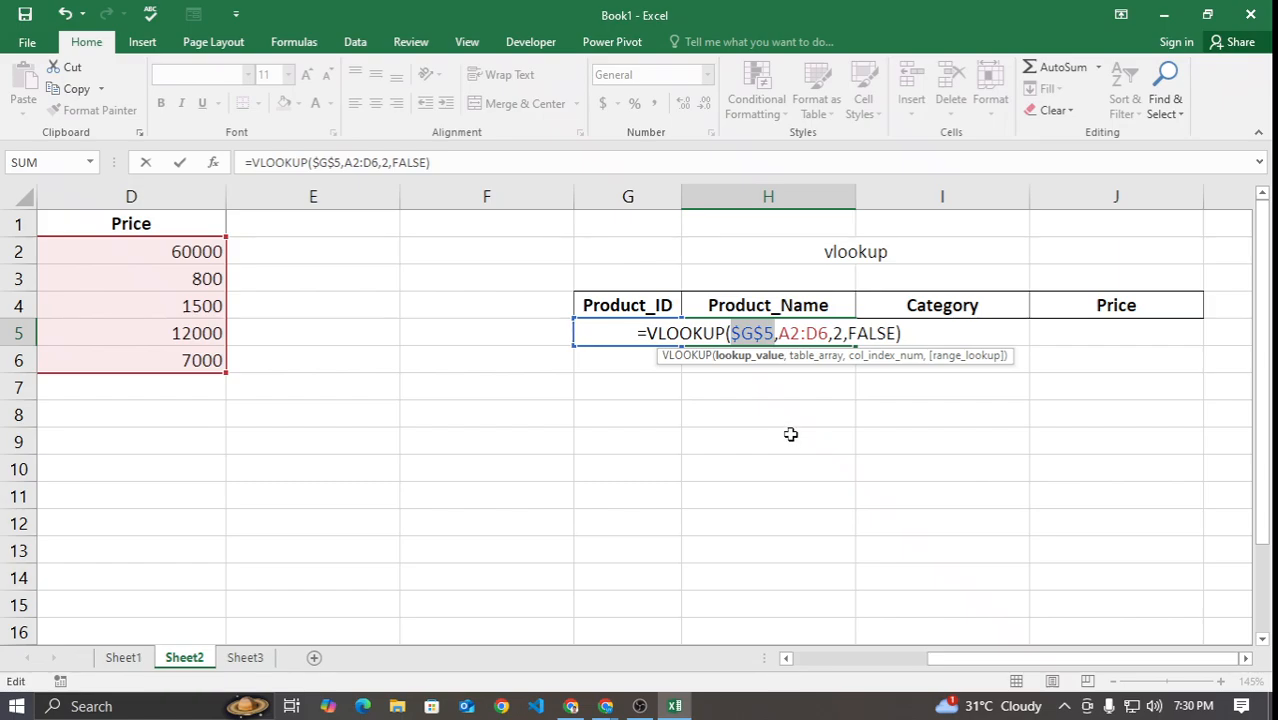
key("ctrl+z")
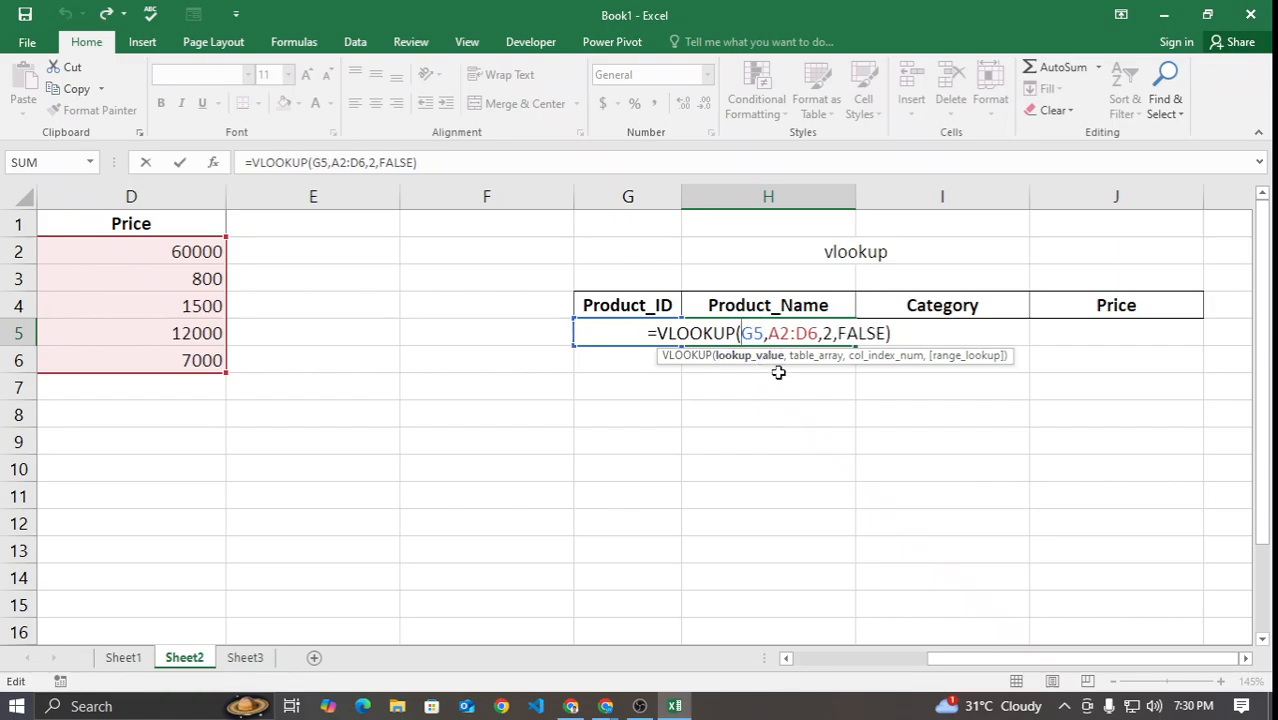
Step: Insert dollar signs by hand to turn the H5 lookup value into $G$5, and remove them again
type("$")
key("Right")
type("$")
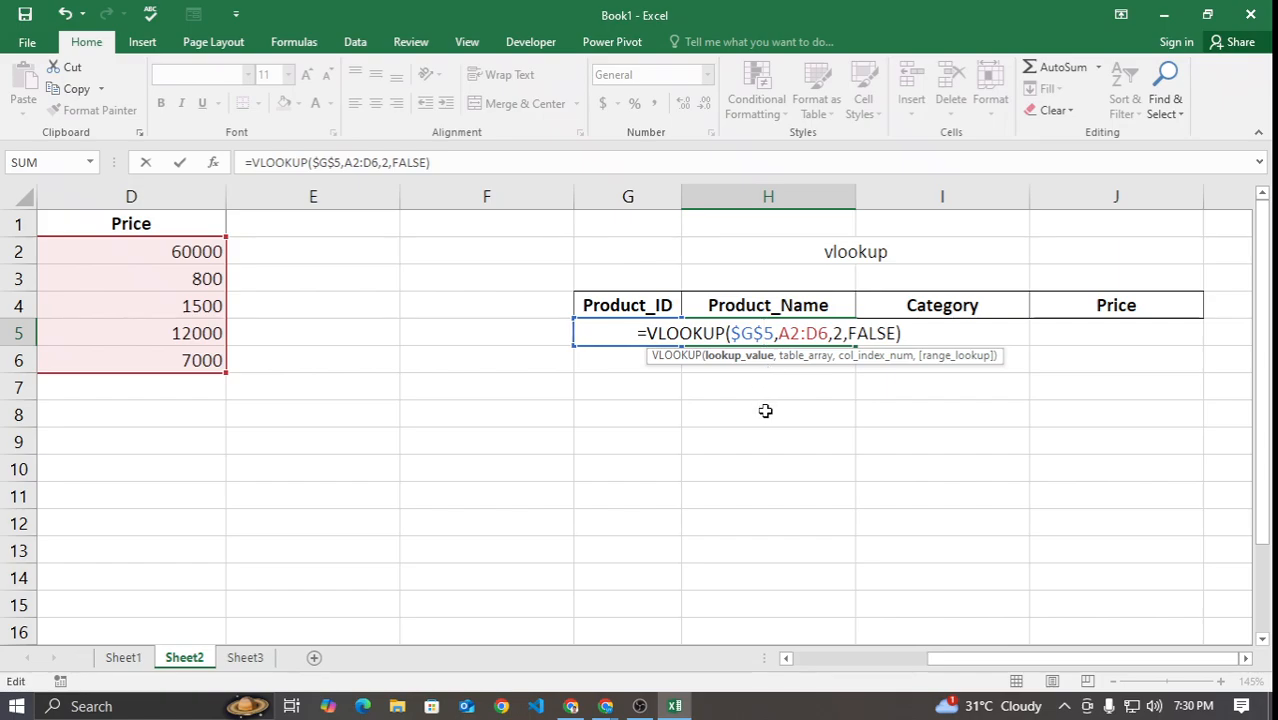
key("BackSpace")
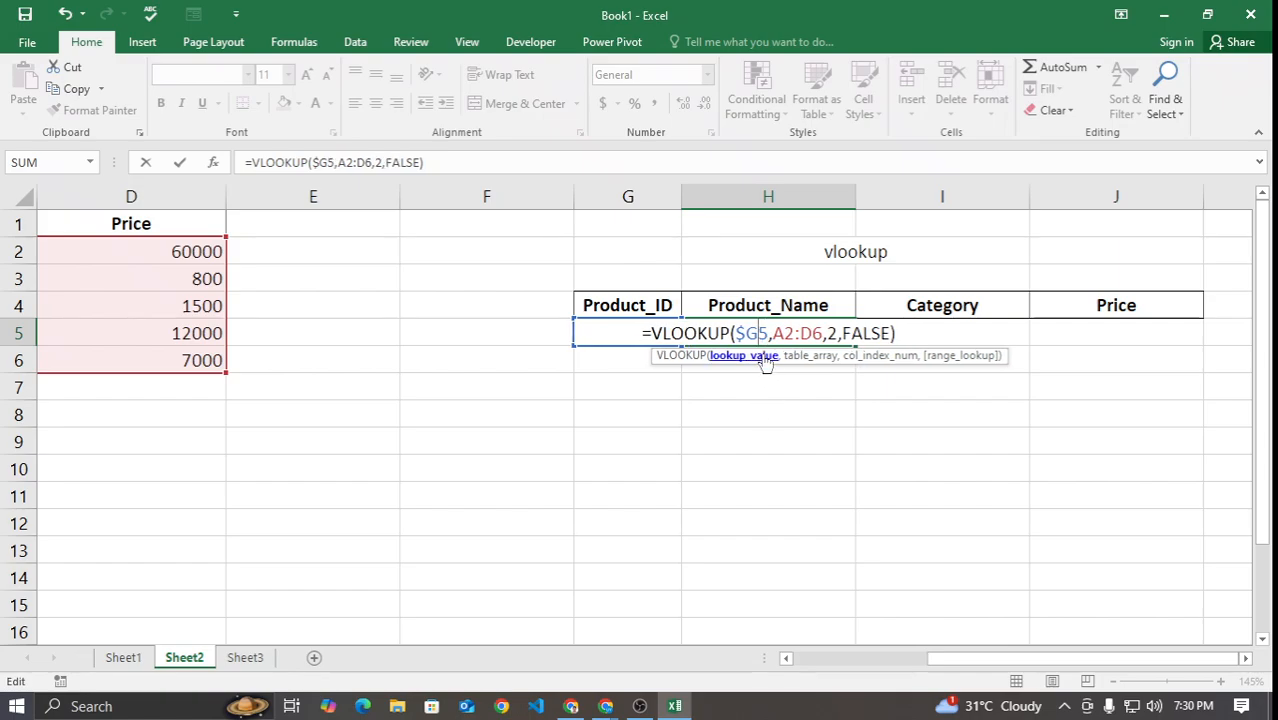
key("Left")
key("BackSpace")
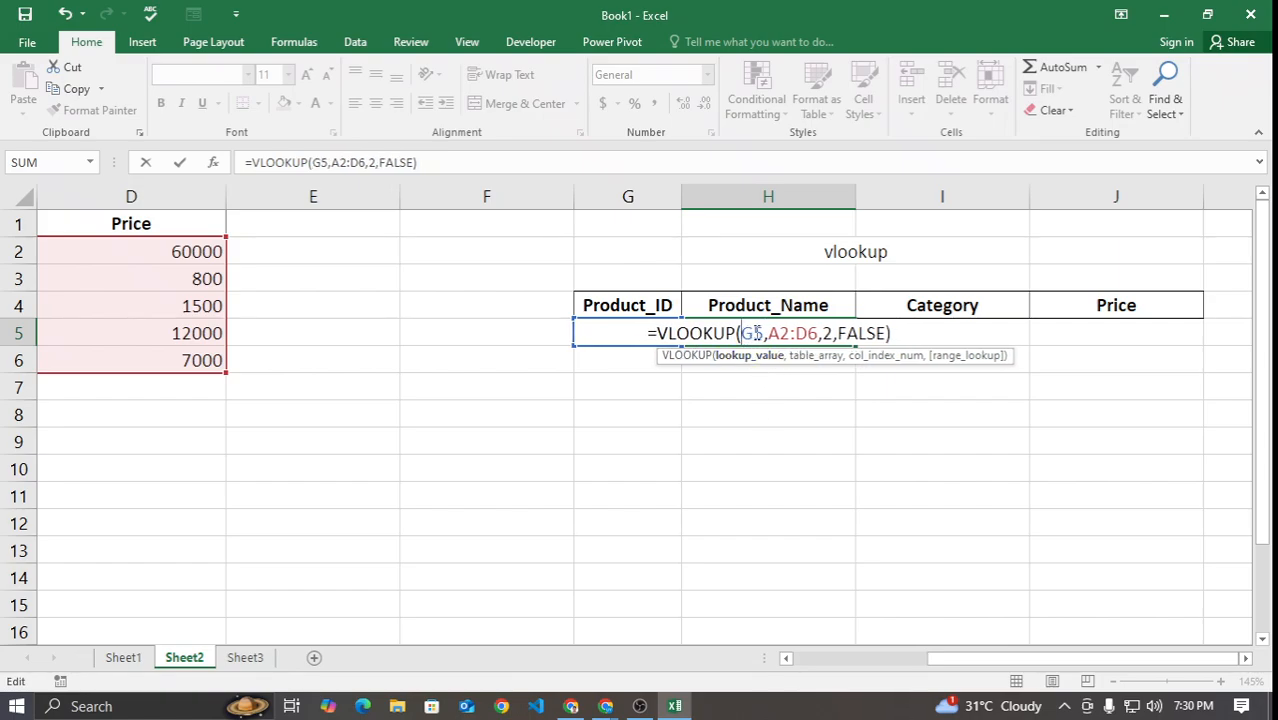
Step: Make the lookup value $G$5 and the table range $A$2:$D$6 absolute in the H5 VLOOKUP formula and commit it
key("F4")
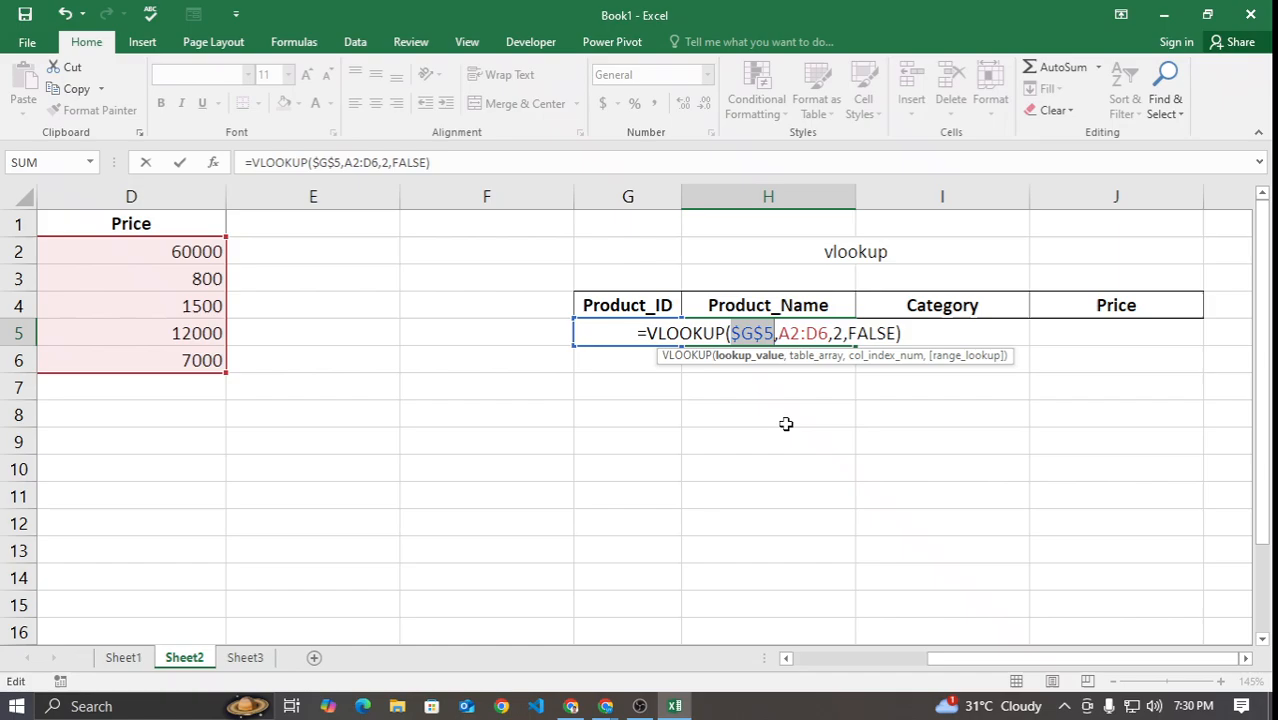
left_click(792, 333)
key("F4")
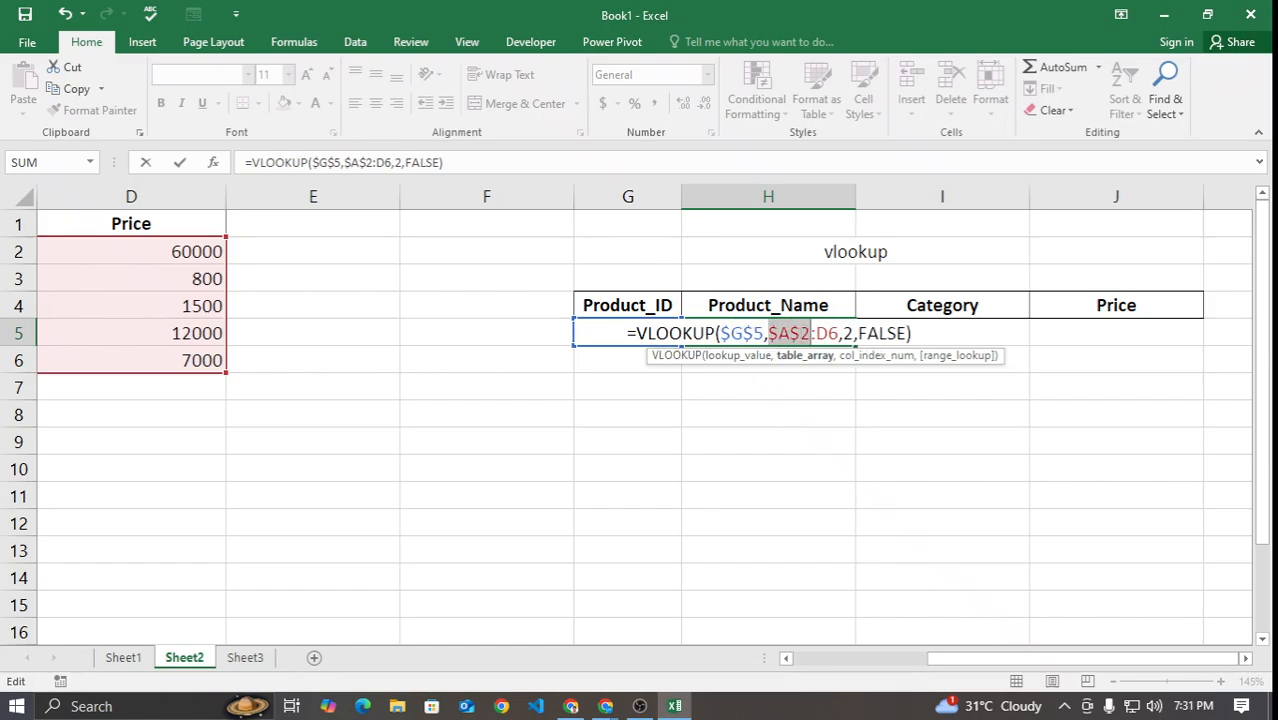
left_click(824, 333)
key("F4")
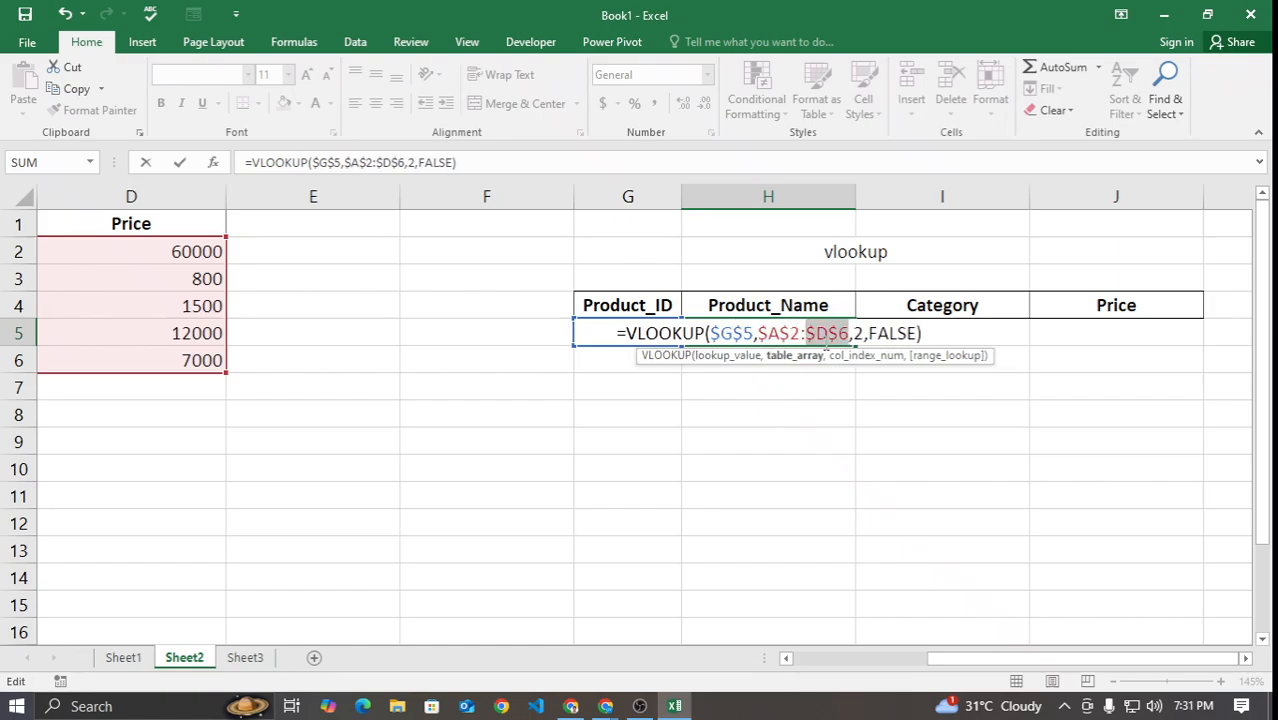
key("Return")
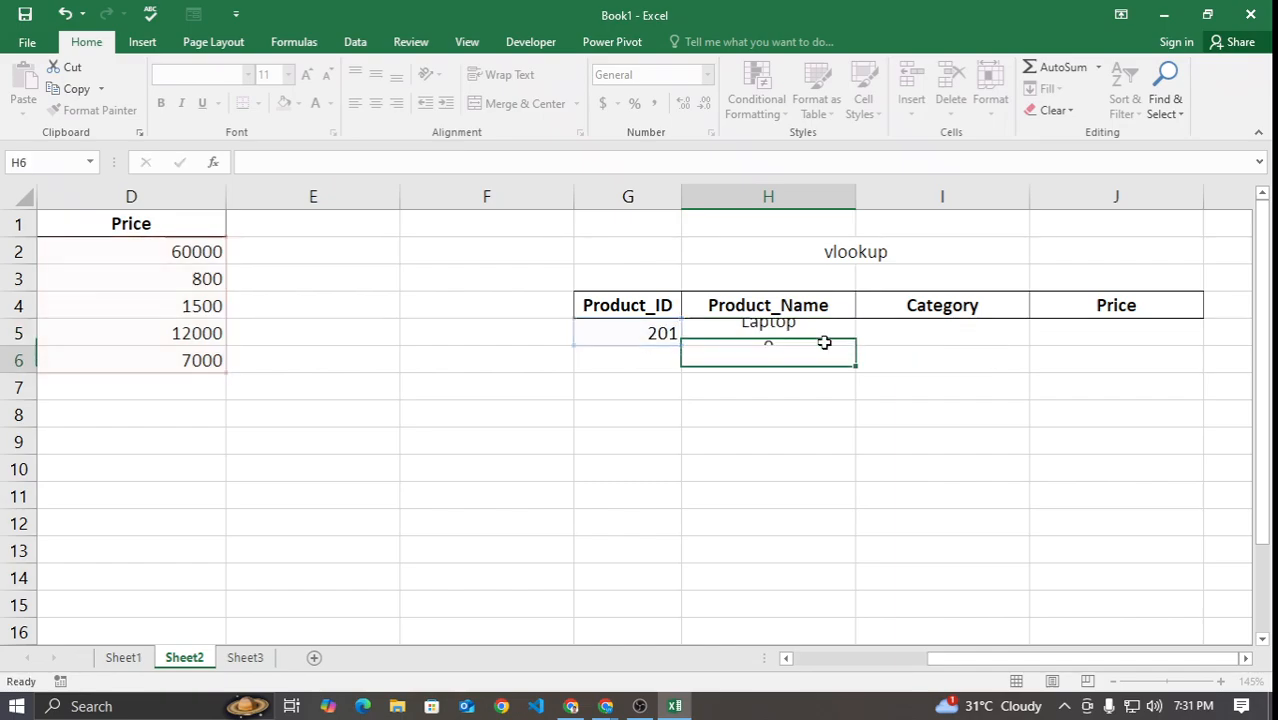
Step: Copy the H5 formula across to I5:J5 and set the column index in the Category formula in I5 to 3
left_click(848, 341)
left_click_drag(858, 345, 1155, 328)
double_click(975, 335)
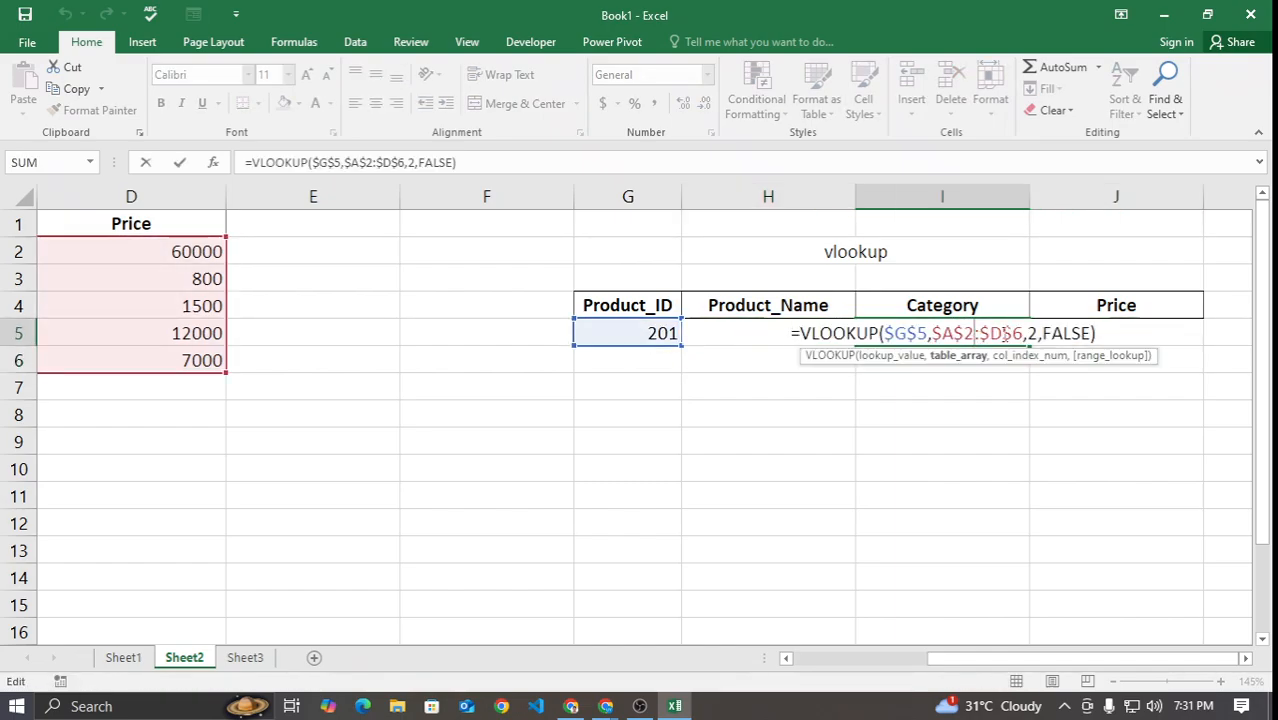
double_click(1034, 333)
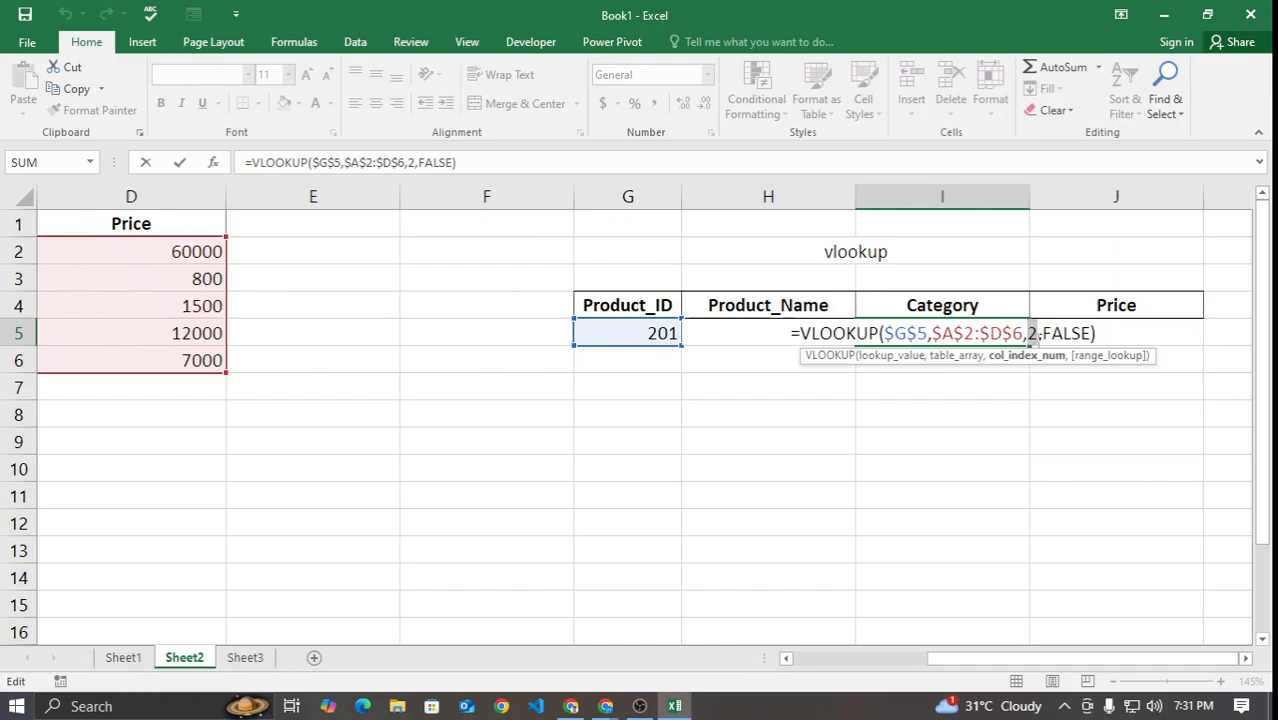
type("3")
left_click(1045, 412)
Step: Set the column index of the VLOOKUP formula in the Price cell J5 to 3
double_click(1104, 345)
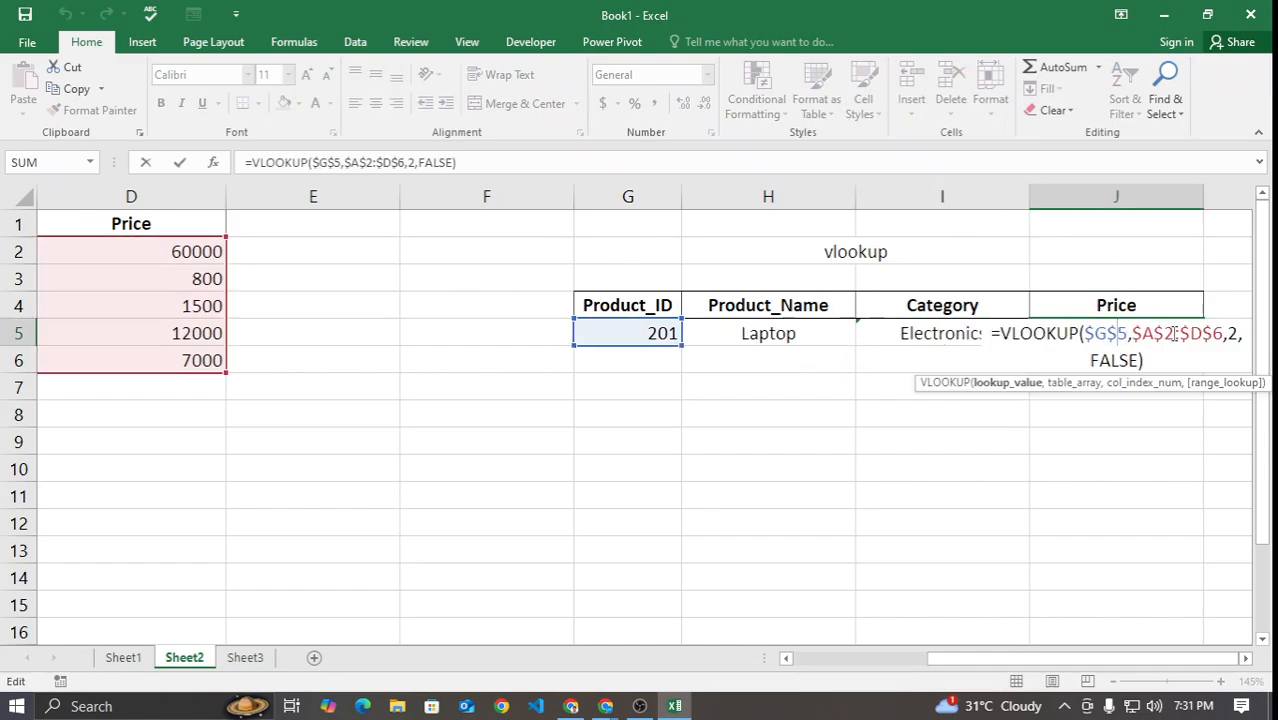
type("3")
left_click(1158, 438)
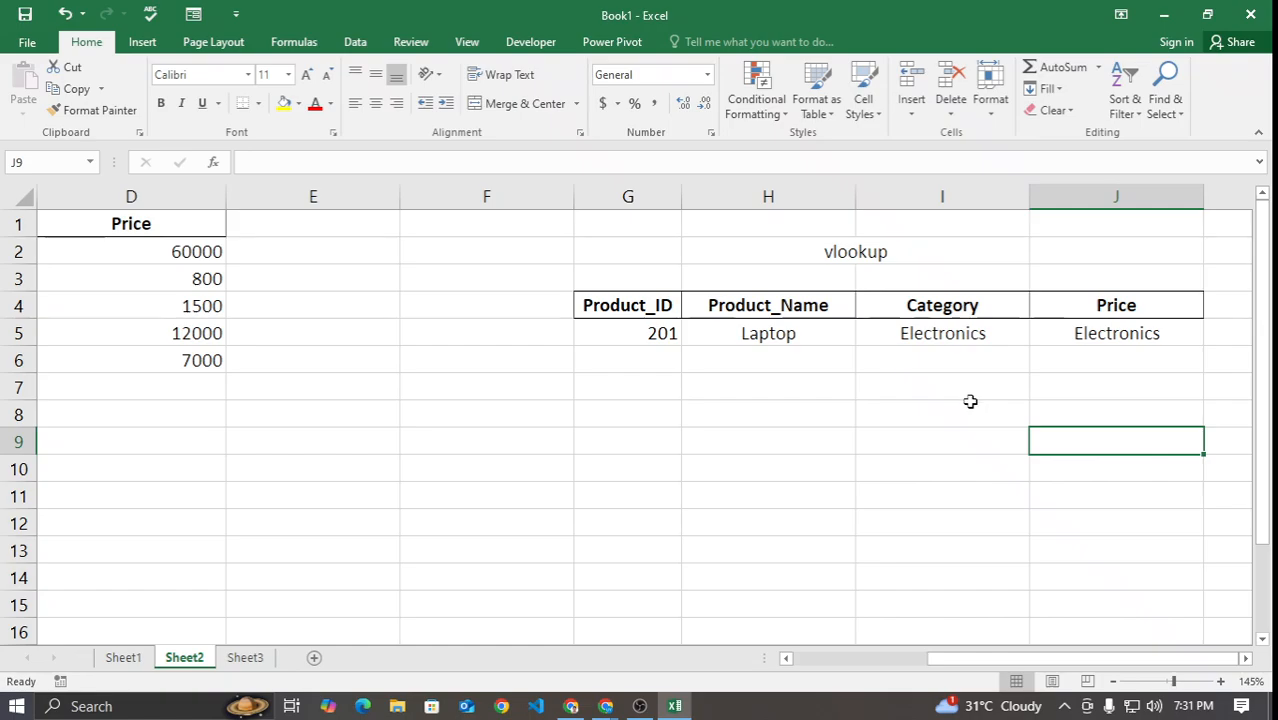
Step: Switch to the Google Meet call window in Chrome and lower the participant's raised hand
left_click(610, 708)
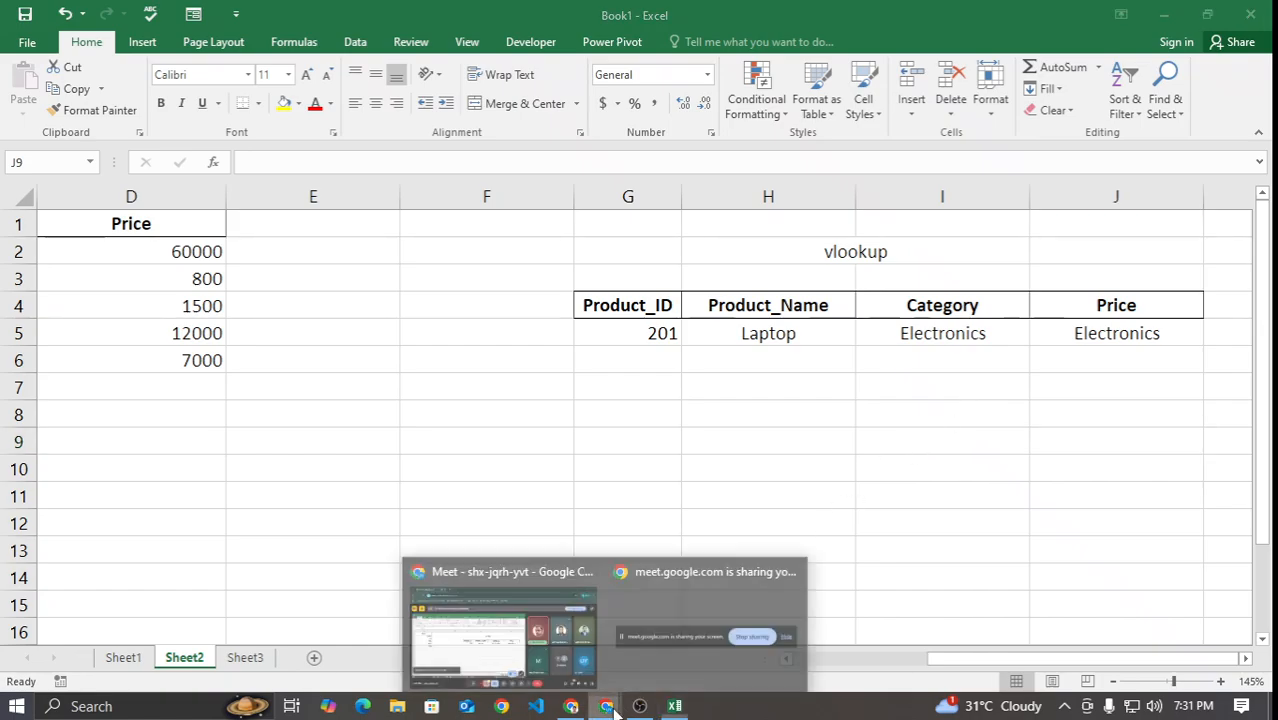
left_click(500, 625)
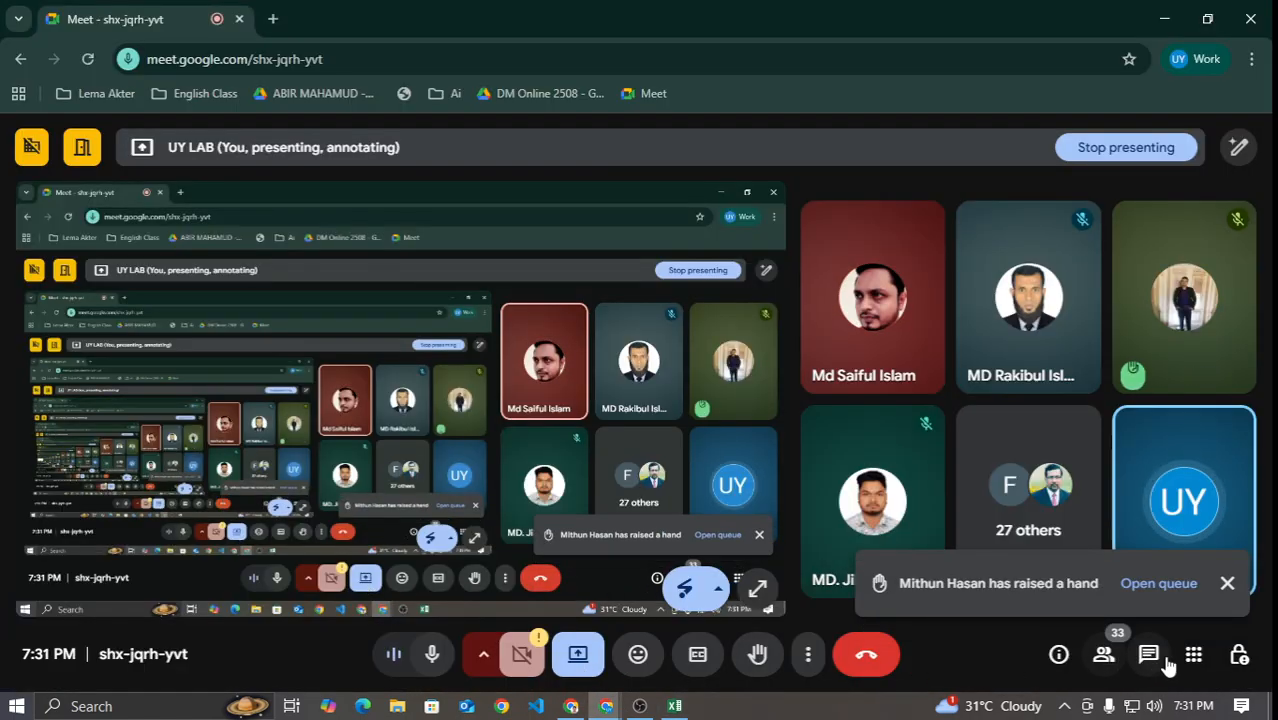
left_click(1172, 588)
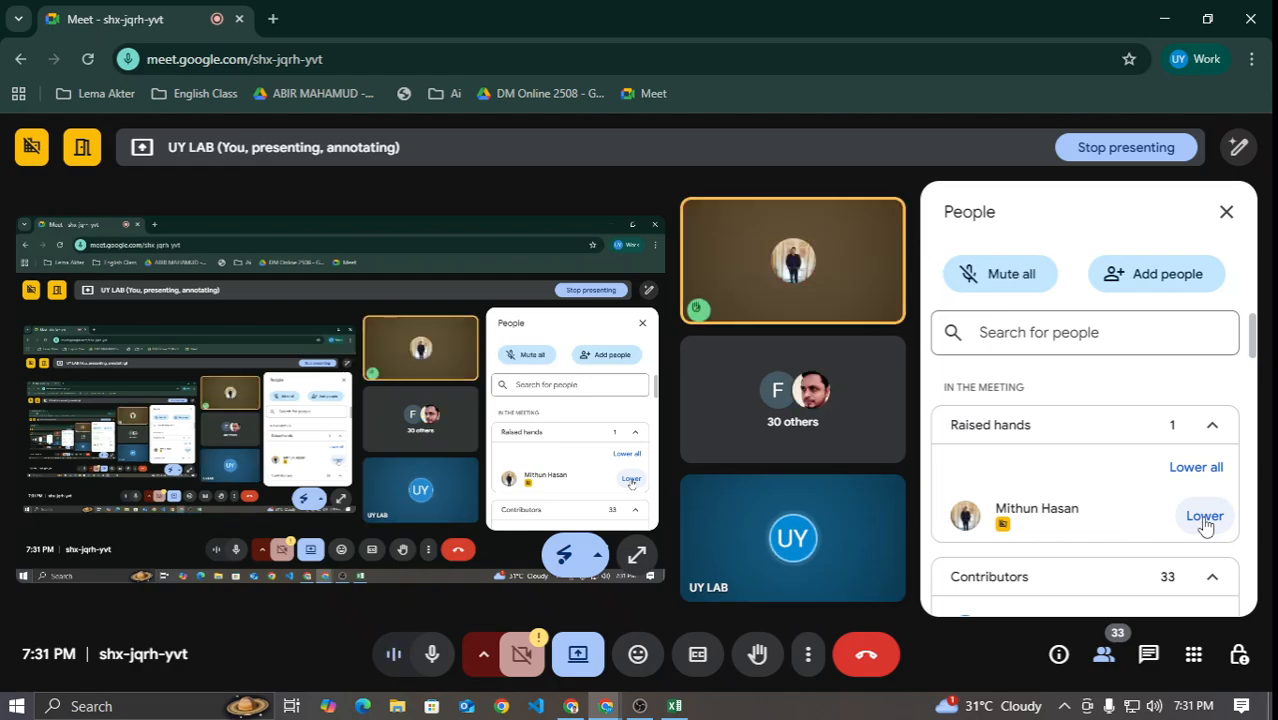
left_click(1204, 518)
left_click(1225, 214)
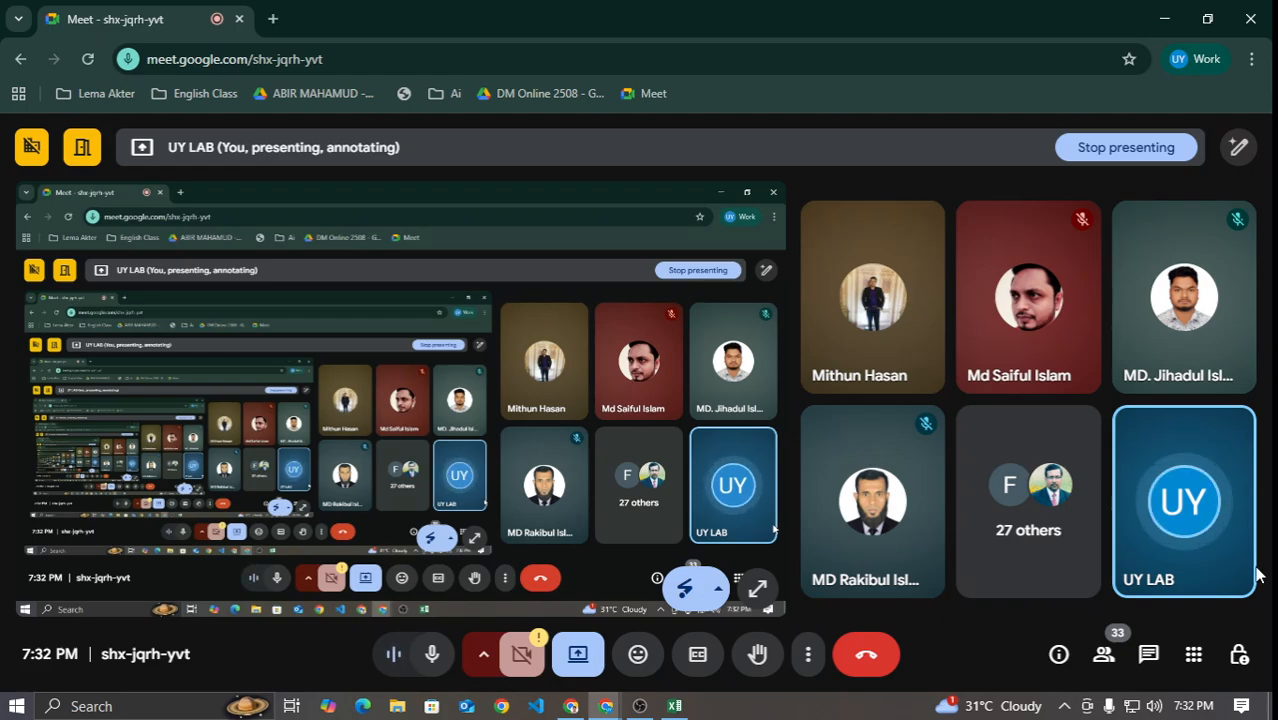
Step: In the Meet host controls, turn off the option letting contributors turn on their microphone, and close the controls
left_click(1241, 654)
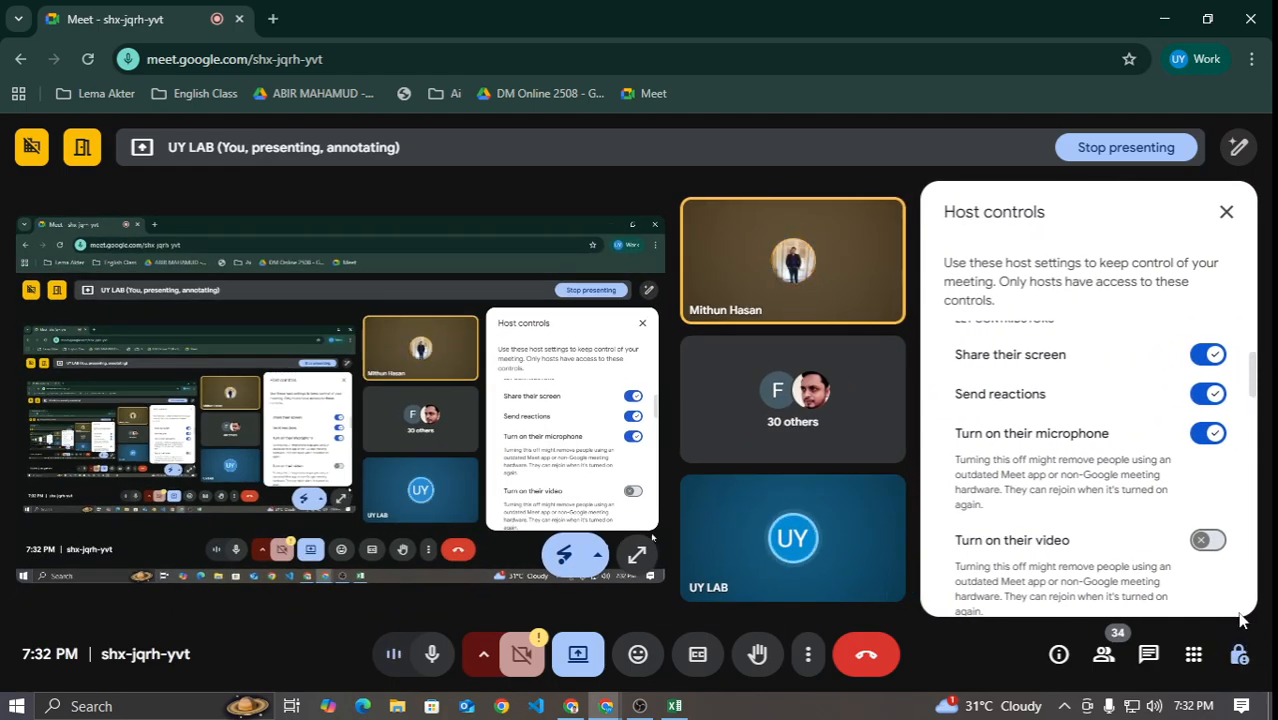
left_click(1208, 440)
left_click(1226, 213)
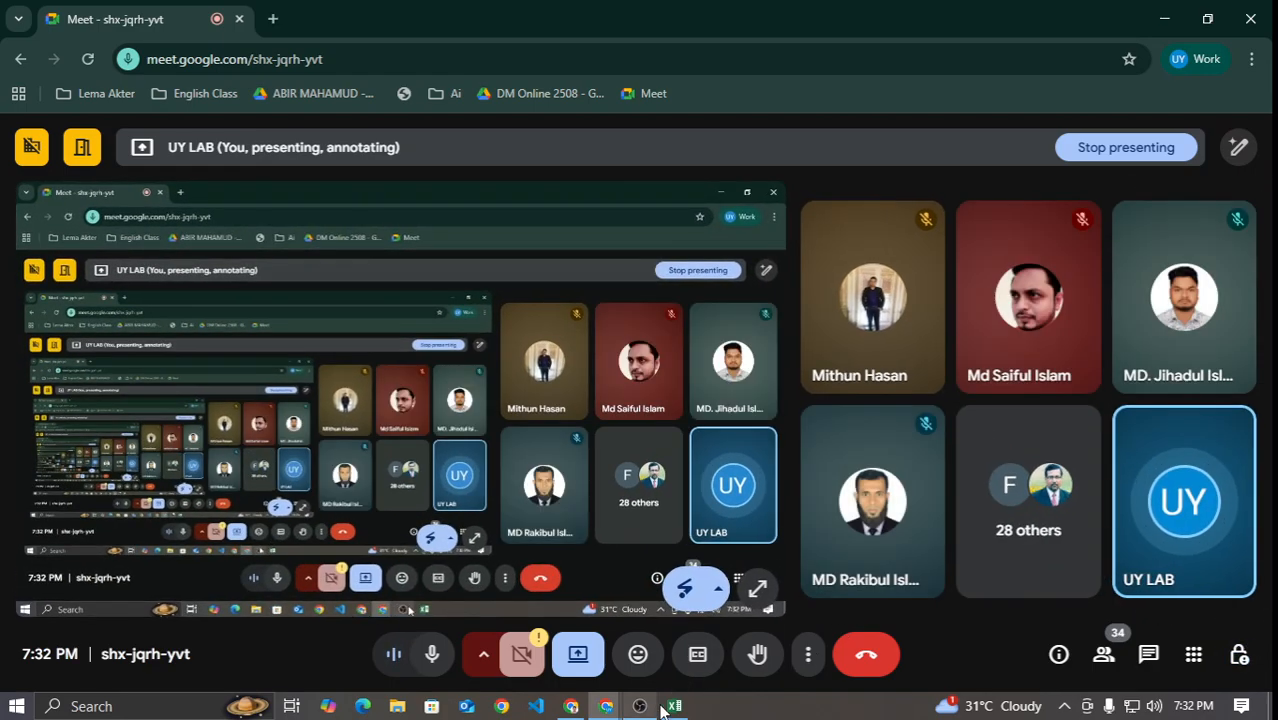
Step: Switch to the Excel workbook and clear the Category and Price formulas in I5:J5 on Sheet2
left_click(675, 706)
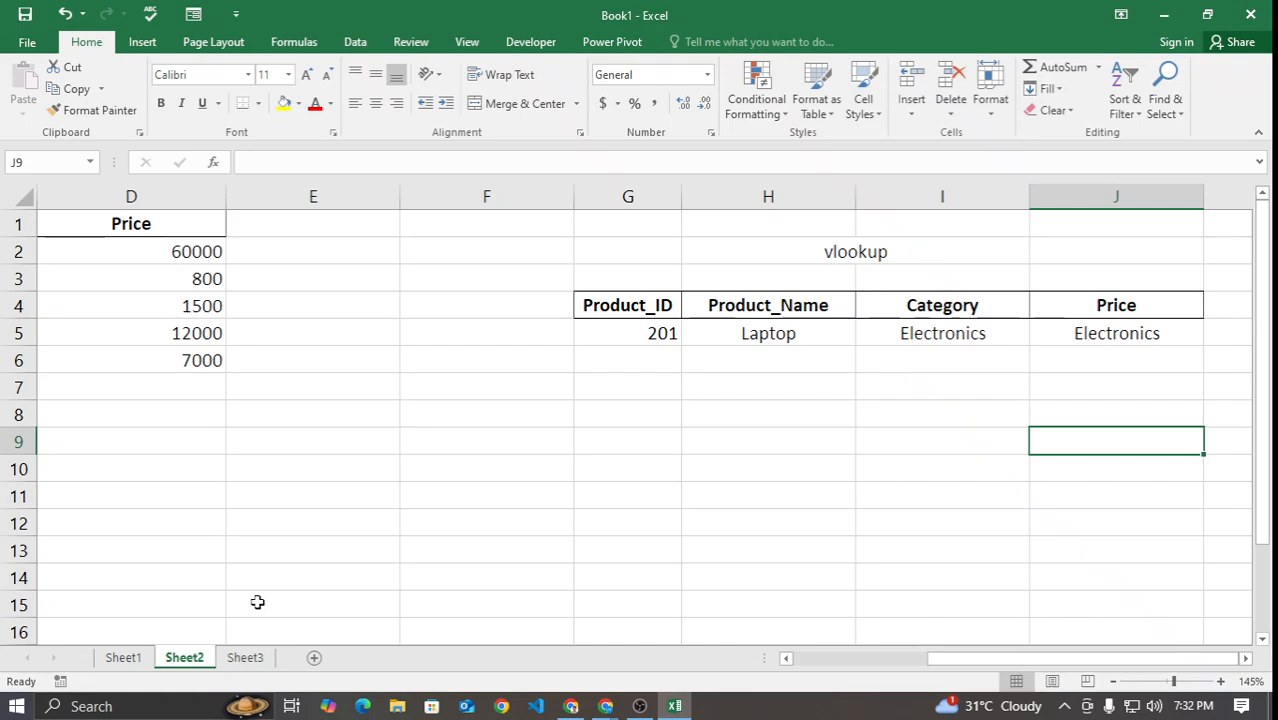
left_click(245, 659)
left_click(434, 493)
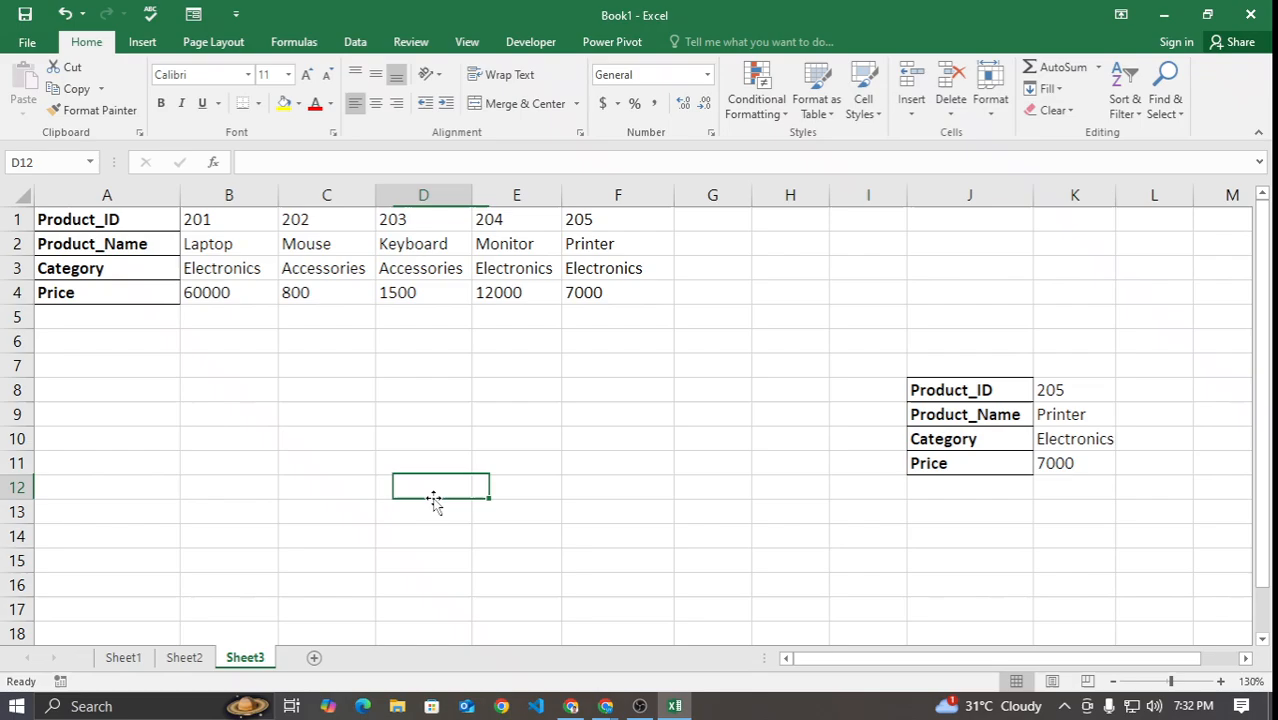
left_click(184, 657)
left_click(1076, 334)
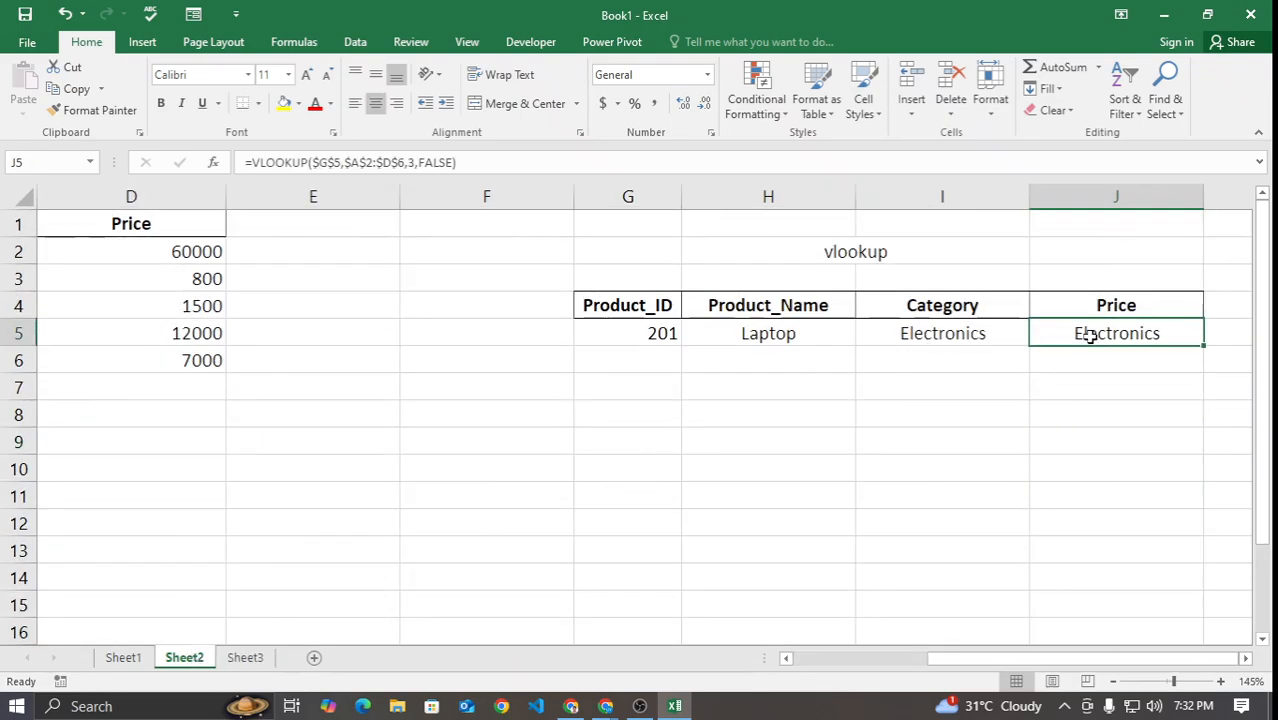
left_click(994, 335, "shift")
key("Delete")
Step: Copy the Product_Name VLOOKUP formula from H5 across to I5:J5
left_click(962, 414)
left_click(848, 345)
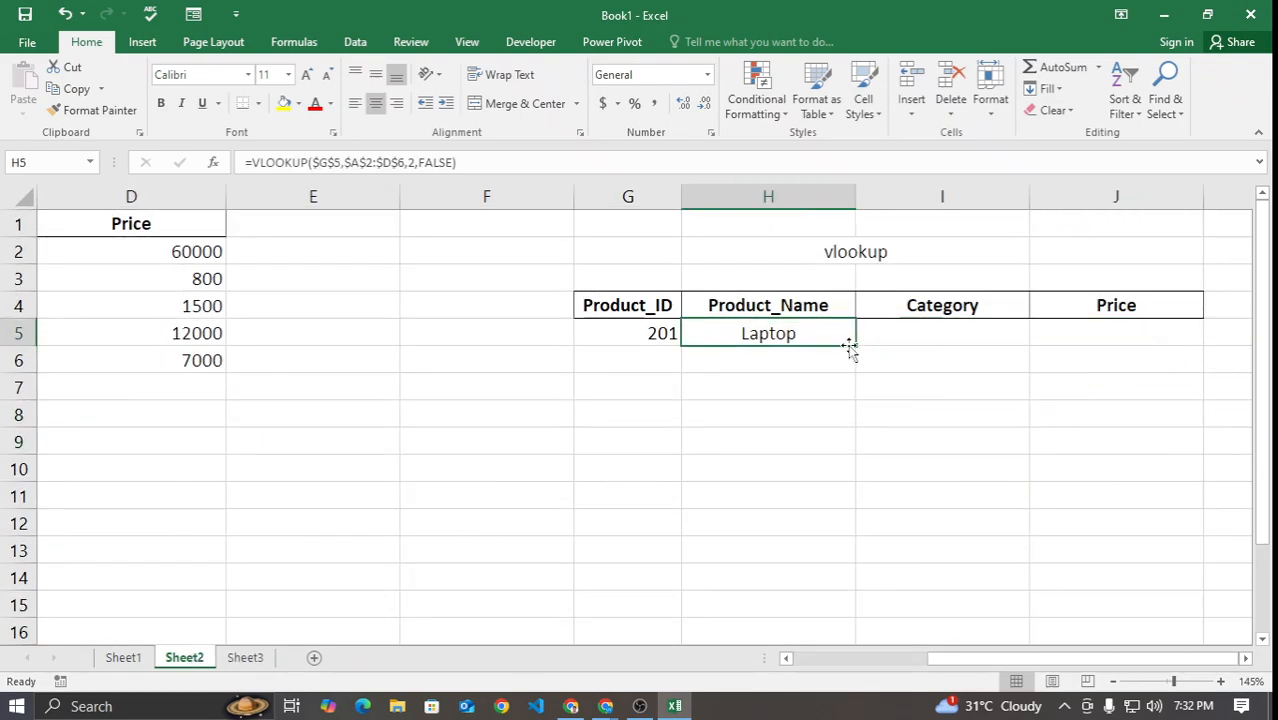
left_click_drag(856, 344, 1118, 340)
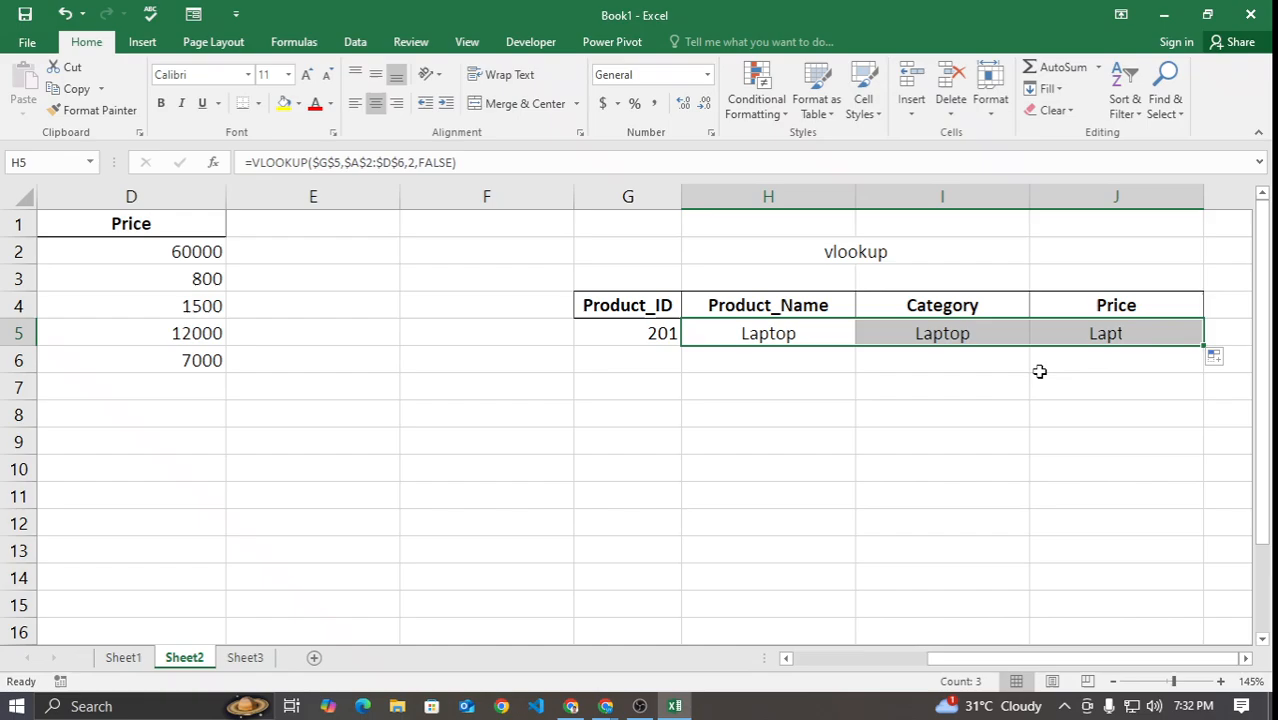
left_click(930, 342)
left_click_drag(980, 662, 892, 666)
double_click(1226, 333)
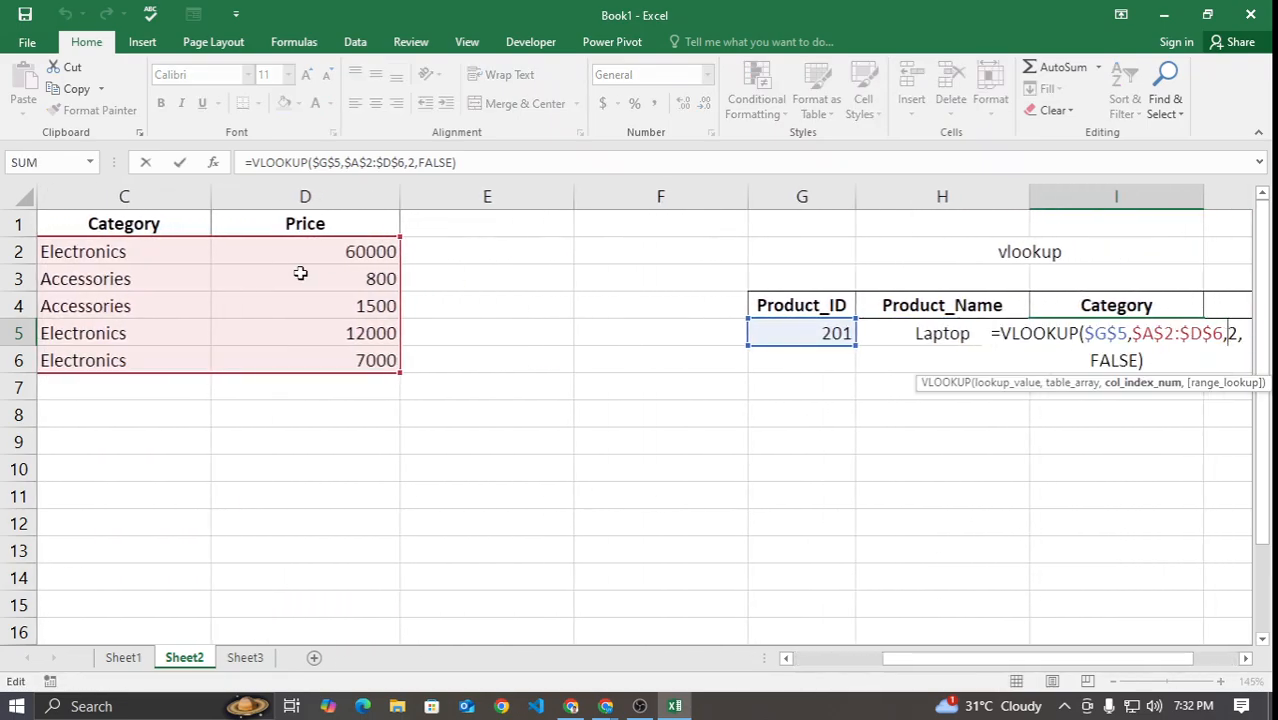
left_click(868, 599)
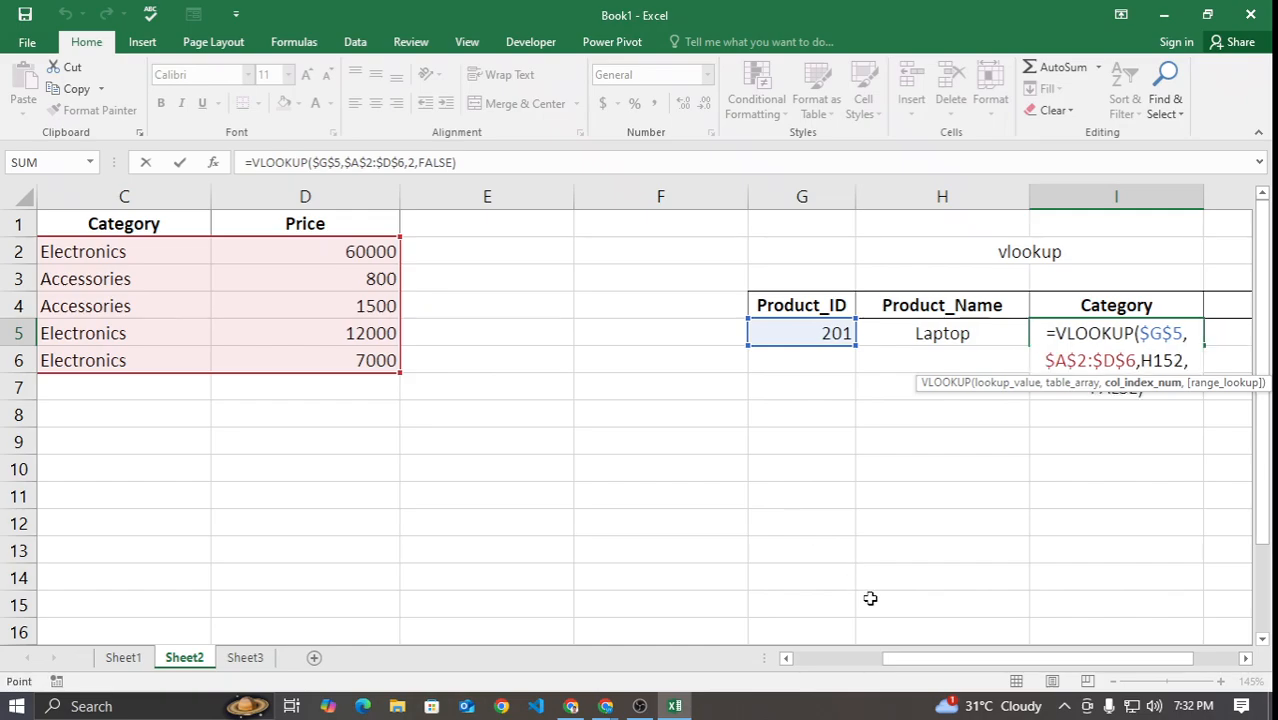
key("ctrl+z")
key("Escape")
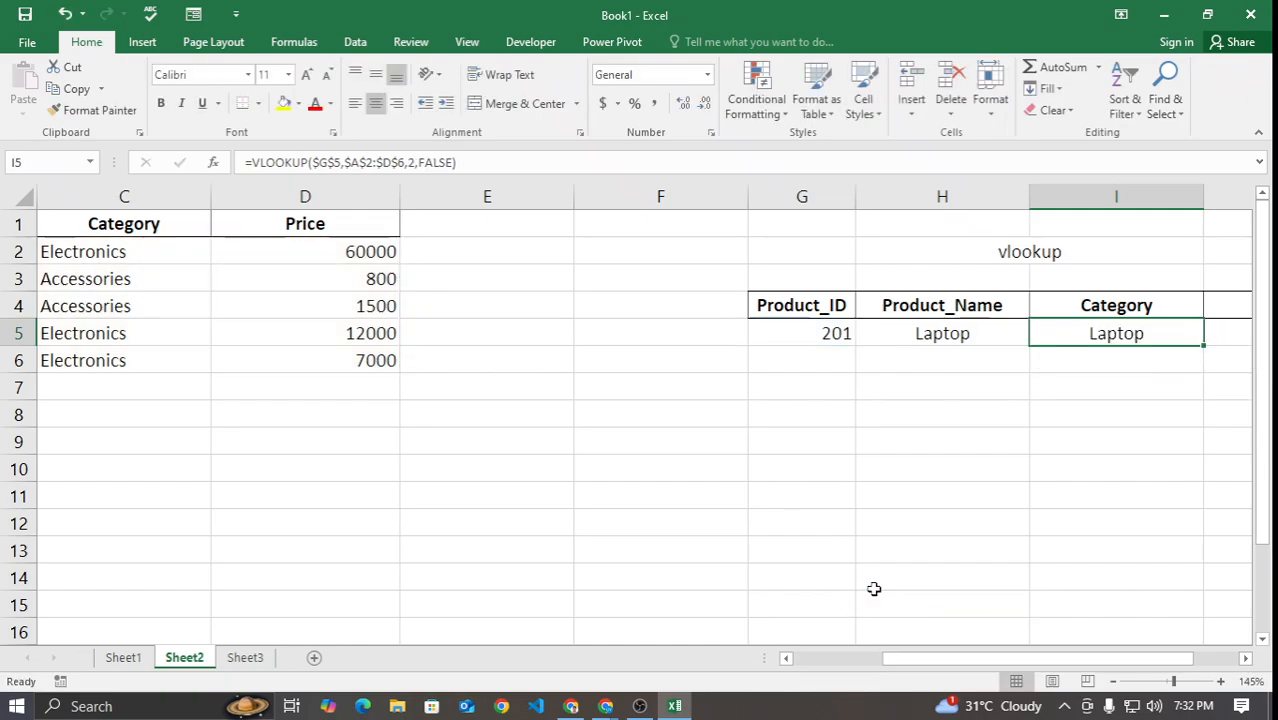
Step: Set the column index of the VLOOKUP formula in the Category cell I5 to 3
left_click_drag(962, 659, 1008, 659)
double_click(960, 330)
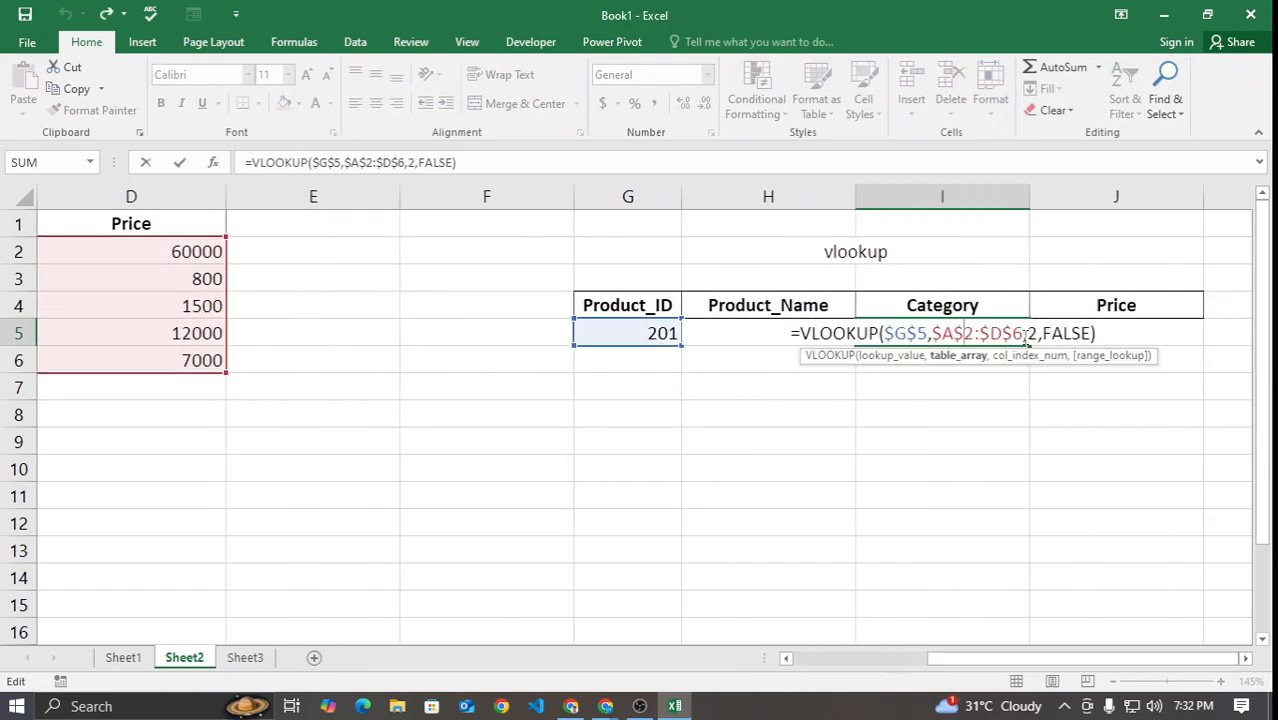
left_click(1036, 338)
key("BackSpace")
type("3")
key("Return")
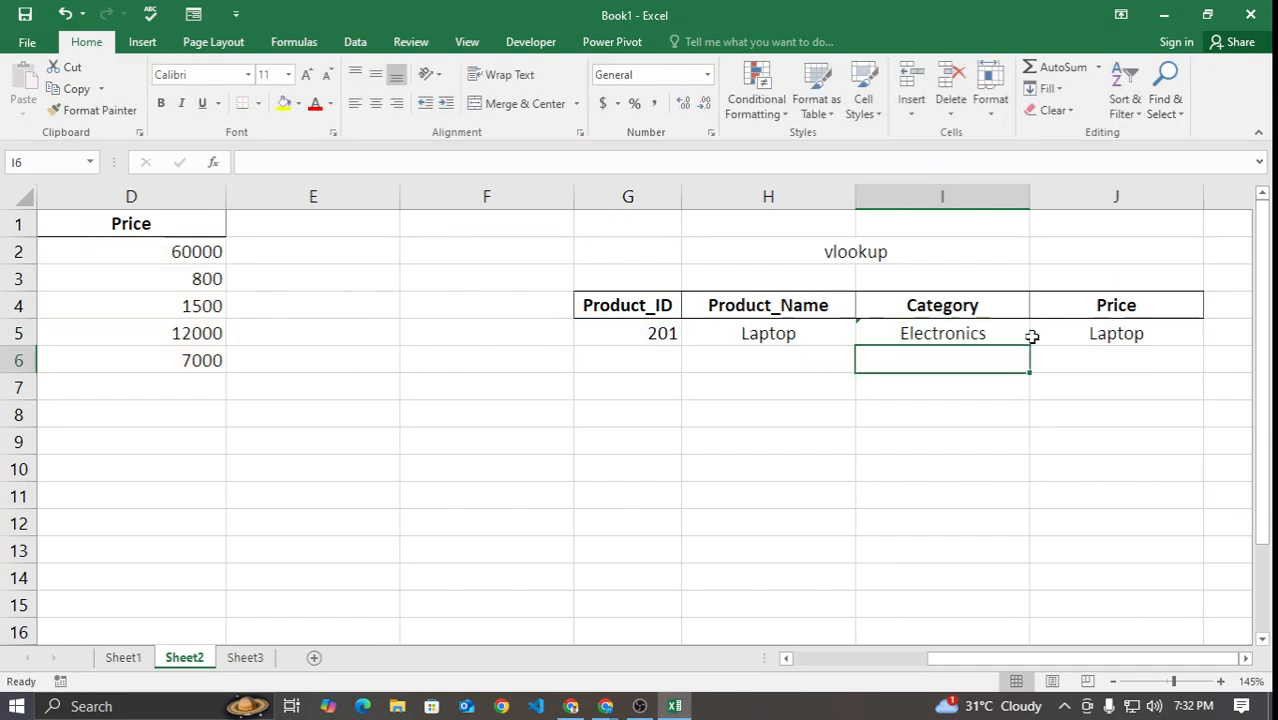
Step: Change the column index of the copied VLOOKUP formula in the Price cell J5 to 3
double_click(1036, 335)
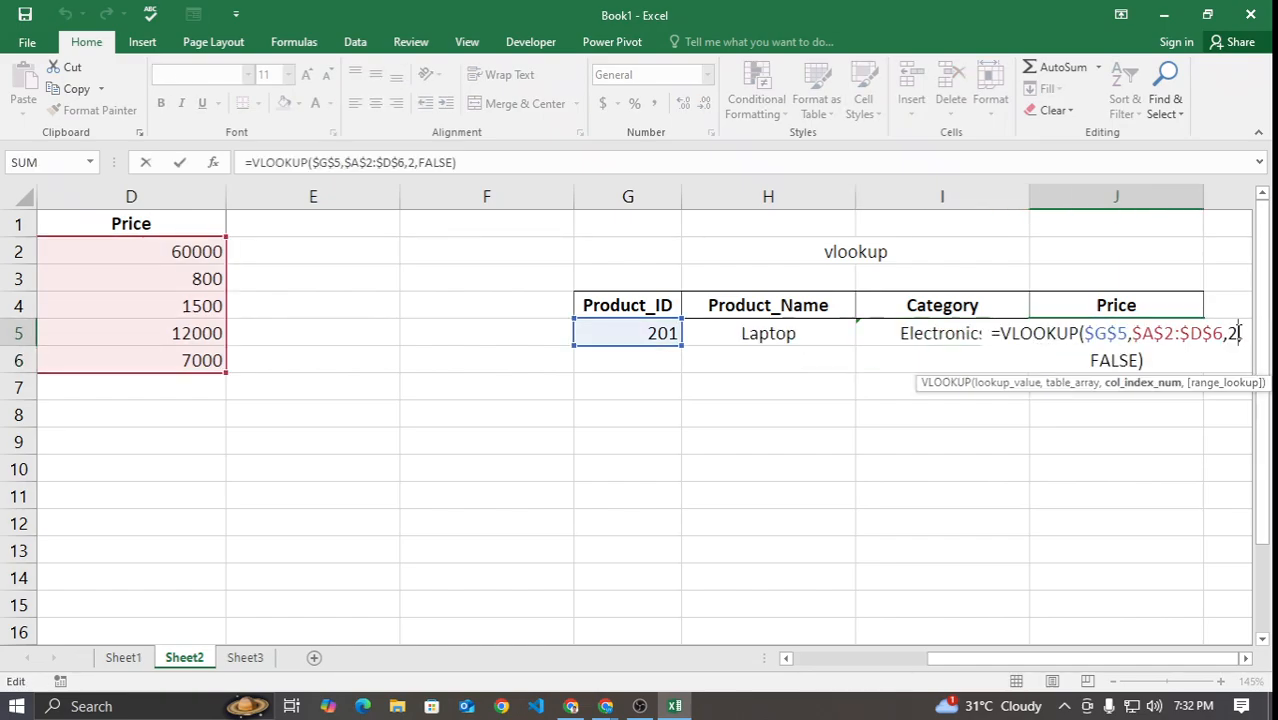
left_click(1237, 333)
key("BackSpace")
type("3")
key("Return")
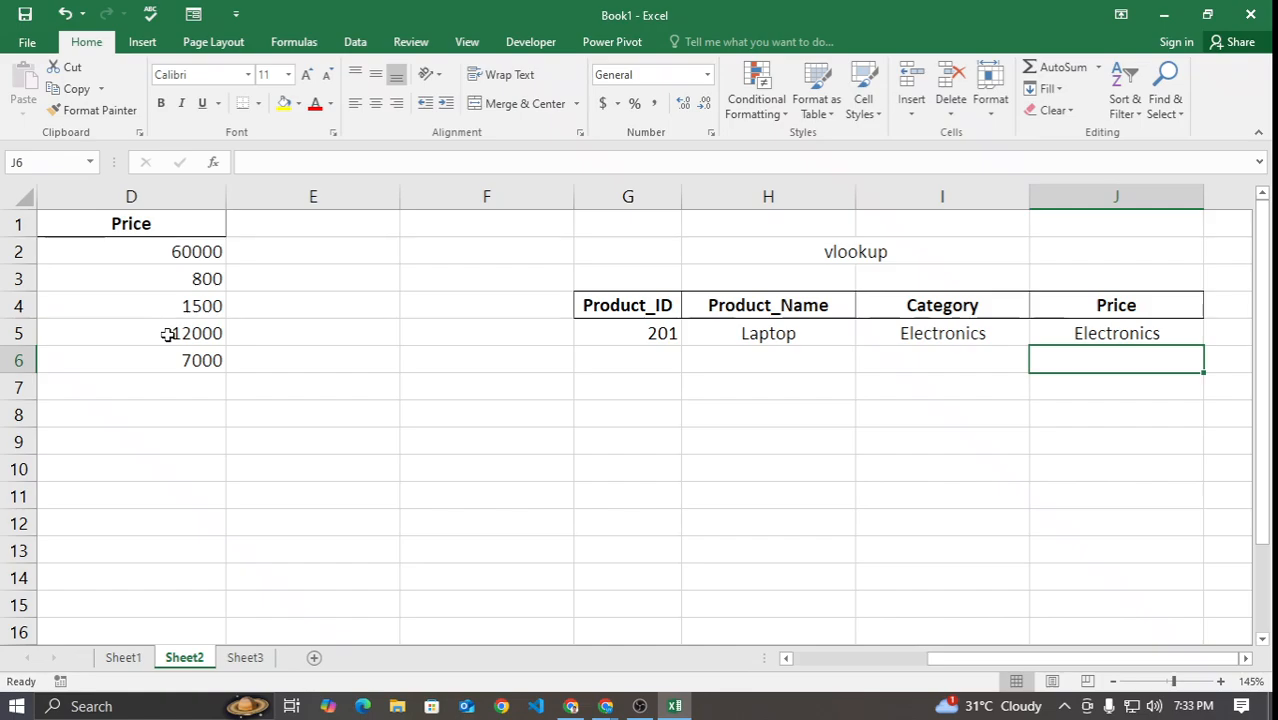
Step: Correct the column index of the VLOOKUP formula in the Price cell J5 to 4
double_click(1140, 334)
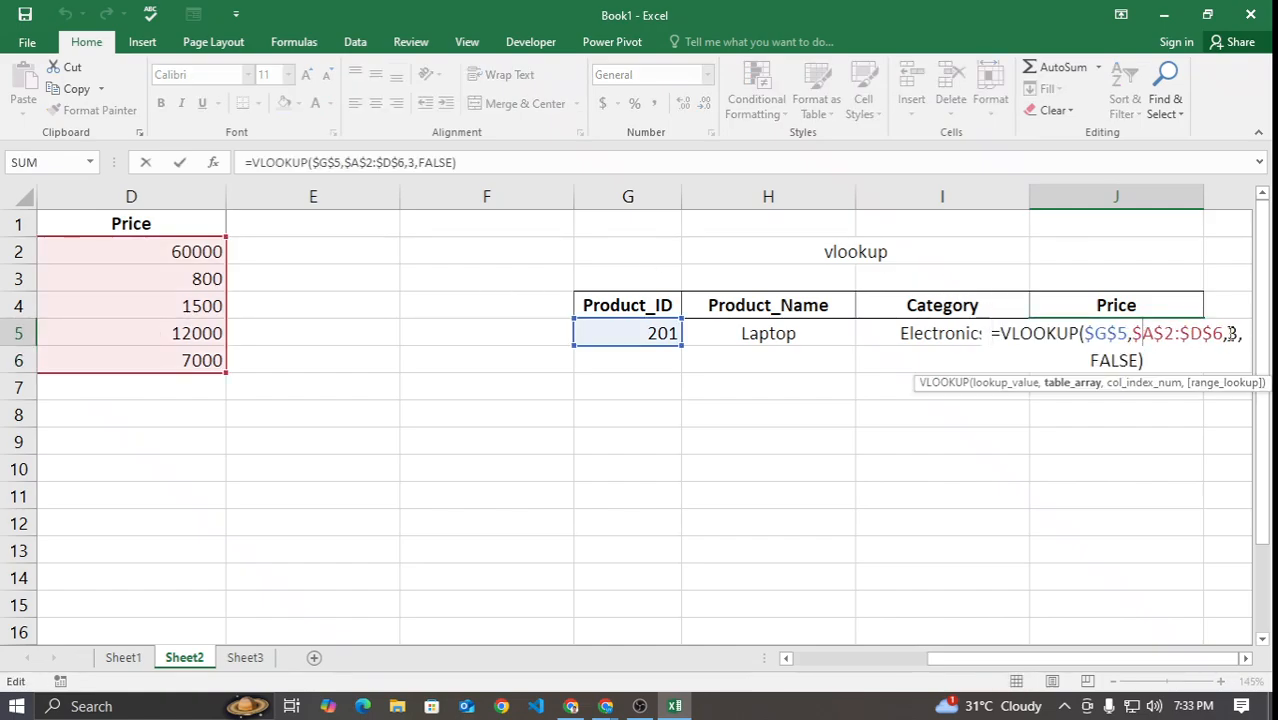
key("Return")
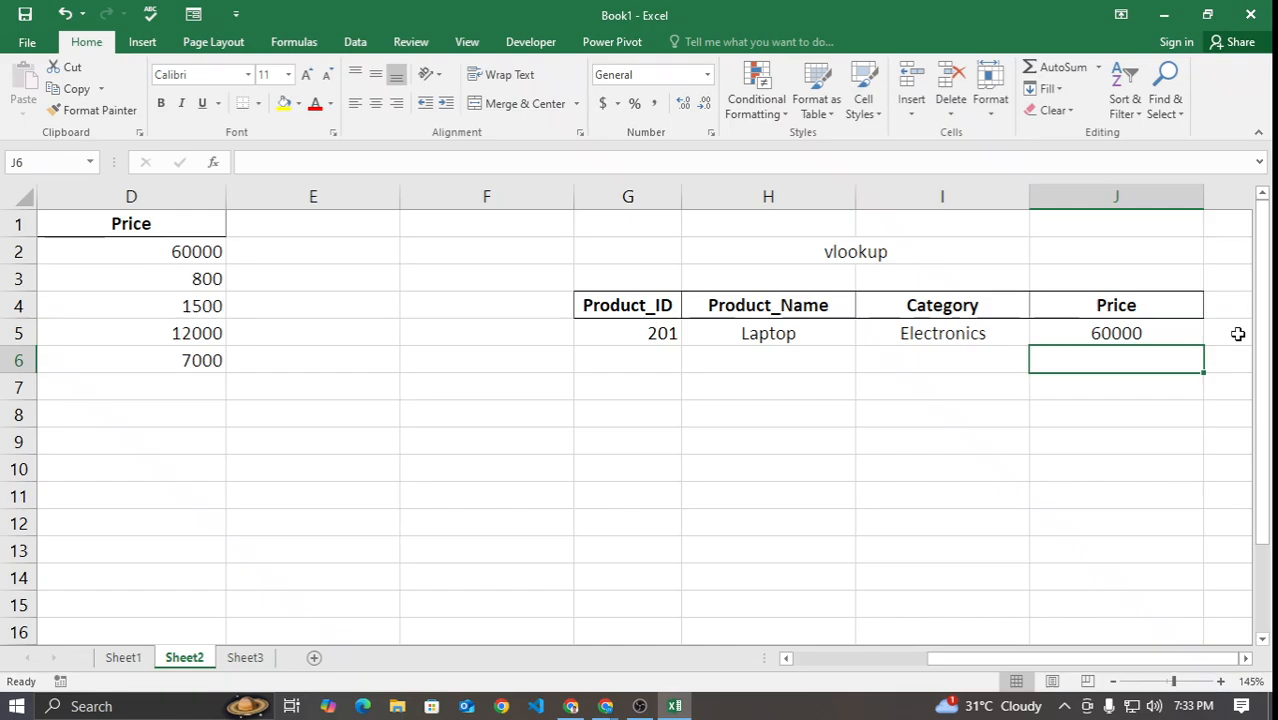
Step: Inspect the arguments of the Category and Price VLOOKUP formulas against the source table, leaving both formulas unedited
double_click(933, 331)
left_click_drag(1017, 662, 889, 662)
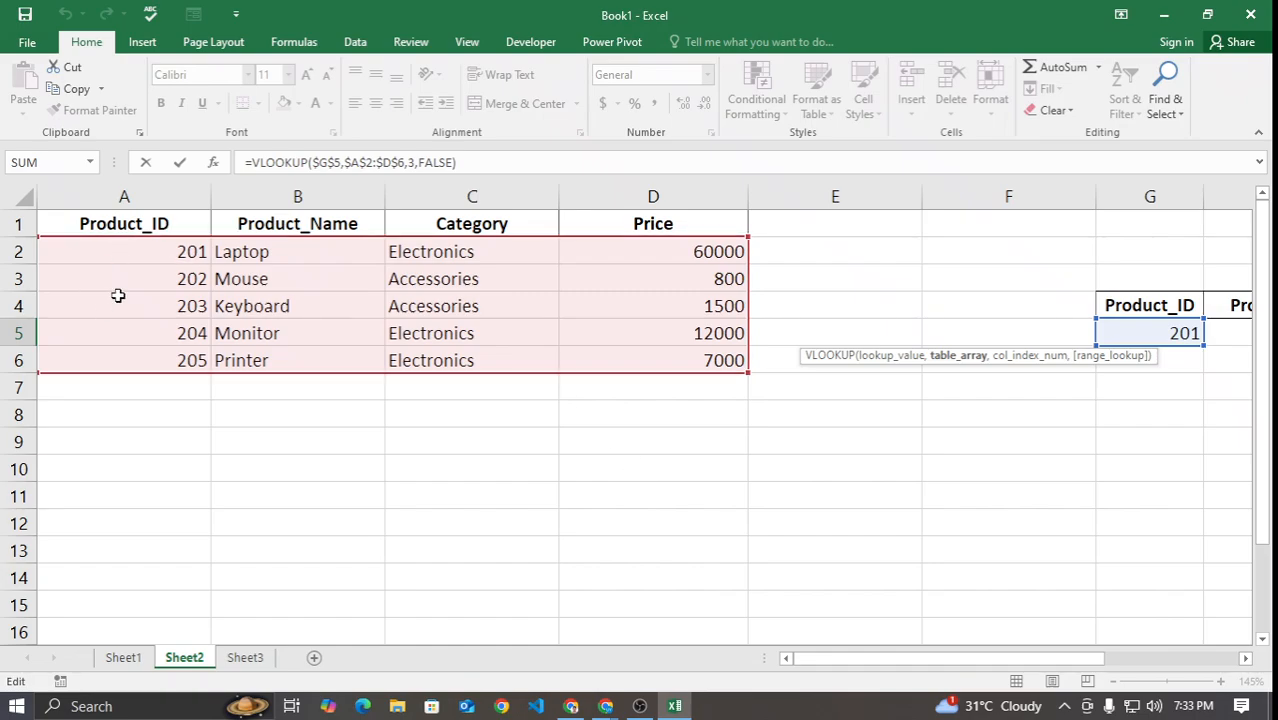
left_click_drag(1062, 660, 1135, 661)
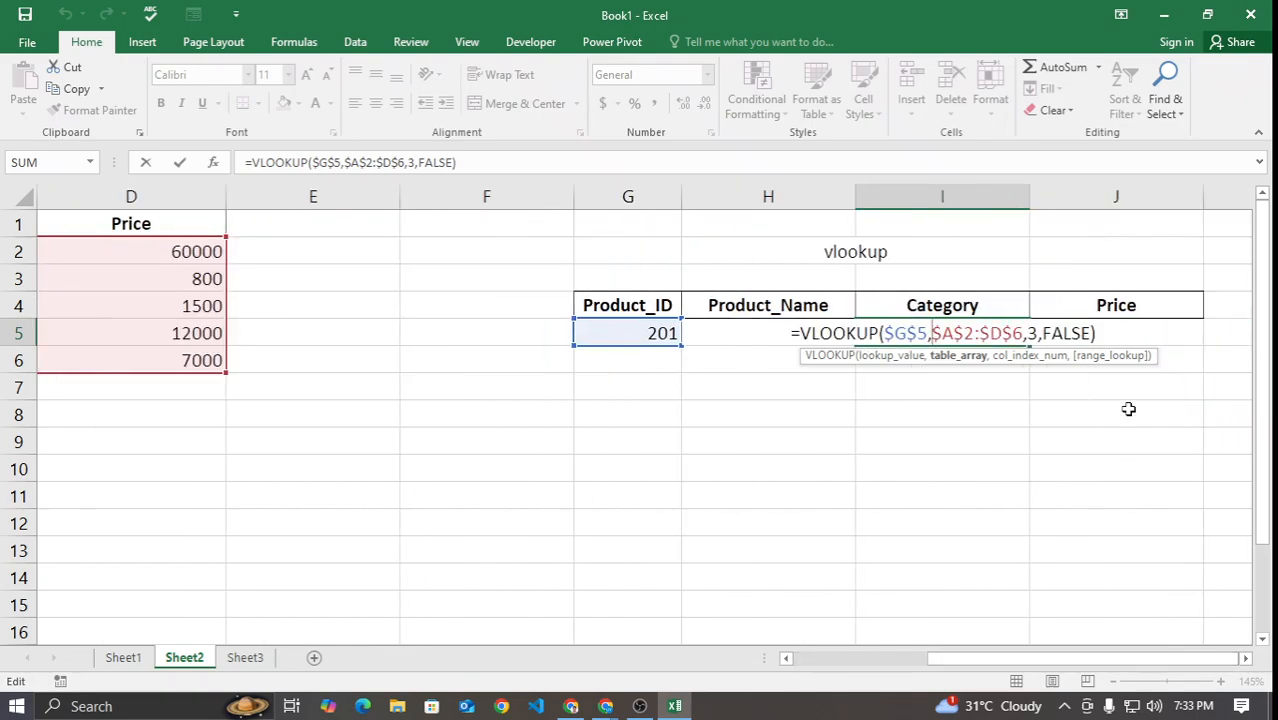
key("Escape")
double_click(1141, 327)
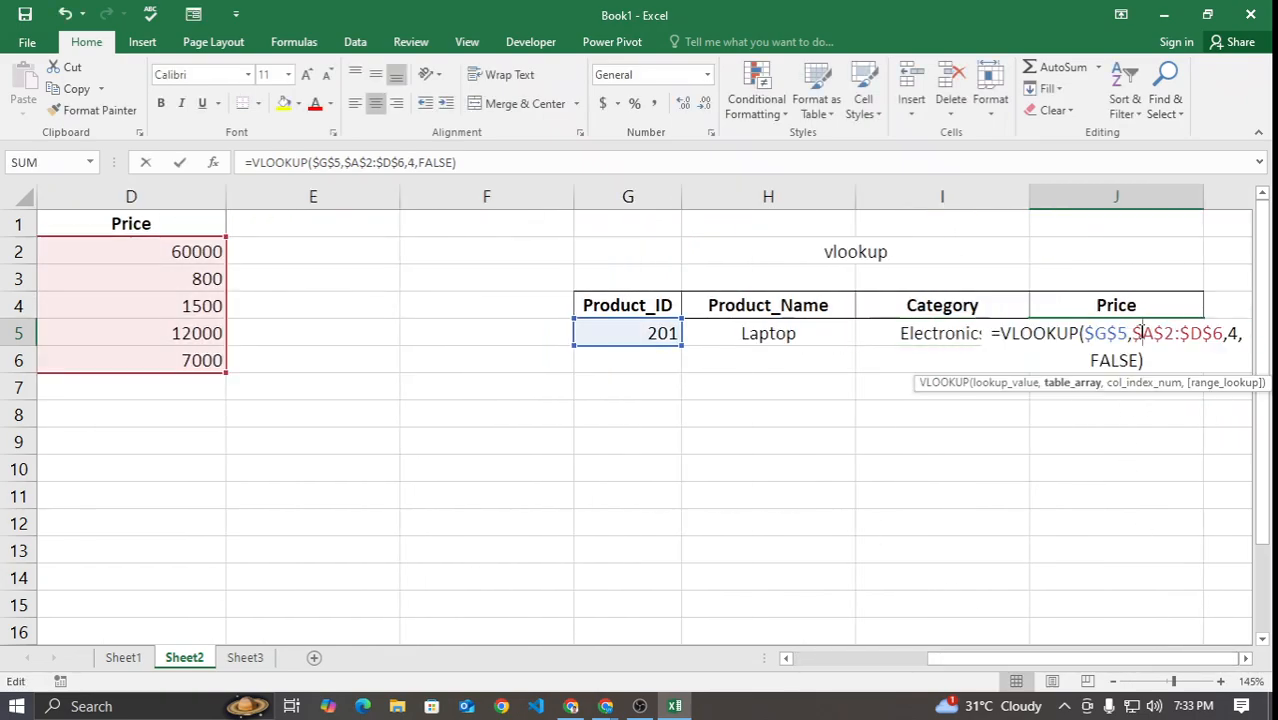
mouse_move(1118, 662)
left_mouse_down()
mouse_move(933, 675)
mouse_move(1126, 683)
left_mouse_up()
key("Escape")
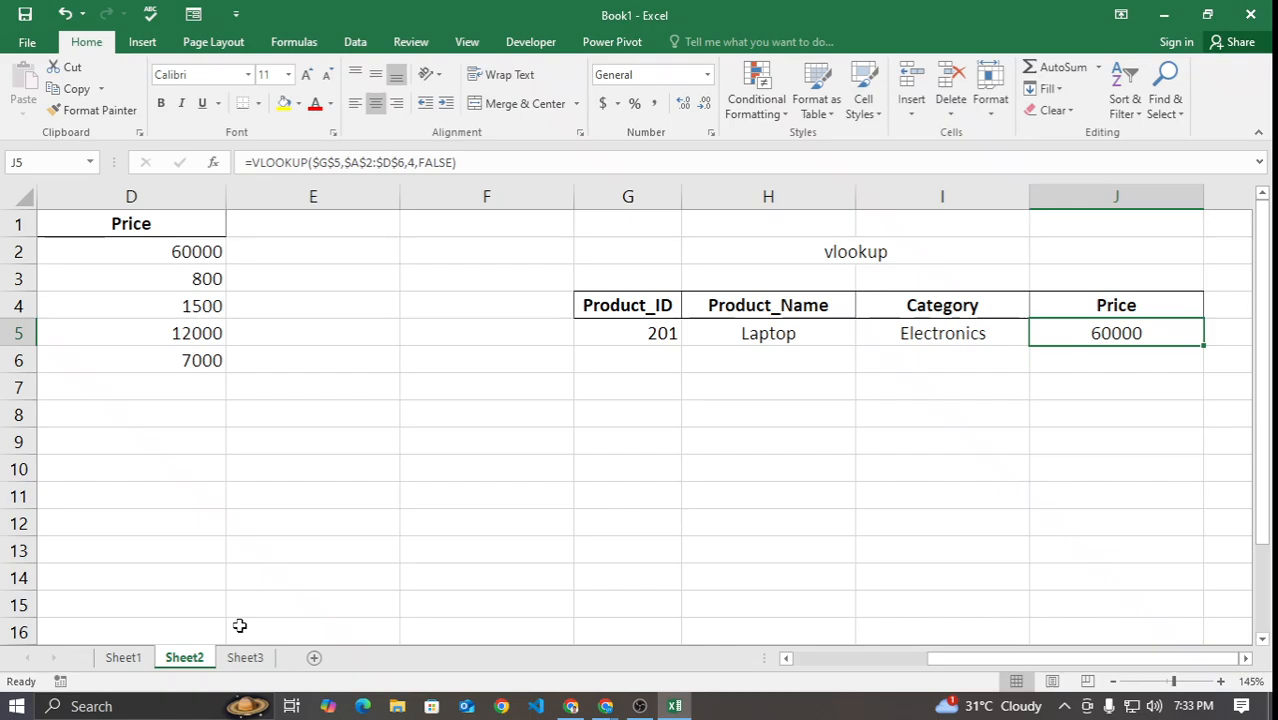
left_click(308, 499)
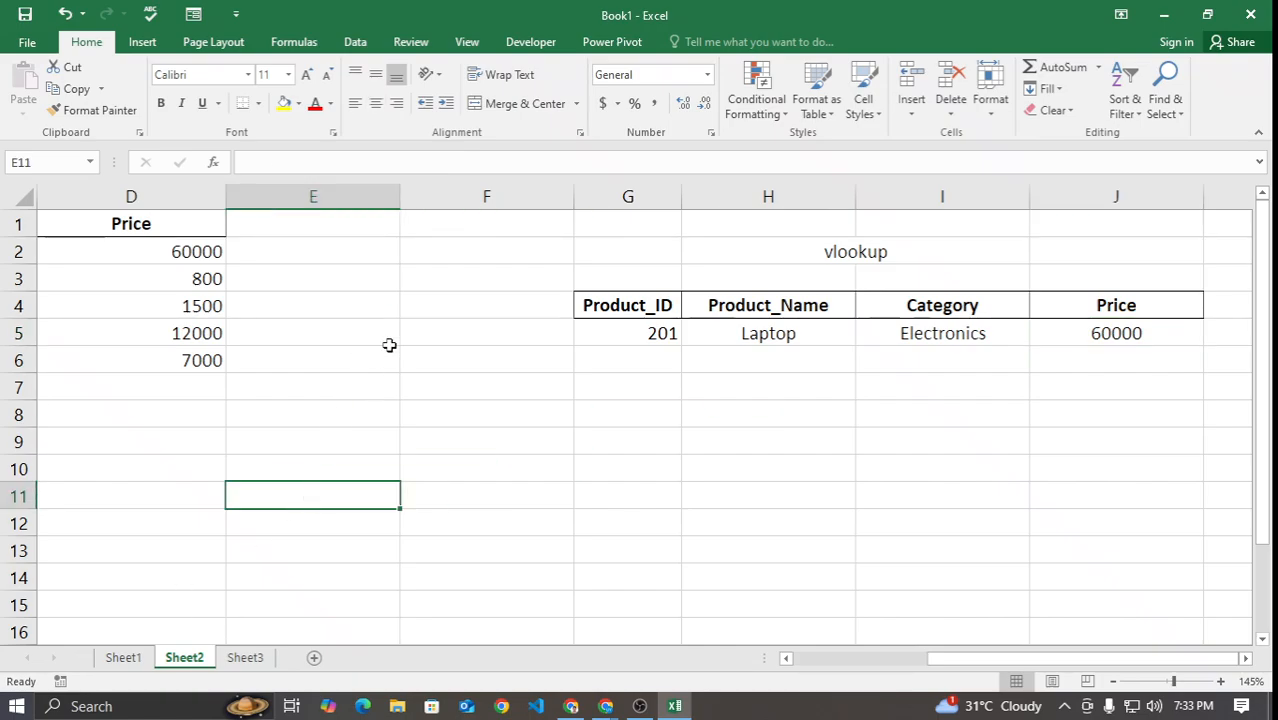
left_click(392, 313)
left_click_drag(399, 318, 382, 516)
left_click(455, 486)
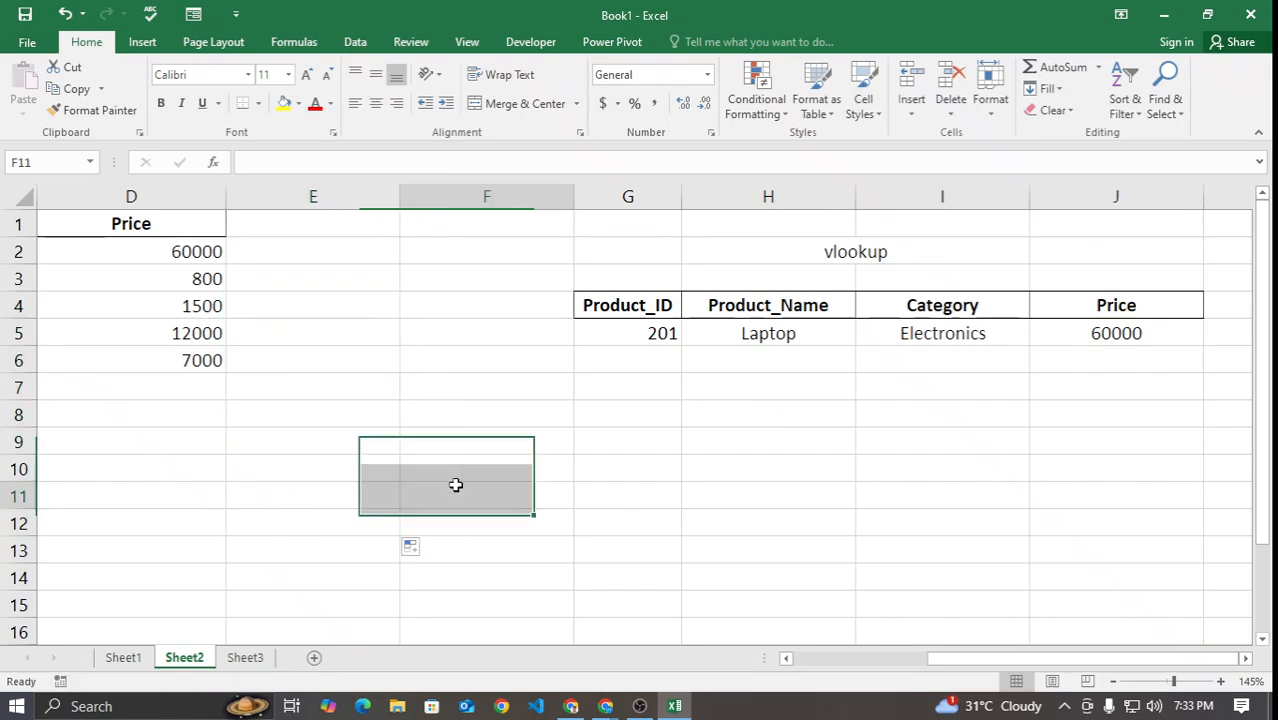
Step: Review the horizontal product table on Sheet3 and the lookup function names on Sheet1
left_click(246, 658)
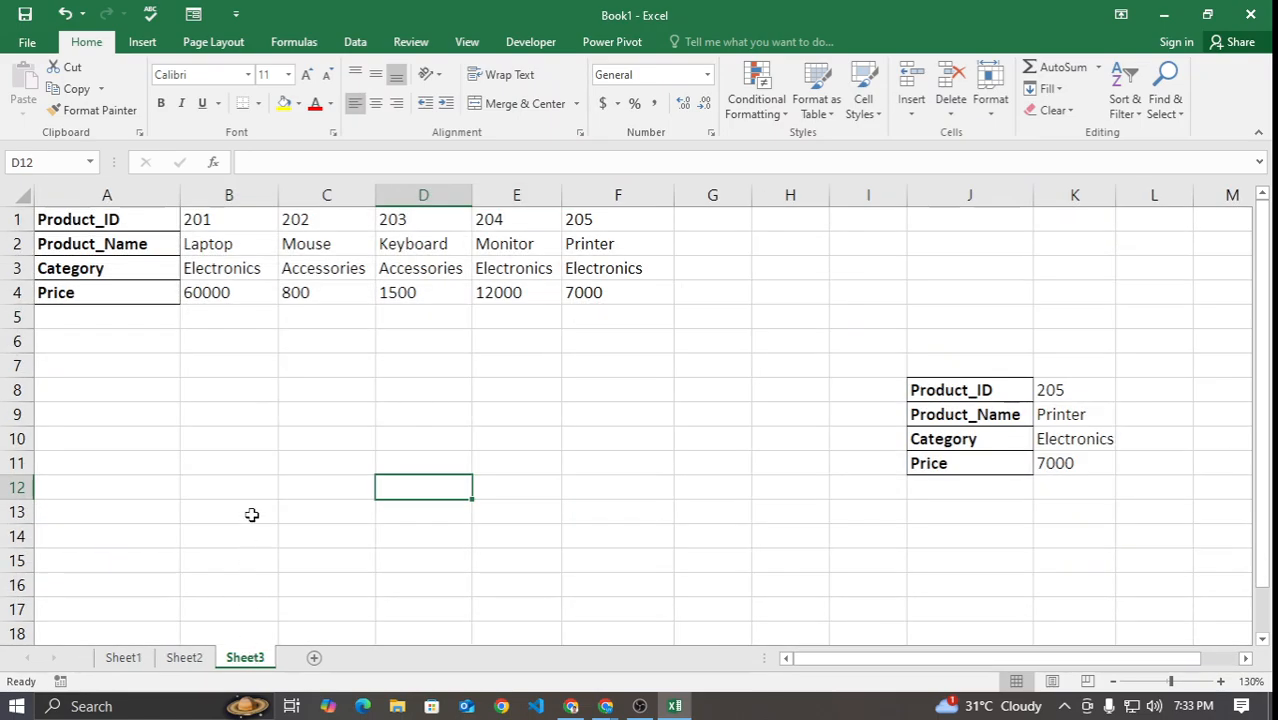
left_click(184, 658)
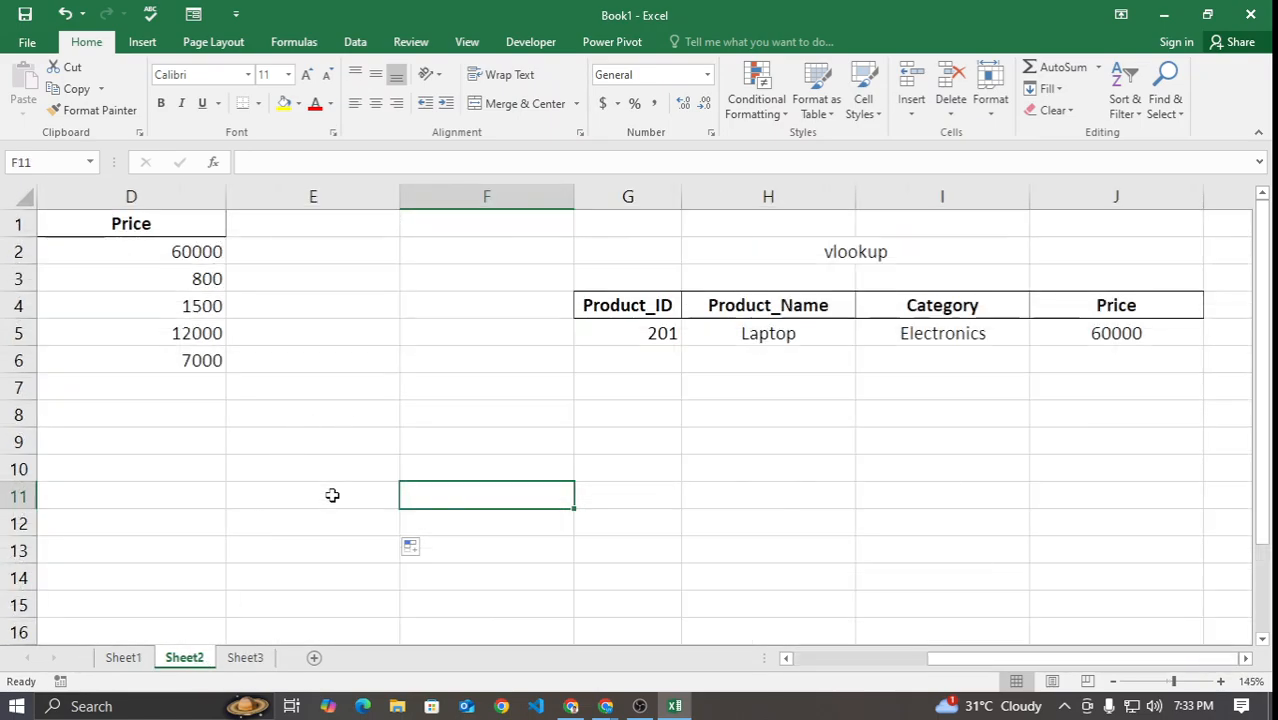
left_click(246, 658)
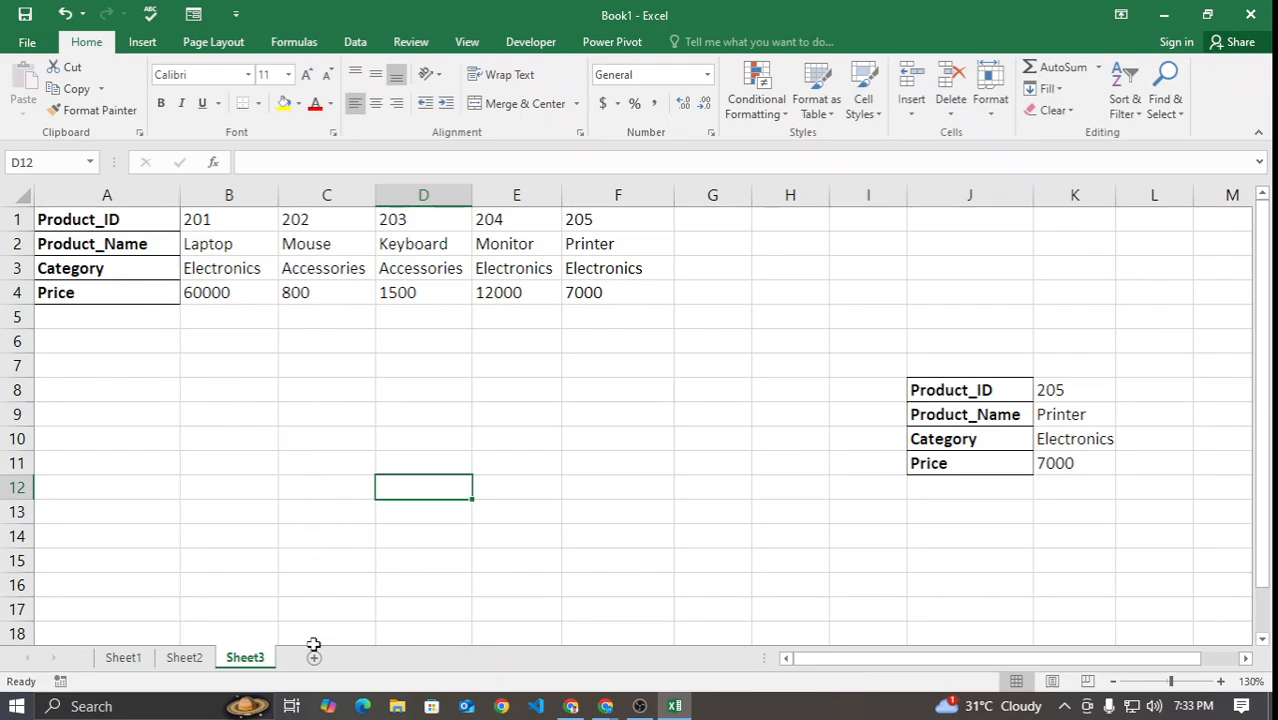
left_click(124, 658)
left_click(522, 231)
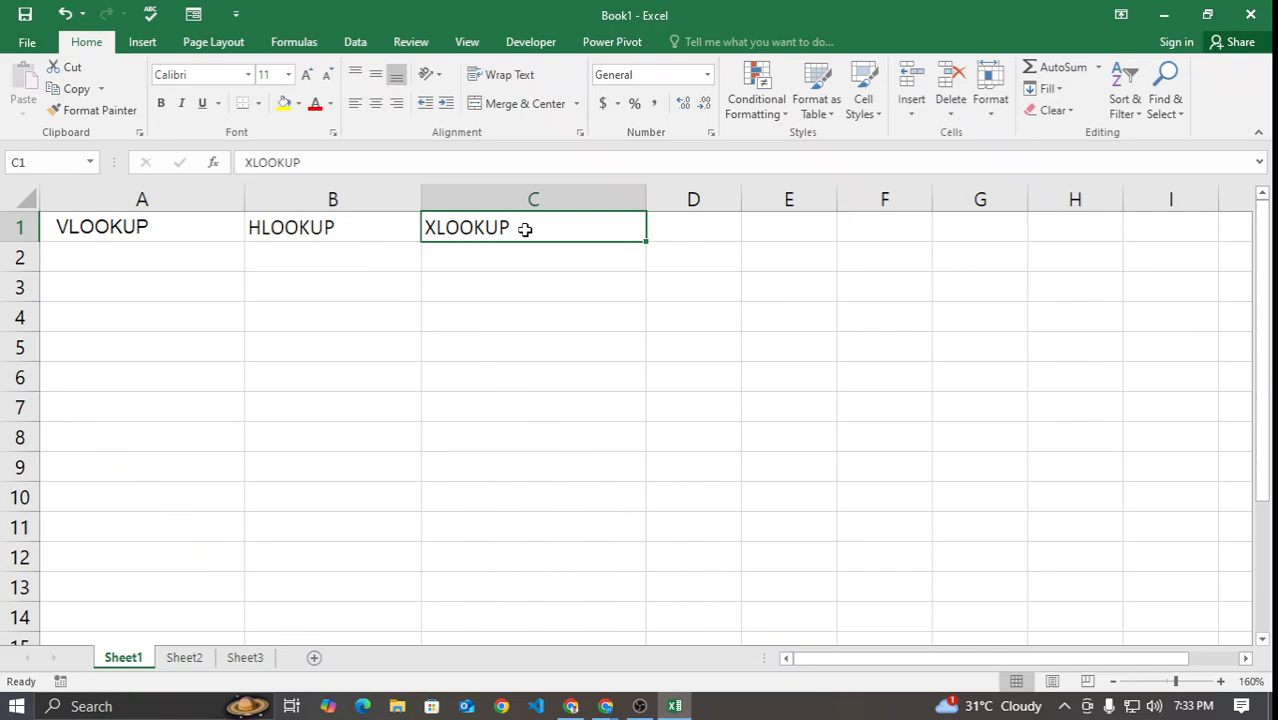
left_click(615, 411)
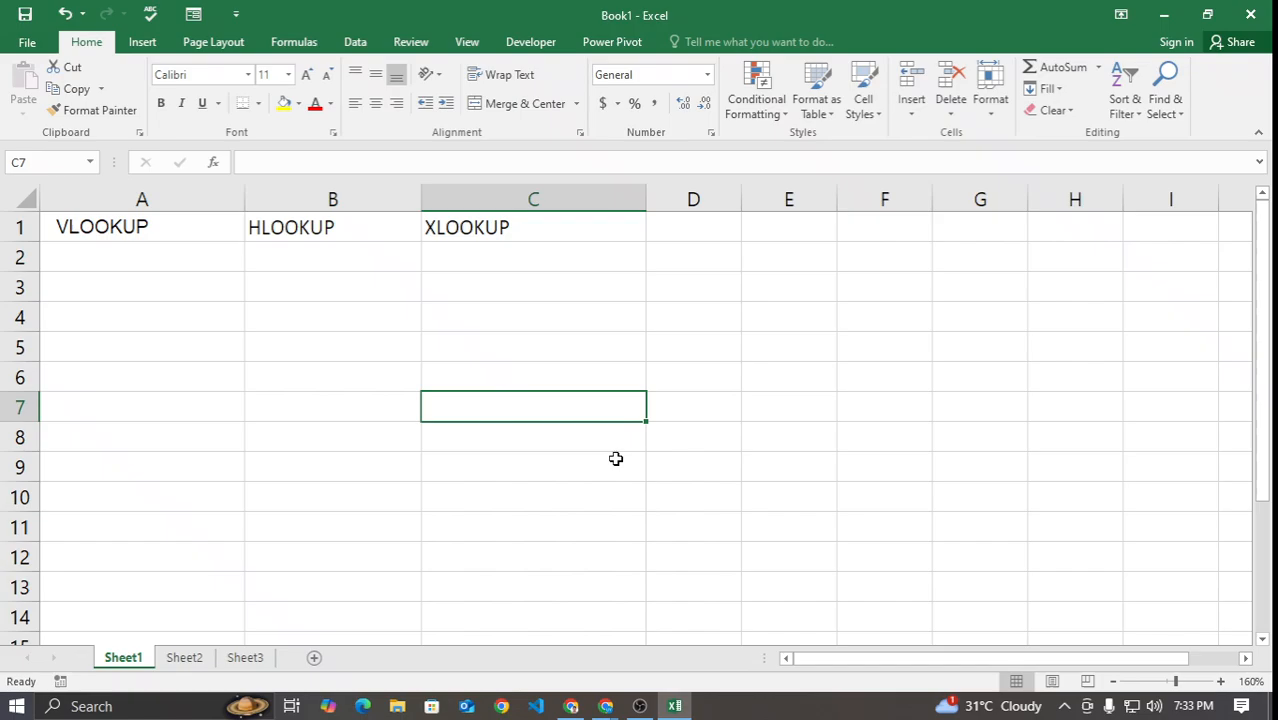
Step: Add a new blank worksheet directly after Sheet1
left_click(315, 657)
left_click(378, 378)
left_click(401, 288)
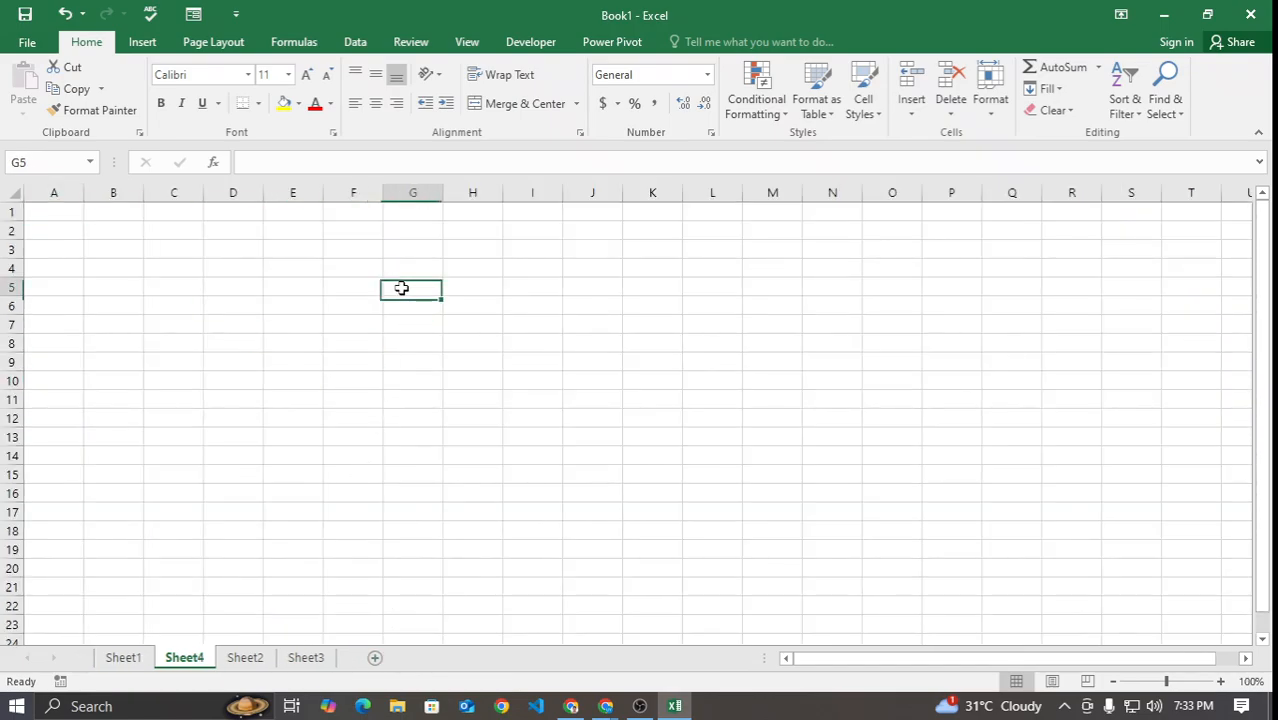
Step: Try to start an =XLOOKUP formula in cell H9 of Sheet2, and discard the entry
left_click(245, 657)
left_click(757, 448)
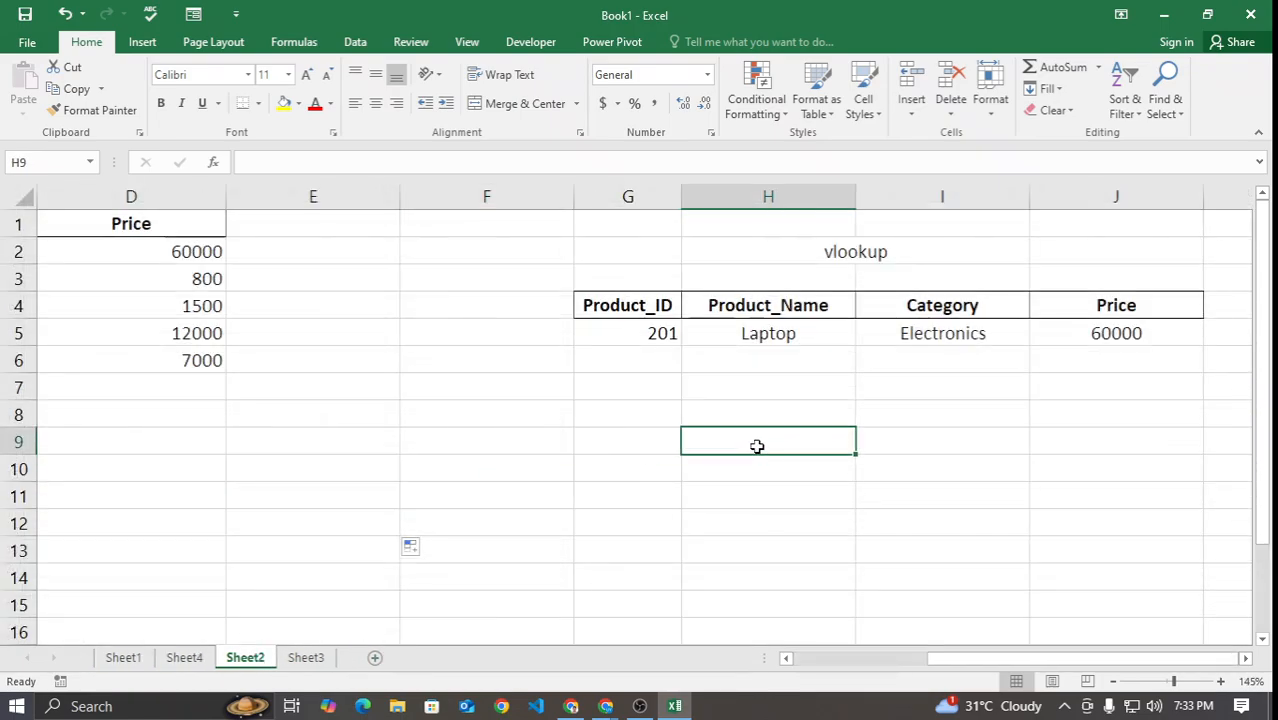
type("=XLOO")
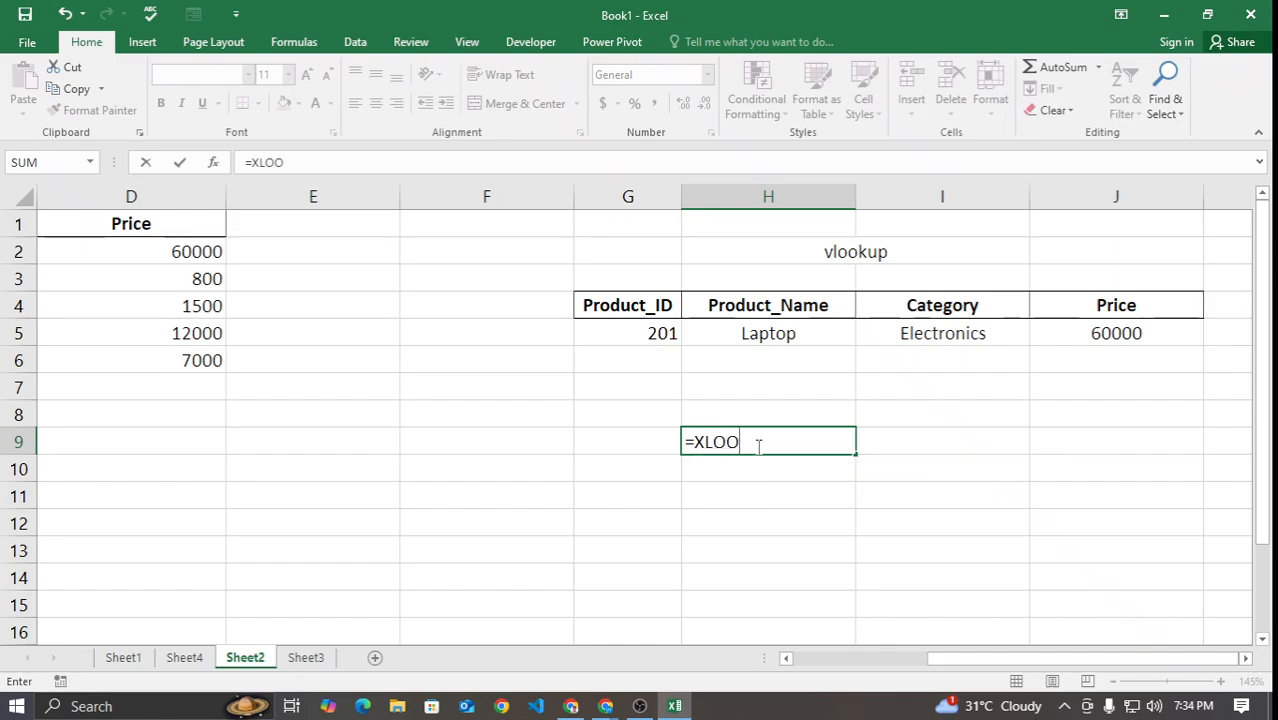
type("KUP")
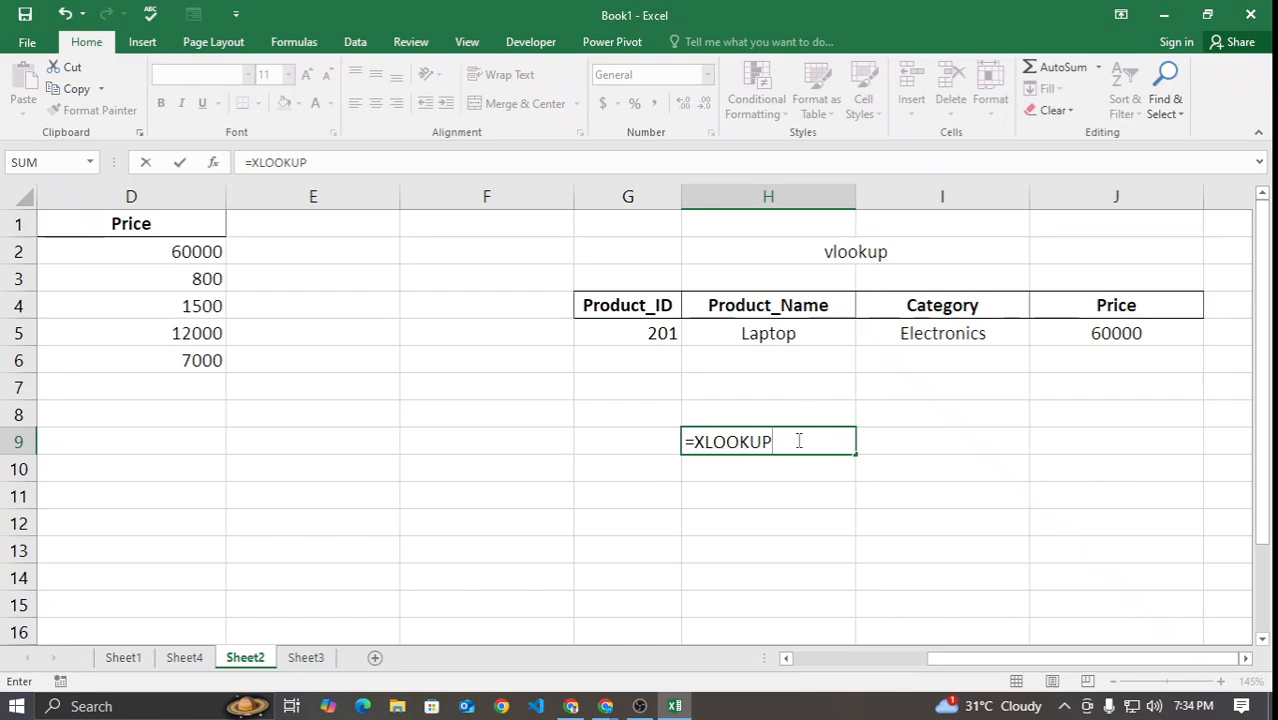
key("Escape")
Step: Switch to the Chrome window with the ChatGPT page and search Google in a new tab for "XFUNCTION EXCEL ADD"
mouse_move(606, 706)
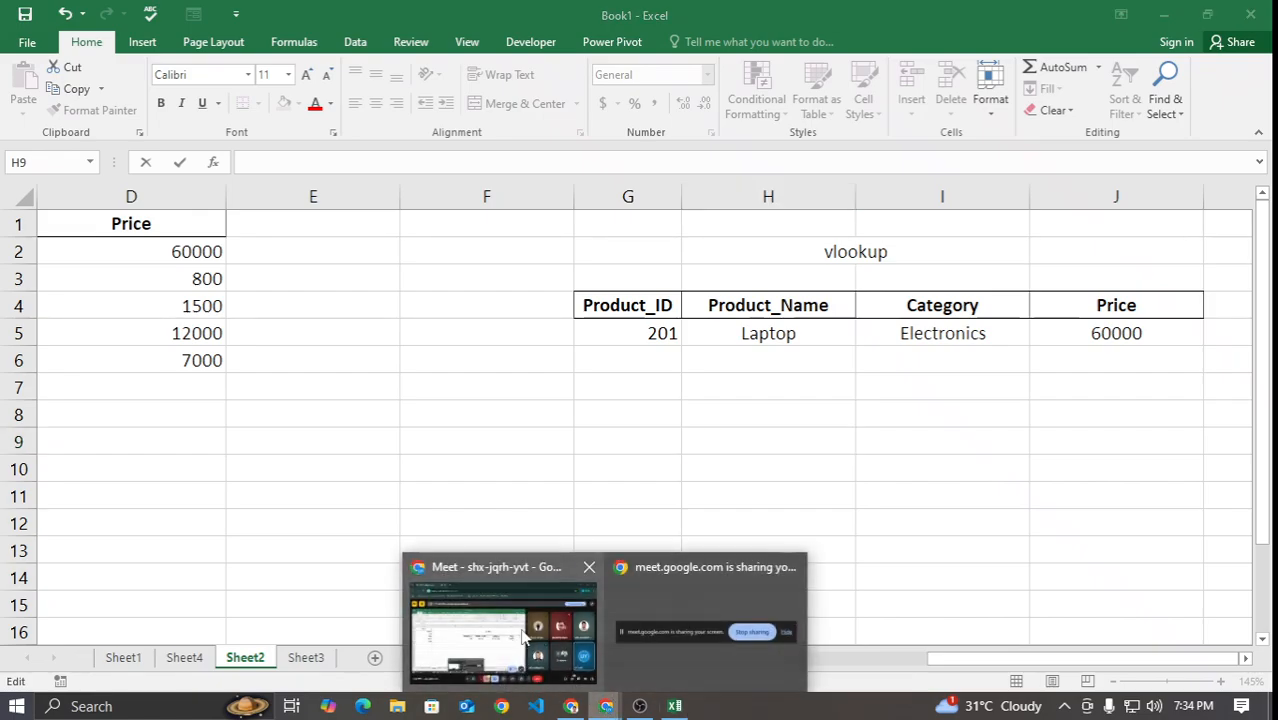
left_click(523, 637)
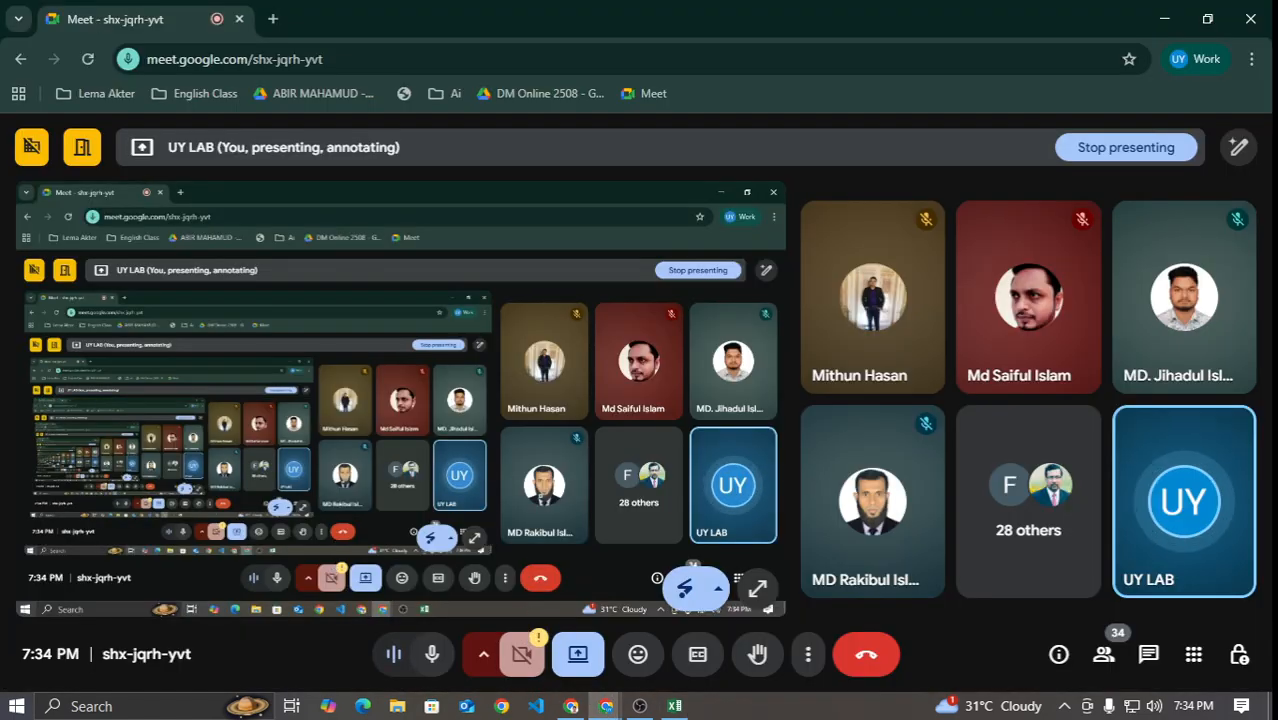
left_click(271, 19)
left_click(571, 706)
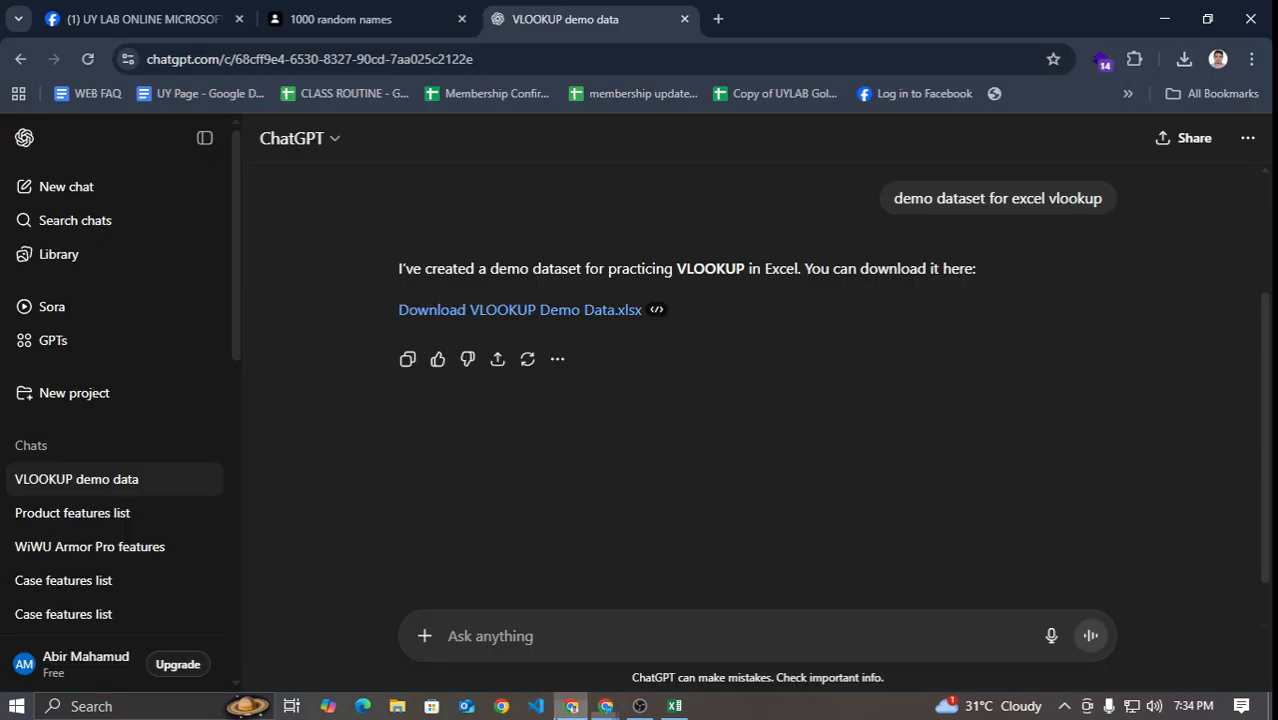
left_click(714, 19)
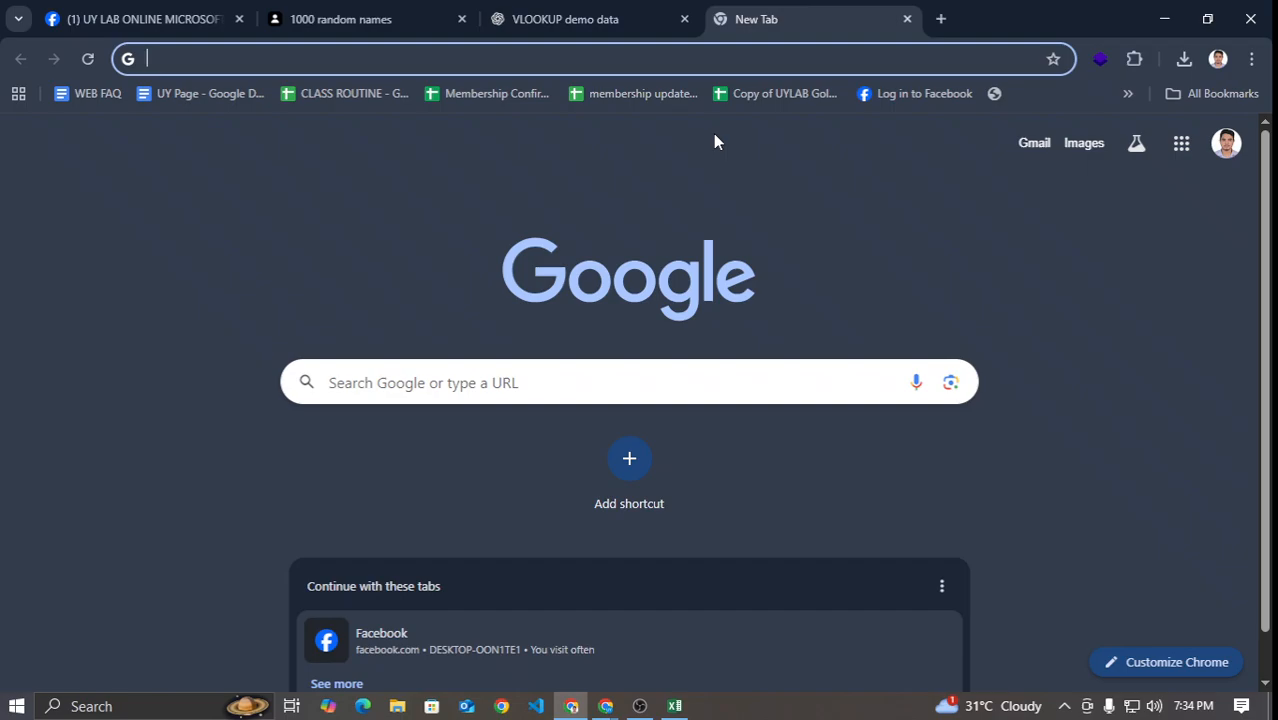
type("XFUNCION")
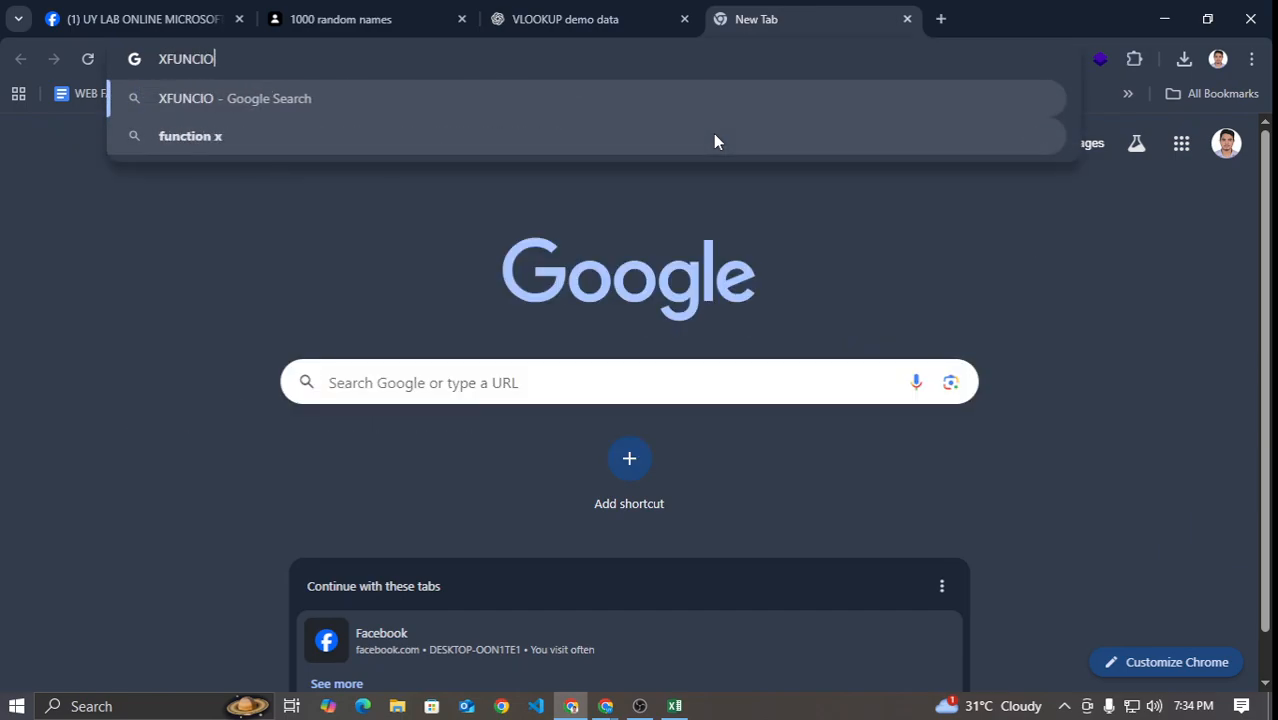
key("BackSpace")
key("BackSpace")
key("BackSpace")
type("TI")
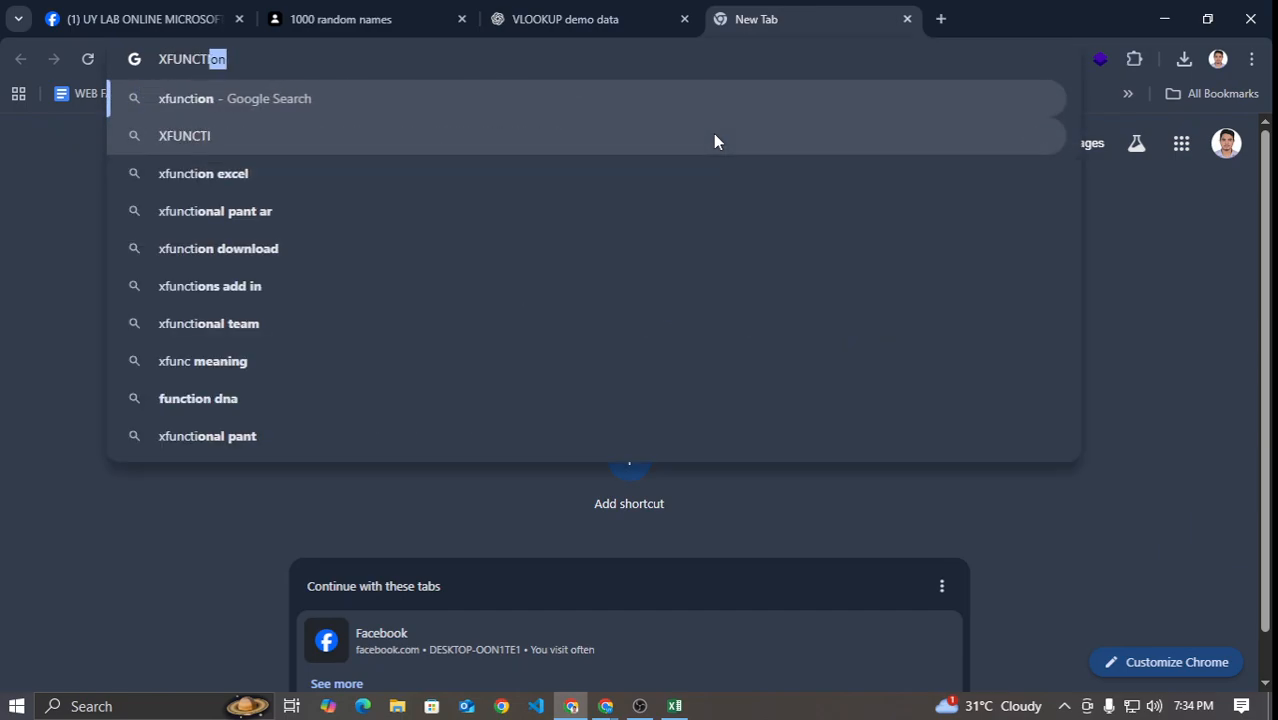
type("ON EXCEL ADD")
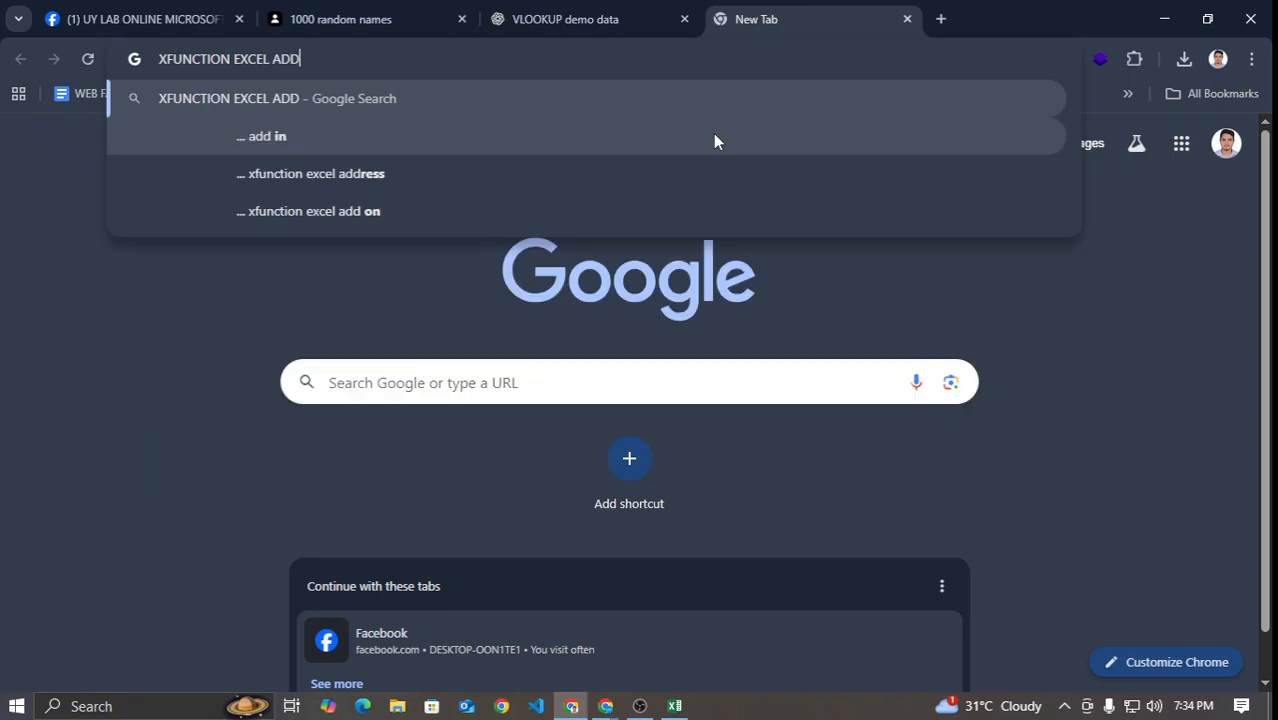
key("Return")
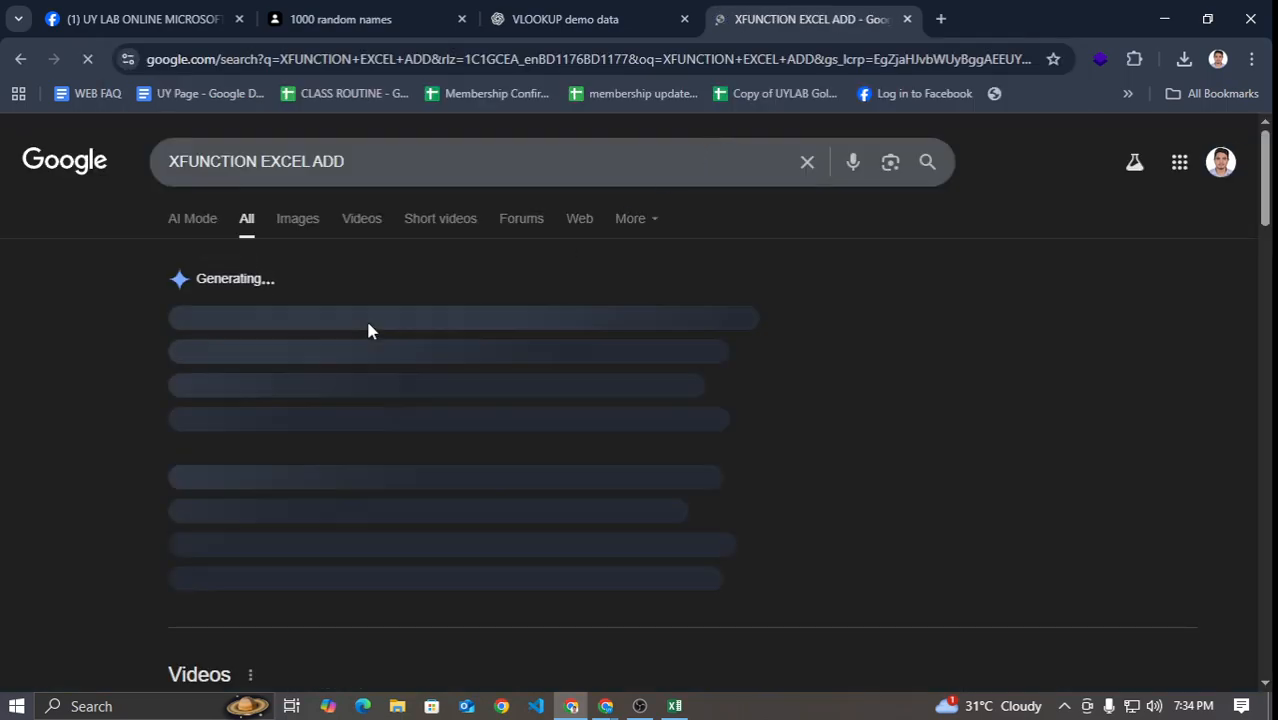
Step: Refine the search to "XFUNCTION EXCEL ADD in" and open the Excel-DNA/XFunctions releases page on GitHub
left_click(375, 151)
type("in")
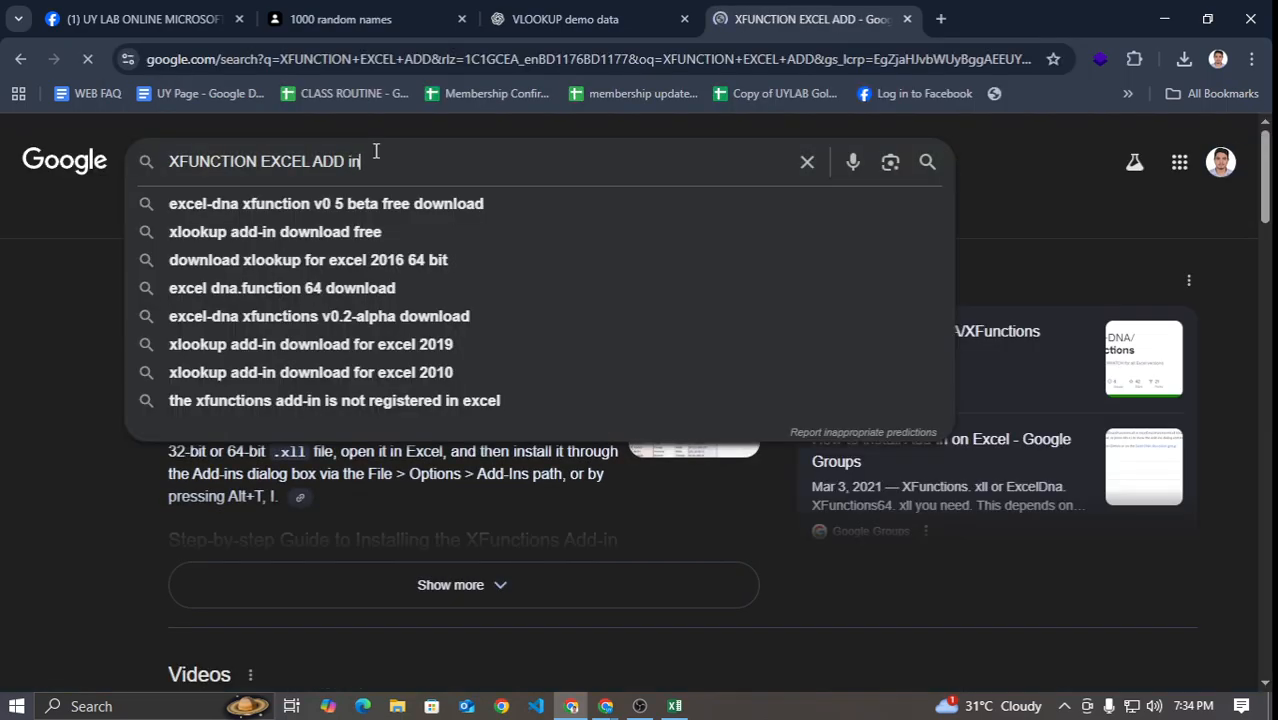
key("Return")
scroll(190, 336, "down", 3)
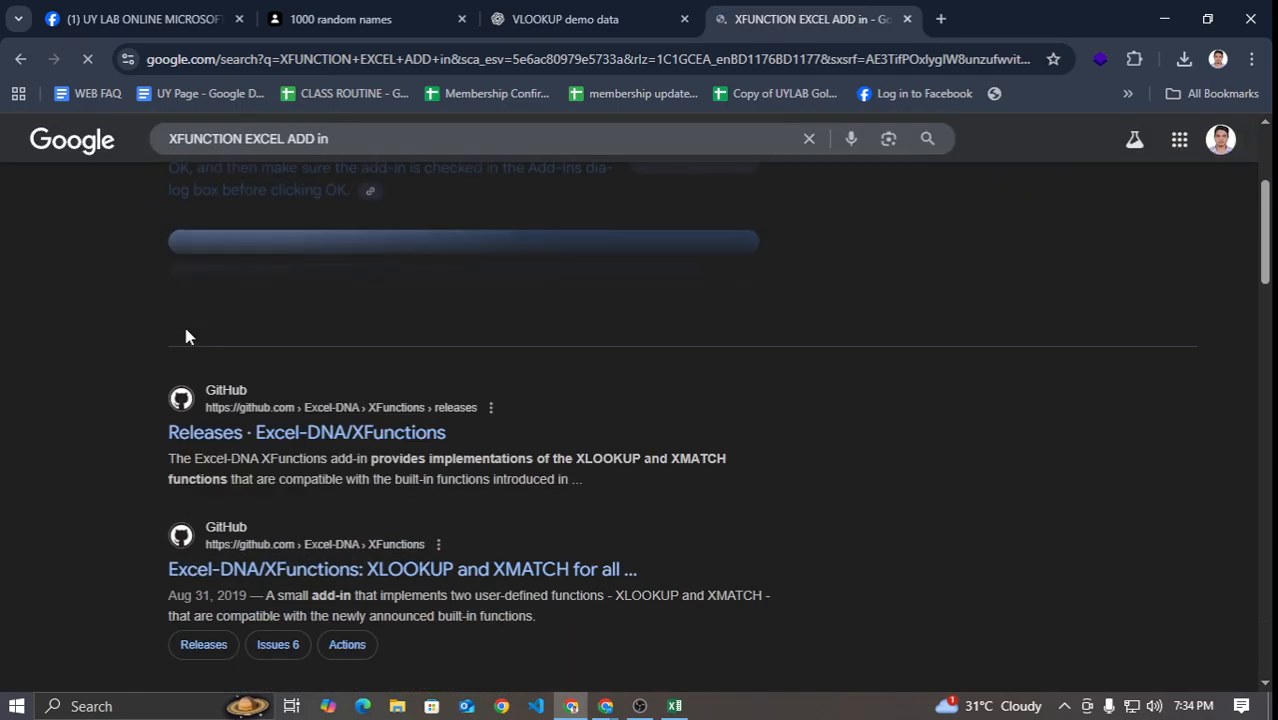
left_click(285, 441)
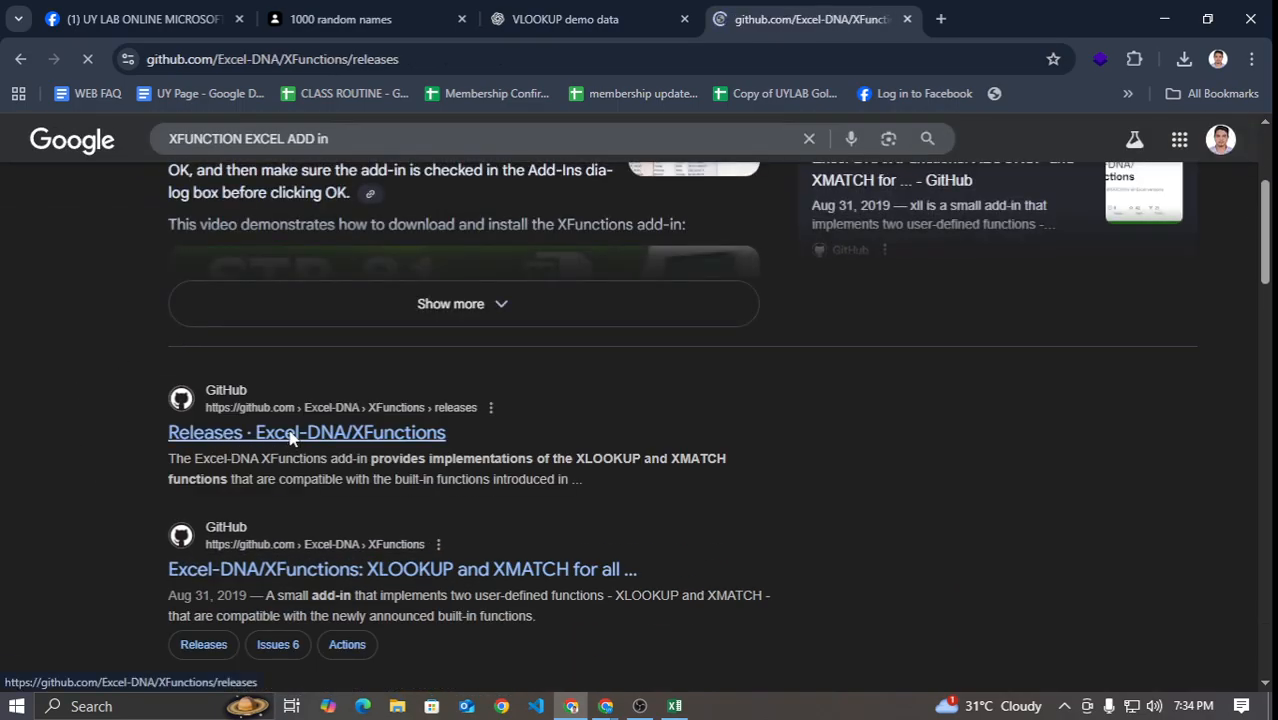
Step: Expand the assets of the Excel-DNA XFunctions v0.5-beta release and save ExcelDna.XFunctions.xll to the Downloads folder
scroll(352, 419, "down", 2)
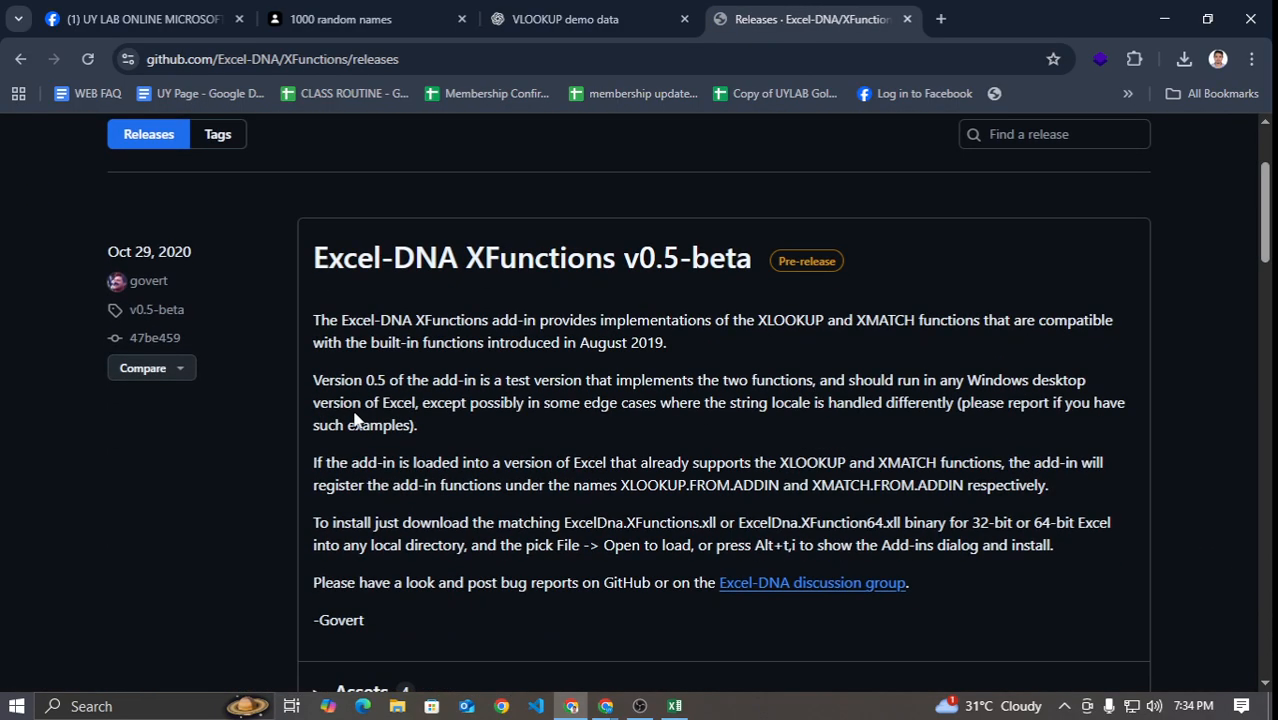
scroll(352, 420, "down", 5)
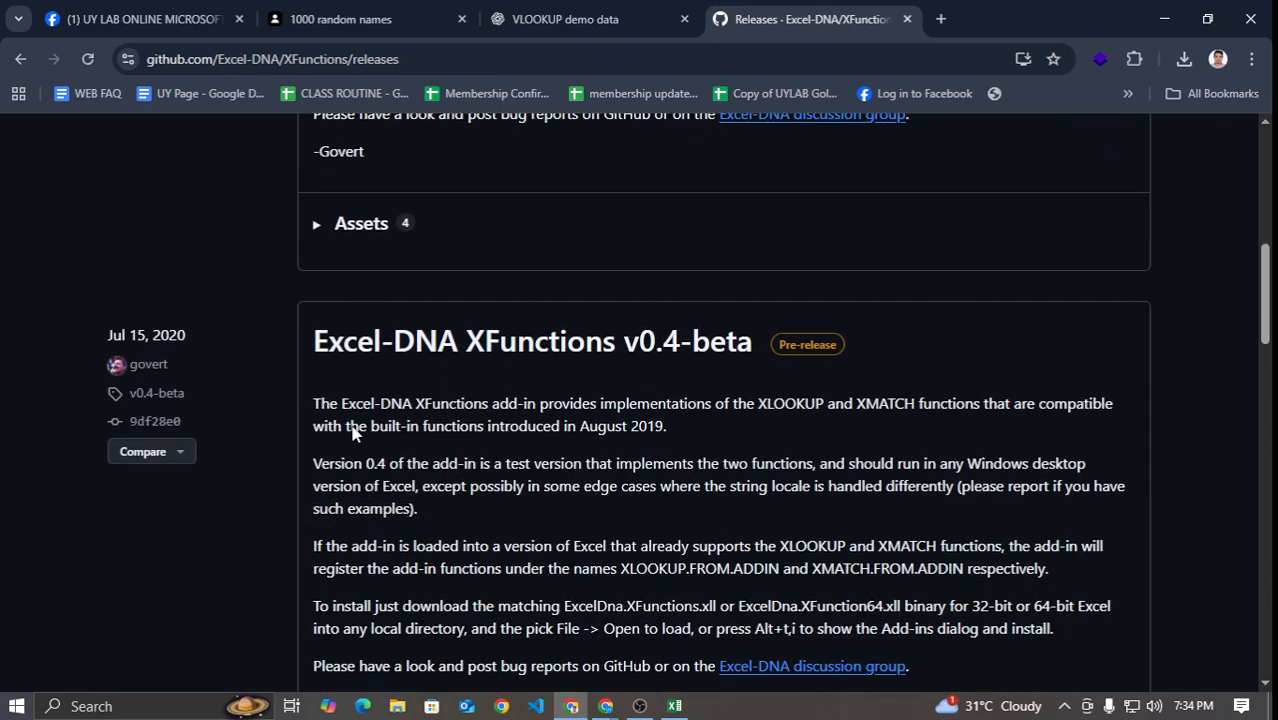
scroll(352, 425, "up", 2)
scroll(351, 428, "up", 4)
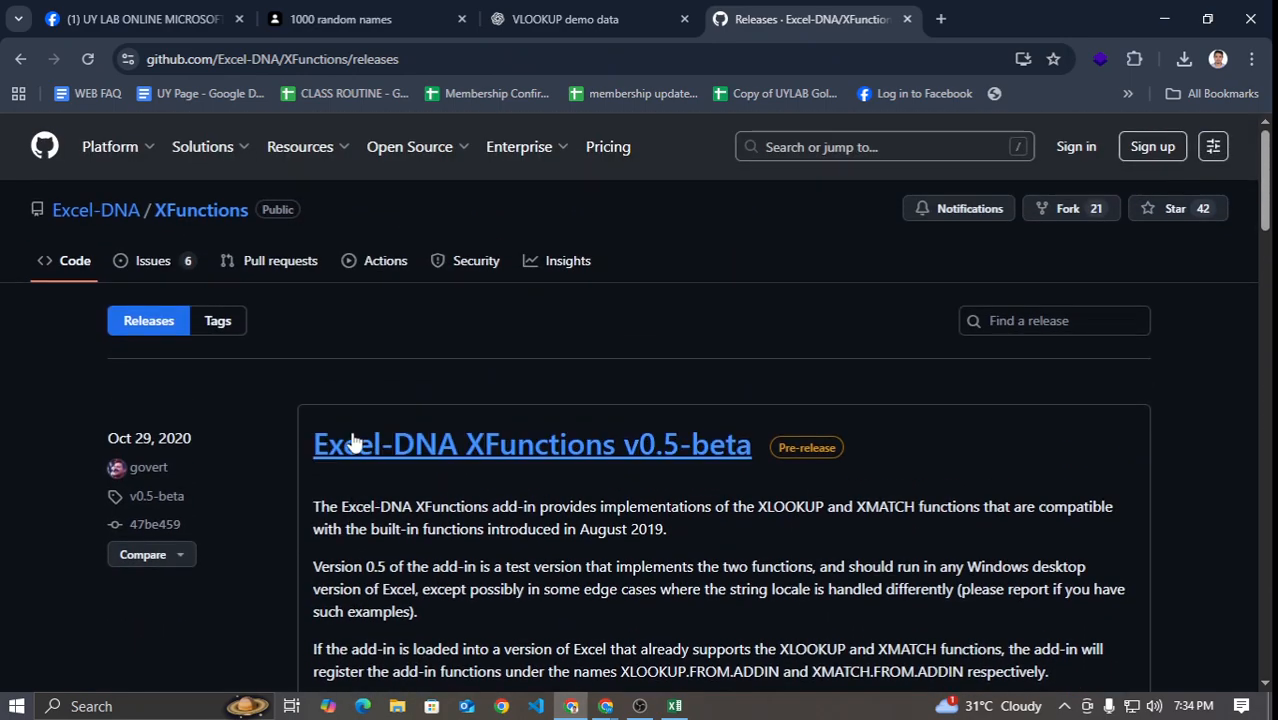
scroll(349, 455, "down", 4)
left_click(318, 504)
scroll(343, 417, "down", 2)
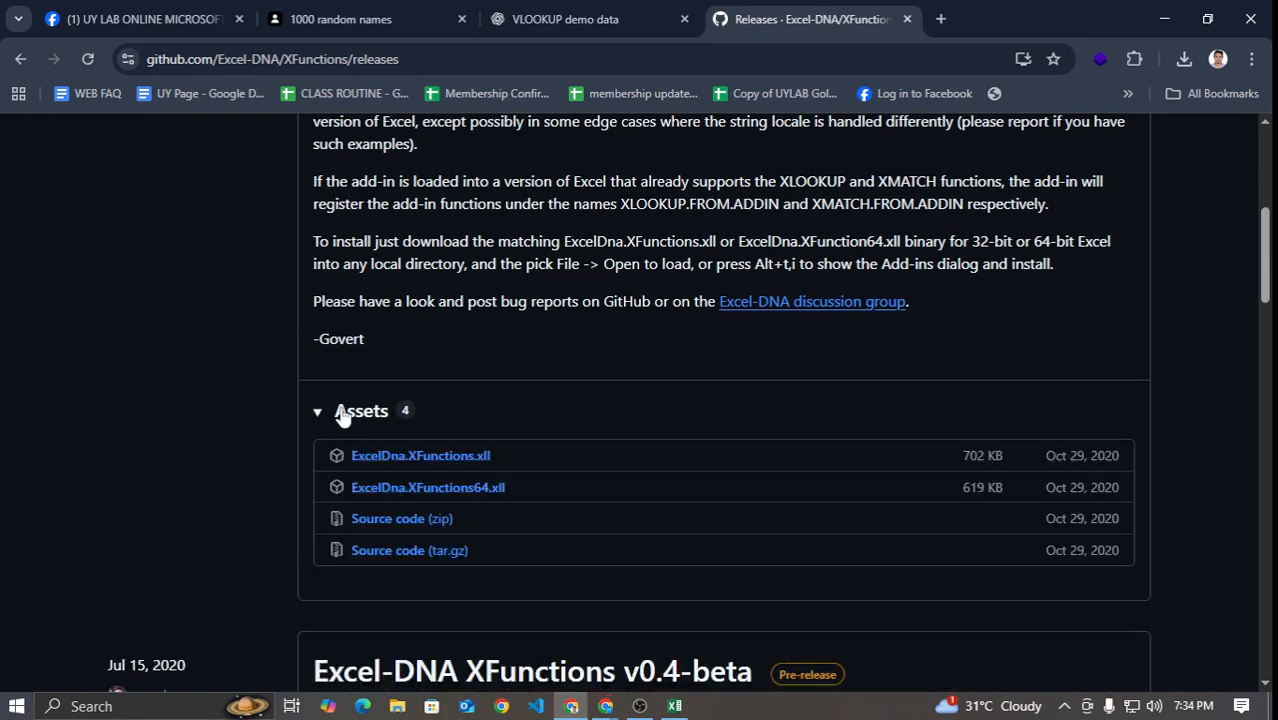
scroll(362, 374, "down", 2)
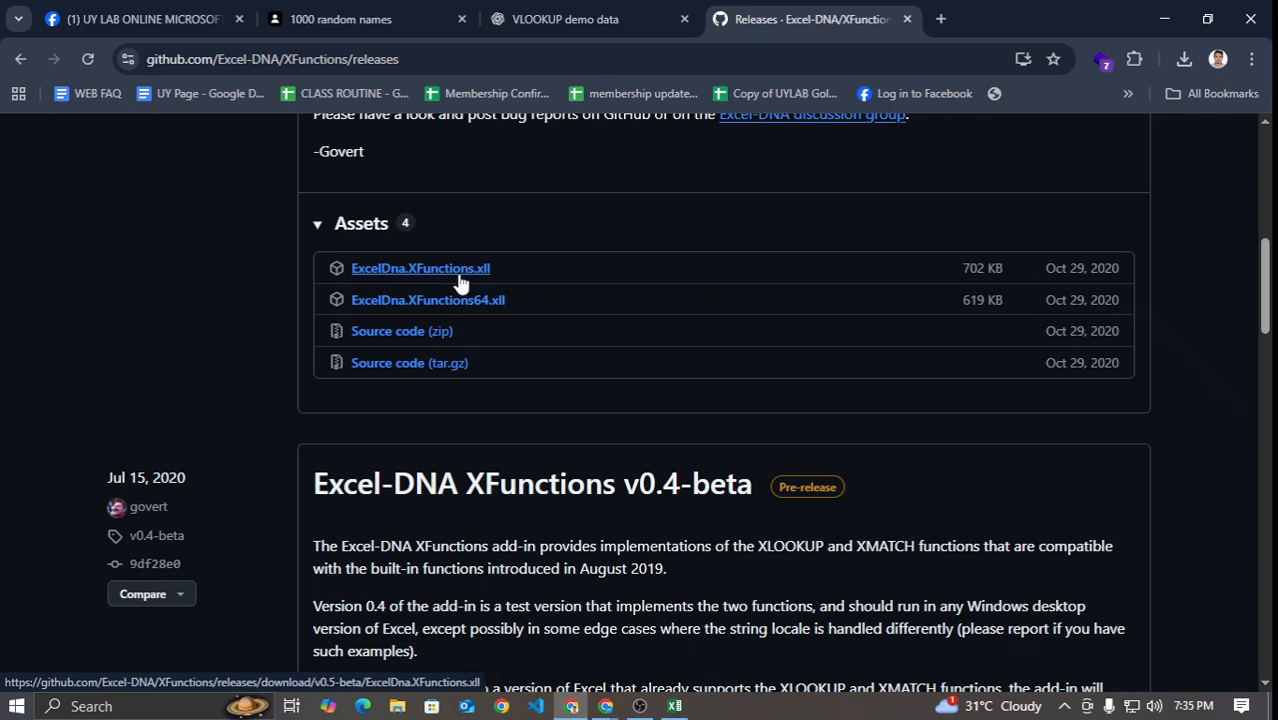
left_click(452, 281)
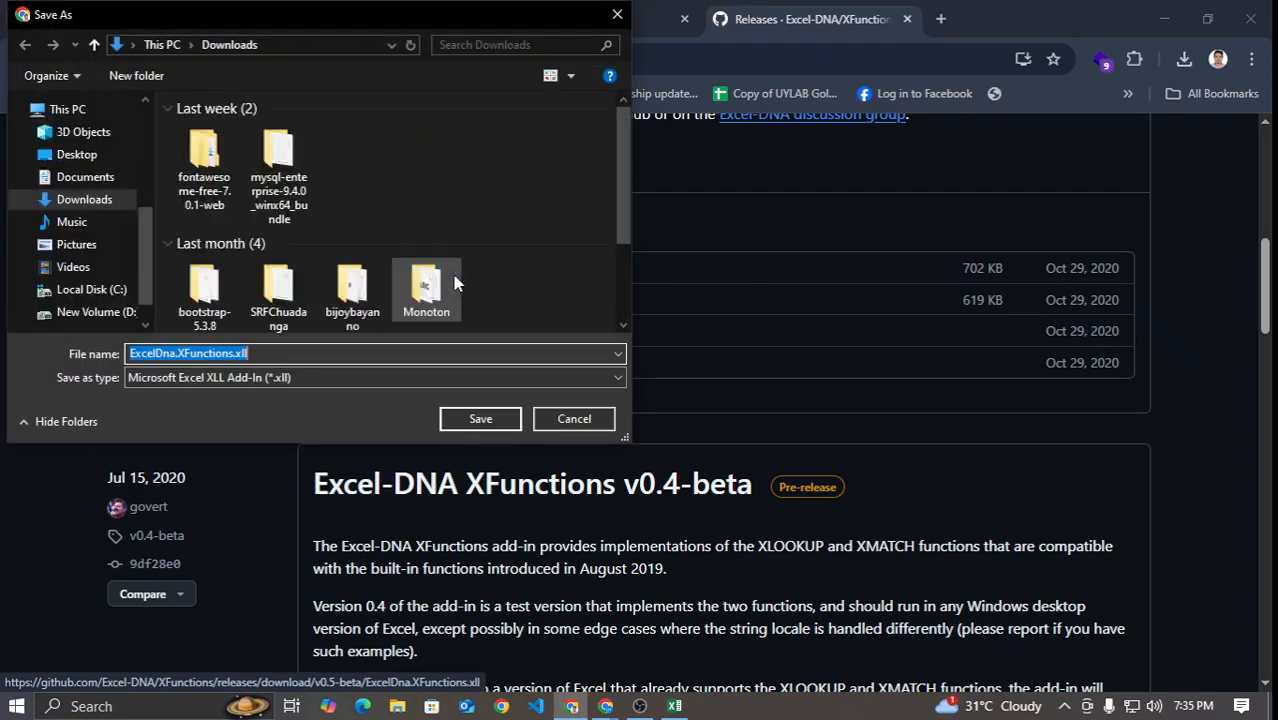
left_click(478, 418)
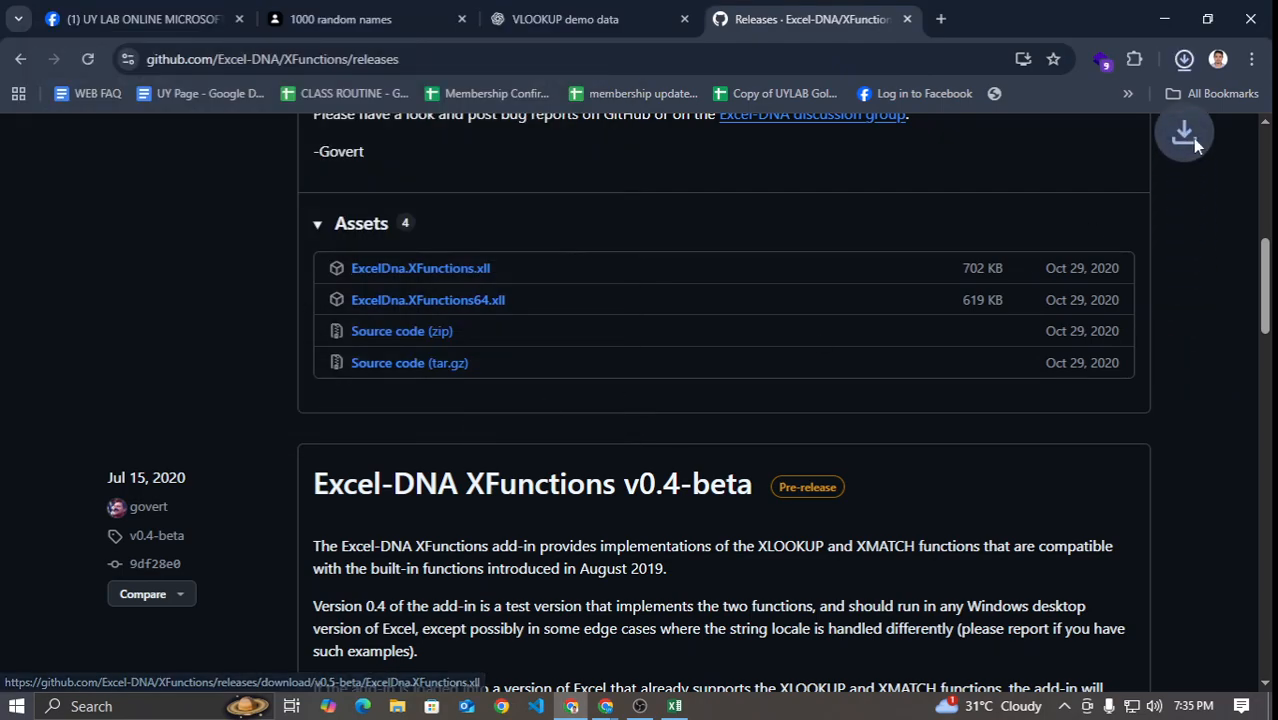
Step: Check the ExcelDna.XFunctions.xll entry in the browser's recent download history
left_click(1186, 59)
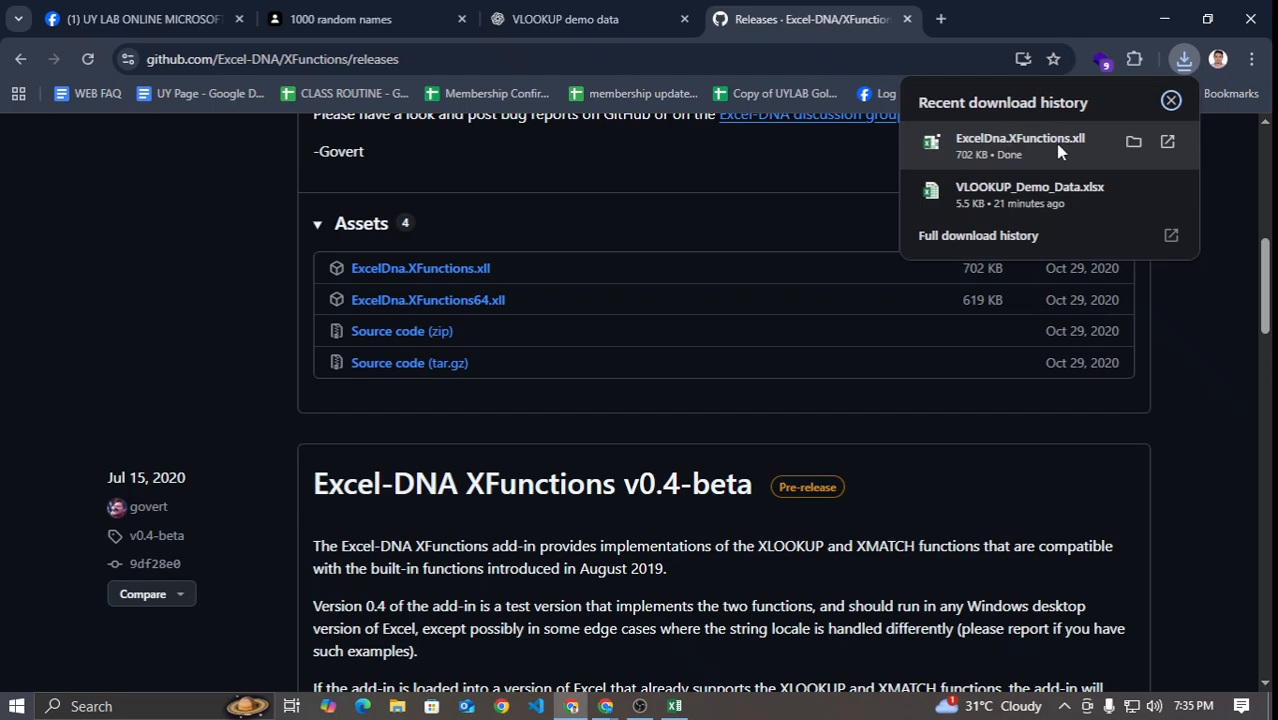
left_click(668, 708)
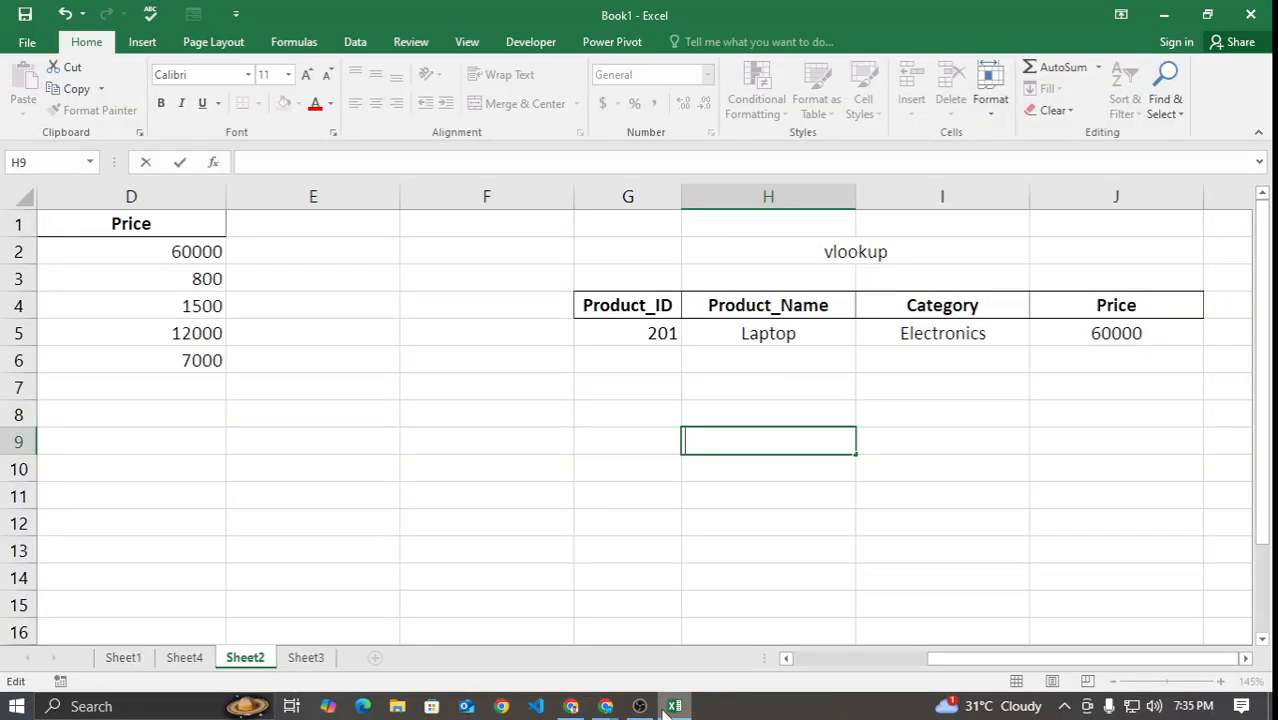
left_click(668, 708)
left_click(1180, 59)
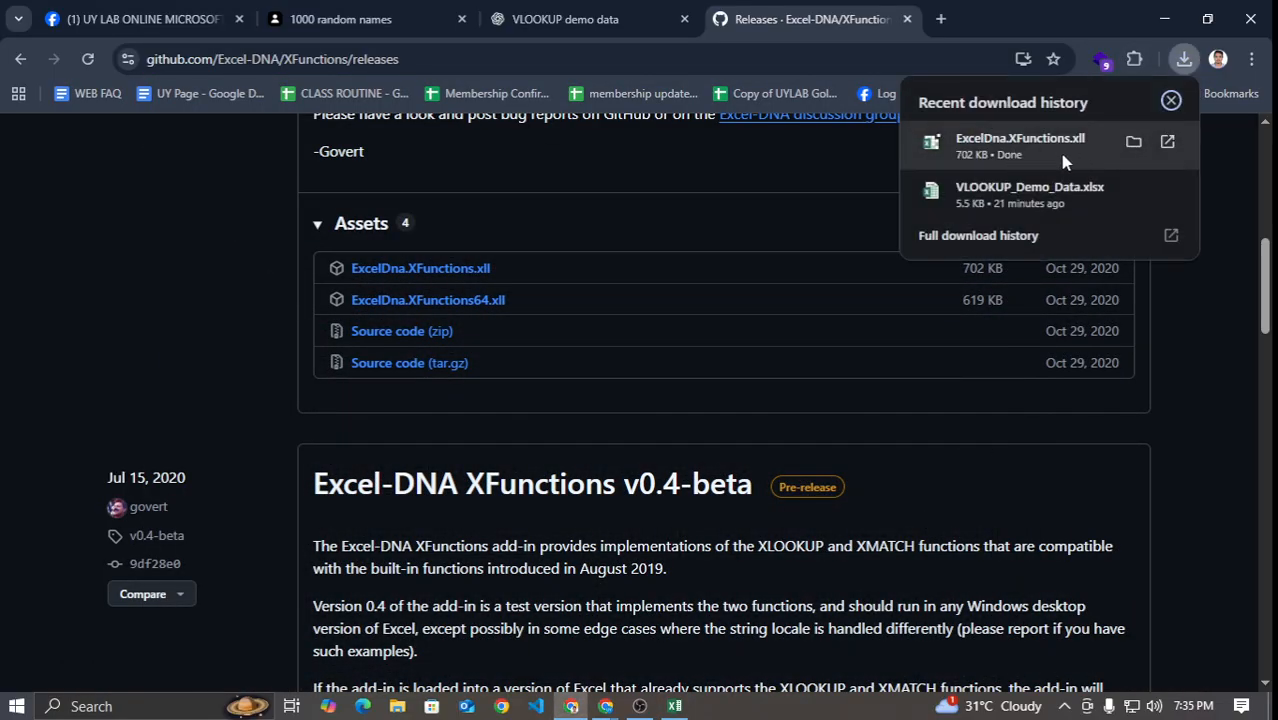
Step: Switch to Excel and open the dialog for managing Excel Add-ins from the program options
left_click(675, 706)
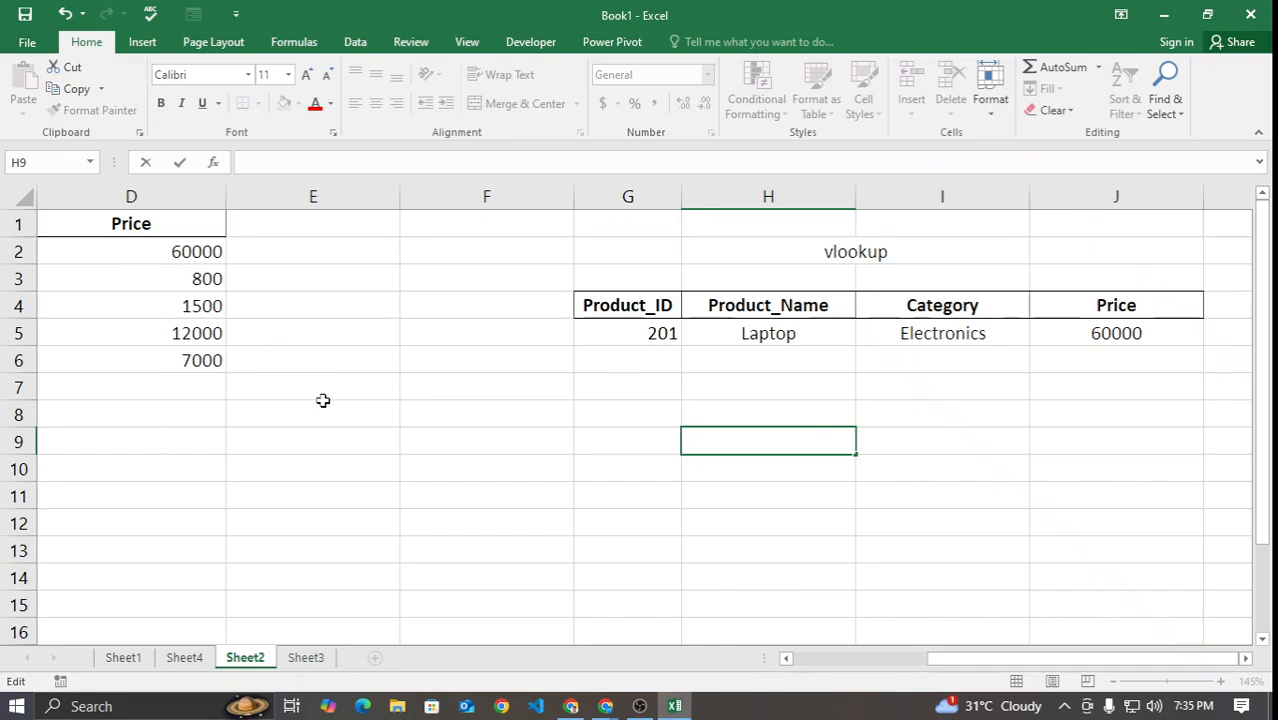
left_click(30, 42)
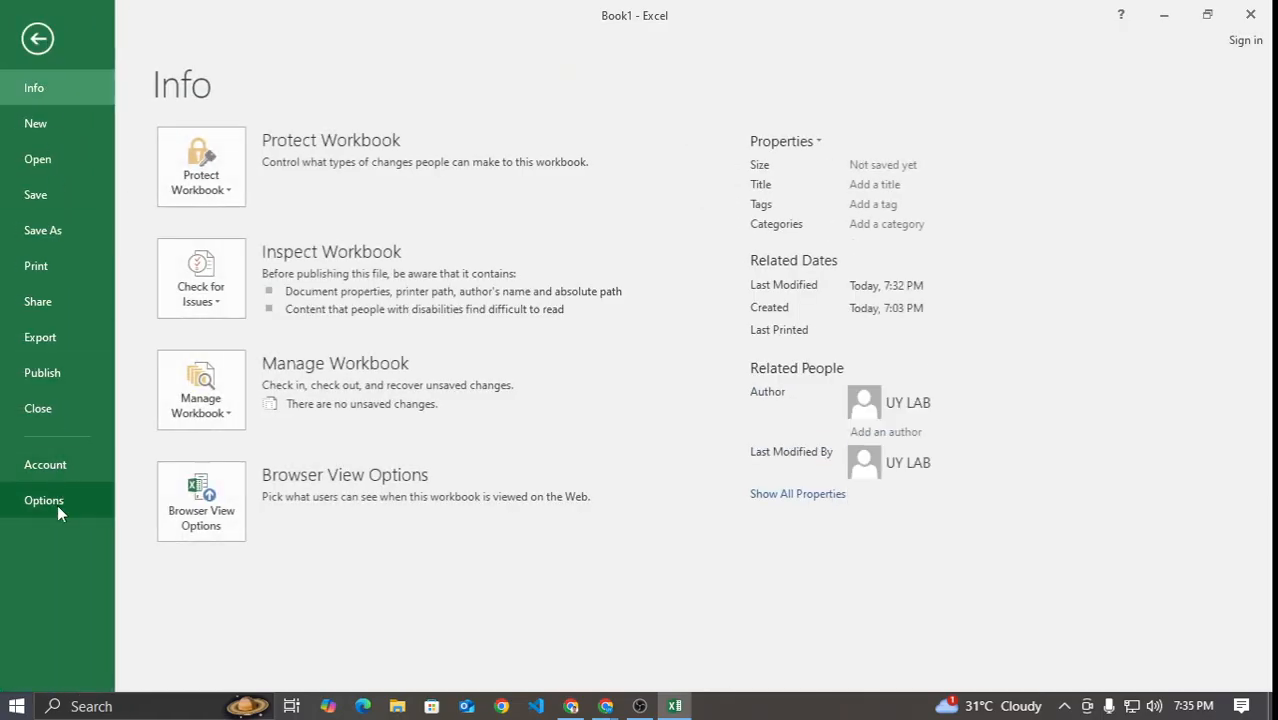
left_click(56, 500)
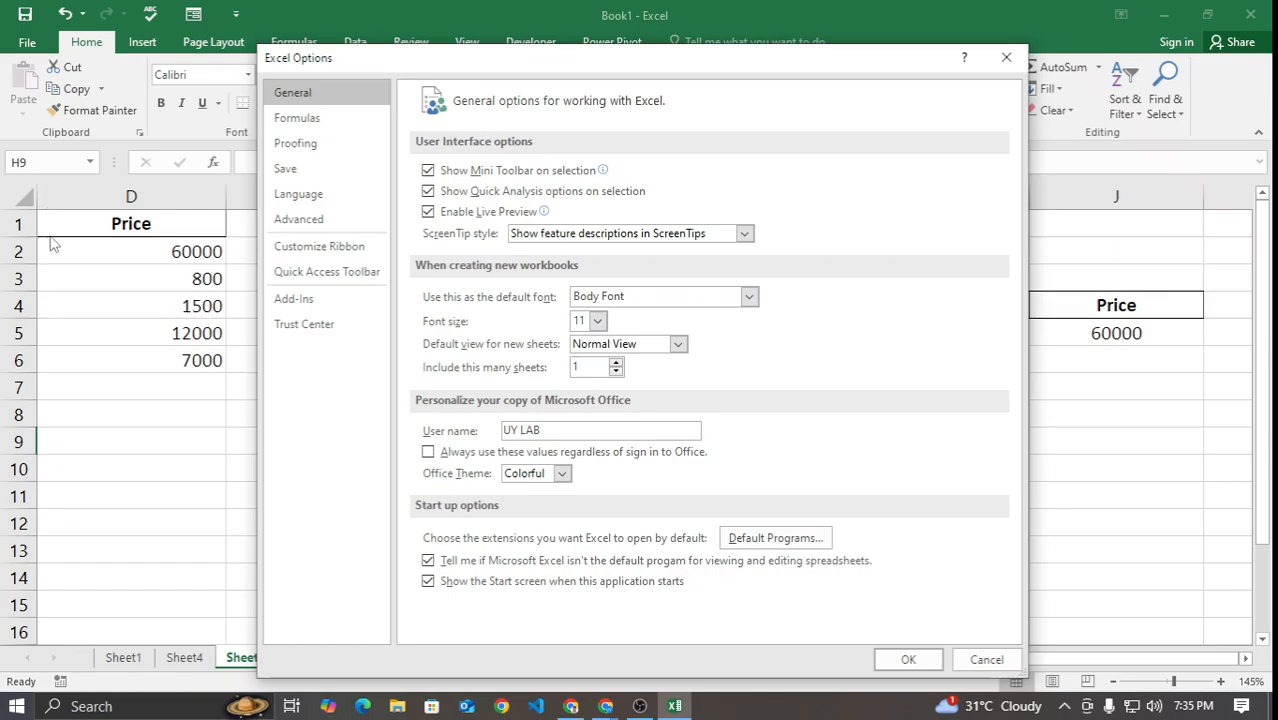
left_click(298, 303)
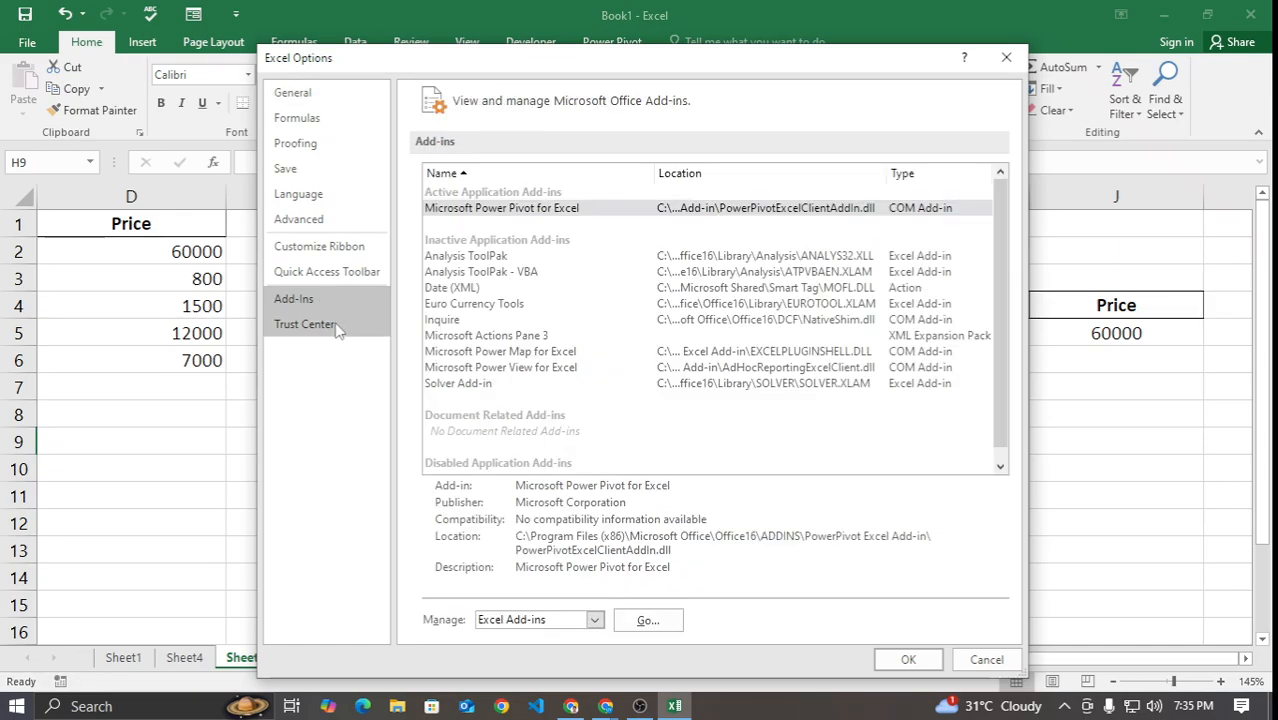
scroll(471, 423, "down", 1)
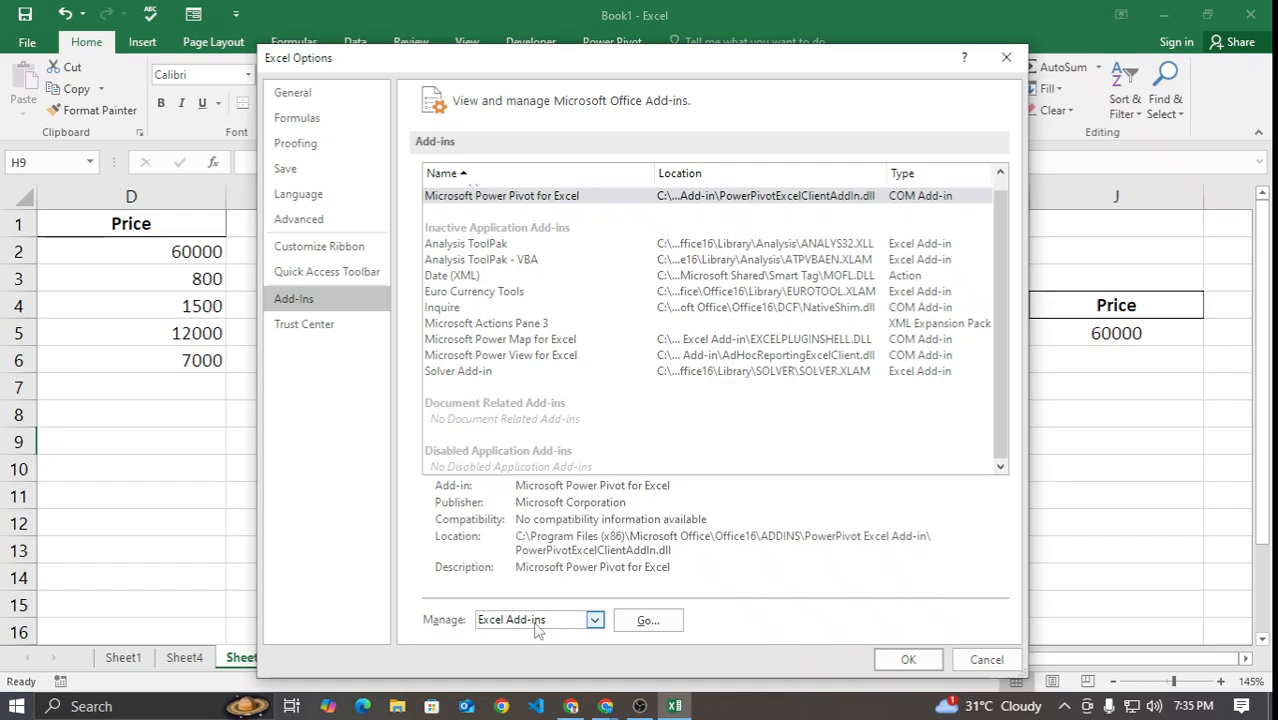
left_click(646, 621)
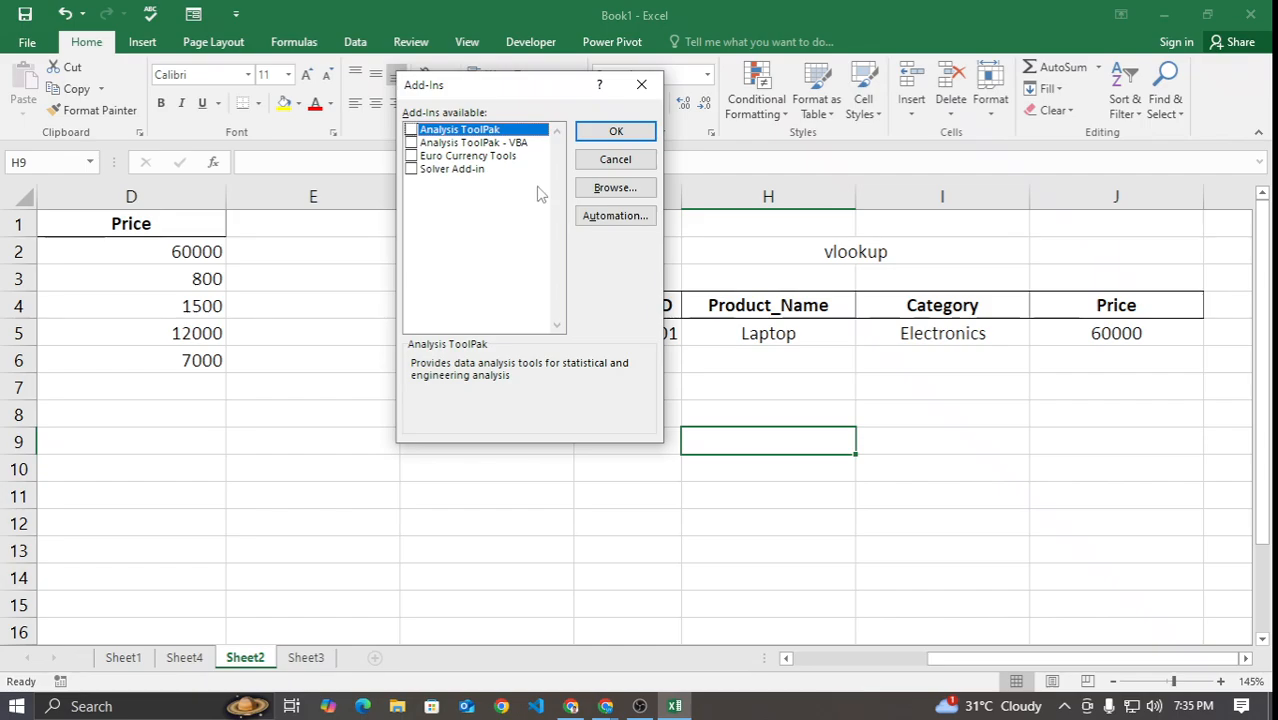
Step: Add ExcelDna.XFunctions.xll from the Downloads folder to the available add-ins and load it with its entry enabled
left_click(615, 188)
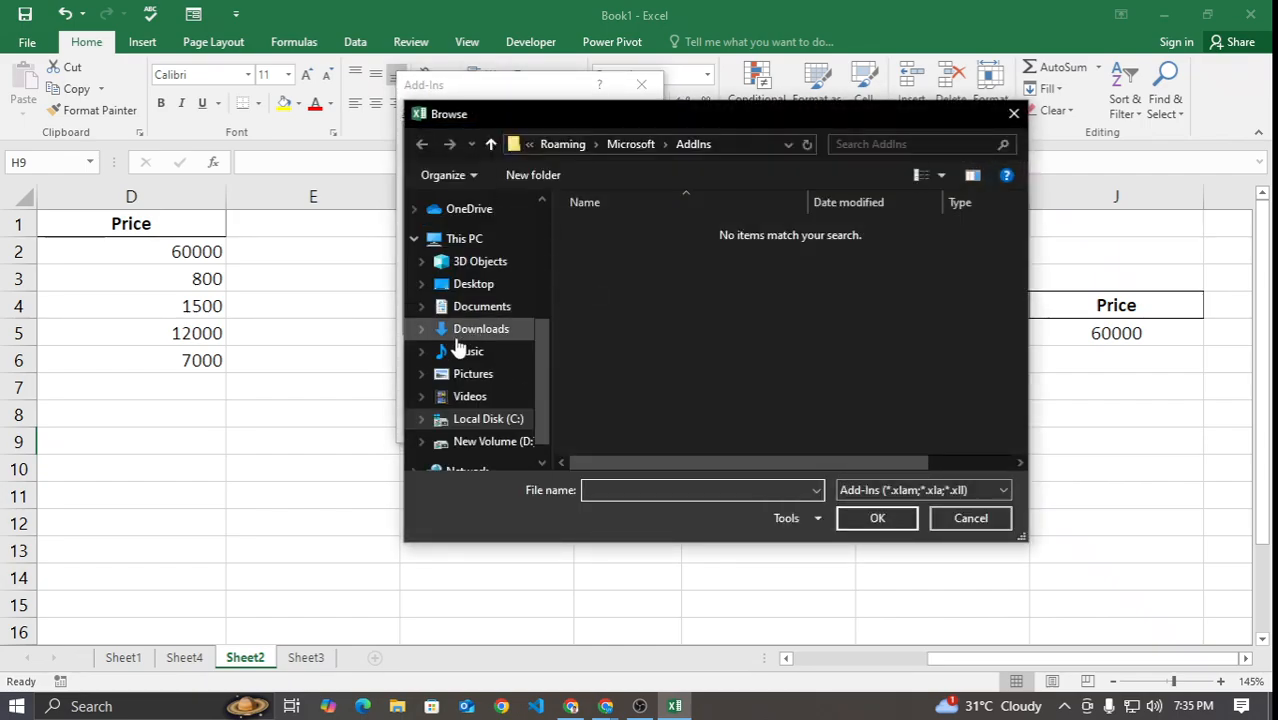
left_click(472, 329)
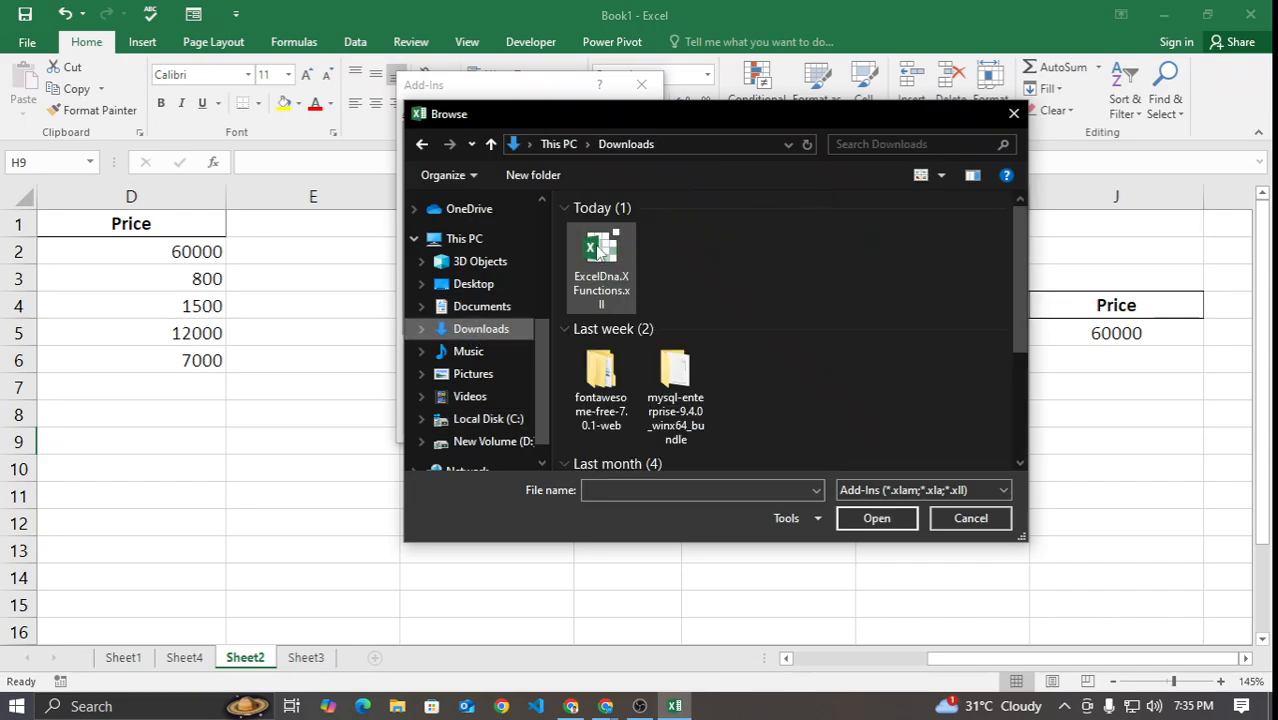
double_click(598, 250)
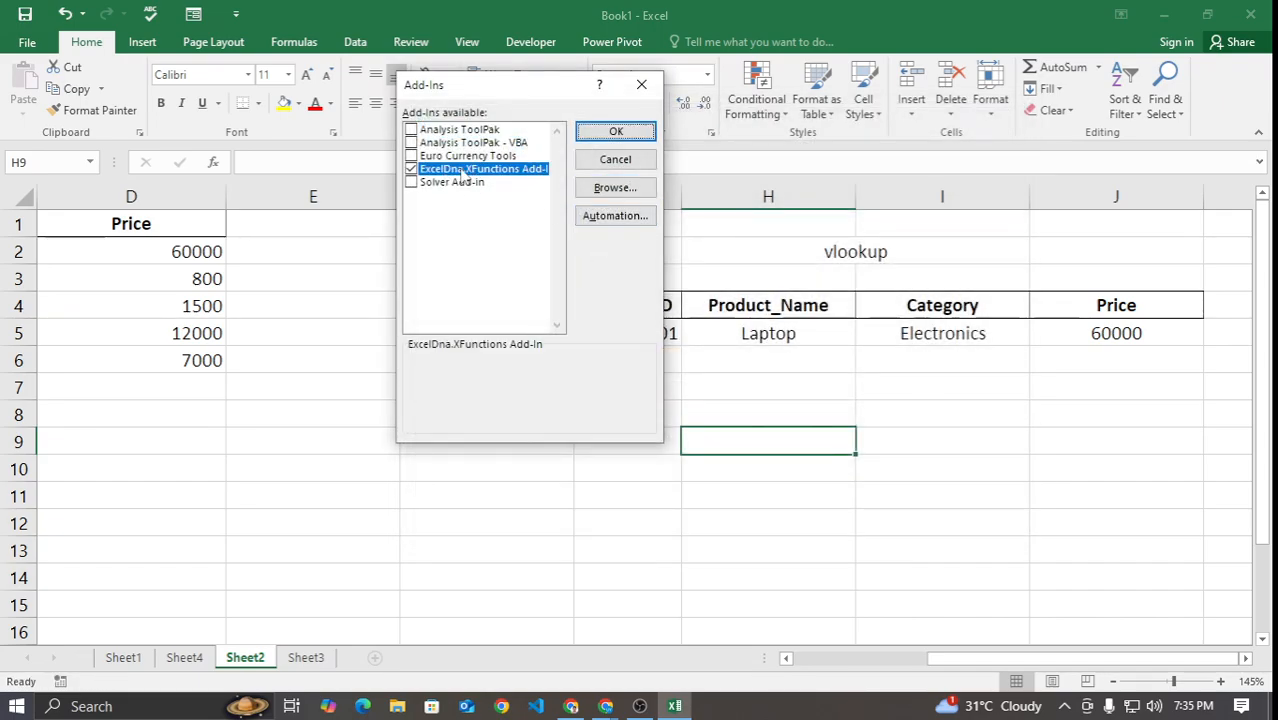
left_click(411, 171)
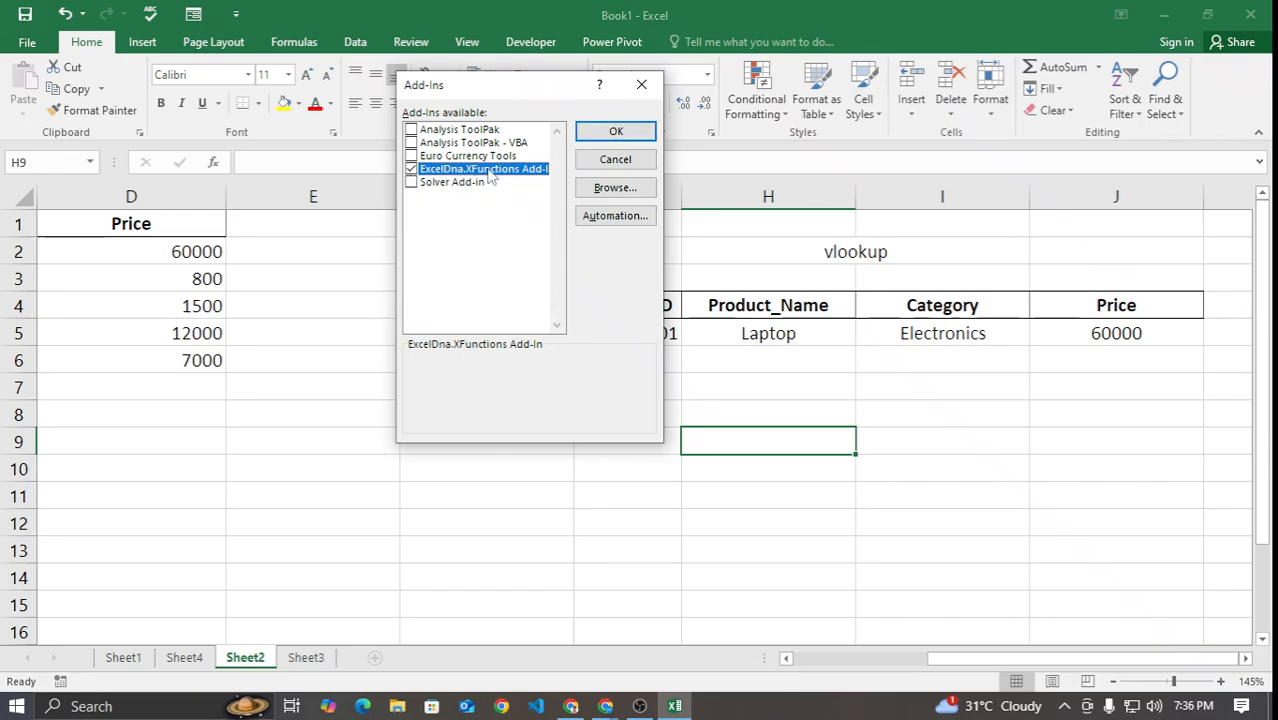
left_click(598, 133)
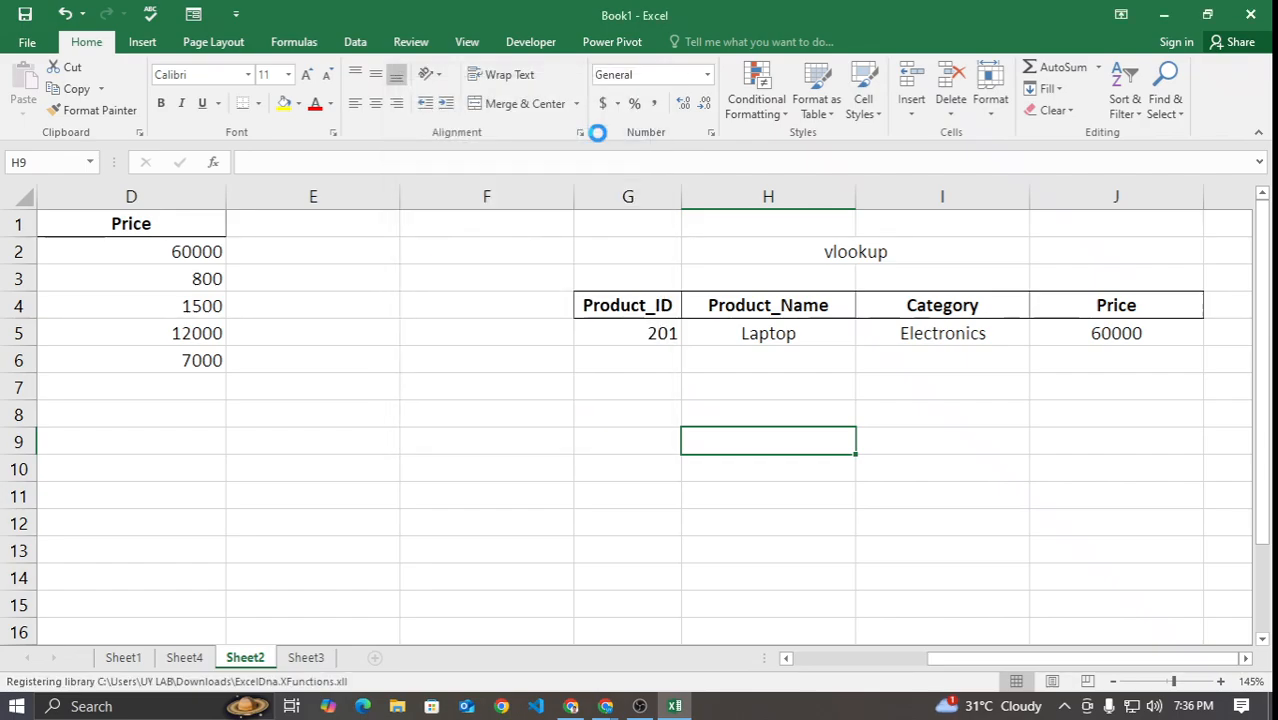
Step: Start an =xlo formula in H9 to check whether XLOOKUP is suggested, and clear the entry
left_click(706, 443)
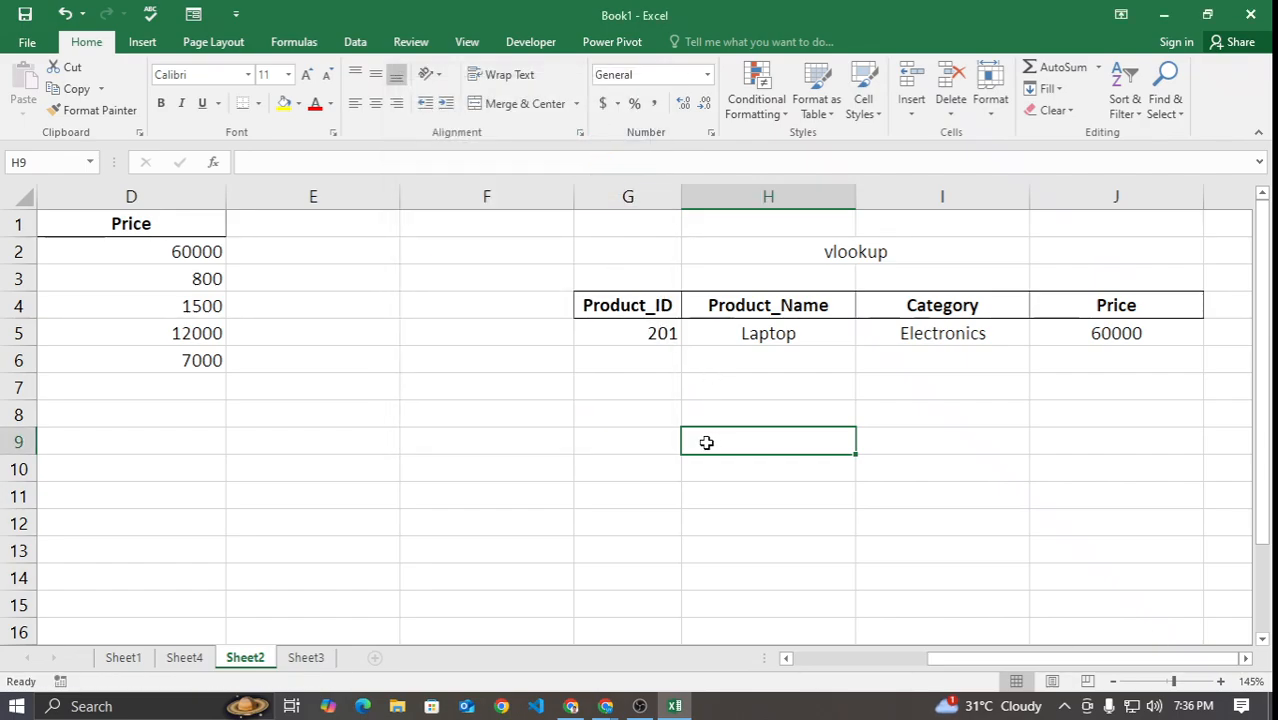
type("=xlo")
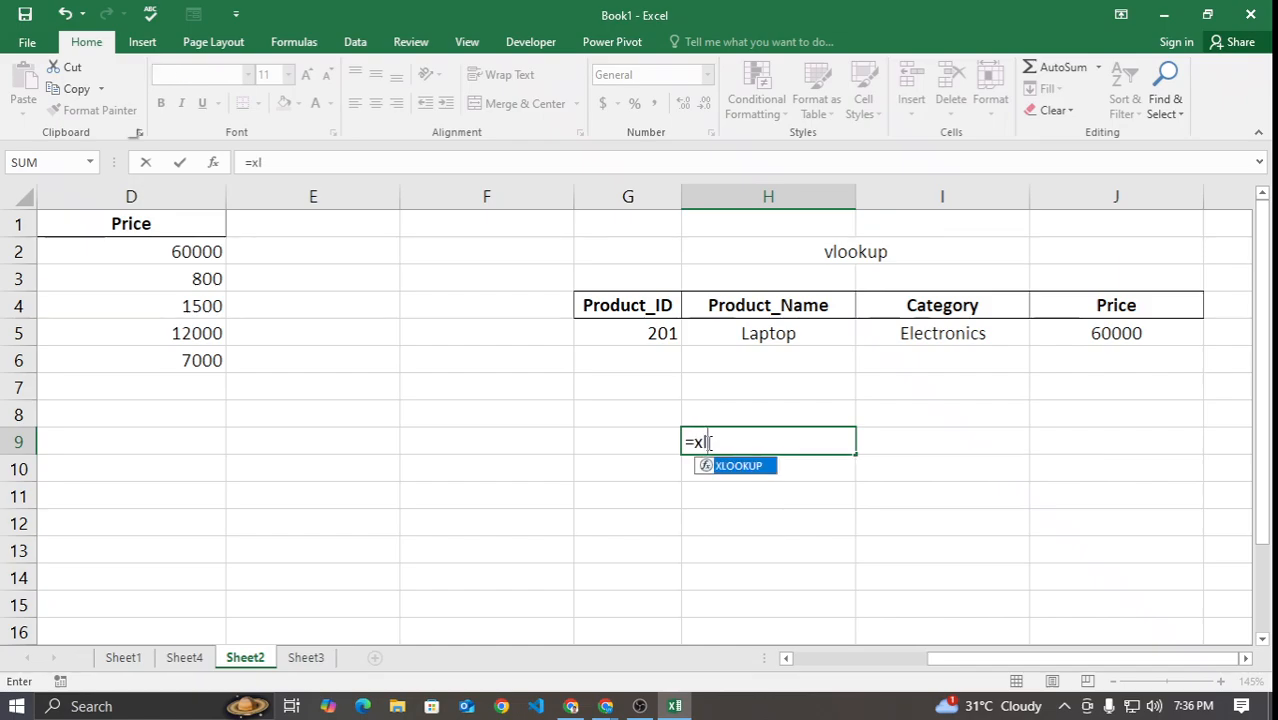
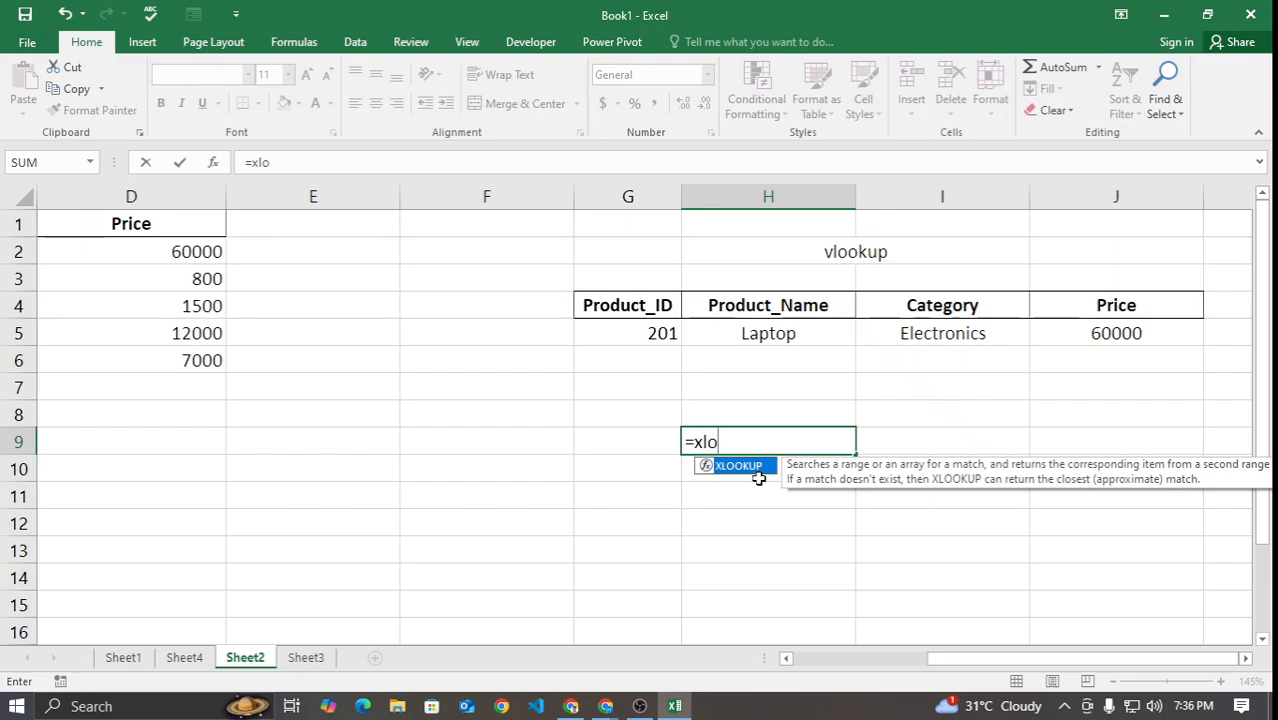
key("BackSpace")
key("BackSpace")
key("BackSpace")
key("BackSpace")
key("Left")
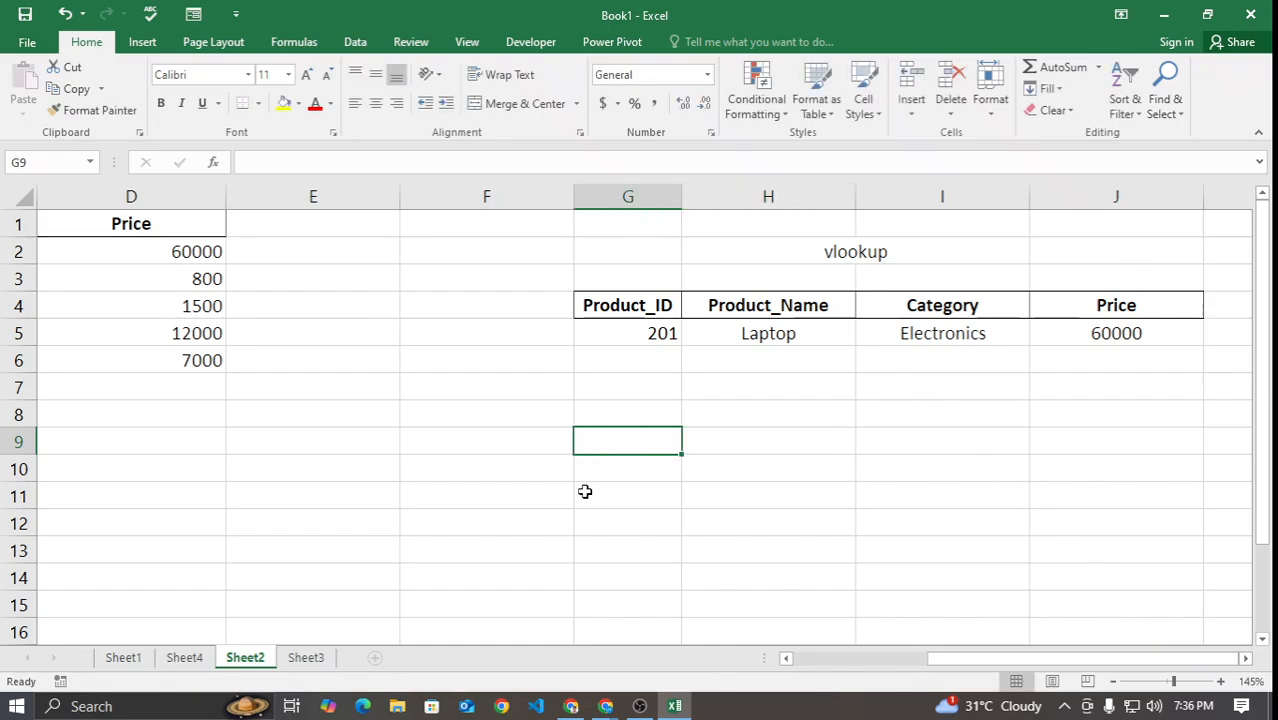
Step: Compare the lookup layouts on Sheet3, Sheet4 and Sheet2, ending on Sheet2
left_click(306, 657)
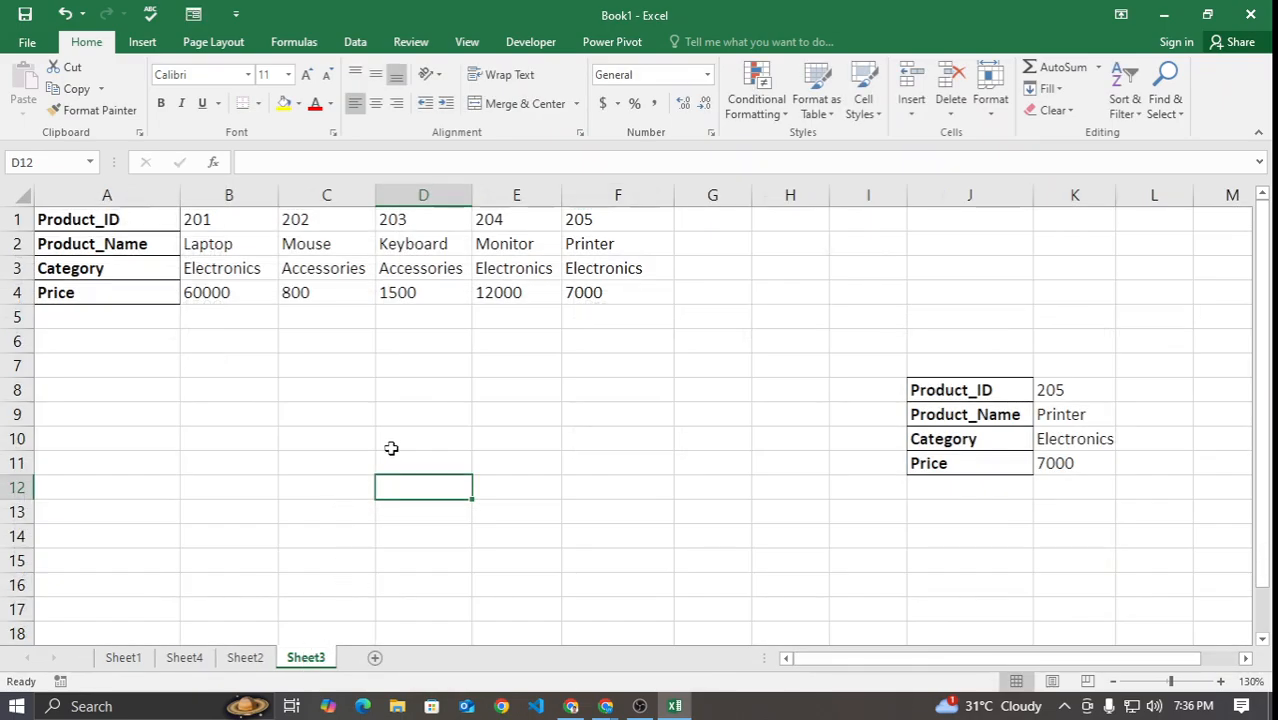
left_click(180, 657)
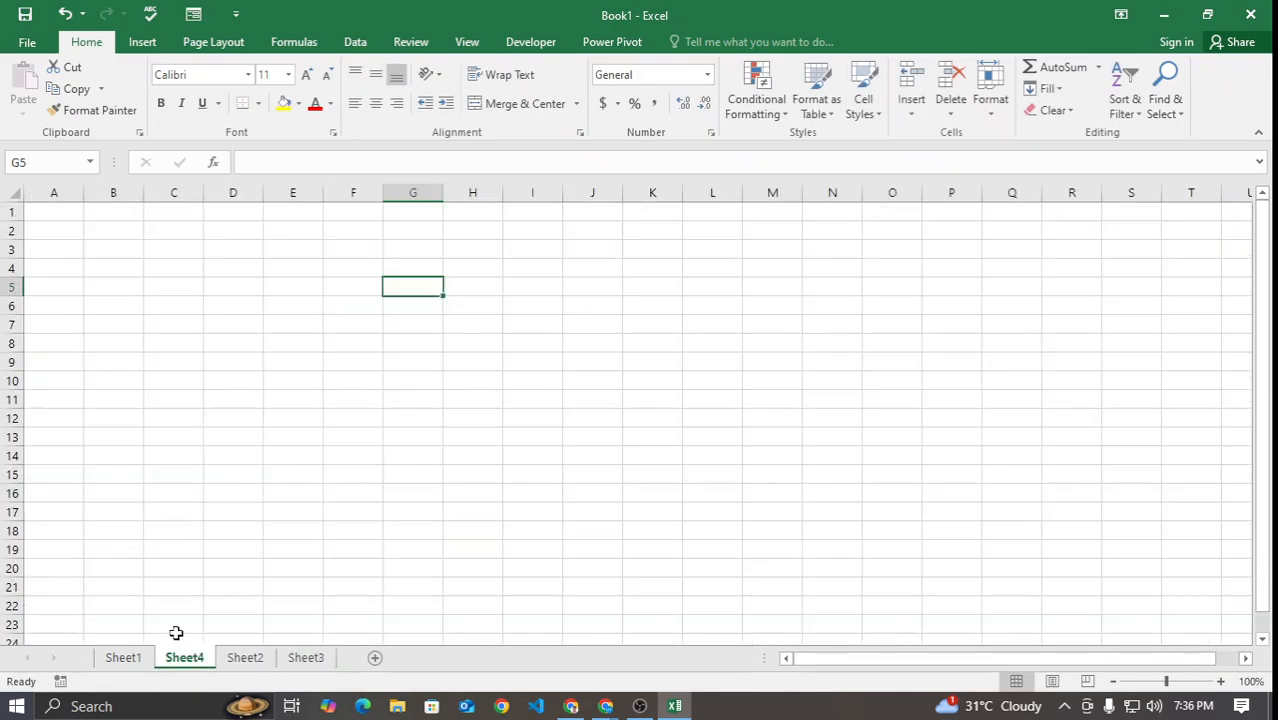
left_click(230, 657)
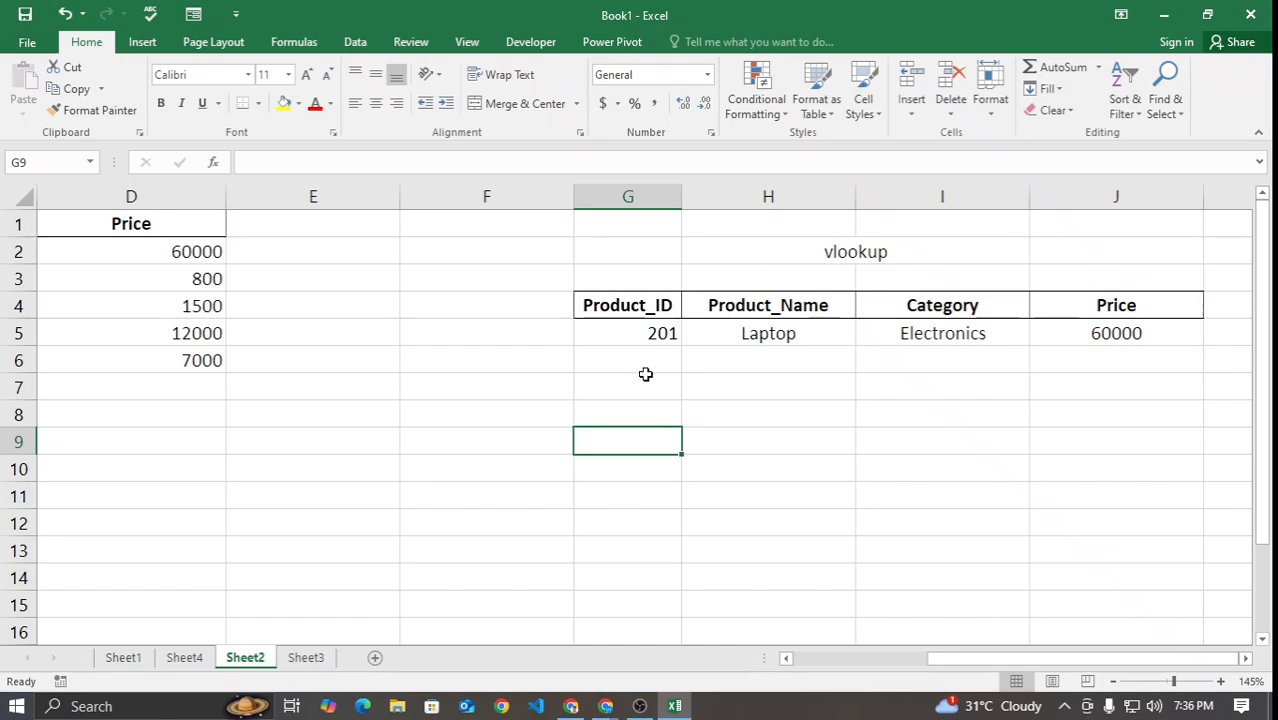
left_click(305, 658)
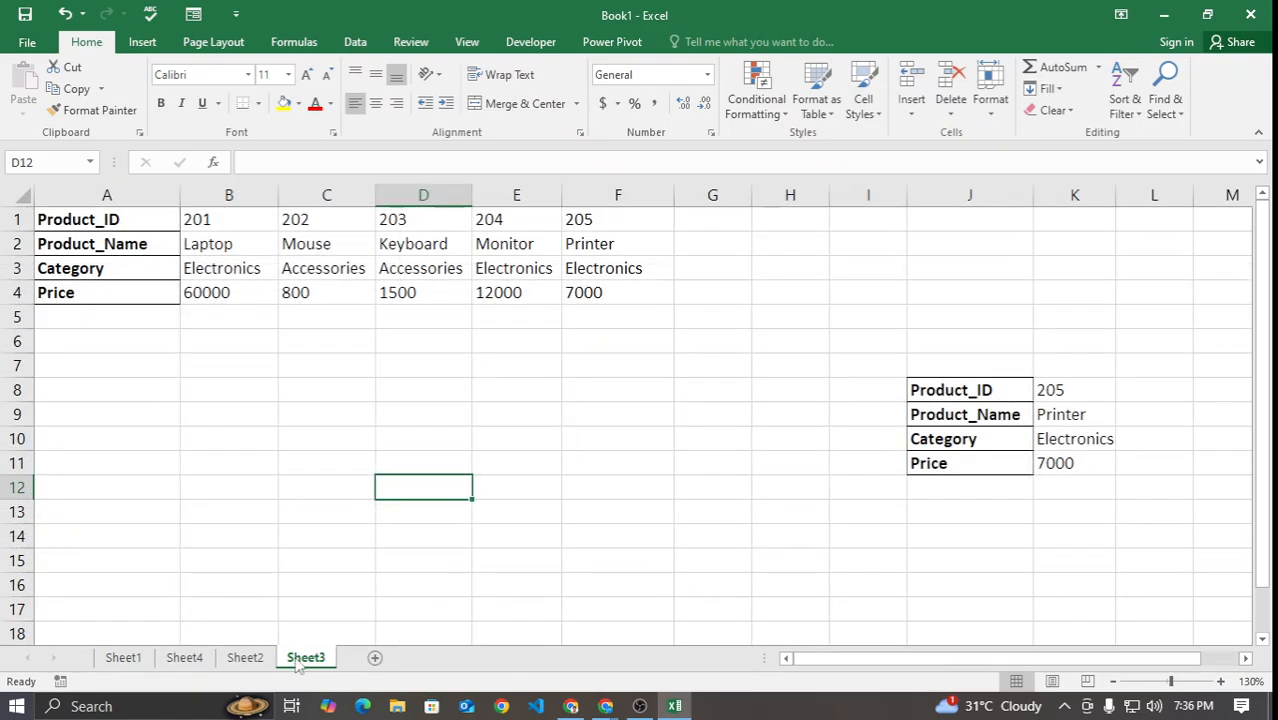
left_click(245, 657)
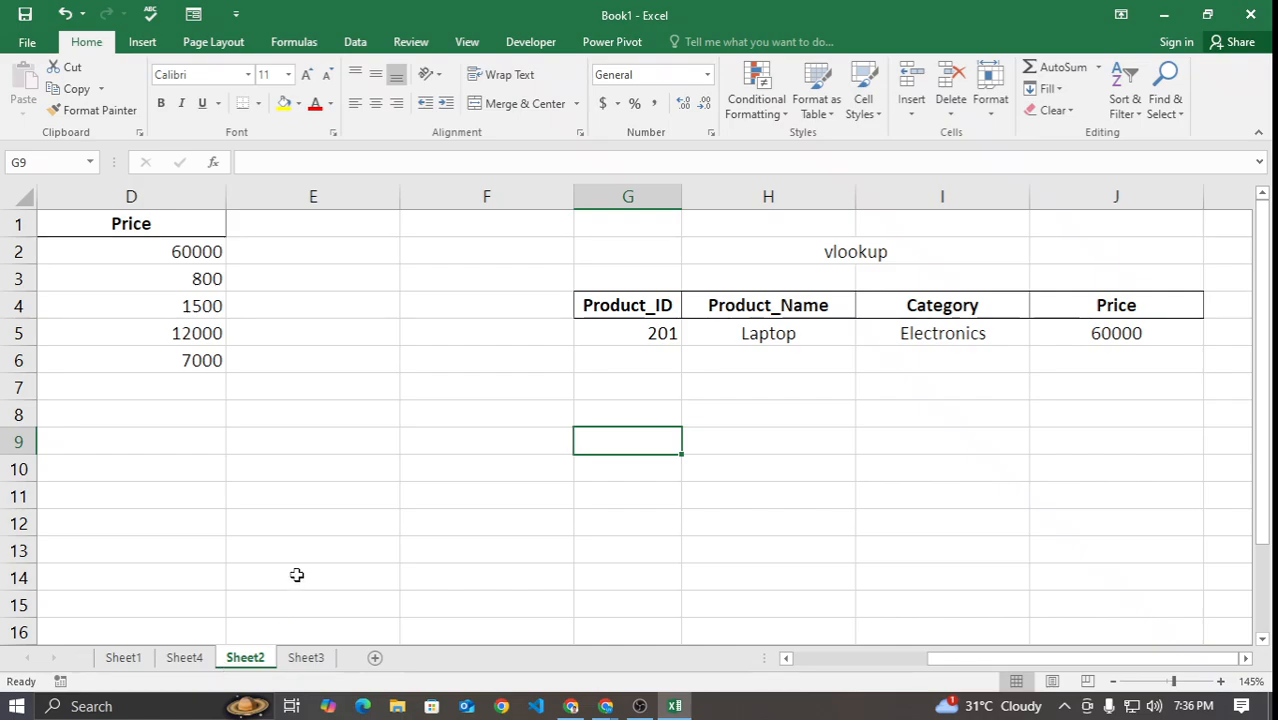
Step: Insert a blank column before the Category column in Sheet2's product table
left_click_drag(982, 662, 846, 662)
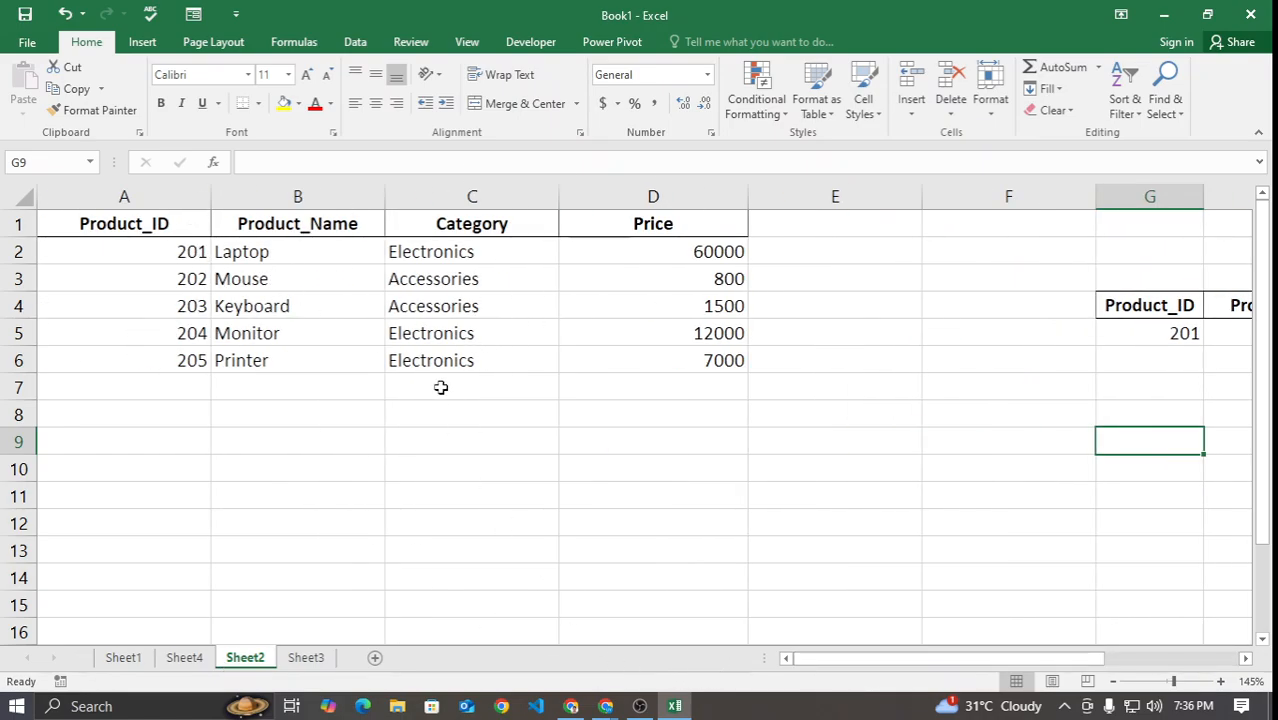
left_click(337, 197)
left_click(425, 190)
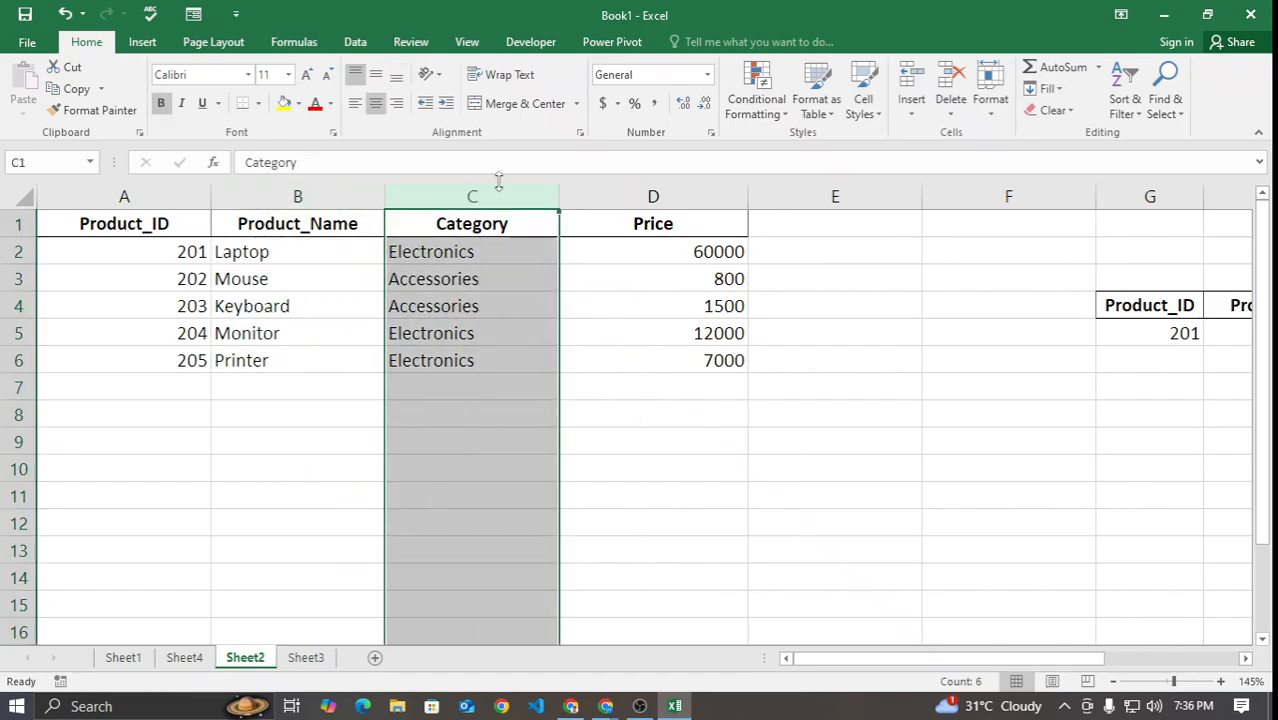
left_click(605, 190)
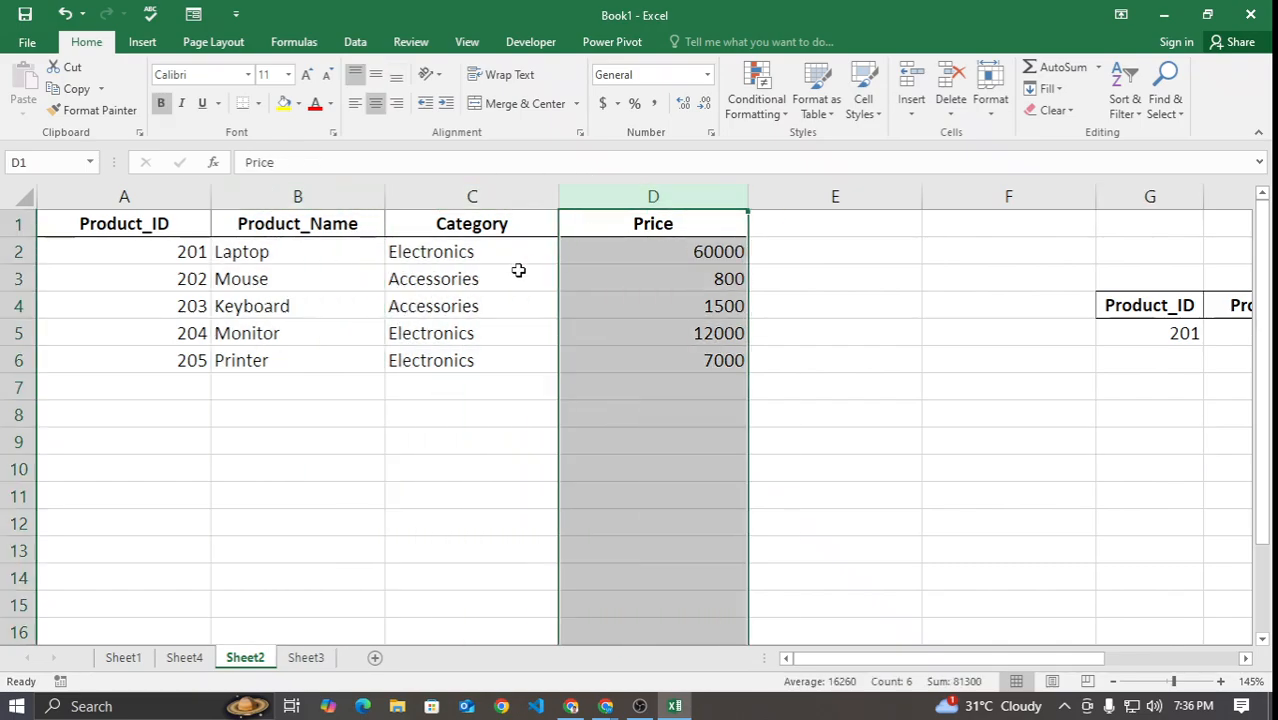
left_click(433, 195)
right_click(433, 196)
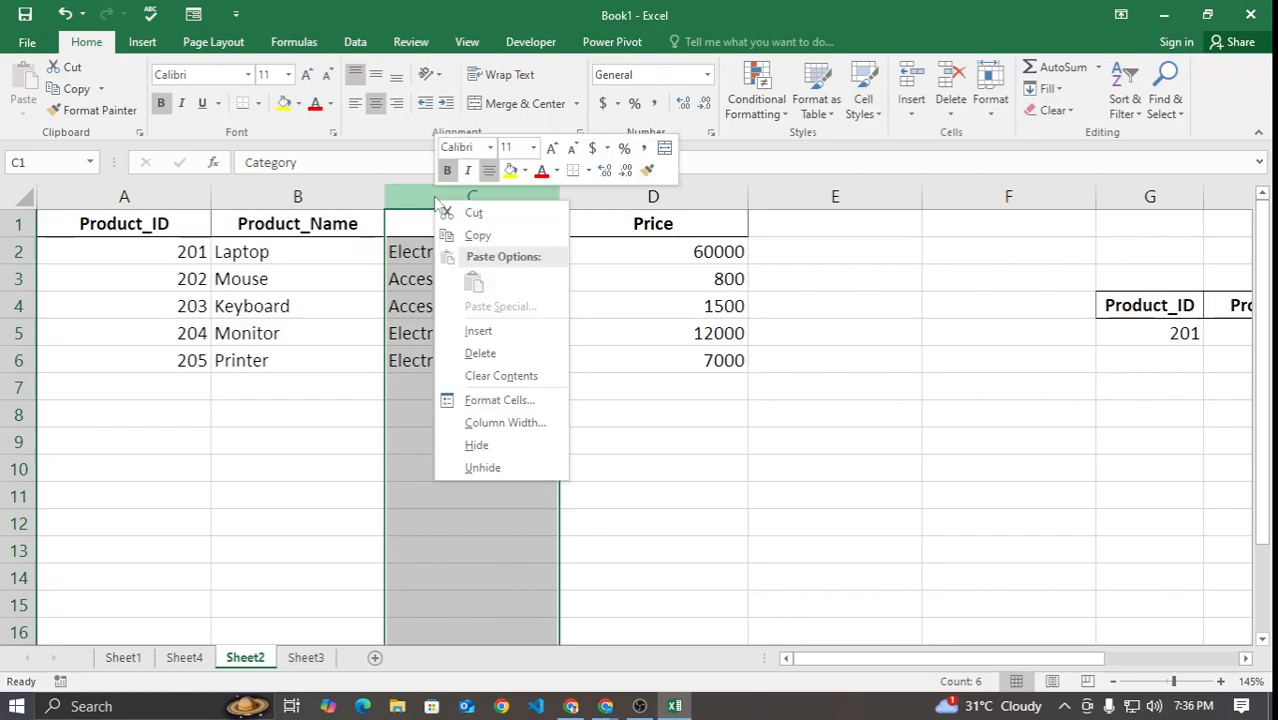
left_click(485, 331)
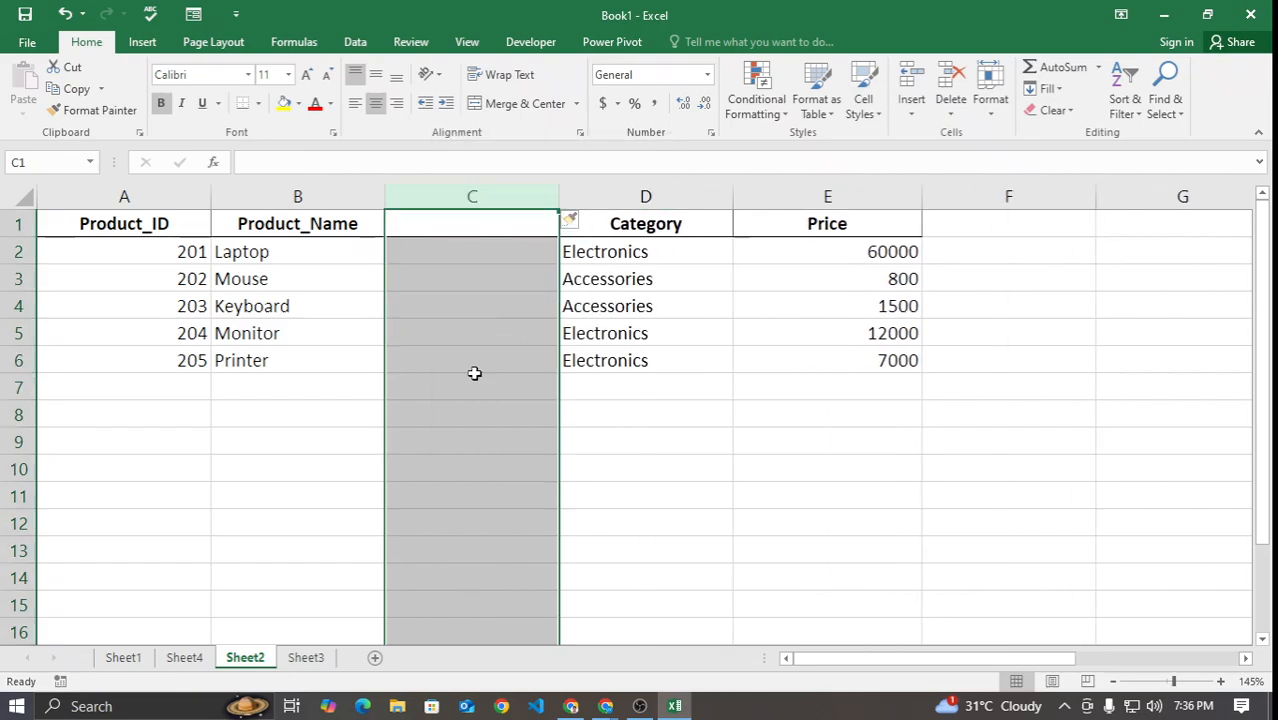
Step: Title the new column Quantity and enter 1, 3, 4, 56 and 3 for the Laptop through Printer rows
left_click(475, 371)
left_click(473, 226)
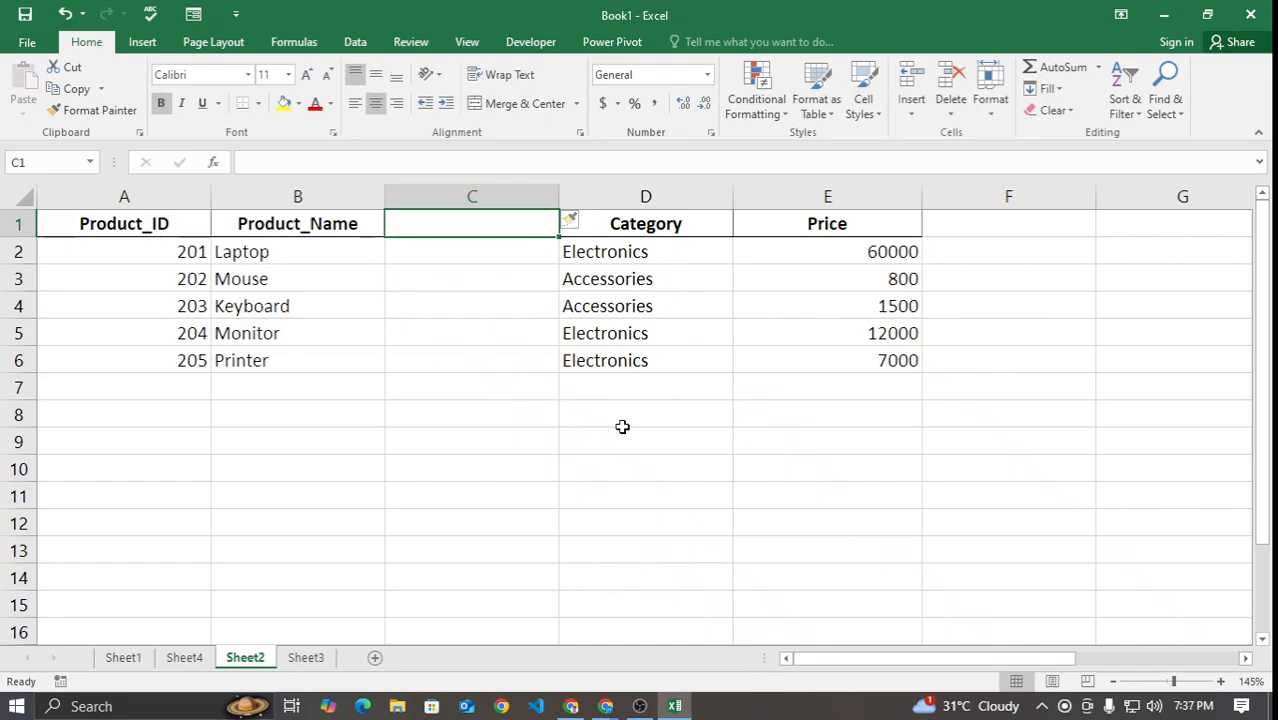
type("Quantity")
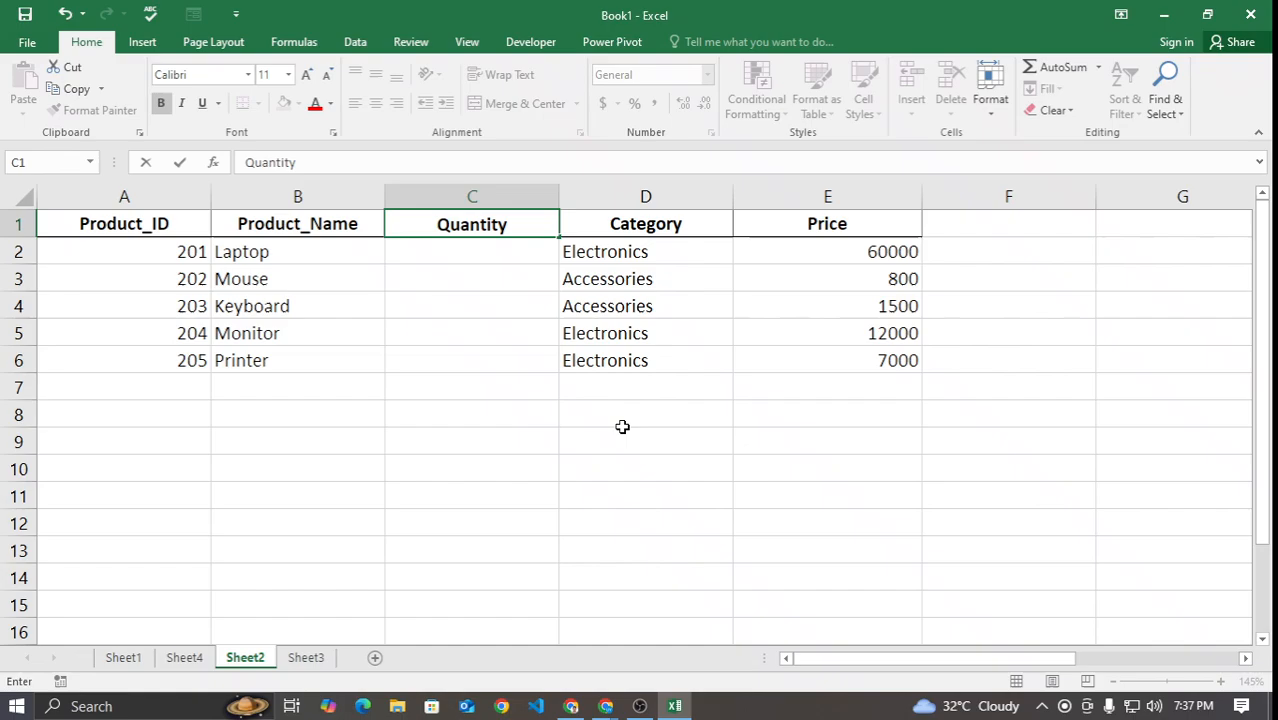
key("Return")
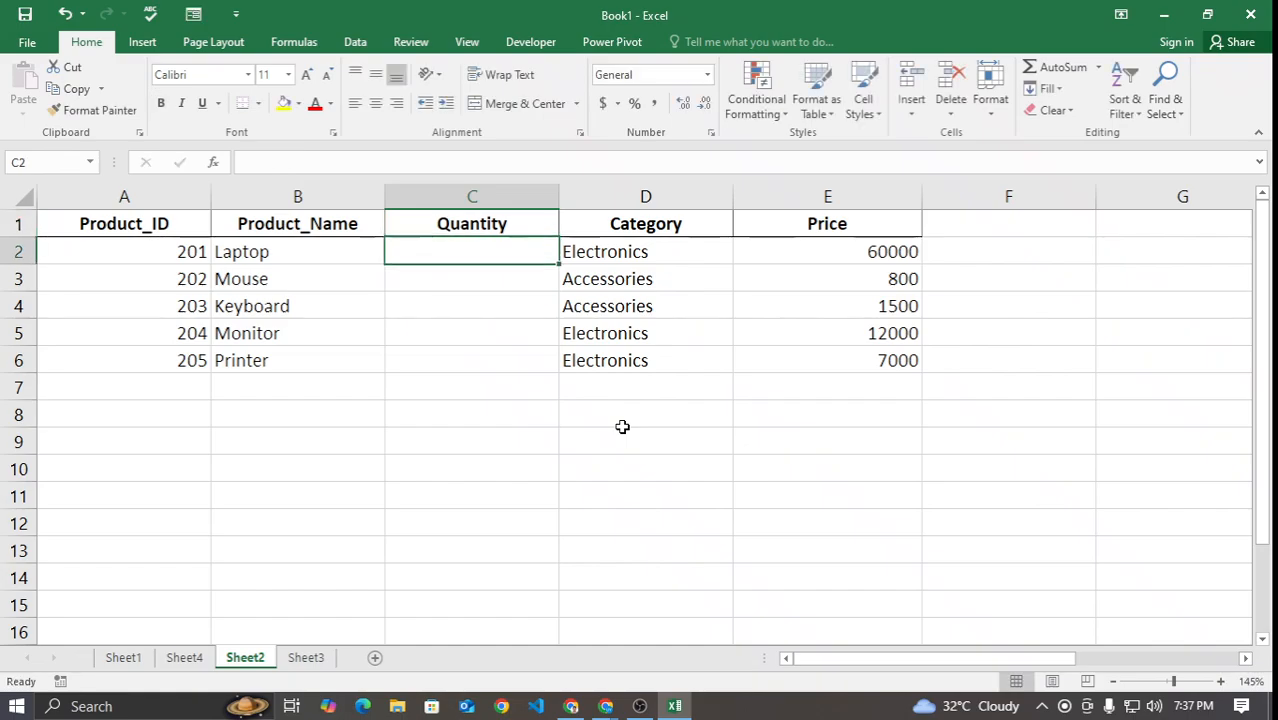
type("1")
key("Return")
type("56")
key("Return")
type("3")
key("Return")
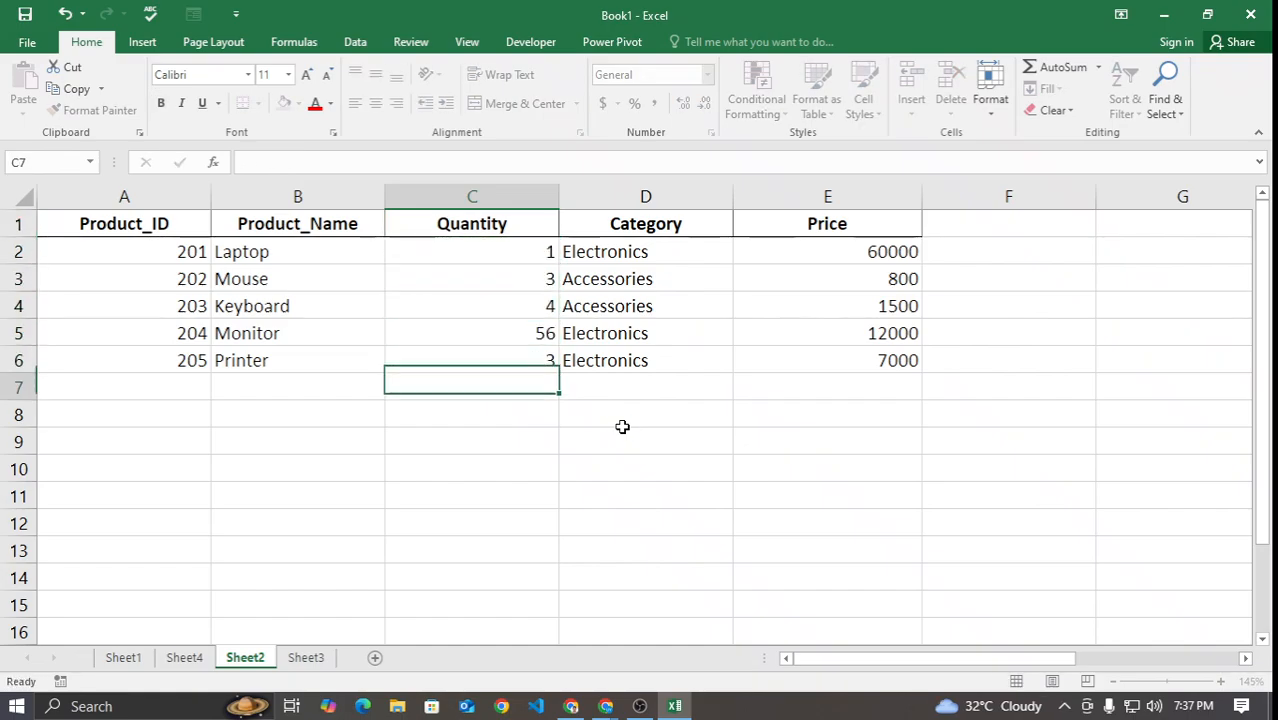
key("Return")
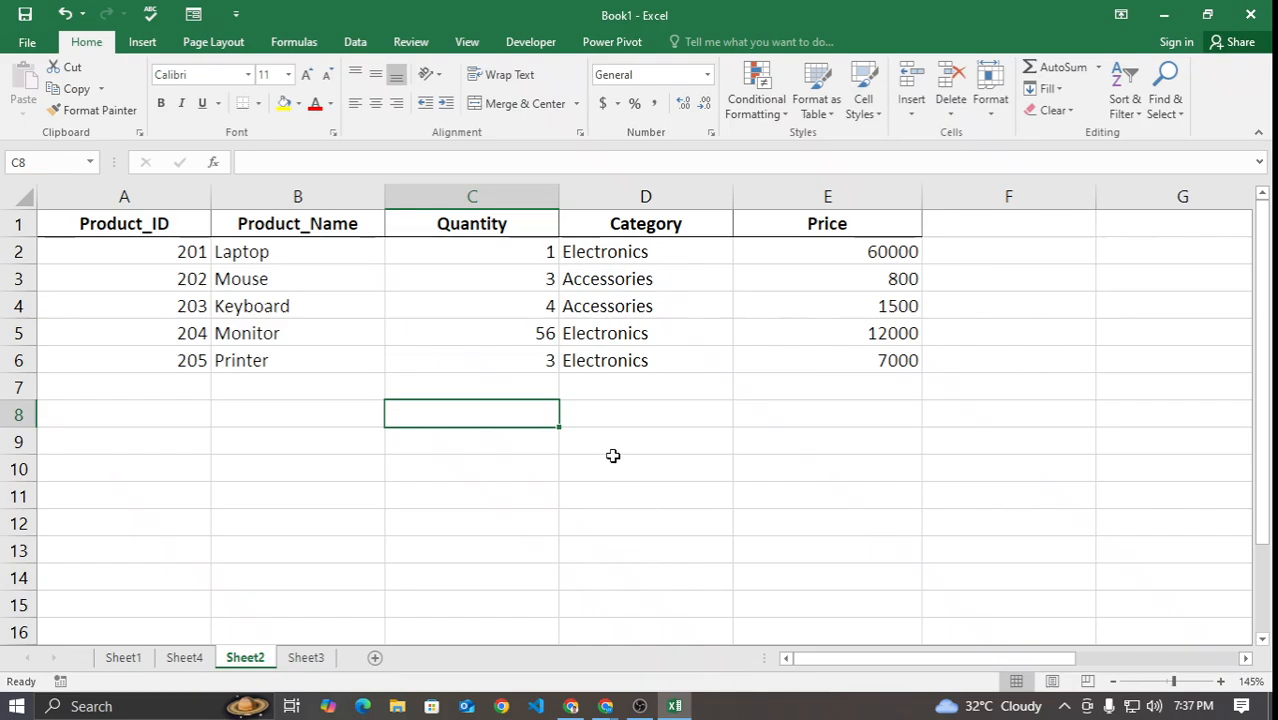
Step: Compare the VLOOKUP result row with the Product_Name, Quantity, Category and Price columns of the source table
left_click_drag(813, 658, 990, 660)
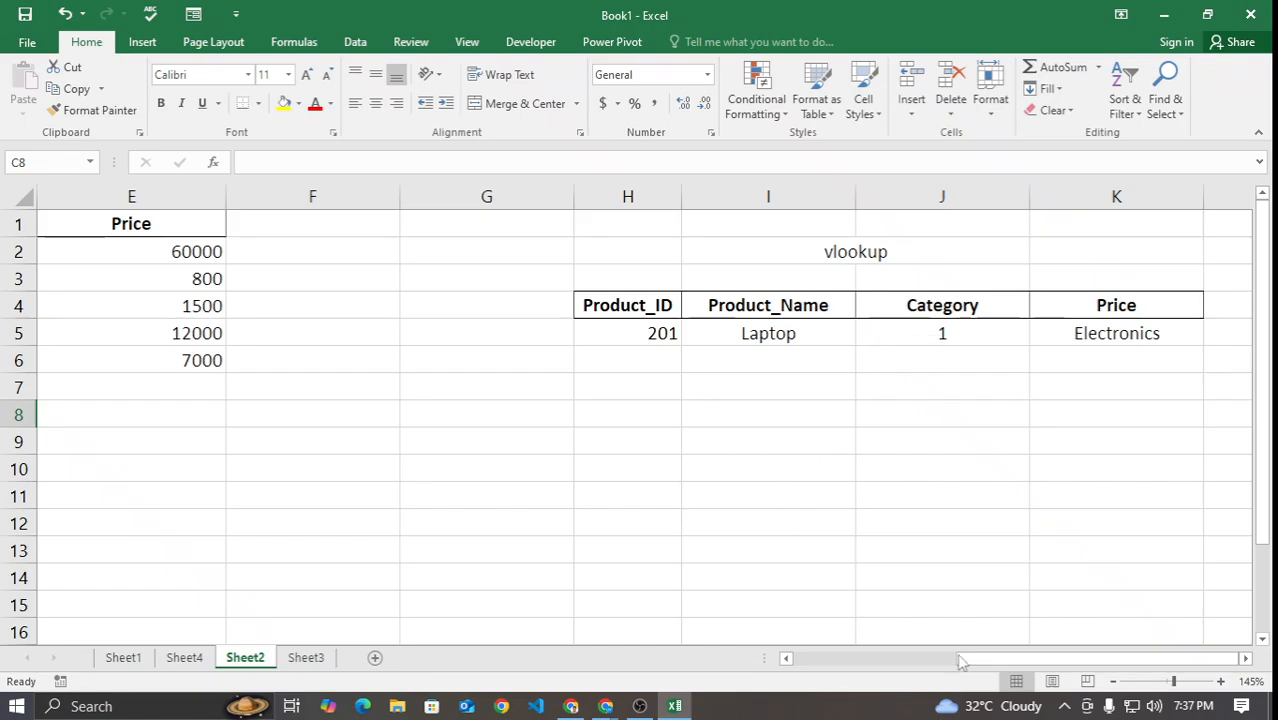
left_click_drag(962, 660, 795, 660)
left_click_drag(599, 228, 610, 360)
left_click(283, 226)
left_click(399, 228)
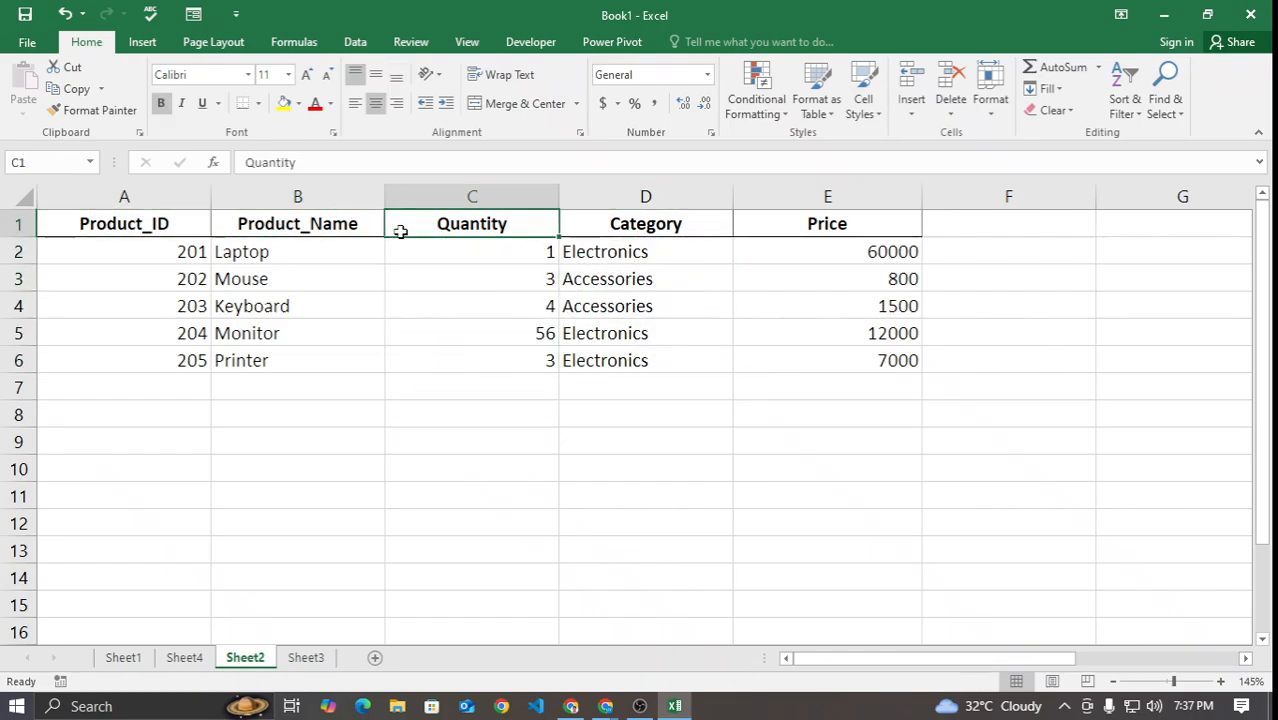
left_click_drag(622, 238, 645, 360)
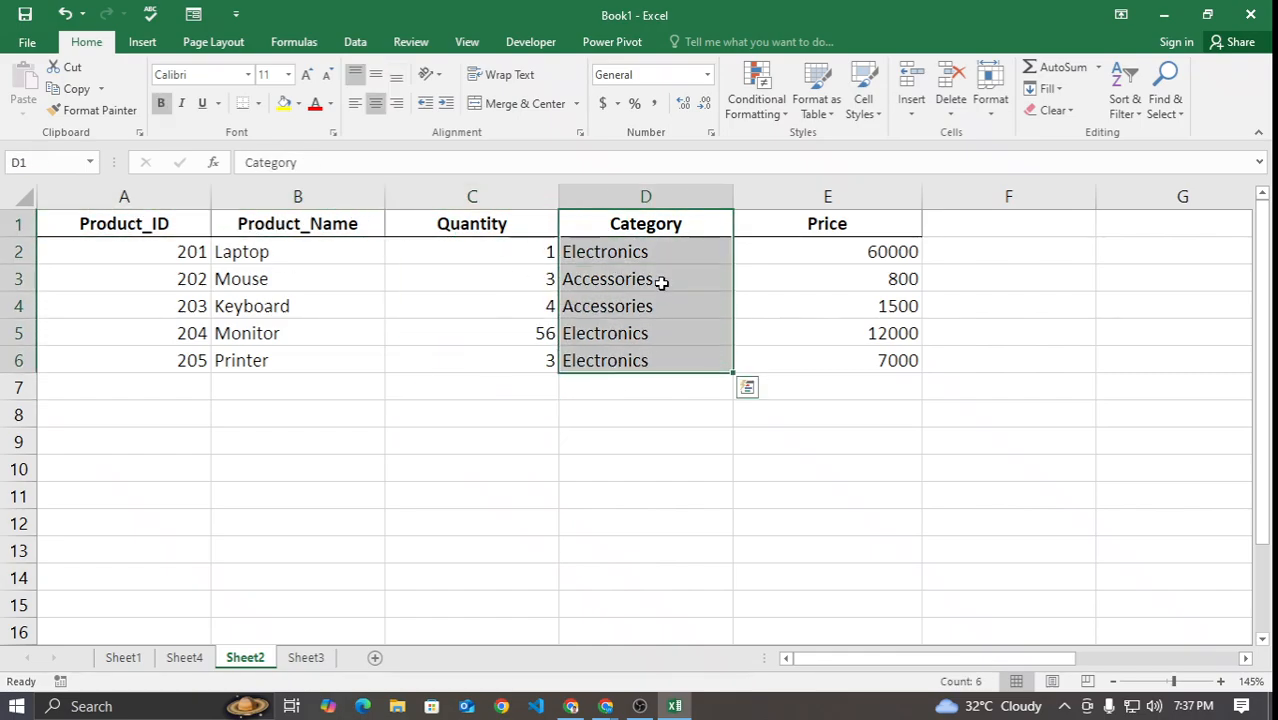
left_click_drag(799, 228, 796, 366)
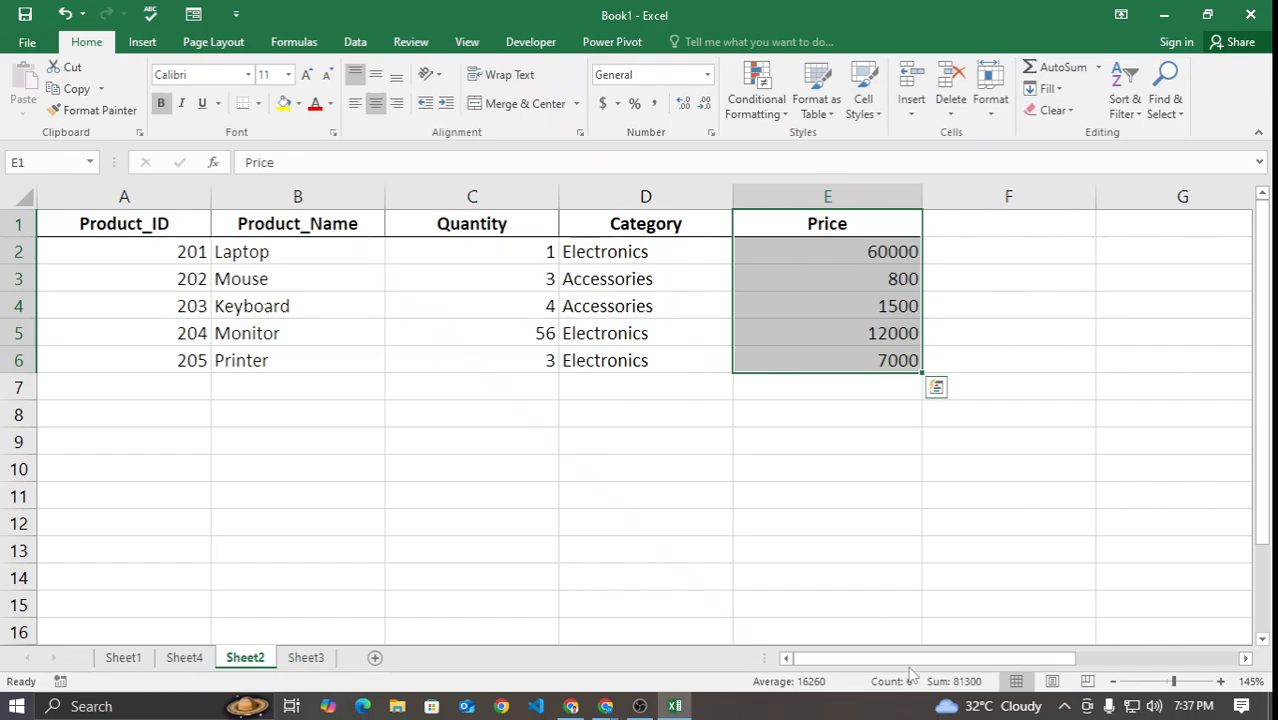
Step: Inspect the VLOOKUP formulas in J5 and K5, leaving them unedited
left_click_drag(910, 658, 1120, 655)
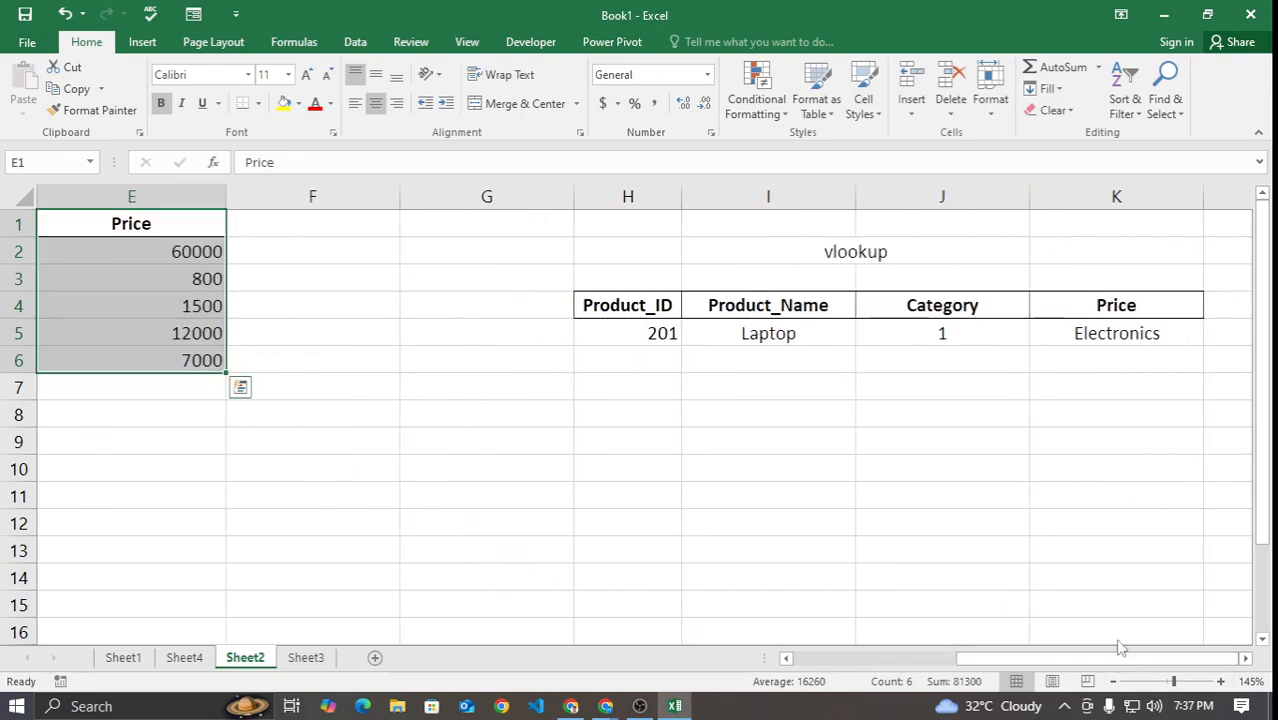
left_click(948, 335)
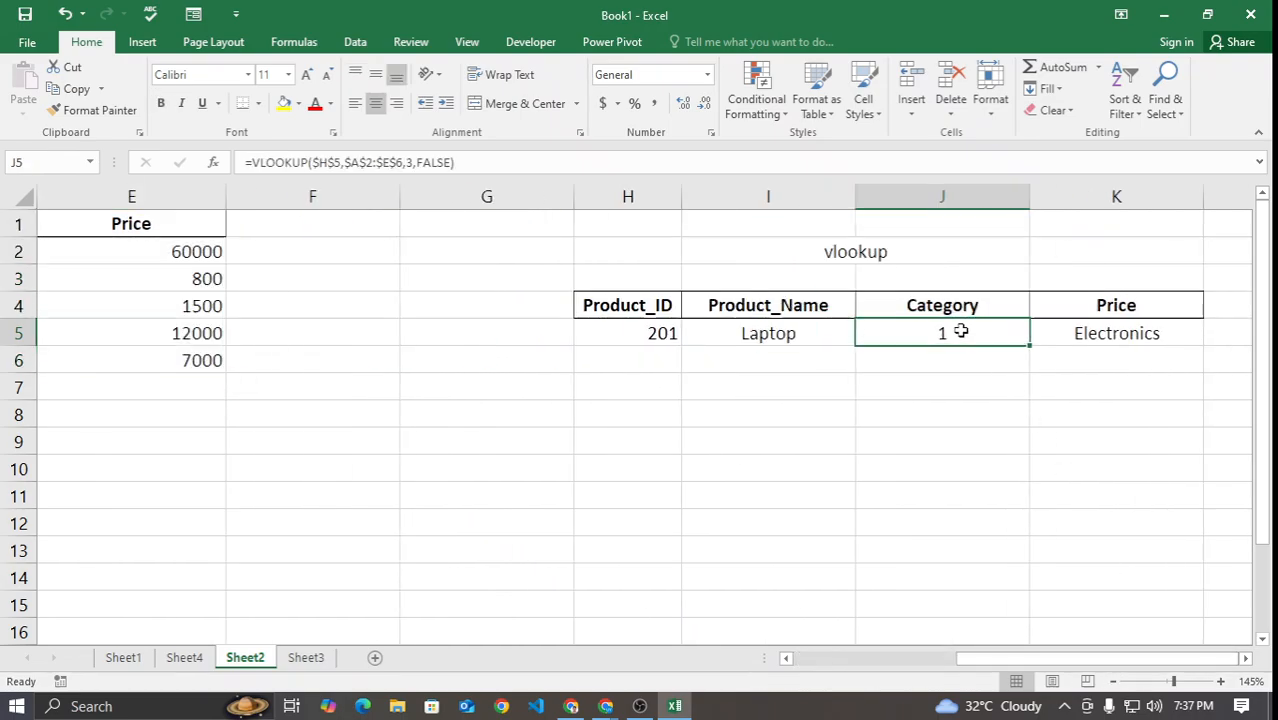
double_click(1142, 338)
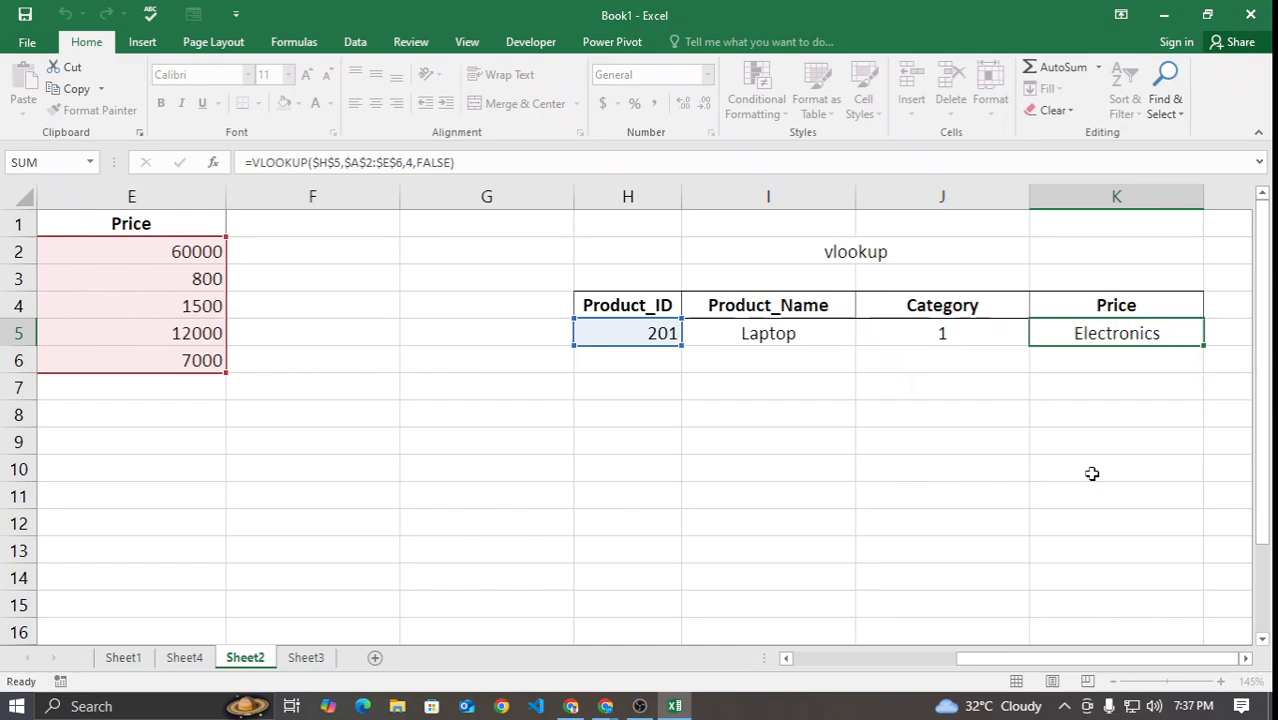
key("Escape")
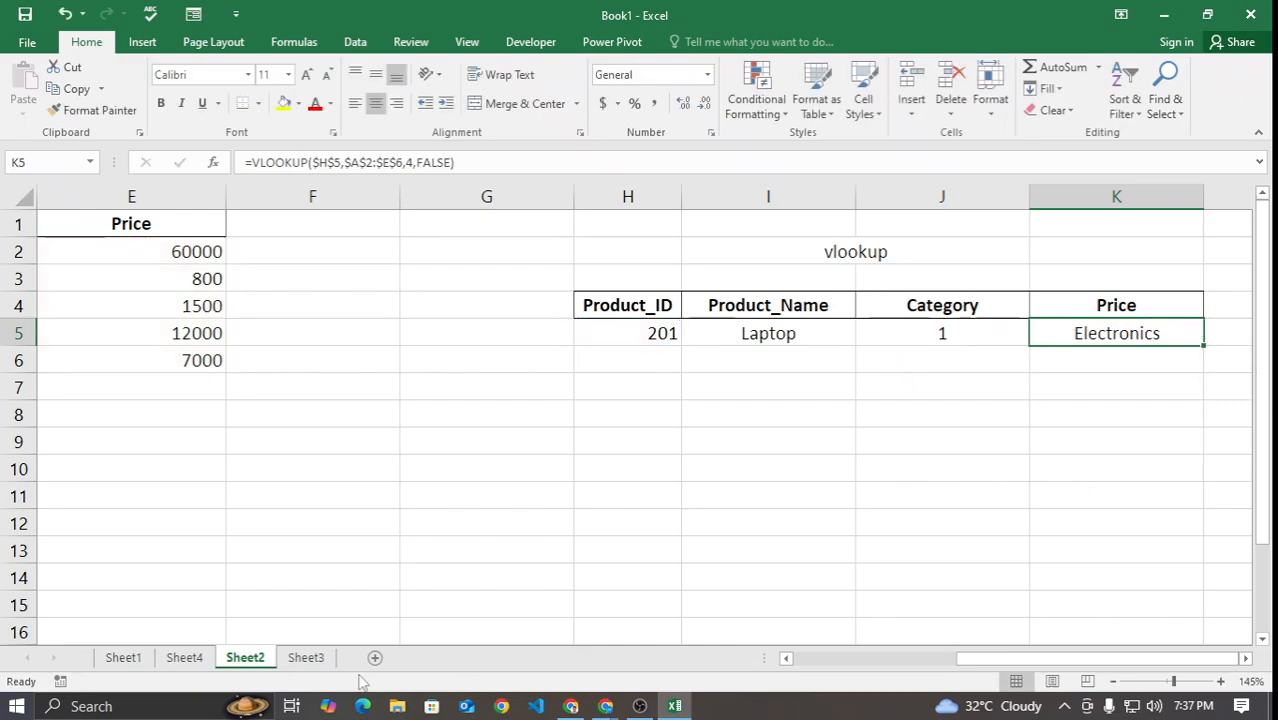
Step: Insert a blank row above Category in Sheet3's product table and inspect the HLOOKUP formula in K11
left_click(304, 658)
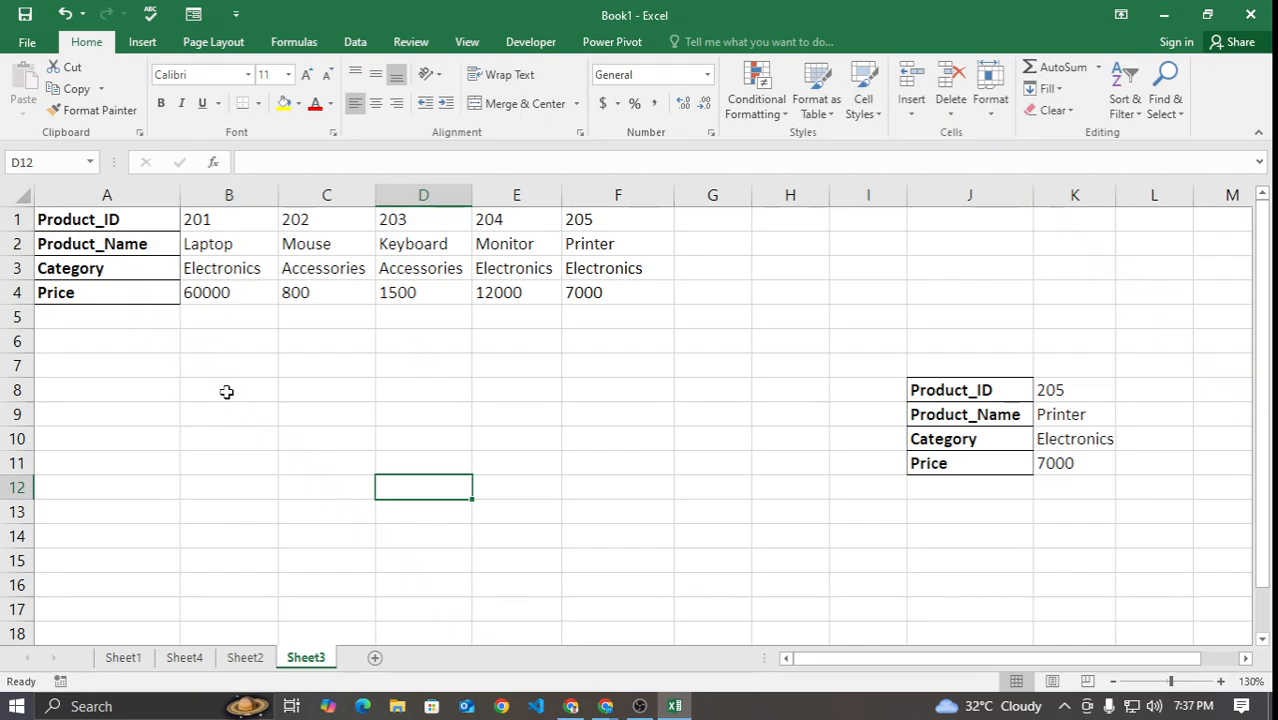
left_click(17, 268)
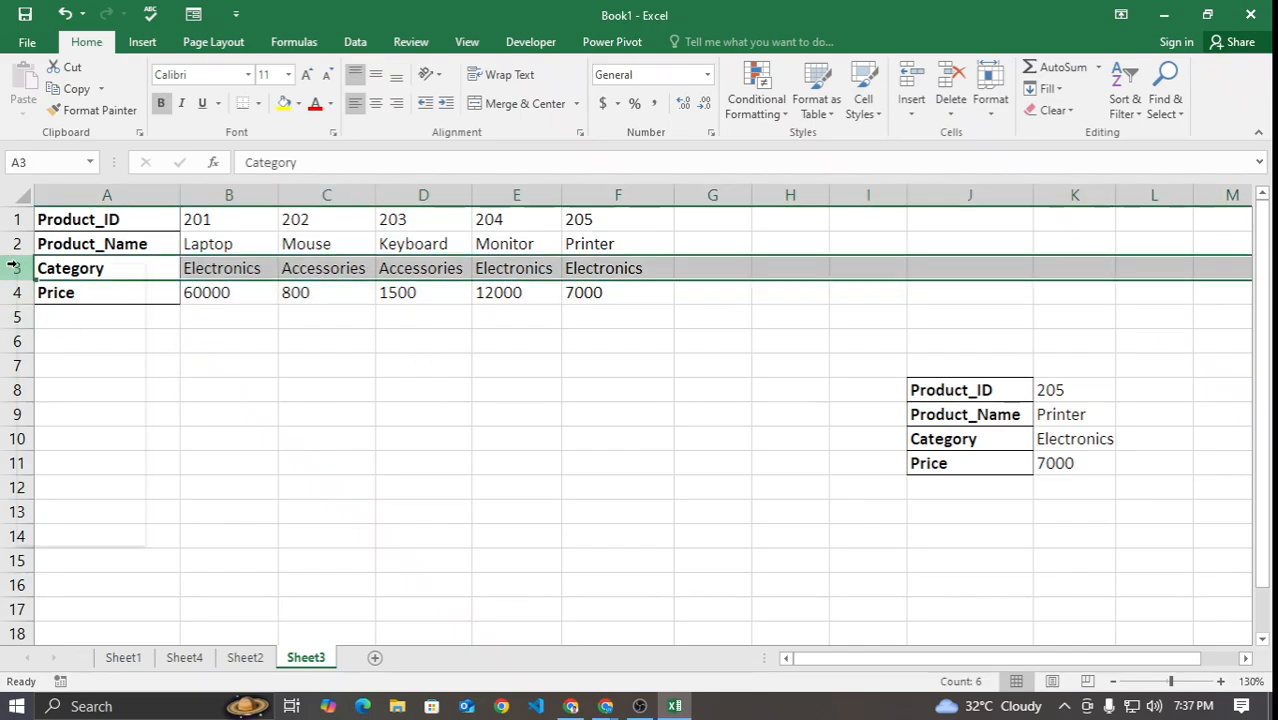
right_click(17, 268)
left_click(88, 395)
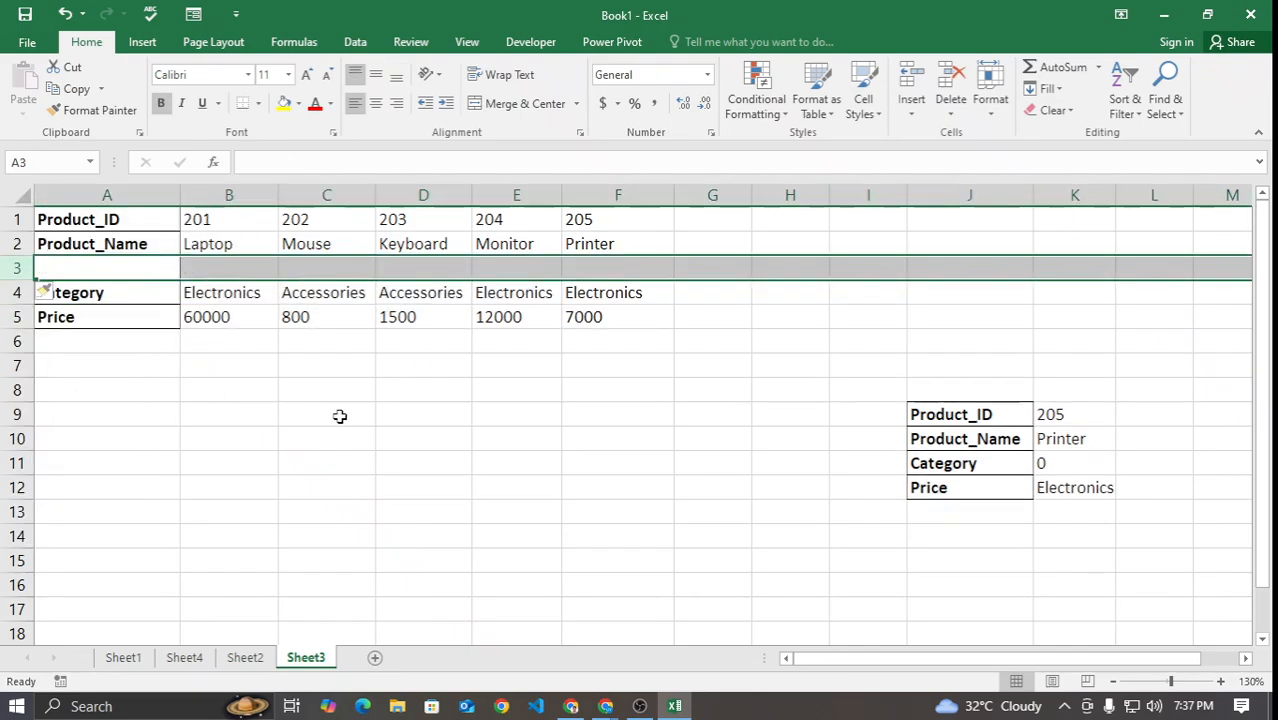
left_click(338, 416)
left_click(1052, 487)
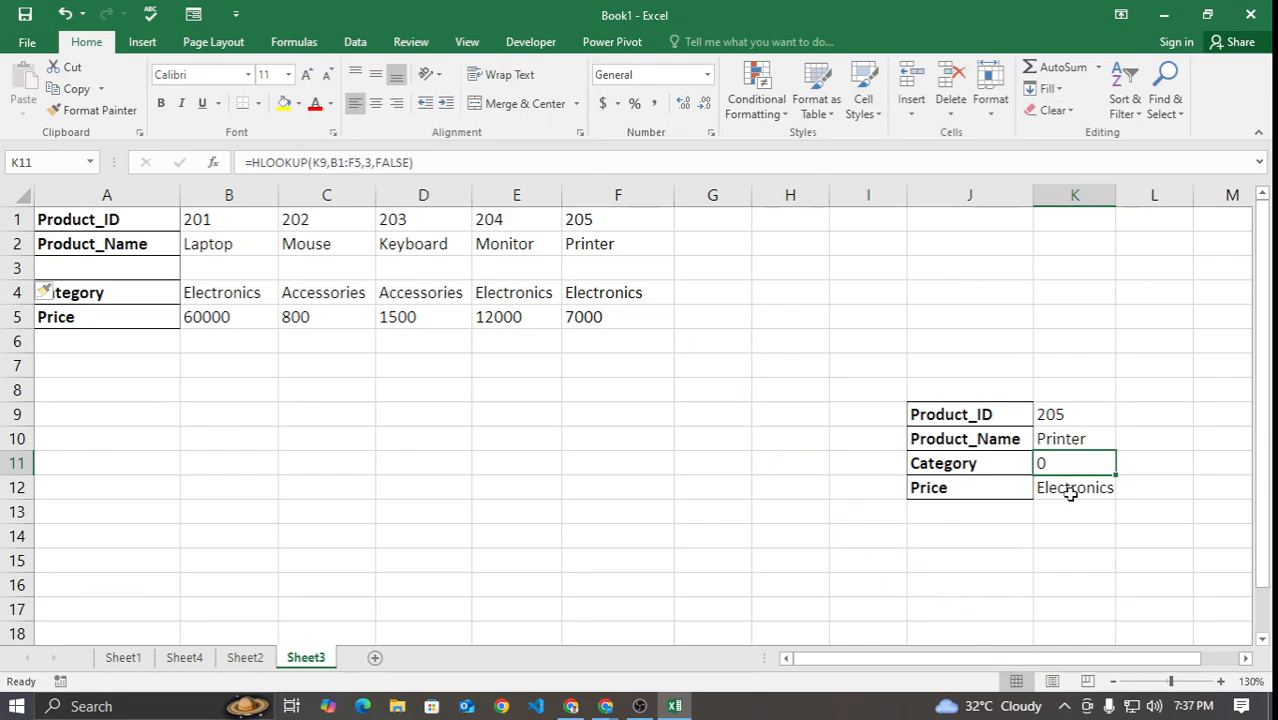
left_click(1017, 569)
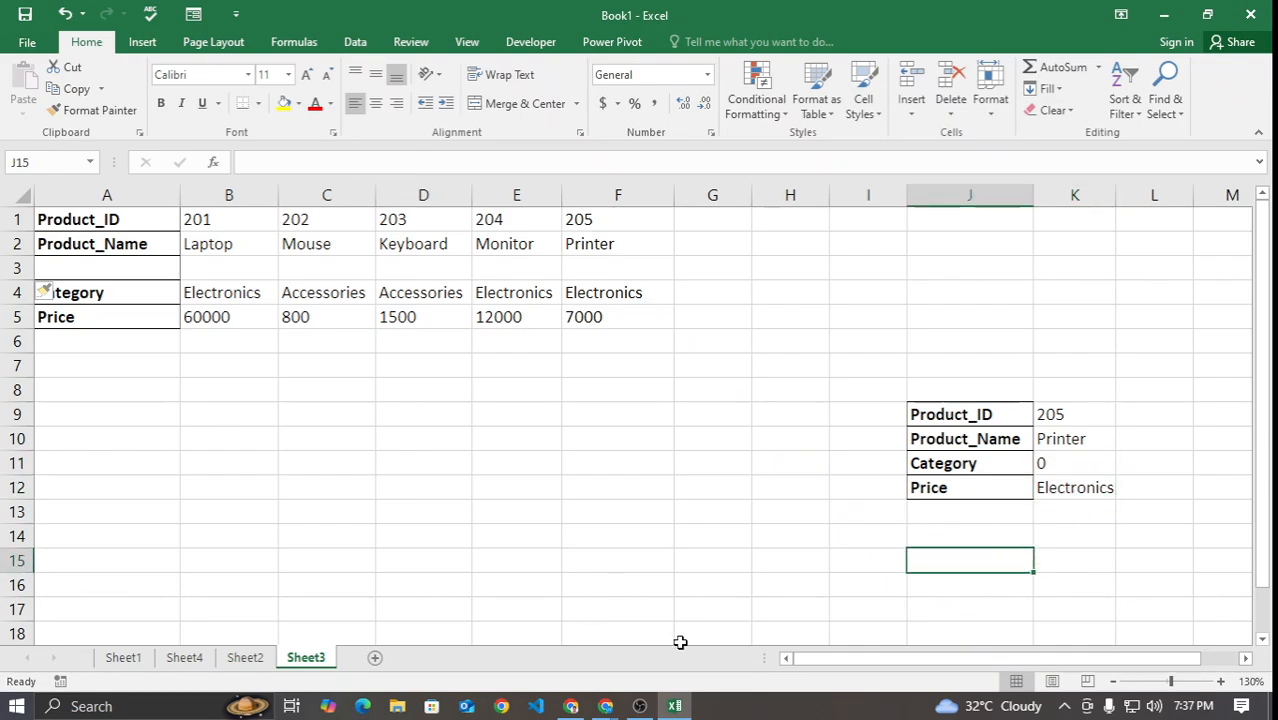
Step: Switch to the browser window with the Google Meet call and show the meeting
mouse_move(605, 706)
left_click(497, 620)
left_click(212, 10)
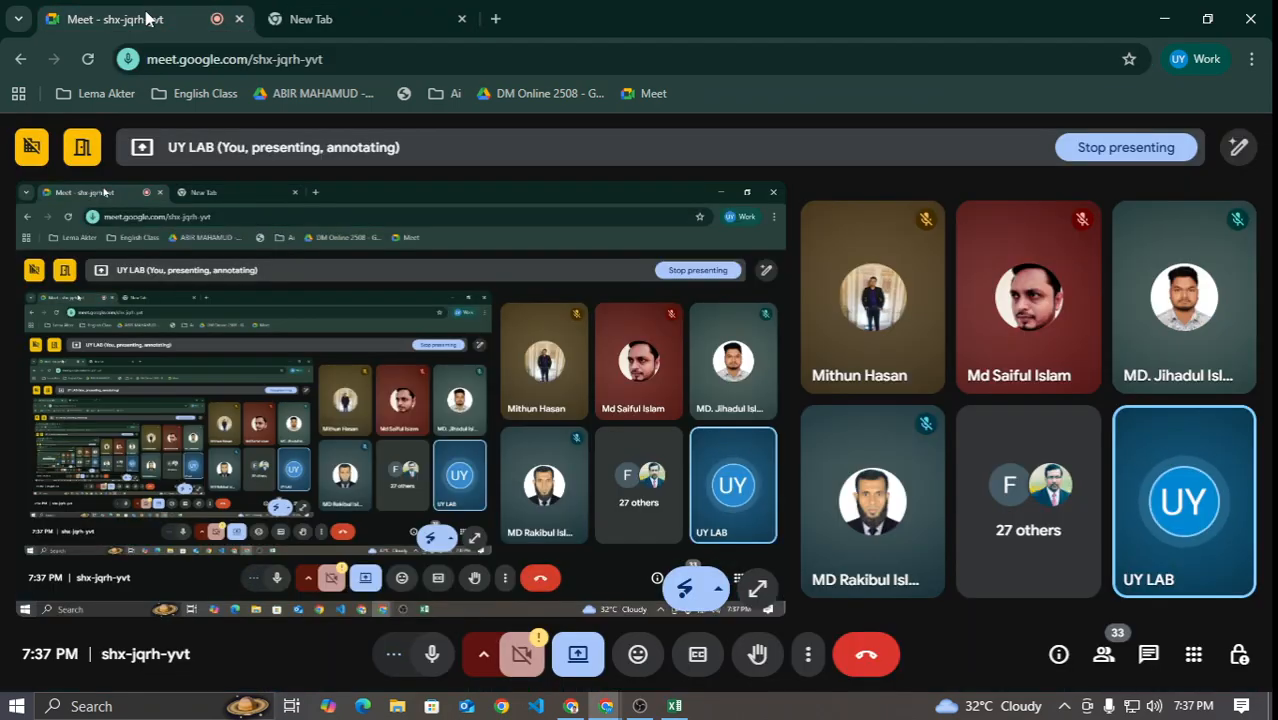
Step: Return to Excel and add a new blank worksheet after Sheet3
left_click(674, 706)
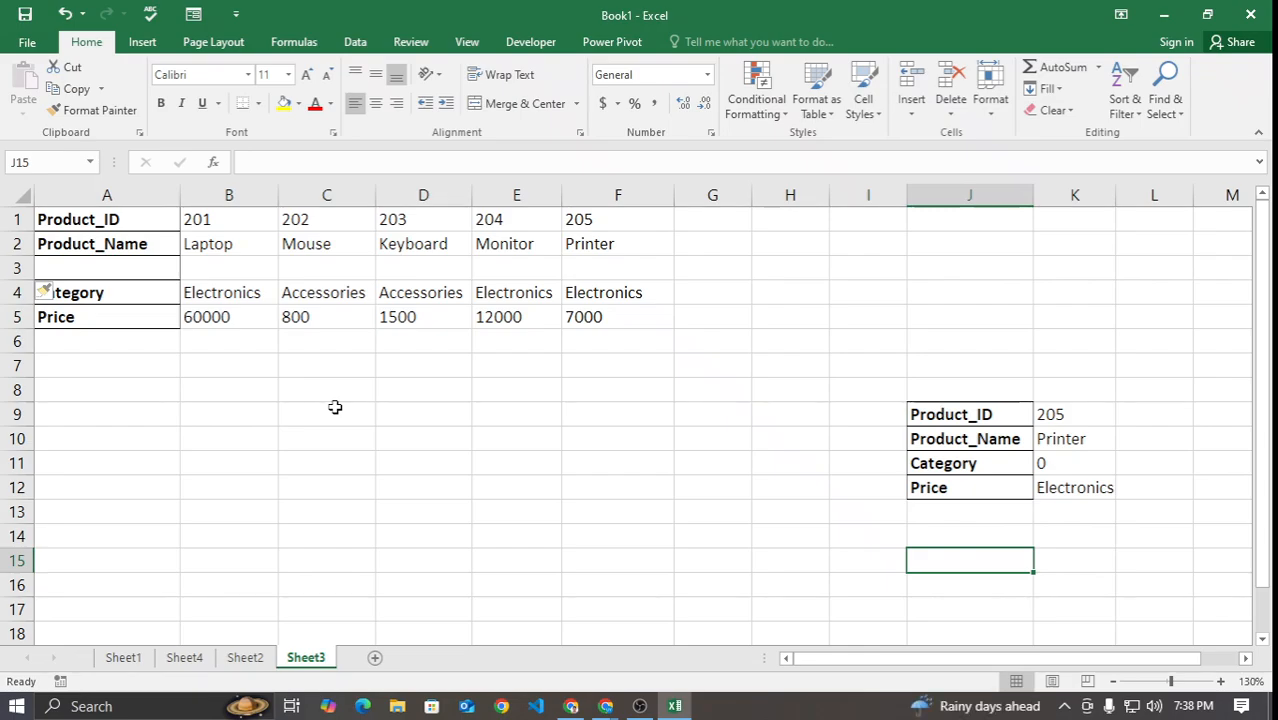
left_click(375, 657)
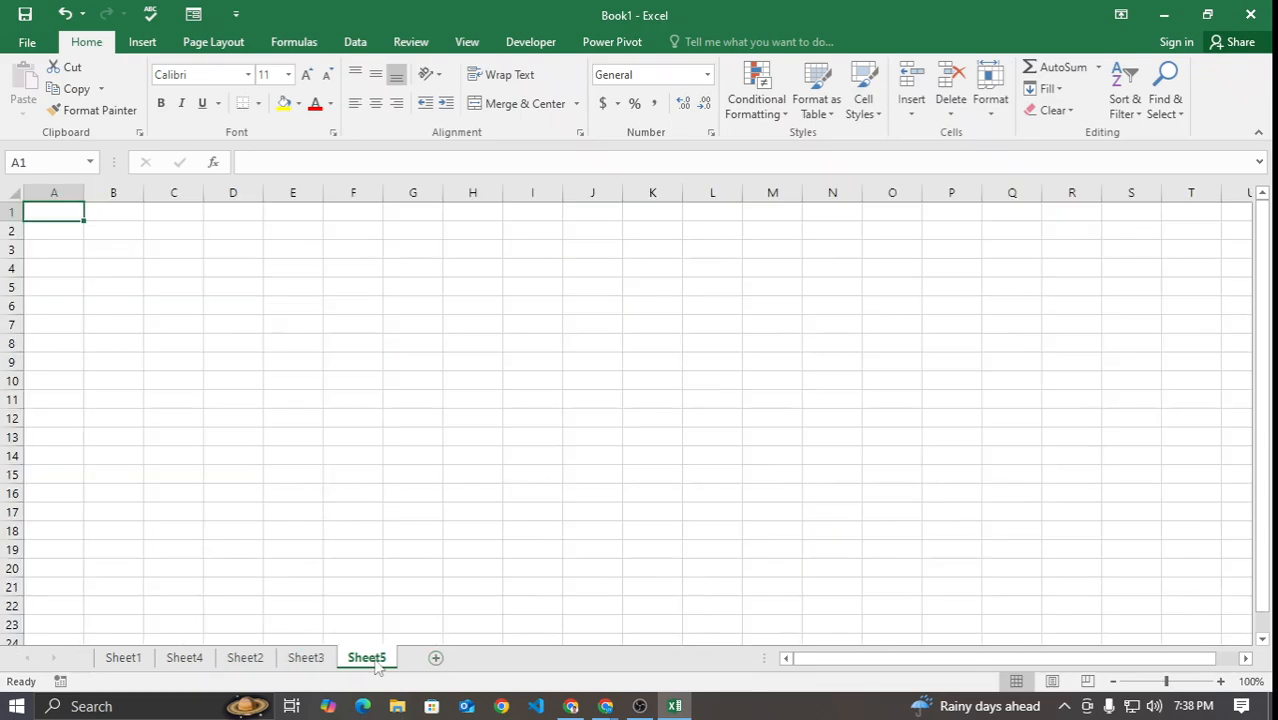
Step: Copy the product table A1:E6 from Sheet2 and paste it at A1 of Sheet5
left_click(252, 660)
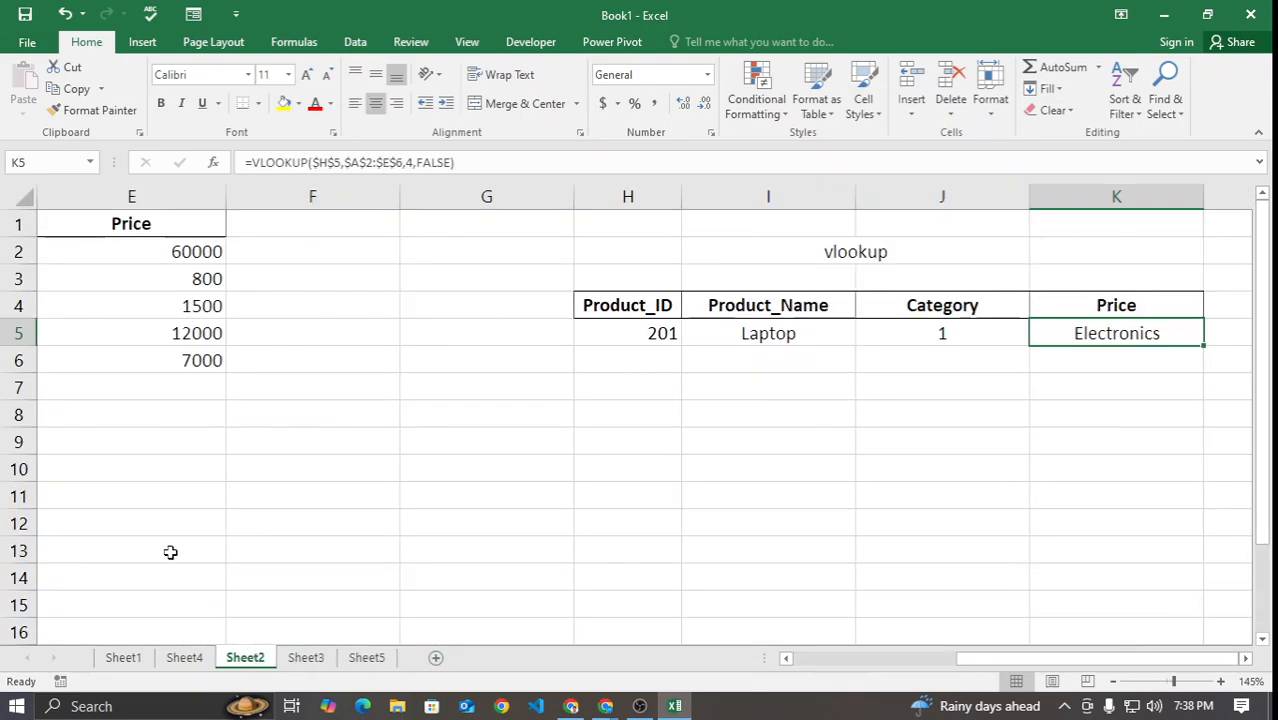
left_click_drag(1000, 658, 709, 658)
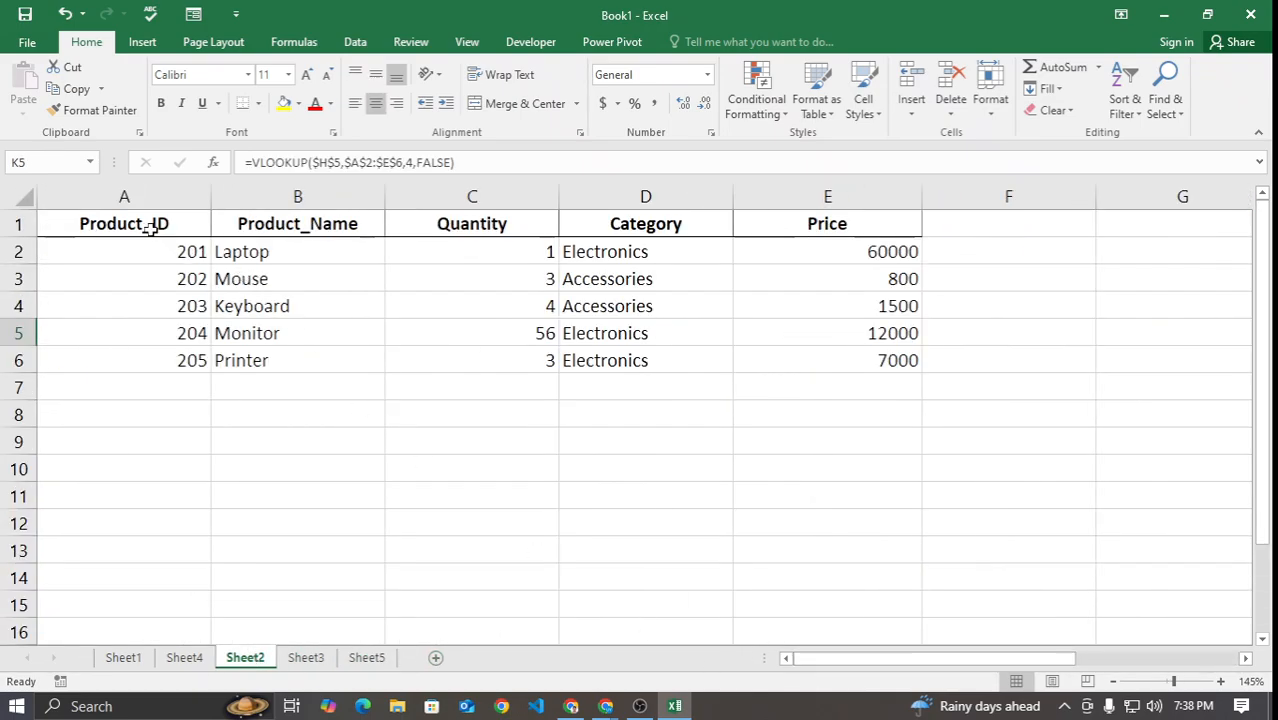
left_click_drag(147, 218, 719, 384)
key("ctrl+c")
left_click(366, 657)
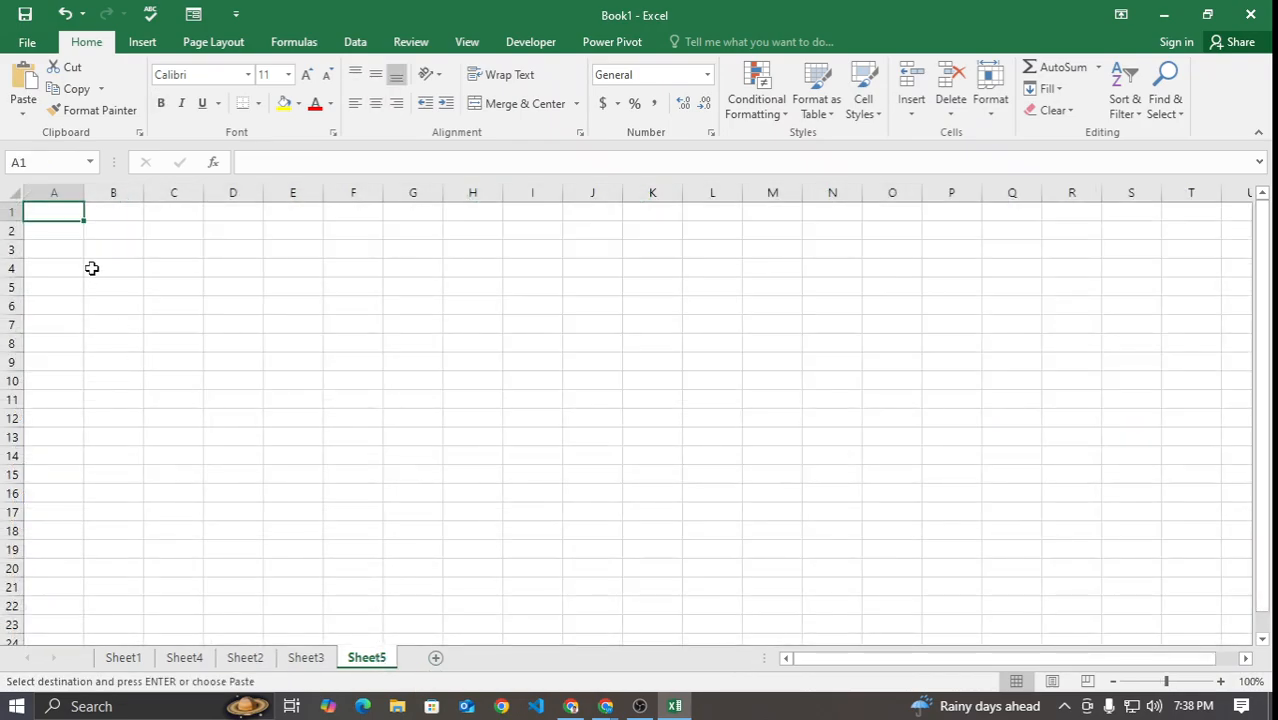
key("ctrl+v")
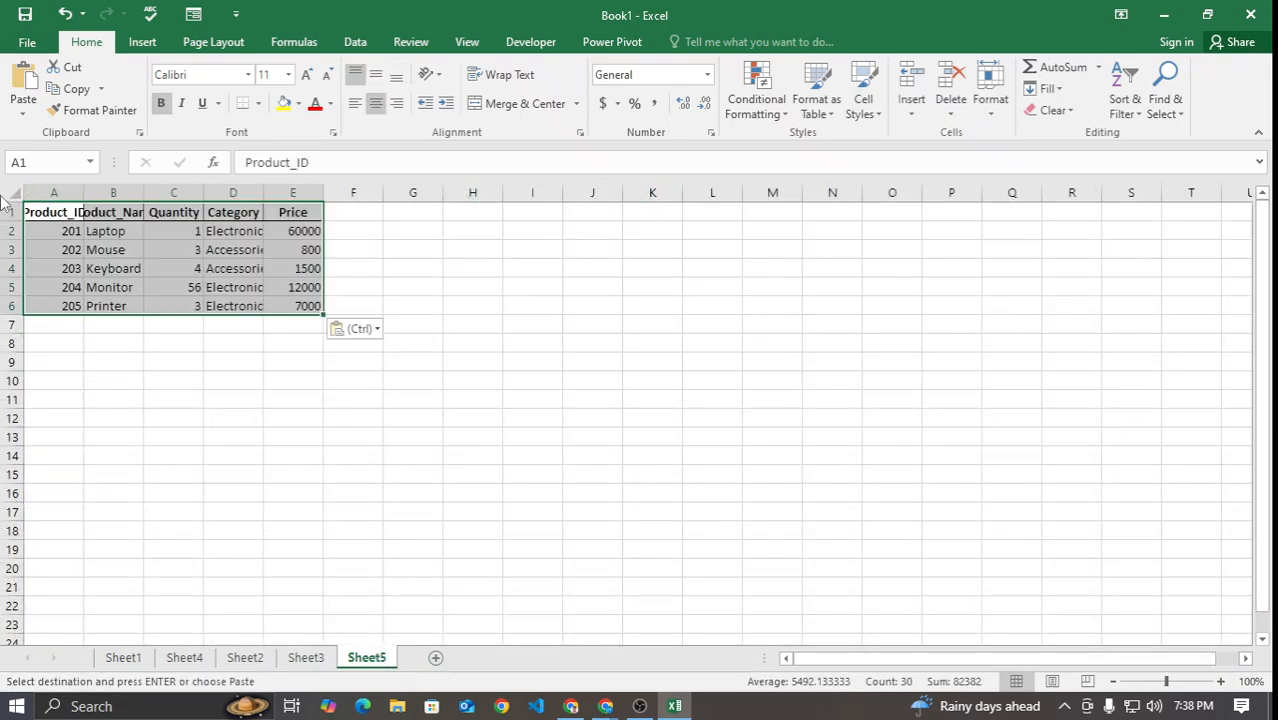
Step: Widen all columns of Sheet5 equally so the pasted headers and categories fit
left_click(15, 192)
left_click_drag(84, 191, 120, 191)
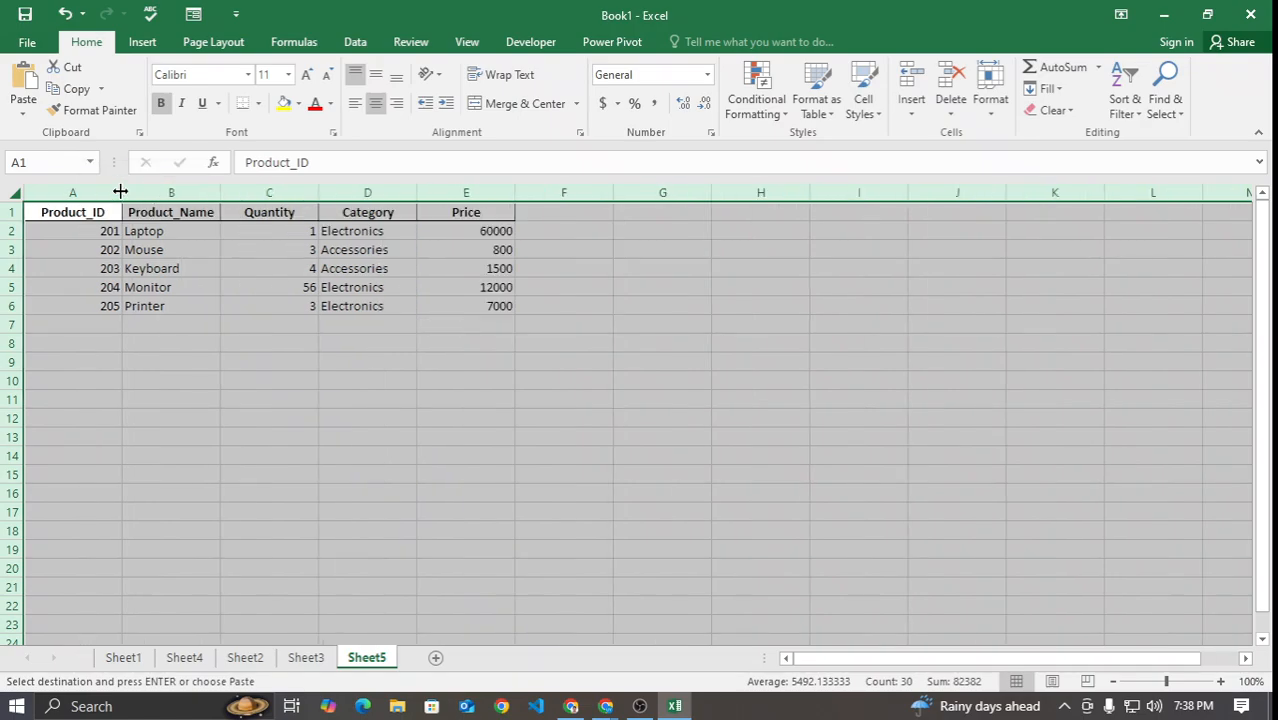
left_click_drag(11, 237, 21, 254)
scroll(134, 288, "up", 1, "ctrl")
left_click(344, 469)
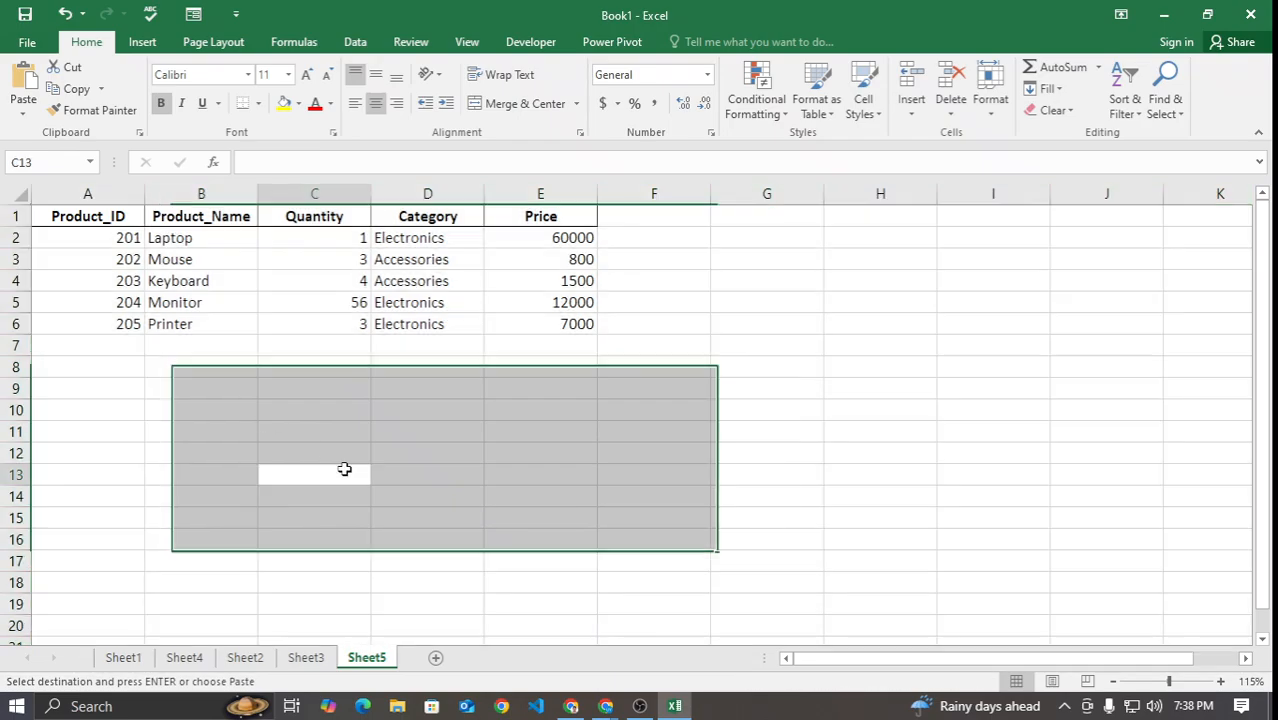
left_click(638, 473)
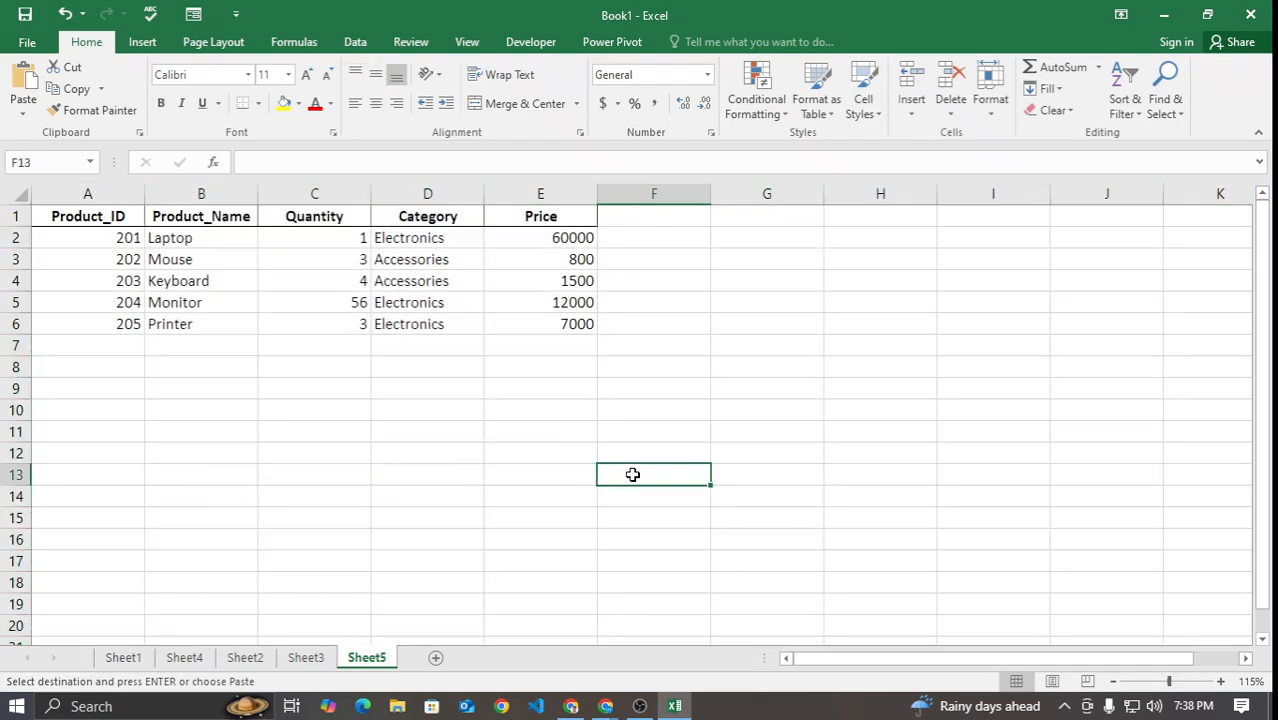
Step: Copy the header row A1:E1 of the product table to F13:J13 for the lookup area
left_click_drag(146, 212, 276, 206)
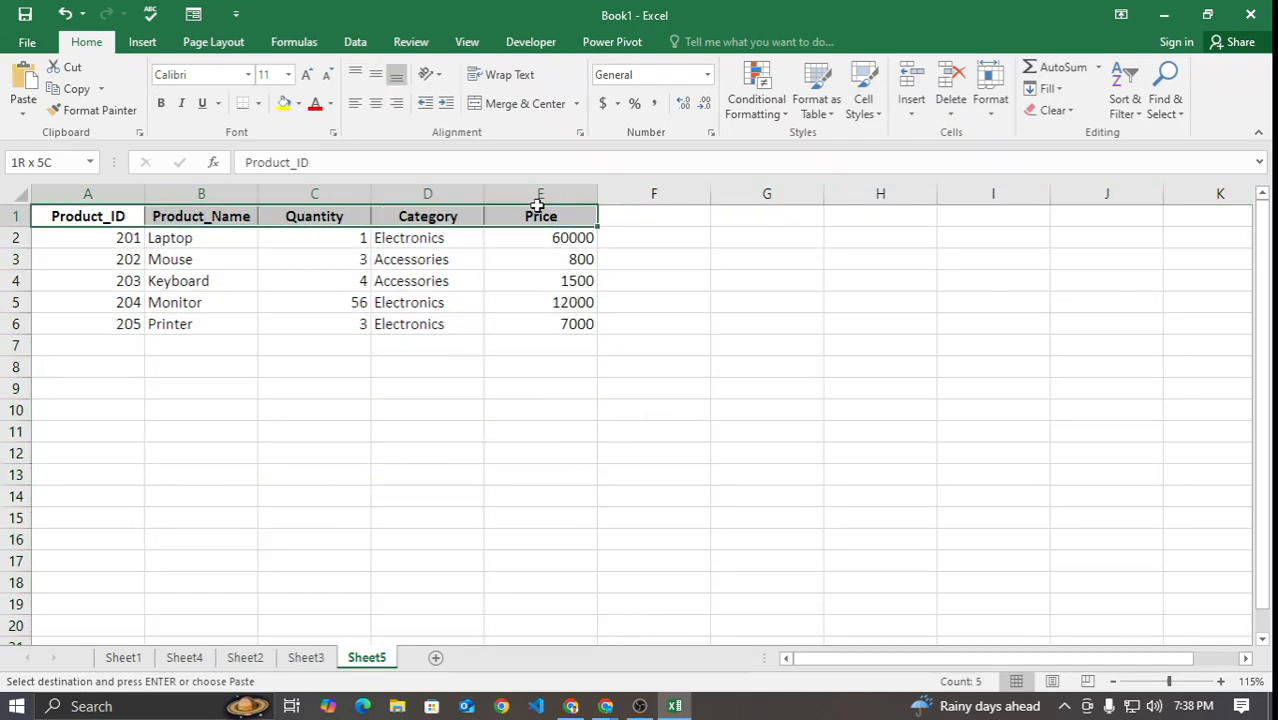
left_click_drag(538, 205, 540, 207)
key("ctrl+v")
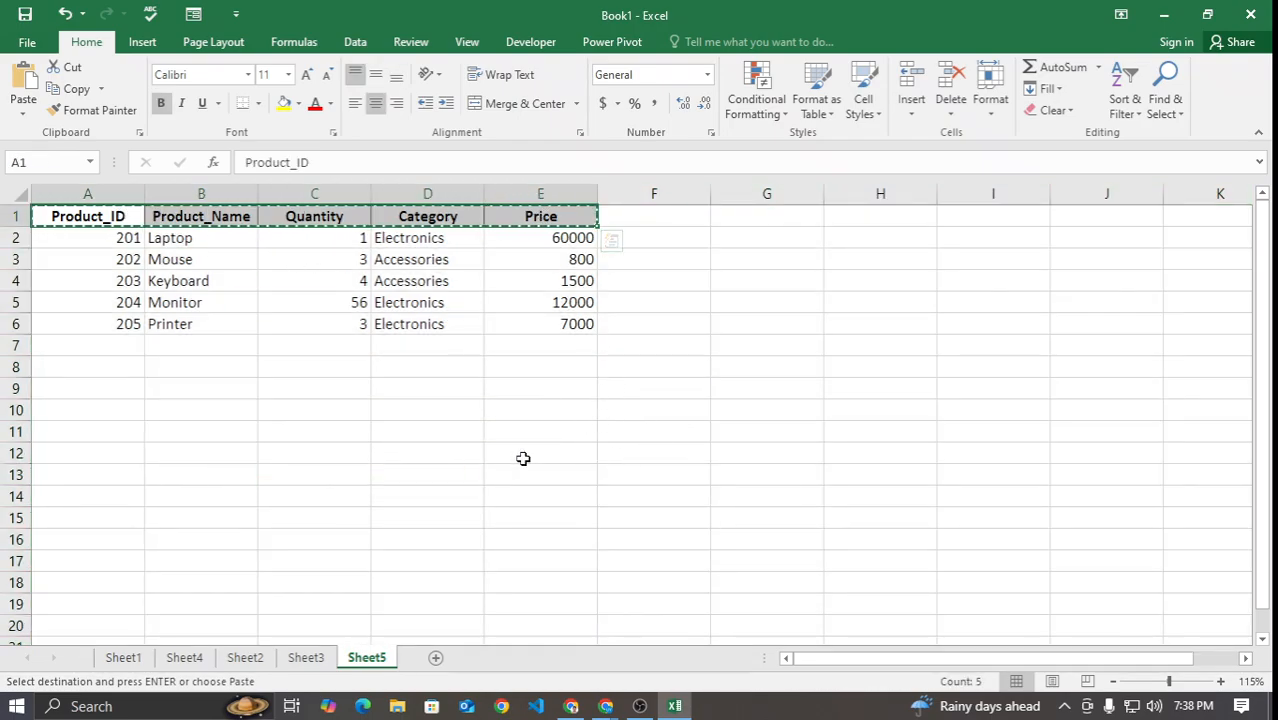
left_click(612, 473)
key("ctrl+v")
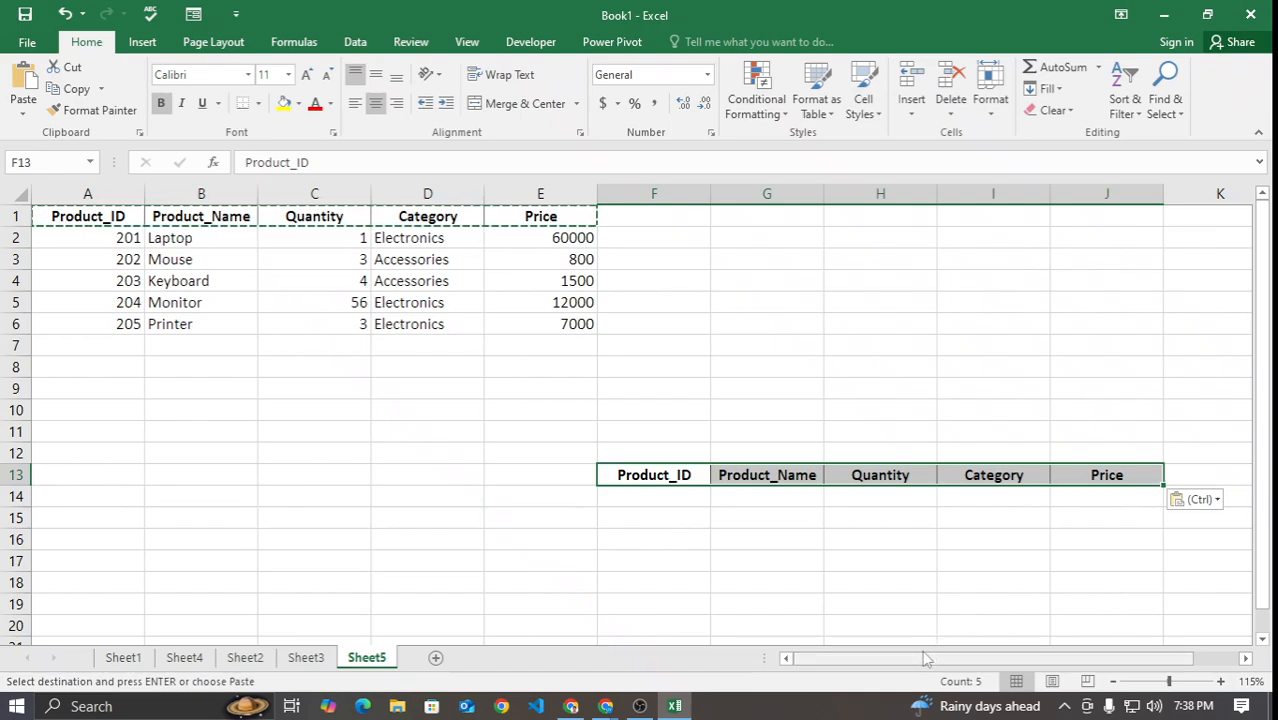
left_click(882, 560)
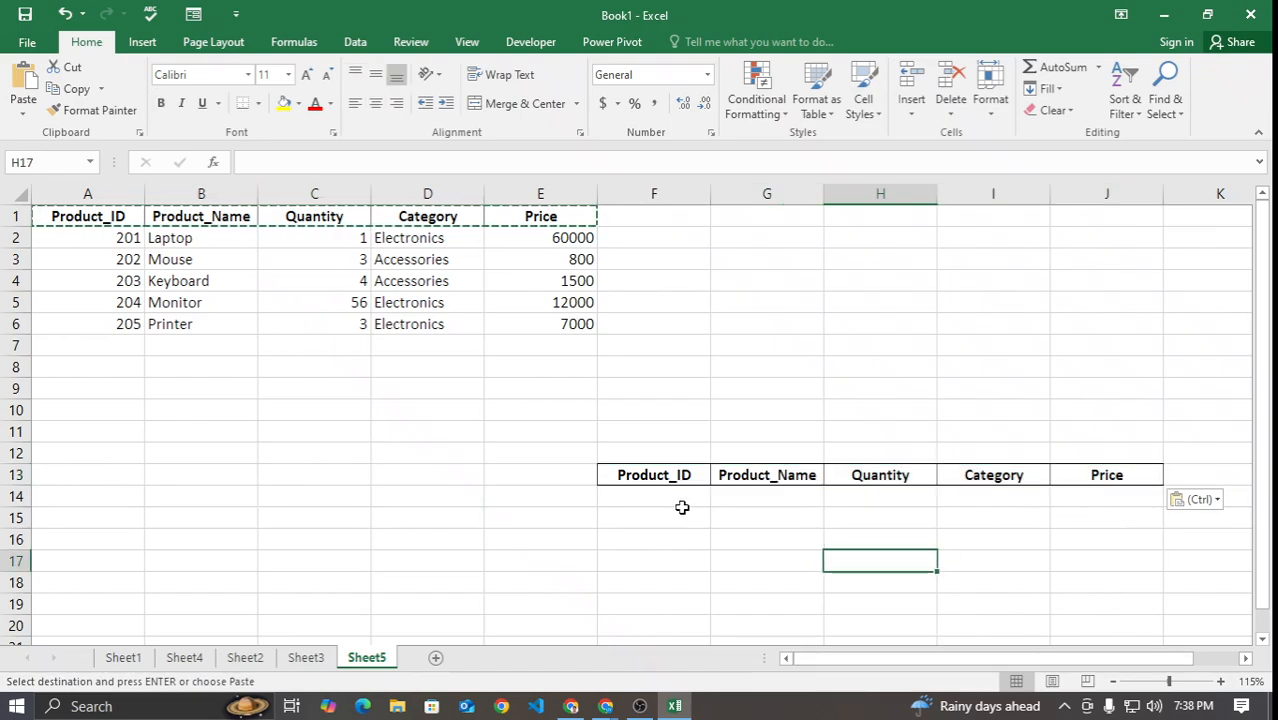
left_click(271, 365)
left_click(669, 502)
type("=")
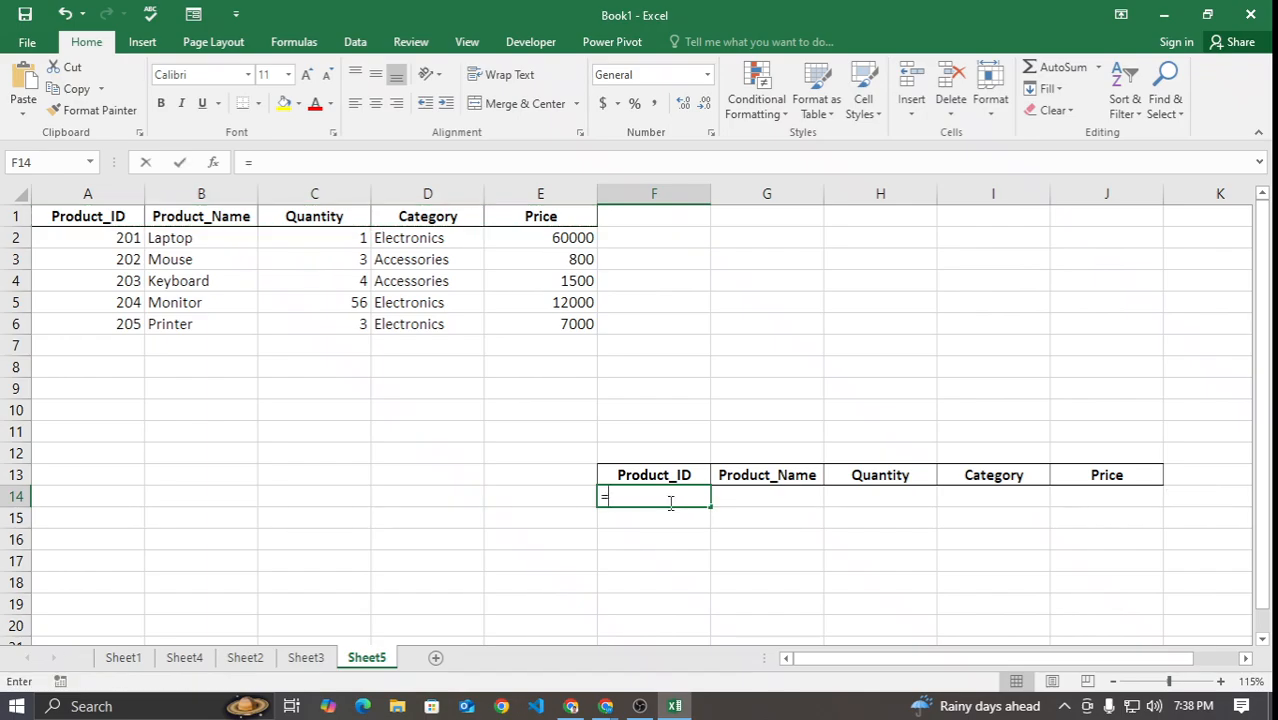
key("BackSpace")
Step: Add a list data validation to F14 using the product IDs =$A$2:$A$6 as source
left_click(360, 41)
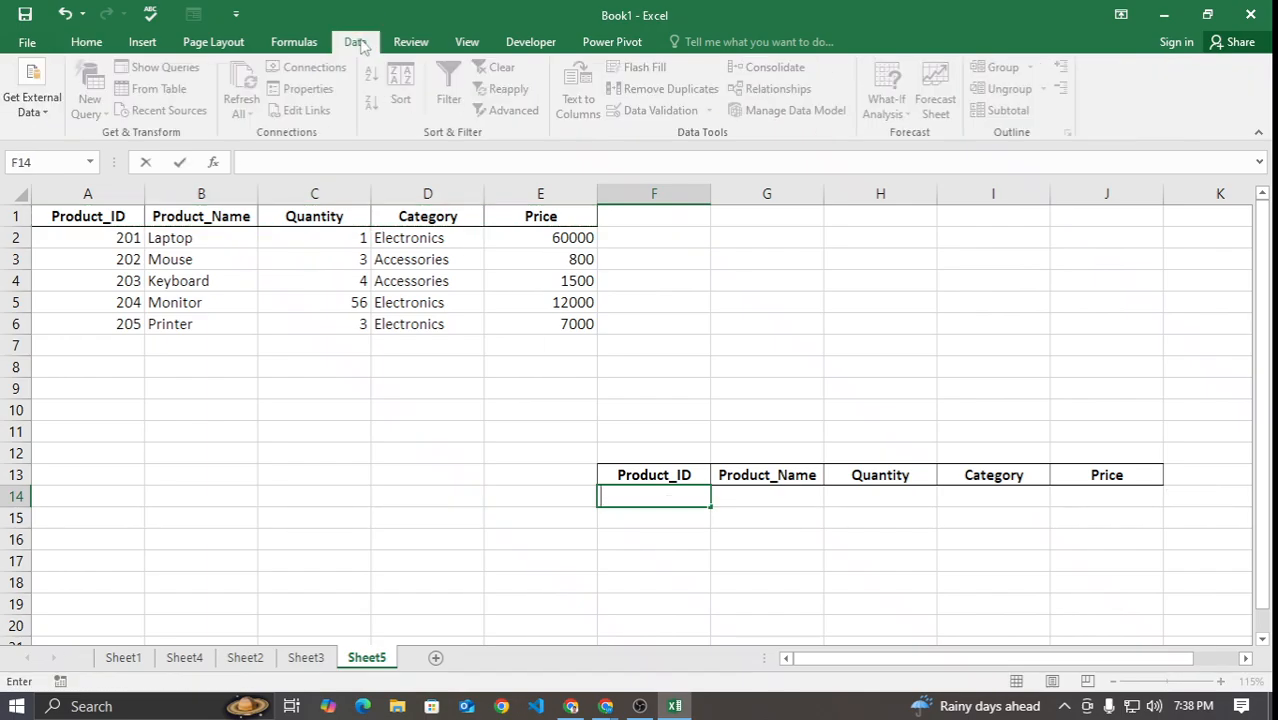
left_click(650, 342)
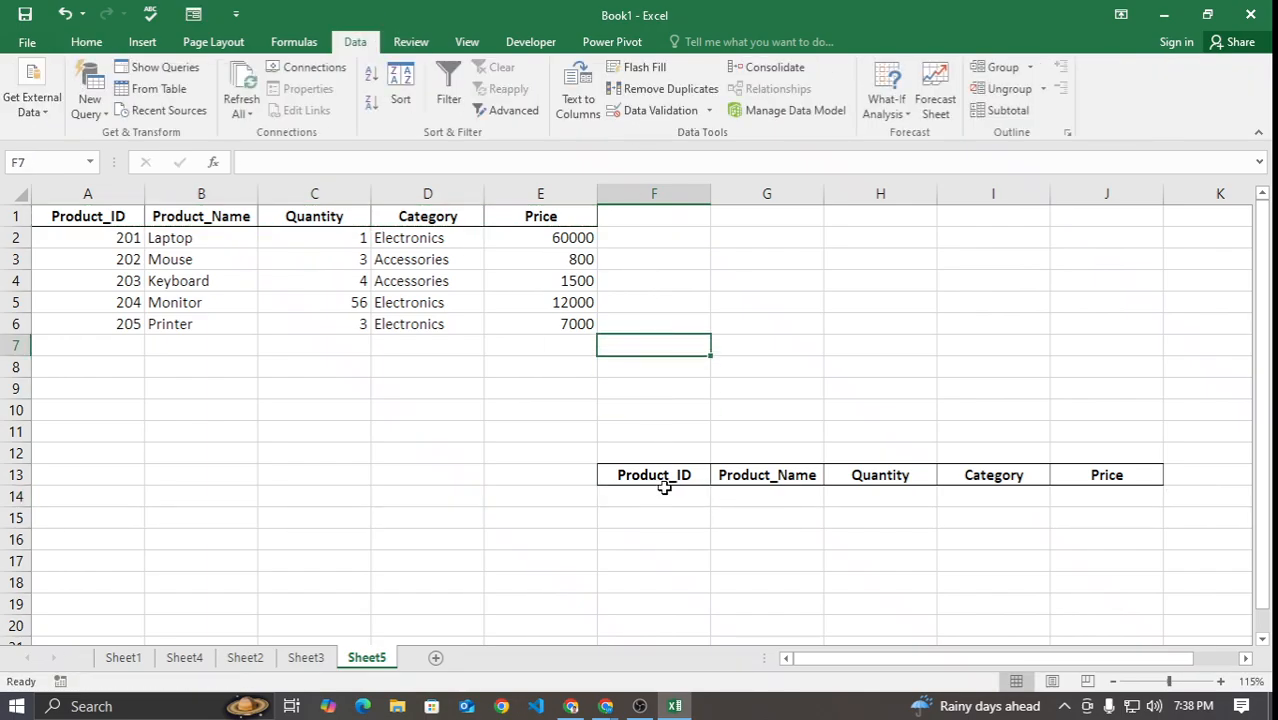
left_click(656, 496)
left_click(655, 110)
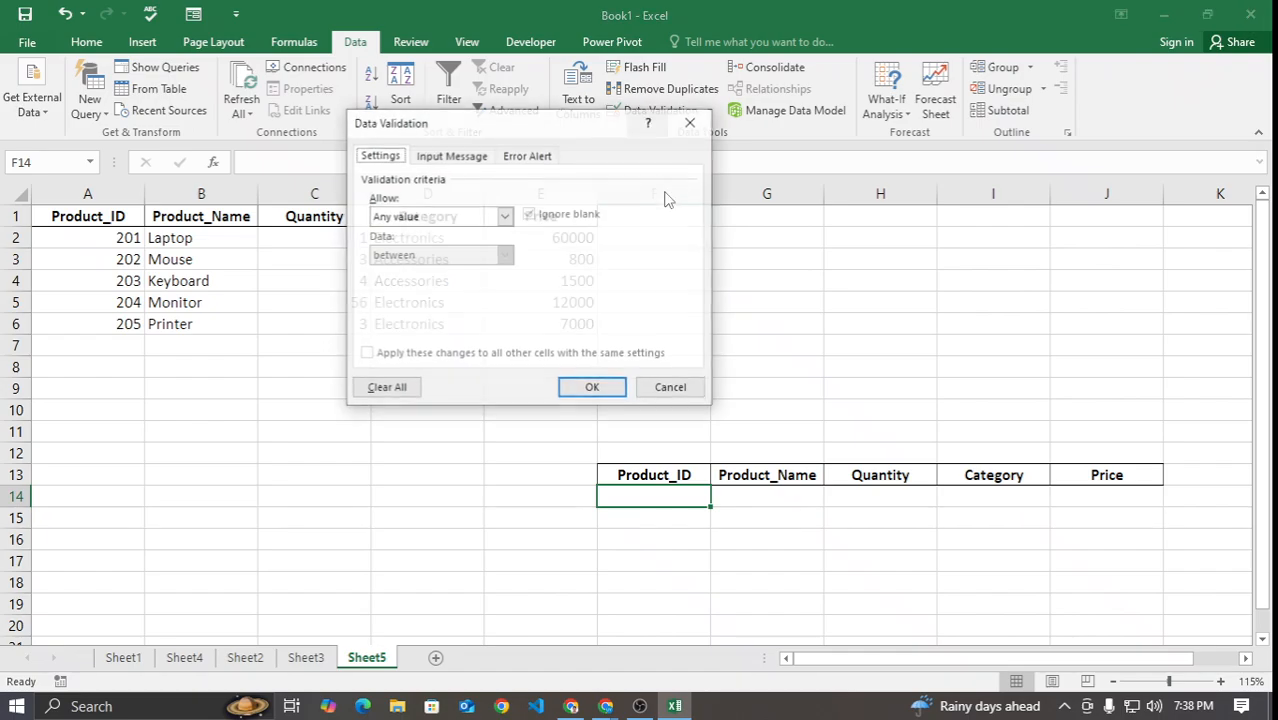
left_click(505, 216)
left_click(422, 273)
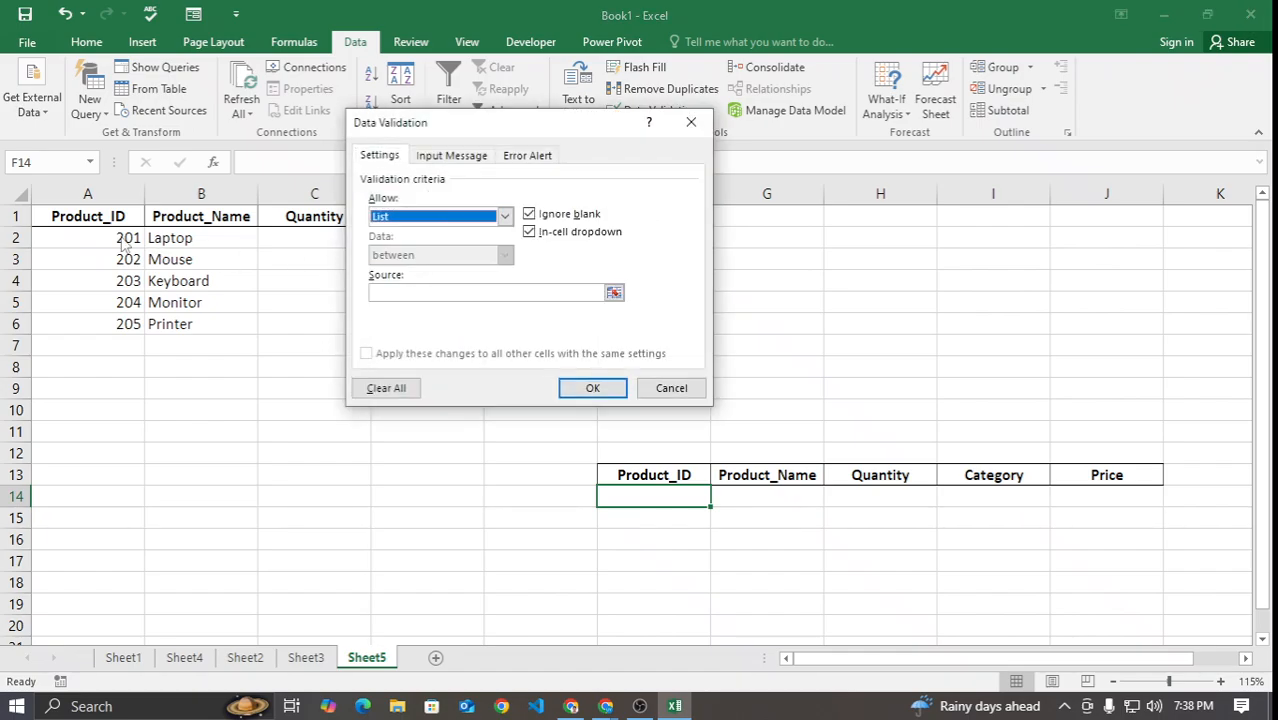
left_click(485, 291)
left_click(611, 292)
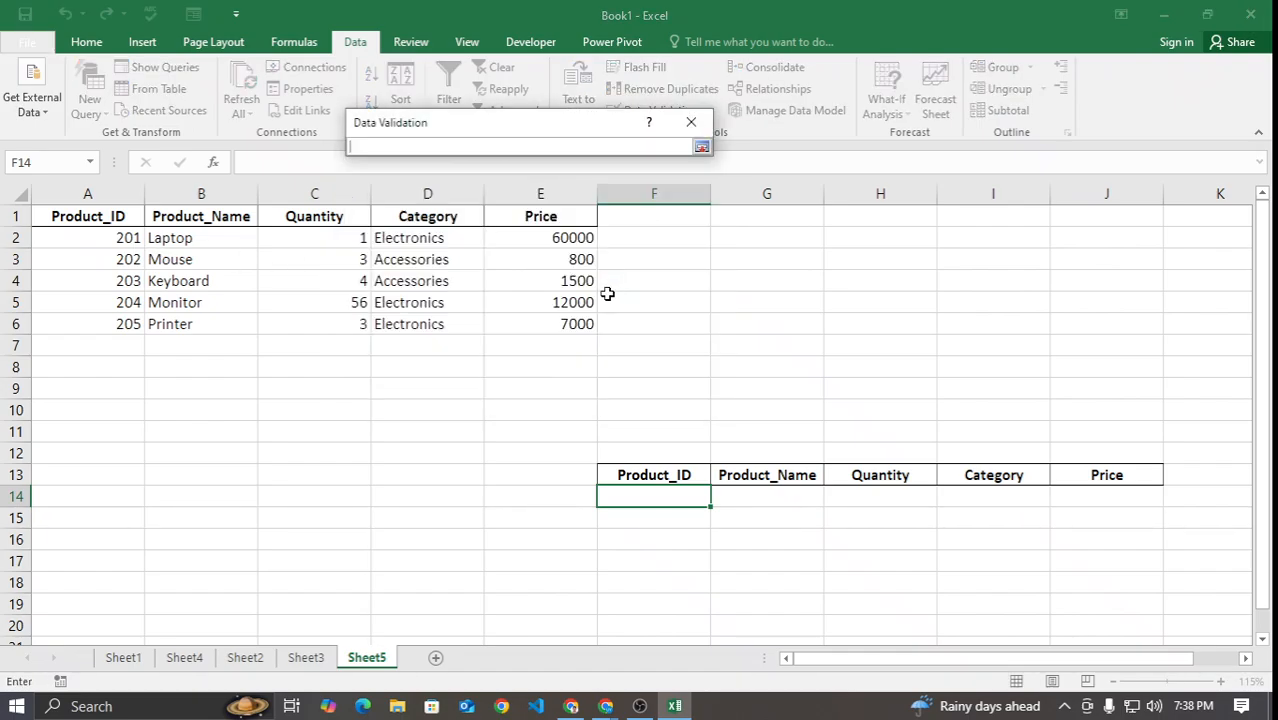
left_click_drag(110, 240, 113, 311)
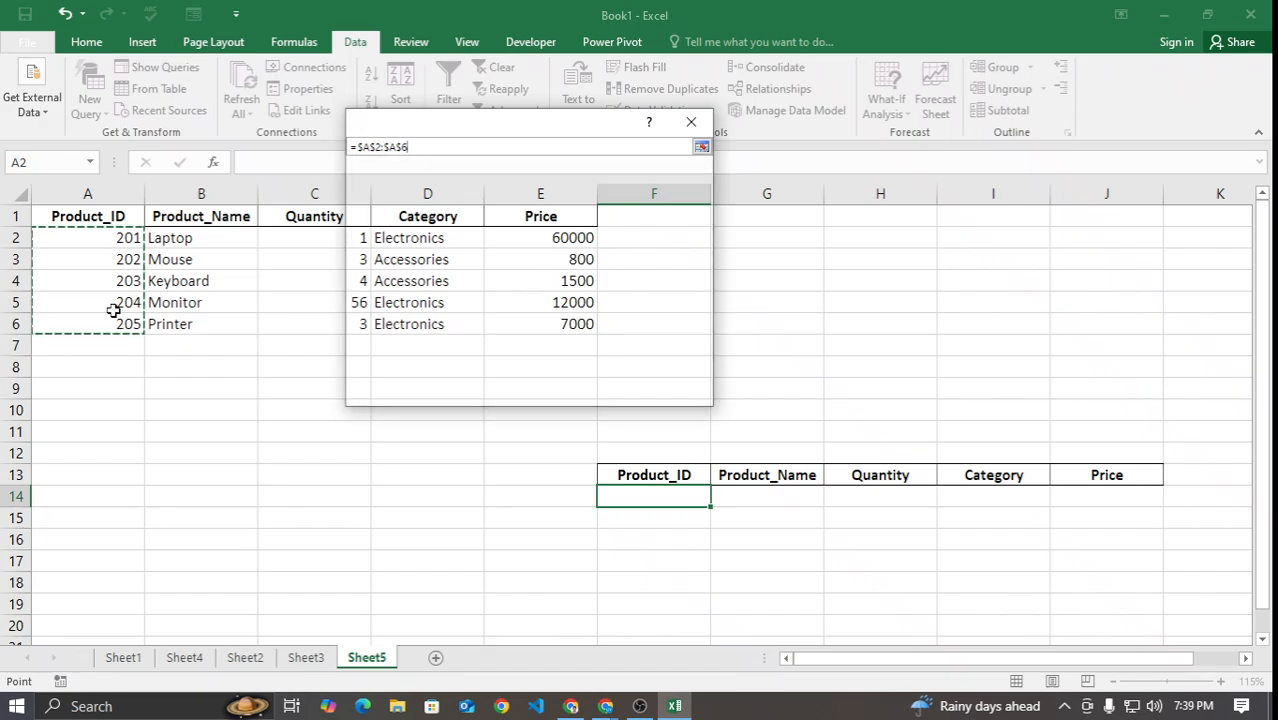
left_click(592, 392)
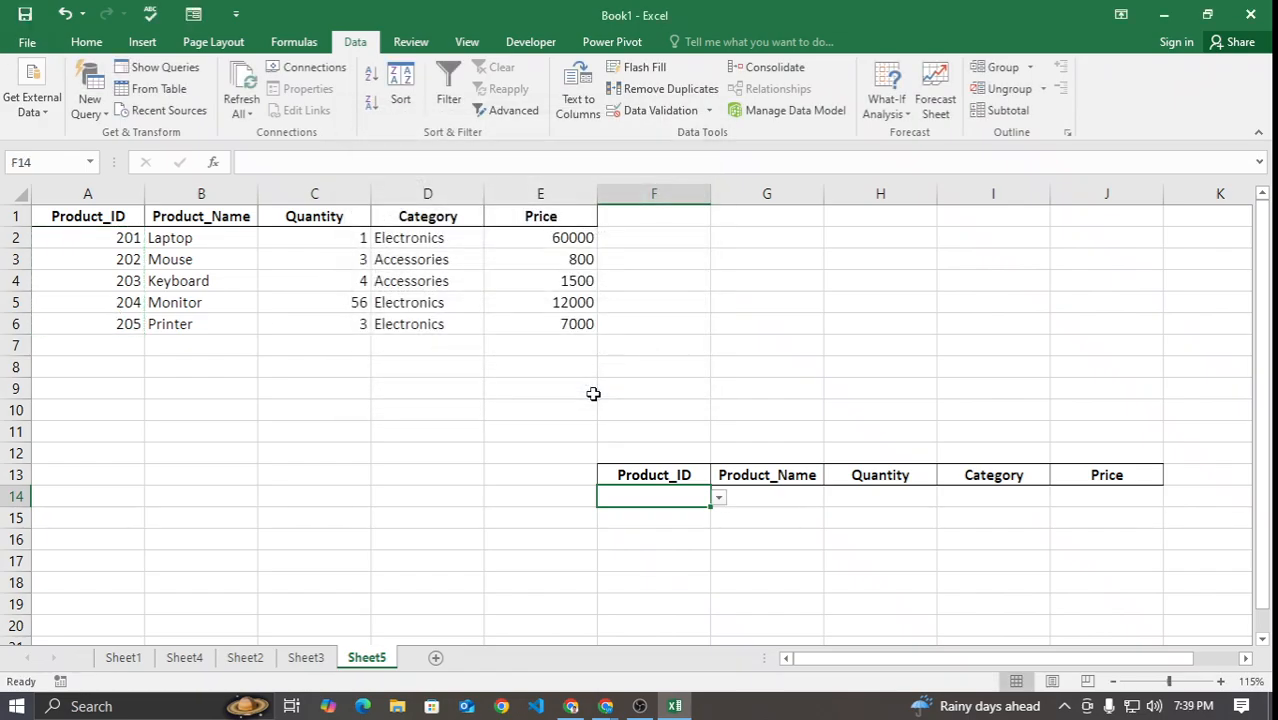
Step: Choose 204 from the Product_ID dropdown in F14
left_click(718, 497)
left_click(648, 552)
left_click(748, 544)
Step: Enter =XLOOKUP(F14,A2:A6,B2:B6) in G14 to return the product name for the selected ID
left_click(776, 493)
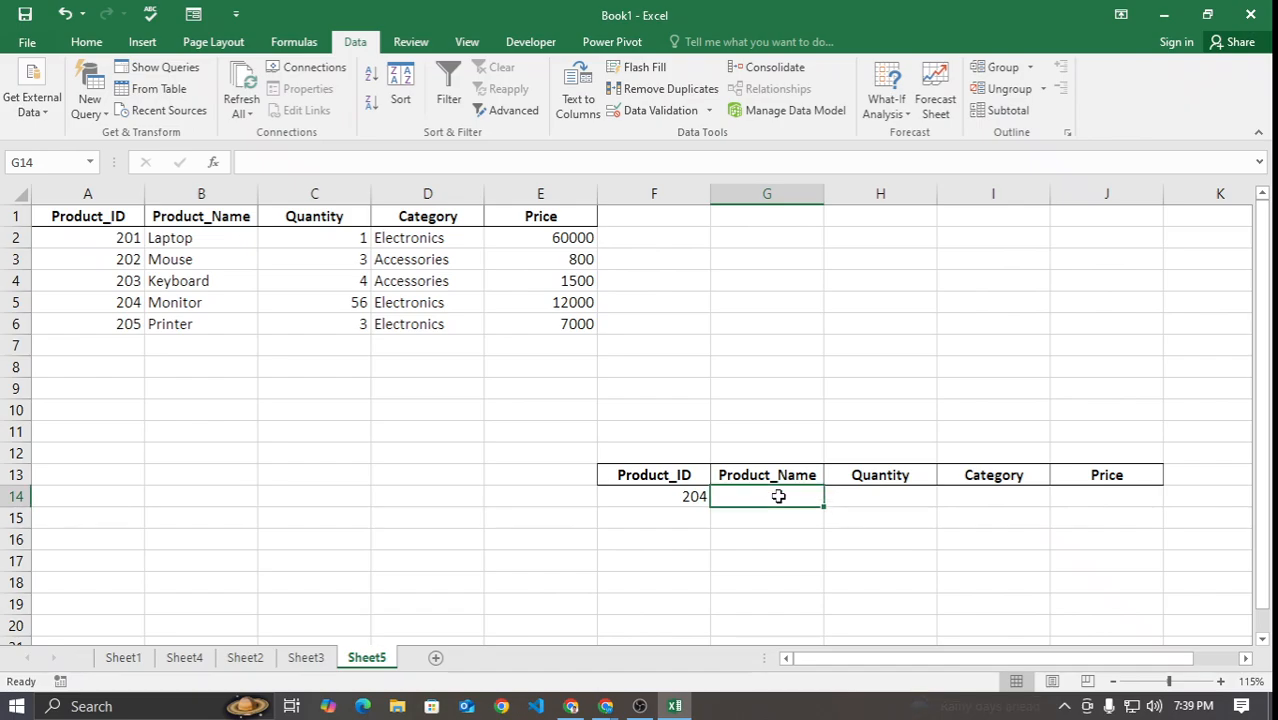
type("=xlo")
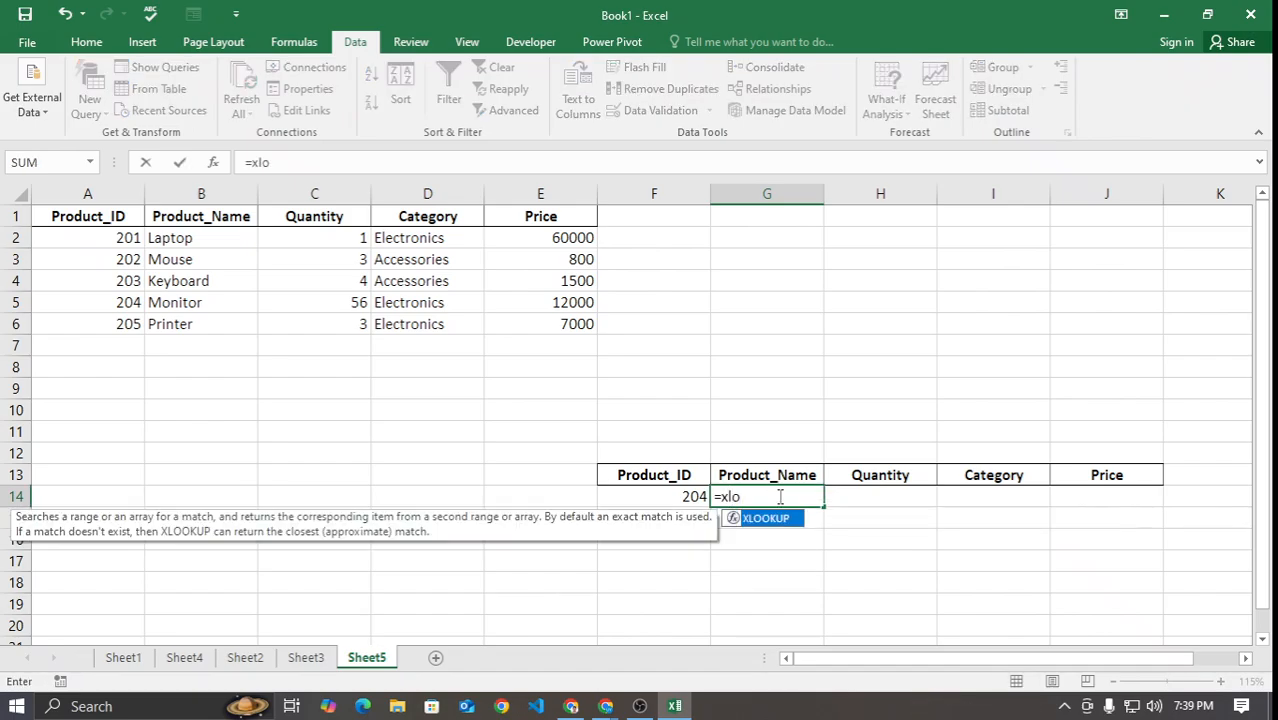
key("Tab")
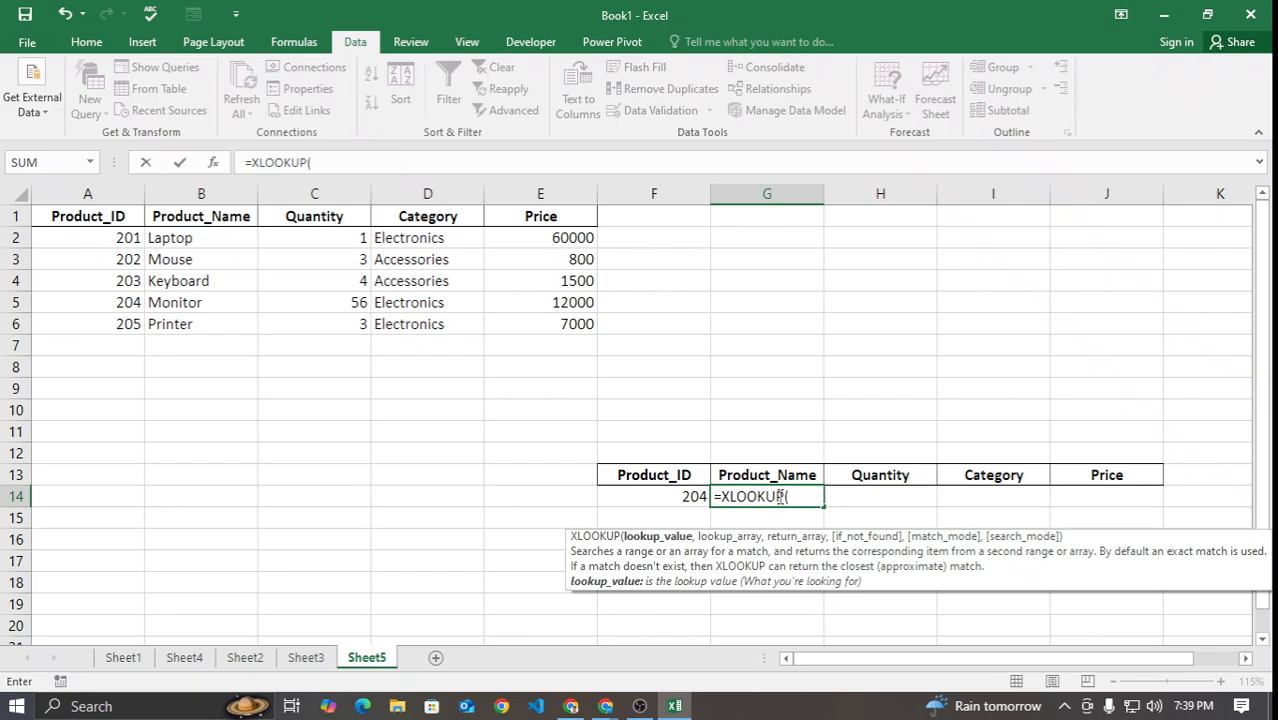
left_click(657, 505)
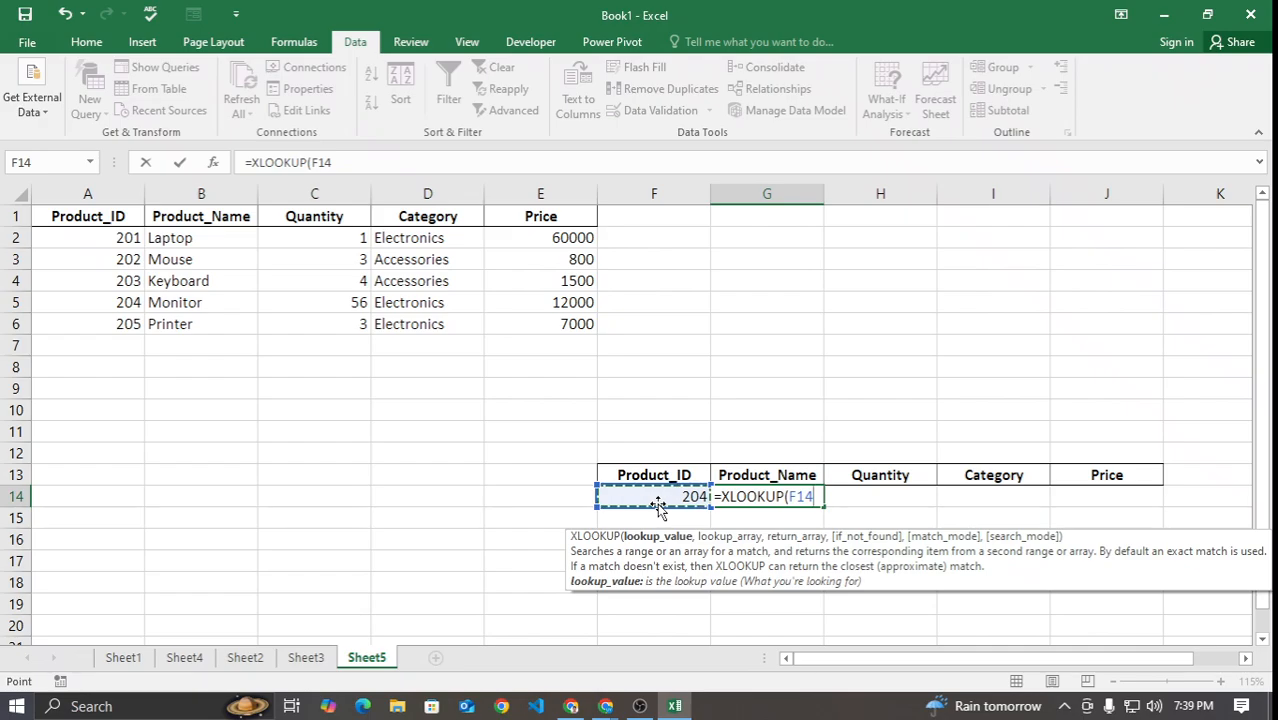
type(",")
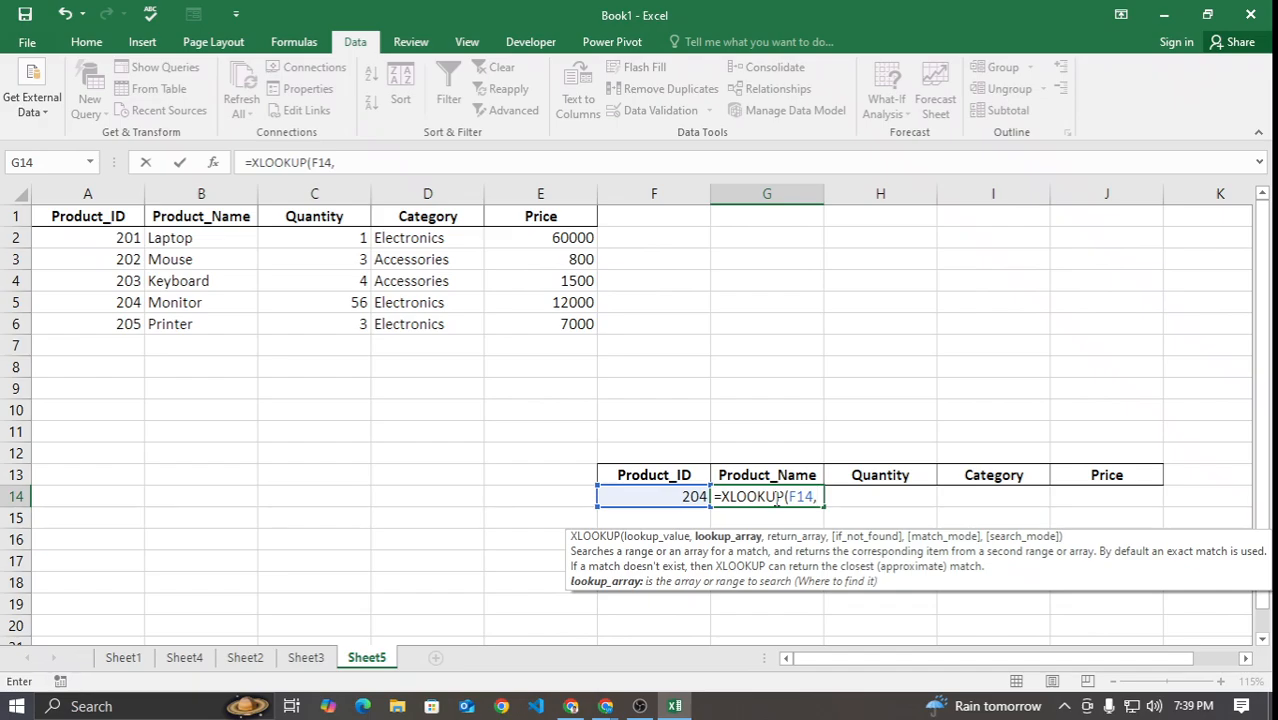
left_click_drag(95, 240, 89, 326)
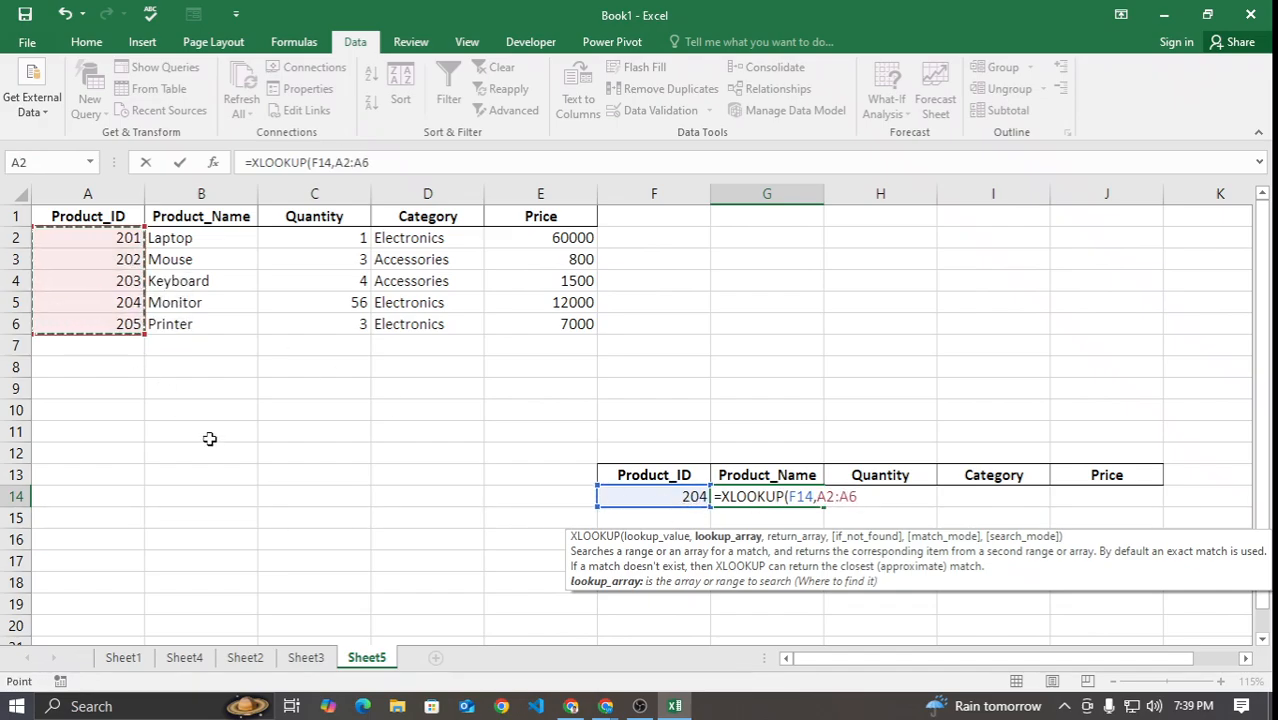
type(",")
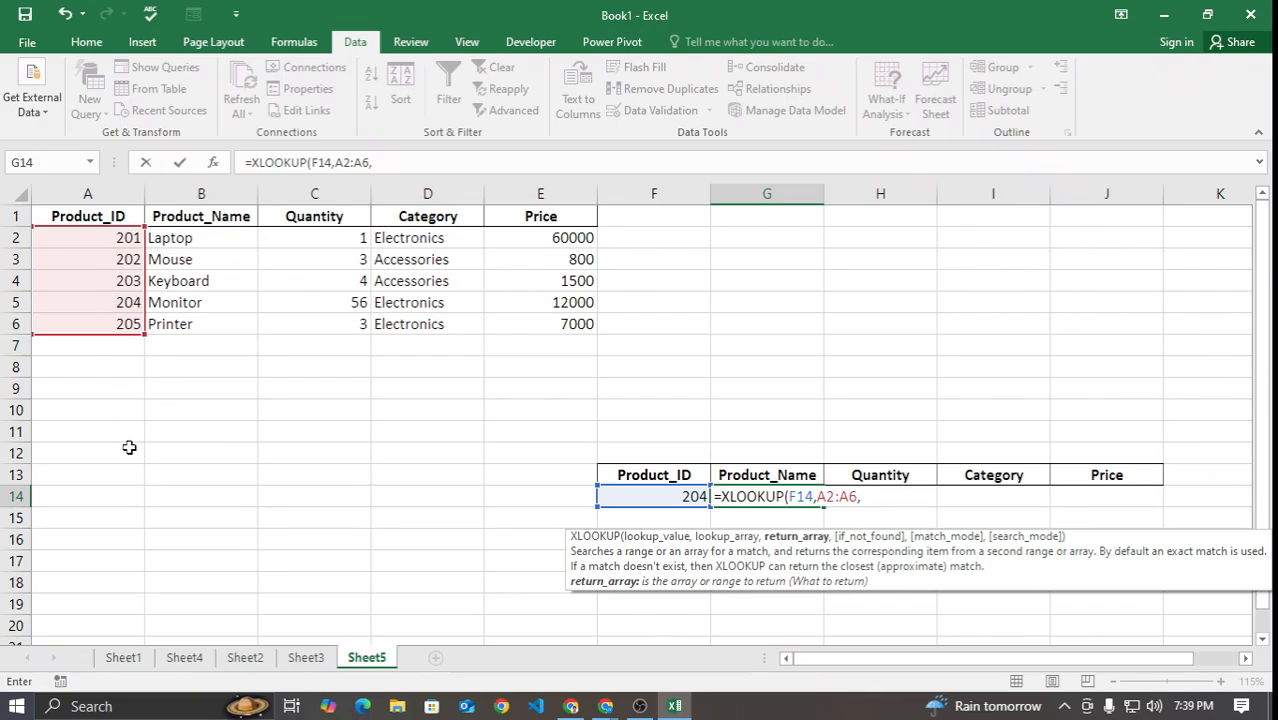
left_click_drag(208, 240, 212, 321)
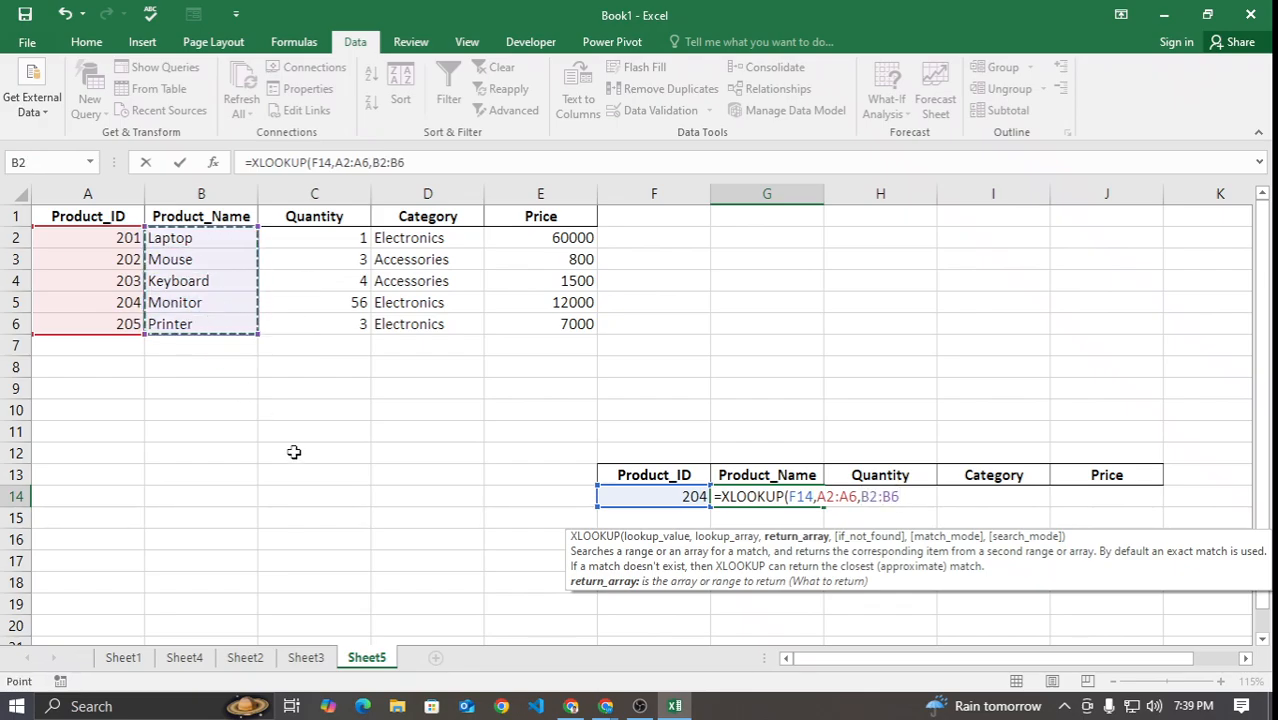
type(")")
key("Return")
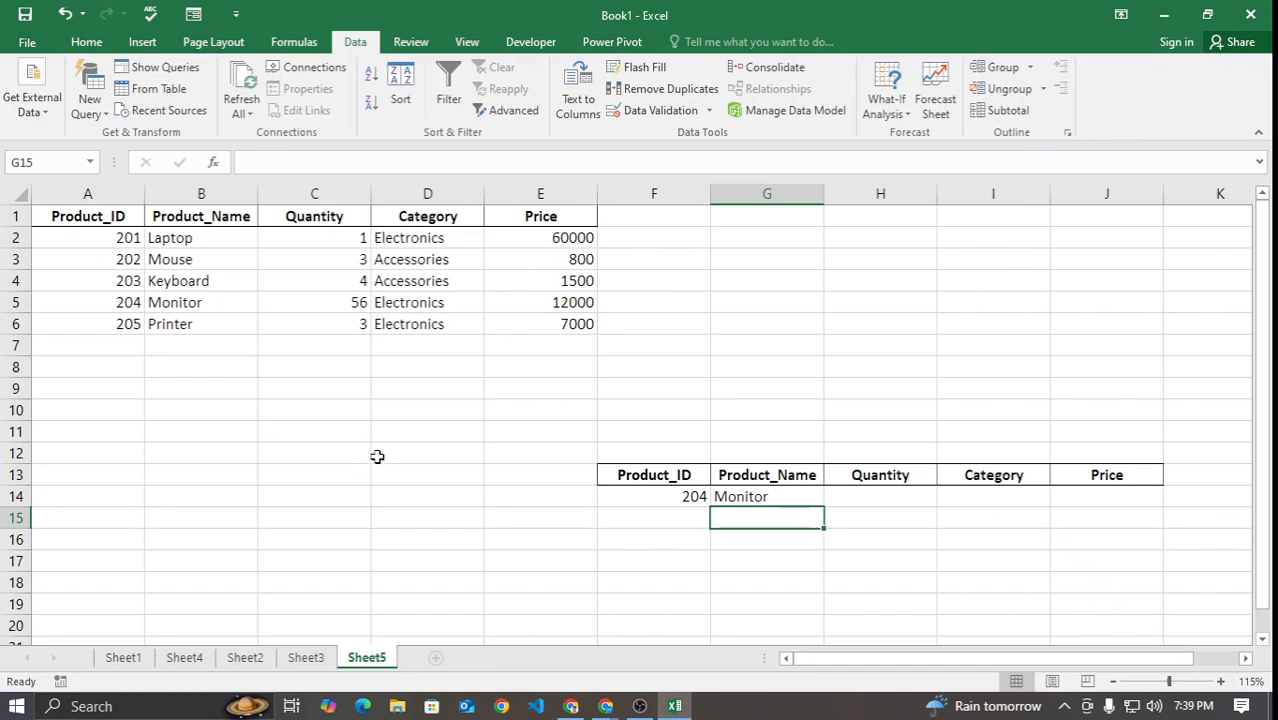
Step: Enter =XLOOKUP(F14,A2:A6,C2:C6) in H14 to return the quantity for the selected product ID
left_click(855, 498)
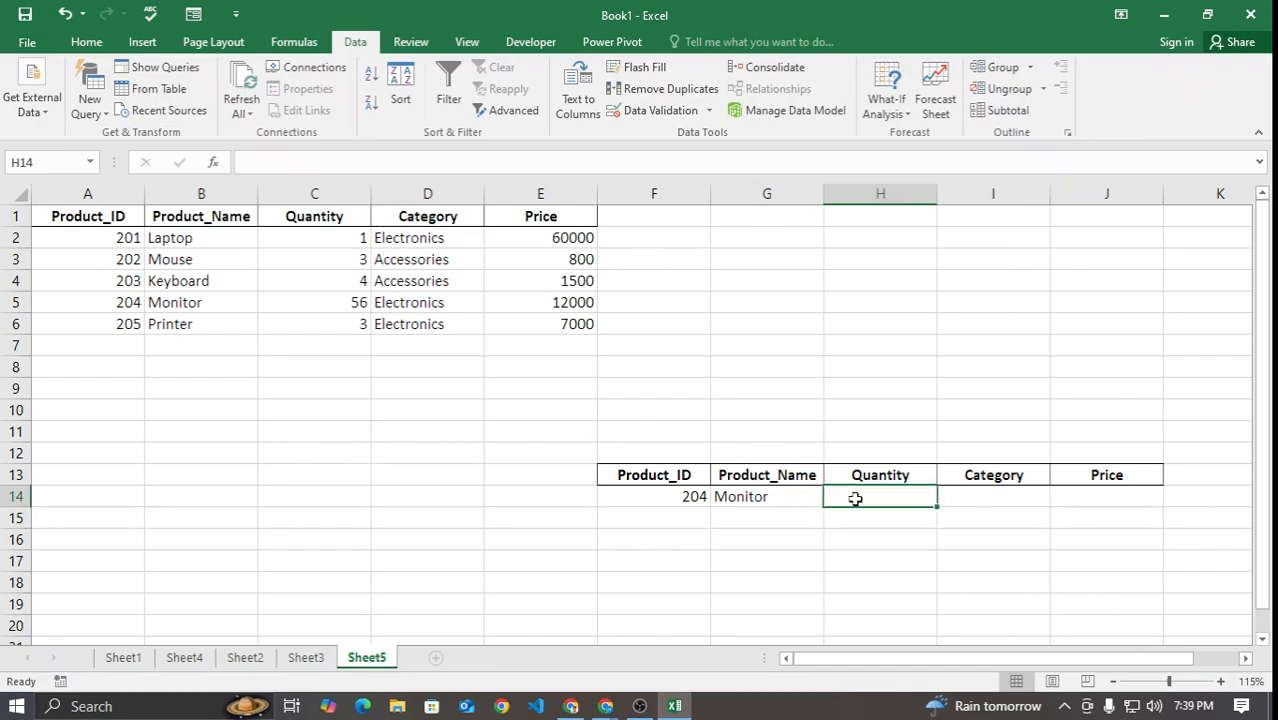
double_click(855, 498)
type("=")
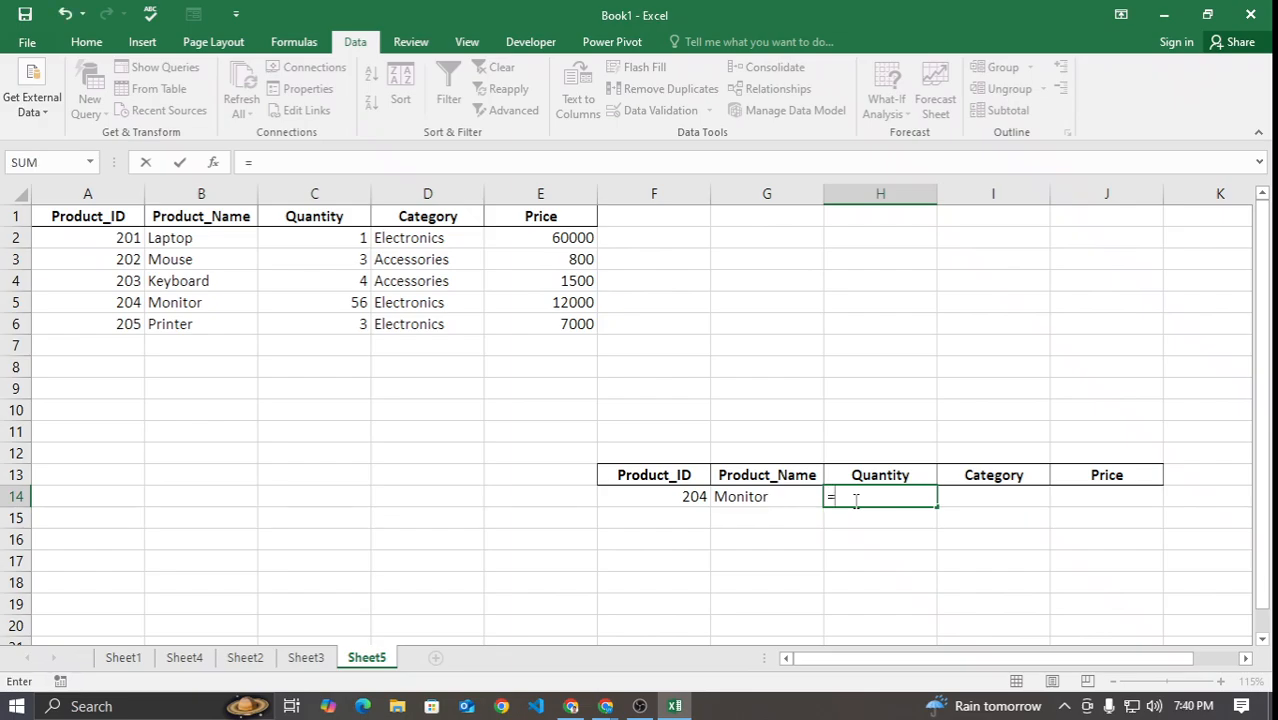
type("xl")
key("Tab")
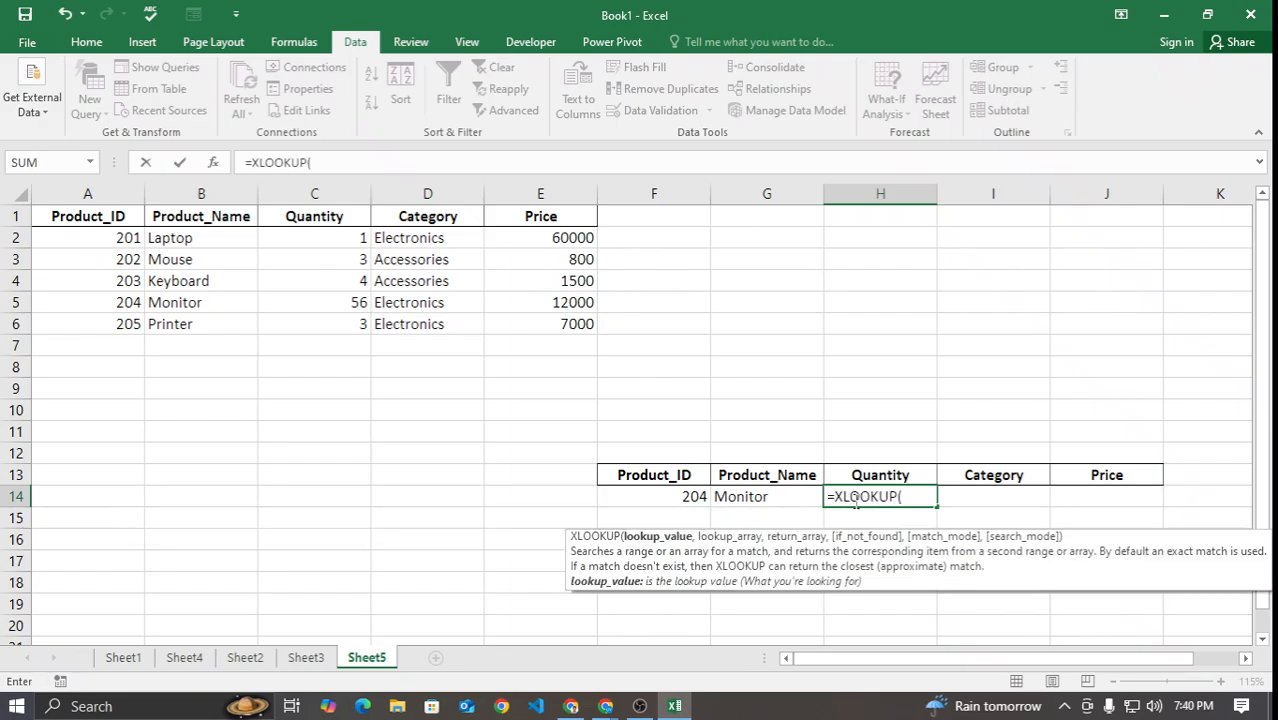
left_click(670, 497)
type(",")
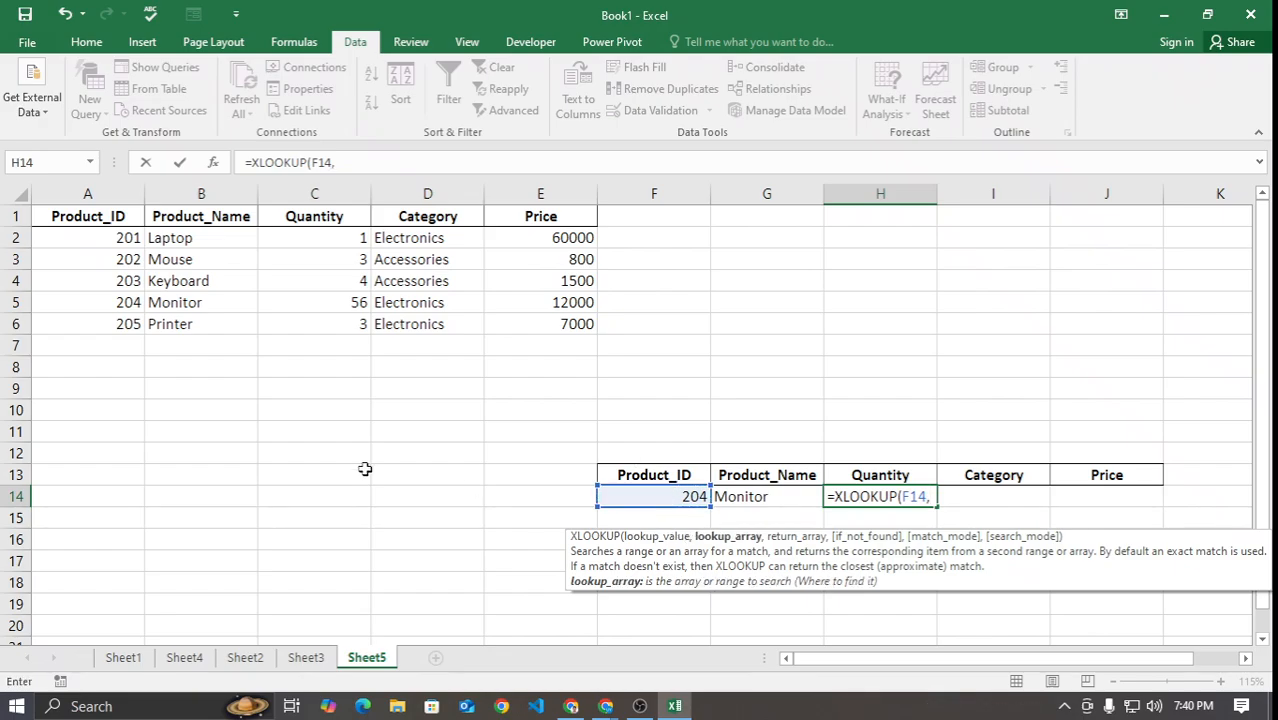
left_click_drag(114, 238, 125, 320)
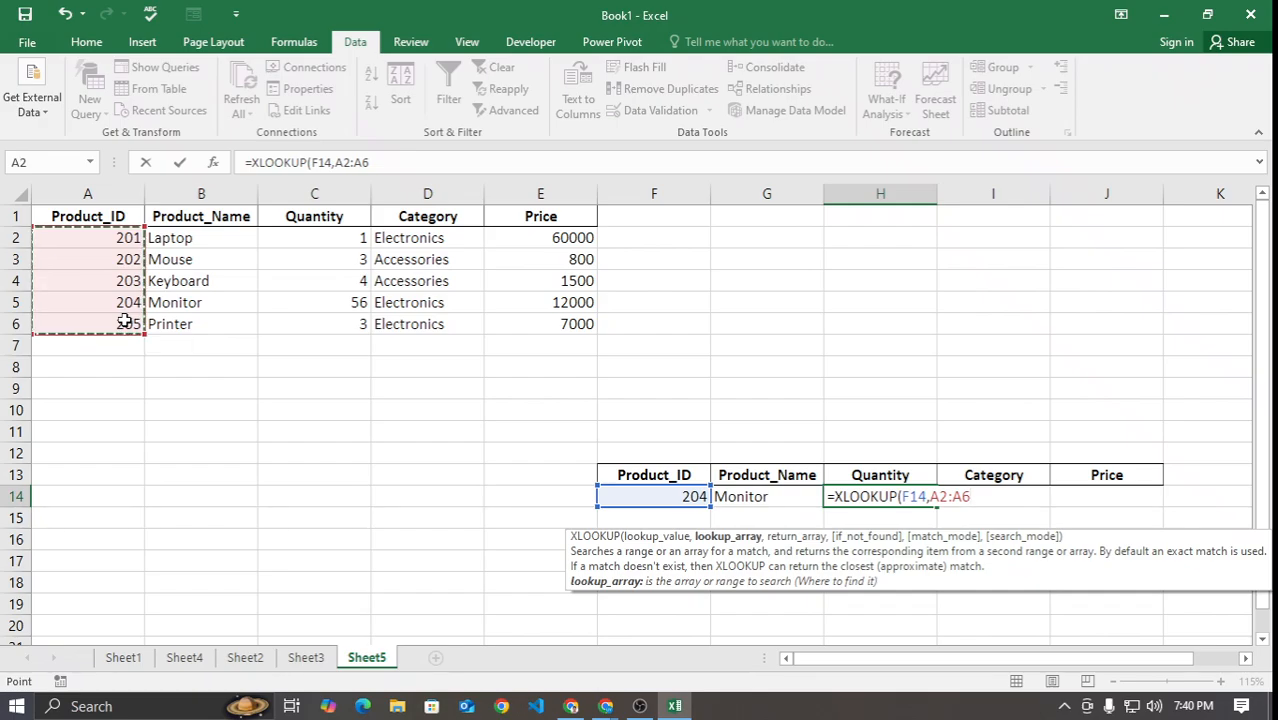
type(",")
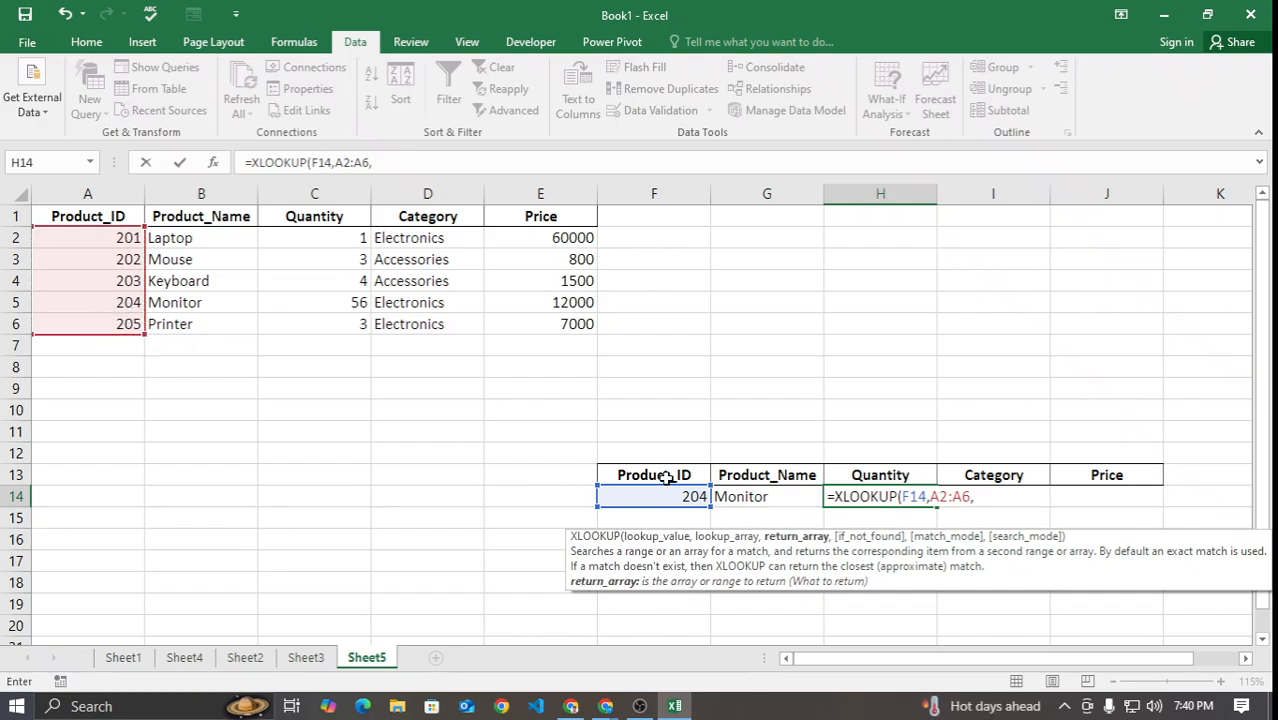
left_click_drag(300, 237, 307, 322)
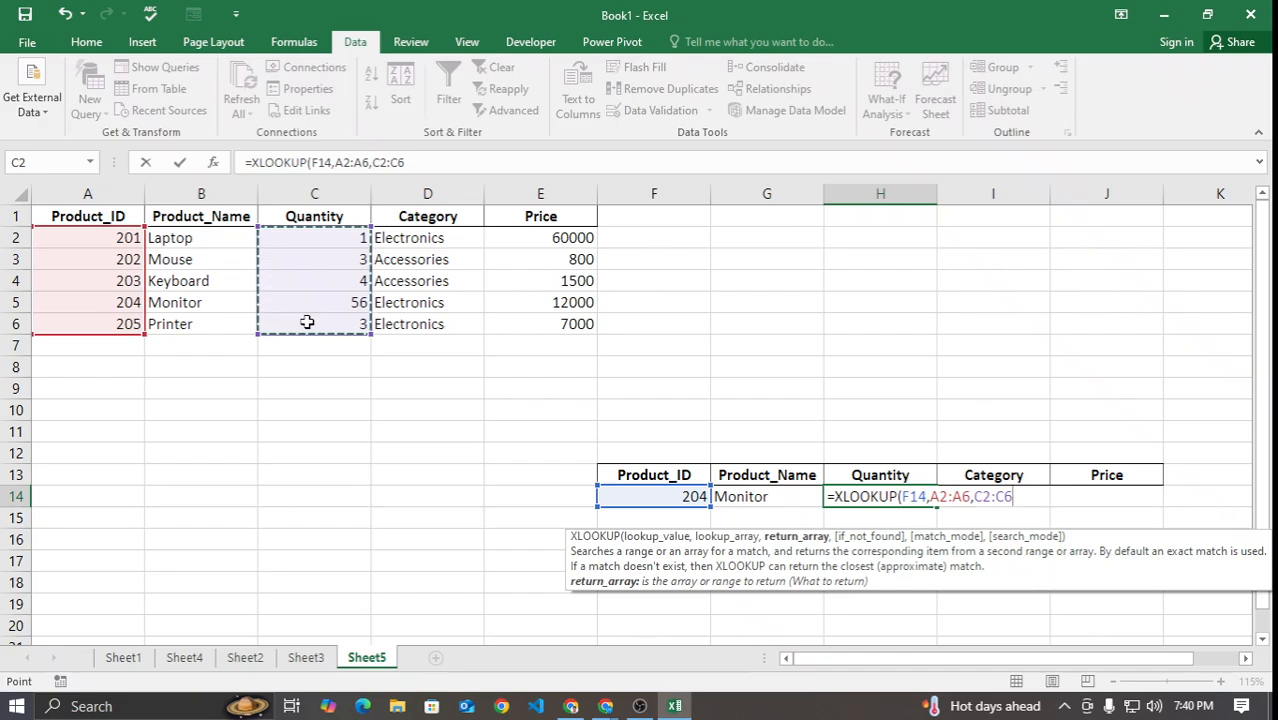
type(",")
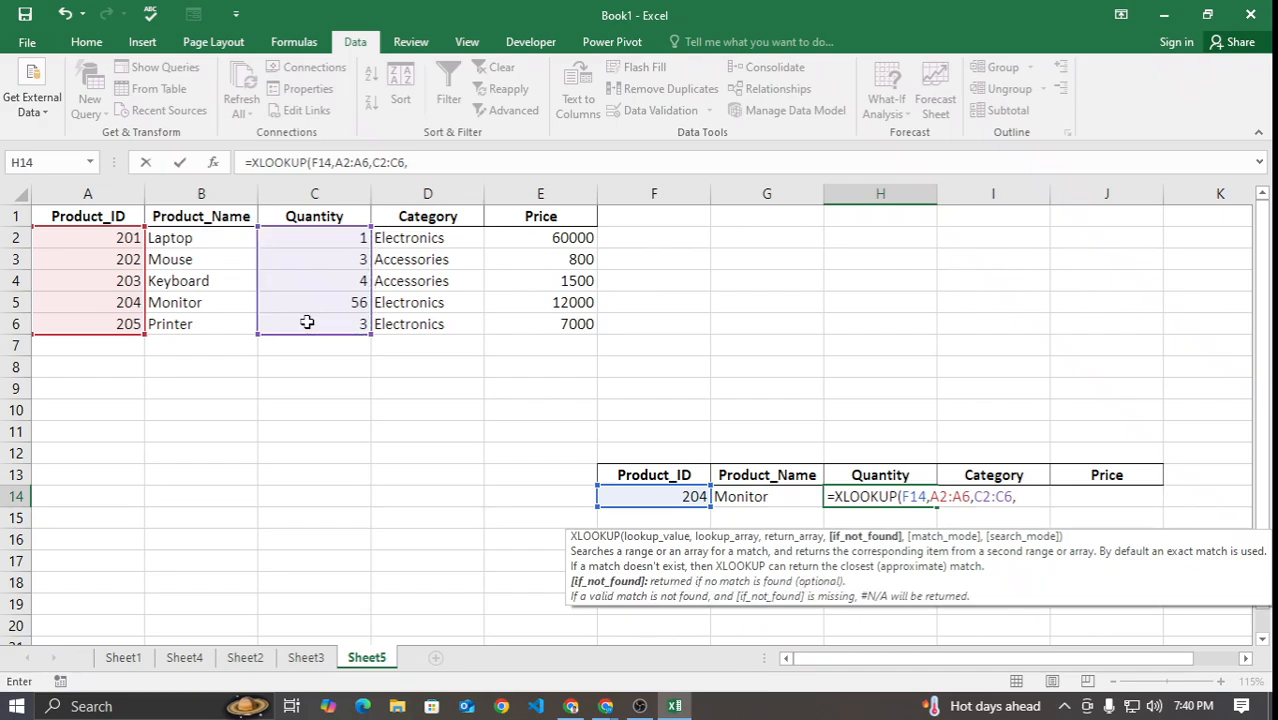
key("BackSpace")
type(")")
key("Return")
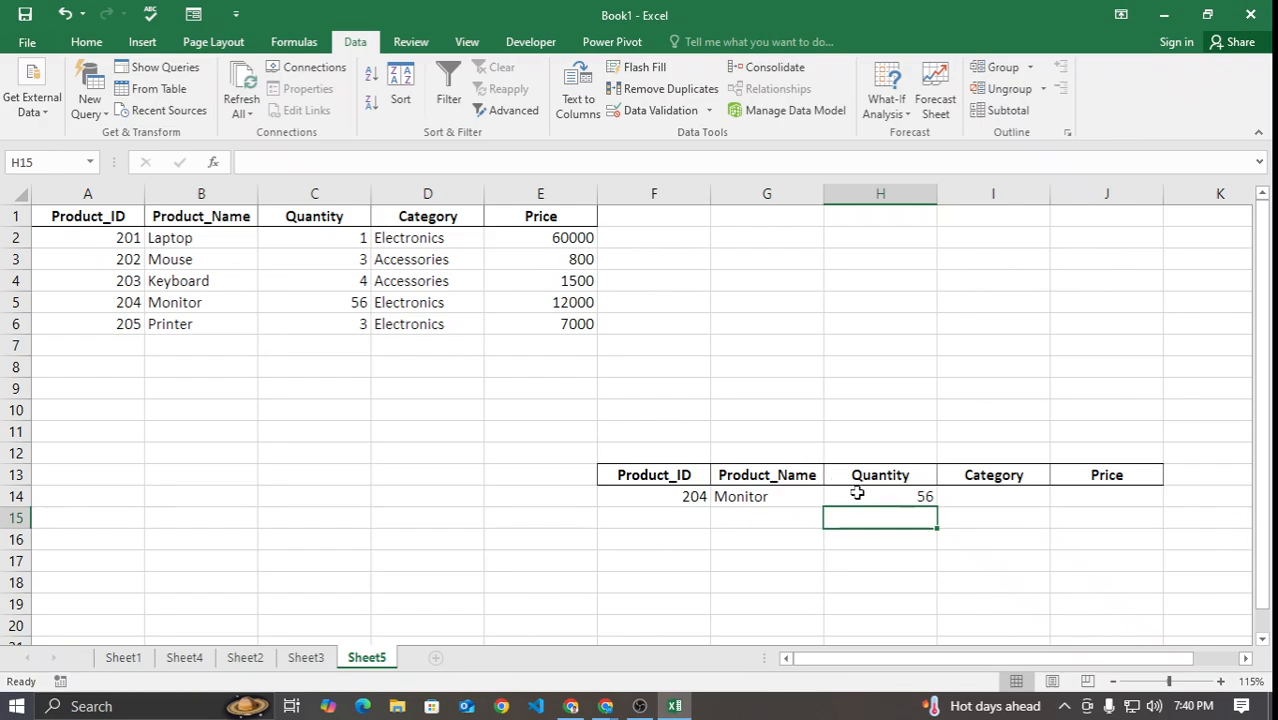
Step: Enter an XLOOKUP formula in I14 that finds F14 in A2:A6 and returns the category from D2:D6
left_click(970, 494)
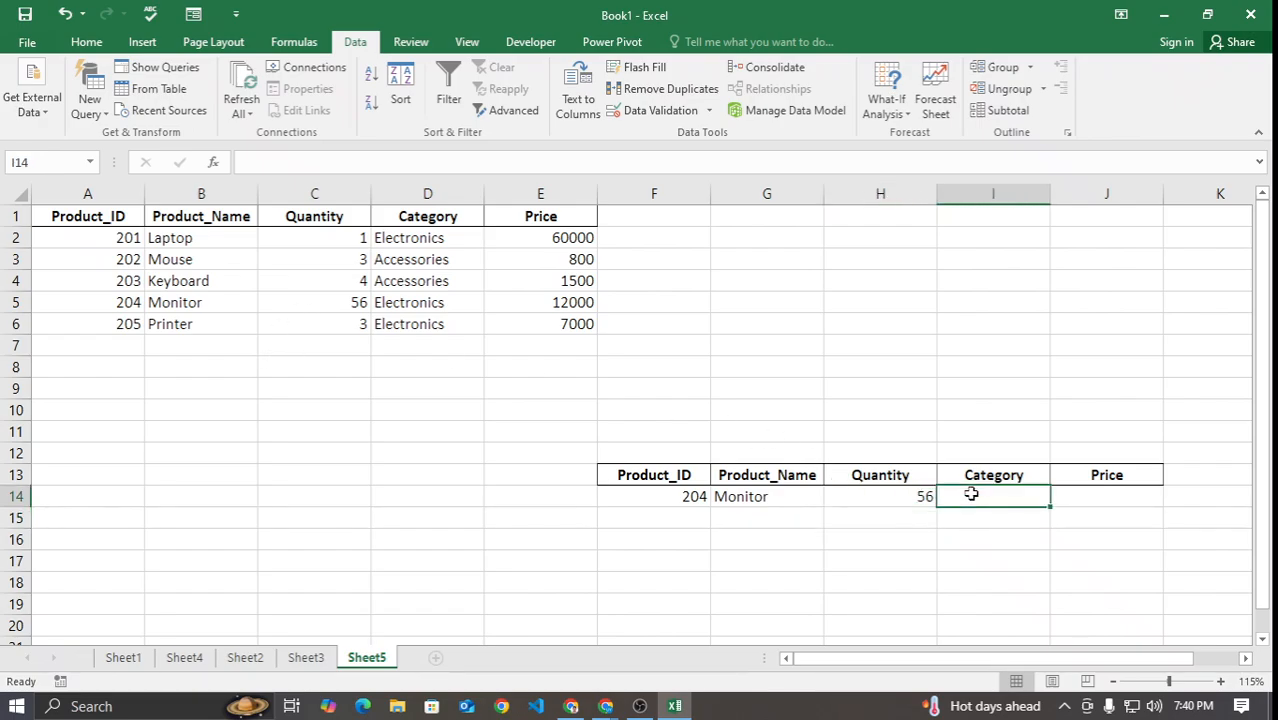
type("=")
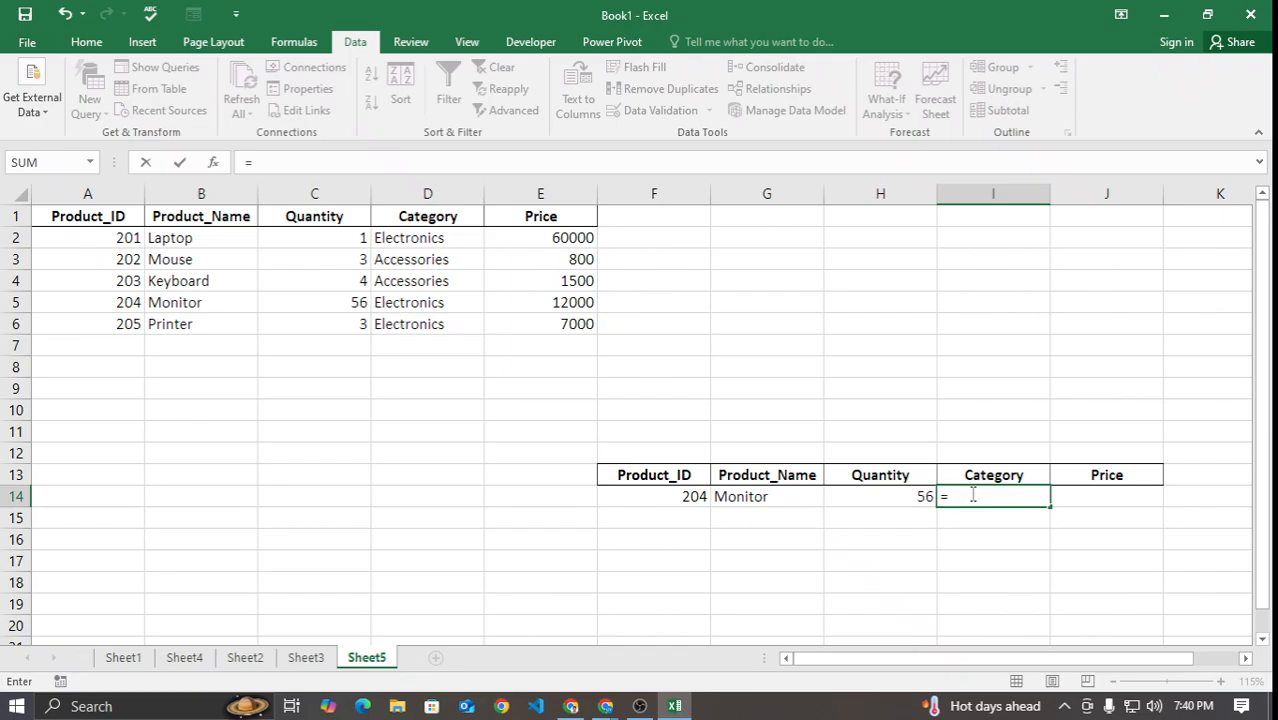
type("xlo")
key("Tab")
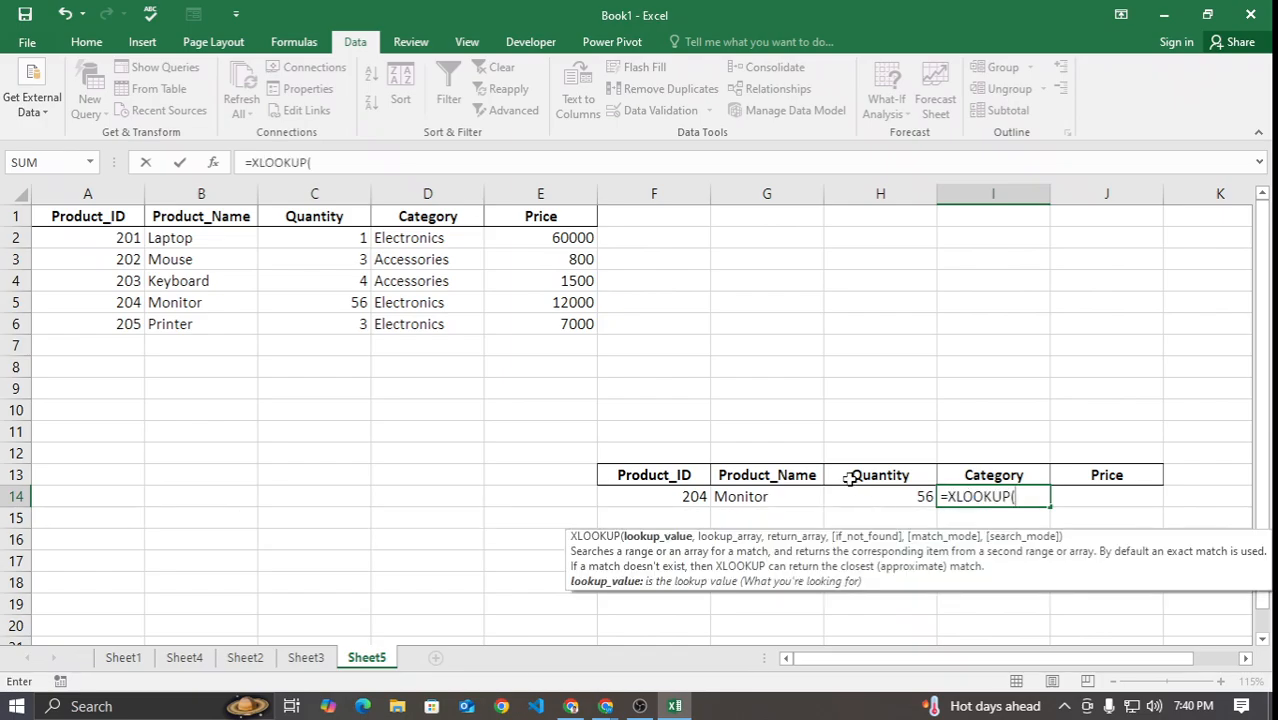
left_click(666, 494)
type(",")
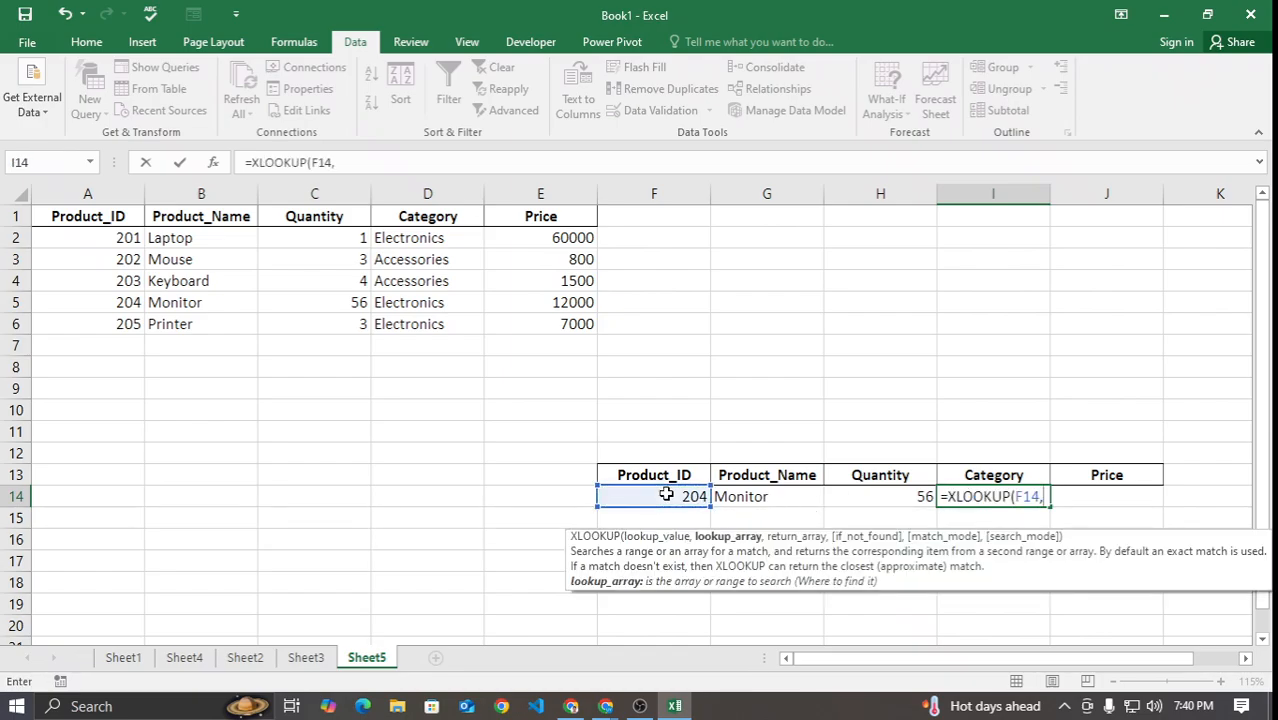
left_click_drag(96, 239, 97, 319)
type(",")
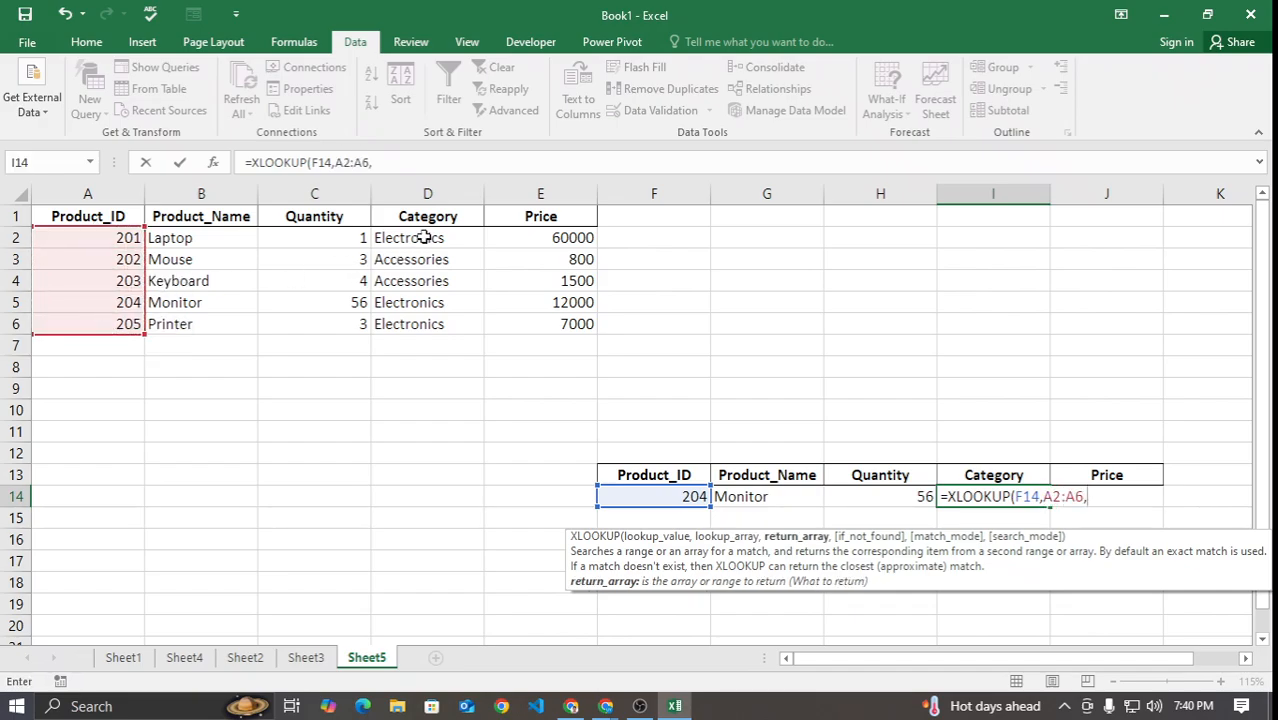
left_click_drag(425, 237, 410, 328)
key("Return")
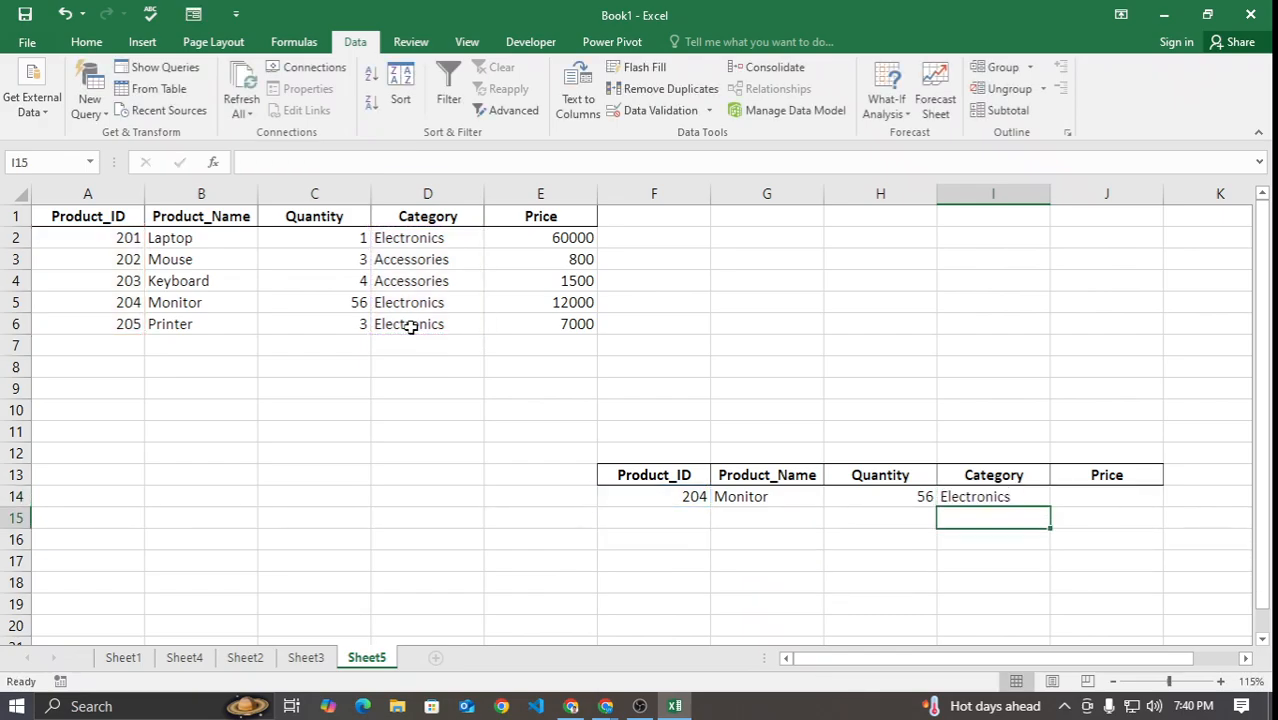
Step: Enter =XLOOKUP(F14,A2:A6,E2:E6) in J14 to return the price for the selected product ID
left_click(1106, 503)
type("=XLOOKUP(")
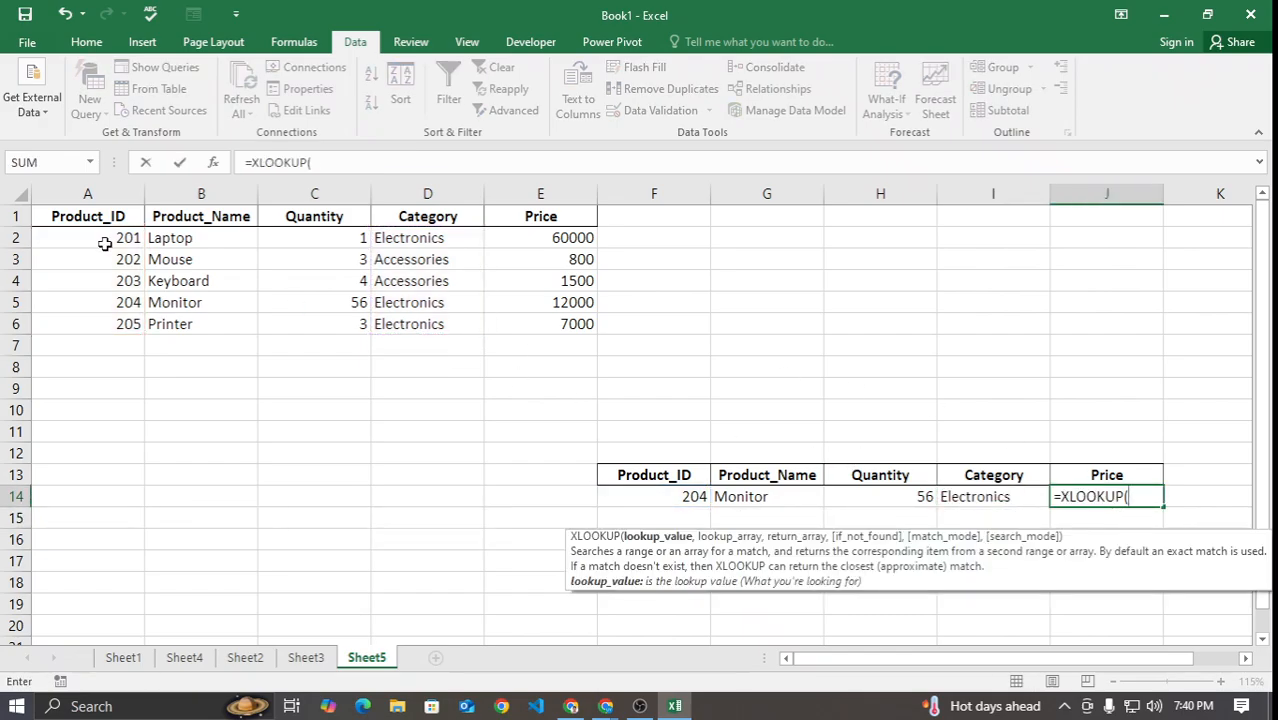
left_click_drag(104, 243, 110, 322)
left_click(661, 496)
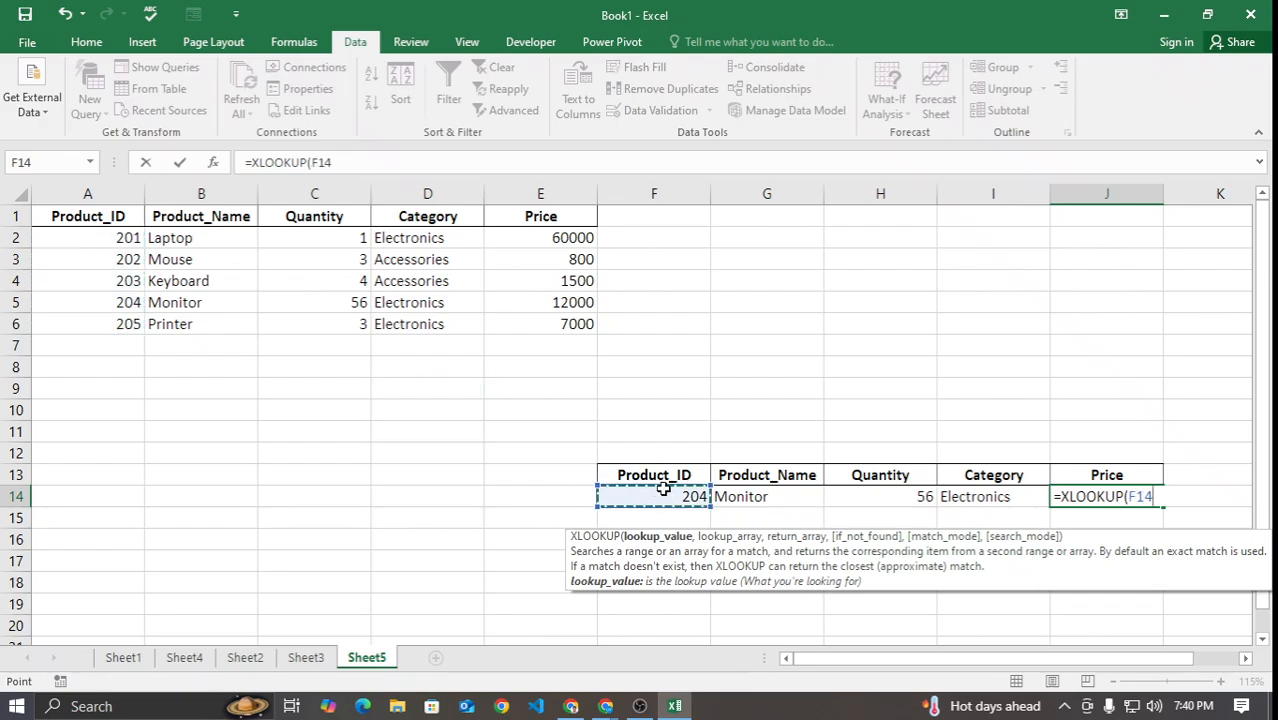
type(",")
left_click_drag(88, 238, 100, 320)
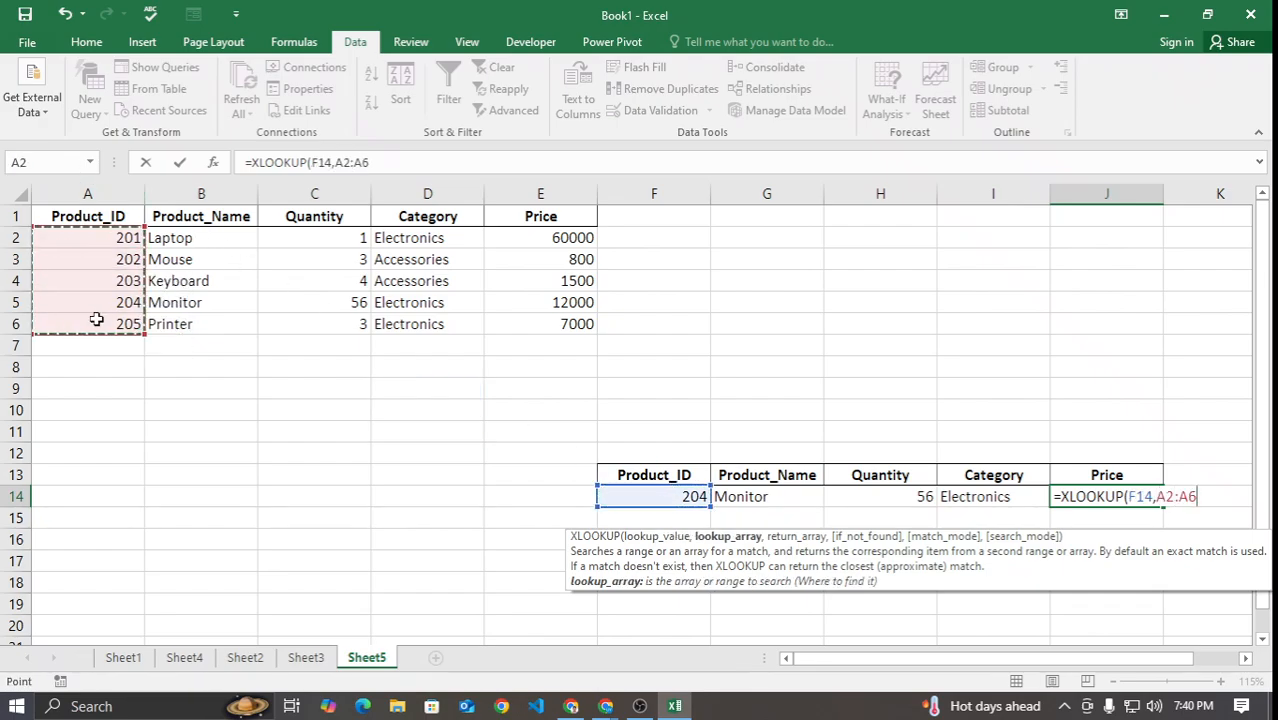
type(",")
left_click_drag(556, 240, 556, 314)
type(",")
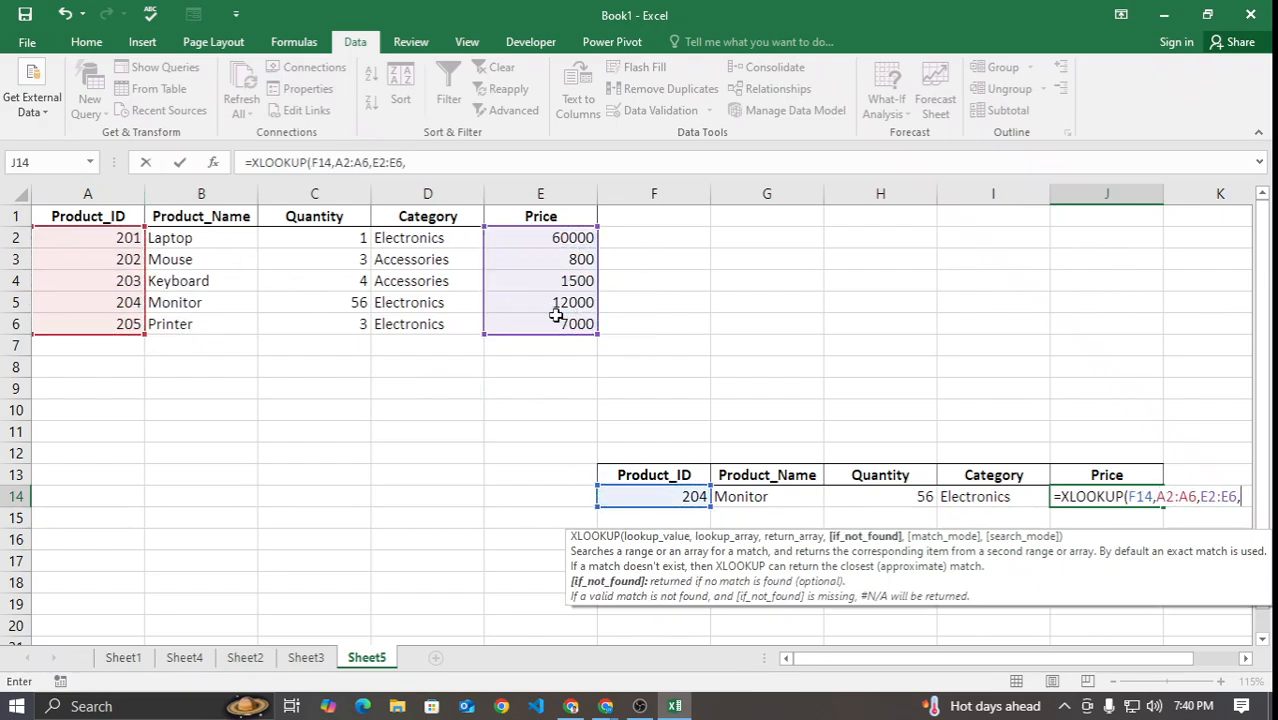
key("BackSpace")
type(")")
key("Return")
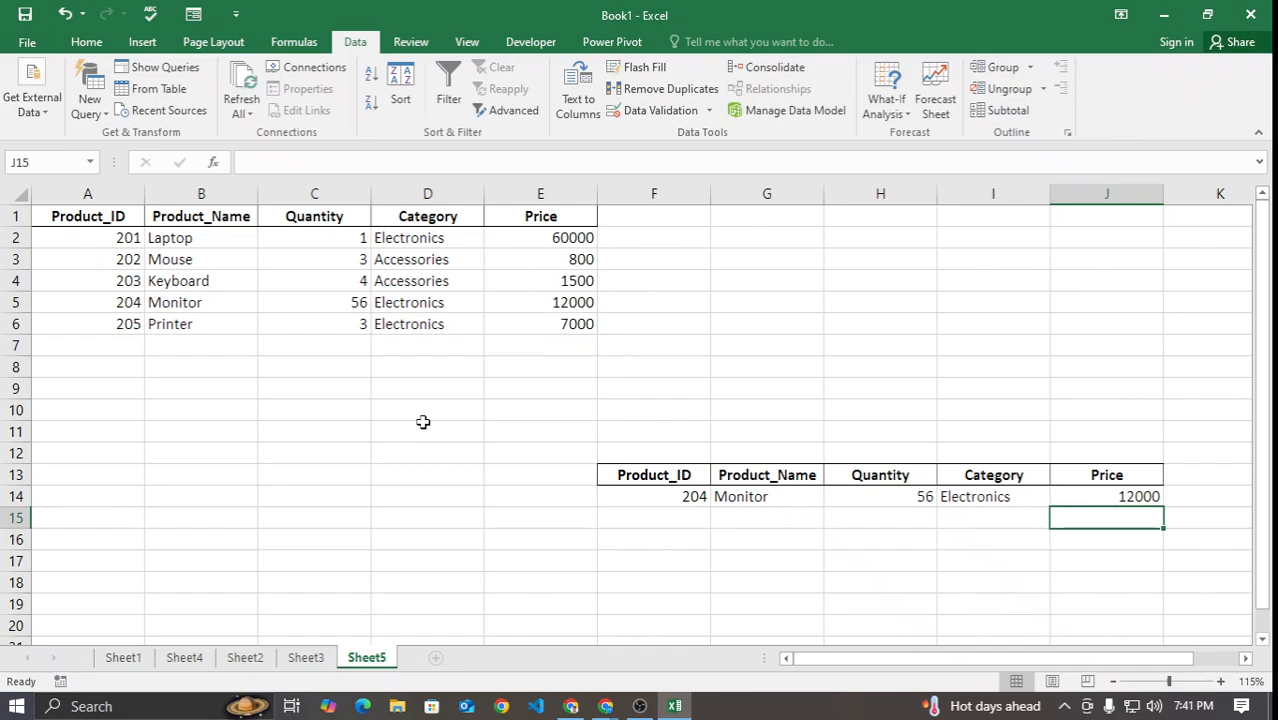
Step: Test the lookup row by switching the Product_ID in F14 through several IDs, including 203 and 201, finishing on 202
left_click(690, 497)
left_click(718, 497)
left_click(676, 545)
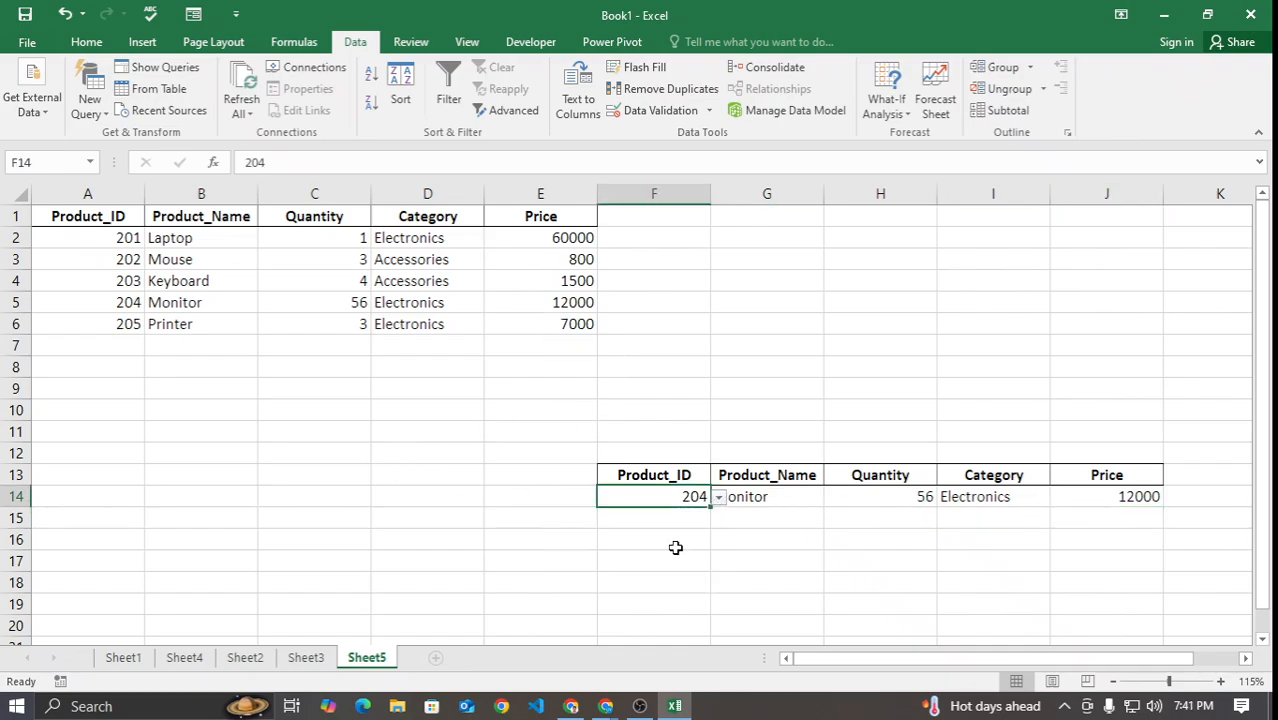
left_click(718, 497)
left_click(678, 570)
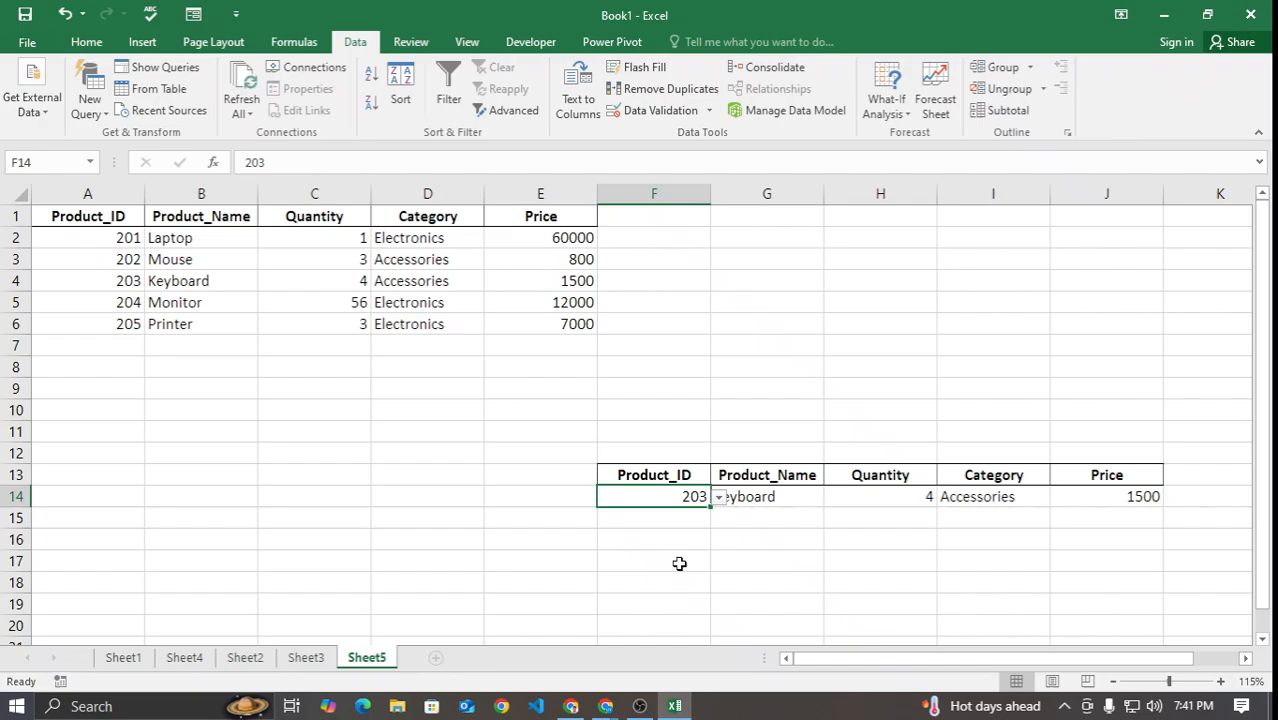
left_click(718, 497)
left_click(672, 516)
left_click(718, 497)
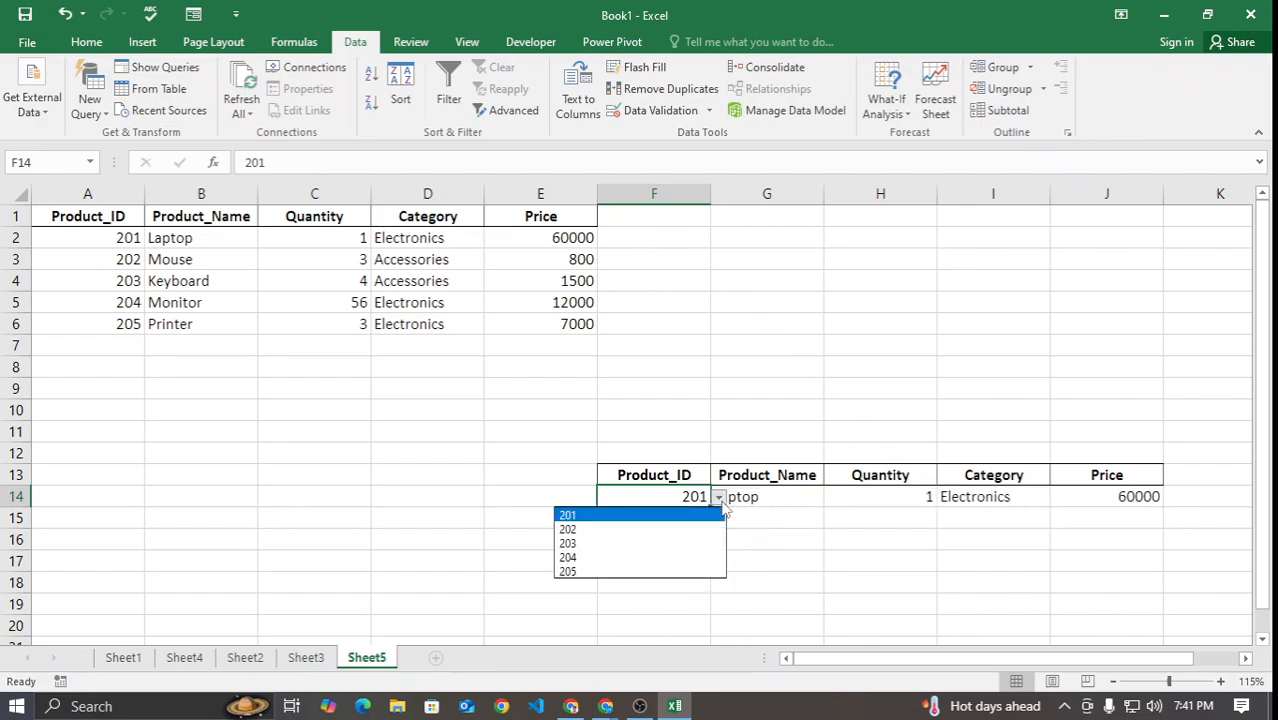
left_click(672, 556)
left_click(718, 497)
left_click(690, 529)
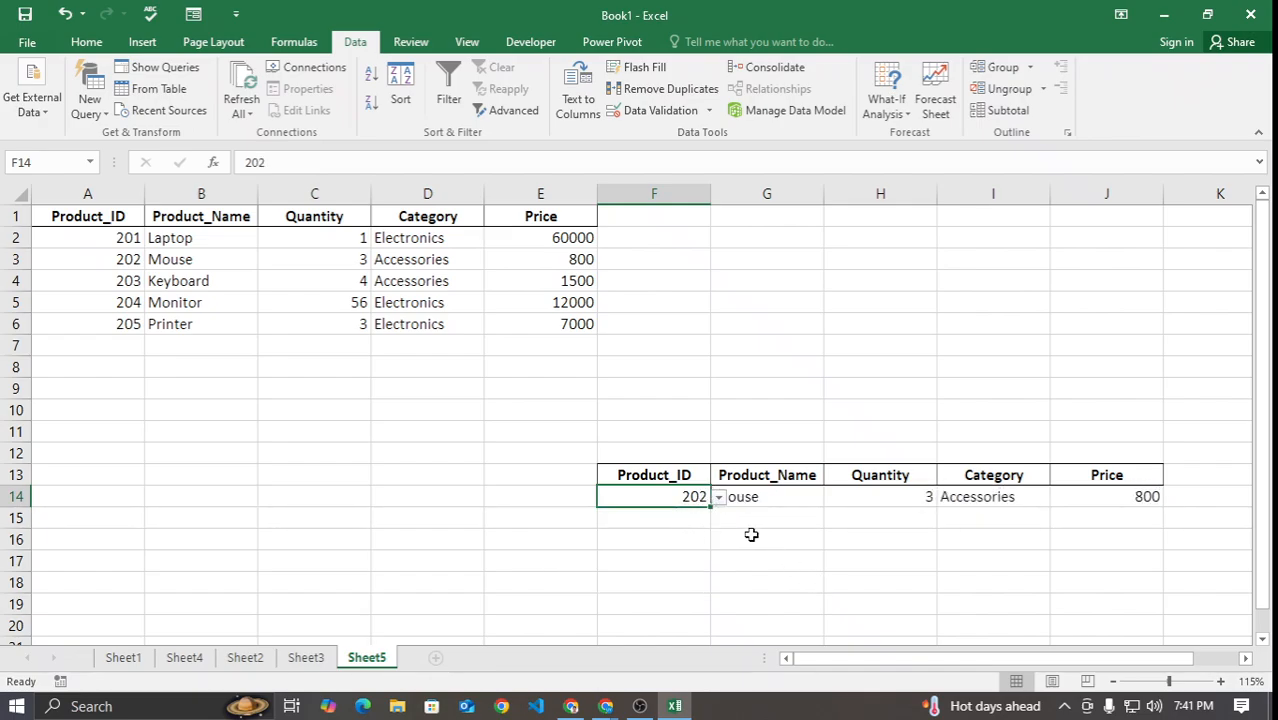
left_click(755, 538)
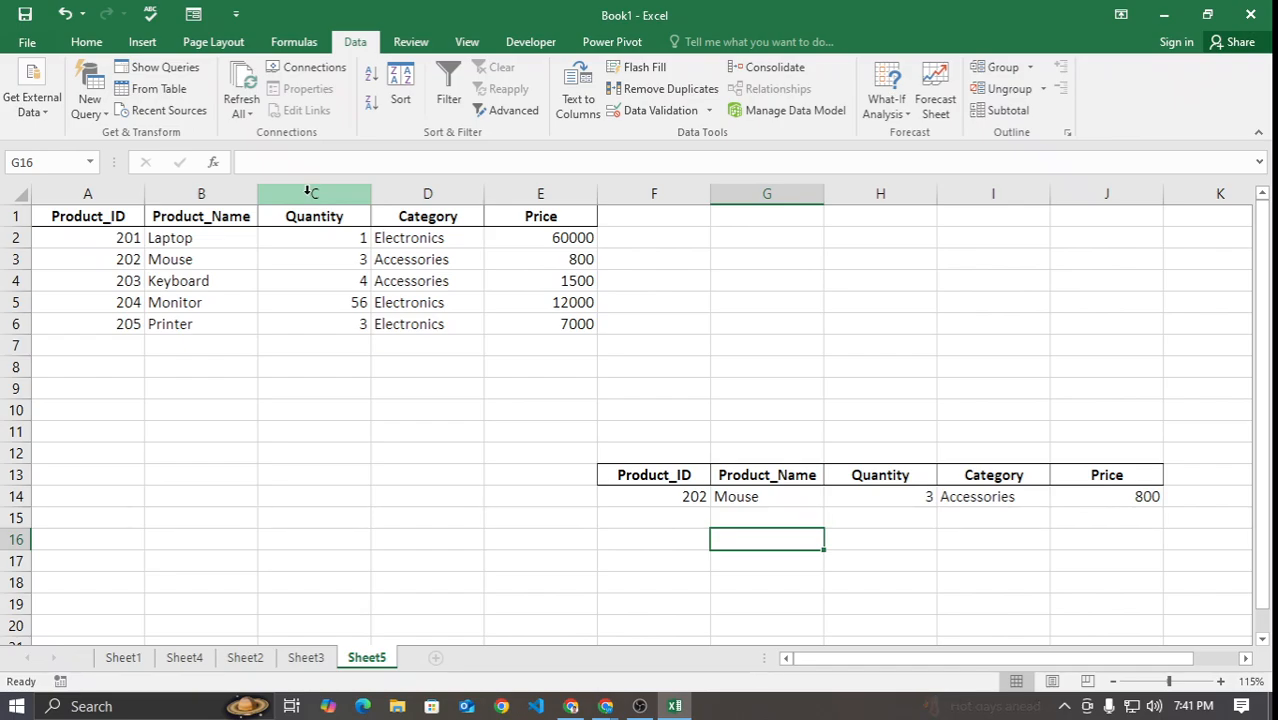
Step: Delete the entire Quantity column C from the product table and check the shifted Quantity and Category lookup formulas in row 14
left_click(308, 191)
key("Delete")
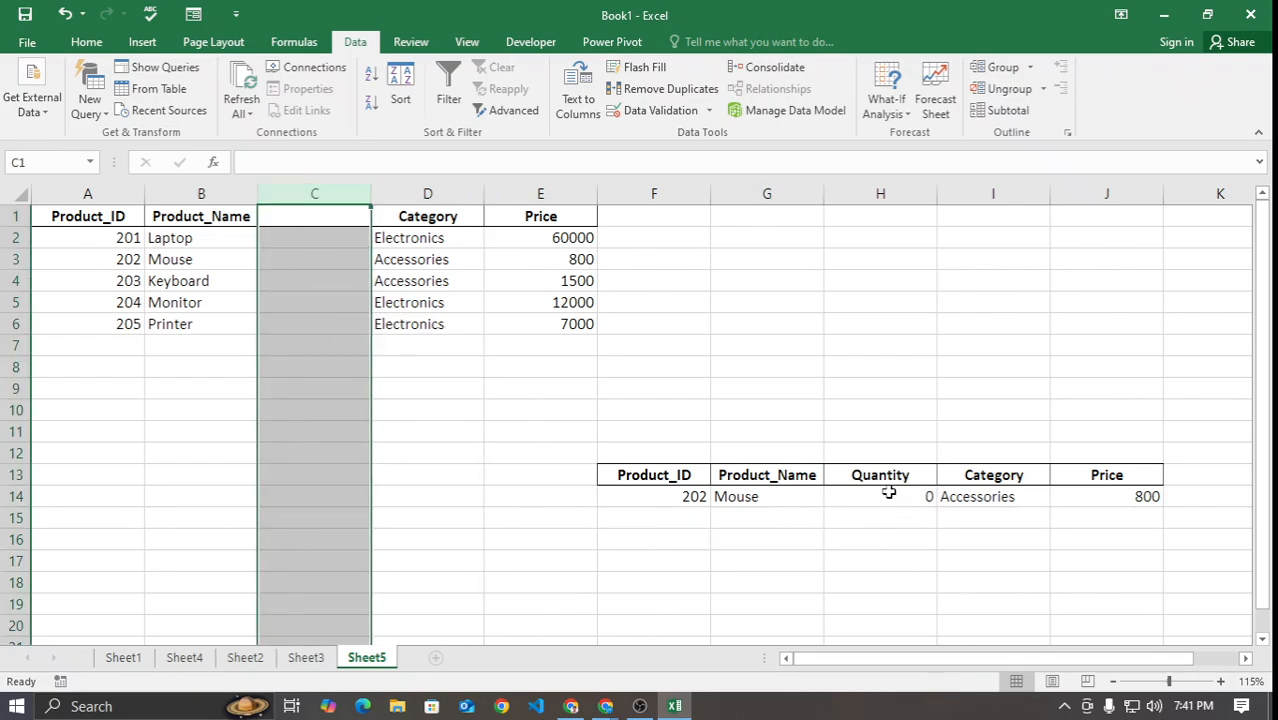
left_click(99, 42)
left_click(950, 84)
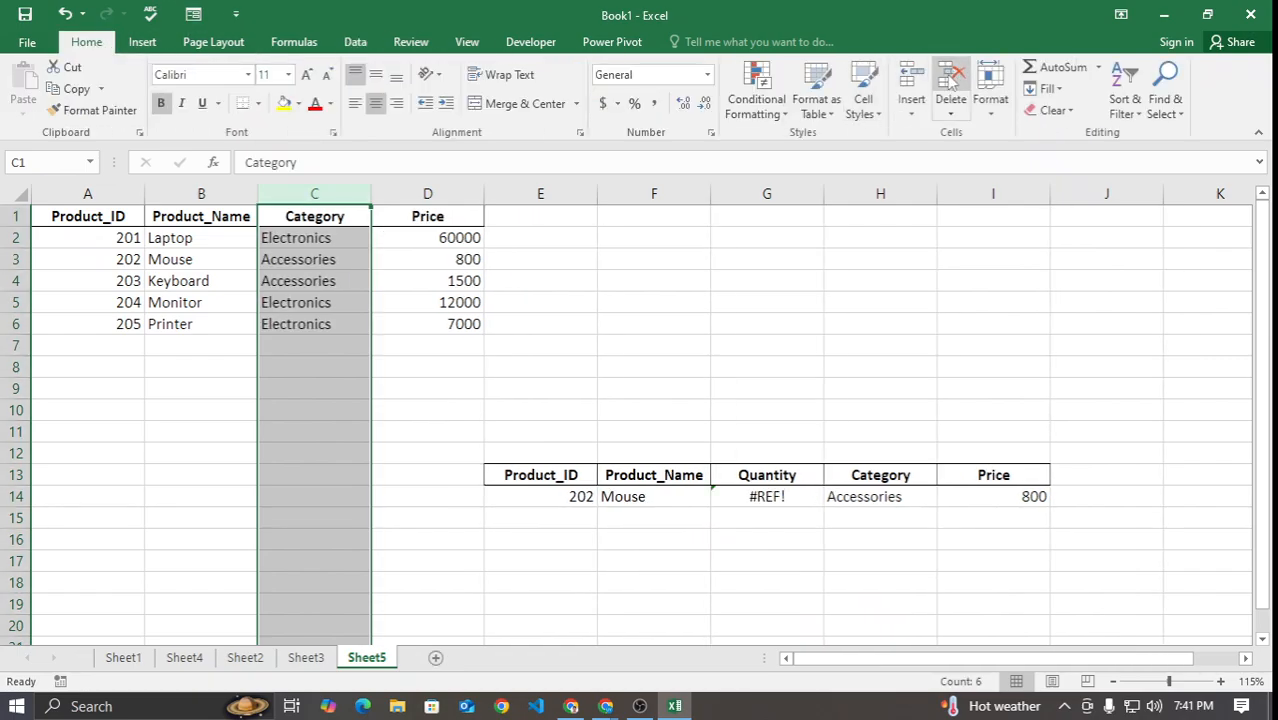
left_click_drag(850, 302, 790, 335)
left_click(752, 497)
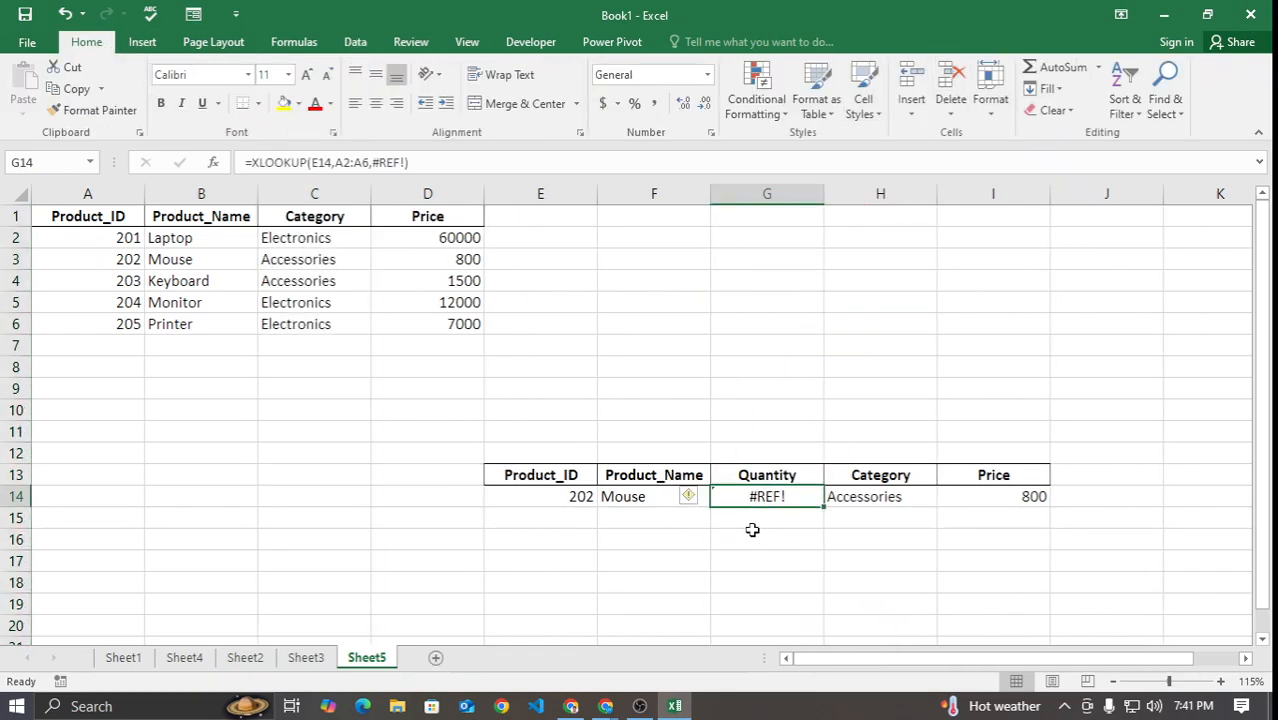
left_click(850, 500)
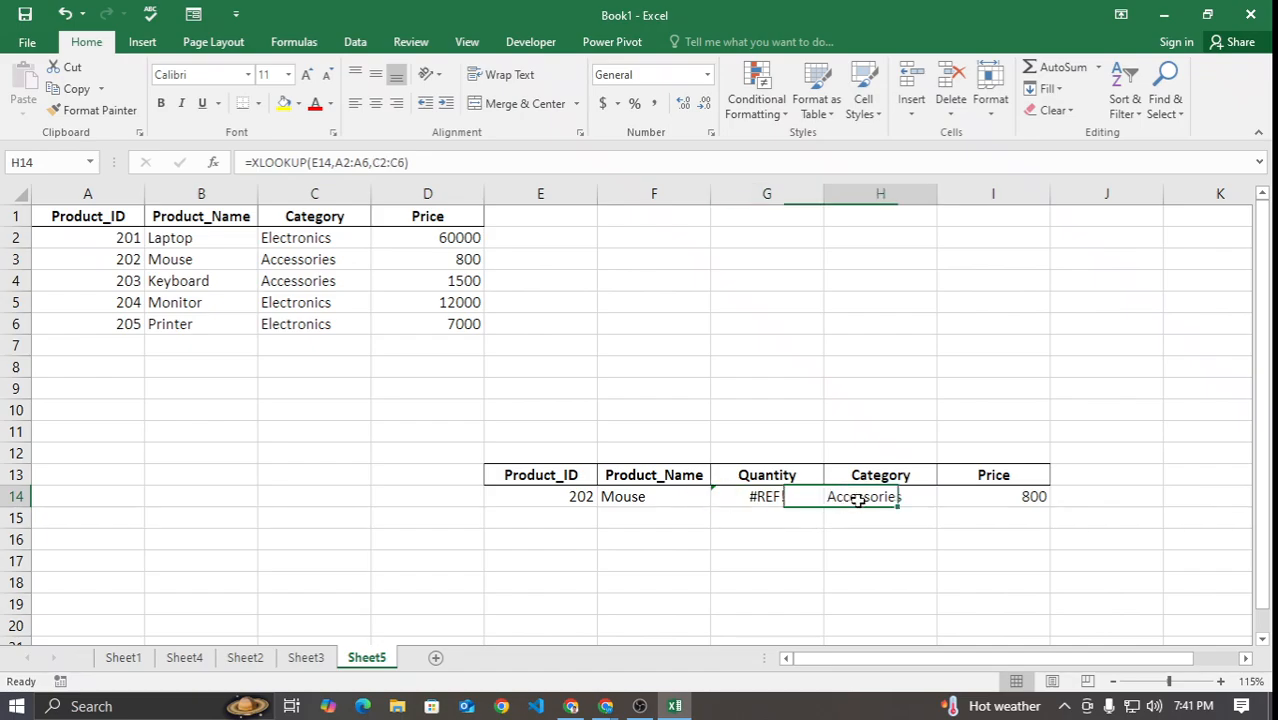
left_click(966, 515)
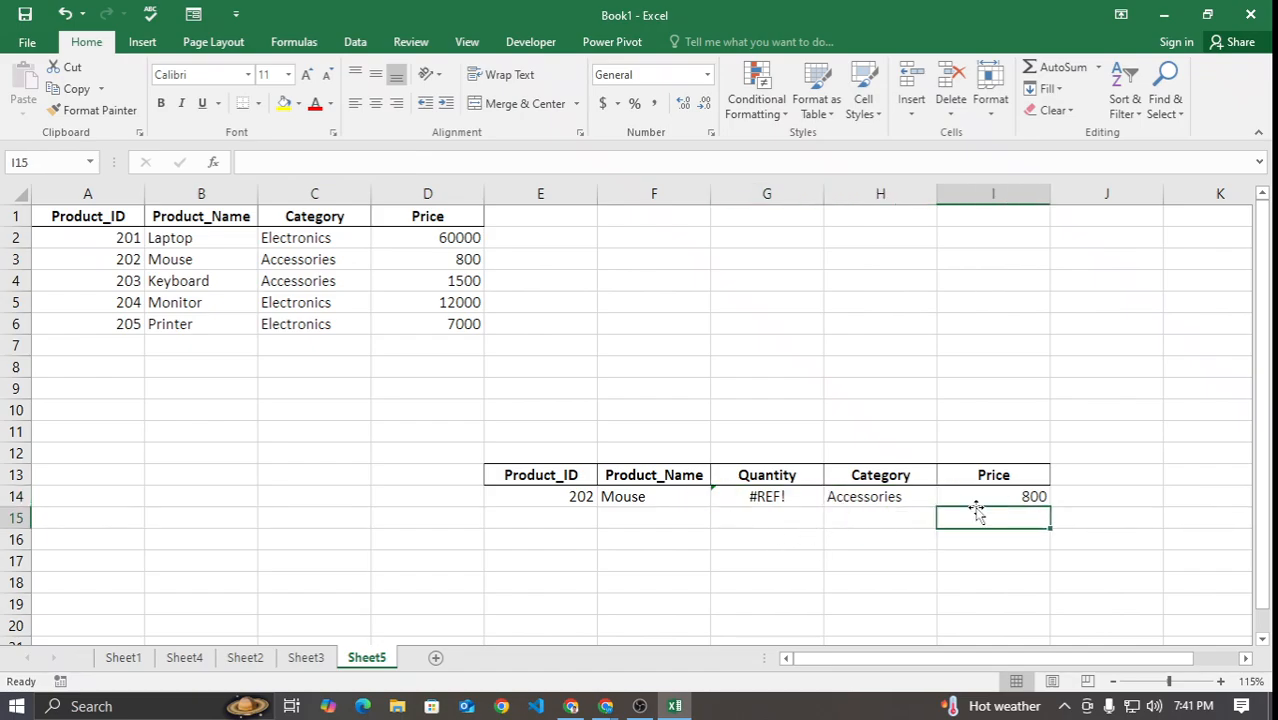
left_click(984, 503)
Step: Switch the Product_ID in E14 to 204 and back to 202, and inspect the remaining lookup formulas in row 14
left_click(560, 493)
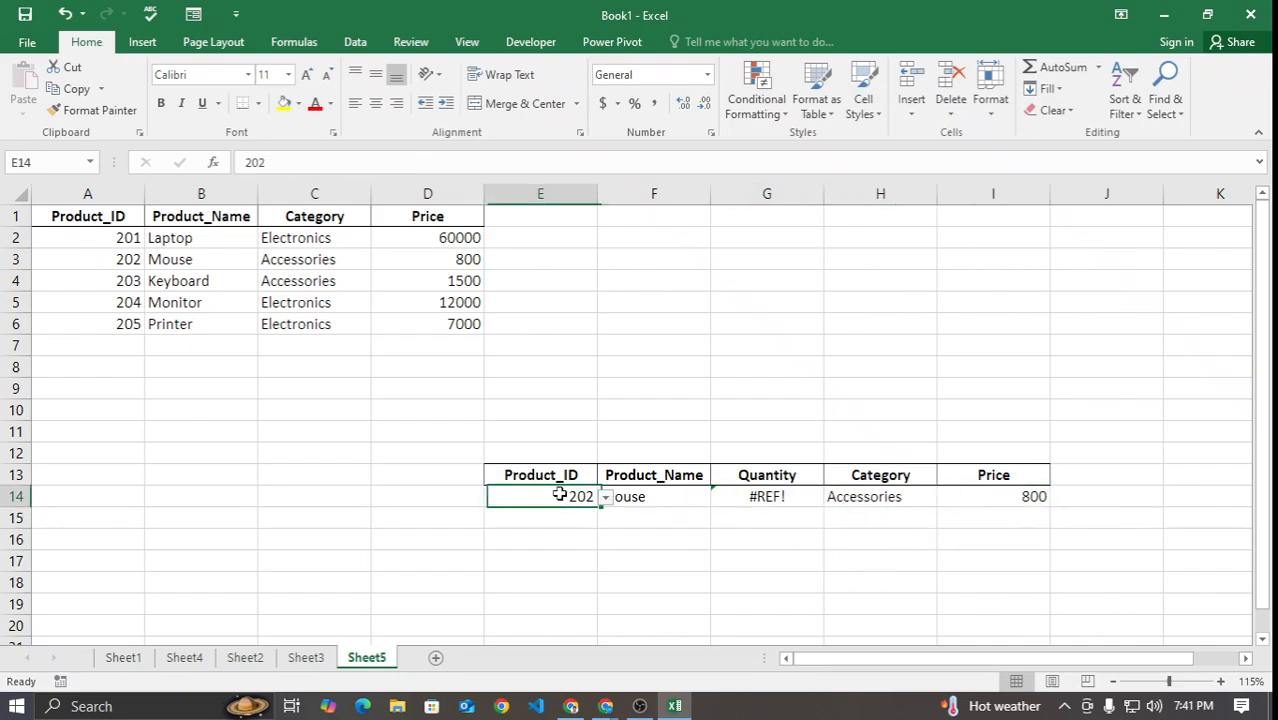
left_click(605, 497)
left_click(542, 558)
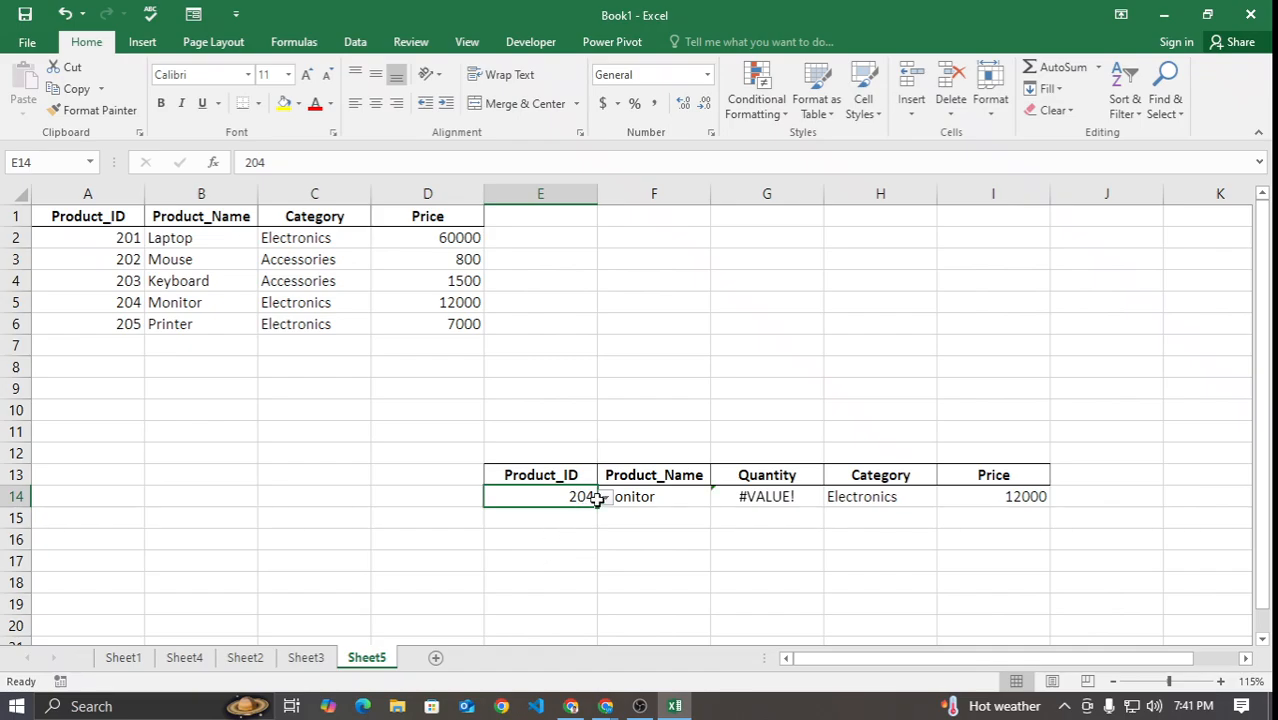
left_click(604, 497)
left_click(533, 558)
left_click(605, 497)
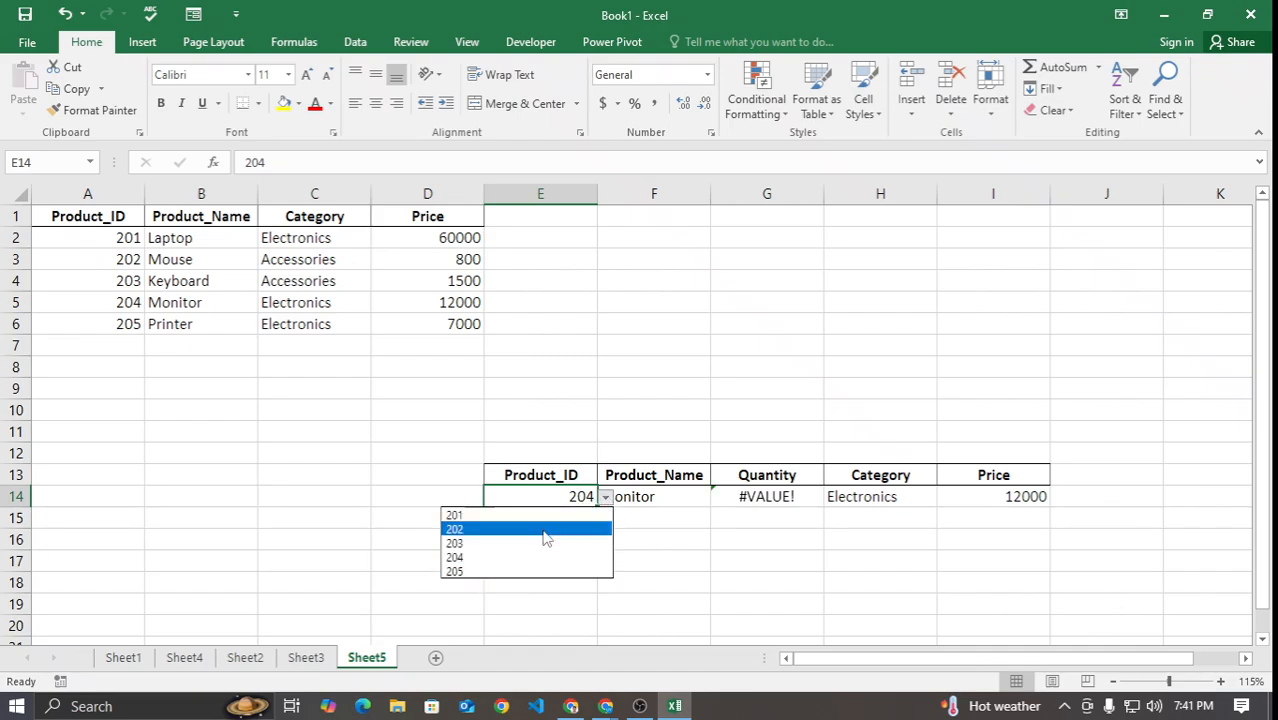
left_click(546, 530)
left_click(640, 540)
left_click(662, 496)
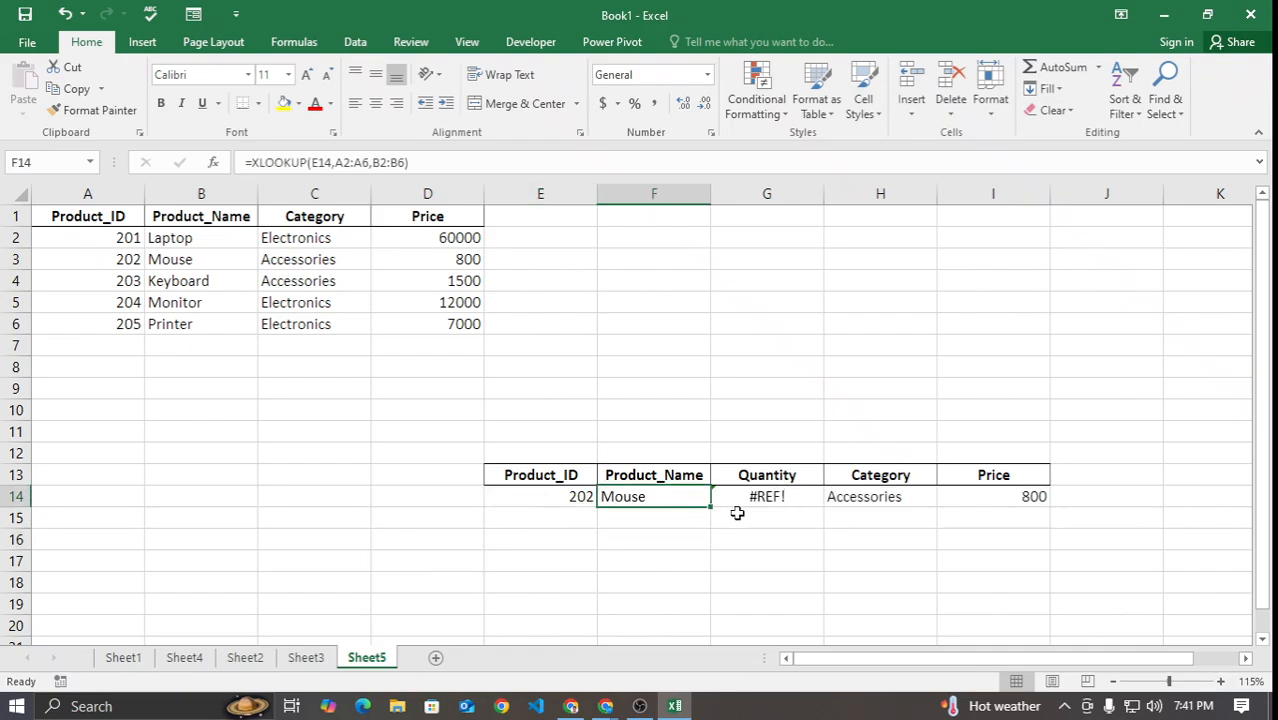
left_click(885, 500)
left_click(966, 500)
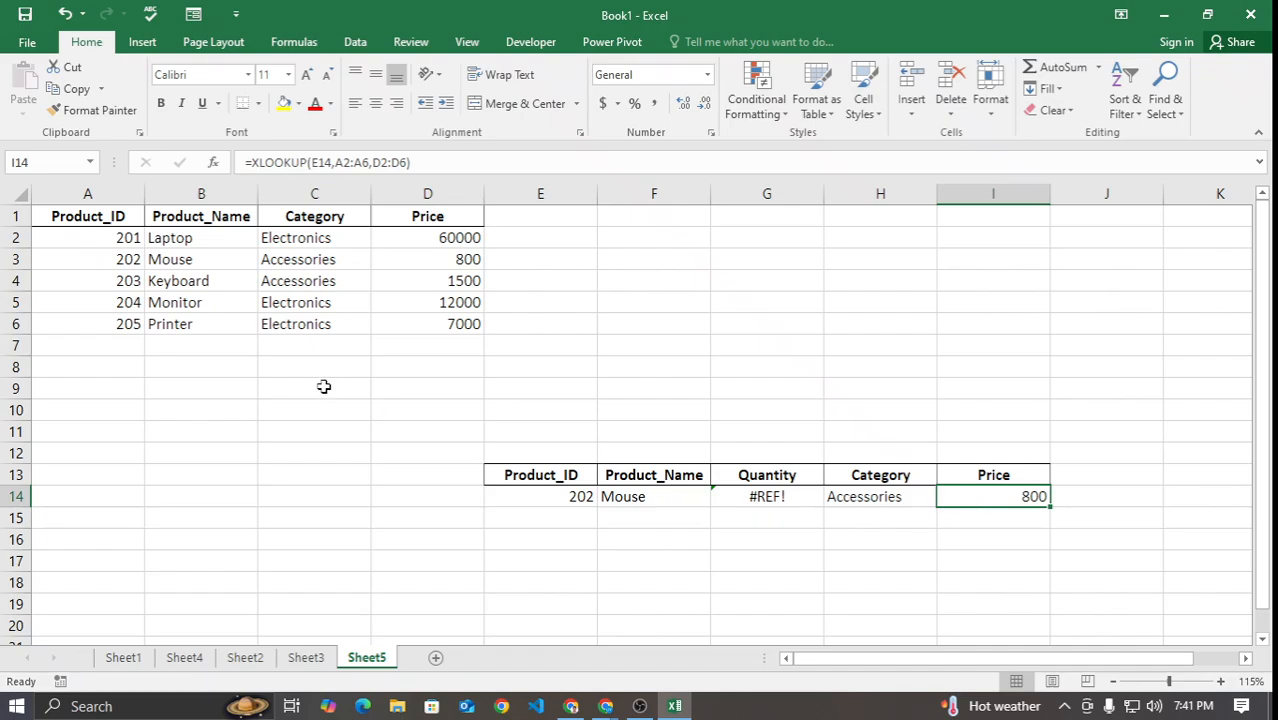
Step: Undo the recent changes until the Quantity column C and its values are restored in the product table
key("ctrl+z")
key("ctrl+z")
key("ctrl+z")
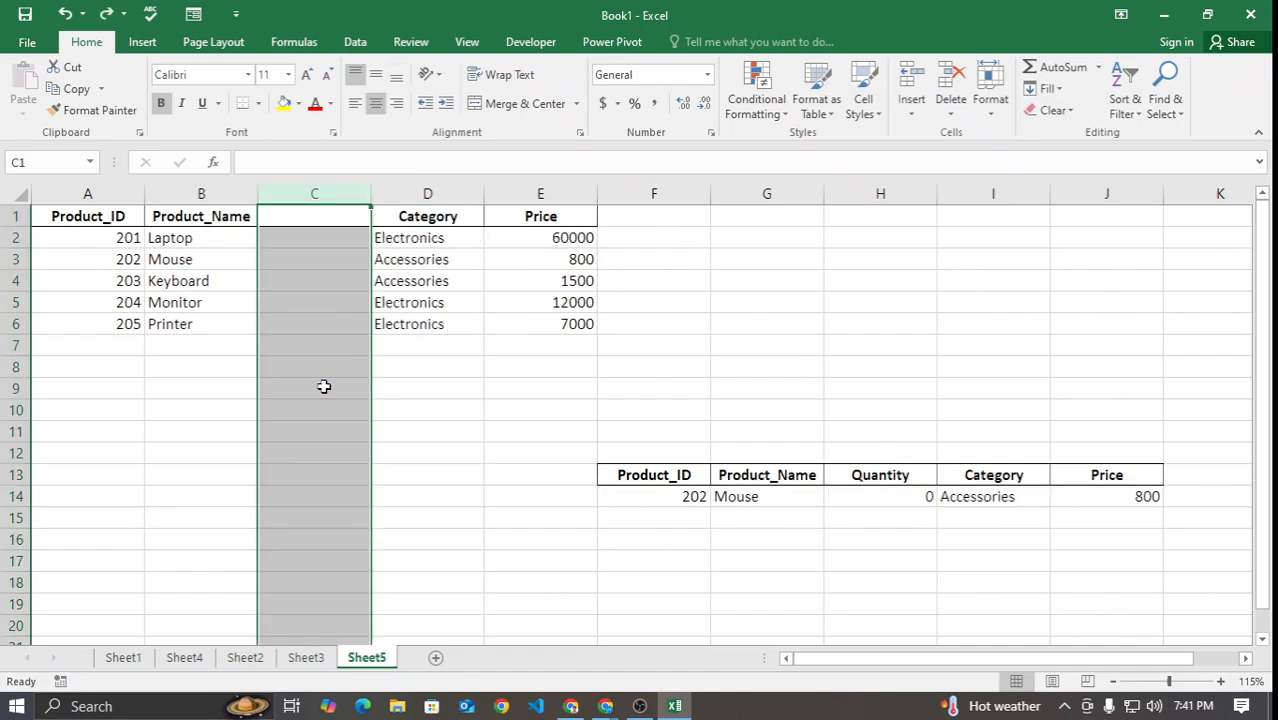
key("ctrl+z")
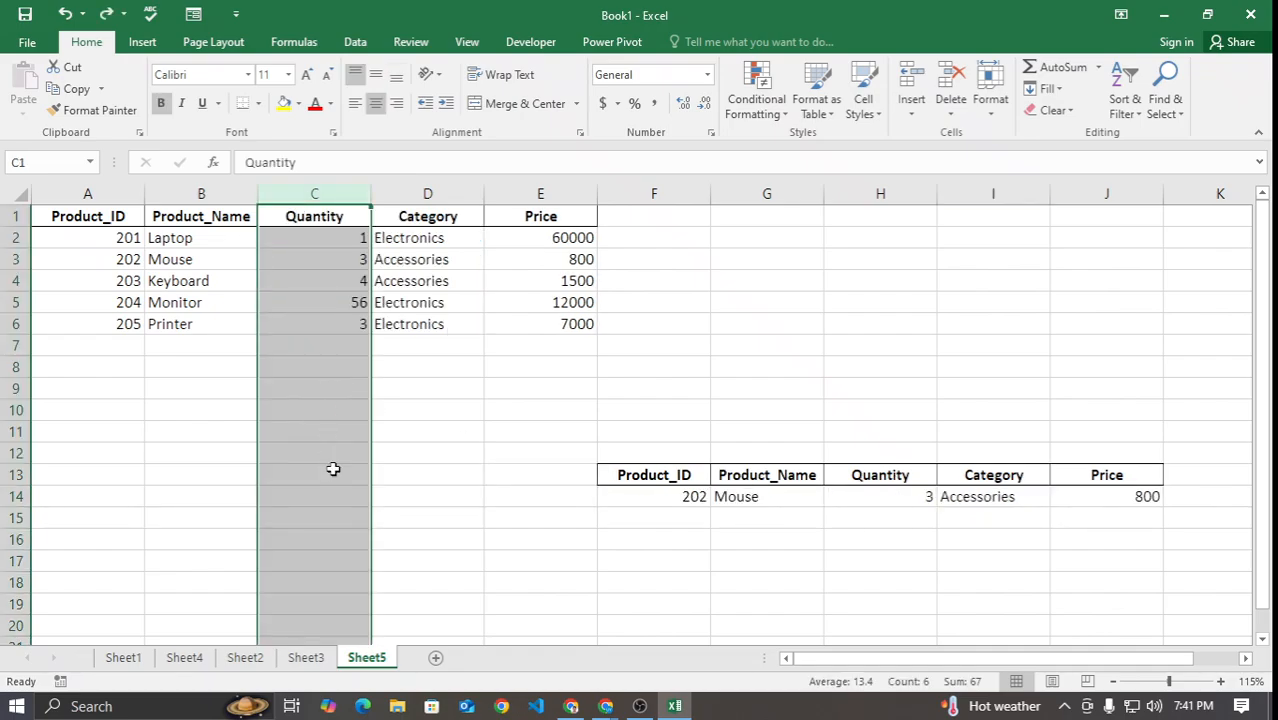
left_click(333, 469)
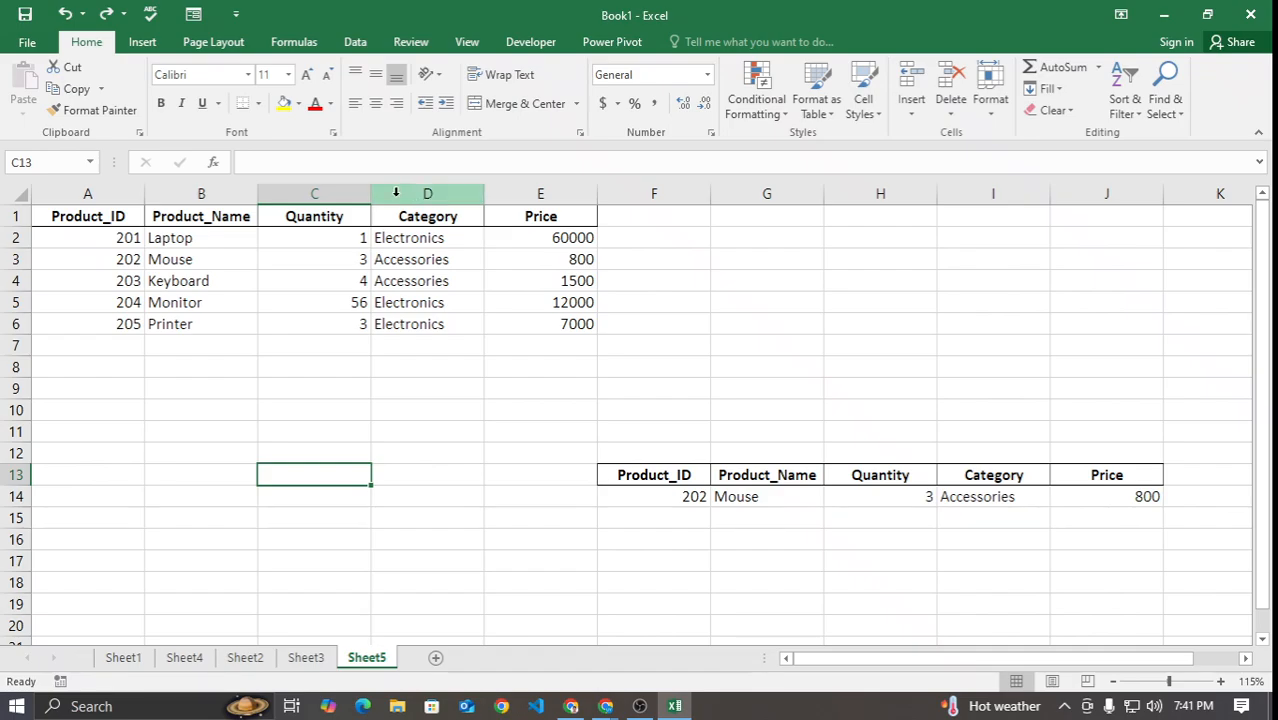
Step: Insert a new column before Quantity in the product table and enter the header INVOICE in C1
left_click(289, 190)
right_click(289, 190)
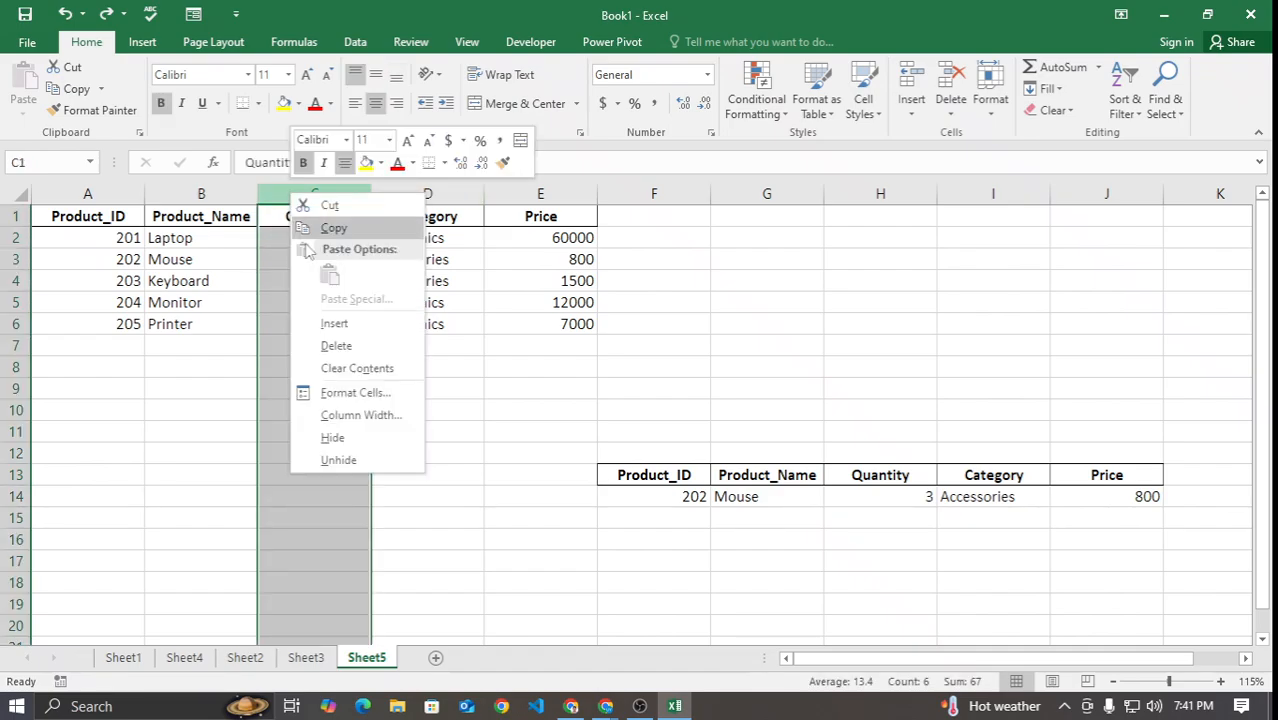
left_click(338, 325)
left_click(334, 217)
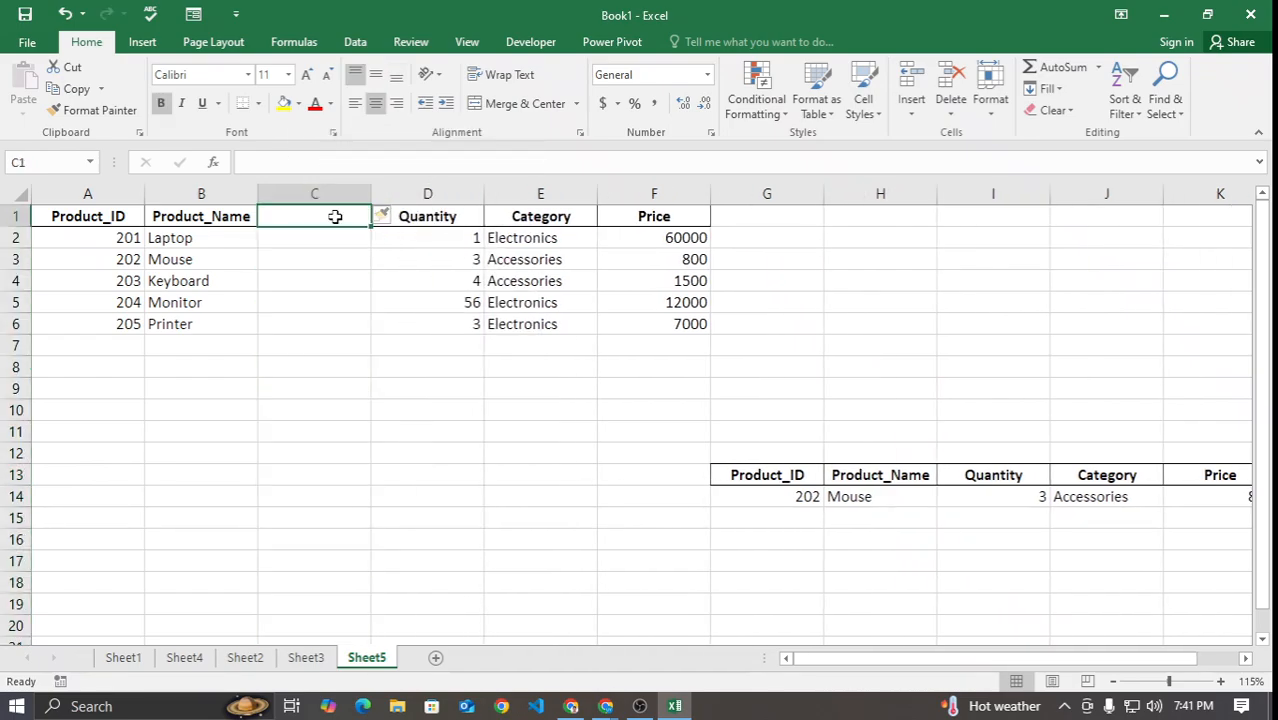
type("INVOICE")
key("Return")
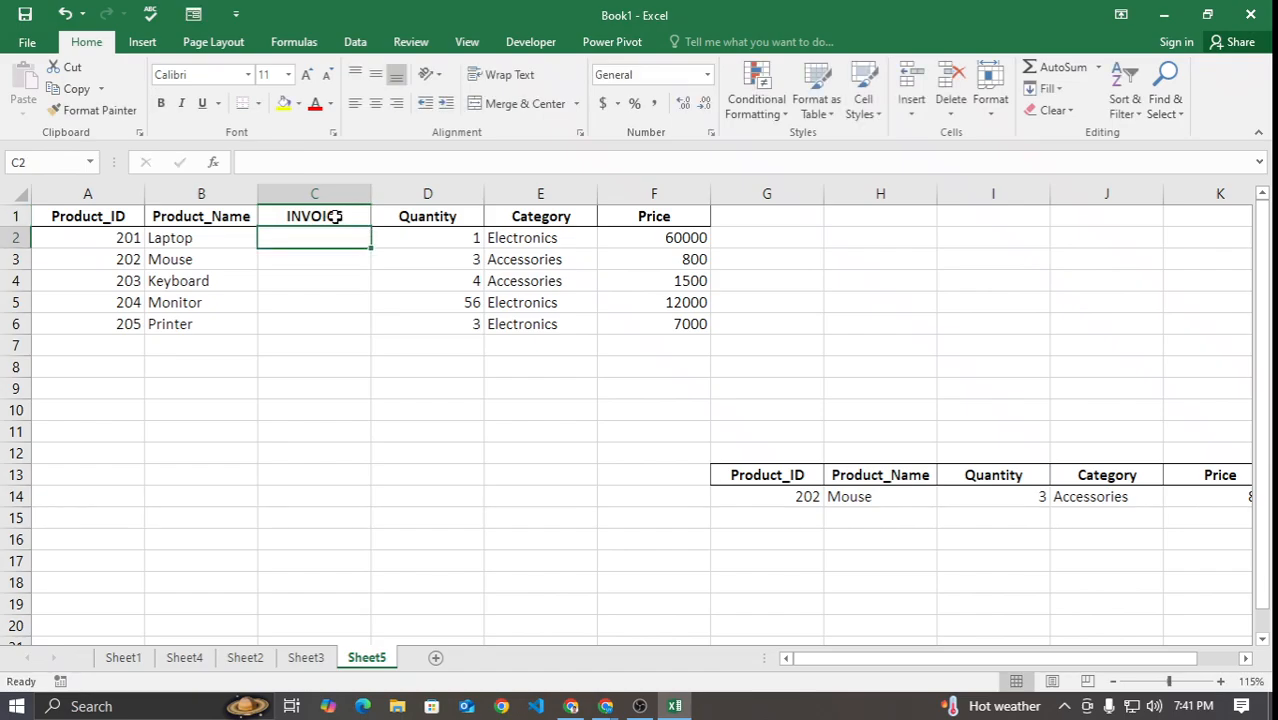
Step: Fill the INVOICE column C2:C6 with 234, 234, 234, 343 and 5345
type("234")
left_click(343, 277)
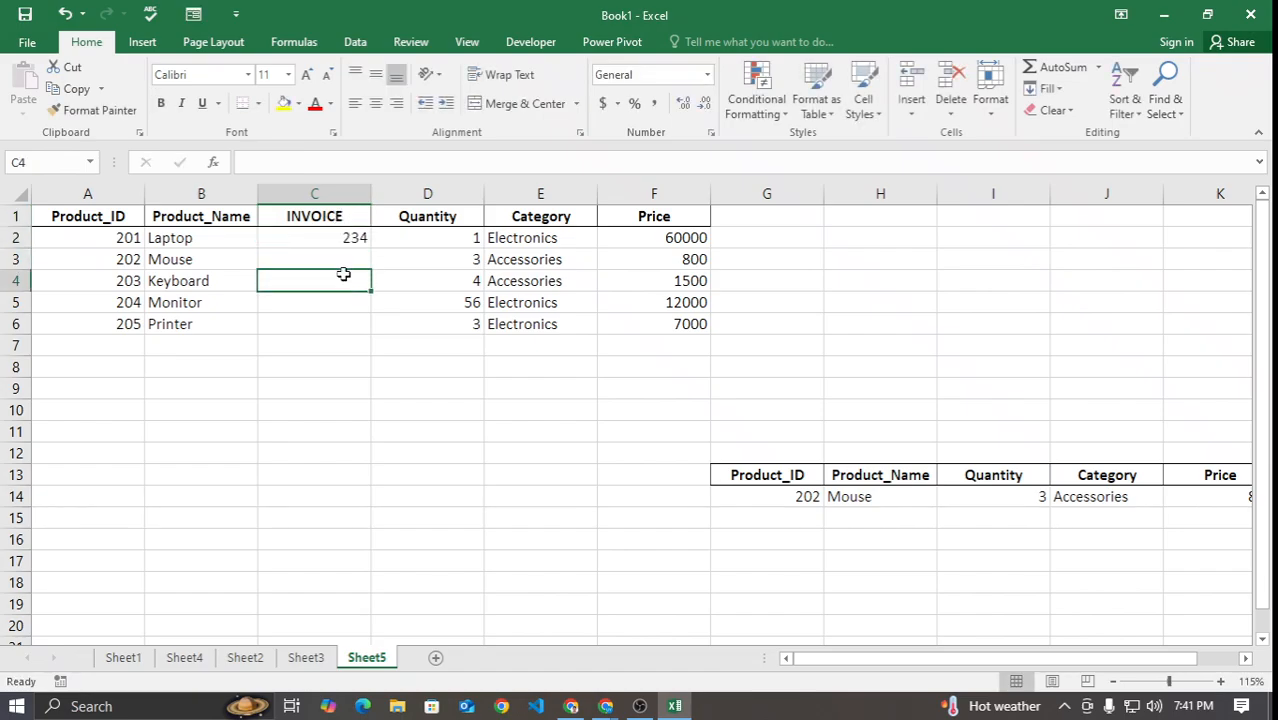
left_click(341, 261)
type("234")
key("Return")
type("234")
key("Return")
type("343")
key("Return")
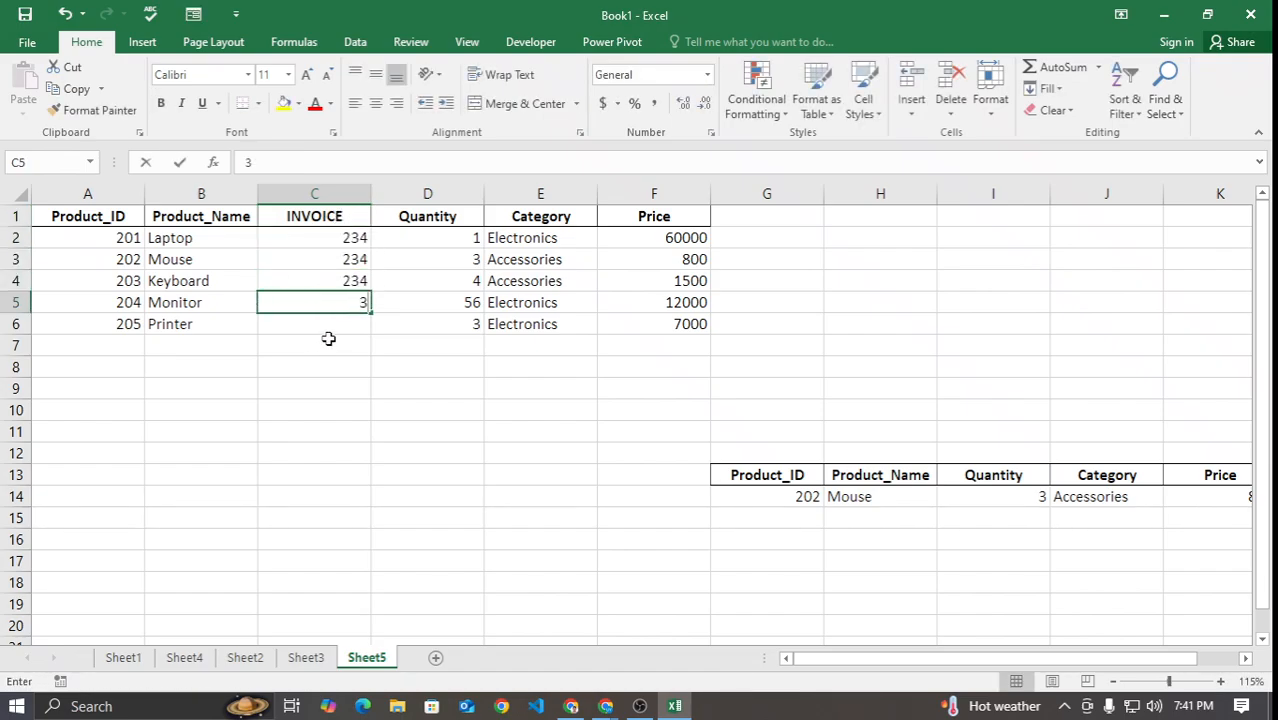
type("5345")
left_click(314, 388)
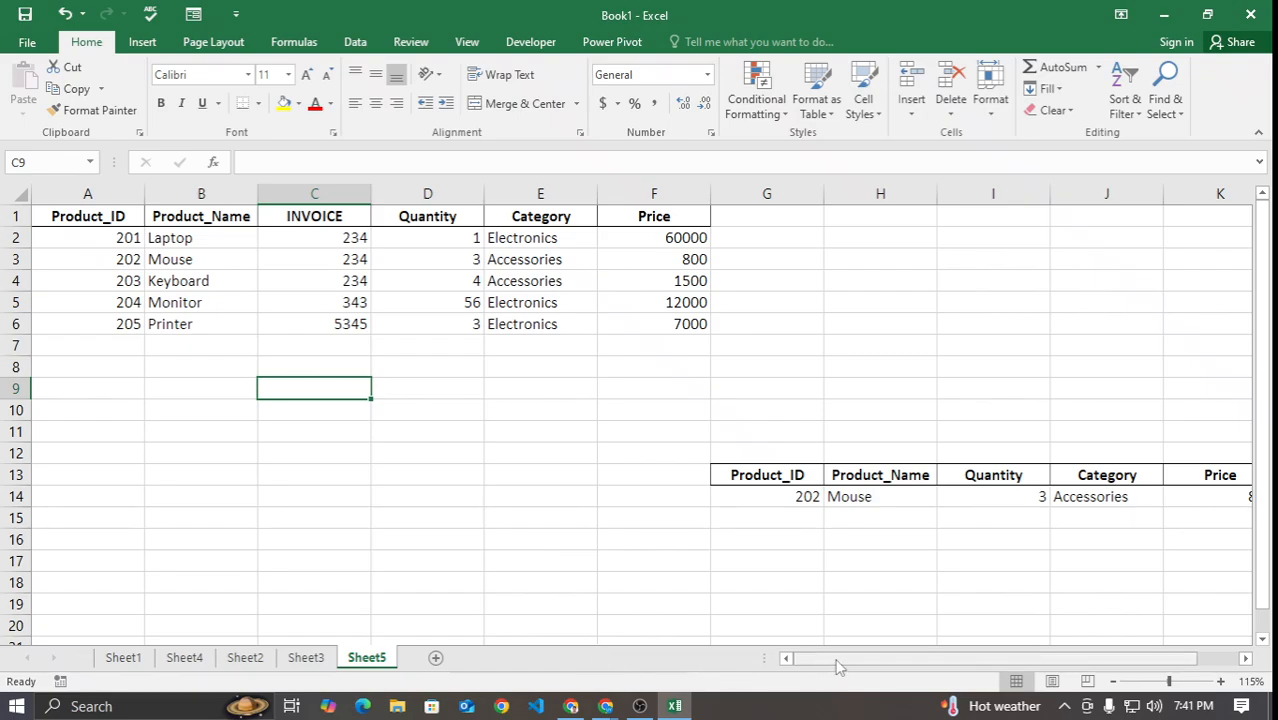
Step: Test the lookup row by switching the Product_ID in G14 to 204, 201 and finally 205
left_click_drag(836, 663, 876, 662)
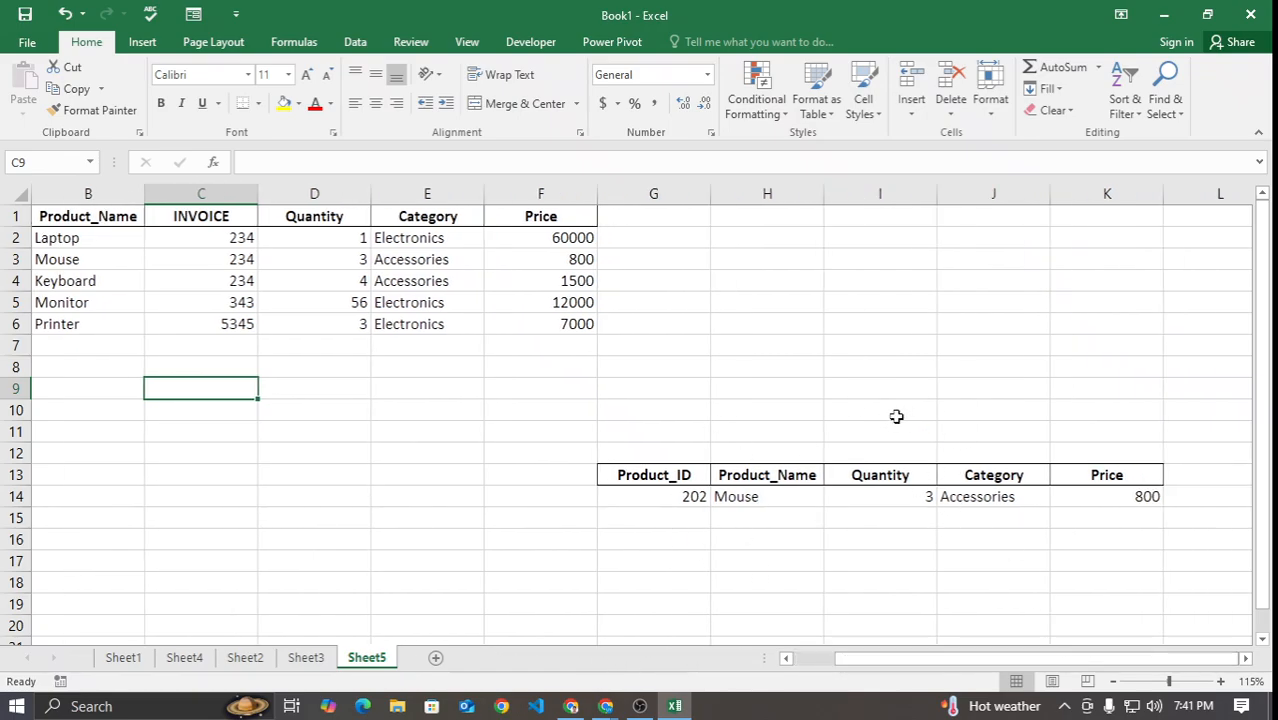
left_click(690, 497)
left_click(717, 497)
left_click(668, 544)
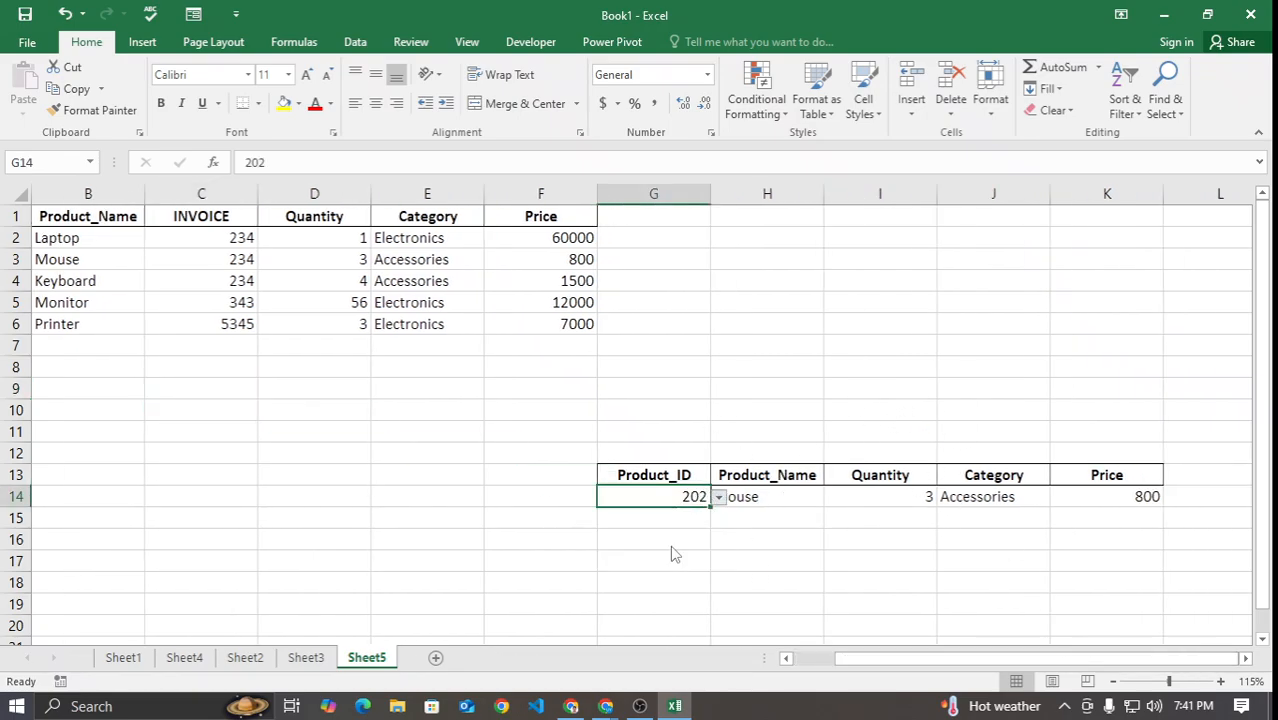
left_click(717, 497)
left_click(683, 556)
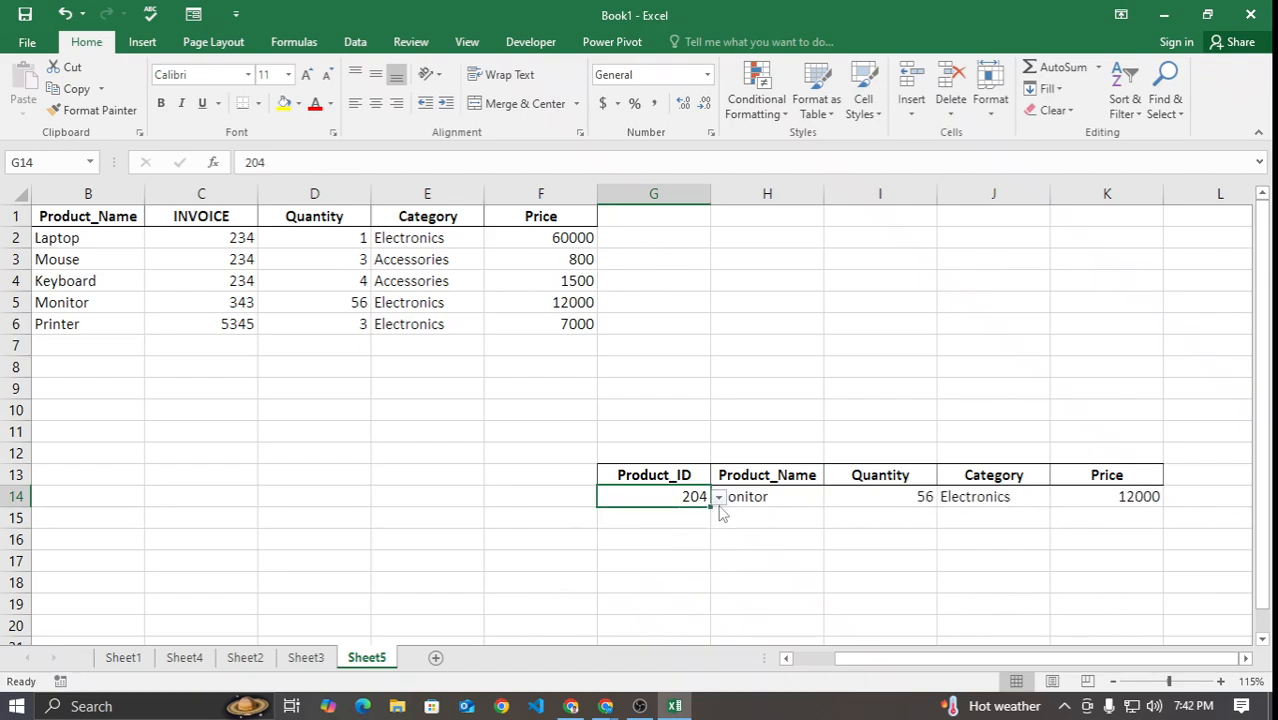
left_click(717, 497)
left_click(679, 515)
left_click(717, 497)
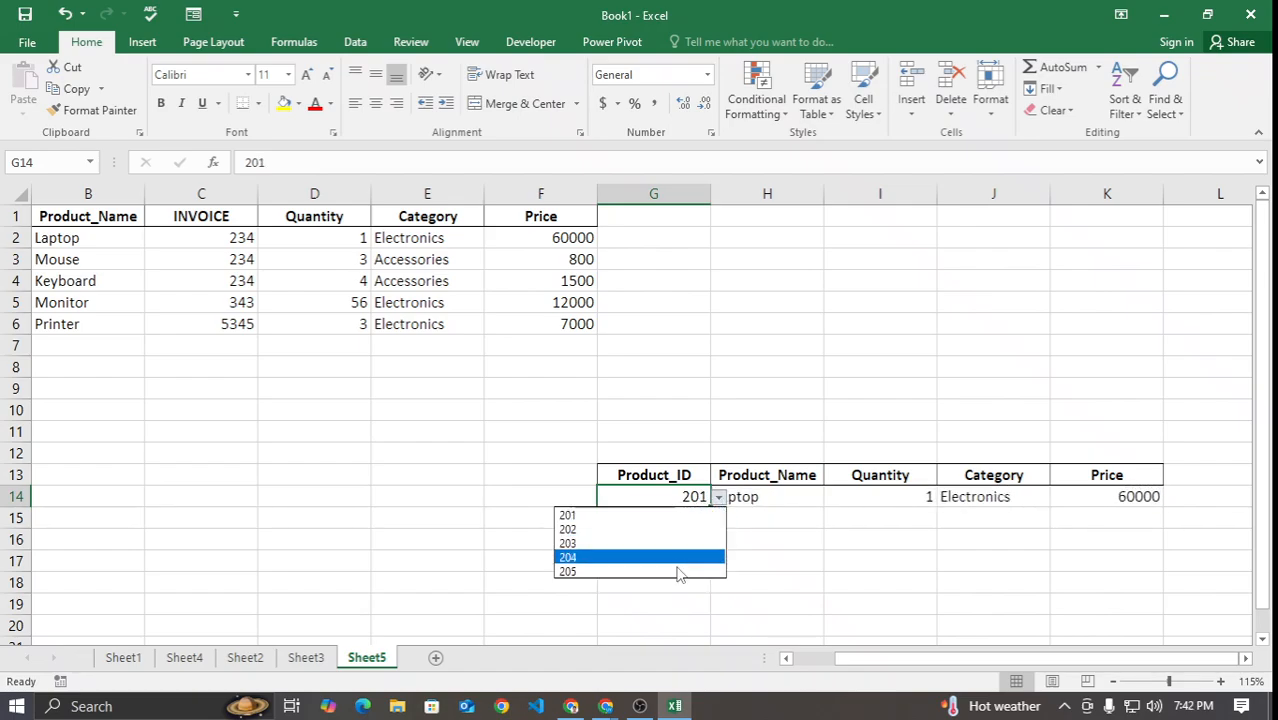
left_click(650, 571)
left_click(583, 557)
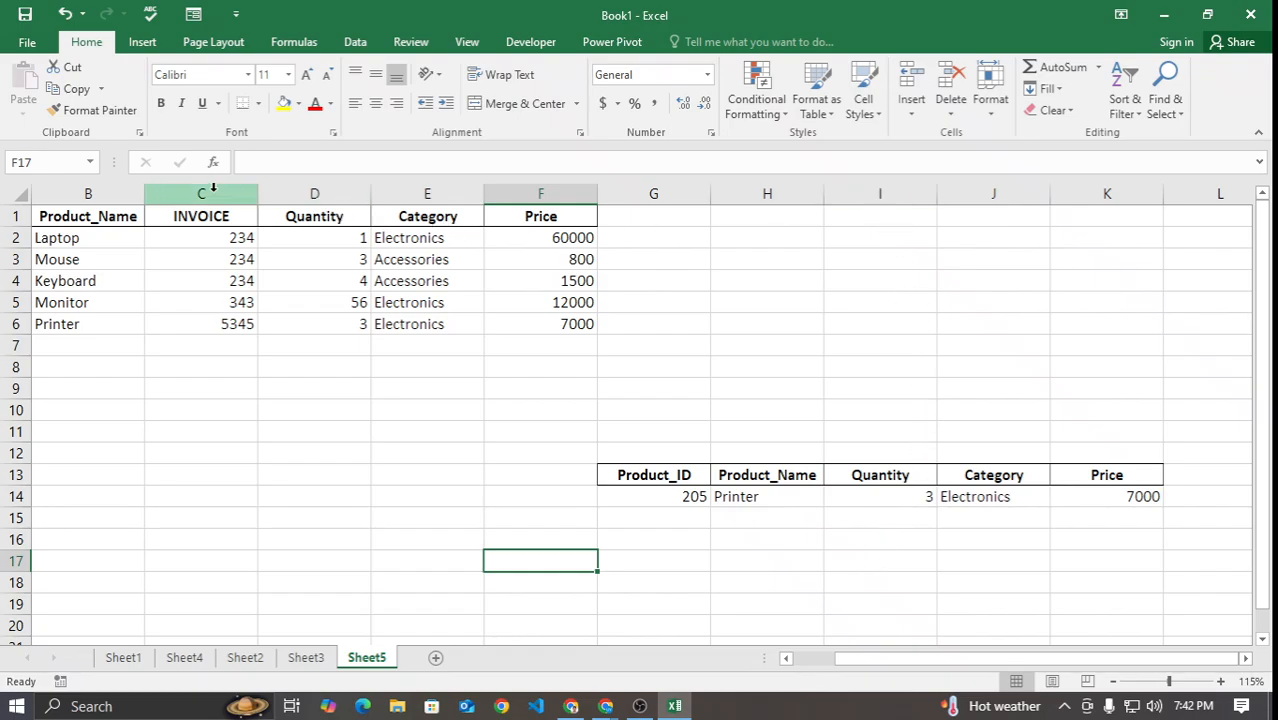
Step: Insert a column before Quantity in the lookup row and copy the INVOICE header from C1 into I13
left_click(880, 194)
right_click(880, 196)
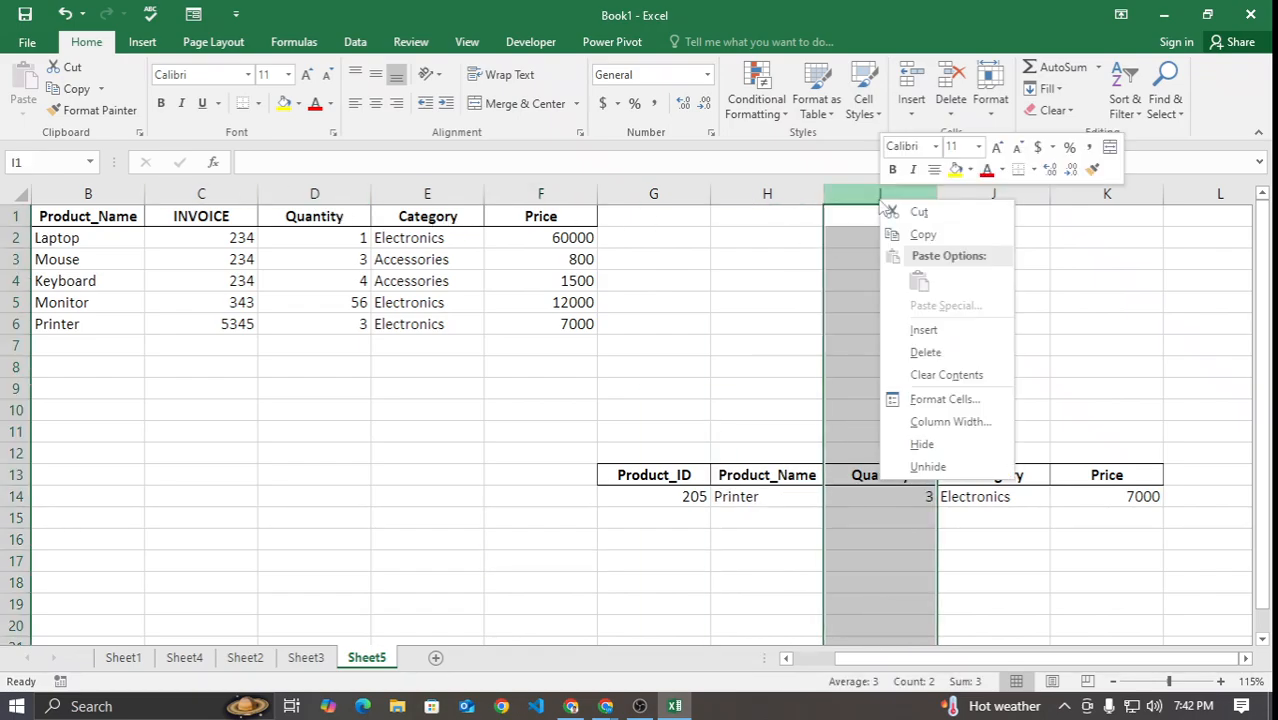
left_click(944, 334)
left_click(743, 389)
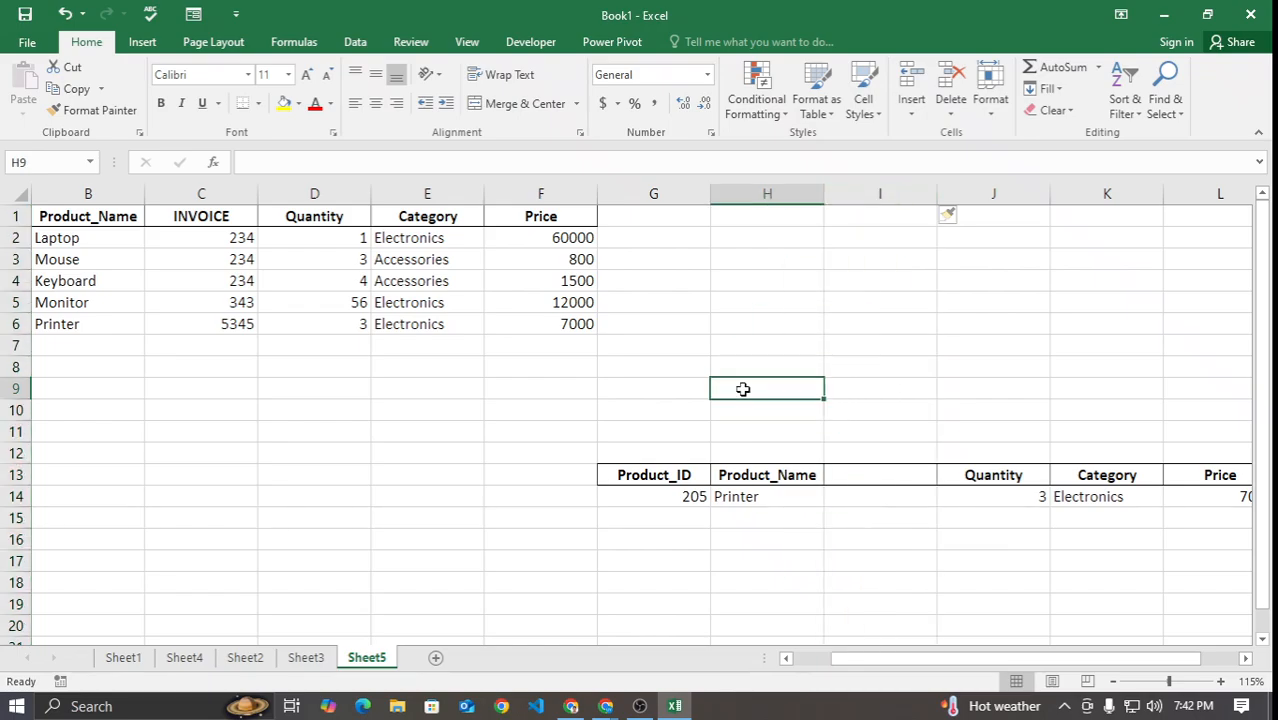
left_click(228, 216)
key("ctrl+c")
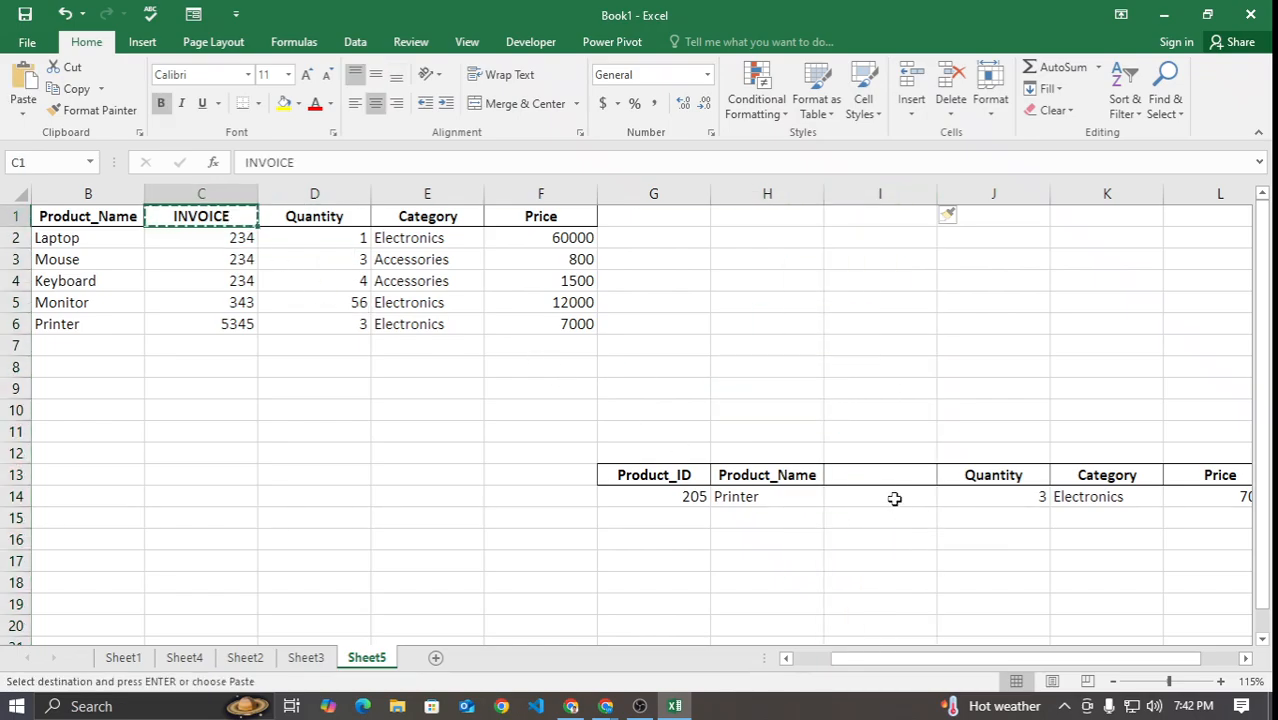
left_click(894, 478)
key("ctrl+v")
left_click(776, 394)
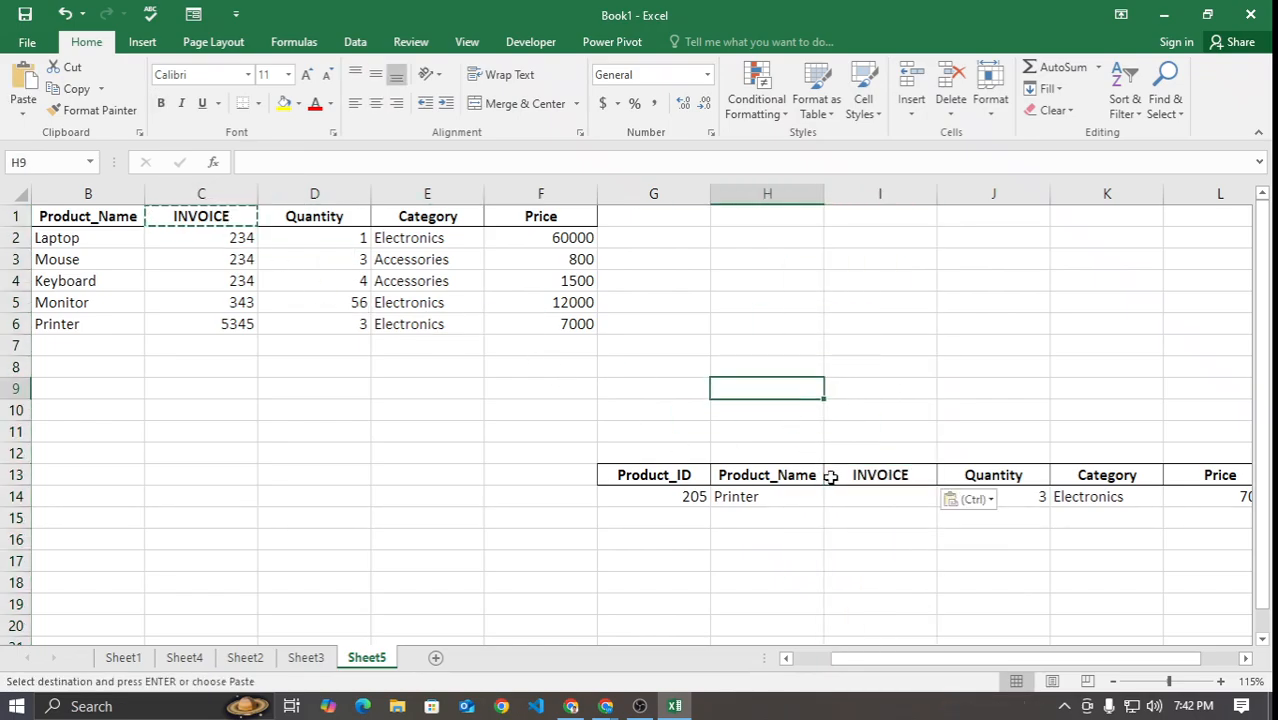
Step: Try filling the Product_Name formula from H14 into I14, inspect its references, and undo the fill
left_click(848, 491)
left_click(788, 502)
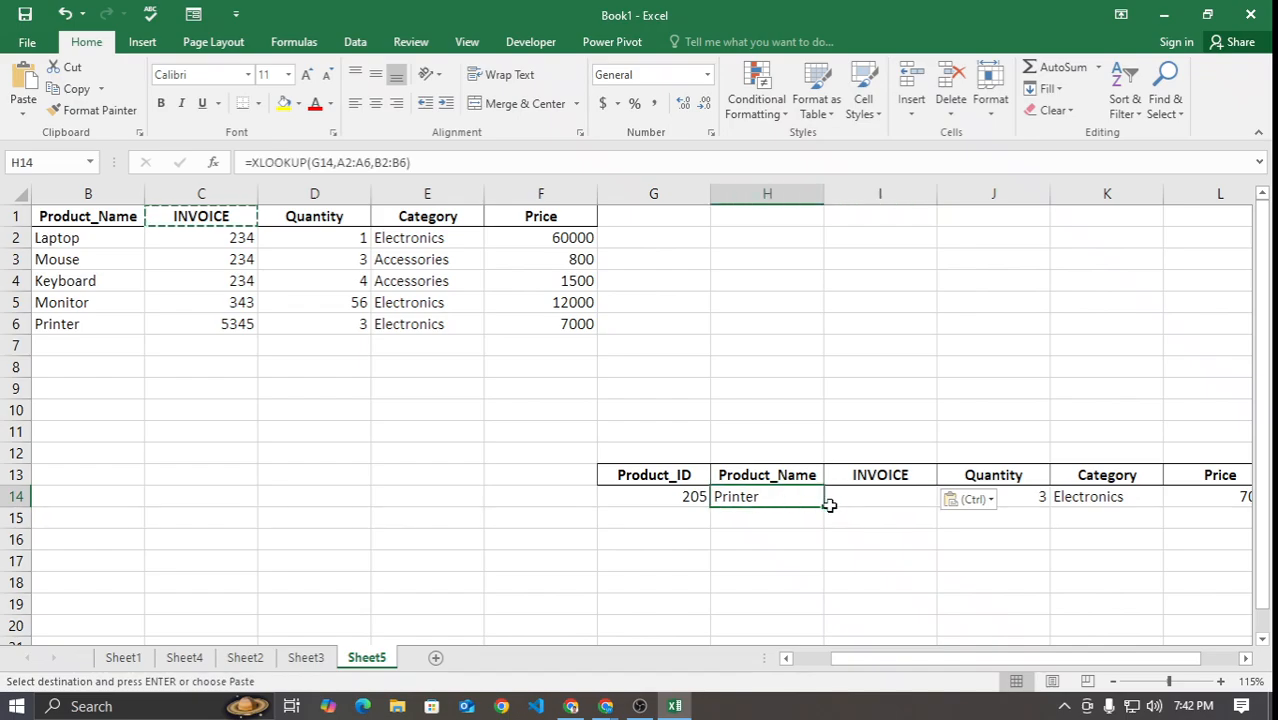
left_click_drag(826, 506, 890, 513)
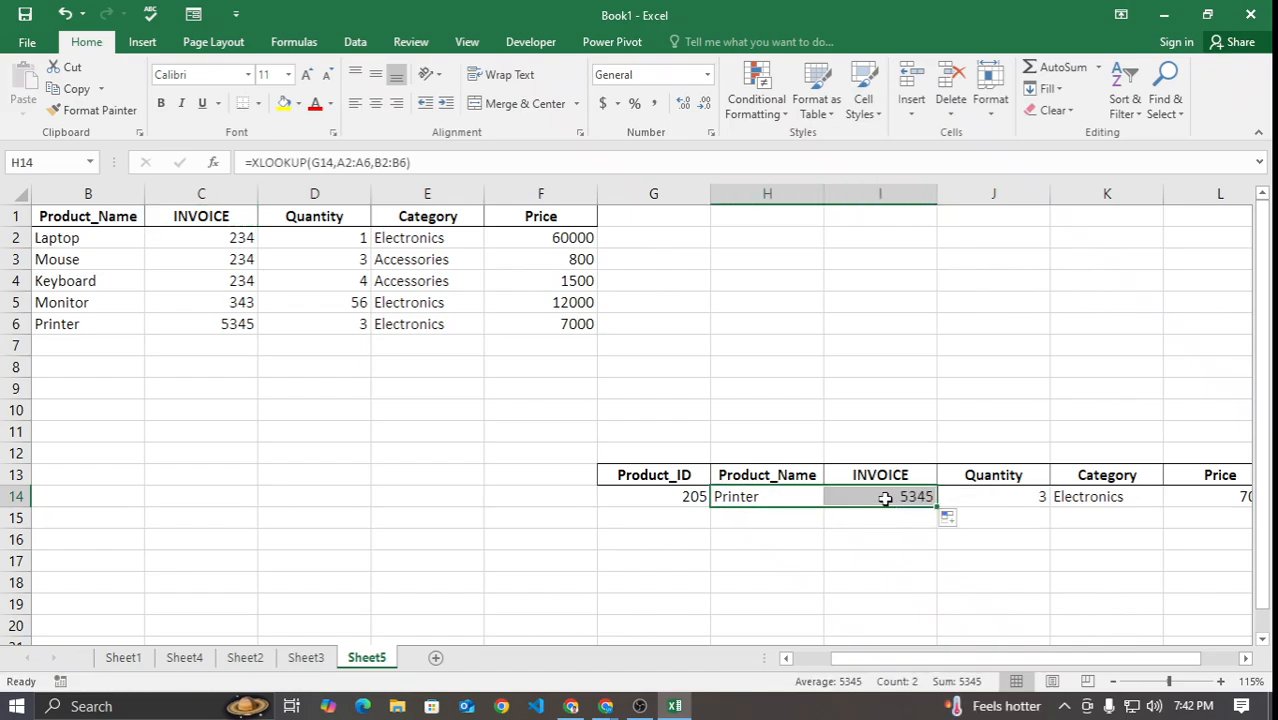
double_click(885, 498)
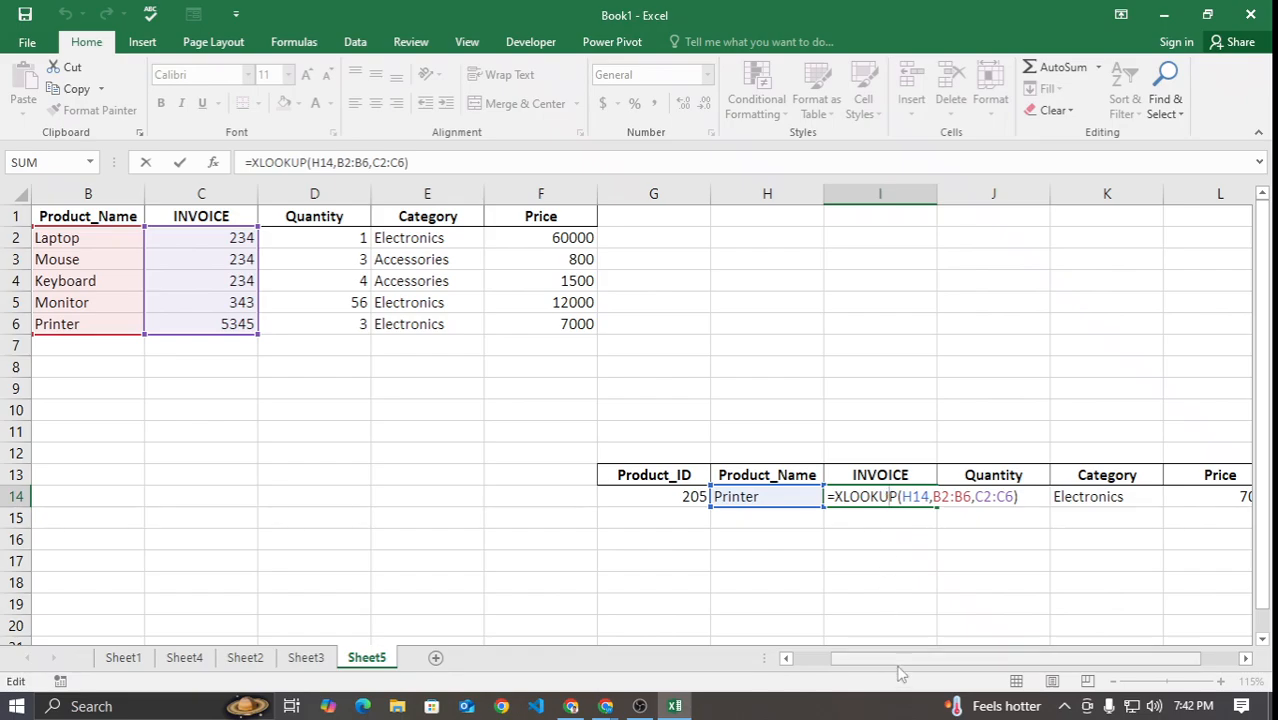
left_click_drag(903, 659, 862, 668)
key("ctrl+Return")
left_click(836, 580)
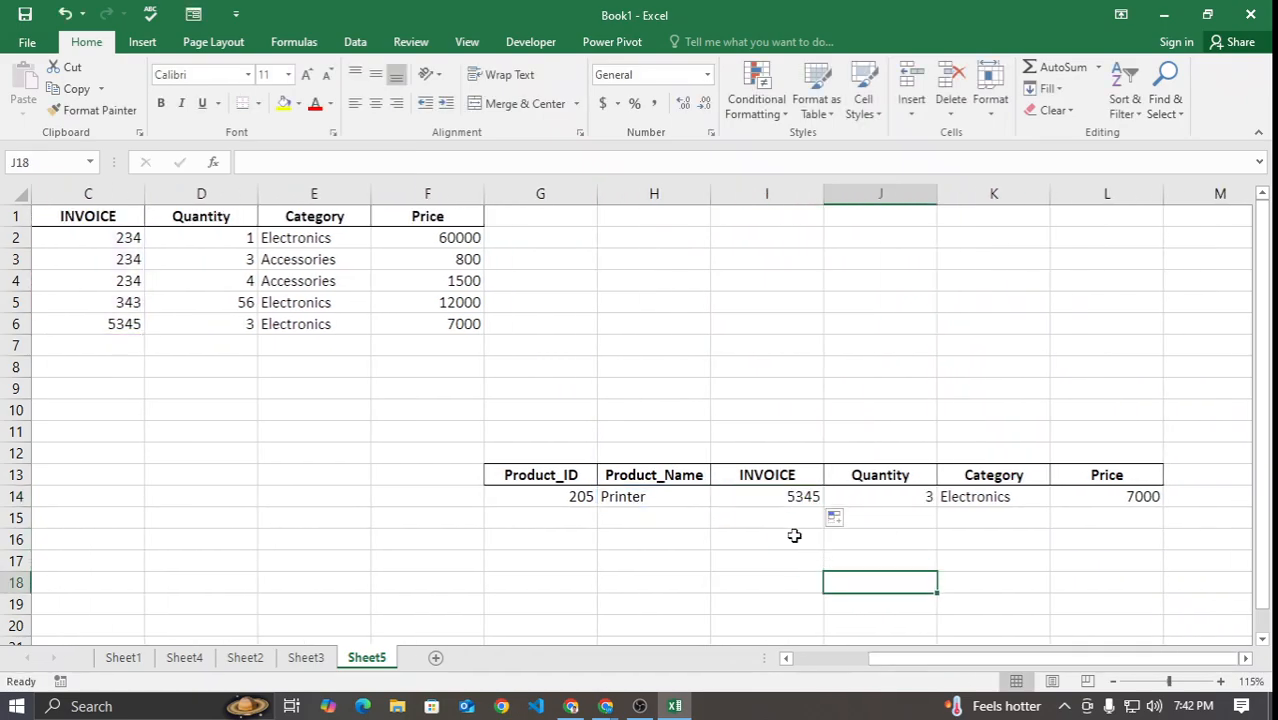
key("ctrl+z")
Step: Make all references in the H14 formula absolute, giving =XLOOKUP($G$14,$A$2:$A$6,$B$2:$B$6)
double_click(663, 492)
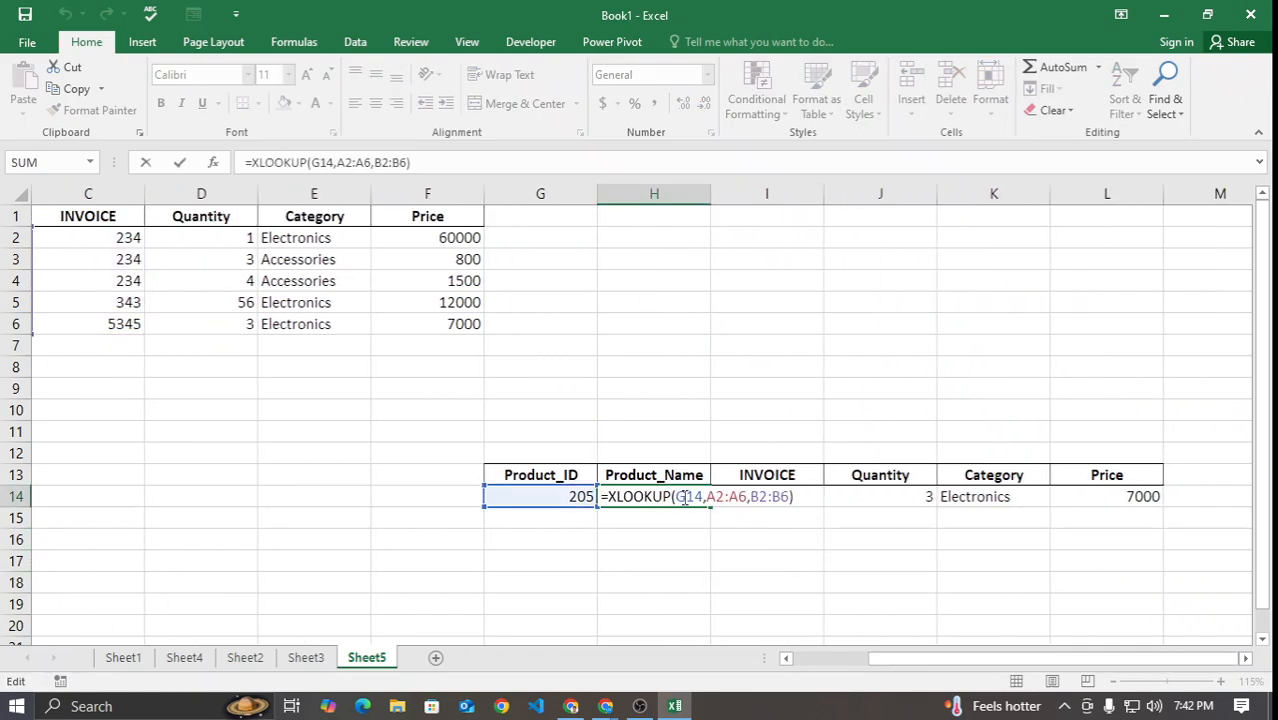
left_click(689, 497)
key("F4")
left_click(731, 497)
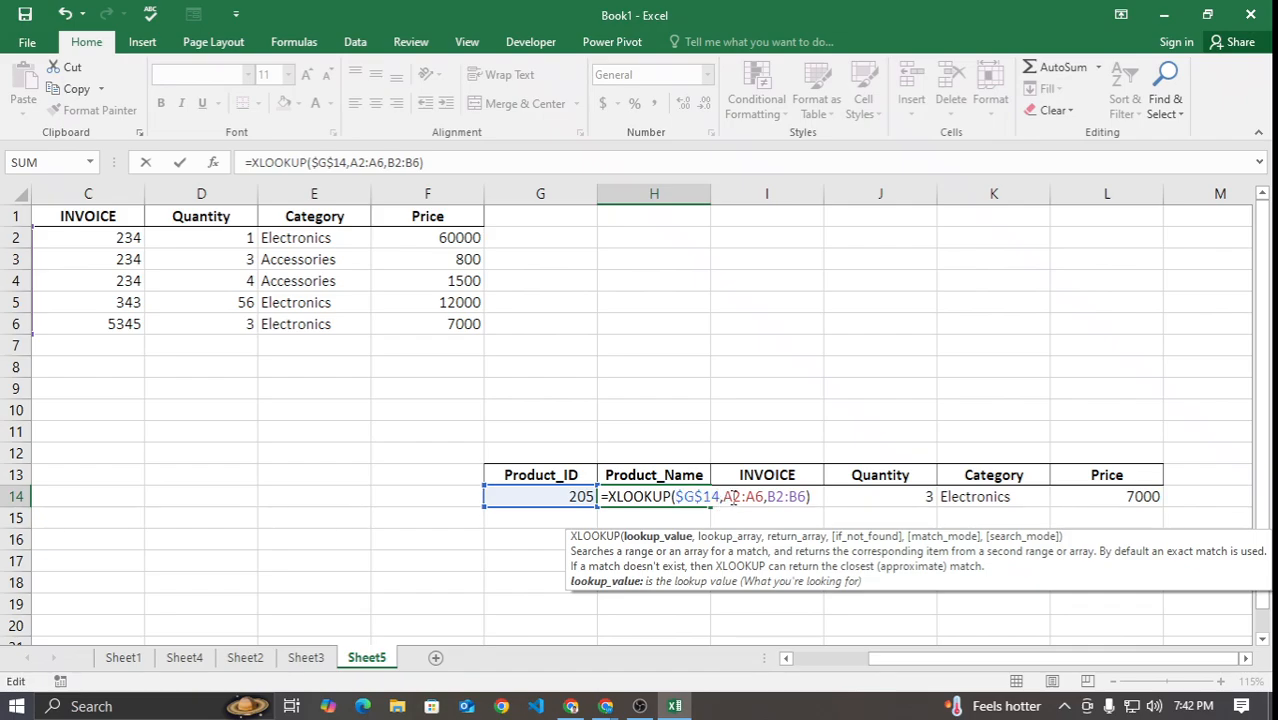
key("F4")
left_click(769, 497)
key("F4")
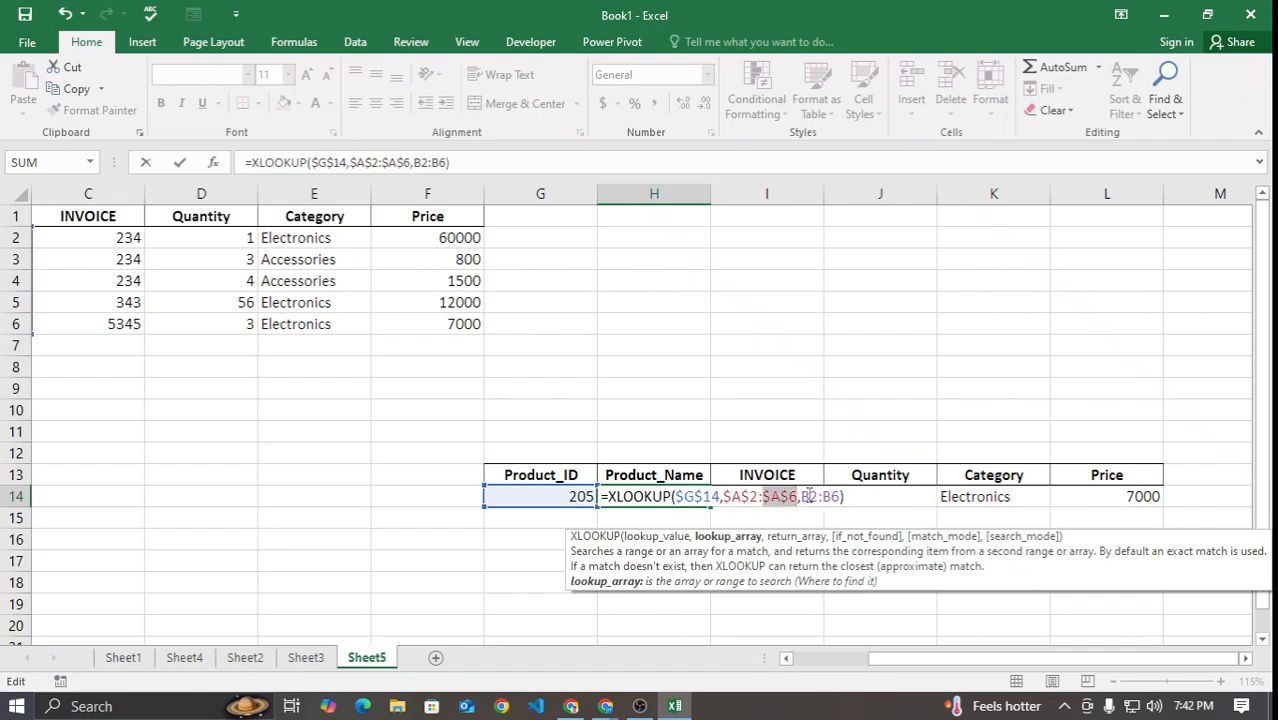
left_click(808, 497)
key("F4")
left_click(844, 497)
key("F4")
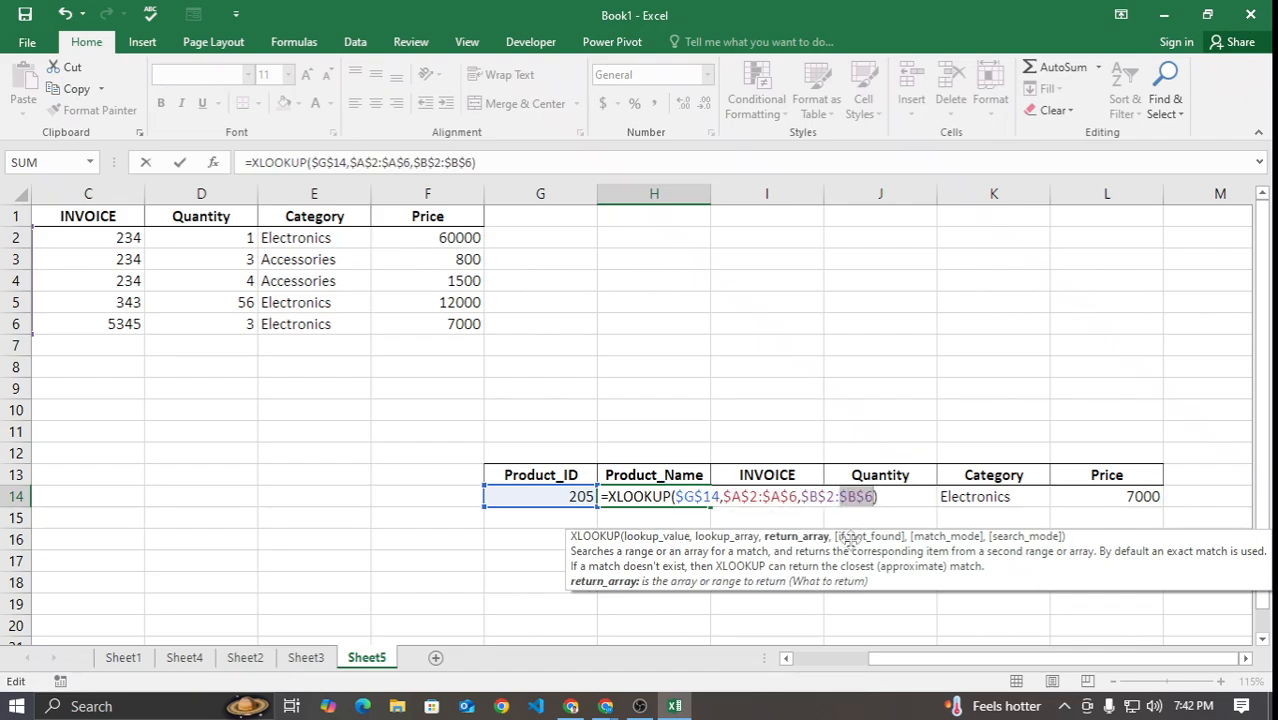
key("Return")
Step: Fill the H14 formula into I14 and replace its return array with D2:D6
left_click(678, 496)
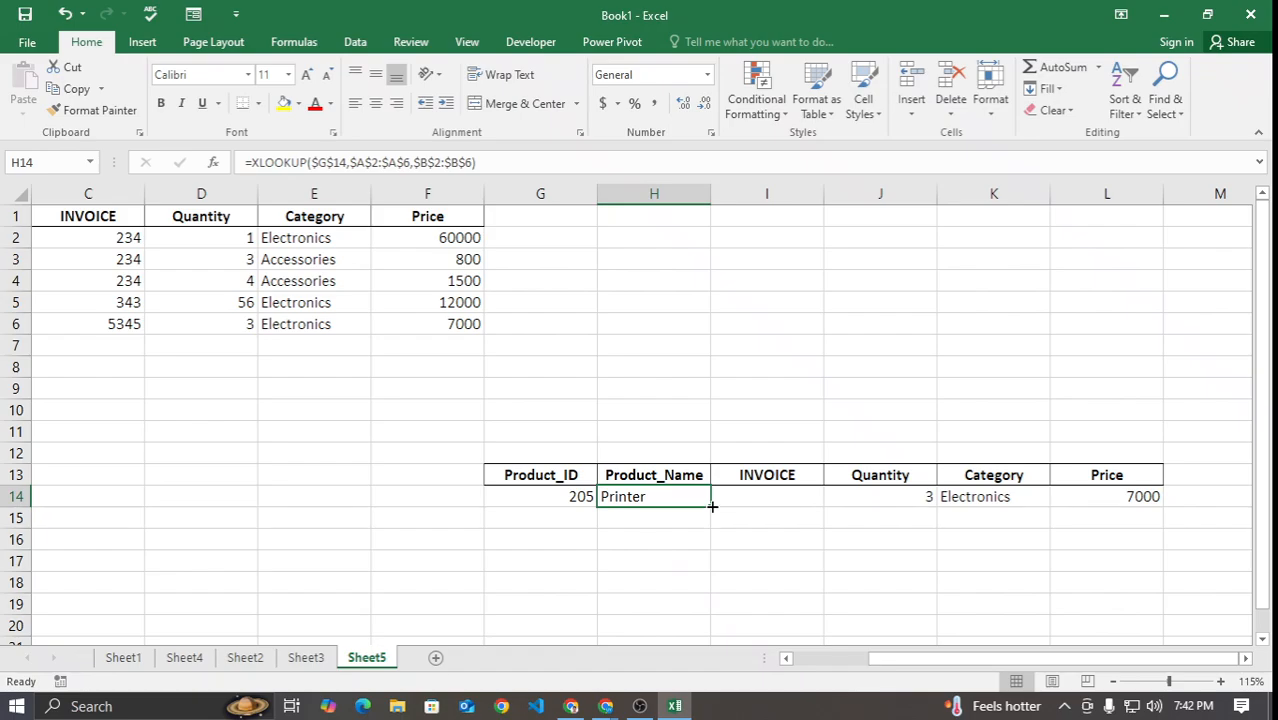
left_click_drag(711, 506, 766, 505)
double_click(765, 498)
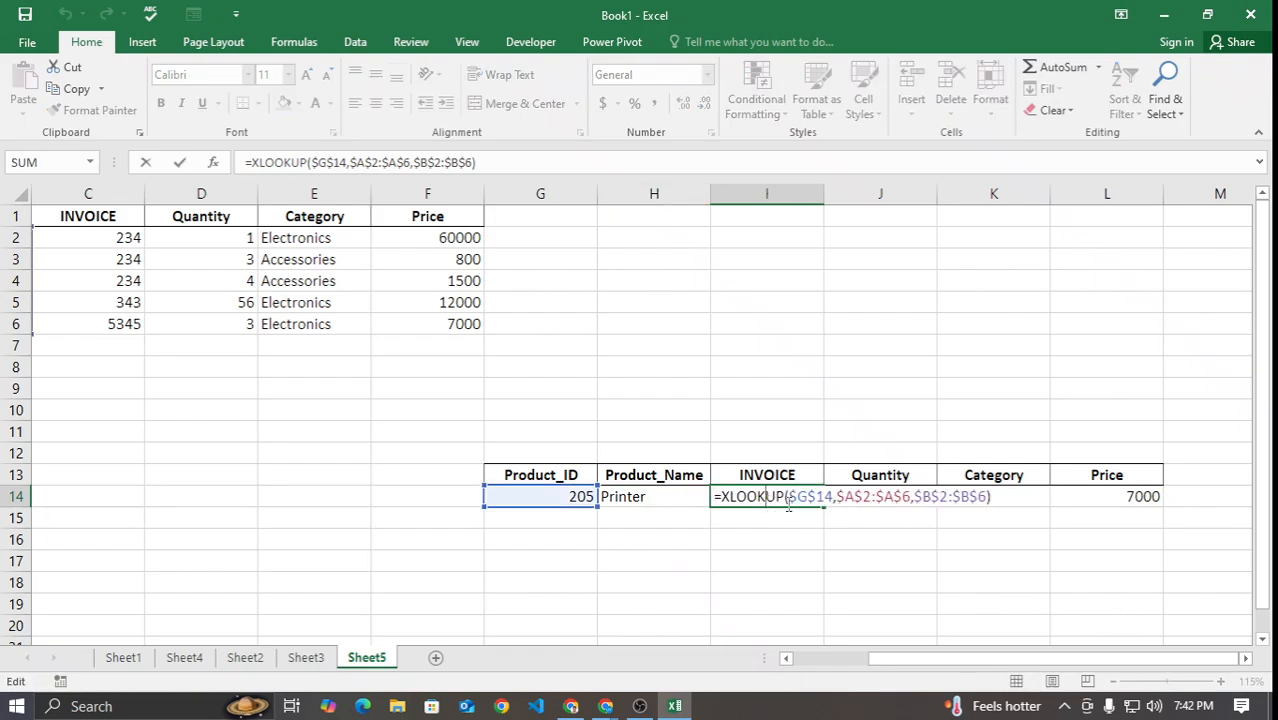
left_click(939, 497)
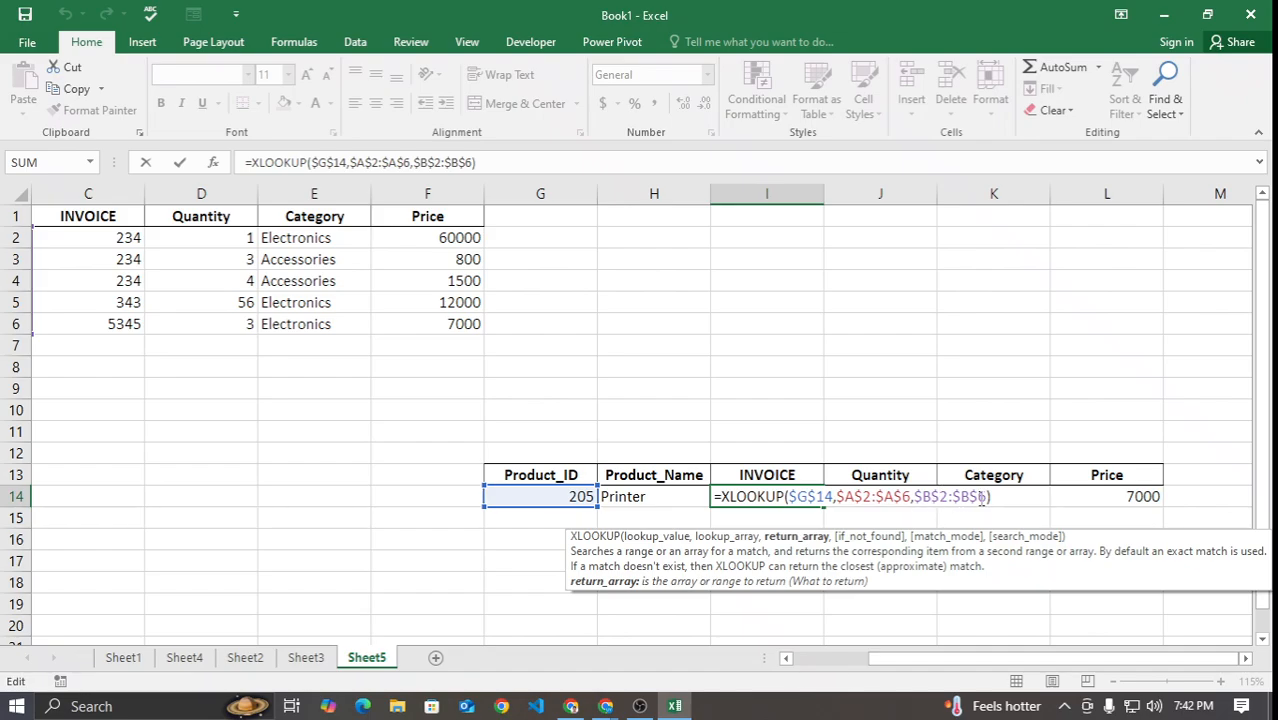
left_click_drag(987, 498, 924, 505)
key("BackSpace")
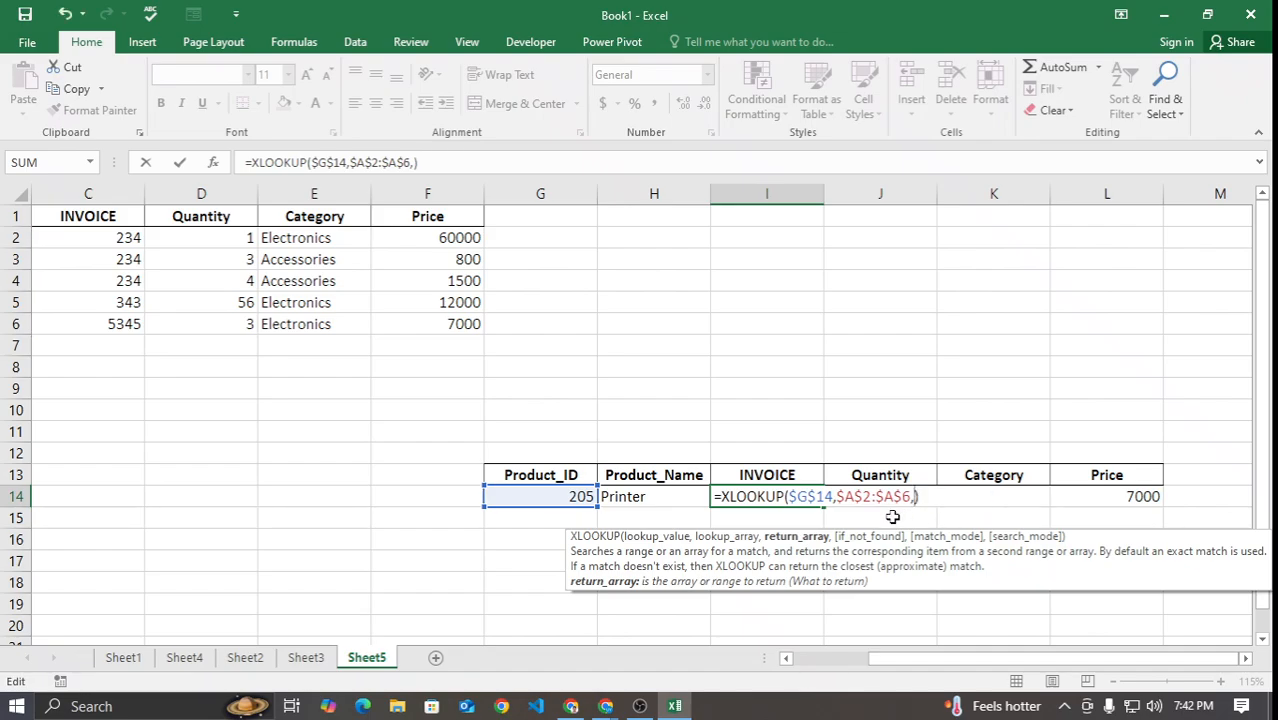
left_click_drag(247, 246, 228, 329)
key("Return")
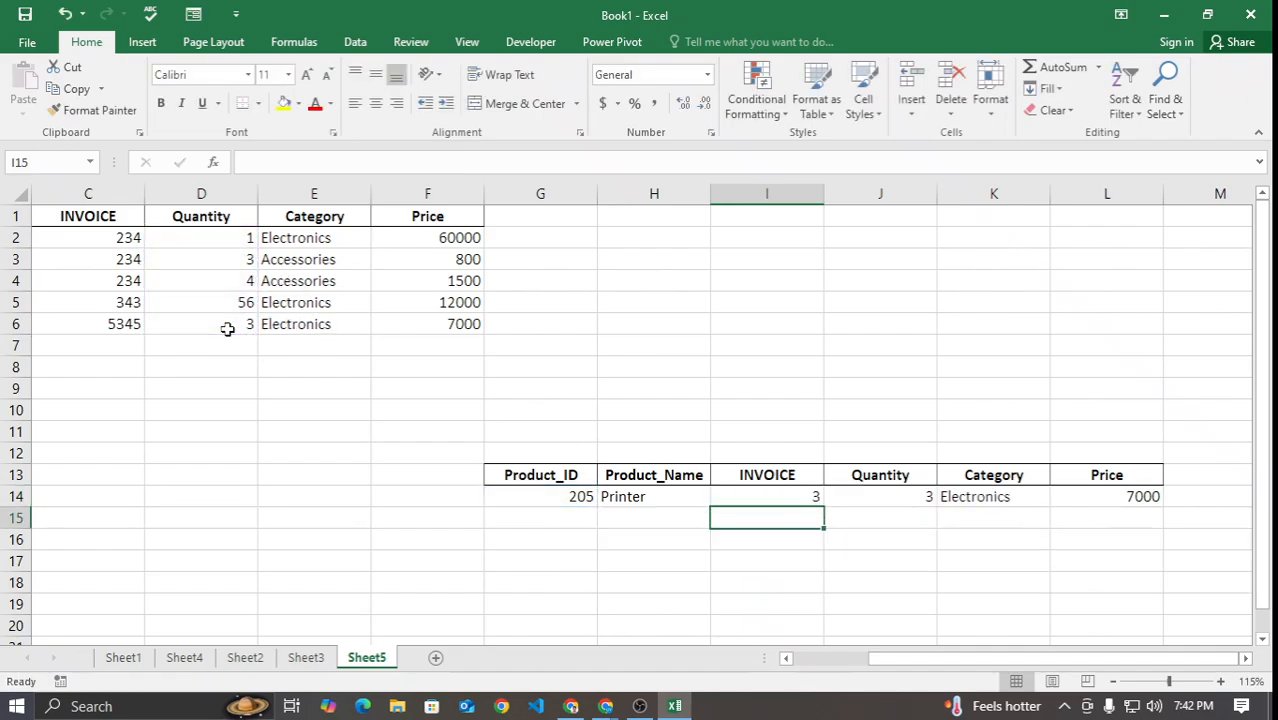
Step: Correct the return array in the I14 formula to the INVOICE range C2:C6
double_click(785, 497)
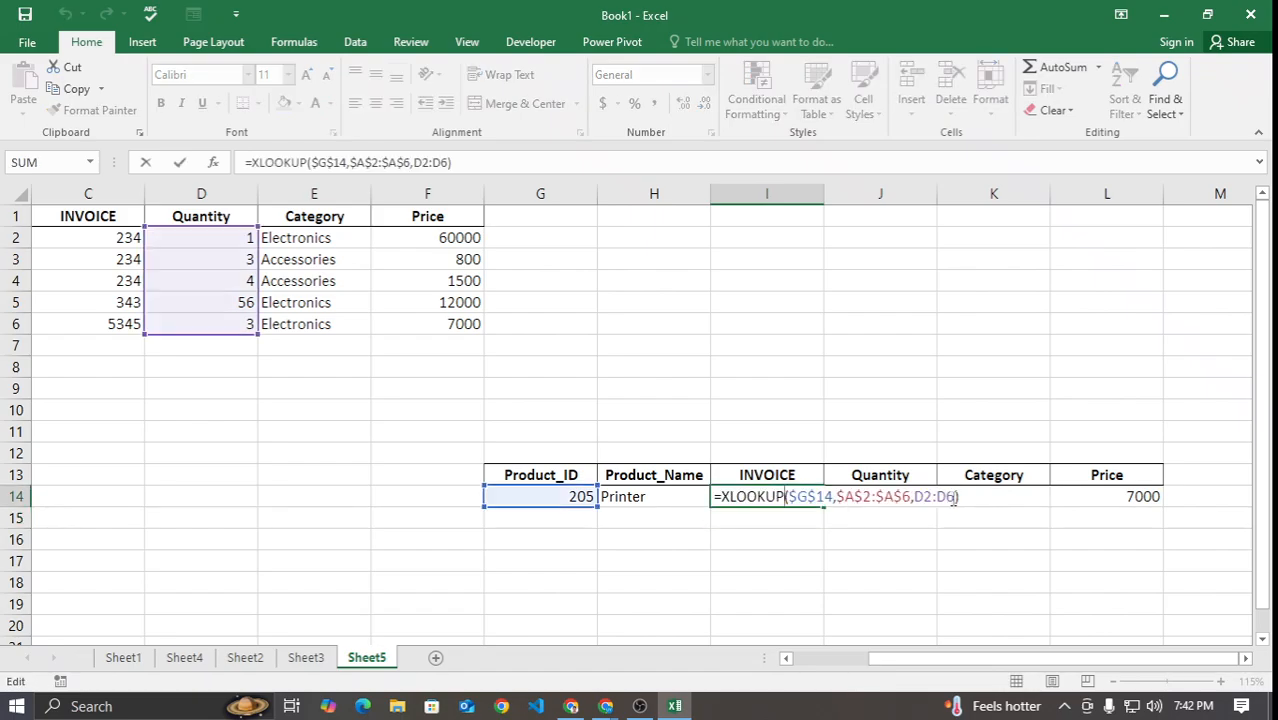
left_click_drag(953, 499, 913, 497)
key("BackSpace")
left_click_drag(83, 240, 87, 324)
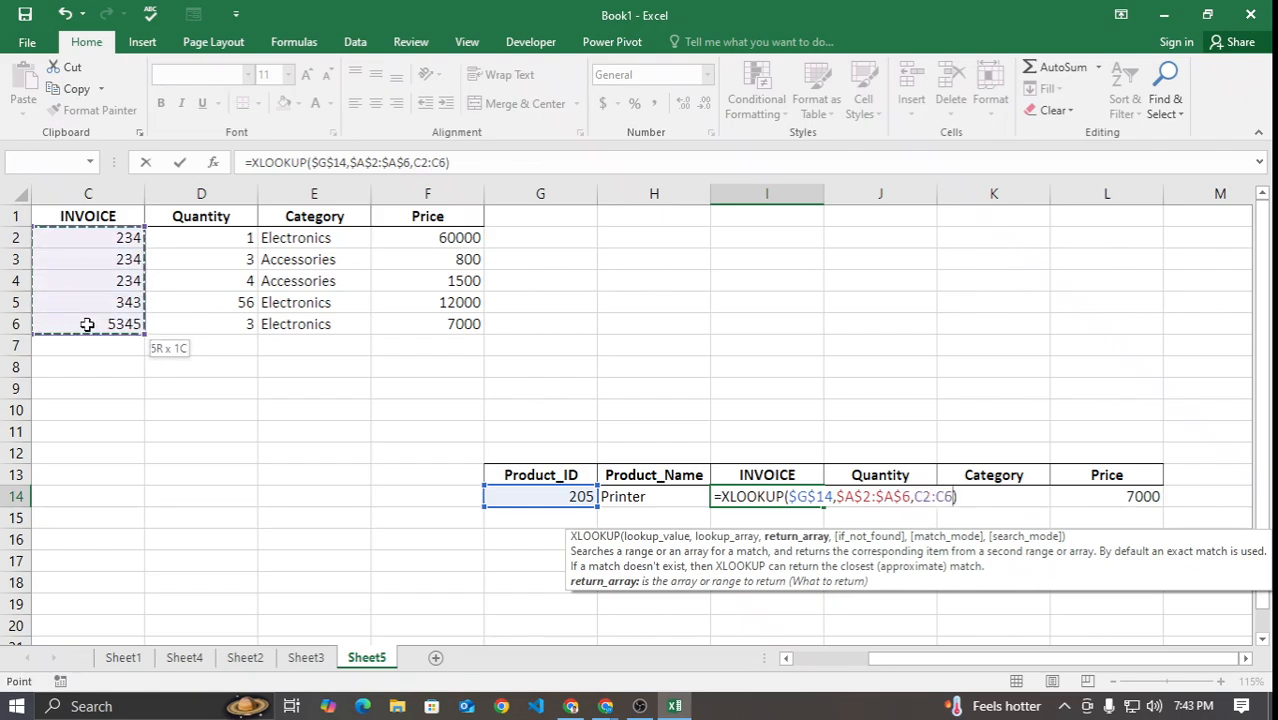
key("Return")
left_click(785, 580)
Step: Select 203 as the Product_ID in G14 to test the INVOICE lookup
left_click(592, 497)
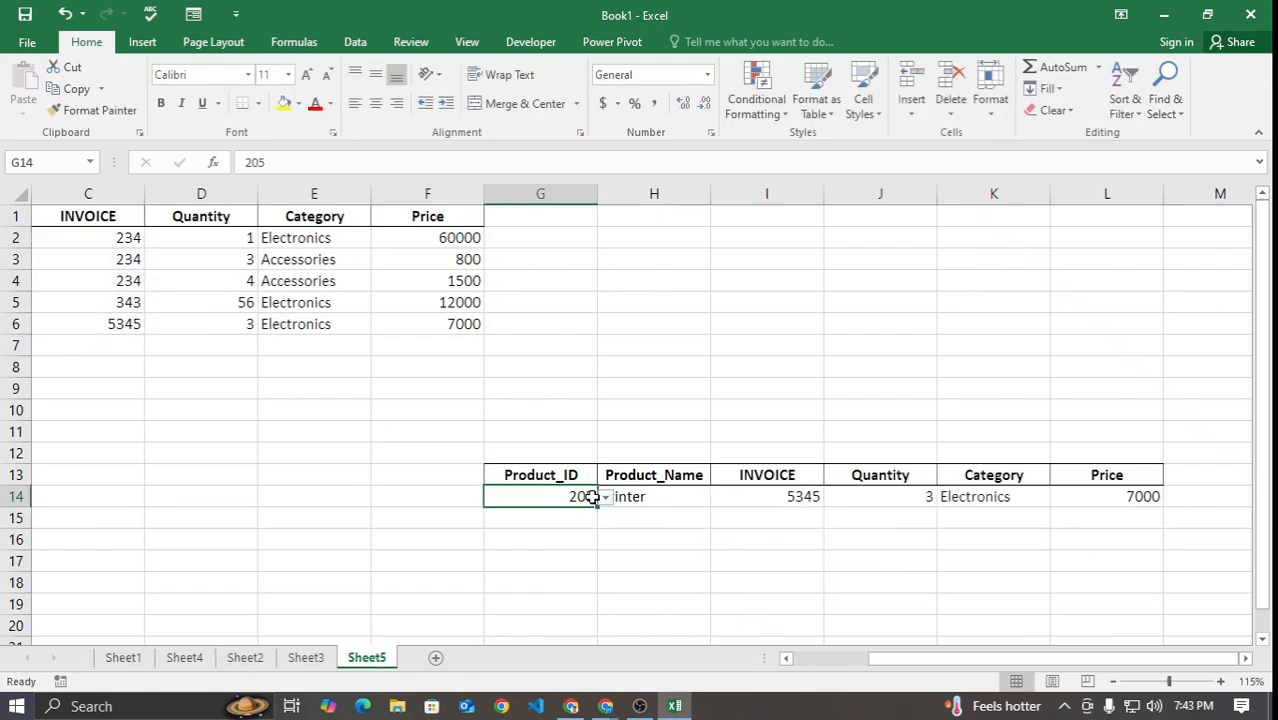
left_click(605, 497)
left_click(551, 541)
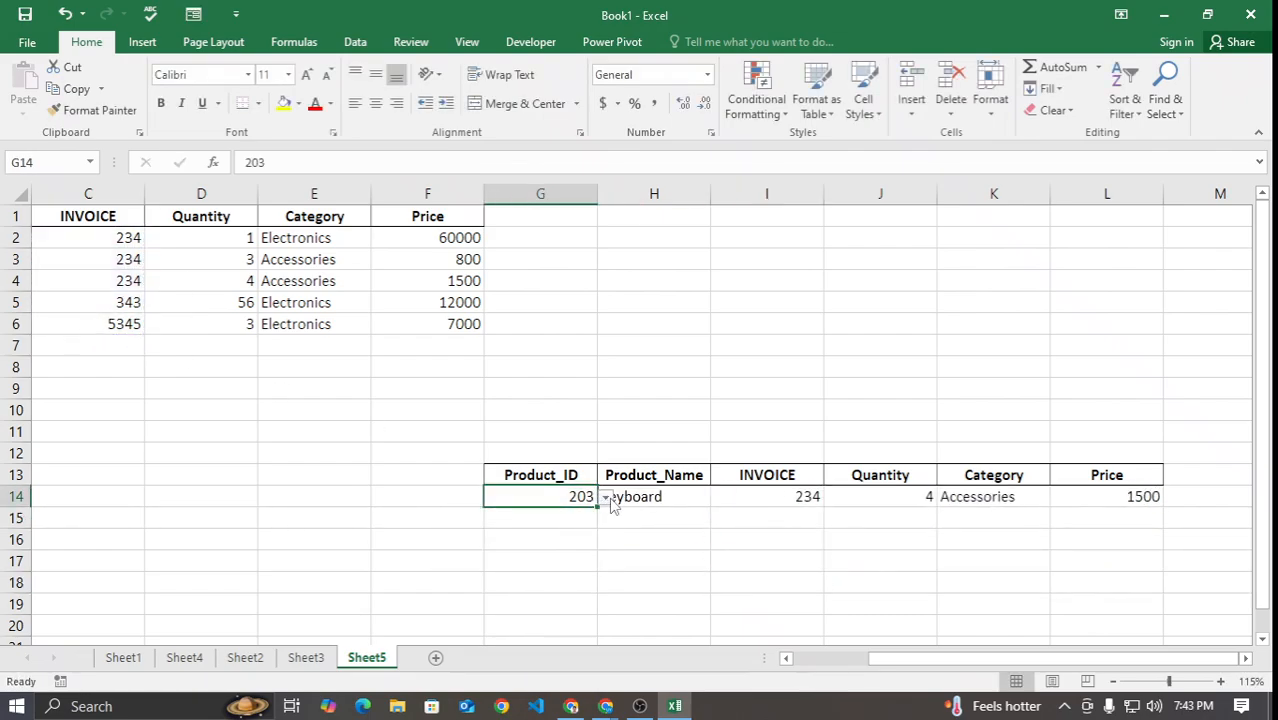
Step: Select 202 and 204 in turn as the Product_ID in G14 to test the lookups
left_click(606, 498)
left_click(573, 529)
left_click(605, 497)
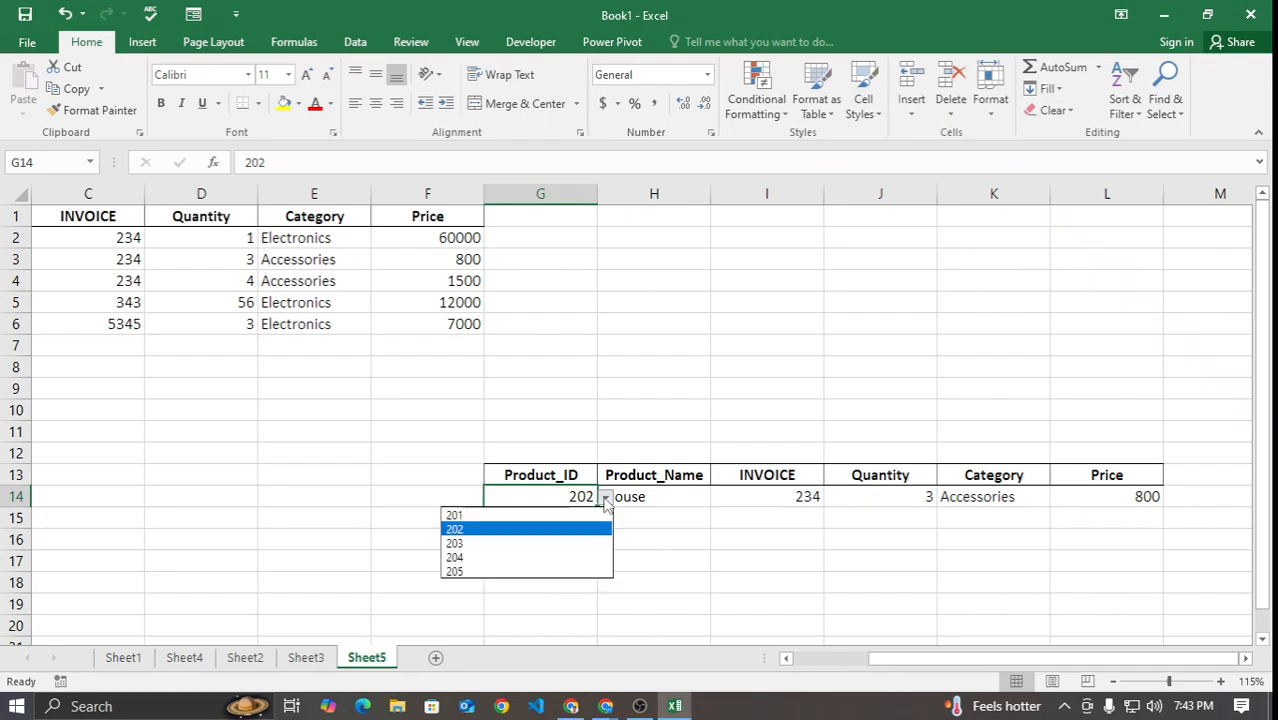
left_click(556, 557)
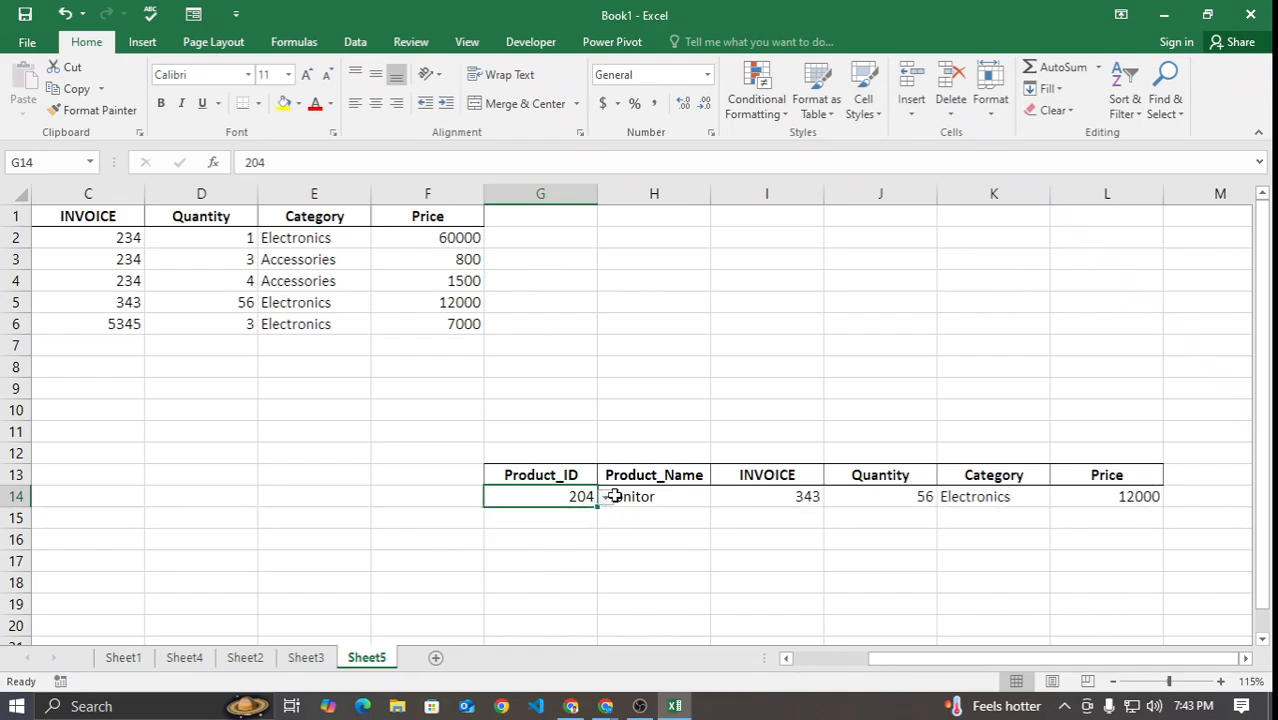
Step: Recheck Product_ID 202 in G14 and set the cell back to 203
left_click(613, 496)
left_click(590, 497)
left_click(605, 497)
key("Escape")
key("ctrl+z")
left_click(605, 498)
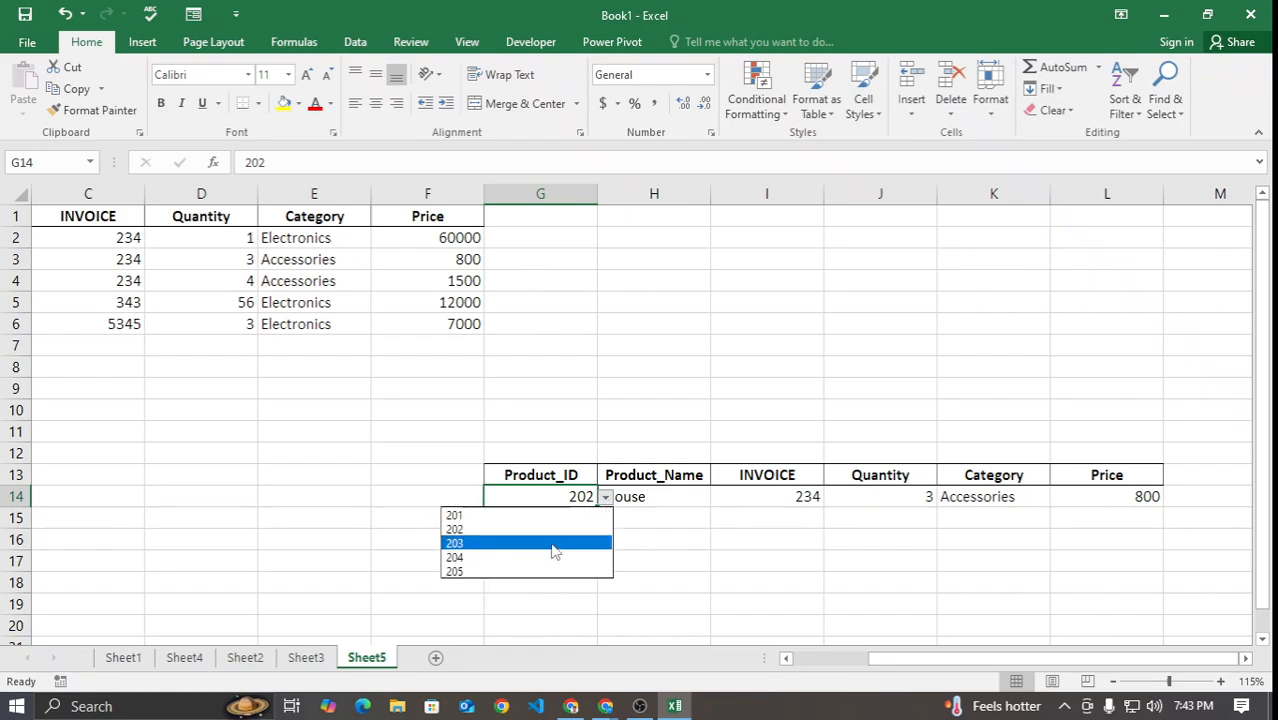
left_click(551, 545)
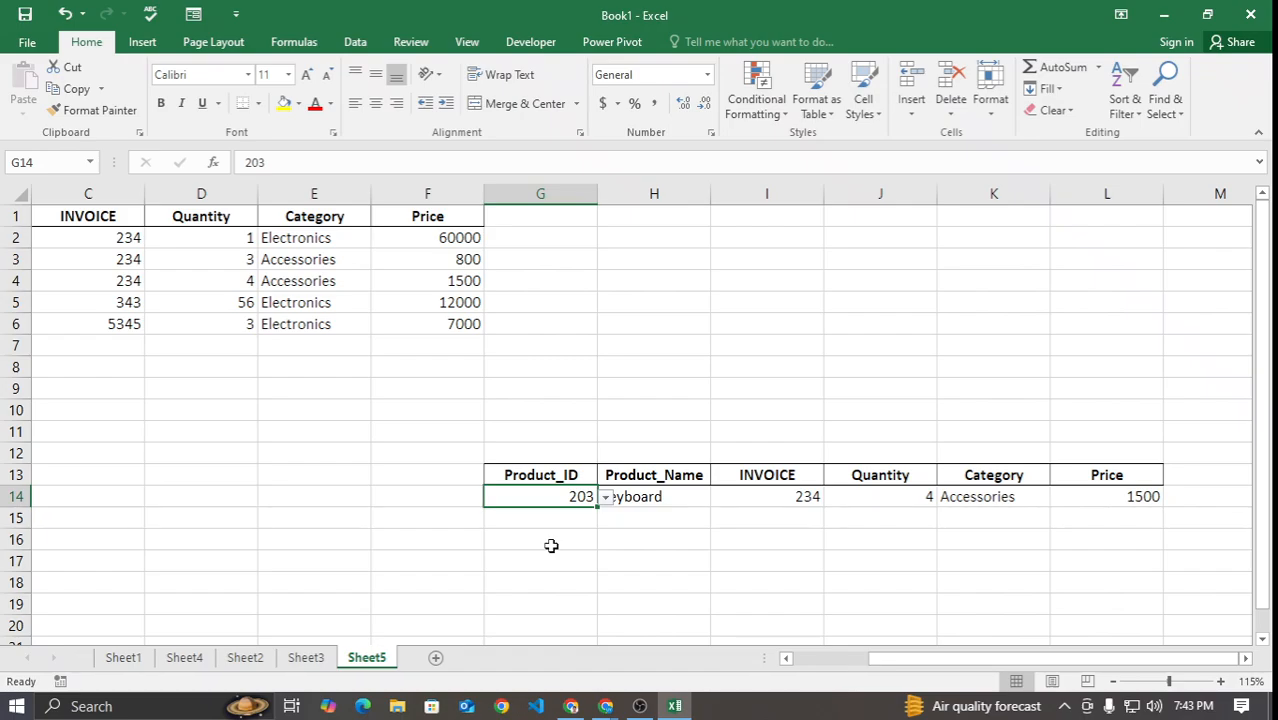
Step: Look over the product tables on Sheet2 and Sheet3 and return to Sheet5
left_click(310, 657)
left_click(366, 657)
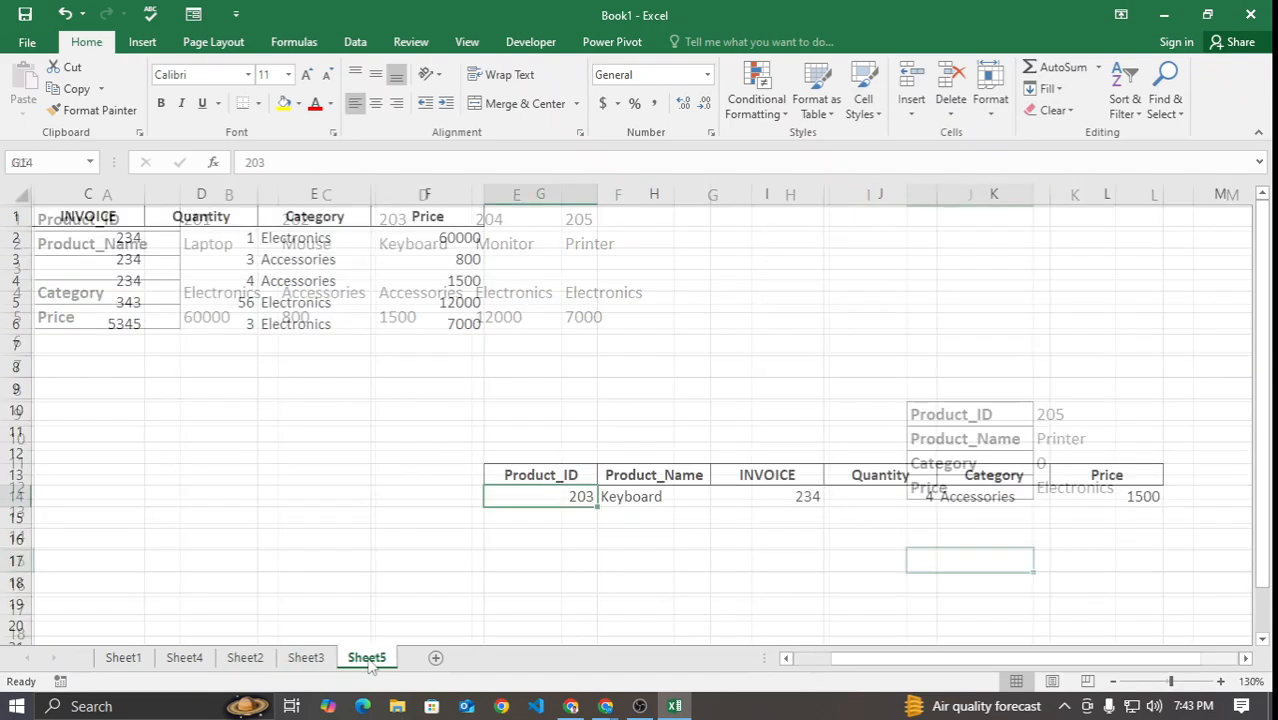
left_click(553, 539)
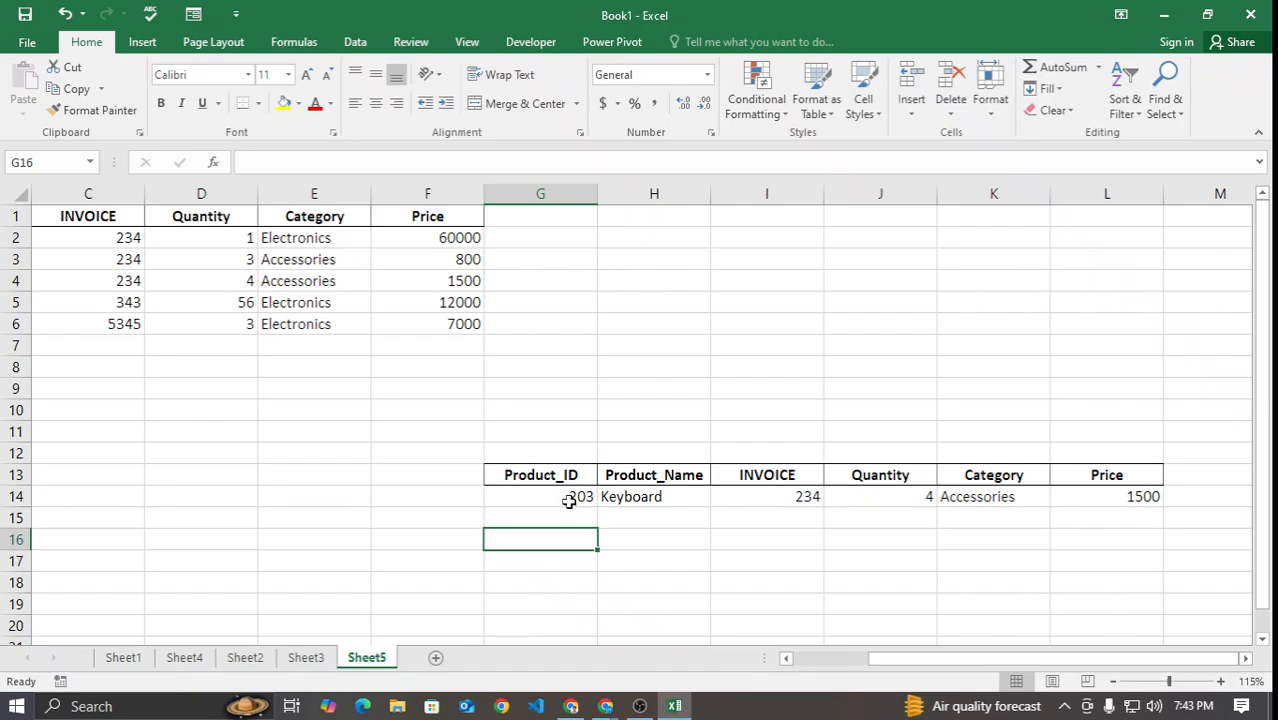
left_click(245, 657)
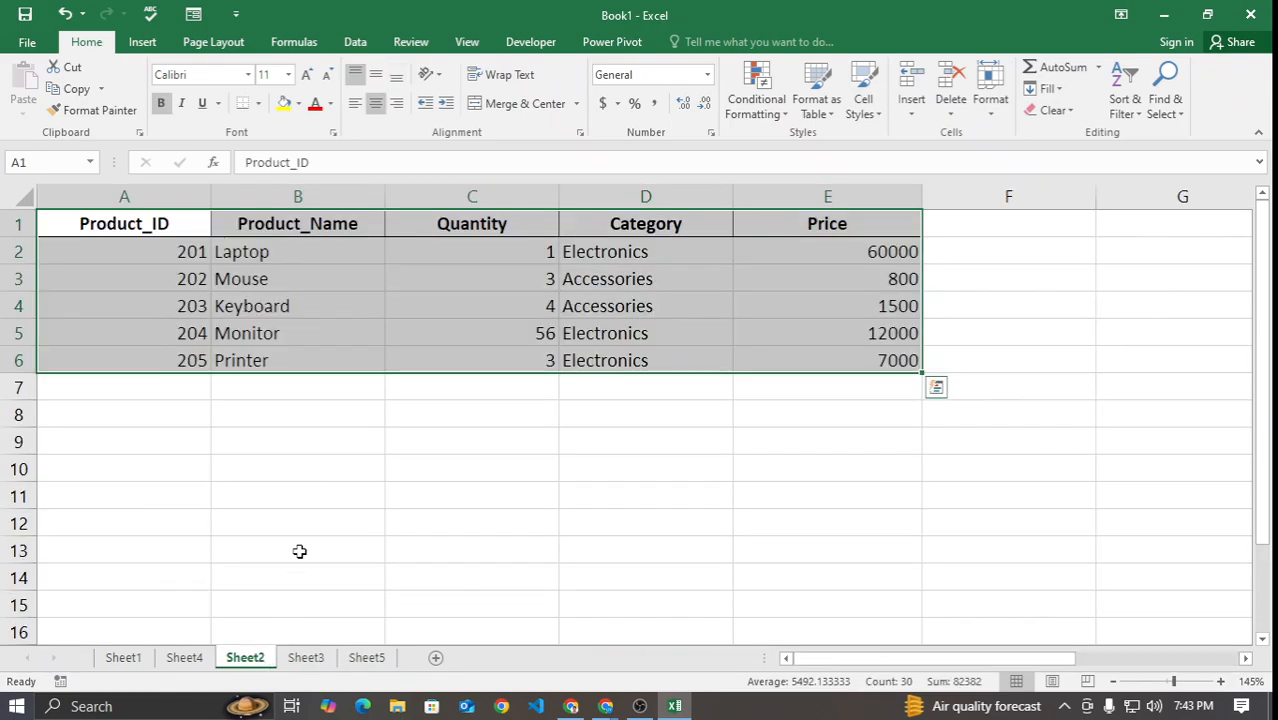
left_click(306, 658)
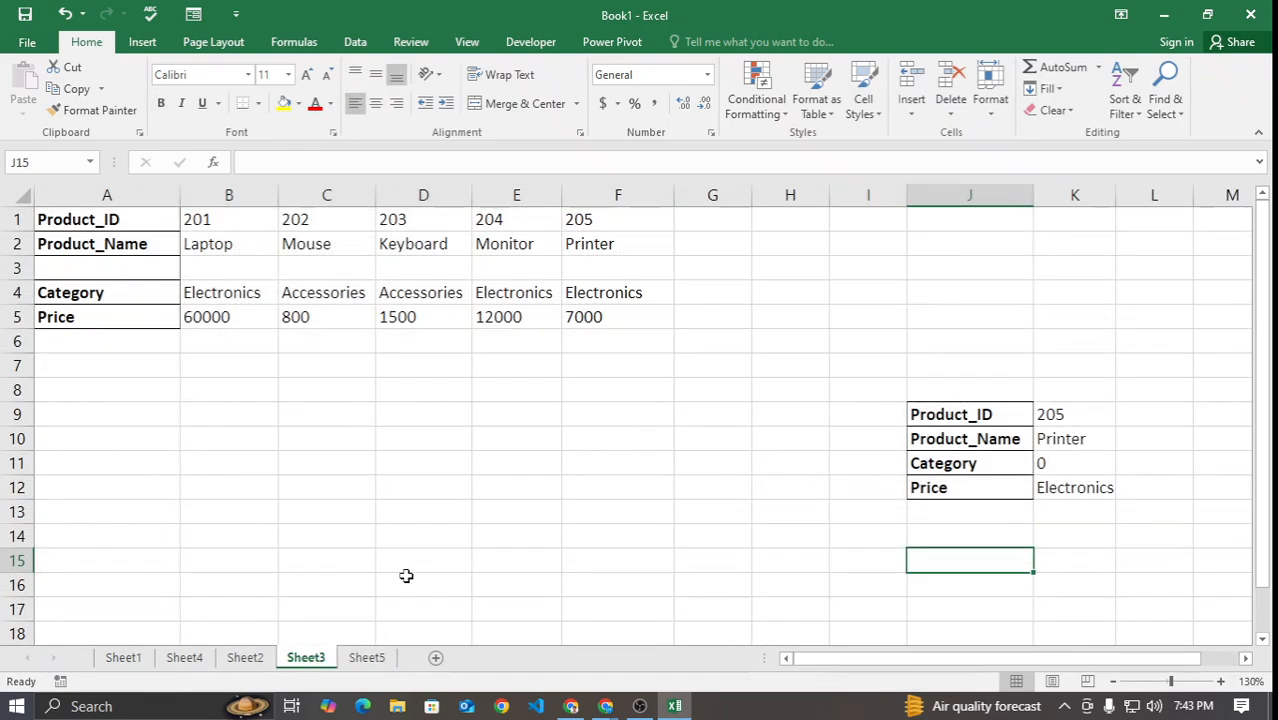
left_click(364, 658)
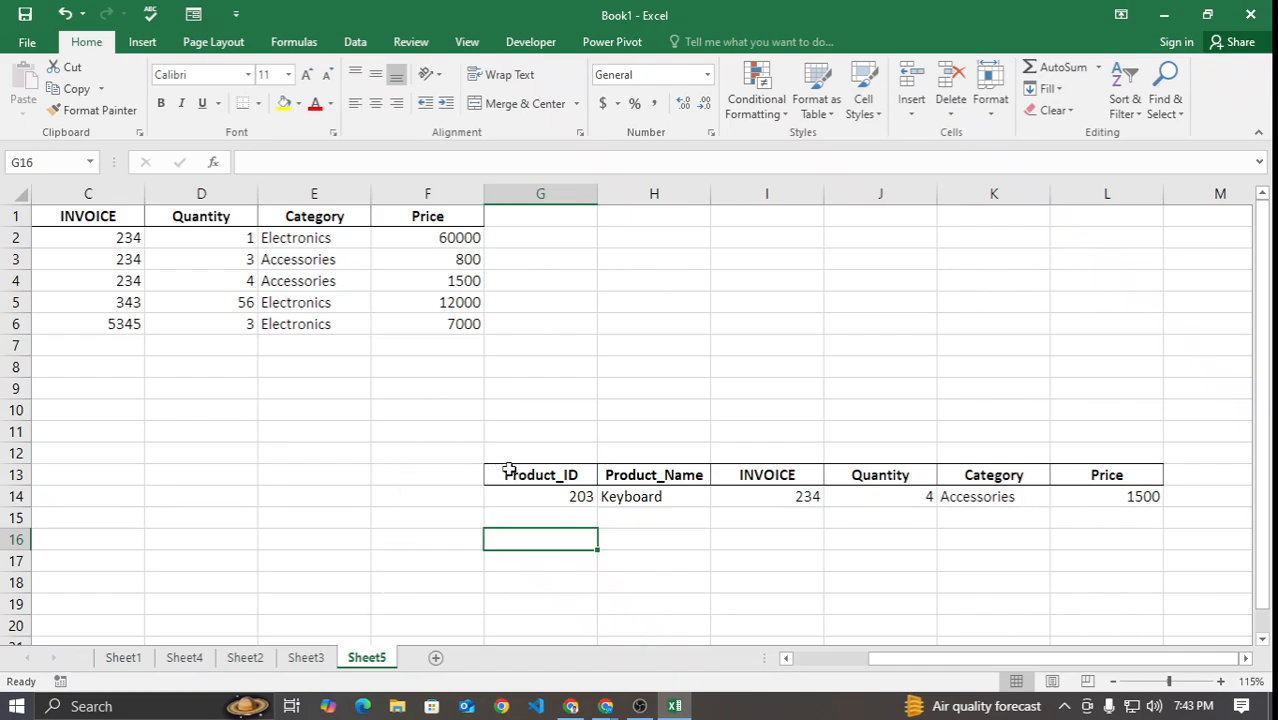
Step: Switch to the Google Meet window to check the call and return to the Excel workbook
mouse_move(605, 706)
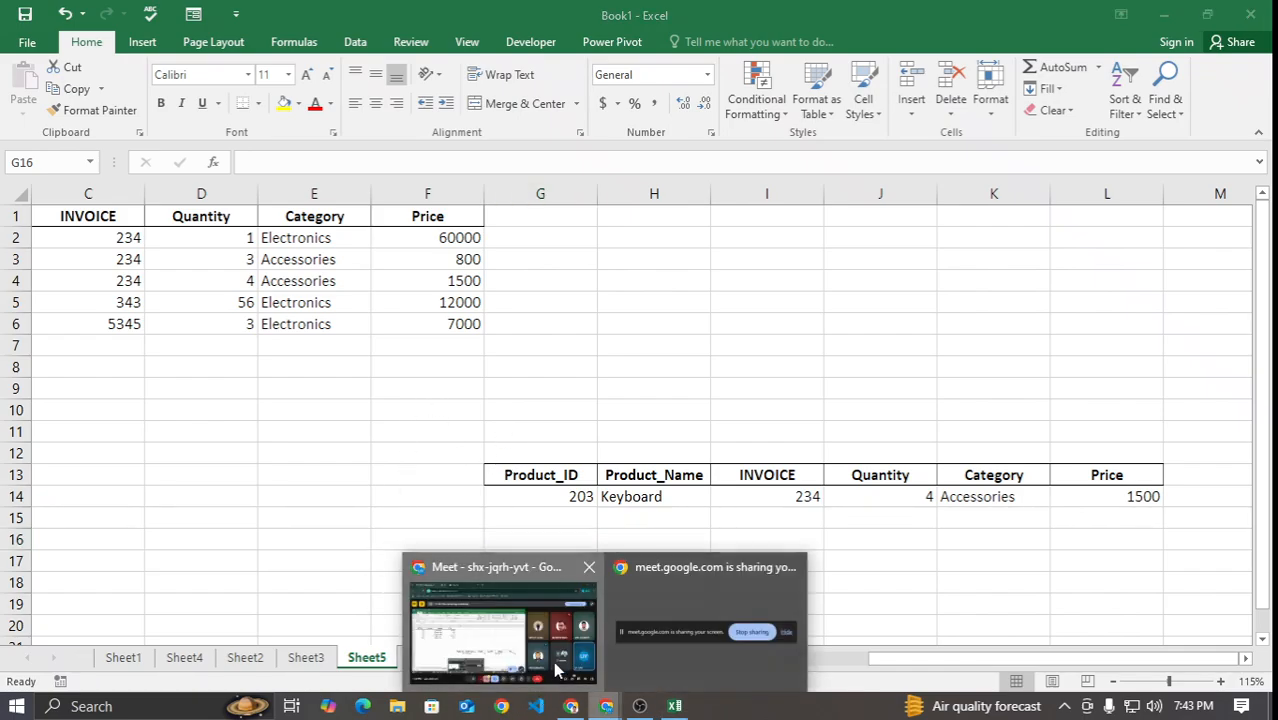
left_click(555, 668)
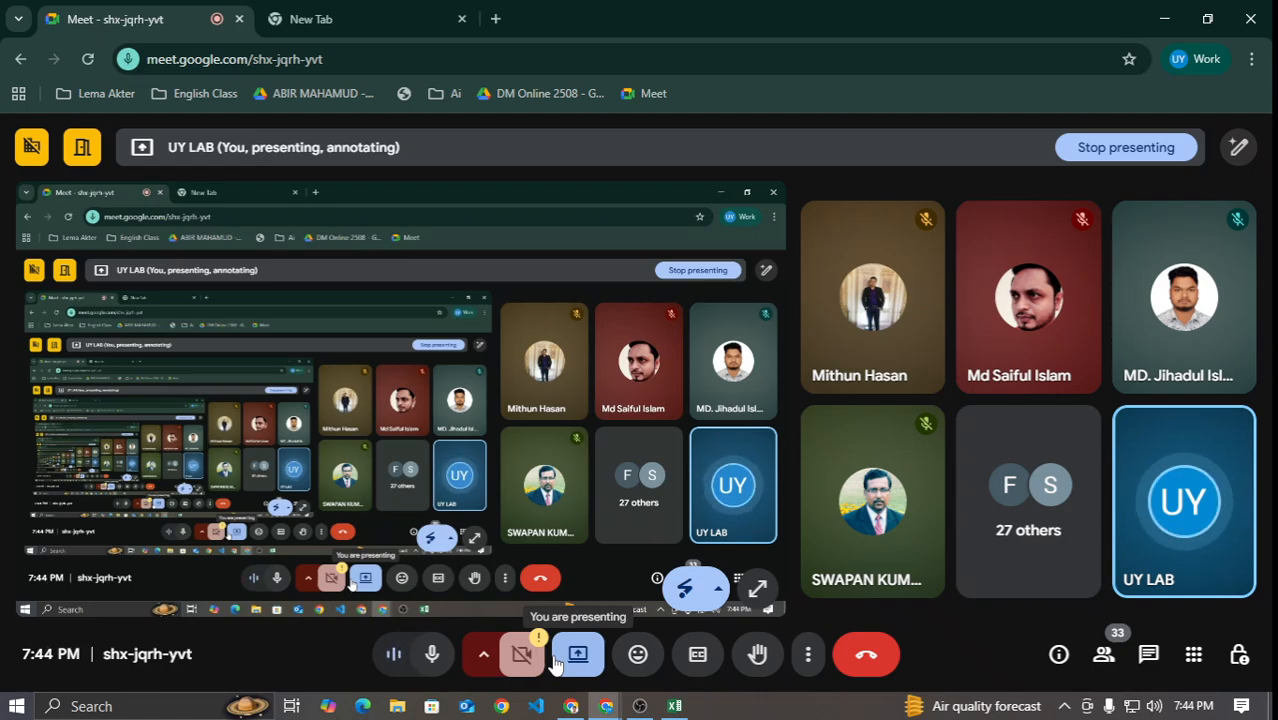
left_click(675, 706)
Step: Insert two blank columns at column G, between the source data and the lookup table
left_click(451, 192)
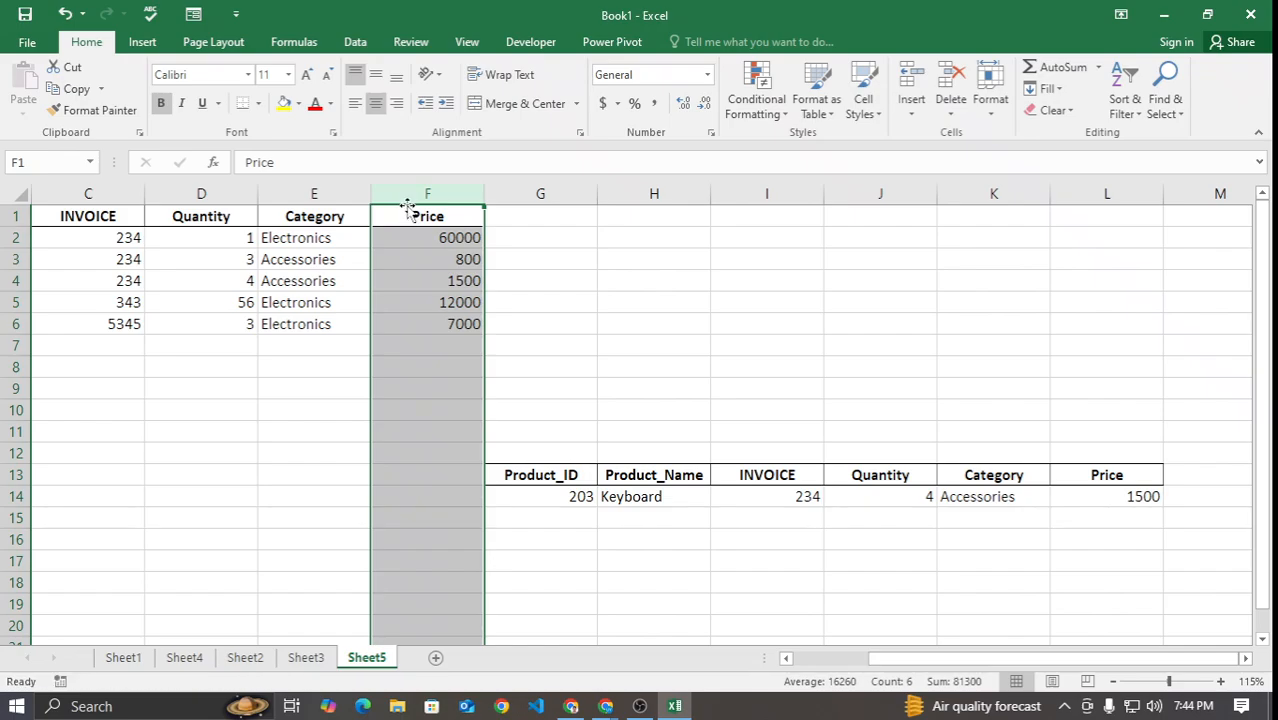
left_click(522, 192)
right_click(529, 190)
left_click(572, 314)
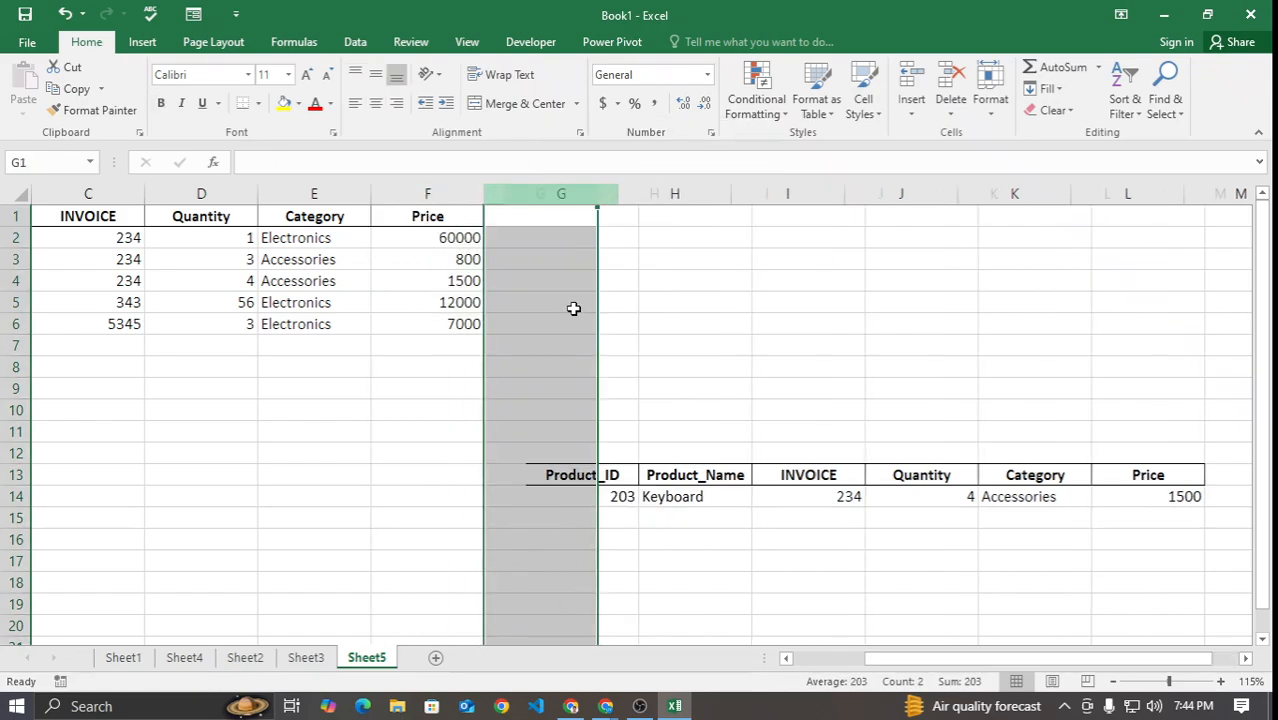
right_click(560, 208)
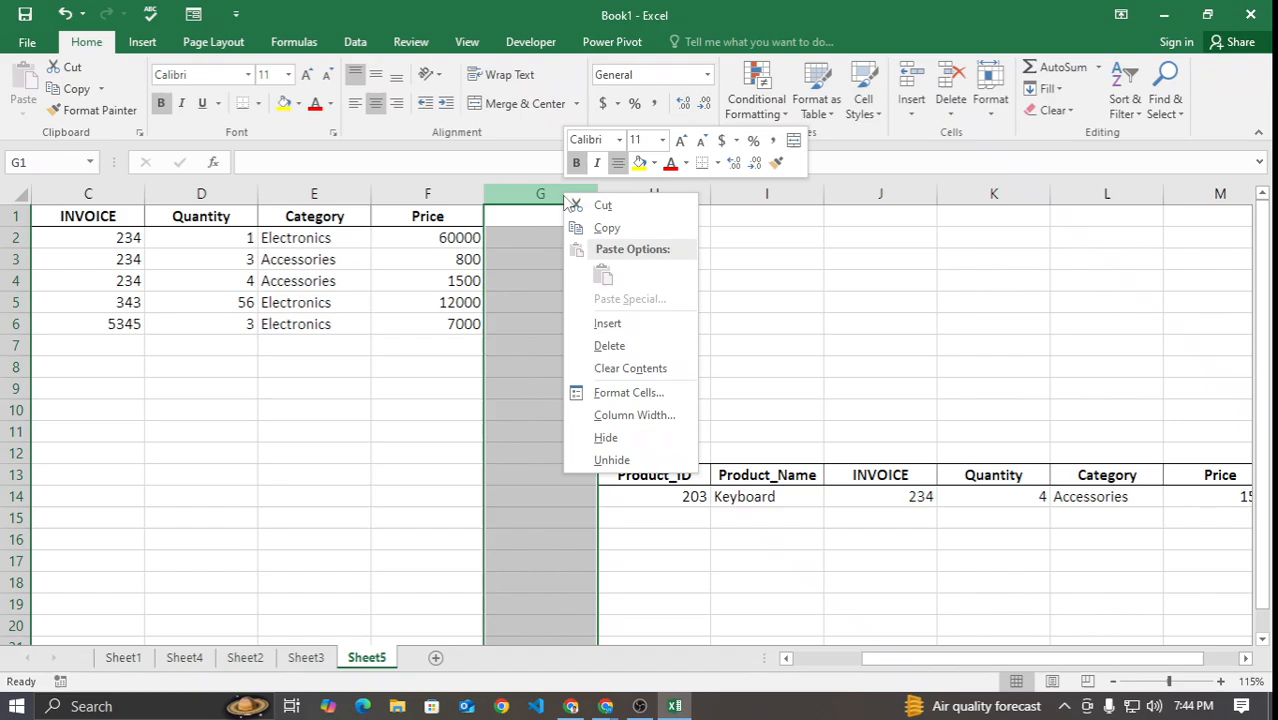
left_click(606, 324)
left_click(717, 370)
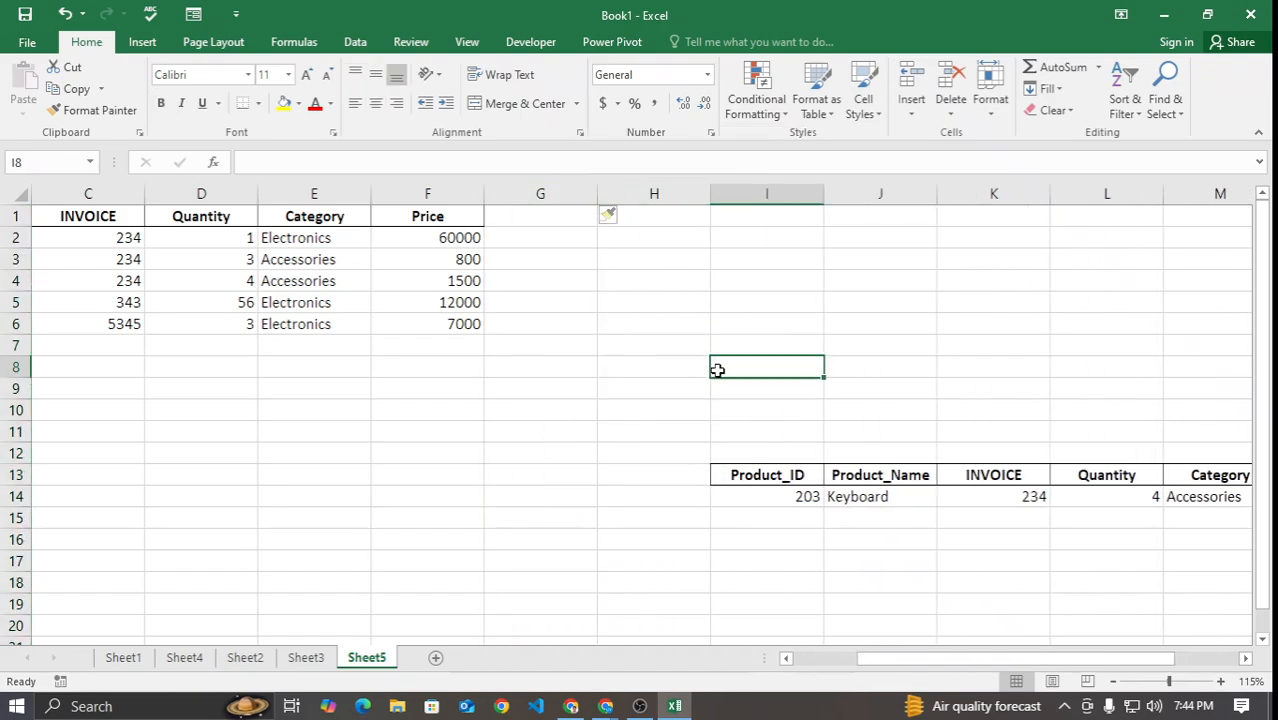
Step: Move the Price column from F to G and inspect the Price lookup formula in N14
left_click(440, 195)
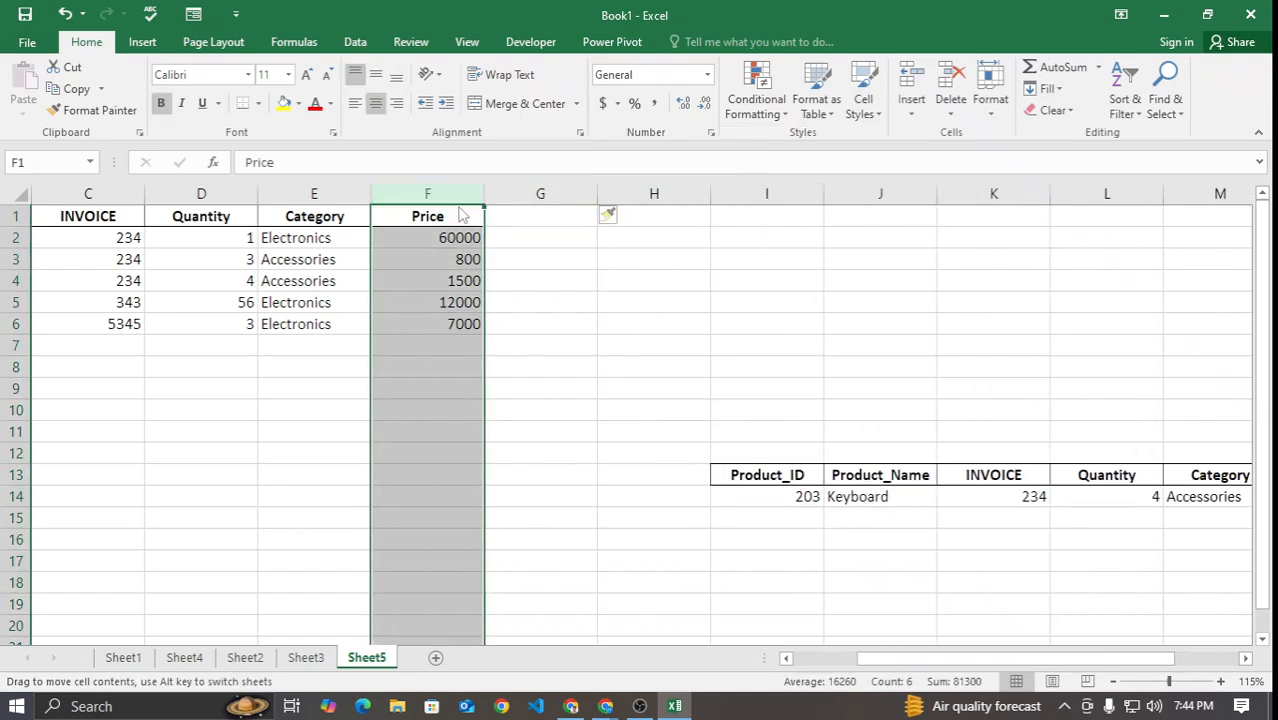
left_click_drag(460, 209, 578, 203)
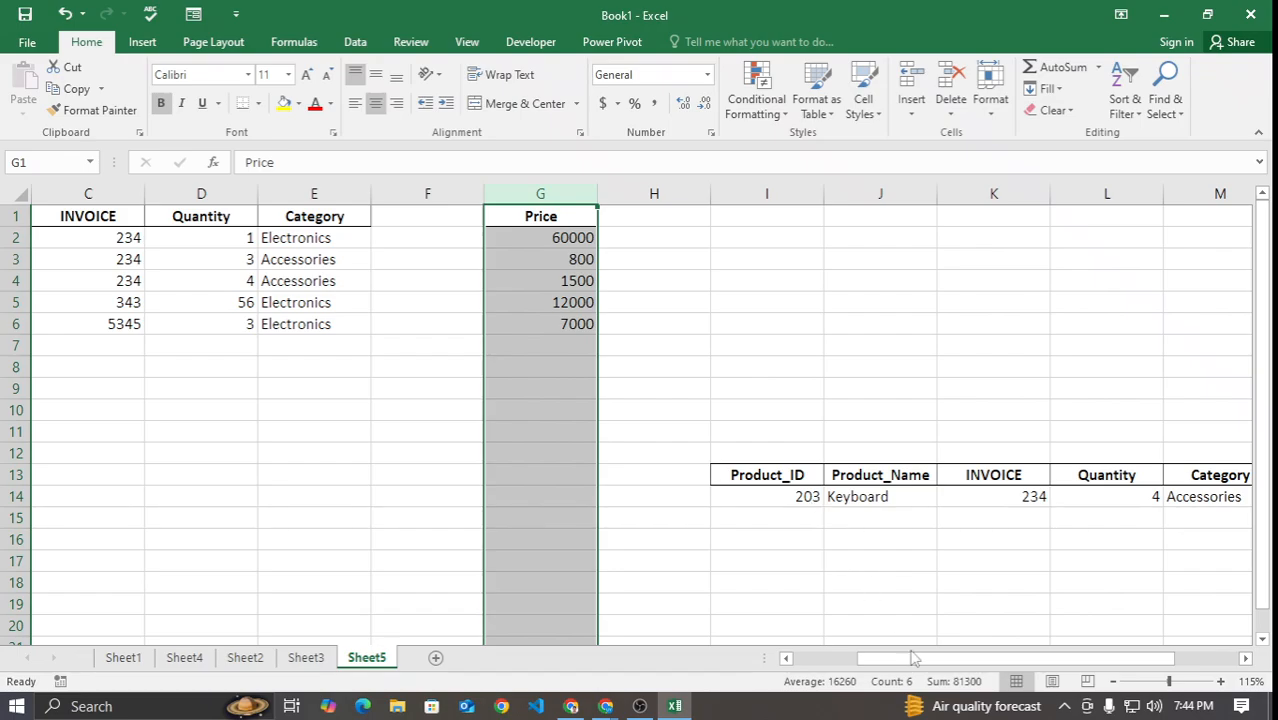
left_click_drag(912, 657, 976, 657)
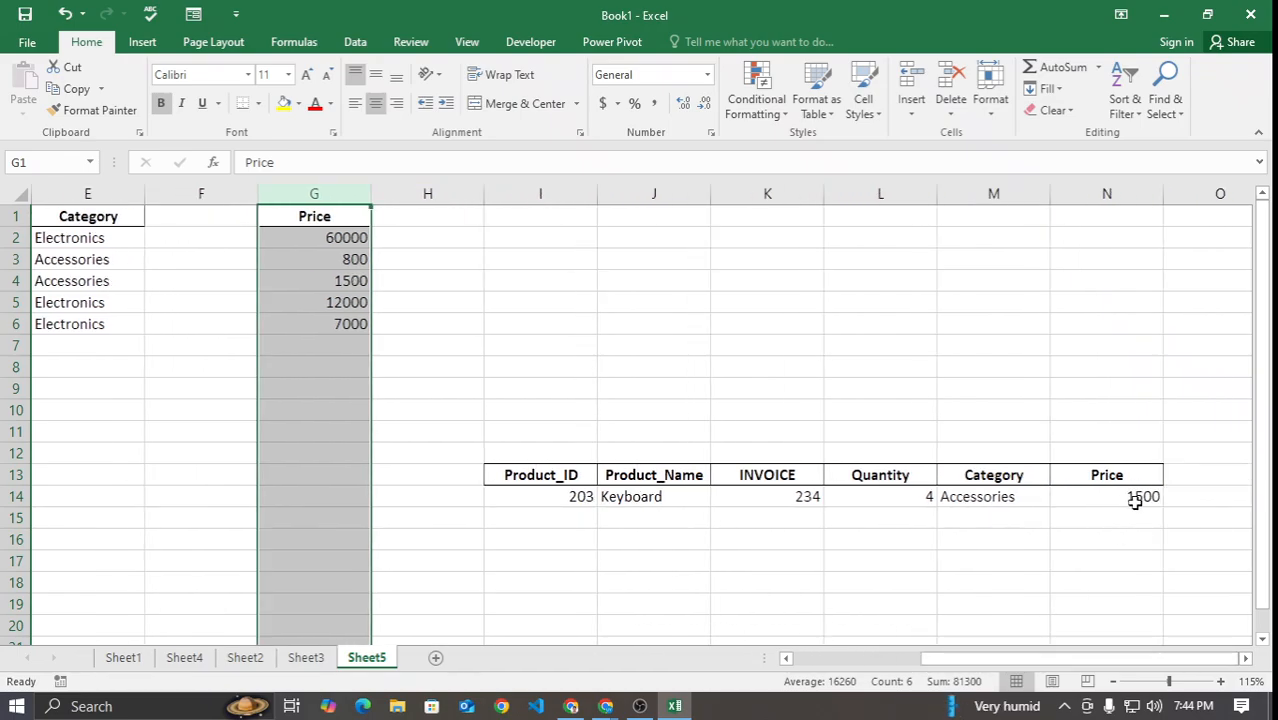
left_click(1136, 500)
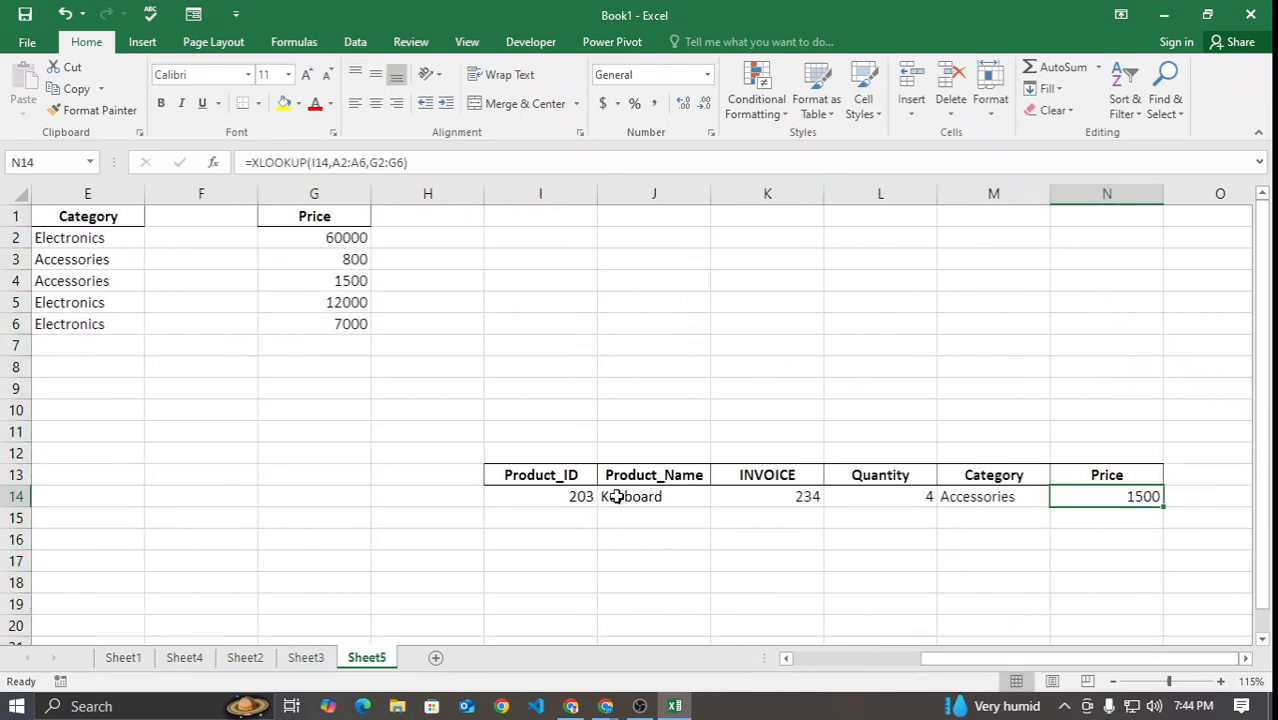
Step: Select 204 as the Product_ID in I14 to test the lookups with the moved Price column
left_click(585, 496)
left_click(605, 497)
left_click(580, 556)
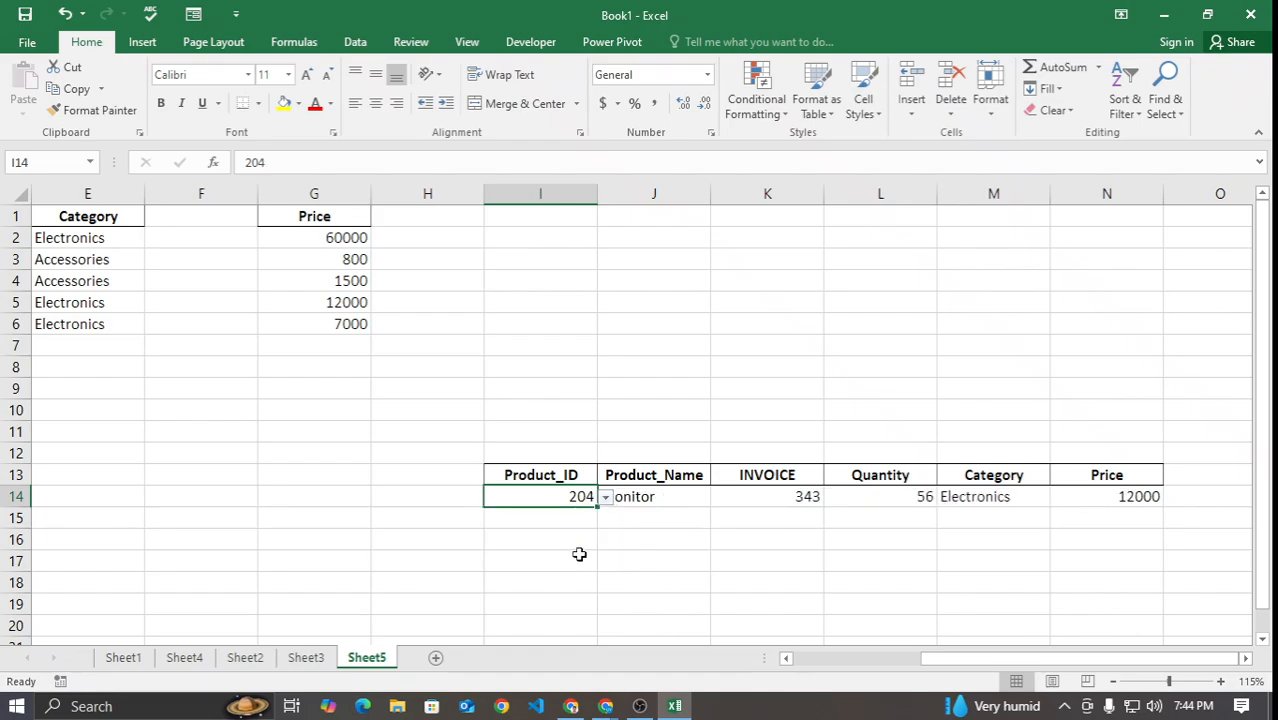
left_click(686, 579)
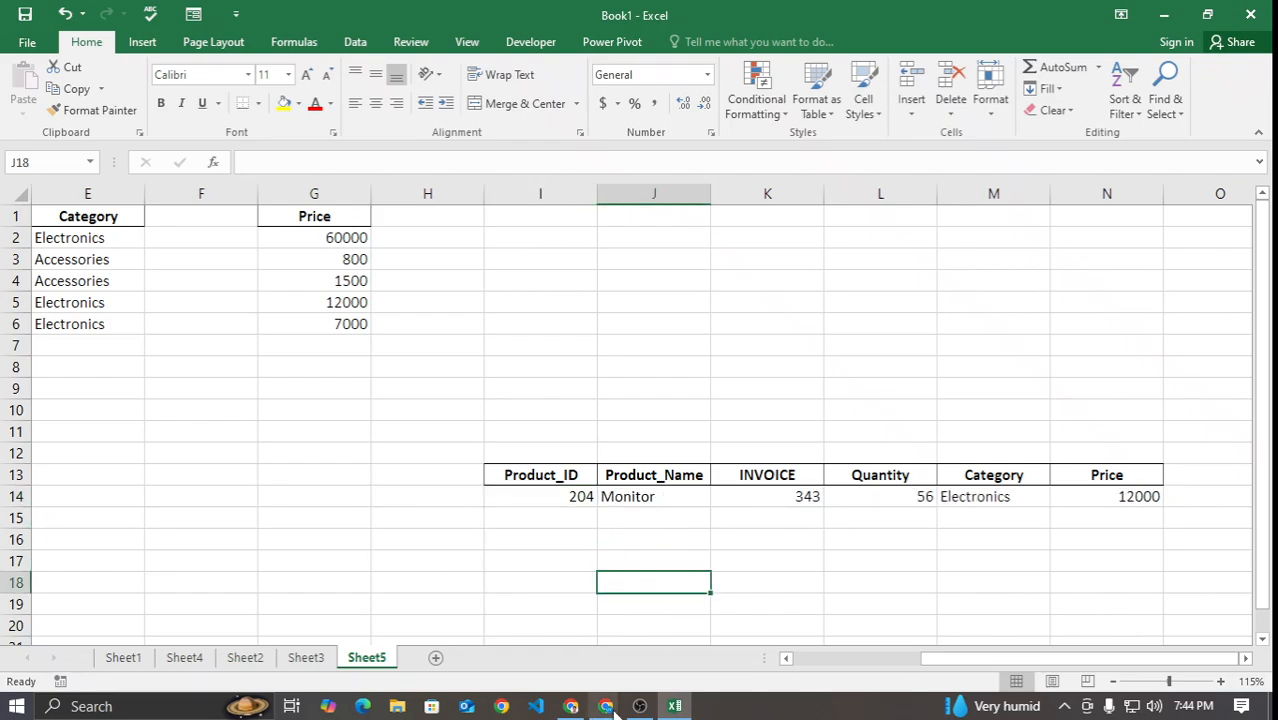
Step: Check the Google Meet call, return to Excel and show the product table on Sheet2
mouse_move(605, 706)
left_click(566, 669)
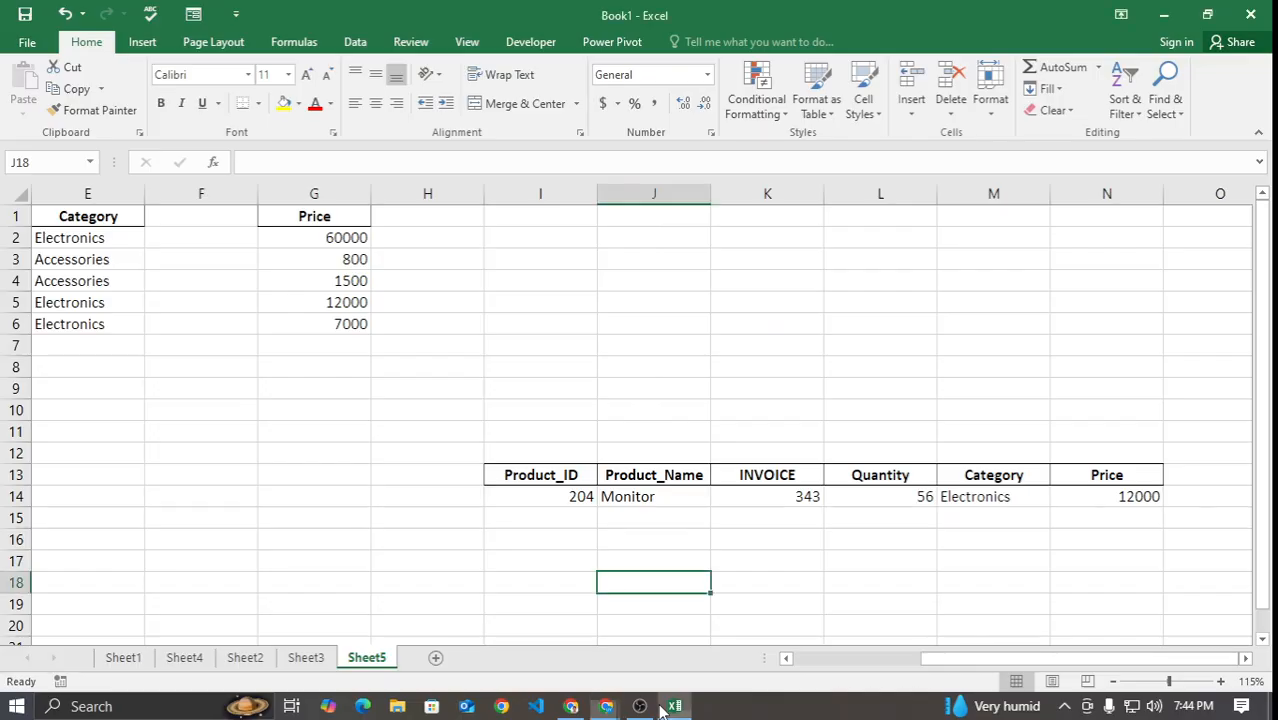
left_click(571, 706)
left_click(257, 658)
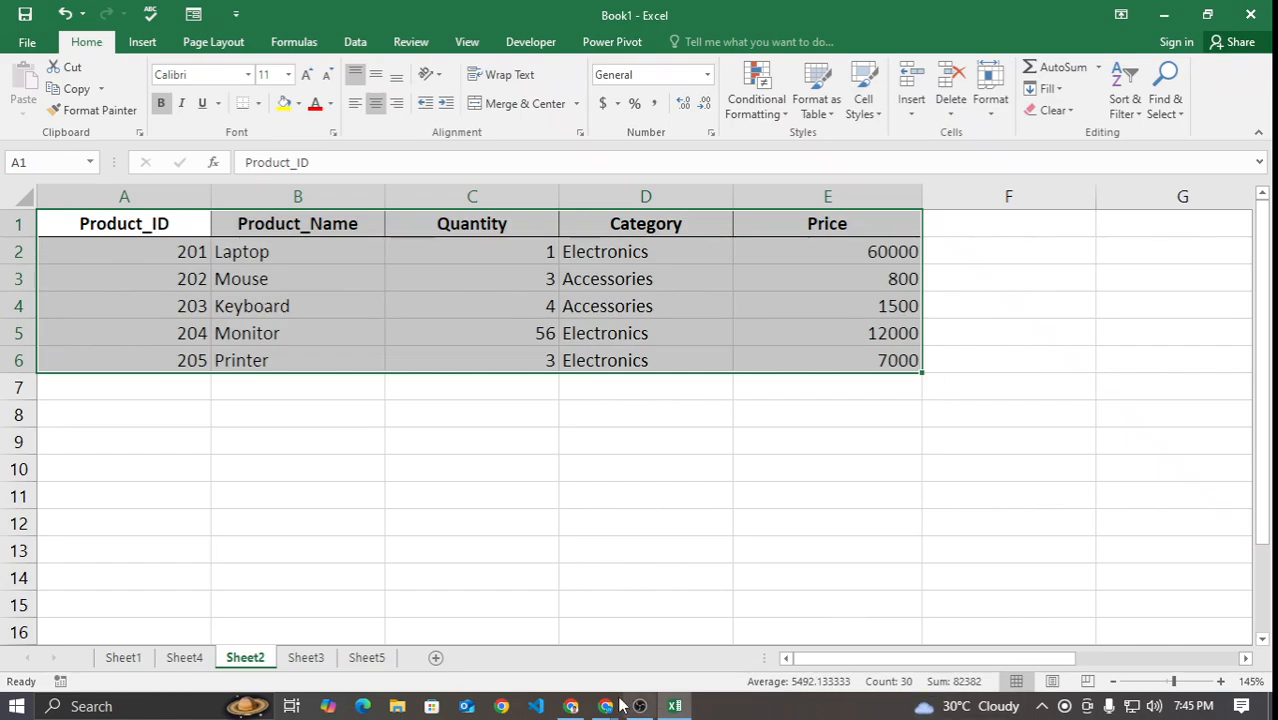
Step: Switch to Google Meet, read the in-call messages and close the chat
left_click(485, 600)
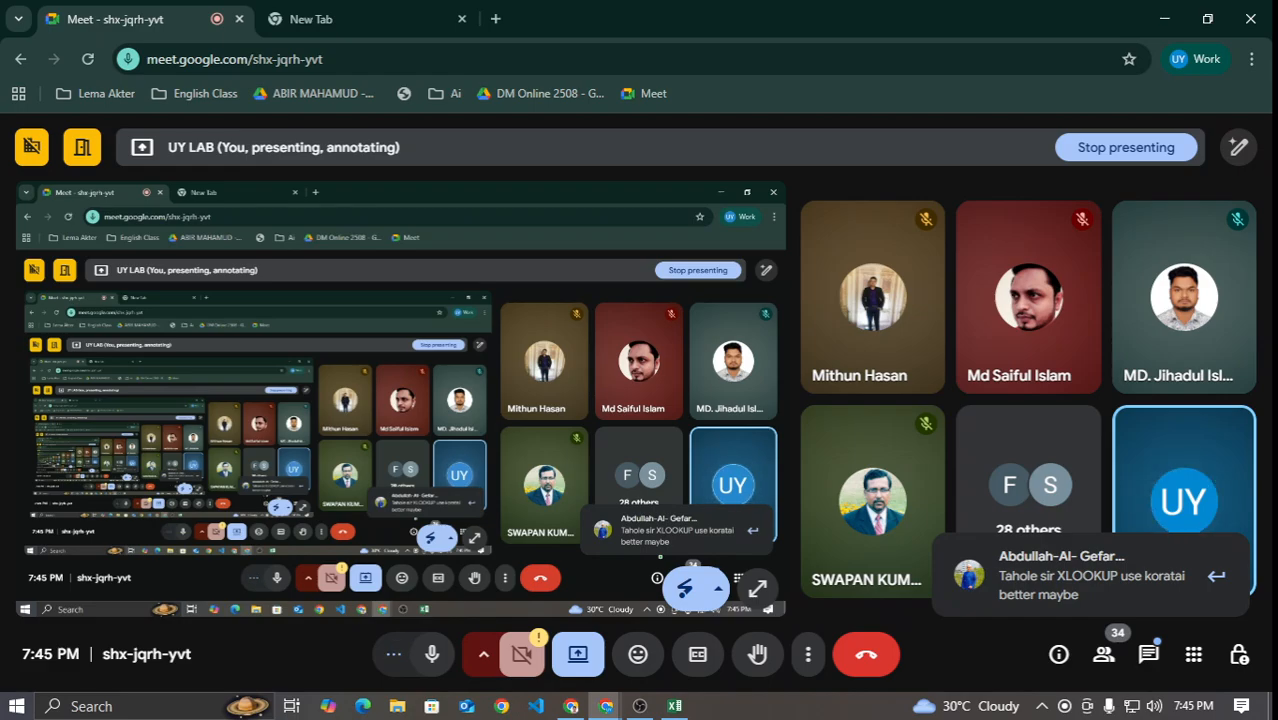
left_click(1147, 655)
left_click(1230, 215)
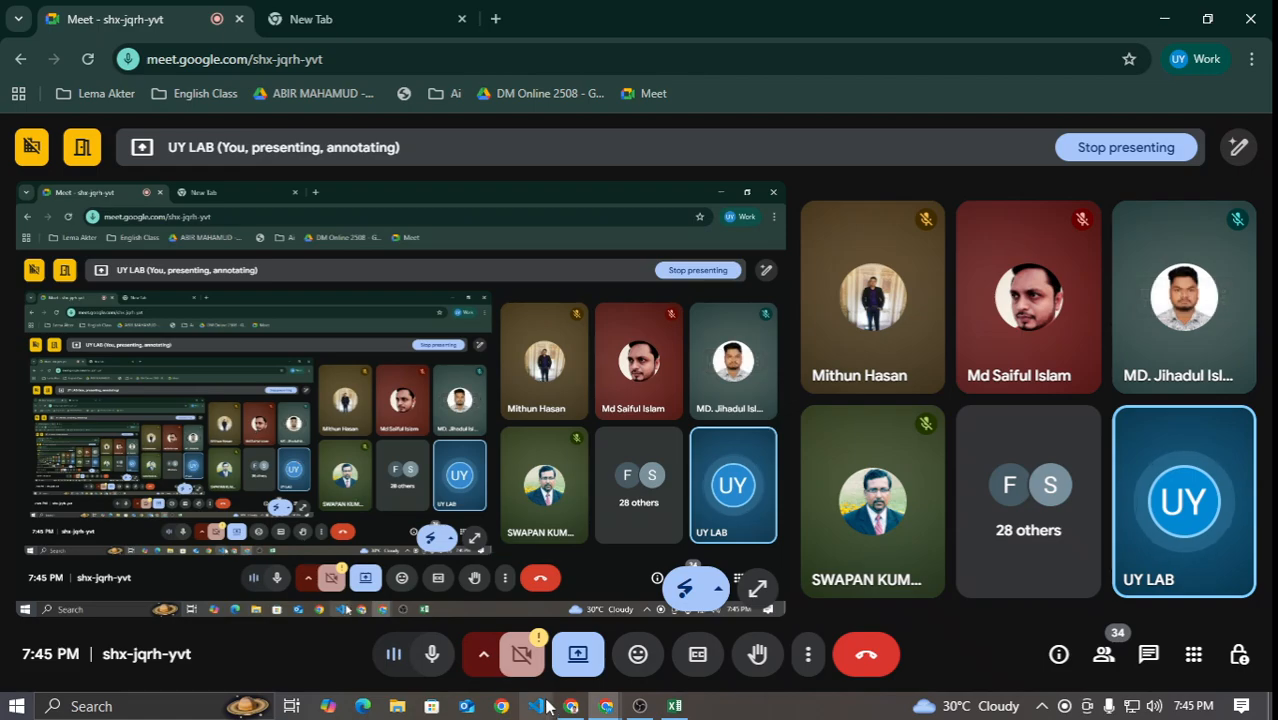
Step: Switch to the other Chrome window and copy the address of the Excel-DNA XFunctions releases page
left_click(569, 706)
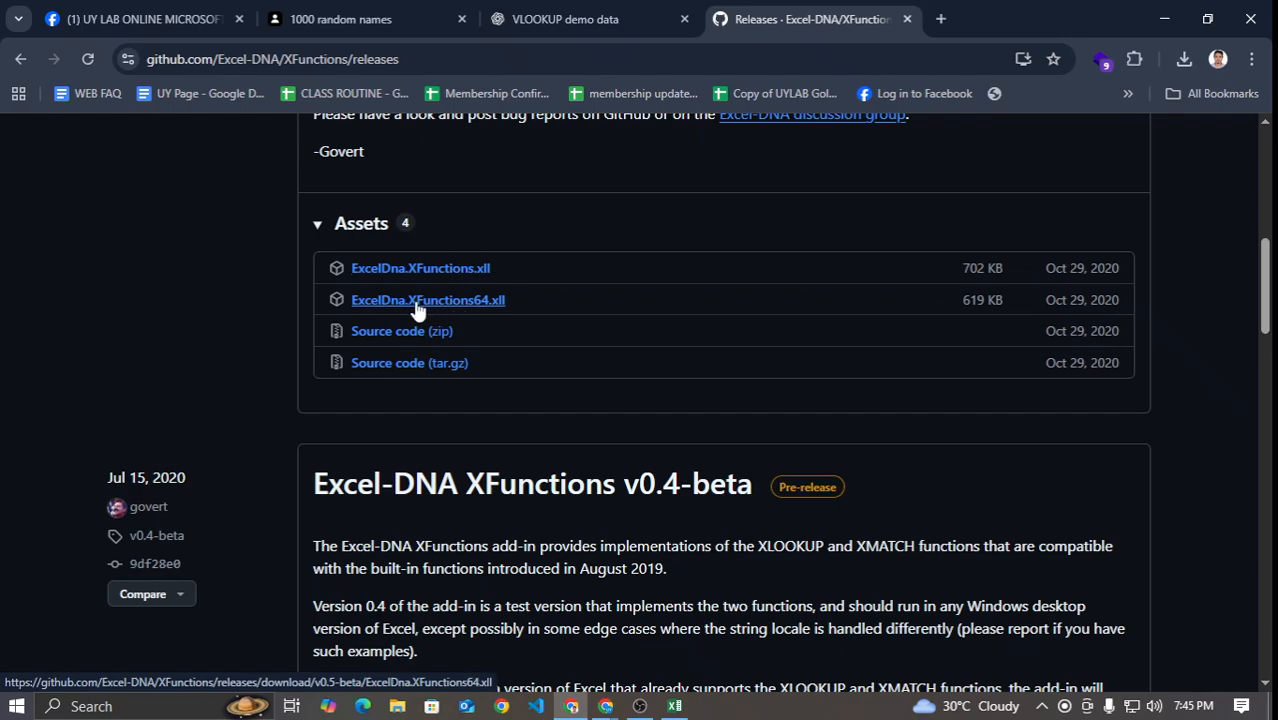
left_click(436, 58)
key("ctrl+c")
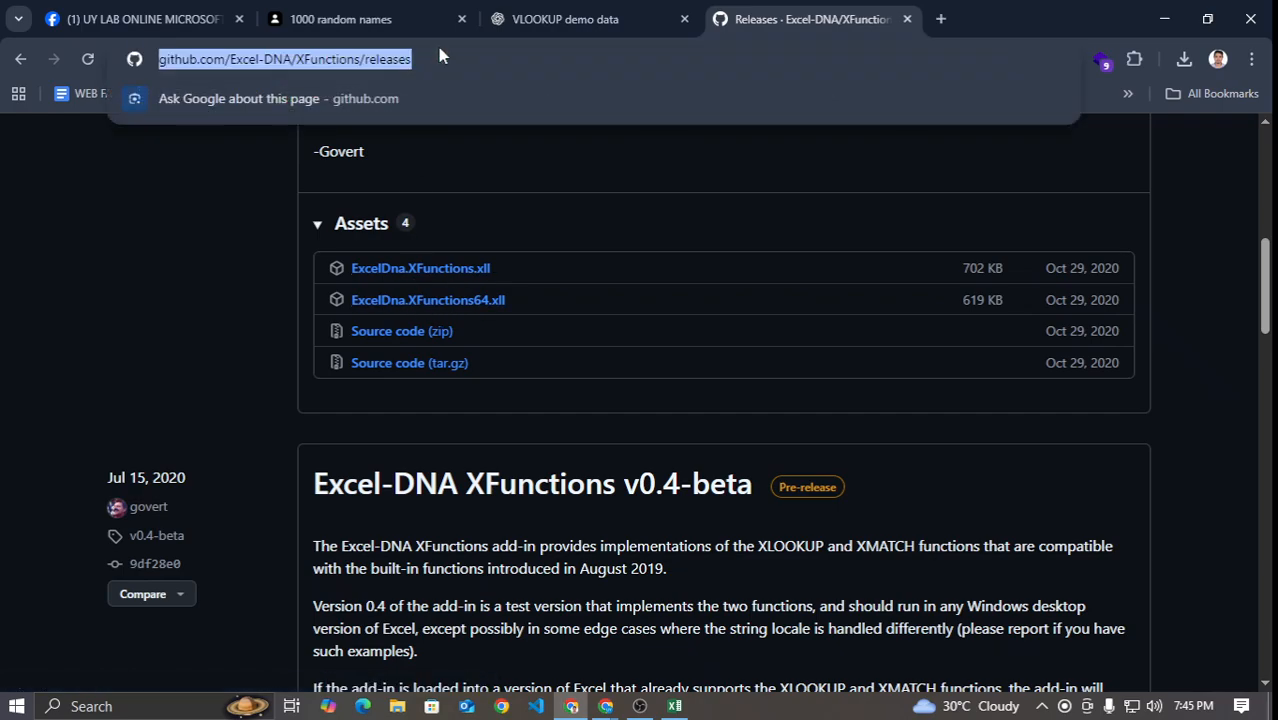
left_click(605, 706)
left_click(490, 620)
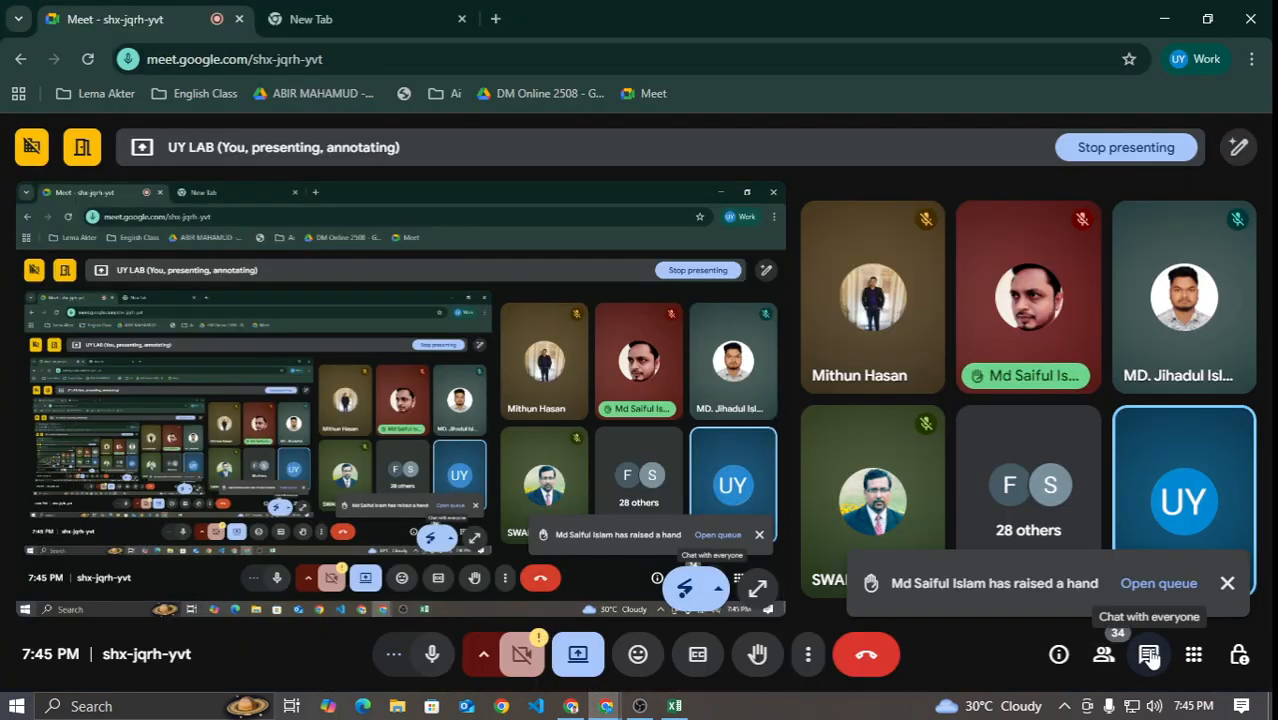
left_click(1150, 656)
left_click(1130, 585)
key("ctrl+v")
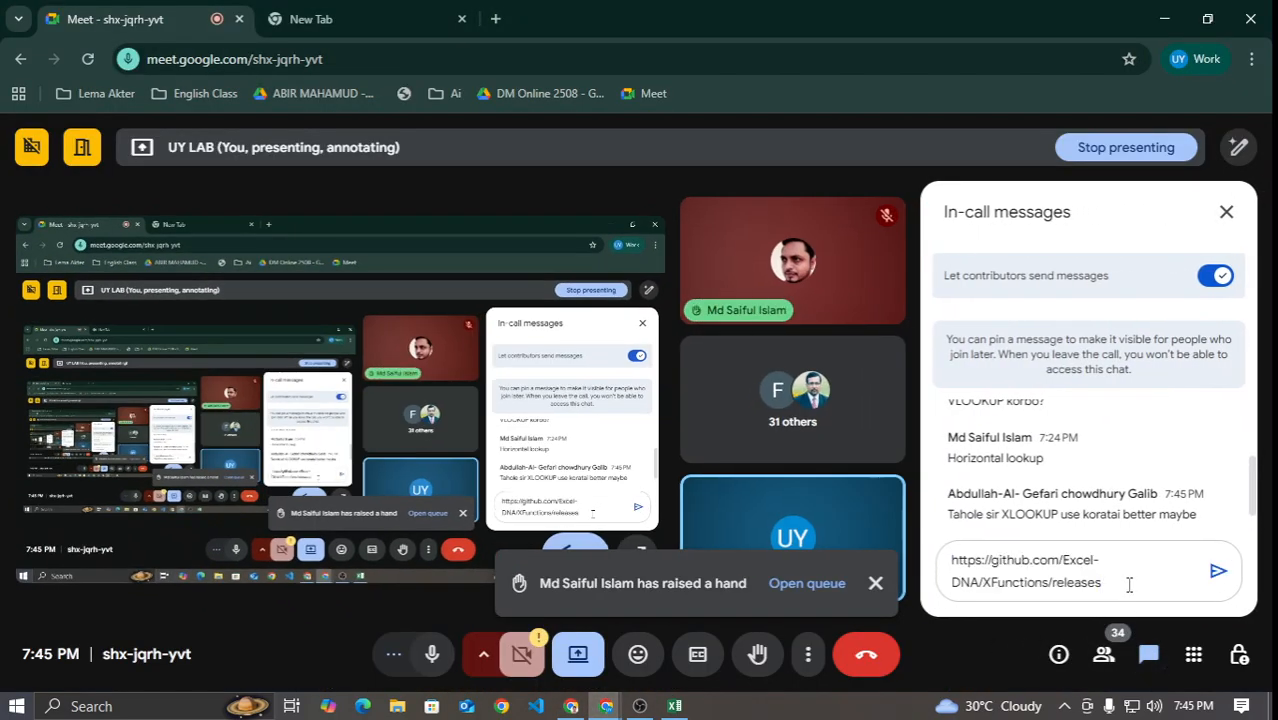
key("Return")
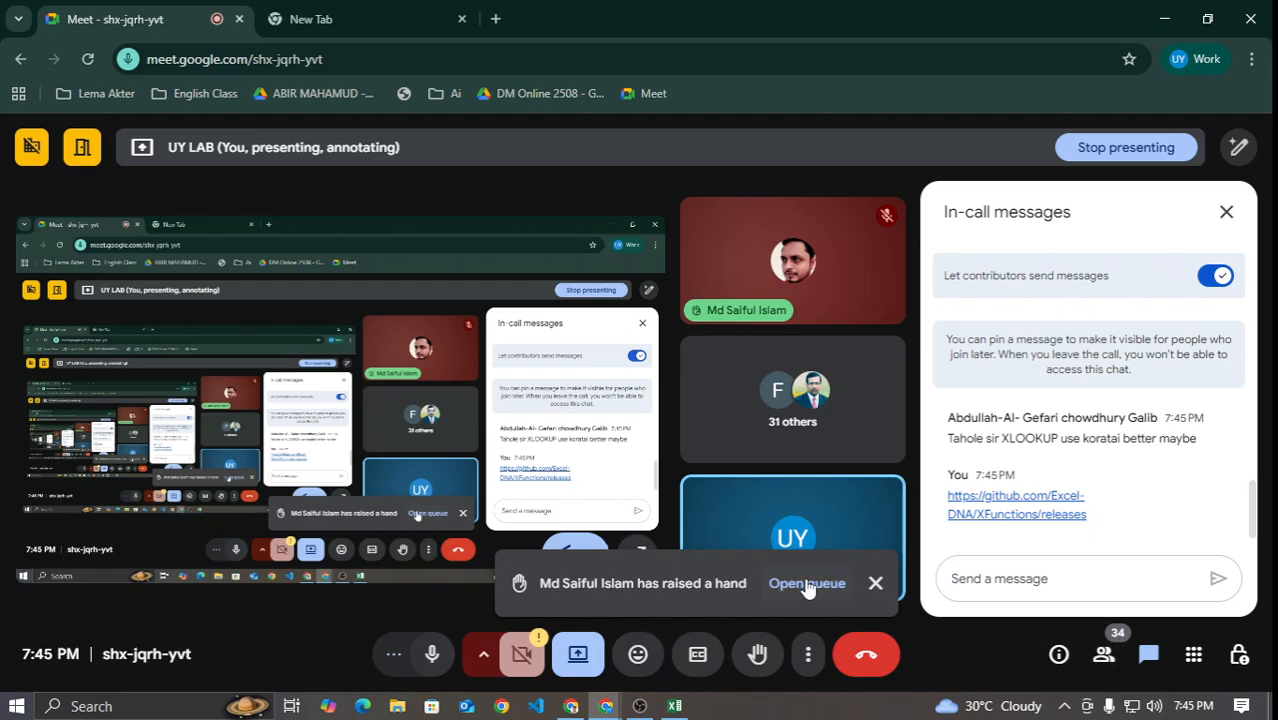
Step: Allow contributors to turn on their microphone in the meeting's host controls
left_click(1236, 650)
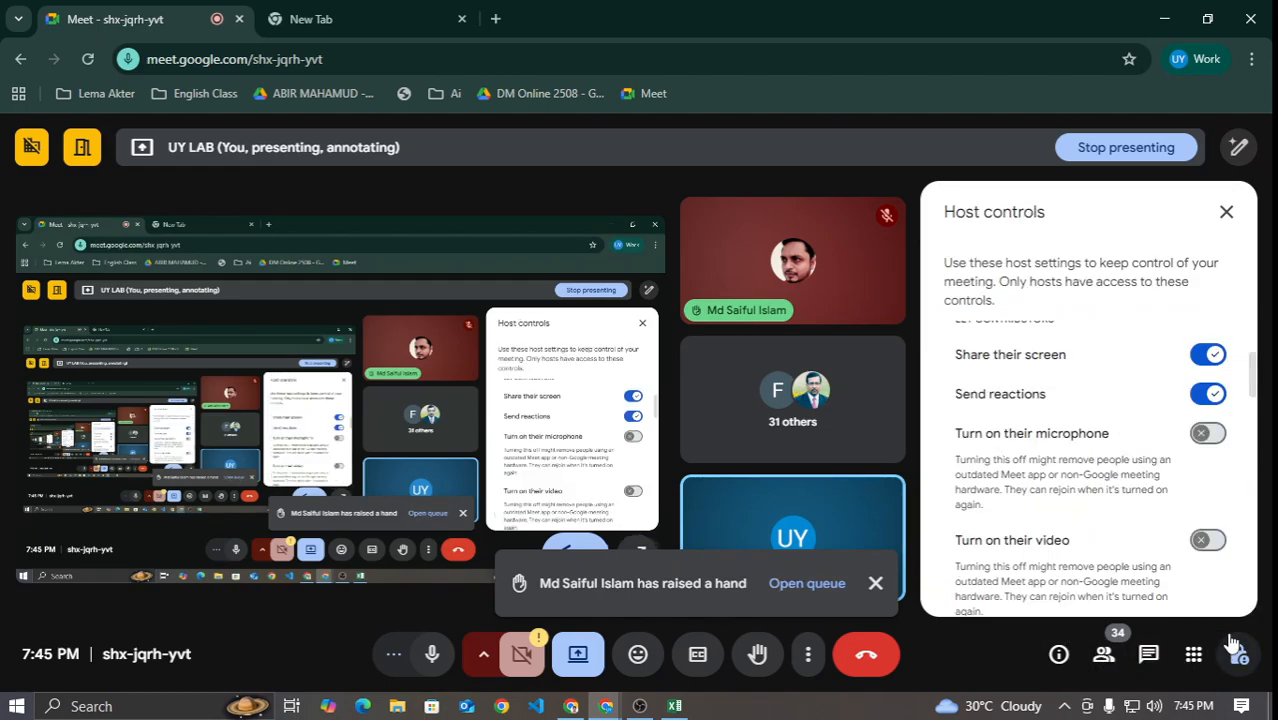
left_click(1207, 435)
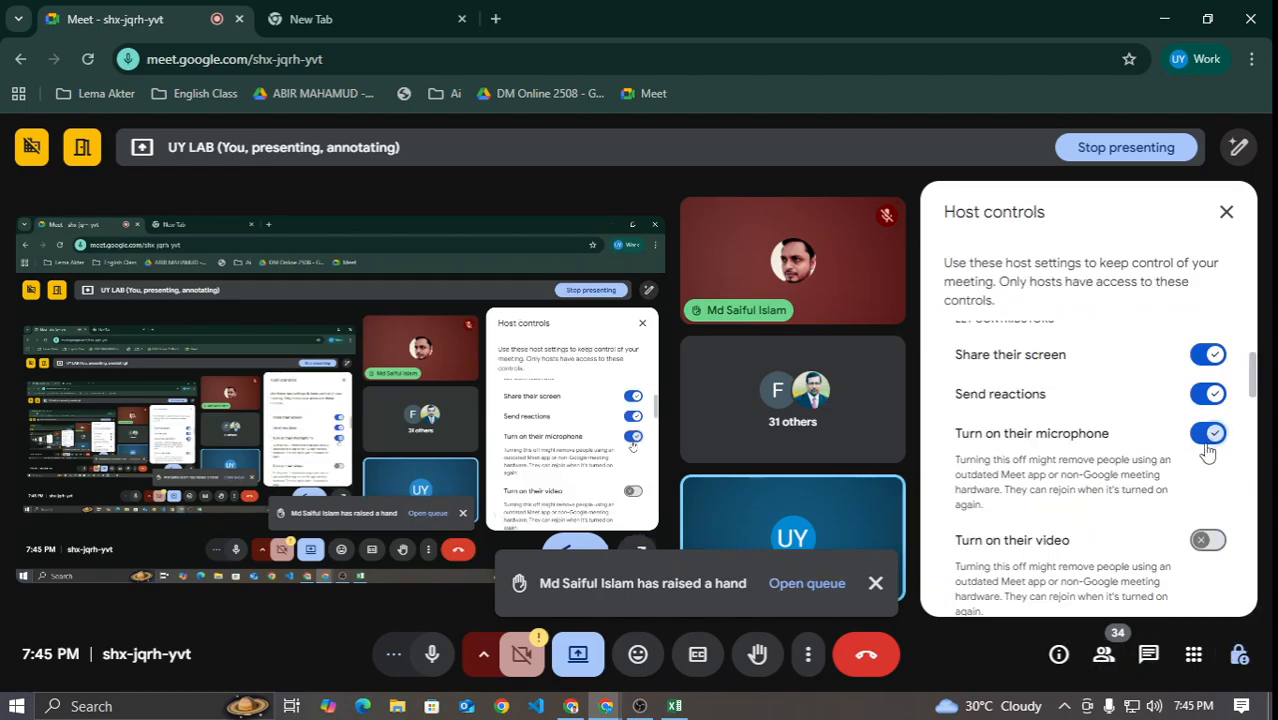
Step: Switch to the other Chrome window, search Facebook for 2508 and view the posts of the UY LAB ONLINE MICROSOFT OFFICE WITH EXCEL (MSO - 2508) group
left_click(571, 706)
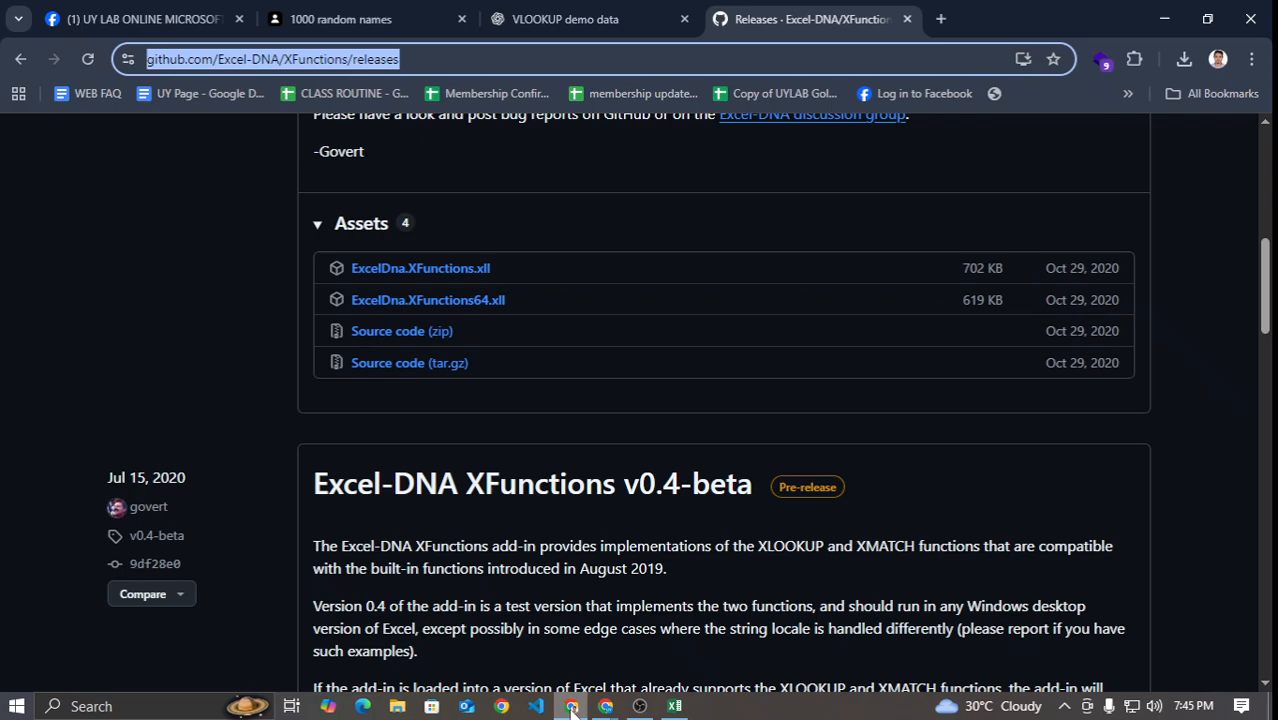
left_click(267, 380)
scroll(256, 388, "up", 3)
scroll(286, 341, "down", 1)
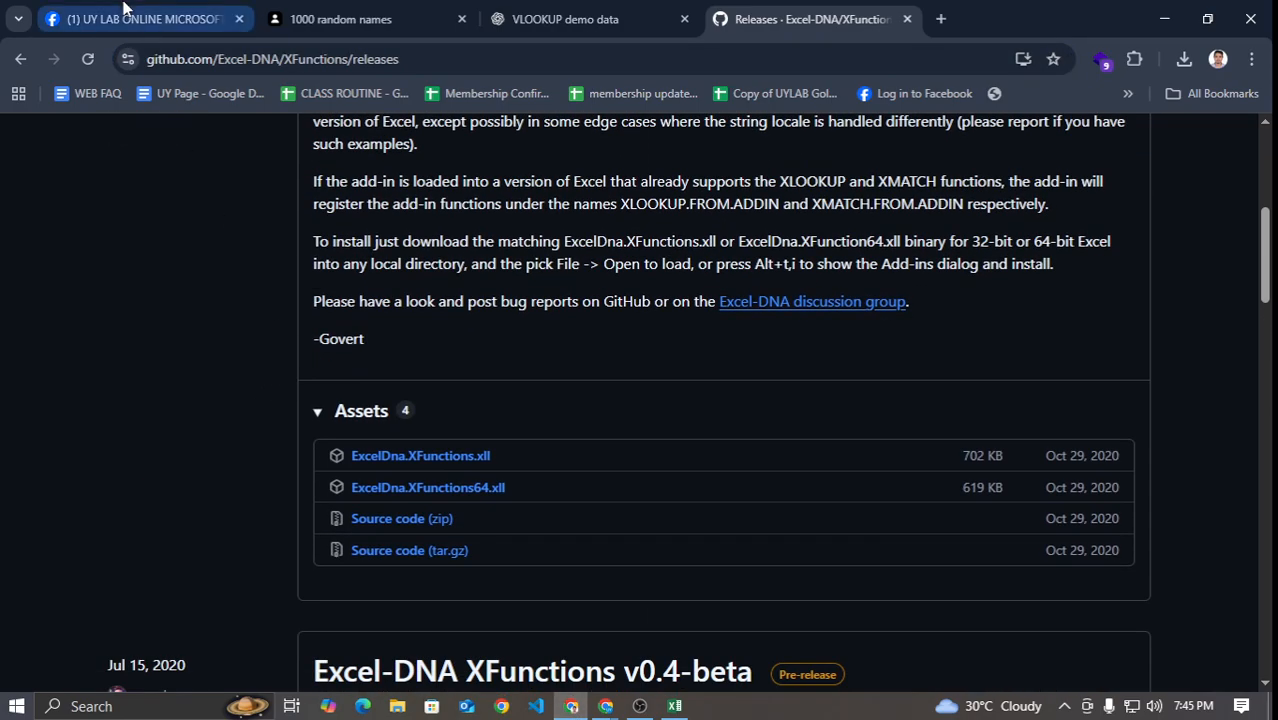
left_click(123, 8)
left_click(177, 137)
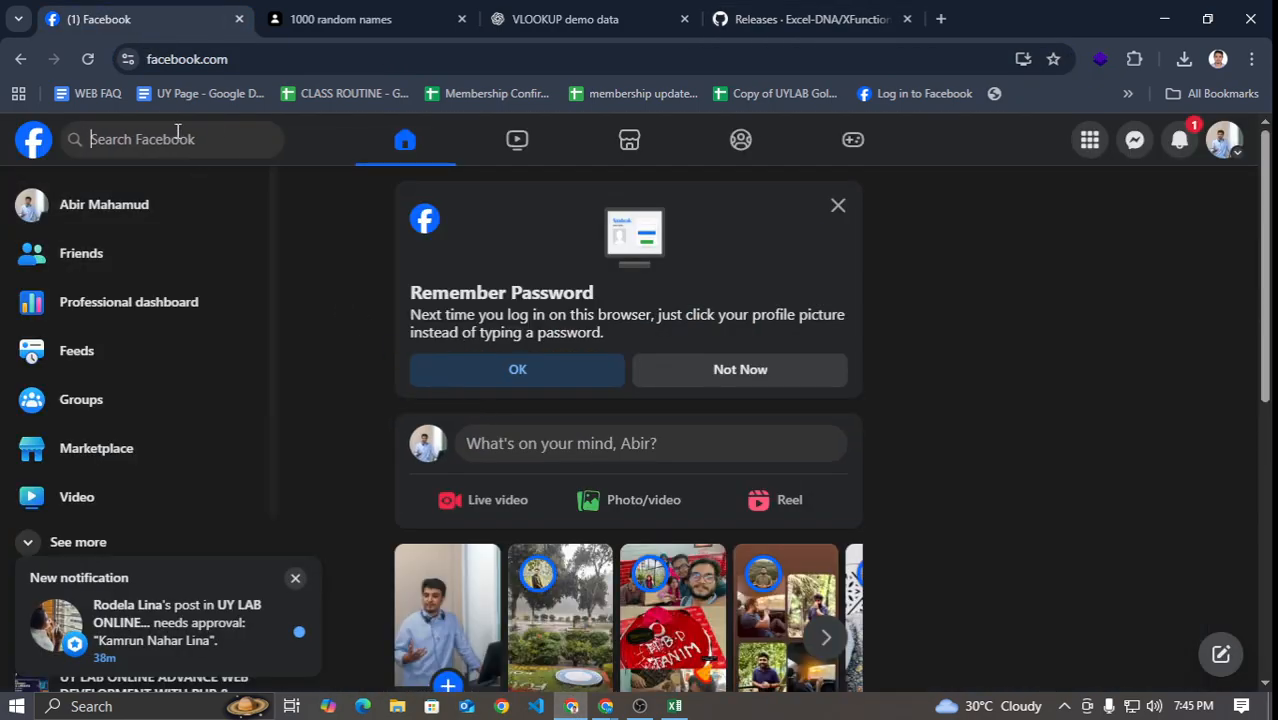
type("2508")
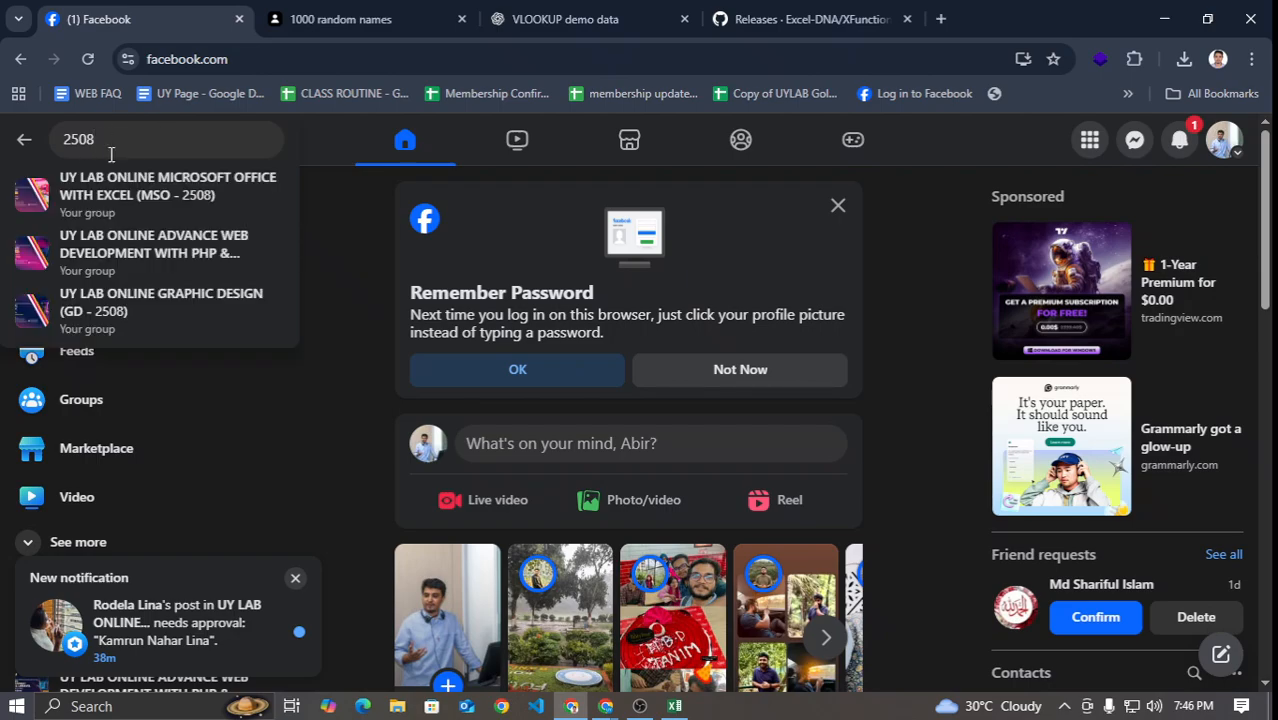
left_click(150, 190)
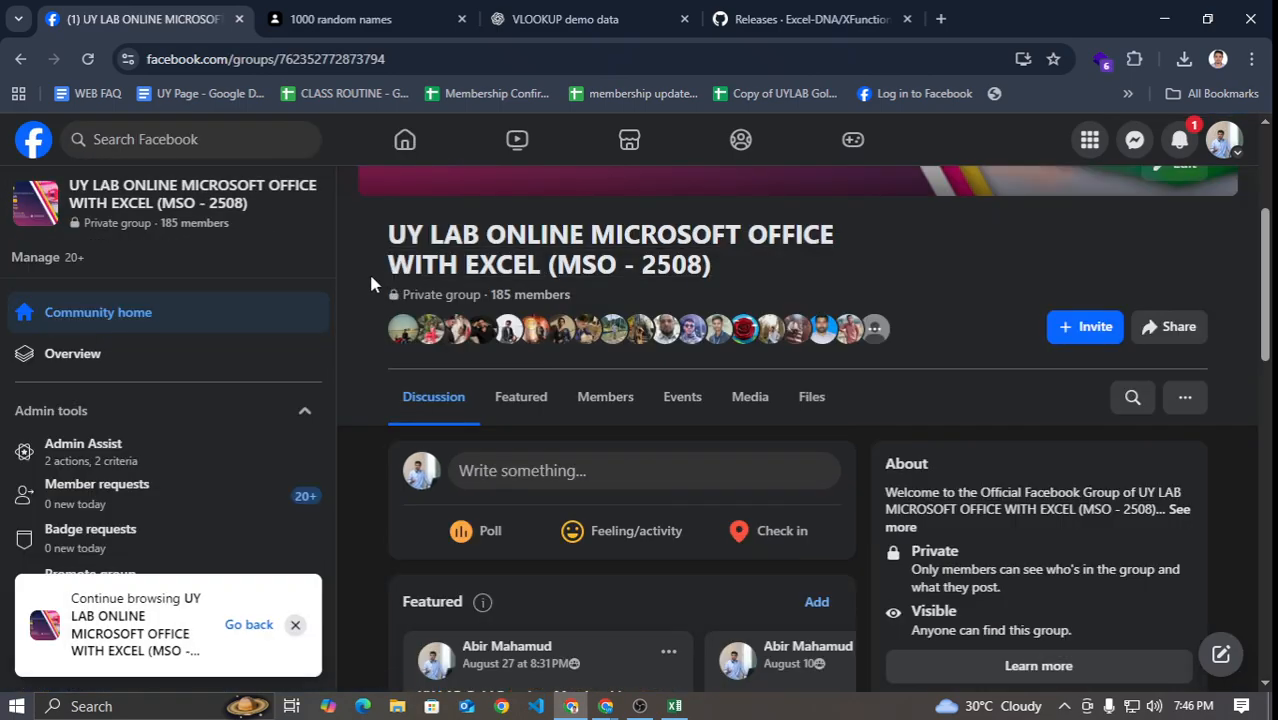
scroll(371, 278, "down", 4)
scroll(372, 272, "down", 6)
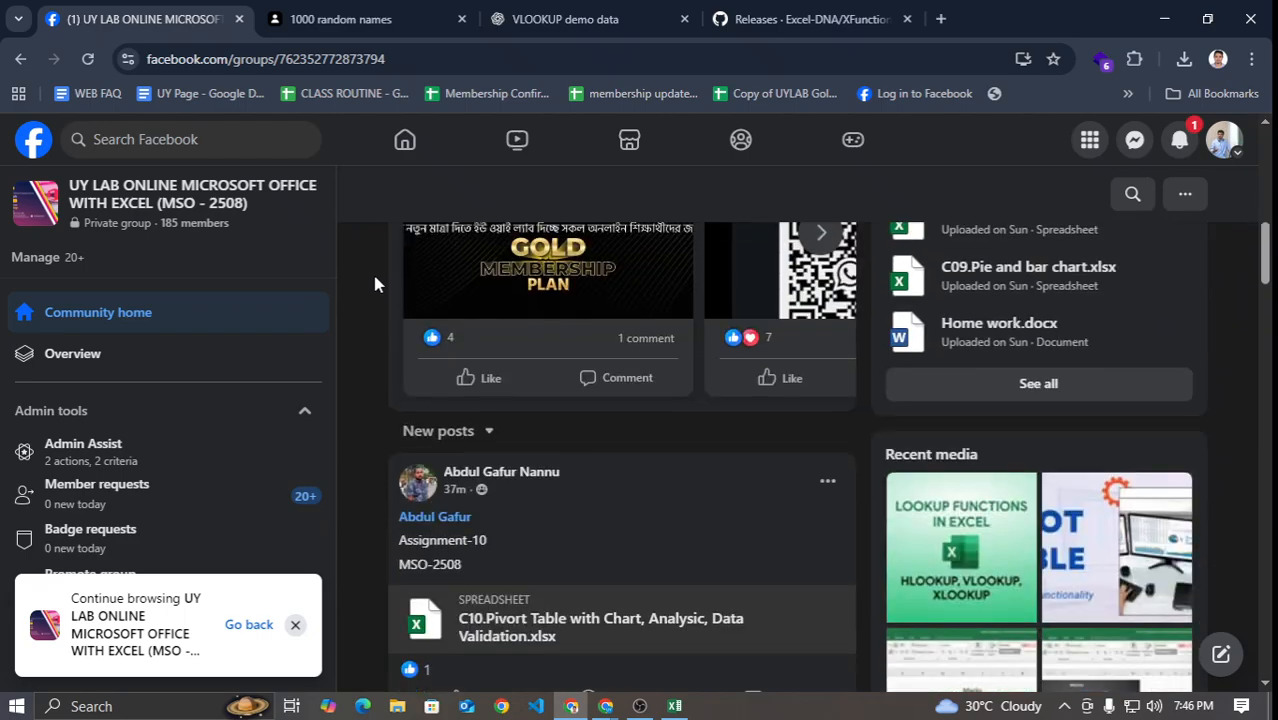
Step: Switch to Excel and disable the ExcelDna.XFunctions add-in
left_click(675, 706)
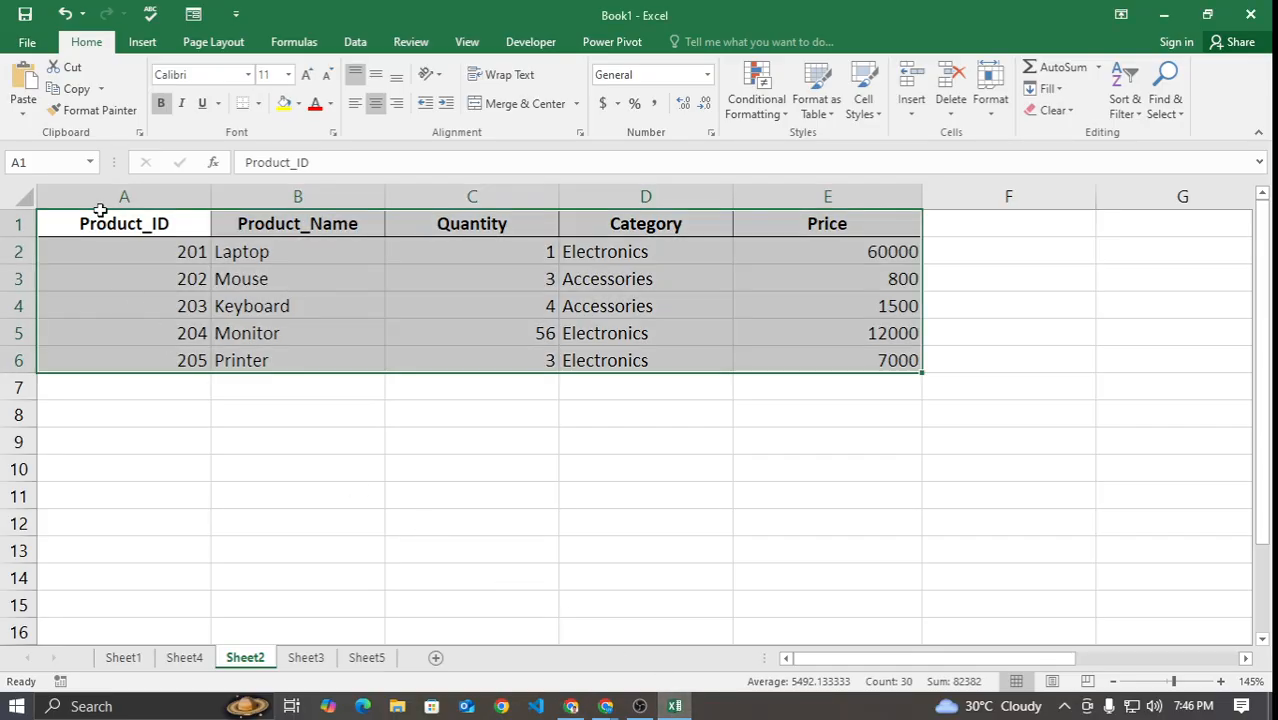
left_click(27, 42)
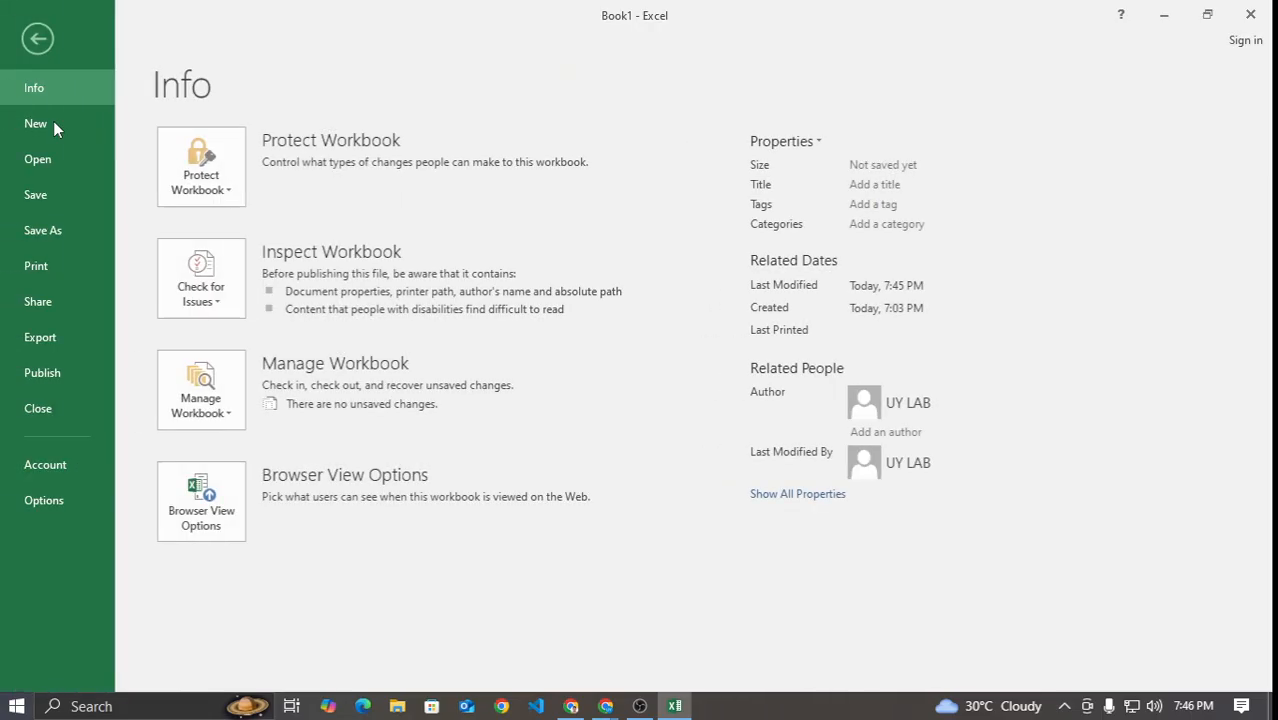
left_click(57, 495)
left_click(300, 302)
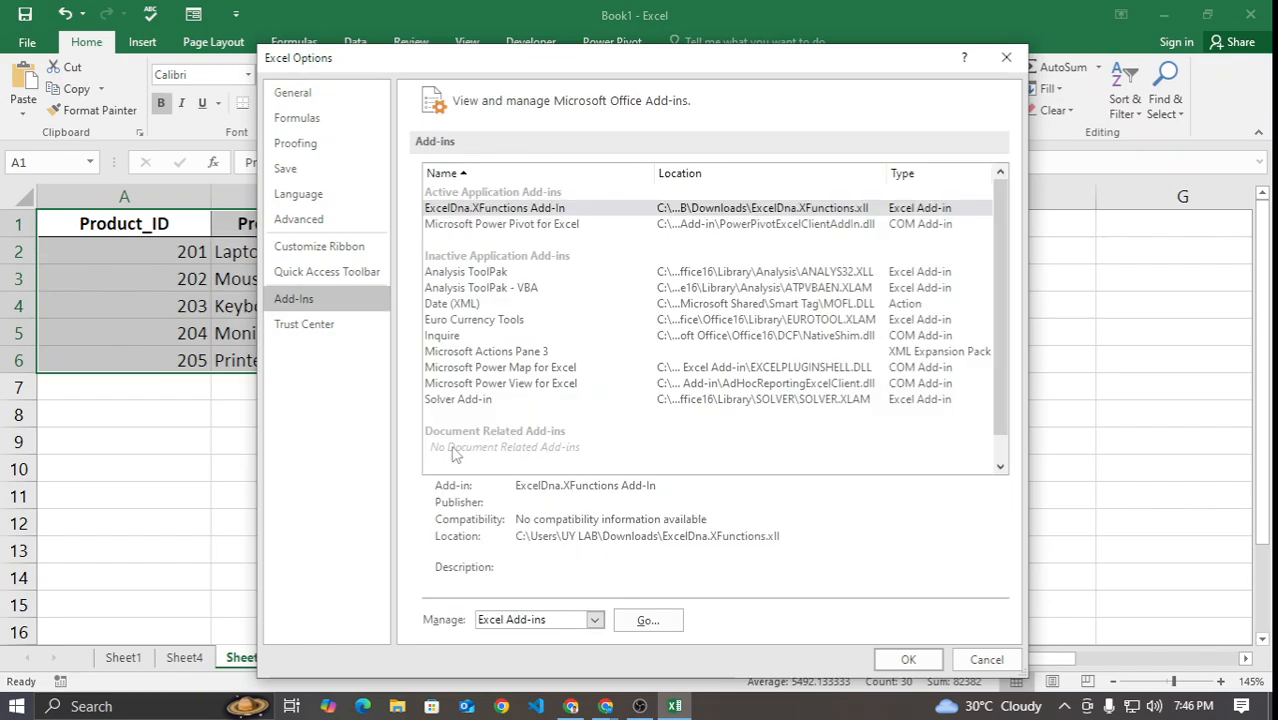
left_click(648, 620)
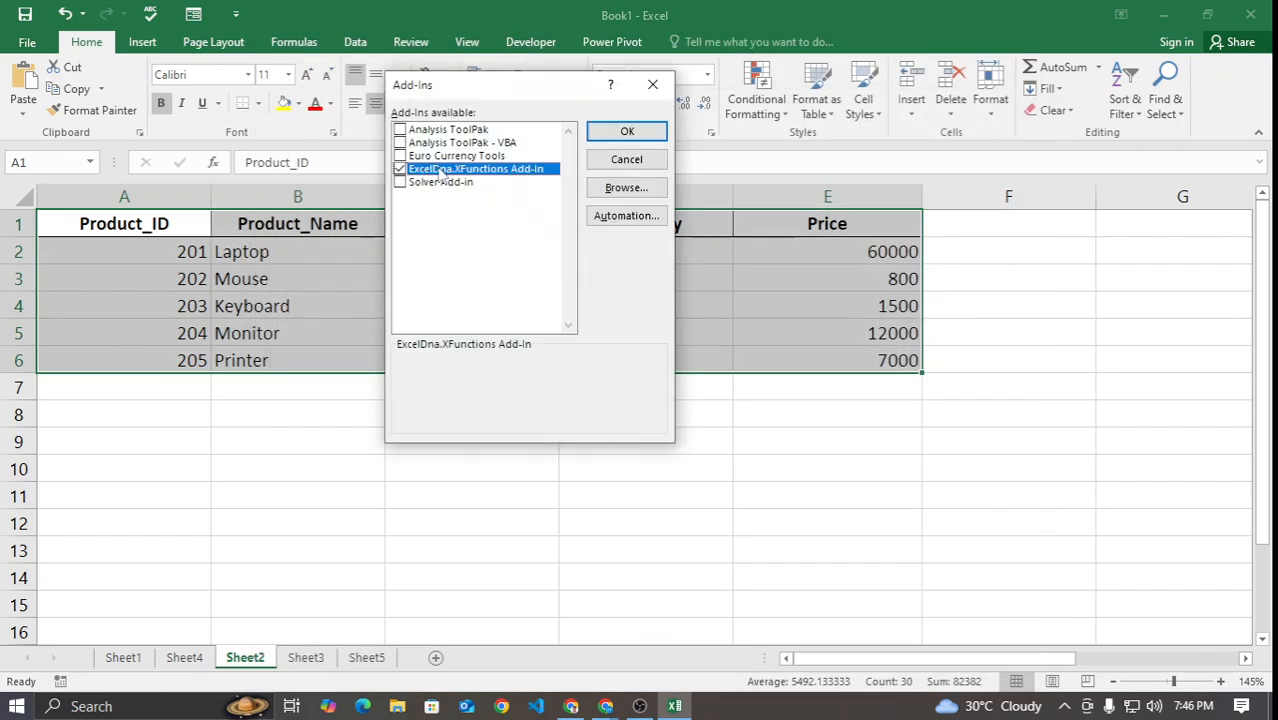
left_click(626, 131)
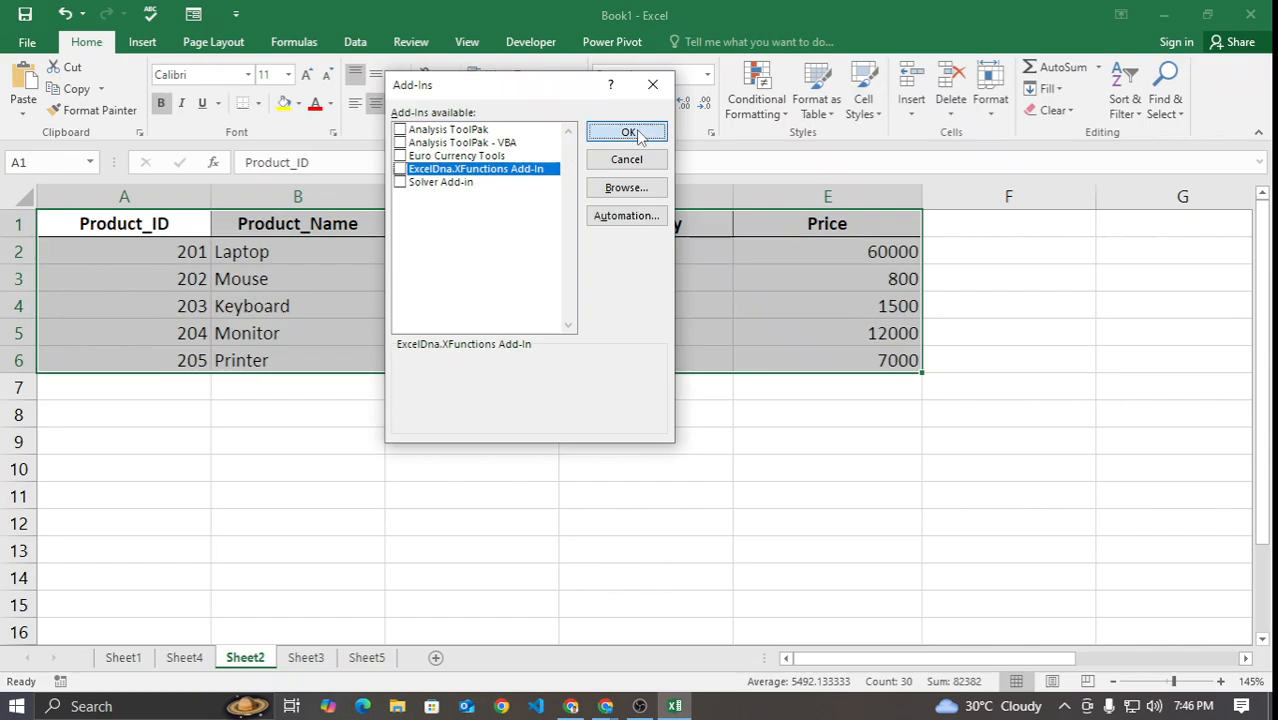
Step: Check whether XLOOKUP is still offered by starting a formula in cell C9 of Sheet2, and cancel the entry
left_click(555, 437)
type("=XLOOO")
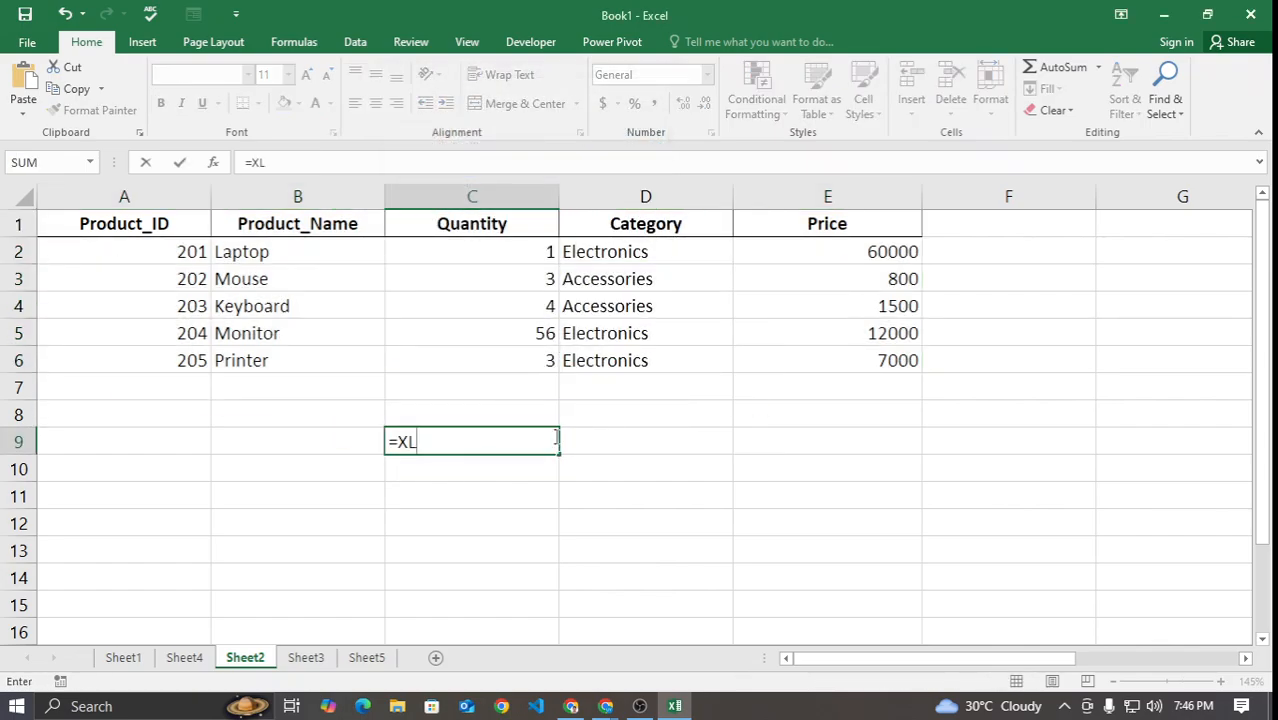
key("BackSpace")
key("BackSpace")
key("BackSpace")
key("BackSpace")
key("BackSpace")
key("Escape")
left_click(648, 445)
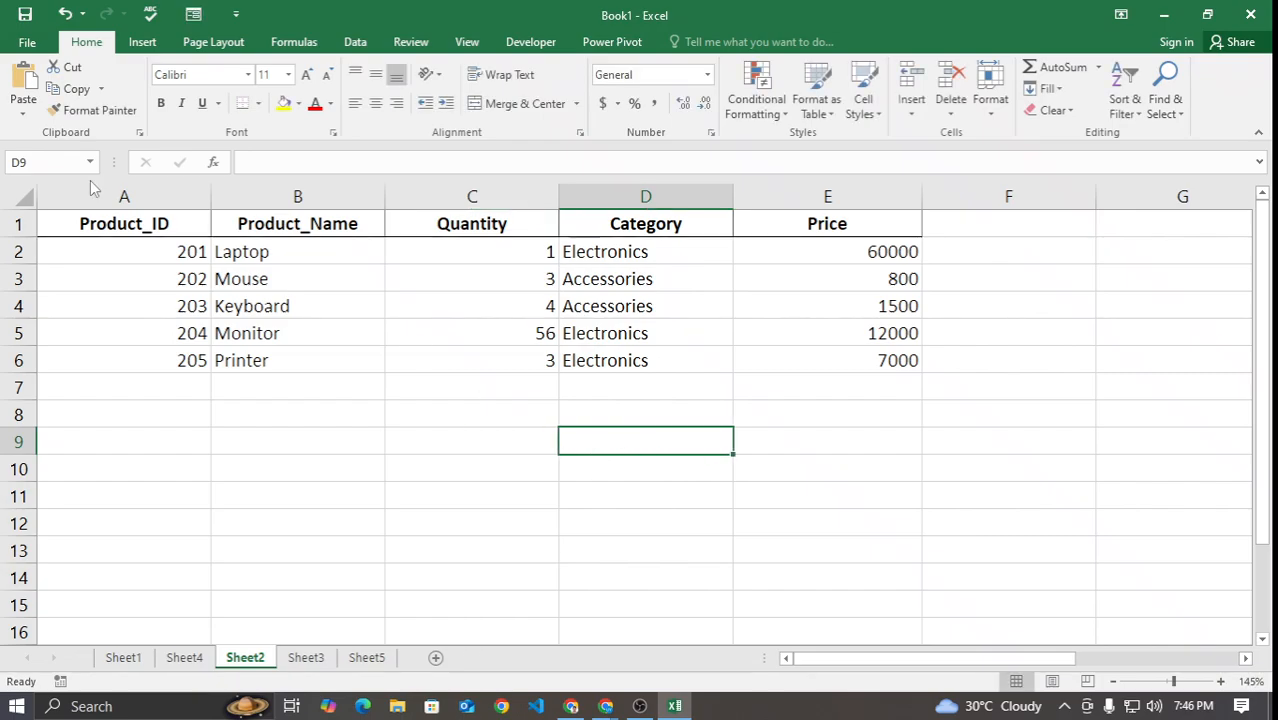
Step: Switch to File Explorer, delete ExcelDna.XFunctions.xll from the Downloads folder and close the window
left_click(400, 707)
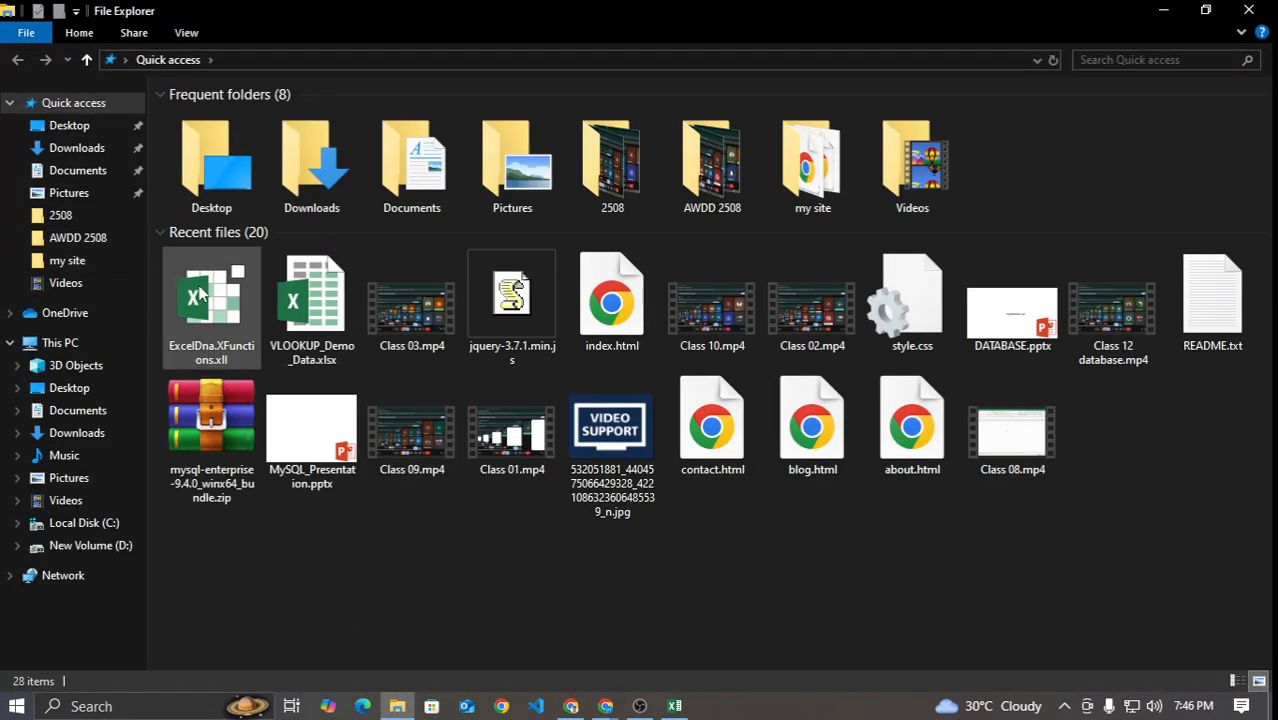
left_click(222, 318)
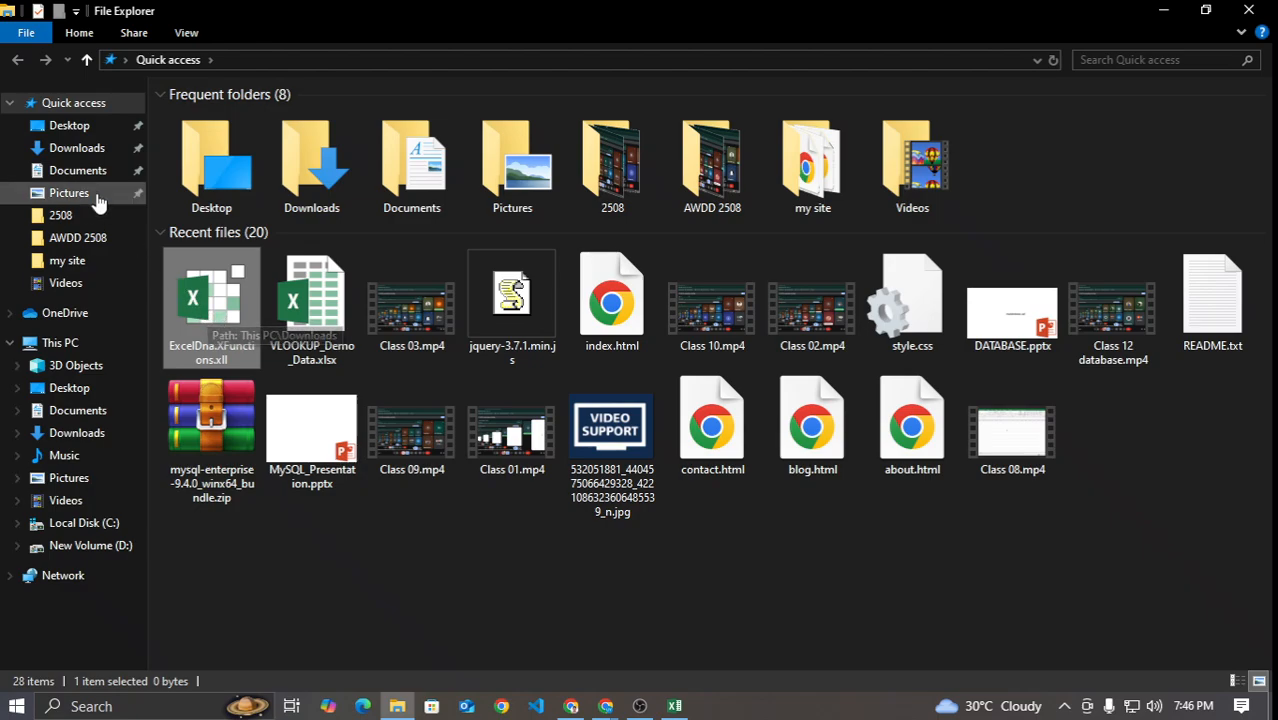
left_click(80, 149)
left_click(207, 176)
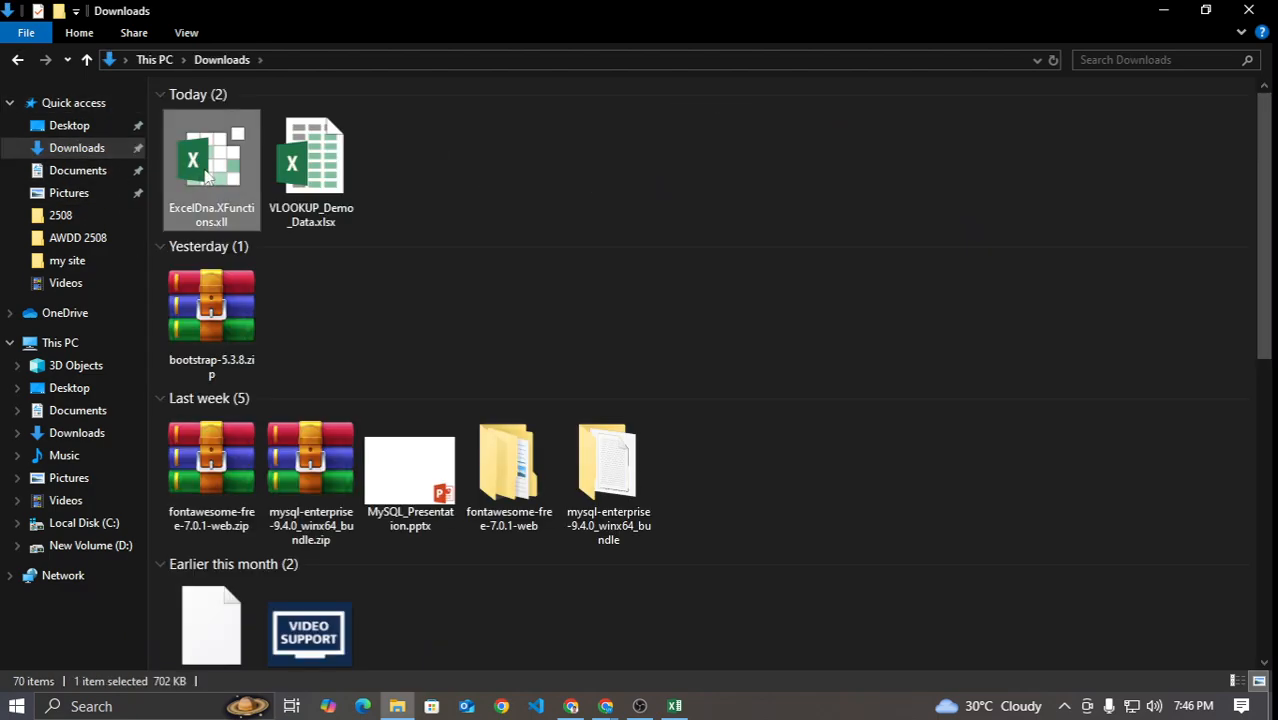
key("Delete")
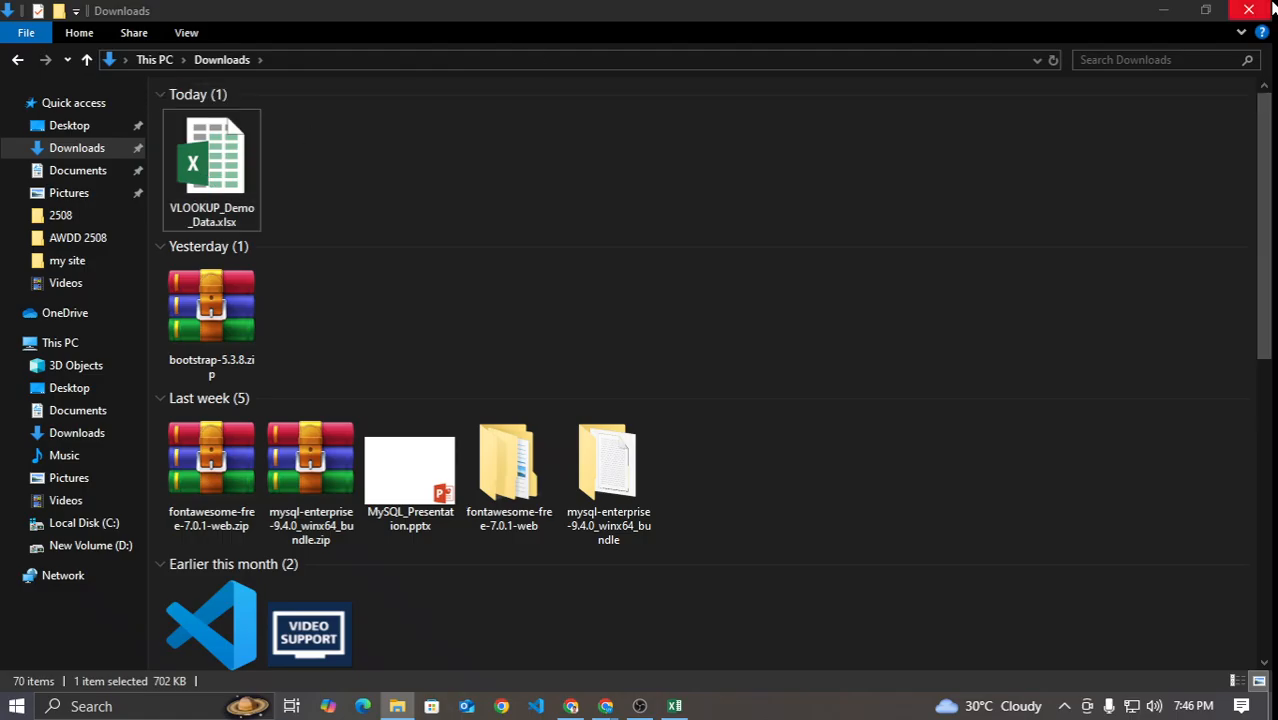
left_click(1260, 8)
left_click(449, 415)
Step: Remove the missing ExcelDna.XFunctions add-in from Excel's list of available add-ins and close the add-in manager
left_click(27, 41)
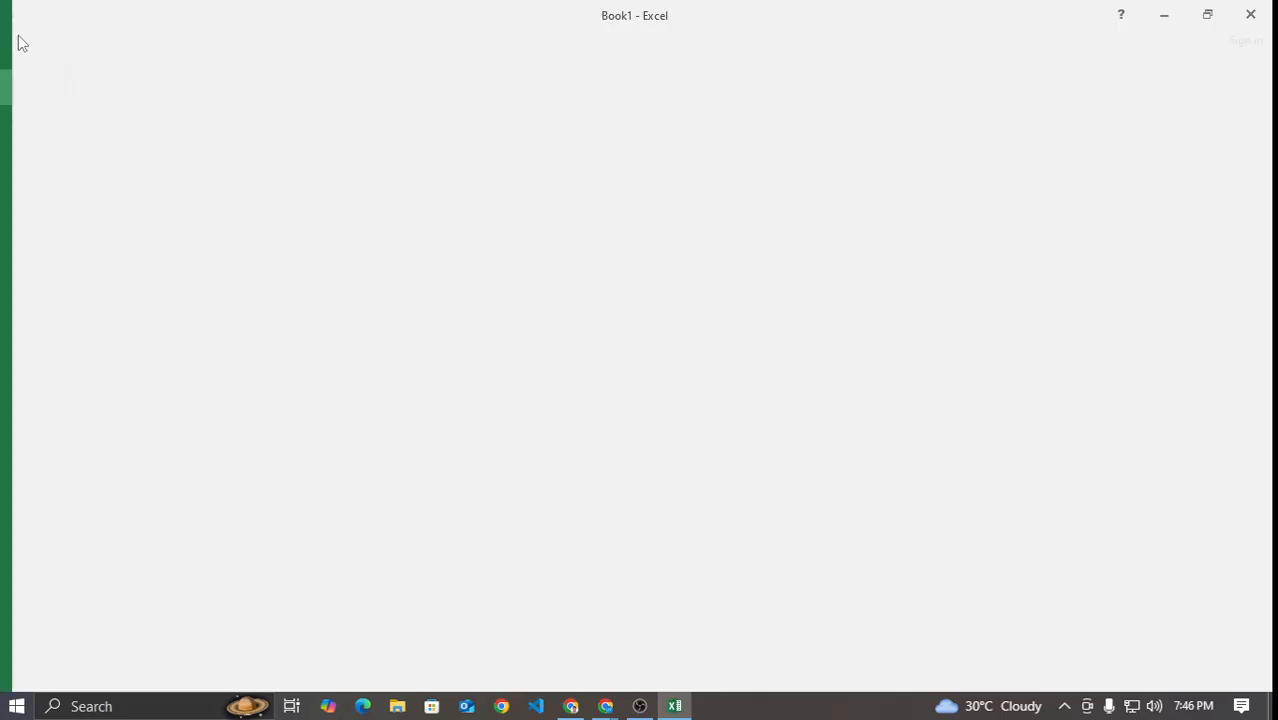
left_click(48, 499)
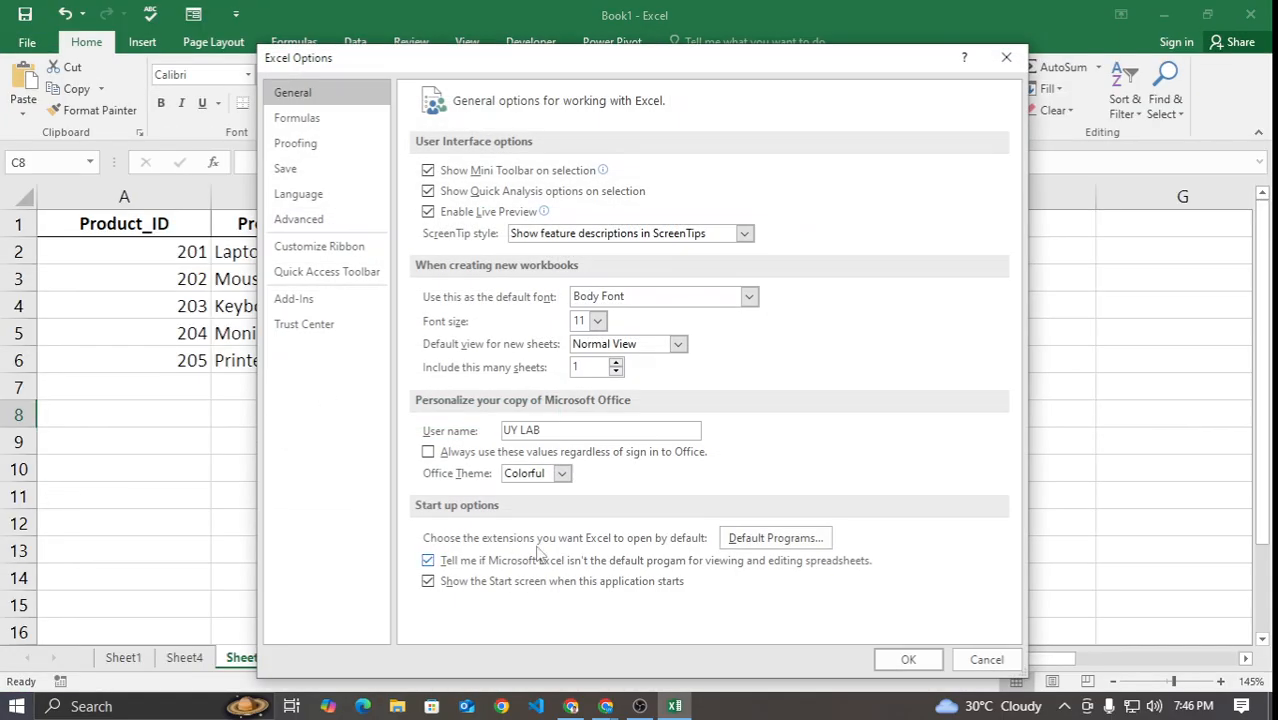
left_click(293, 298)
left_click(648, 620)
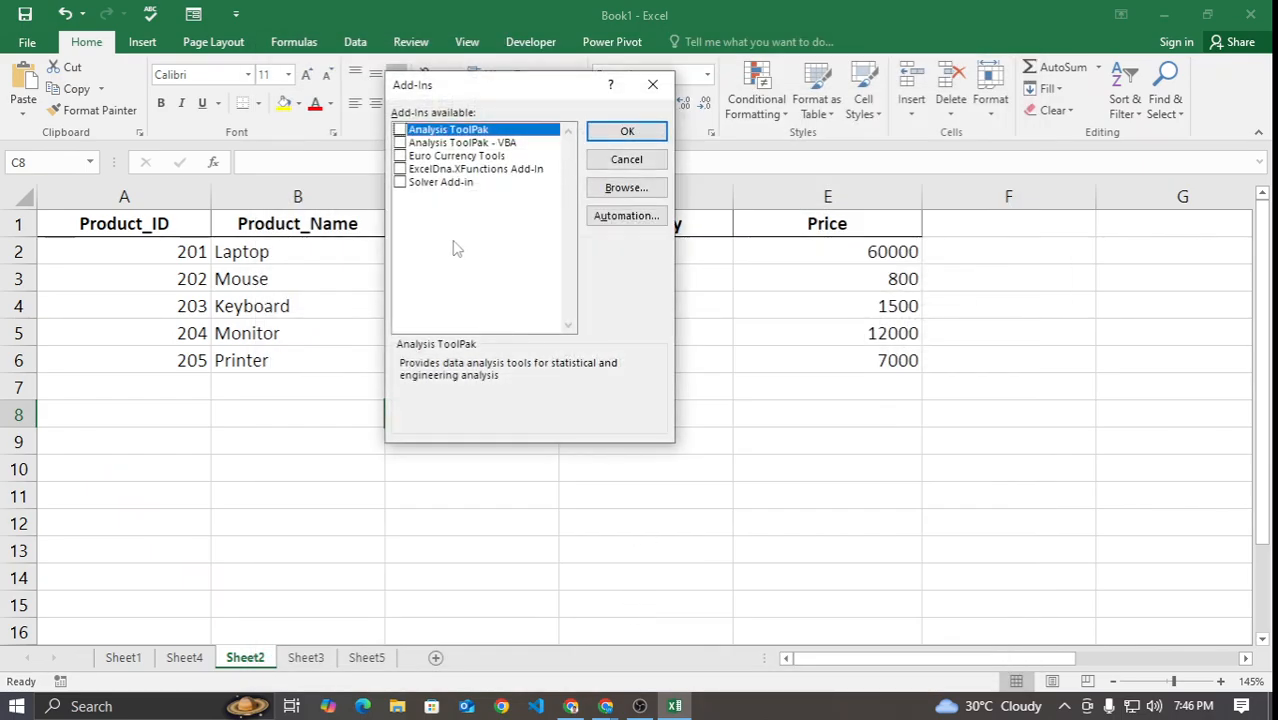
left_click(402, 169)
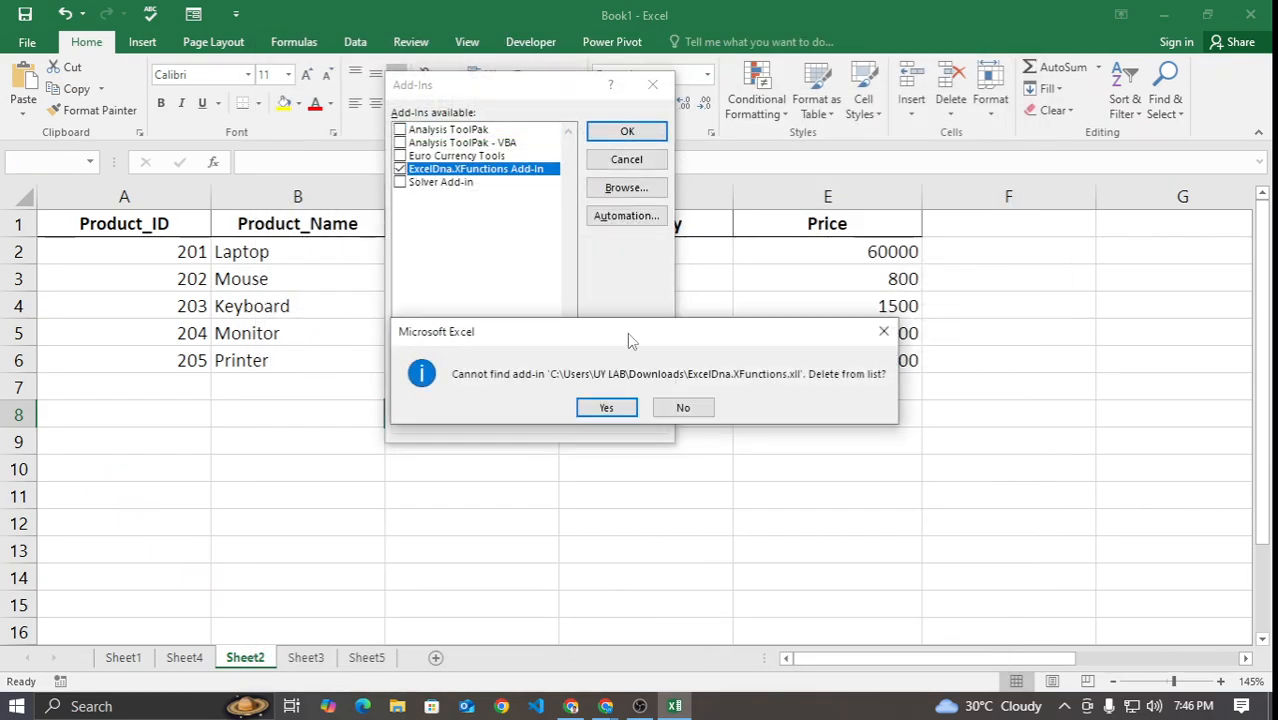
left_click(594, 402)
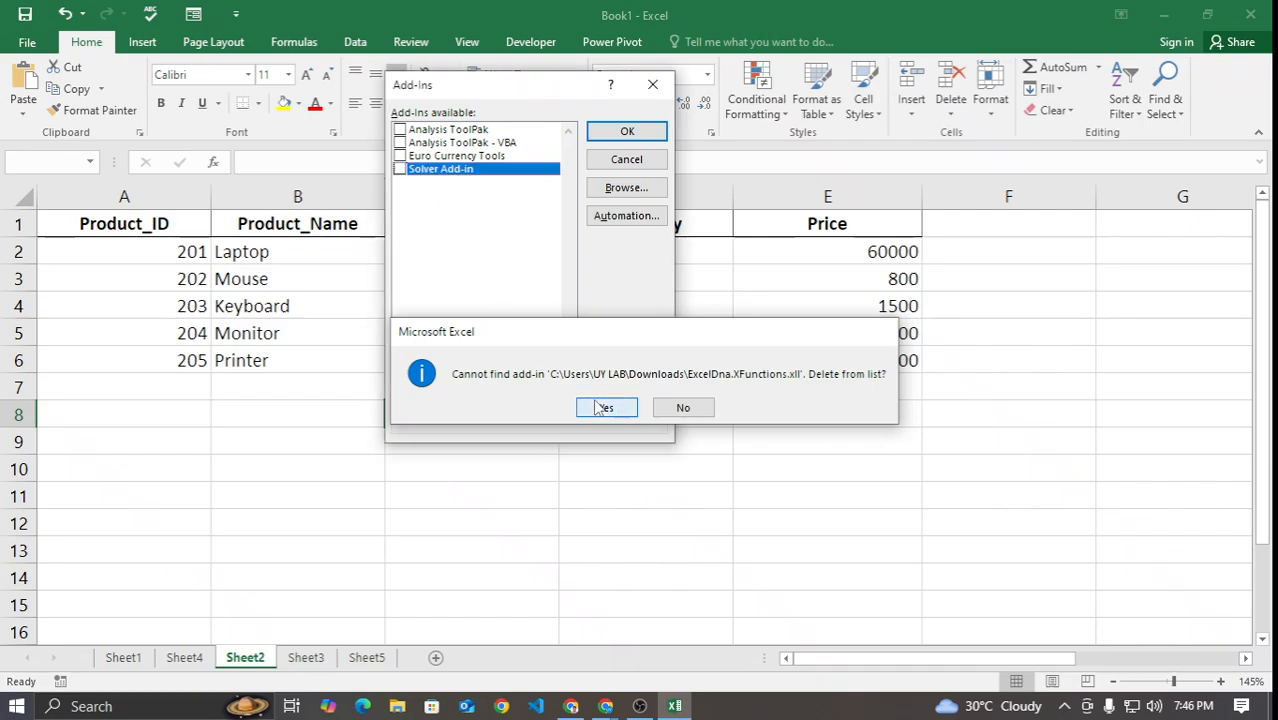
left_click(626, 160)
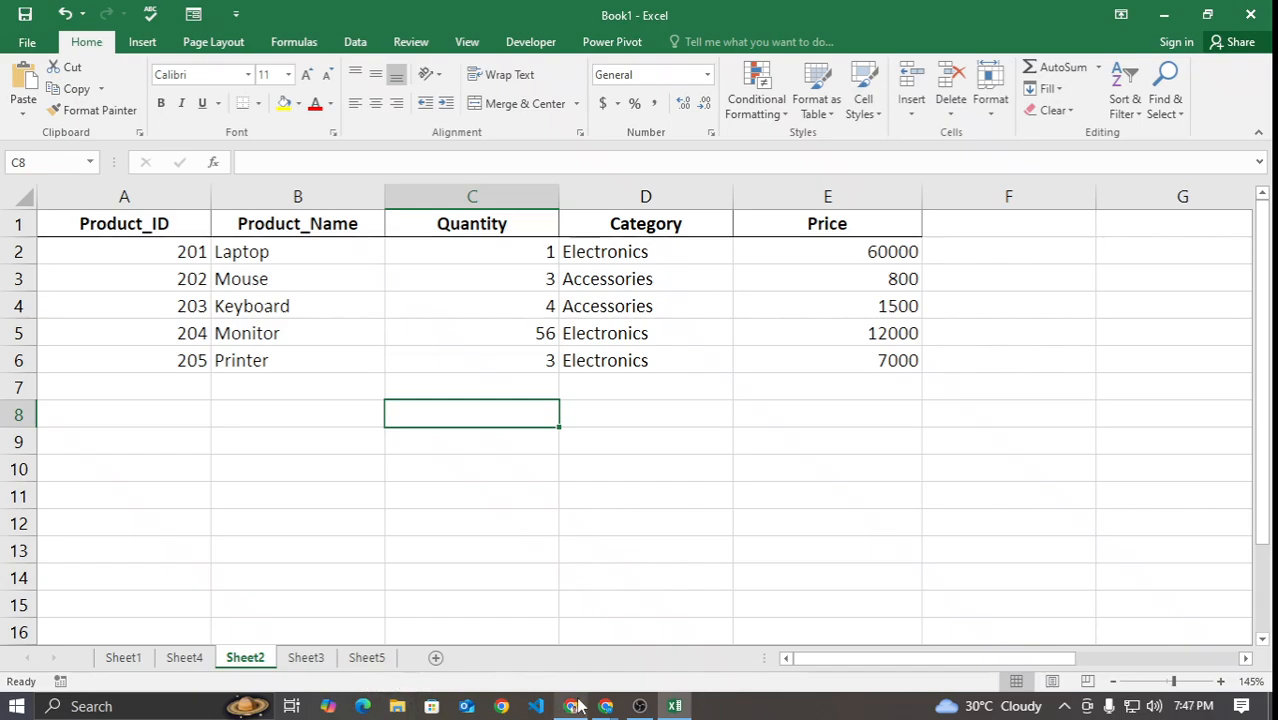
Step: Switch to Google Meet, review the contributor permissions in the host controls and close them
mouse_move(597, 710)
left_click(634, 602)
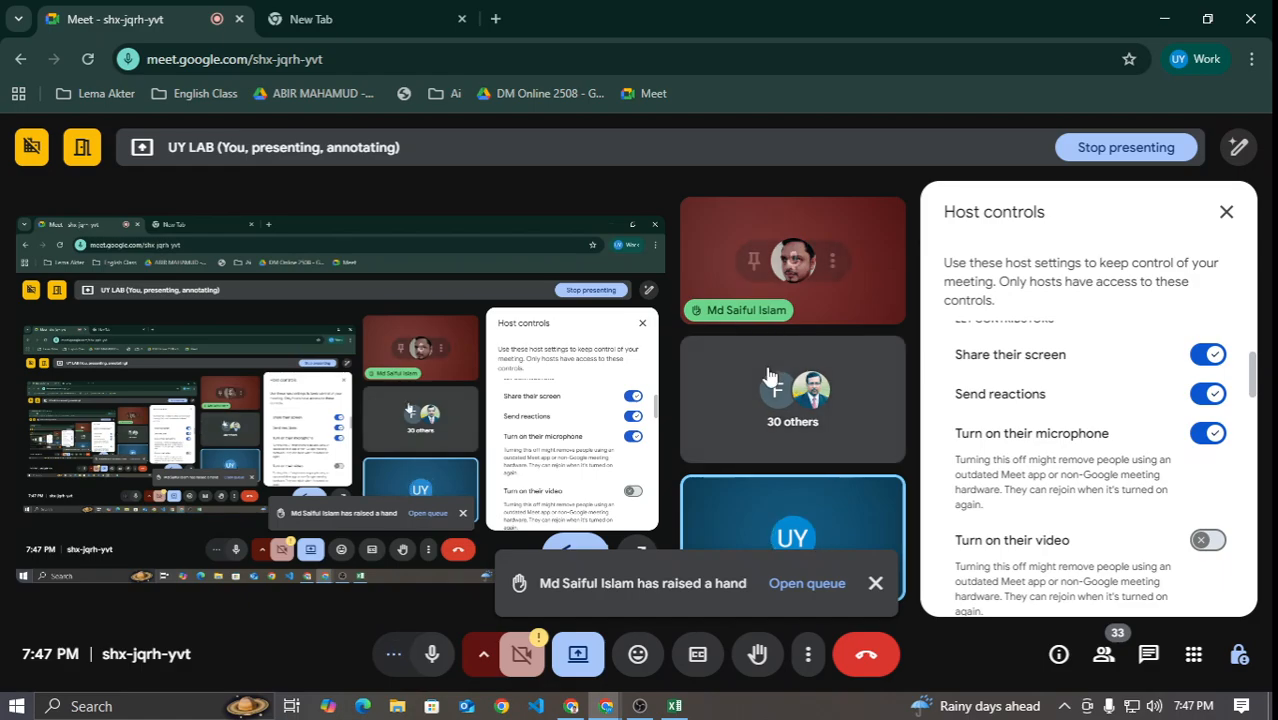
left_click(1227, 212)
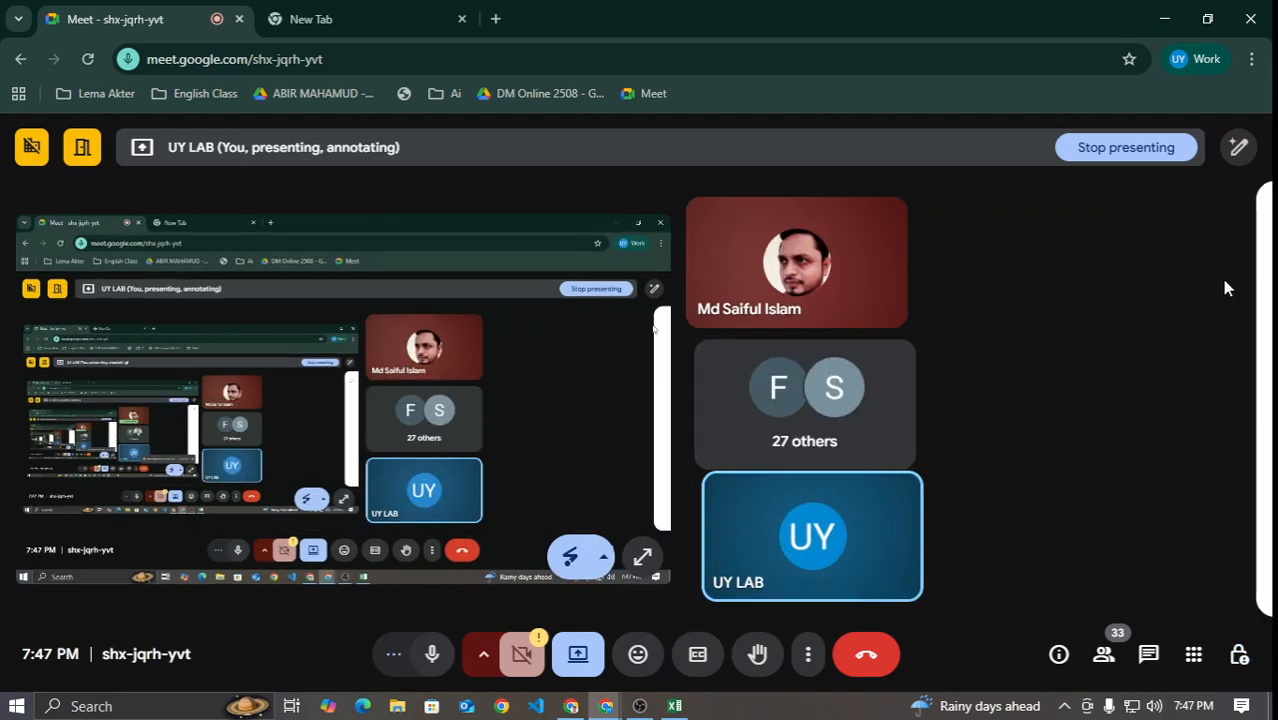
left_click(1237, 656)
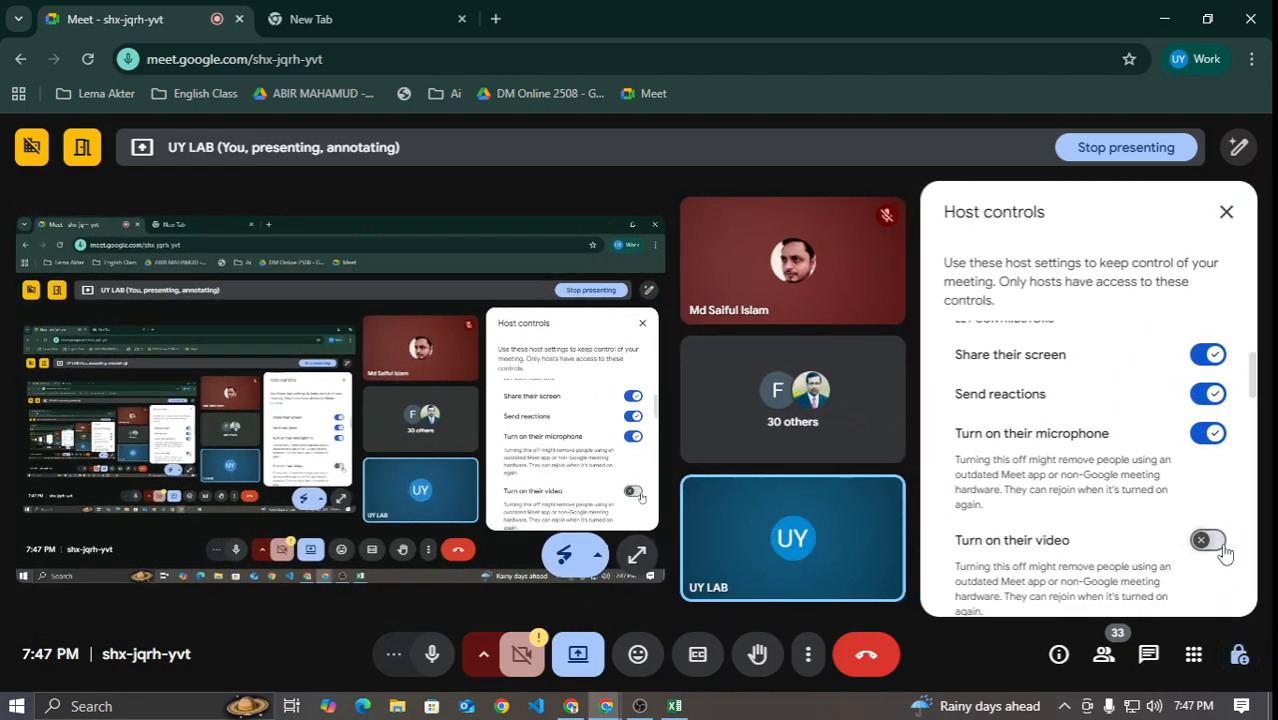
left_click(1227, 212)
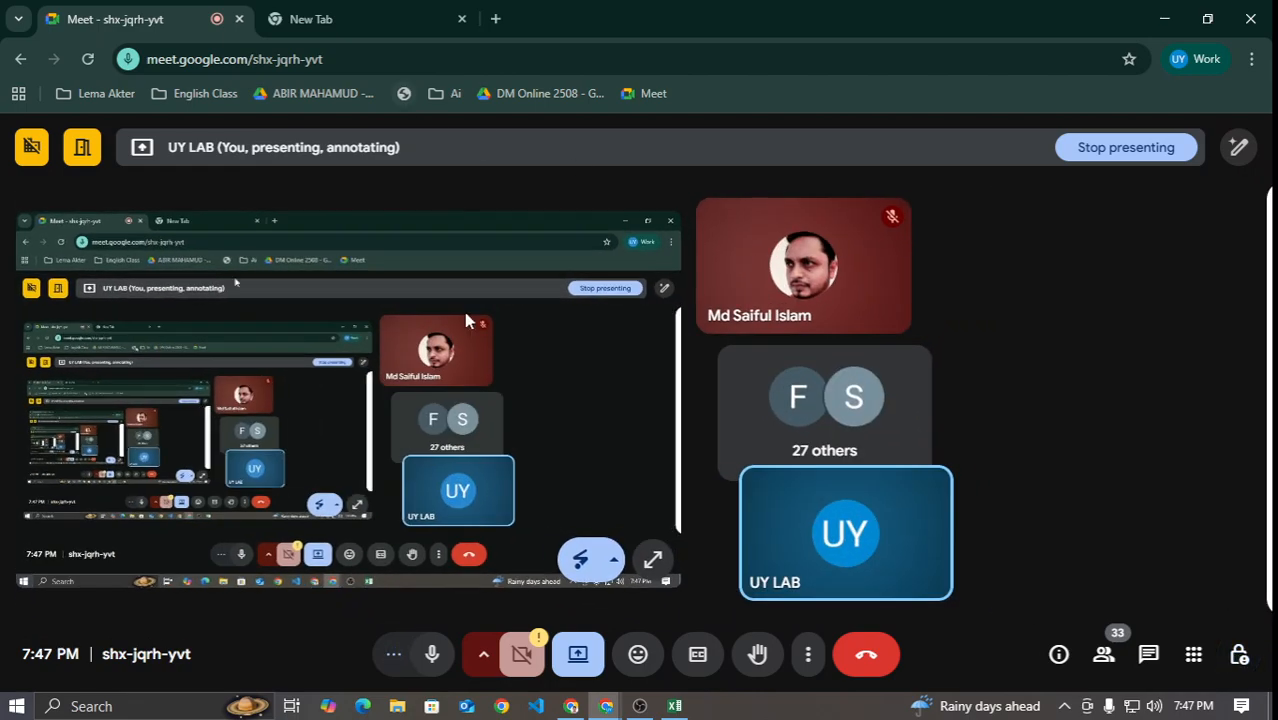
key("alt+Tab")
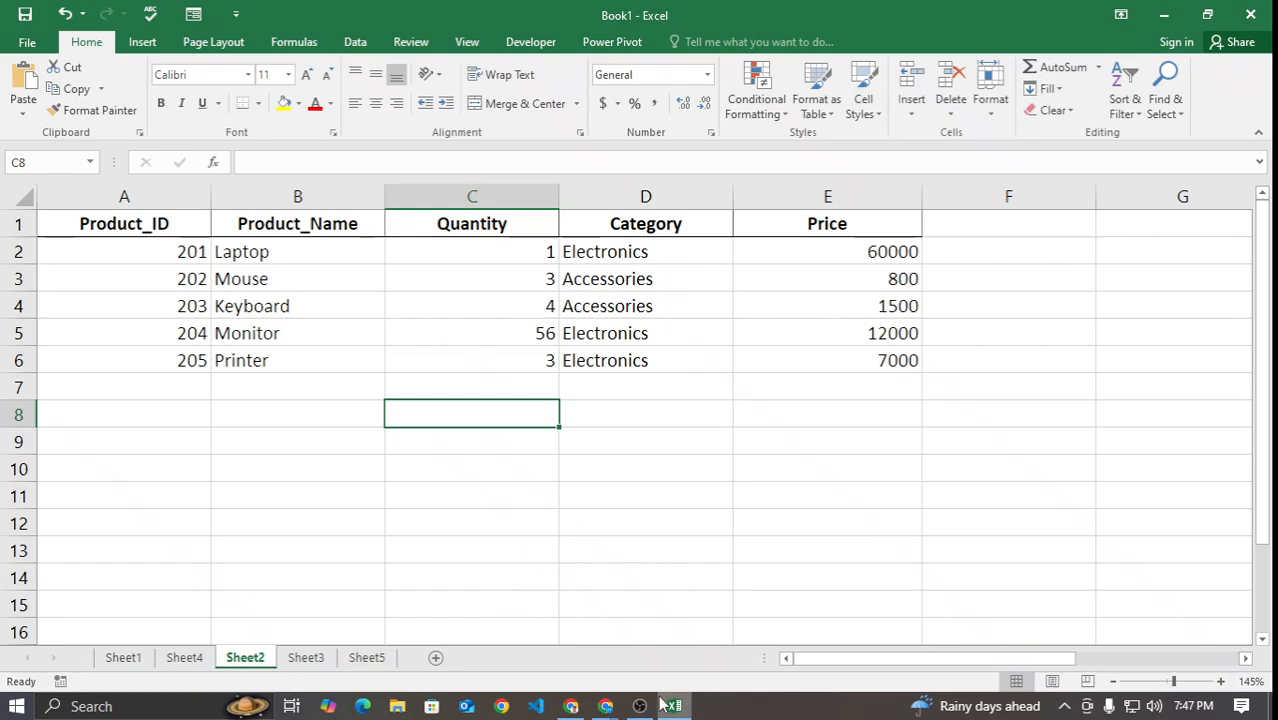
mouse_move(606, 706)
left_click(500, 610)
left_click(1232, 656)
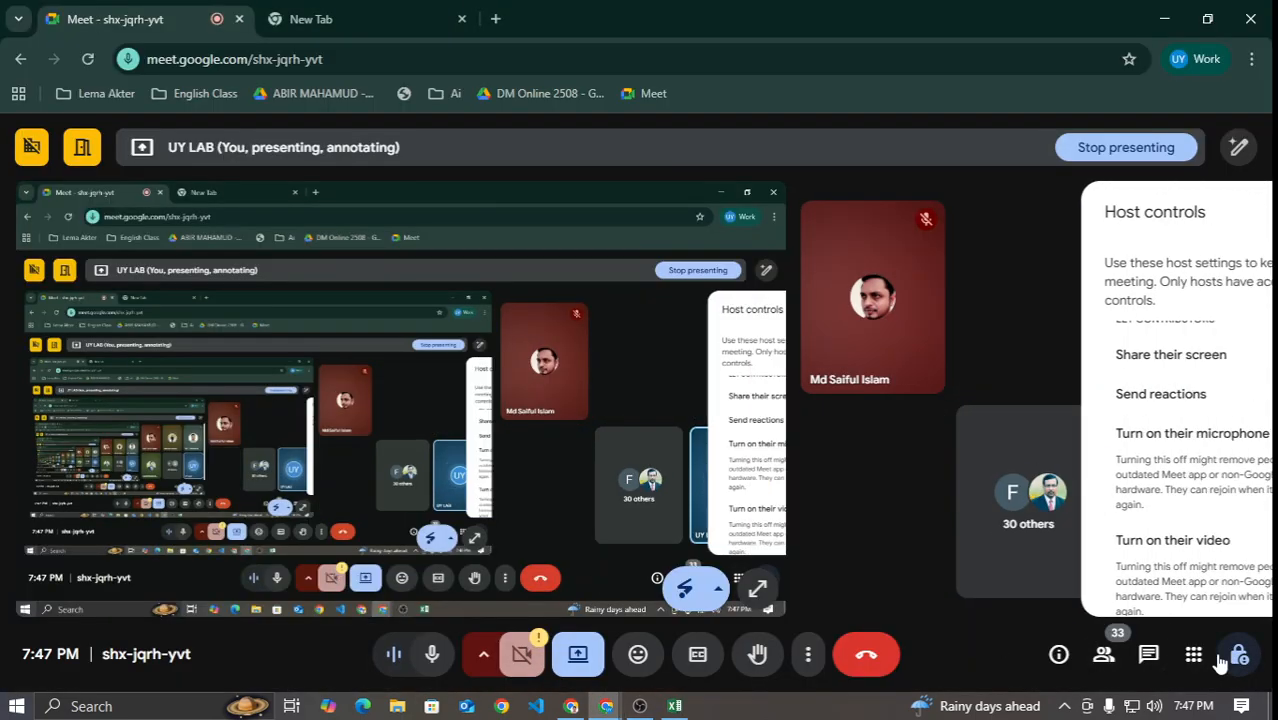
left_click(1222, 213)
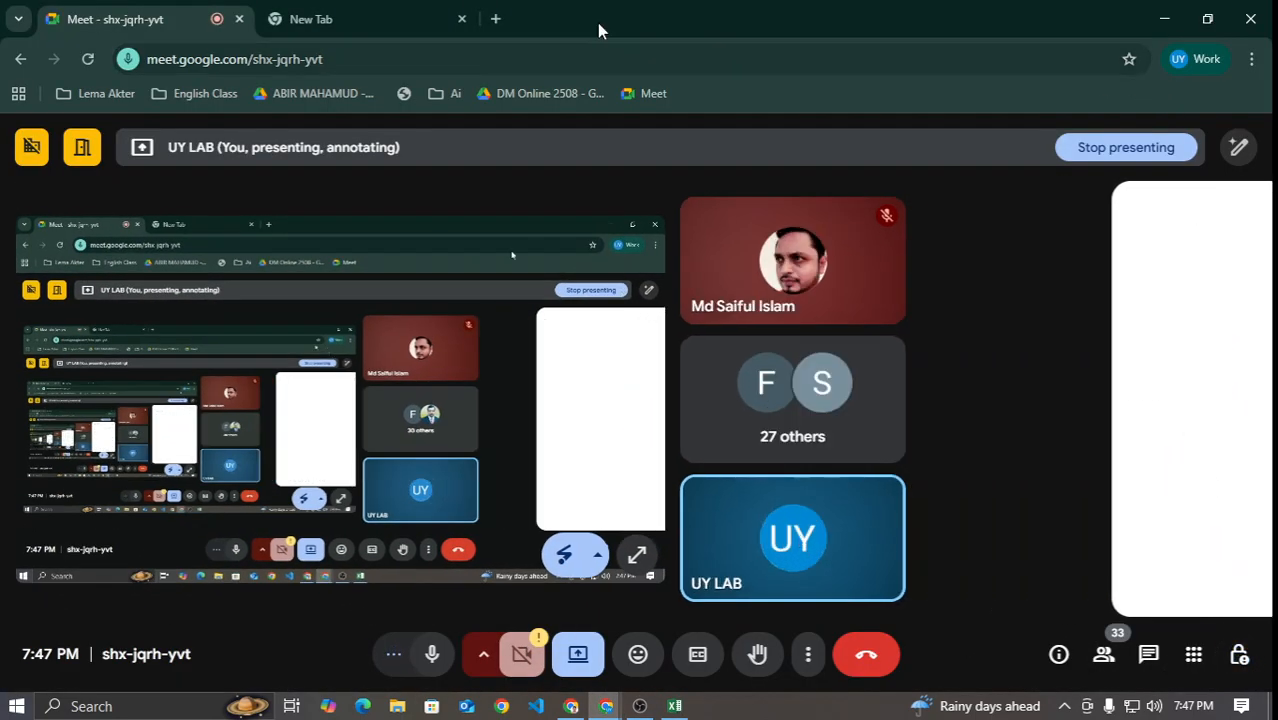
left_click(391, 15)
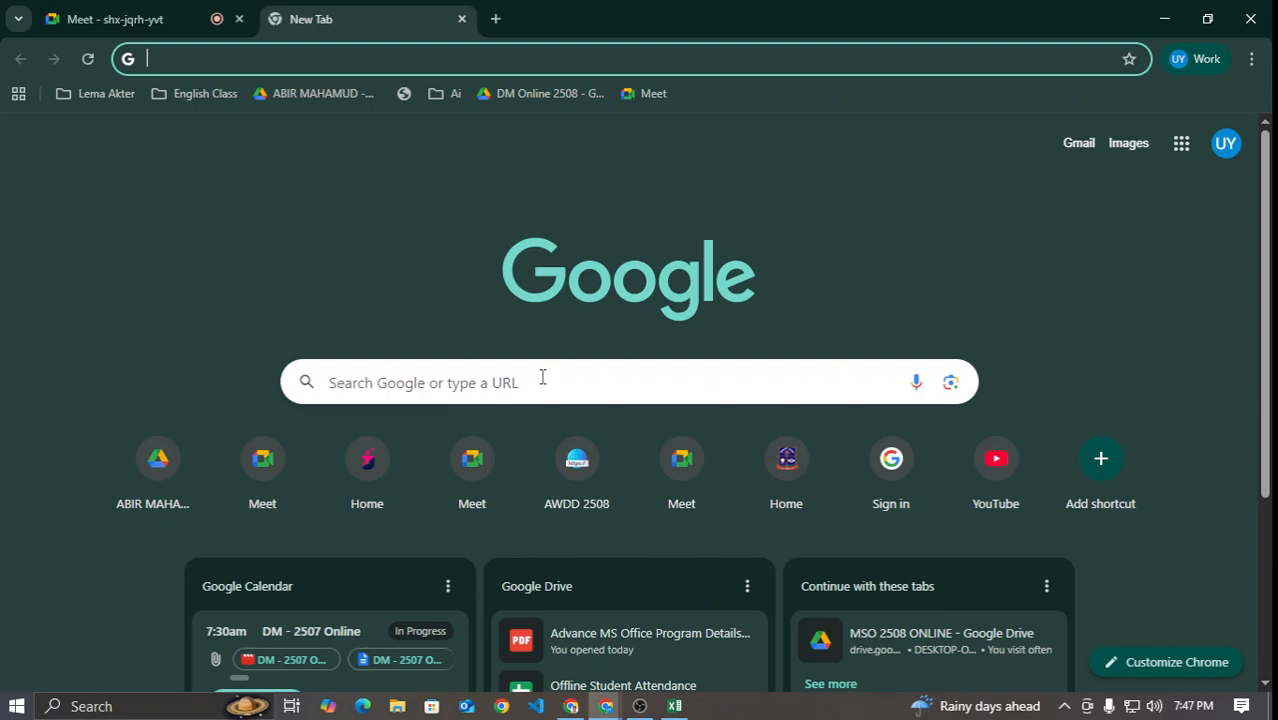
left_click(571, 706)
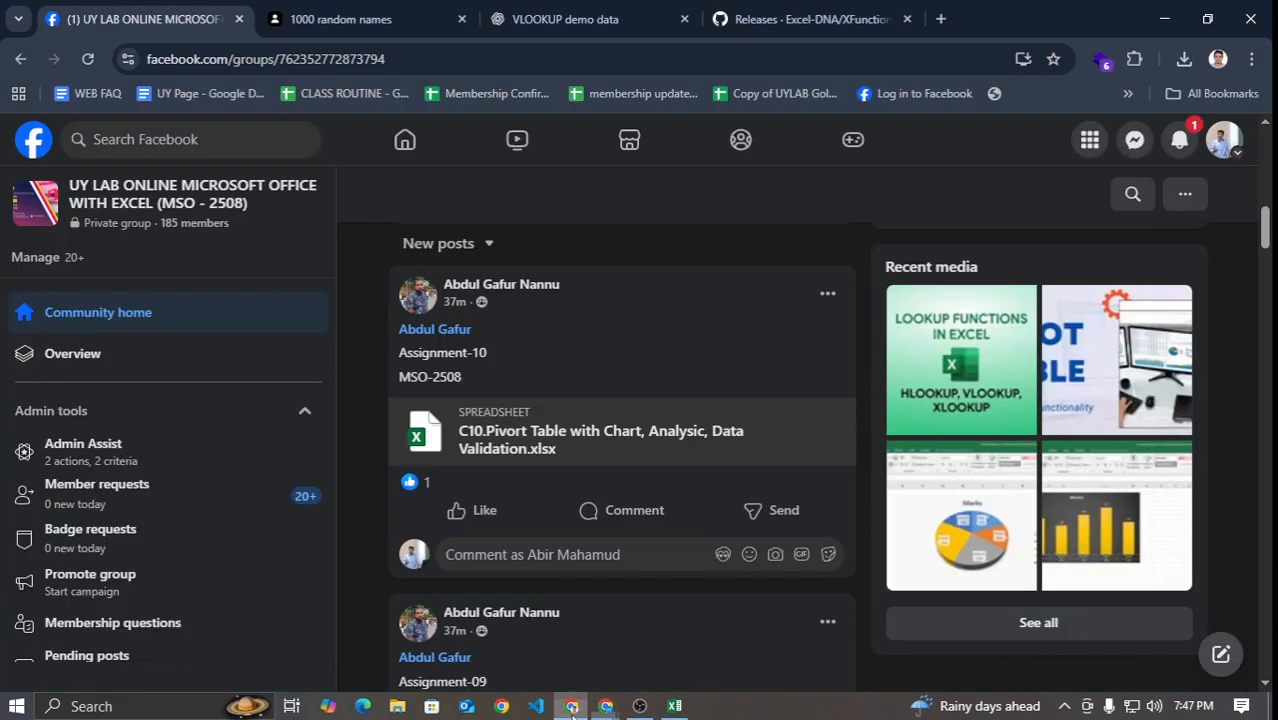
Step: Switch to Excel and add a blank worksheet after Sheet5
left_click(672, 706)
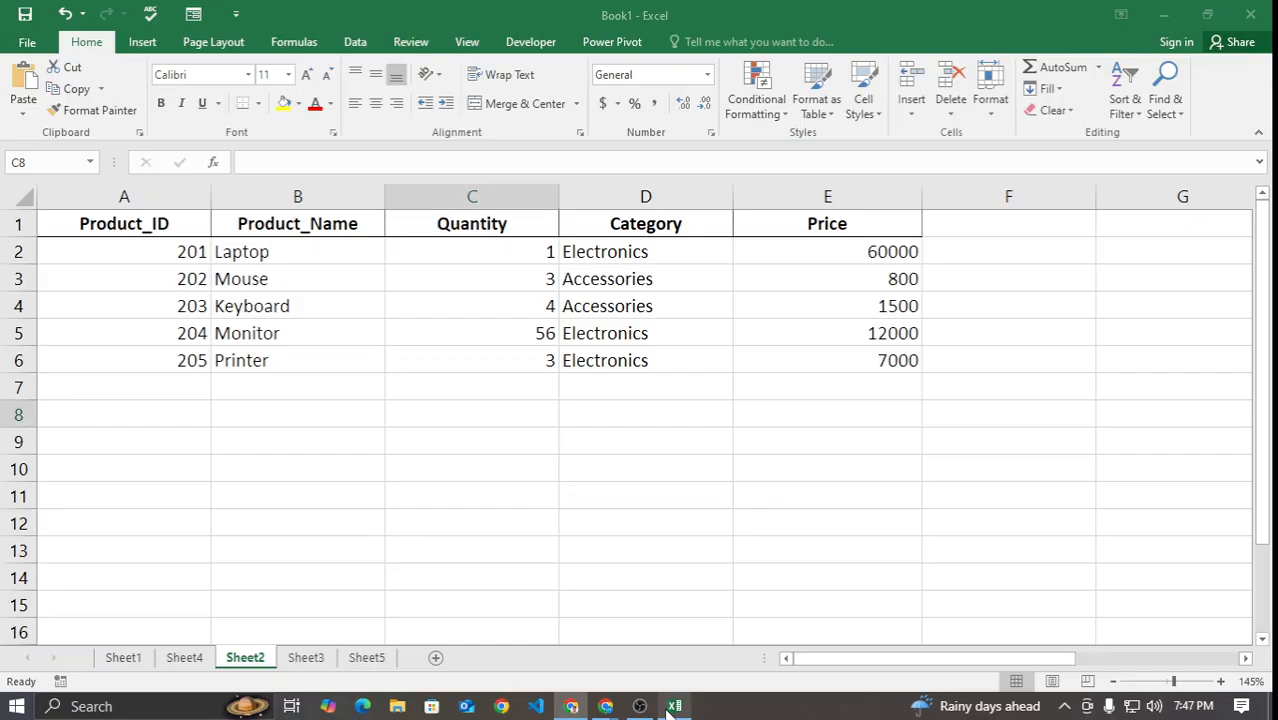
left_click(628, 451)
left_click(376, 657)
left_click(435, 657)
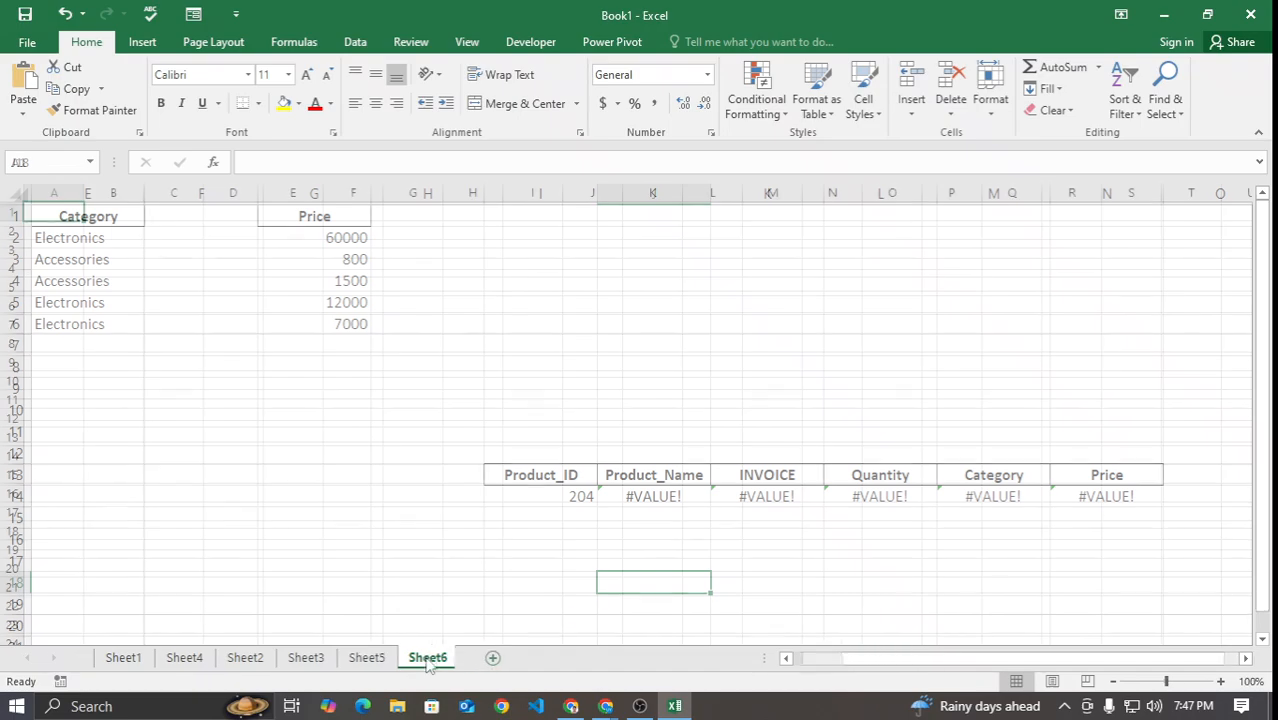
left_click(168, 283)
scroll(165, 265, "up", 4, "ctrl")
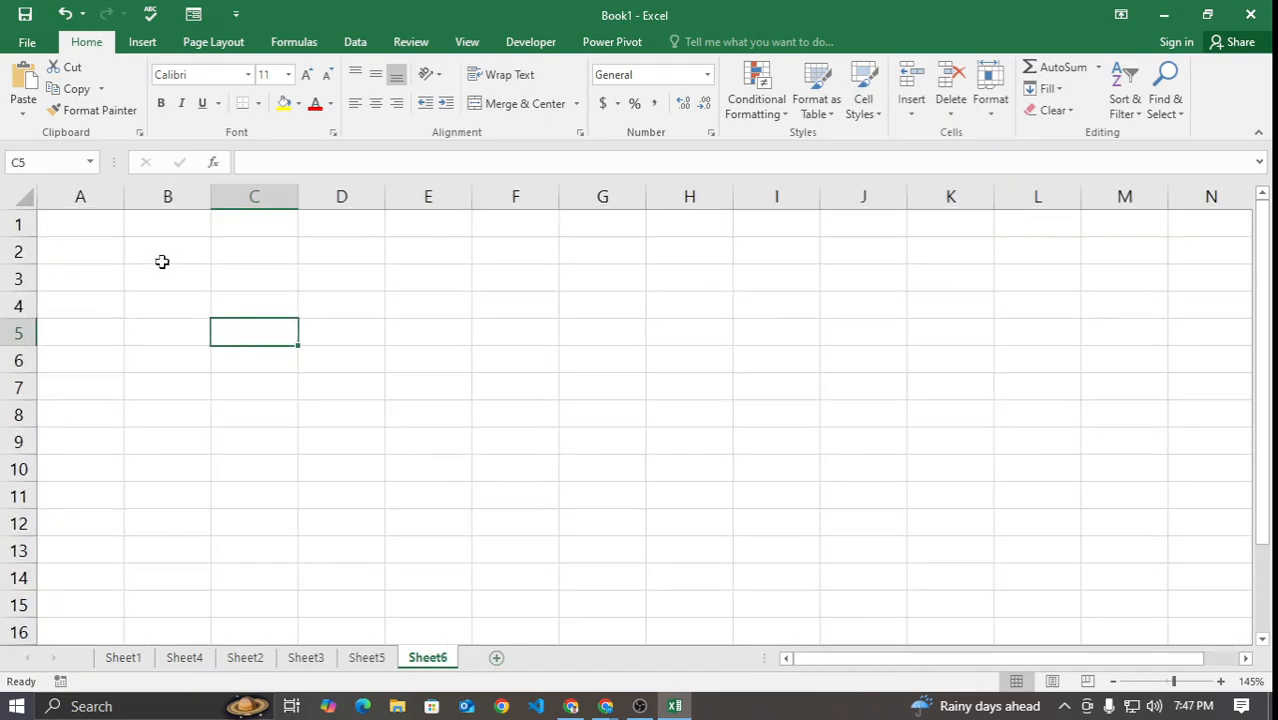
Step: Start an IF formula in cell B3 with the logical test A3>30
left_click(118, 238)
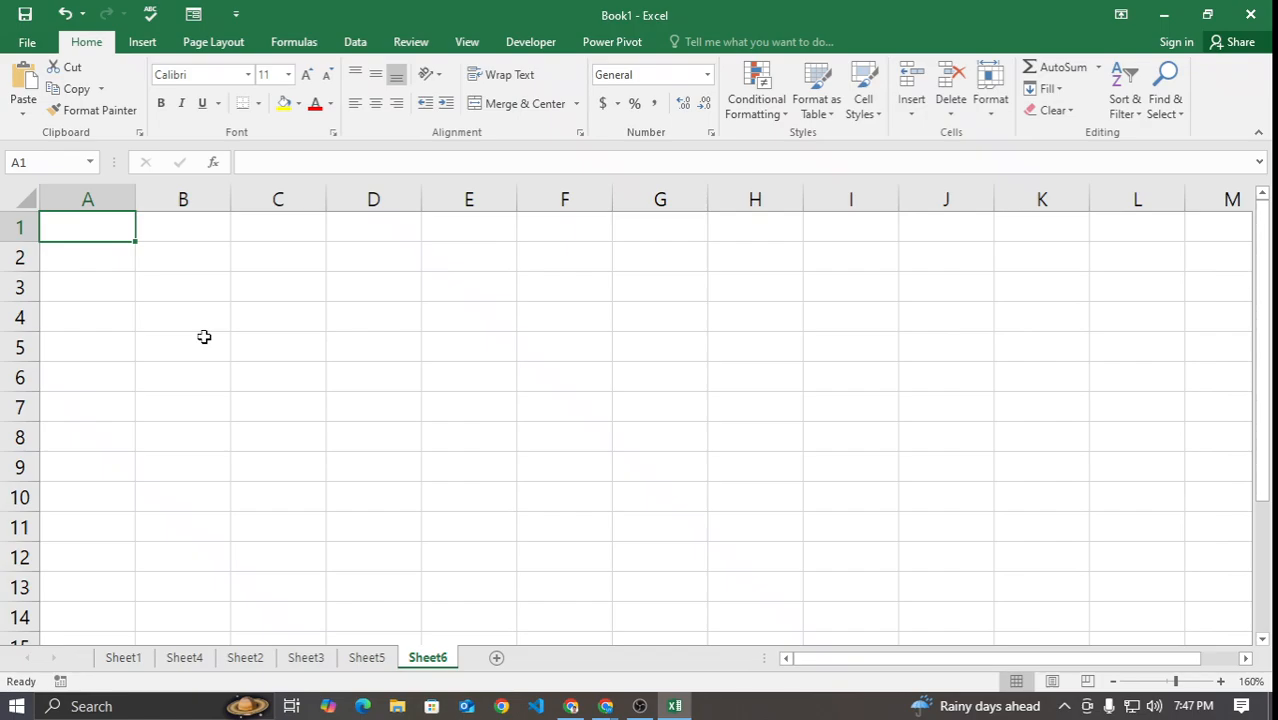
key("Down")
key("Down")
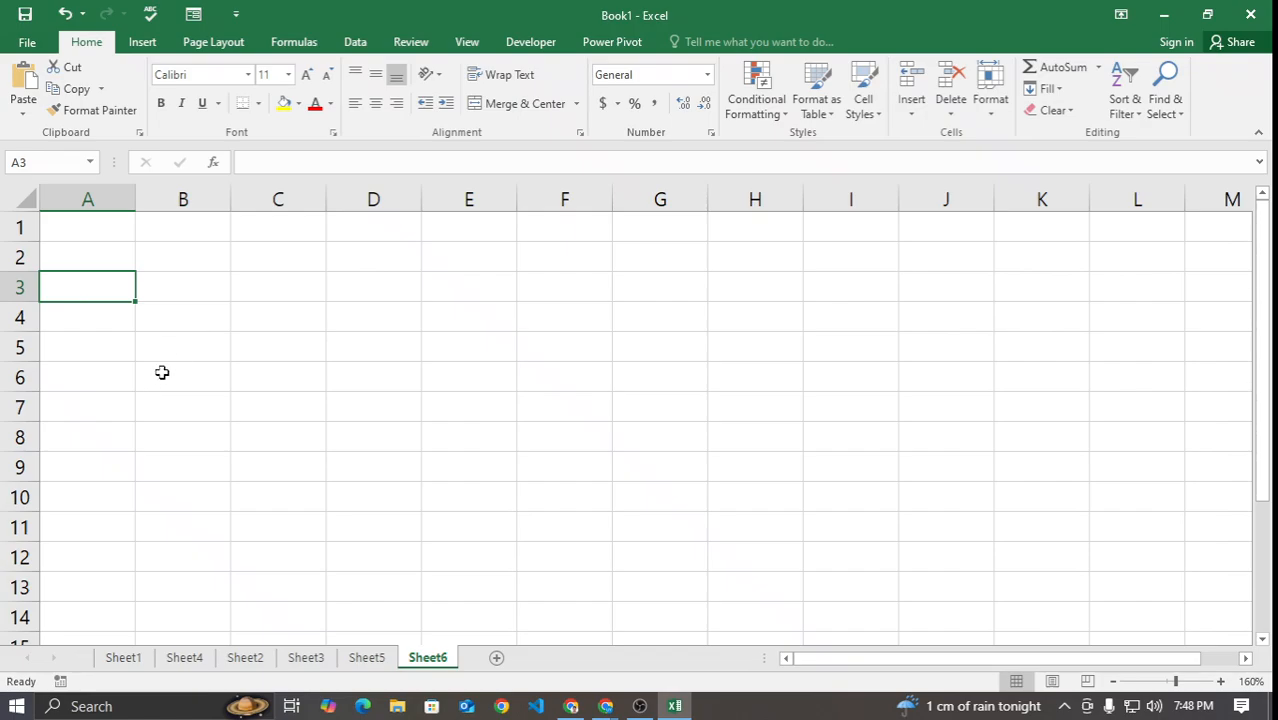
left_click(171, 289)
type("=")
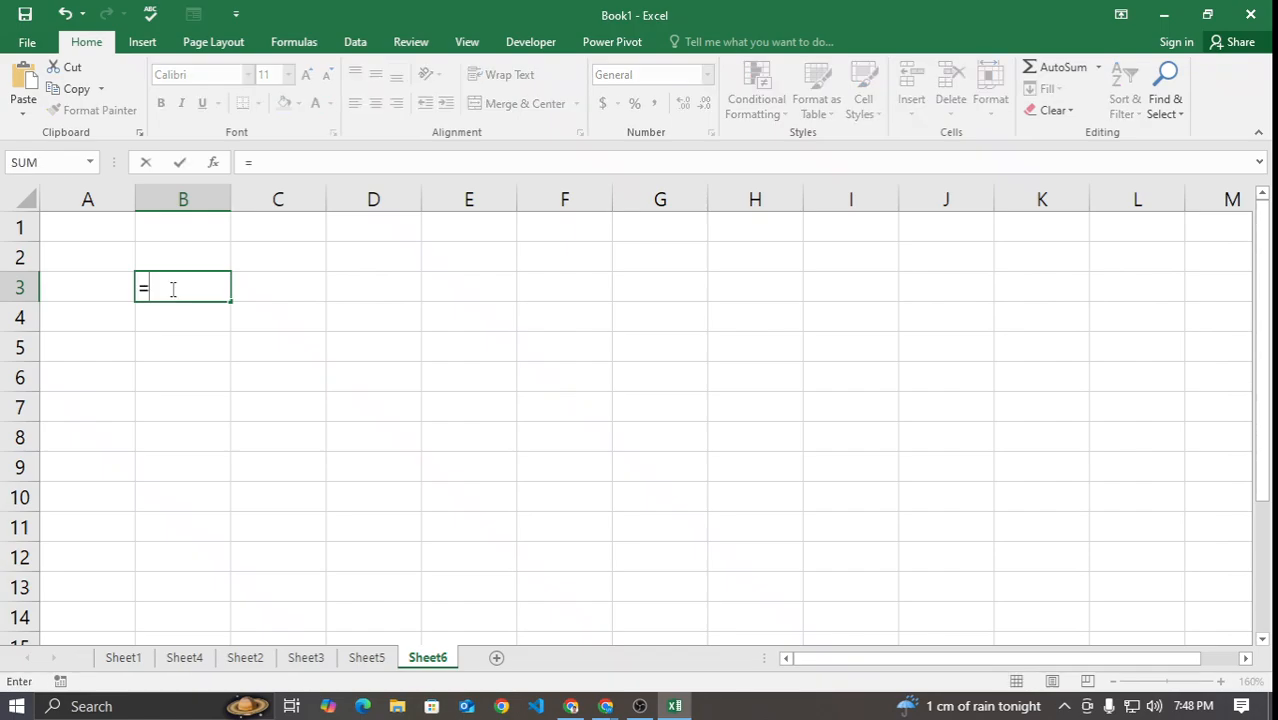
type("IF(")
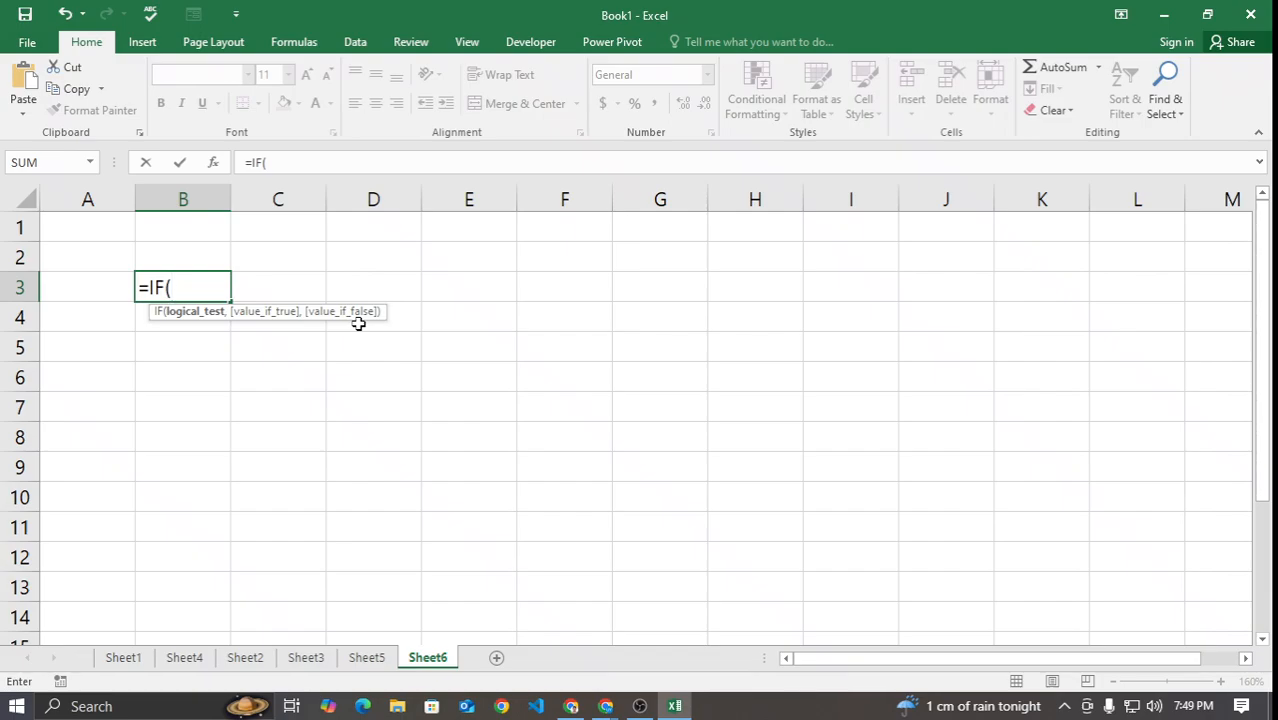
left_click(83, 282)
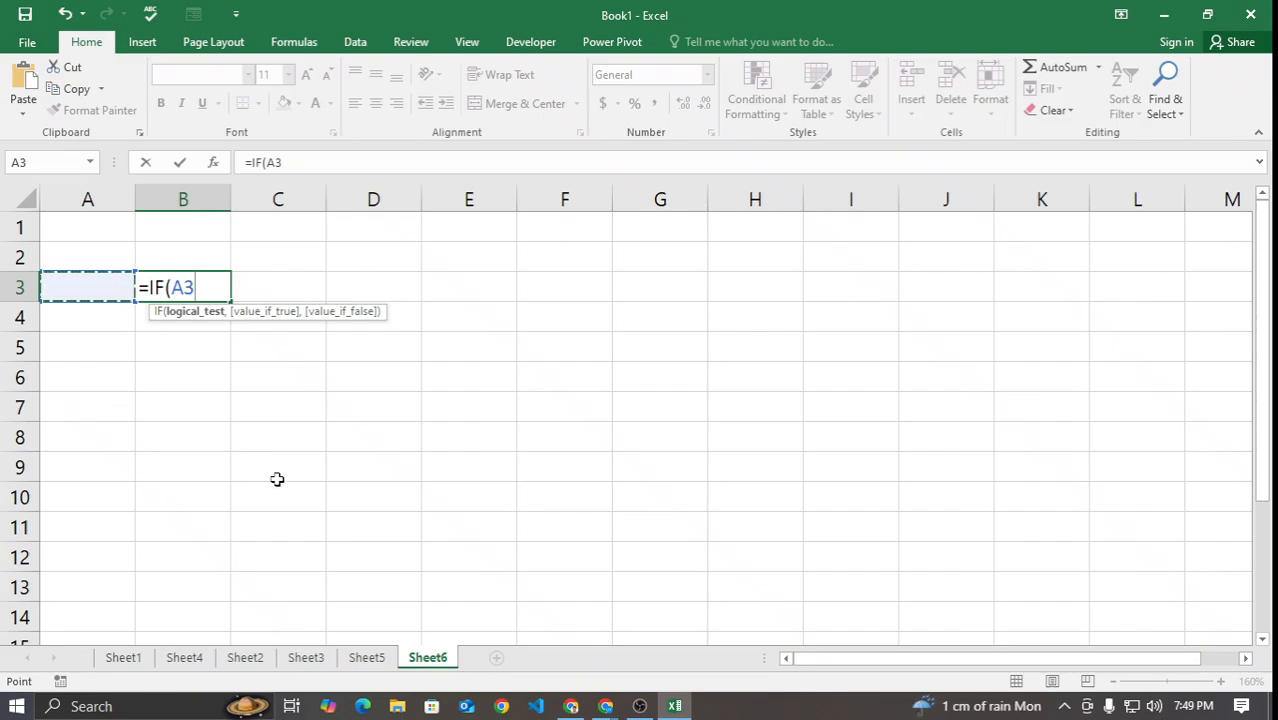
type(">30")
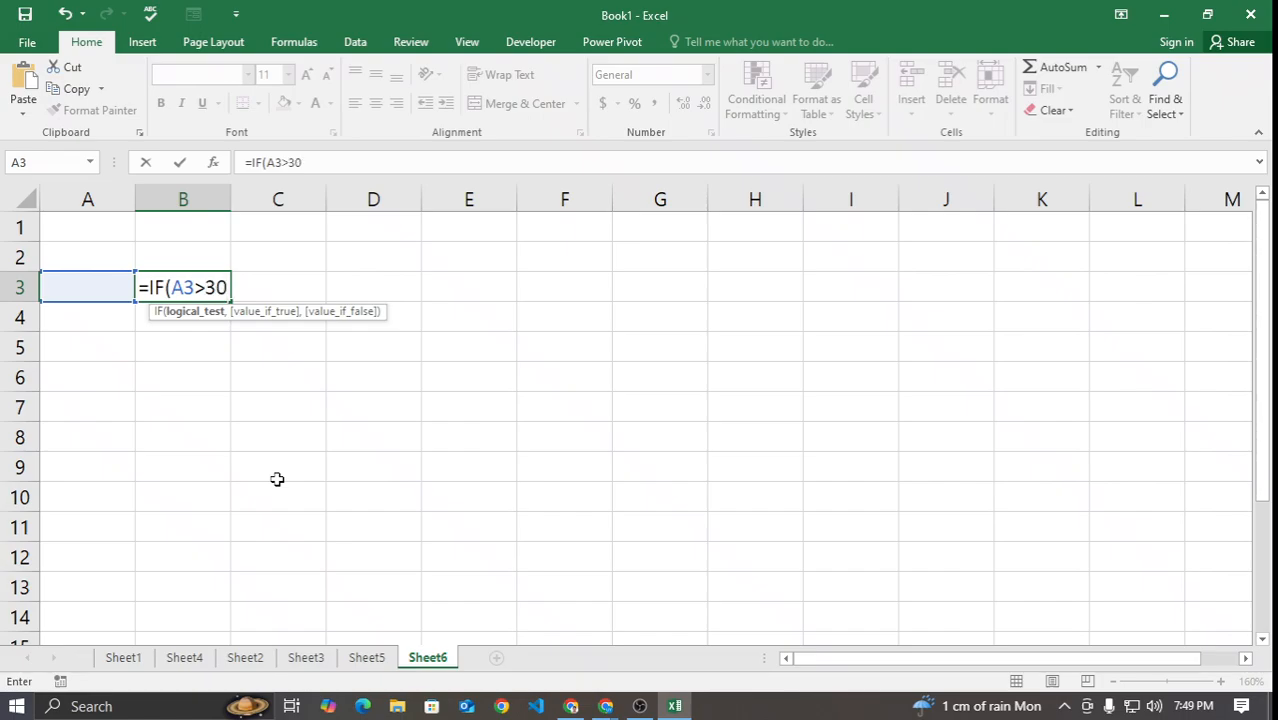
type(",")
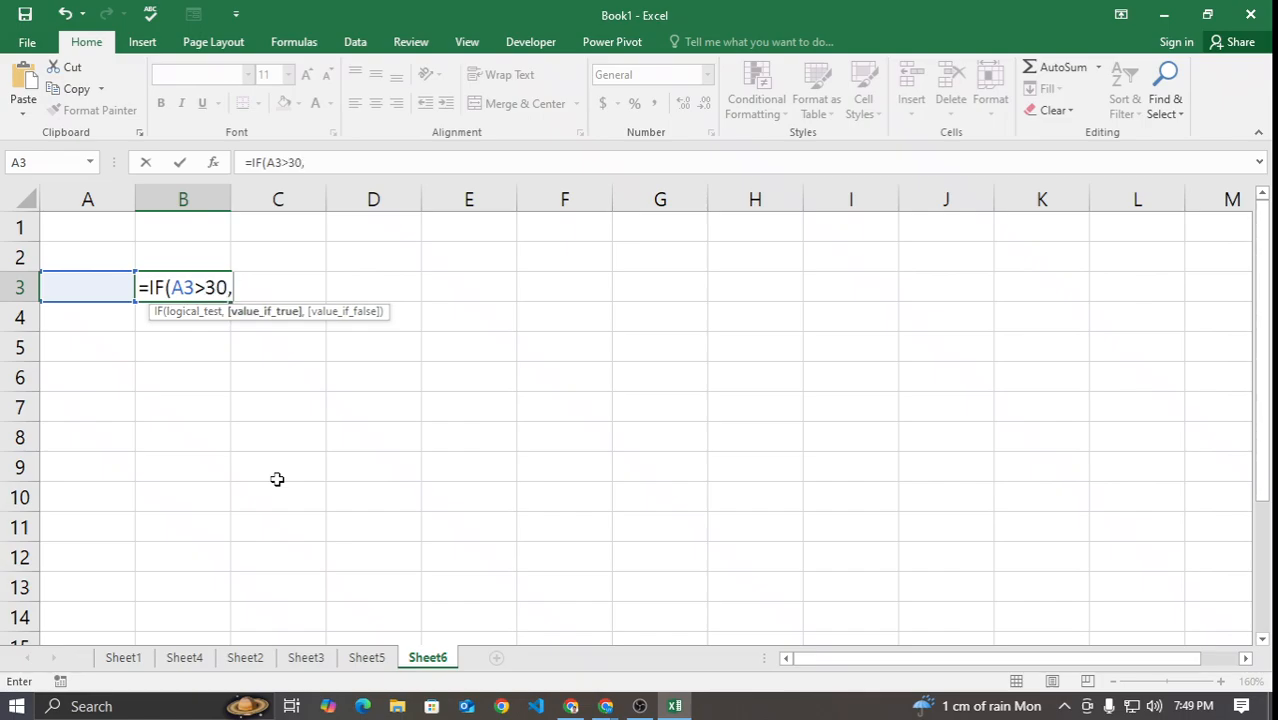
Step: Change the logical test in B3's formula to A3>40 and clear the A3 reference from the value-if-true argument
key("Left")
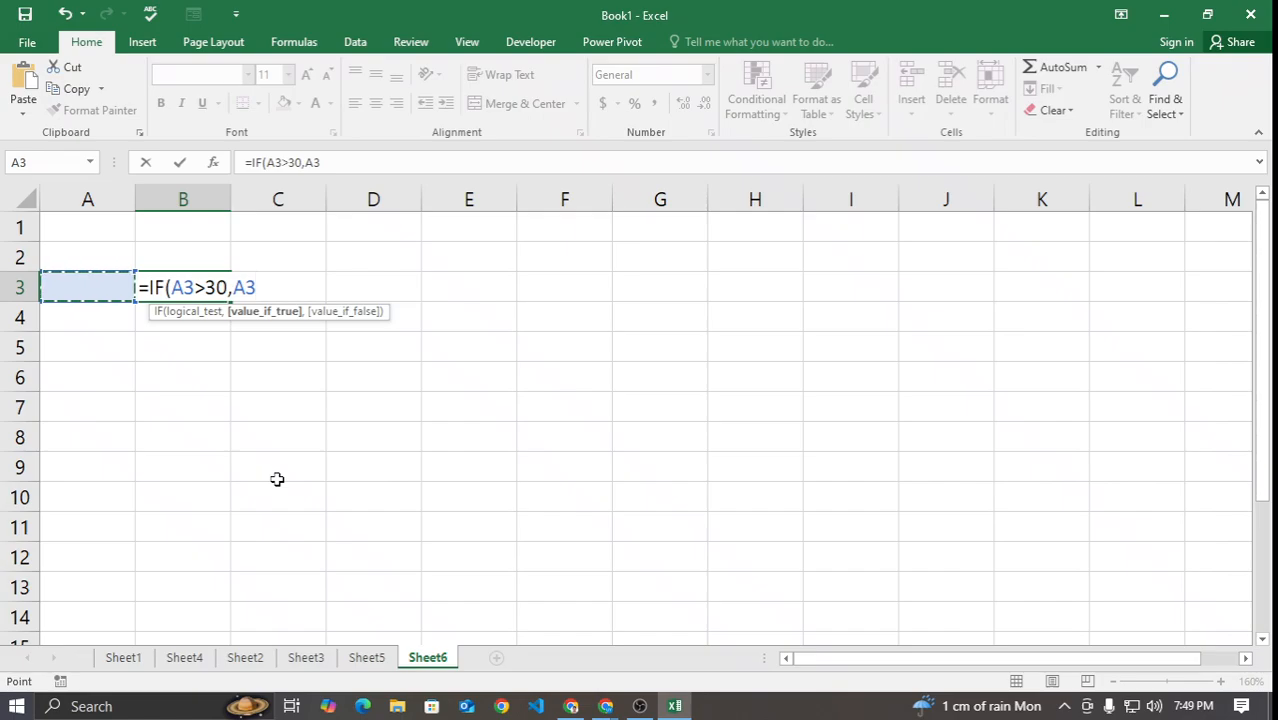
left_click(217, 286)
key("BackSpace")
type("4")
left_click(270, 284)
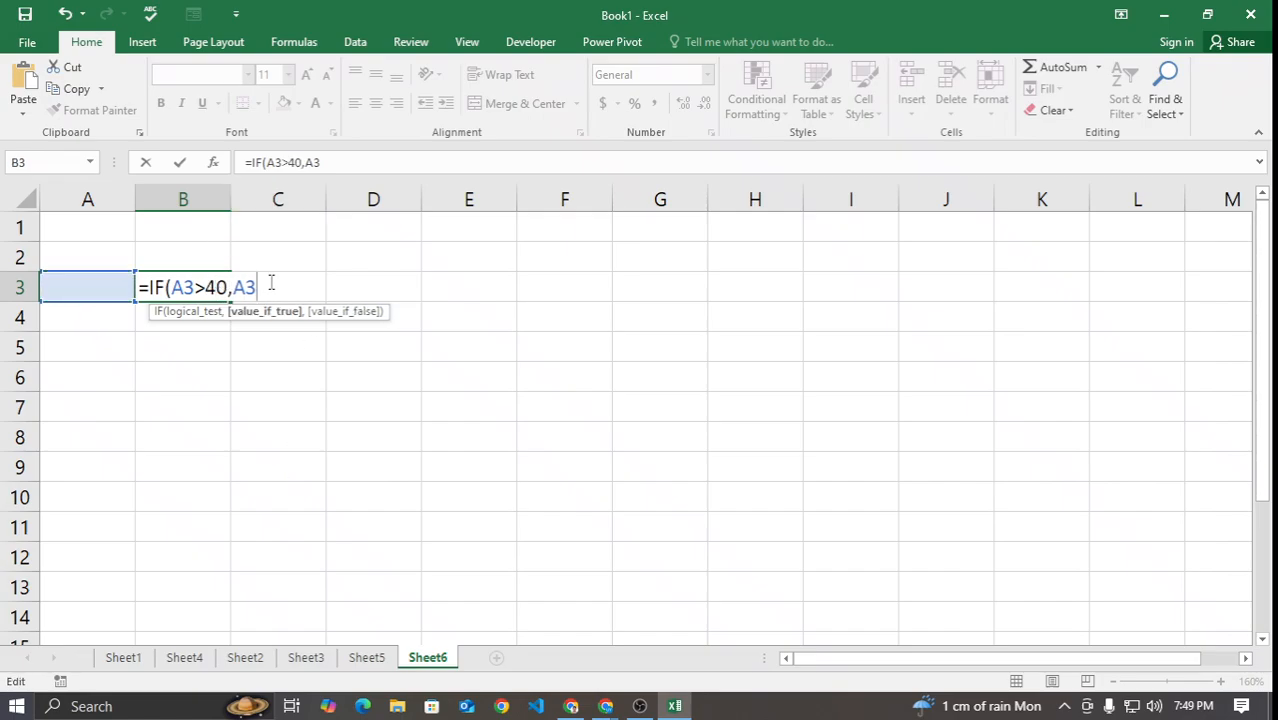
key("BackSpace")
key("BackSpace")
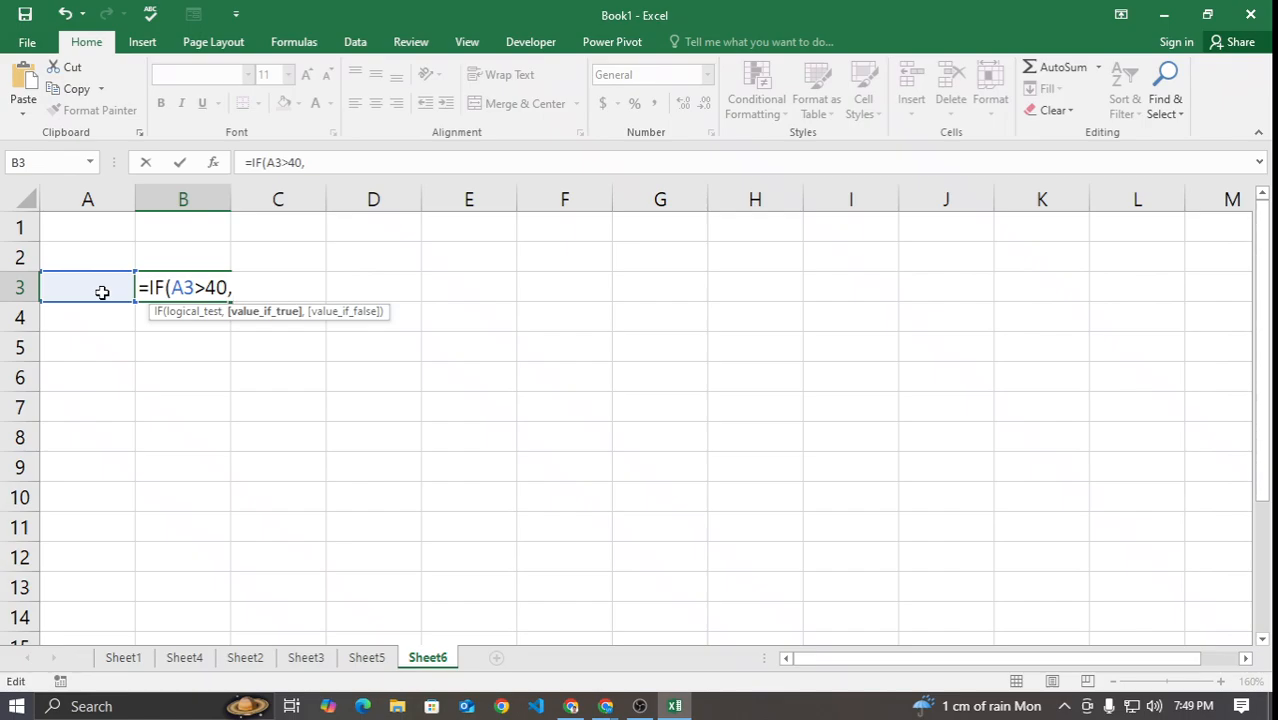
Step: Enter "Pass" as the value-if-true argument of the IF formula in B3
type("\"pAS")
key("BackSpace")
key("BackSpace")
key("BackSpace")
type("p")
key("BackSpace")
type("Pass\",")
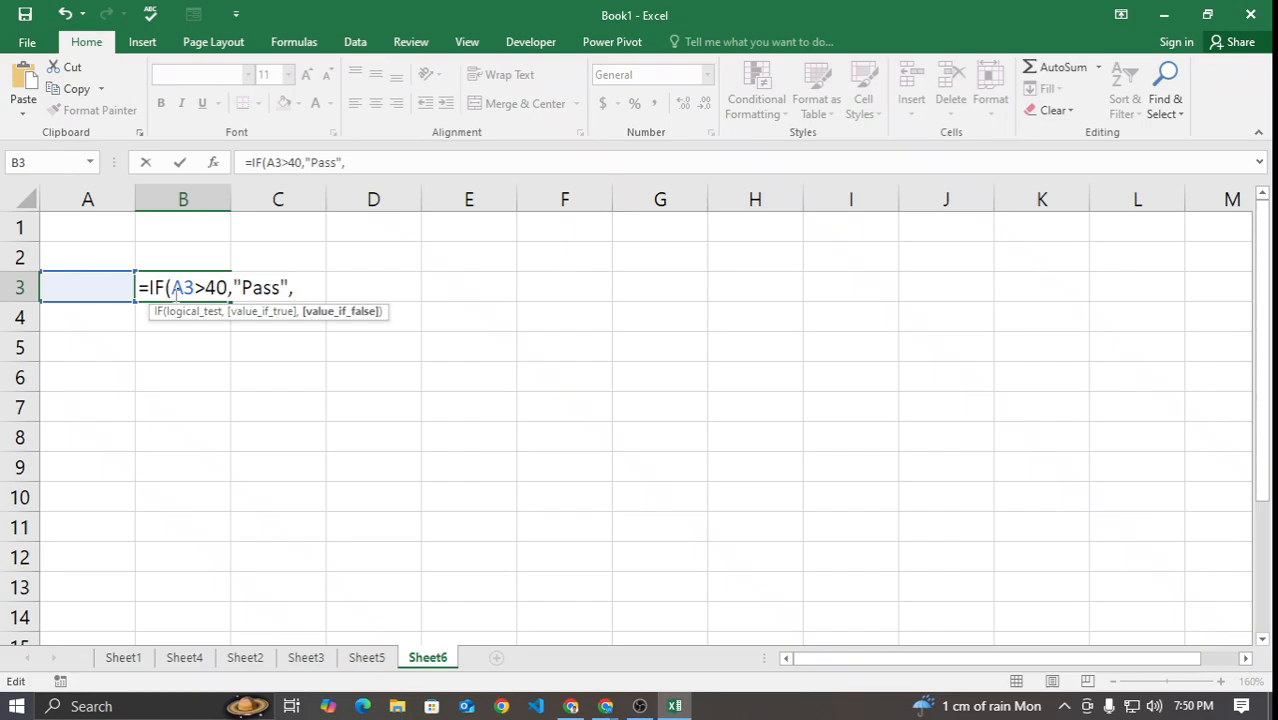
Step: Complete the IF formula in B3 with "Fail" as the value-if-false argument
left_click_drag(171, 288, 229, 287)
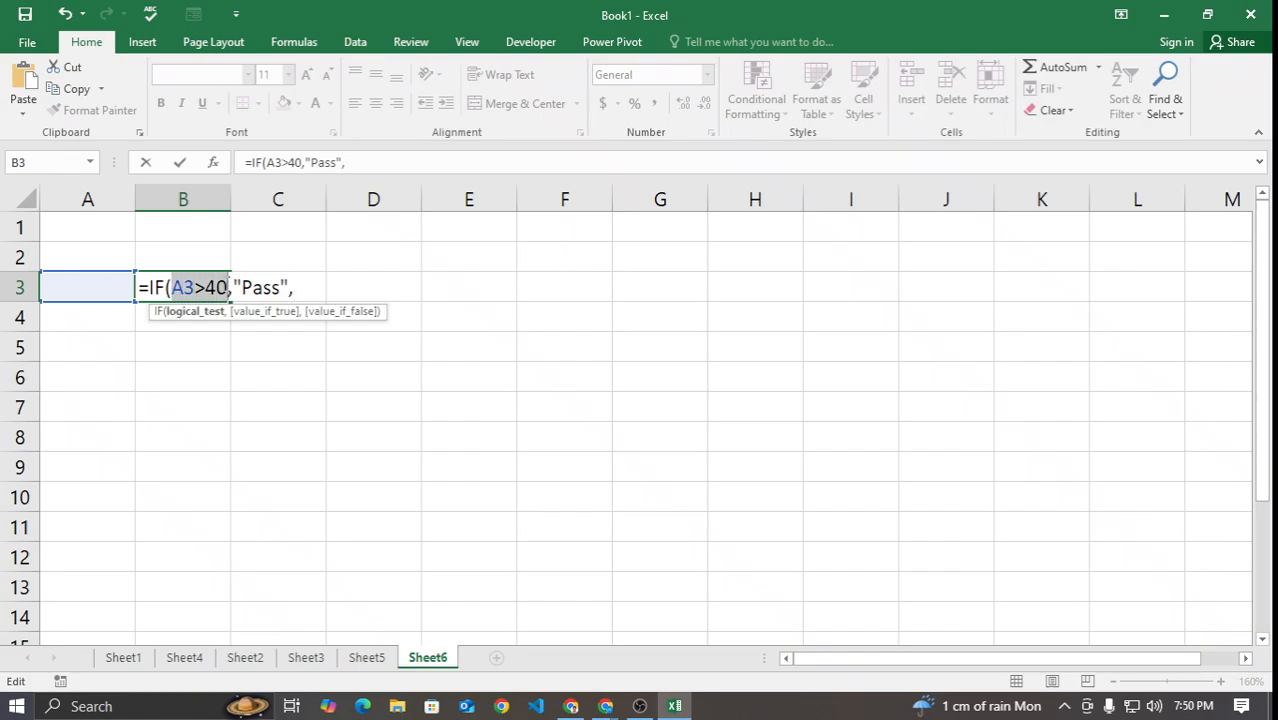
left_click(299, 288)
type("\"")
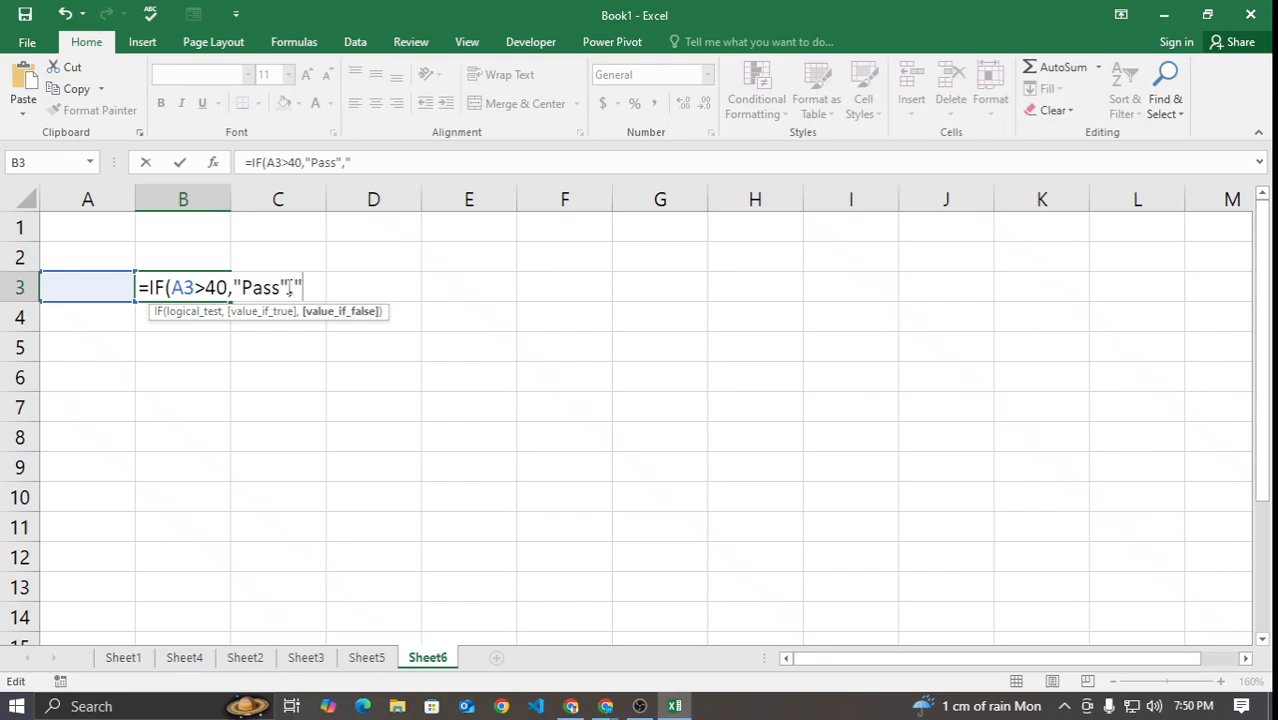
type("Fail\")")
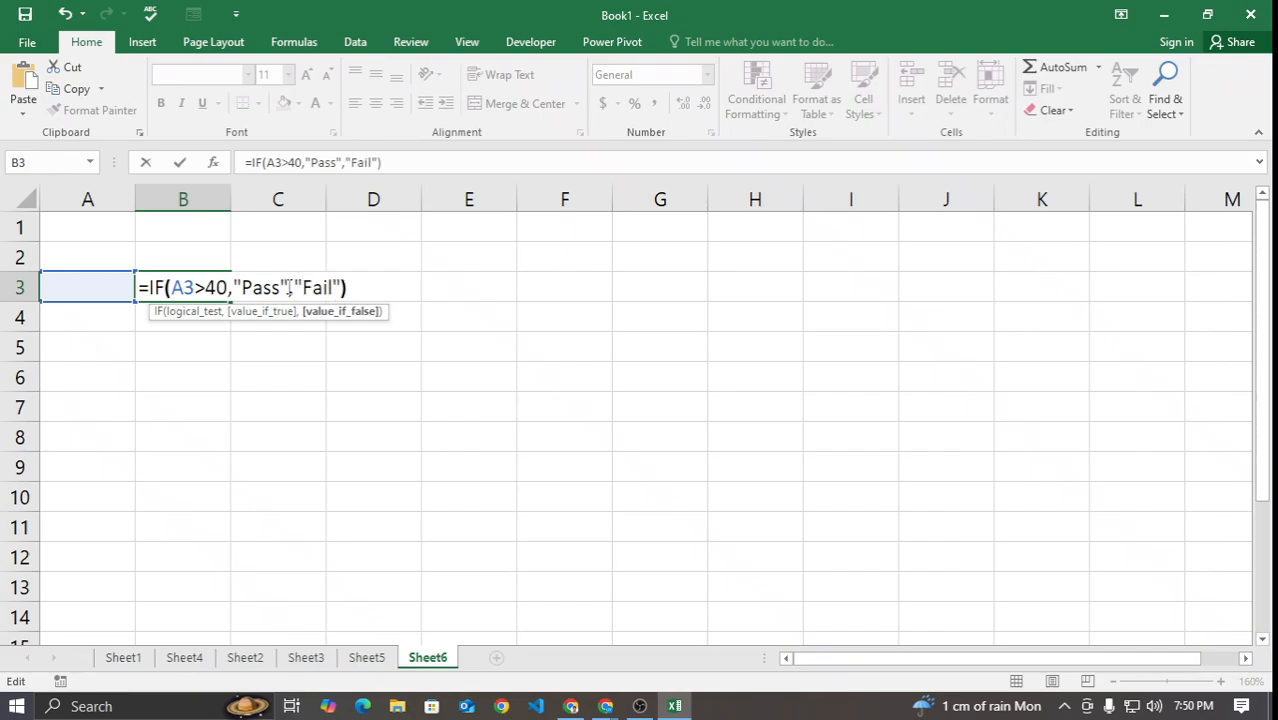
key("Return")
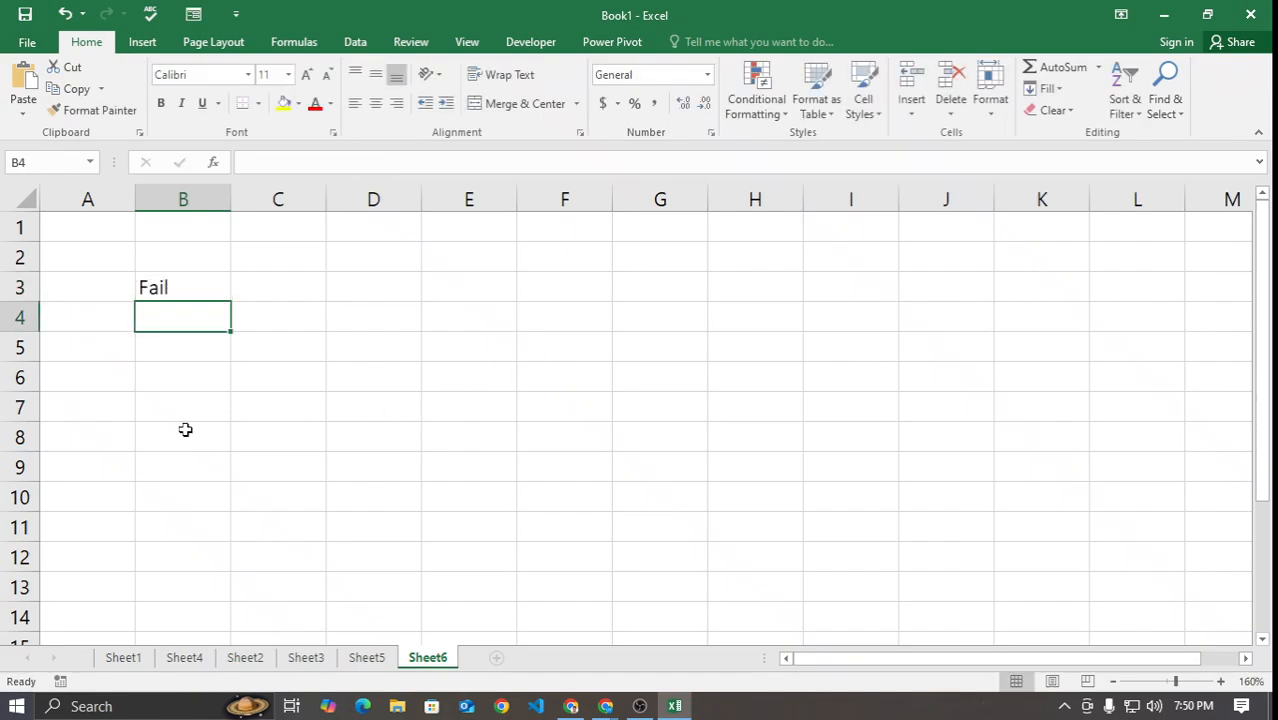
Step: Test the IF formula by entering 30, 20 and again 30 in cell A3
left_click(70, 292)
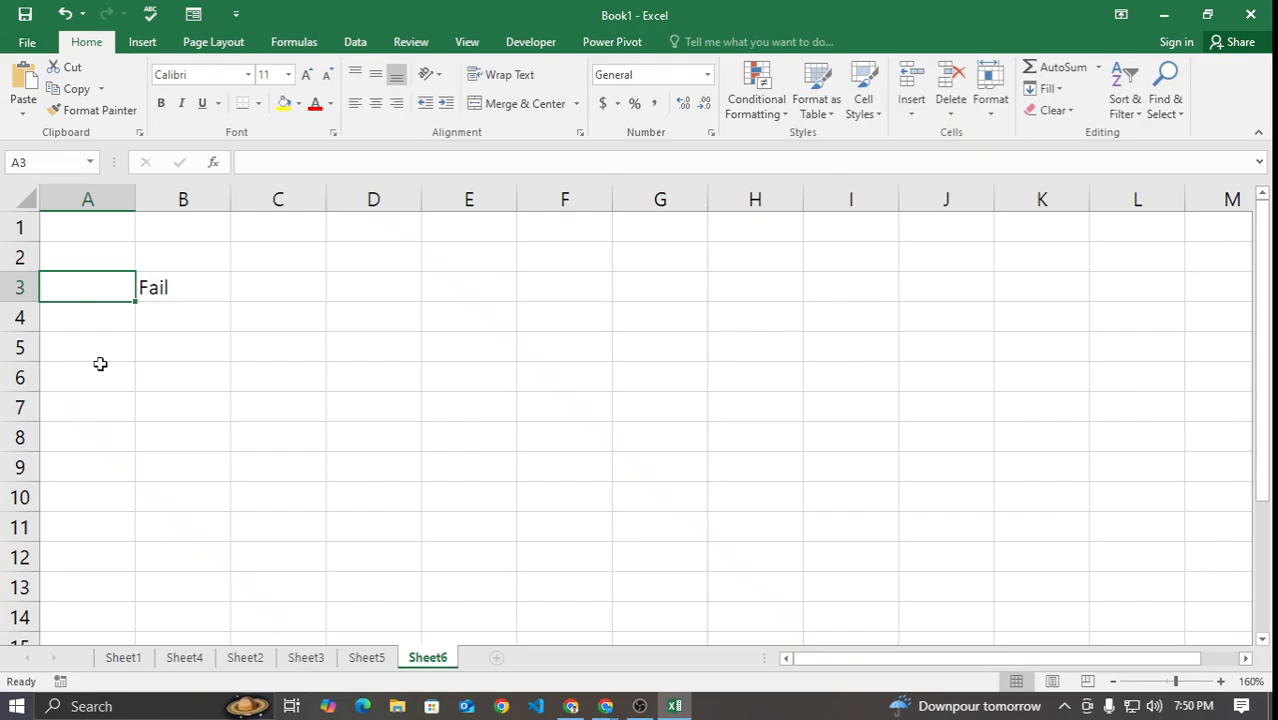
type("30")
key("Return")
left_click(97, 277)
type("20")
key("Return")
left_click(97, 277)
type("30")
key("Return")
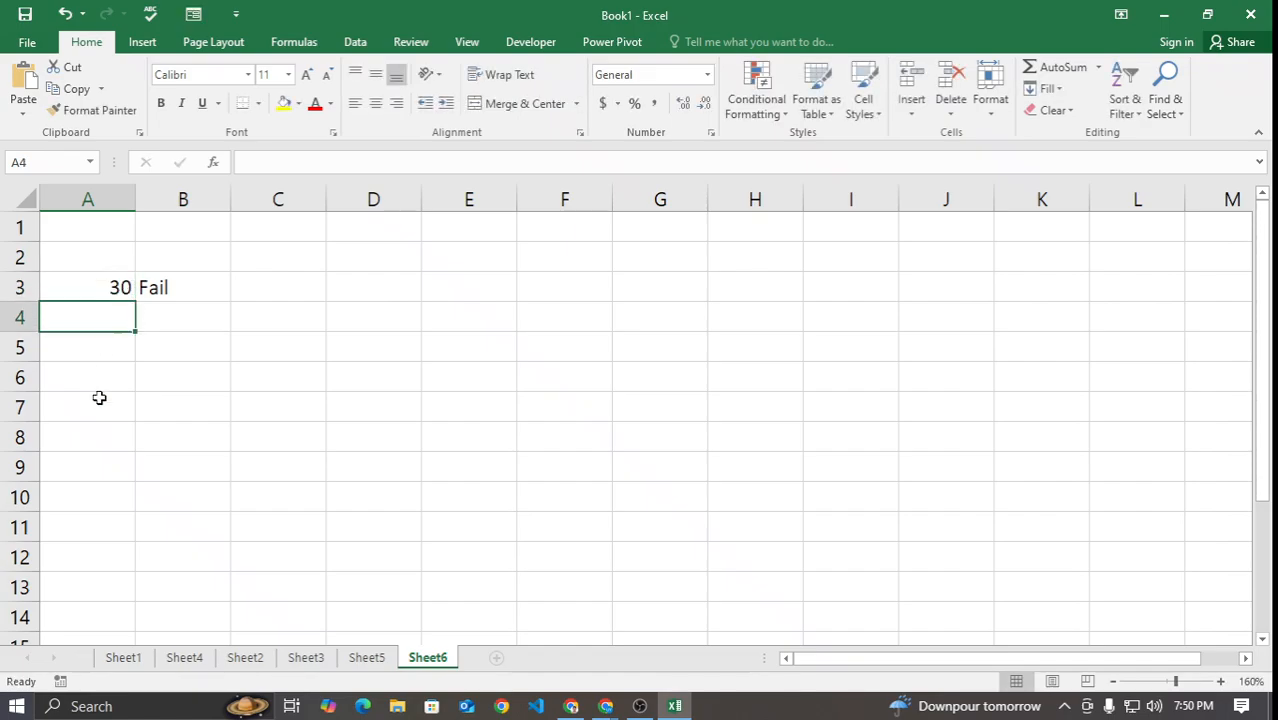
Step: Test the pass mark by entering 40 and then 41 in cell A3
left_click(85, 292)
type("40")
key("Return")
left_click(85, 292)
type("41")
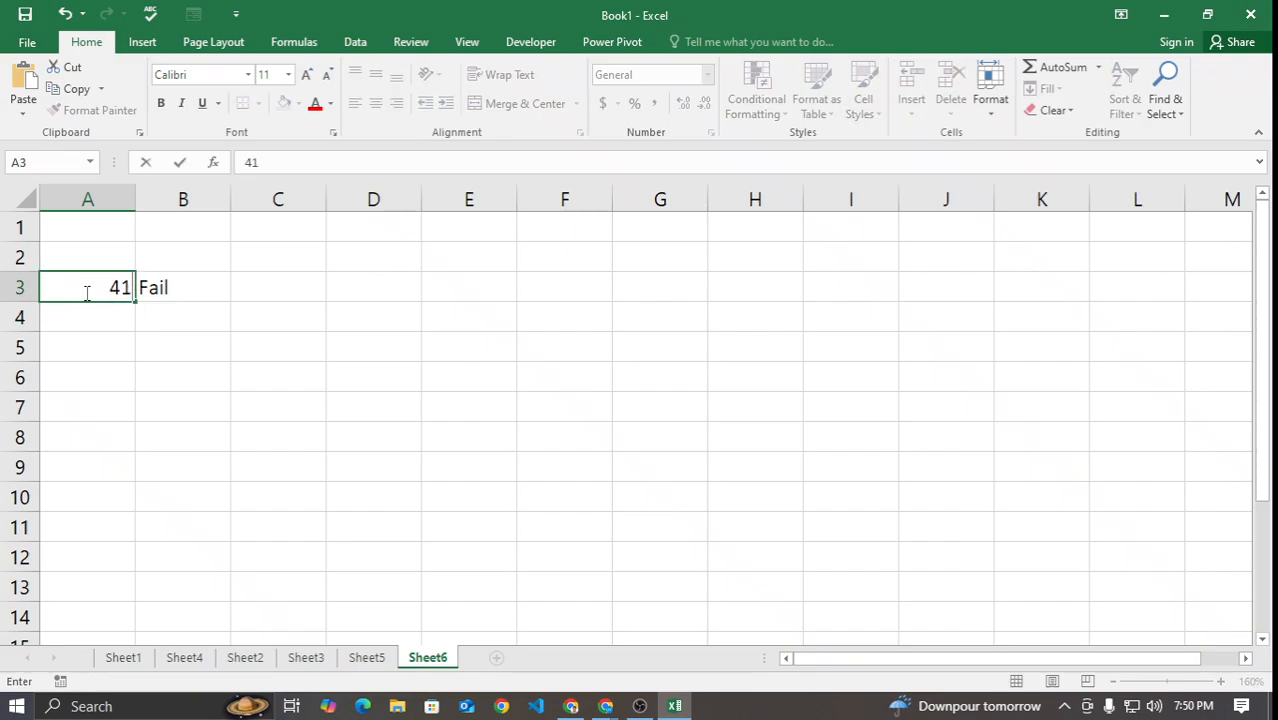
key("Return")
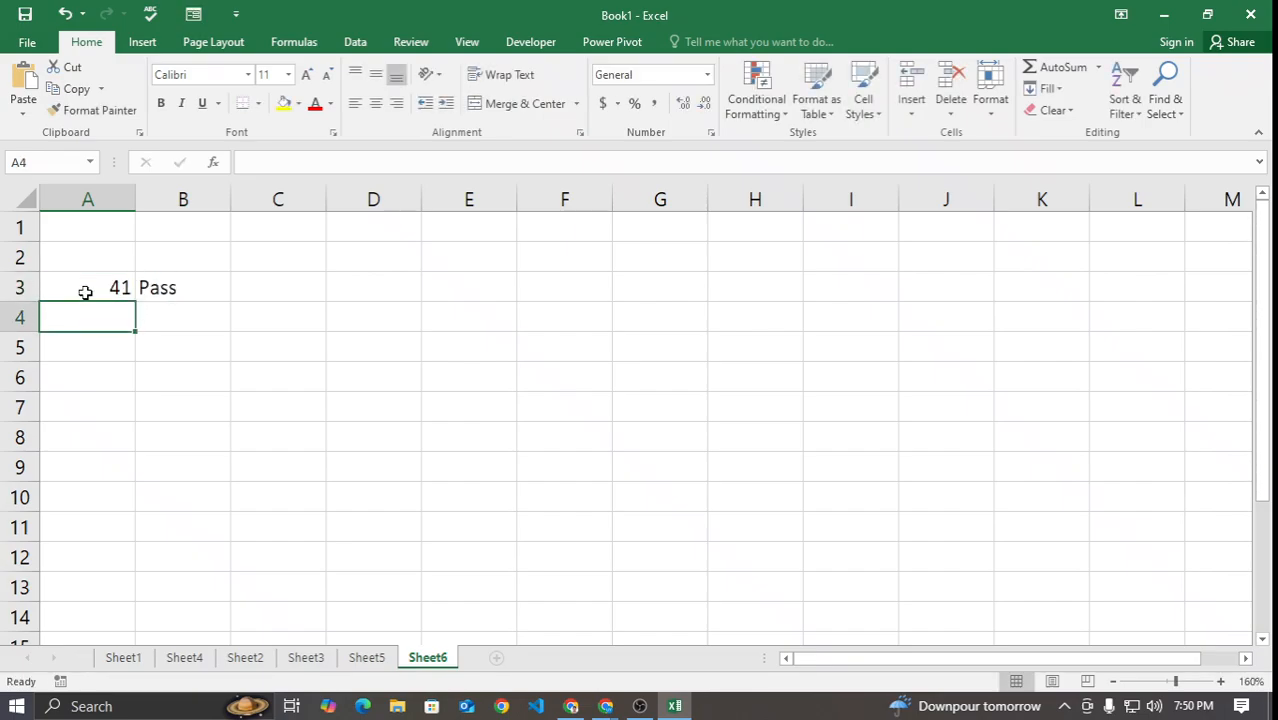
Step: Try the marks 45 and 4 in cell A3, and set it to 80
left_click(85, 292)
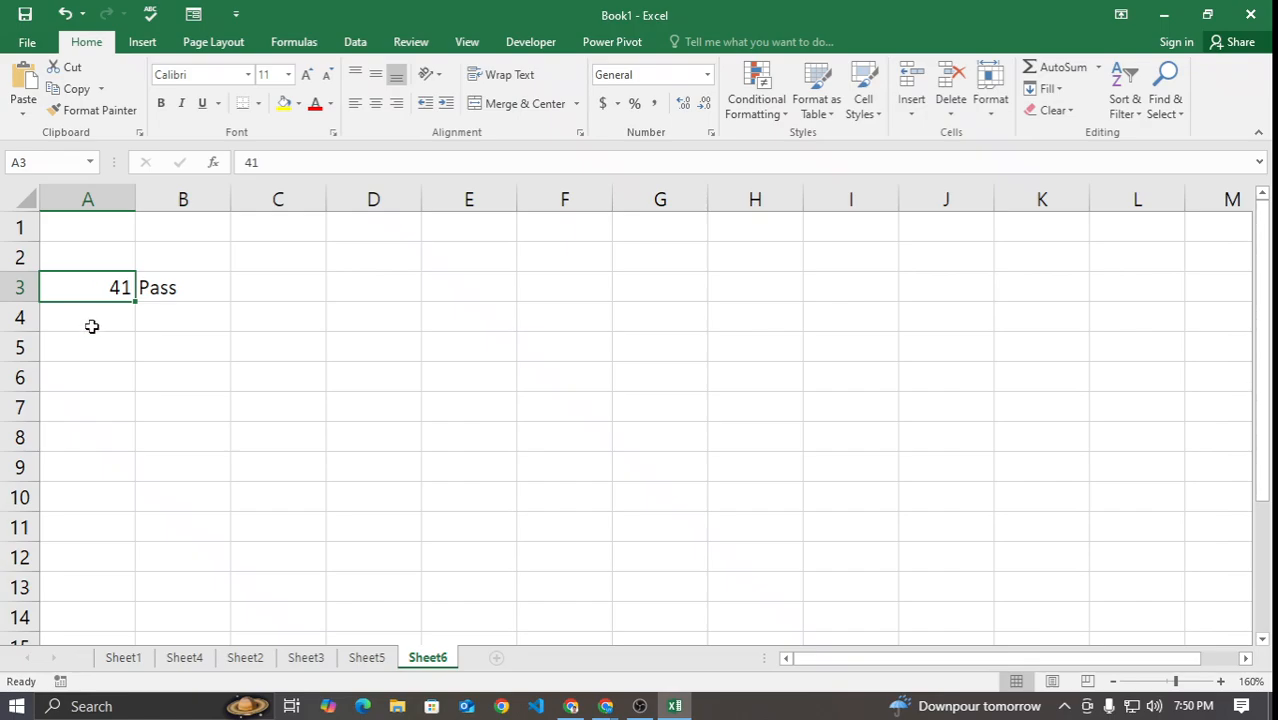
left_click(94, 319)
left_click(101, 298)
type("45")
key("Return")
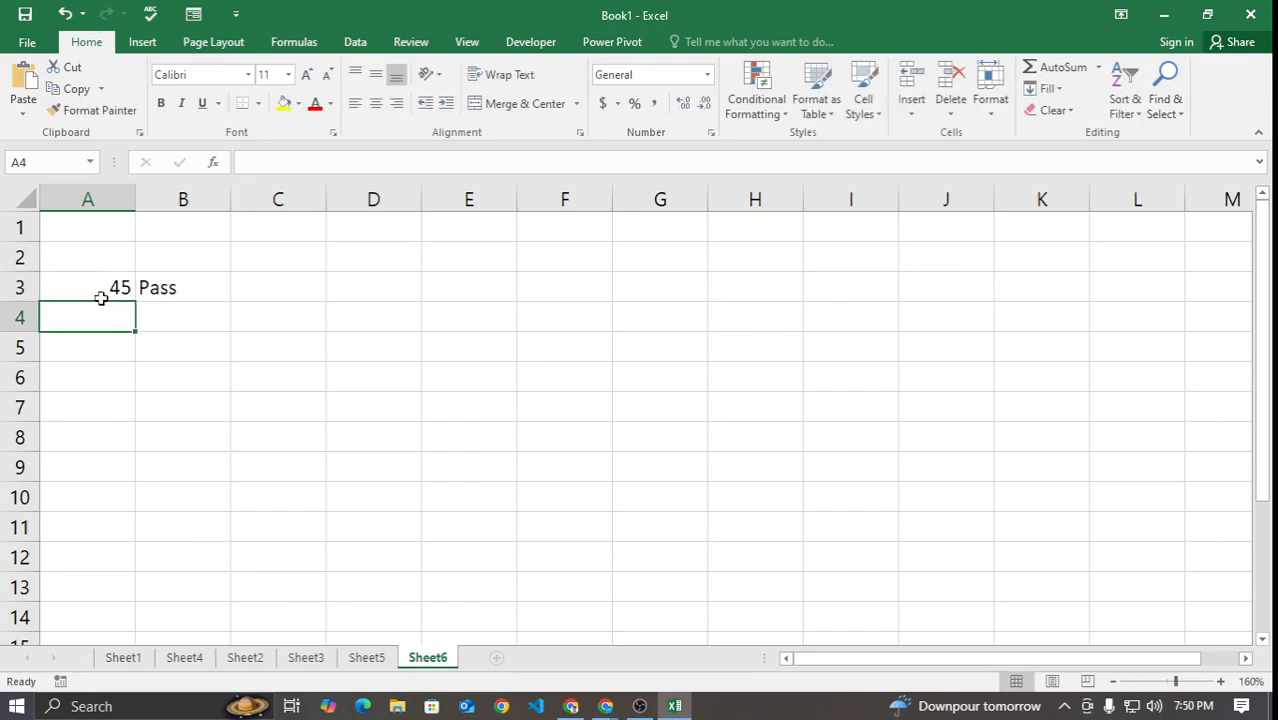
left_click(101, 298)
type("4")
key("Return")
left_click(101, 298)
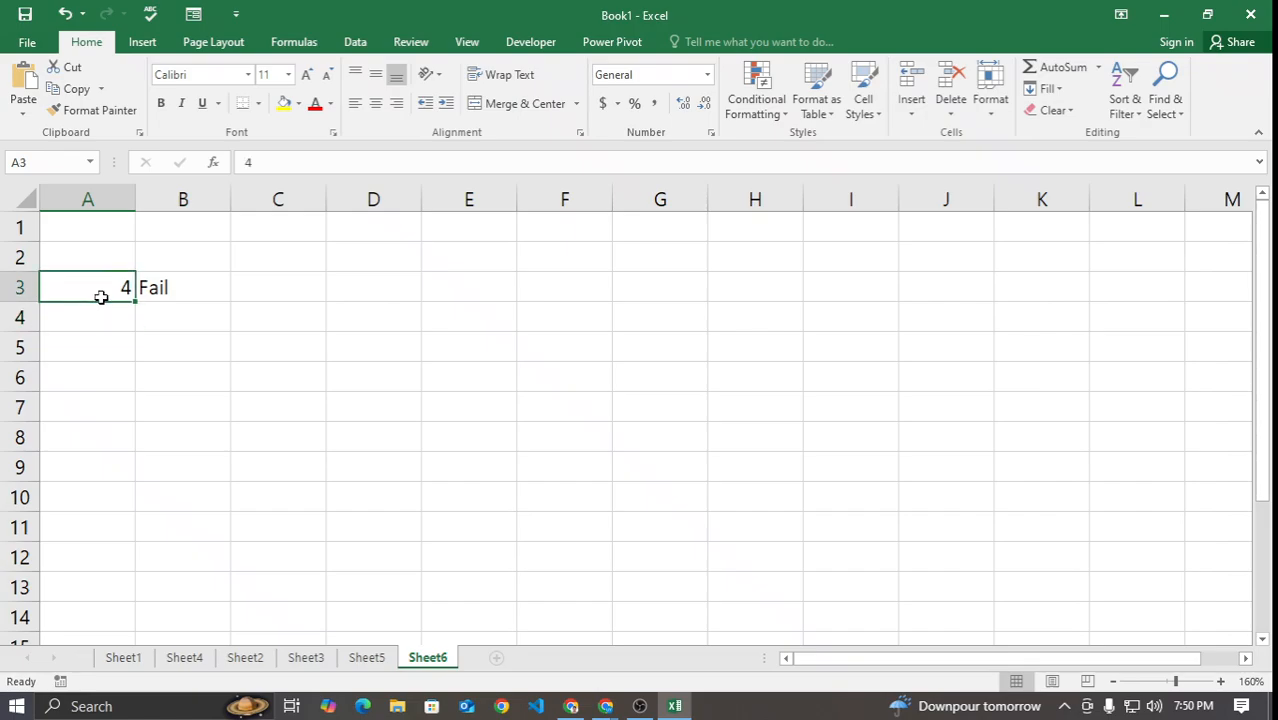
type("80")
key("Return")
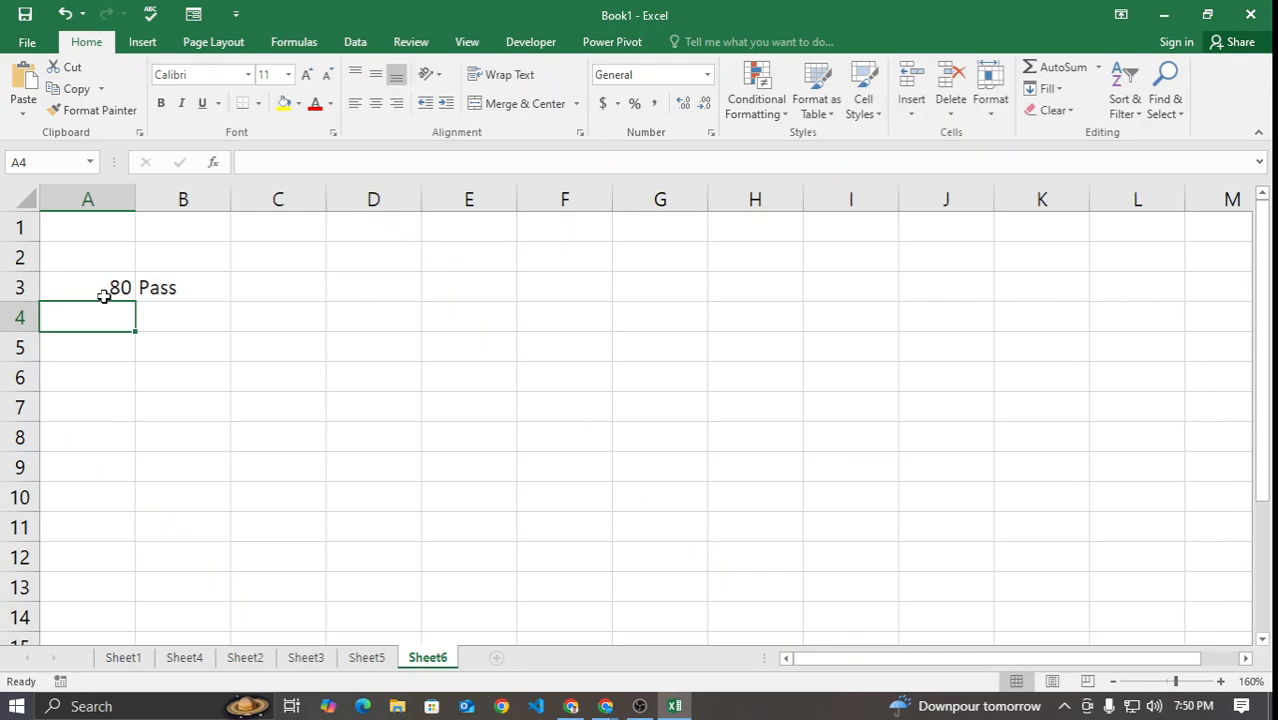
Step: Switch to Google Meet to check on the class call, and return to the Excel workbook
mouse_move(605, 706)
left_click(545, 663)
key("ctrl+1")
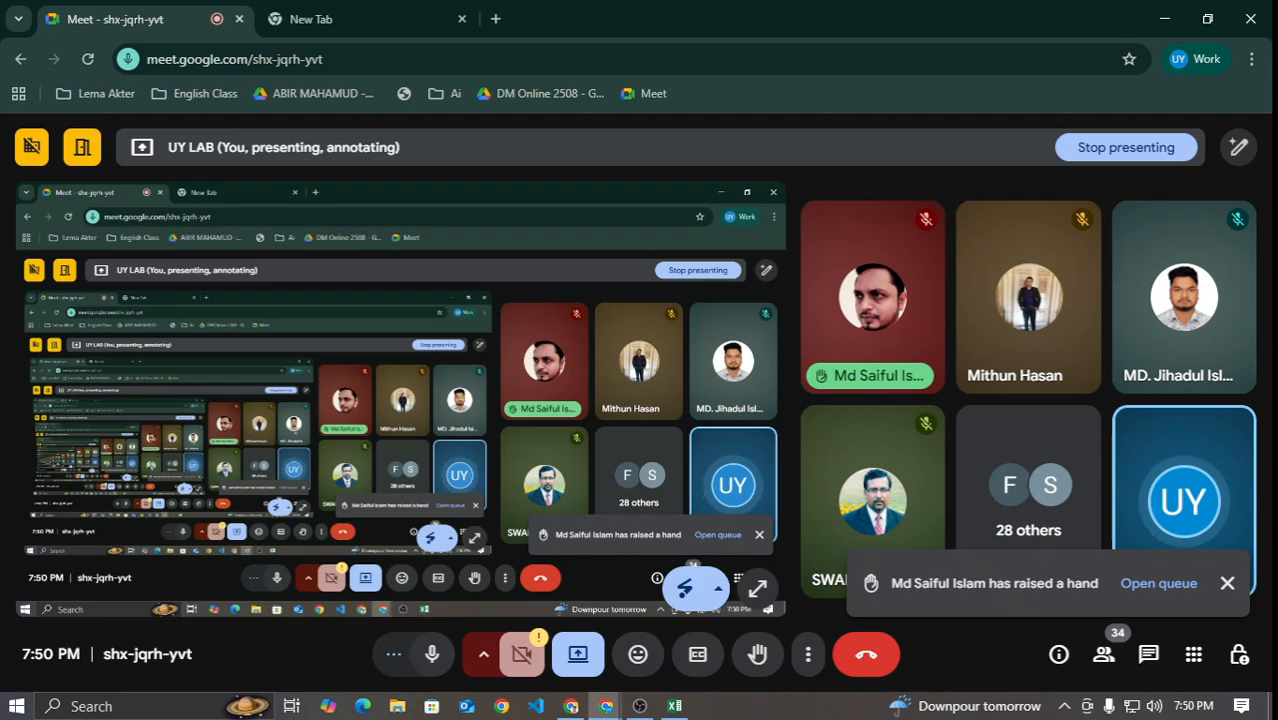
left_click(675, 706)
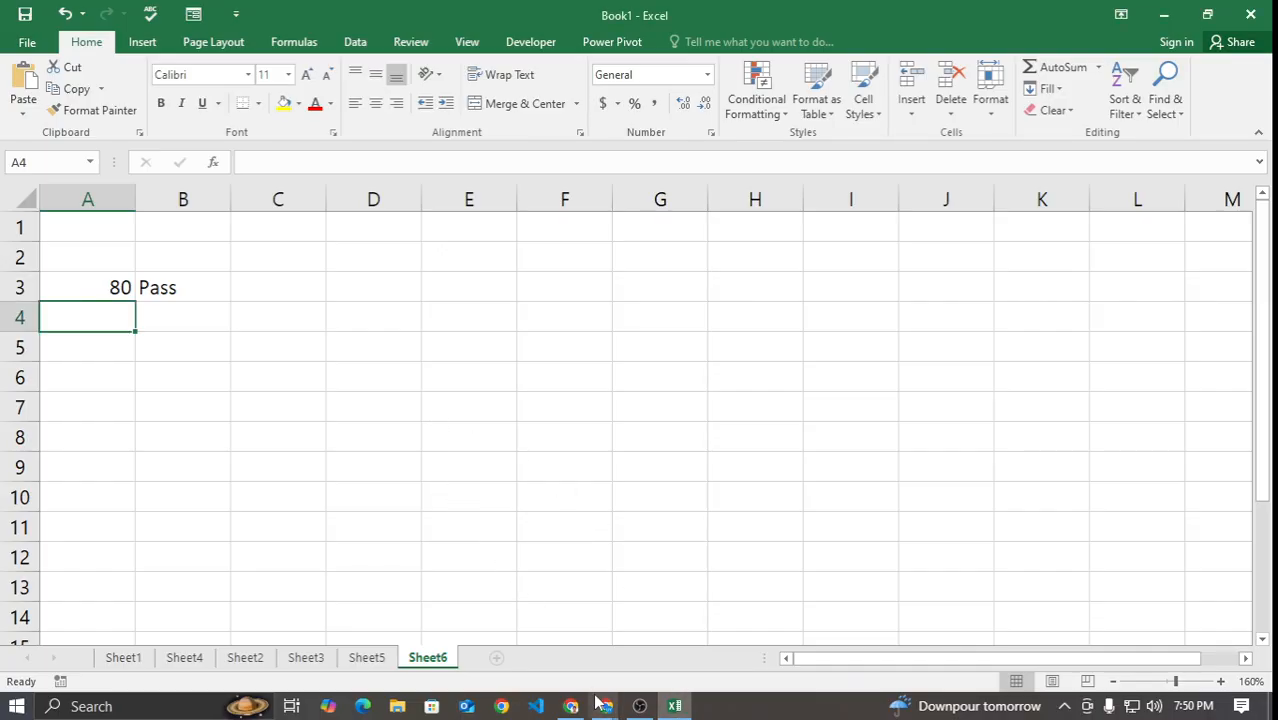
Step: Switch to the Google Meet call and allow contributors to turn on their microphone in the host controls
mouse_move(605, 706)
left_click(573, 664)
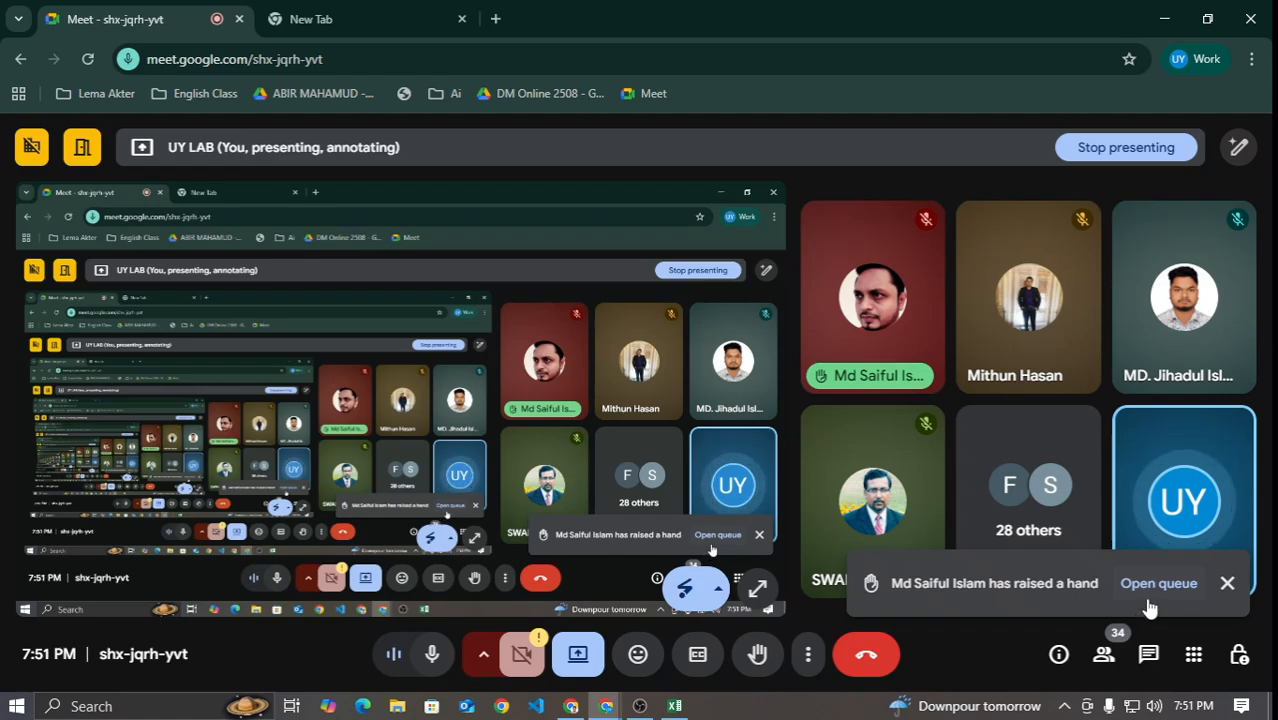
key("ctrl+alt+p")
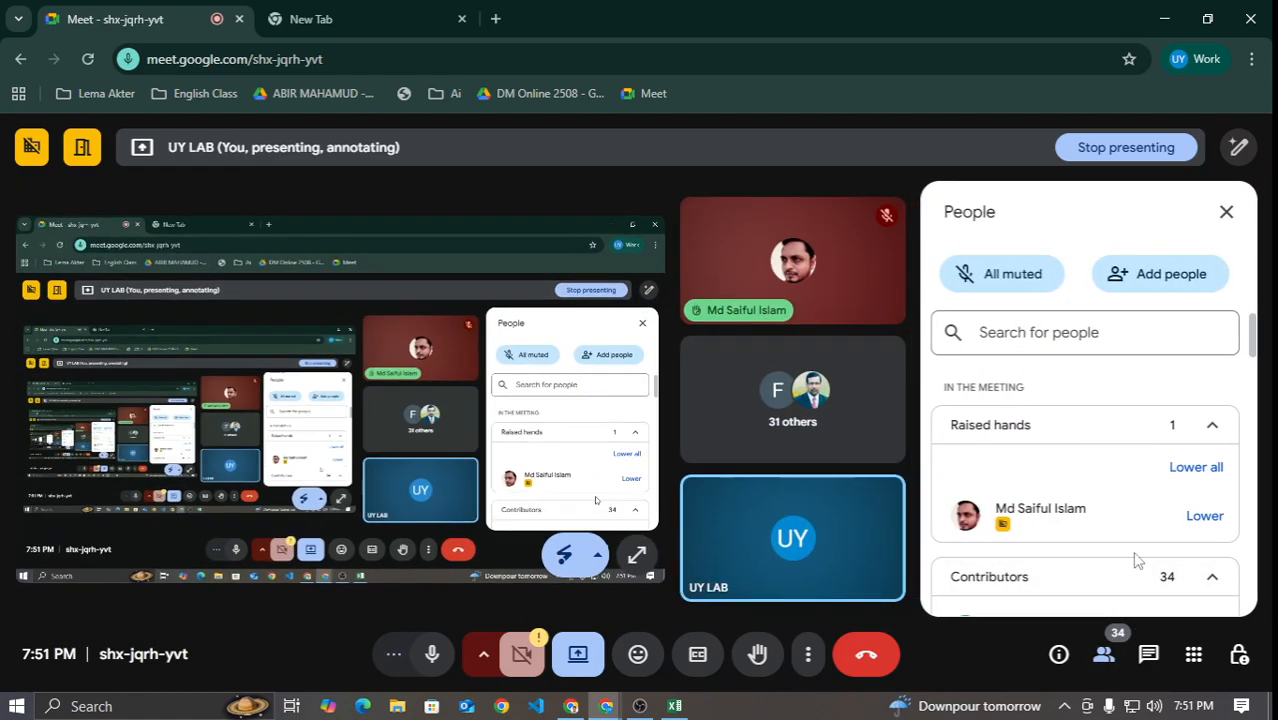
left_click(1236, 655)
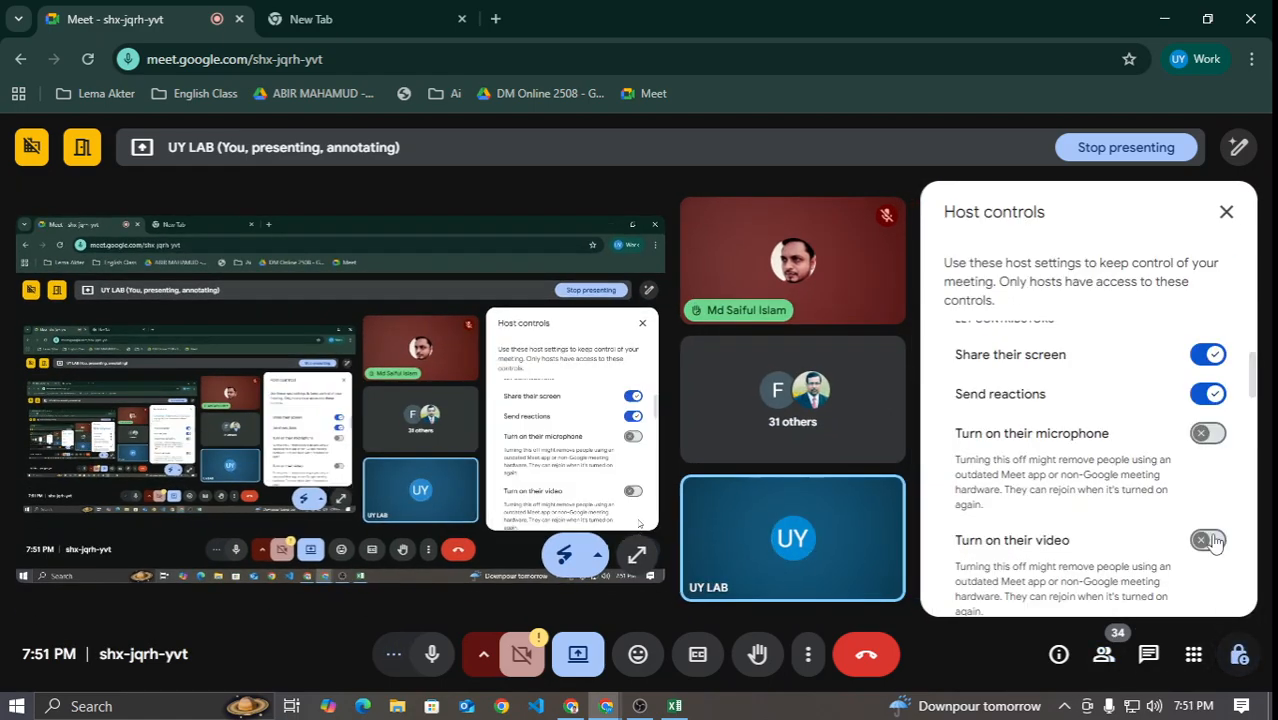
left_click(1208, 433)
Step: Return to Excel and change the formula in B3 to =IF(A3>=40,"Pass","Fail")
left_click(675, 706)
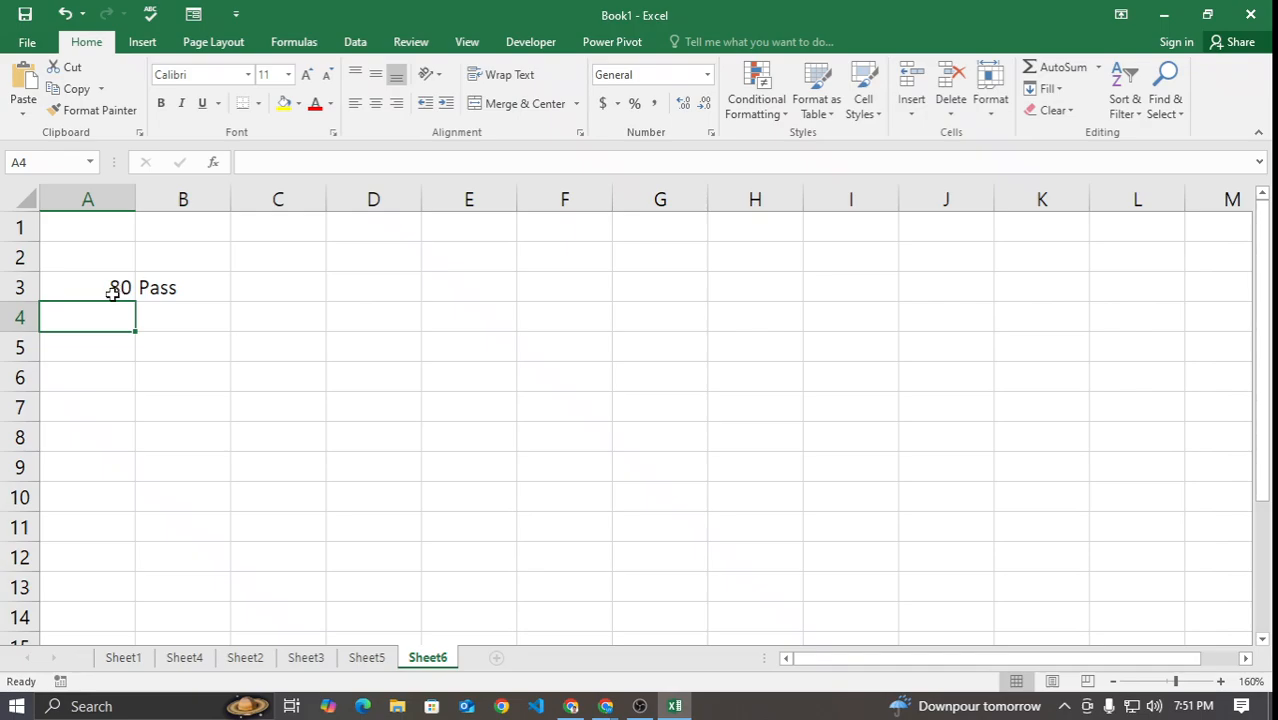
double_click(150, 287)
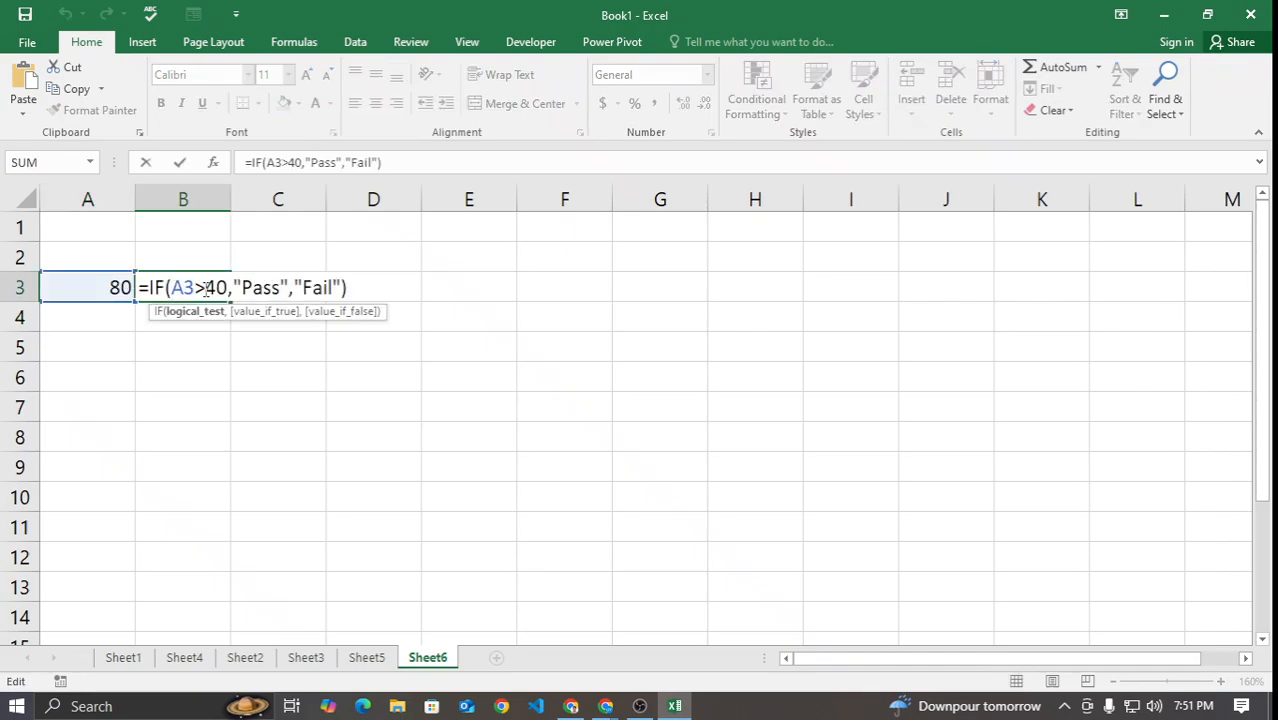
double_click(206, 288)
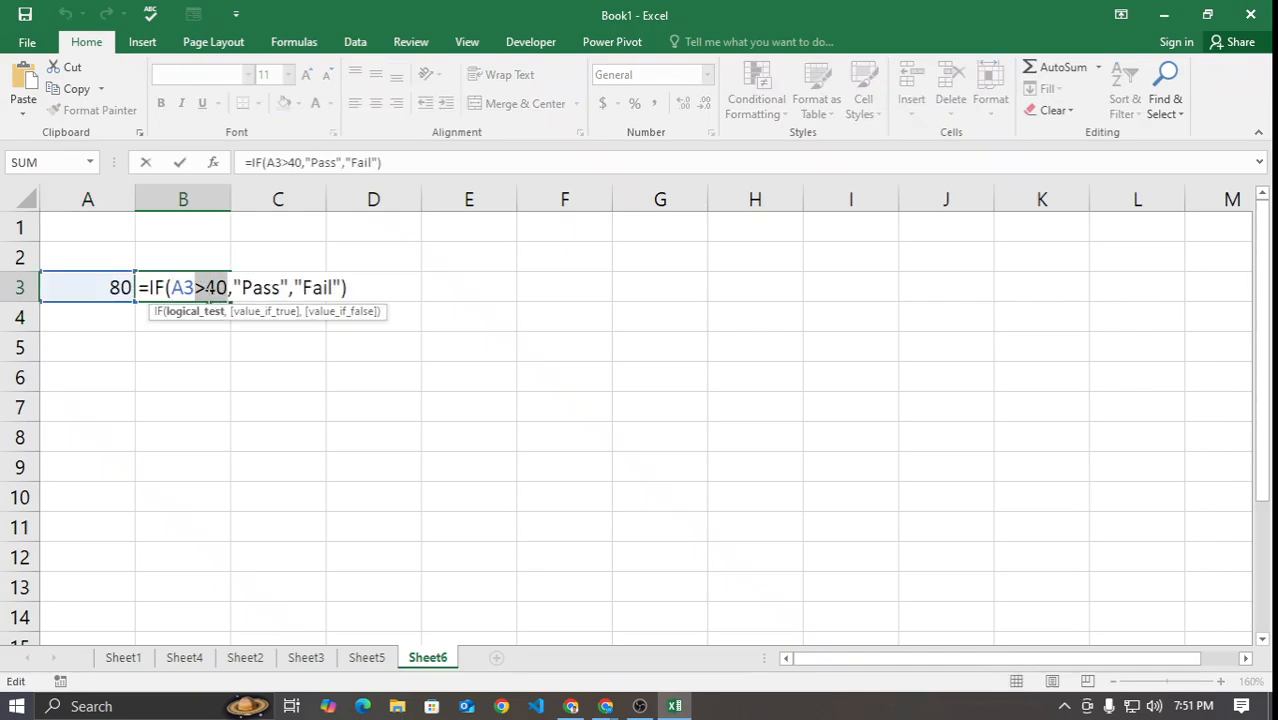
left_click(207, 288)
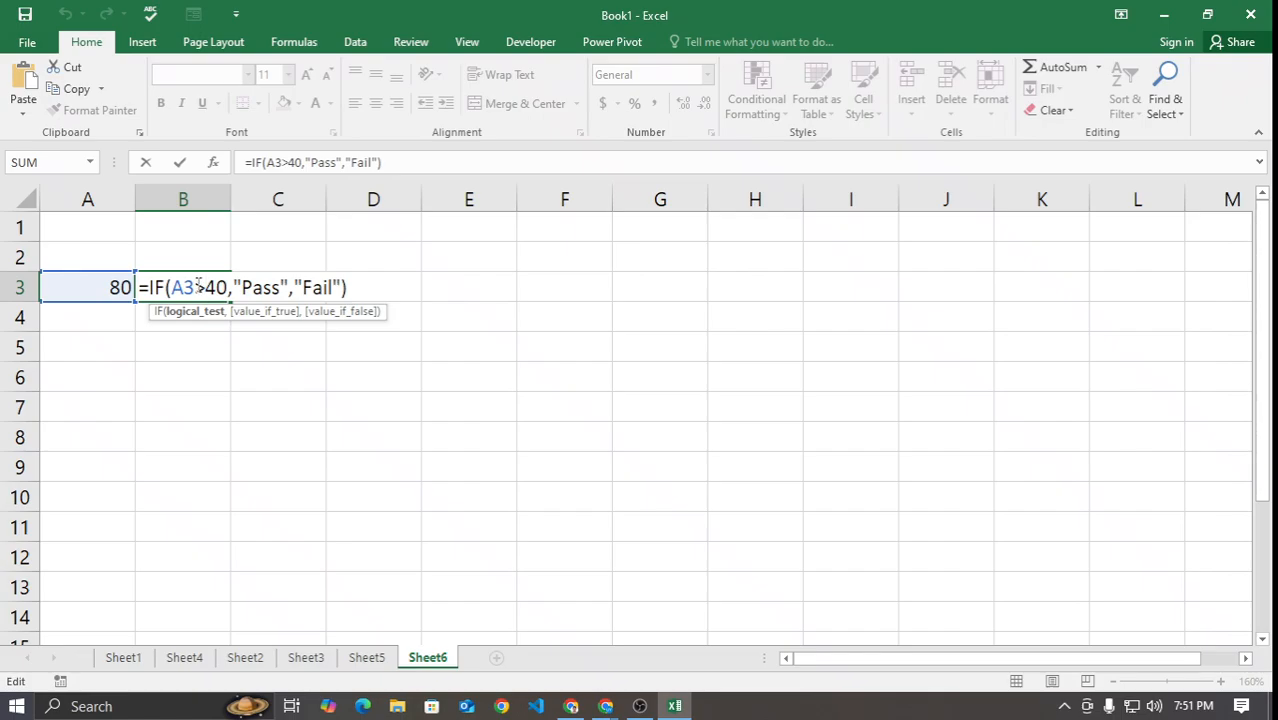
left_click_drag(196, 287, 227, 288)
left_click(210, 288)
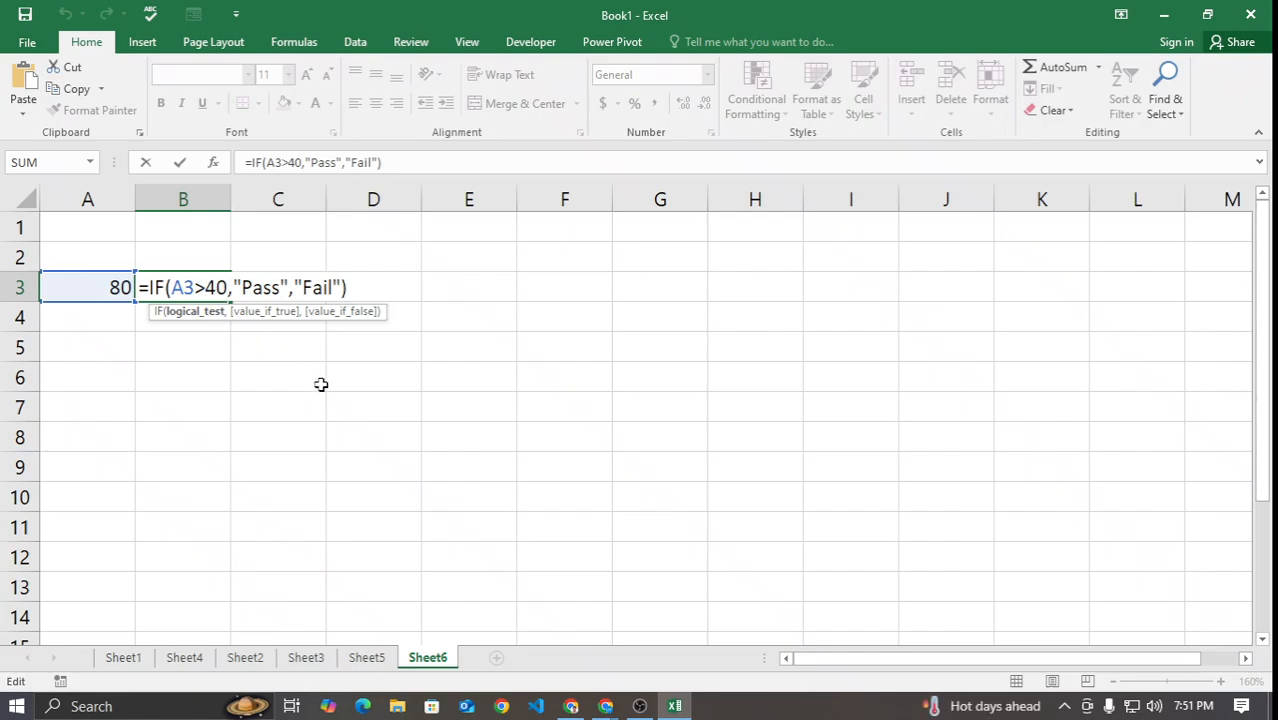
type("=")
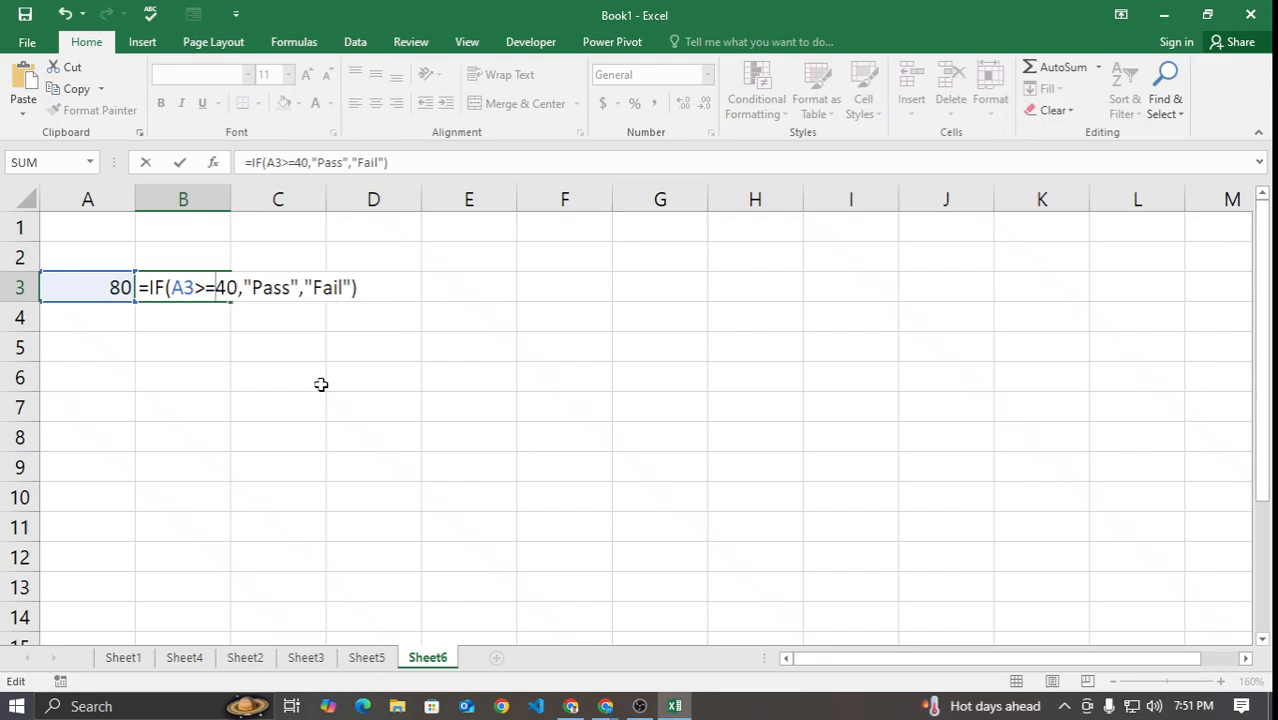
key("Return")
Step: Test the pass/fail formula by entering 40 and afterwards 39 as the mark in A3
left_click(102, 291)
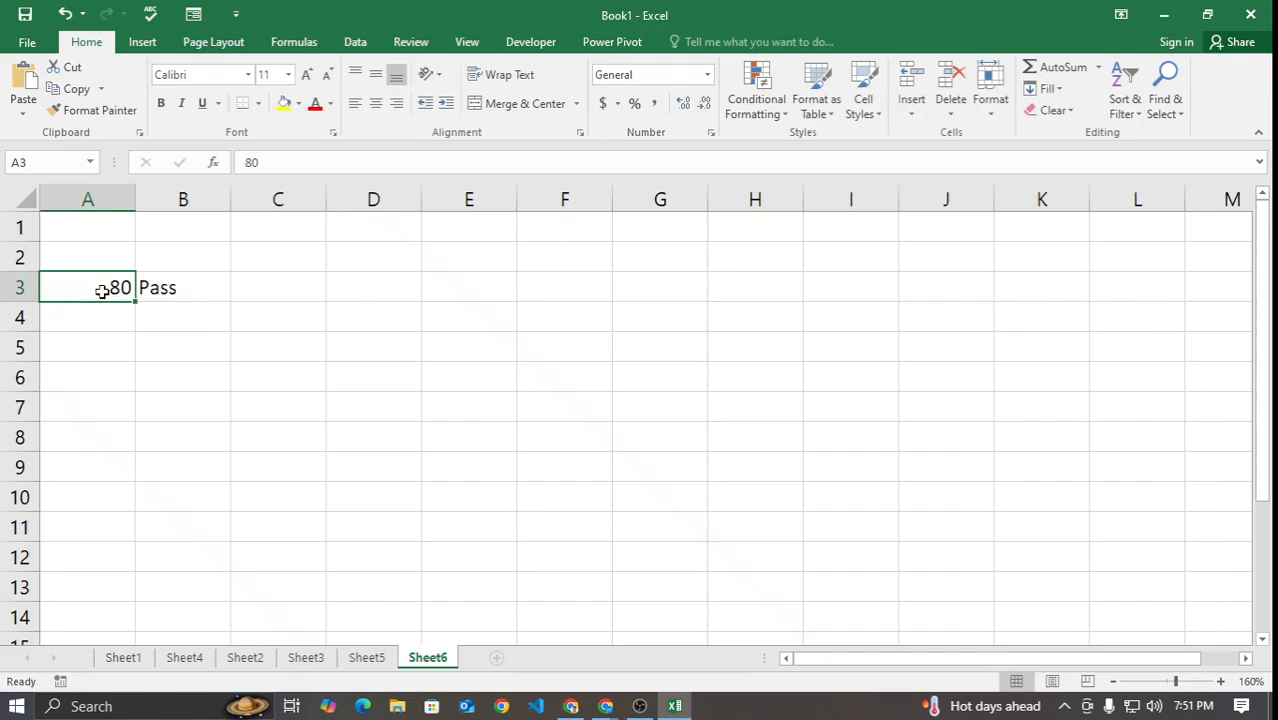
type("40")
key("Return")
left_click(102, 291)
type("39")
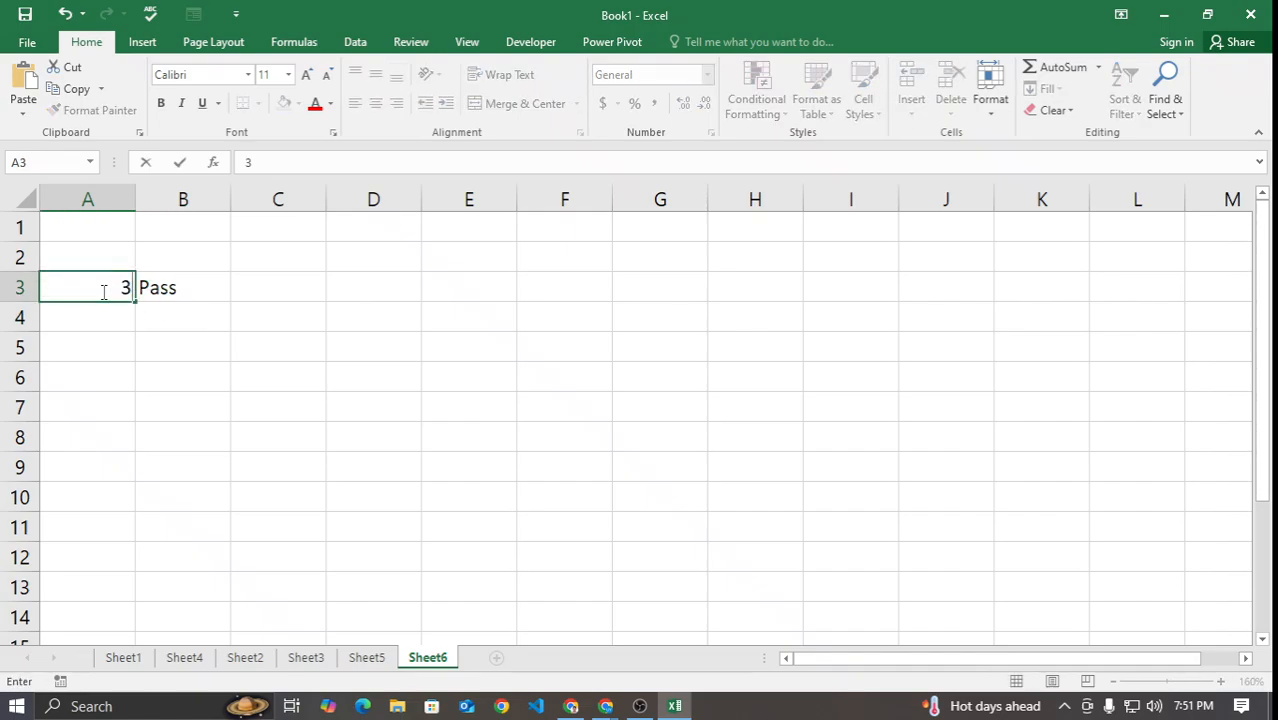
key("Return")
left_click(102, 291)
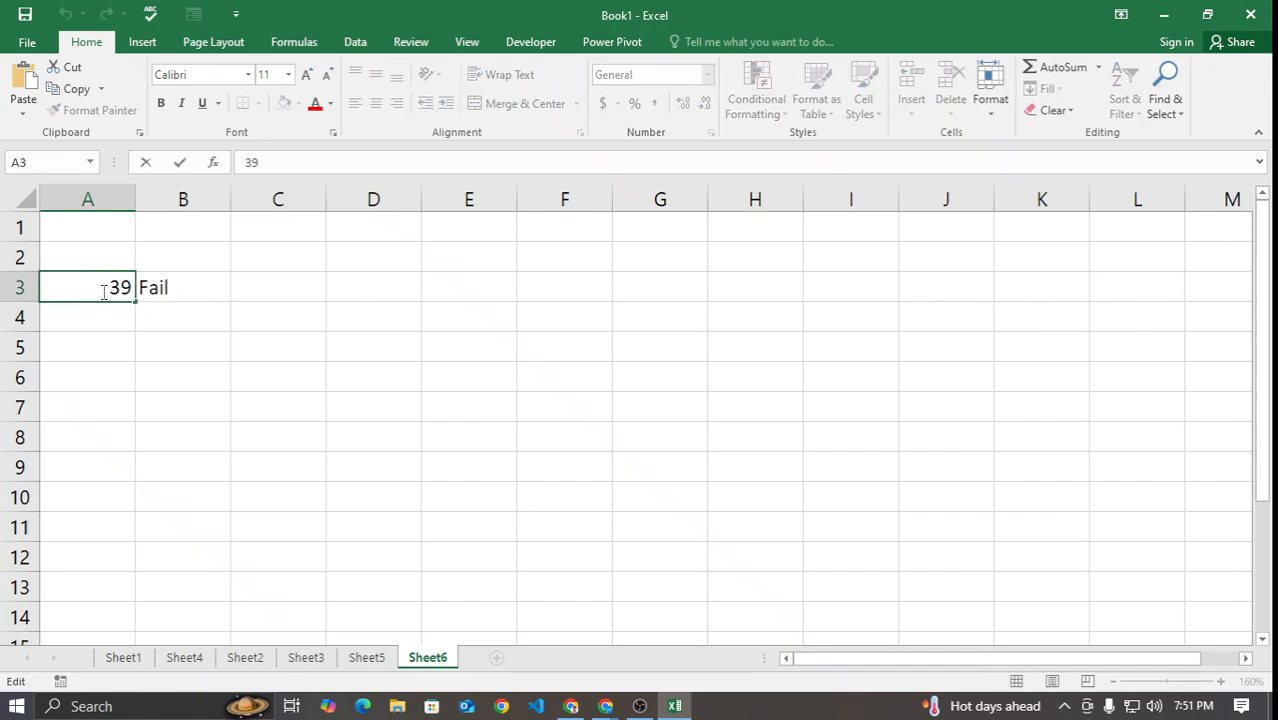
Step: Open the IF formula in B3 and examine its greater-than-or-equal condition
left_click(185, 285)
double_click(183, 287)
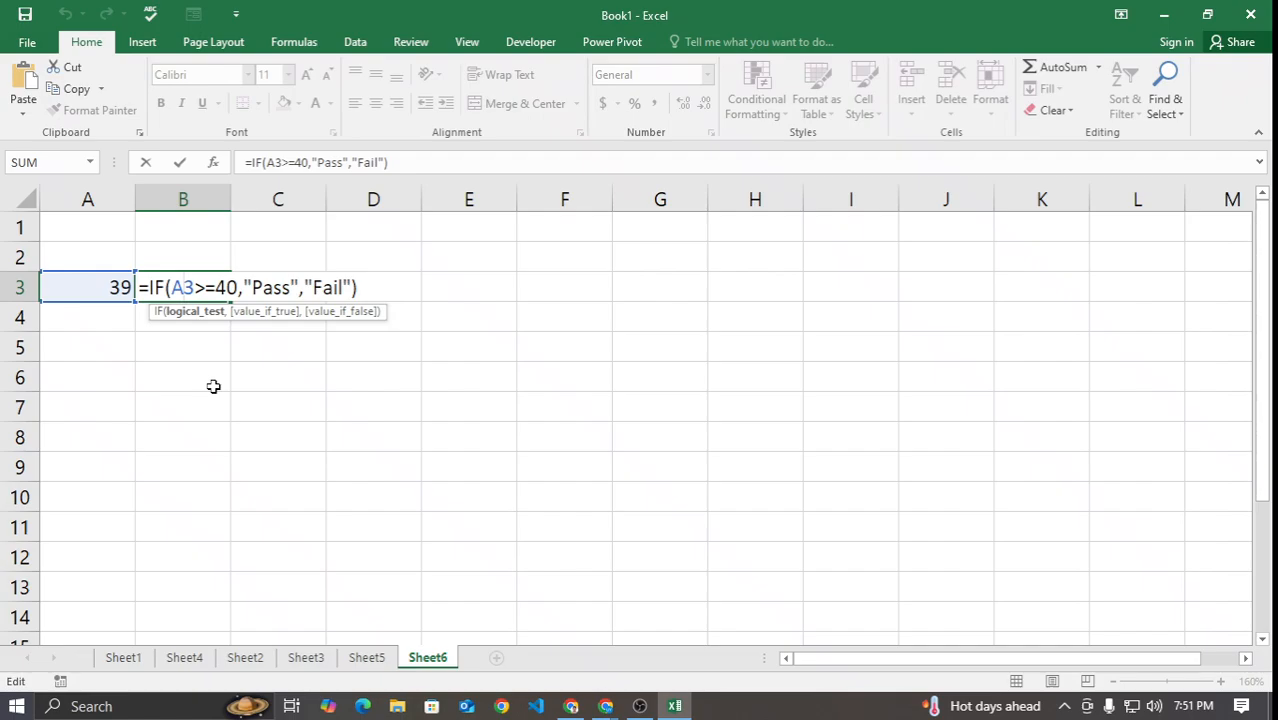
key("Right")
key("Right")
Step: Check the participants in the Google Meet call and return to the Excel workbook
mouse_move(605, 706)
left_click(500, 610)
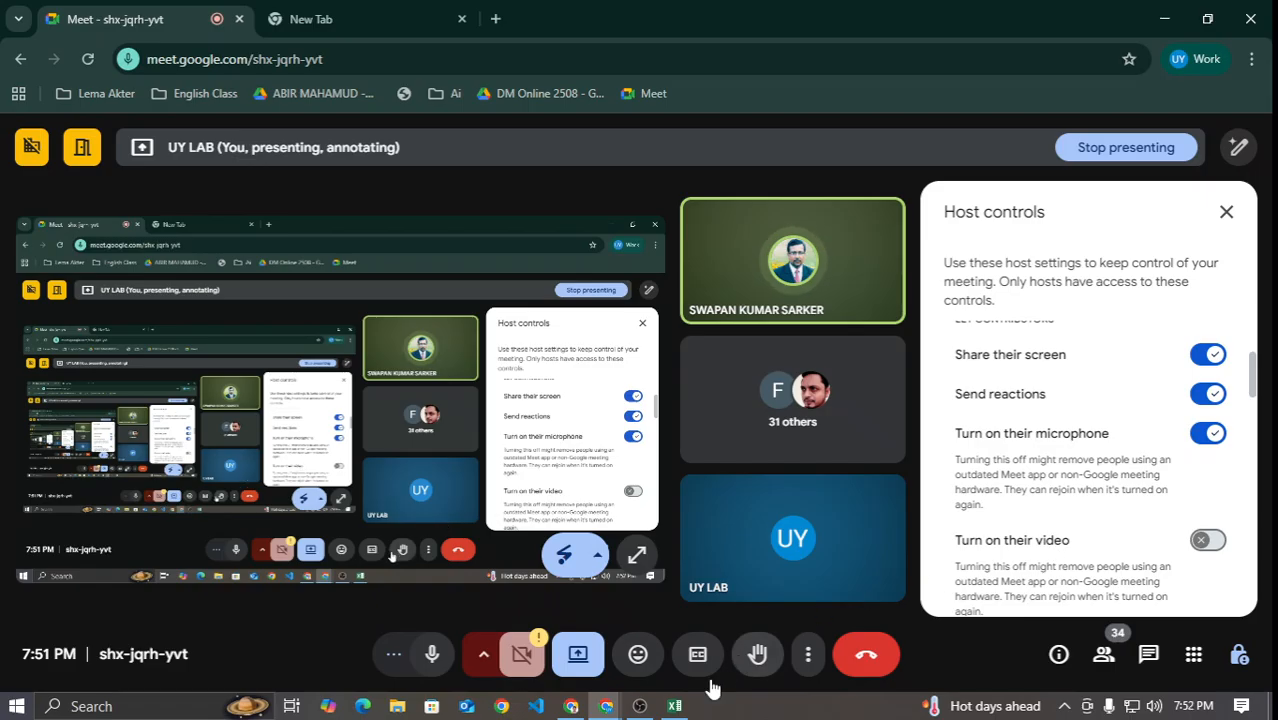
left_click(674, 706)
left_click(674, 706)
left_click(674, 706)
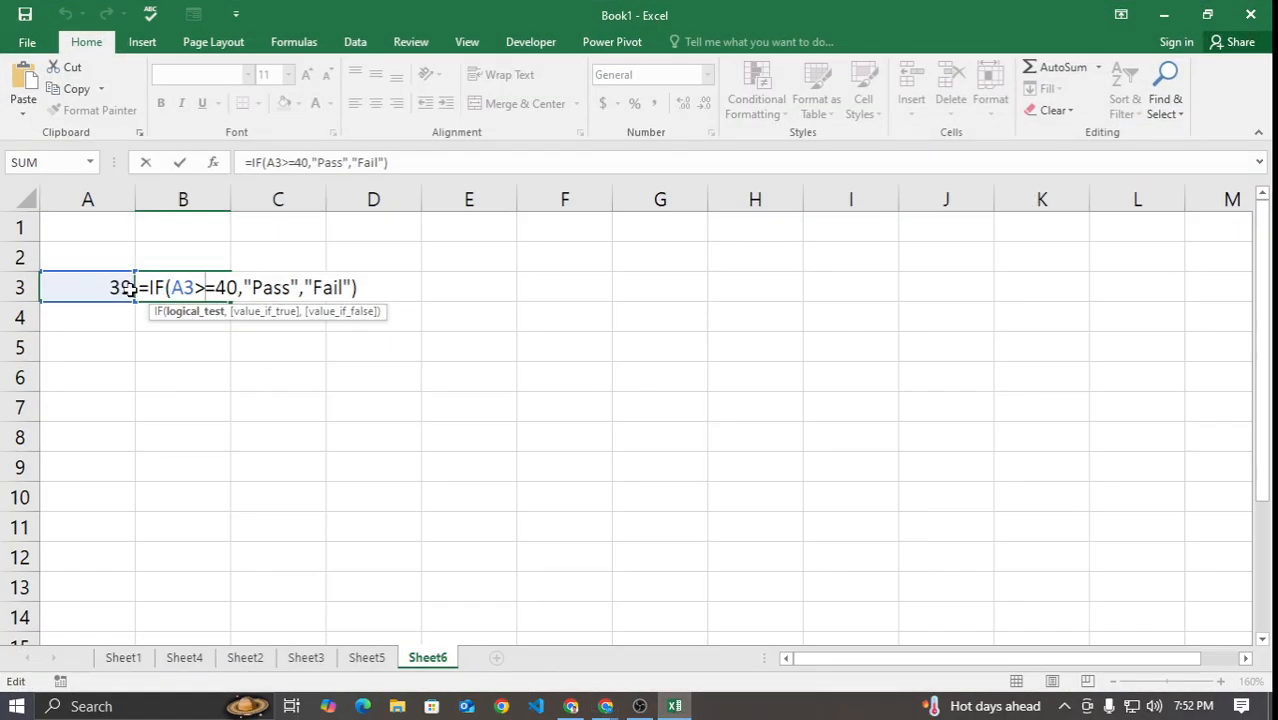
Step: Highlight the "Fail" argument in B3's formula, check the Meet call briefly, and close the formula without changing it
left_click_drag(243, 288, 352, 288)
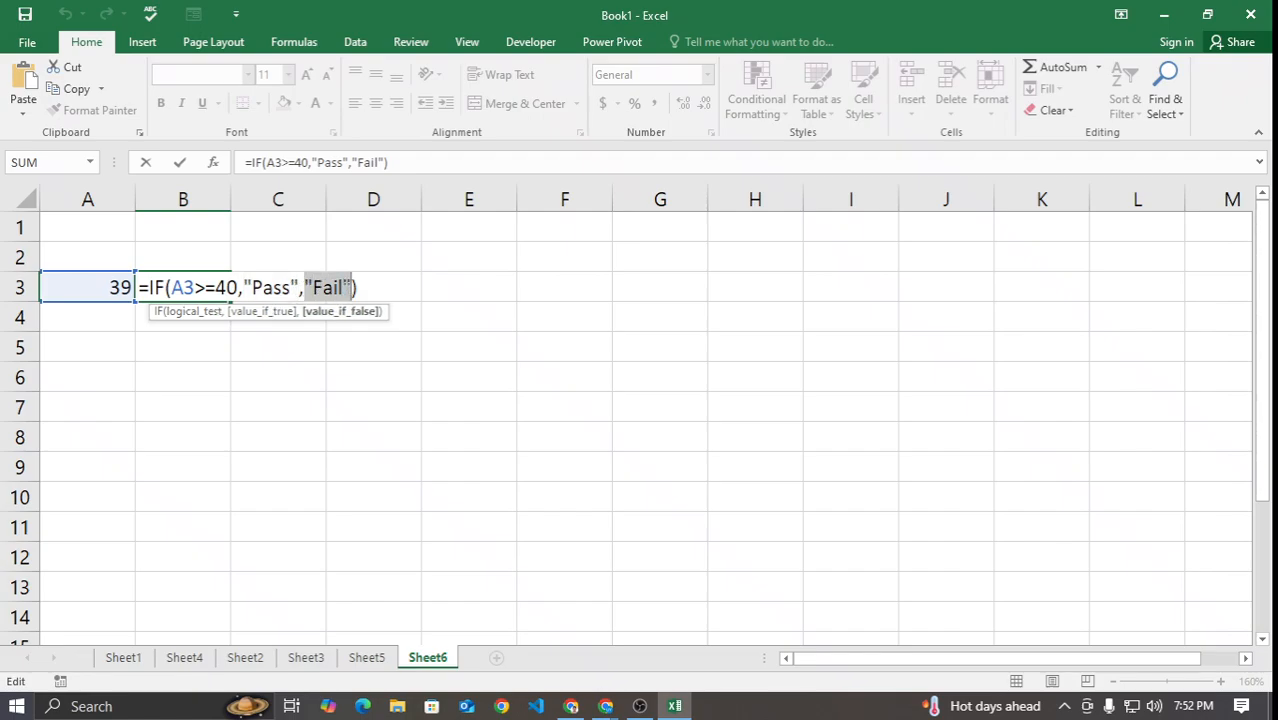
left_click(605, 706)
left_click(490, 620)
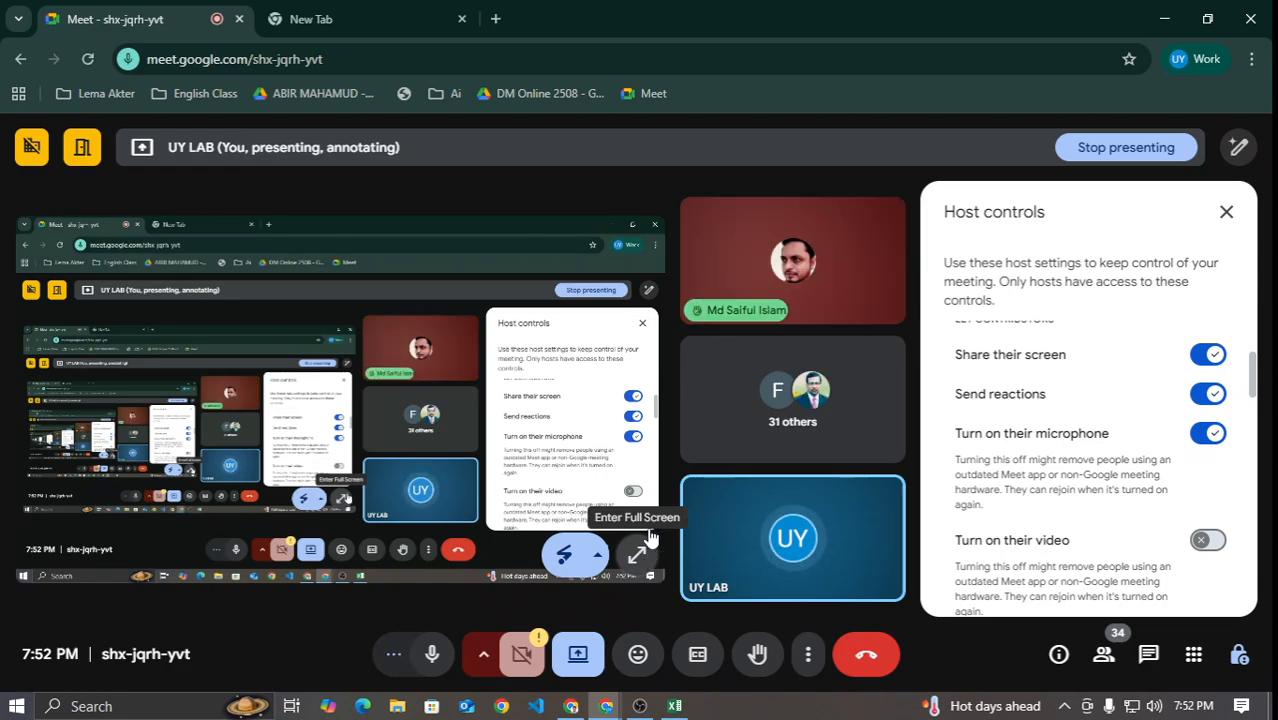
key("alt+Tab")
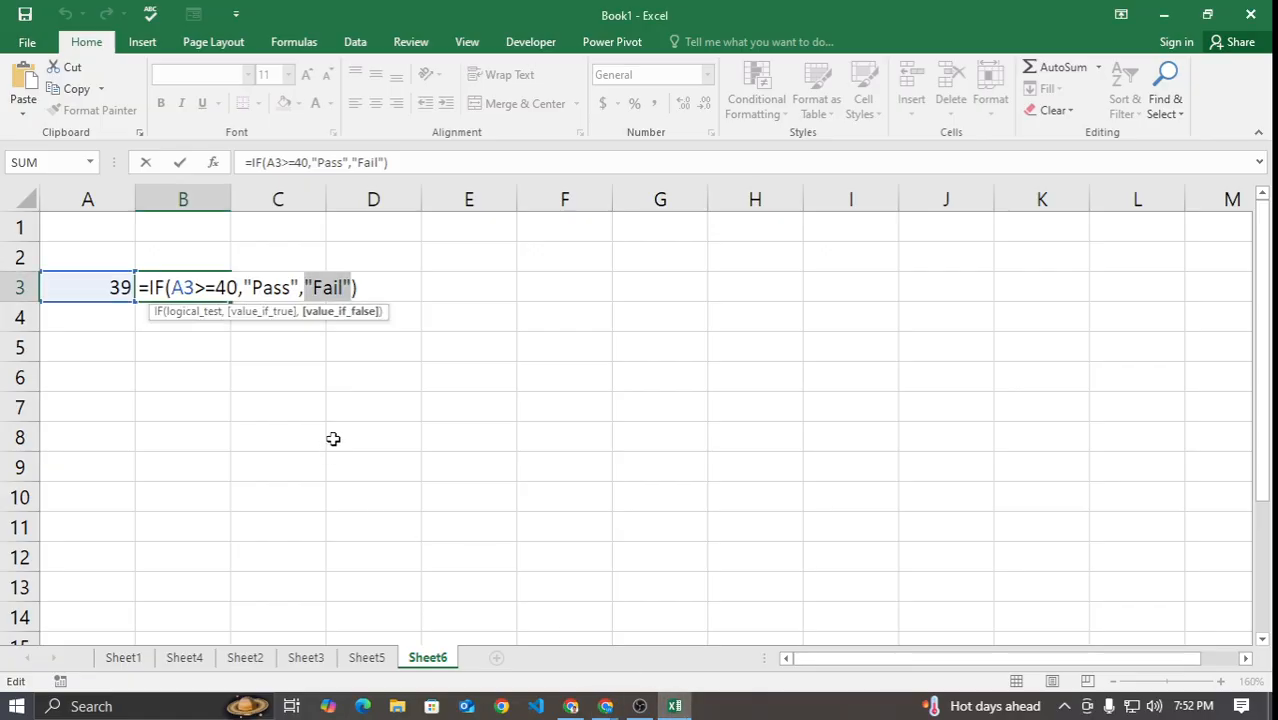
key("ctrl+Return")
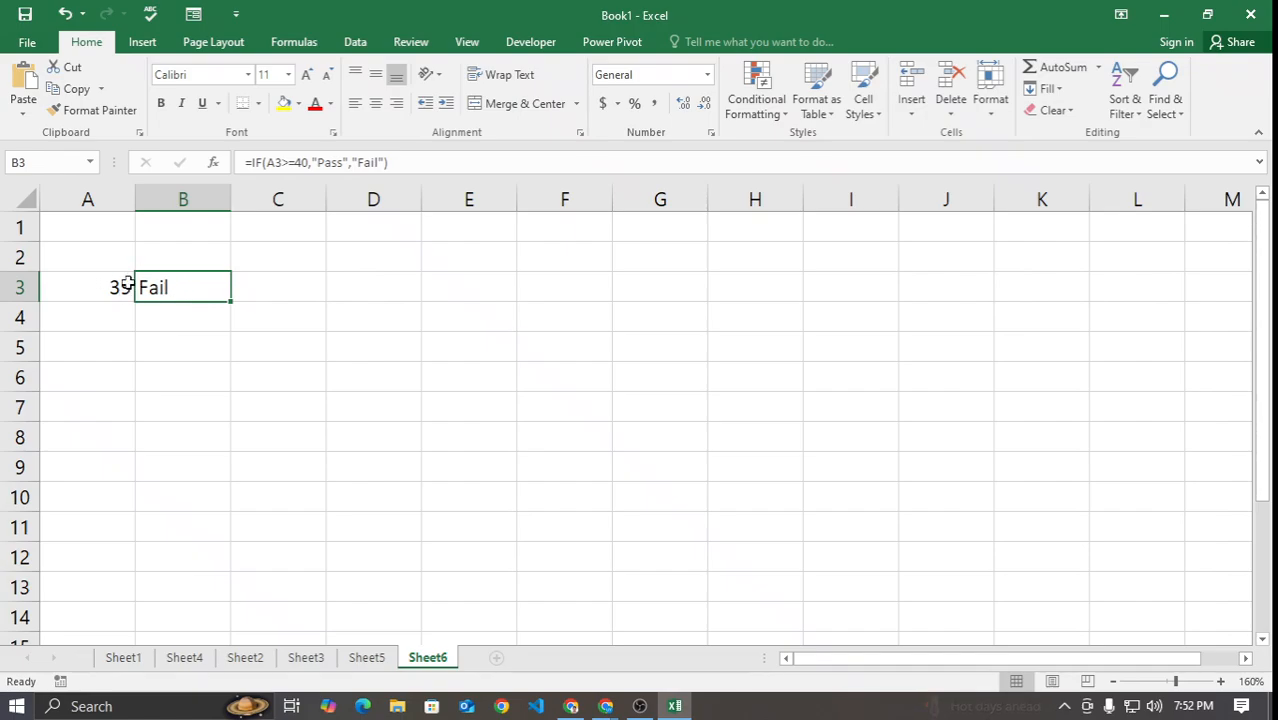
Step: Enter the heading NESTED IF in cell B6
left_click(256, 370)
left_click(193, 376)
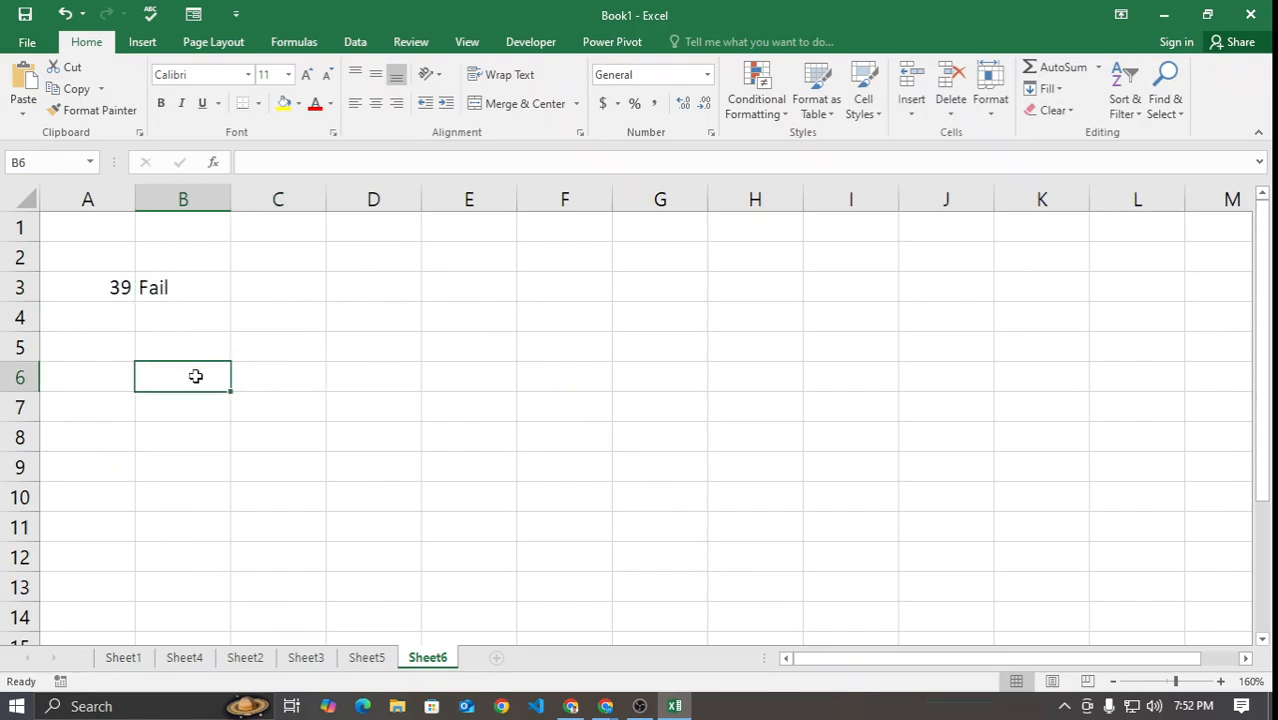
type("NES")
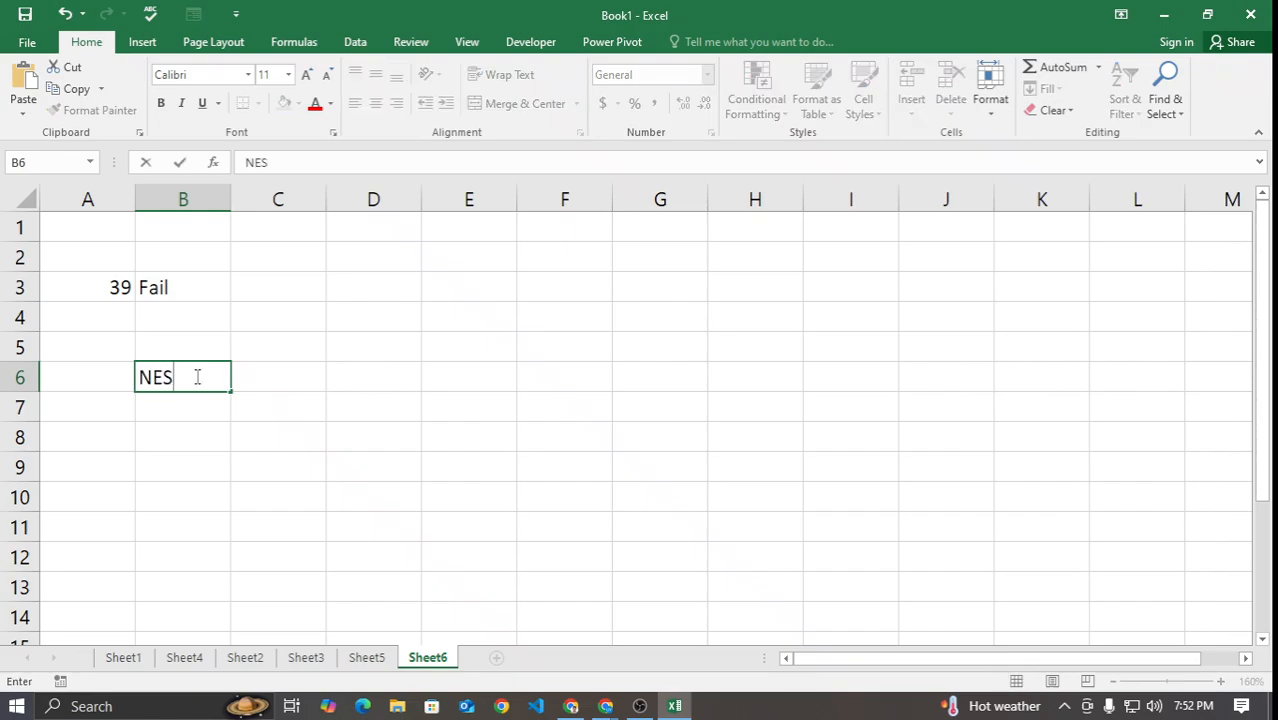
type("TED IF")
left_click(274, 368)
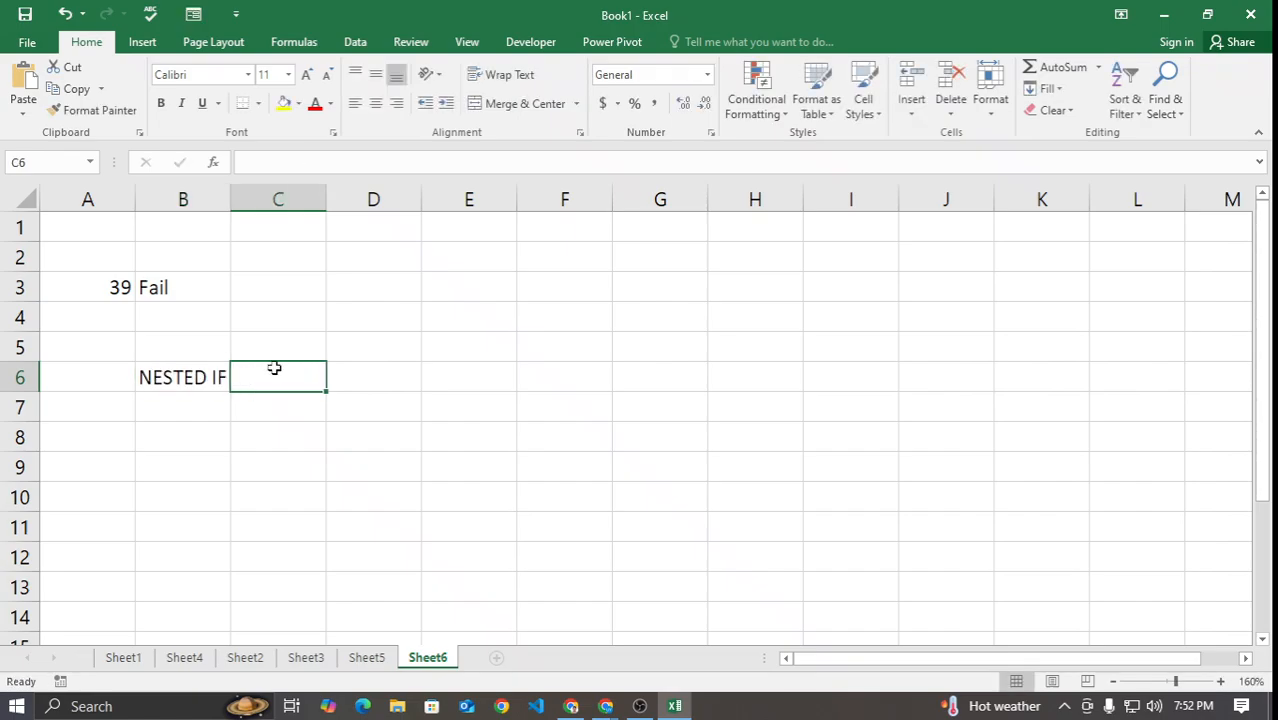
left_click(331, 480)
Step: Switch to the Google Meet call, disallow contributors from turning on their microphone, and minimise the browser window
left_click(614, 707)
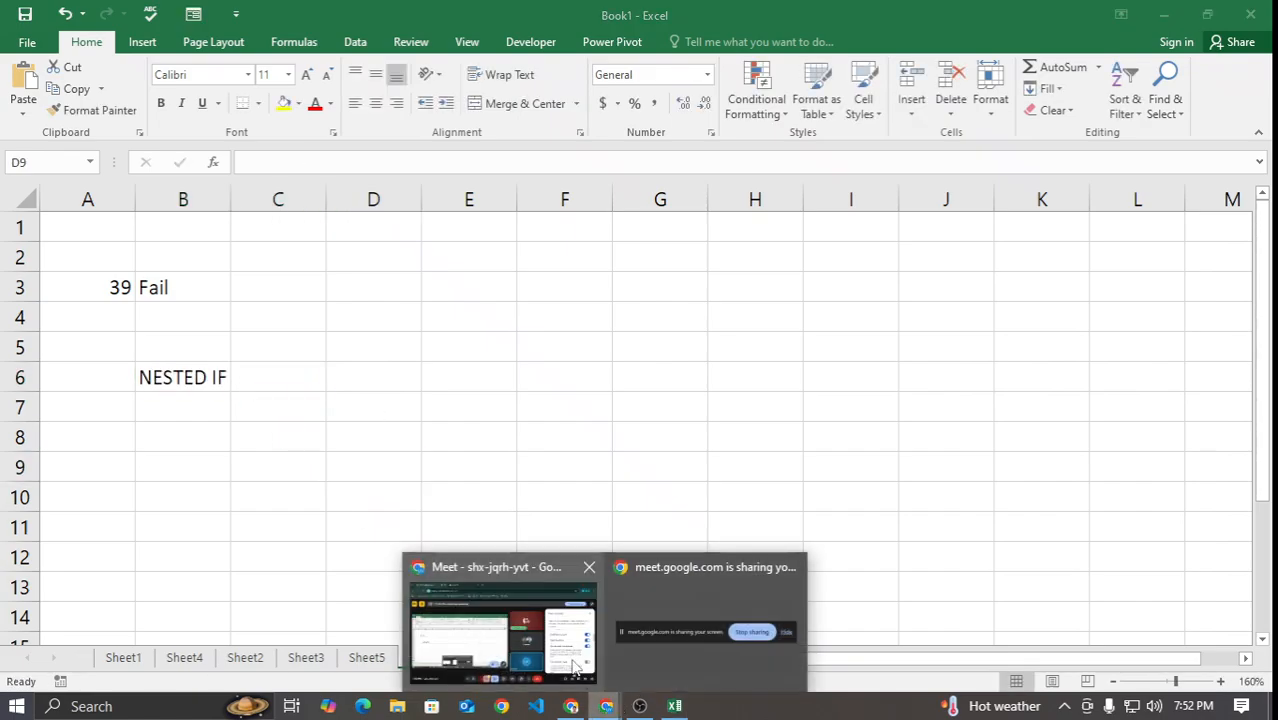
left_click(552, 638)
left_click(1208, 433)
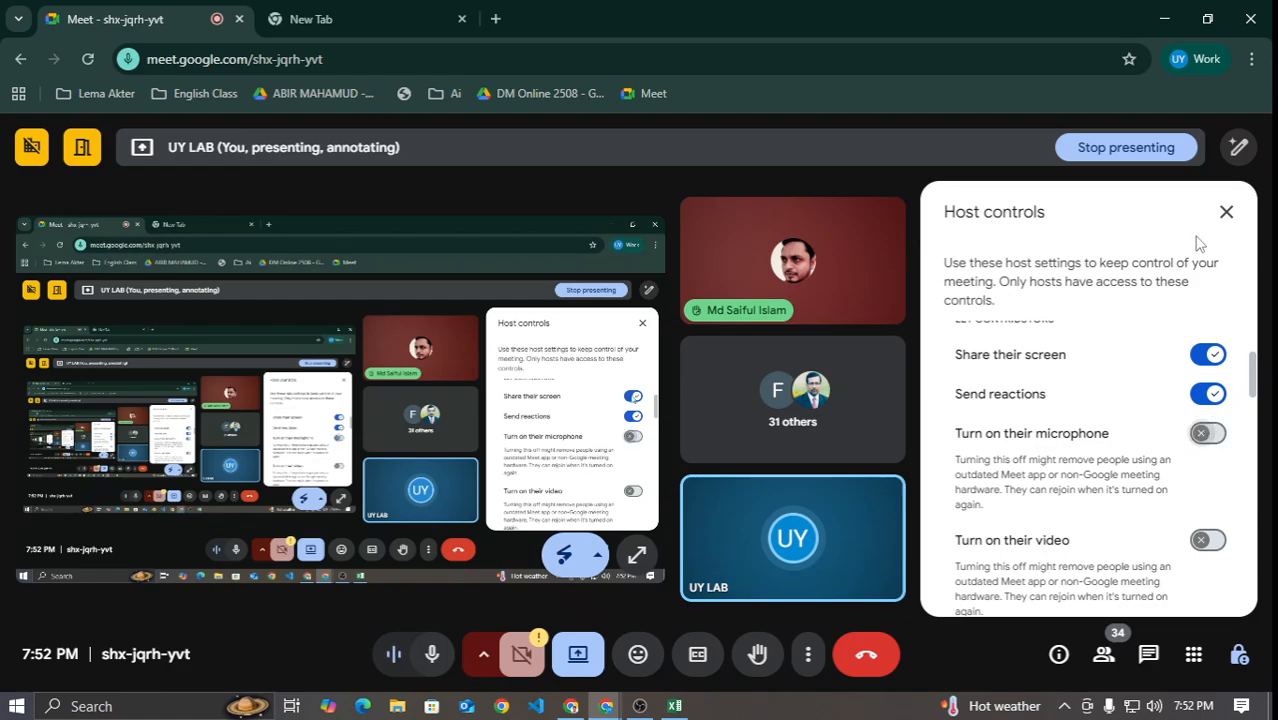
left_click(1163, 18)
Step: Empty Sheet6 by deleting all of its cells
left_click(776, 411)
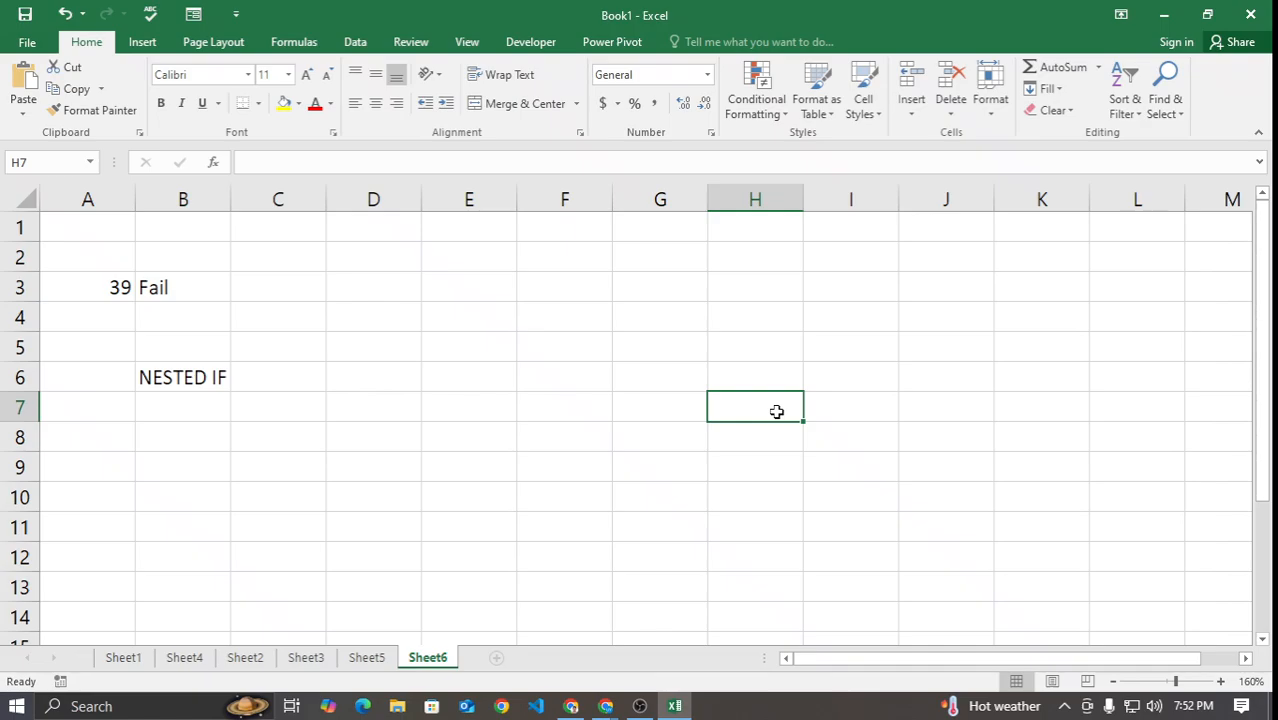
left_click(182, 377)
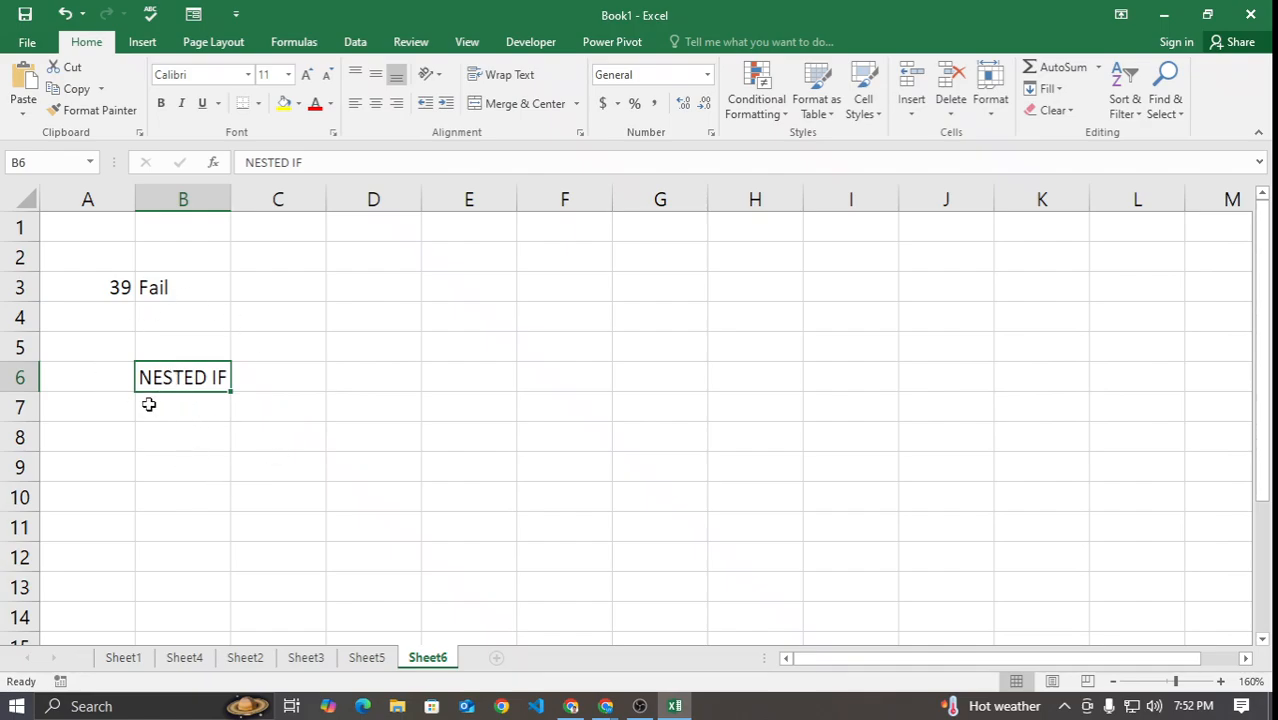
left_click(24, 196)
left_click(951, 85)
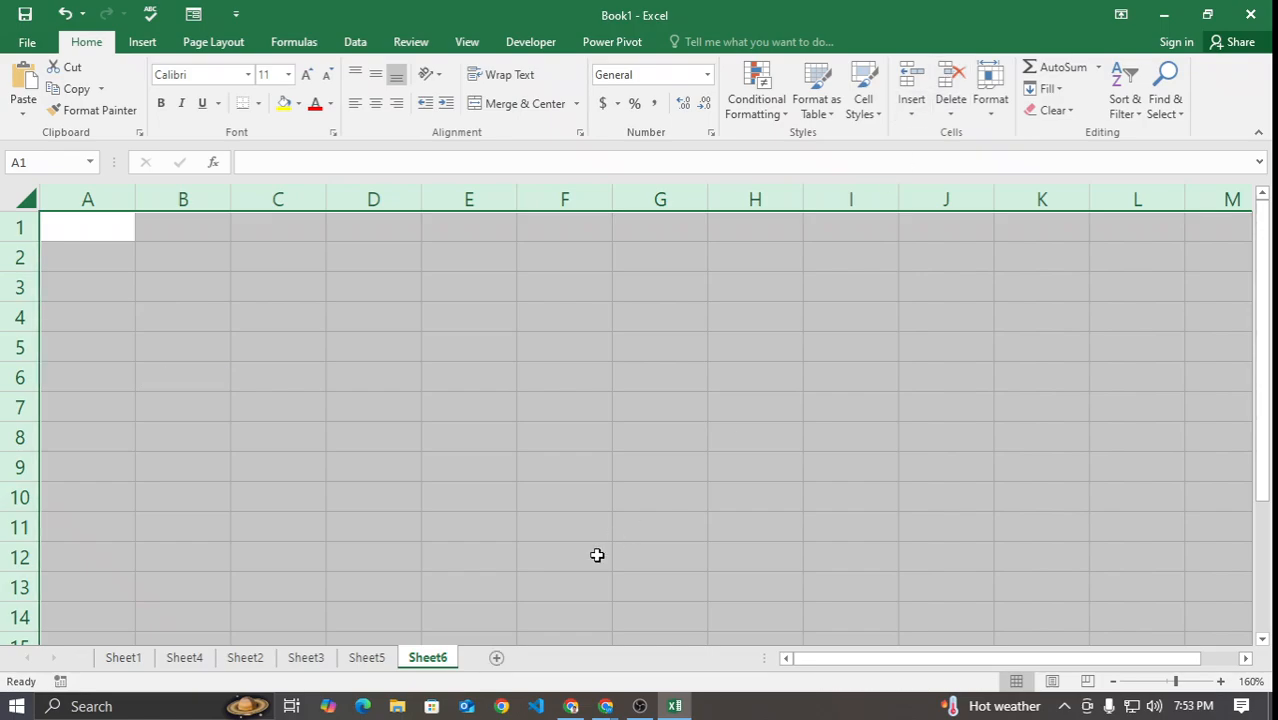
Step: Switch to the browser's new tab and search Google for "grade mark in bangladesh"
left_click(605, 706)
left_click(495, 625)
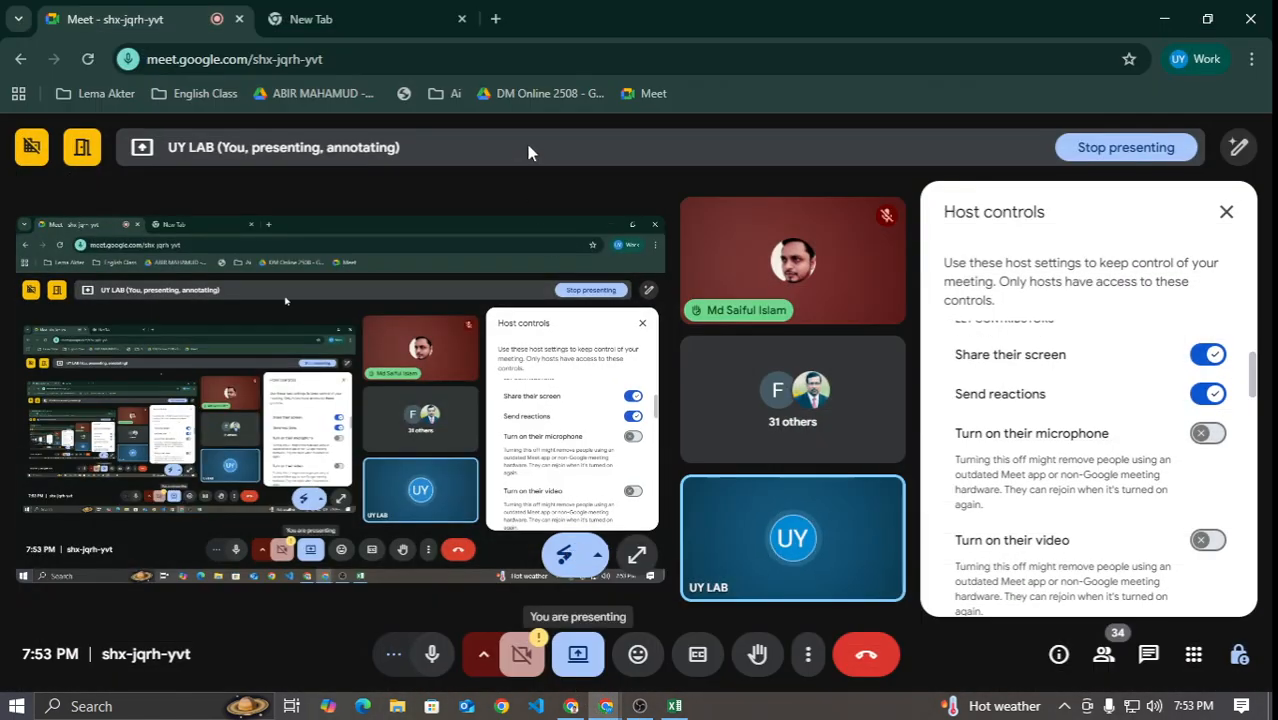
left_click(330, 19)
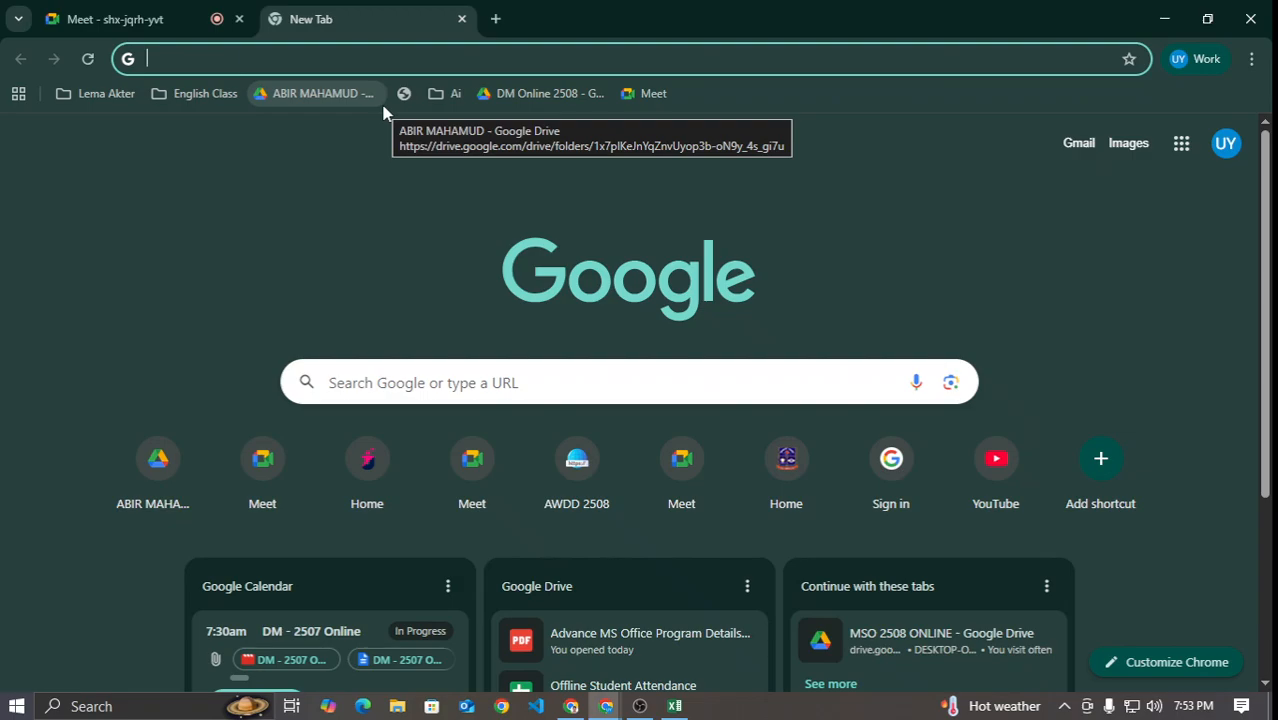
type("GRADE MARK")
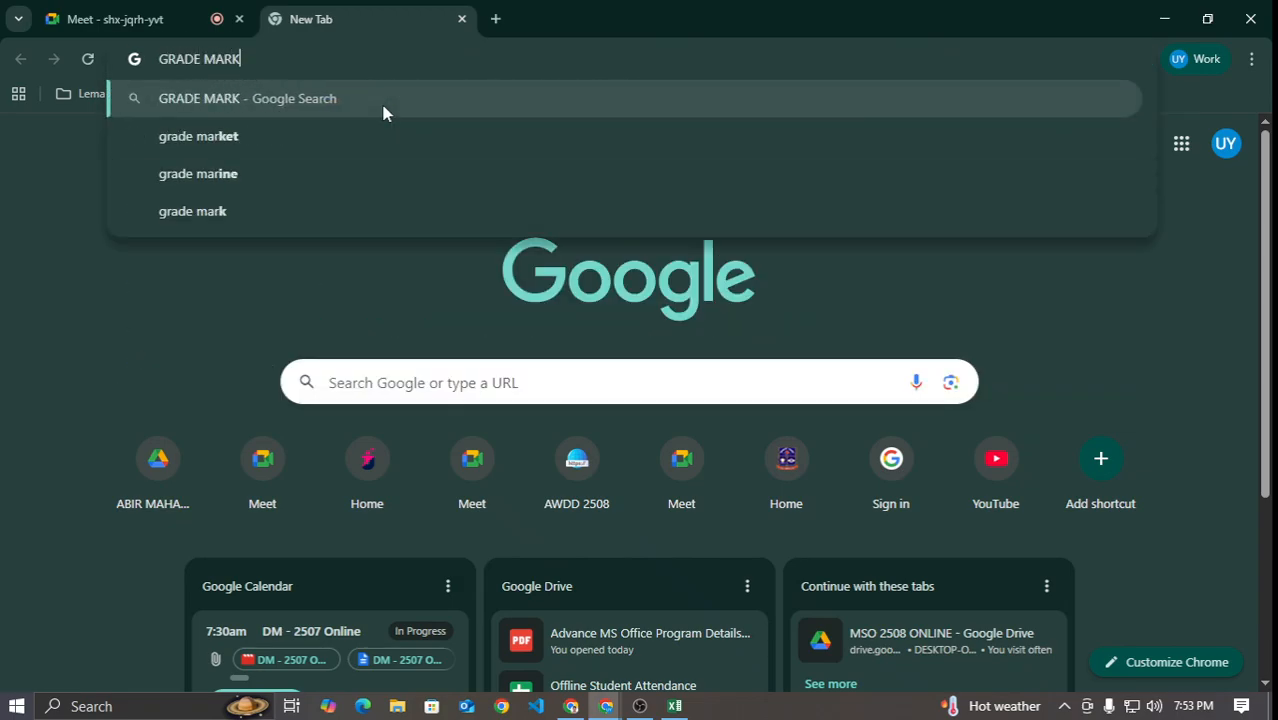
key("Down")
key("Down")
key("Down")
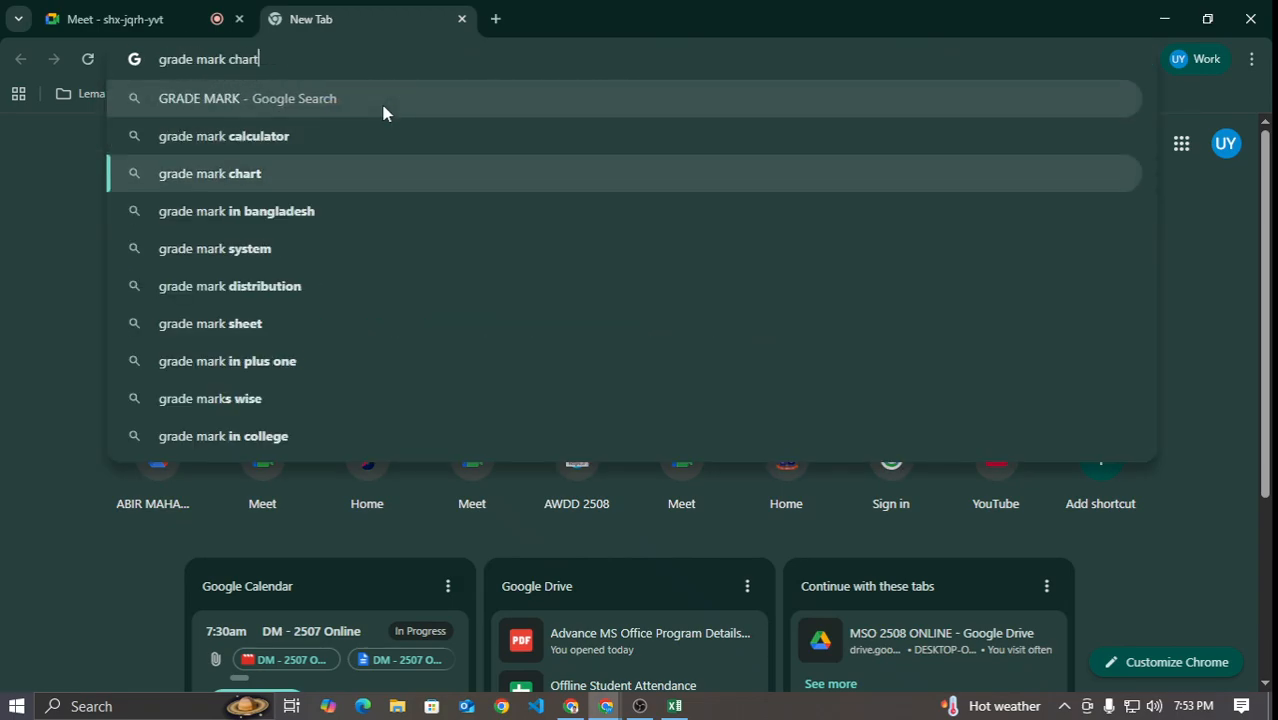
key("Return")
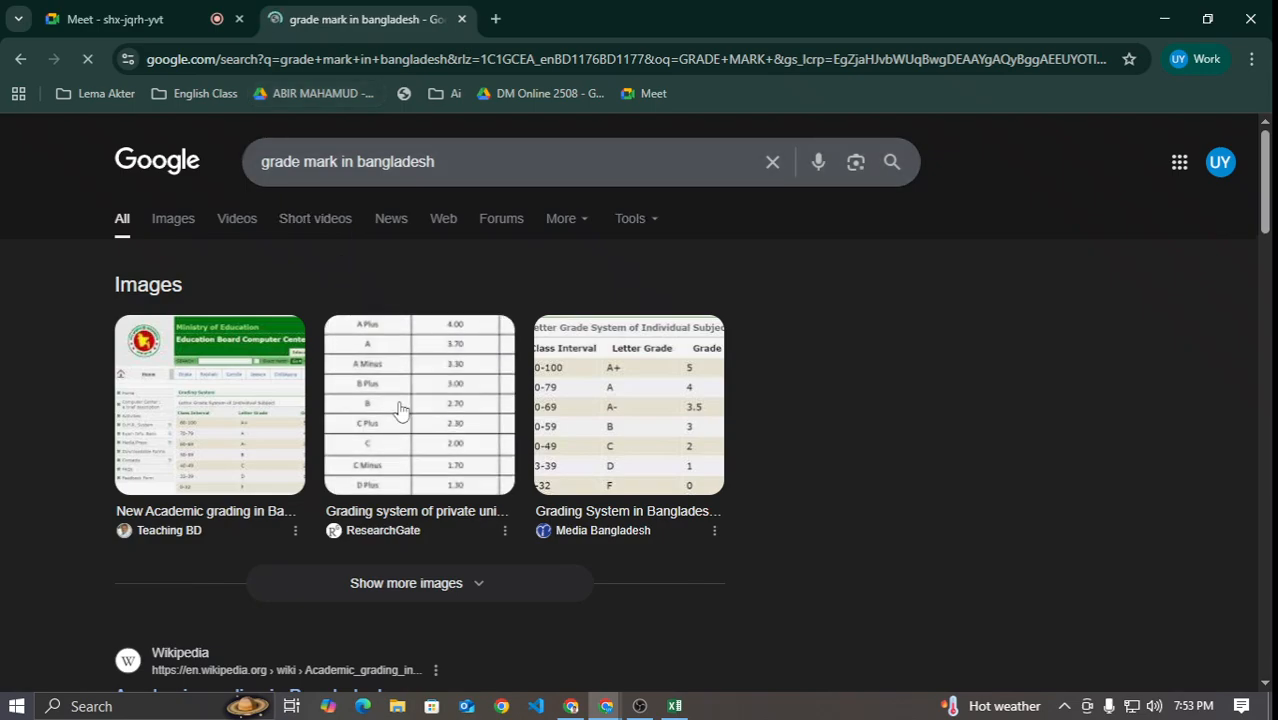
Step: Examine the ResearchGate and Media Bangladesh grading-system images, and return to cell D5 in Excel
left_click(476, 342)
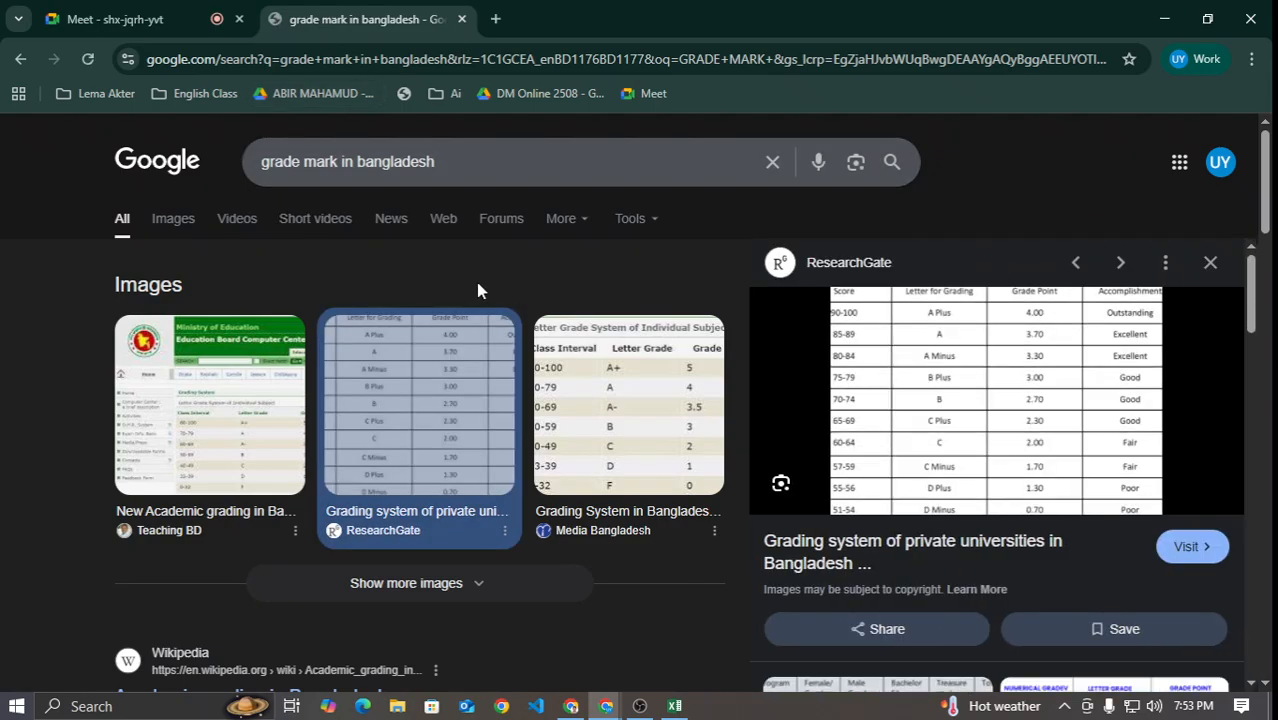
left_click(612, 420)
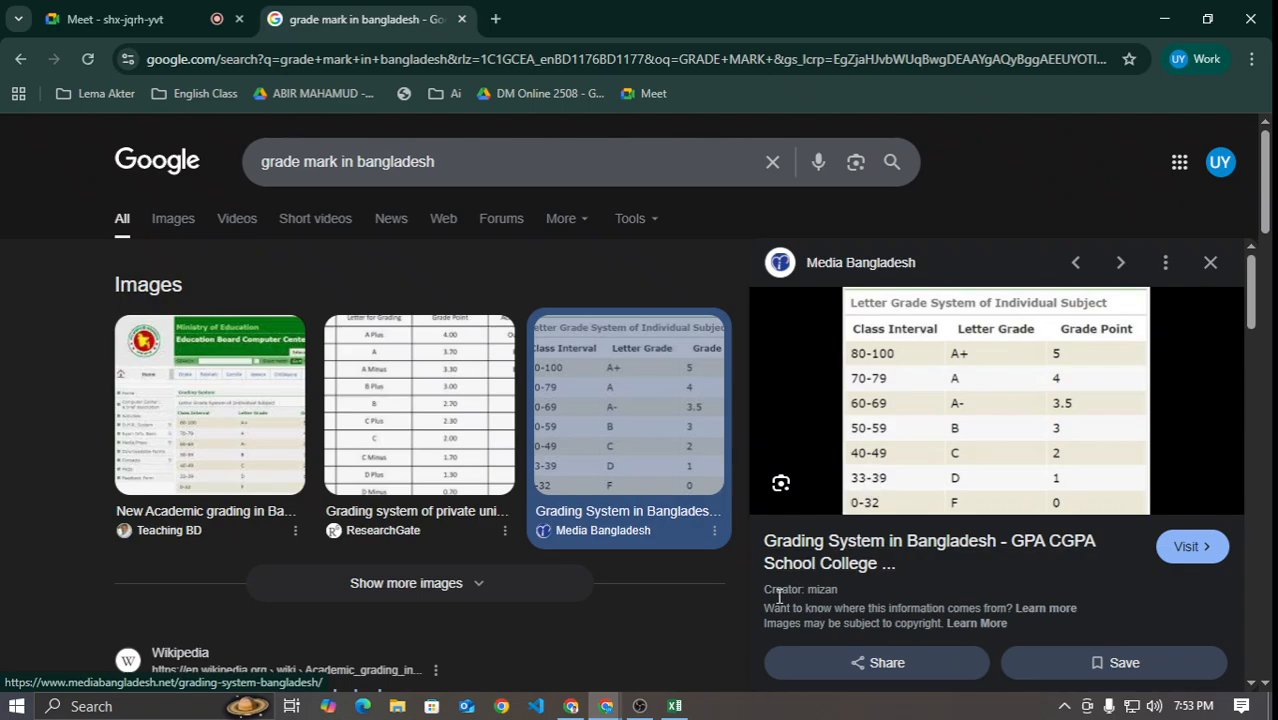
left_click(675, 706)
left_click(334, 350)
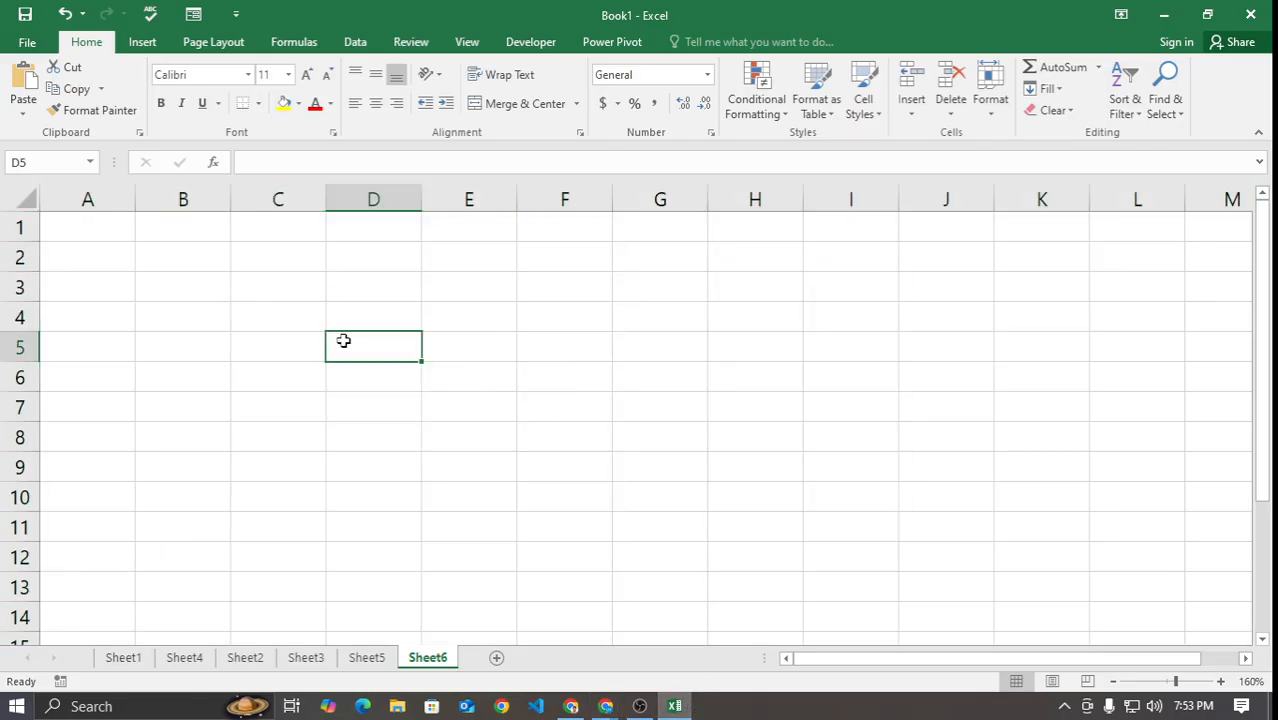
Step: Start an IF formula in cell B3 of Sheet6
left_click(95, 292)
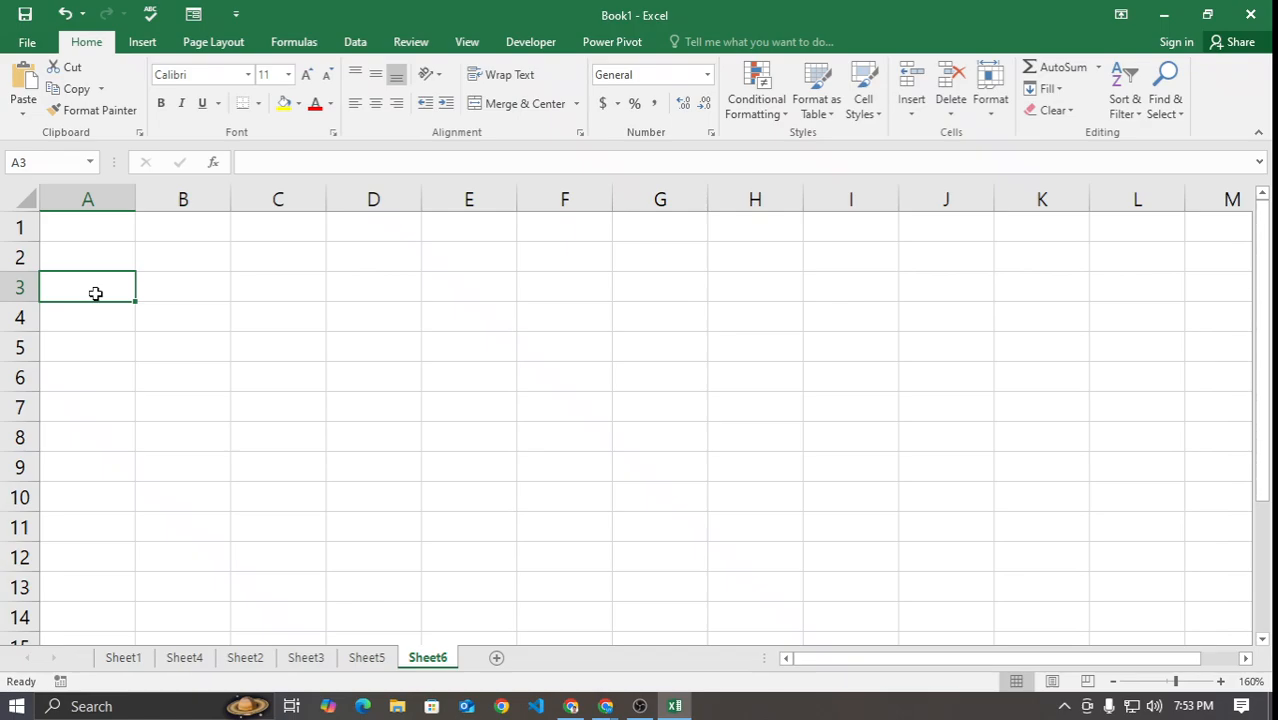
key("Right")
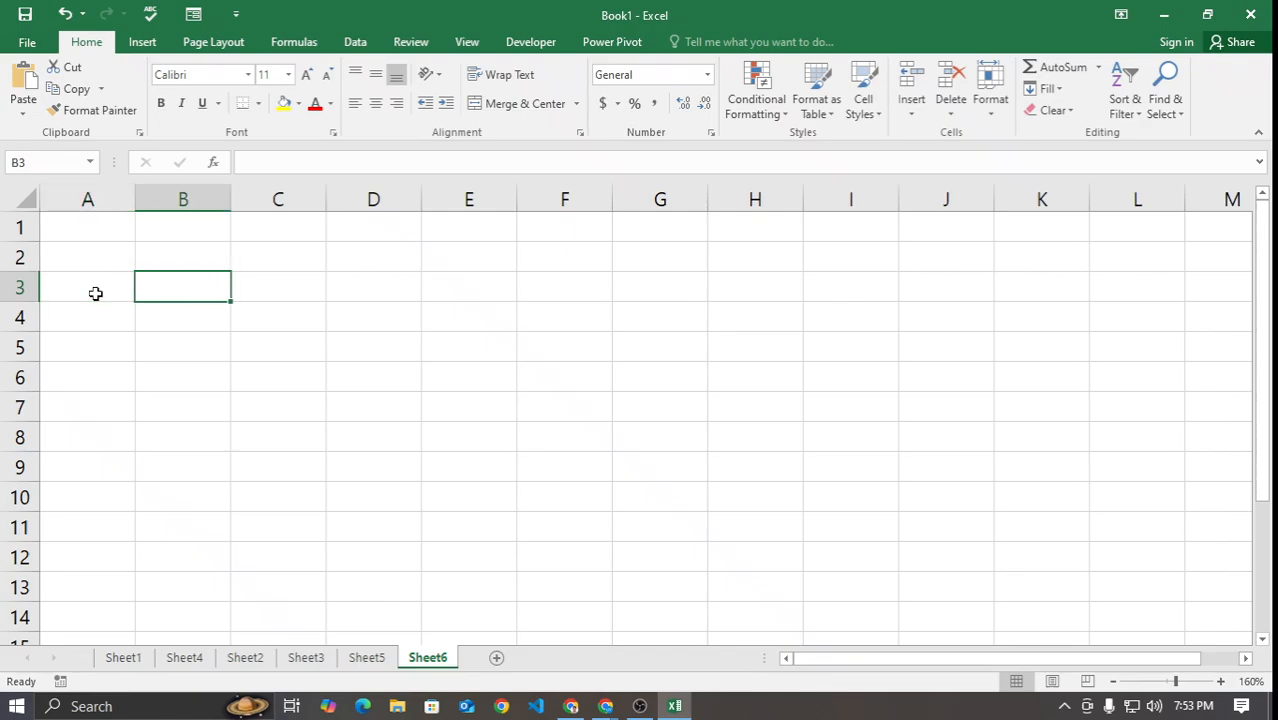
type("=IF(")
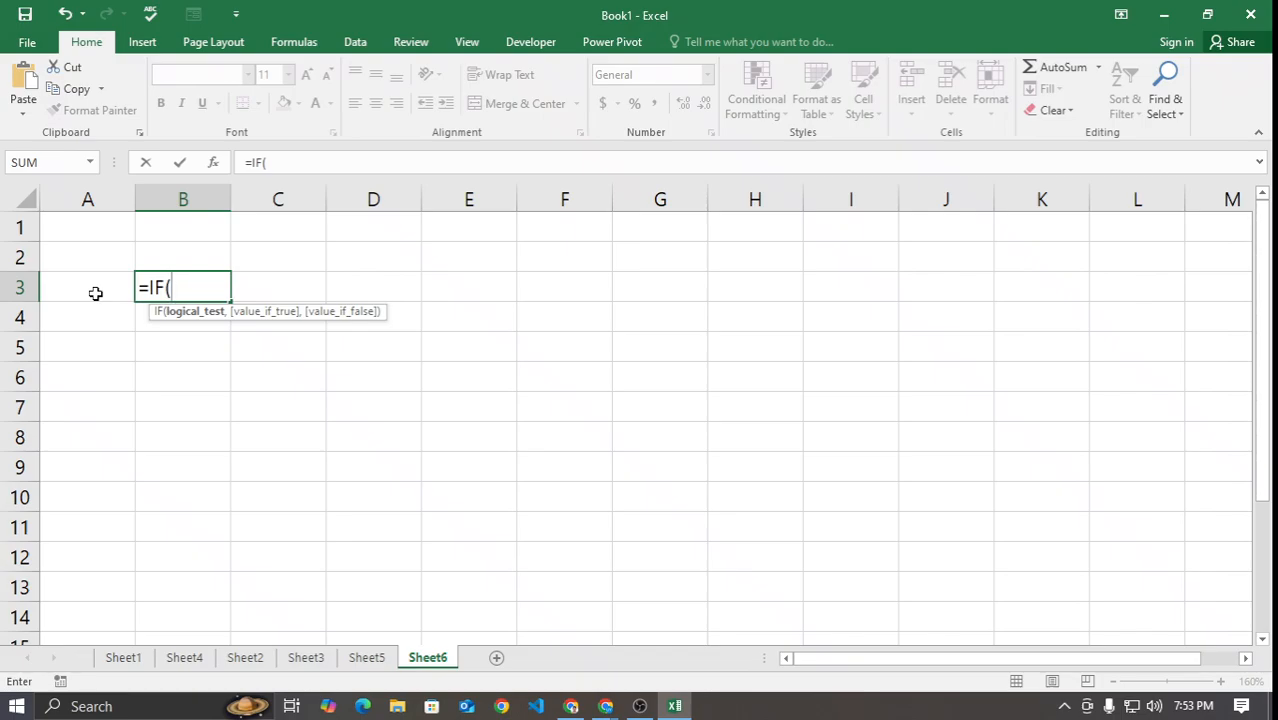
Step: Switch to the Google Meet call, read the in-call messages, close them and return to the formula in Excel
key("alt+Tab")
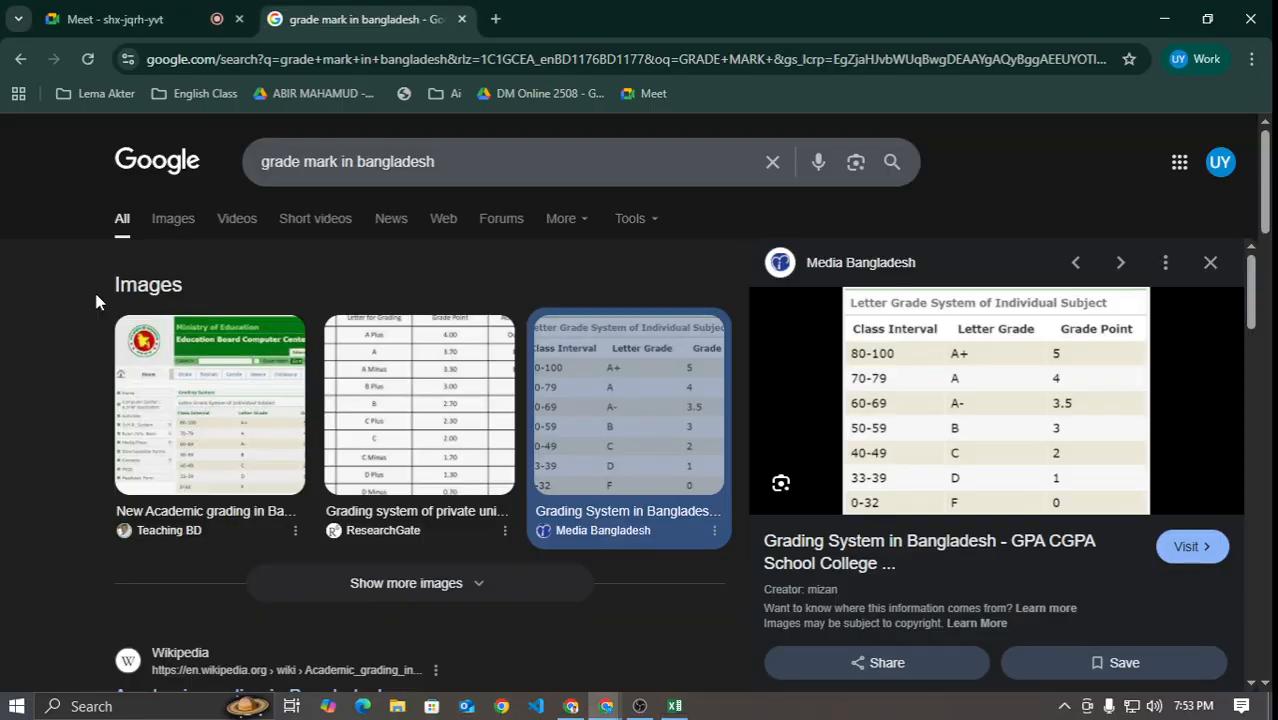
left_click(95, 22)
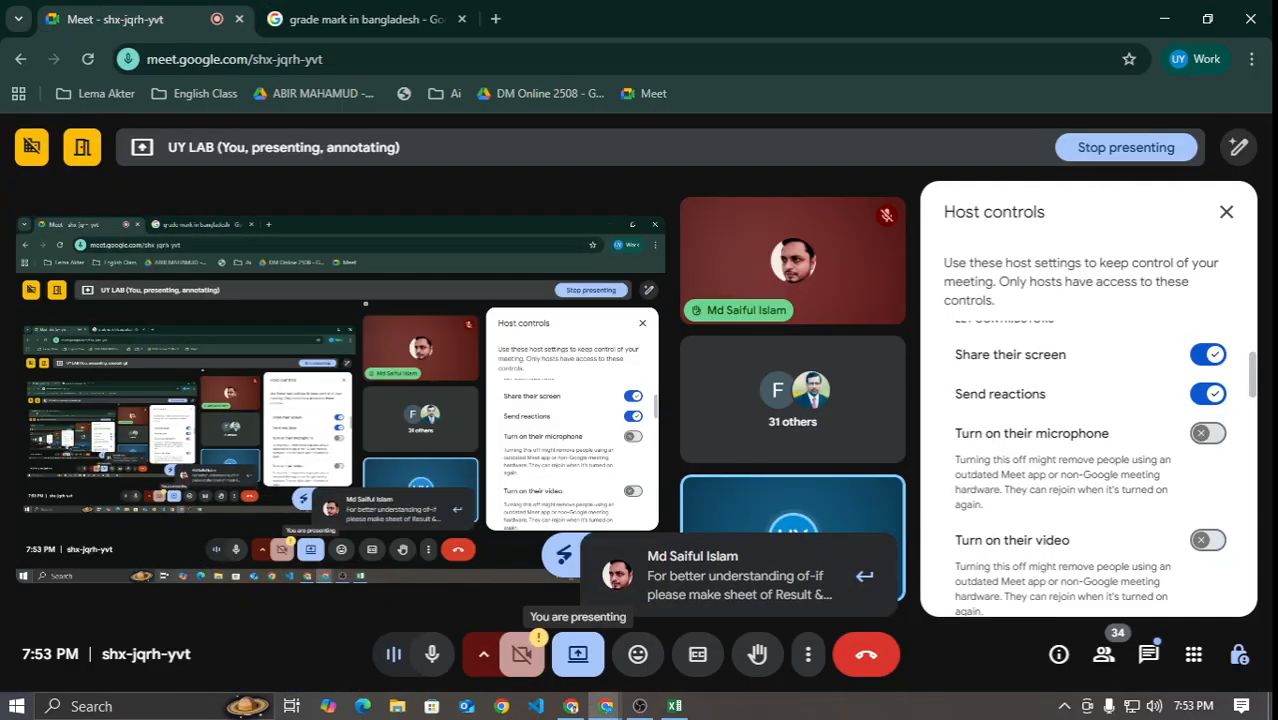
left_click(1148, 654)
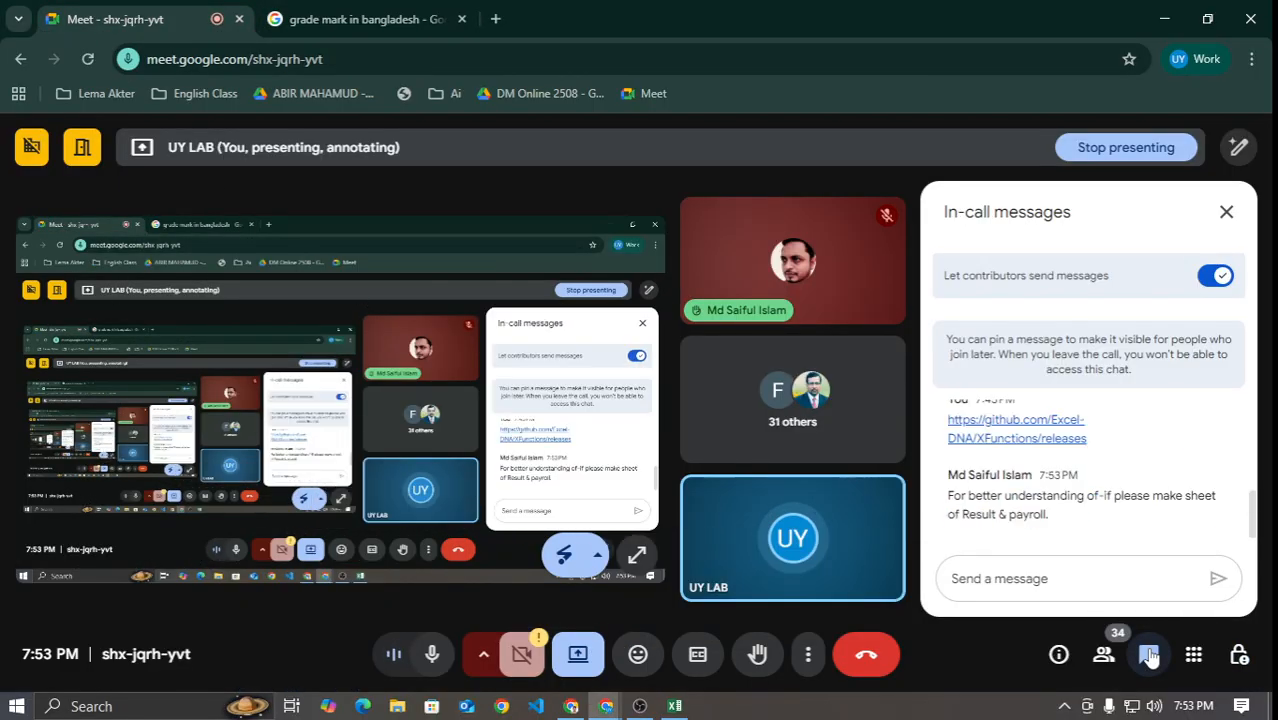
left_click(1226, 211)
key("alt+Tab")
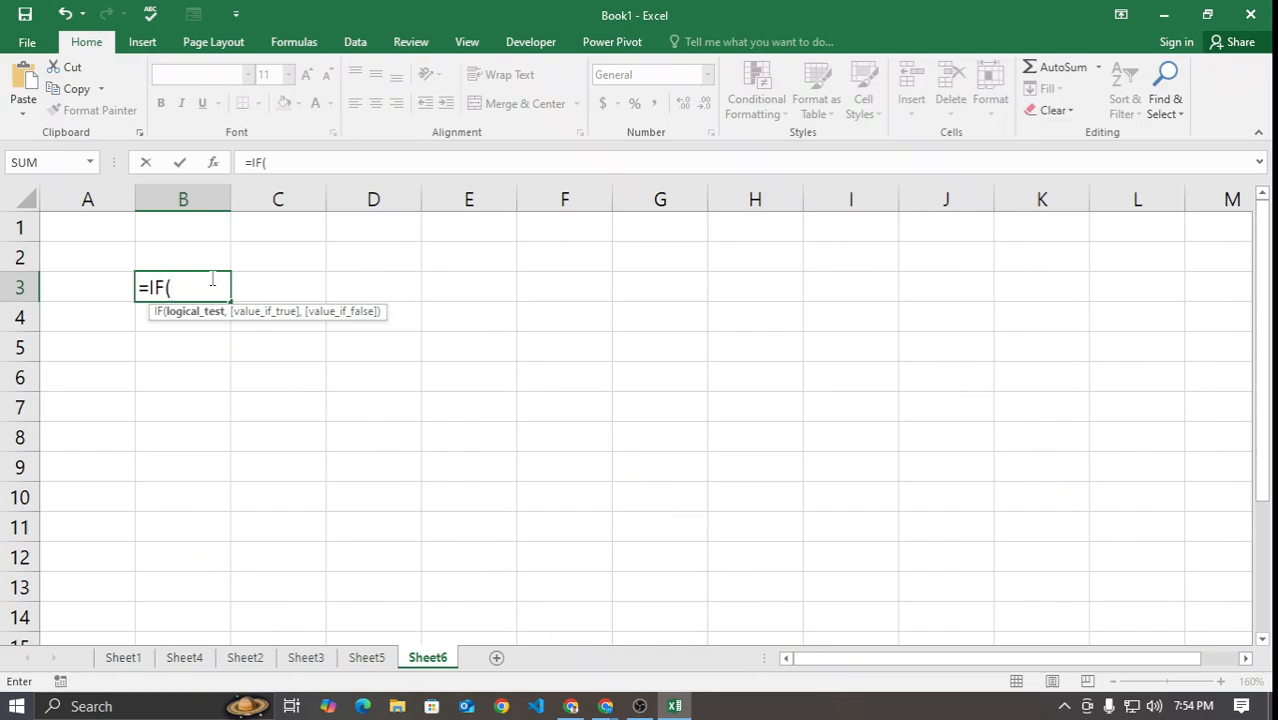
Step: Set the IF's logical test to A3>=80 and enter "A+" as its value if true
left_click(64, 285)
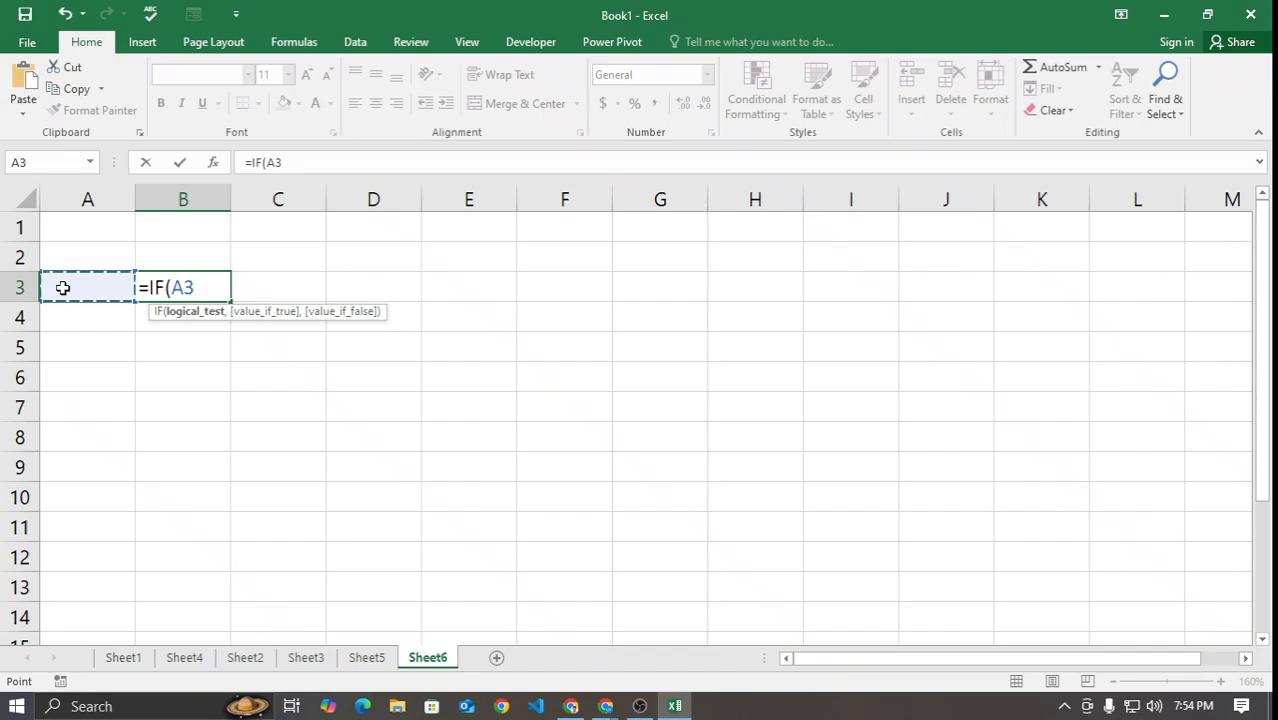
type(">=80")
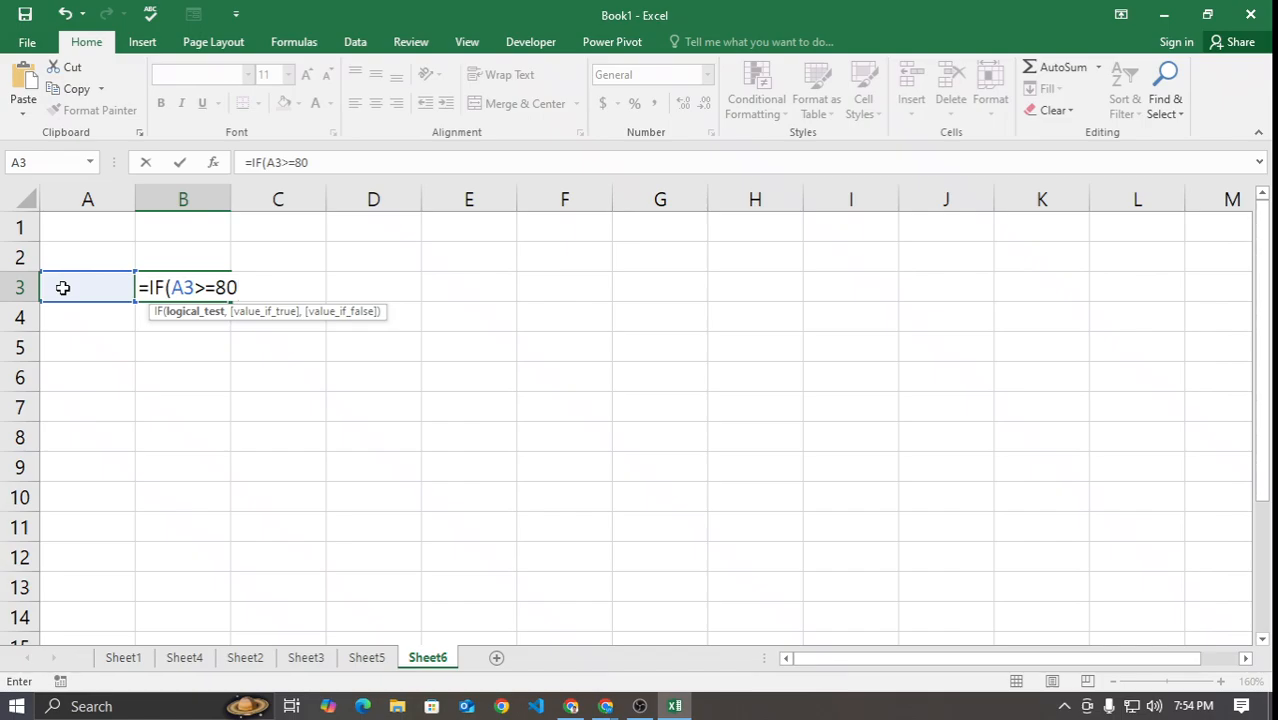
type(",")
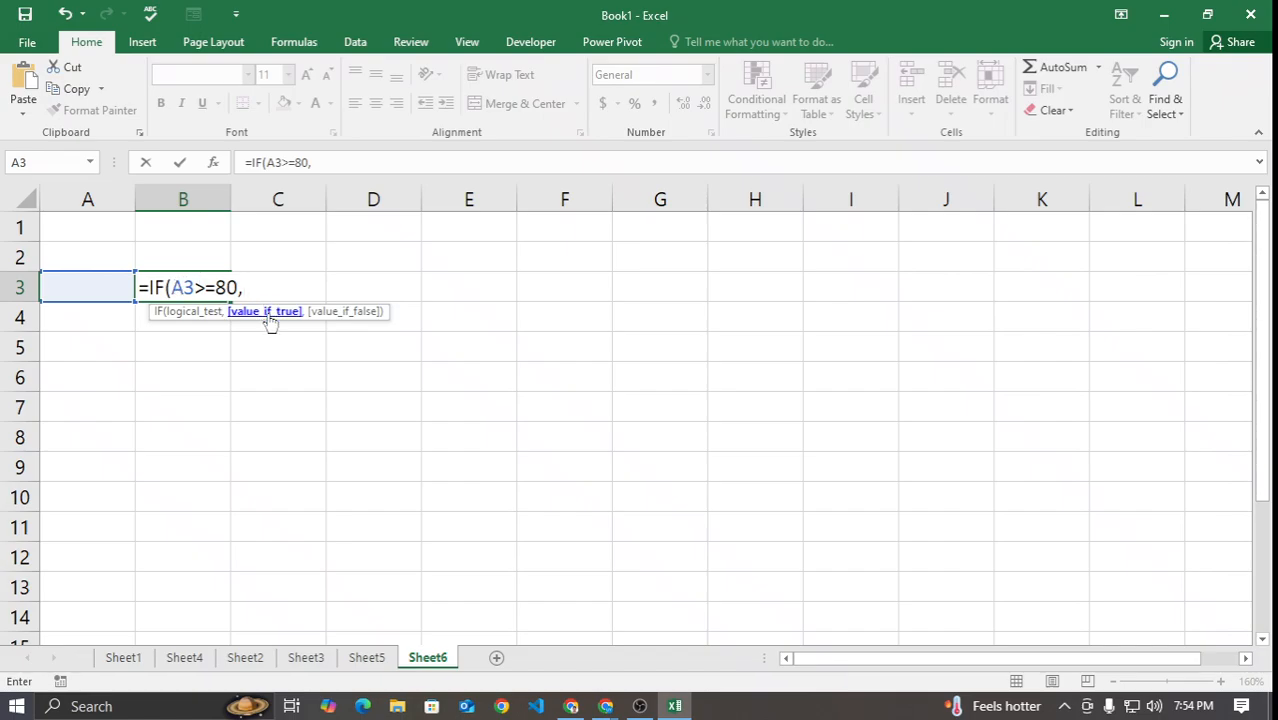
type("\"A+")
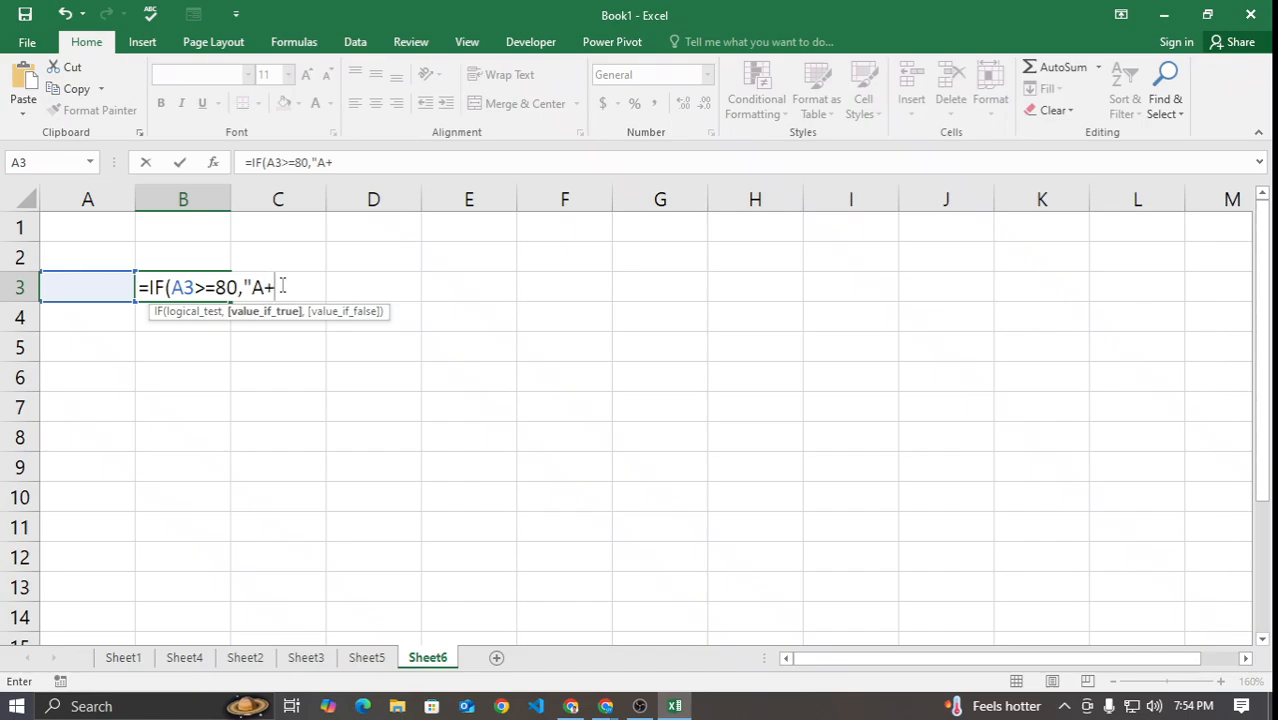
Step: Try "fail" as the value if false, then replace it with the opening of a nested IF
type("\",\"fai")
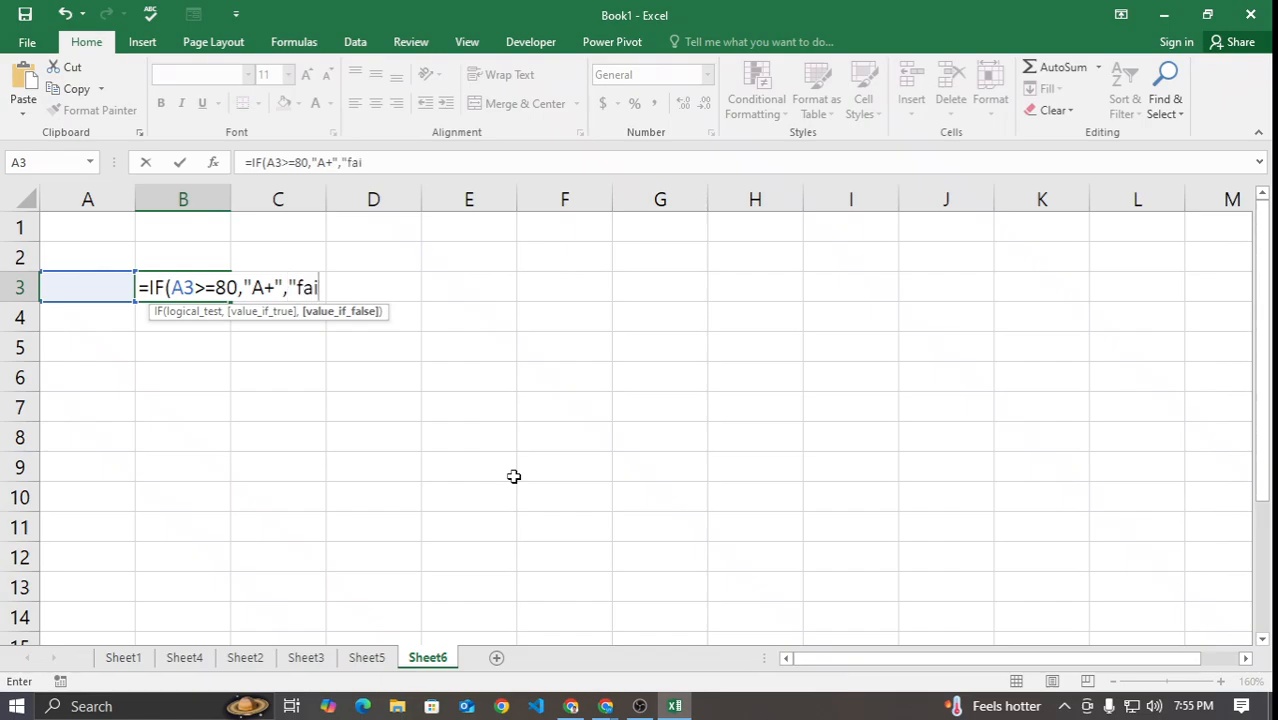
type("l\"")
key("BackSpace")
key("BackSpace")
key("BackSpace")
type("IF(")
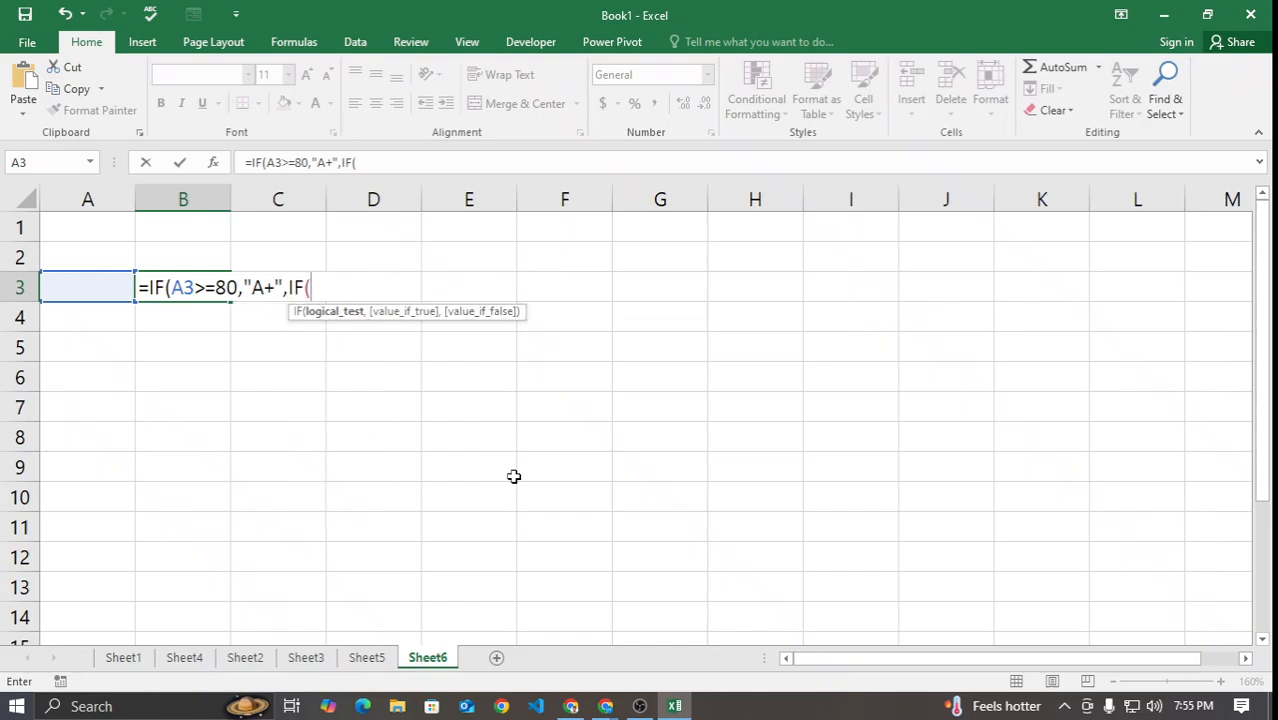
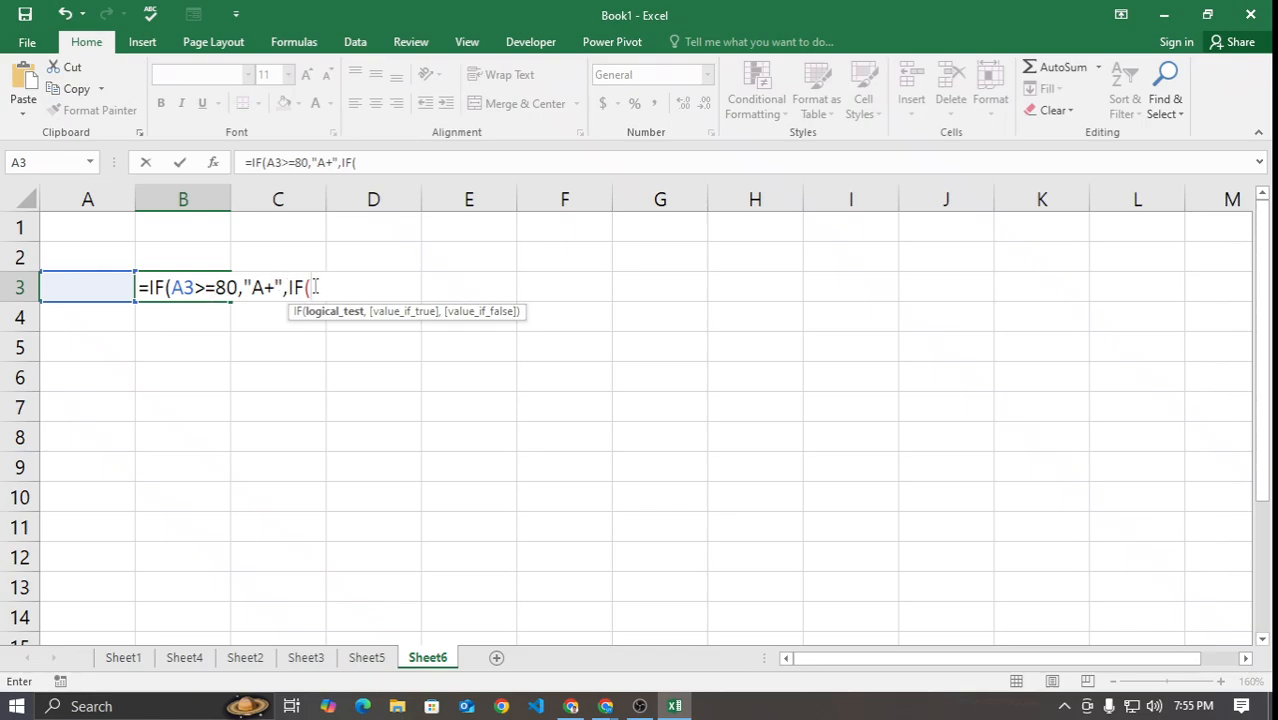
Step: Set the nested IF's logical test to A3>=70, checking the Bangladesh grade table in the browser for the threshold
left_click(93, 284)
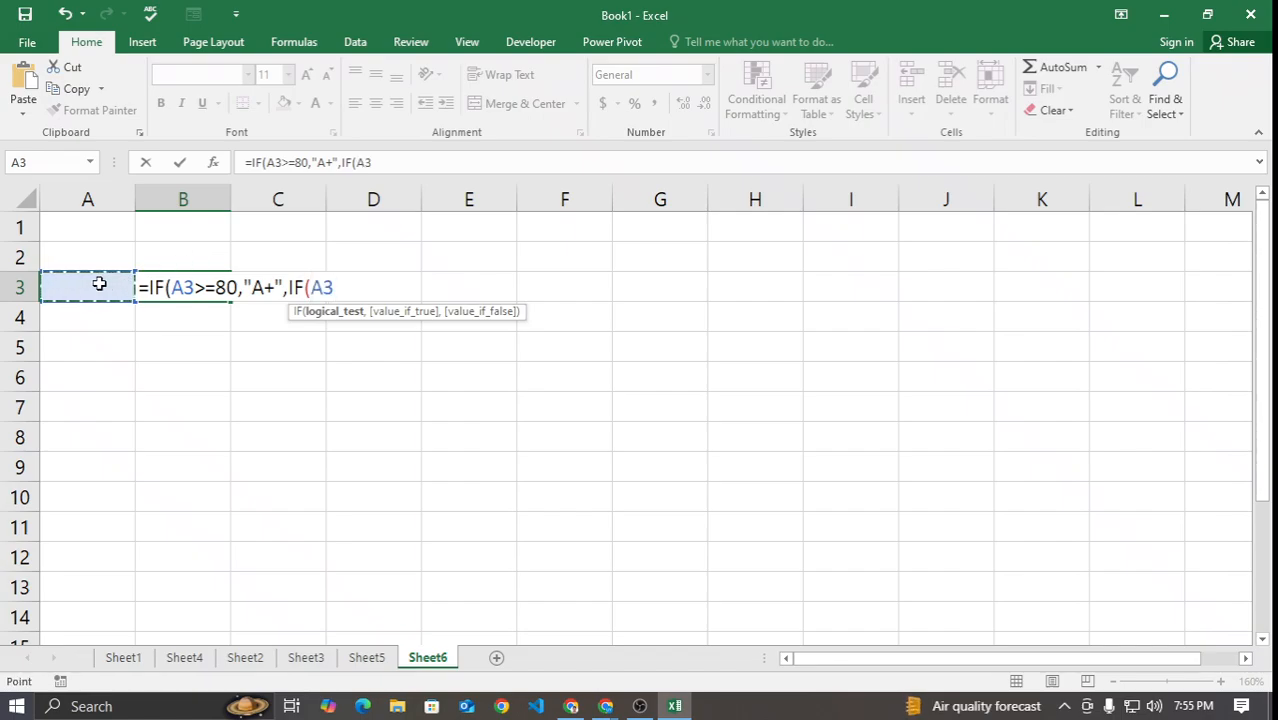
type(">=")
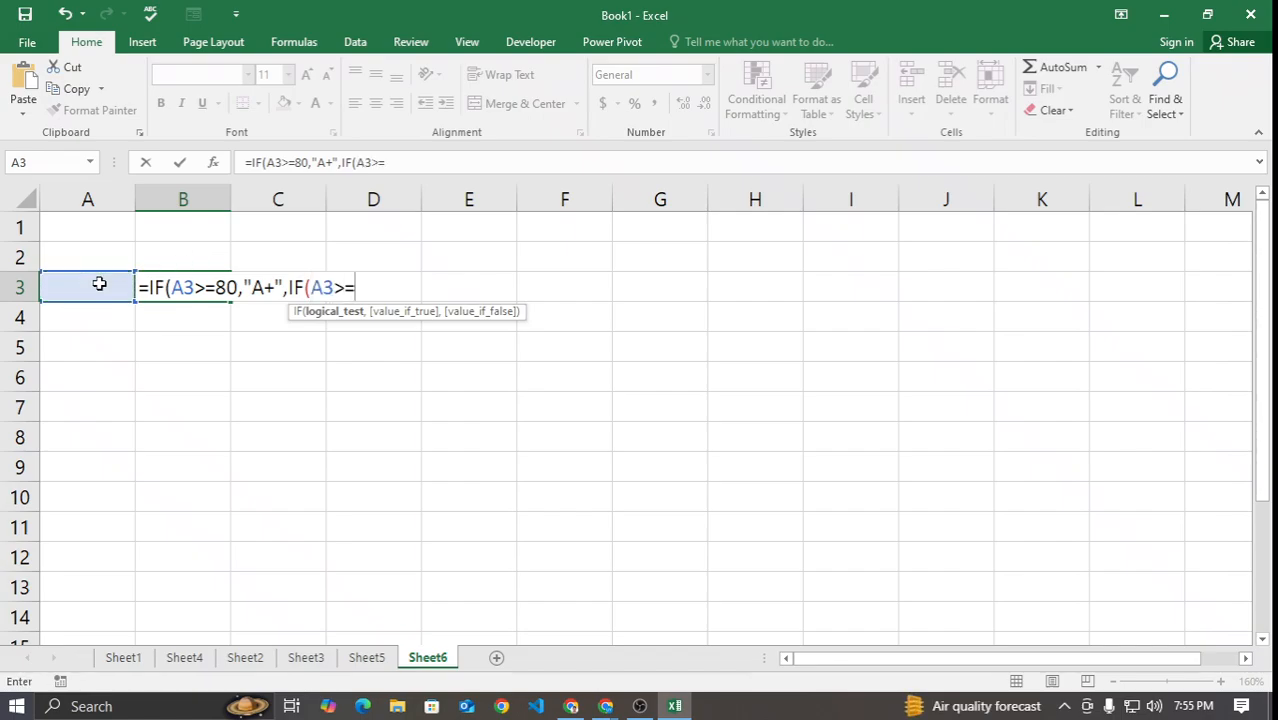
left_click(603, 703)
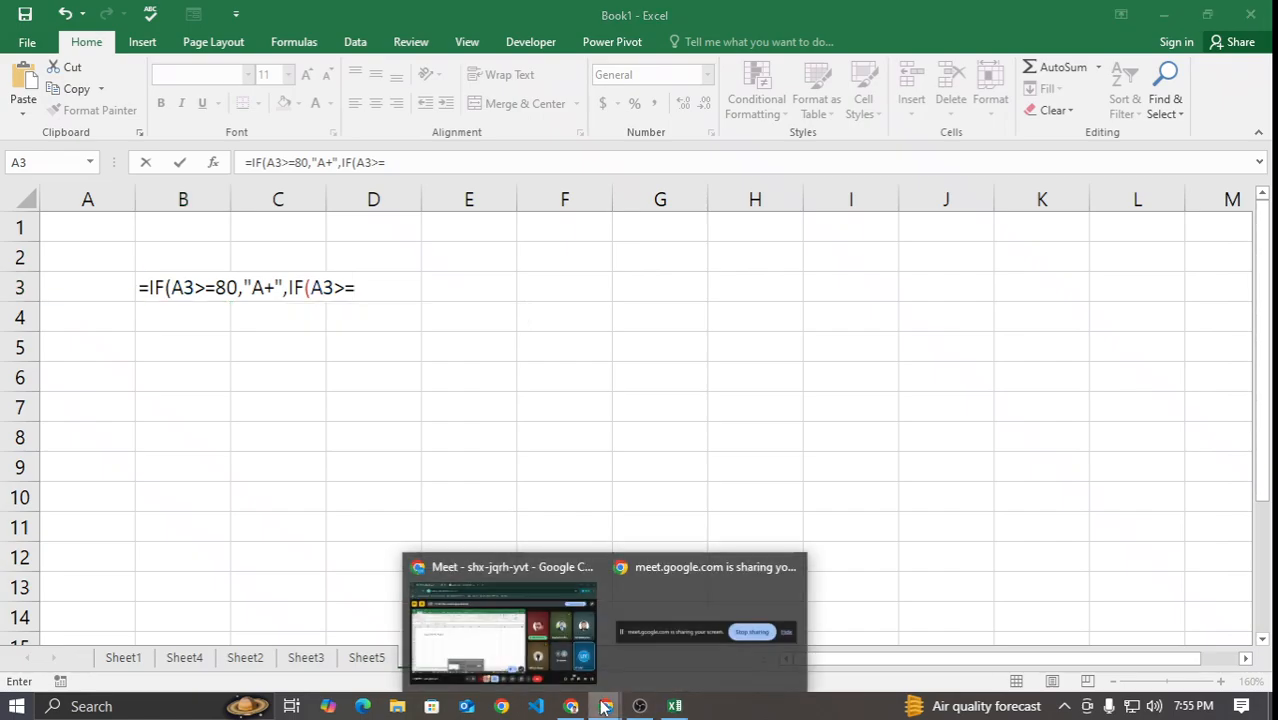
left_click(566, 668)
left_click(360, 19)
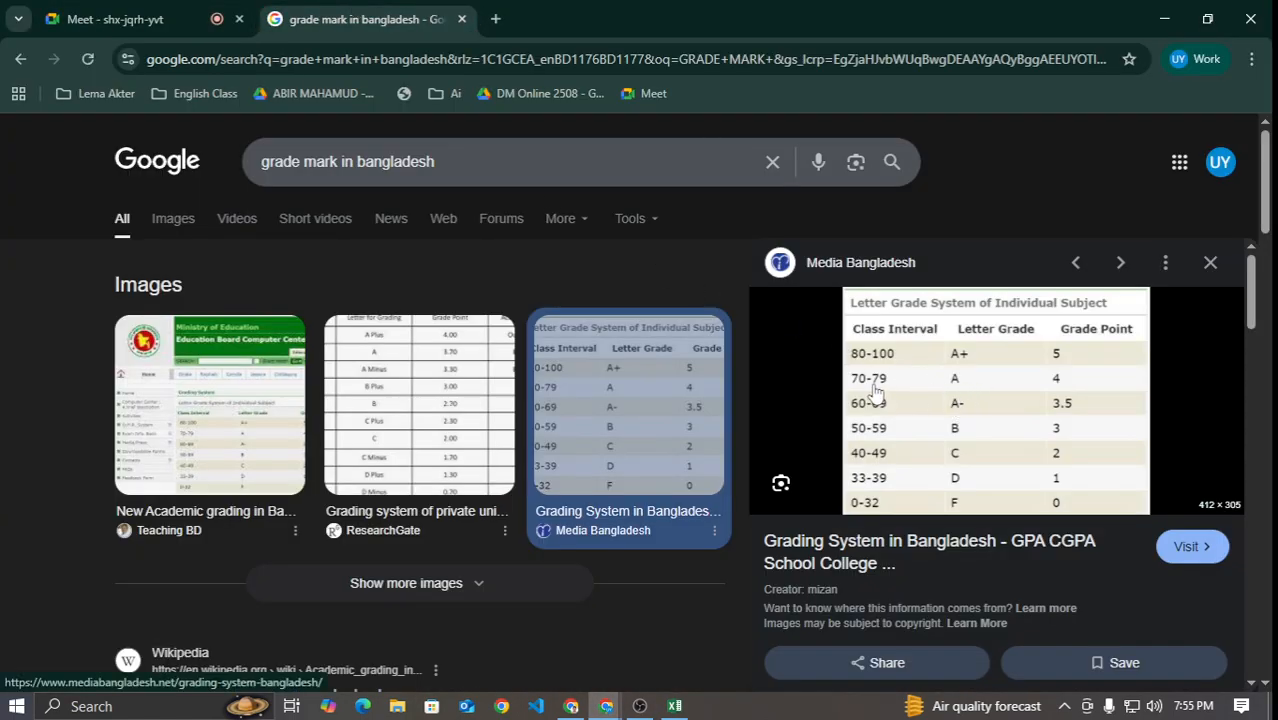
left_click(675, 706)
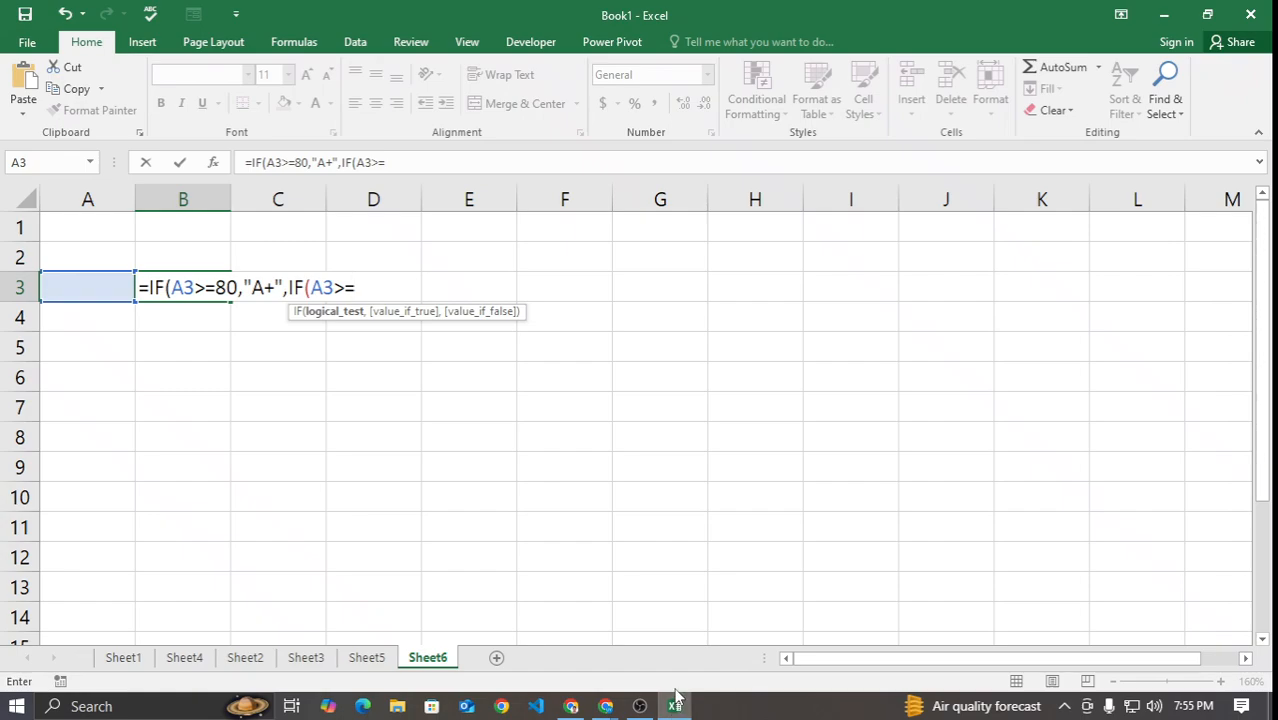
type("70")
left_click(688, 710)
left_click(678, 708)
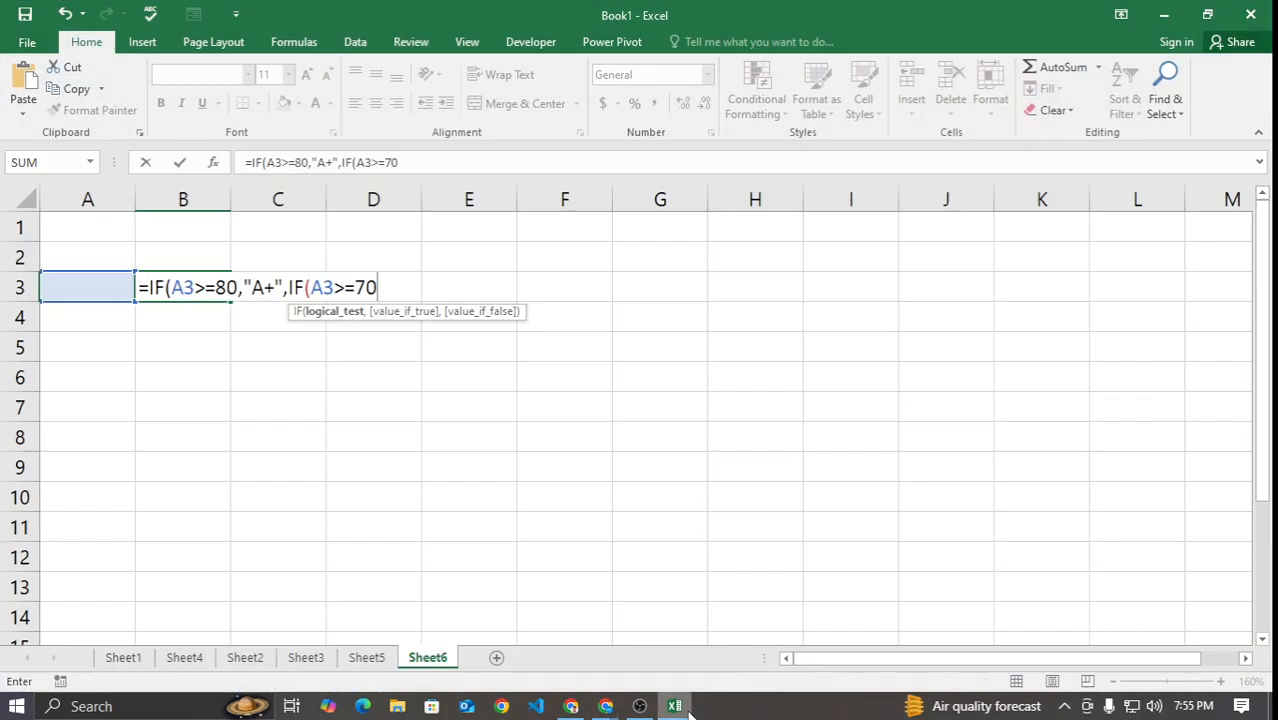
left_click(670, 710)
left_click(670, 710)
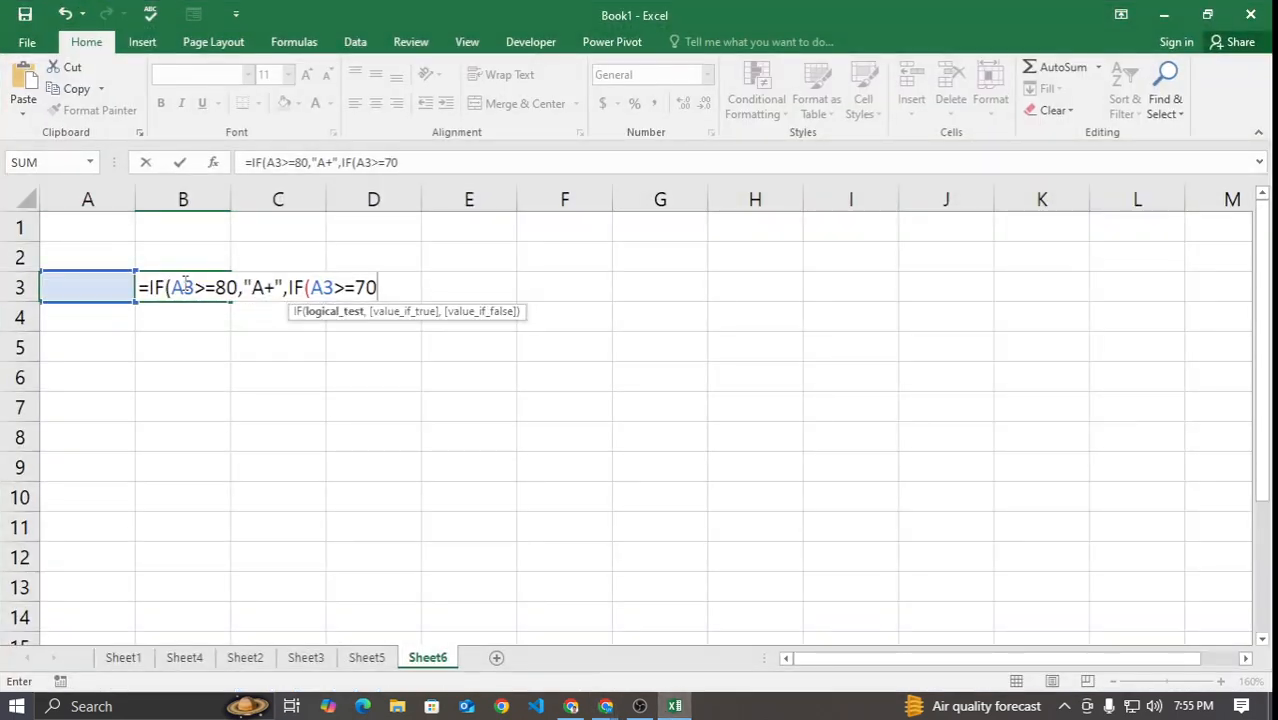
Step: Highlight the nested IF and compare the A3>=80 and A3>=70 tests, leaving the cursor at the formula's end
left_click_drag(243, 288, 378, 288)
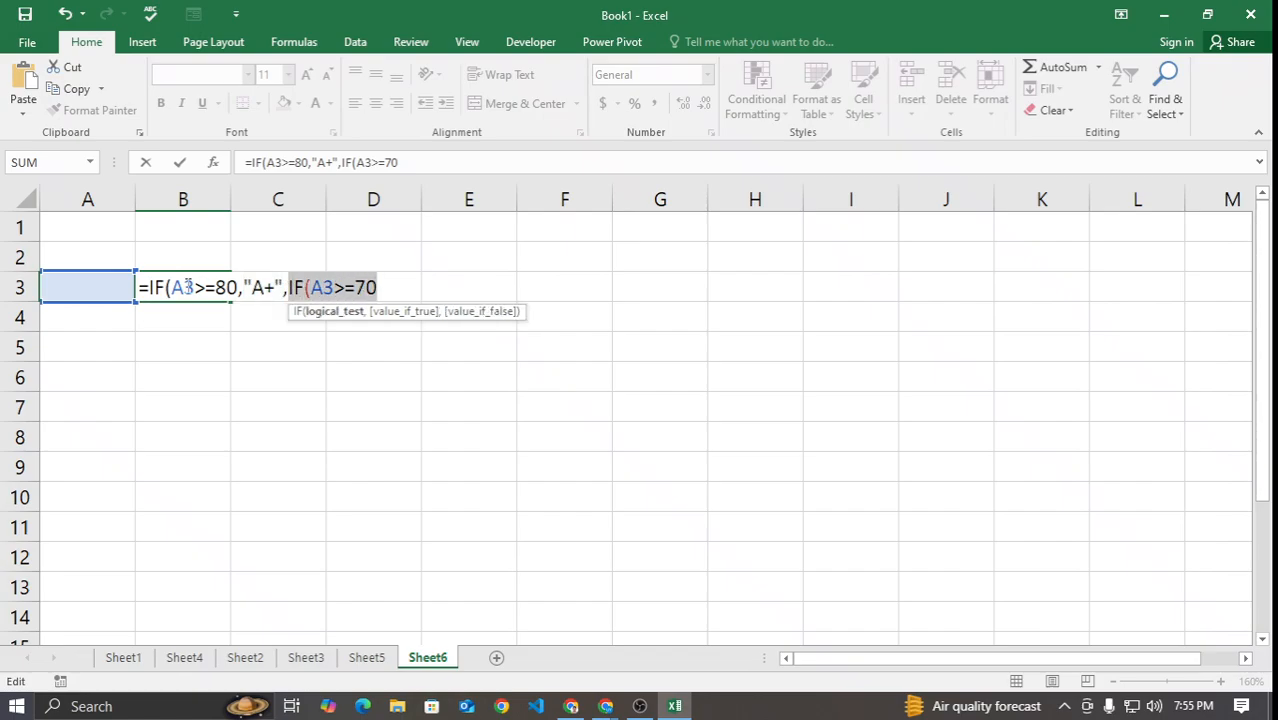
left_click_drag(172, 288, 238, 288)
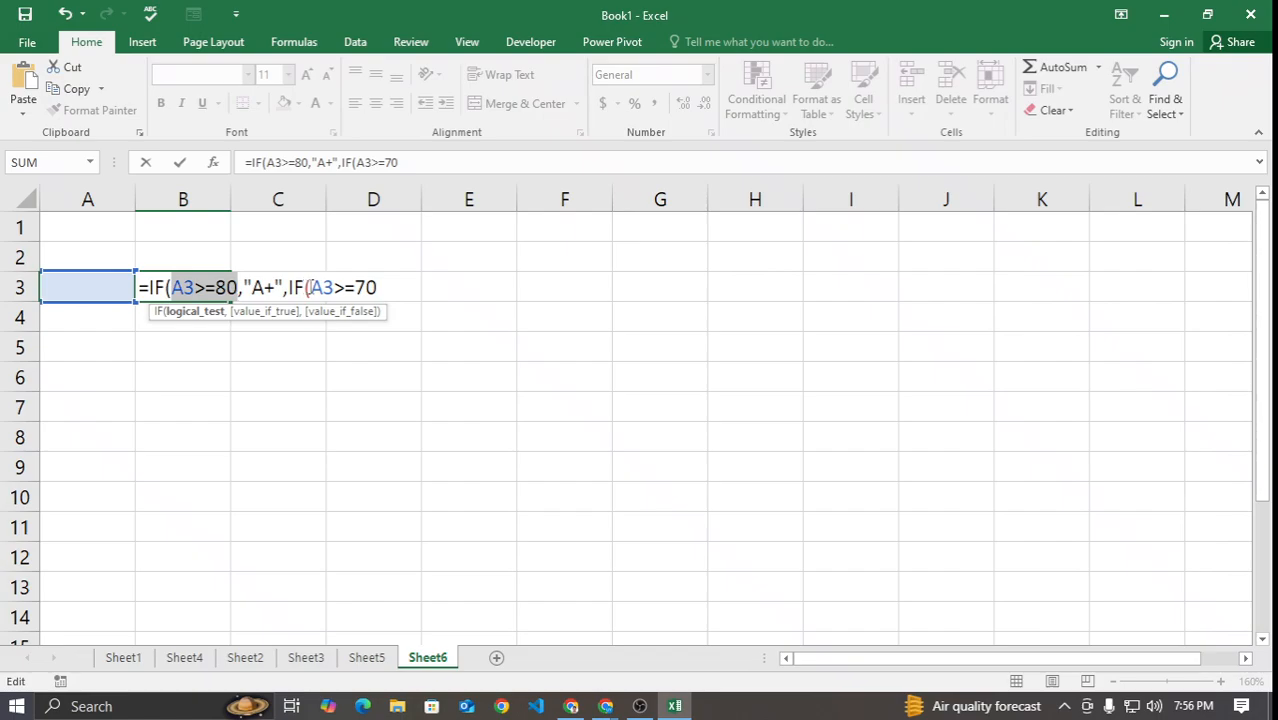
left_click_drag(309, 288, 378, 282)
left_click(402, 287)
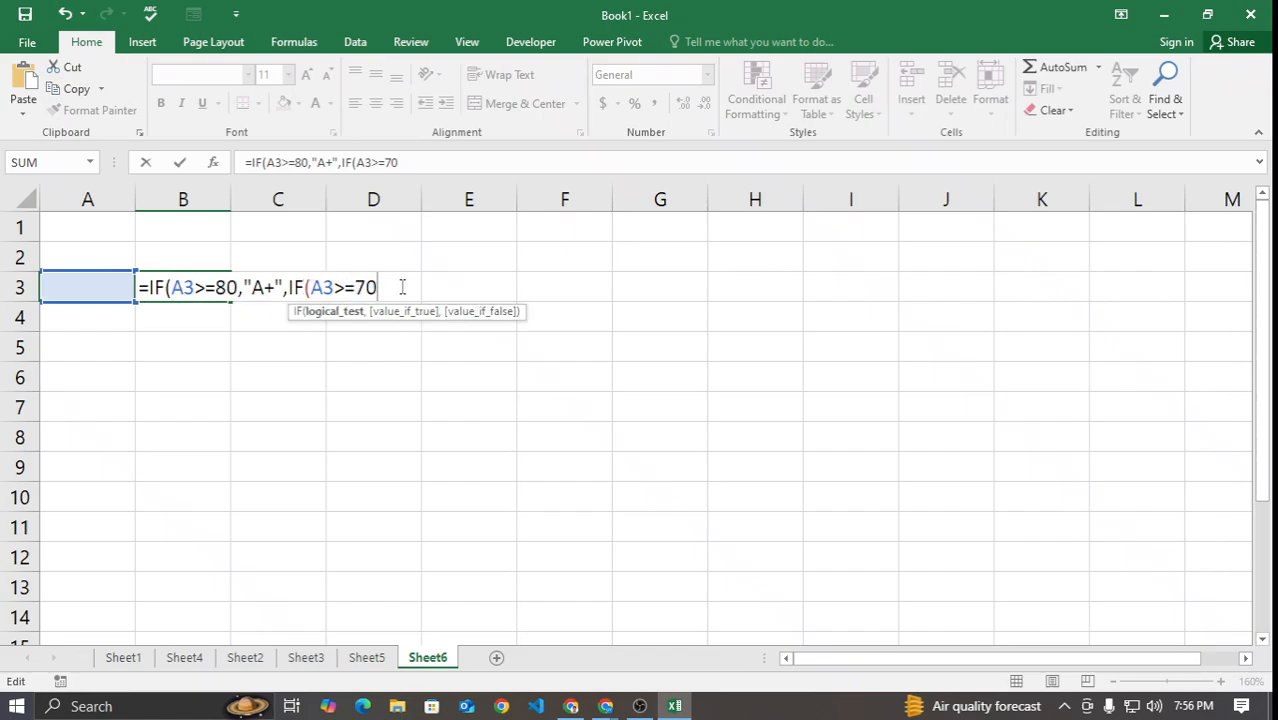
Step: Enter "A" as the second IF's value if true and open a third IF as its value if false
type(",")
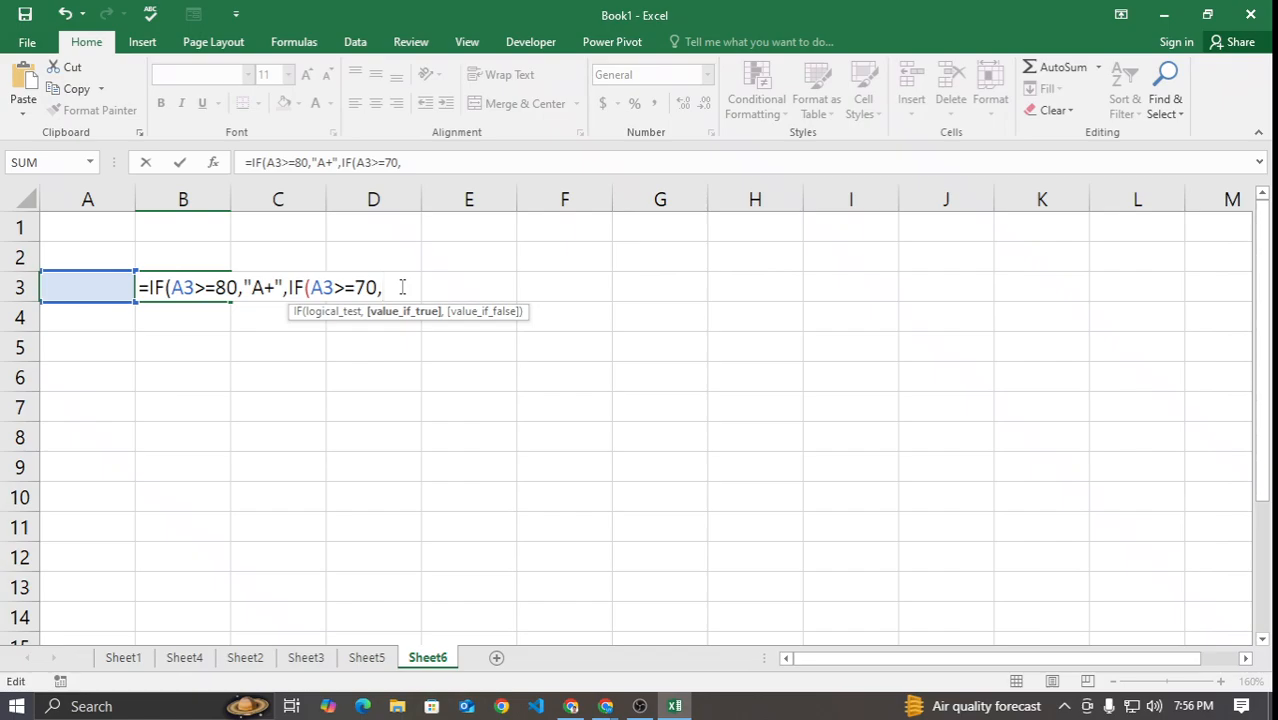
type("\"A\",")
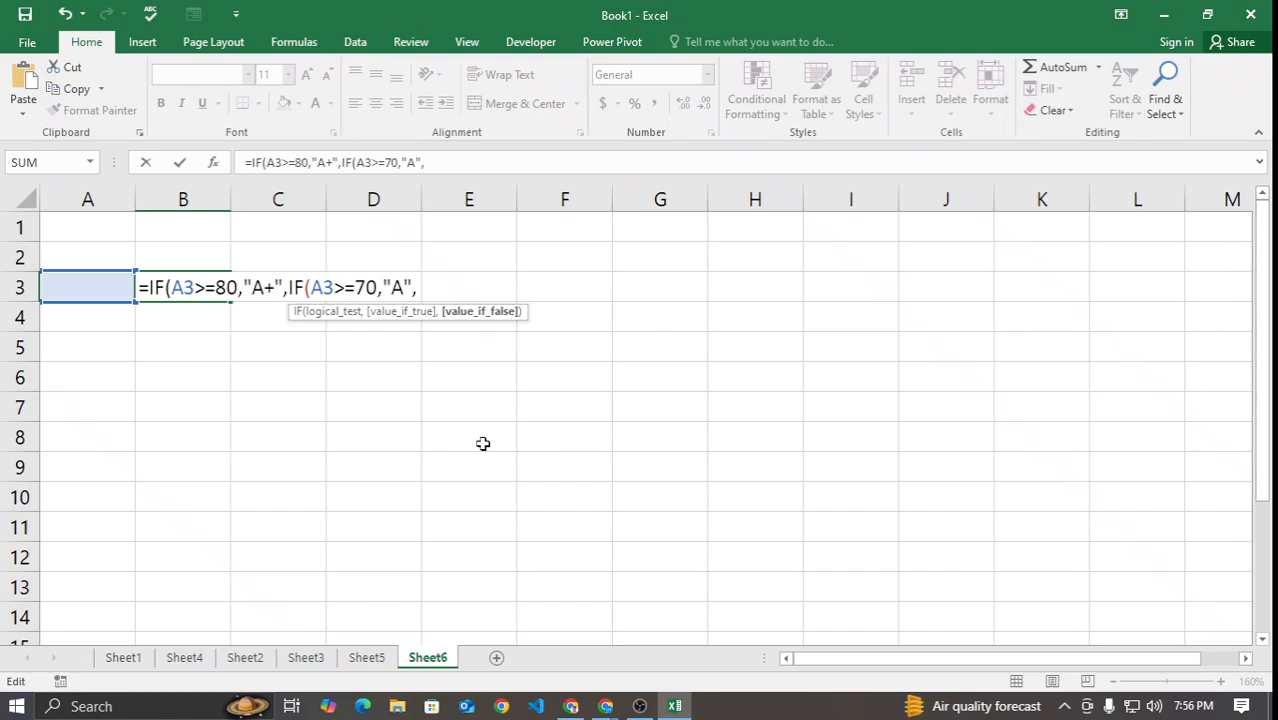
type("IF(")
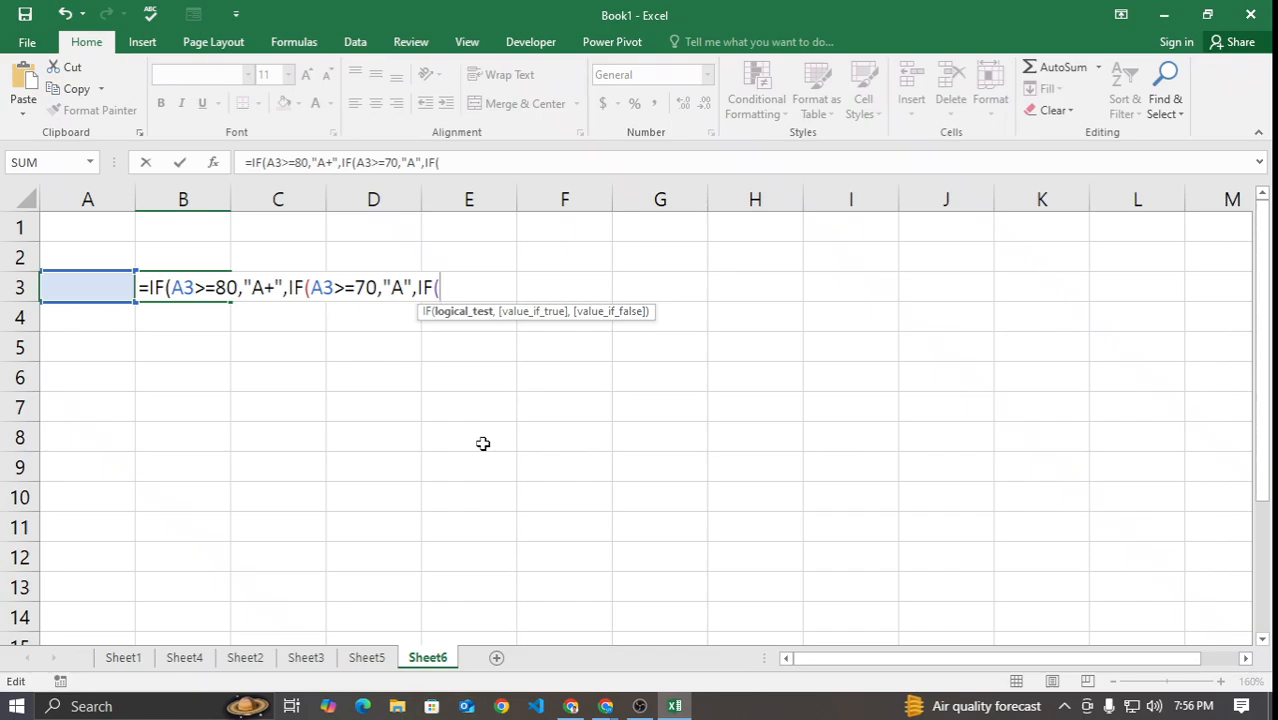
Step: Set the third IF's logical test to A3>=60 with "A-" as its value if true
left_click(87, 285)
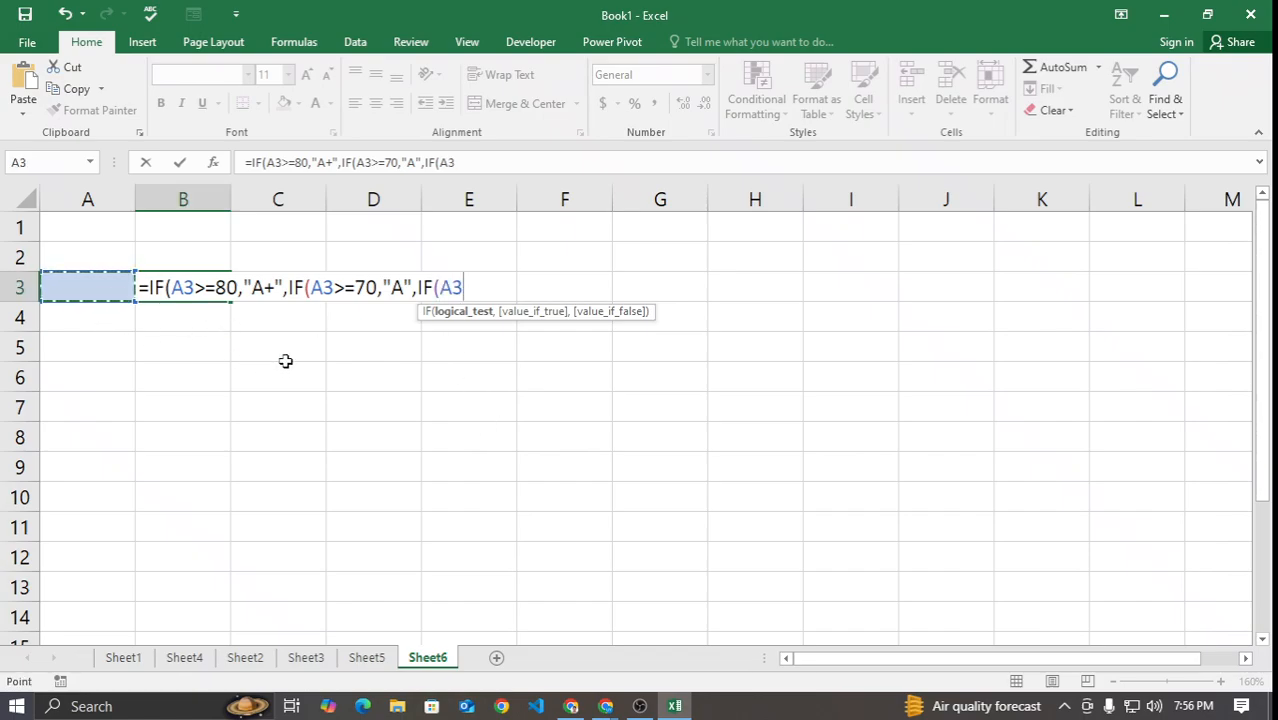
type(">=")
type("60")
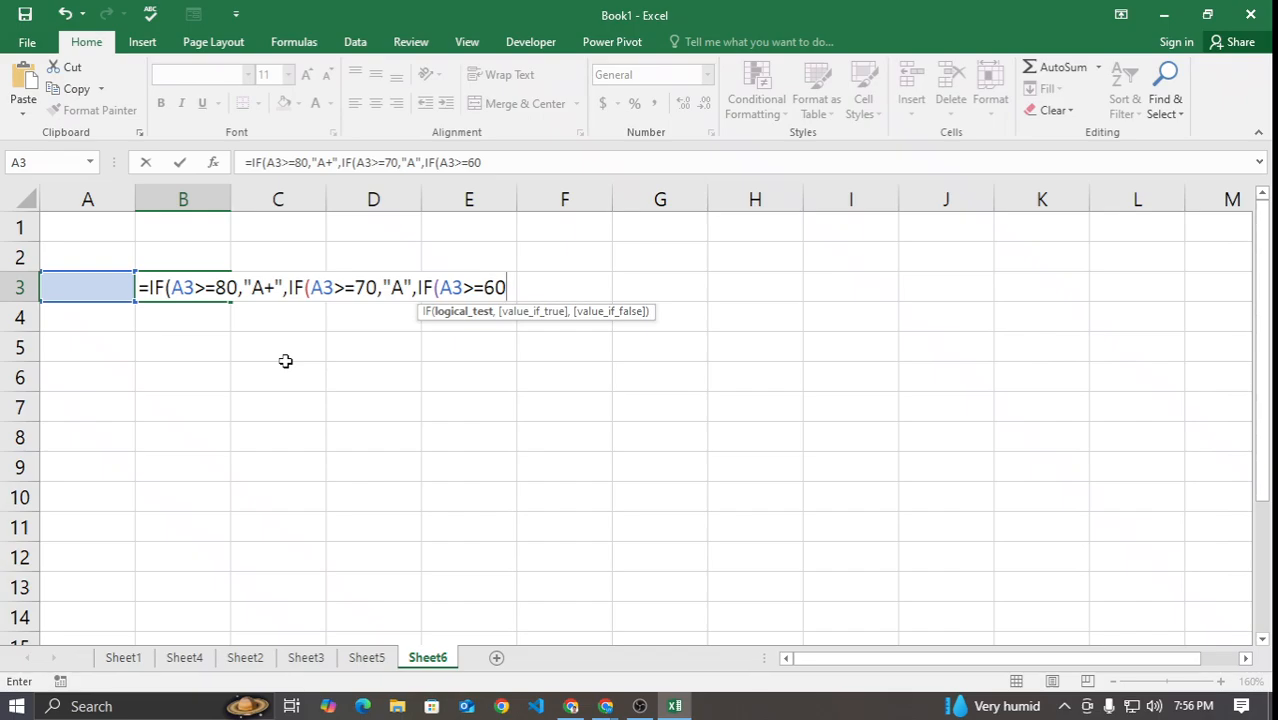
type(",")
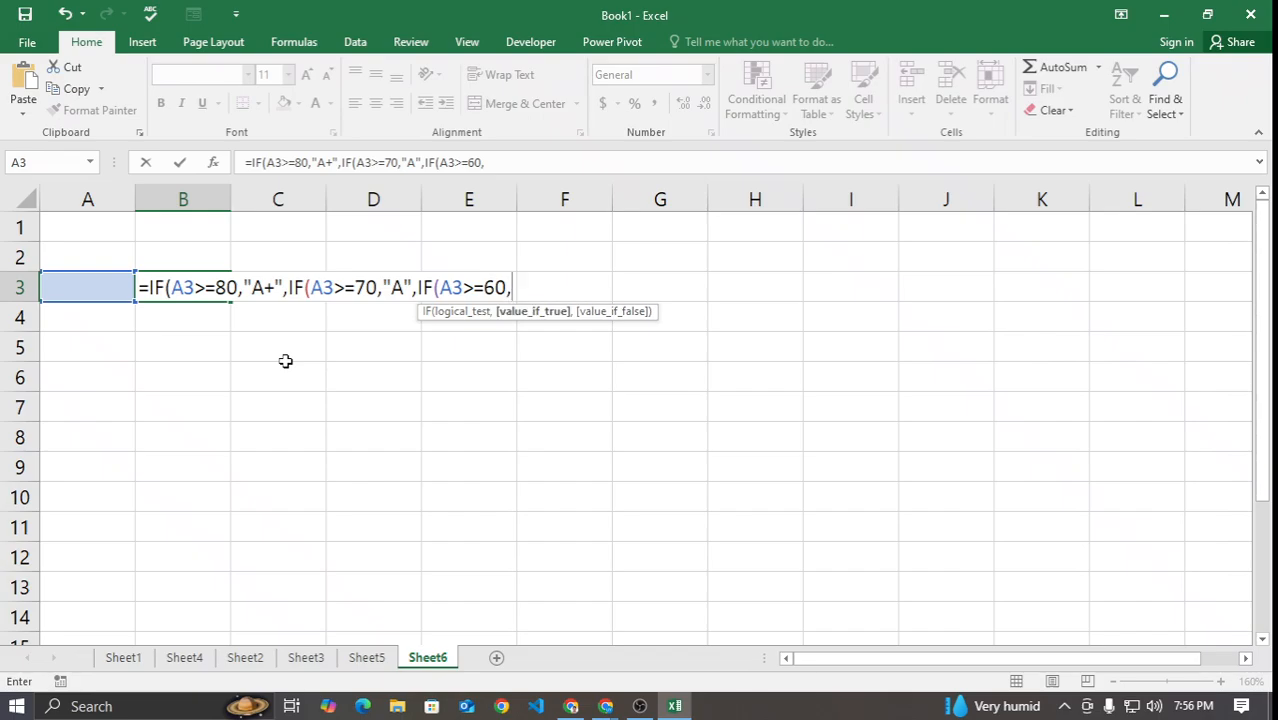
type("\"A-\"")
type(",")
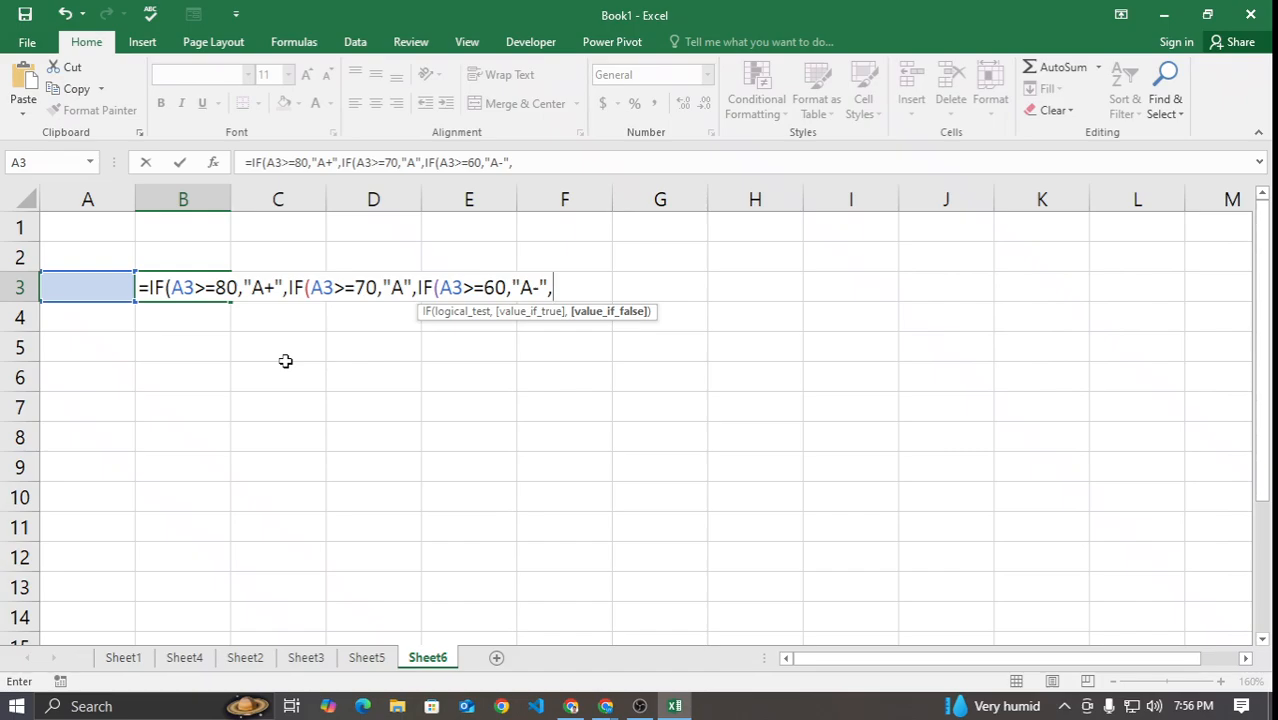
Step: Nest a fourth IF with the logical test A3>=50, checking the threshold against the Bangladesh grade table in the browser
type("IF(")
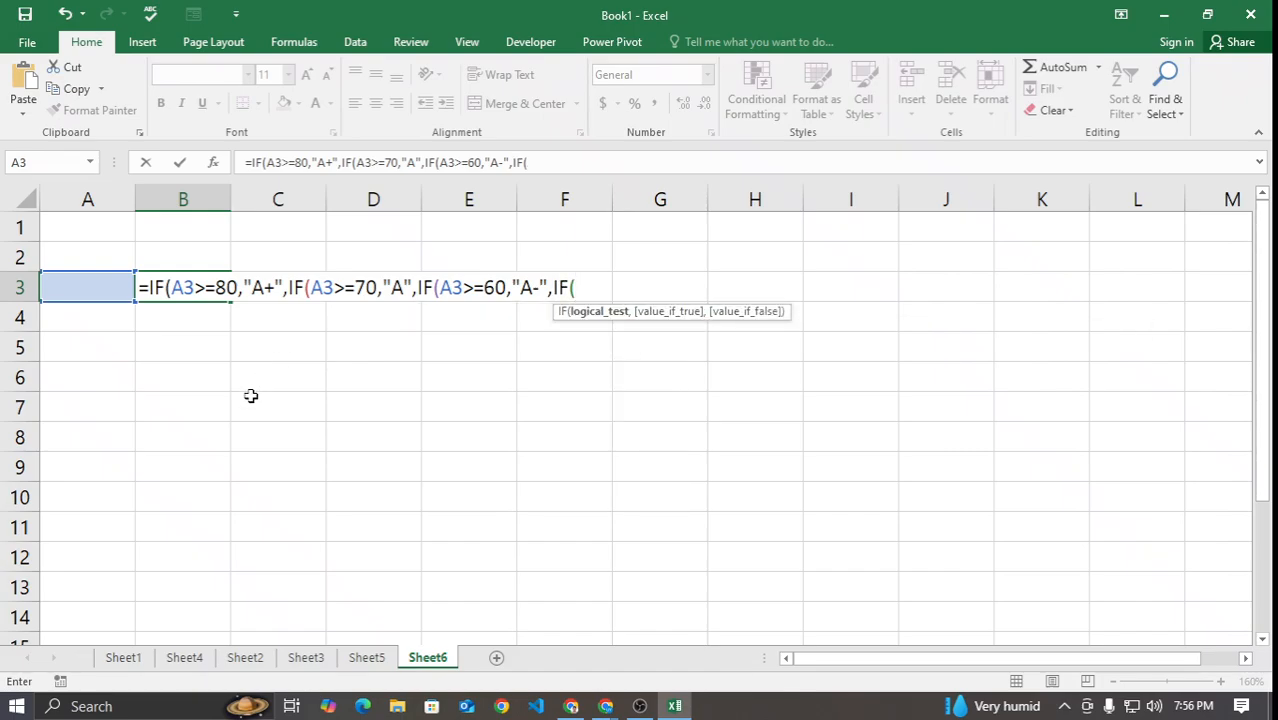
left_click(94, 291)
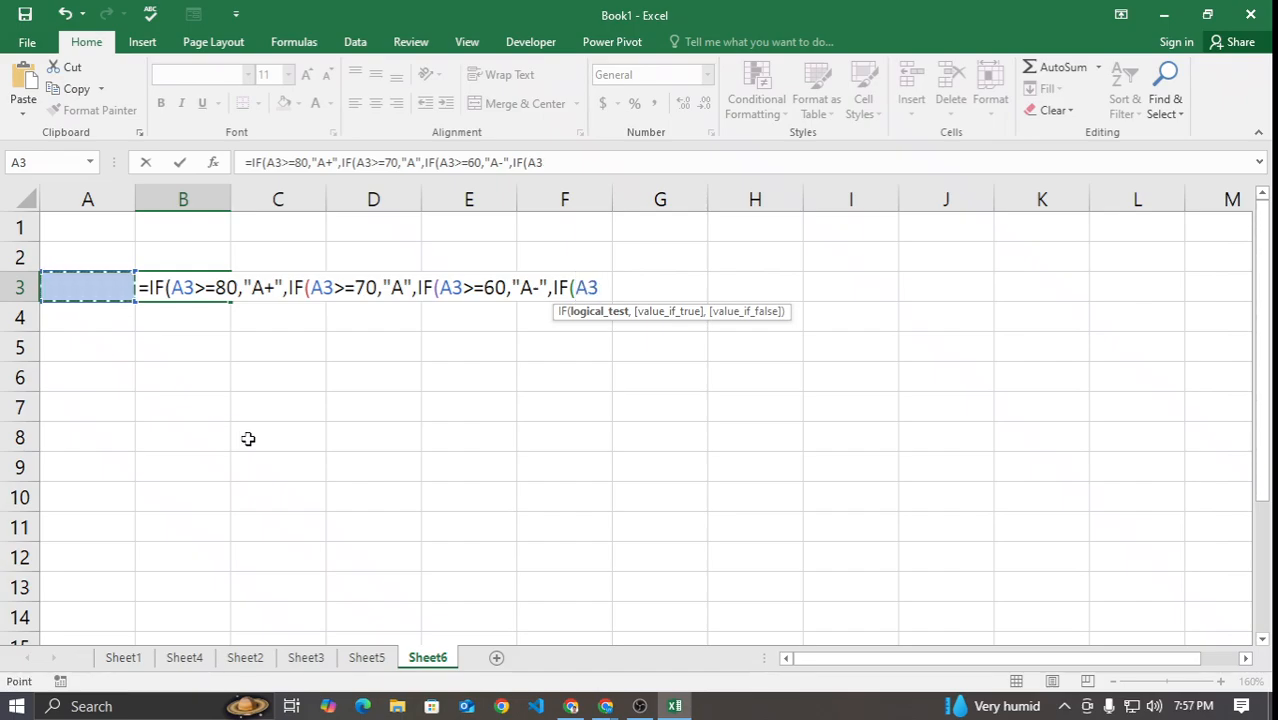
type(">=50")
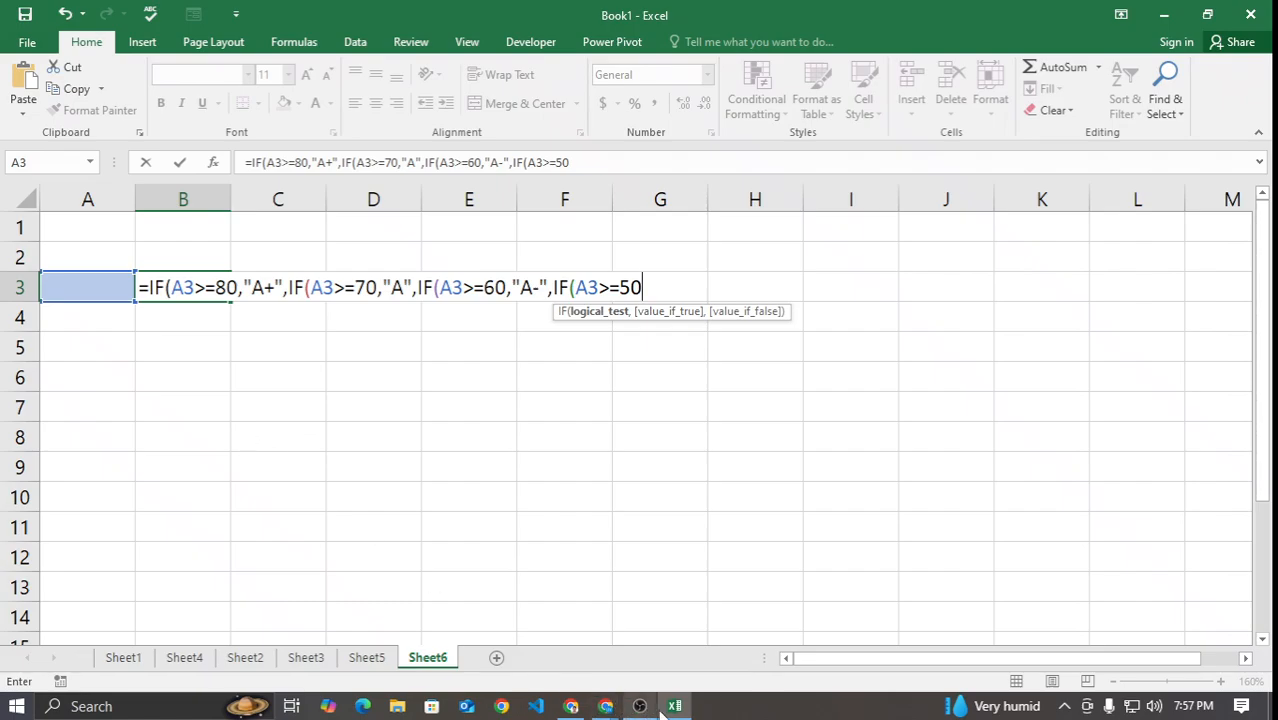
left_click(605, 706)
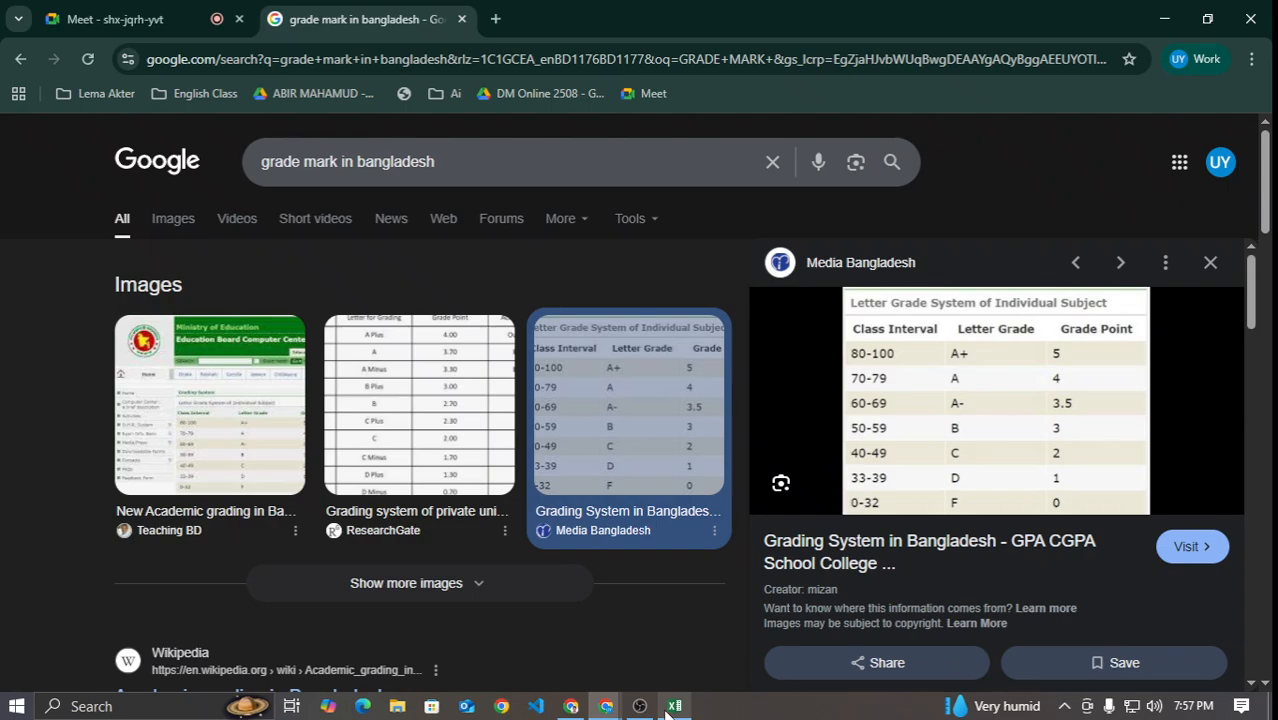
left_click(672, 707)
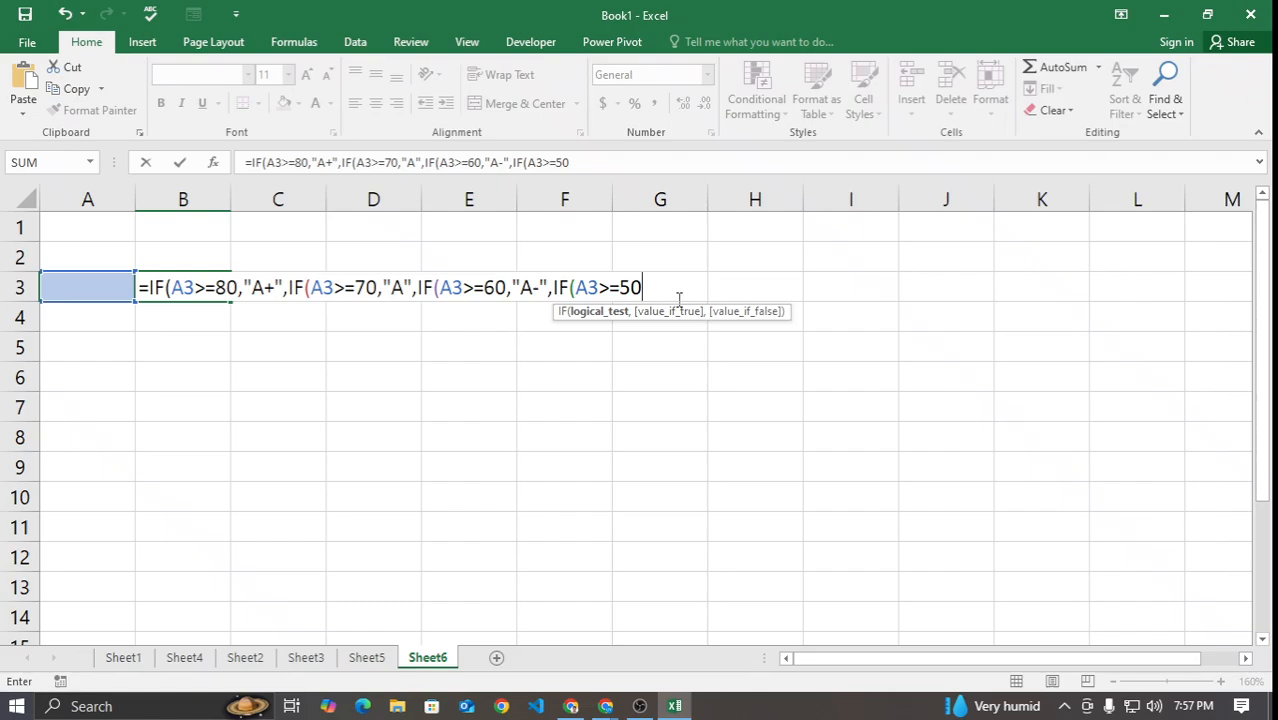
Step: Enter "B" as the fourth IF's value if true and open a fifth IF as its value if false
type(",")
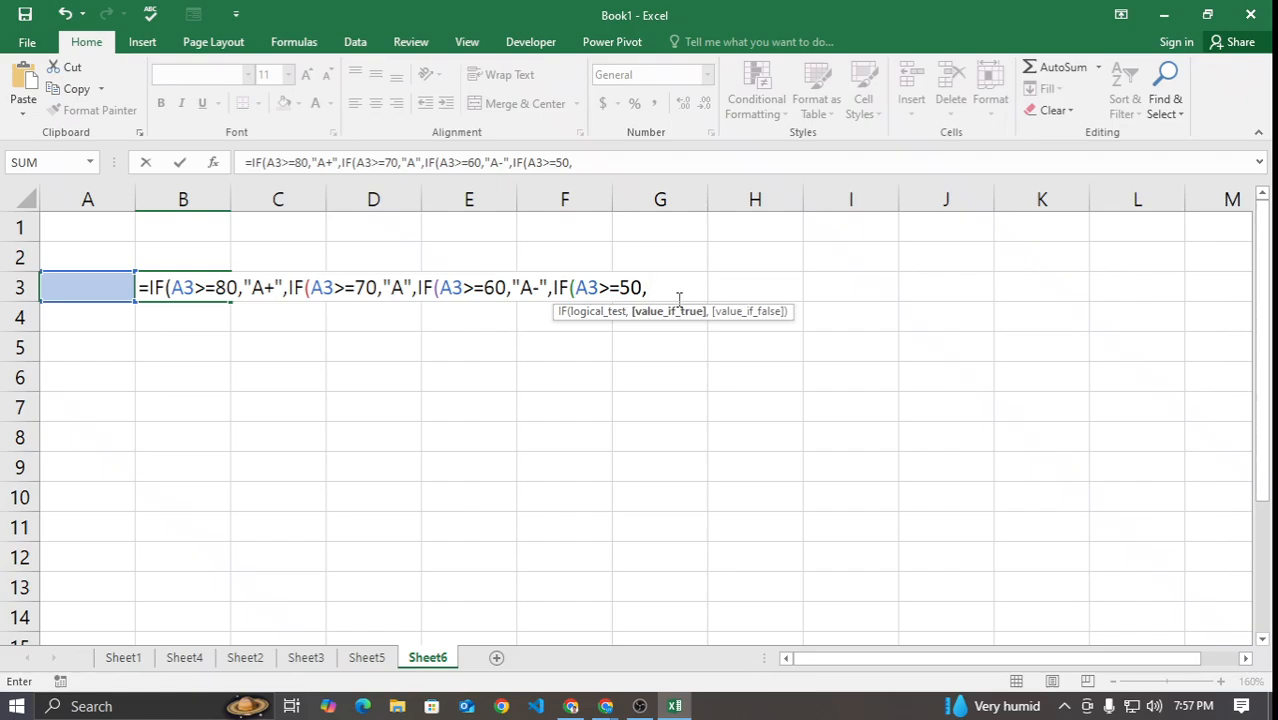
type("\"B\",")
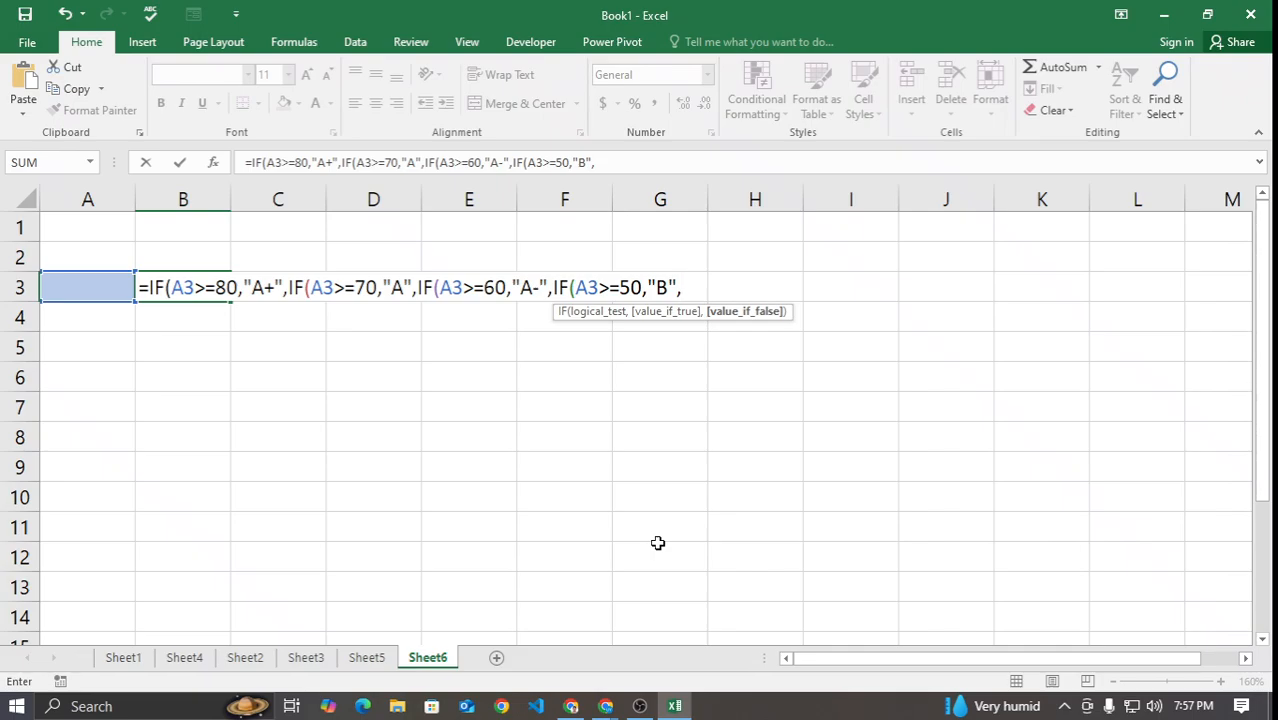
type("IF(")
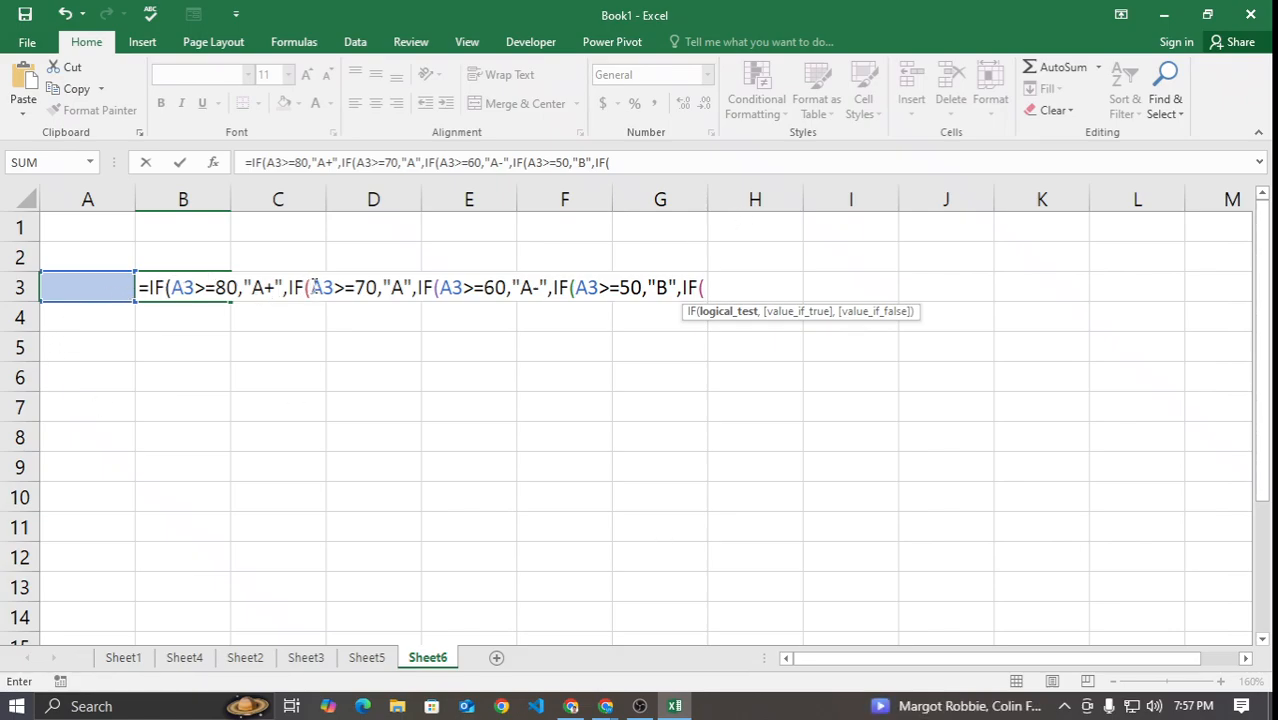
Step: Review the "A", "A-" and "B" conditions in the formula by highlighting them, leaving the cursor at the formula's end
double_click(397, 288)
left_click_drag(416, 288, 668, 288)
left_click(620, 288)
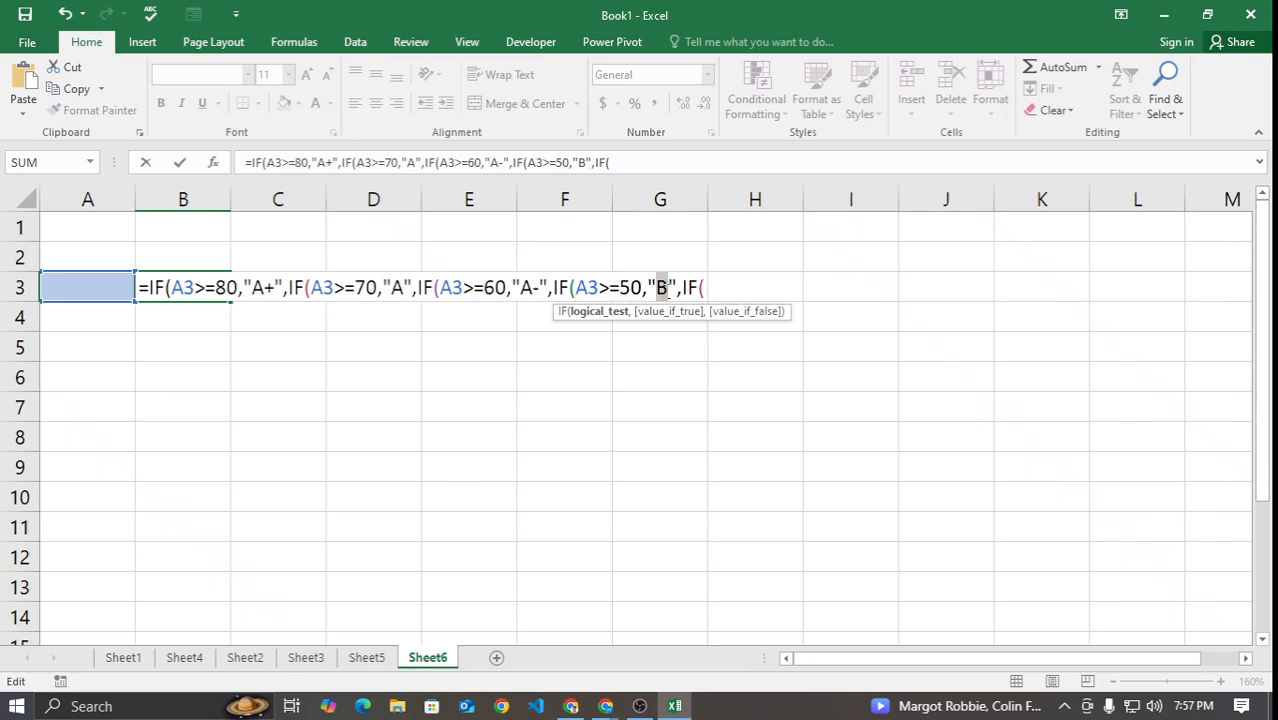
left_click(668, 288)
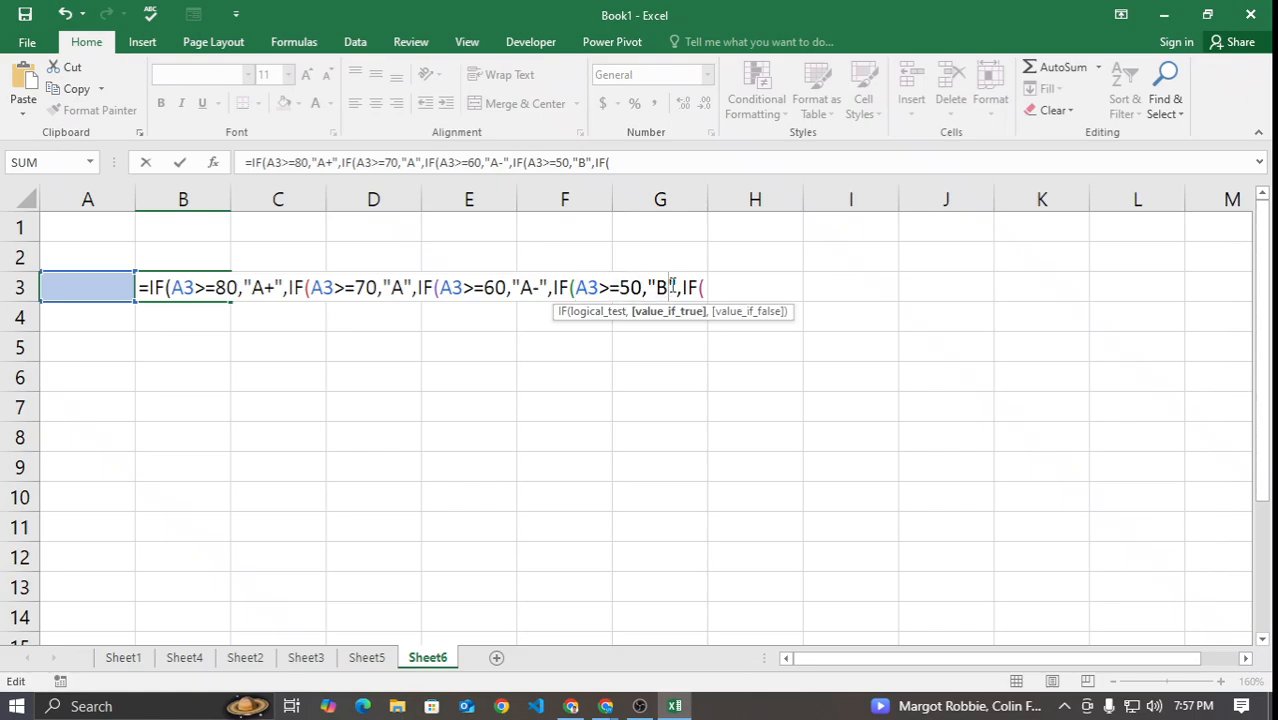
left_click(706, 288)
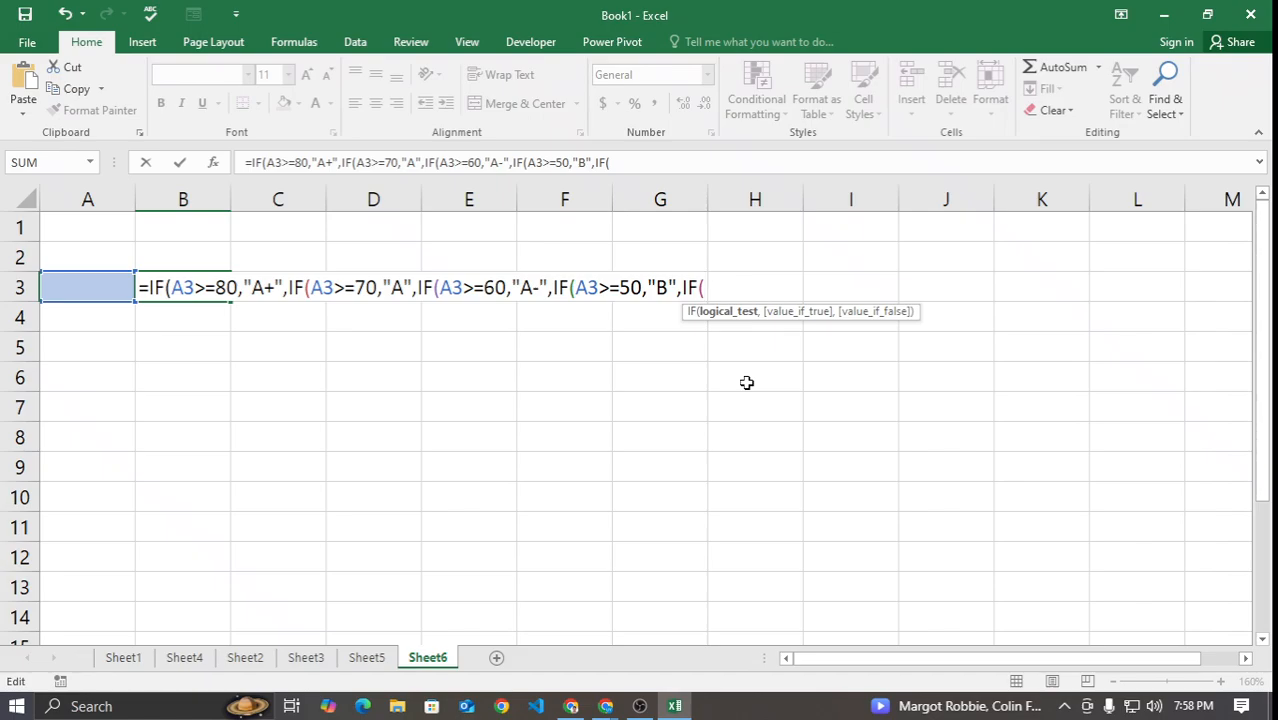
Step: Set the fifth IF's logical test to A3>=40 with "C" as its value if true
left_click(78, 289)
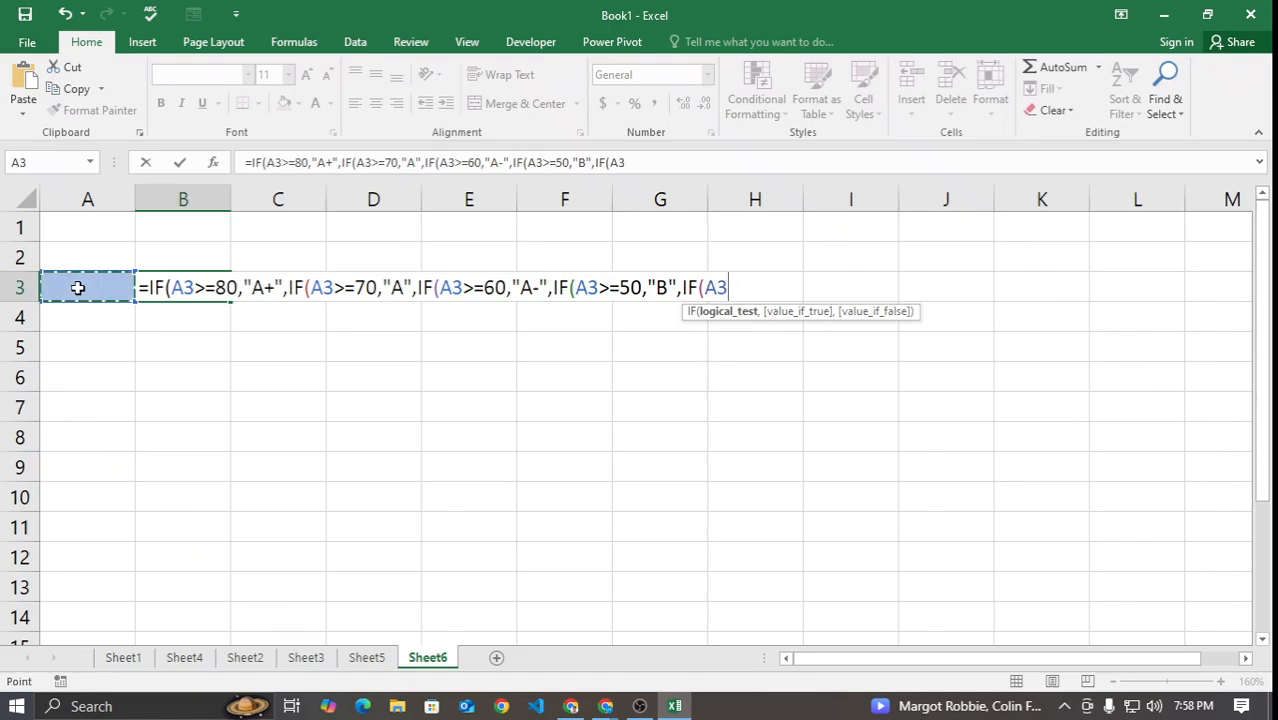
type(">=40")
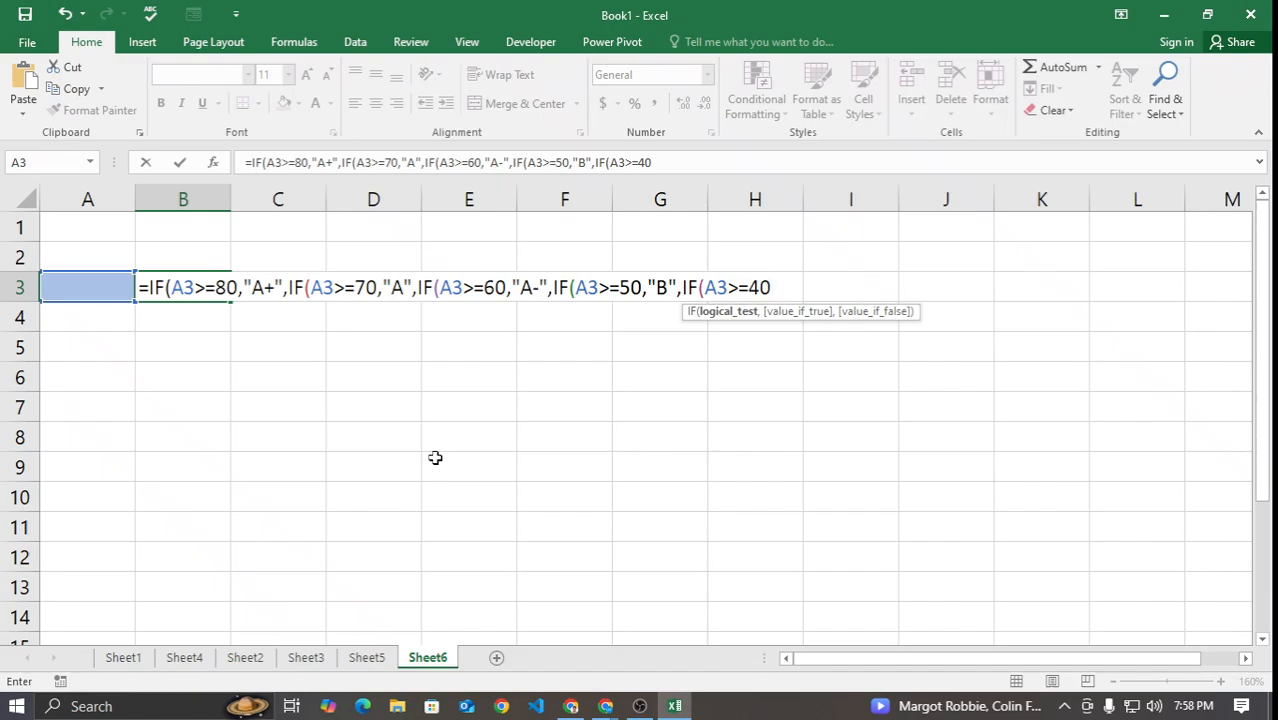
type(",\"")
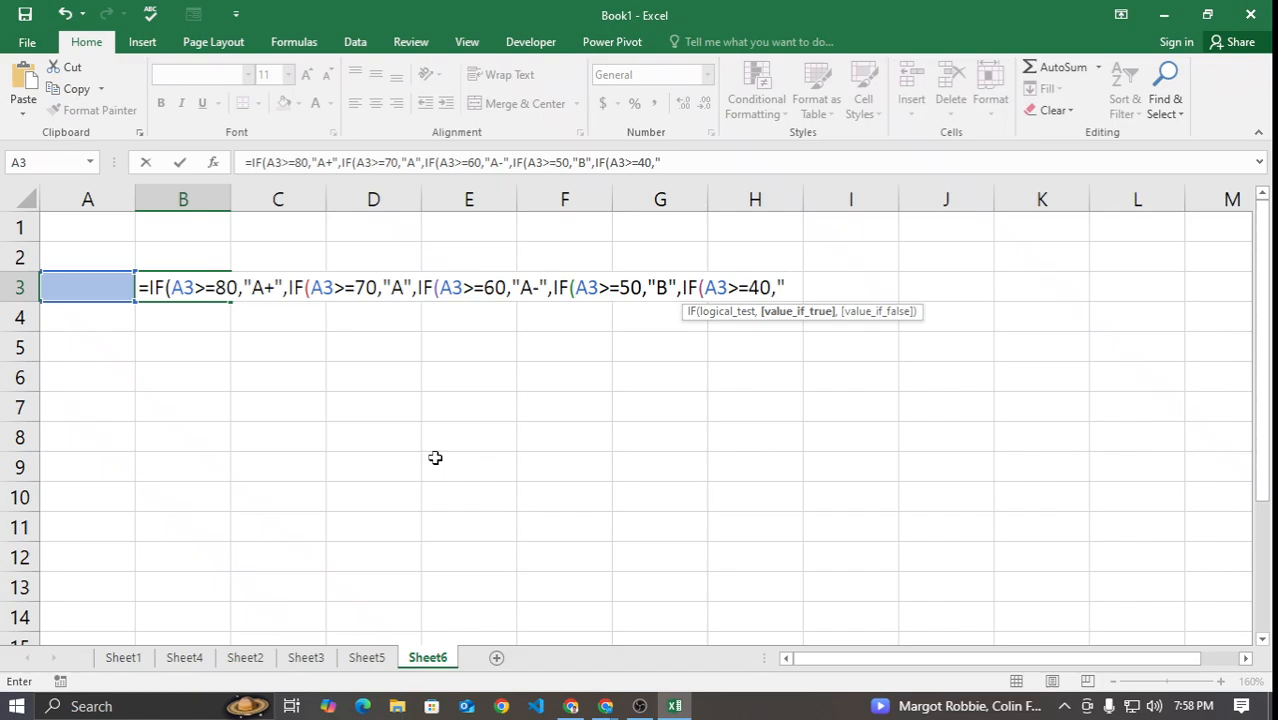
type("C\"")
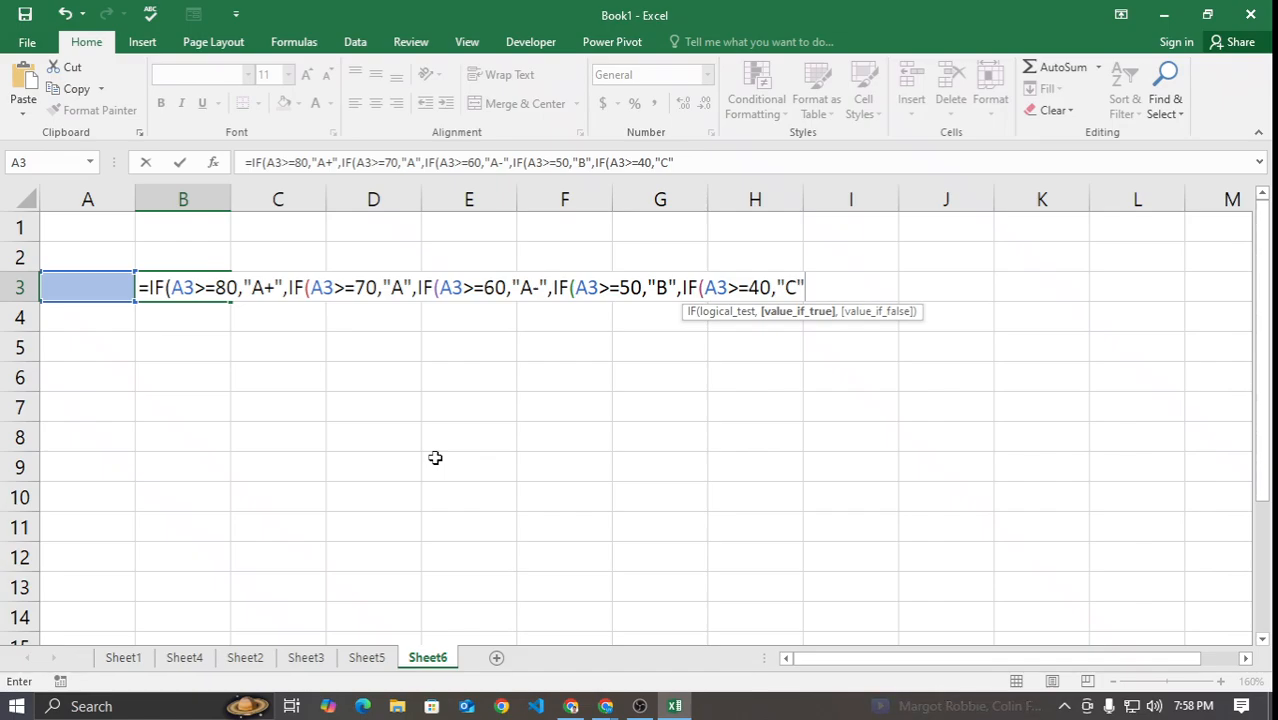
type(",")
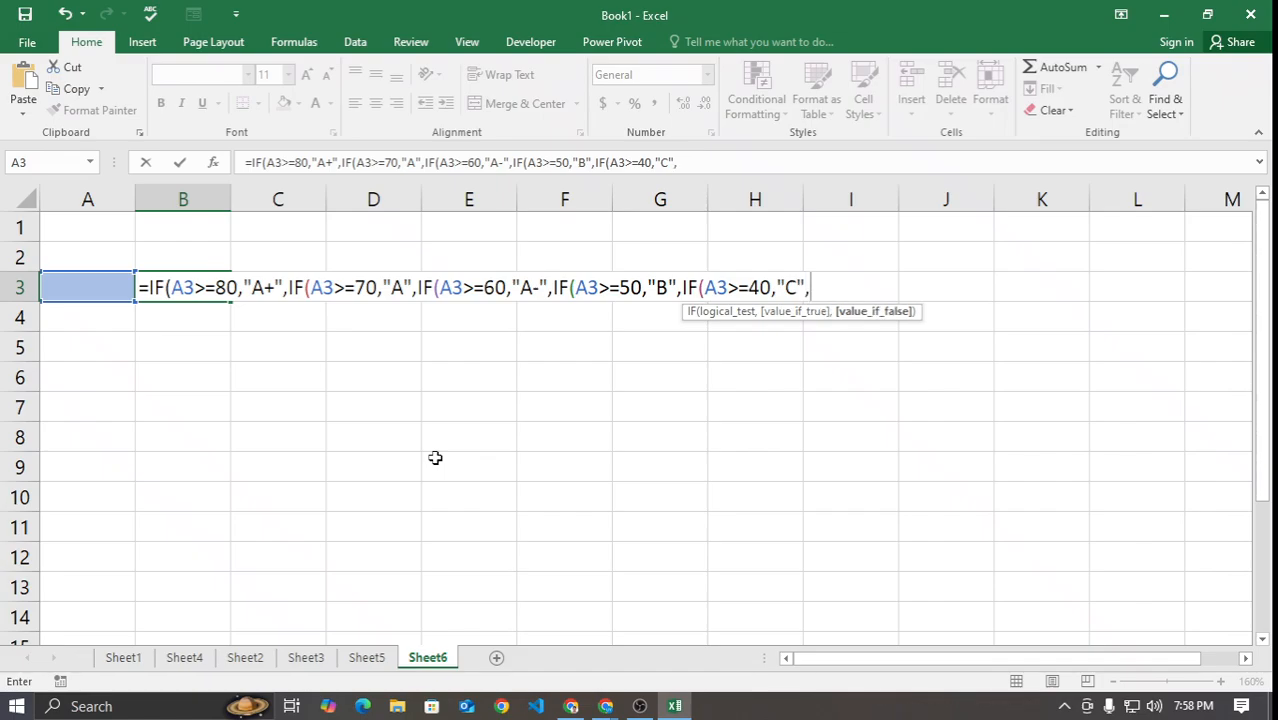
type("if")
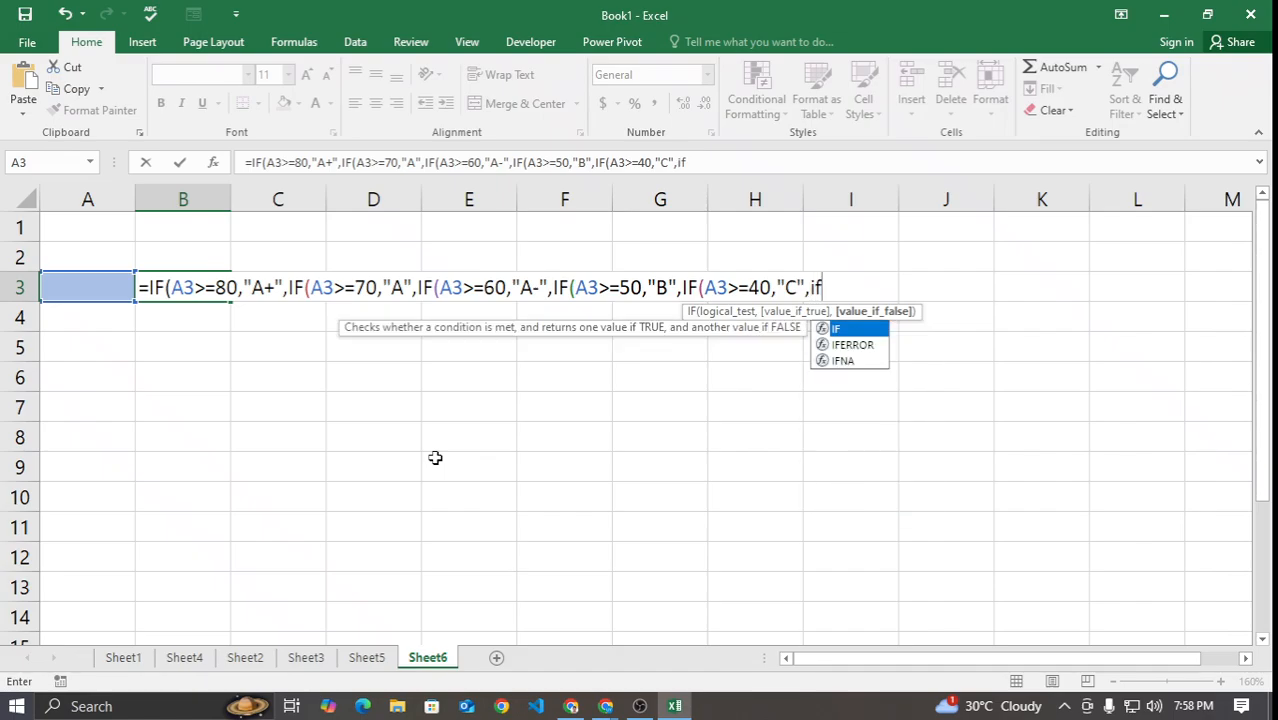
key("BackSpace")
key("BackSpace")
Step: Enter "F" as the fifth IF's value if false, leaving the cursor at the formula's end
type("\"Fa")
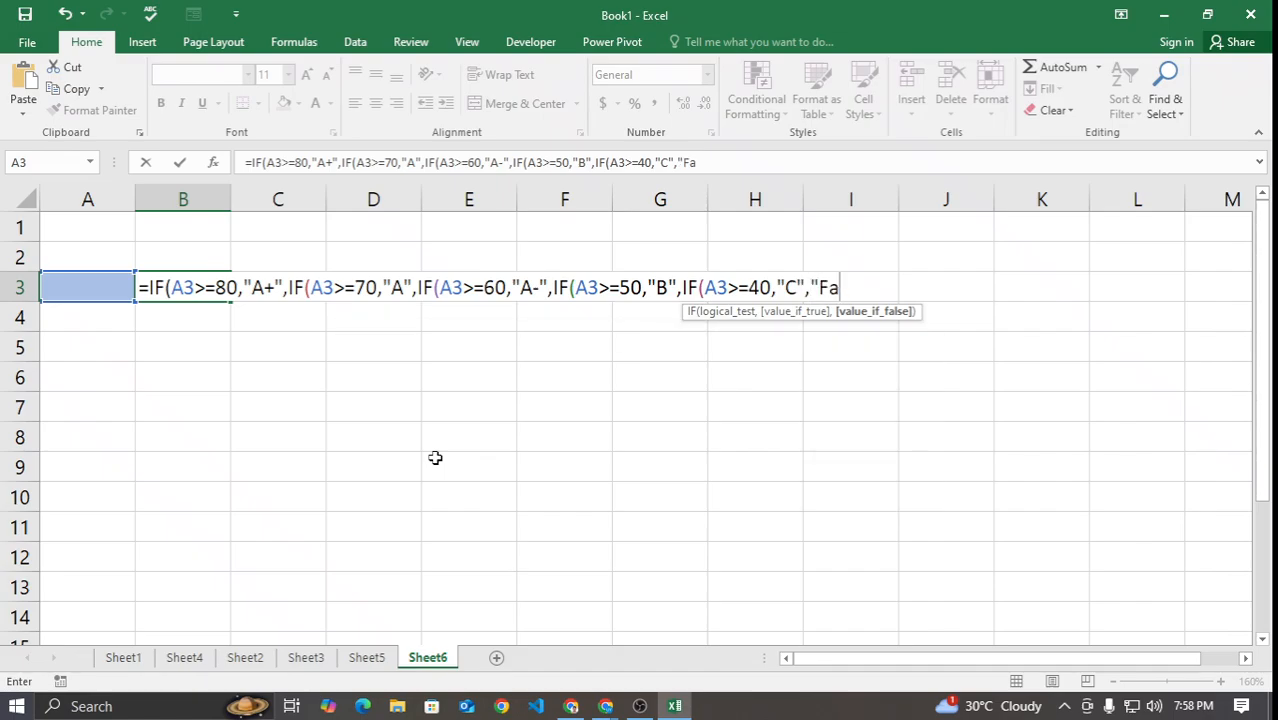
key("BackSpace")
type("\"")
left_click(810, 287)
left_click(843, 284)
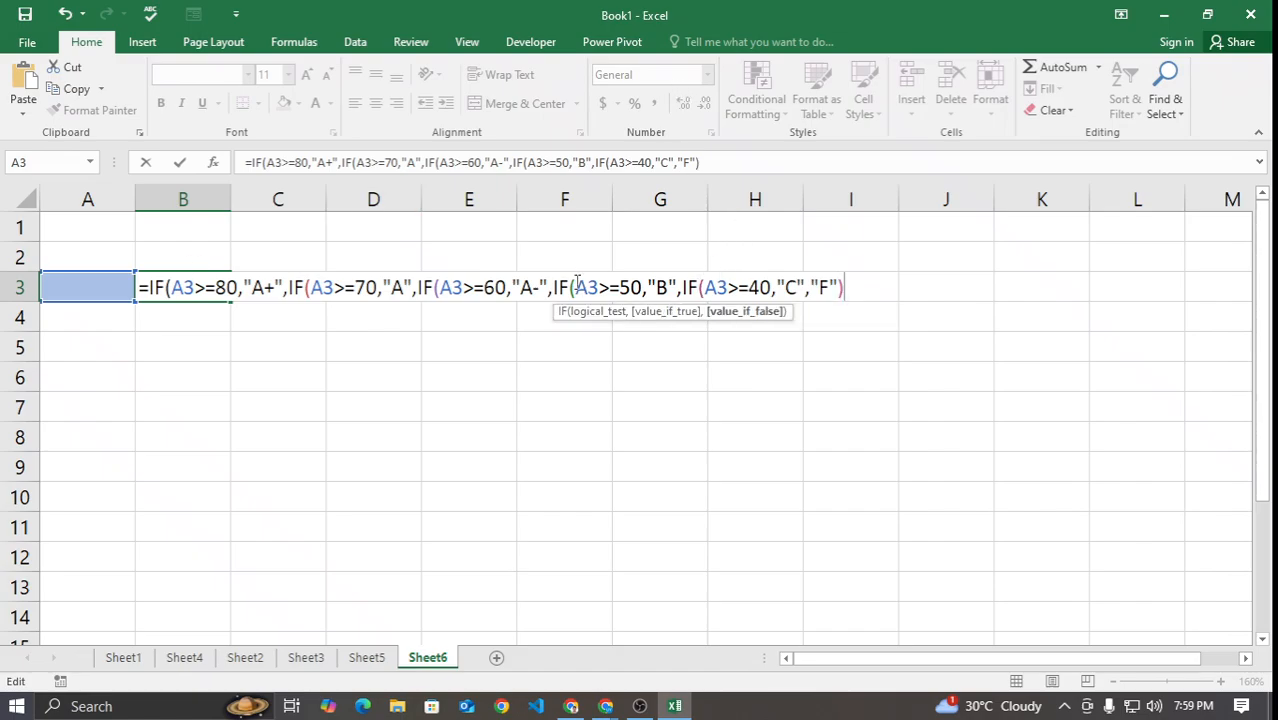
Step: Add the closing parentheses for all five IF functions and commit the grading formula in B3
type(")")
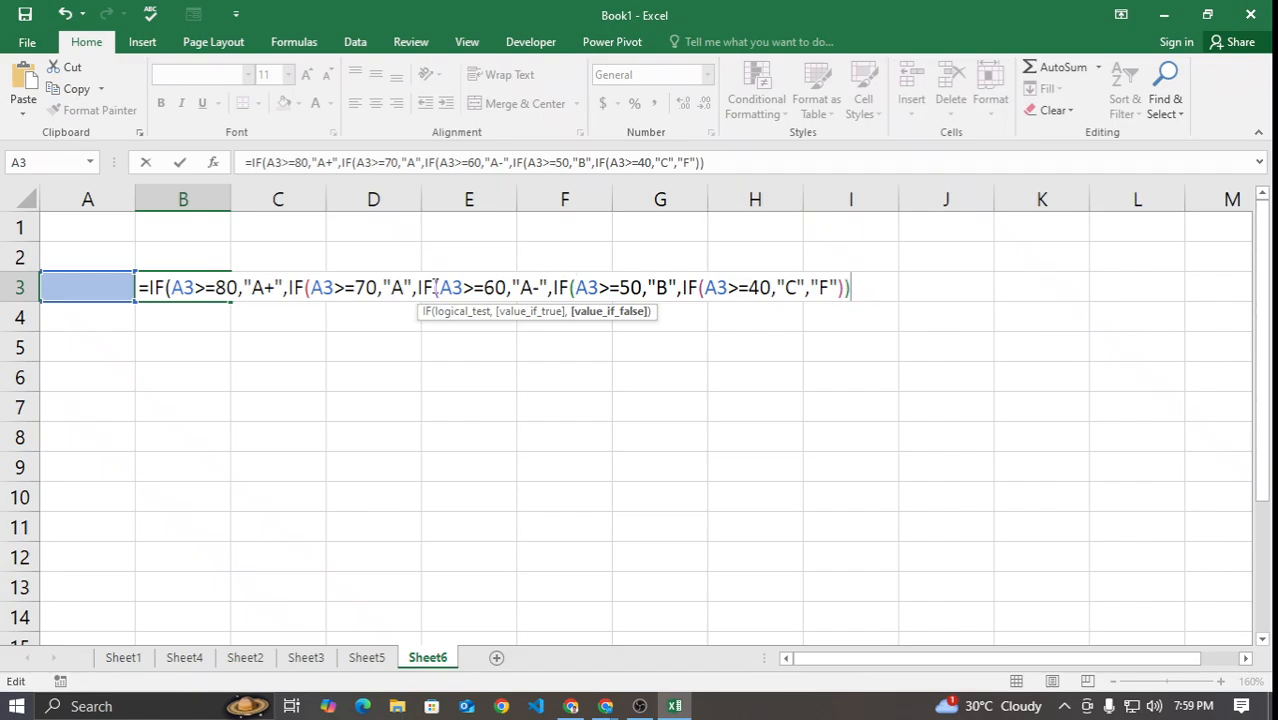
type(")")
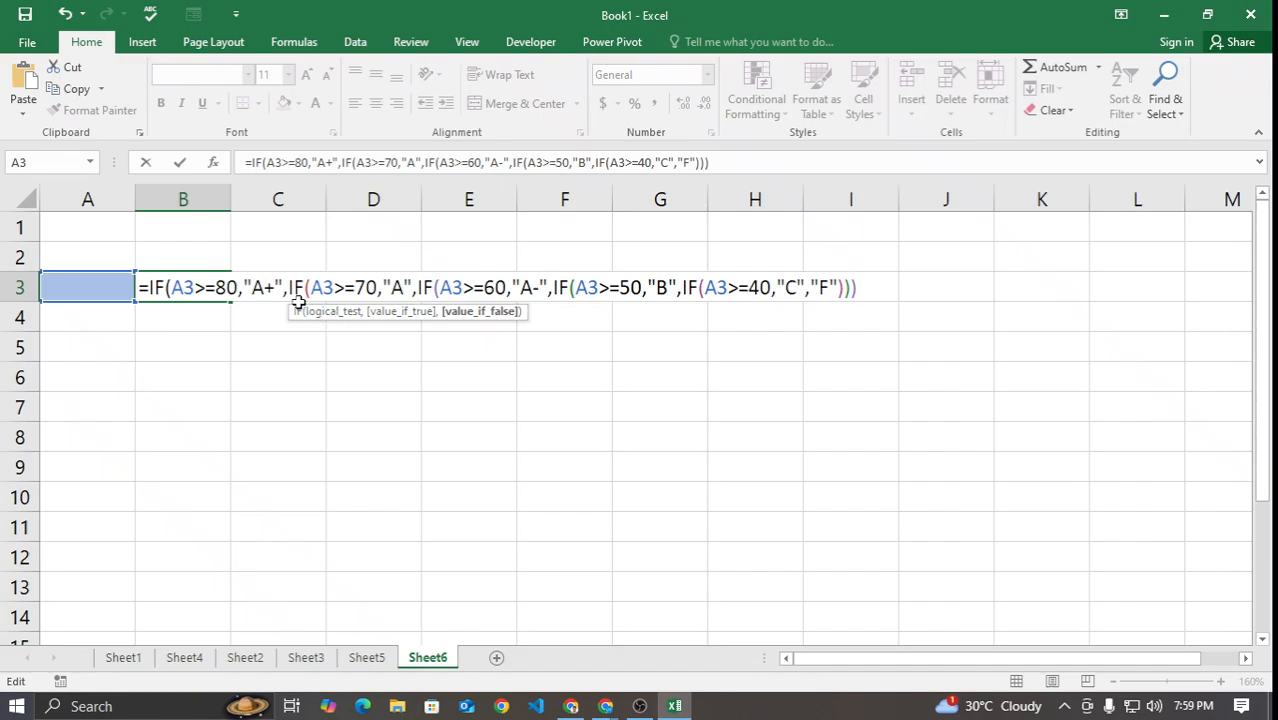
type("0")
key("BackSpace")
type("))")
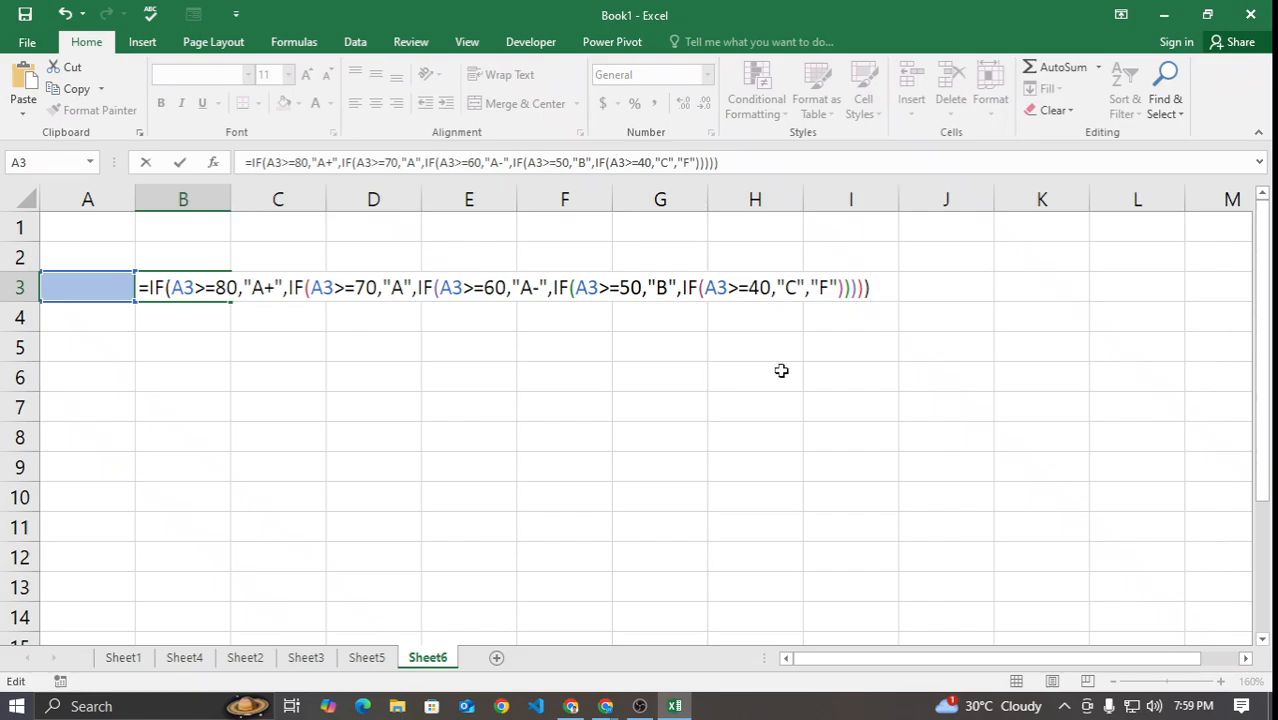
left_click(130, 323)
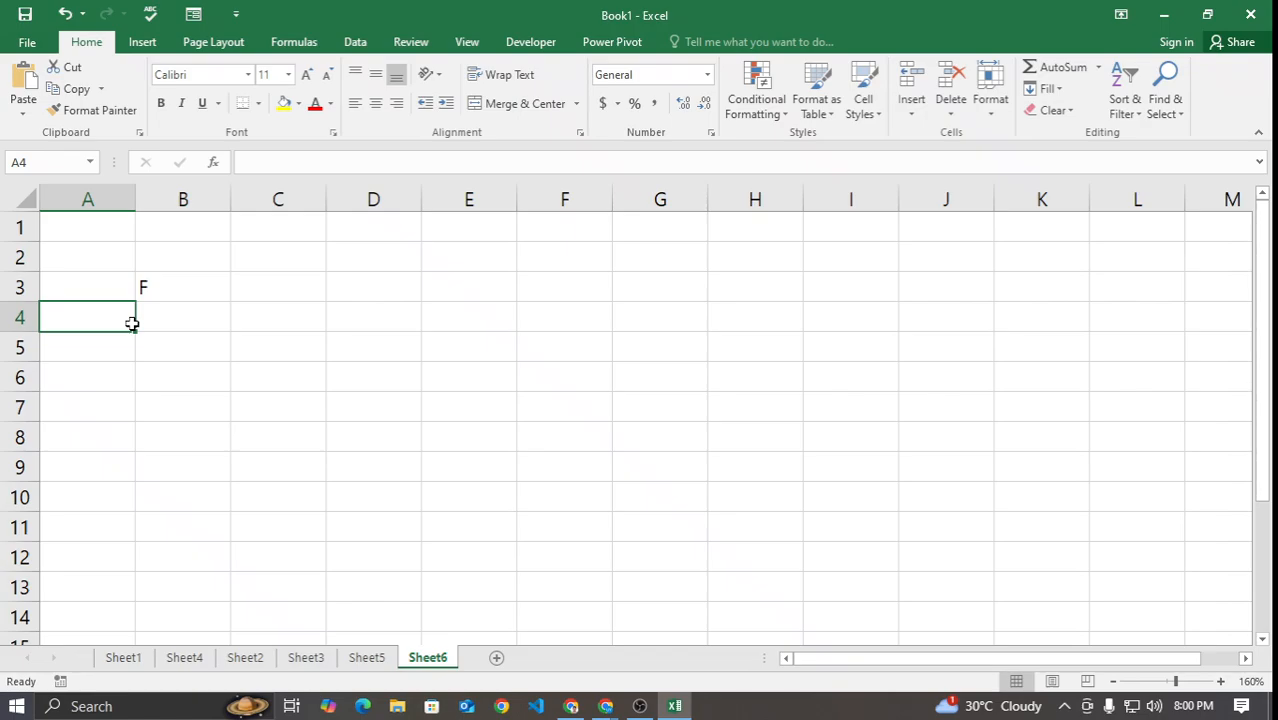
Step: Test the grading formula with failing marks by entering 0, 10, 25 and 30 in A3 one after another
left_click(96, 287)
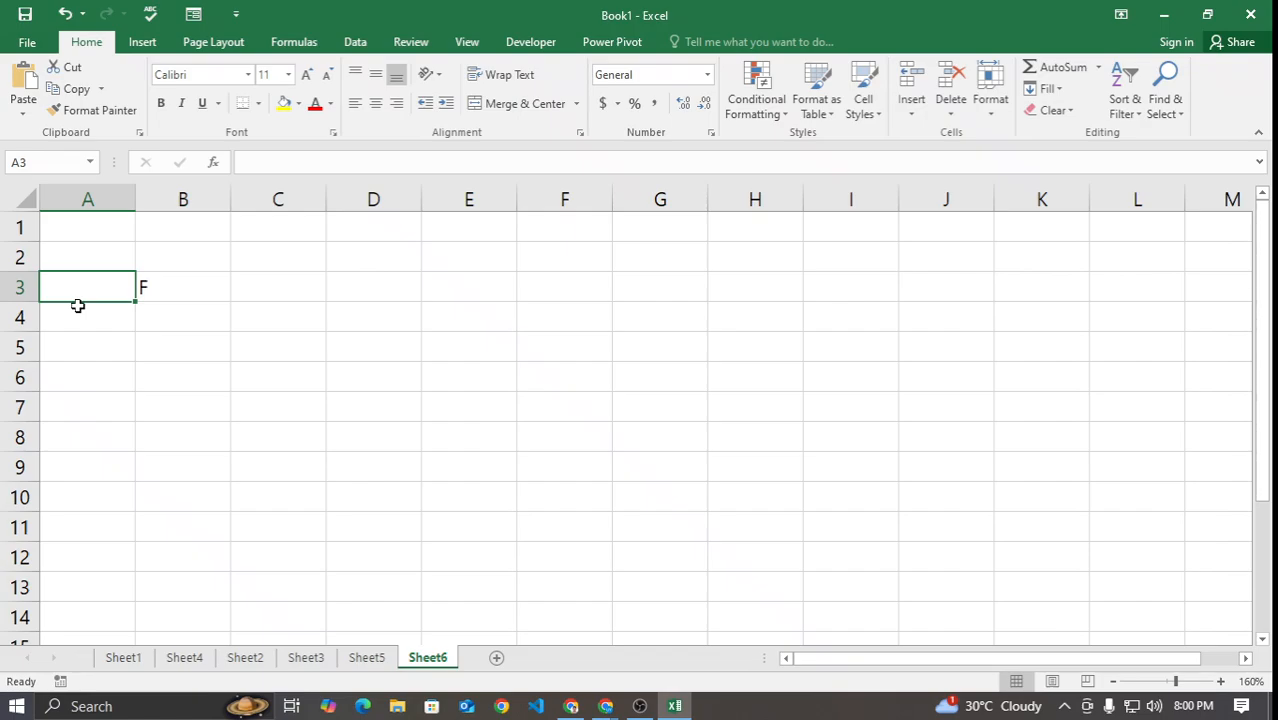
type("0")
key("Return")
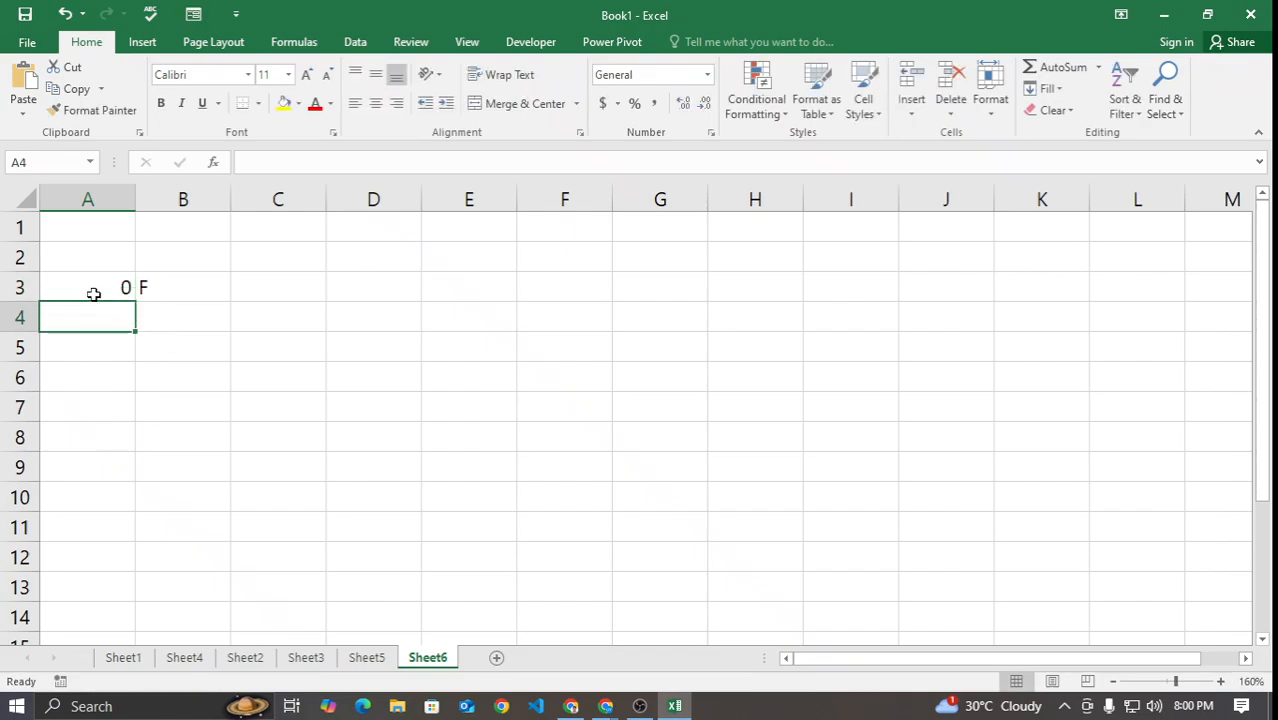
left_click(95, 292)
type("10")
key("Return")
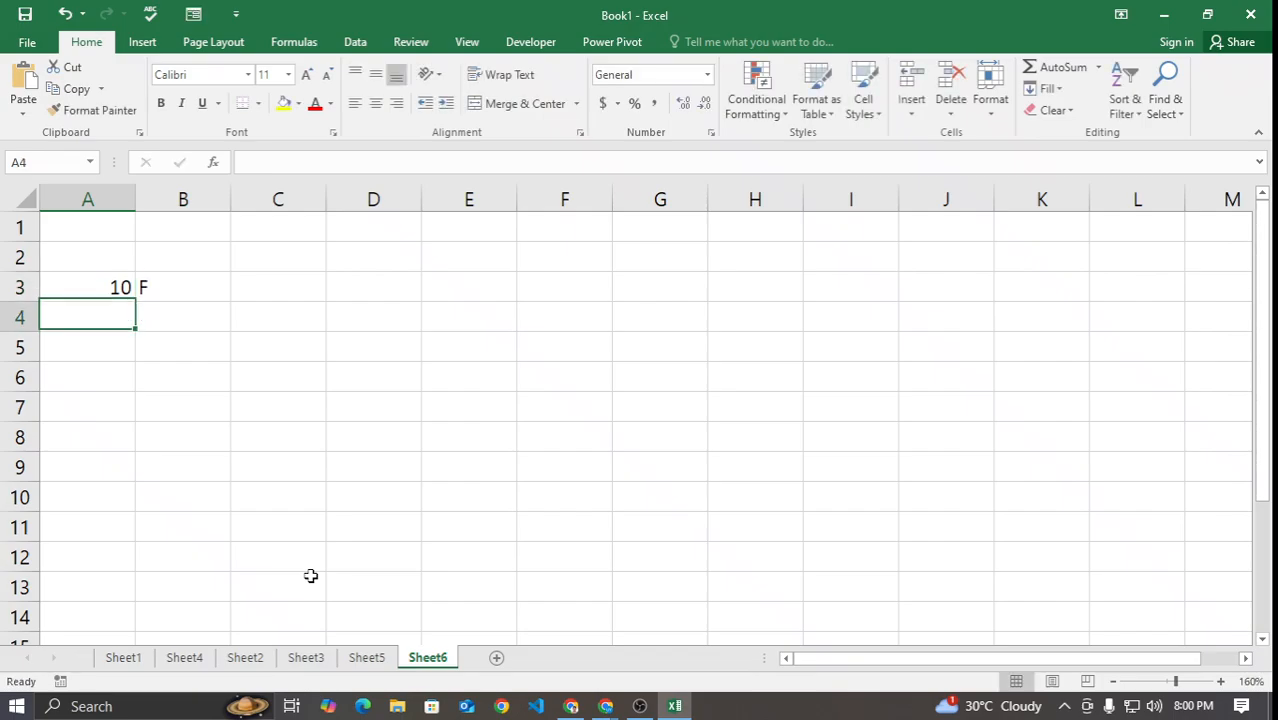
left_click(113, 287)
type("25")
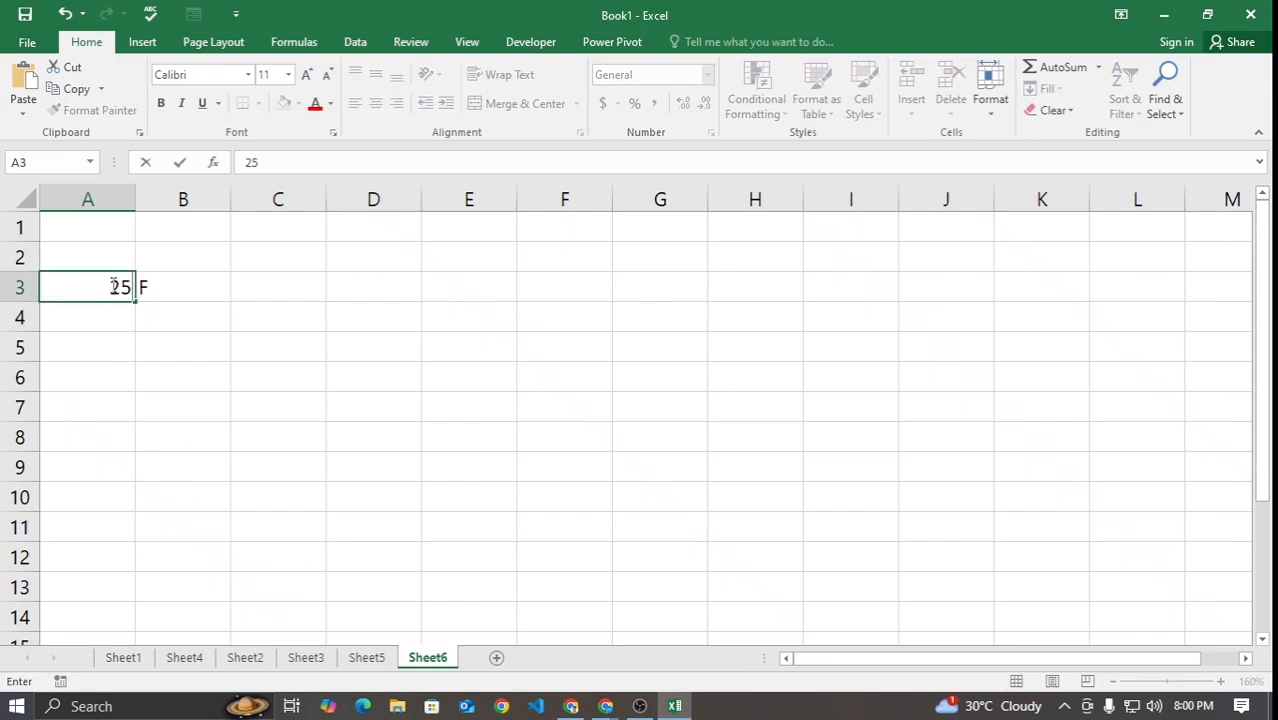
key("Return")
left_click(113, 287)
type("30")
key("Return")
Step: Test the C and B grade boundaries by entering 40, 45, 49 and 50 in A3 one after another
left_click(71, 287)
type("40")
key("Return")
left_click(71, 287)
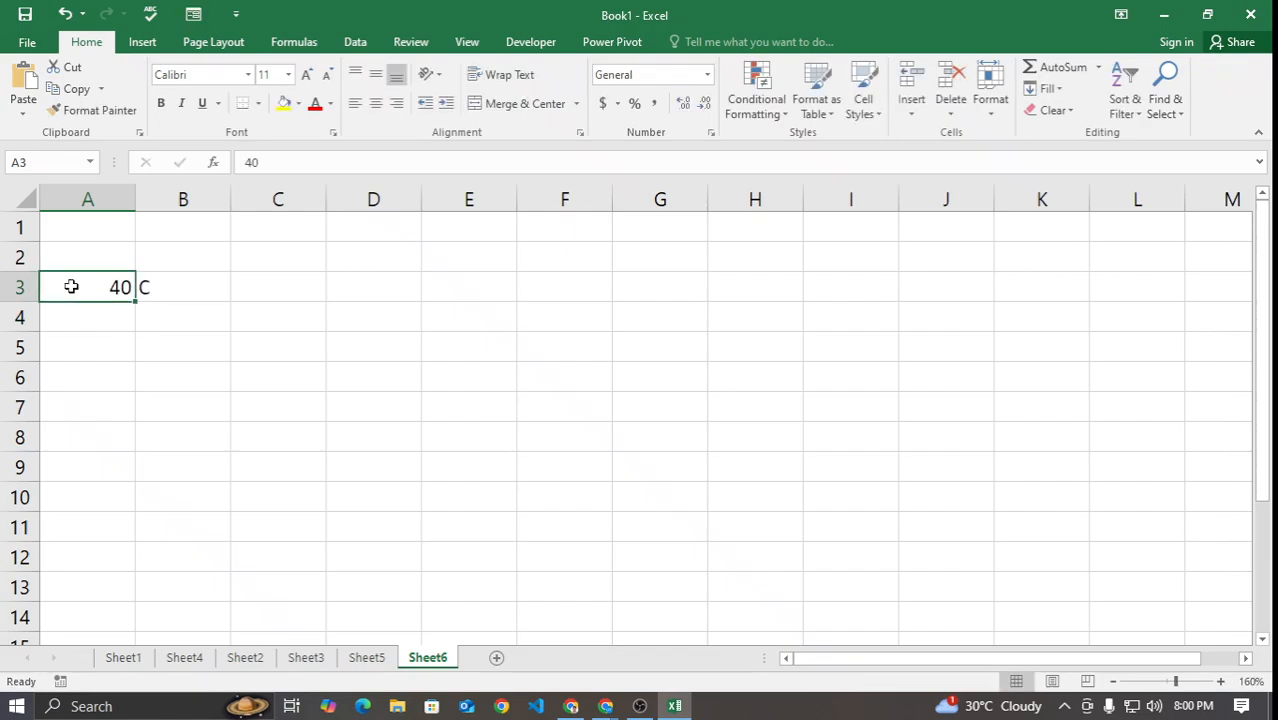
type("45")
key("Return")
type("49")
key("Return")
key("Up")
type("50")
key("Return")
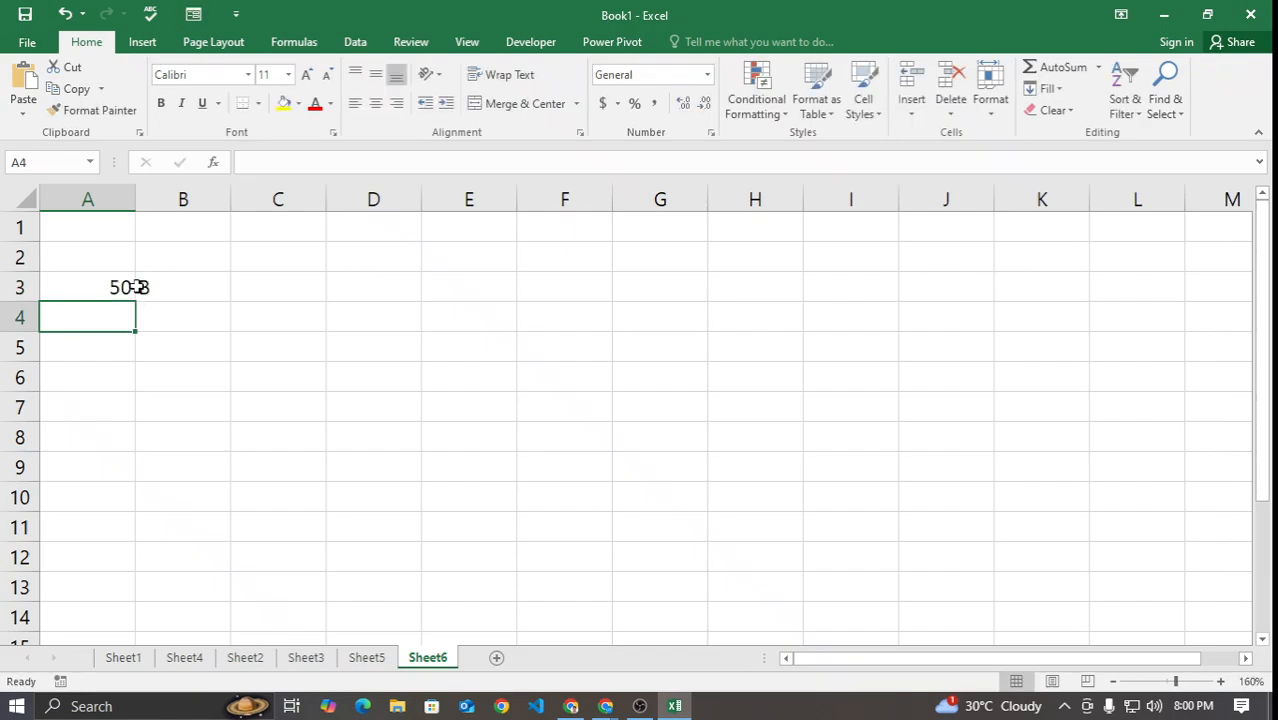
Step: Test the A- and A grade ranges by entering 60, 65, 69 and 70 in A3 one after another
left_click(100, 293)
type("60")
key("Return")
left_click(100, 293)
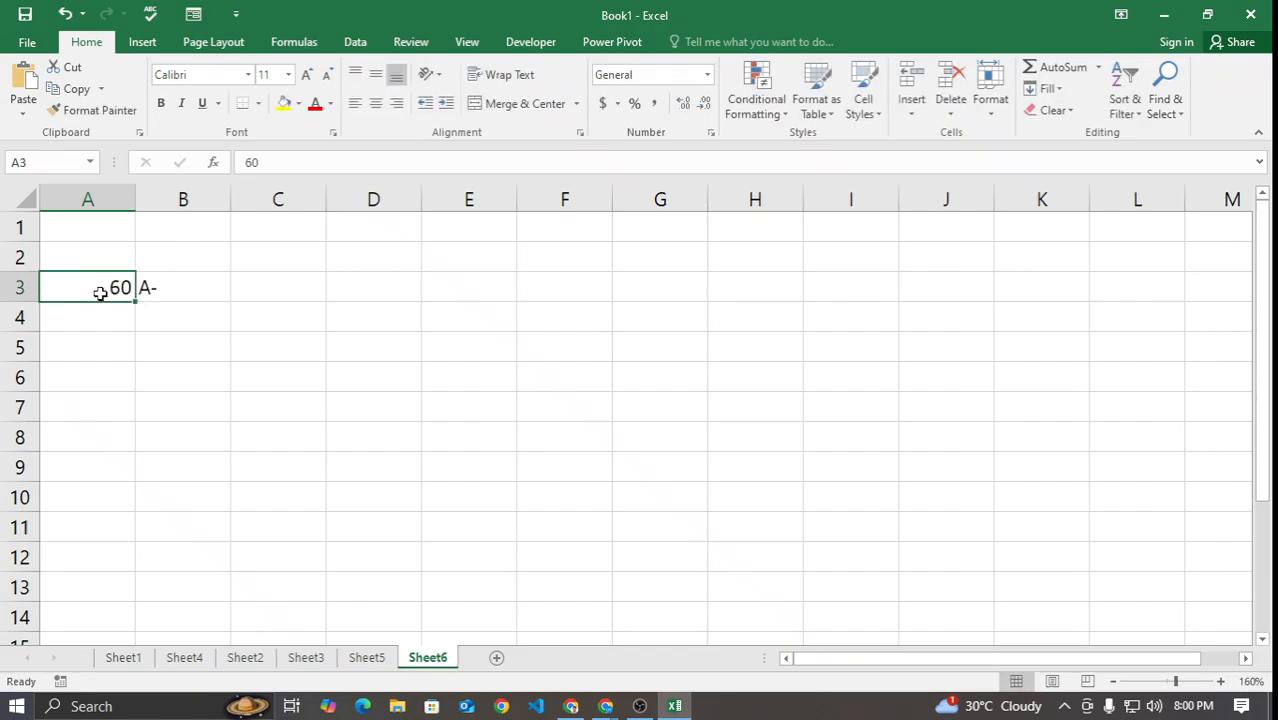
type("65")
key("Return")
left_click(100, 293)
type("69")
key("Return")
left_click(100, 293)
type("70")
key("Return")
Step: Set the mark in A3 to 80 to test the A+ grade
left_click(100, 293)
type("80")
key("Return")
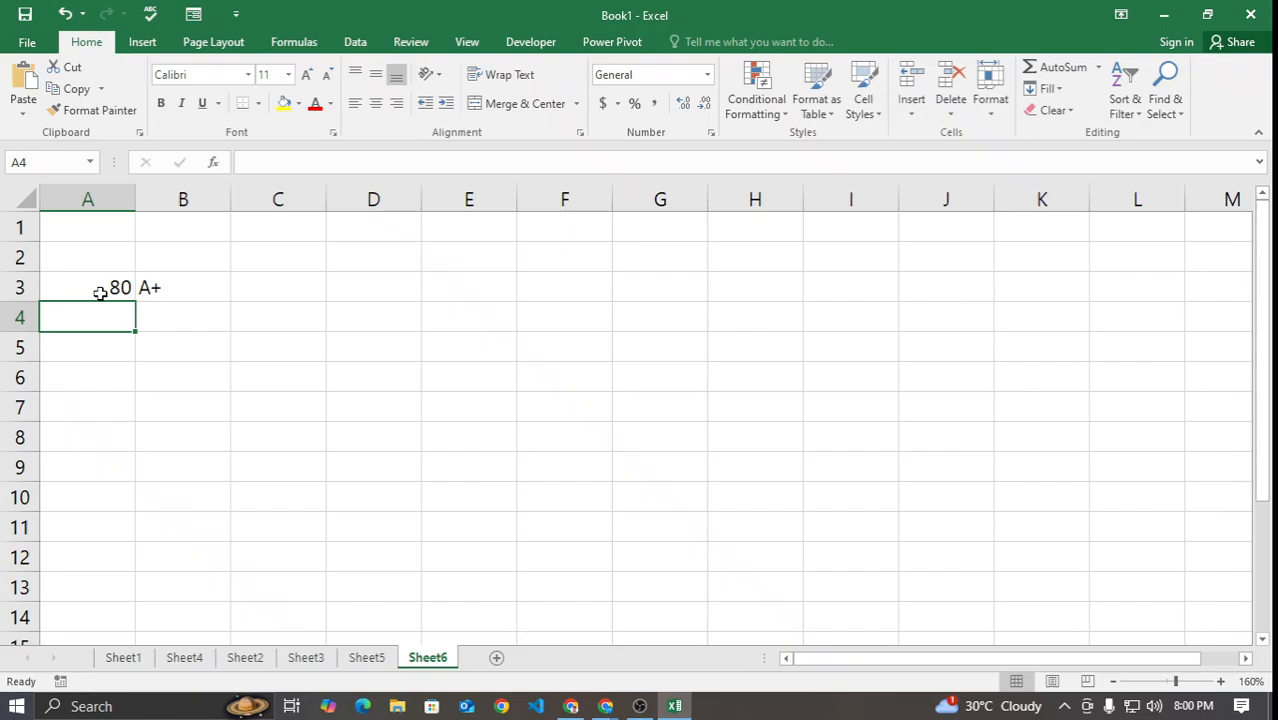
left_click(100, 293)
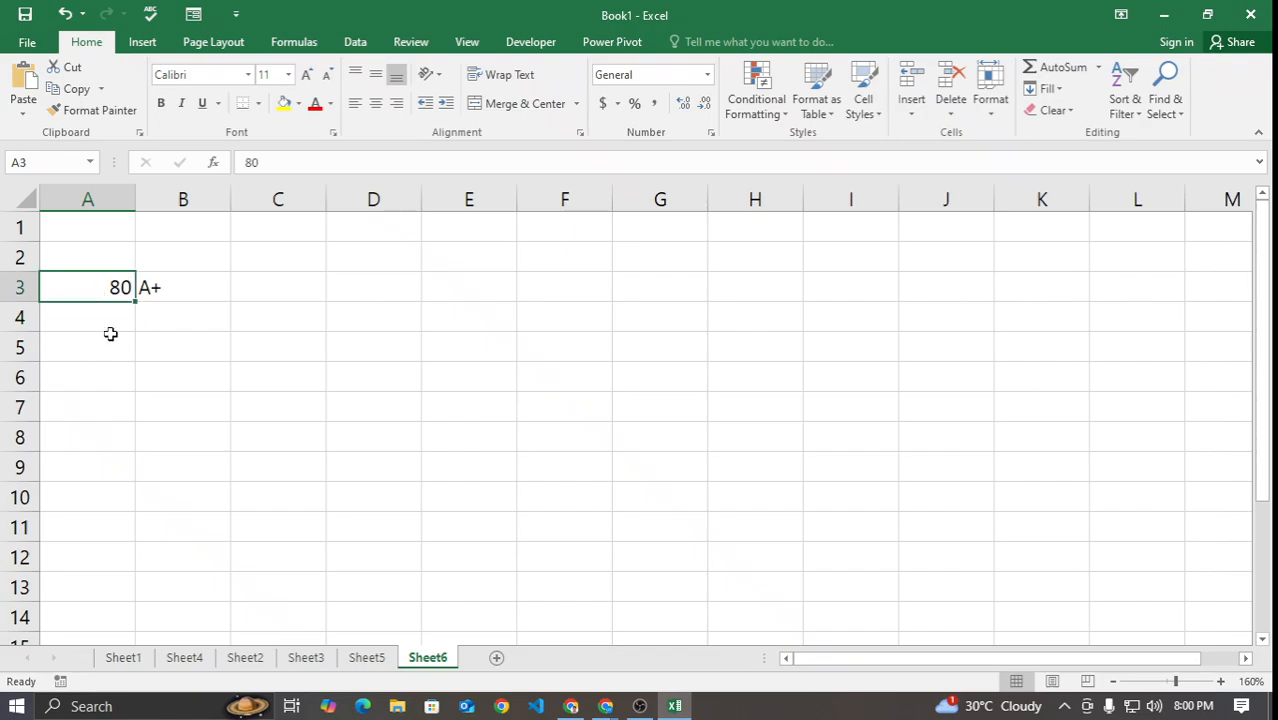
Step: Enter the marks 45, 25, 65, 69, 85, 45 and 75 in cells A4 through A10
left_click(106, 322)
type("45")
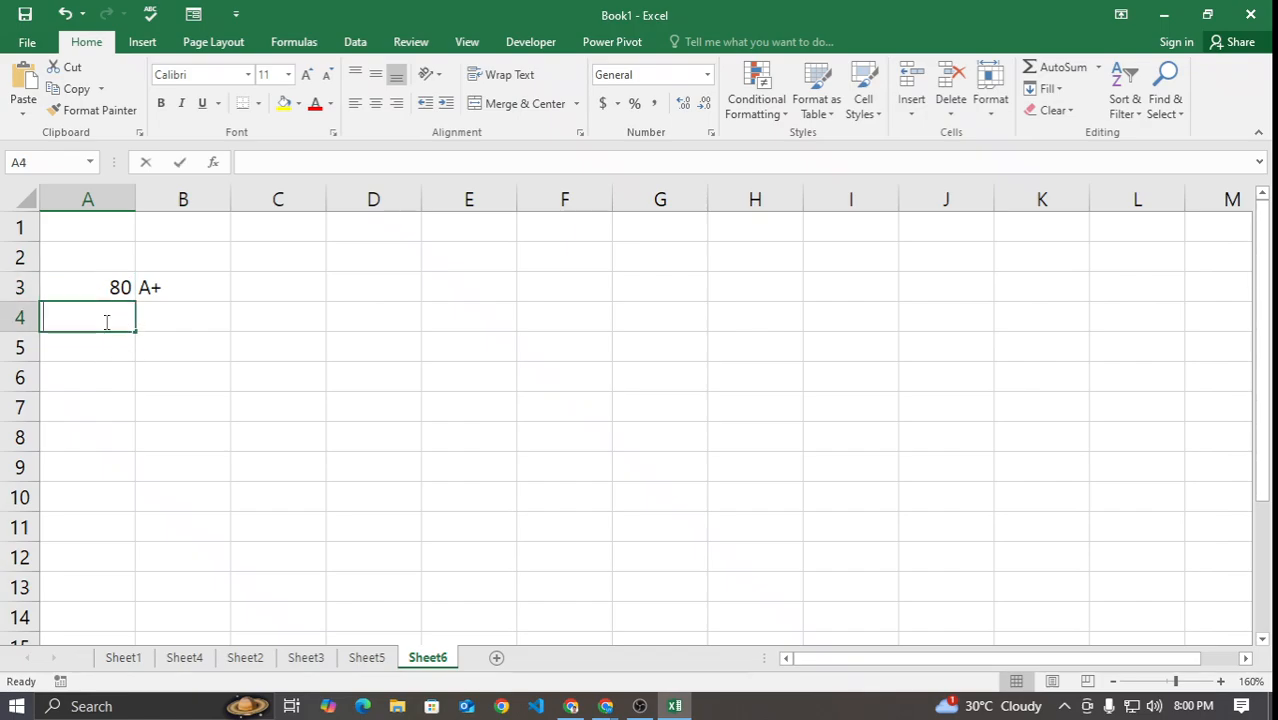
key("Return")
type("25")
key("Return")
type("65")
key("Return")
type("69")
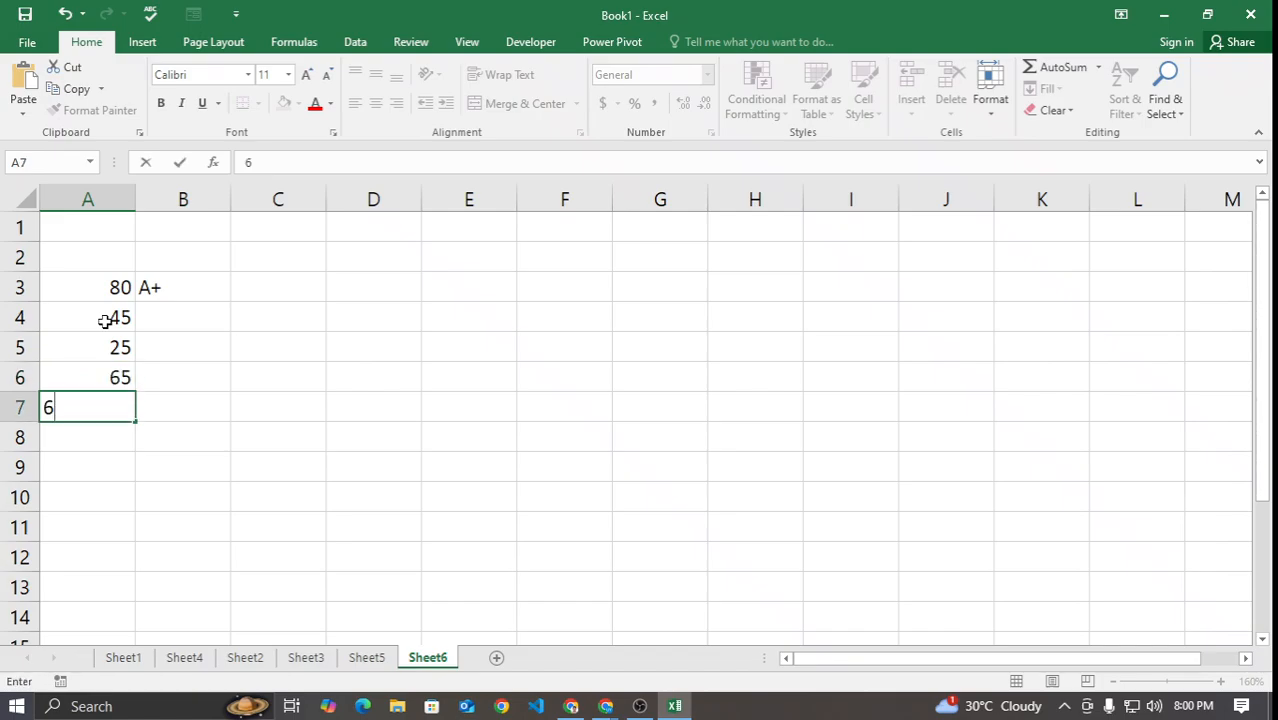
key("Return")
type("85")
key("Return")
type("45")
key("Return")
type("75")
key("Return")
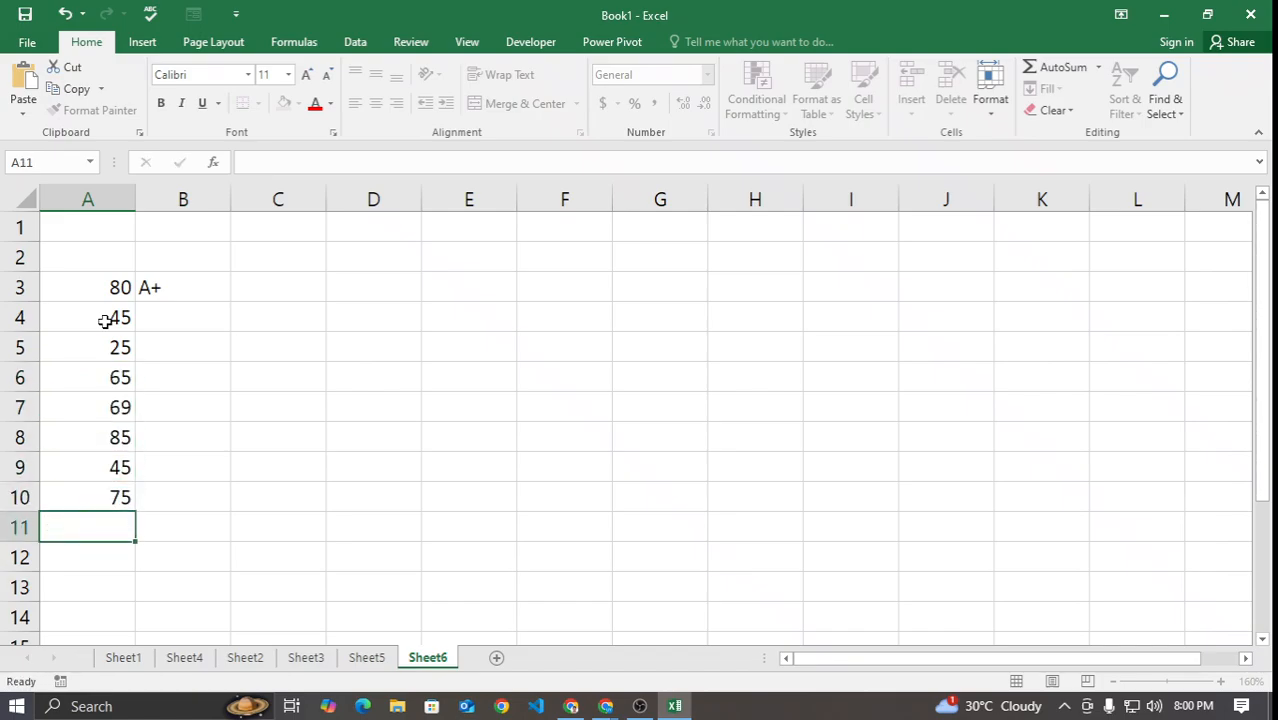
Step: Enter the mark 65 in cell A11 and go through the marks in A5 to A11
type("65")
key("Return")
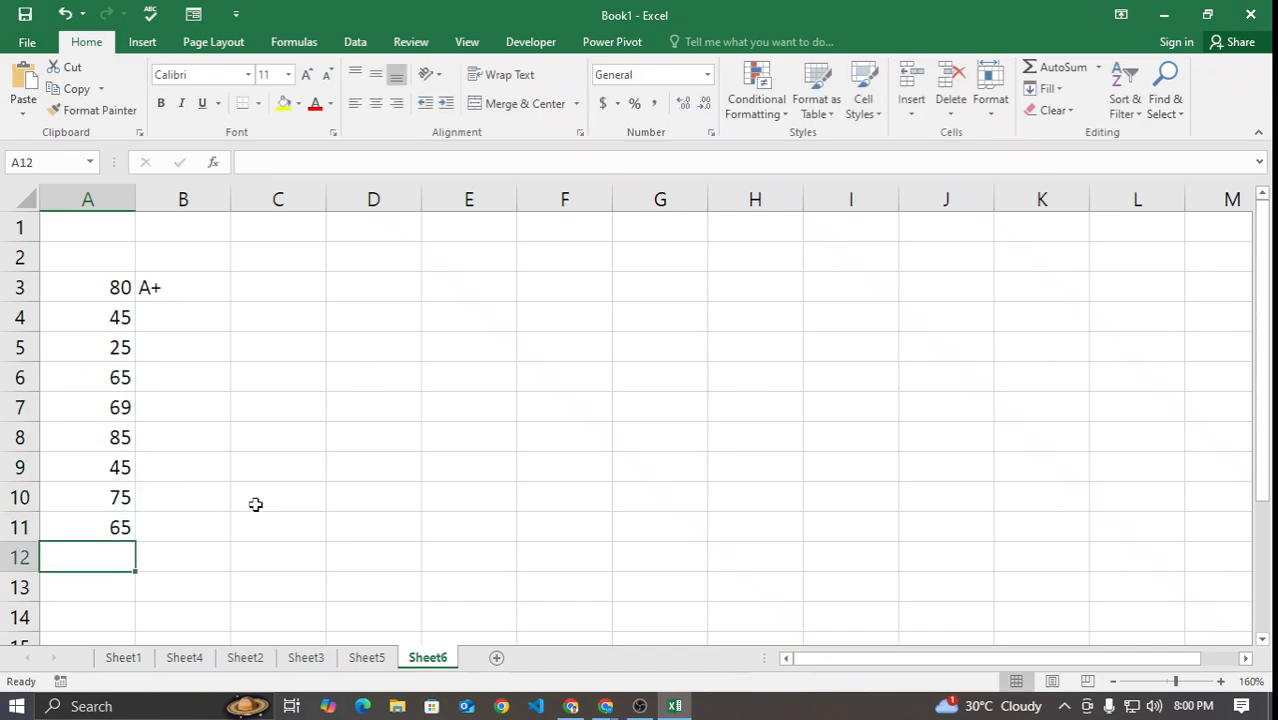
left_click(96, 337)
left_click(95, 375)
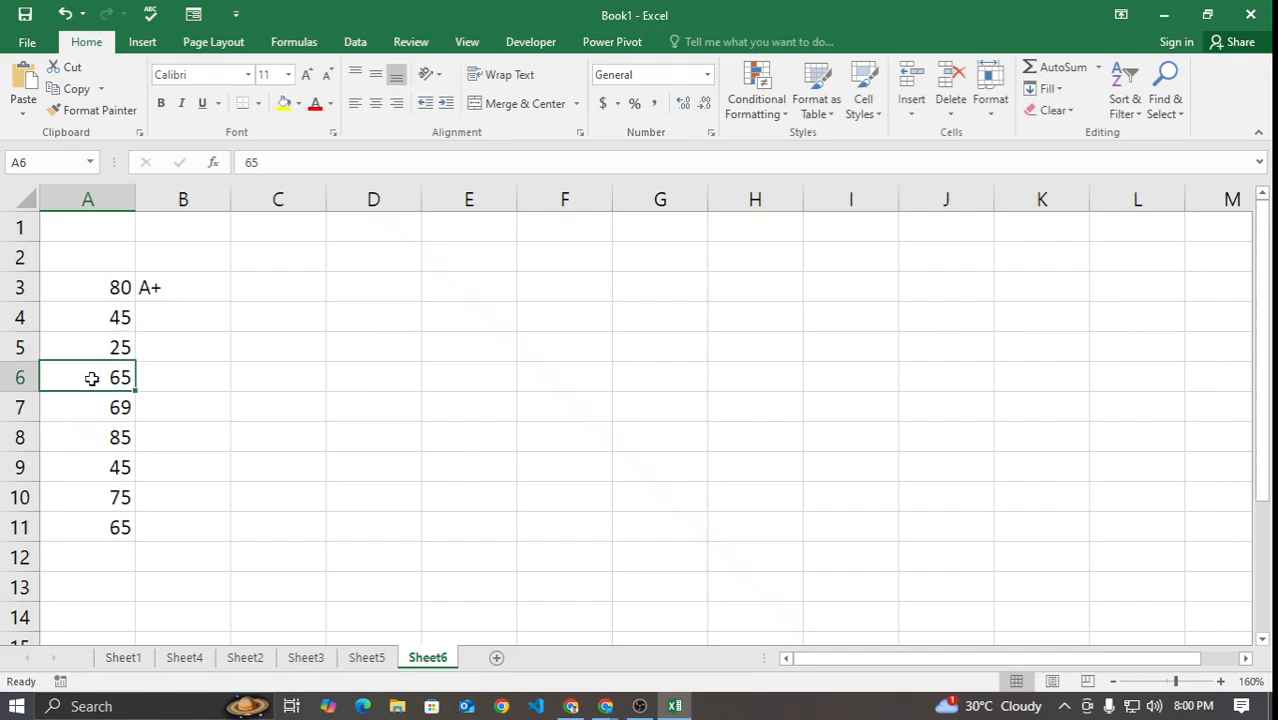
left_click(96, 405)
left_click(97, 436)
left_click(98, 466)
left_click(99, 497)
left_click(100, 527)
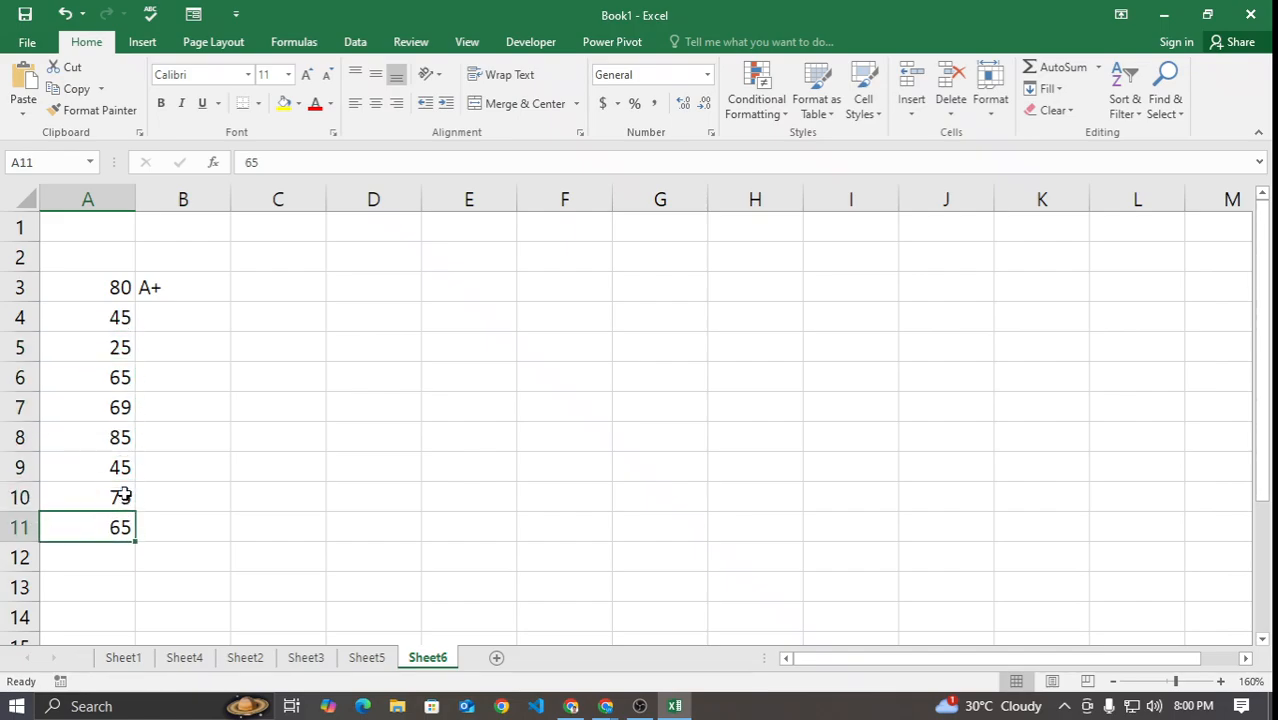
Step: Copy the nested IF grading formula from B3 down through B11 to grade every mark
left_click(172, 282)
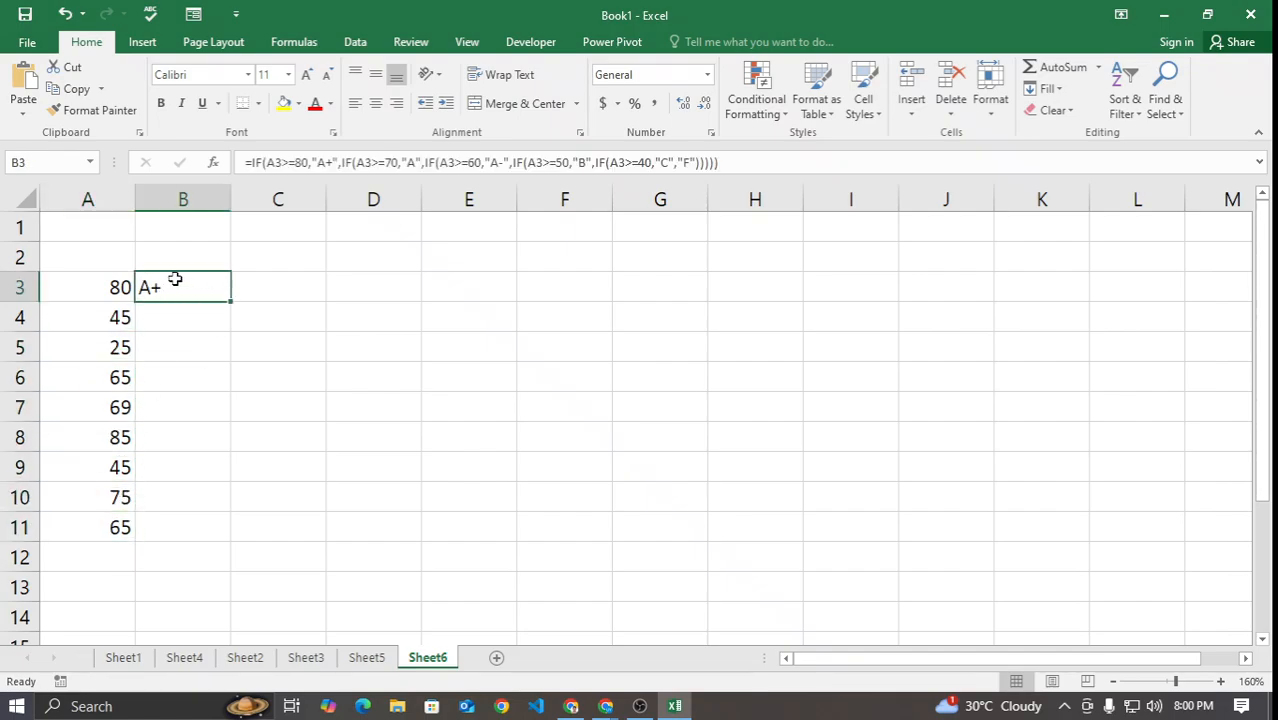
left_click_drag(231, 303, 216, 536)
left_click(330, 476)
Step: Examine the filled grading formulas in B4 through B9 and the original nested IF formula in B3
left_click(183, 320)
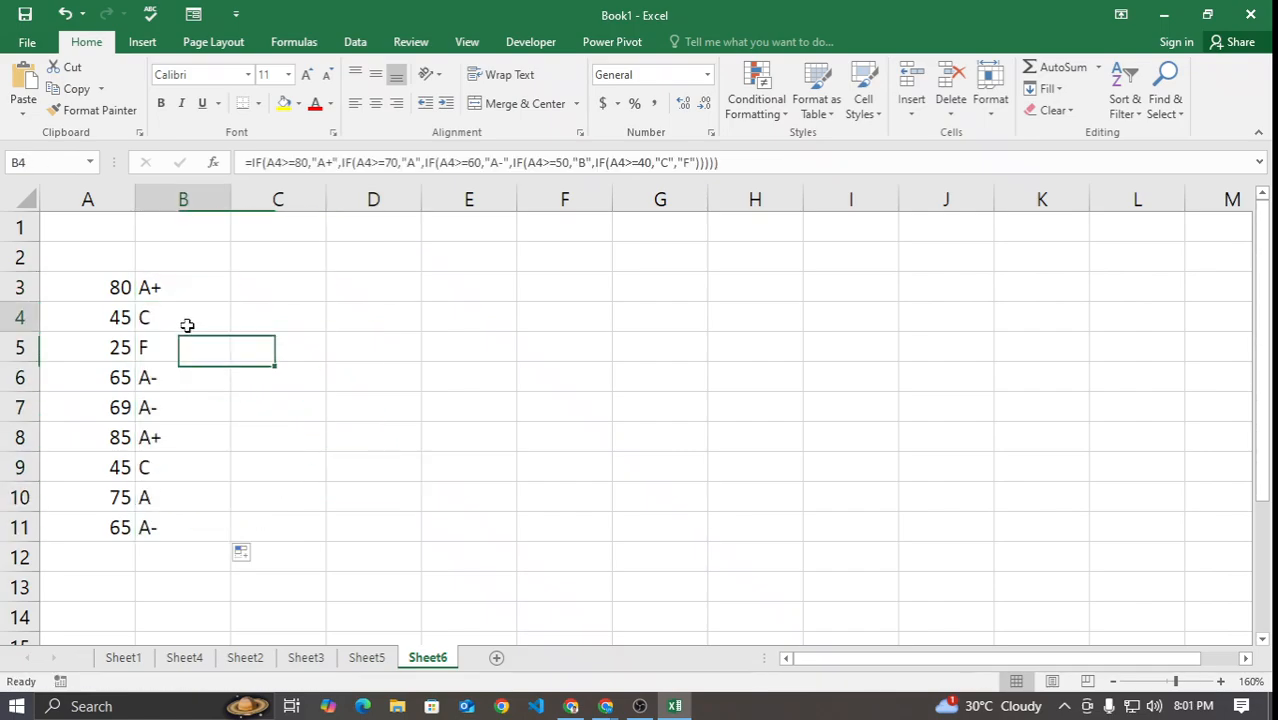
left_click(183, 350)
left_click(183, 378)
left_click(180, 406)
left_click(170, 435)
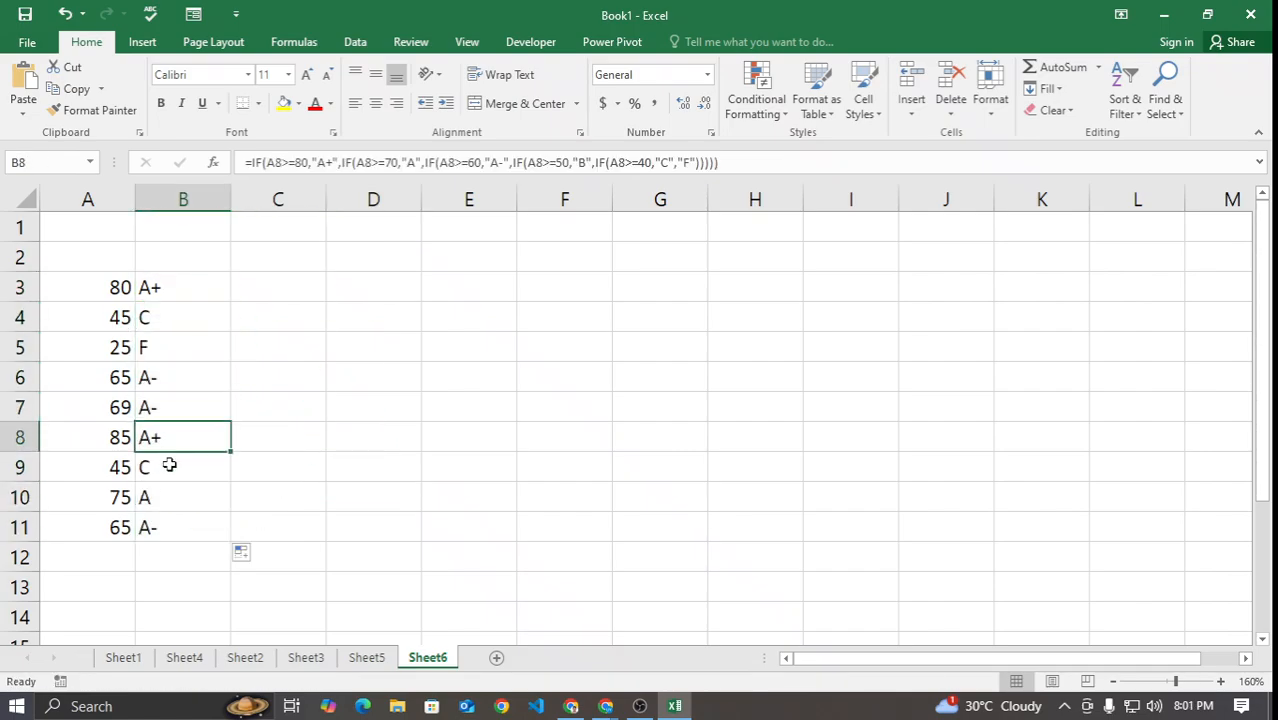
left_click(172, 470)
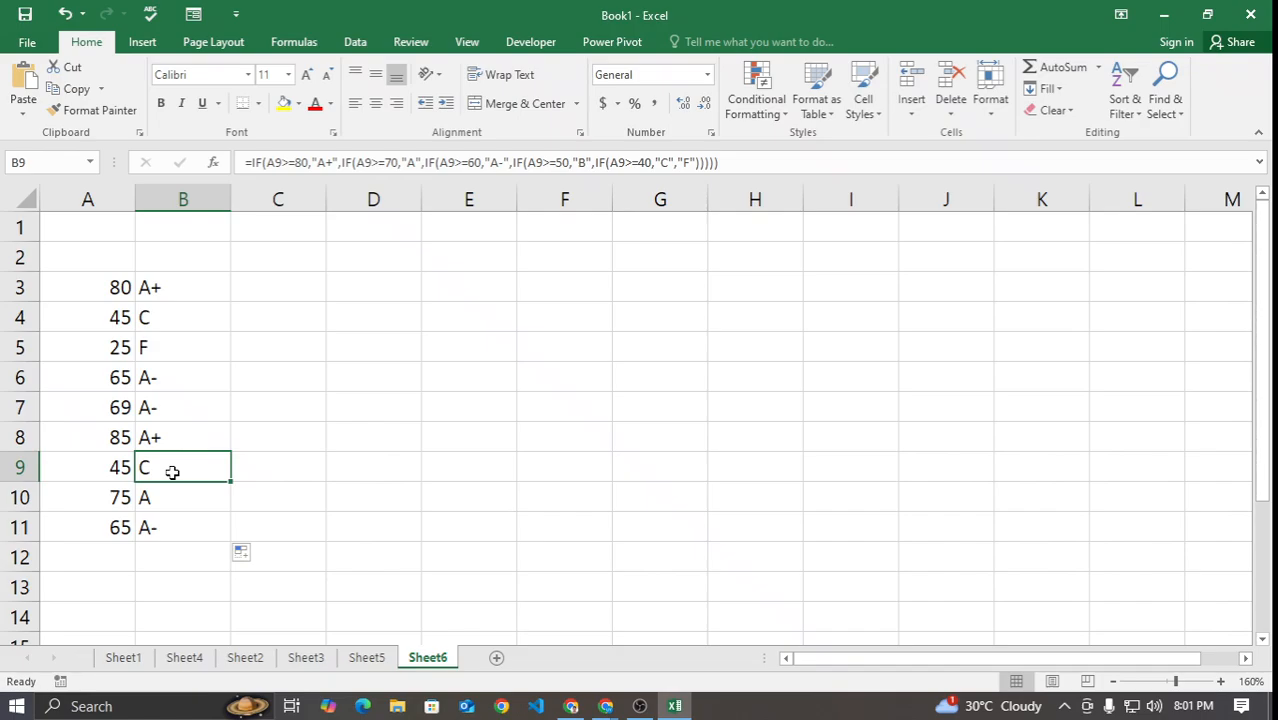
double_click(205, 288)
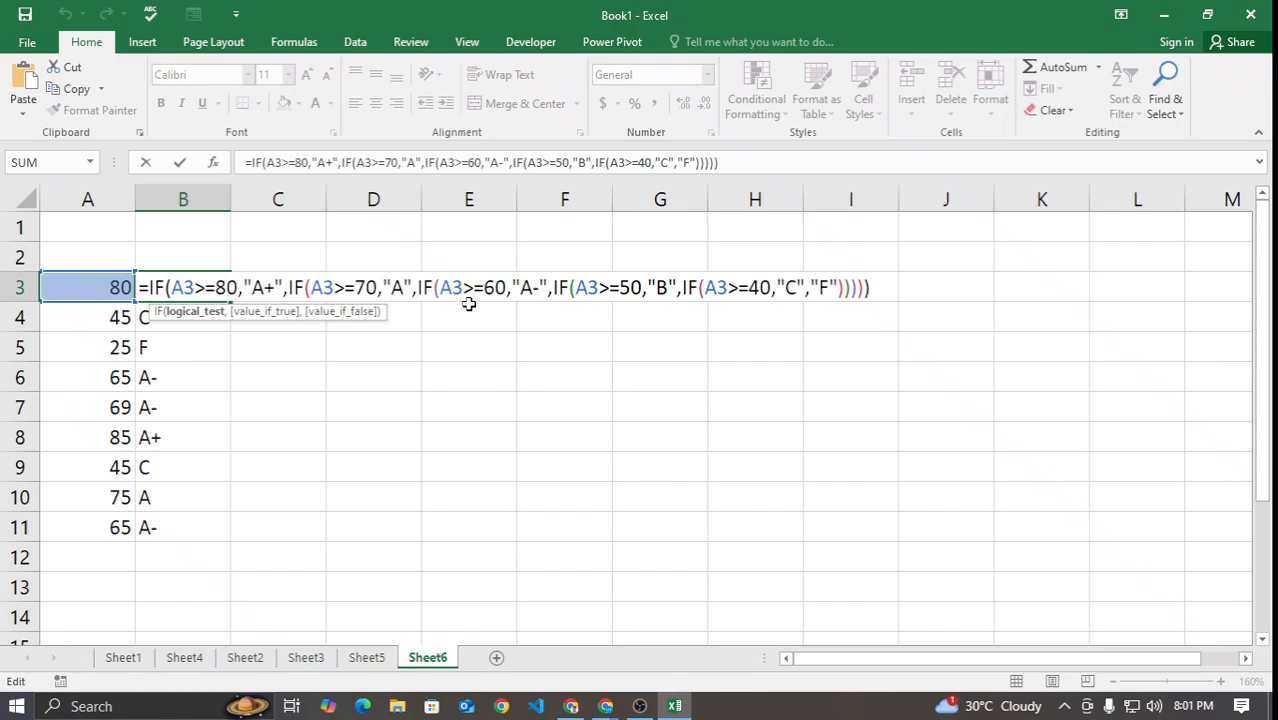
key("Escape")
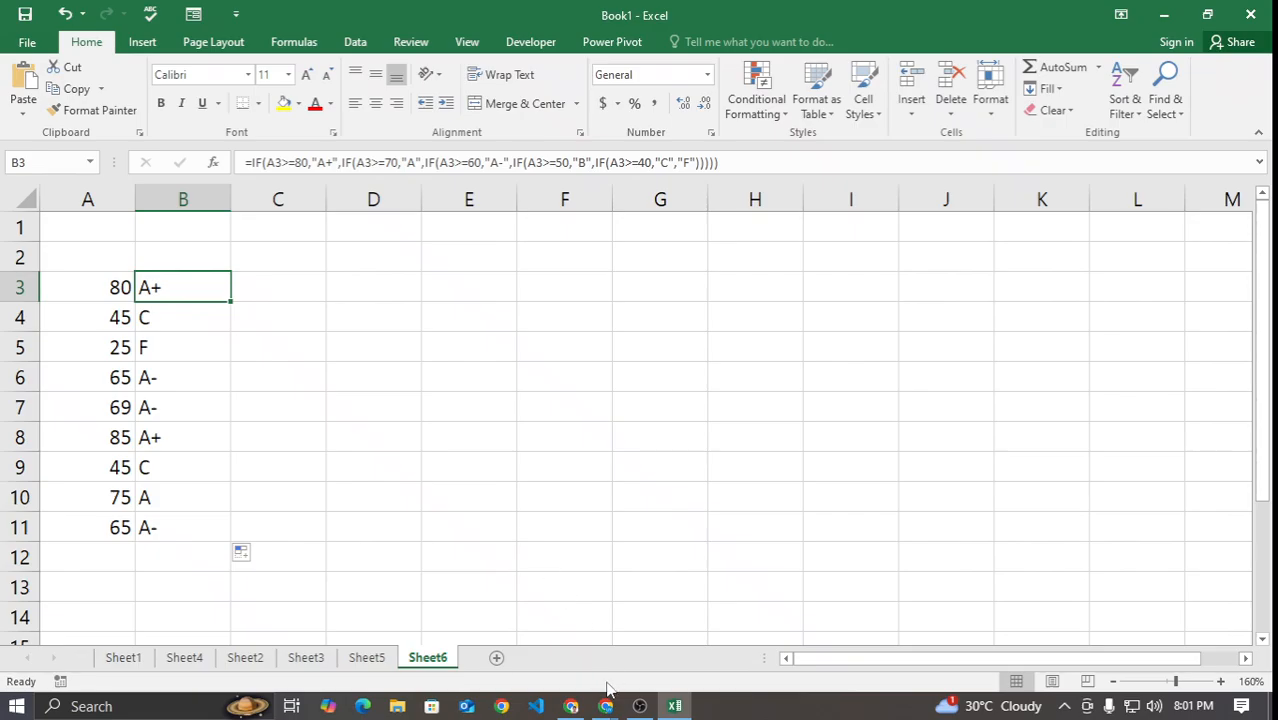
Step: Switch to the browser and open the ChatGPT conversation about VLOOKUP demo data
mouse_move(605, 707)
left_click(598, 606)
left_click(78, 10)
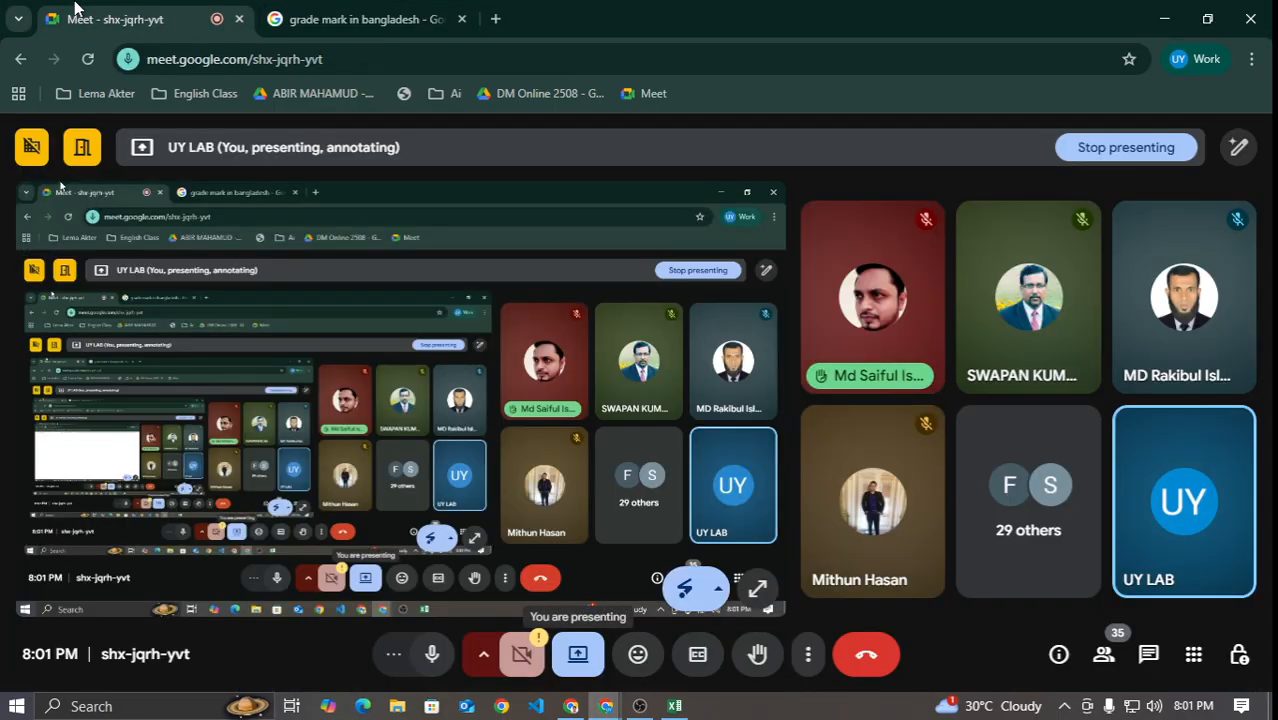
left_click(571, 706)
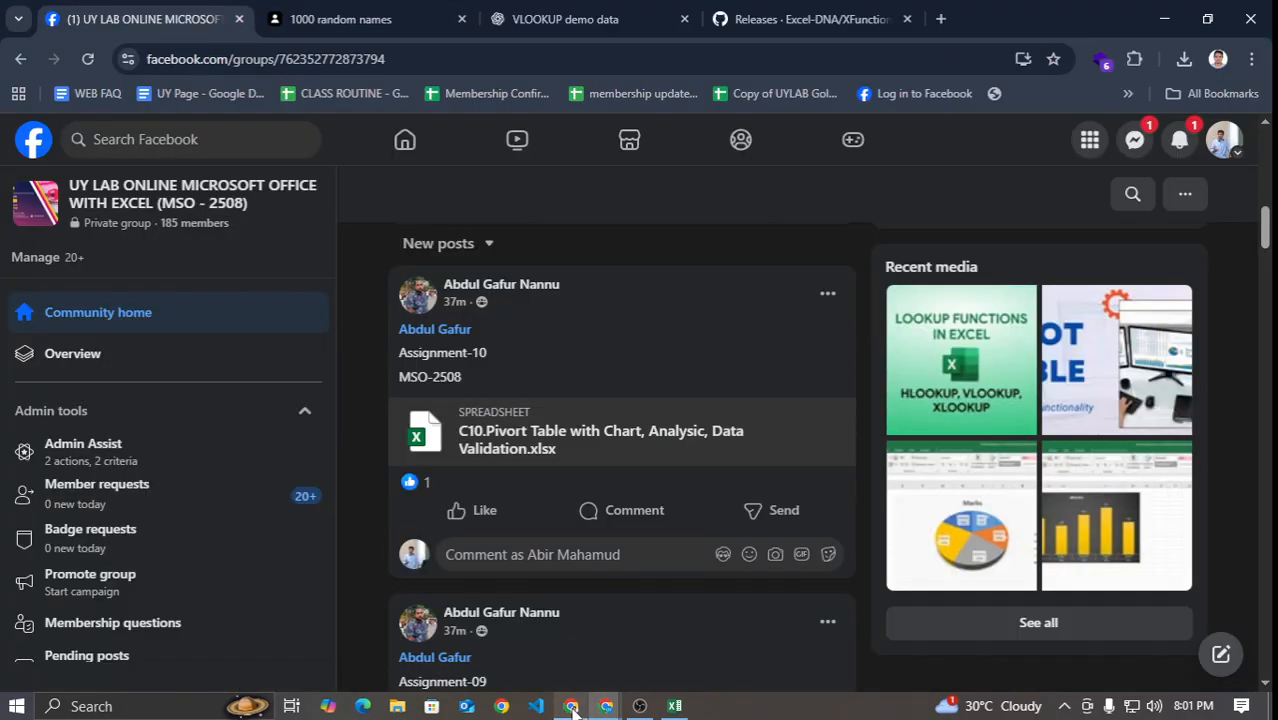
left_click(565, 10)
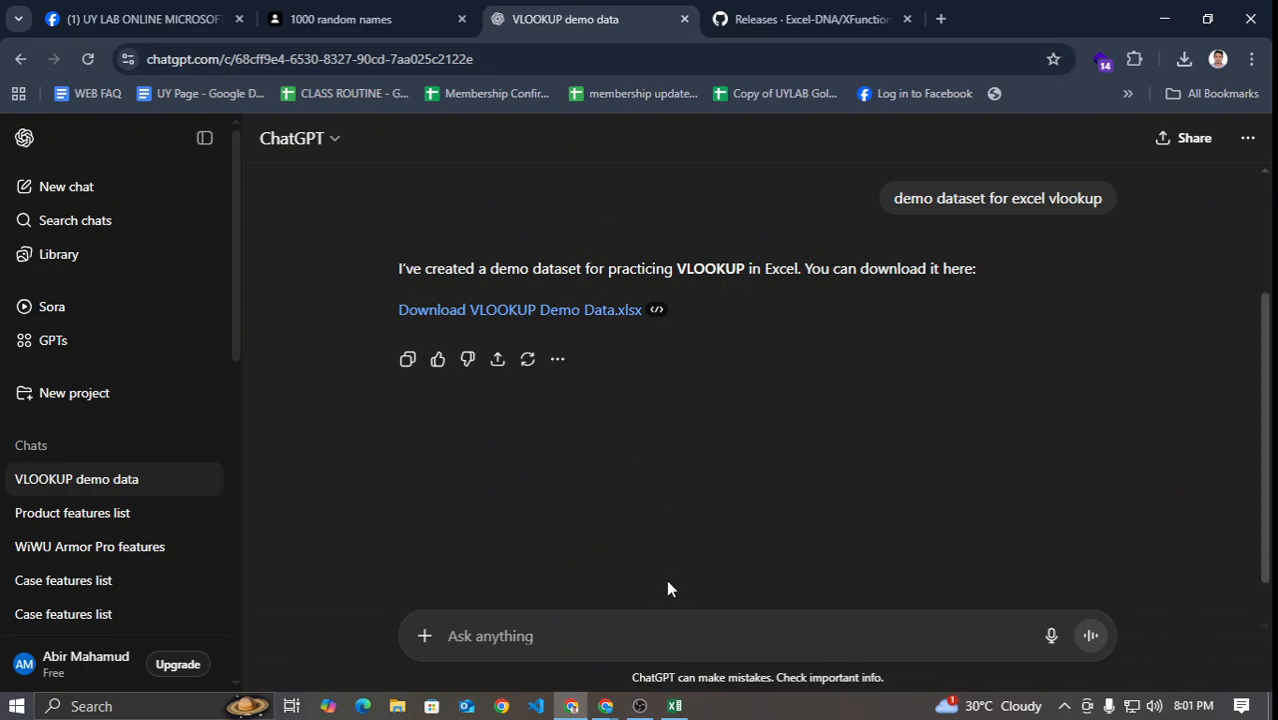
Step: Send ChatGPT the prompt "demo data excel and function"
type("excel ")
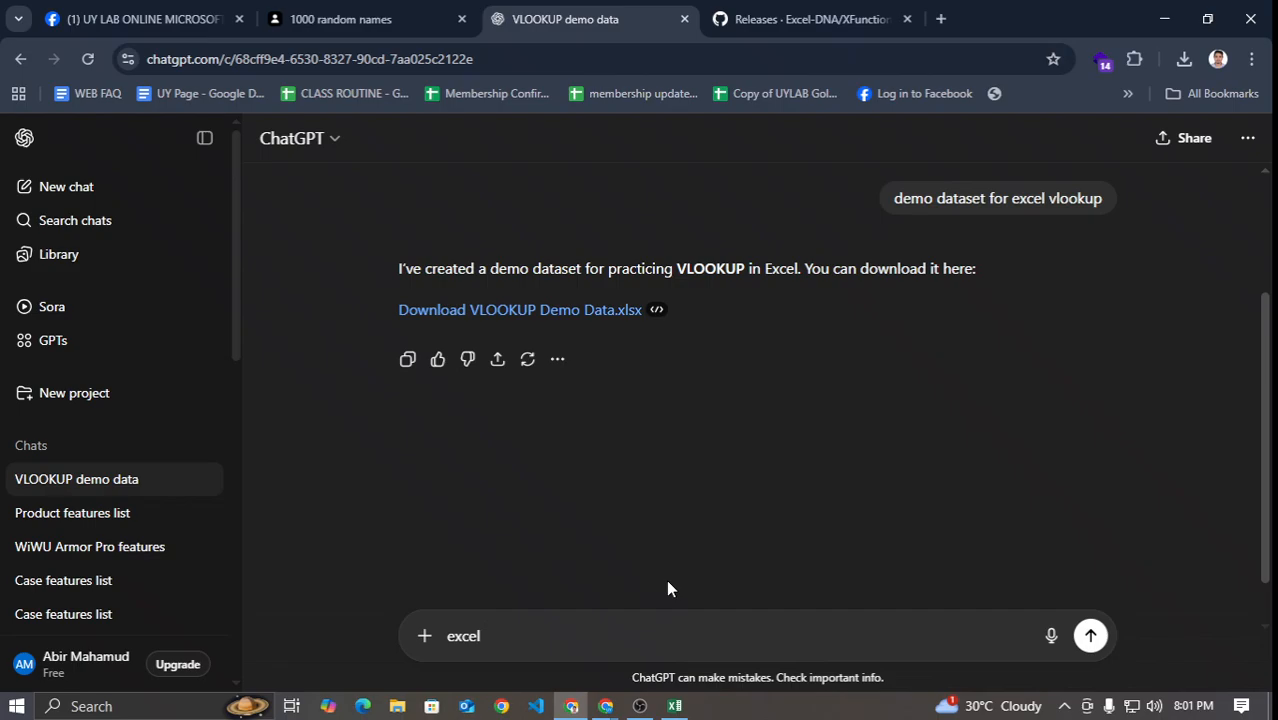
type("and function")
key("Left")
key("Left")
key("Left")
key("Left")
key("Left")
key("Left")
key("Left")
key("Left")
key("Left")
key("Left")
key("Left")
key("Left")
key("Left")
key("Home")
type("demo data")
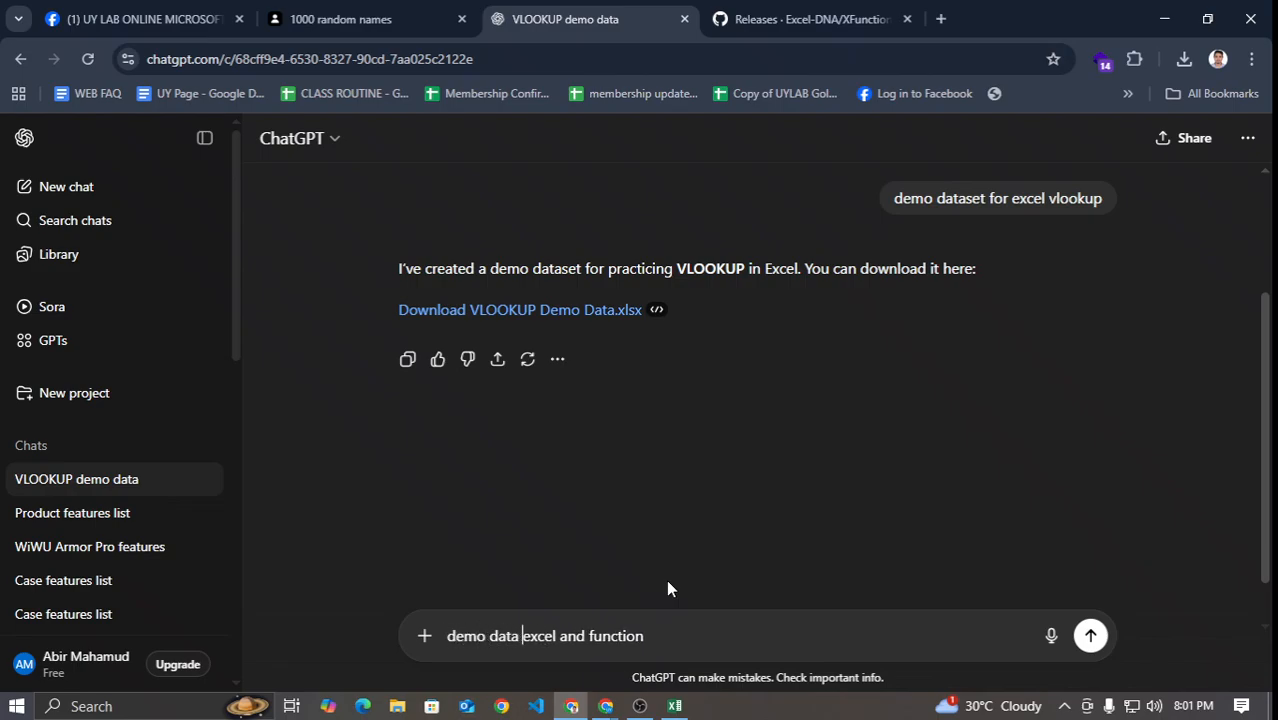
key("Return")
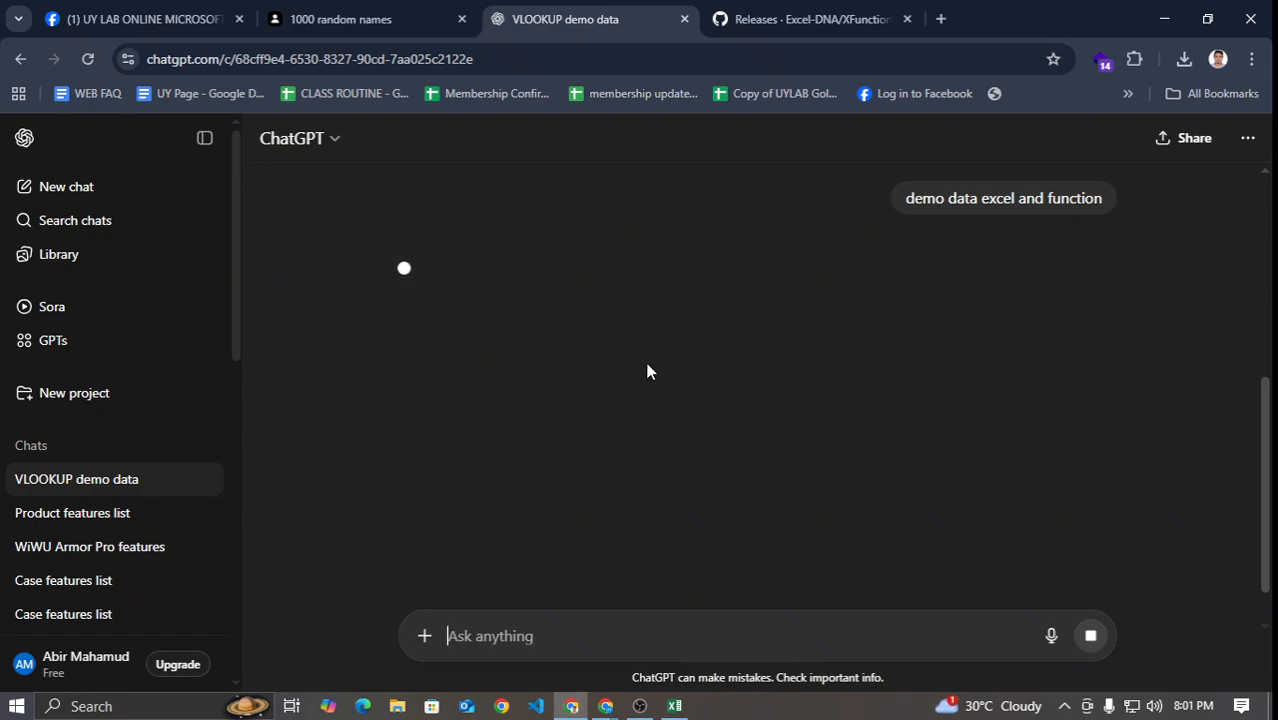
Step: Switch to Google Meet, read the in-call messages, close them and return to the Excel workbook
mouse_move(606, 704)
left_click(583, 685)
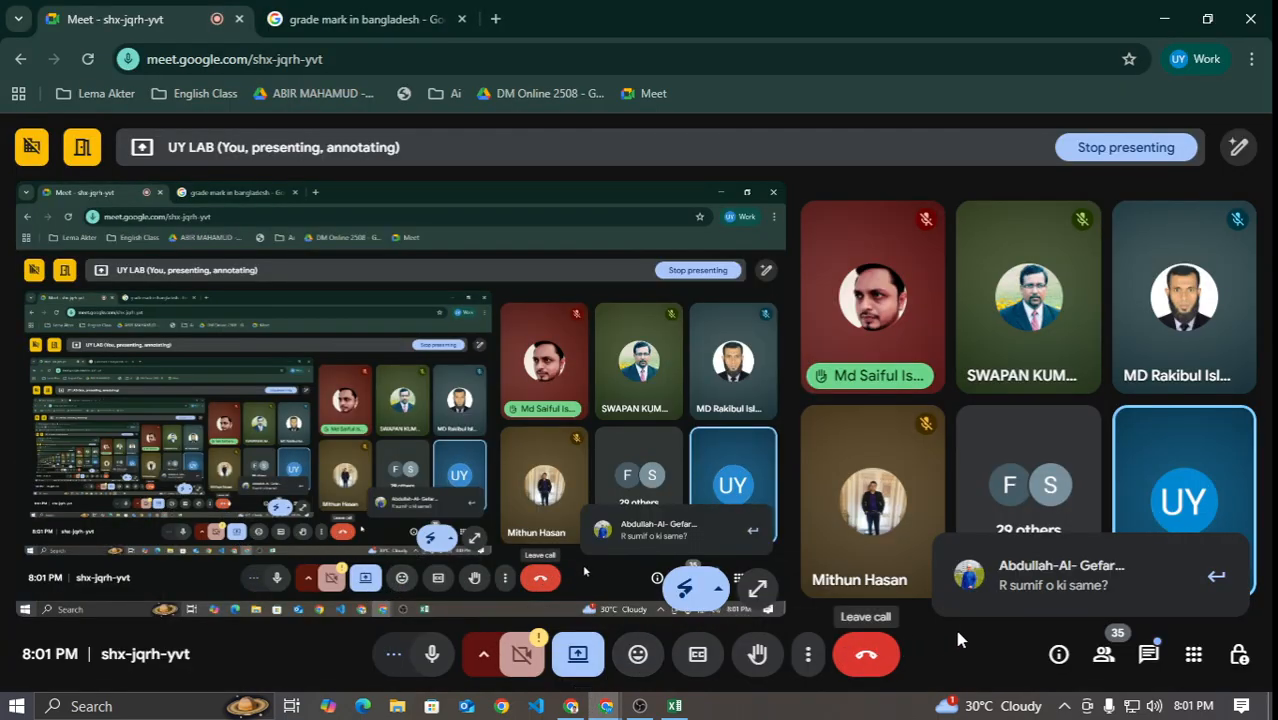
left_click(1148, 654)
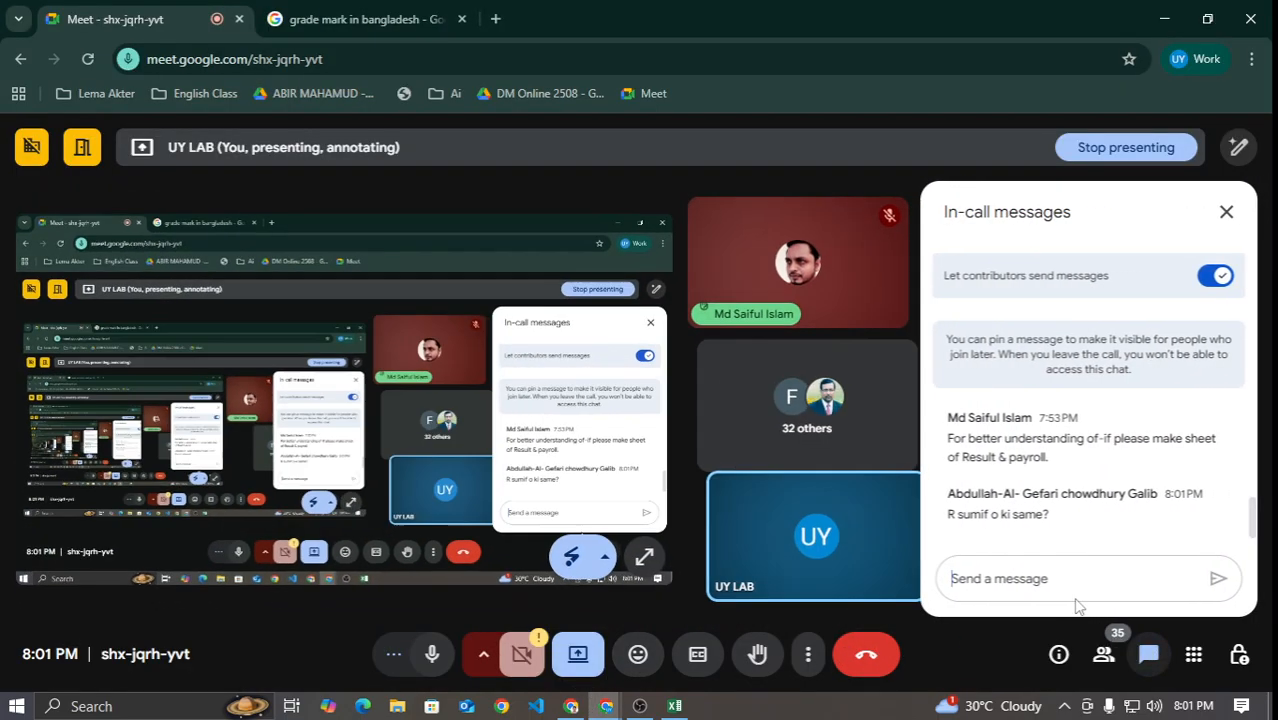
left_click_drag(977, 514, 989, 514)
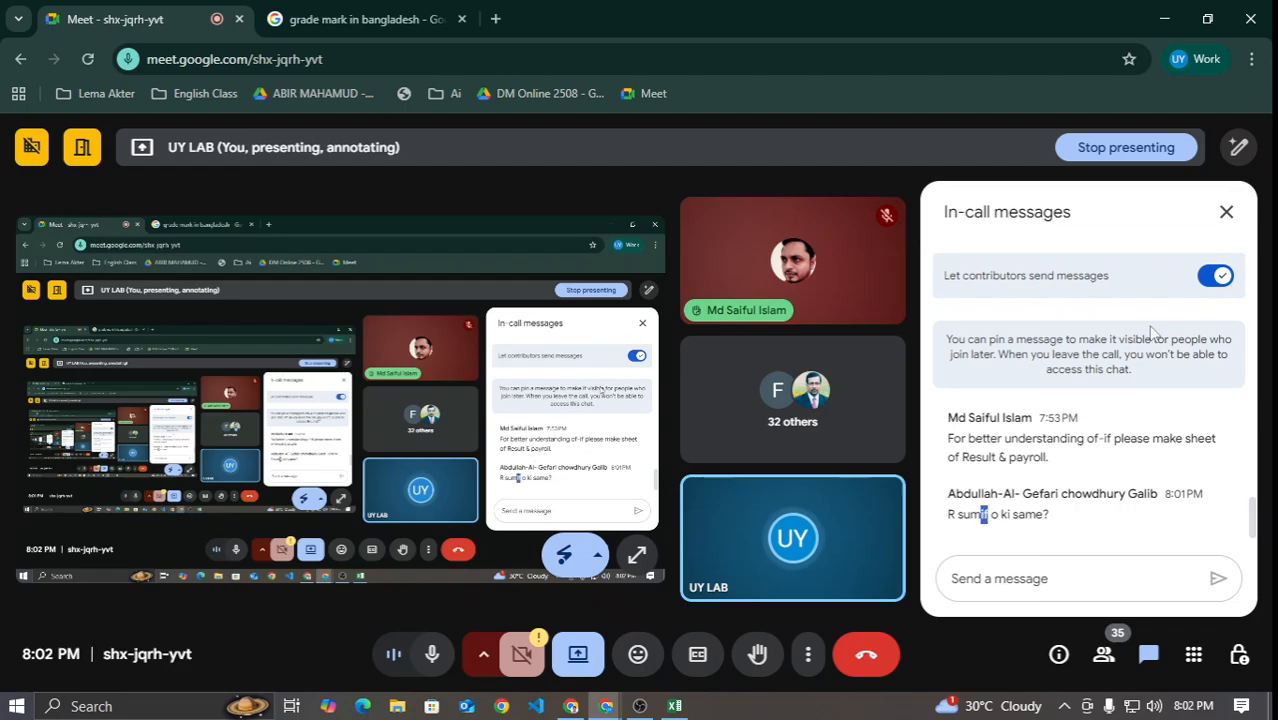
left_click(1226, 211)
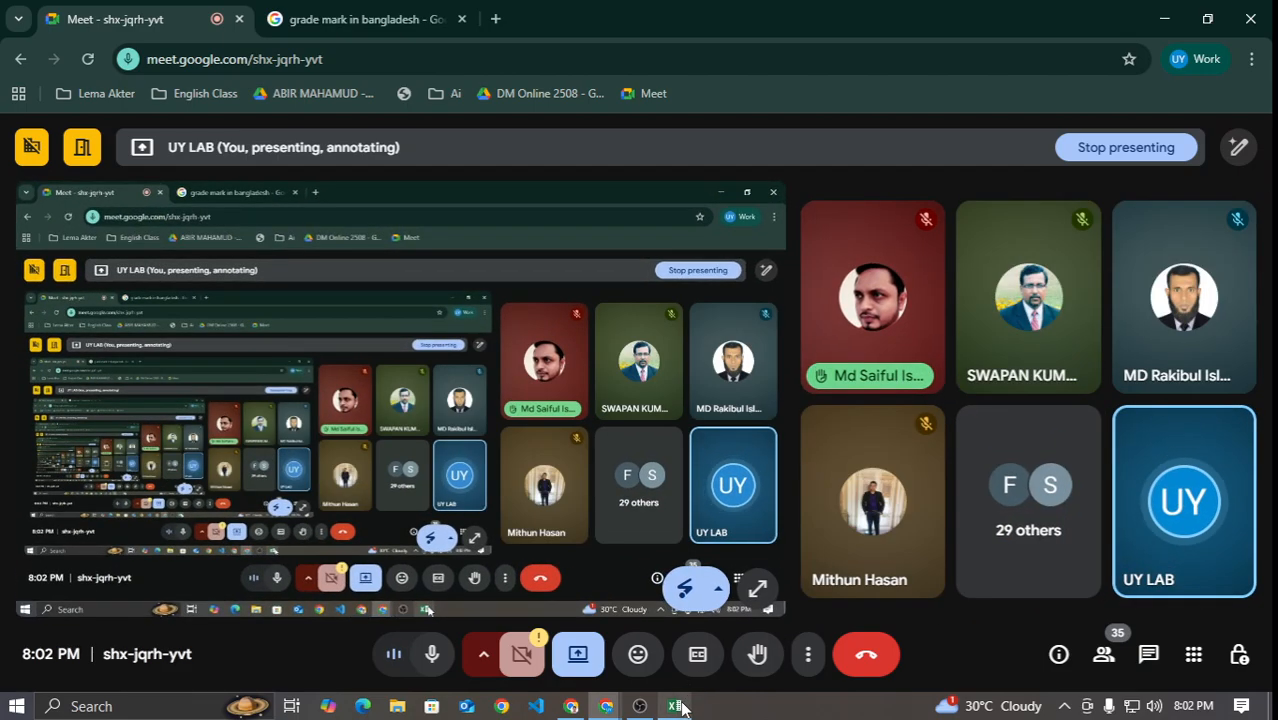
left_click(675, 706)
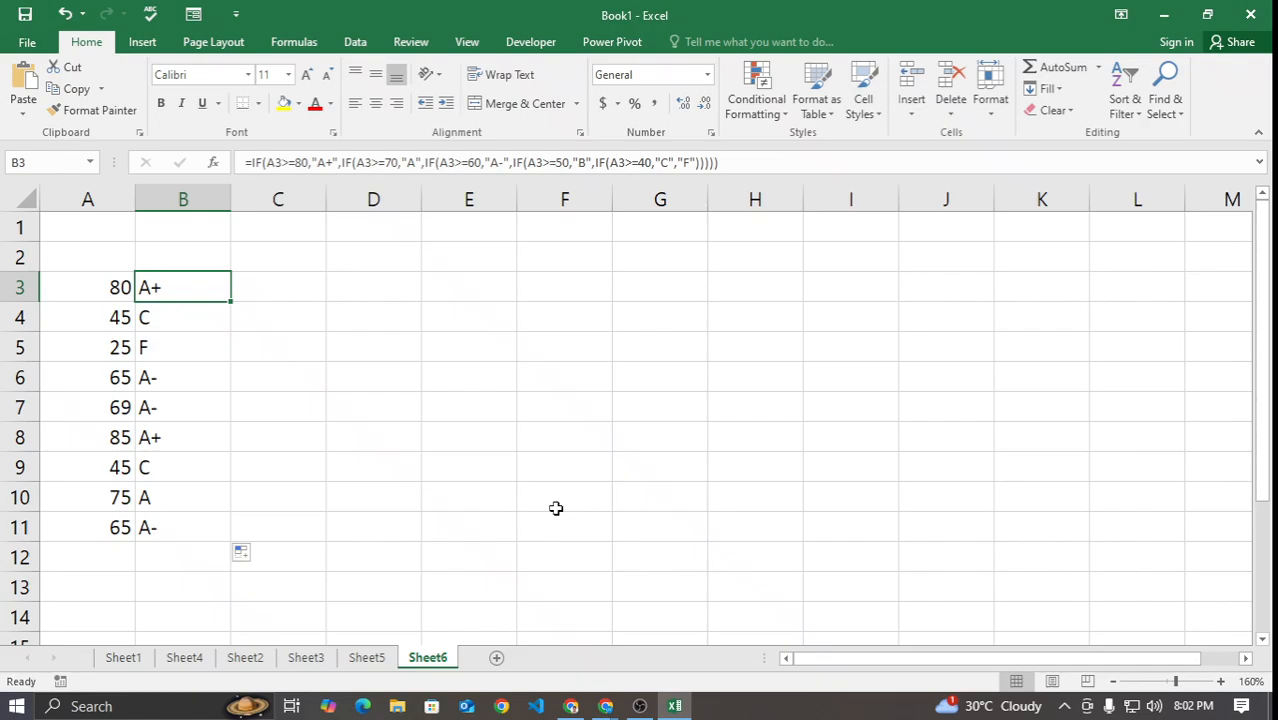
Step: Switch back to ChatGPT, read its reply and send the prompt "demo dataset for excel and function"
left_click(580, 708)
scroll(554, 412, "up", 1)
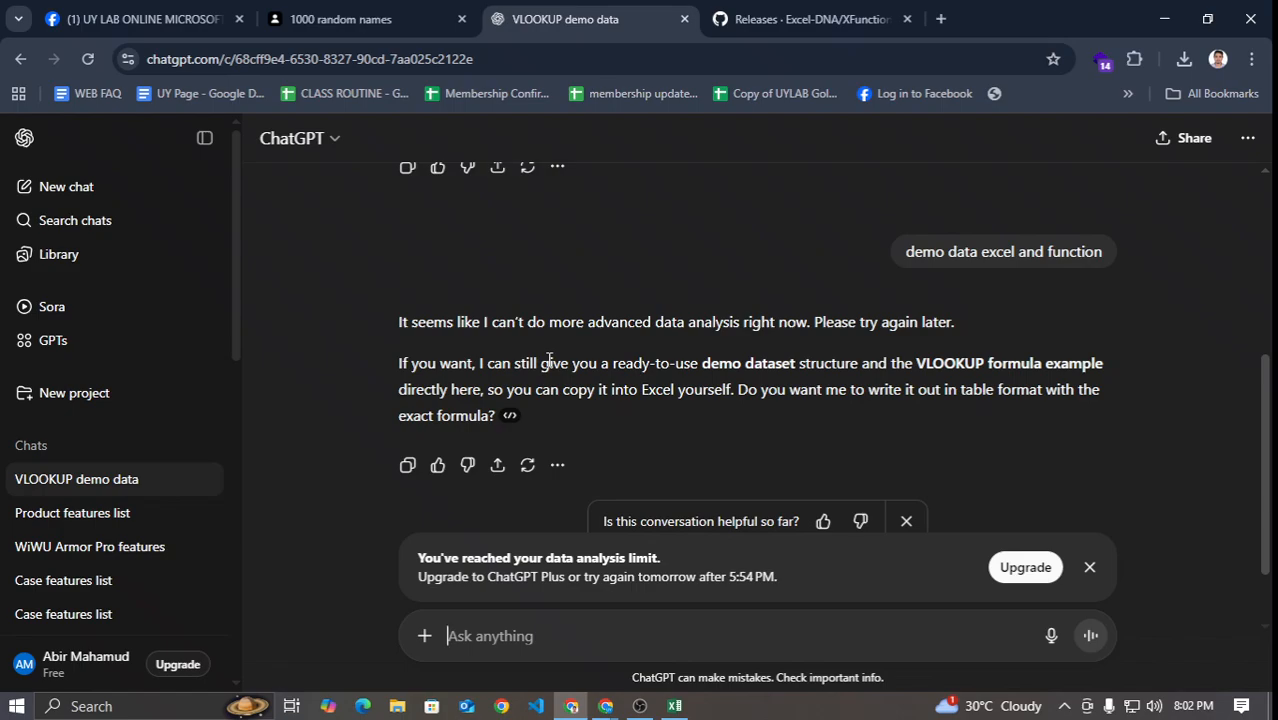
scroll(550, 362, "down", 2)
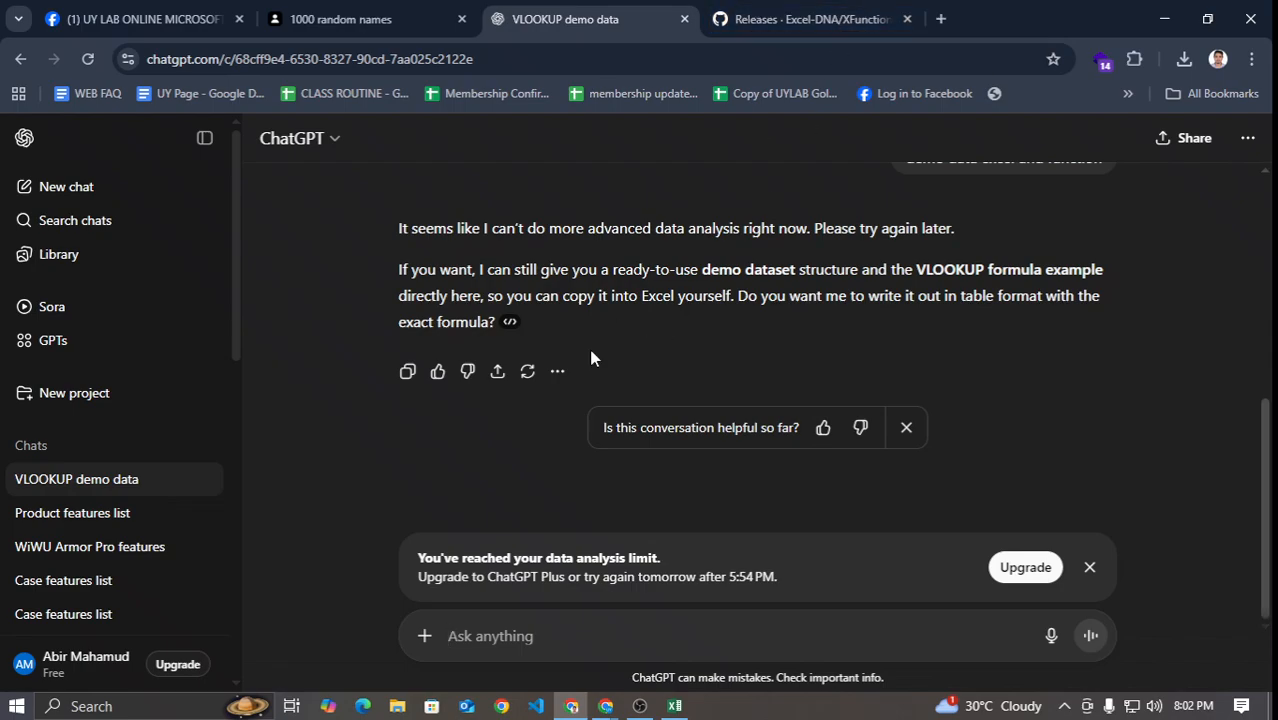
type("demo da")
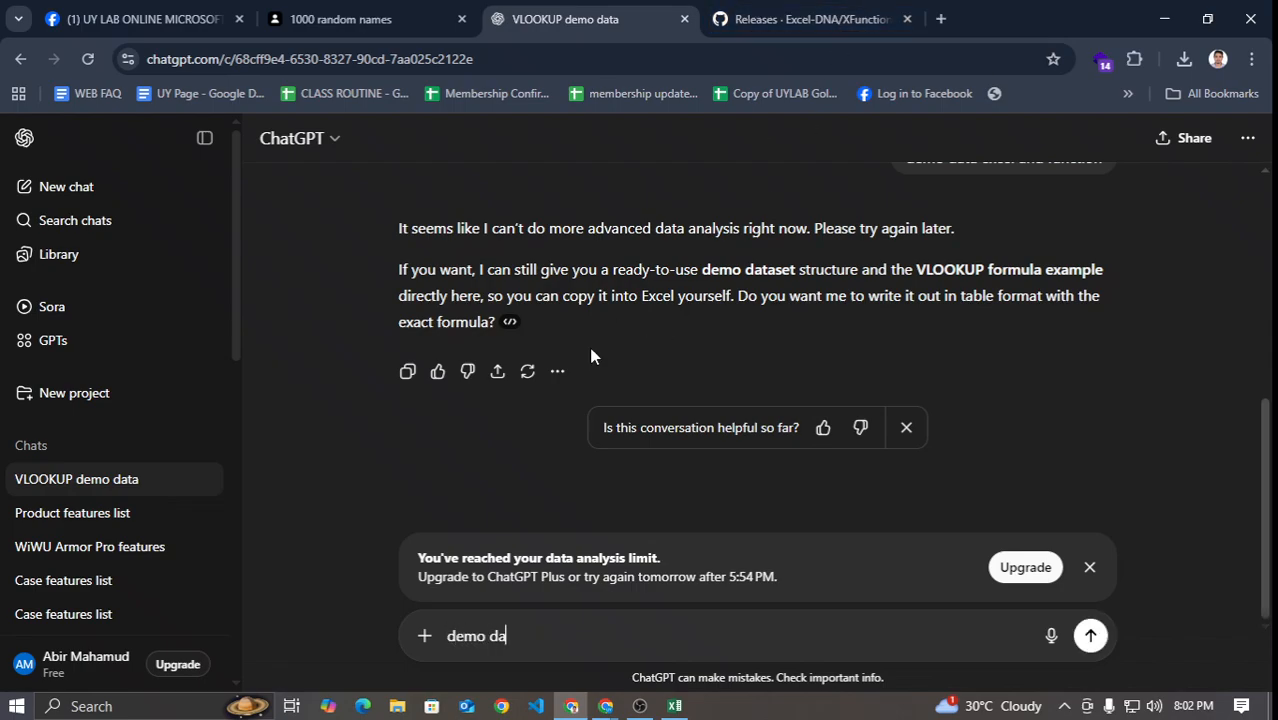
type("taset for excel and function")
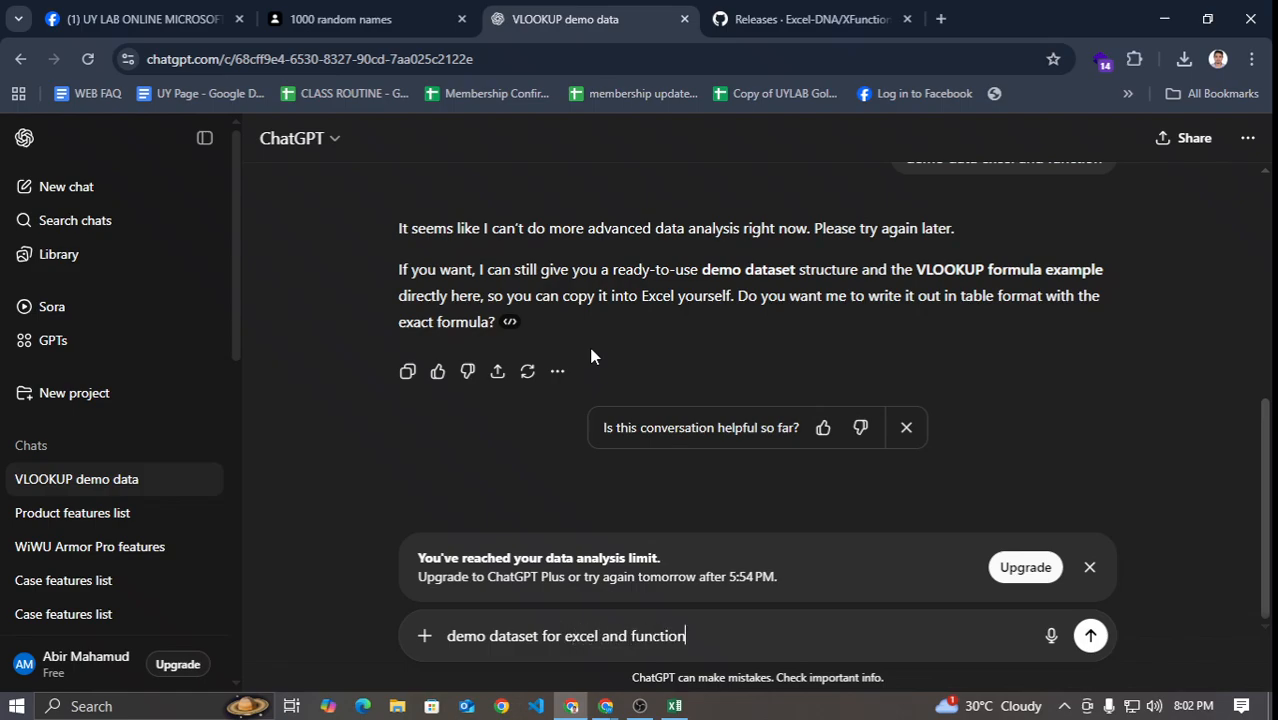
key("Return")
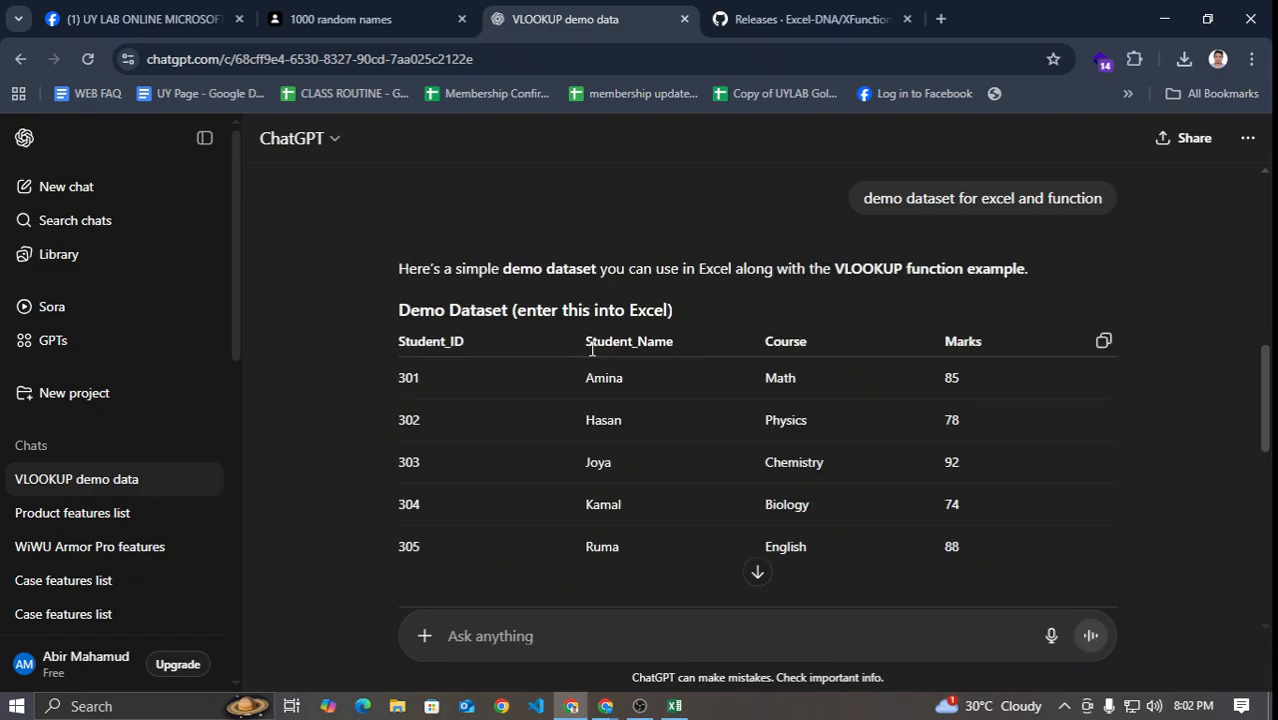
Step: Examine ChatGPT's demo dataset, its example function and explanation, checking Google Meet briefly in between
scroll(614, 329, "down", 2)
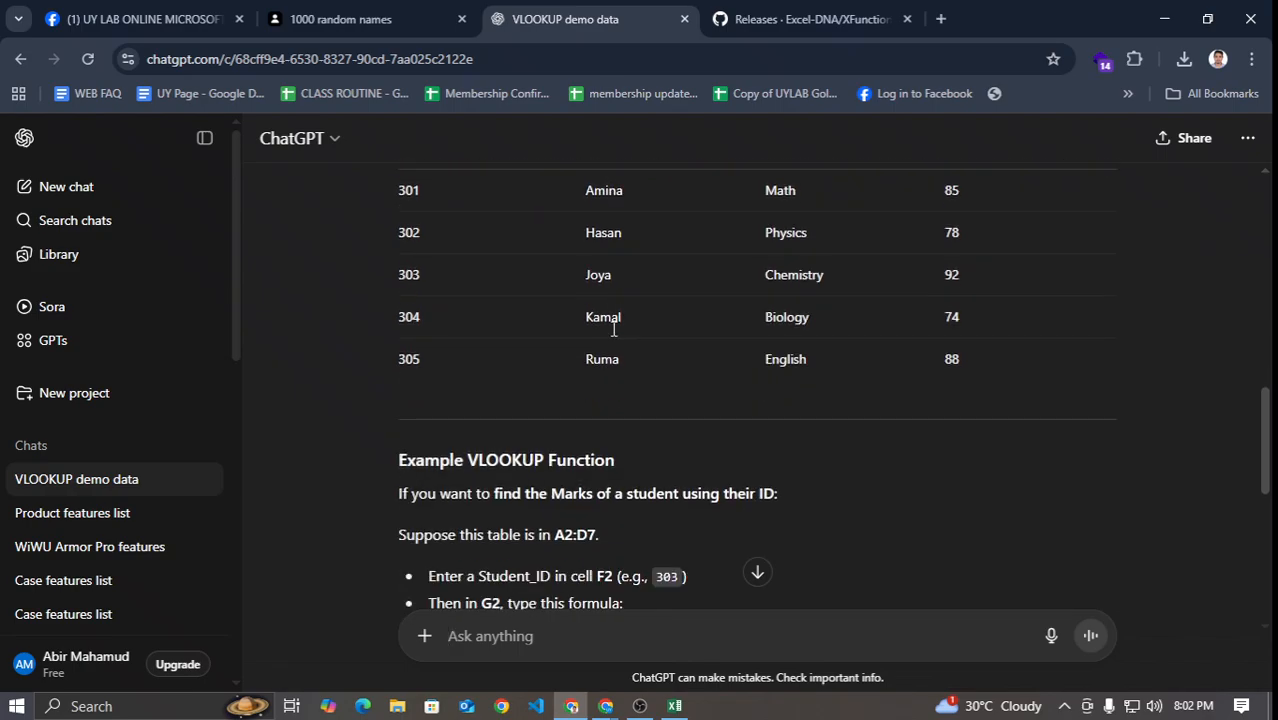
scroll(615, 315, "down", 1)
scroll(596, 342, "down", 2)
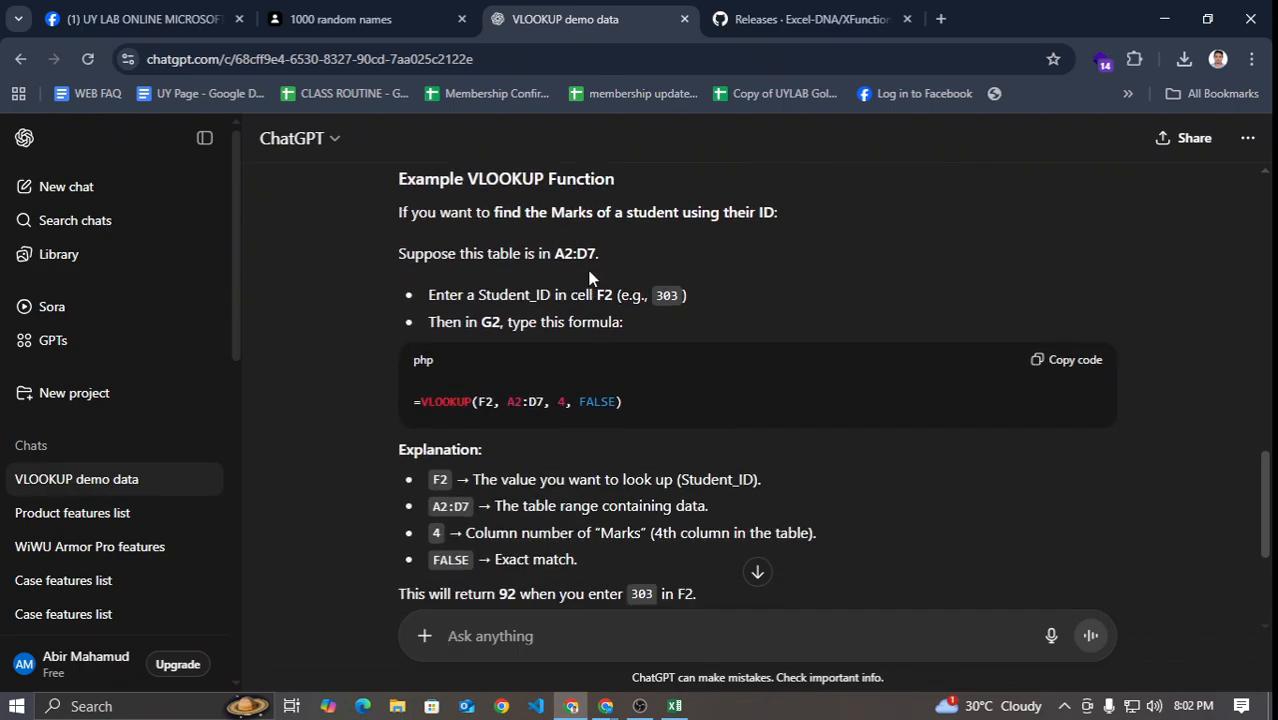
scroll(590, 277, "up", 5)
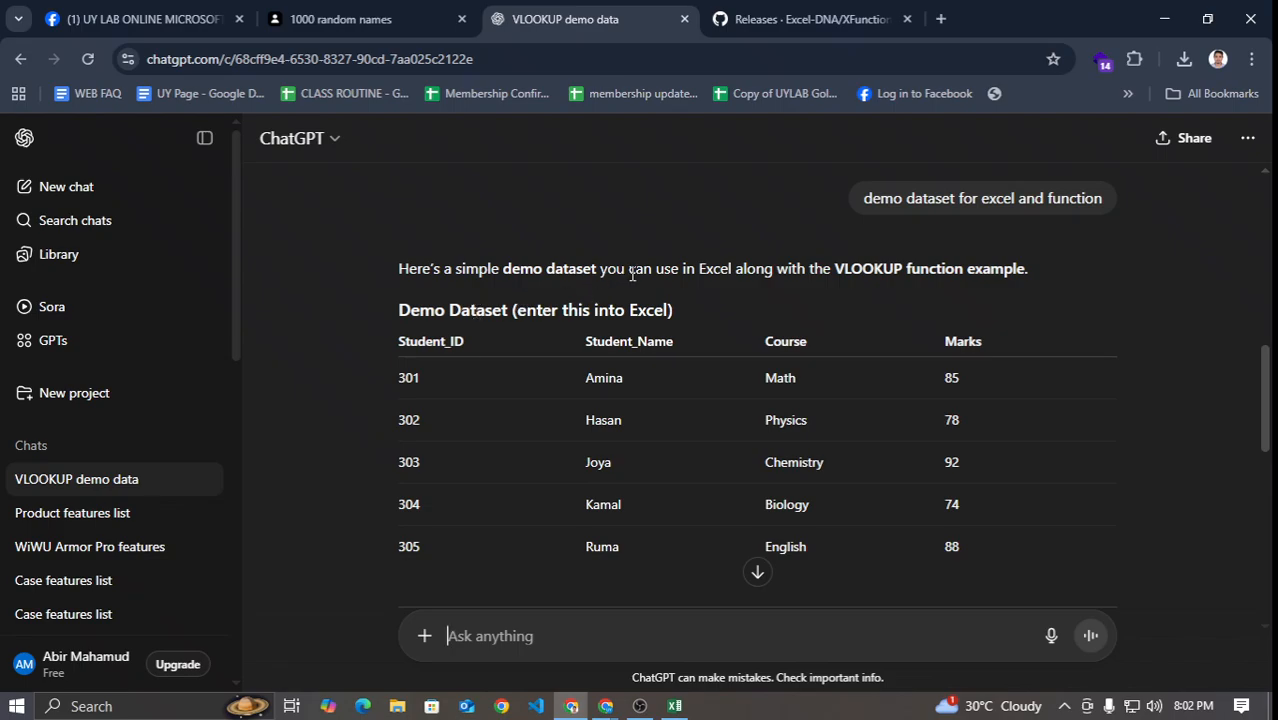
scroll(631, 280, "up", 3)
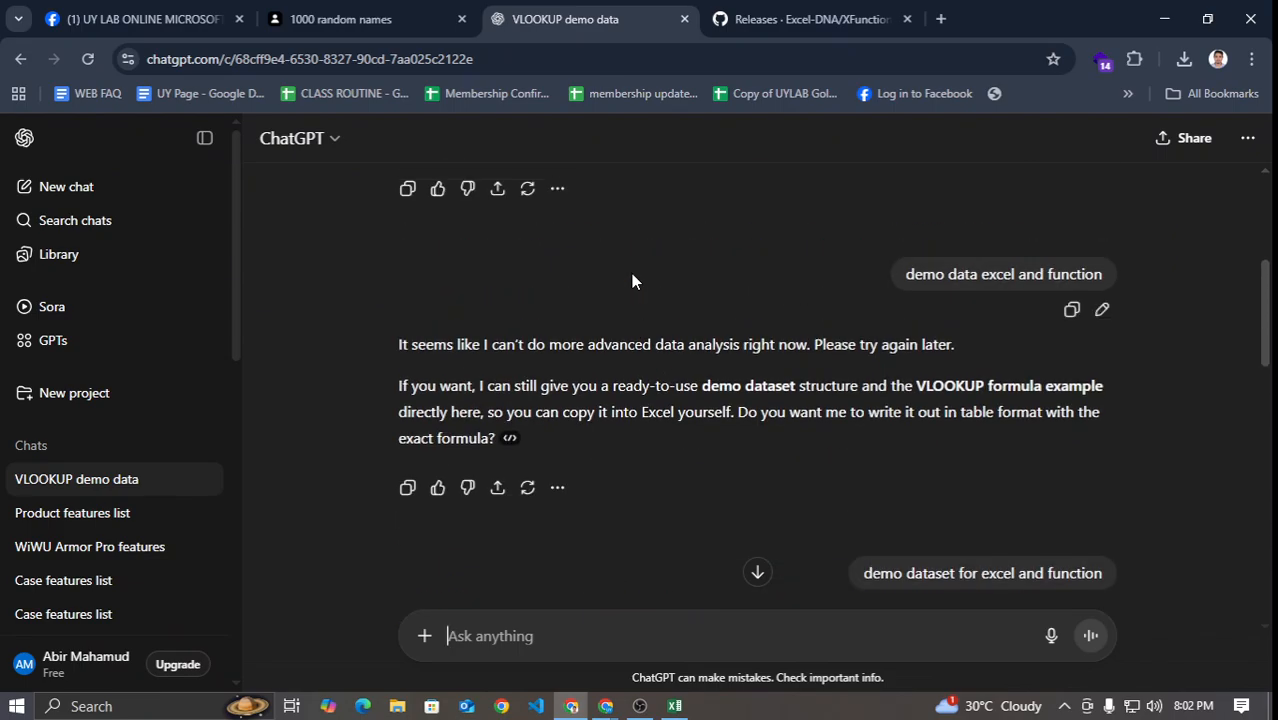
left_click(605, 706)
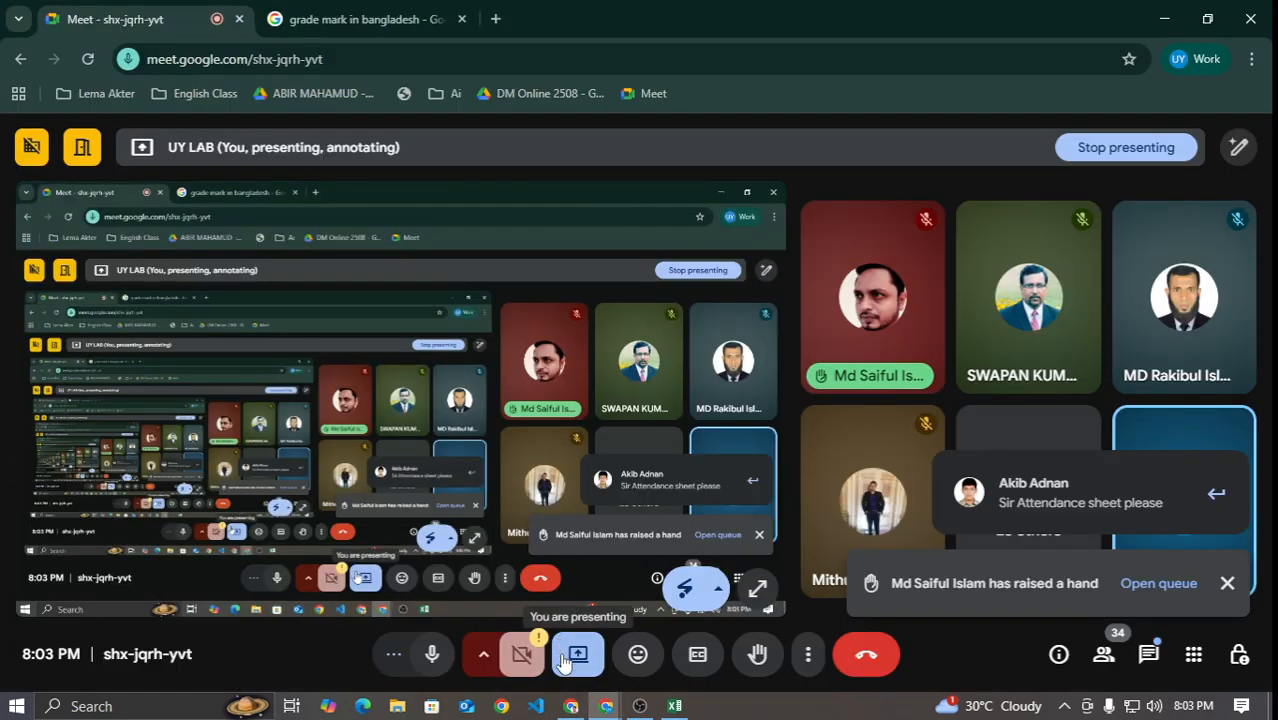
key("alt+Tab")
scroll(612, 440, "down", 2)
scroll(605, 400, "up", 1)
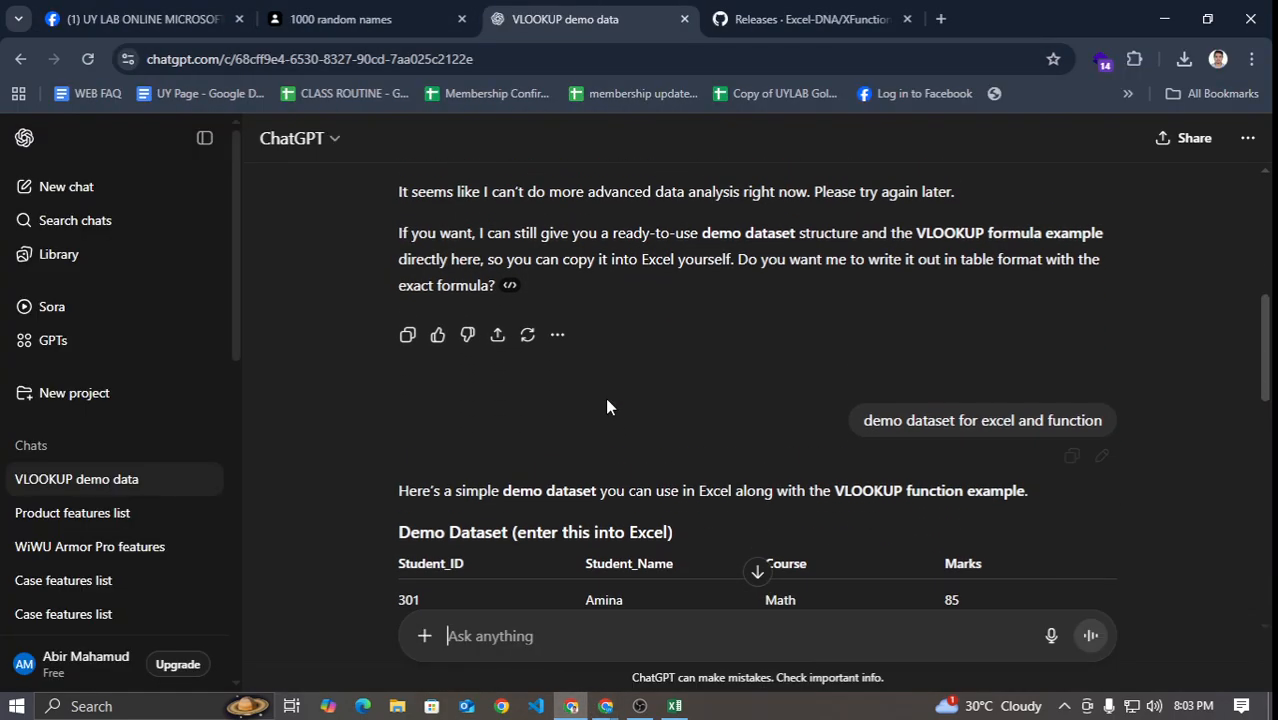
scroll(567, 408, "down", 2)
scroll(567, 408, "down", 8)
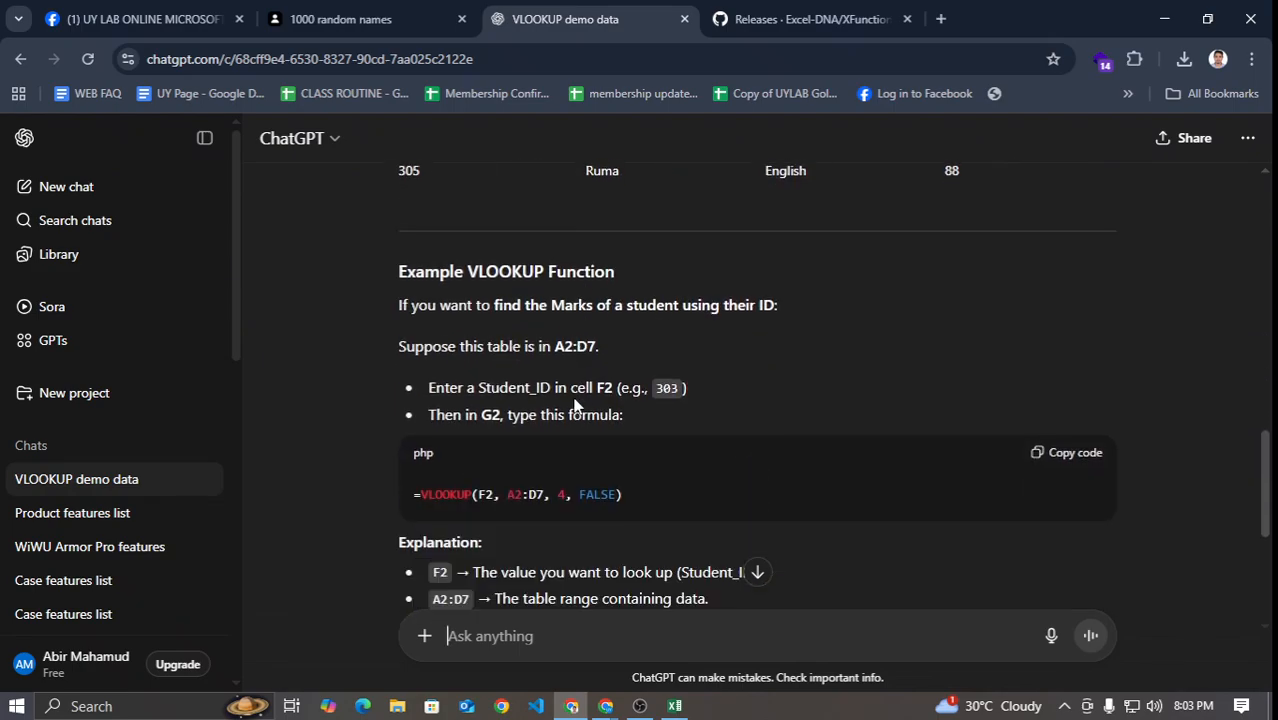
scroll(574, 402, "up", 1)
scroll(576, 400, "up", 1)
scroll(578, 378, "down", 2)
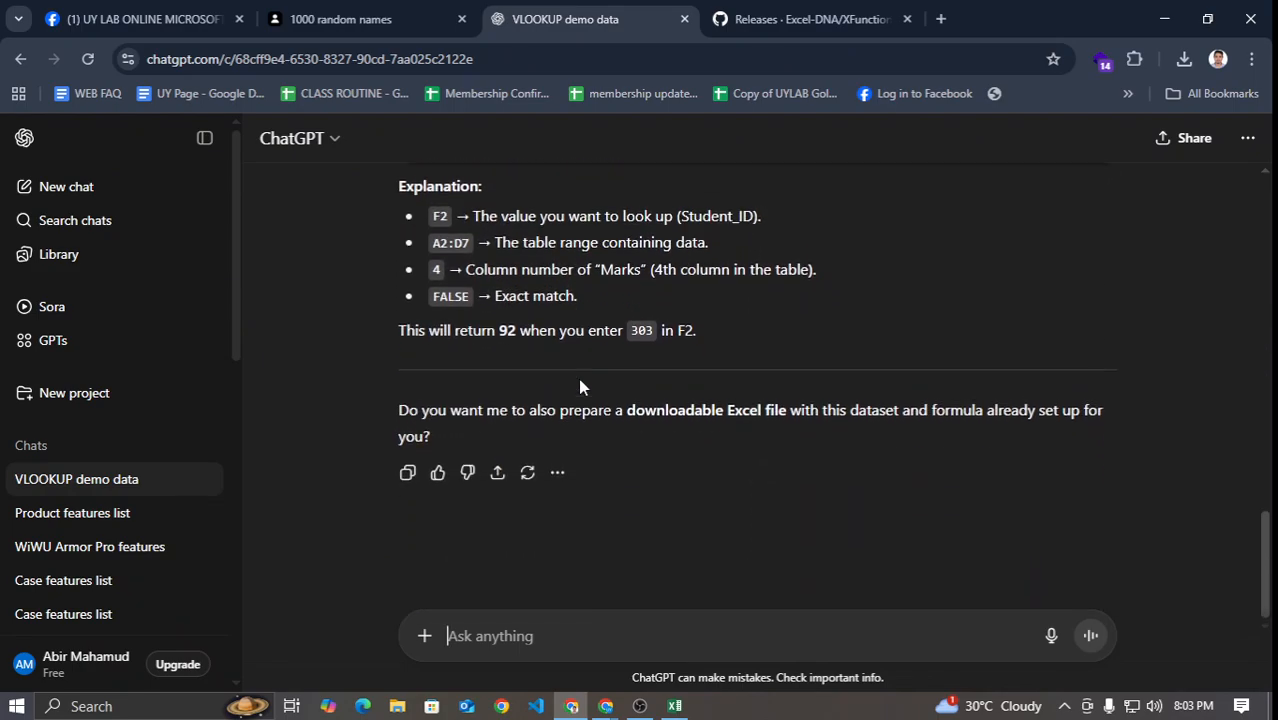
scroll(578, 378, "up", 6)
scroll(663, 387, "up", 2)
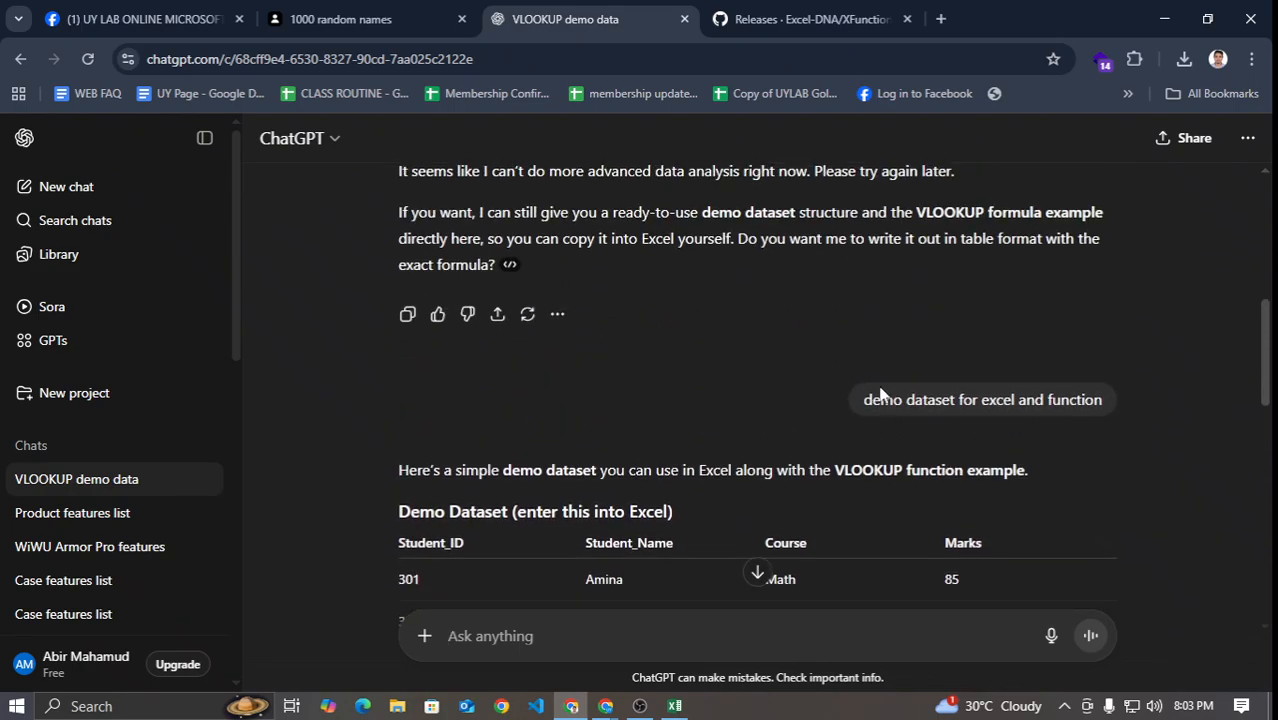
Step: Send ChatGPT the earlier dataset prompt reworded as "demo dataset for excel ( nestedand ) function"
triple_click(936, 414)
key("ctrl+c")
left_click(510, 632)
key("ctrl+v")
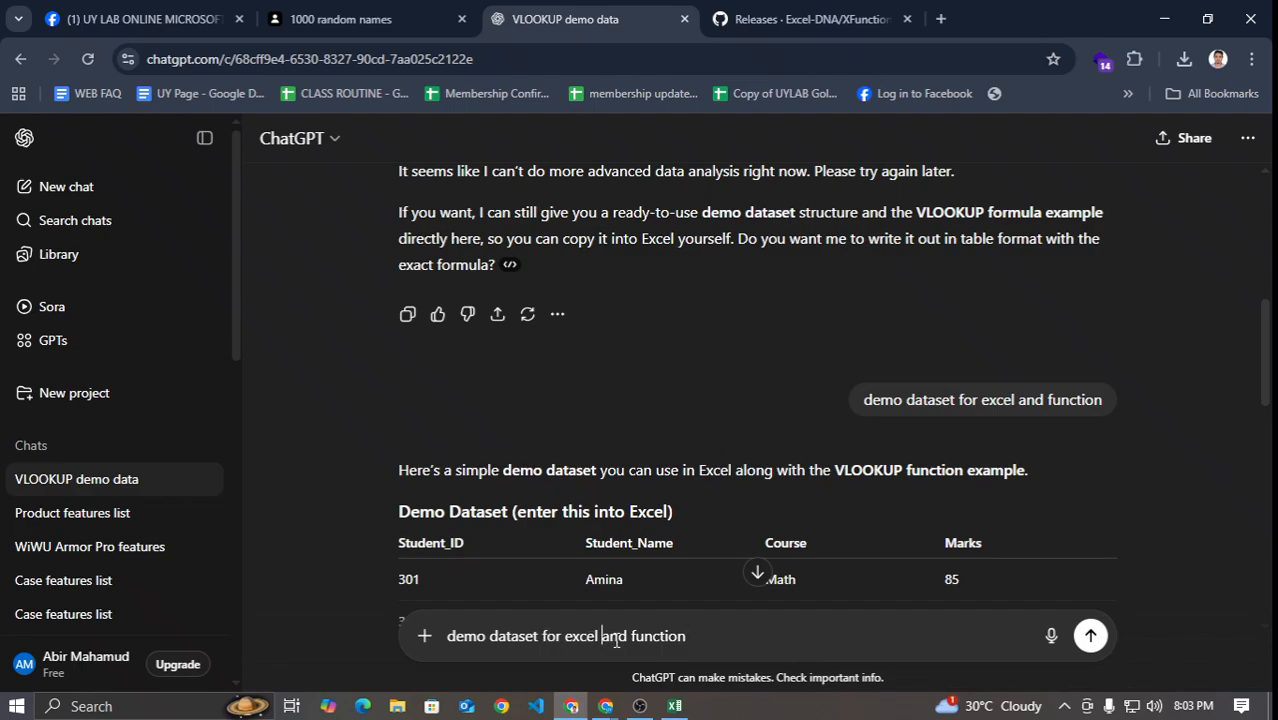
type("nested")
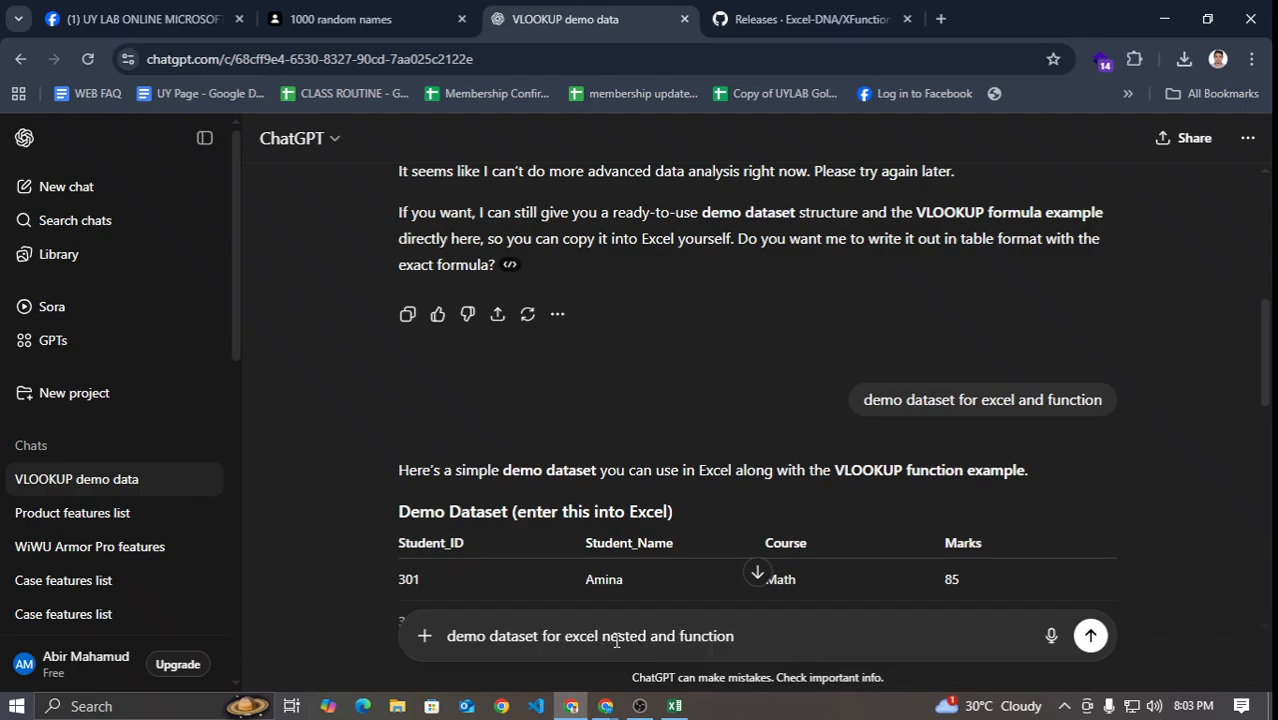
key("BackSpace")
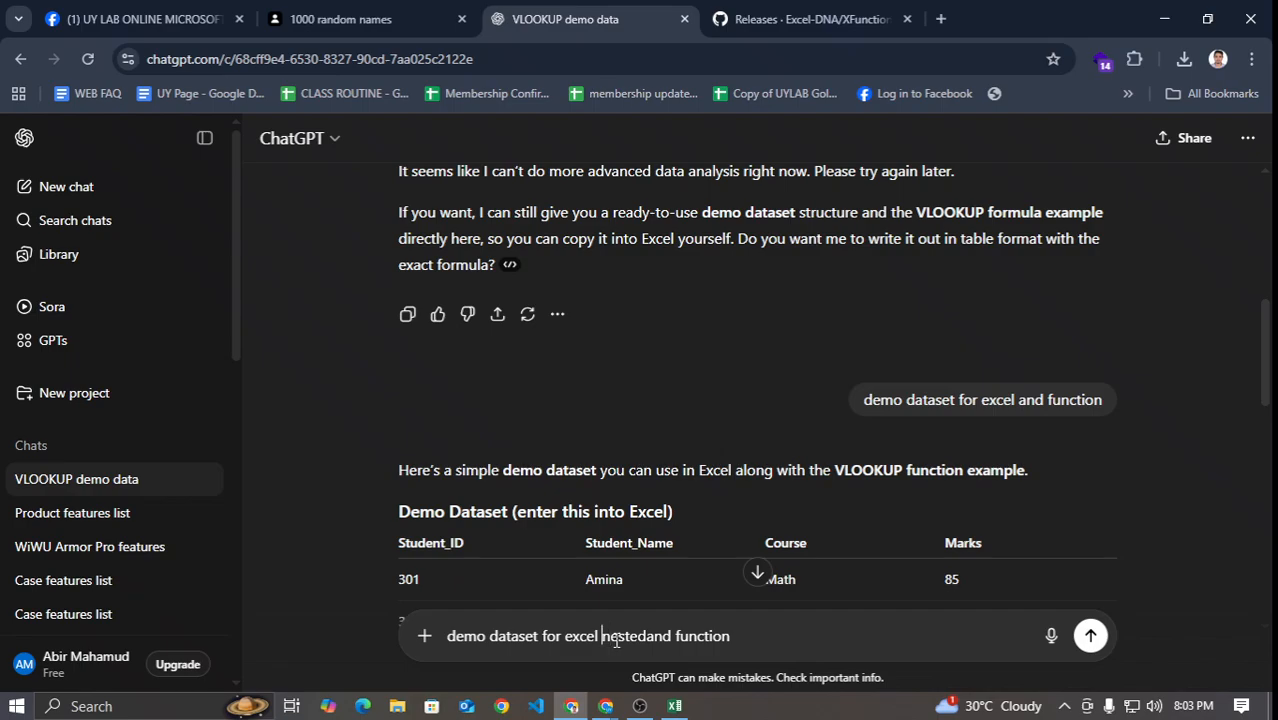
type("(")
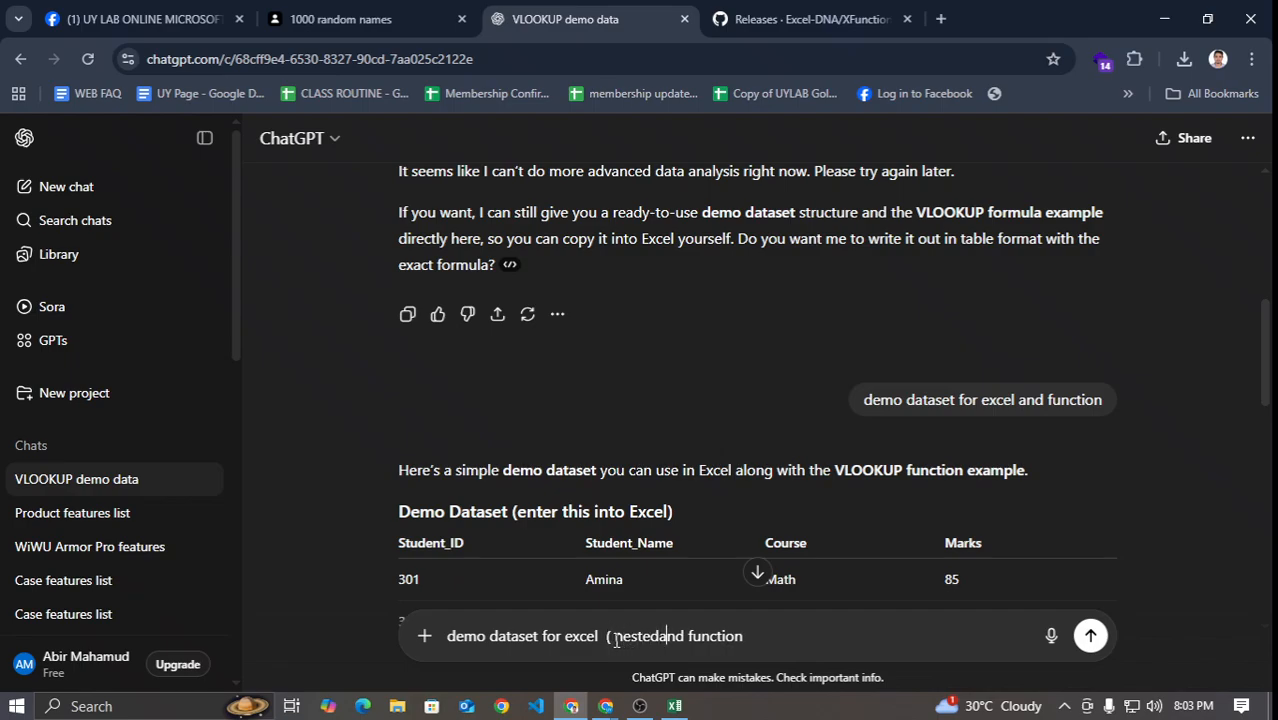
type(" )")
key("Return")
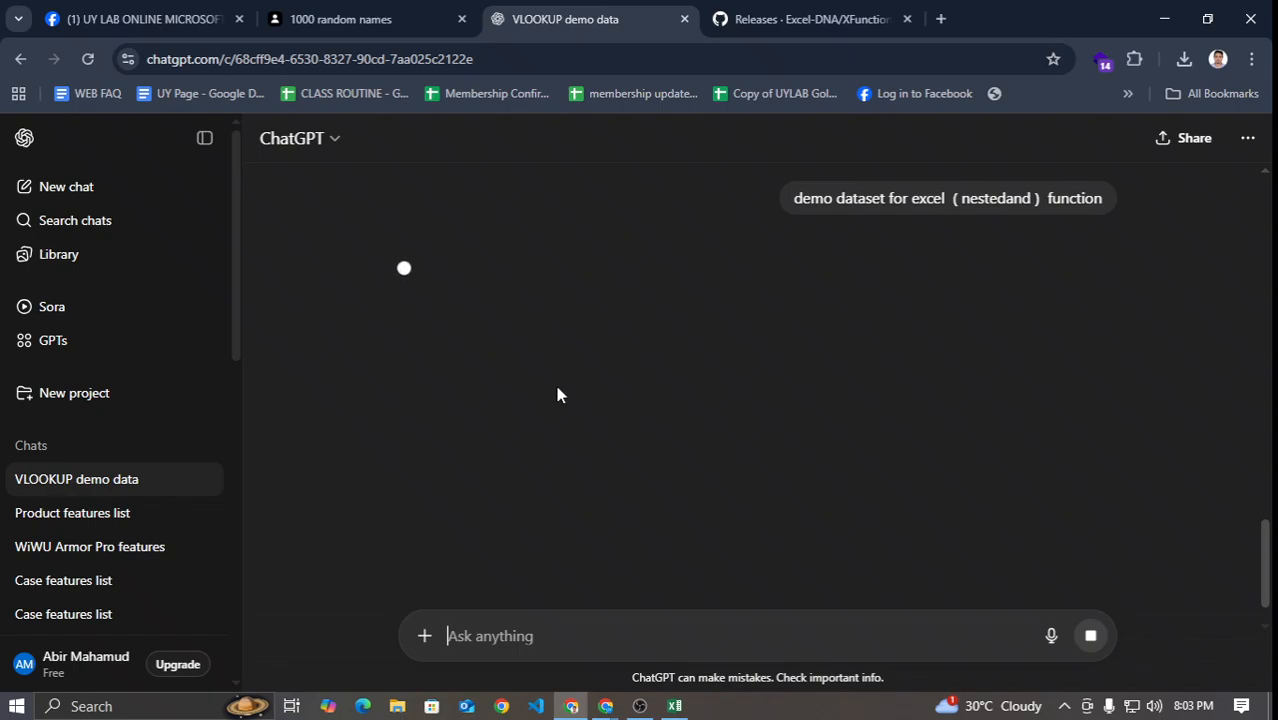
Step: Read ChatGPT's nested AND reply and copy its demo dataset table of student marks and attendance
scroll(557, 395, "down", 2)
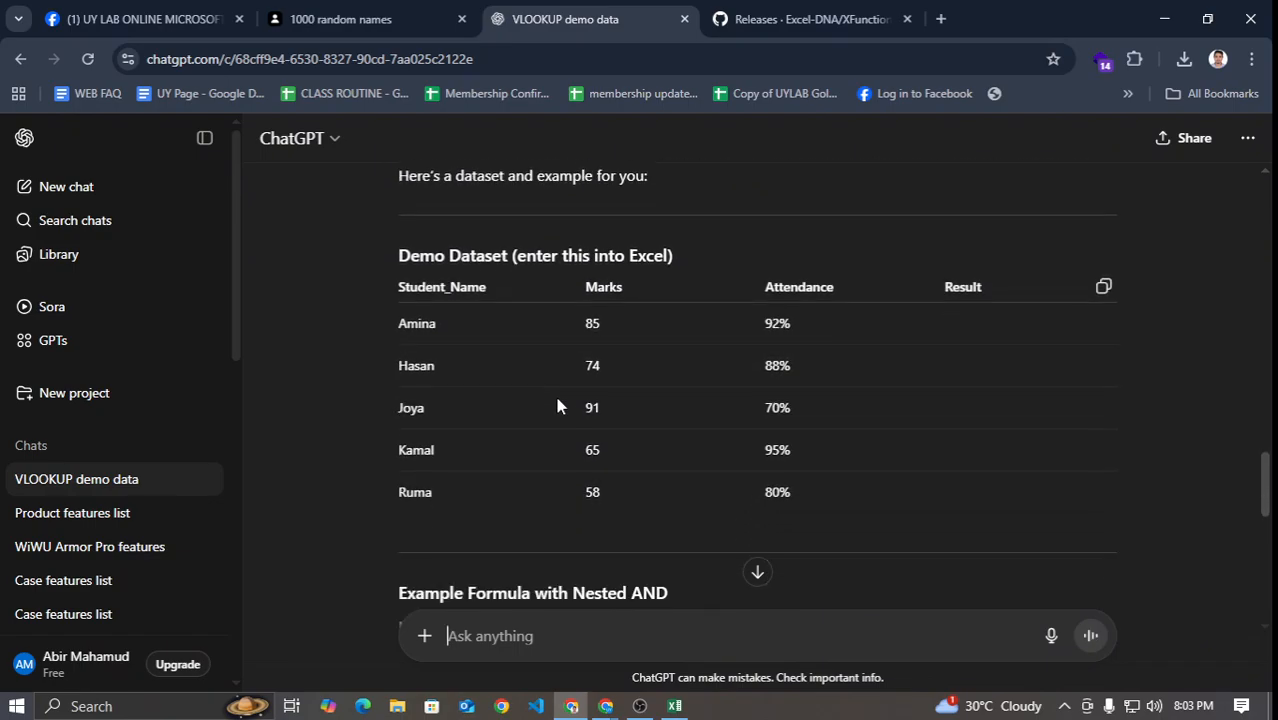
scroll(557, 405, "up", 1)
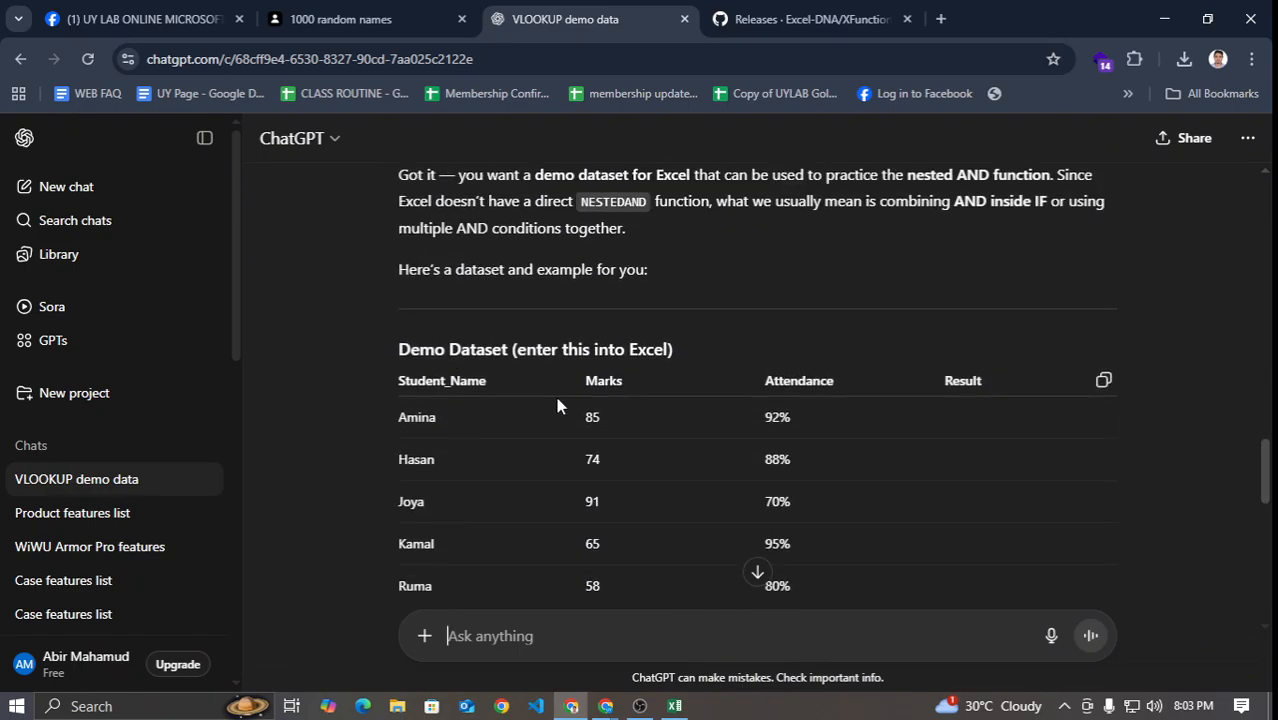
scroll(557, 405, "up", 1)
scroll(557, 405, "down", 5)
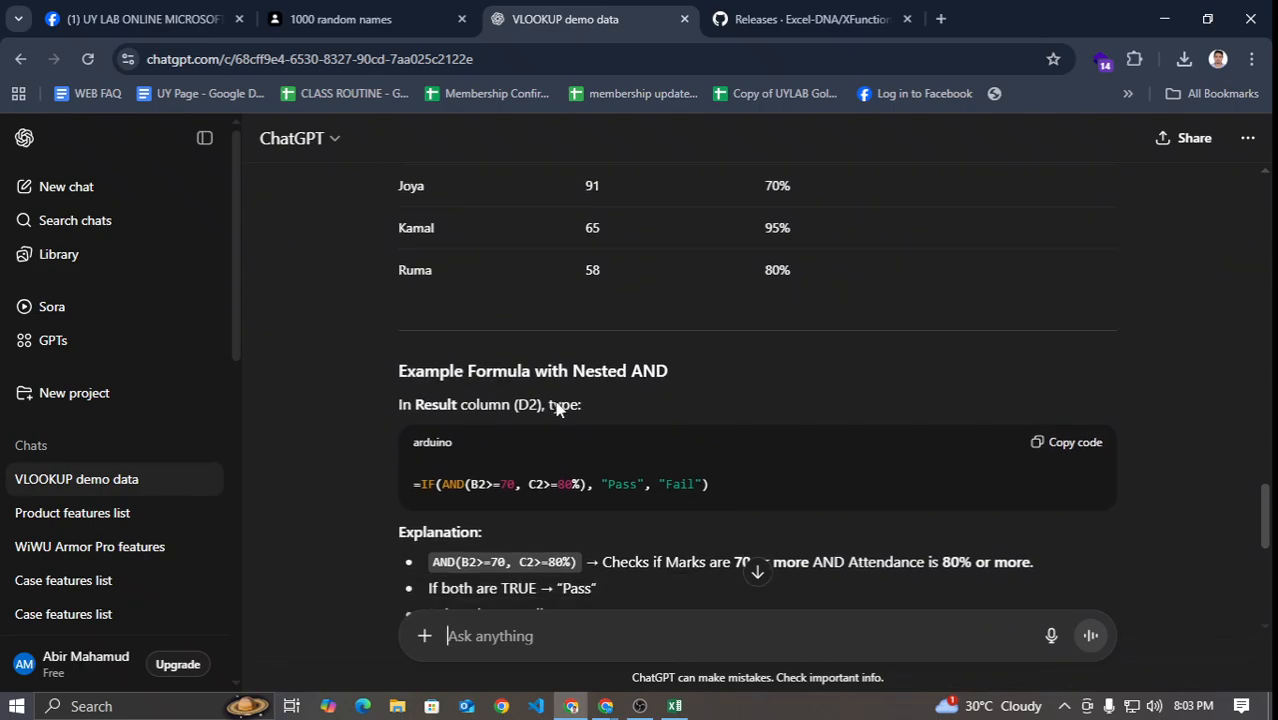
scroll(557, 405, "down", 1)
scroll(557, 405, "up", 3)
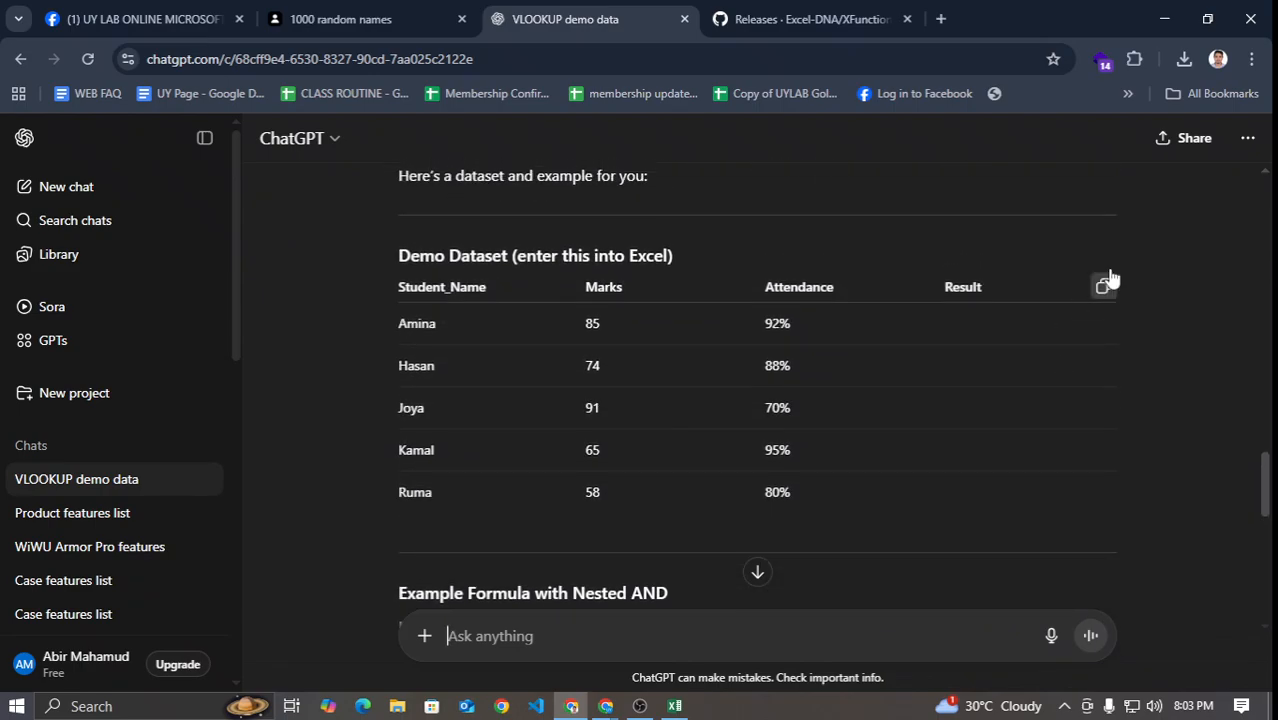
left_click(1103, 286)
Step: Switch to Excel, paste the copied table at A1 of a new worksheet and widen the Student_Name and Attendance columns
left_click(675, 706)
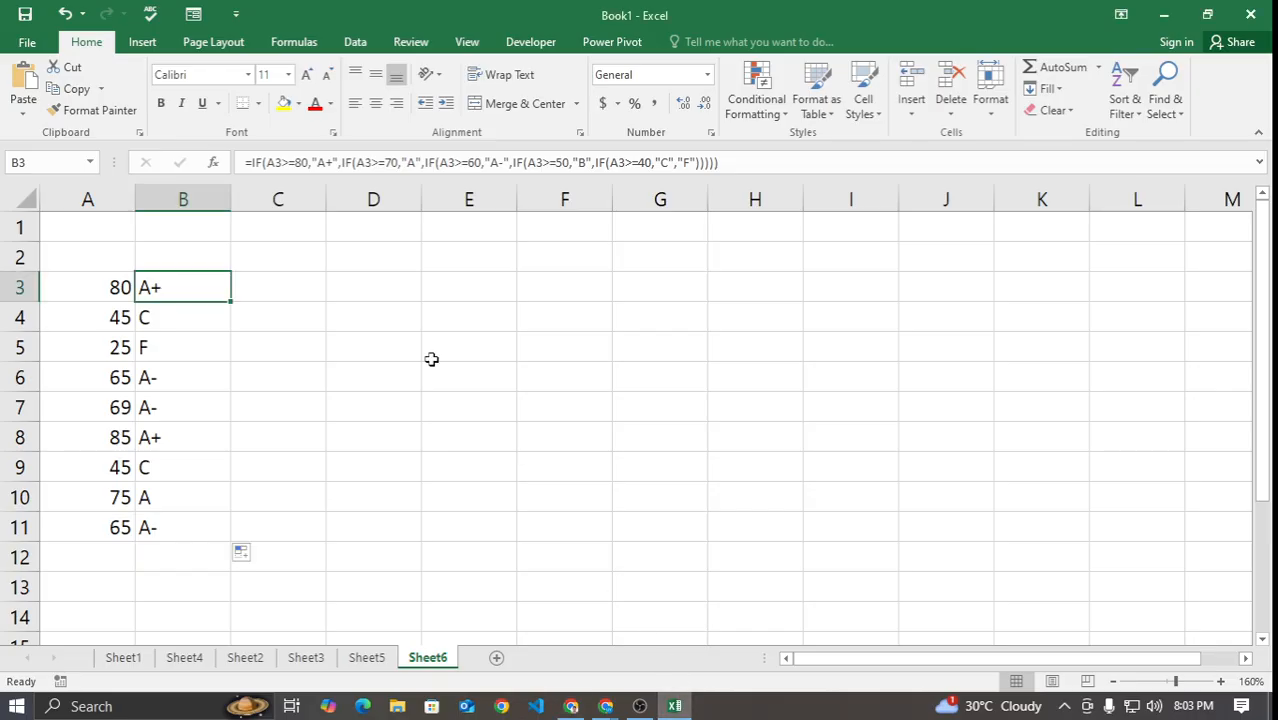
left_click(495, 657)
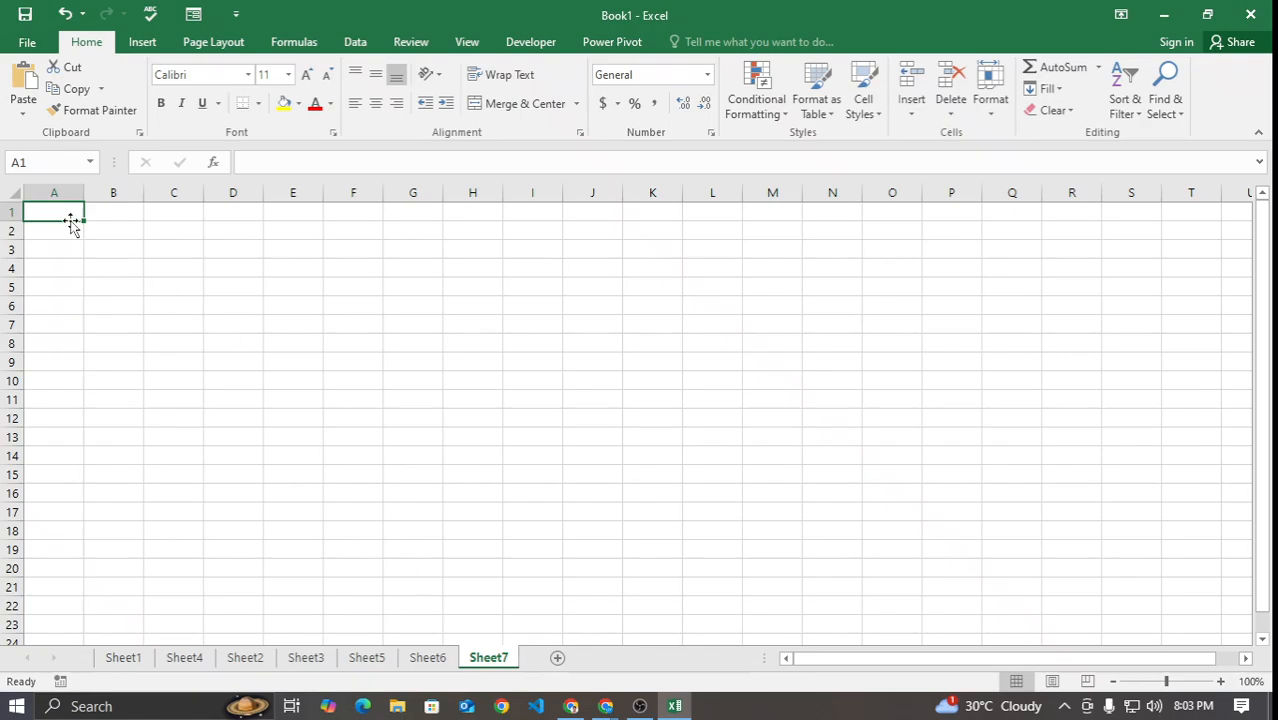
key("ctrl+v")
scroll(150, 289, "up", 3)
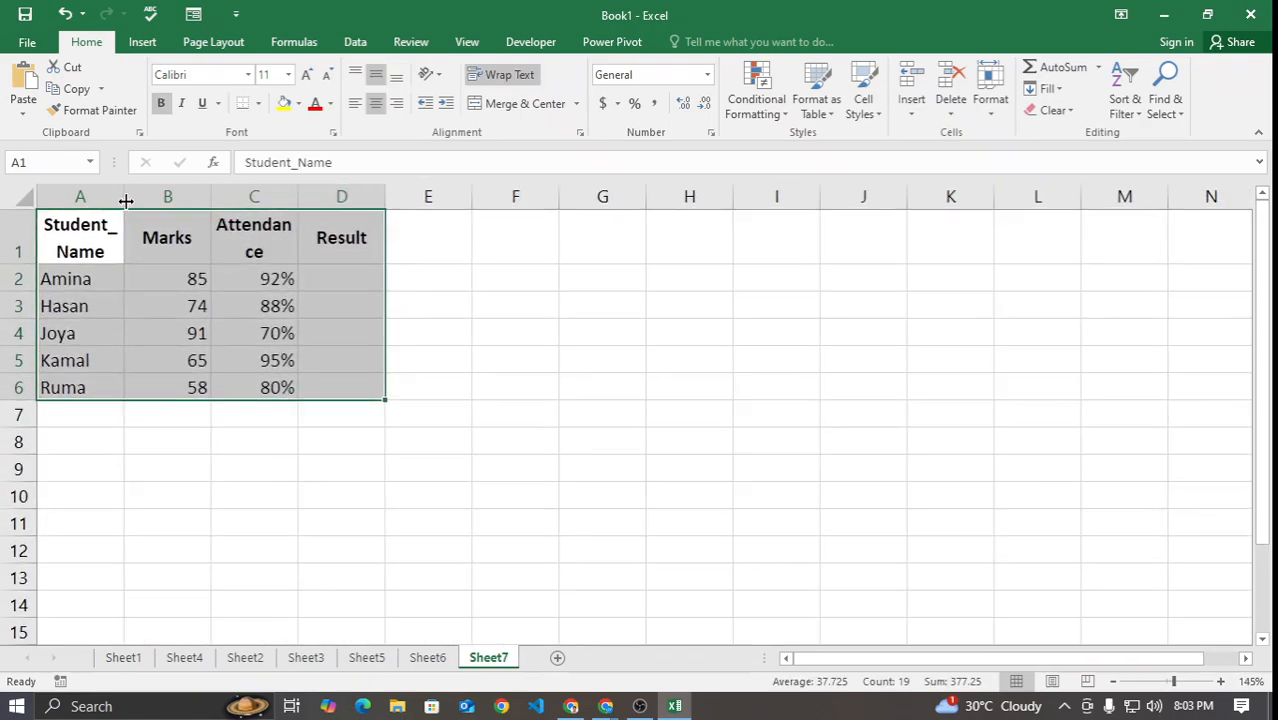
left_click_drag(126, 201, 183, 194)
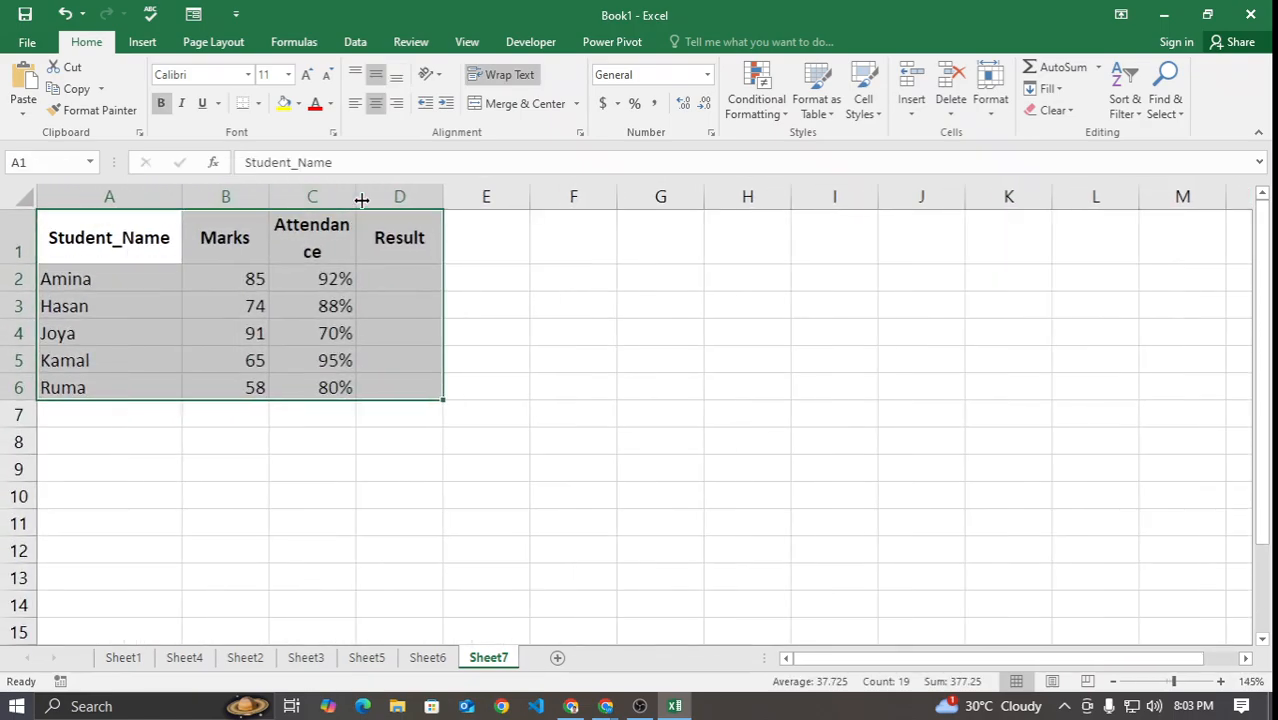
left_click_drag(356, 196, 416, 196)
Step: Examine the nested IF formula in B3 of Sheet6, highlighting its logical tests, and leave it unedited
left_click(432, 662)
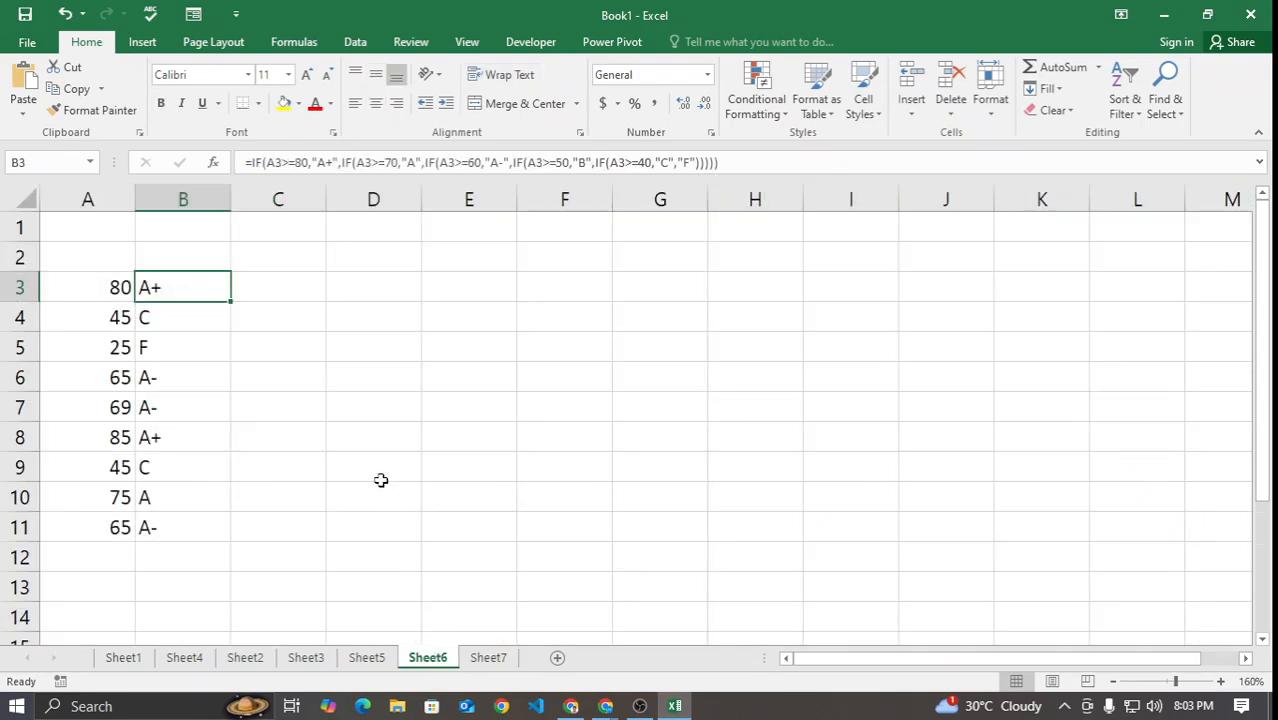
double_click(165, 286)
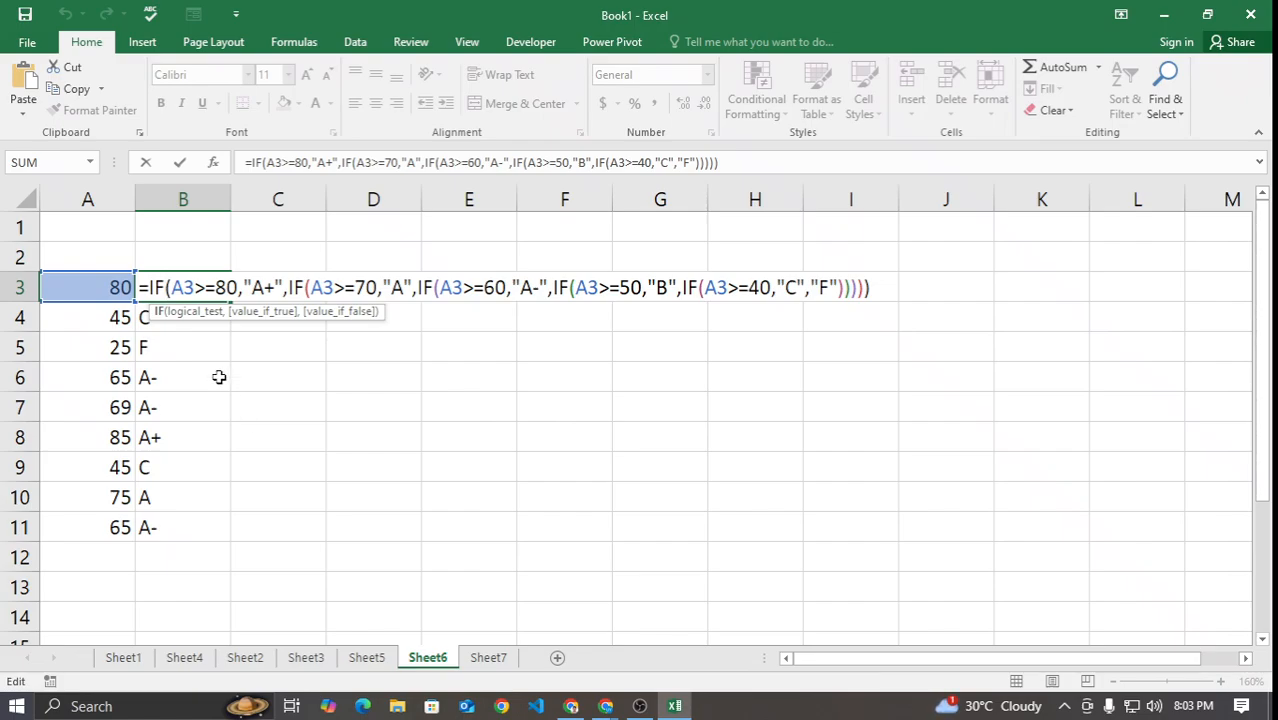
left_click_drag(174, 285, 238, 287)
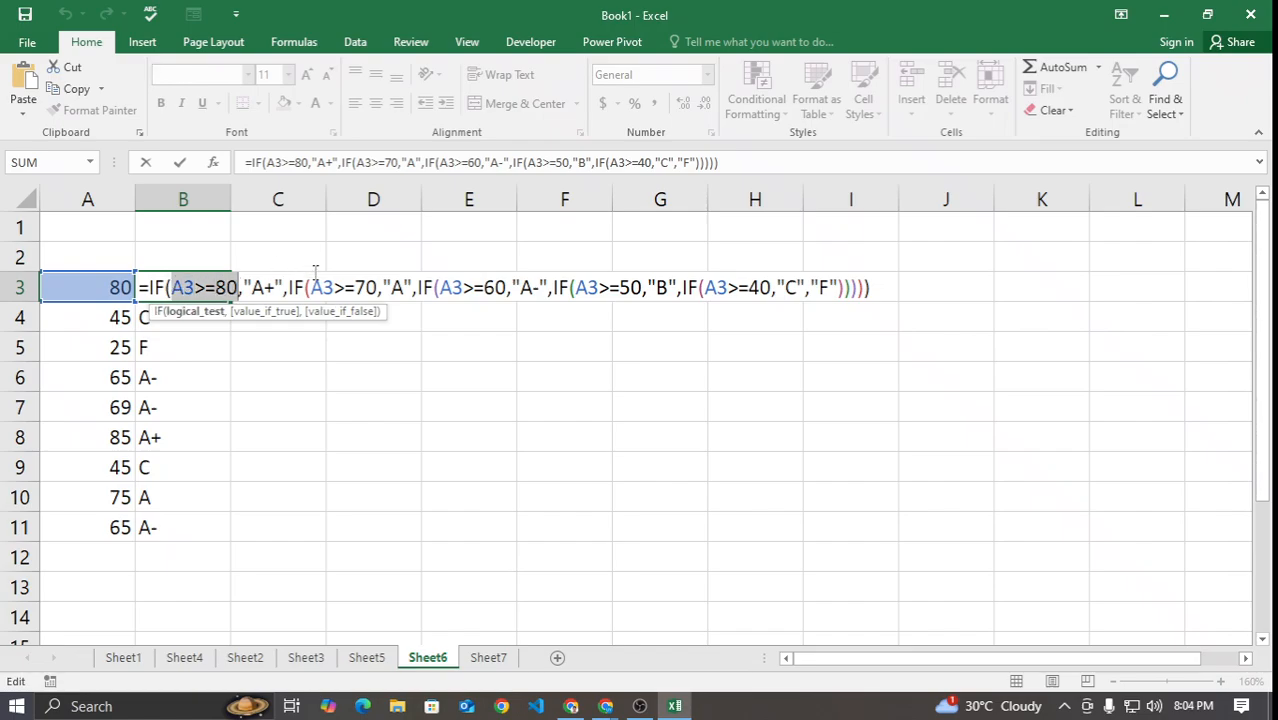
left_click_drag(312, 287, 508, 287)
key("Escape")
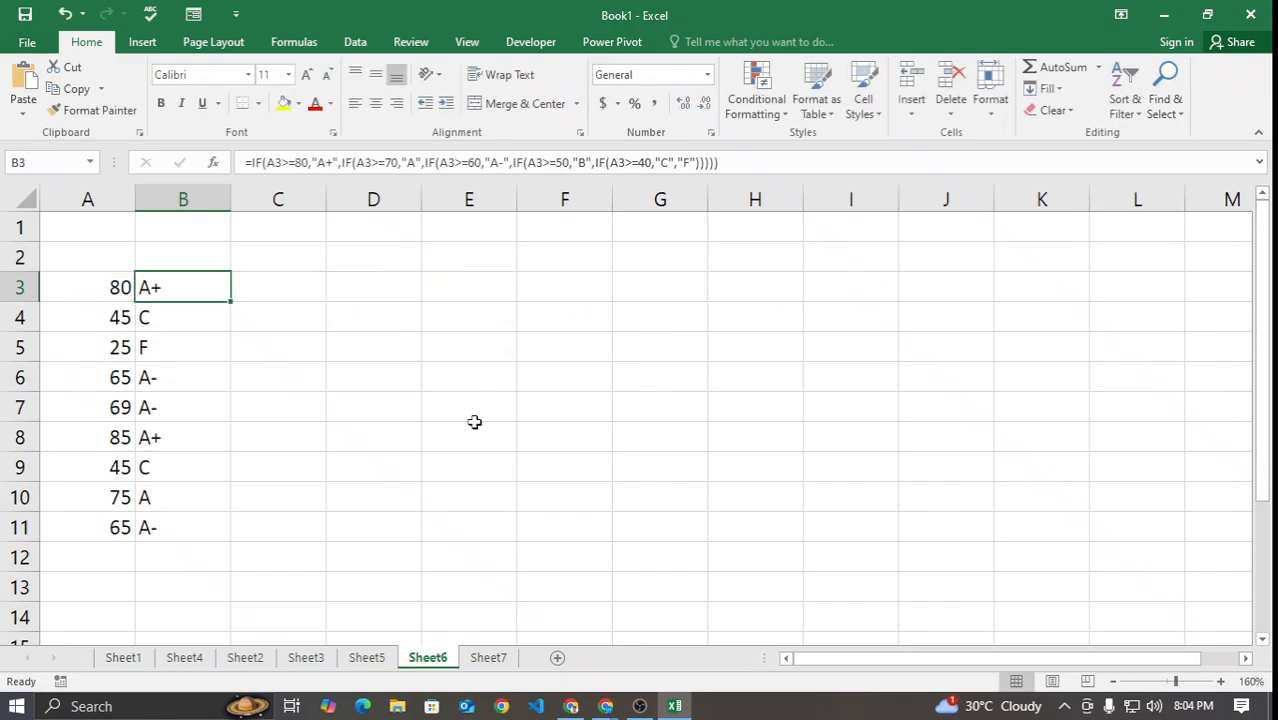
Step: Point out the individual marks on Sheet6 and select the whole mark list A3:A11
left_click(410, 416)
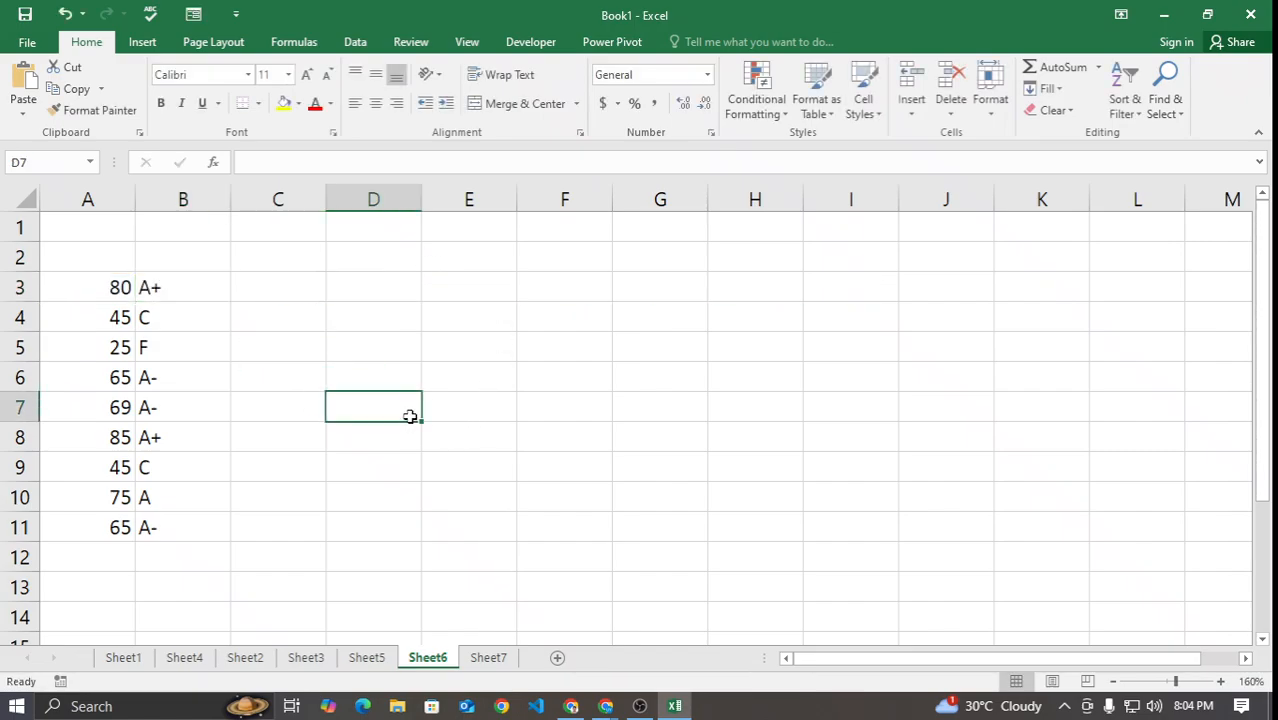
left_click(103, 285)
left_click(100, 322)
left_click(100, 352)
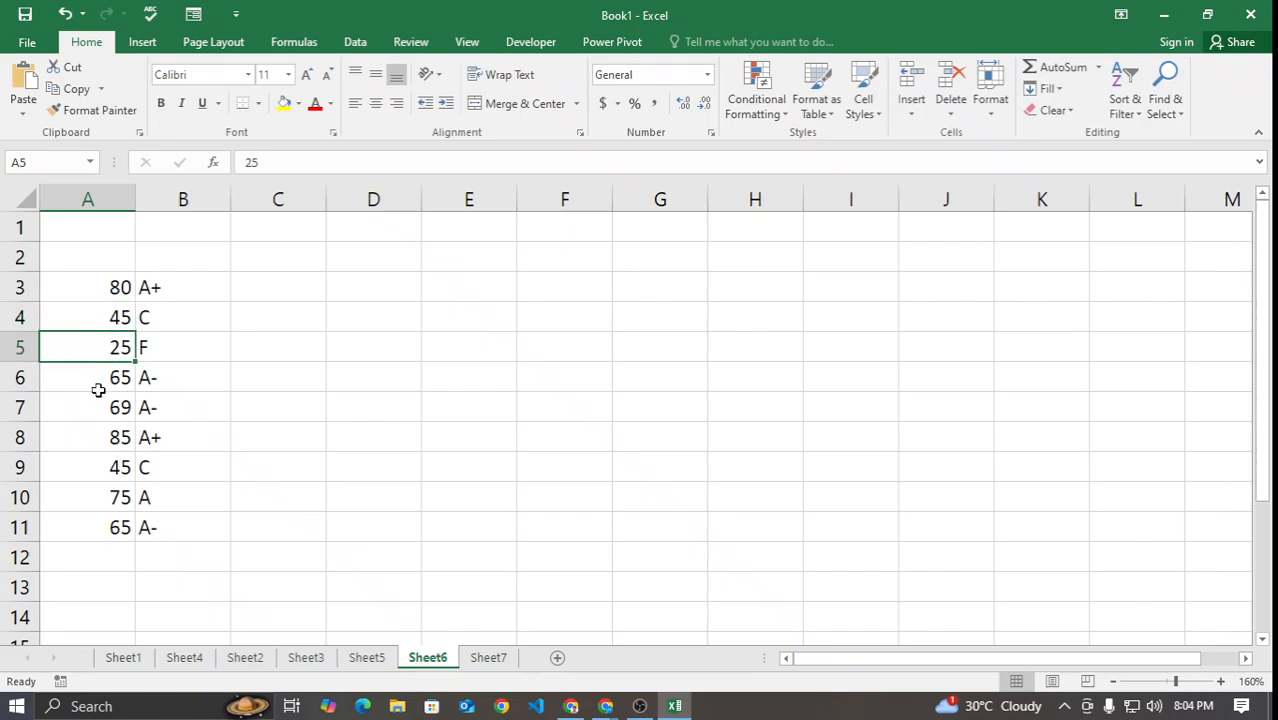
left_click(97, 285)
left_click(86, 310)
left_click_drag(88, 298, 94, 525)
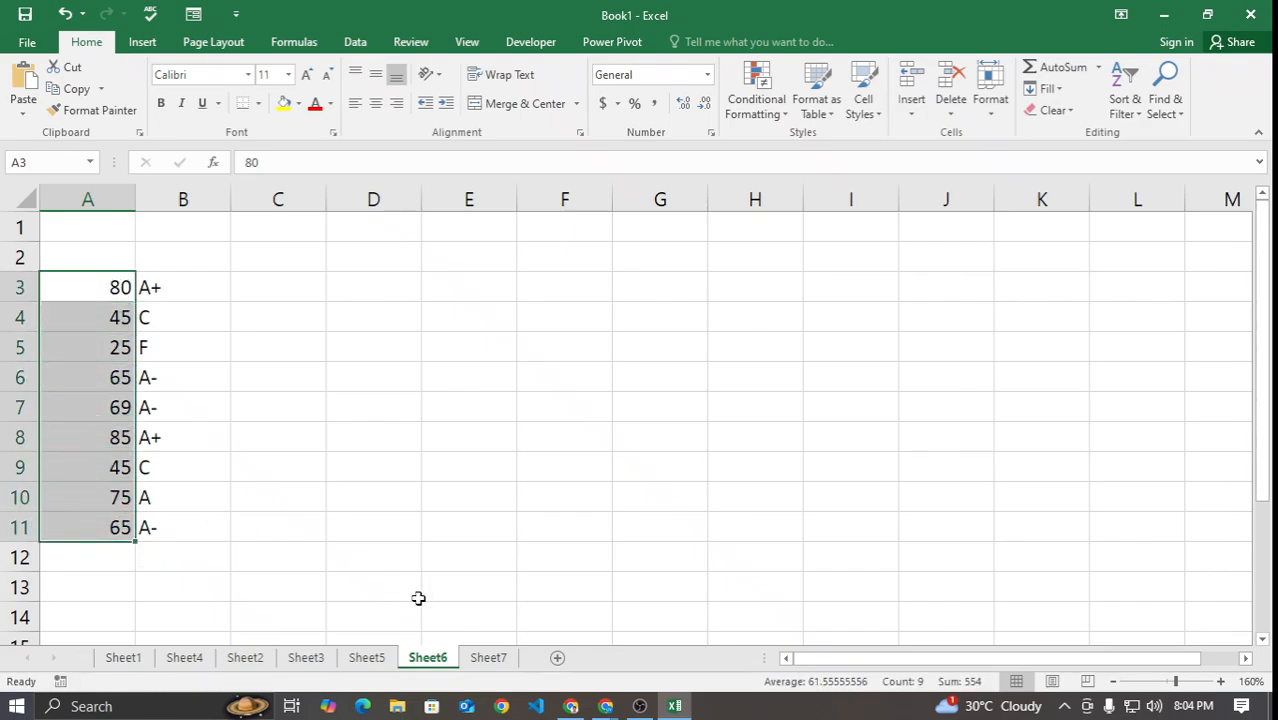
Step: Go to Sheet7 and examine the first student's Result, Attendance and Marks cells
left_click(485, 659)
left_click(466, 552)
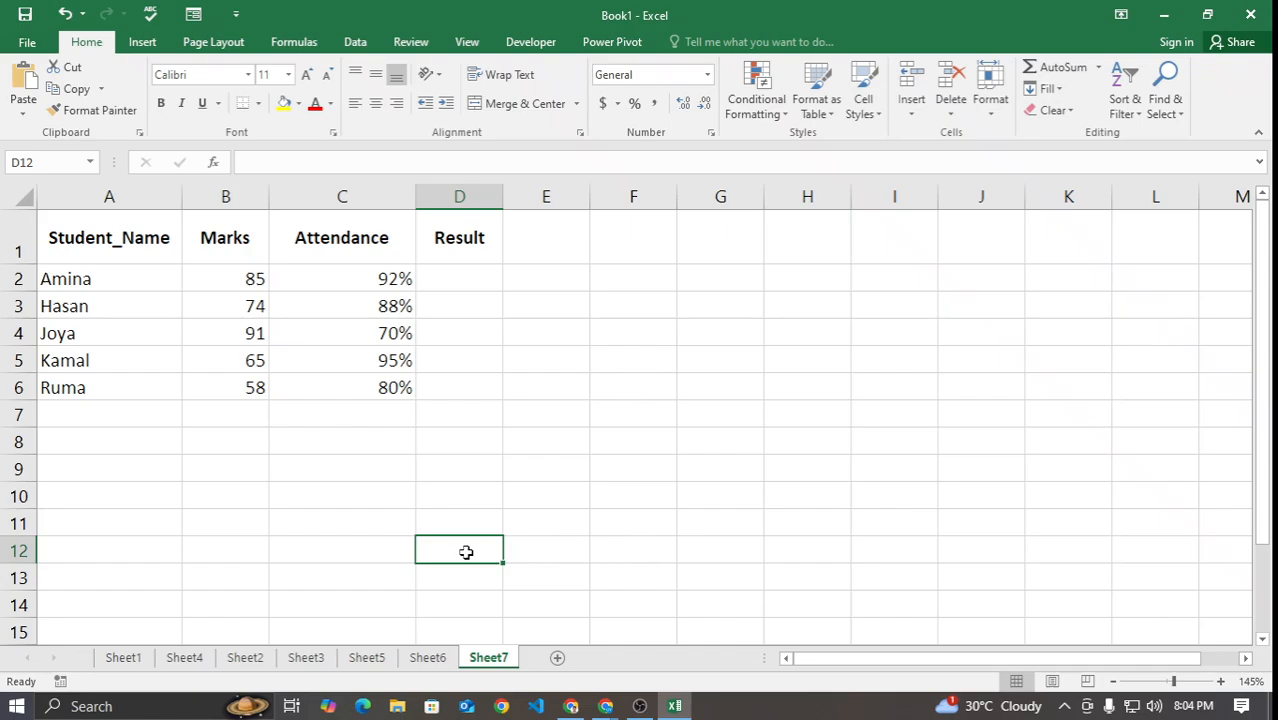
left_click(475, 284)
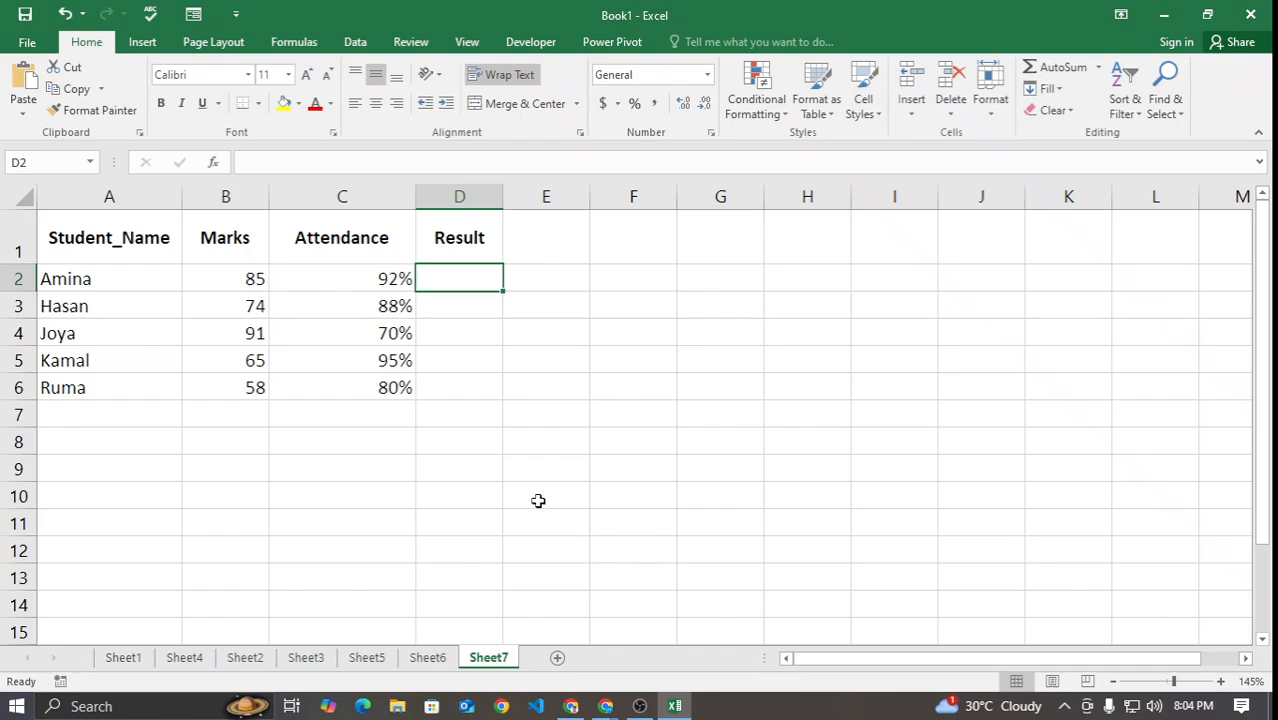
left_click(332, 279)
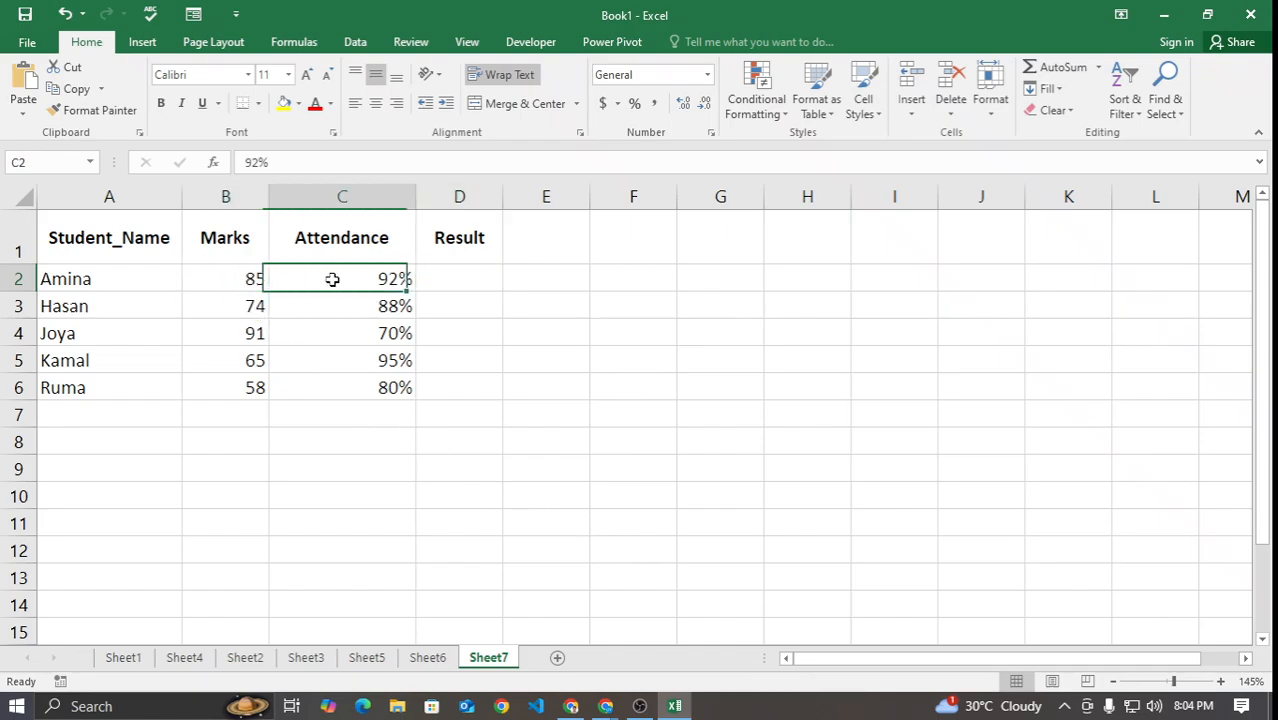
left_click(226, 281)
left_click(338, 281)
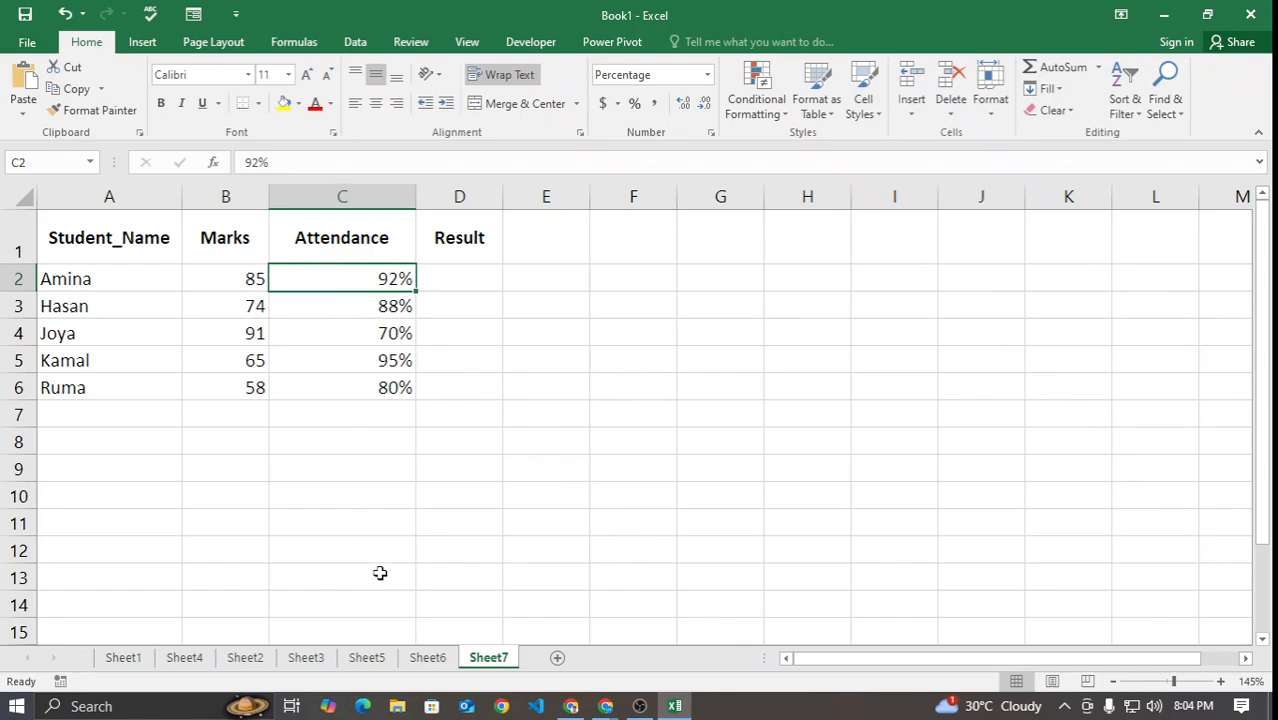
Step: Compare the single mark in A3 of Sheet6 with the Marks and Attendance cells in row 2 of Sheet7
left_click(427, 657)
left_click(195, 291)
left_click(107, 290)
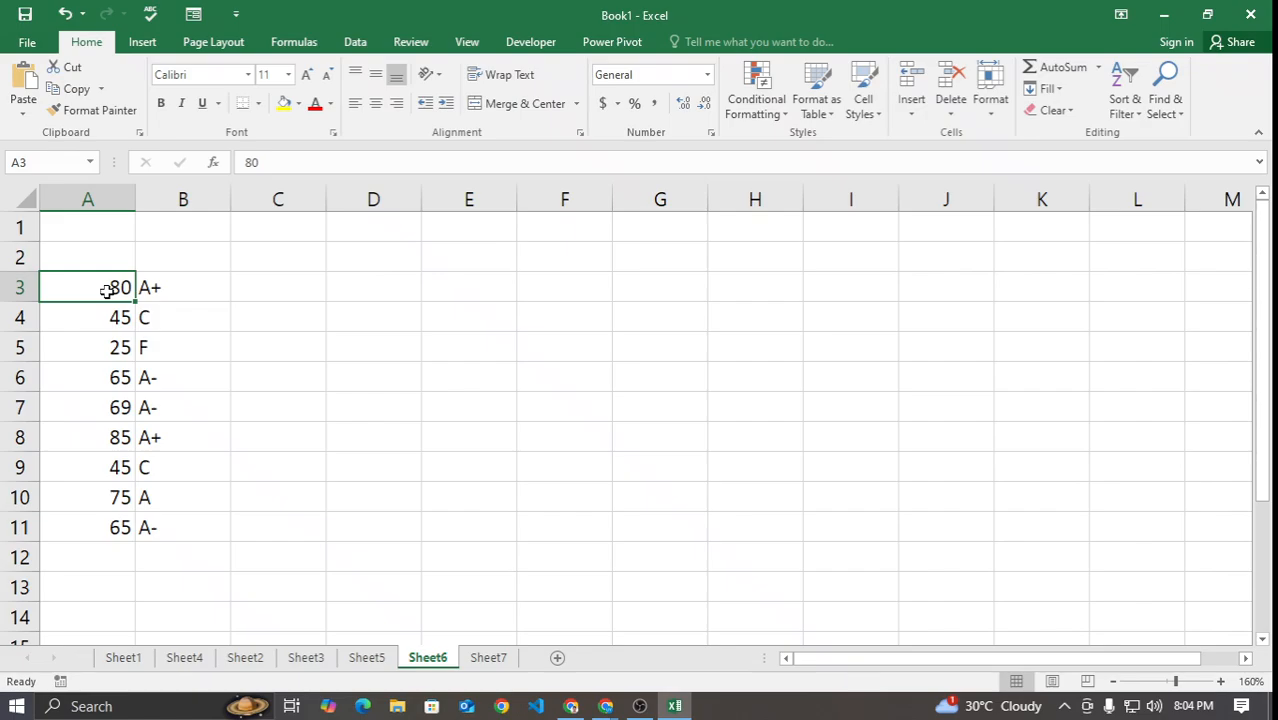
left_click(486, 656)
left_click(235, 284)
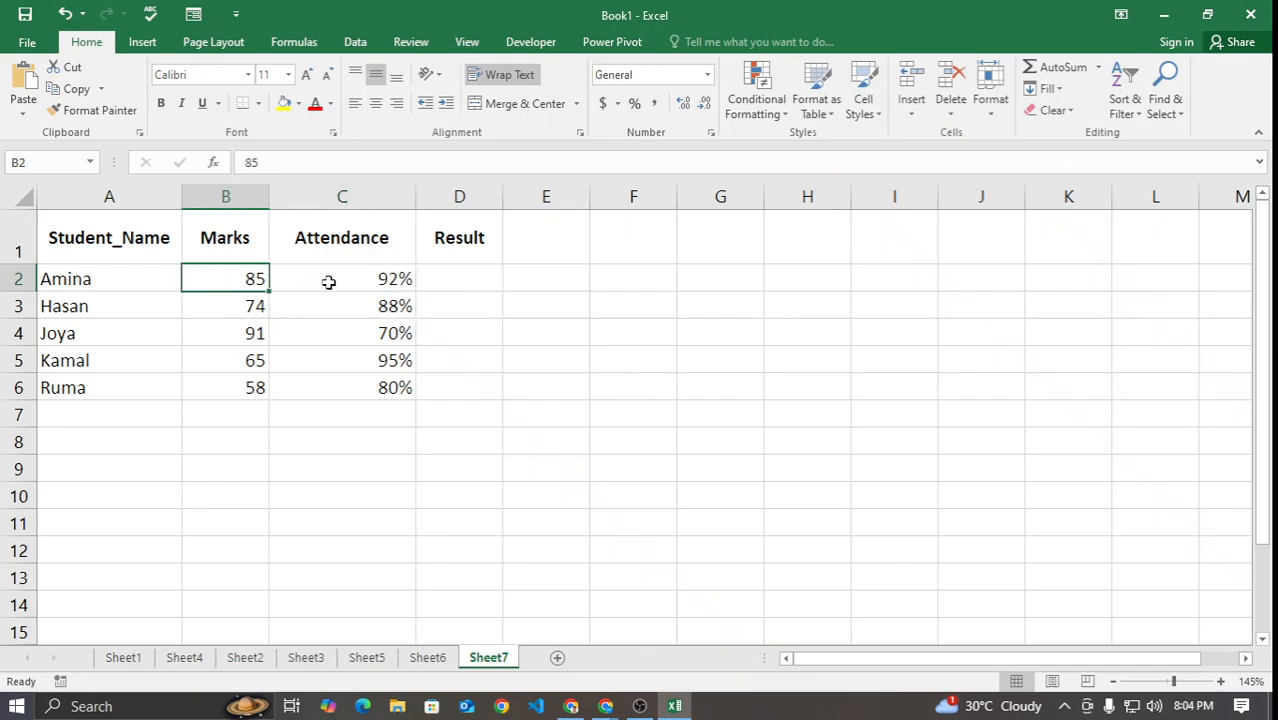
left_click(329, 282)
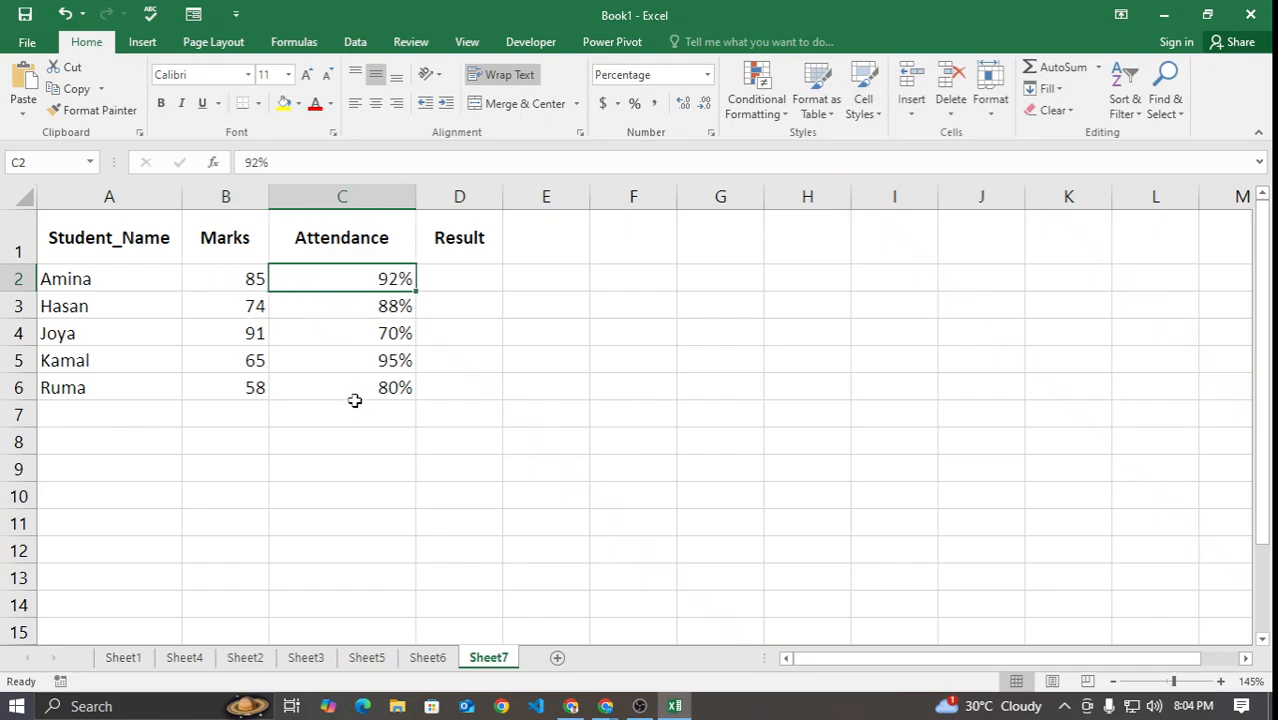
left_click(460, 280)
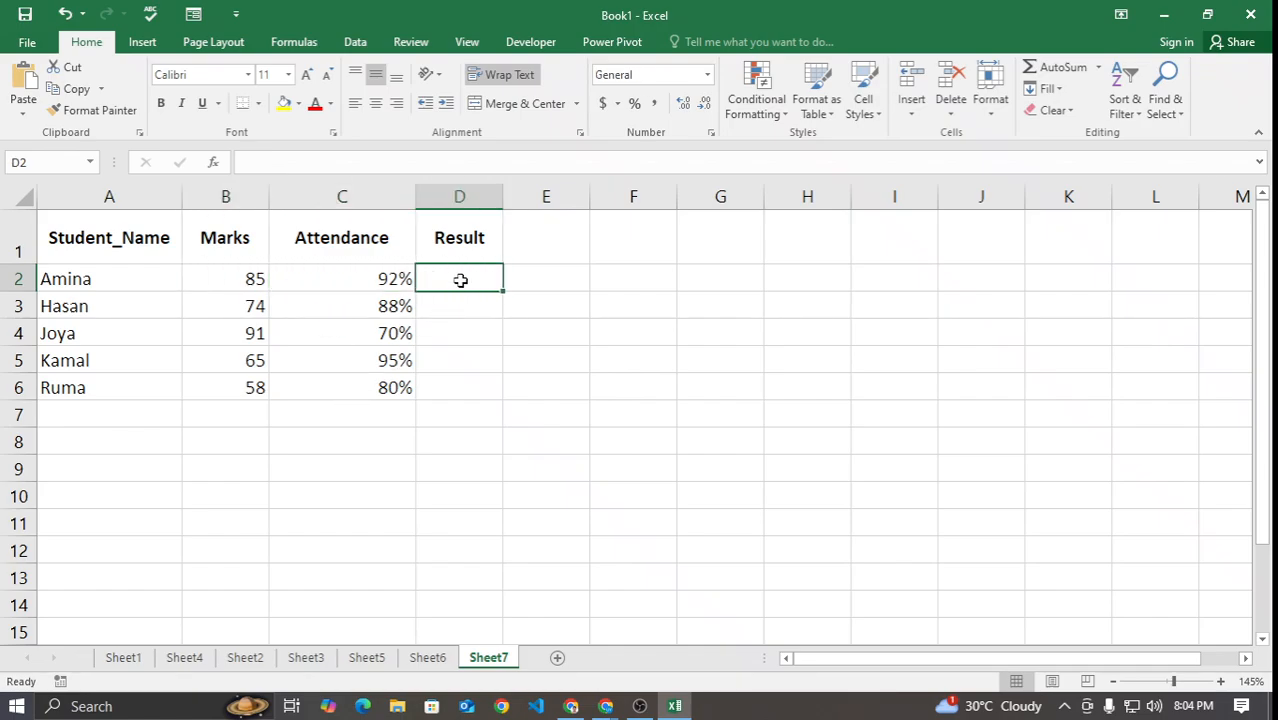
left_click(212, 281)
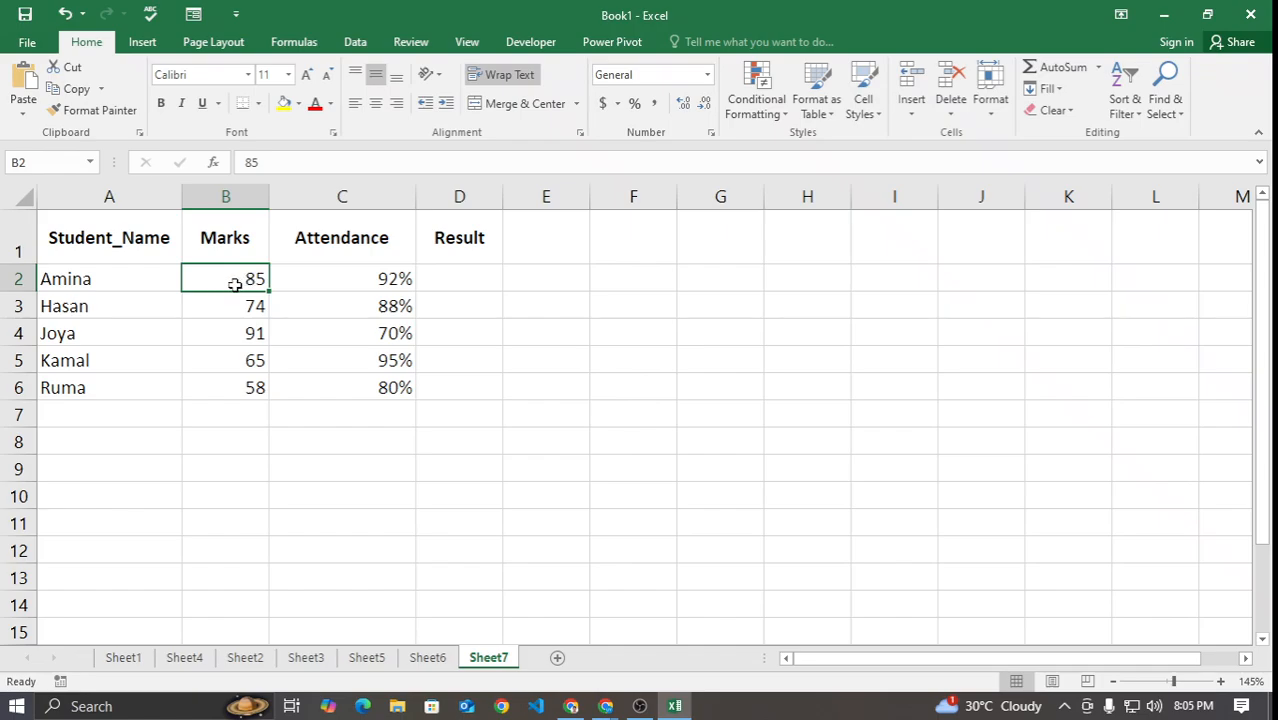
left_click(315, 287)
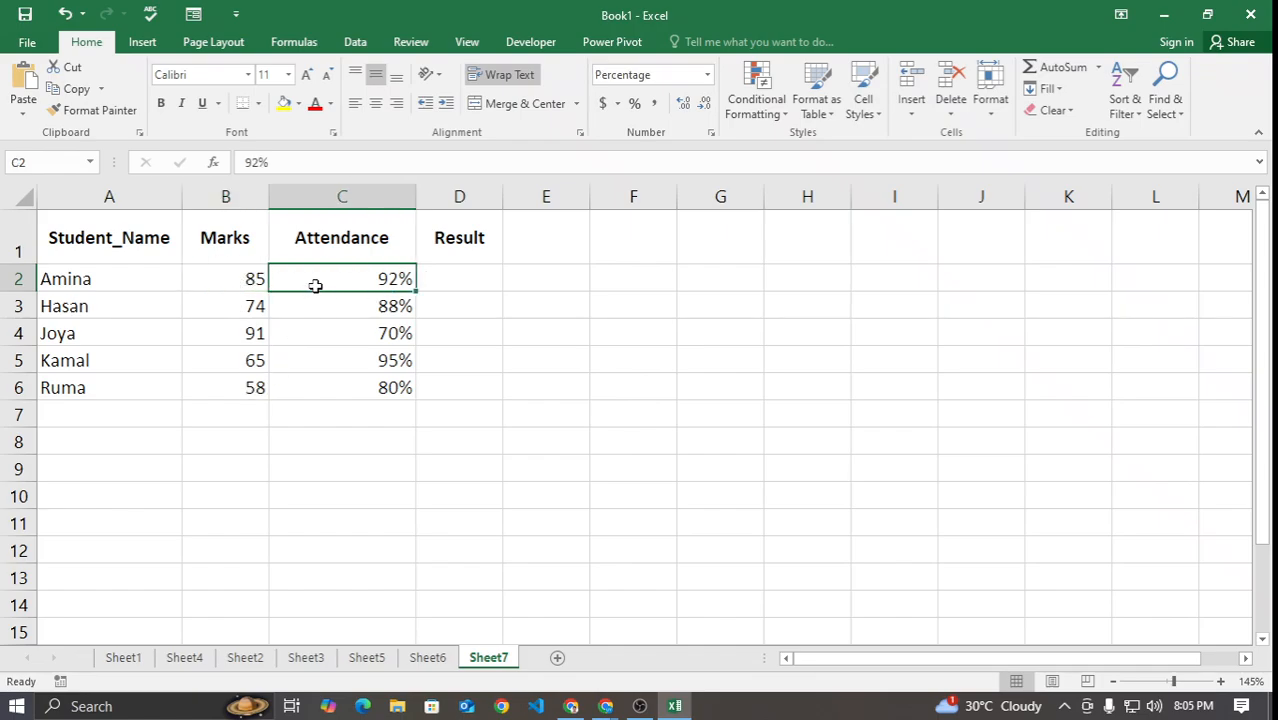
Step: Switch to ChatGPT and examine the example nested AND formula, highlighting its 70 and 80% thresholds
left_click(571, 706)
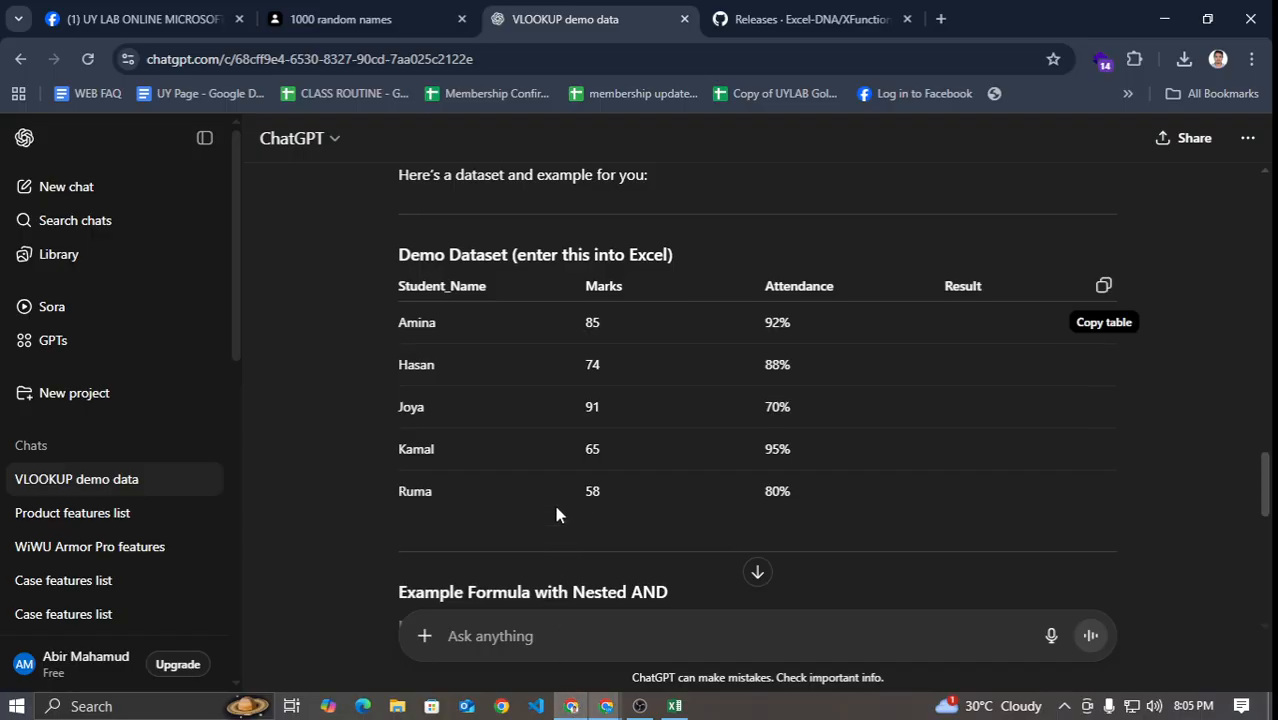
scroll(556, 513, "down", 4)
scroll(443, 480, "up", 1)
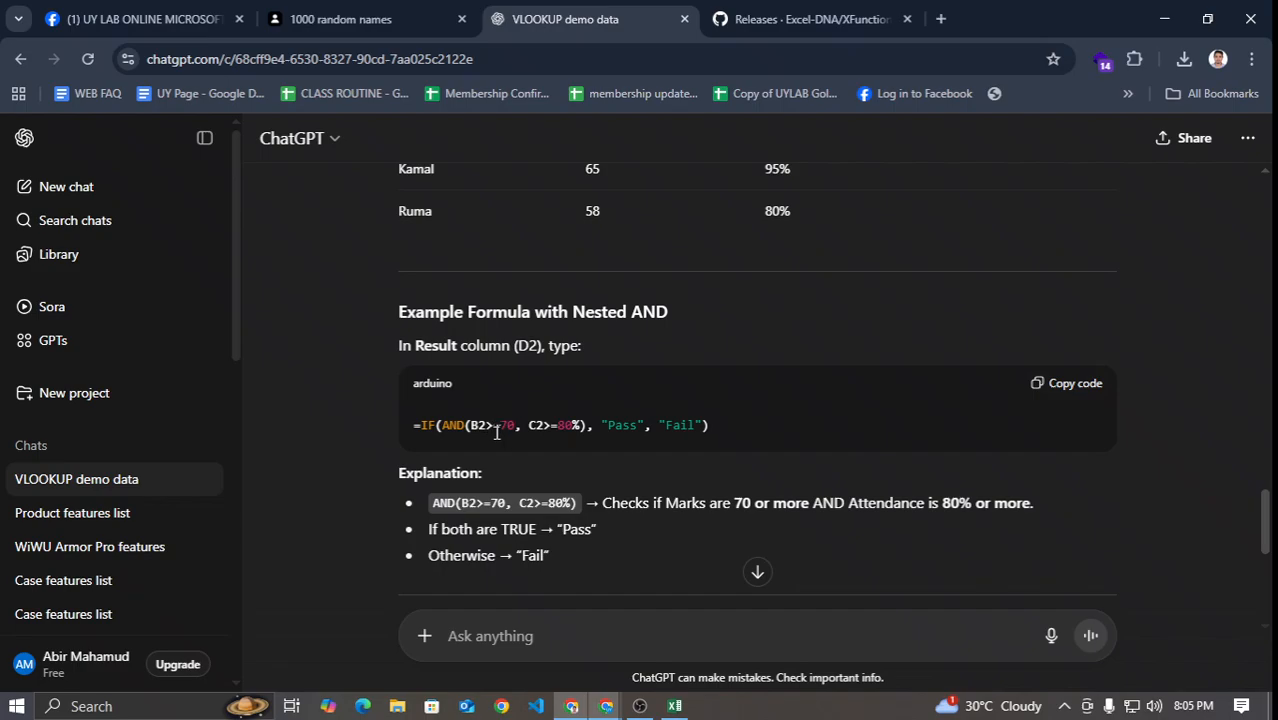
left_click_drag(499, 429, 511, 429)
left_click_drag(559, 425, 578, 426)
left_click(577, 440)
Step: Switch back to Excel and start an IF formula with a nested AND in D2, using B2>=70 as the first condition
left_click(675, 706)
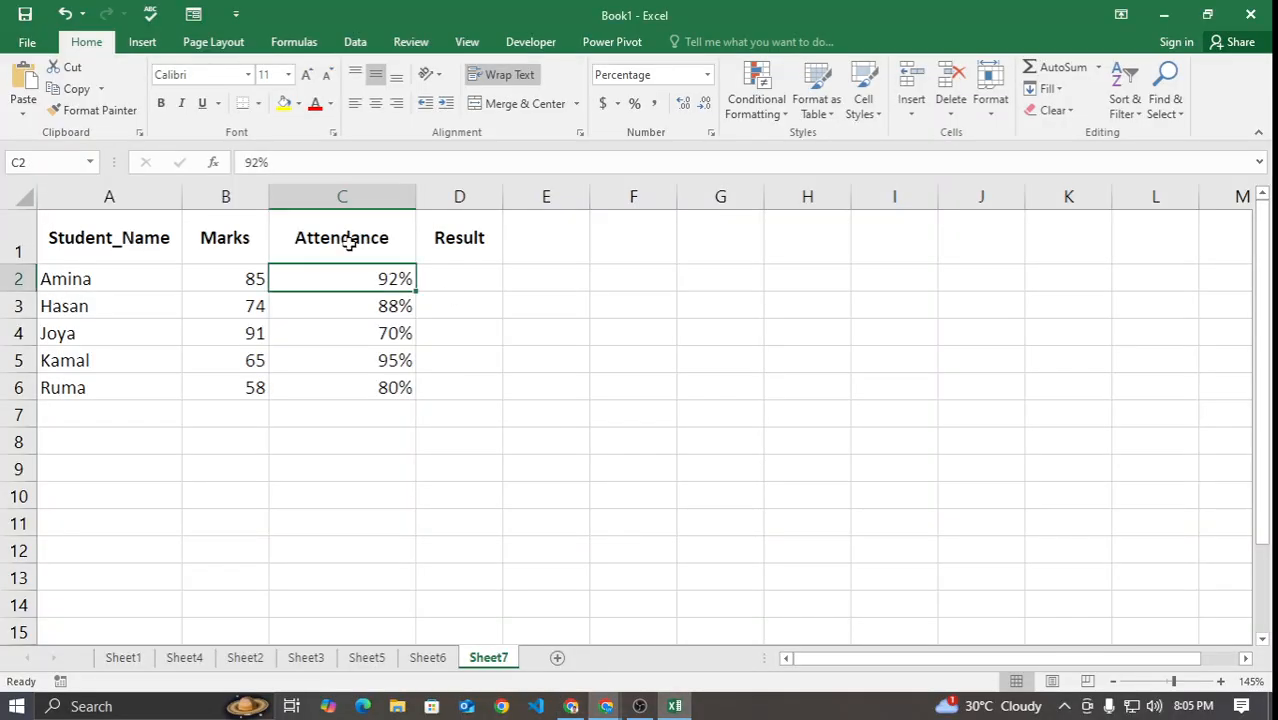
left_click(445, 278)
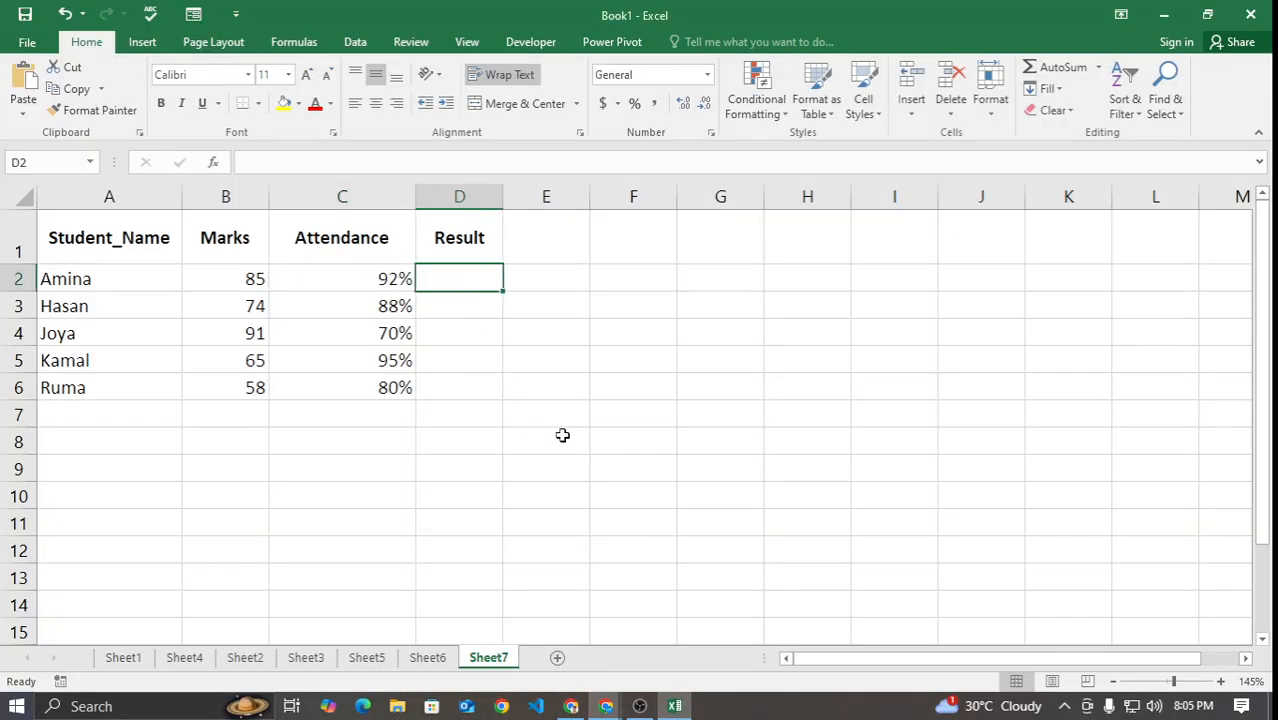
type("=IF(")
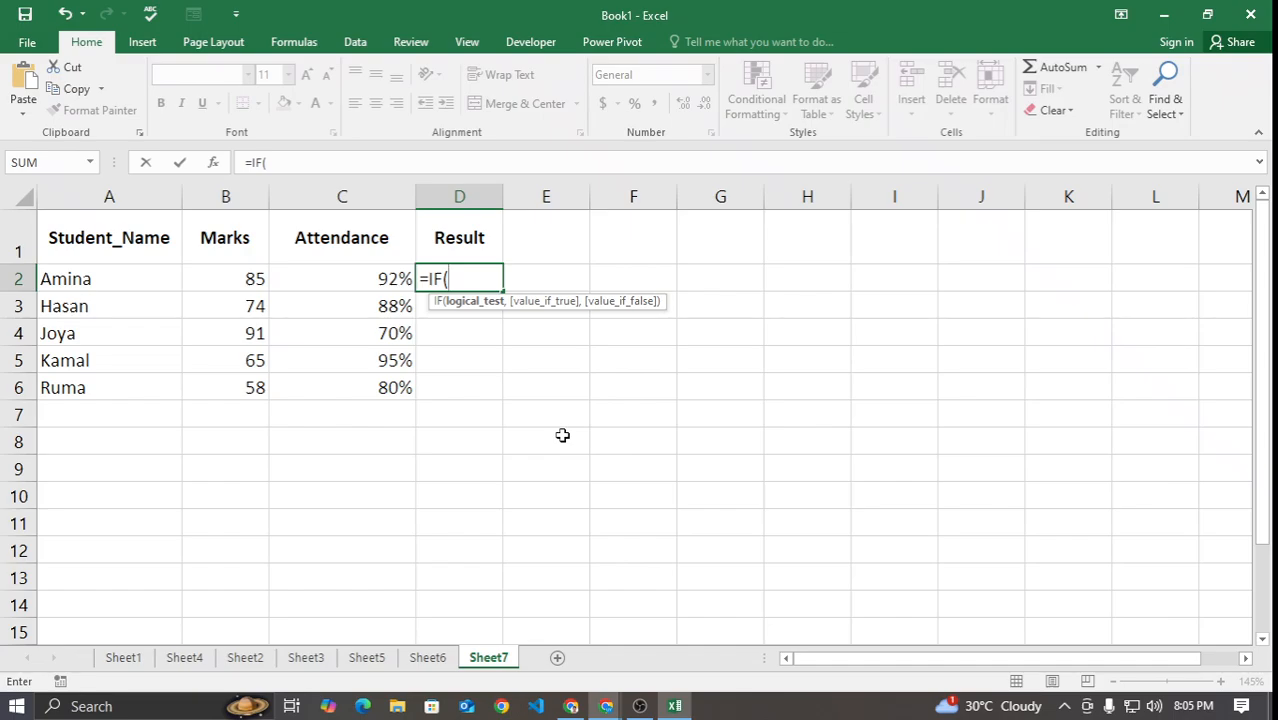
type("AND(")
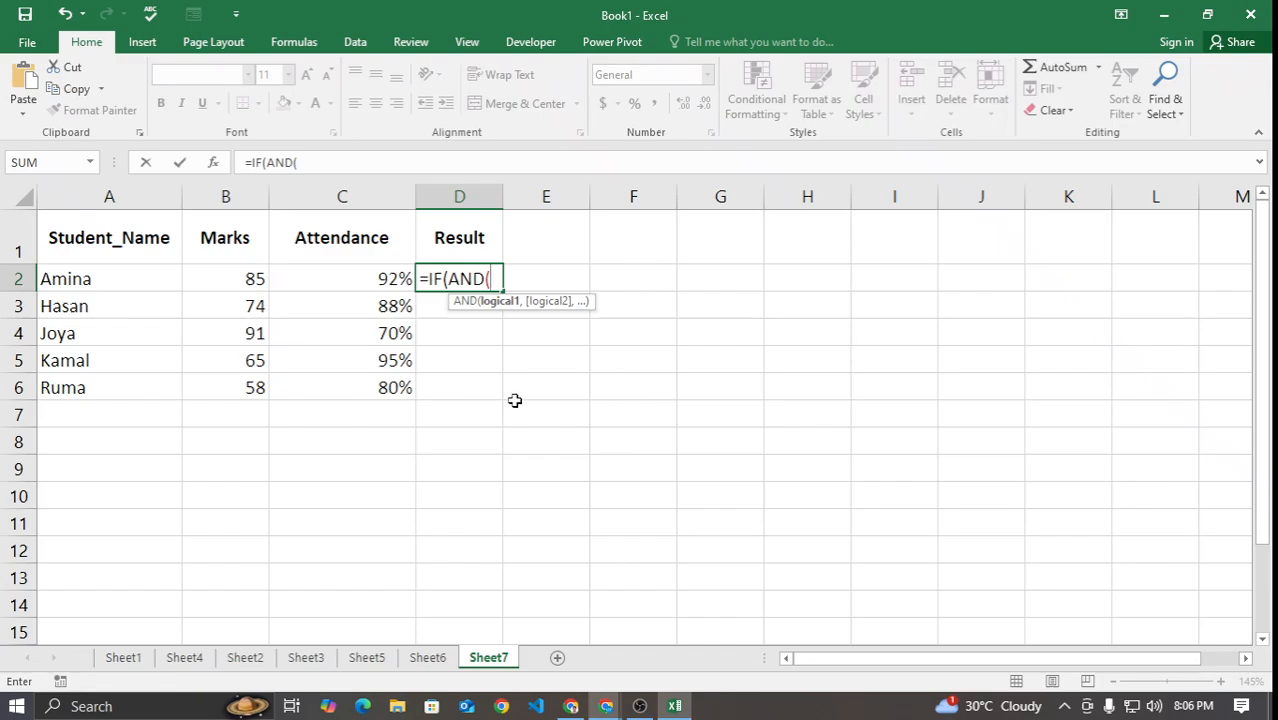
left_click(231, 280)
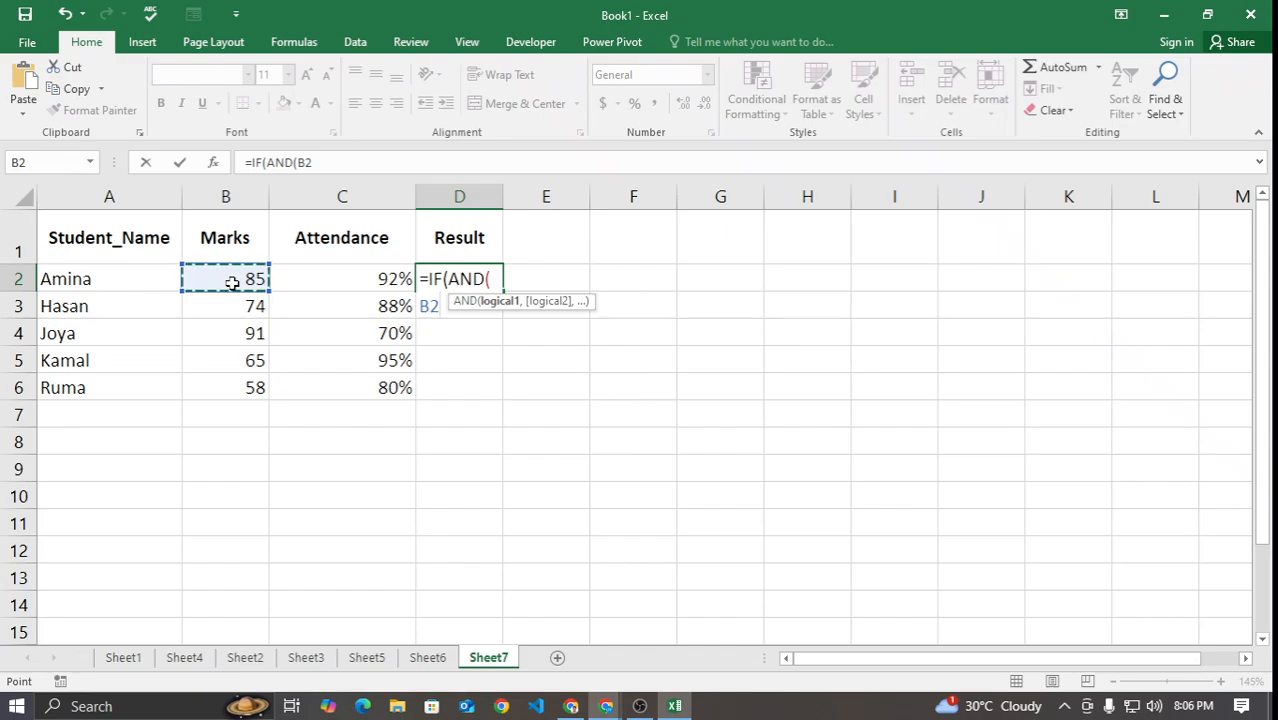
type(">=70")
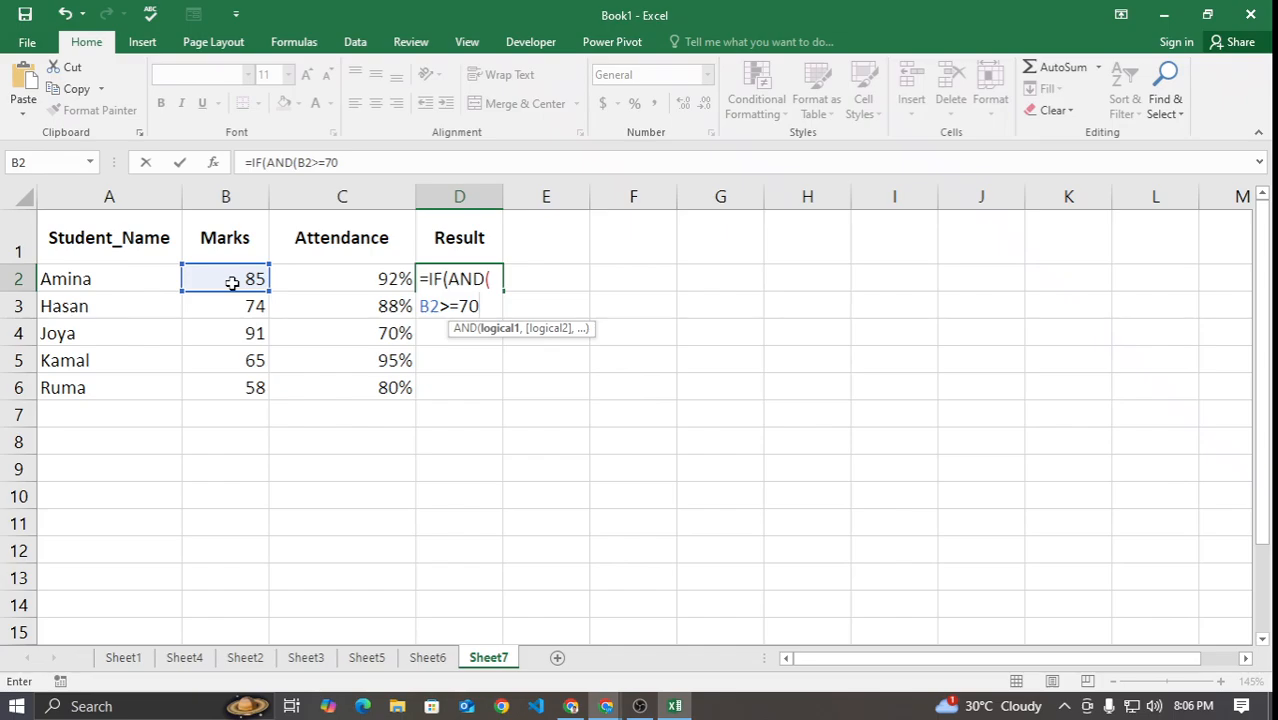
type(",")
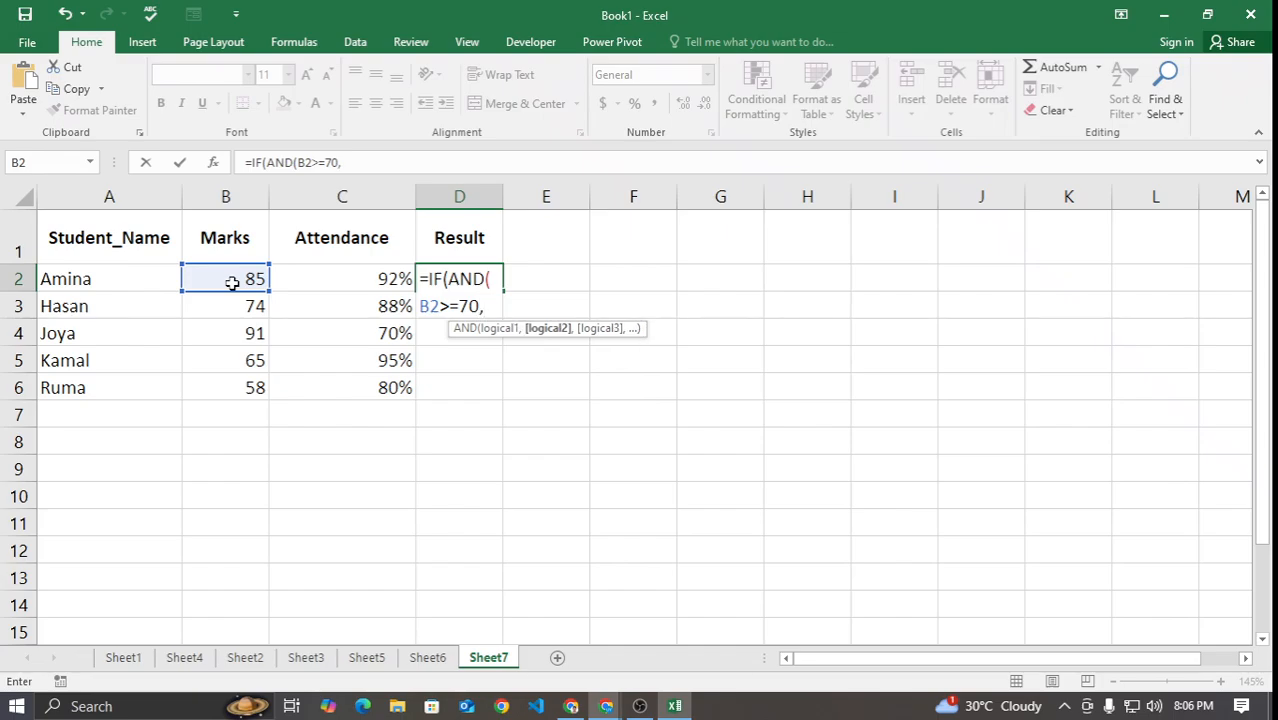
Step: Check the attendance threshold in ChatGPT and add C2>=80% as the second AND condition, closing the AND function
left_click(322, 279)
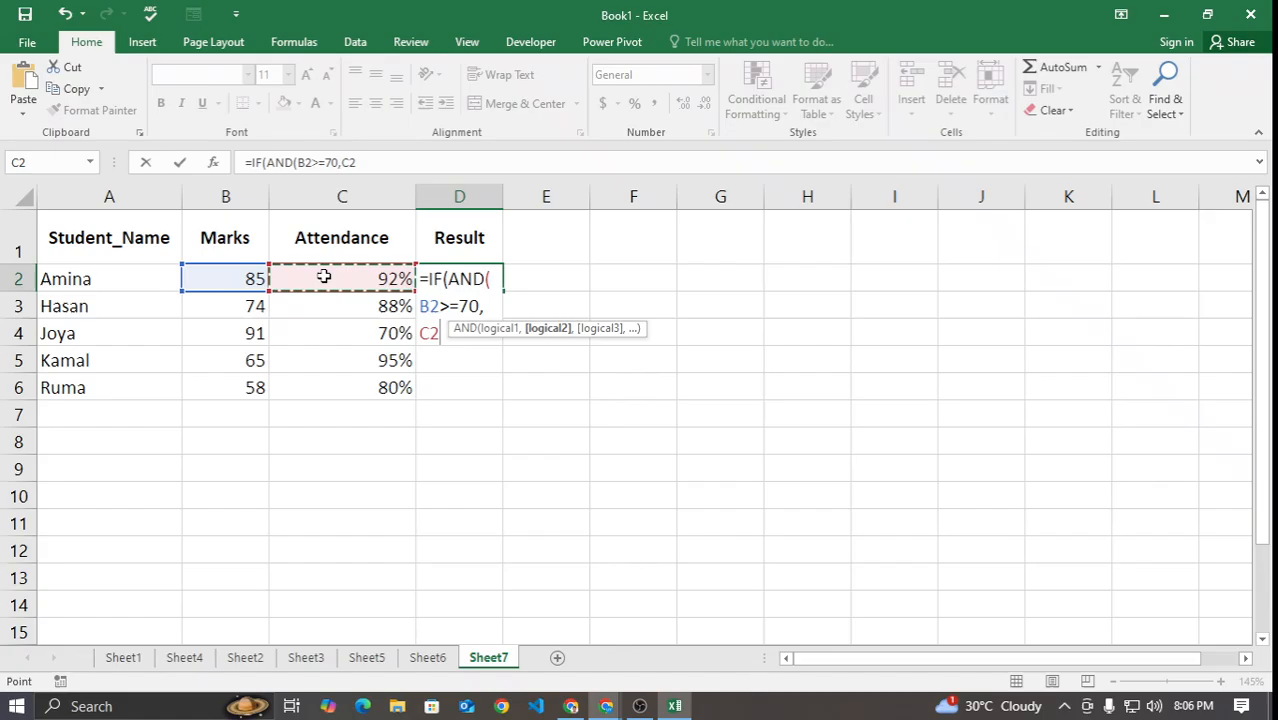
left_click(574, 706)
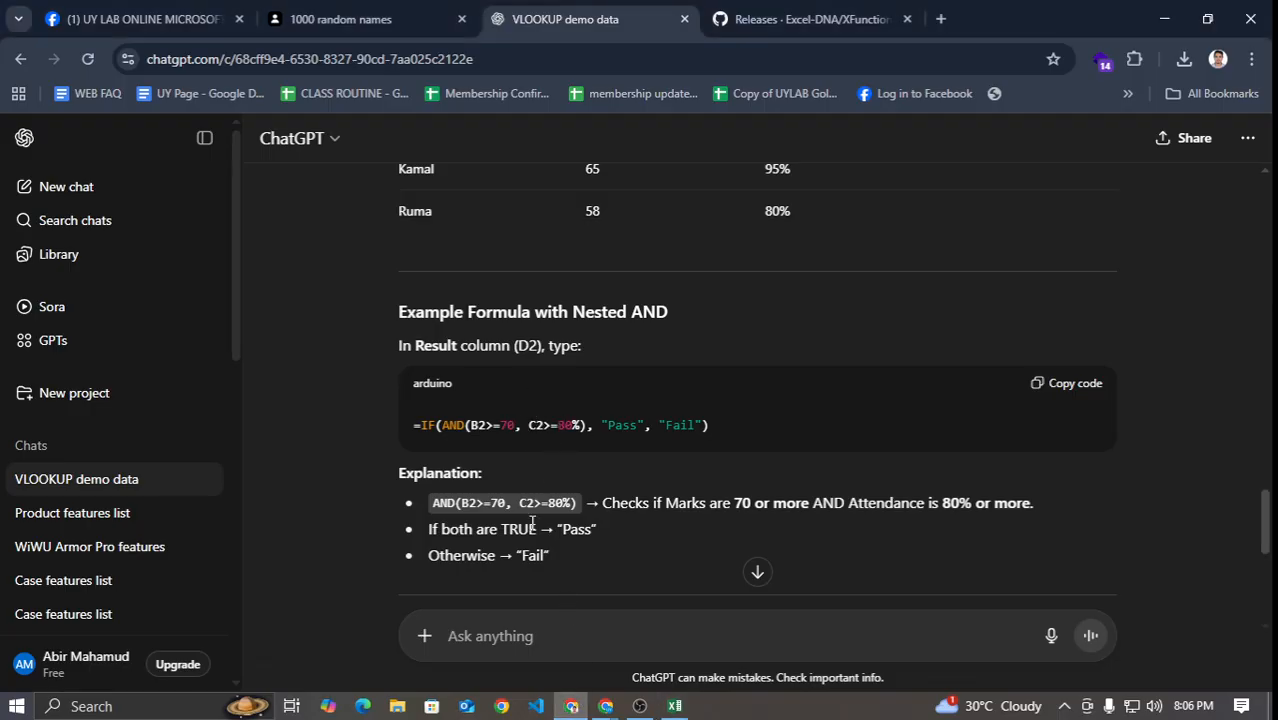
key("alt+Tab")
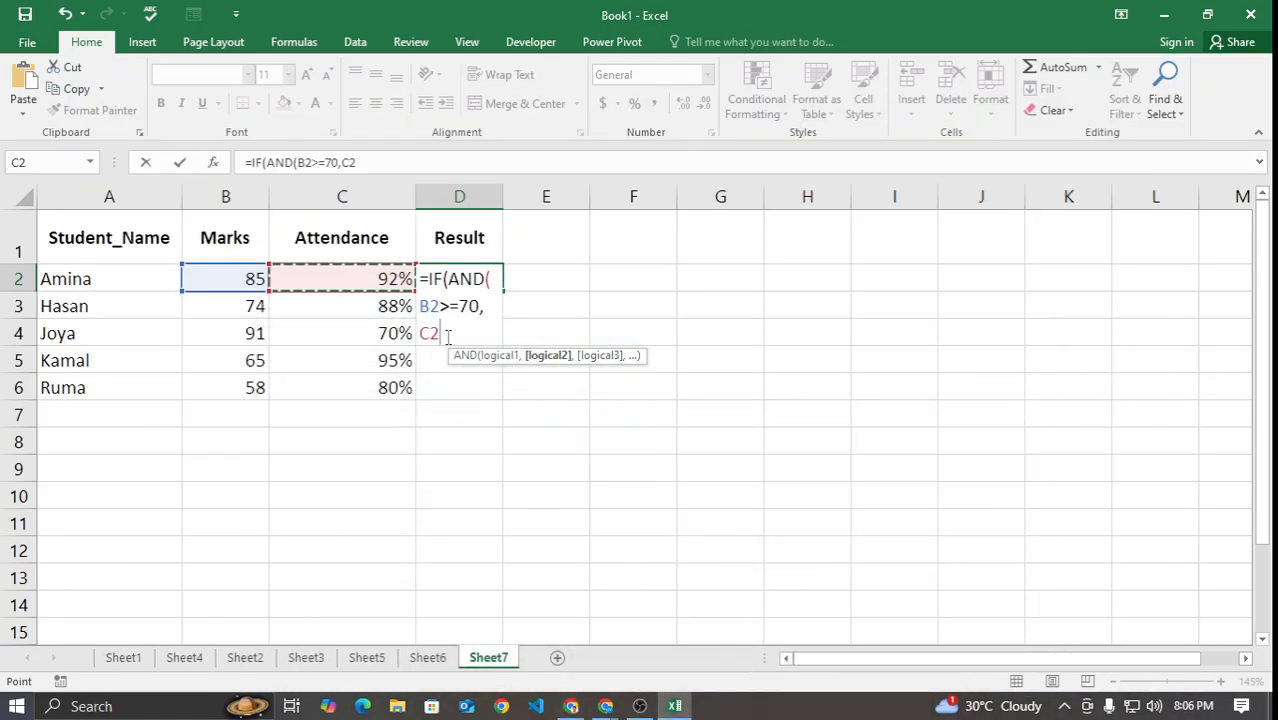
type(">=")
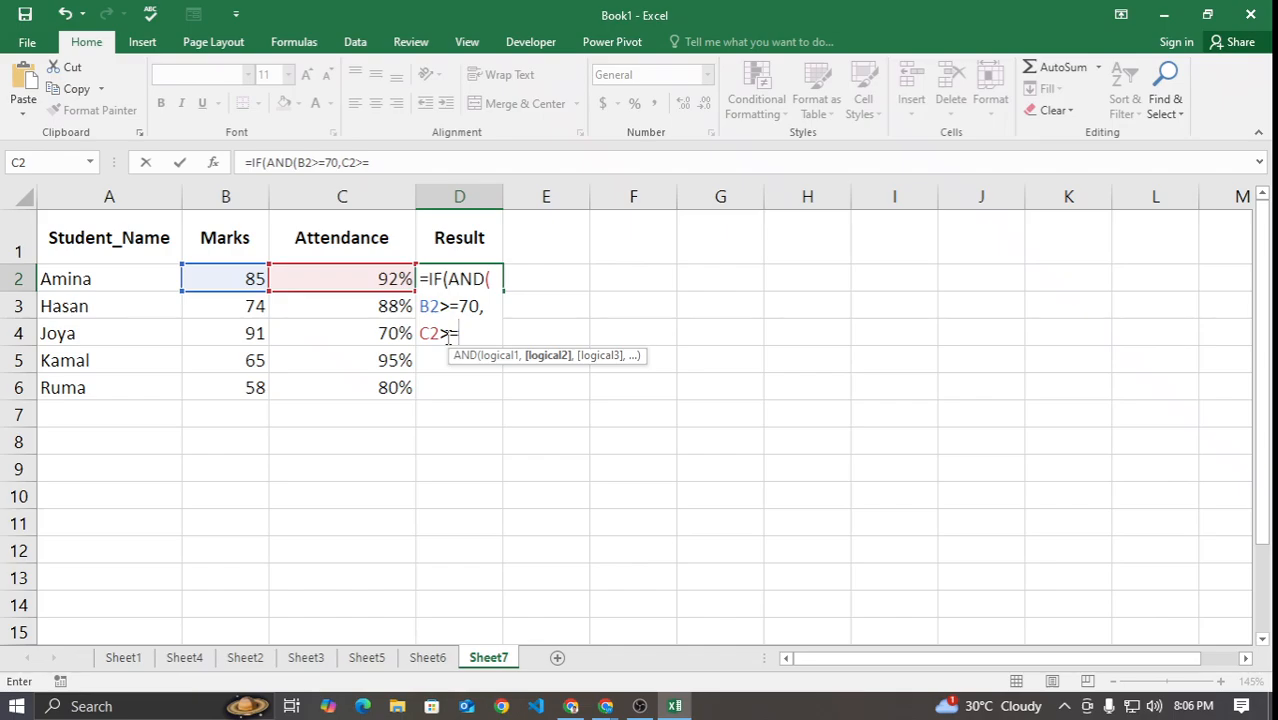
type("80%)")
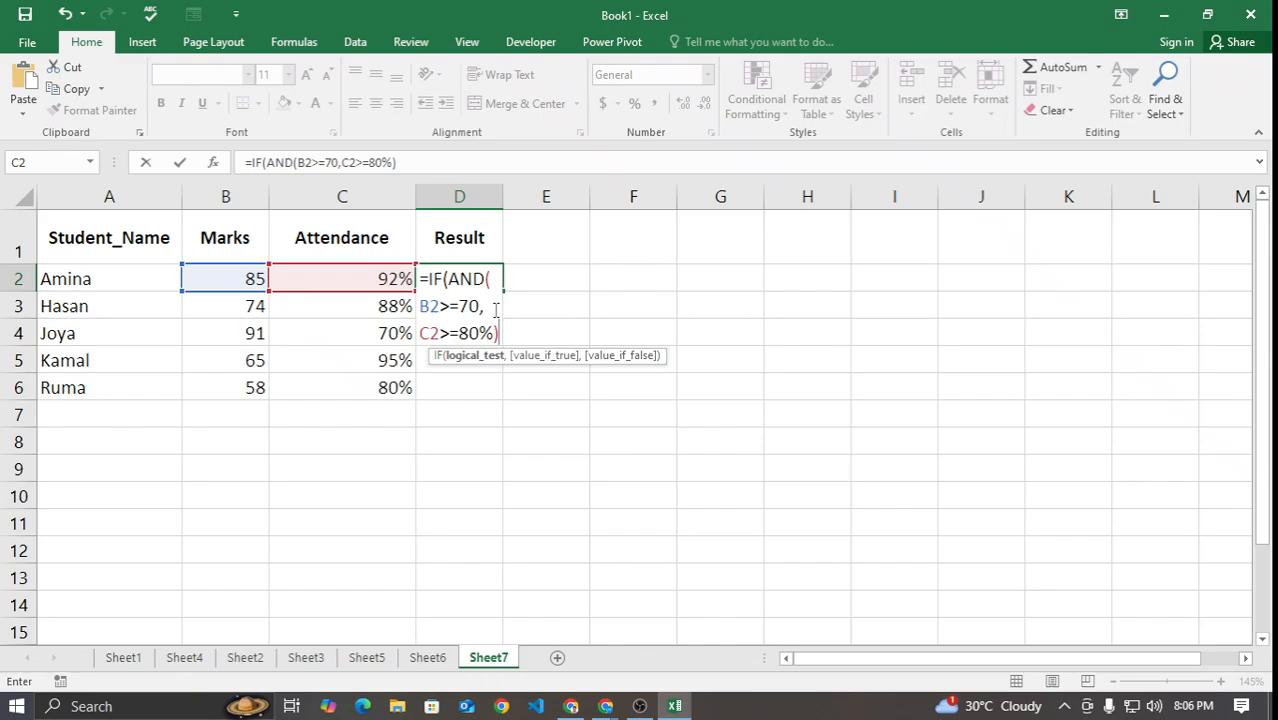
Step: Complete the D2 formula with "Pass" and "Fail" as its outcomes, highlight the AND part, and commit the formula
type(",")
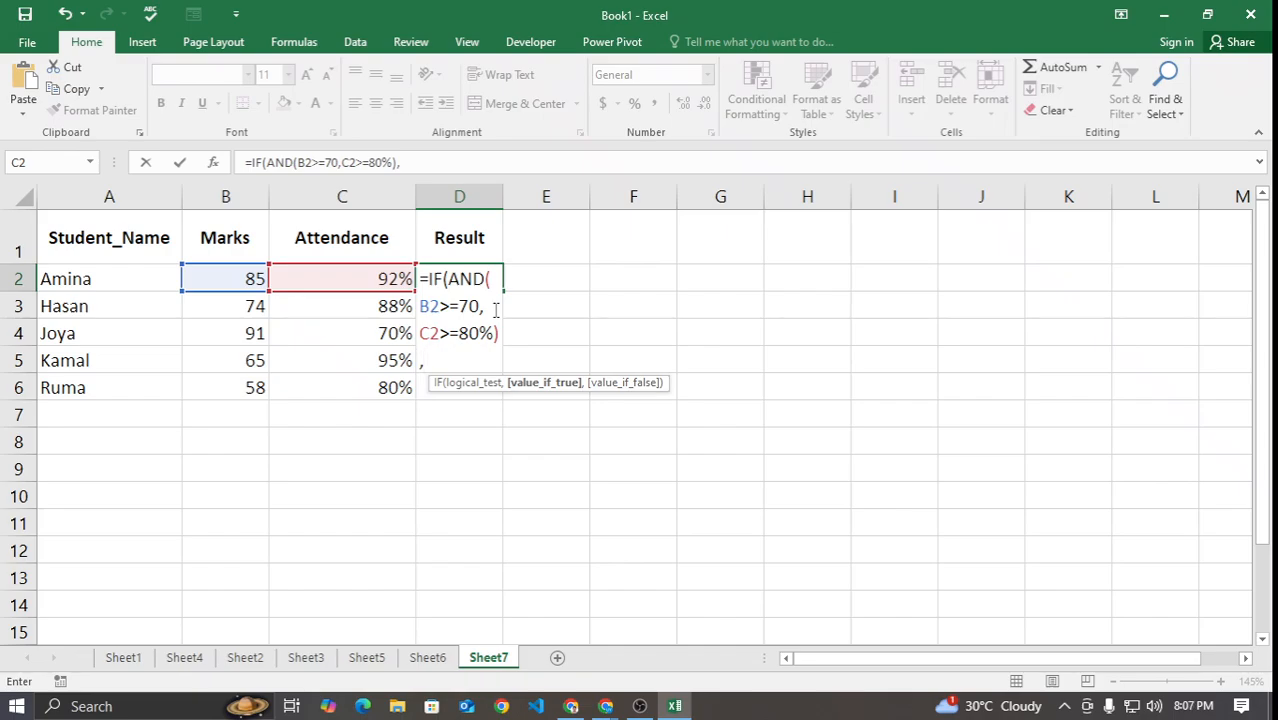
type("\"Pass\",\"F")
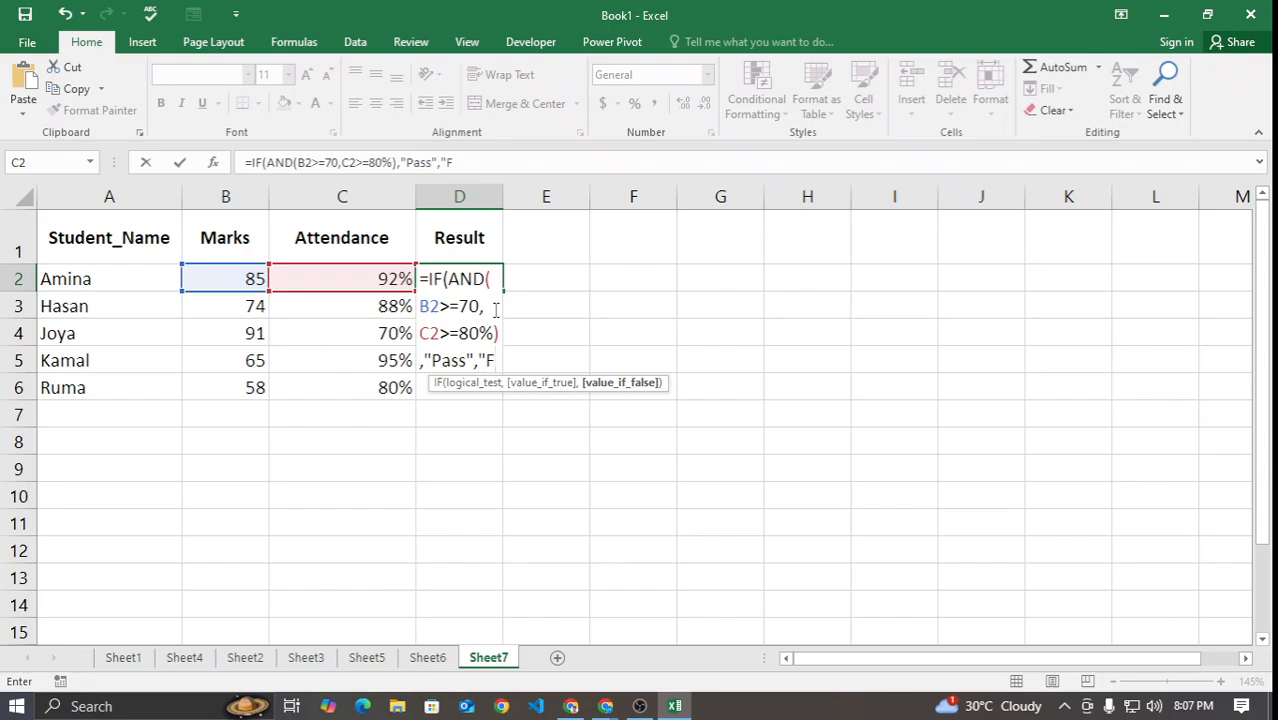
type("ail\"")
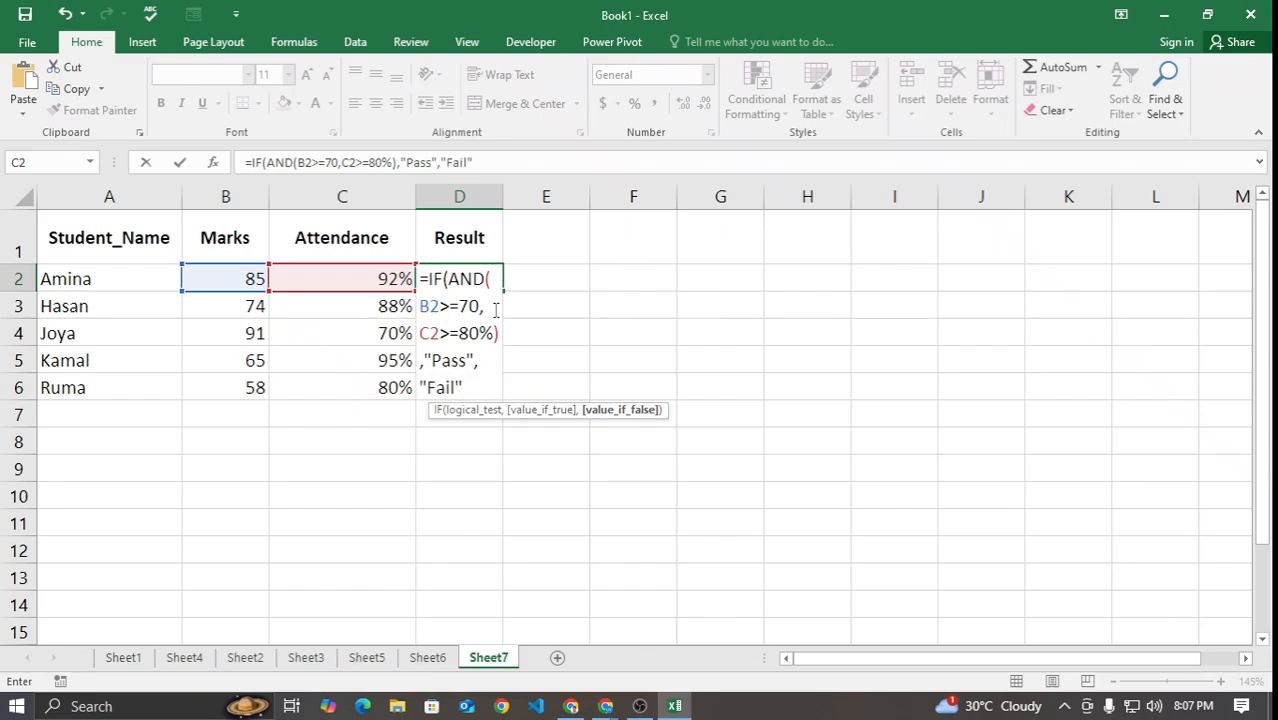
type(")")
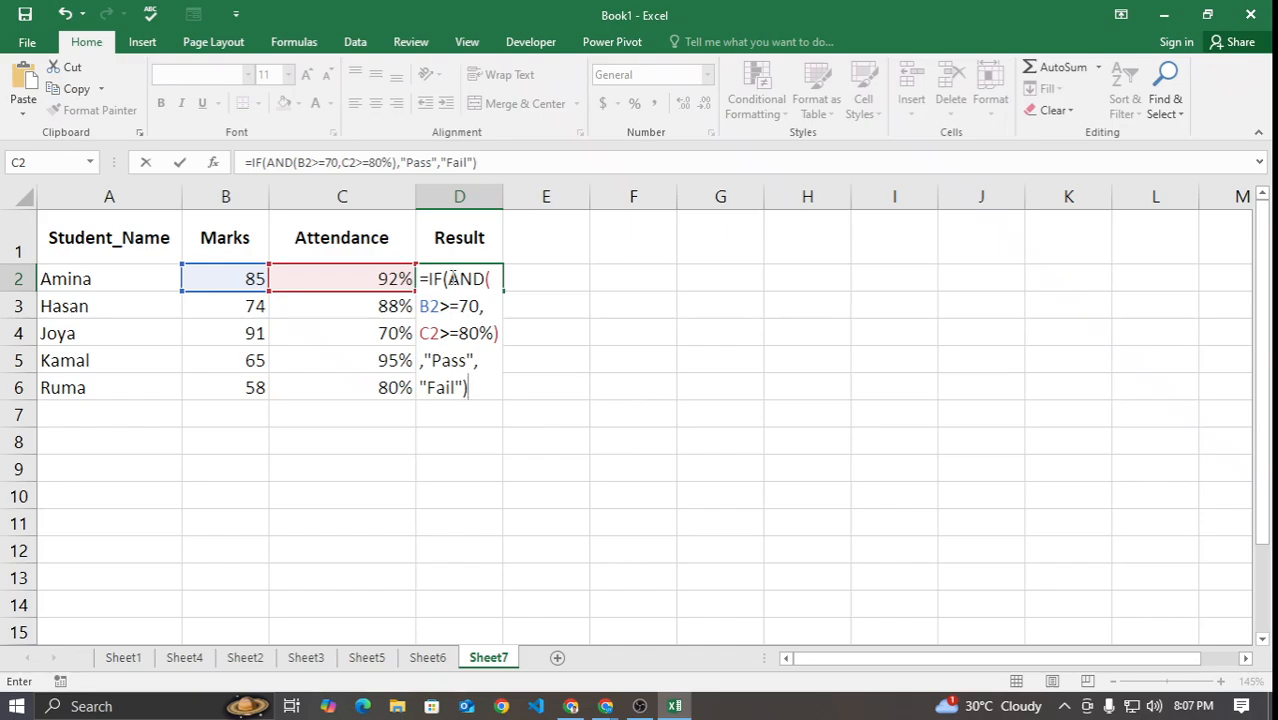
left_click_drag(450, 279, 501, 334)
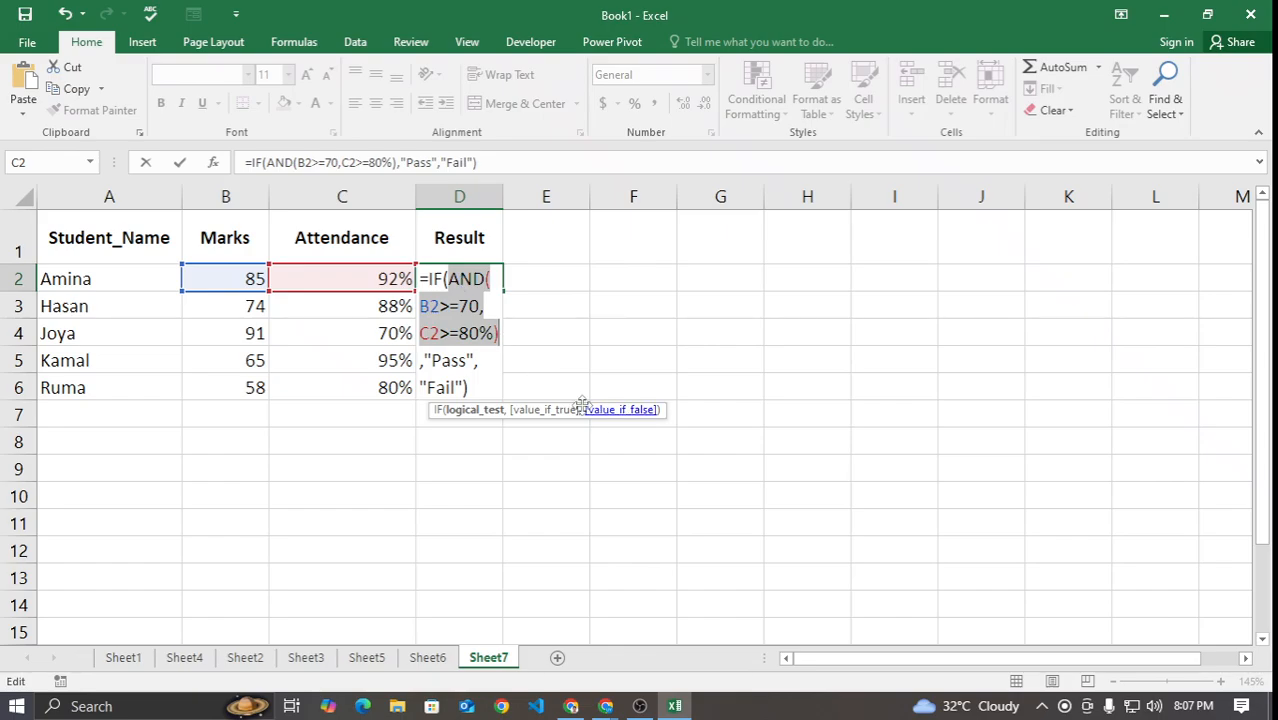
left_click(476, 391)
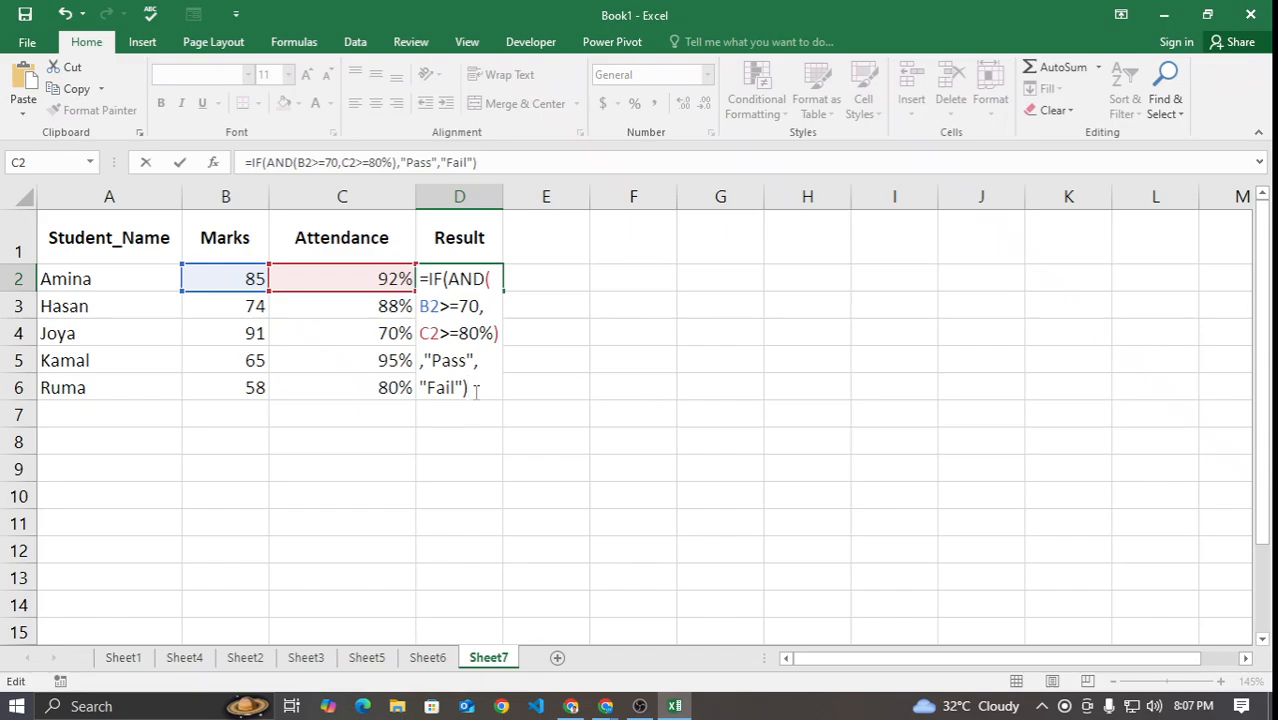
key("Return")
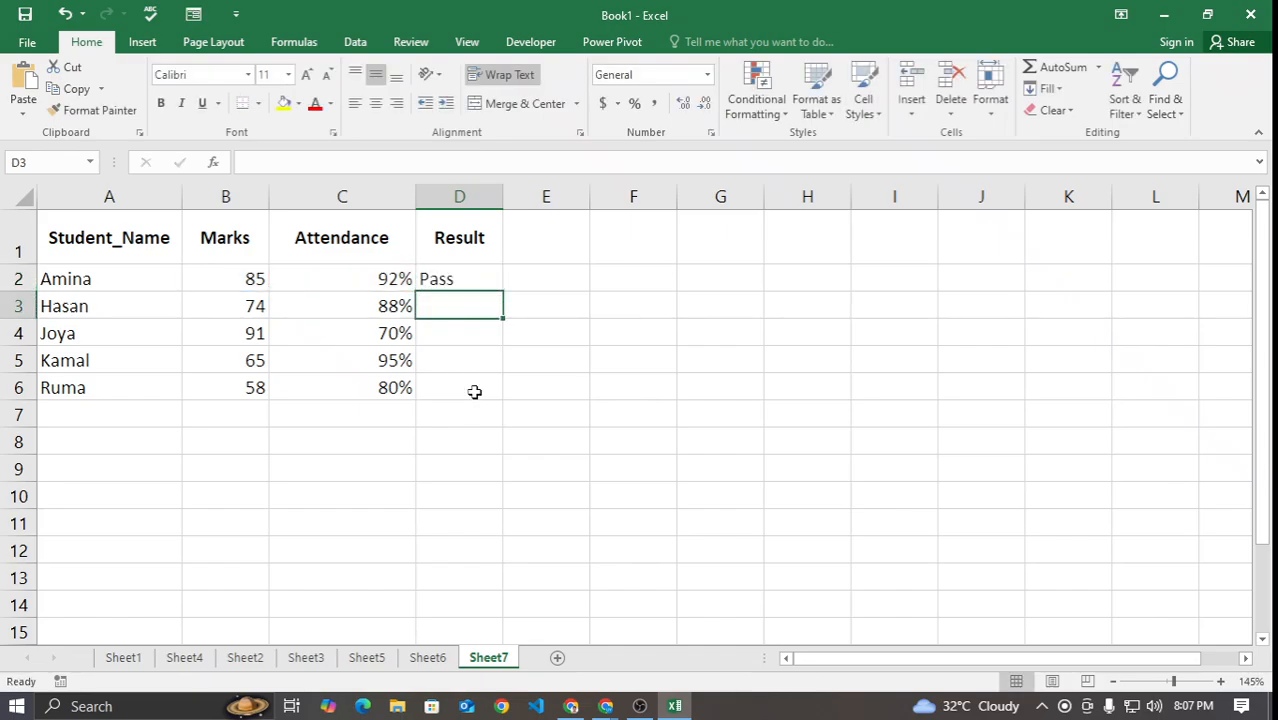
Step: Fill the D2 formula down the Result column to D6
left_click(492, 281)
left_click_drag(502, 291, 499, 388)
left_click(399, 470)
Step: Examine the results in the Result column and compare the first student's result with the Marks and Attendance values in row 2
left_click(450, 340)
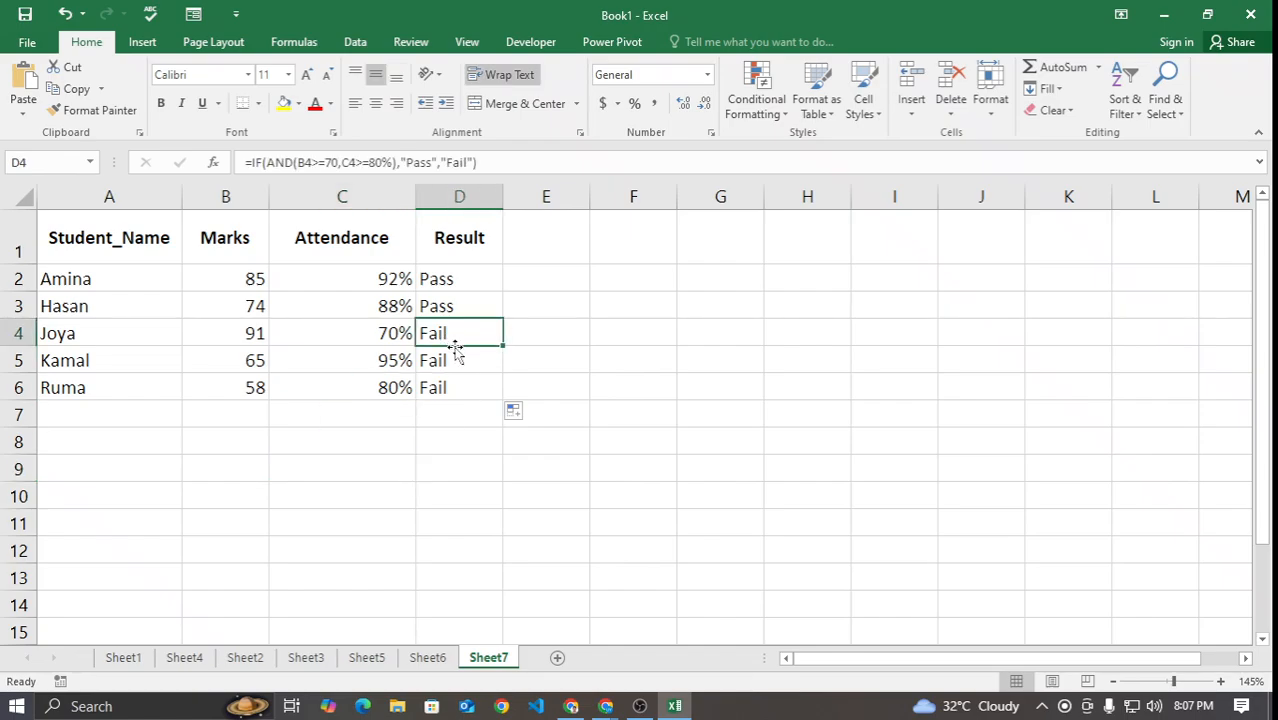
left_click(470, 360)
left_click(451, 388)
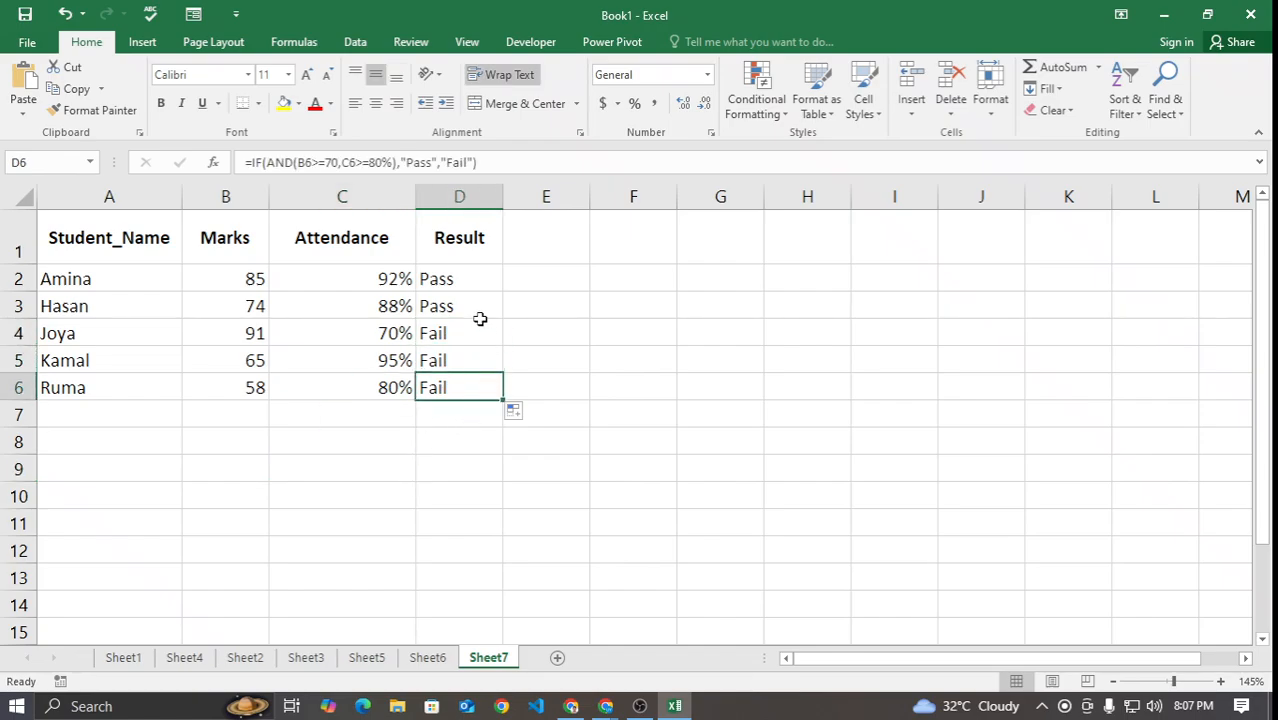
left_click(474, 278)
left_click(471, 297)
left_click(474, 282)
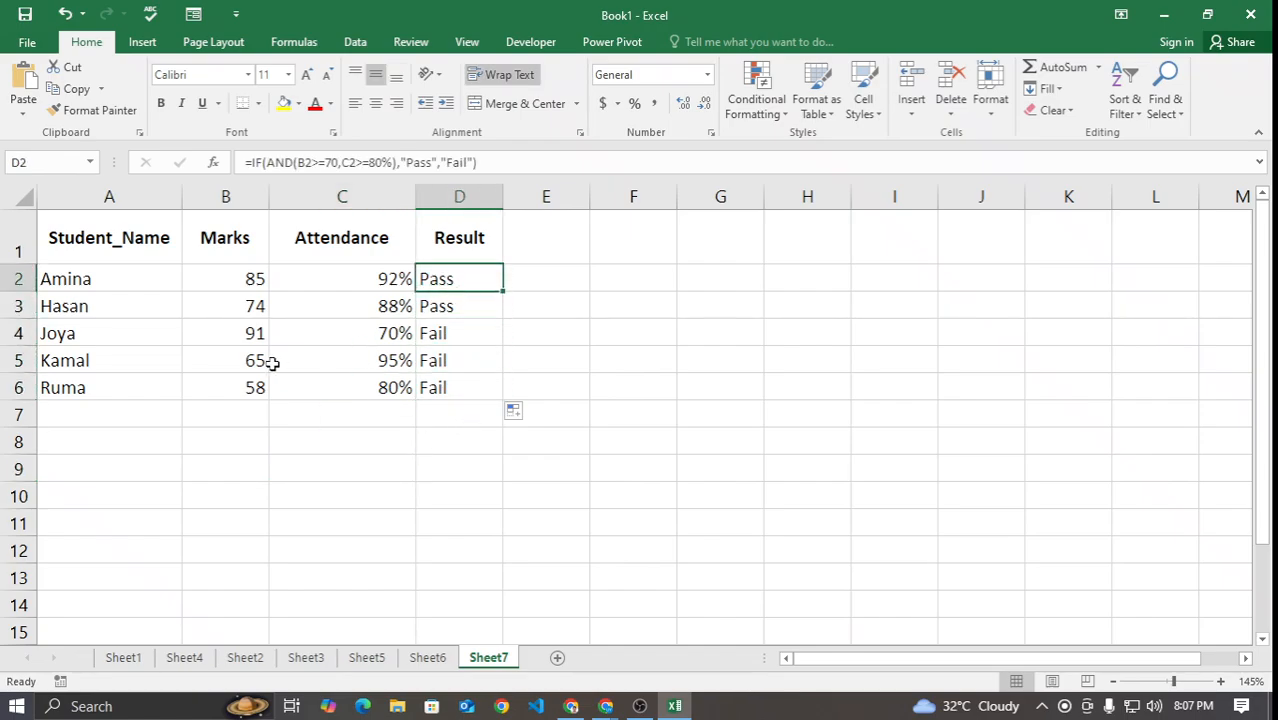
left_click(248, 283)
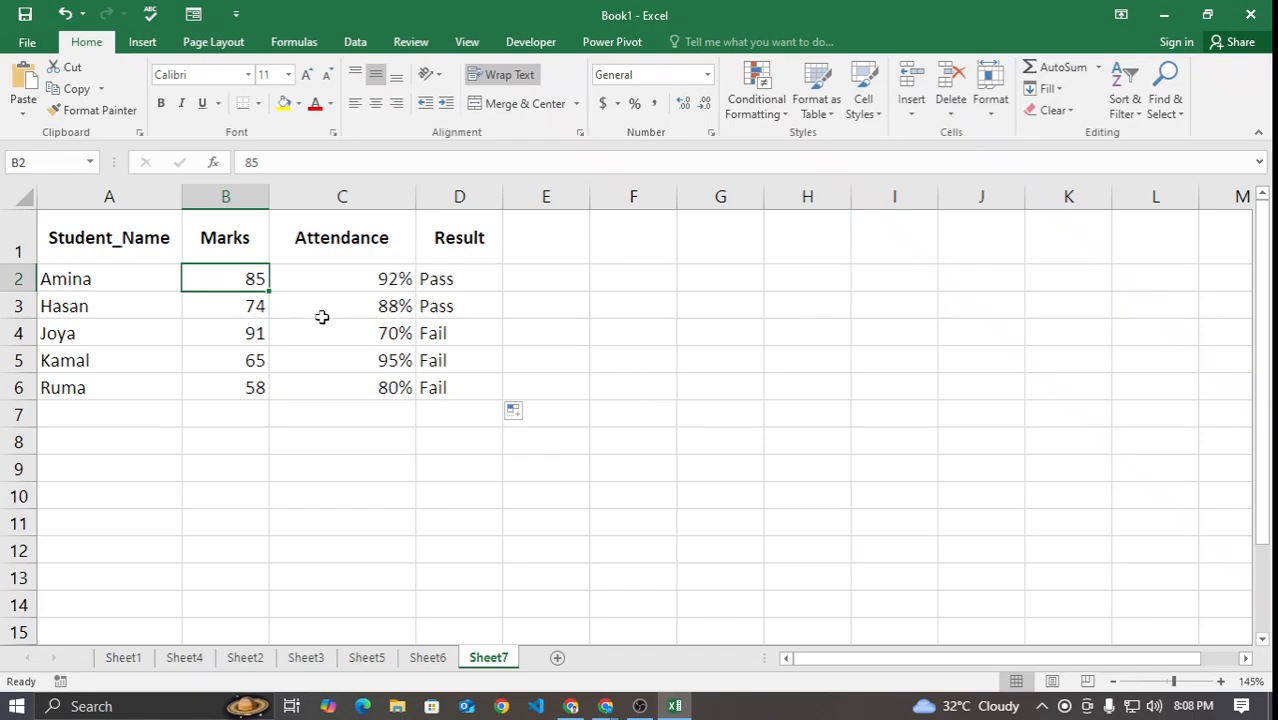
left_click(351, 286)
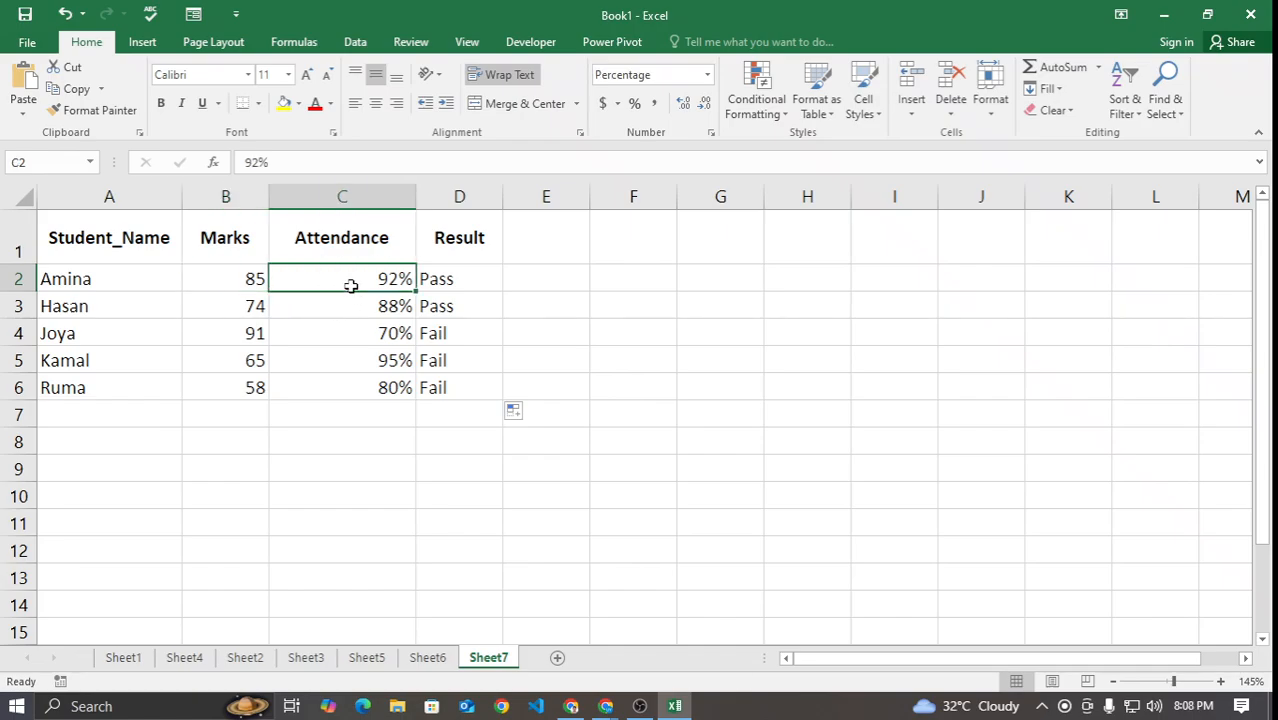
left_click(220, 281)
left_click(326, 279)
left_click(455, 279)
Step: Enter 1 in each of the cells E2, F2 and G2 to illustrate the first student's AND logic
left_click(534, 284)
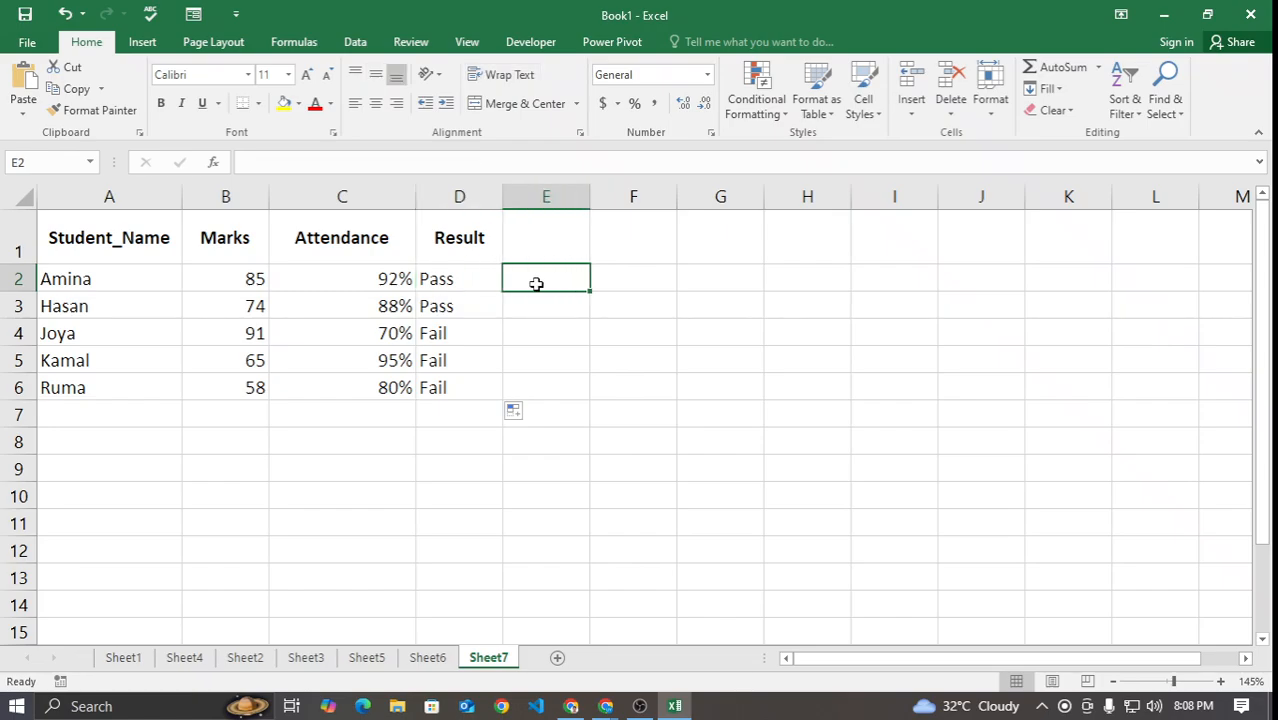
type("1")
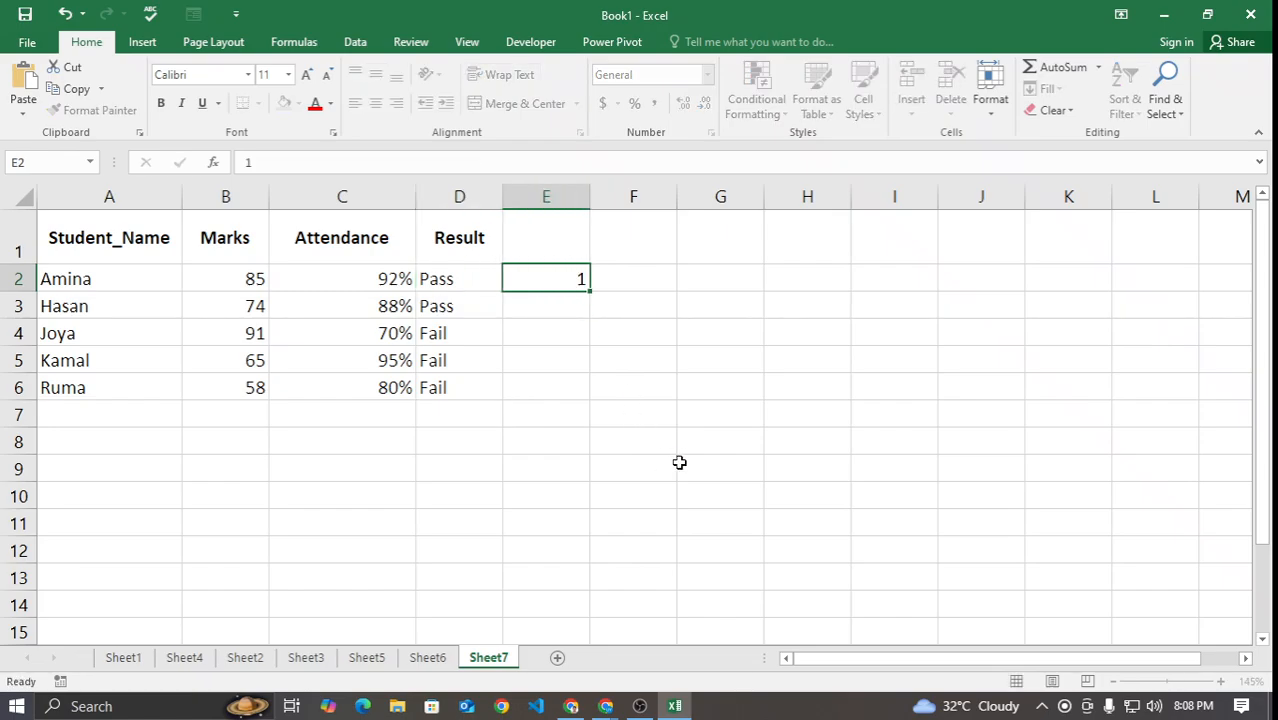
key("Tab")
type("1")
key("Tab")
type("1")
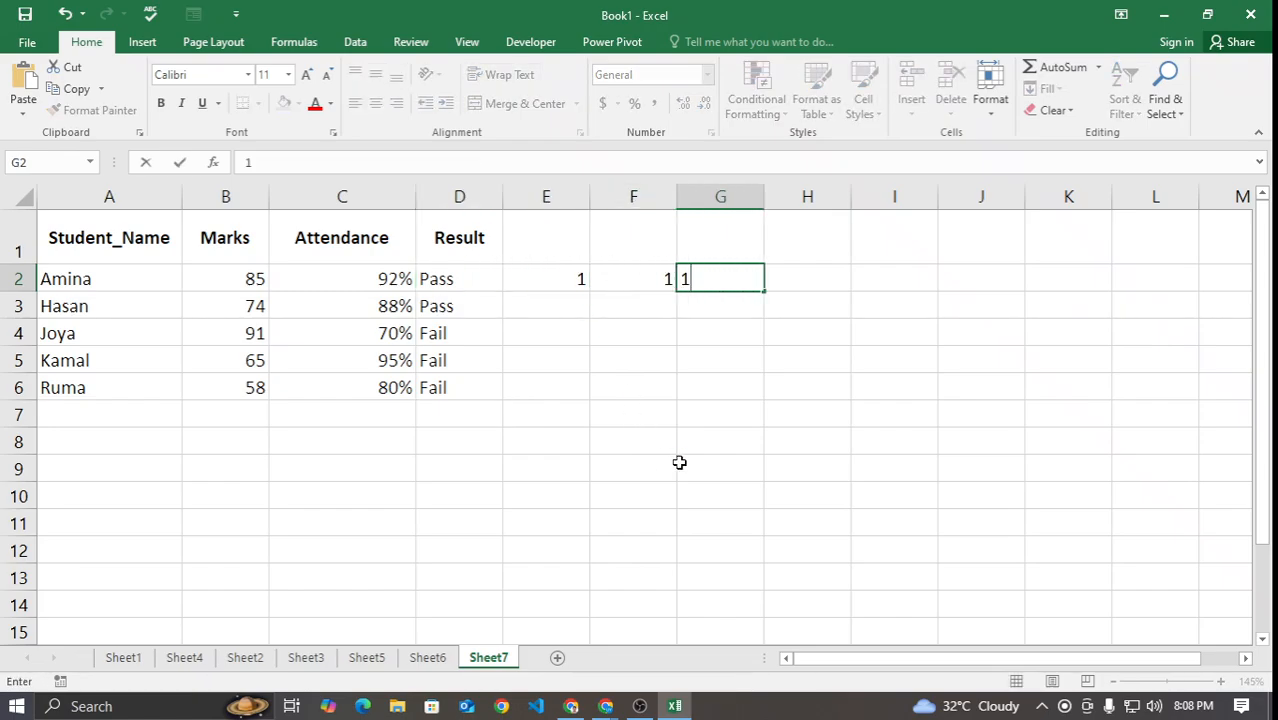
key("Tab")
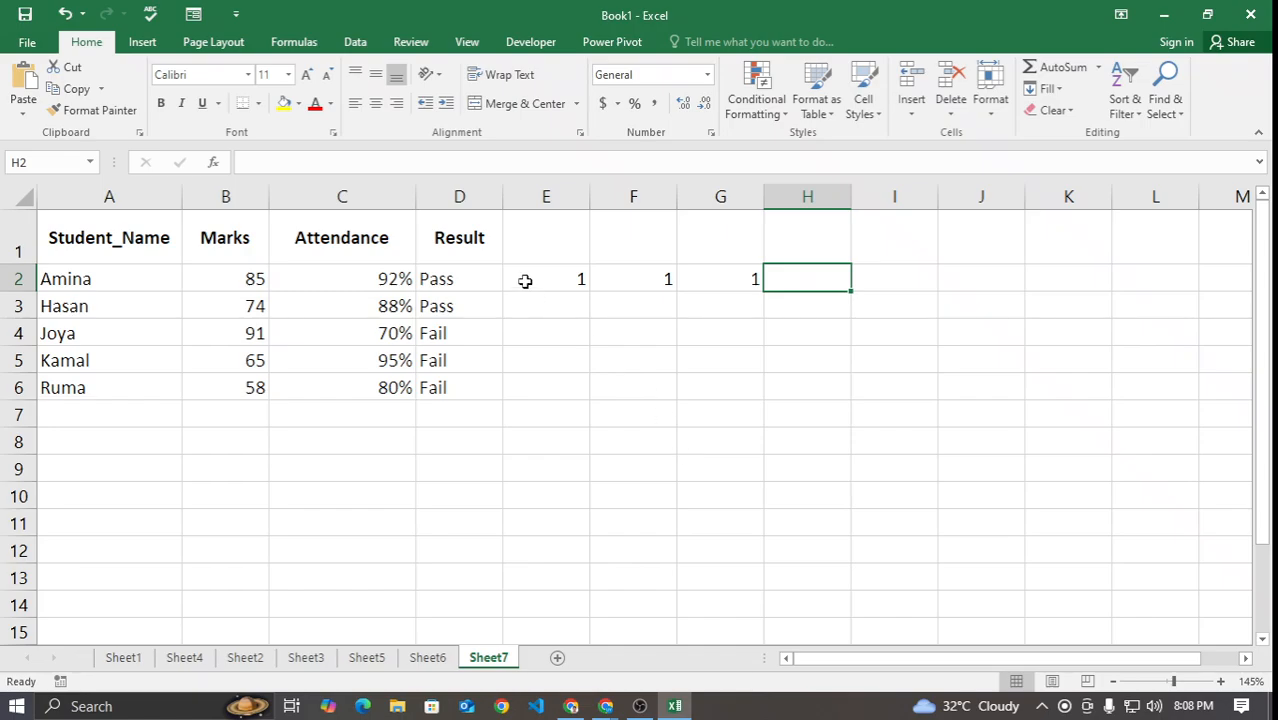
left_click(575, 278)
left_click(645, 278)
left_click(747, 276)
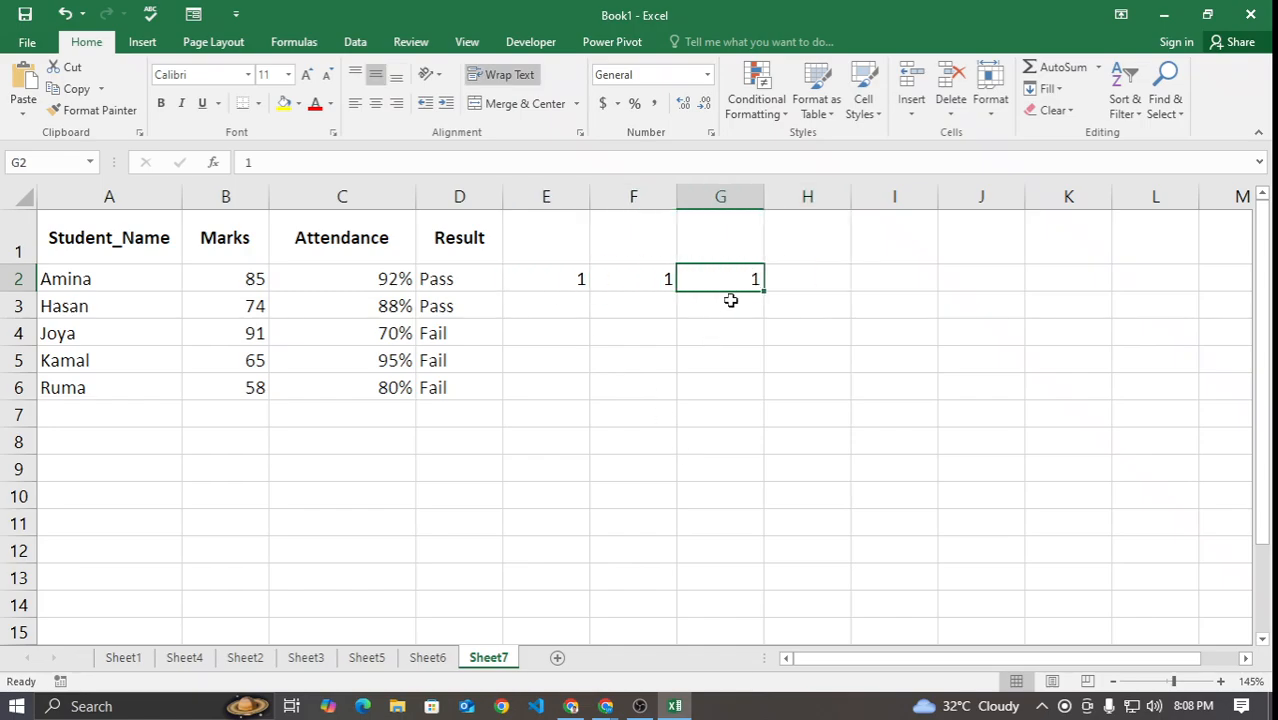
Step: Enter 1 in E3 and F3 to mark the second student's two conditions as met
left_click(223, 309)
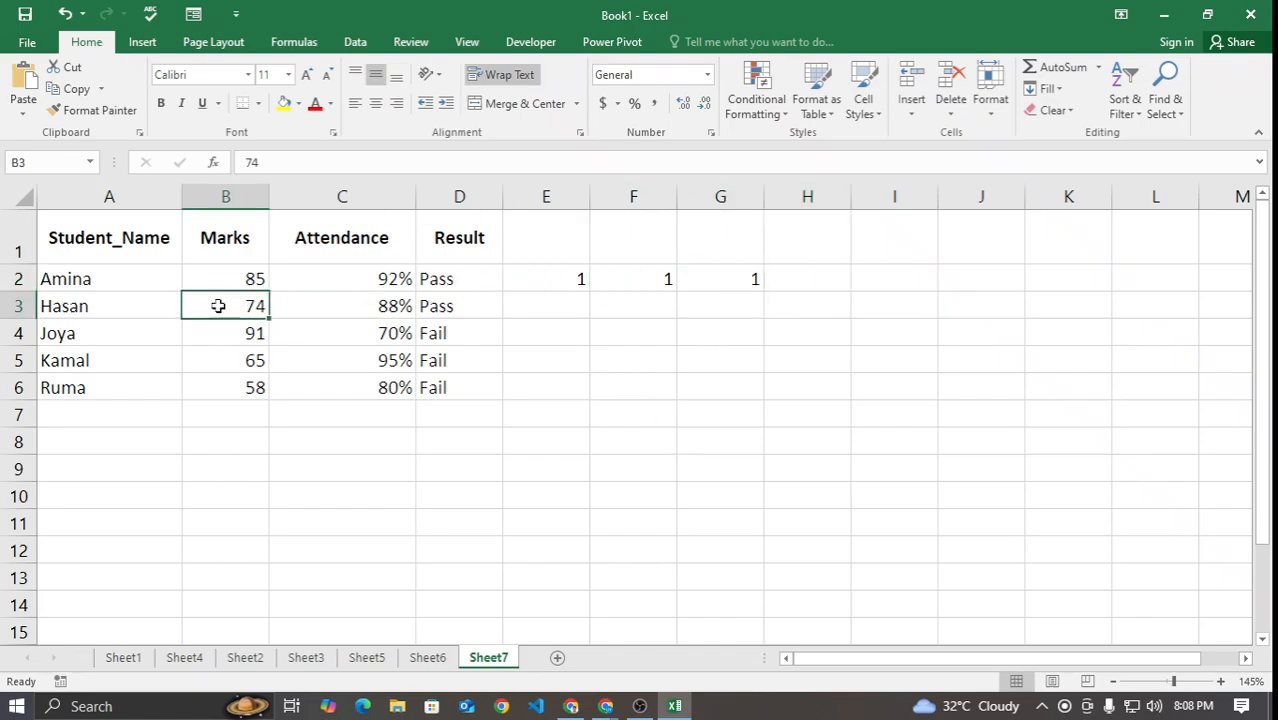
left_click(572, 301)
type("1")
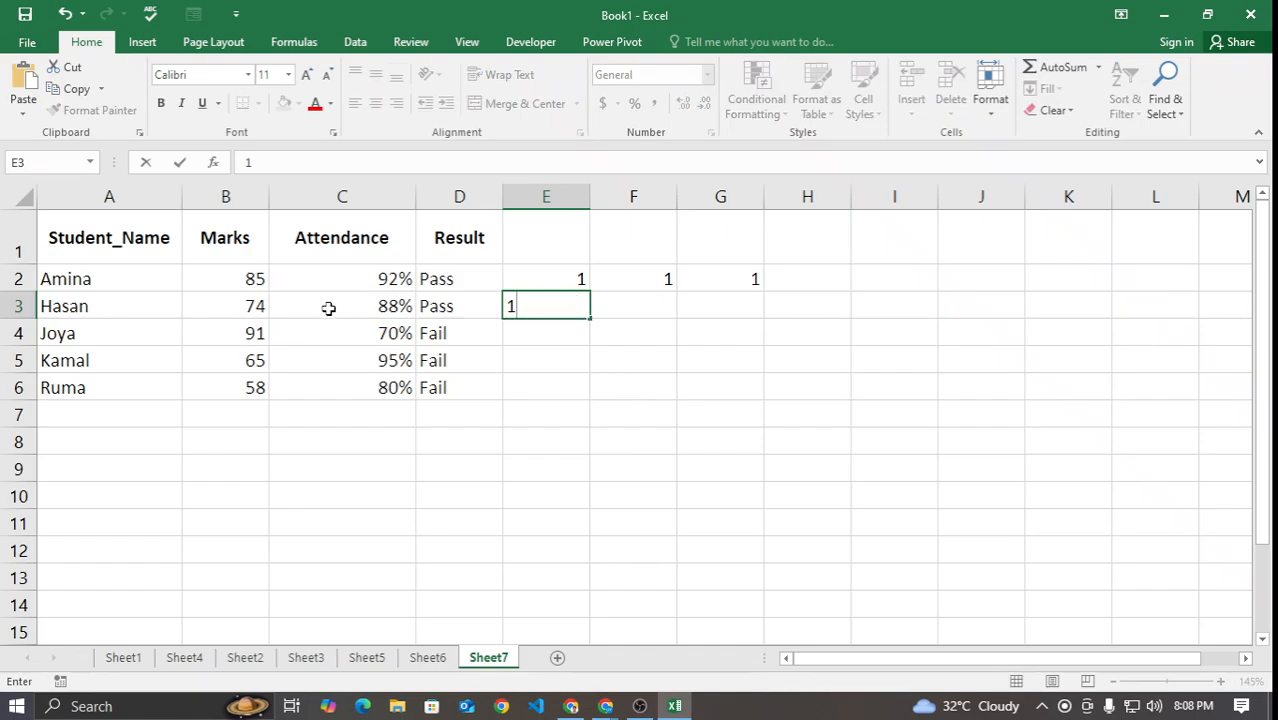
left_click(622, 308)
type("1")
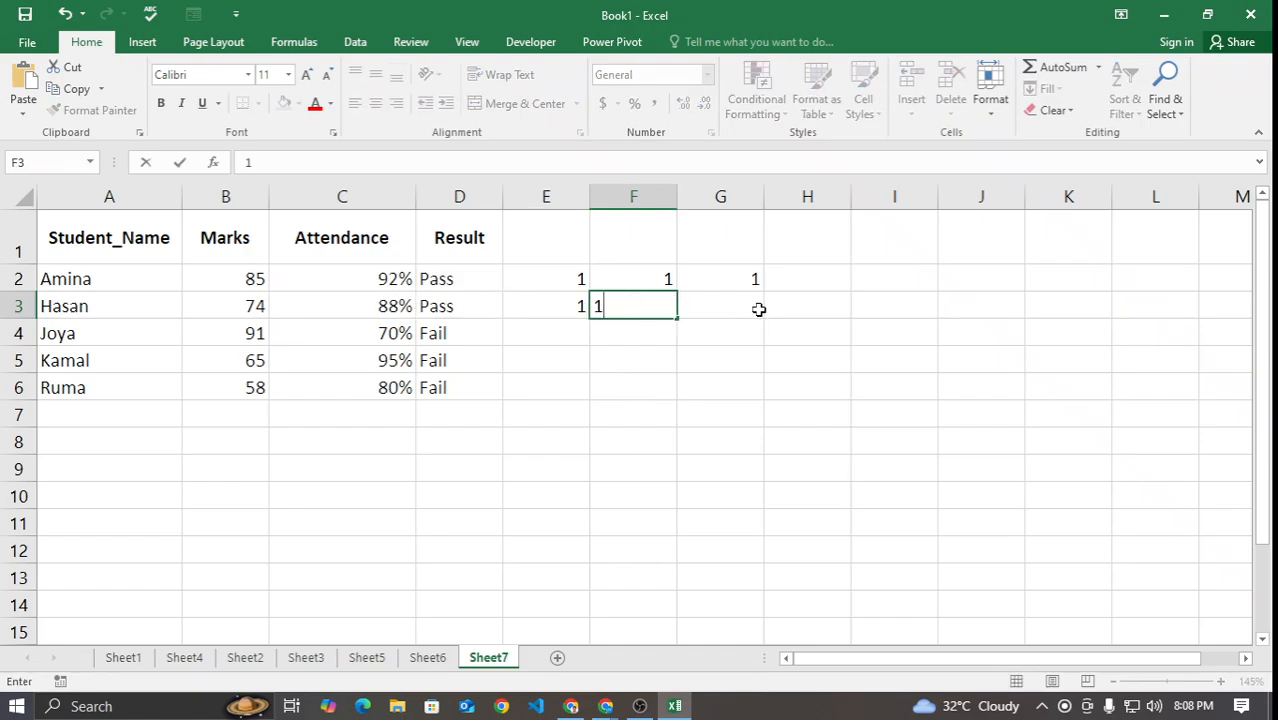
Step: Replace the value in G2 with TRUE as the first student's AND outcome
left_click(719, 308)
left_click(736, 278)
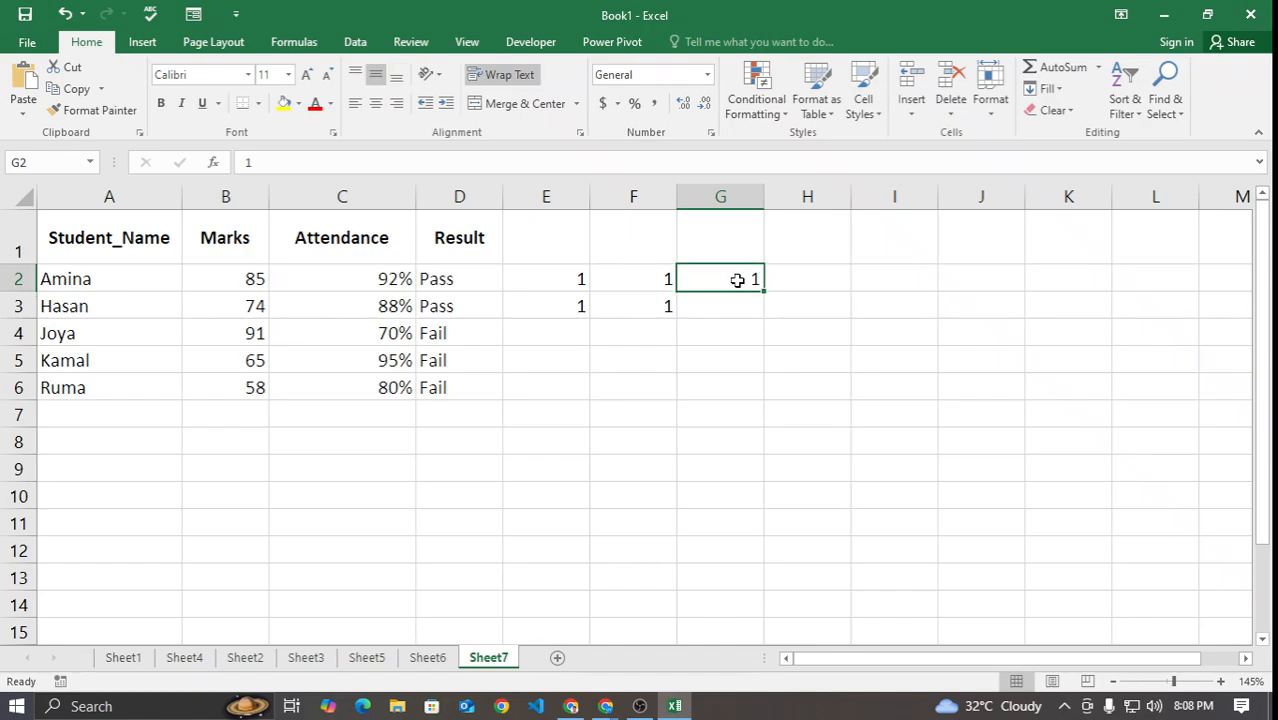
type("true")
key("Return")
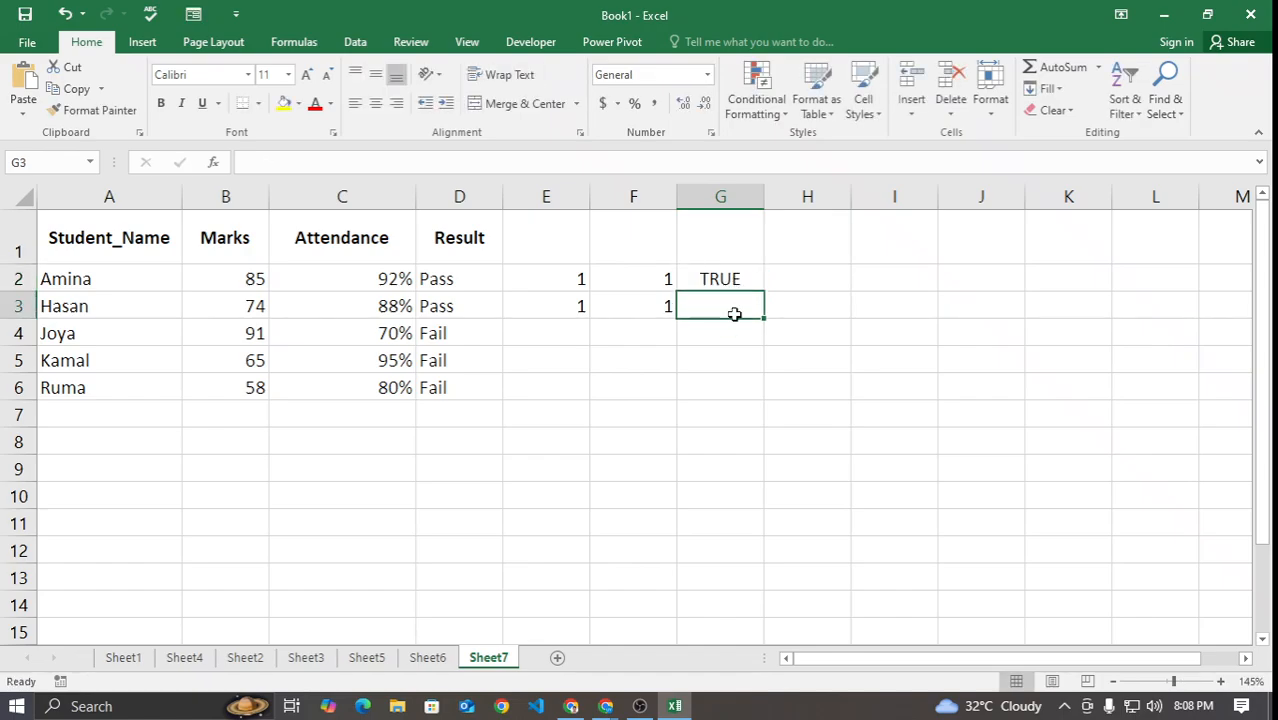
Step: Enter TRUE in G3 as the second student's AND outcome
type("ture")
key("Return")
left_click(735, 312)
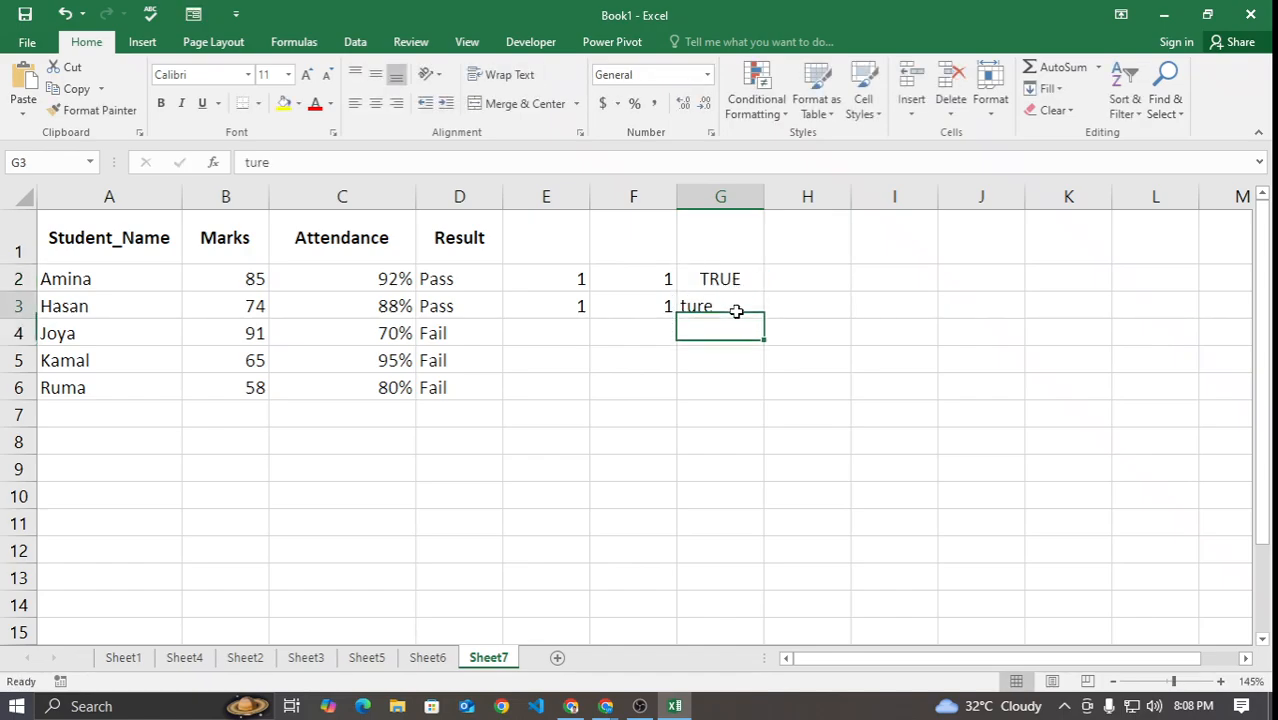
type("true")
key("Return")
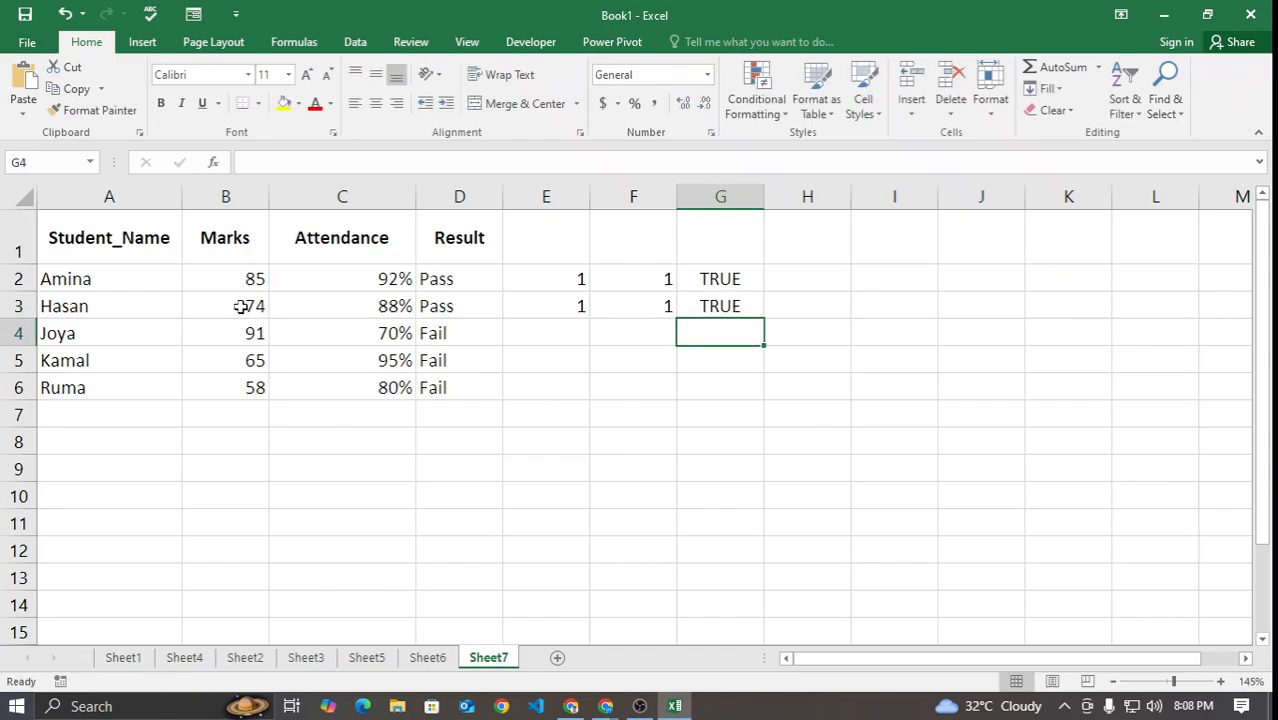
Step: Enter 1 in E4 for the third student's marks condition and 0 in F4 for the attendance condition
left_click(238, 336)
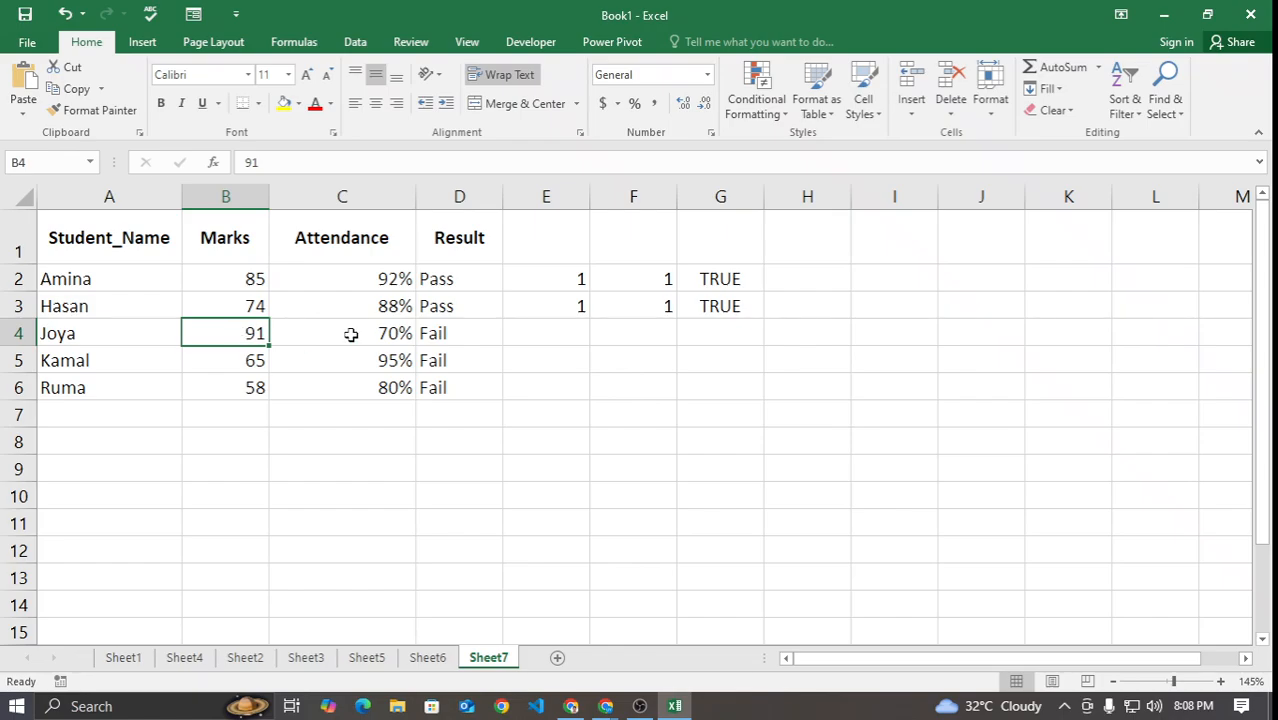
left_click(549, 333)
type("1")
left_click(600, 419)
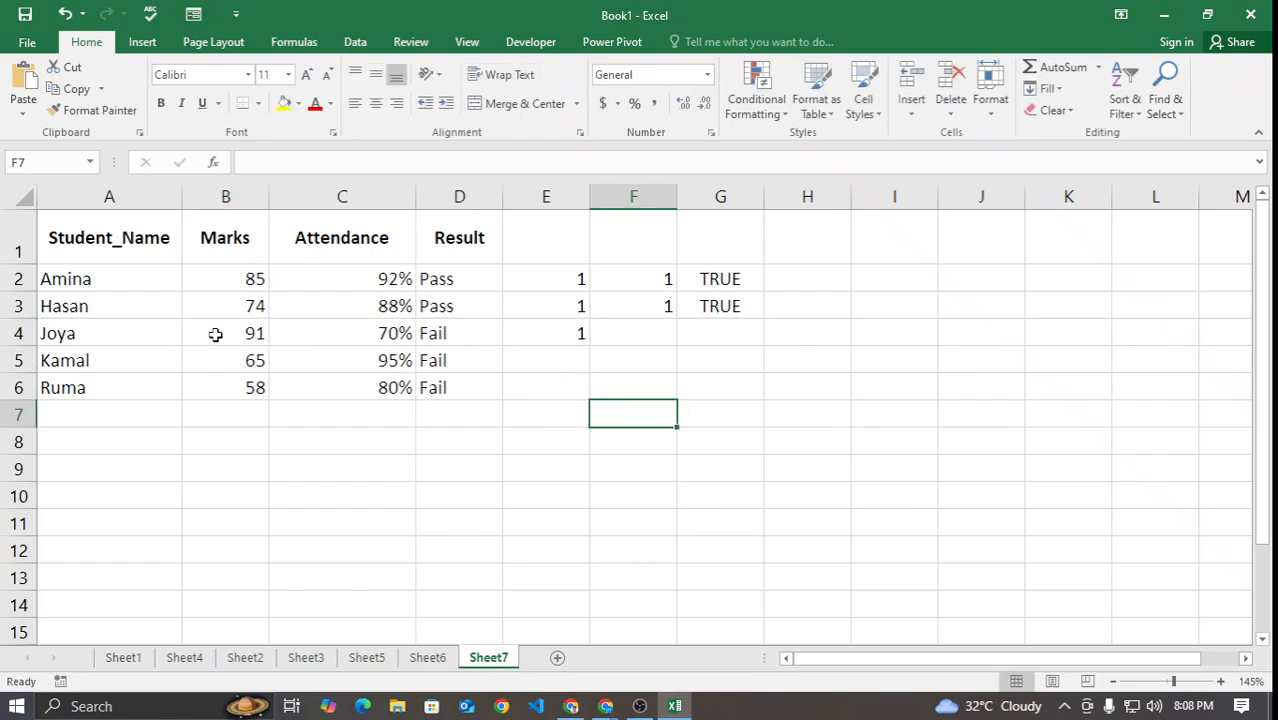
left_click(348, 333)
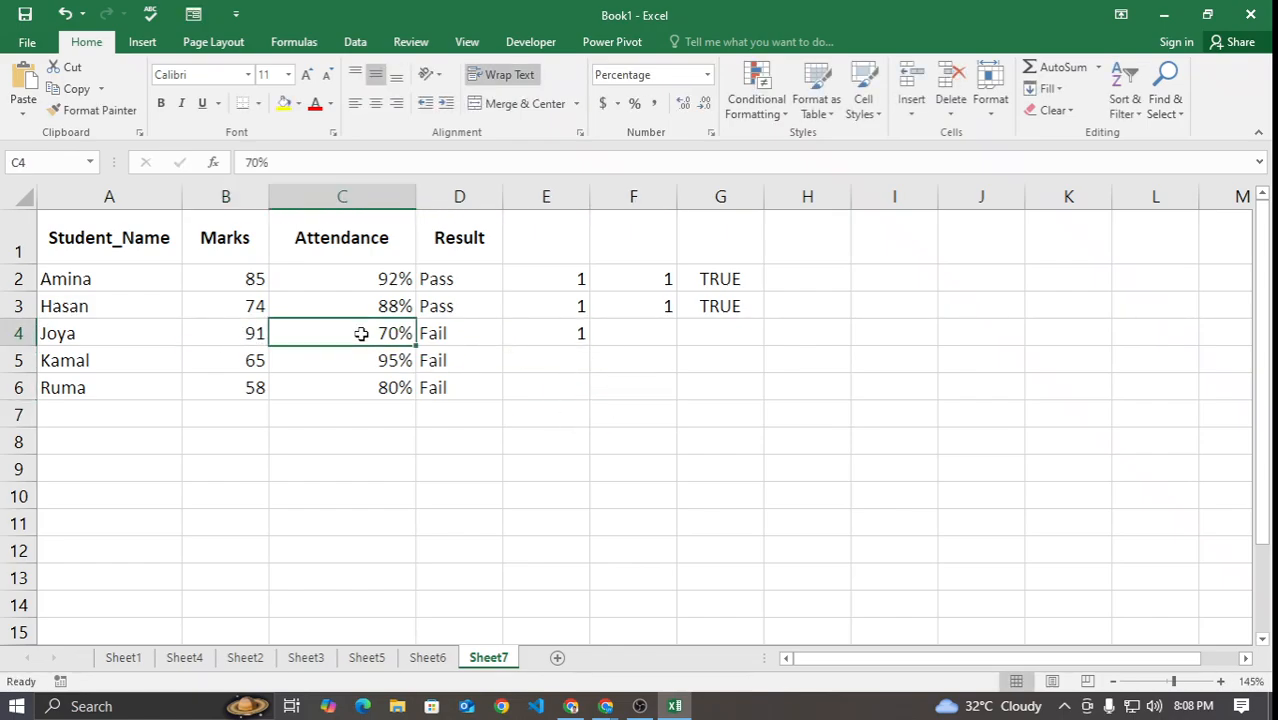
left_click(620, 333)
type("0")
left_click(638, 436)
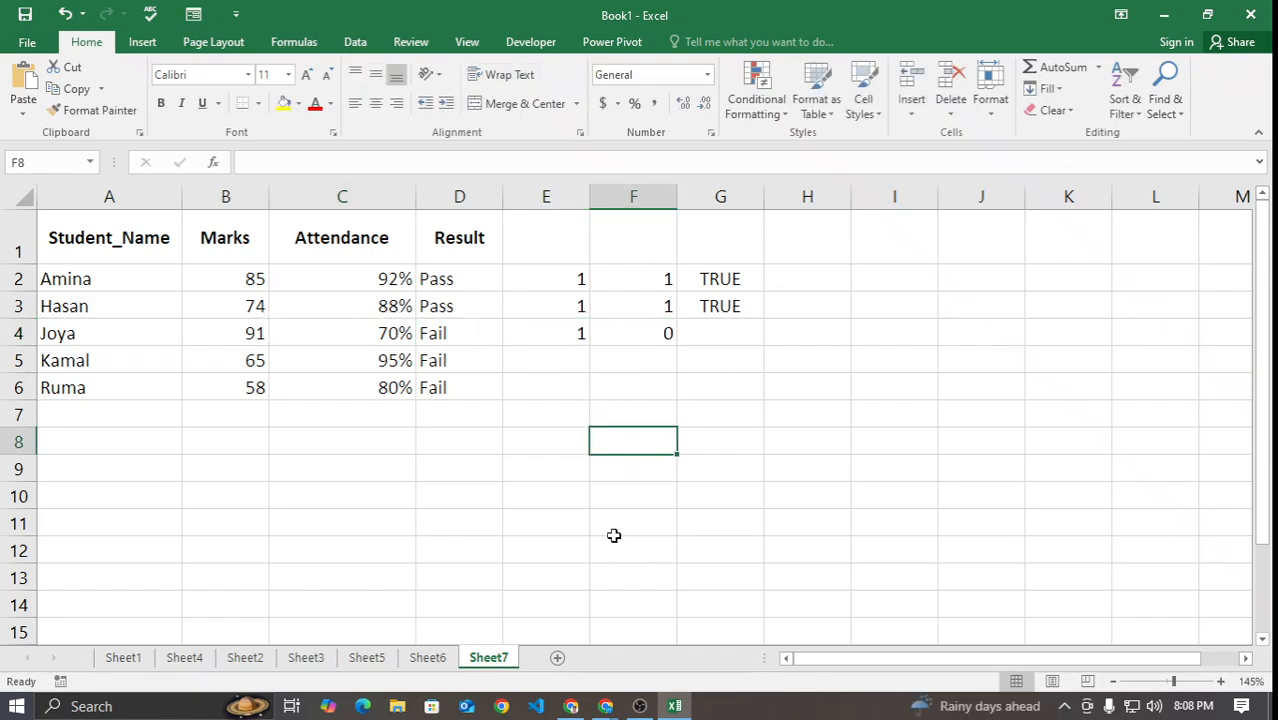
Step: Enter FALSE in G4 as the third student's AND outcome
left_click(578, 334)
left_click(617, 332)
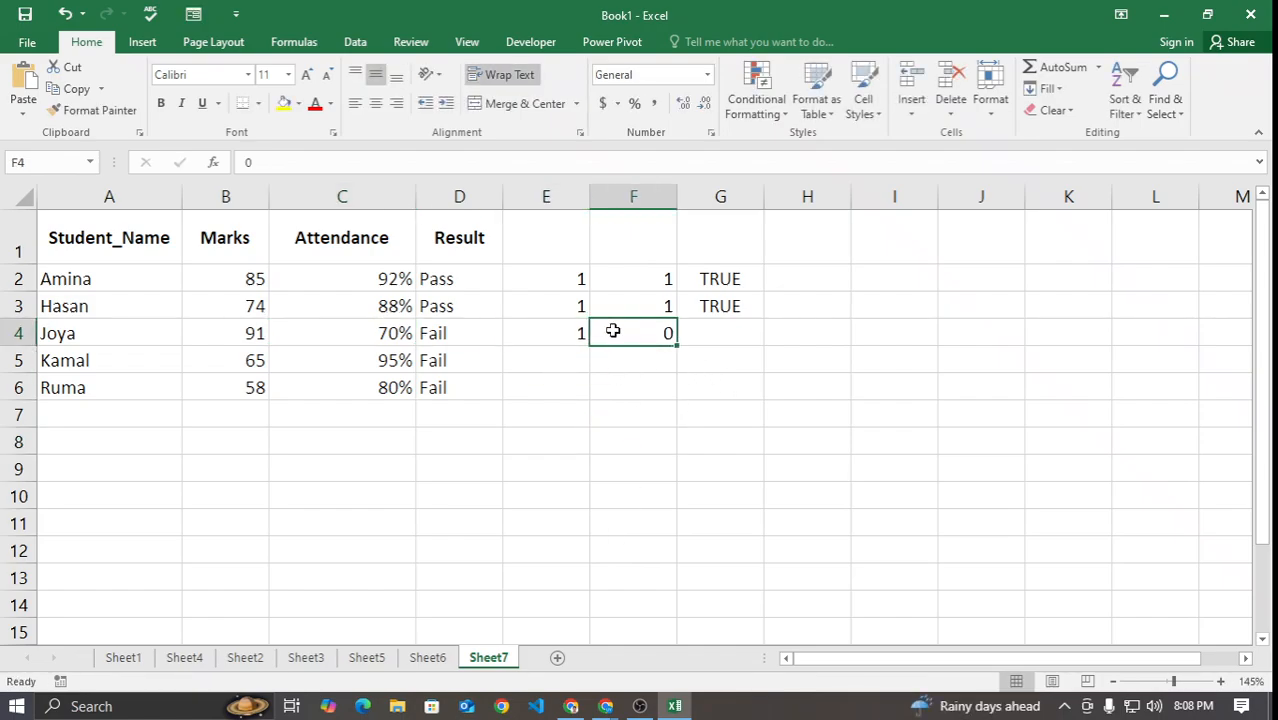
left_click(740, 332)
type("false")
key("Return")
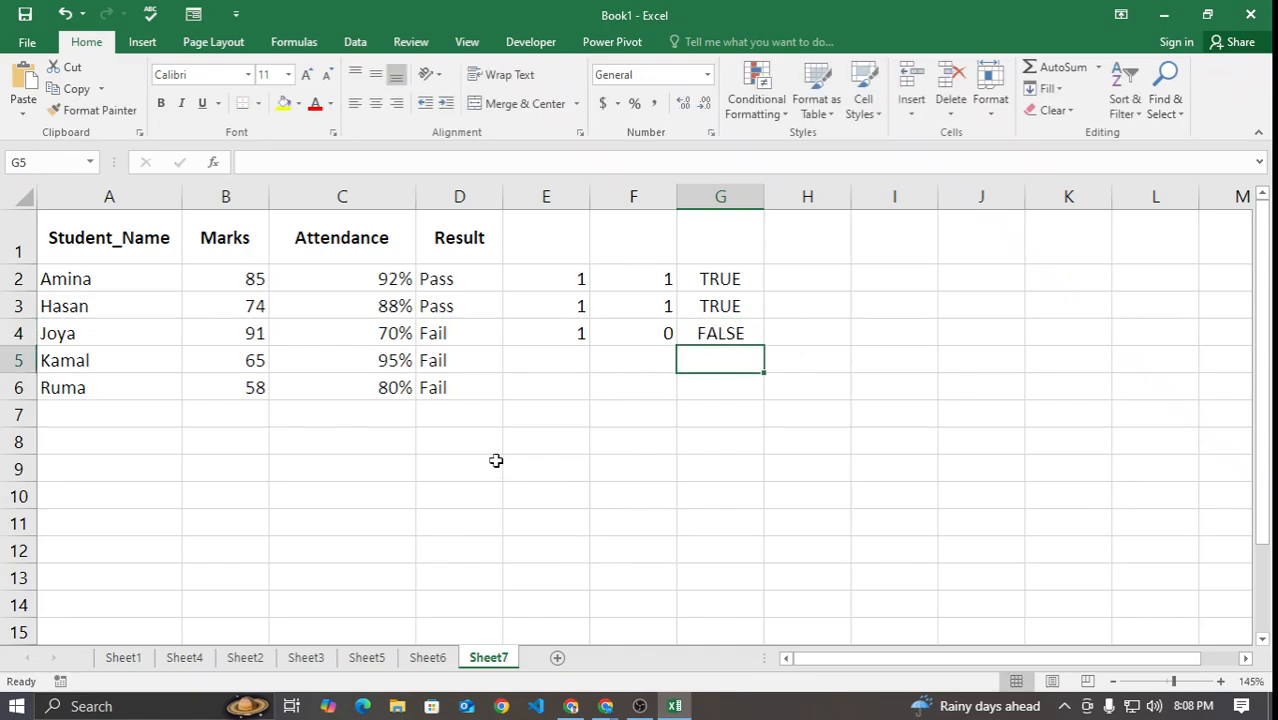
Step: Enter 0 in E5 for the fourth student's marks condition and 1 in F5 for the attendance condition
left_click(247, 361)
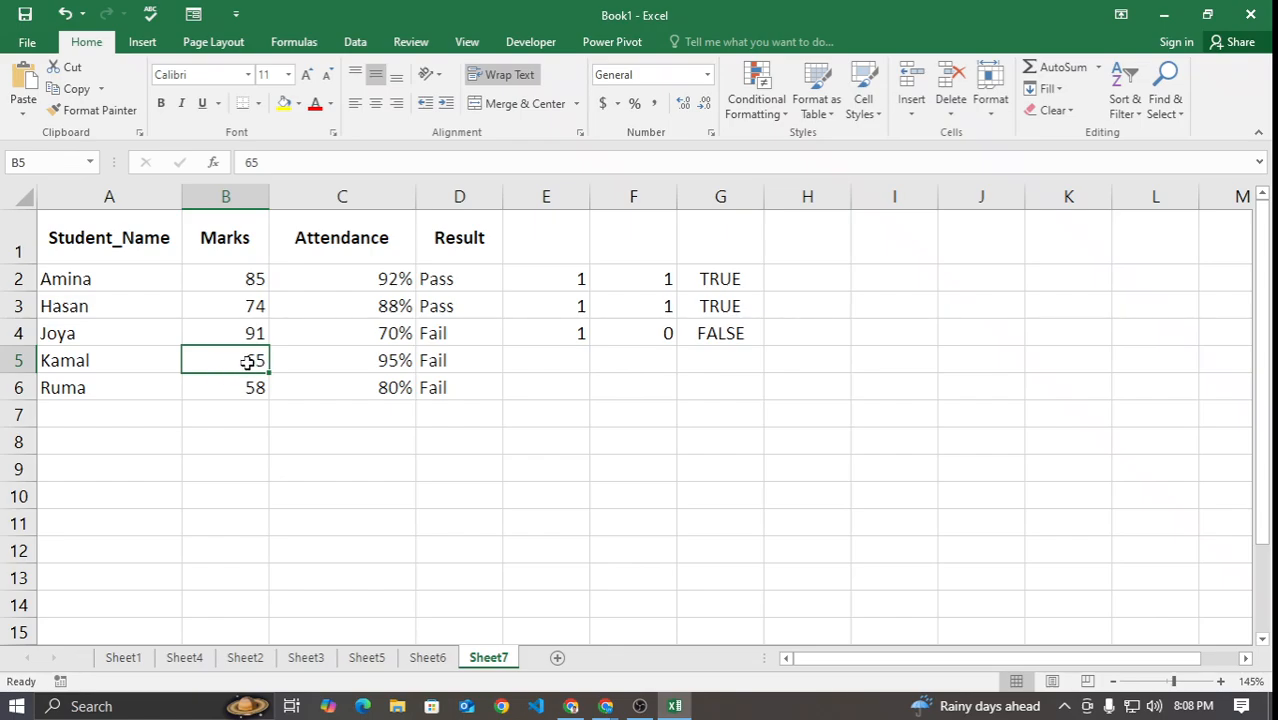
left_click(529, 363)
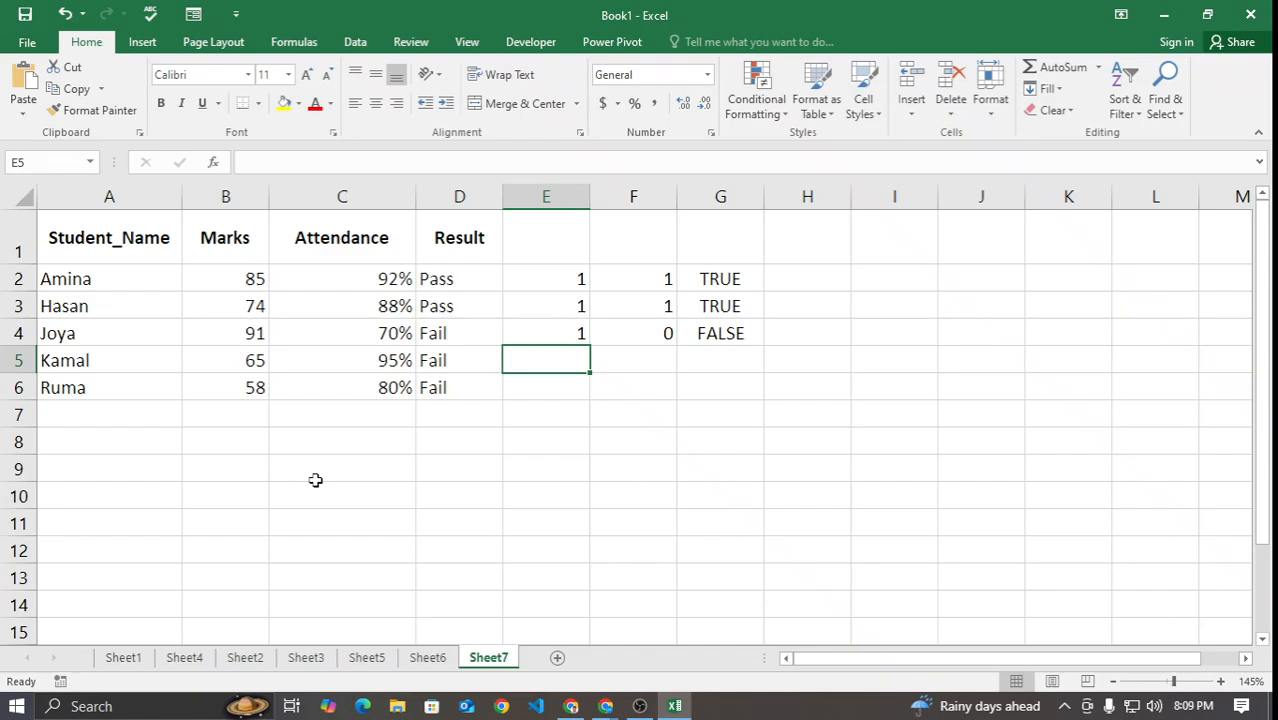
type("0")
key("Return")
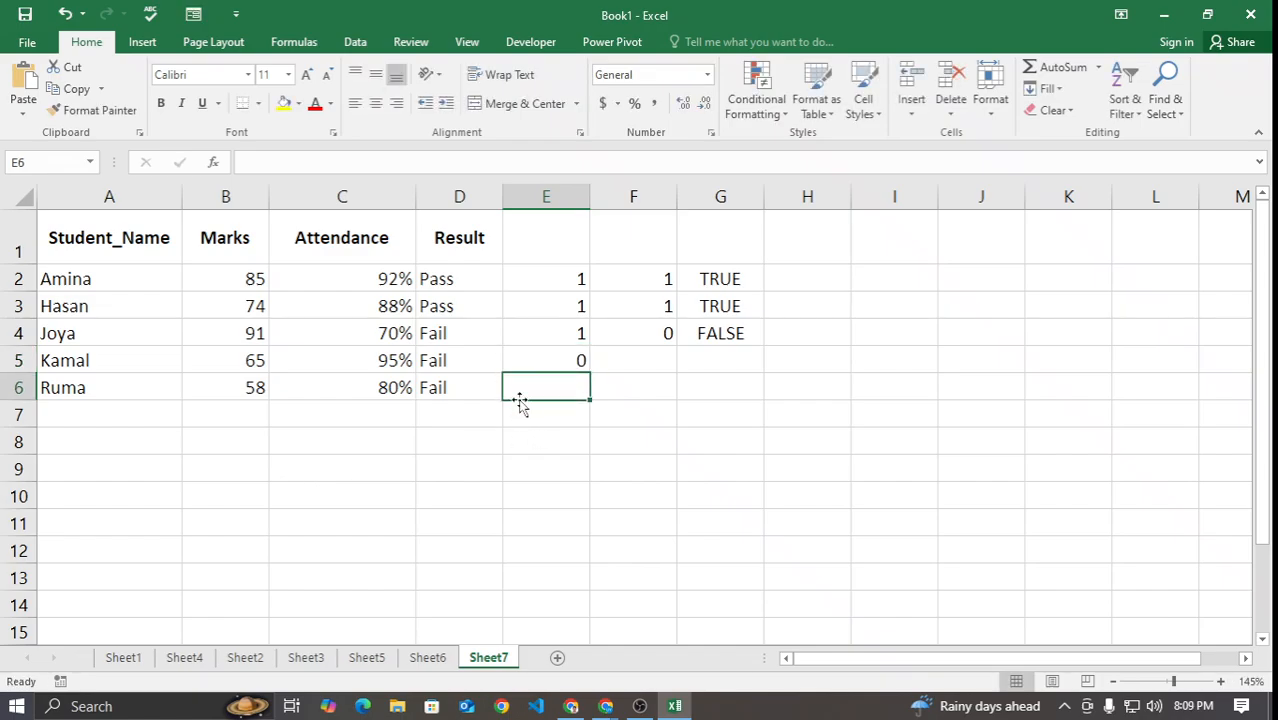
left_click(644, 360)
left_click(379, 363)
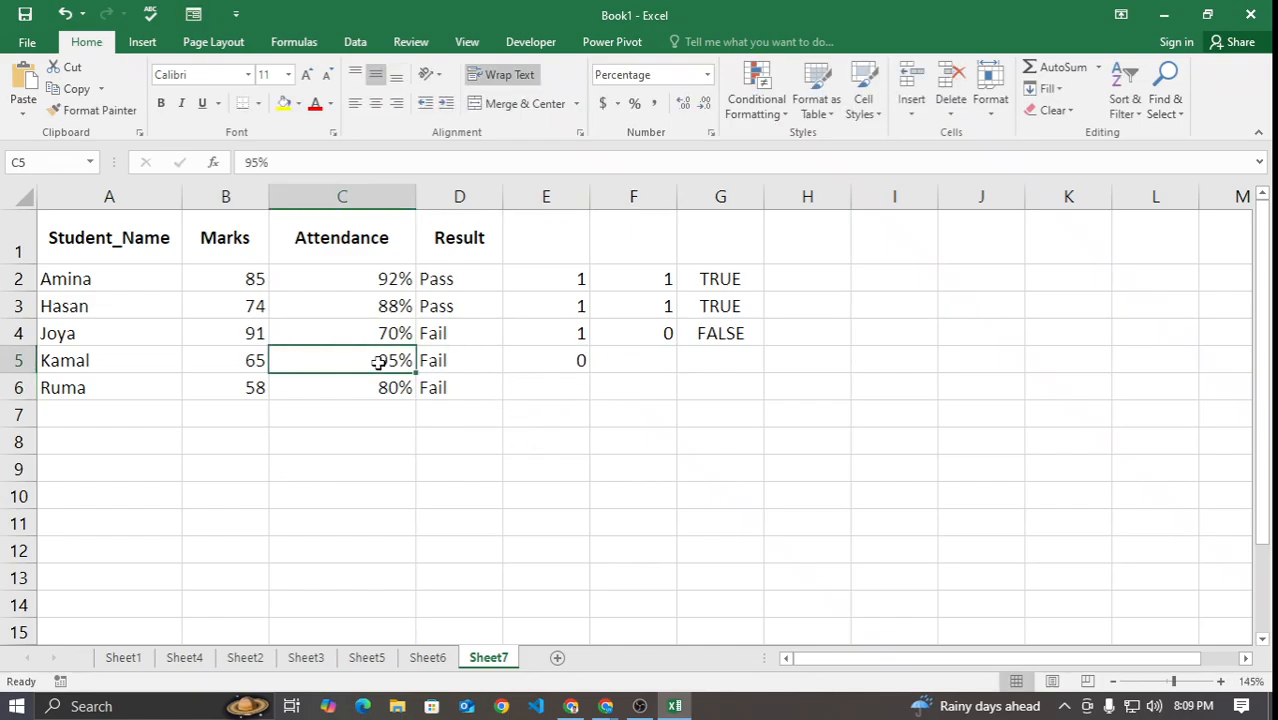
left_click(662, 360)
type("1")
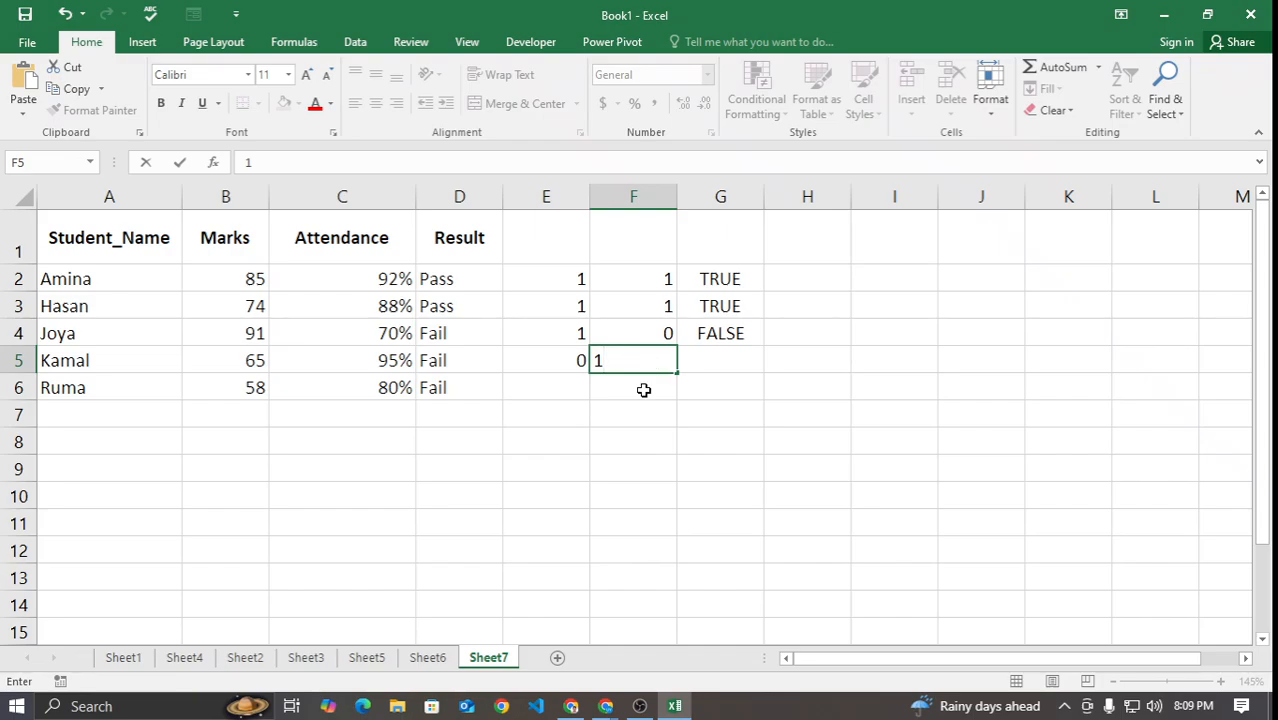
left_click(642, 420)
Step: Enter FALSE in G5 as the fourth student's AND outcome
left_click(564, 361)
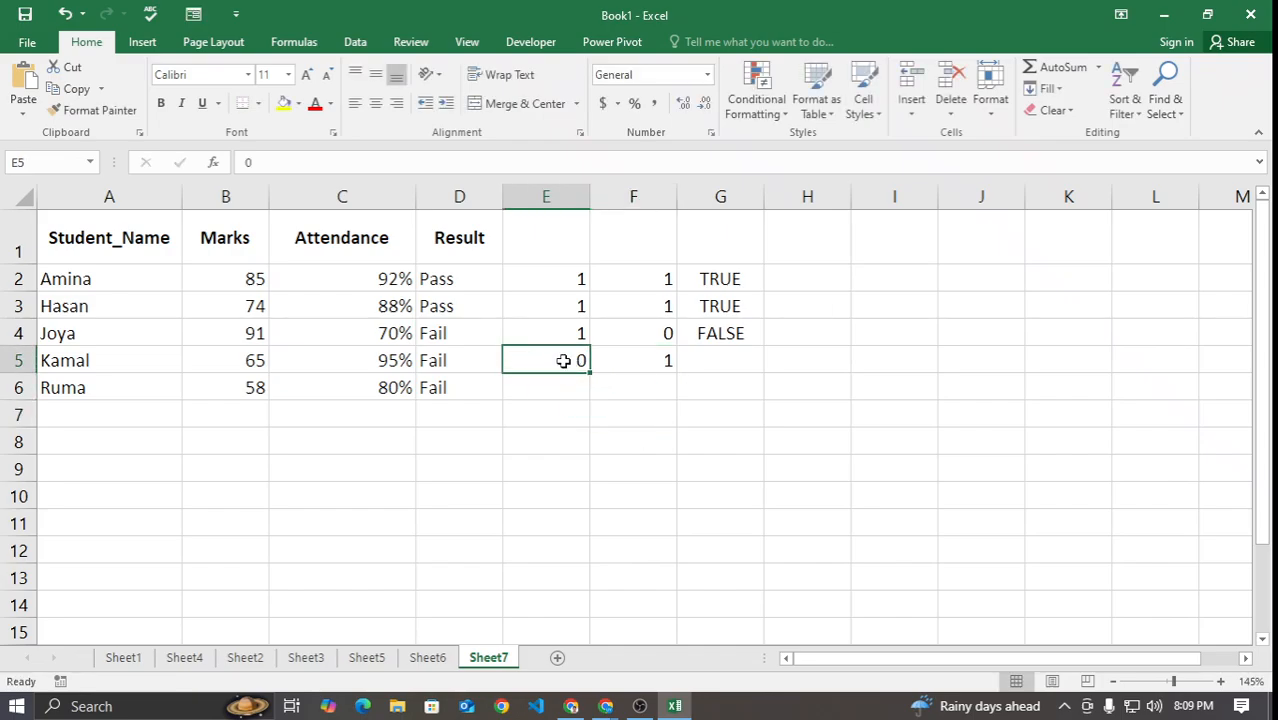
left_click(724, 365)
type("flase")
key("Return")
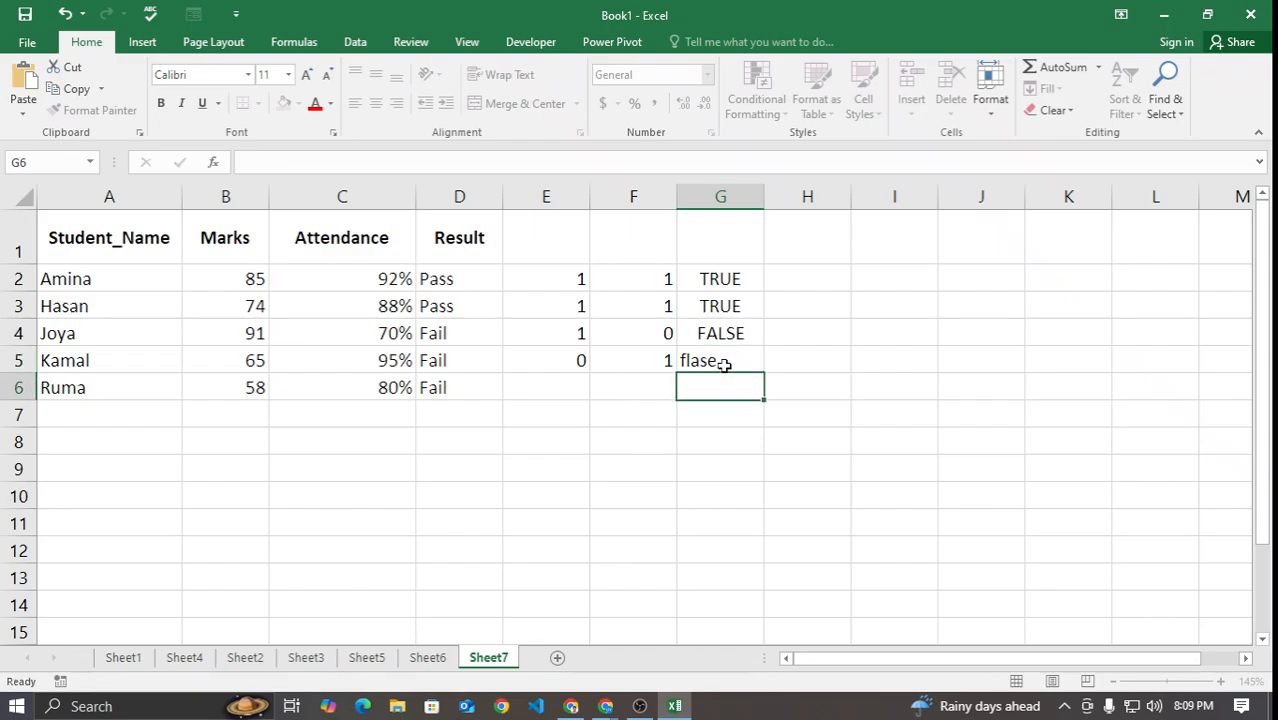
left_click(724, 365)
type("false")
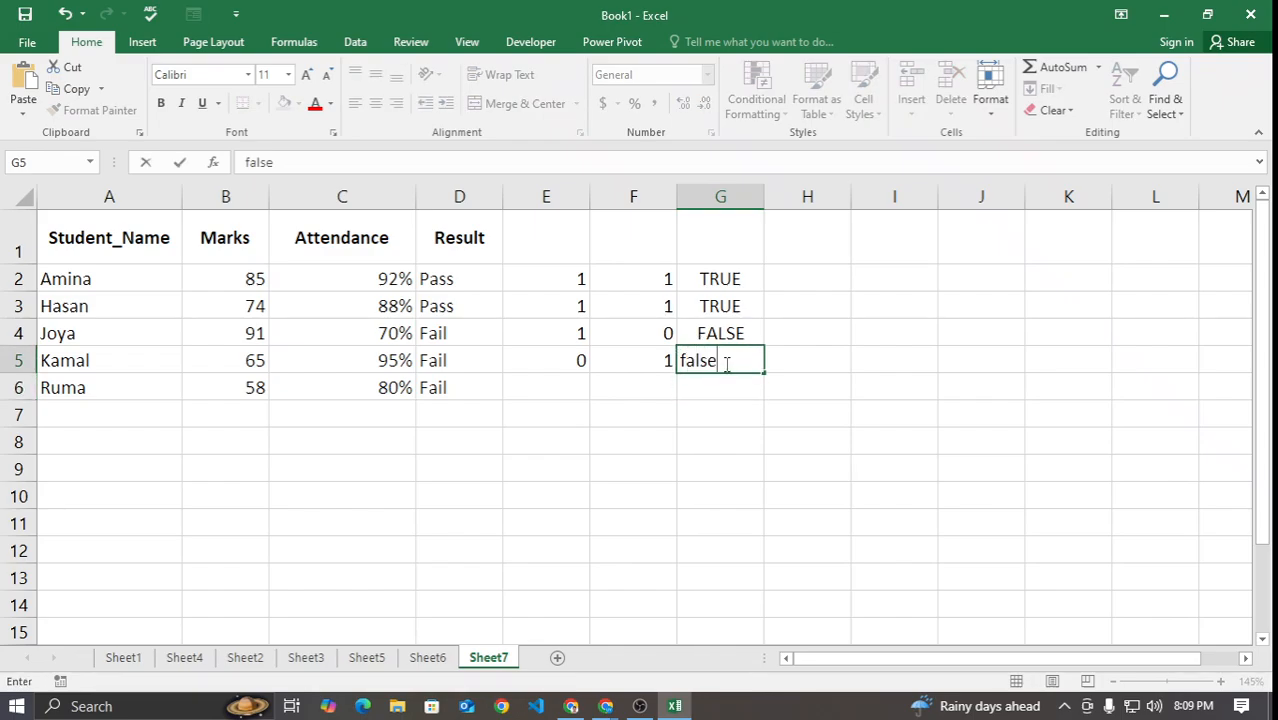
key("Return")
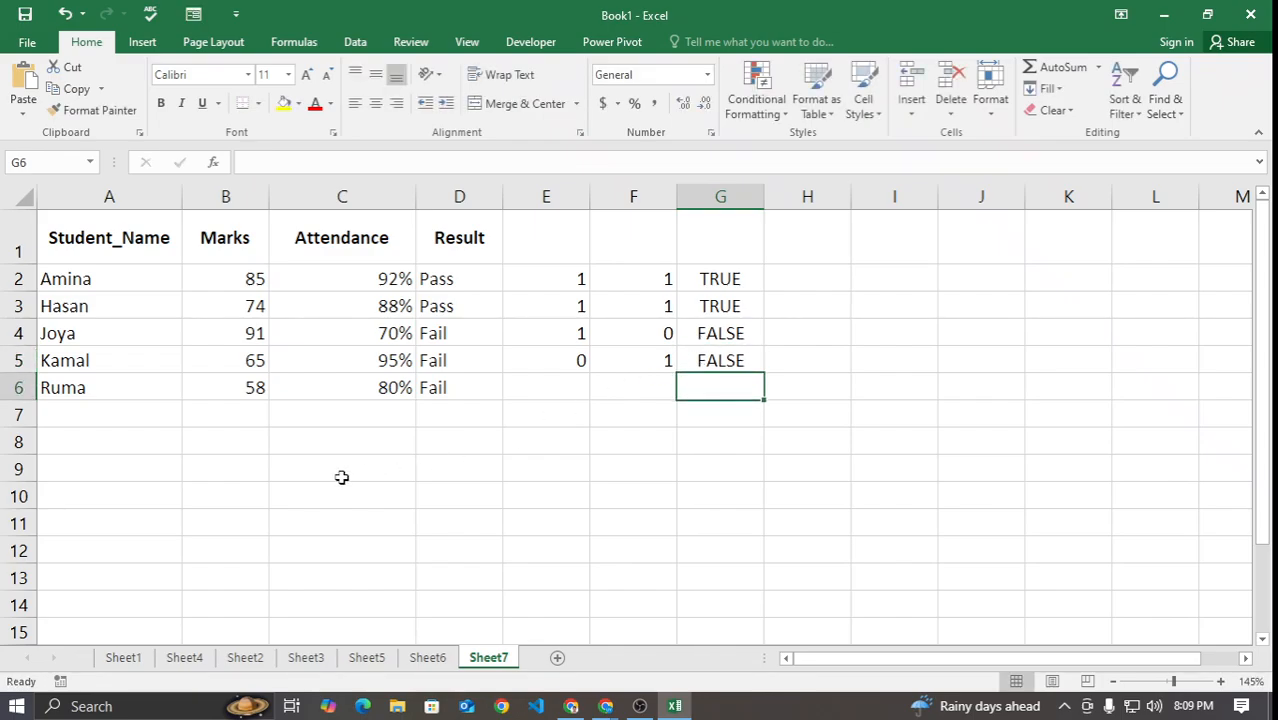
Step: Complete the fifth student's row of the truth table with 0 in E6, 1 in F6 and FALSE in G6
left_click(249, 394)
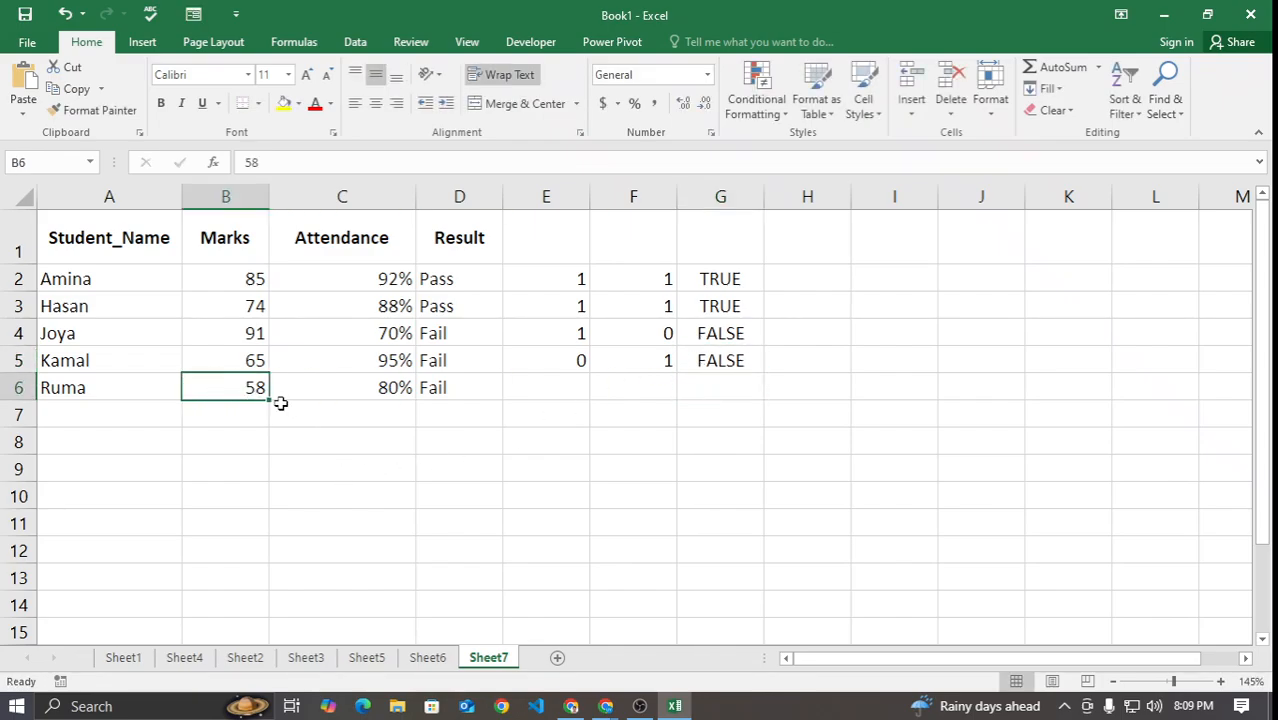
left_click(561, 385)
key("ctrl+d")
left_click(620, 383)
type("1")
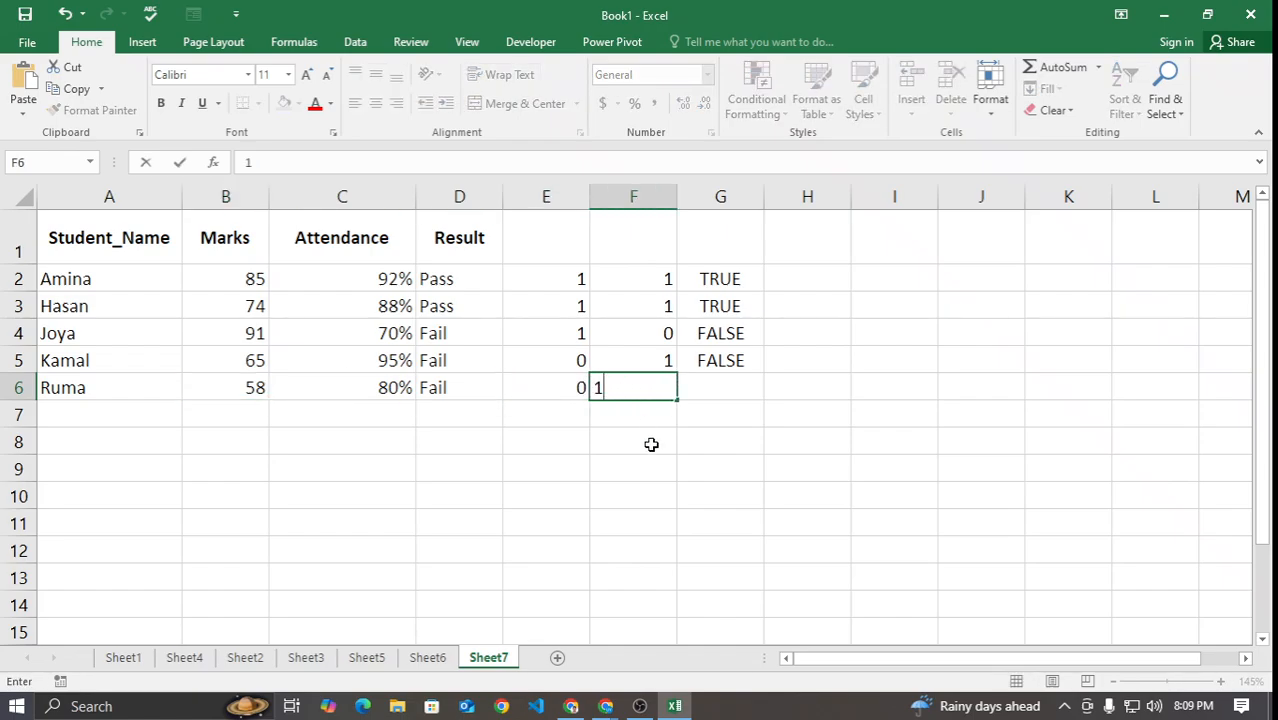
key("Return")
left_click(729, 381)
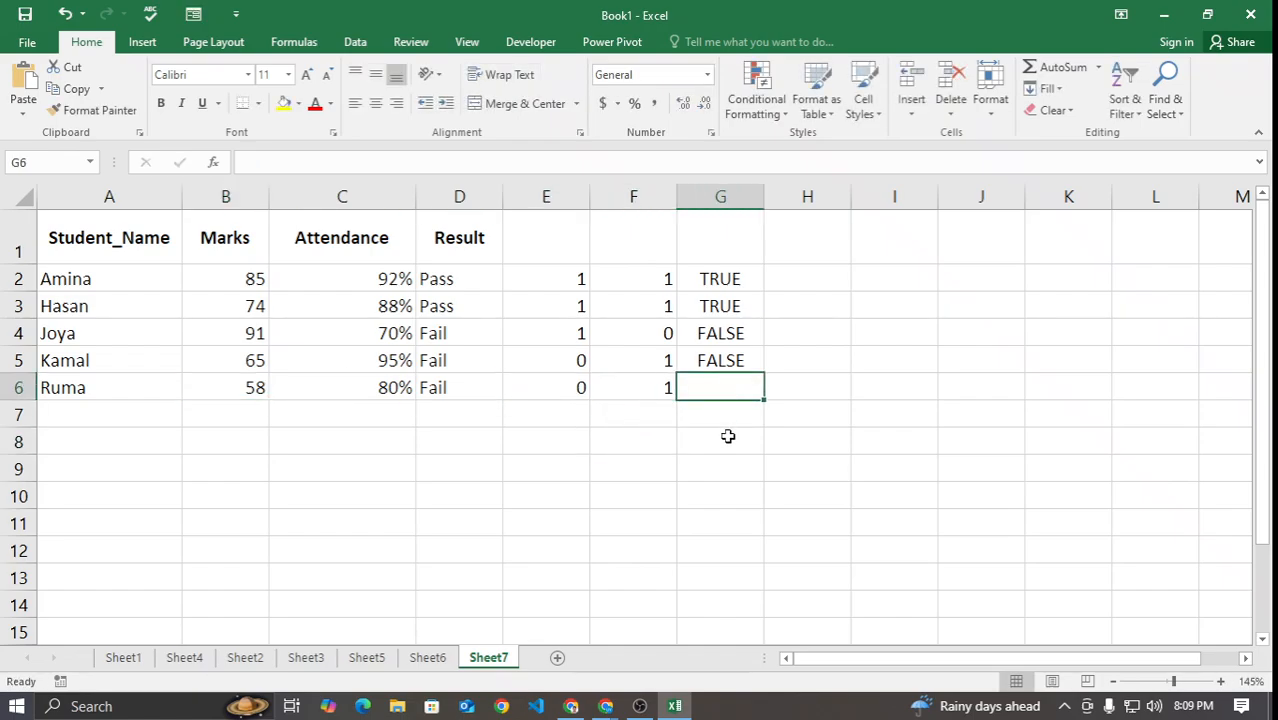
type("false")
key("Return")
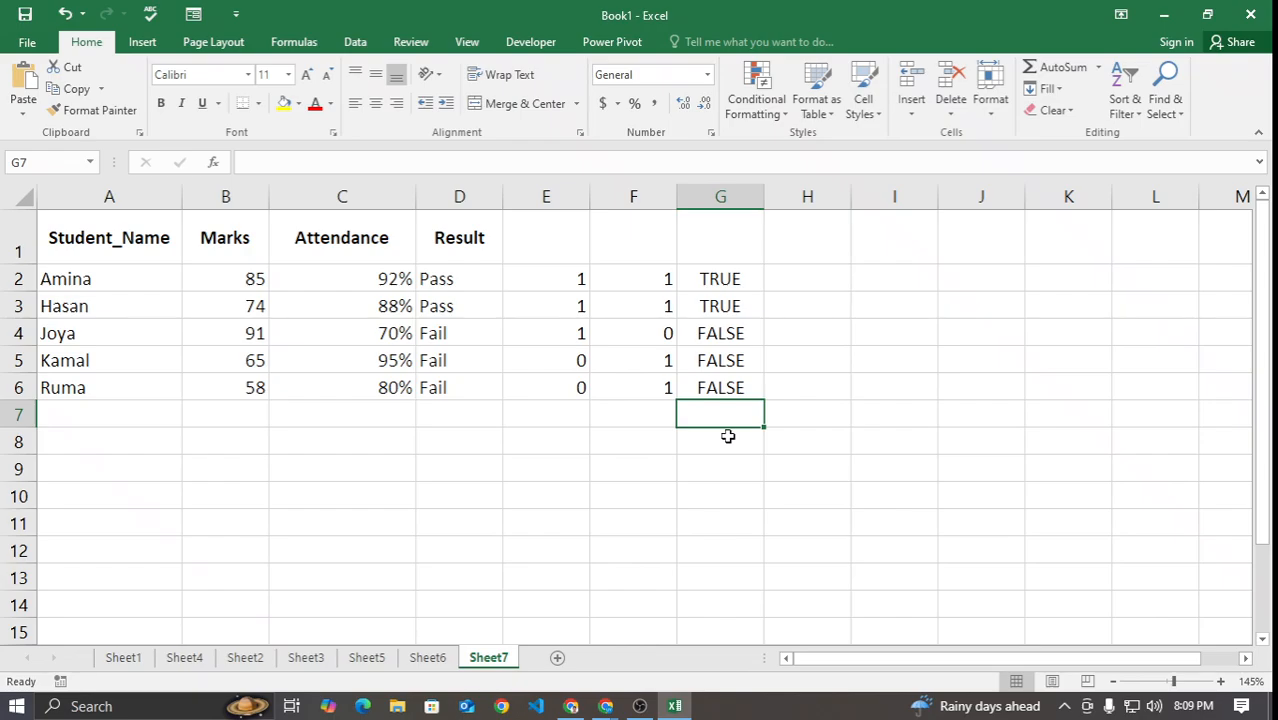
Step: Compare the condition values in columns E and F with the AND outcomes in column G for the first two students
left_click(733, 278)
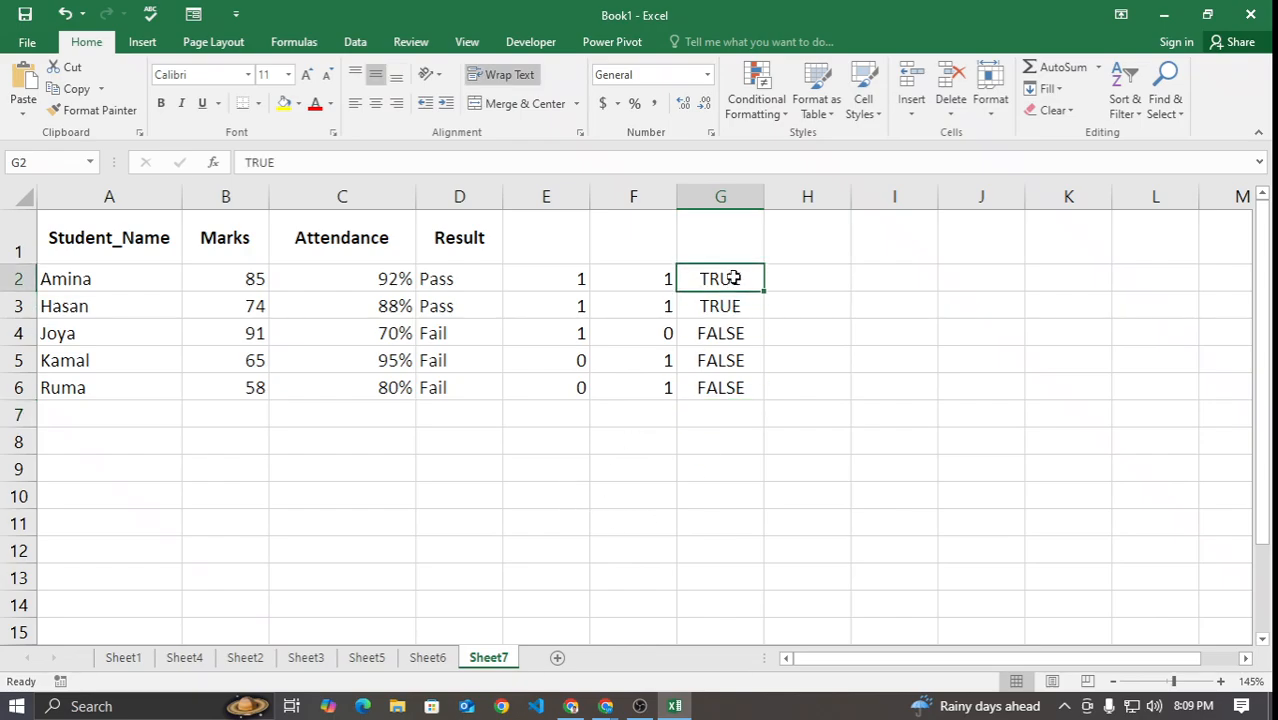
left_click_drag(220, 277, 360, 285)
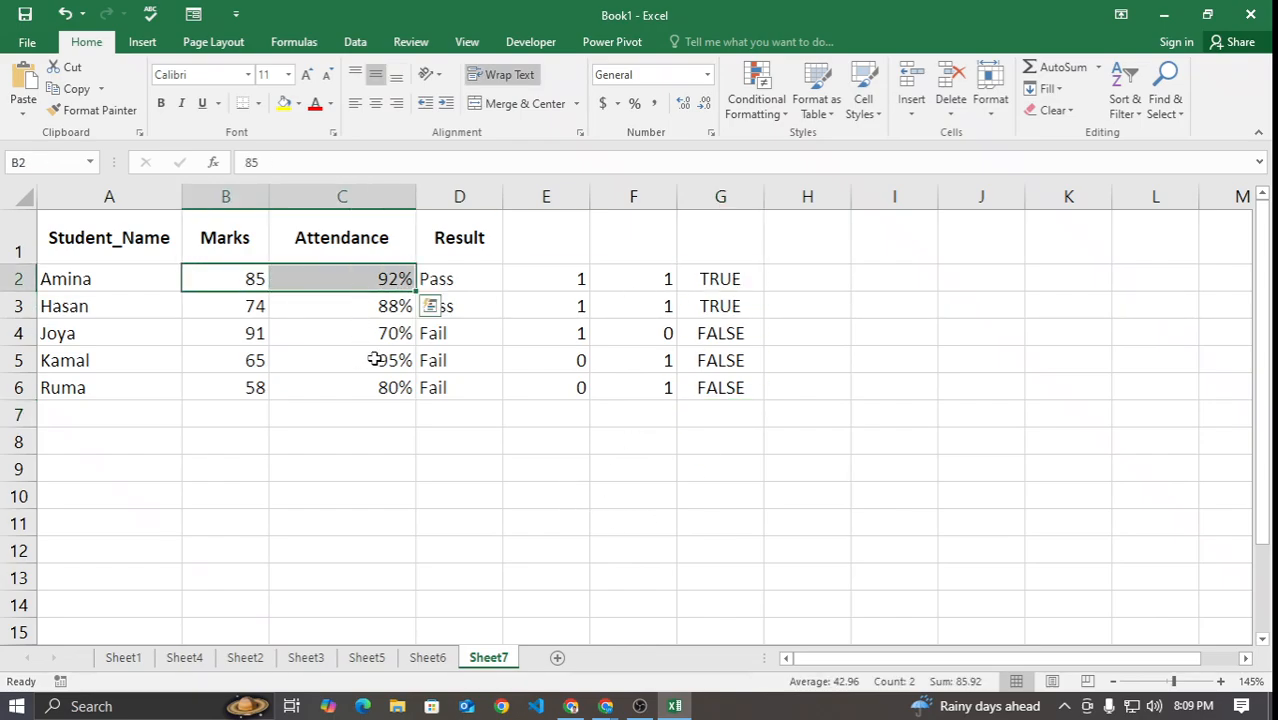
left_click(533, 278)
left_click(645, 277)
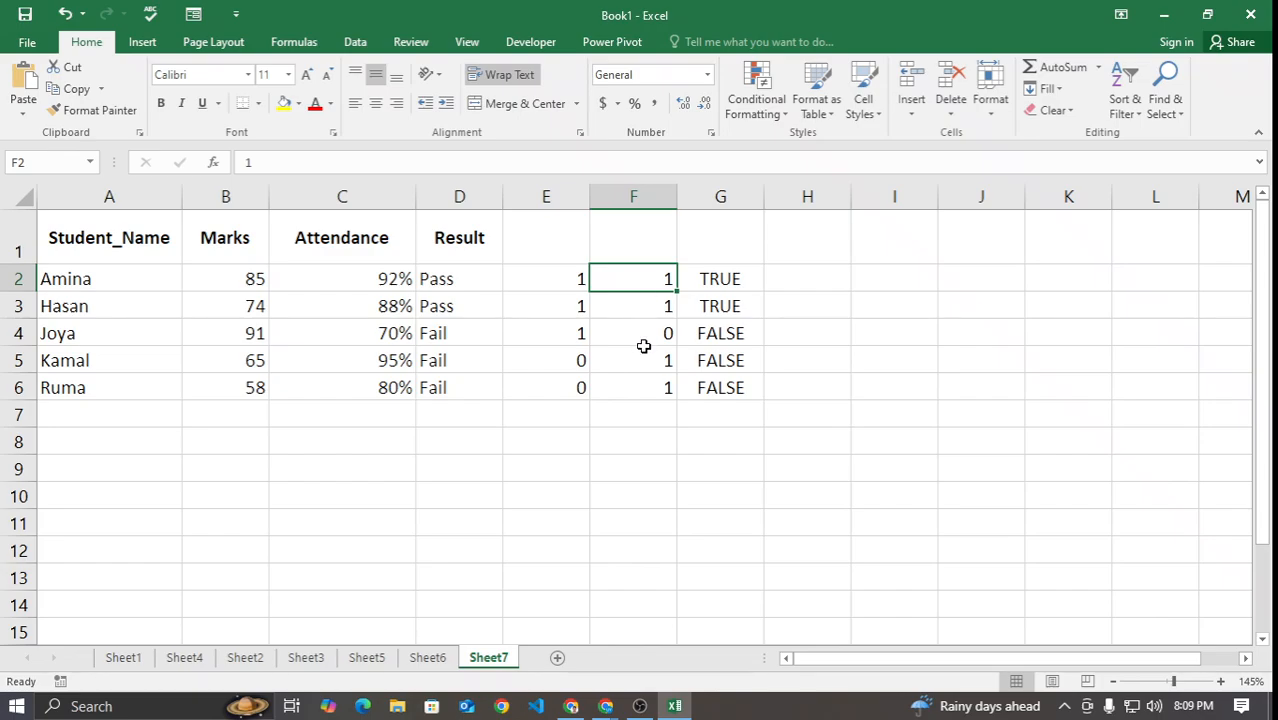
left_click(562, 289)
left_click(636, 277)
left_click(573, 281)
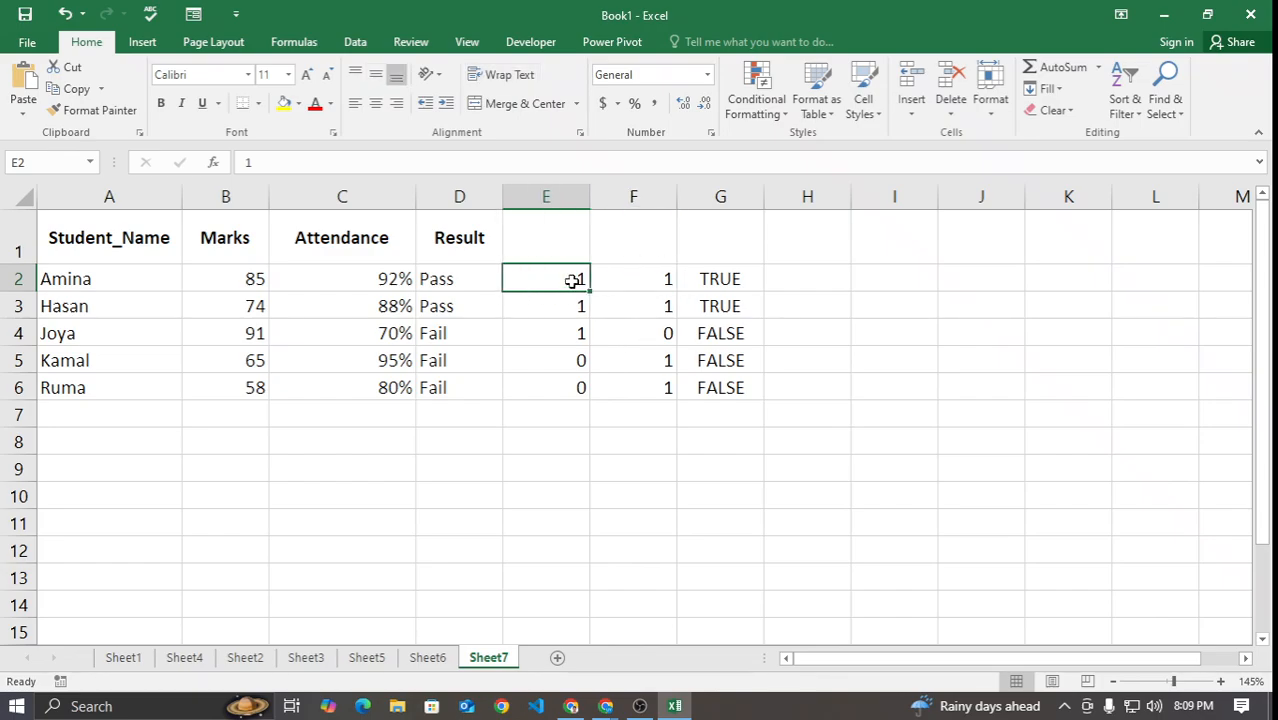
left_click(659, 276)
left_click(682, 277)
left_click(559, 298)
left_click(666, 304)
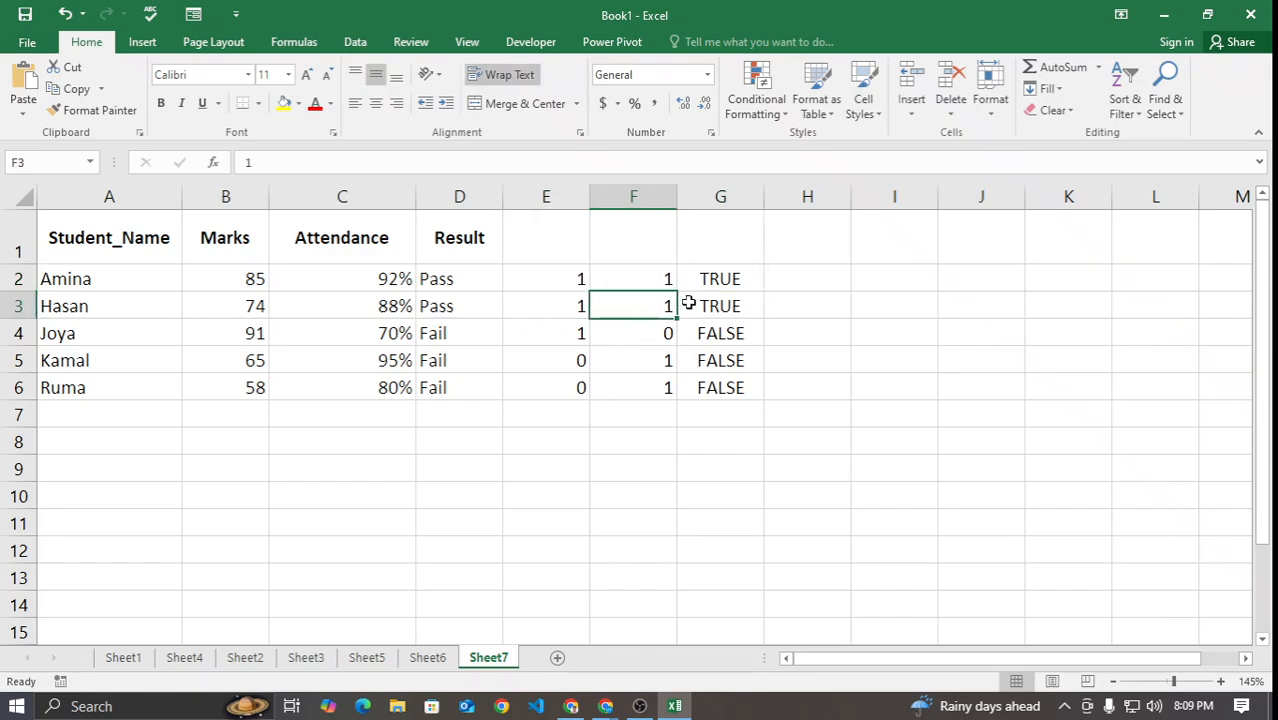
left_click(689, 302)
left_click(536, 302)
left_click(670, 304)
left_click(700, 304)
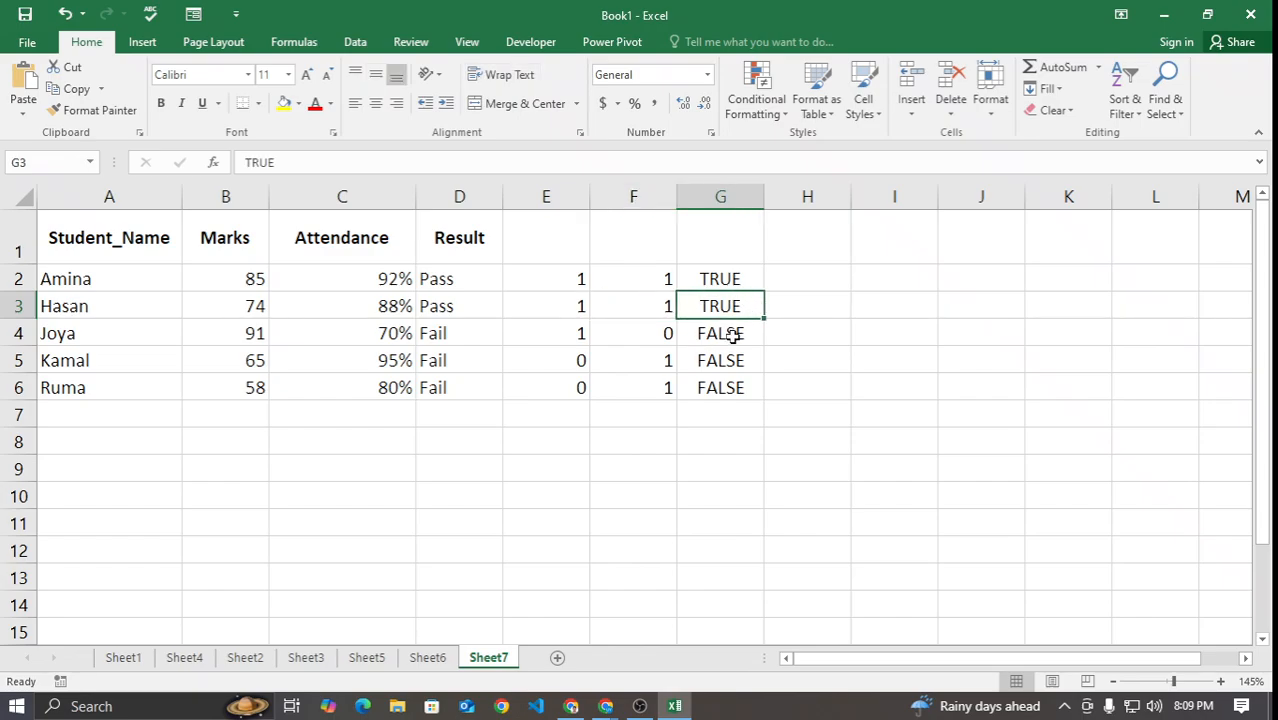
left_click(702, 274)
Step: Examine the IF formula in D2, including its "Pass" and "Fail" arguments, leaving the formula as it is
left_click(462, 280)
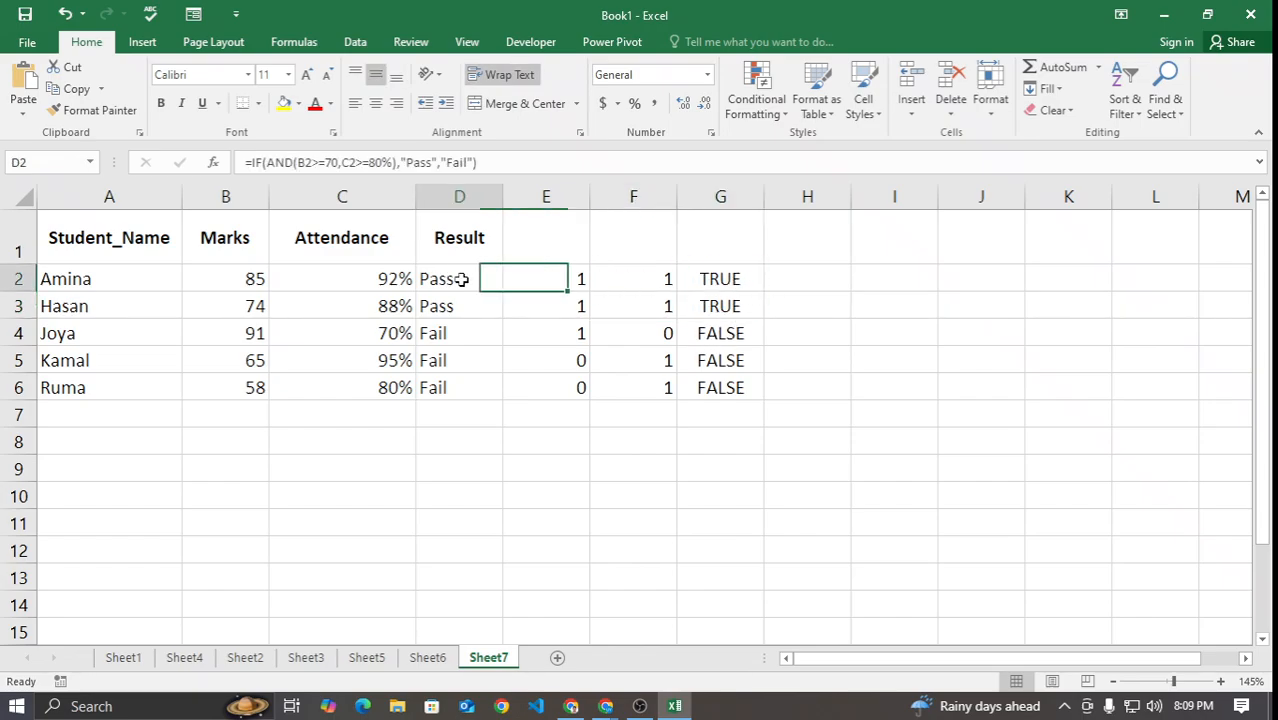
double_click(462, 280)
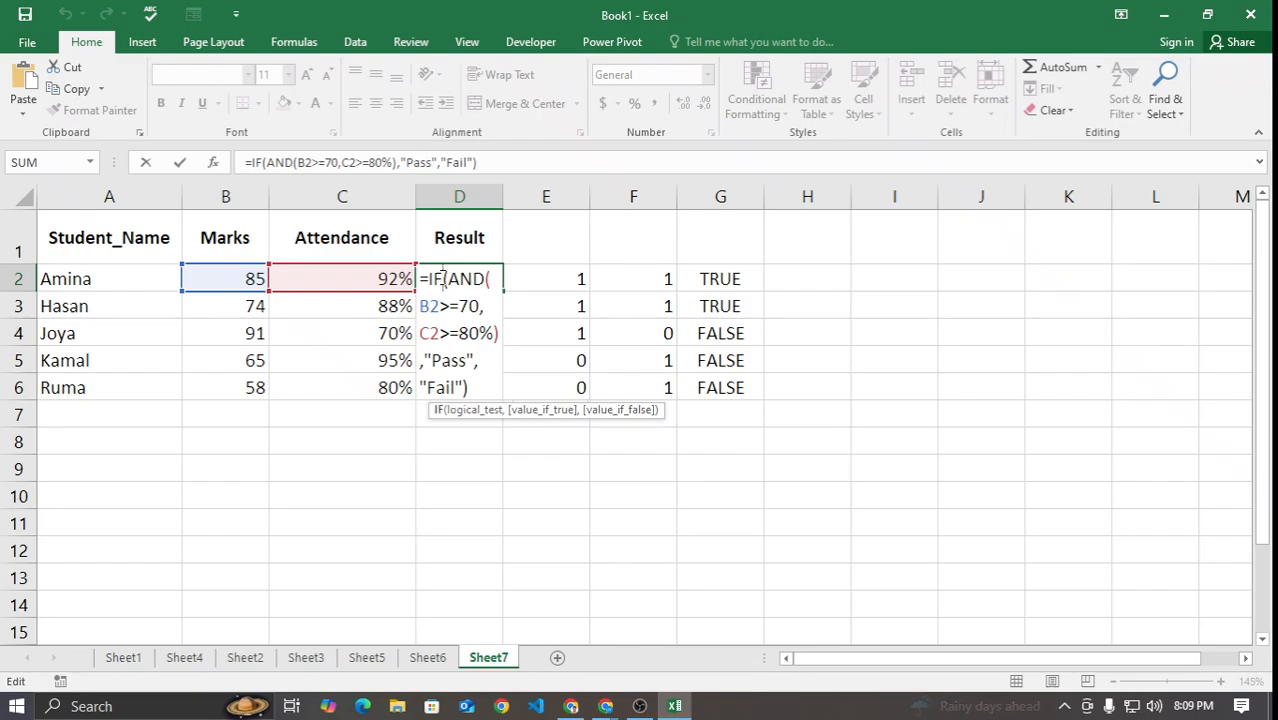
left_click_drag(437, 279, 429, 279)
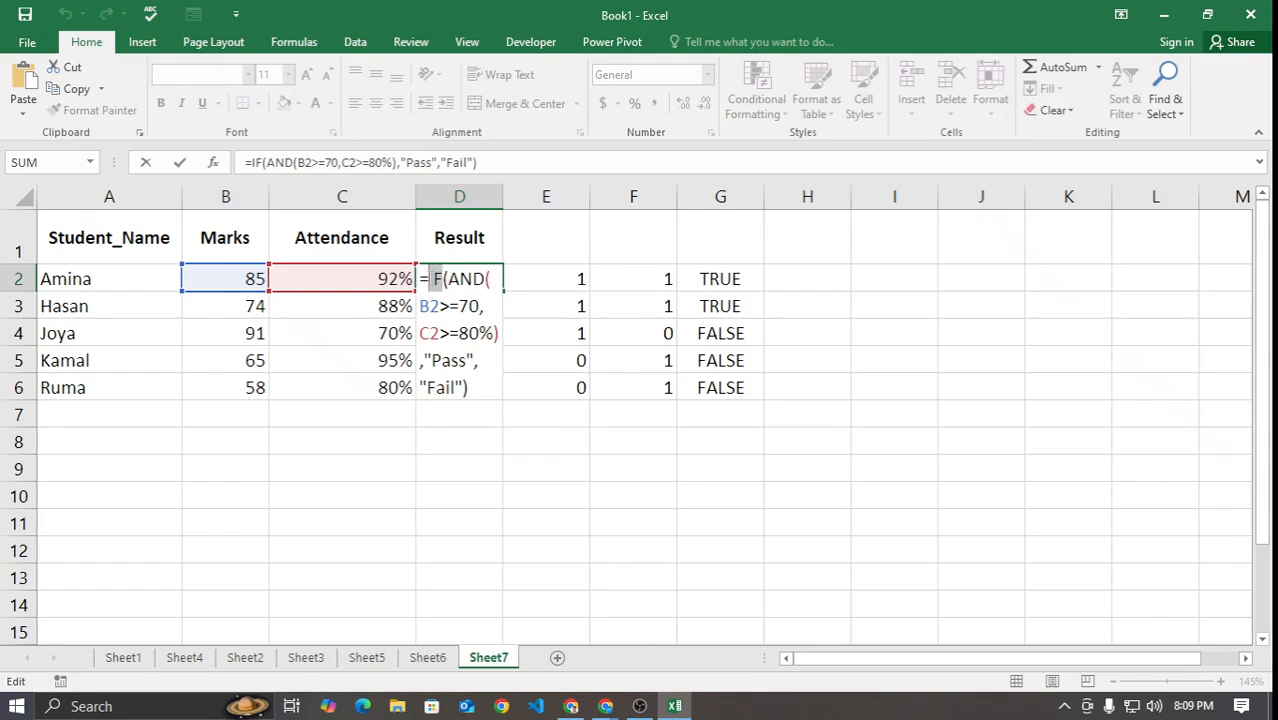
left_click(427, 360)
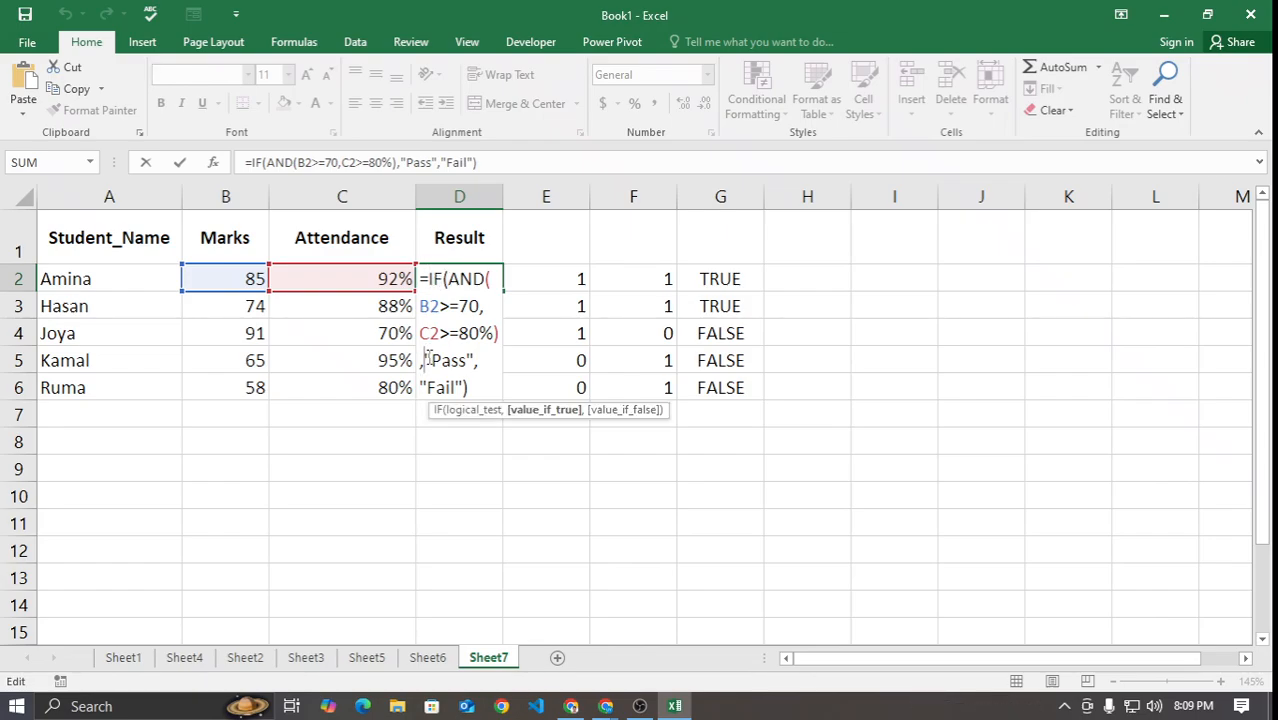
left_click_drag(427, 360, 474, 360)
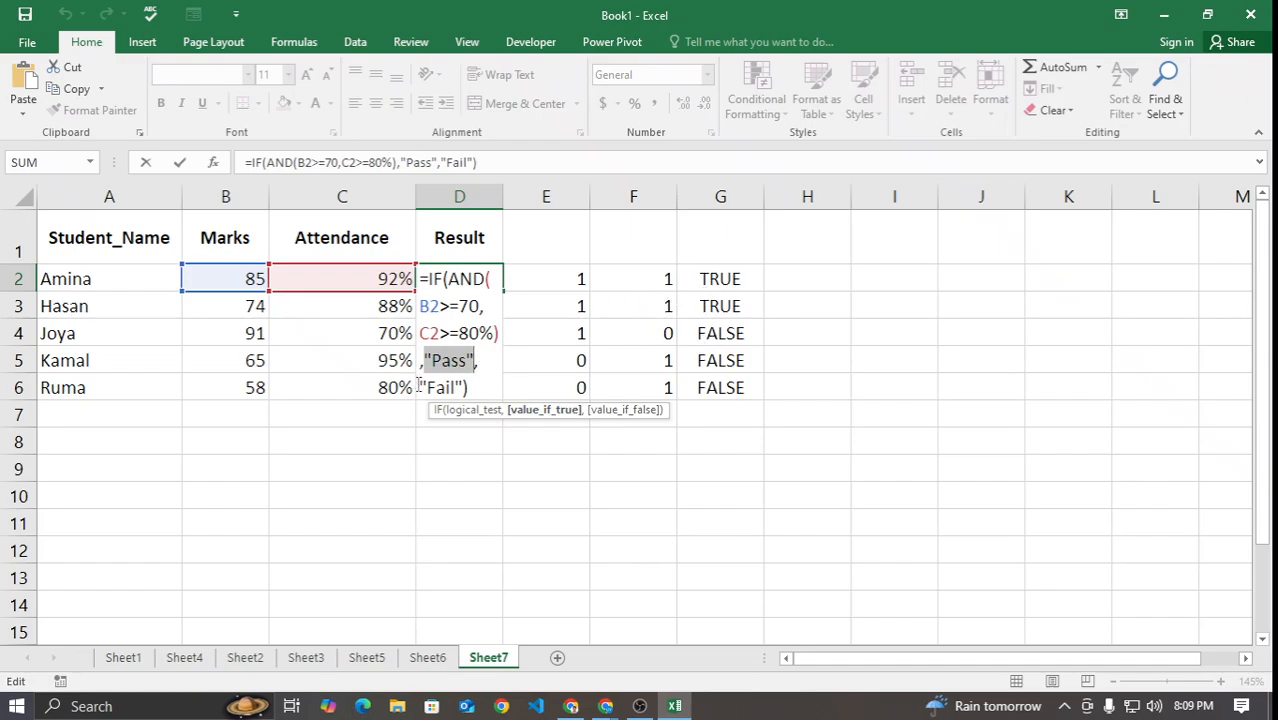
left_click_drag(420, 388, 466, 388)
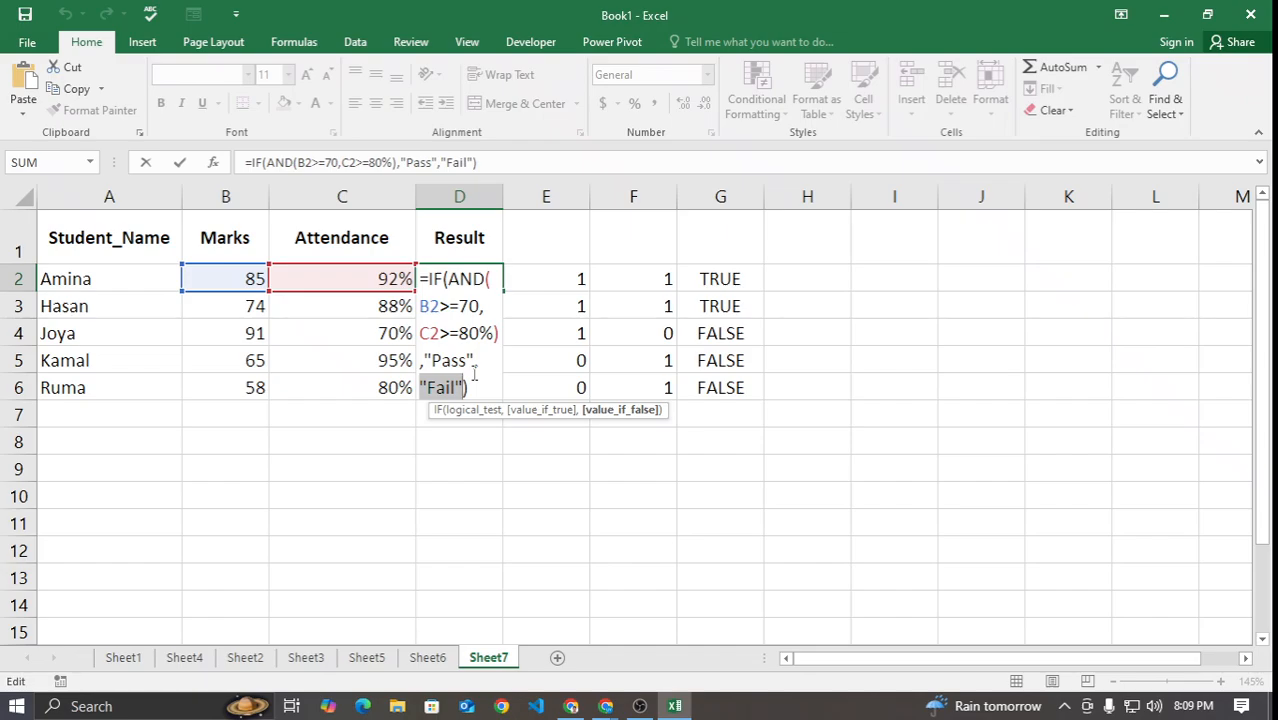
key("Return")
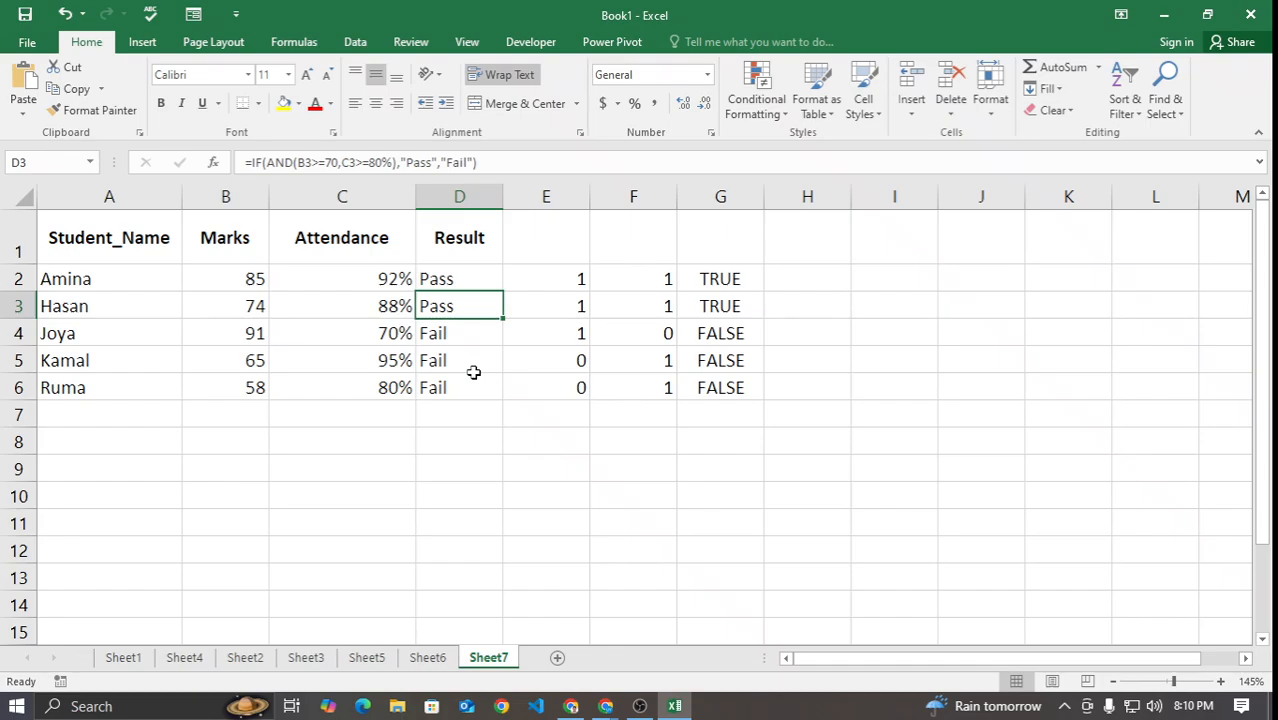
Step: Add a new blank worksheet after Sheet7
left_click(558, 658)
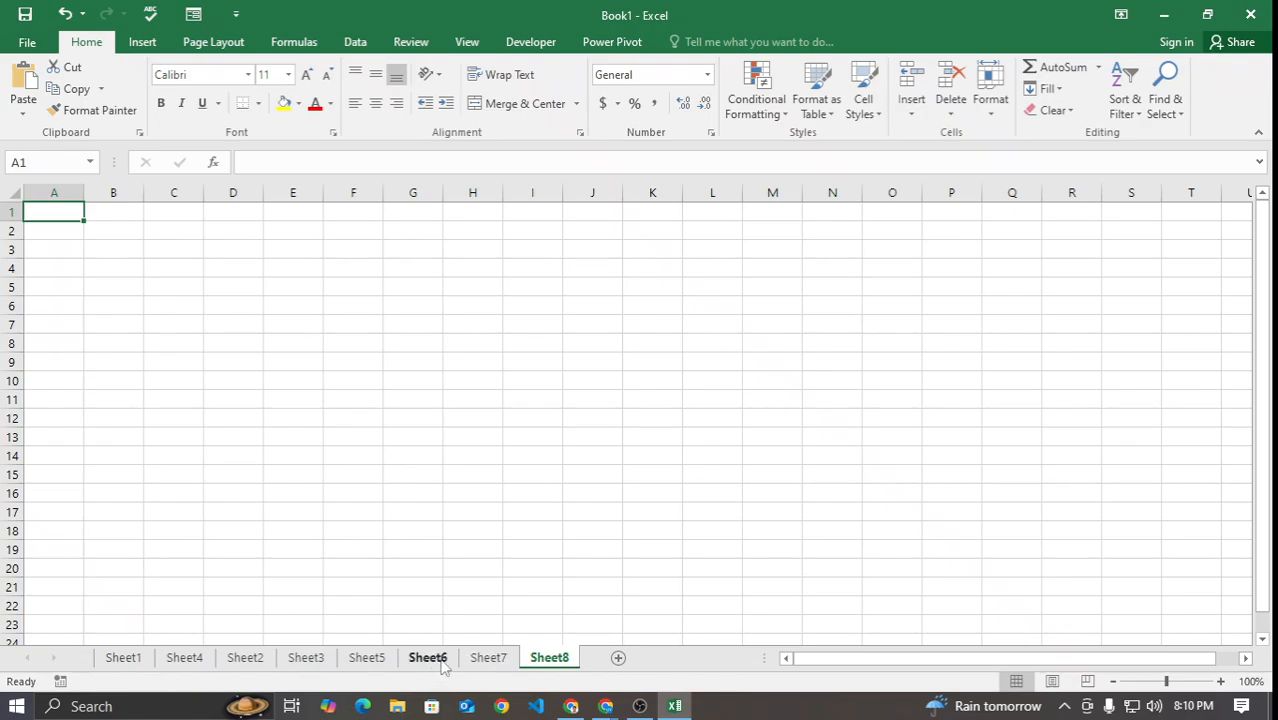
Step: Copy the student table with names, marks and attendance (A1:C6) from Sheet7 into Sheet8 starting at A1
left_click(482, 657)
left_click(112, 238)
left_click_drag(235, 290, 362, 385)
key("ctrl+c")
left_click(552, 658)
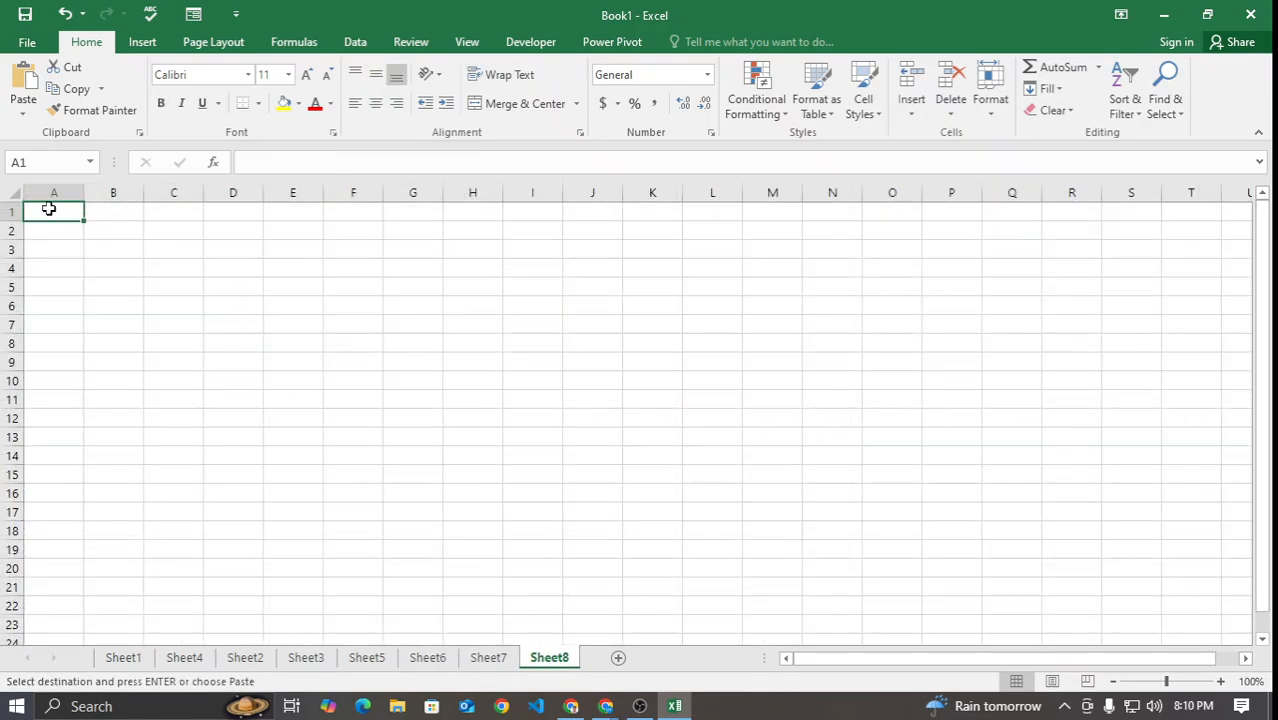
key("ctrl+v")
left_click(245, 262)
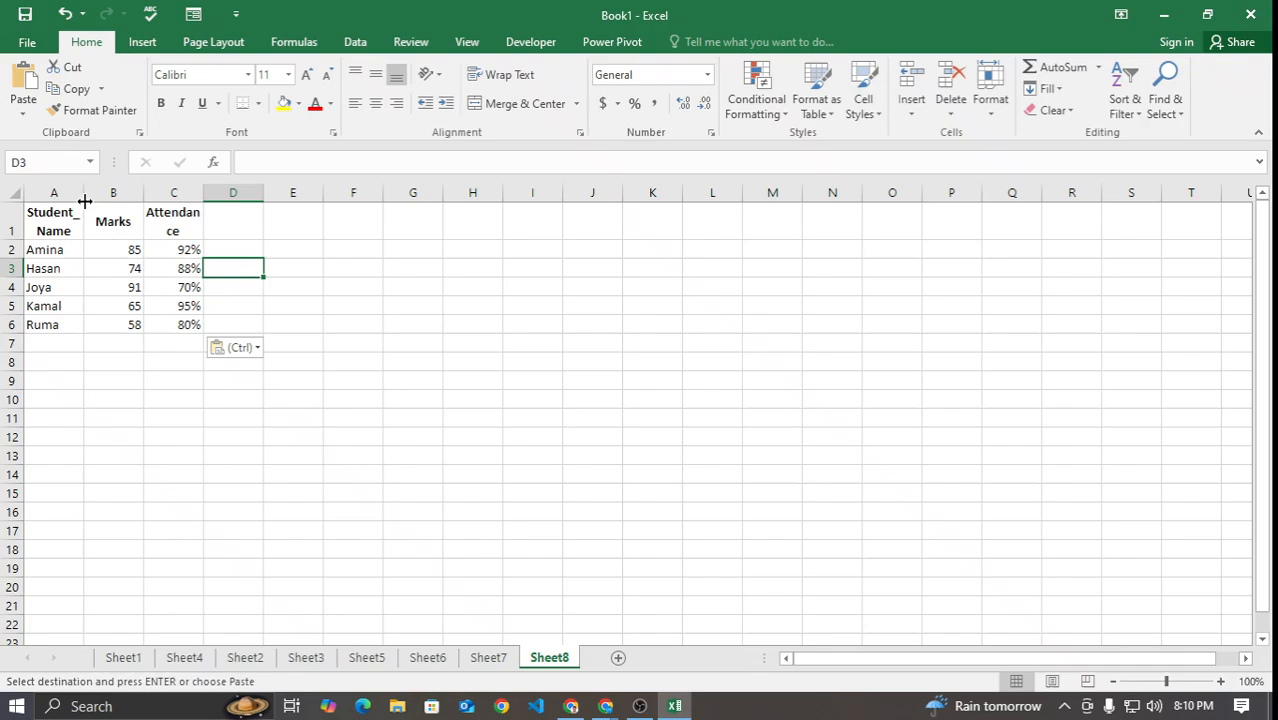
Step: Widen all columns of Sheet8 equally so the headers fit on one line, and enlarge the sheet's font size to 14
left_click(15, 193)
left_click_drag(85, 193, 156, 194)
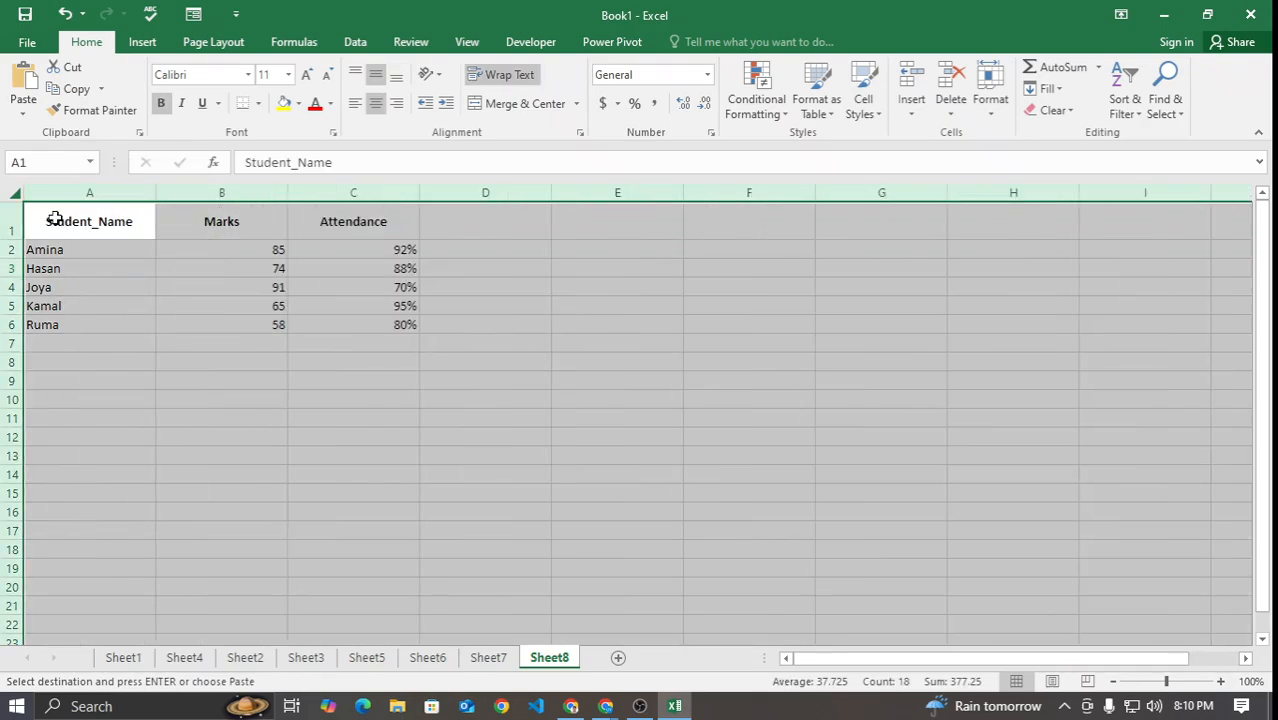
left_click(309, 76)
left_click(309, 76)
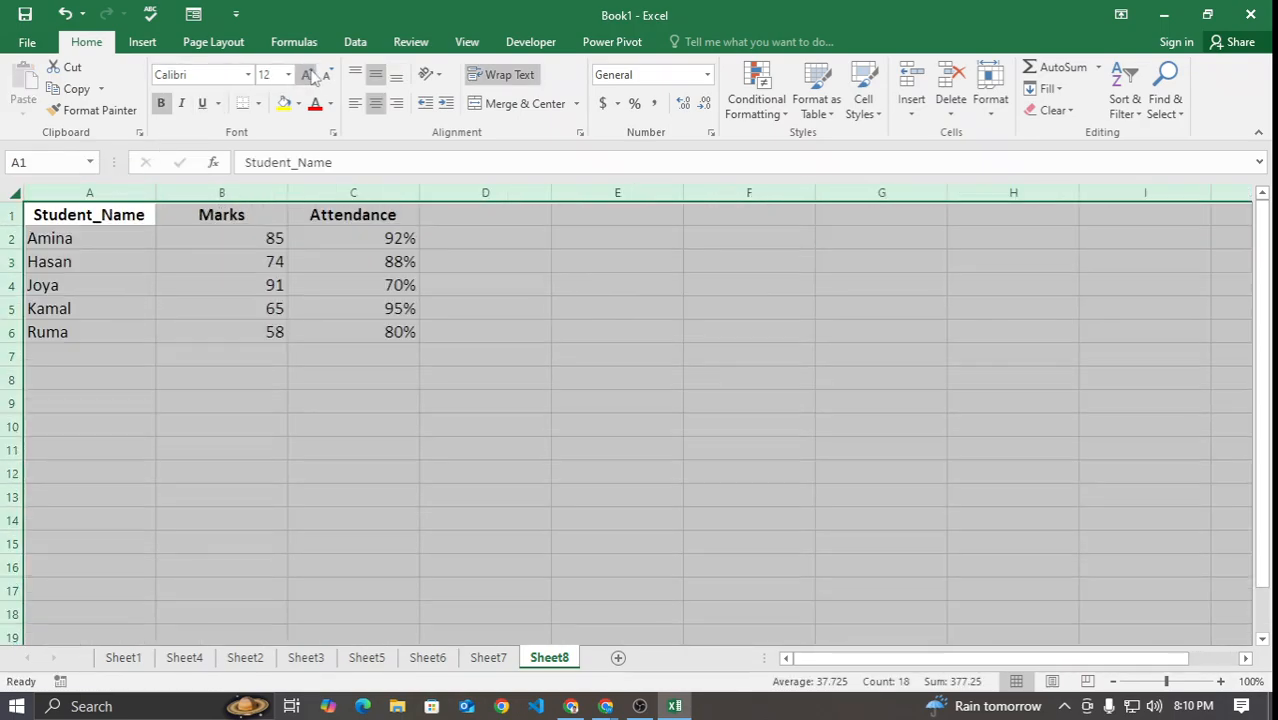
left_click_drag(287, 191, 313, 188)
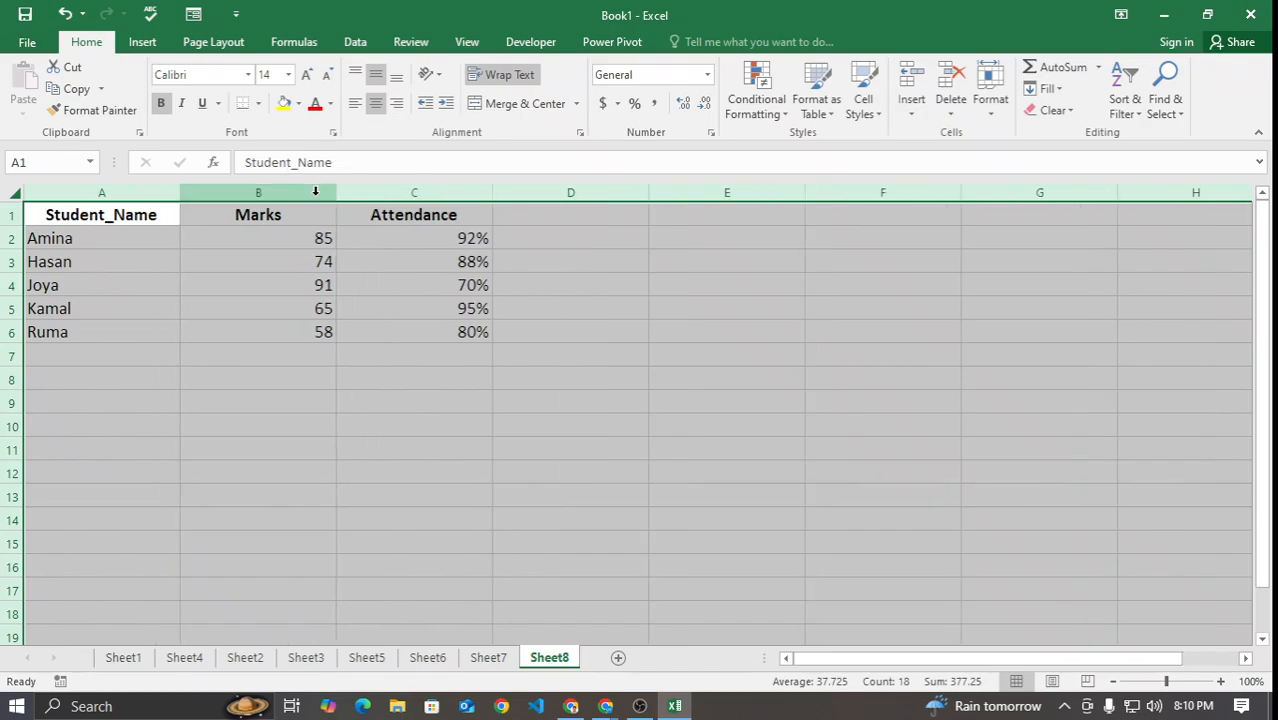
left_click(456, 464)
Step: Copy the Result header from D1 of Sheet7 into D1 of Sheet8
left_click(488, 657)
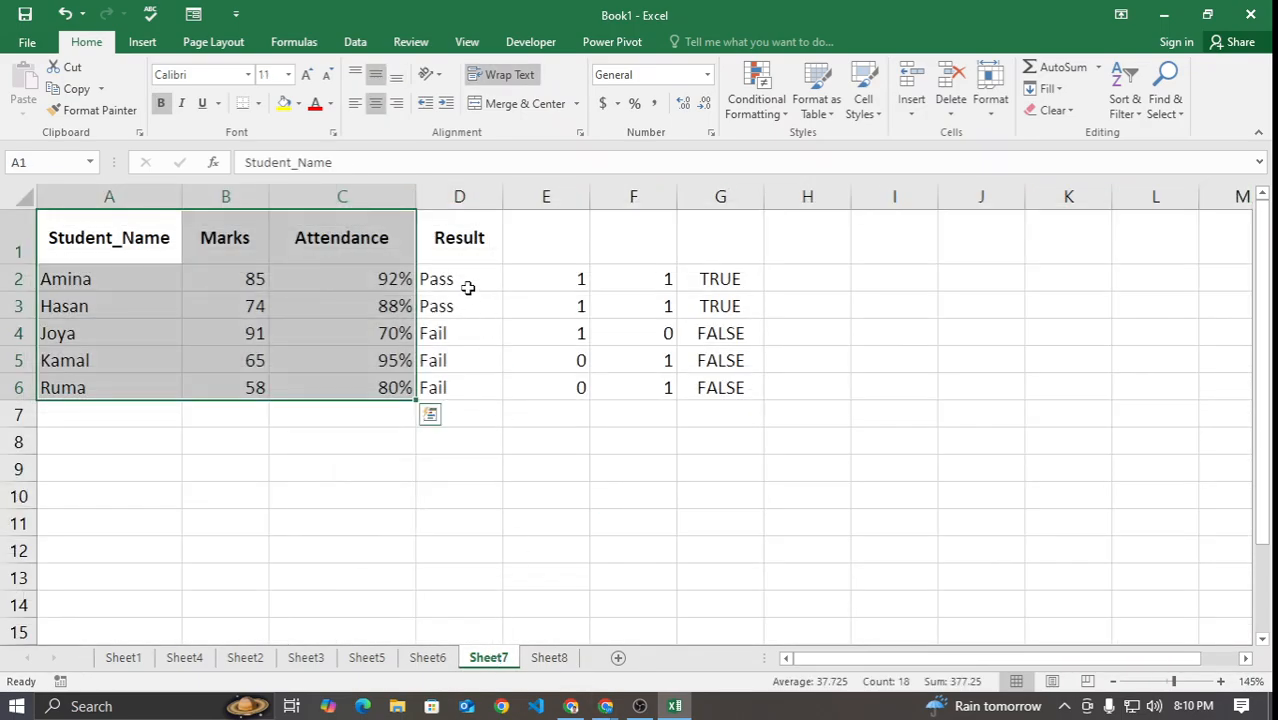
left_click(456, 240)
key("ctrl+c")
left_click(549, 657)
left_click(531, 218)
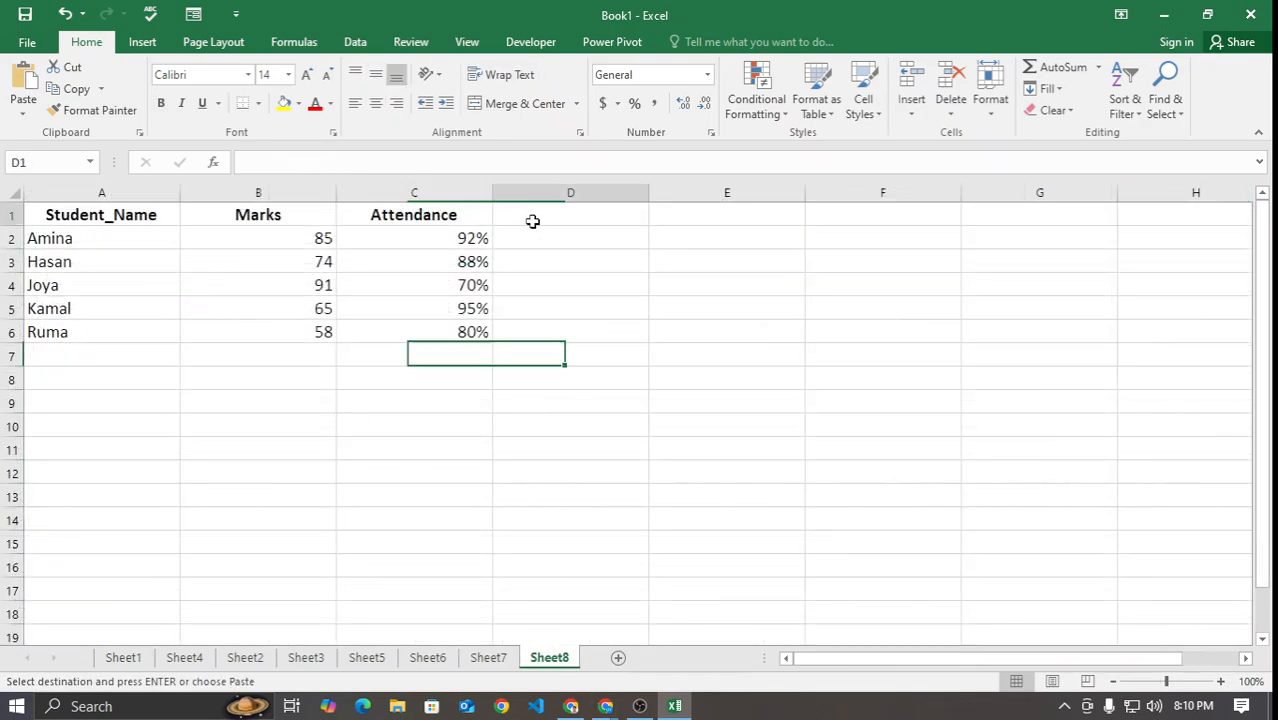
key("ctrl+v")
left_click(582, 360)
Step: Apply the formatting of the Attendance header to the Result header in D1
left_click(588, 215)
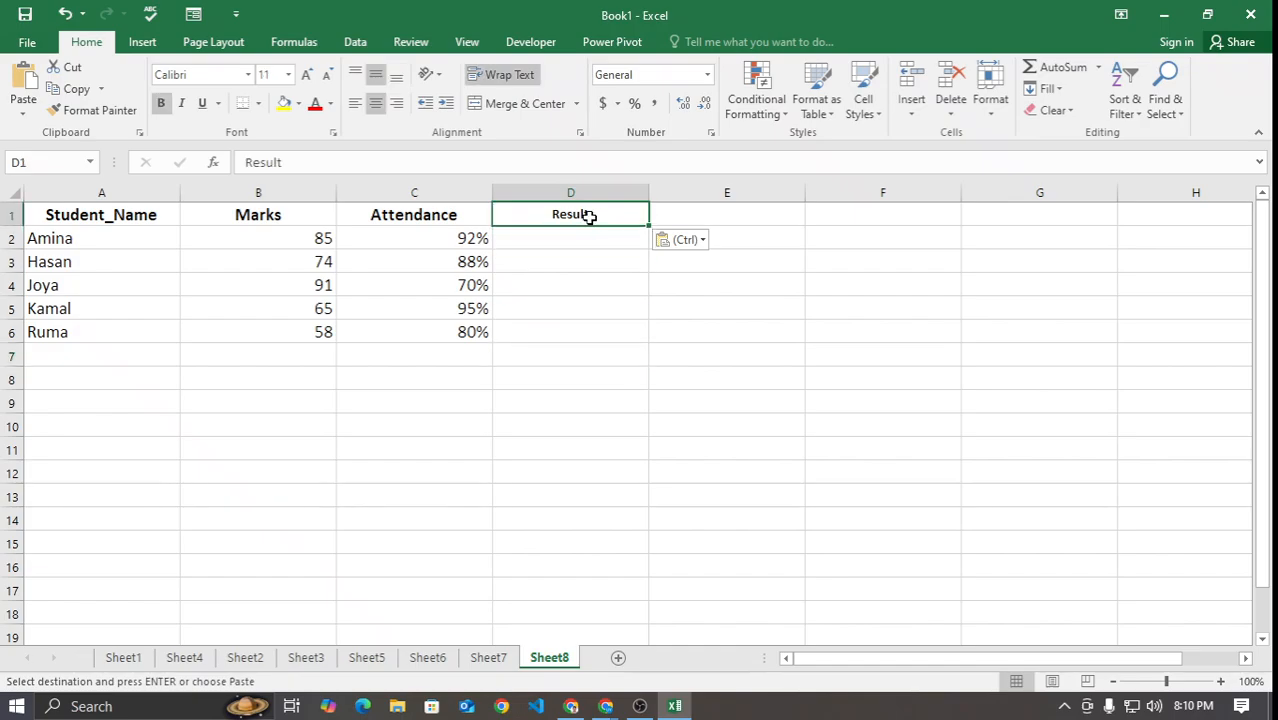
left_click(458, 219)
left_click(93, 110)
left_click(537, 213)
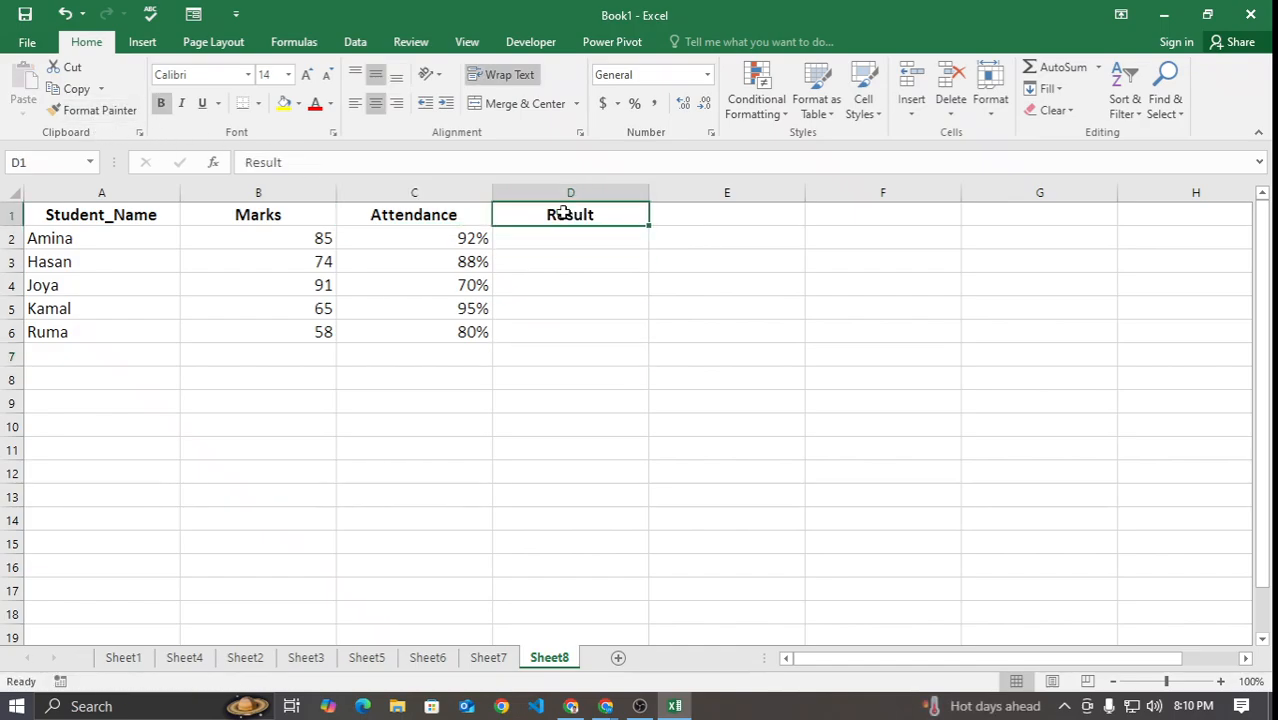
Step: Begin an IF formula in D2 with the logical test OR(B2>=70,C2>=80%)
key("Return")
type("=")
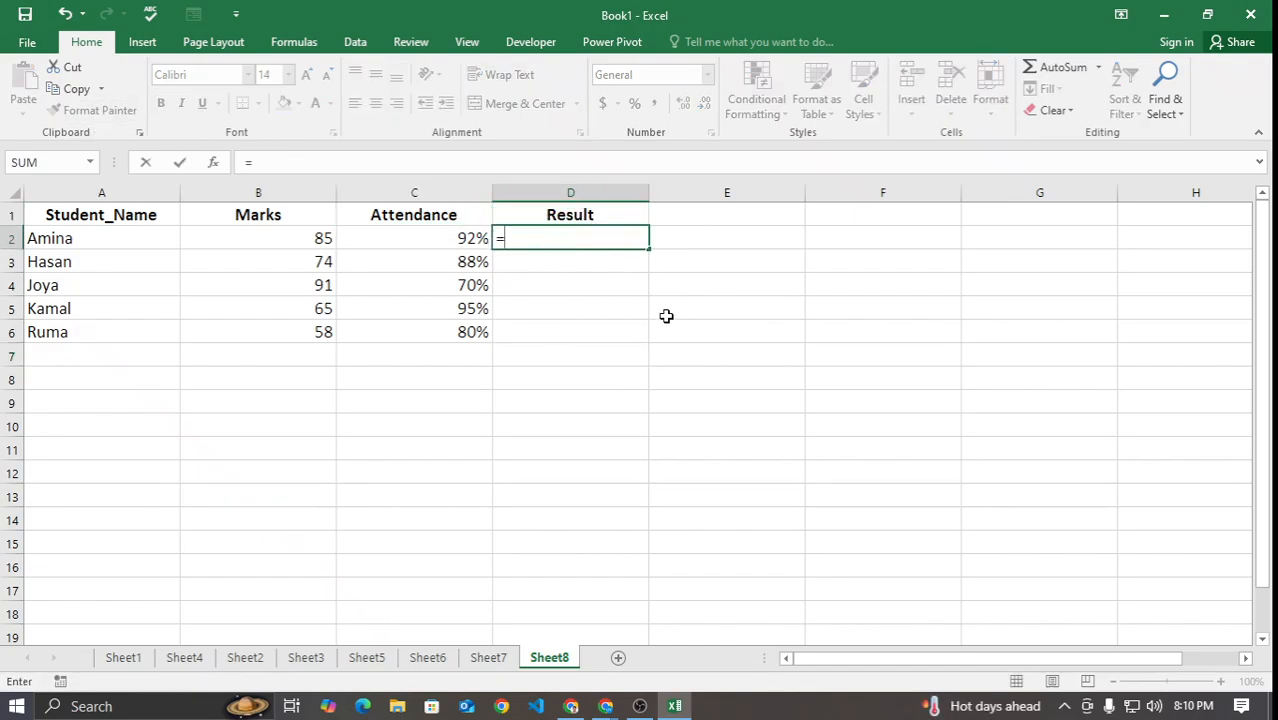
type("IF(")
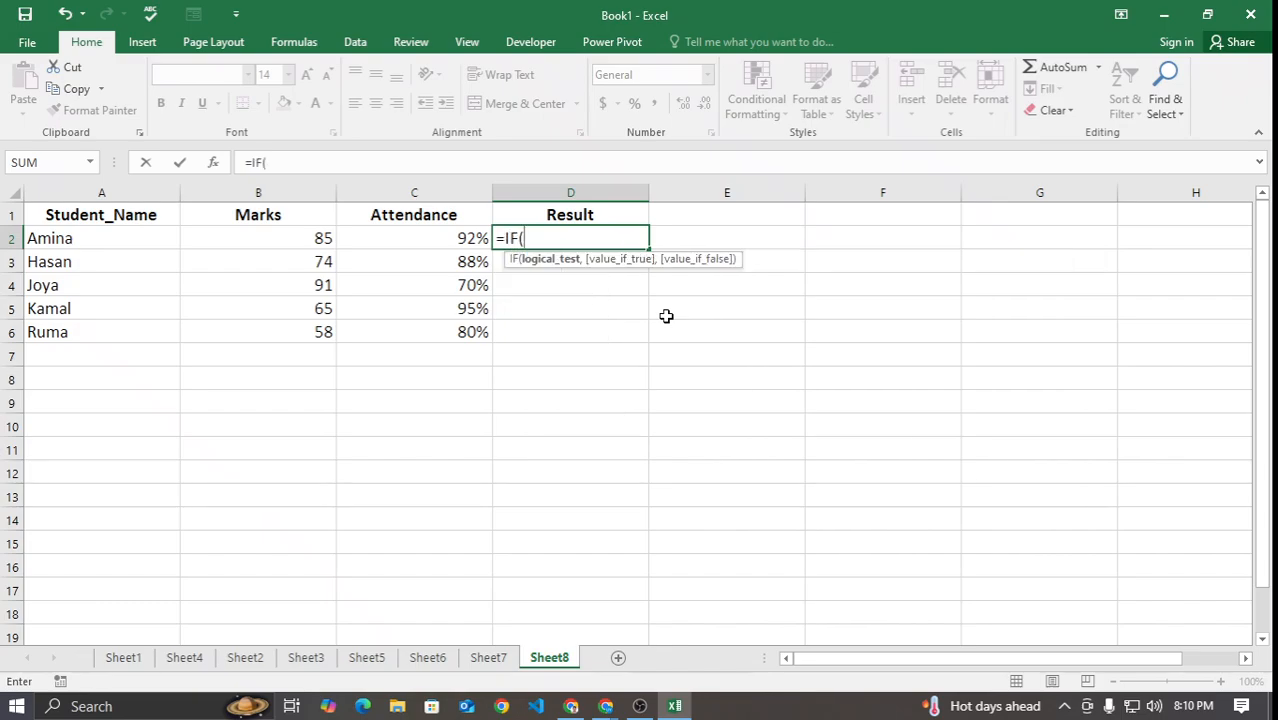
type("or")
key("Tab")
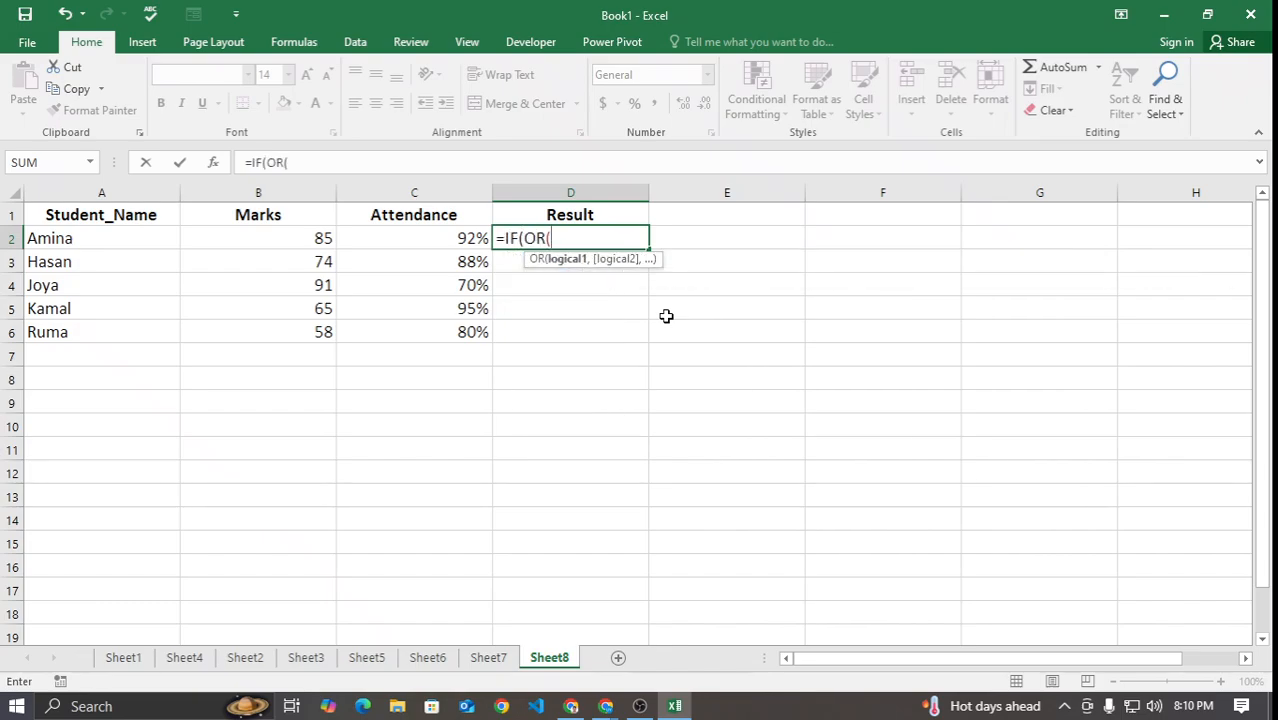
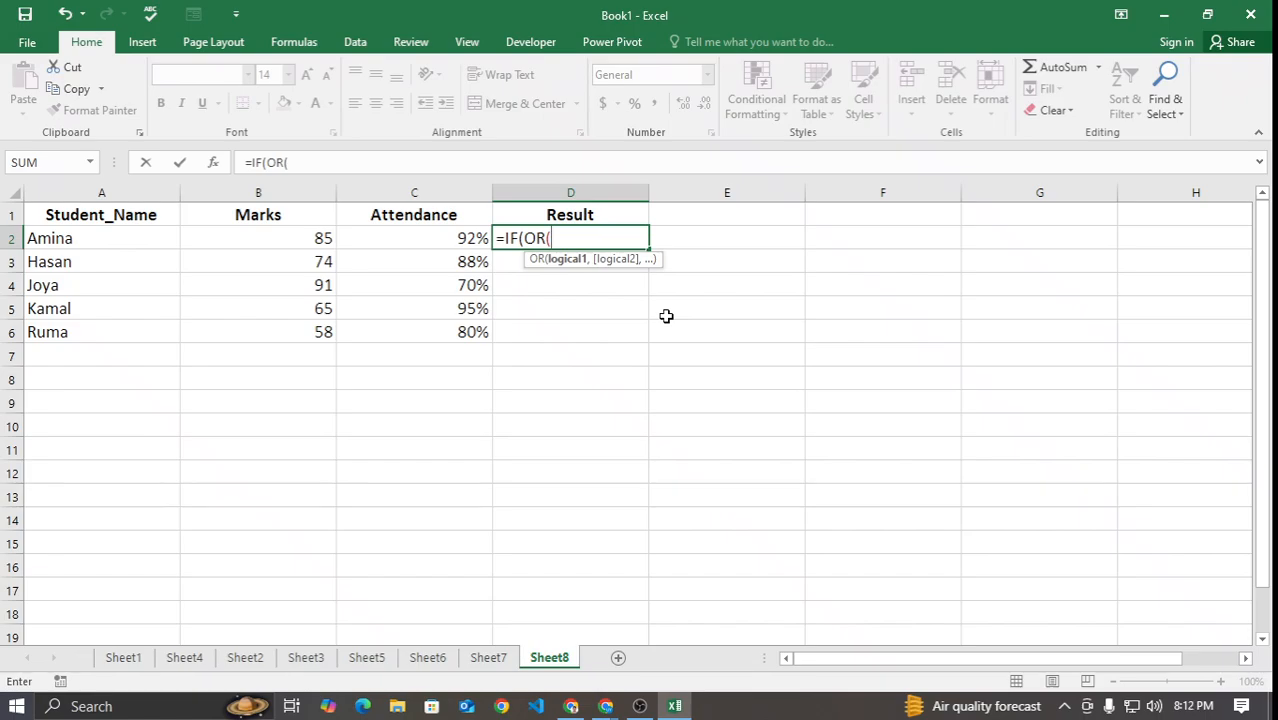
left_click(310, 246)
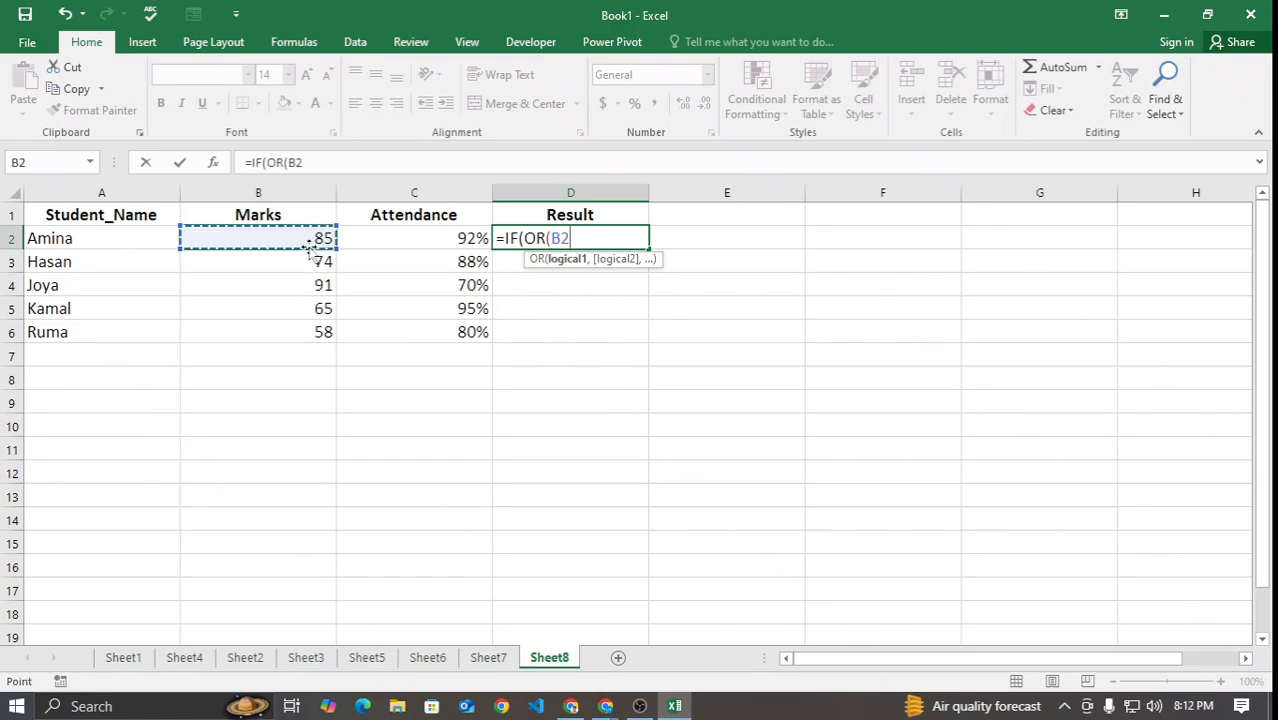
type(">")
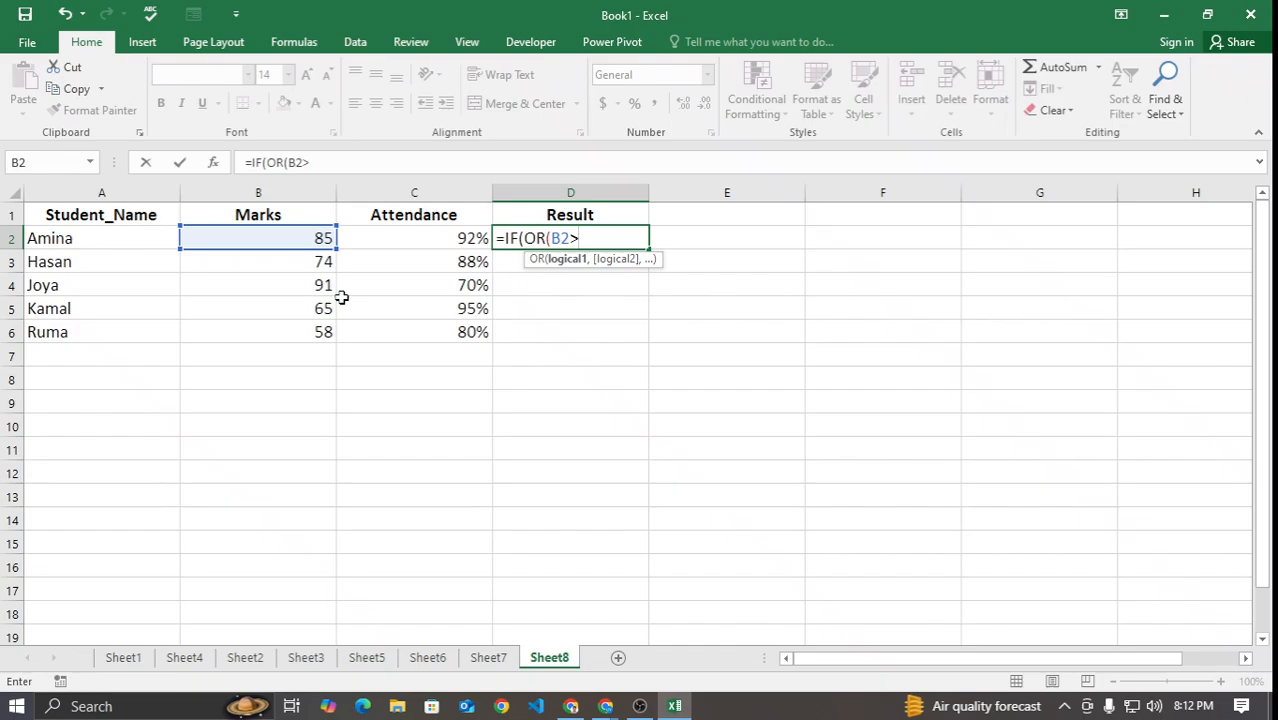
type("=70,")
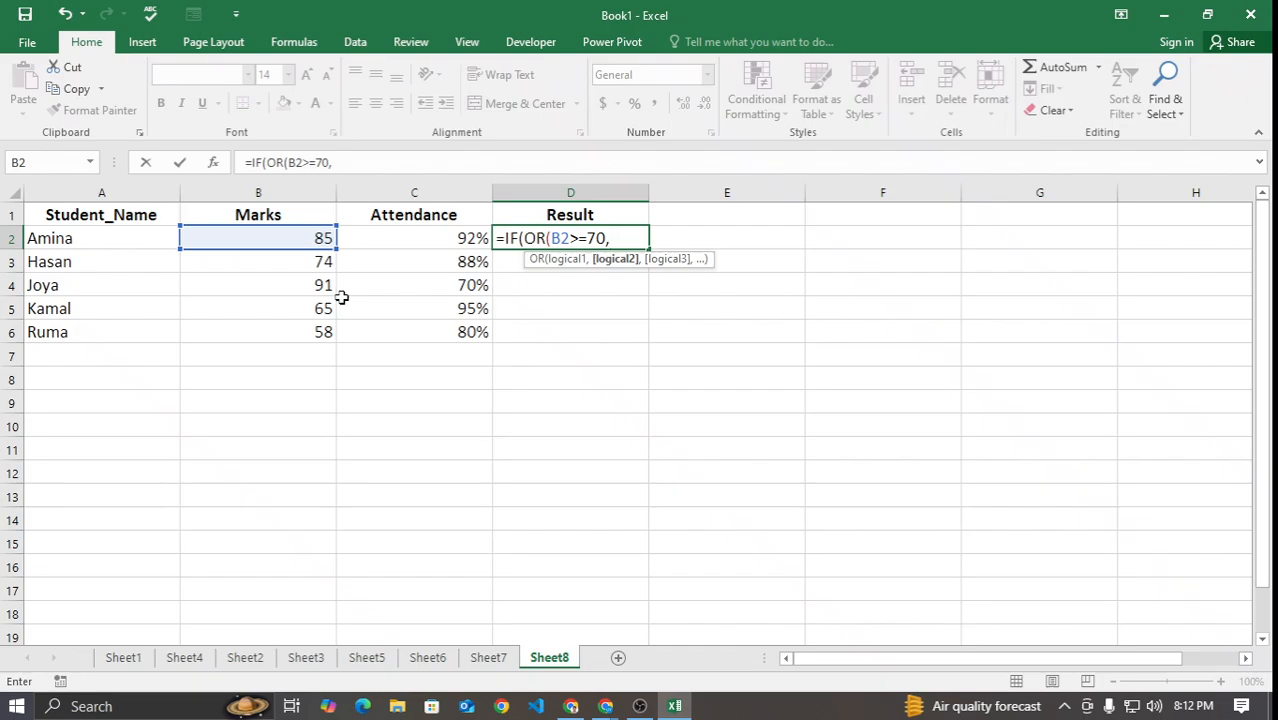
left_click(417, 240)
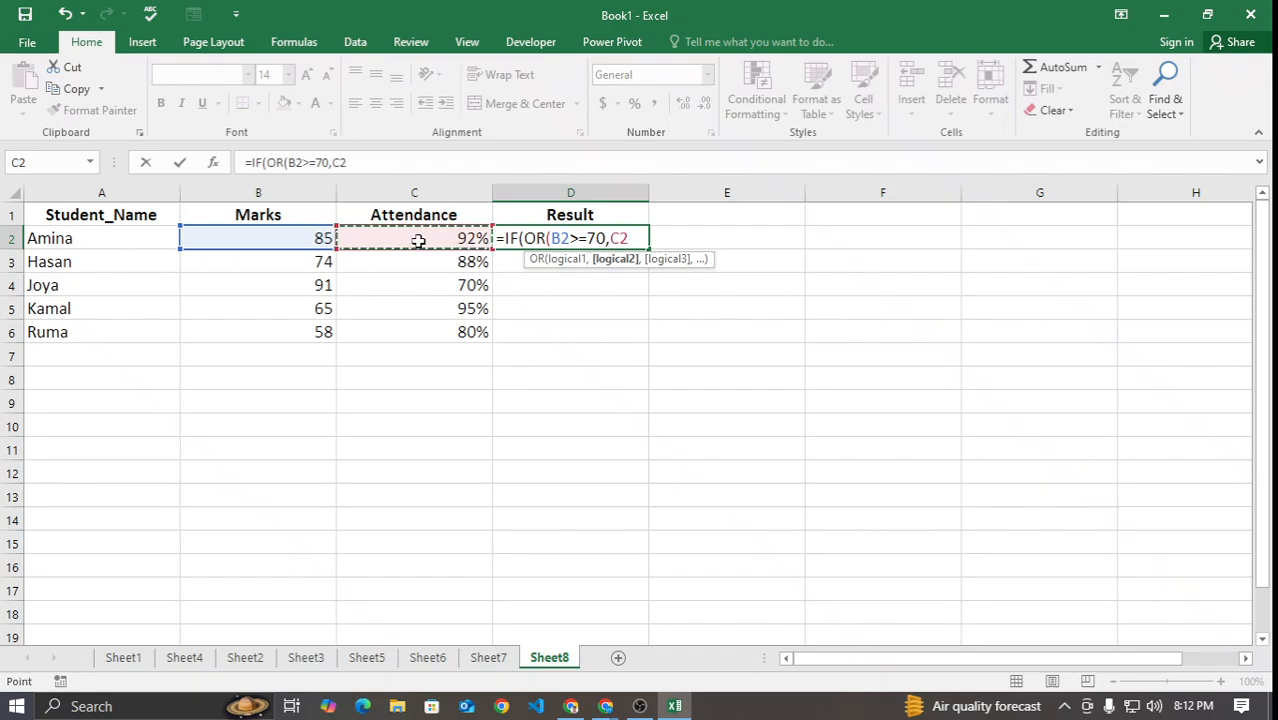
type(">=")
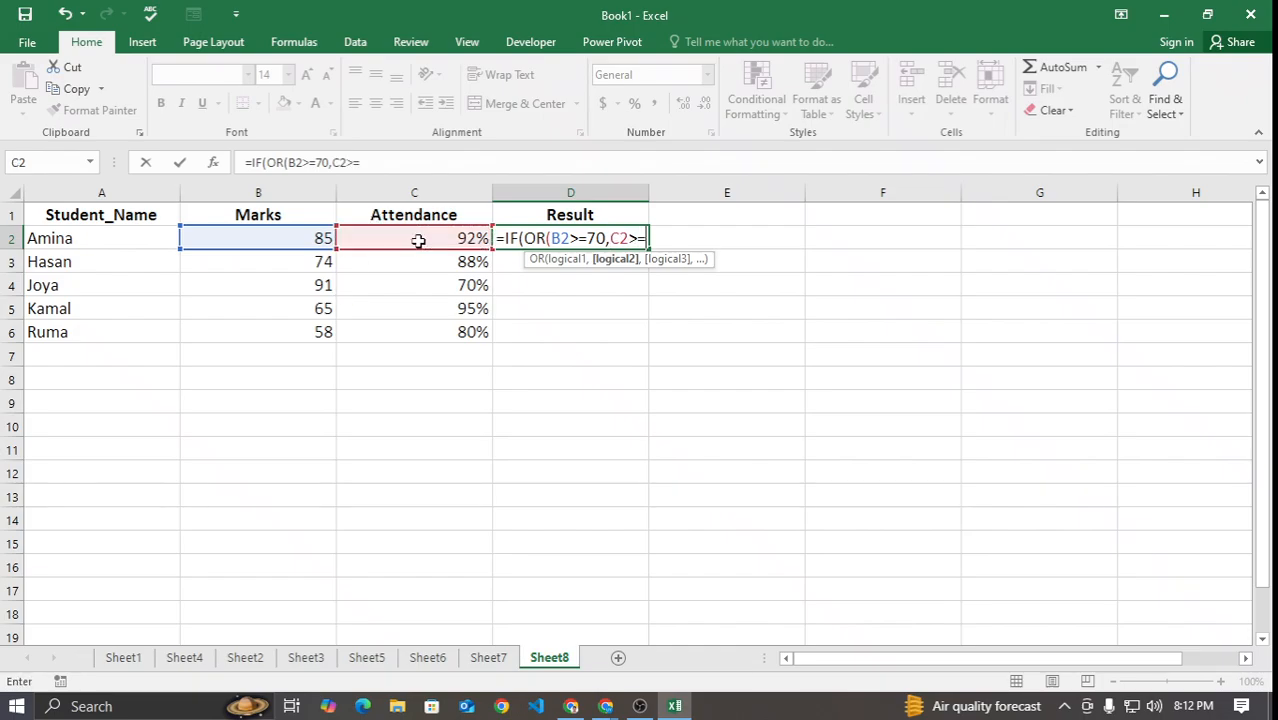
type("80%)")
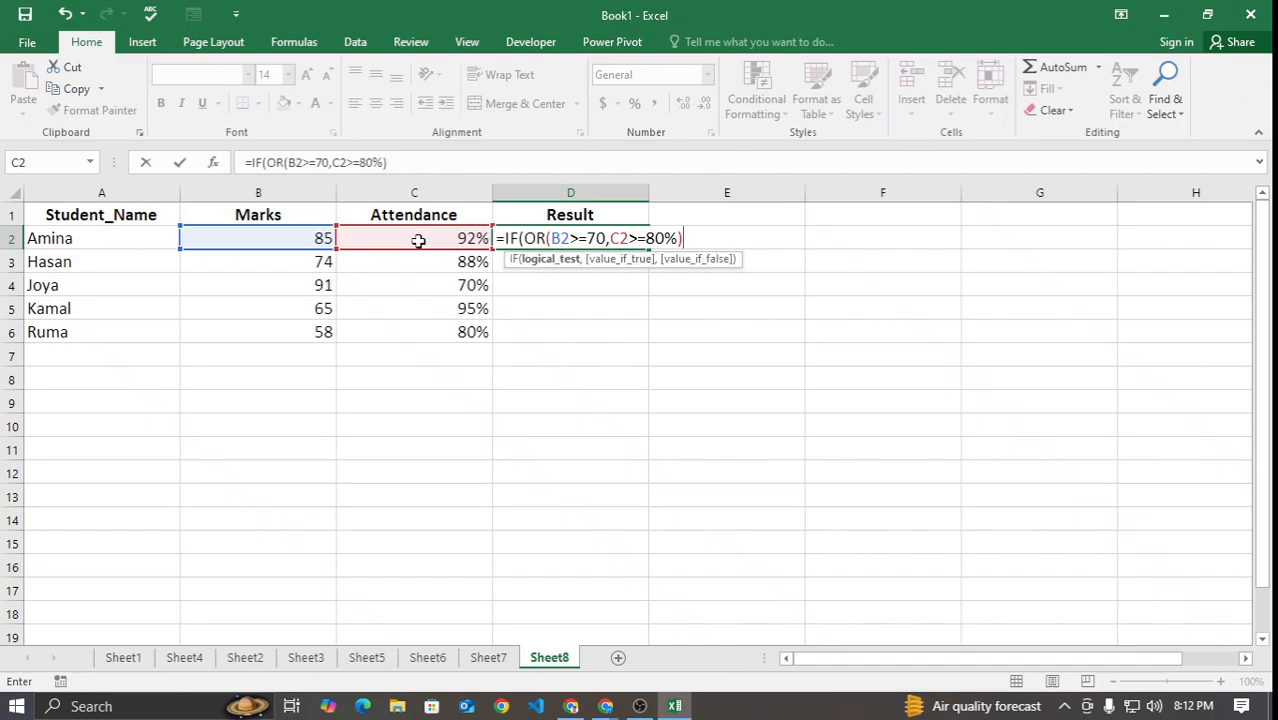
Step: Complete the D2 formula with "Pass" as the value if true and "Fail" as the value if false
type(",\"")
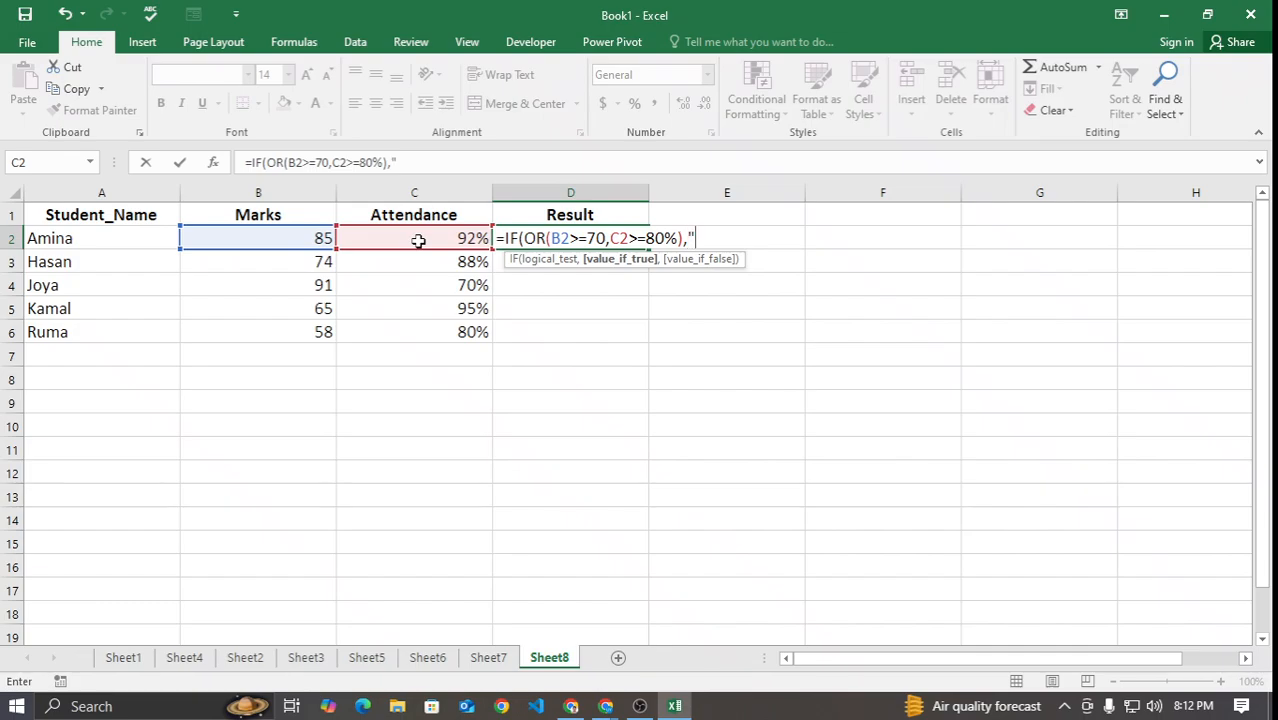
type("Pass\",\"FAil")
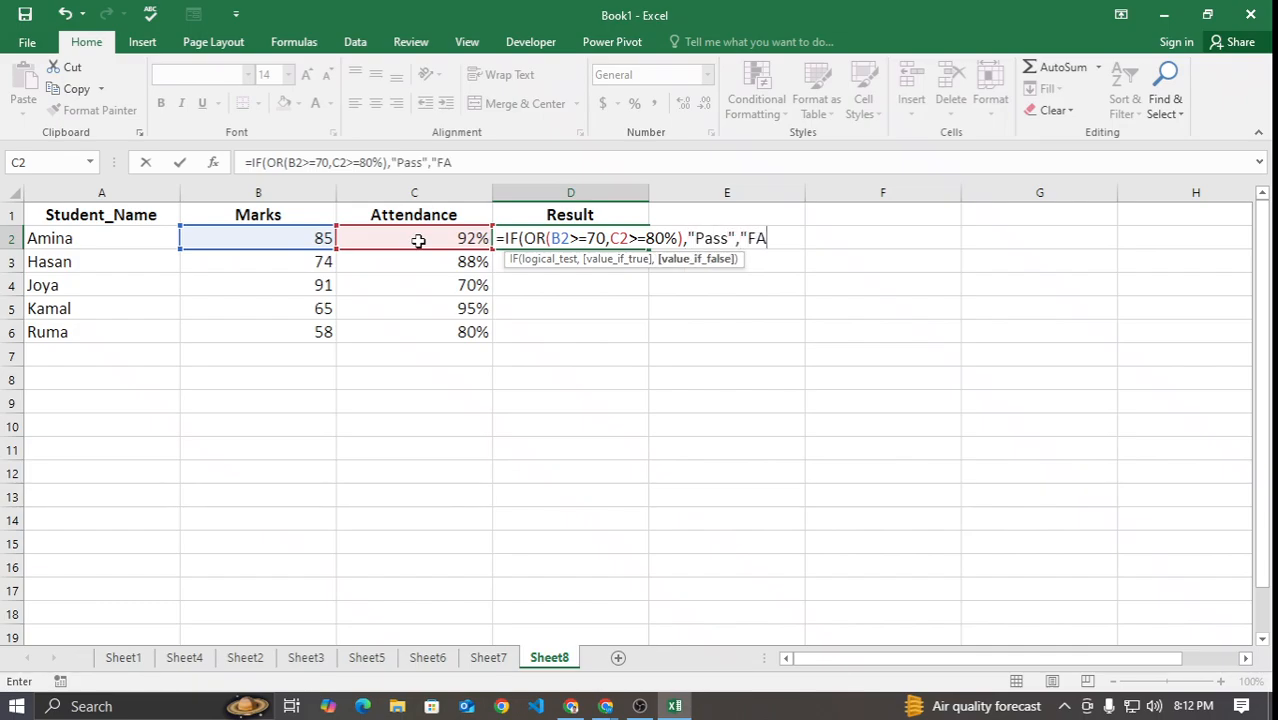
key("BackSpace")
key("BackSpace")
key("BackSpace")
type("ail\")")
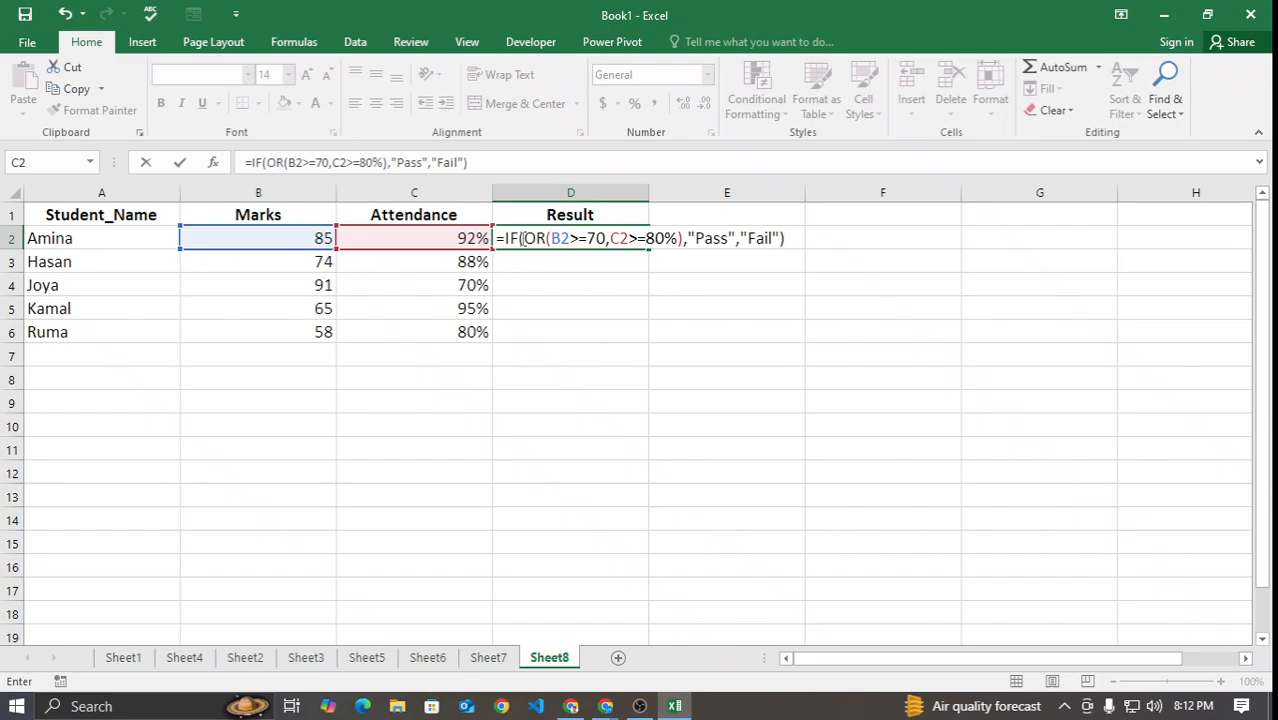
key("Return")
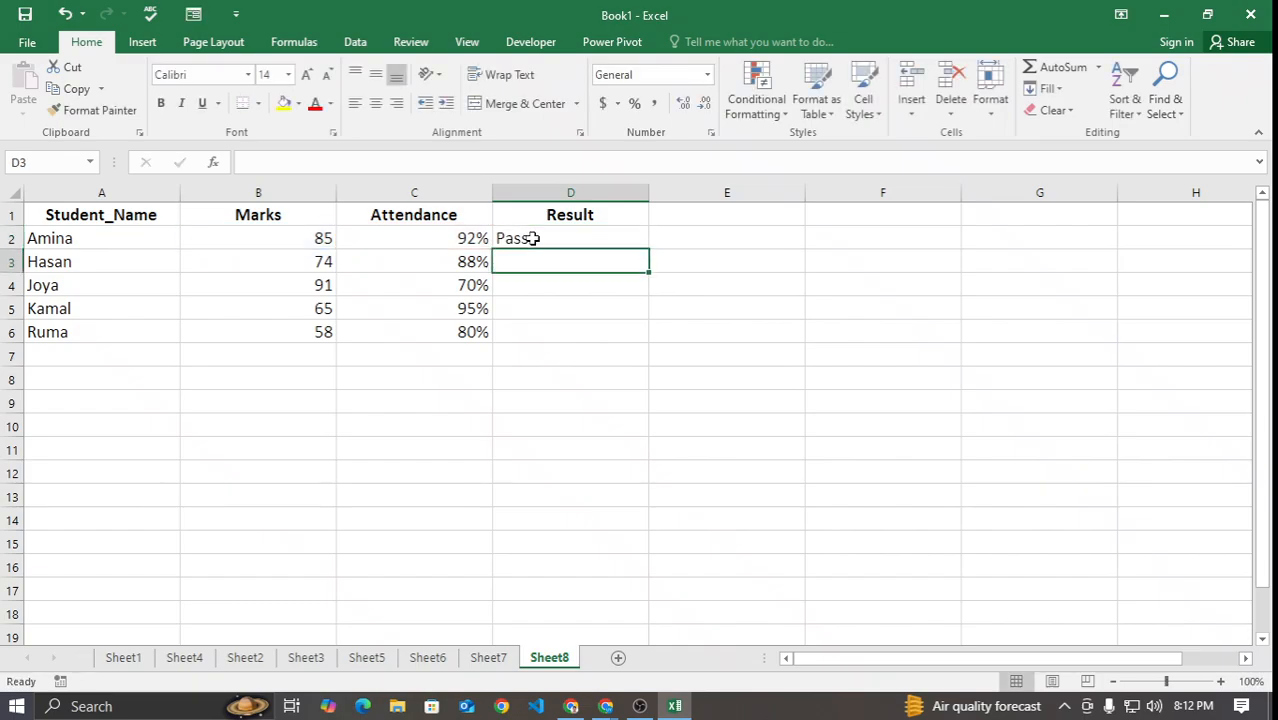
Step: Fill the IF/OR formula from D2 down to D6 and check the result of each student
left_click(520, 236)
left_click_drag(647, 250, 648, 345)
left_click(787, 356)
left_click(560, 236)
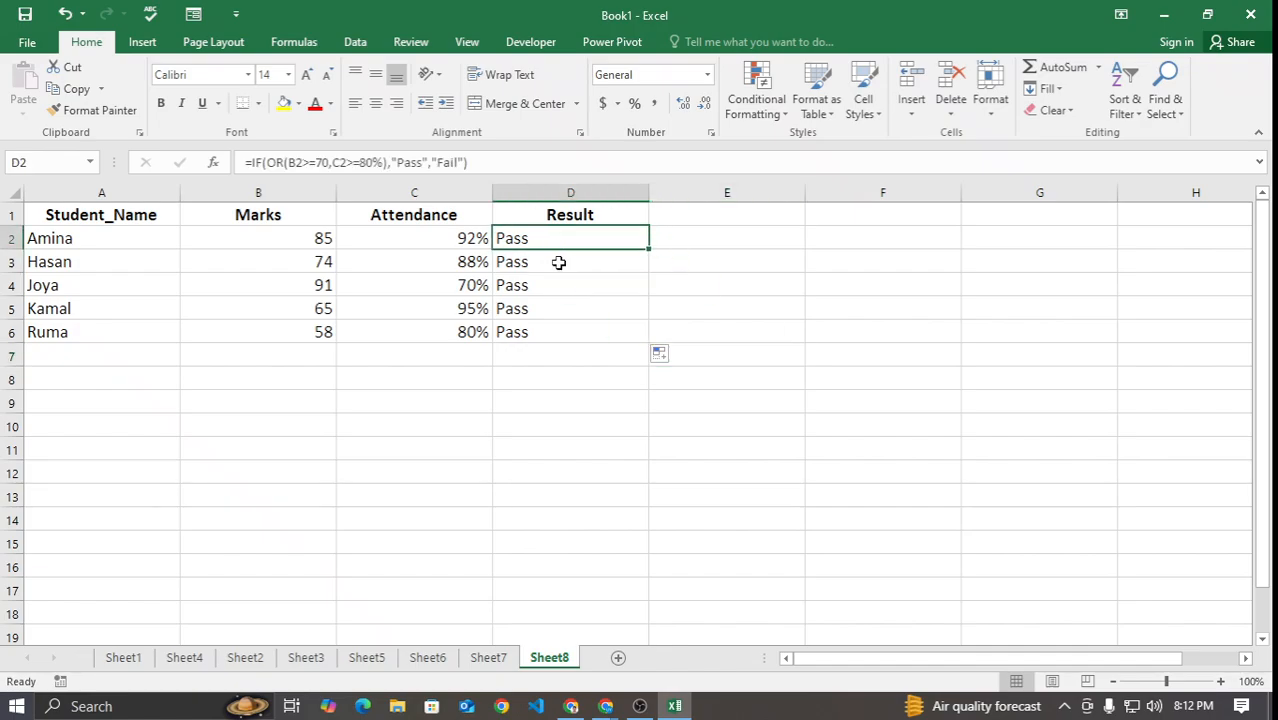
left_click(560, 262)
left_click(560, 285)
left_click(559, 330)
left_click(555, 352)
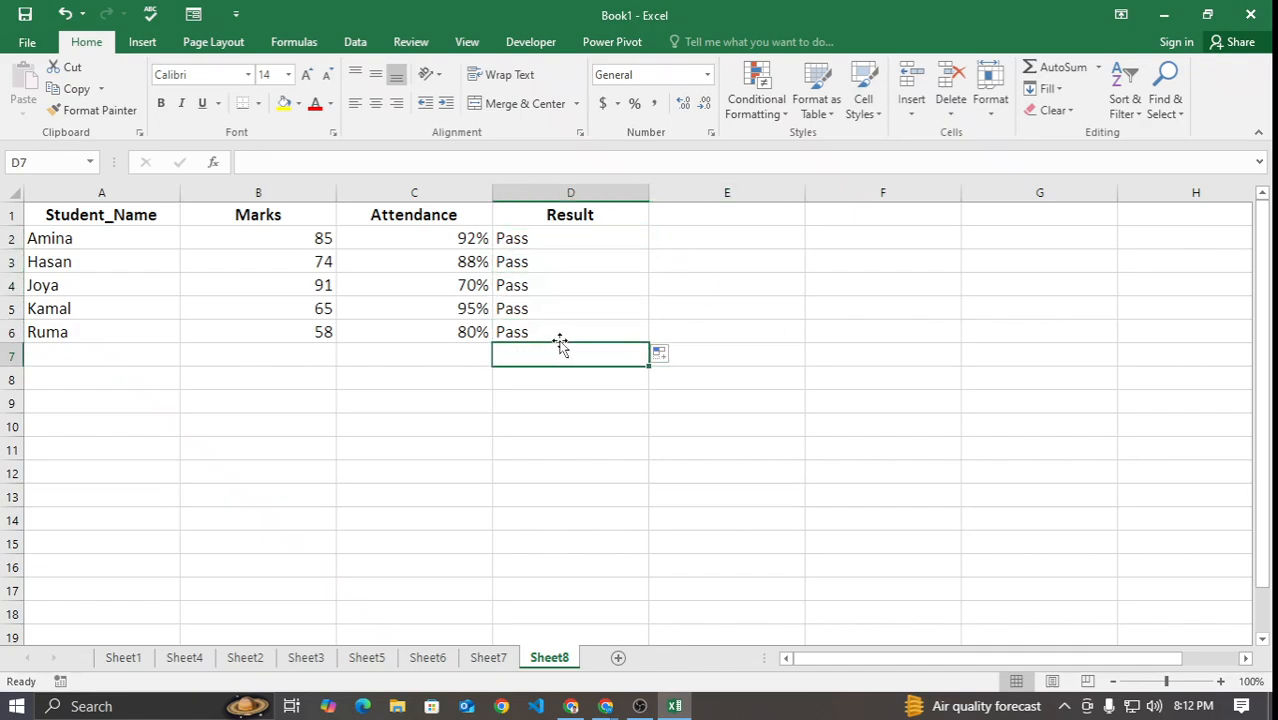
Step: Enter 1 in E2 for the first student's marks condition and narrow columns E to G
left_click(313, 242)
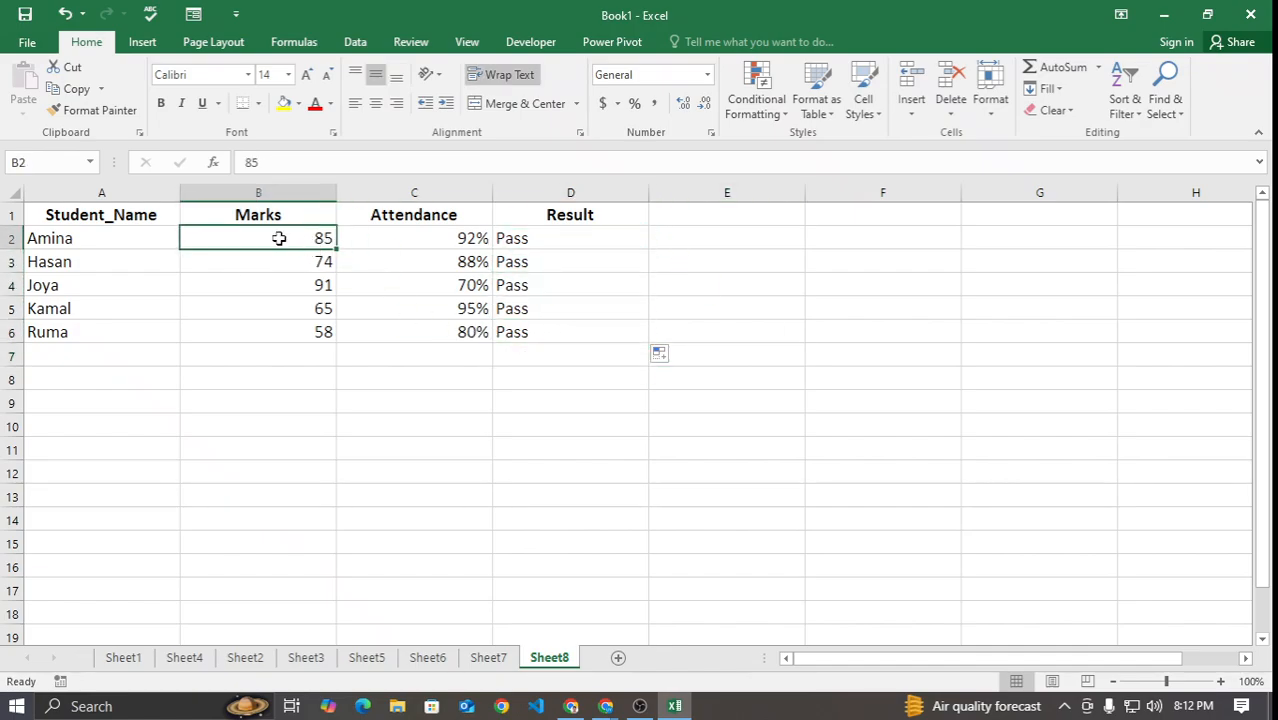
left_click(684, 242)
type("1")
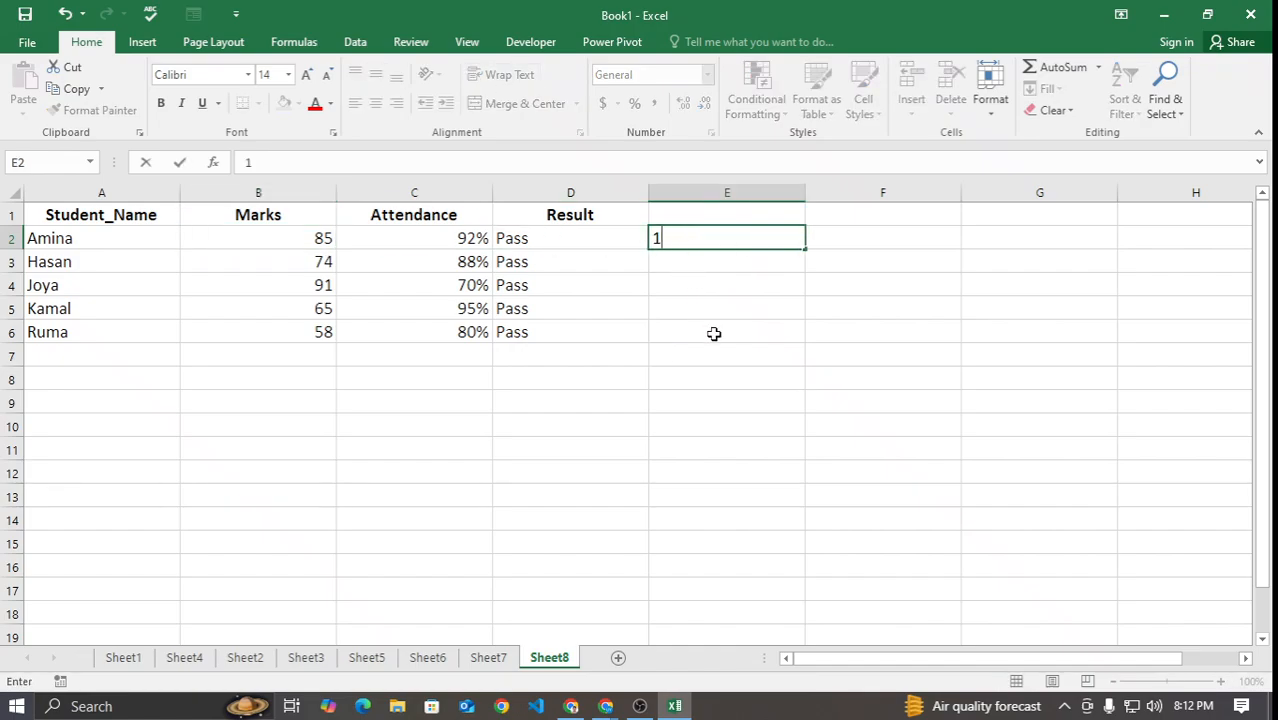
left_click(713, 333)
mouse_move(799, 196)
left_mouse_down()
mouse_move(1004, 191)
mouse_move(816, 191)
left_mouse_up()
left_click_drag(708, 191, 742, 191)
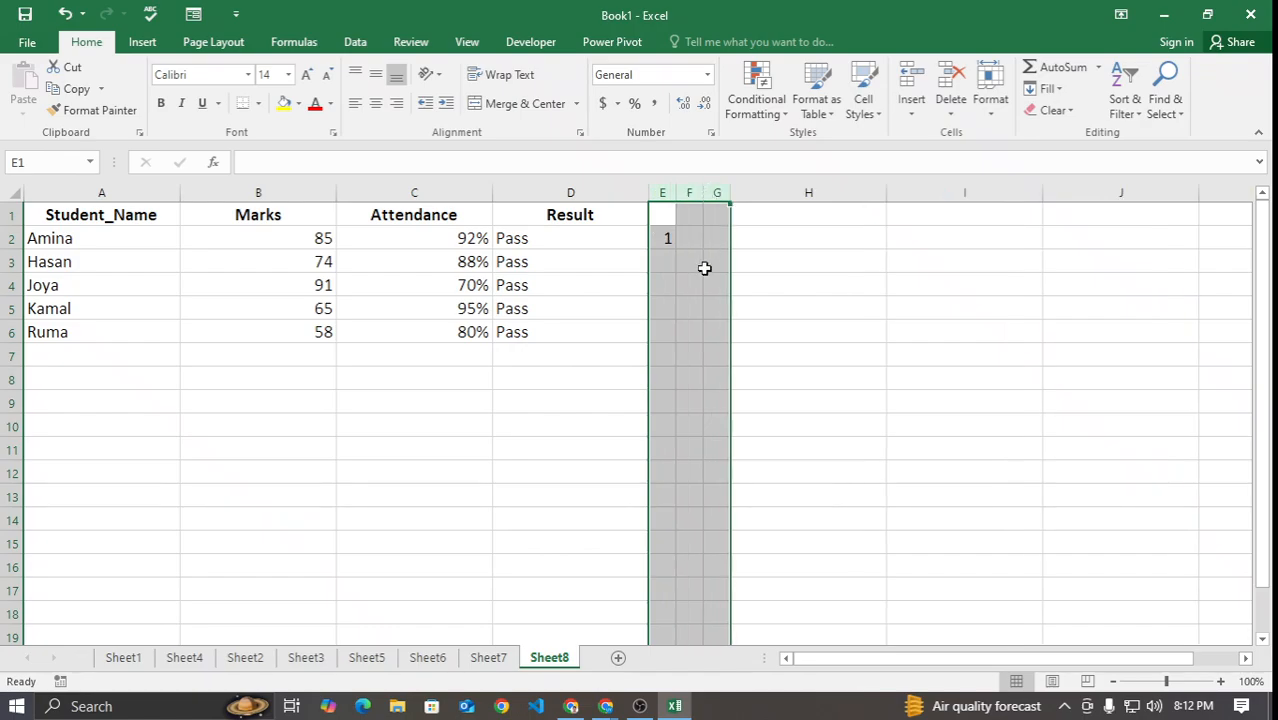
left_click(690, 284)
Step: Complete the first student's truth table row with 1 in F2 for attendance and 1 in G2 for the OR outcome
left_click(299, 241)
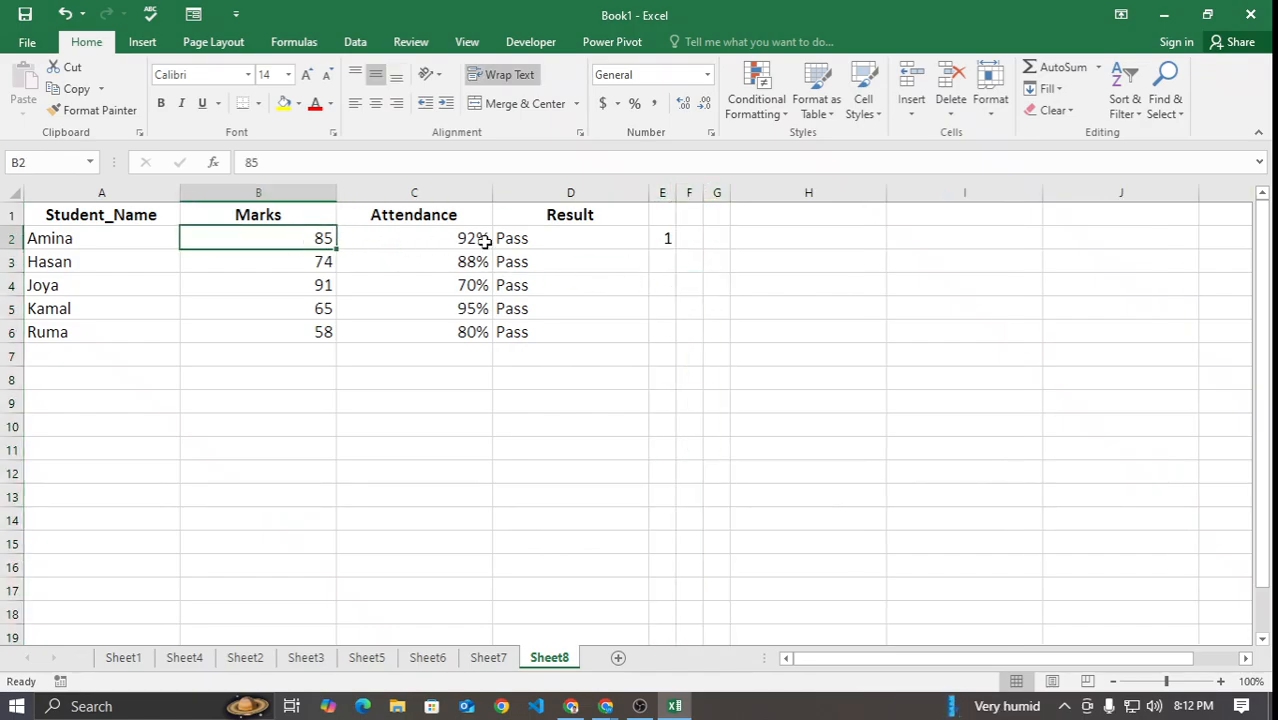
left_click(482, 240)
left_click(685, 238)
type("1")
left_click(717, 236)
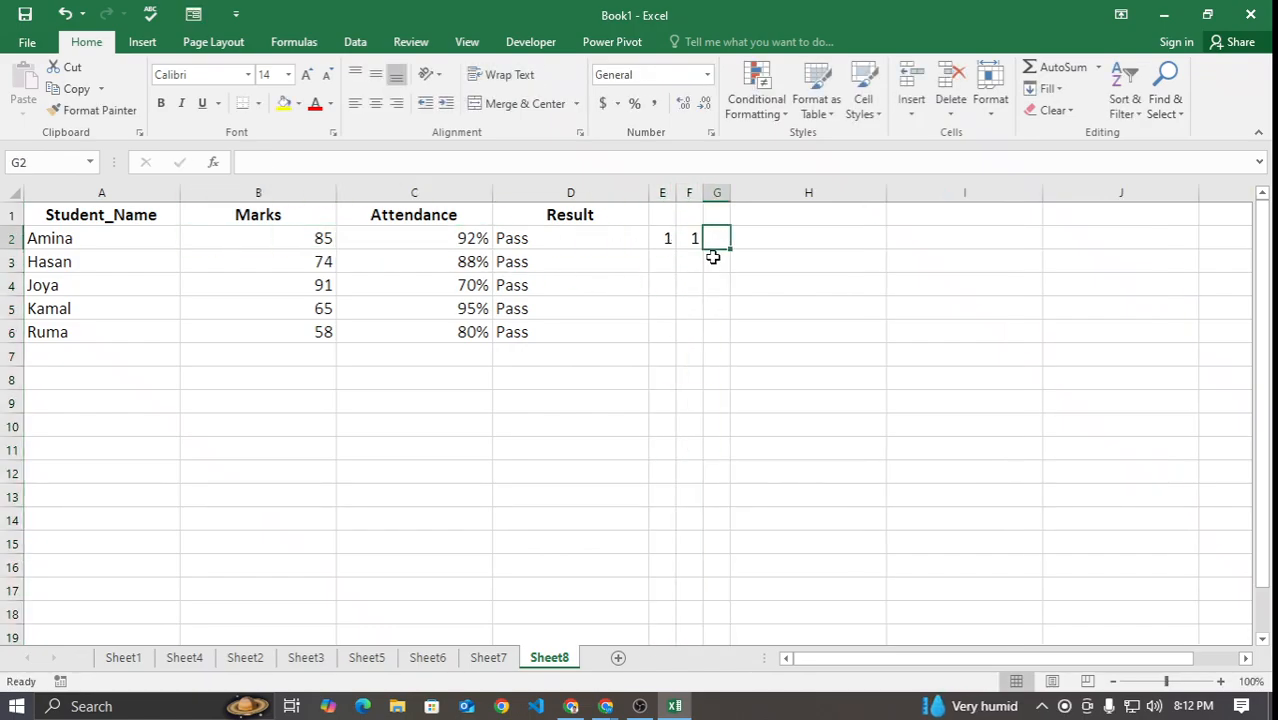
type("1")
left_click(717, 334)
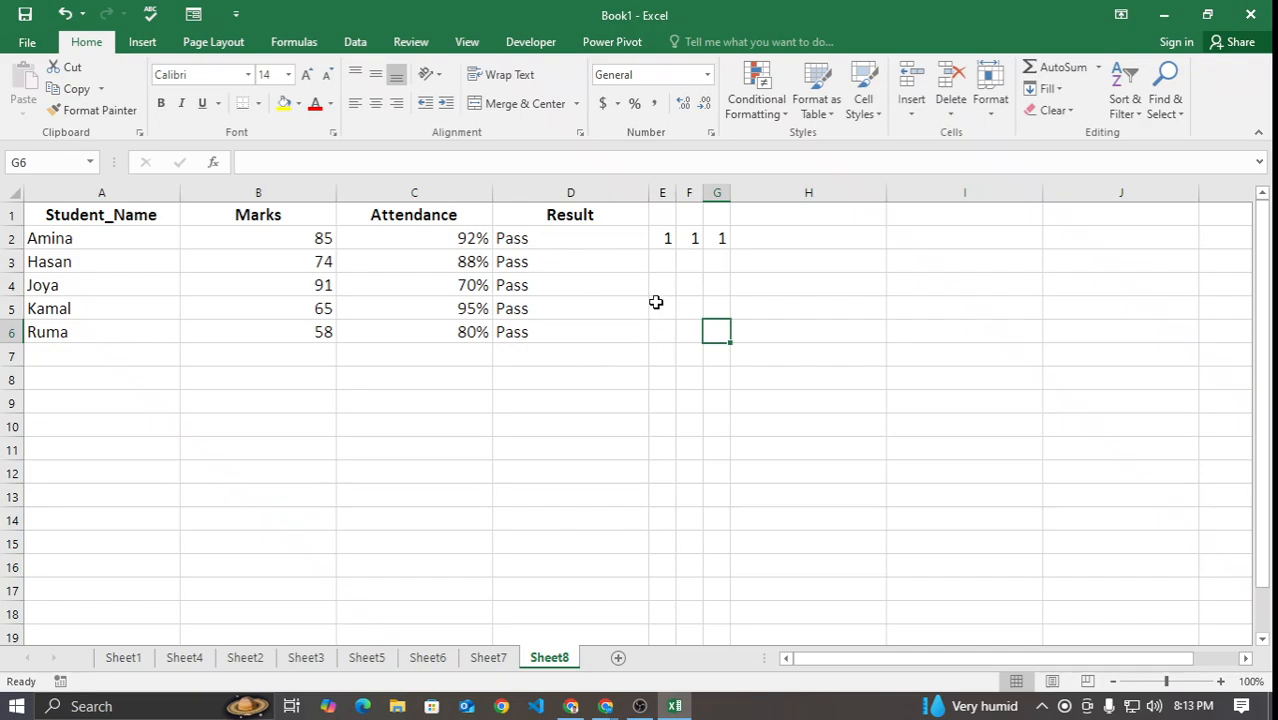
Step: Fill the second student's truth table row with 1 in E3, F3 and G3
left_click(655, 262)
type("1")
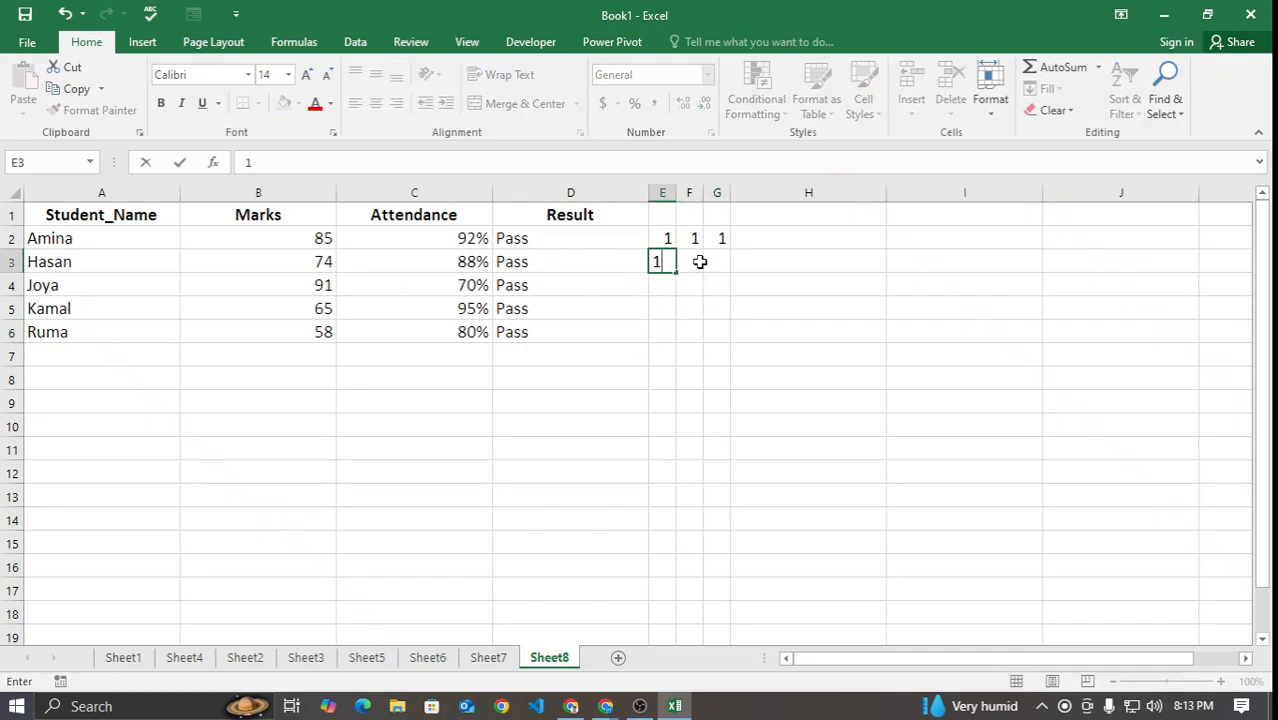
left_click(693, 262)
type("1")
left_click(719, 260)
type("1")
left_click(701, 370)
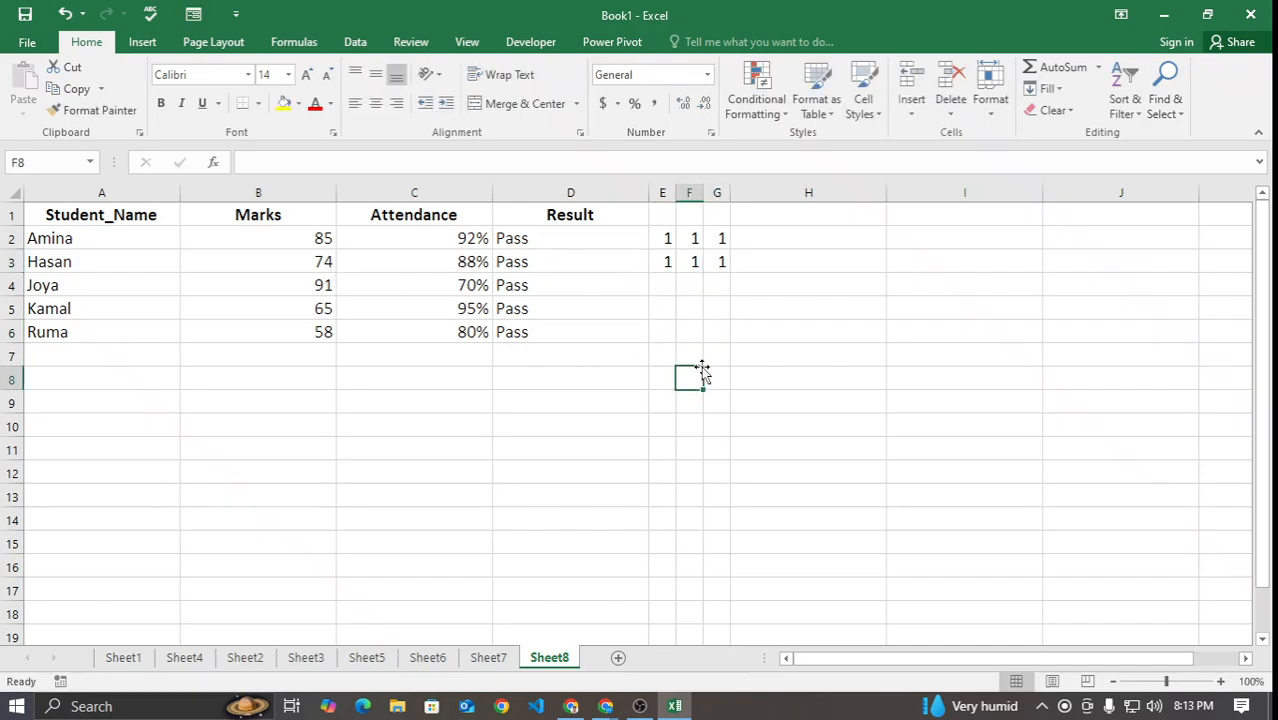
Step: Fill the third student's truth table row with 1 in E4, 0 in F4 and 1 in G4
left_click(660, 286)
type("1")
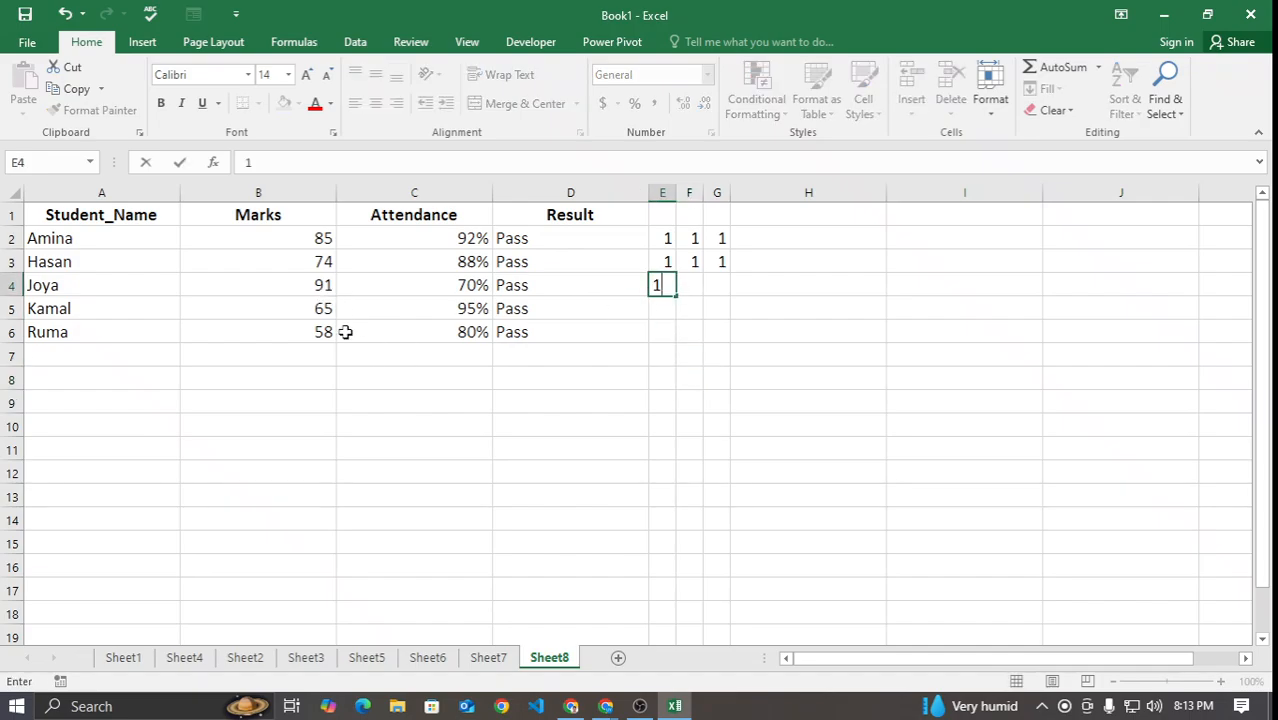
left_click(688, 286)
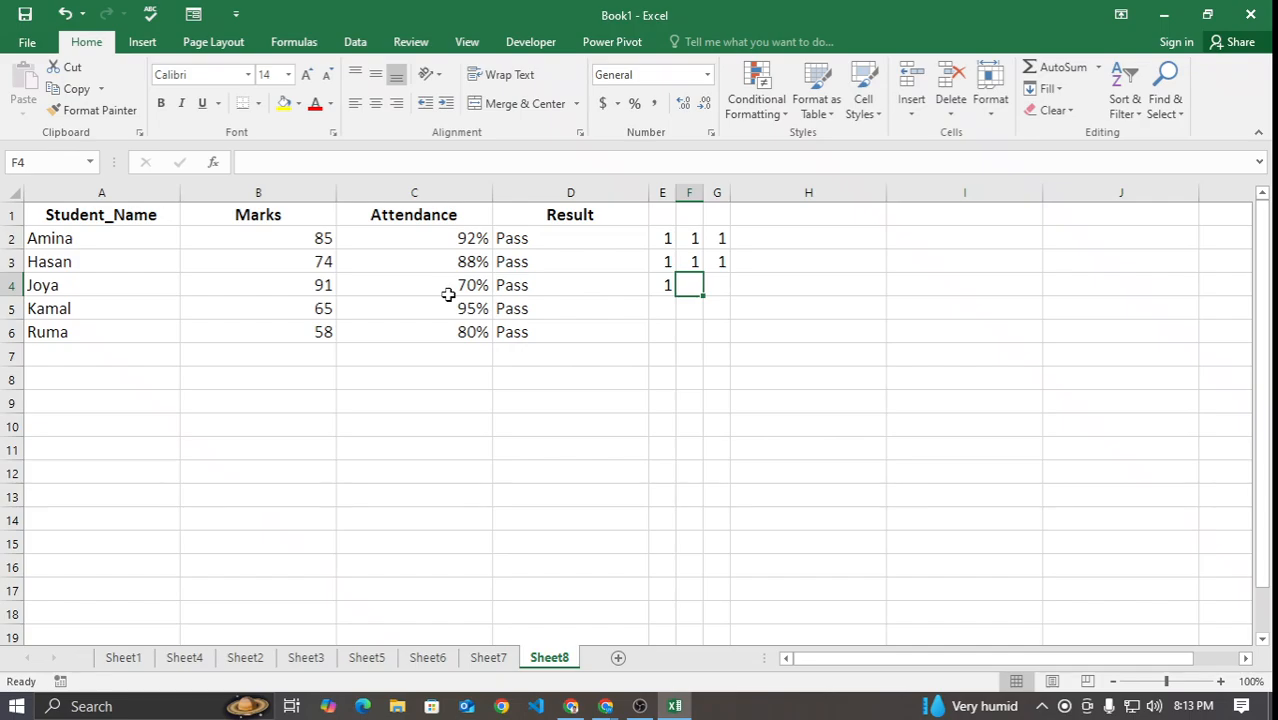
type("0")
left_click(613, 520)
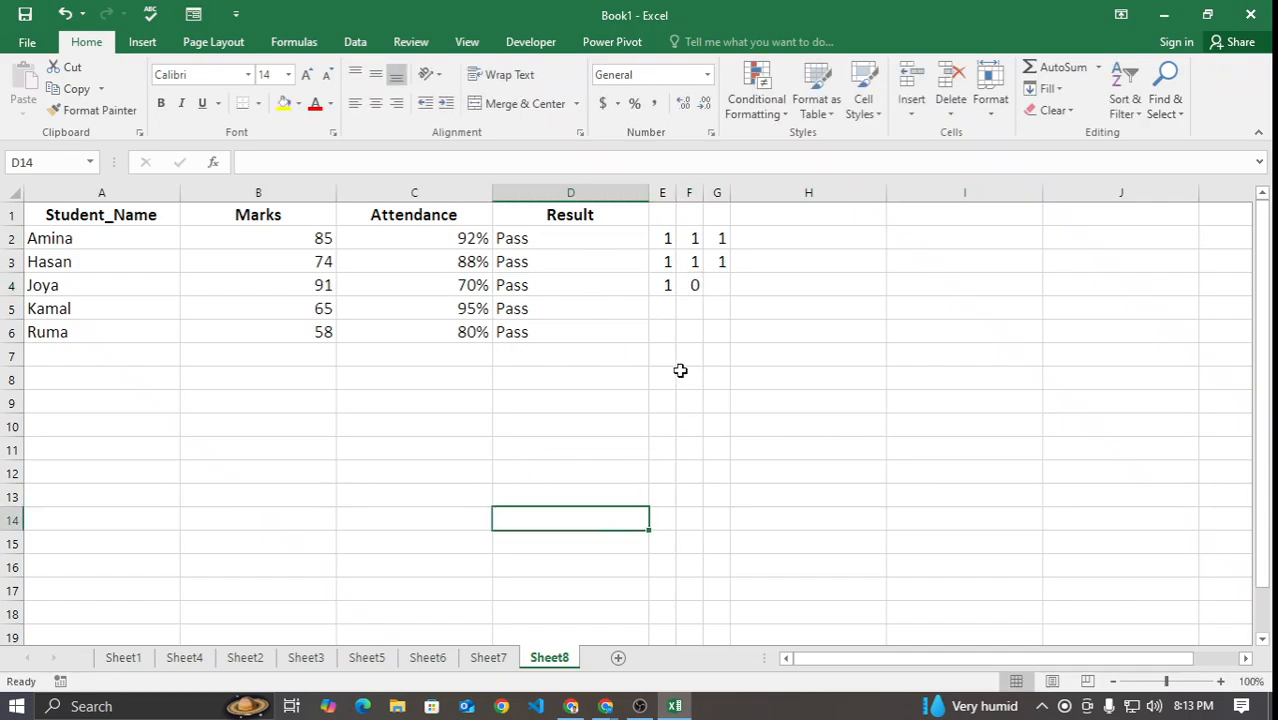
left_click(664, 286)
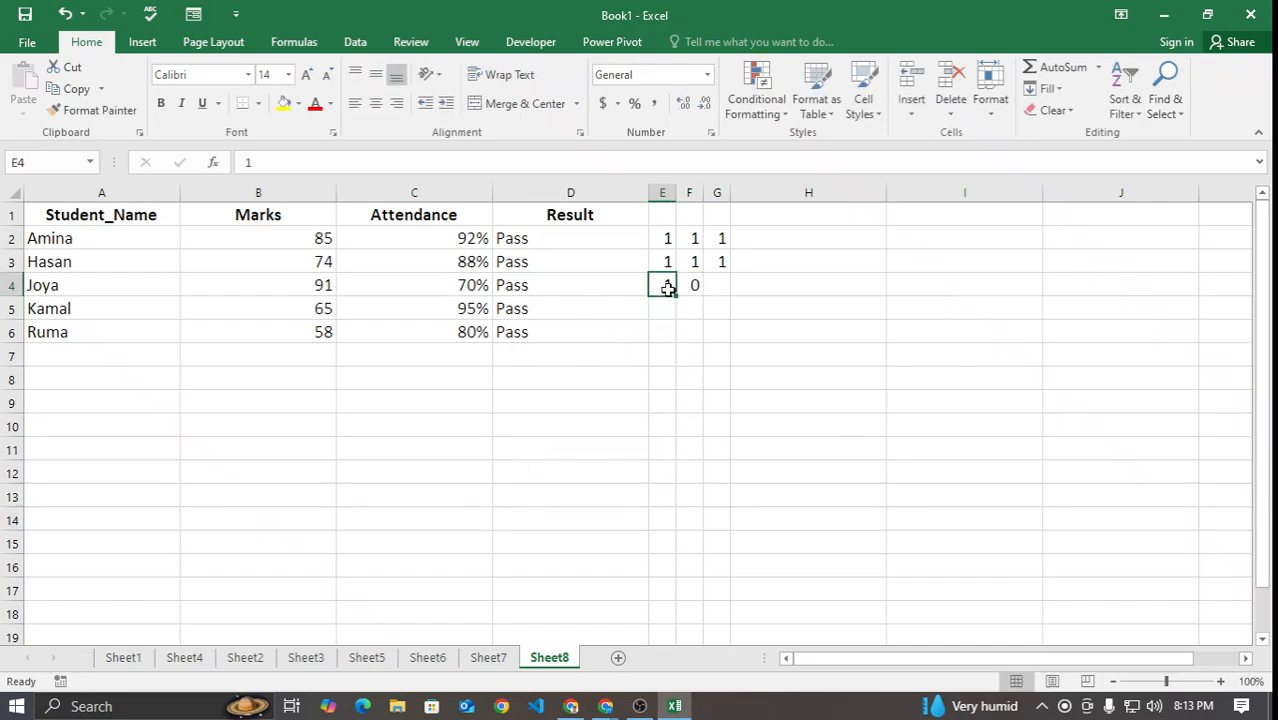
left_click(718, 286)
type("1")
left_click(664, 362)
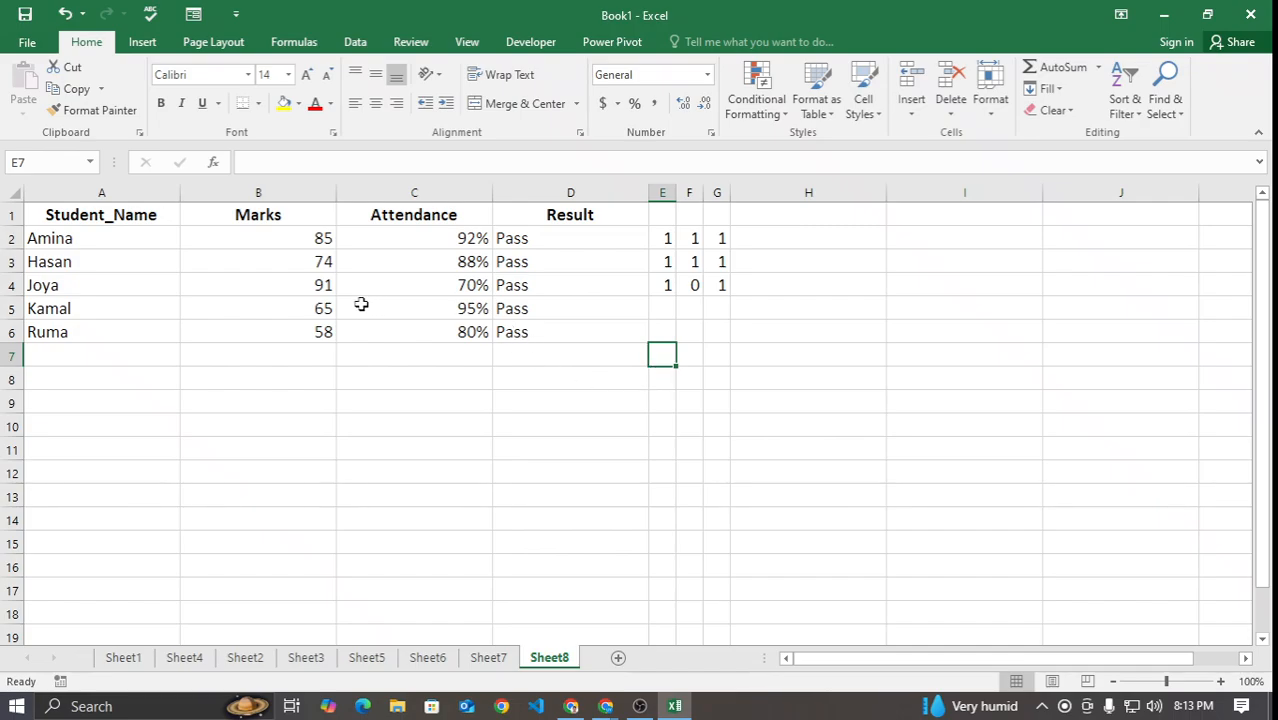
Step: Check the fourth student's marks and attendance, and enter 1 in F5 for the attendance condition
left_click(305, 311)
left_click(371, 306)
left_click(305, 311)
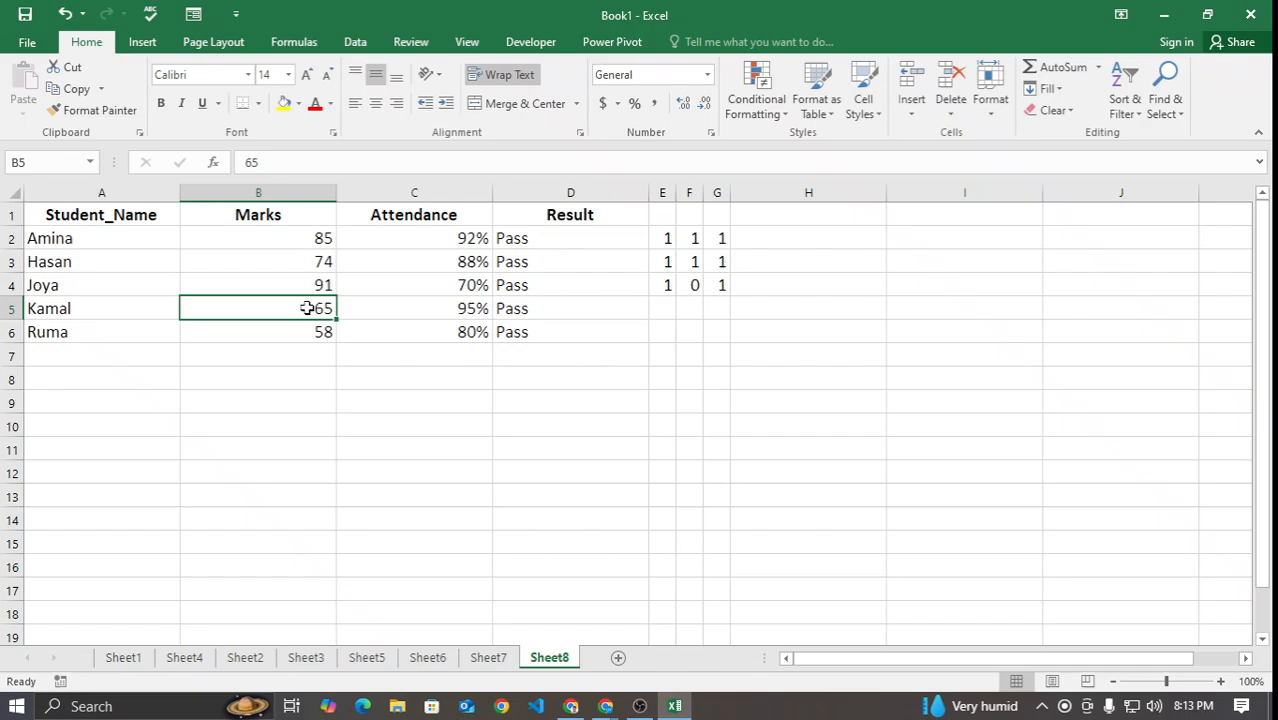
left_click(405, 317)
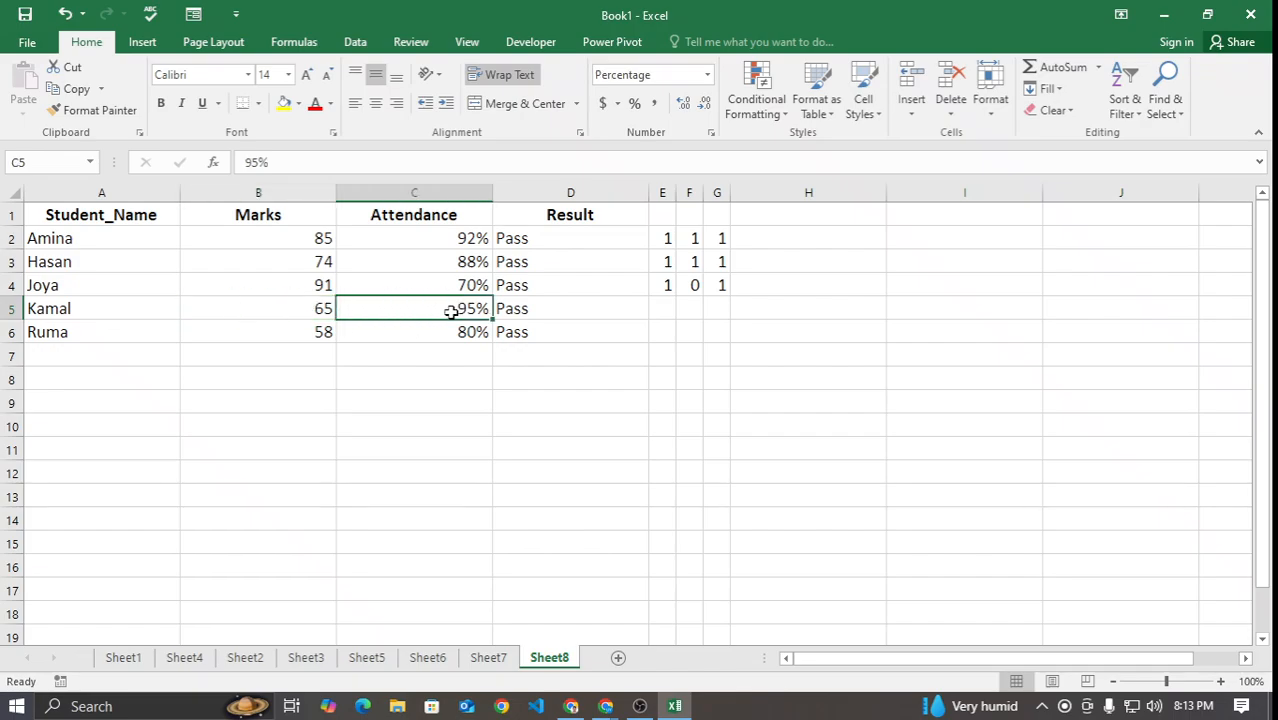
left_click(688, 308)
type("1")
left_click(659, 380)
Step: Complete the fourth student's truth table row with 0 in E5 for marks and 1 in G5 for the OR outcome
left_click(662, 308)
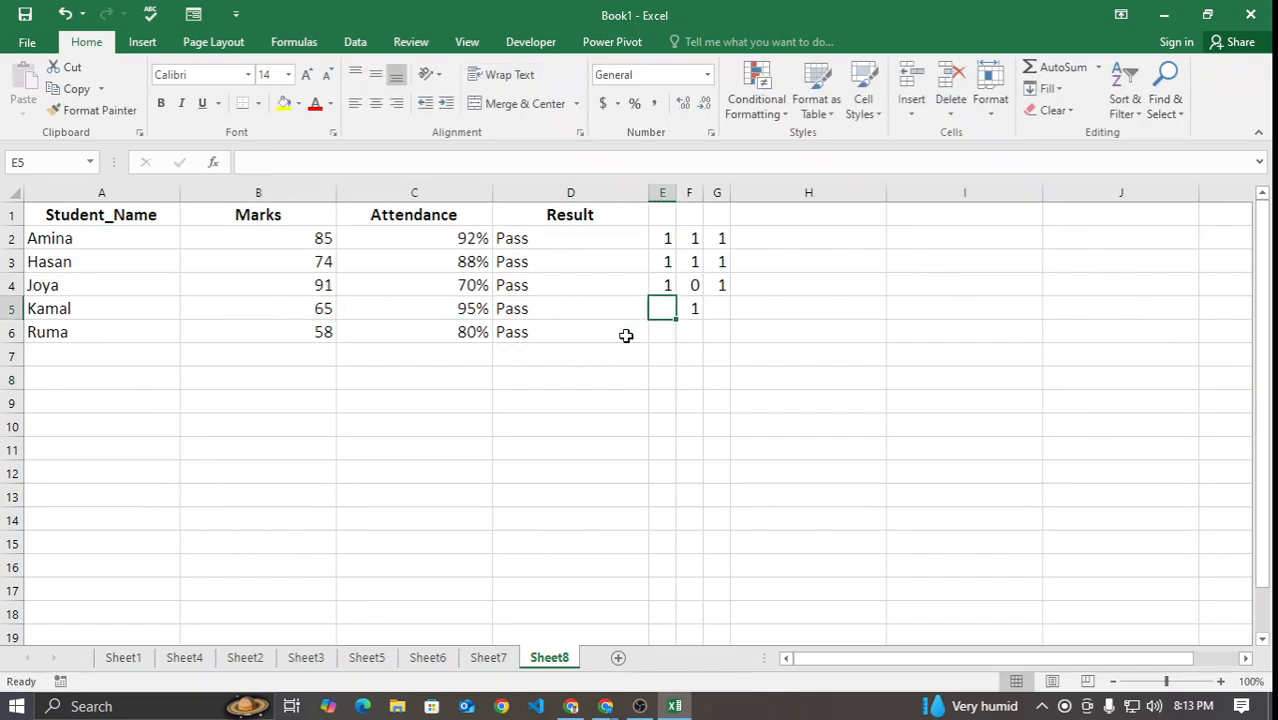
left_click(289, 315)
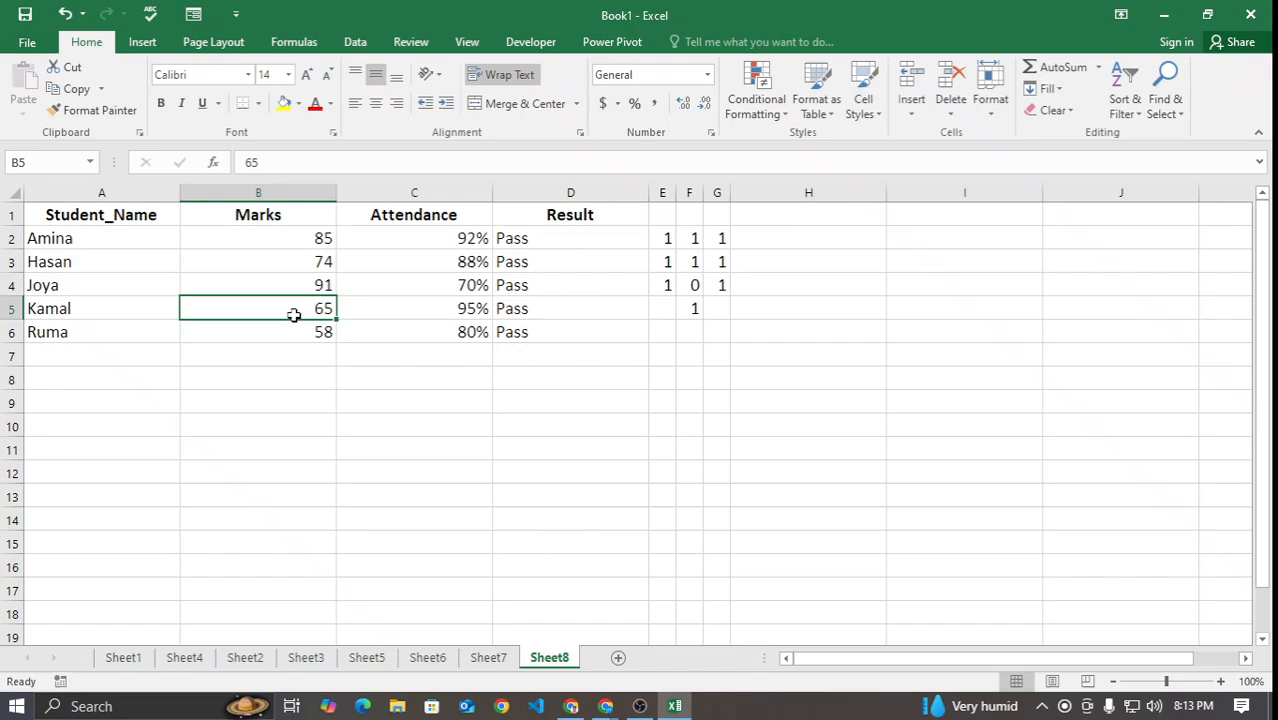
left_click(659, 308)
type("0")
left_click(608, 420)
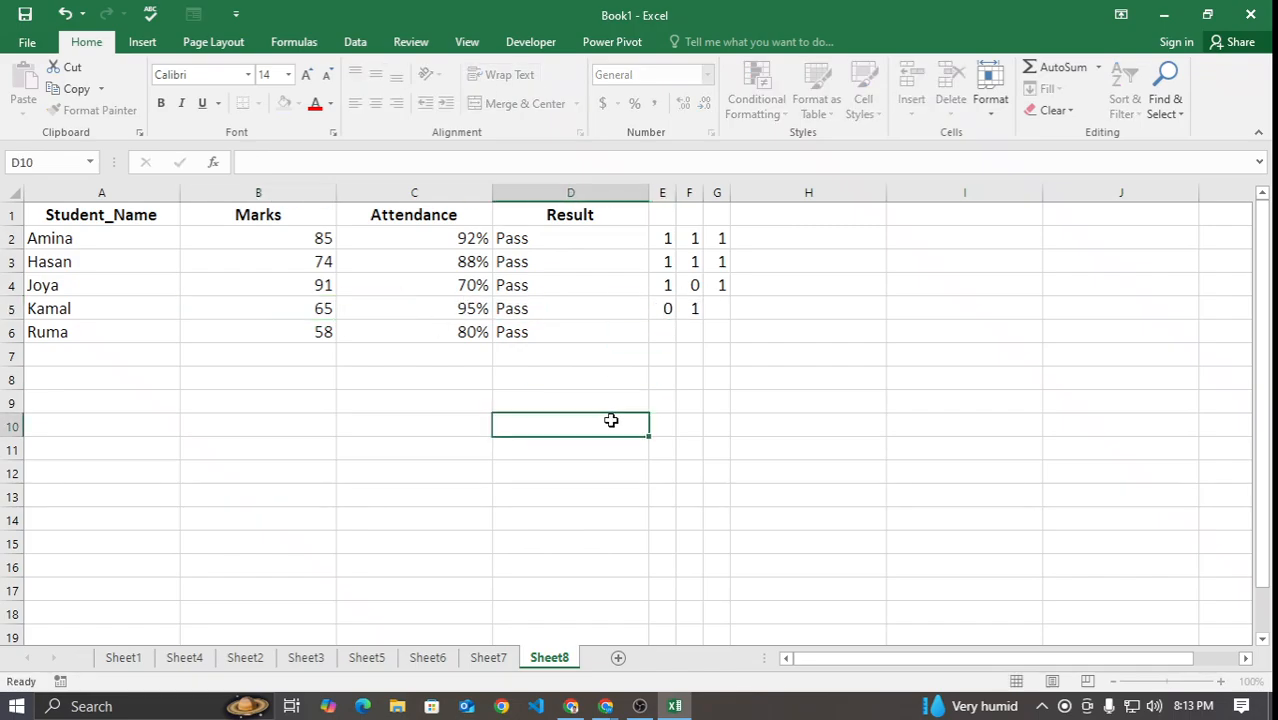
left_click(716, 308)
type("1")
left_click(662, 425)
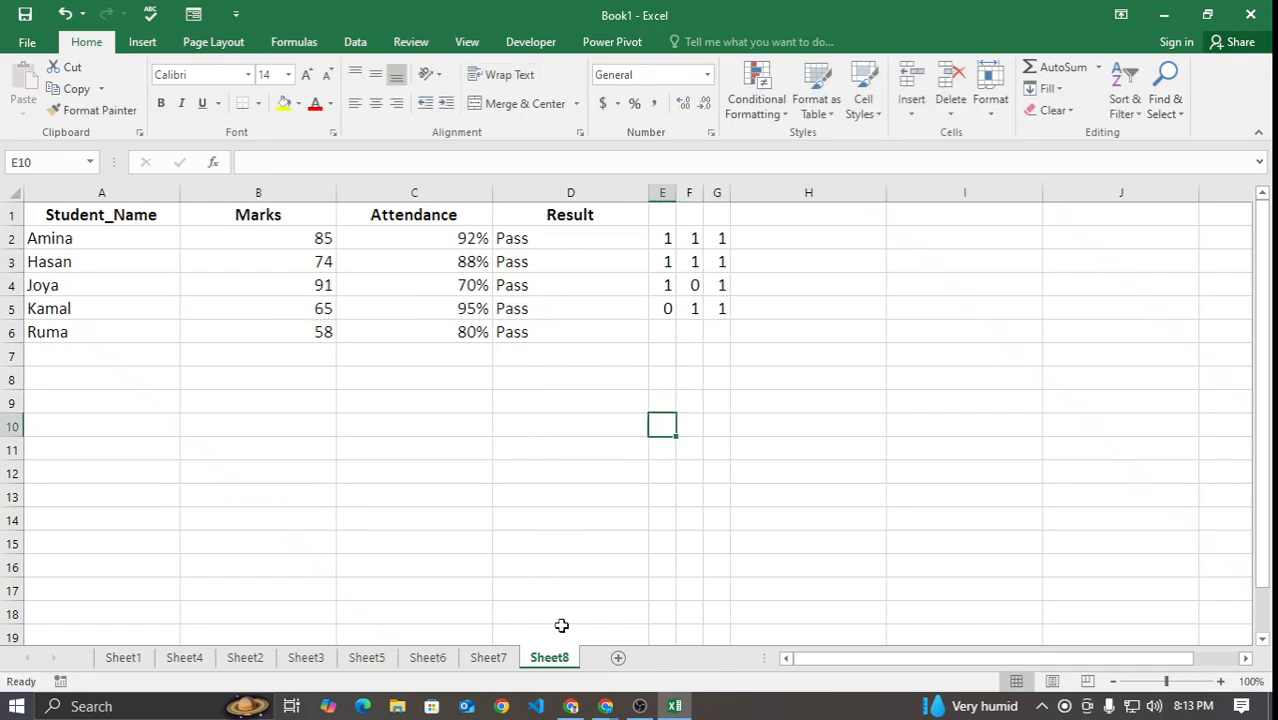
Step: Switch to the Google Meet call, allow contributors to turn on their microphone in the host controls, and return to Excel
mouse_move(606, 706)
left_click(535, 645)
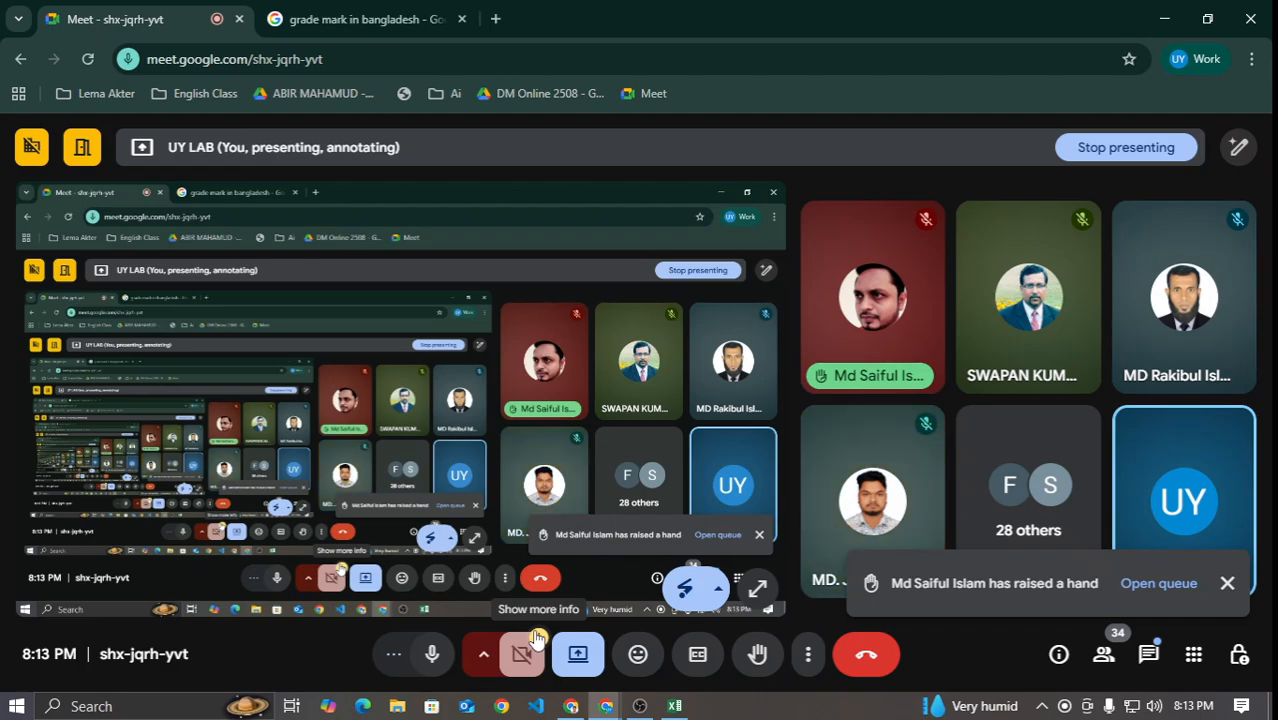
left_click(1148, 660)
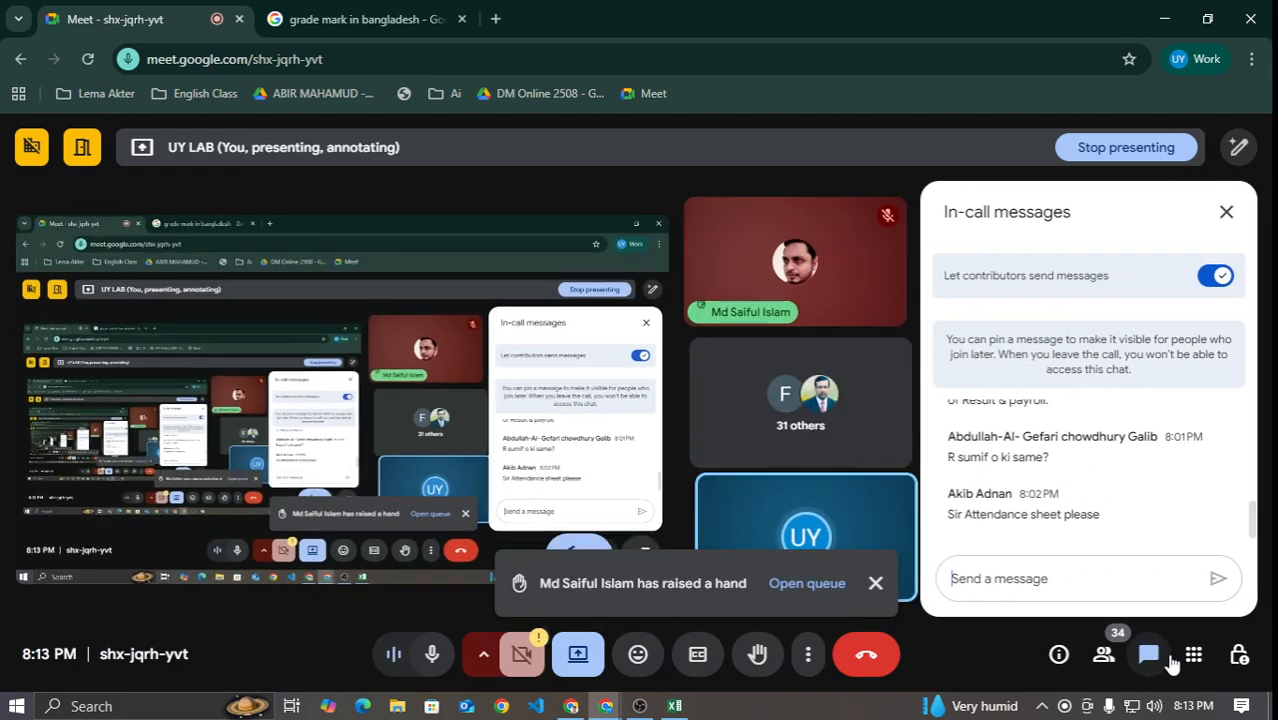
left_click(1236, 655)
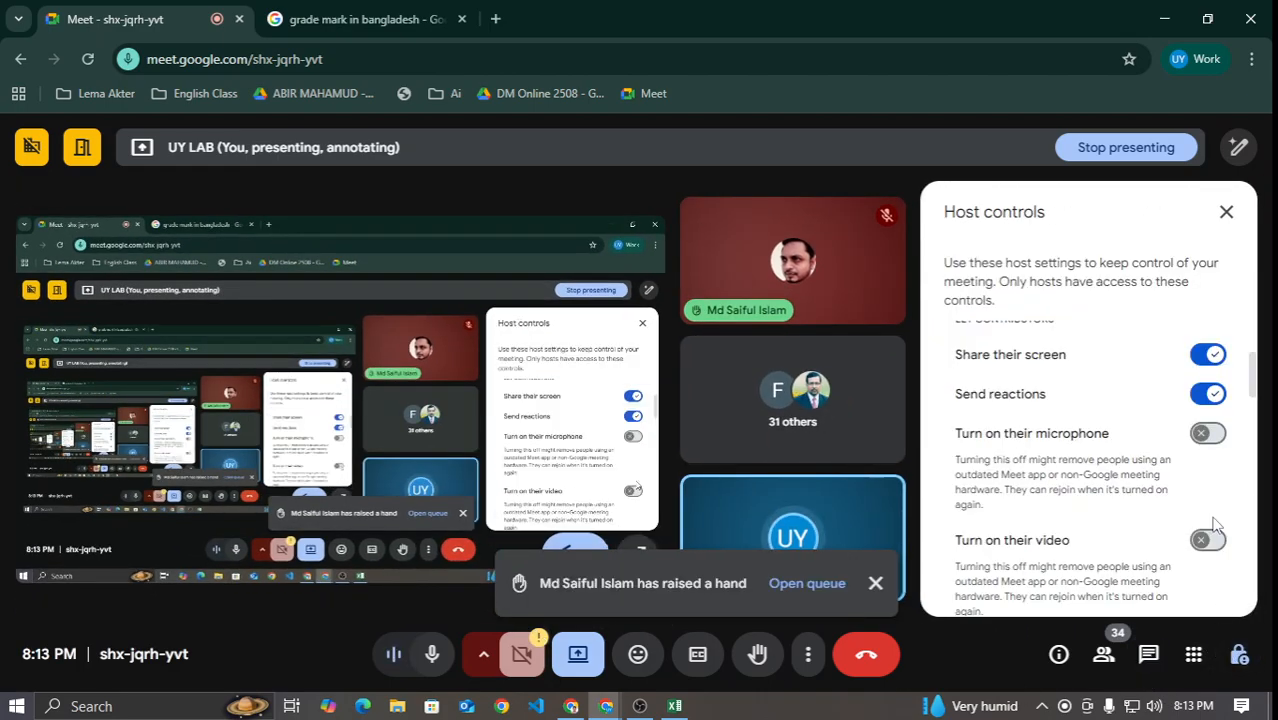
left_click(1207, 436)
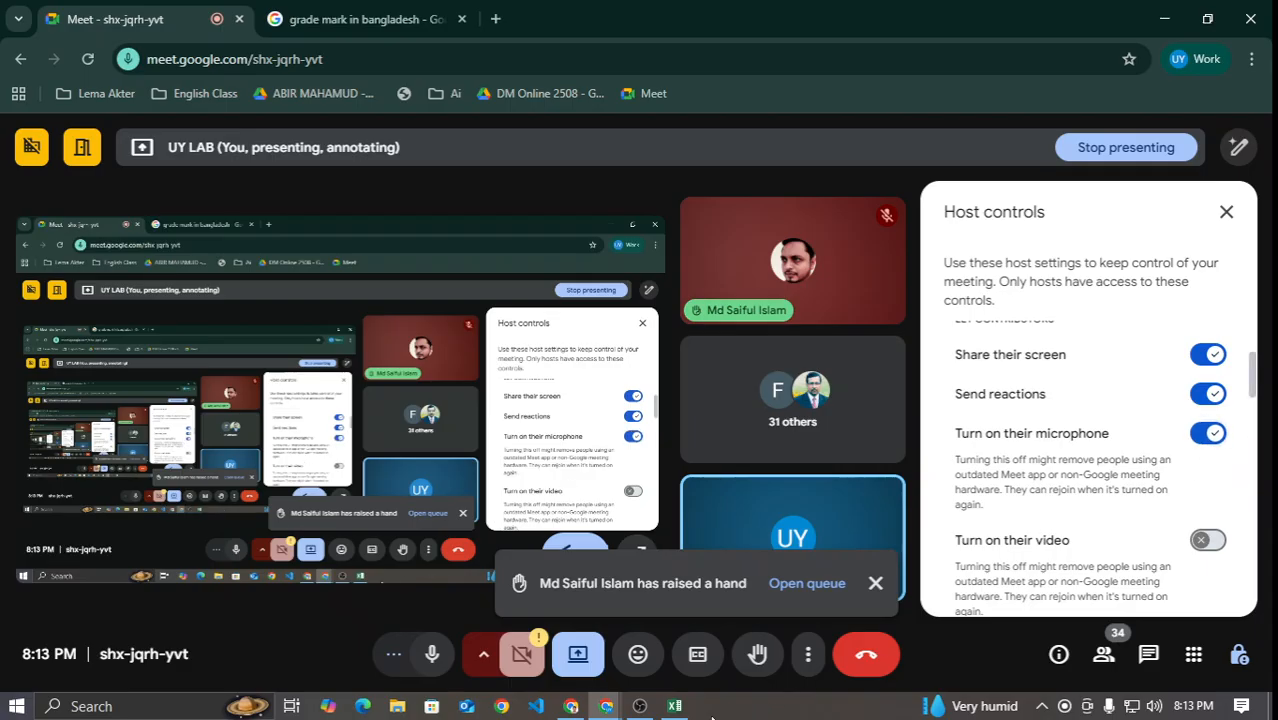
key("alt+Tab")
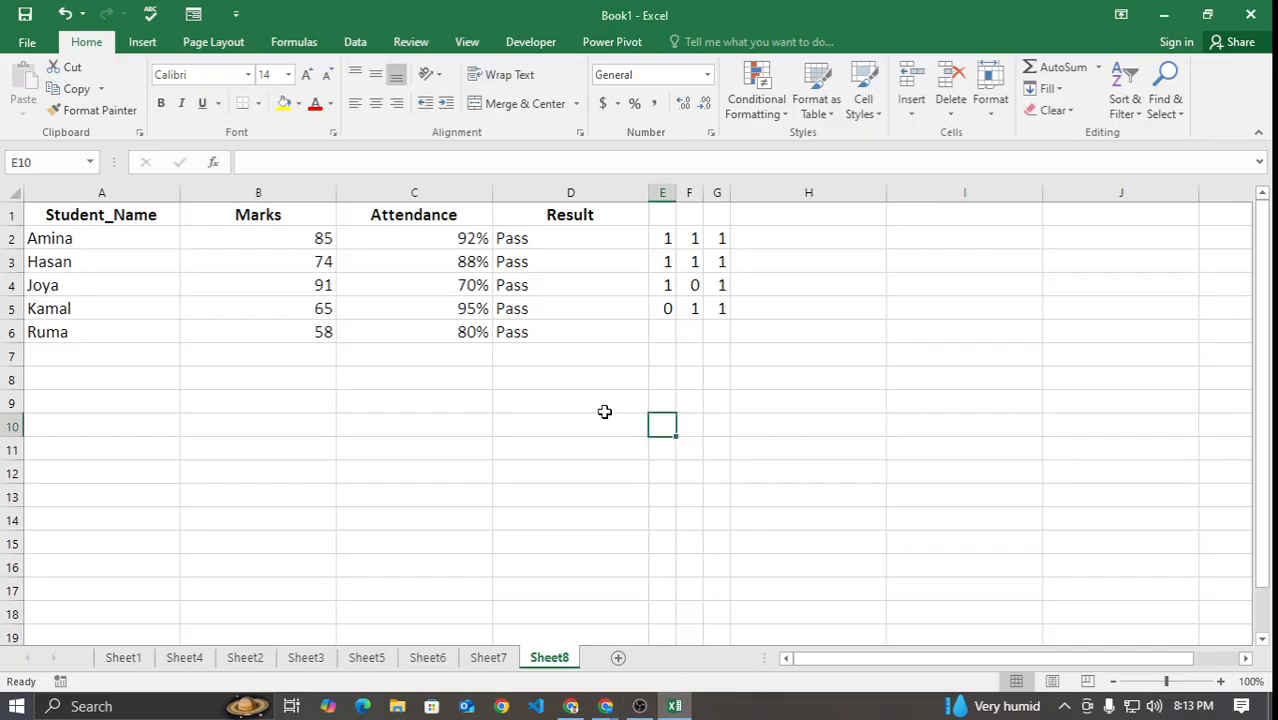
Step: Change the fifth student's attendance in C6 to 50% so that neither OR condition is met
left_click(661, 334)
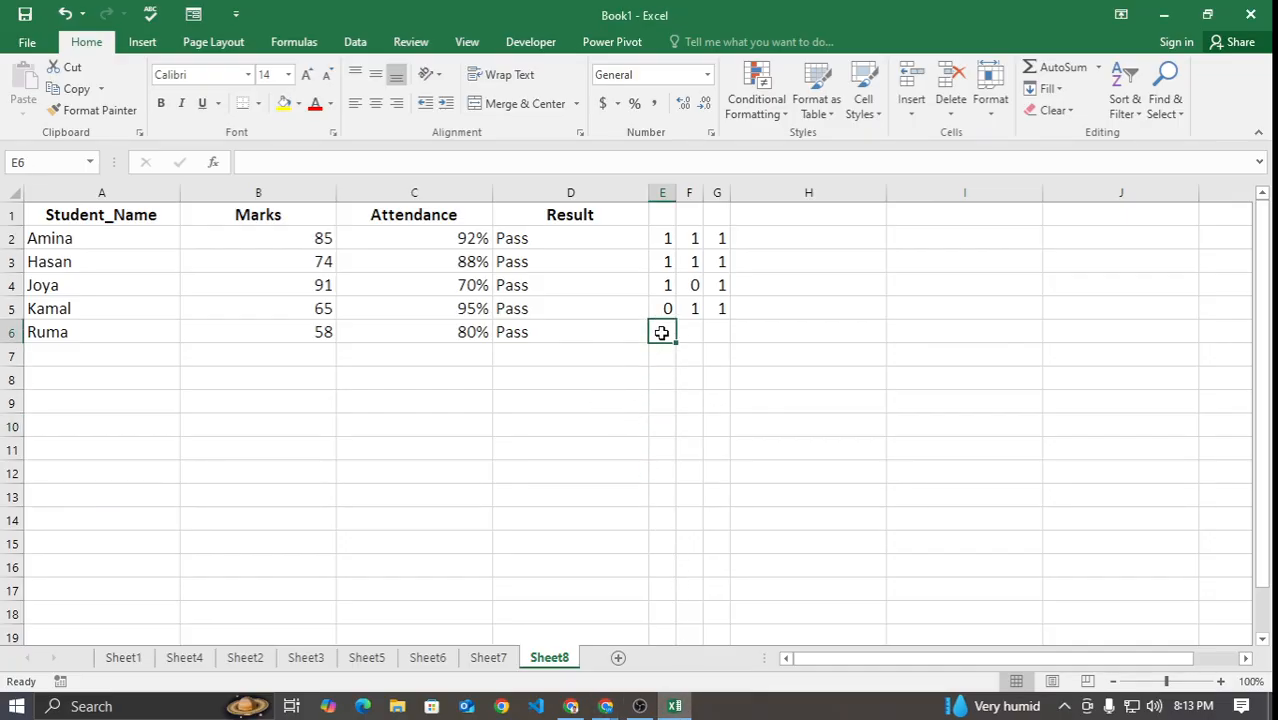
left_click(305, 339)
left_click(368, 332)
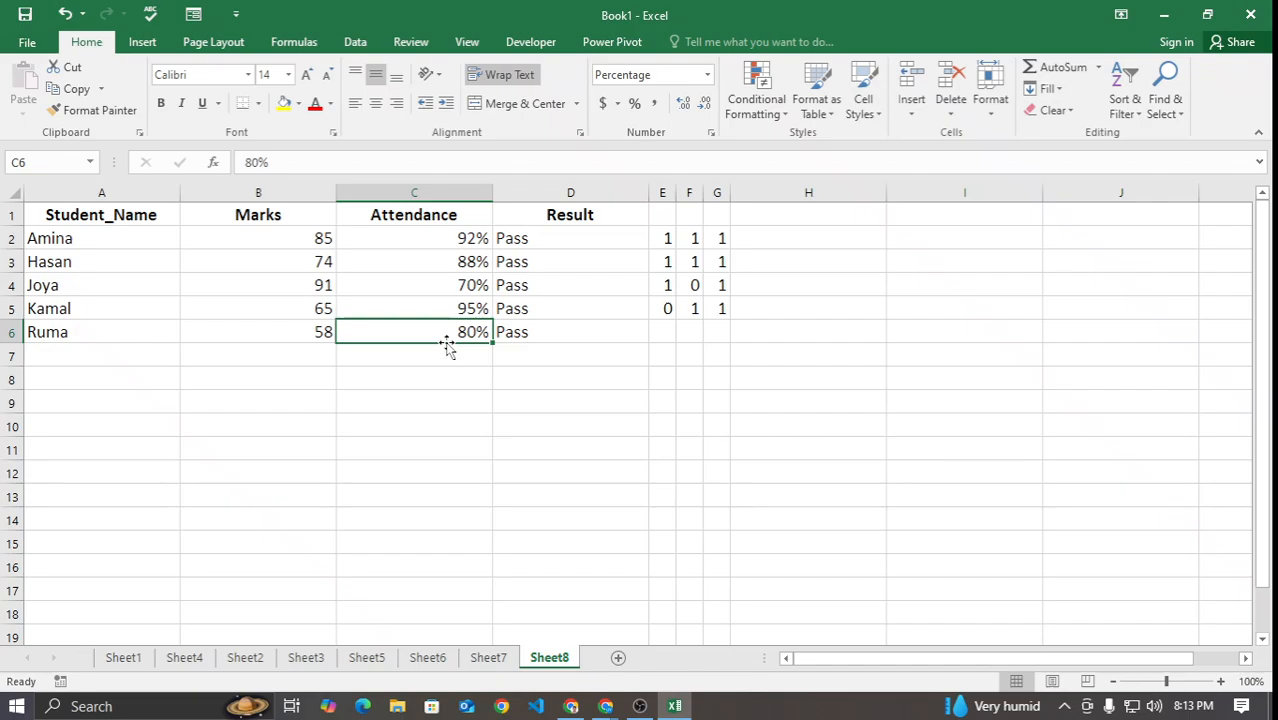
type("50")
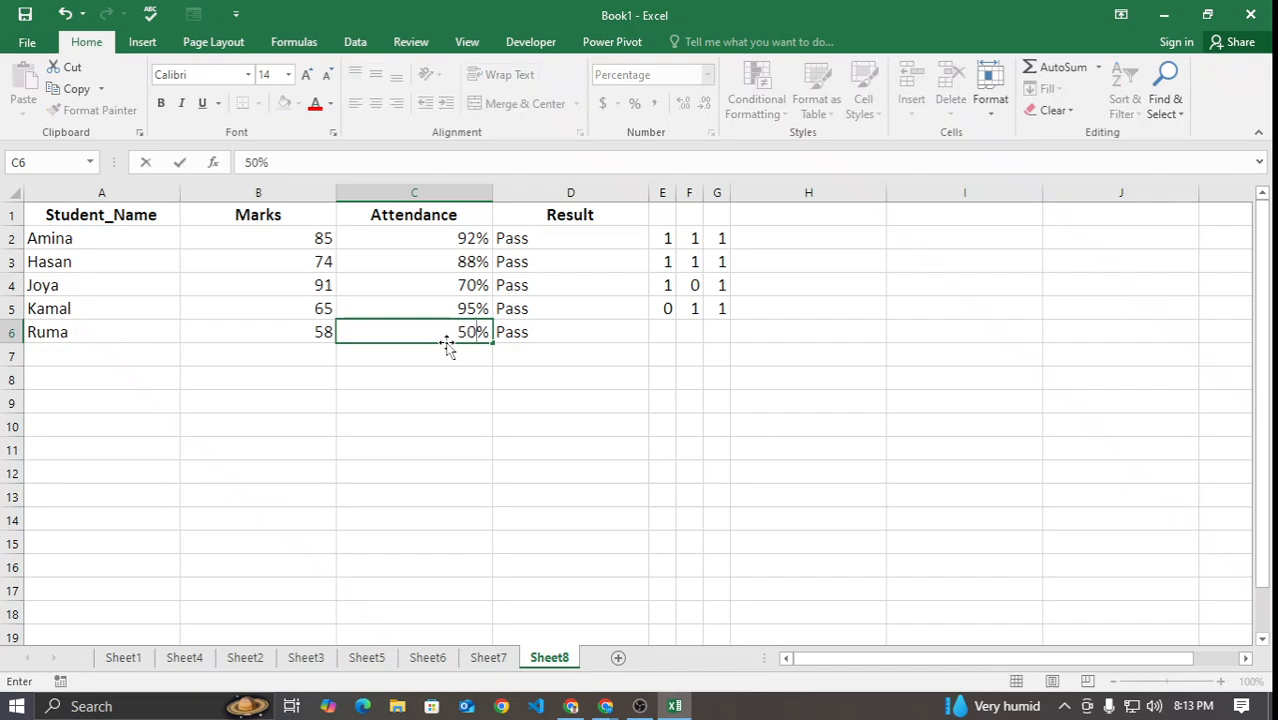
key("Return")
left_click(457, 431)
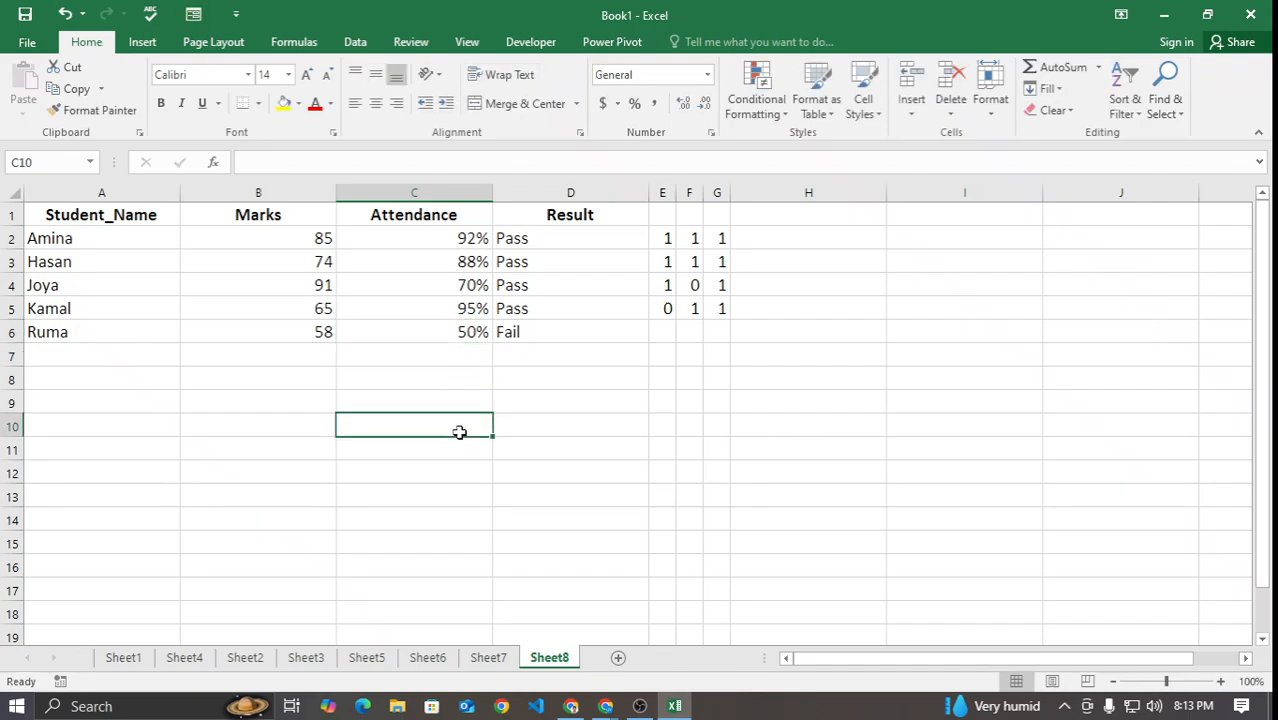
Step: Fill the fifth student's truth table row with 0 in E6, F6 and G6
left_click(665, 336)
type("0")
left_click(686, 334)
type("0")
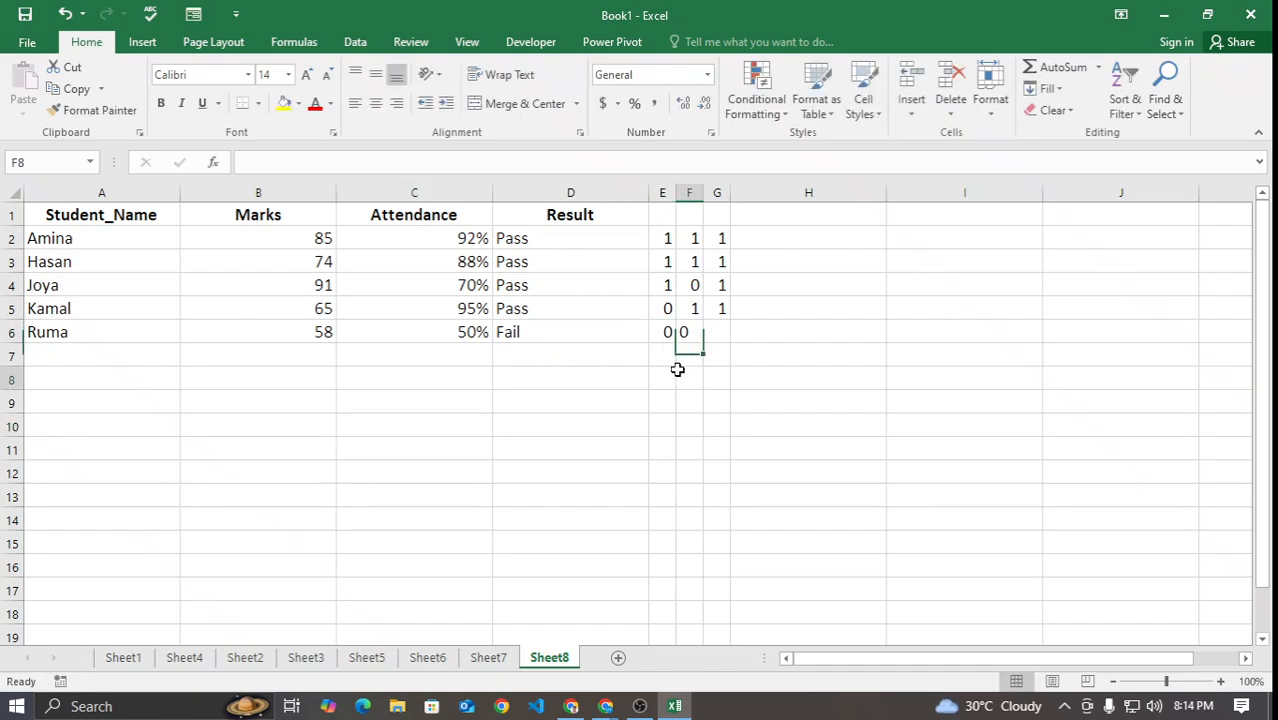
left_click(713, 336)
type("0")
left_click(655, 422)
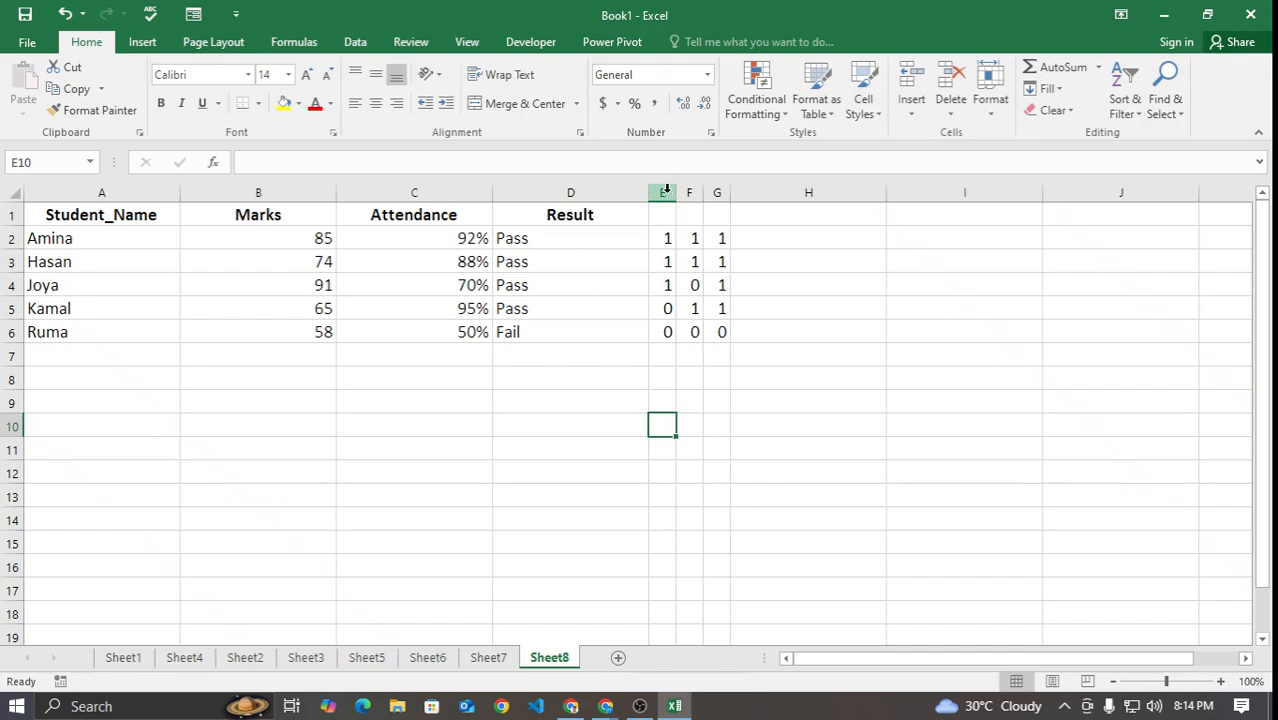
Step: Center the truth table values in columns E to G
left_click_drag(662, 192, 713, 190)
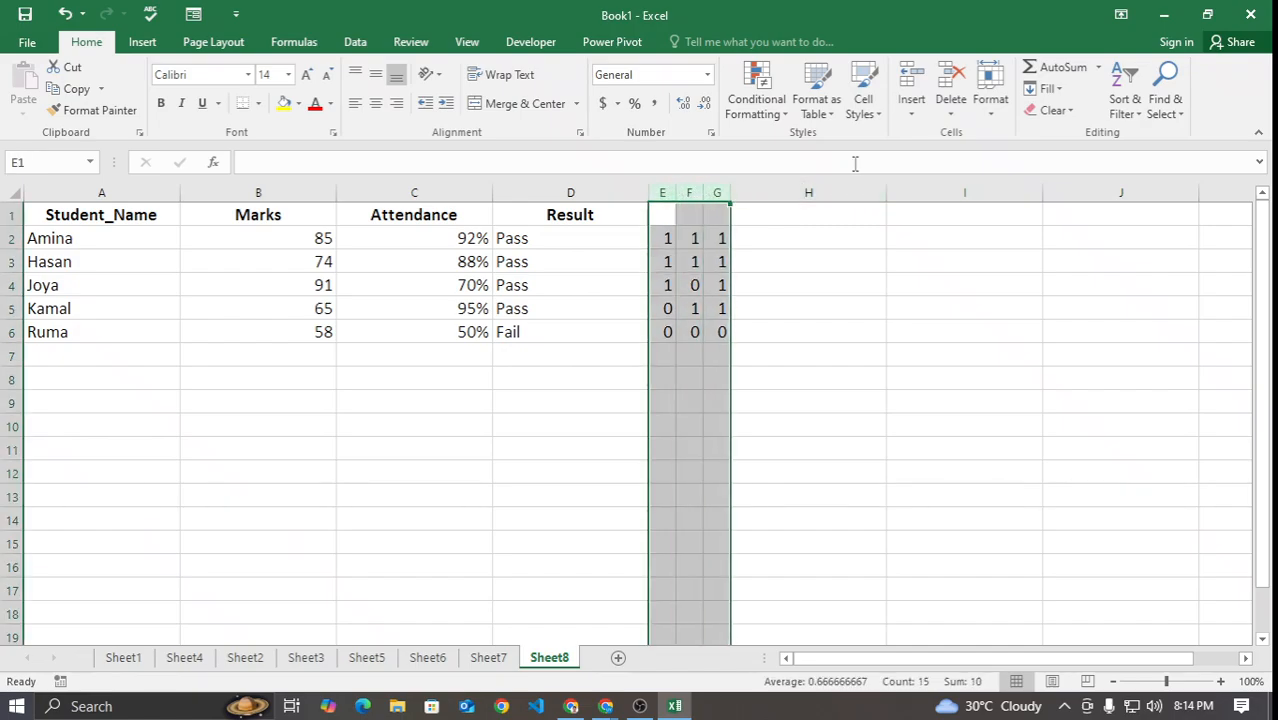
left_click(383, 107)
left_click(541, 449)
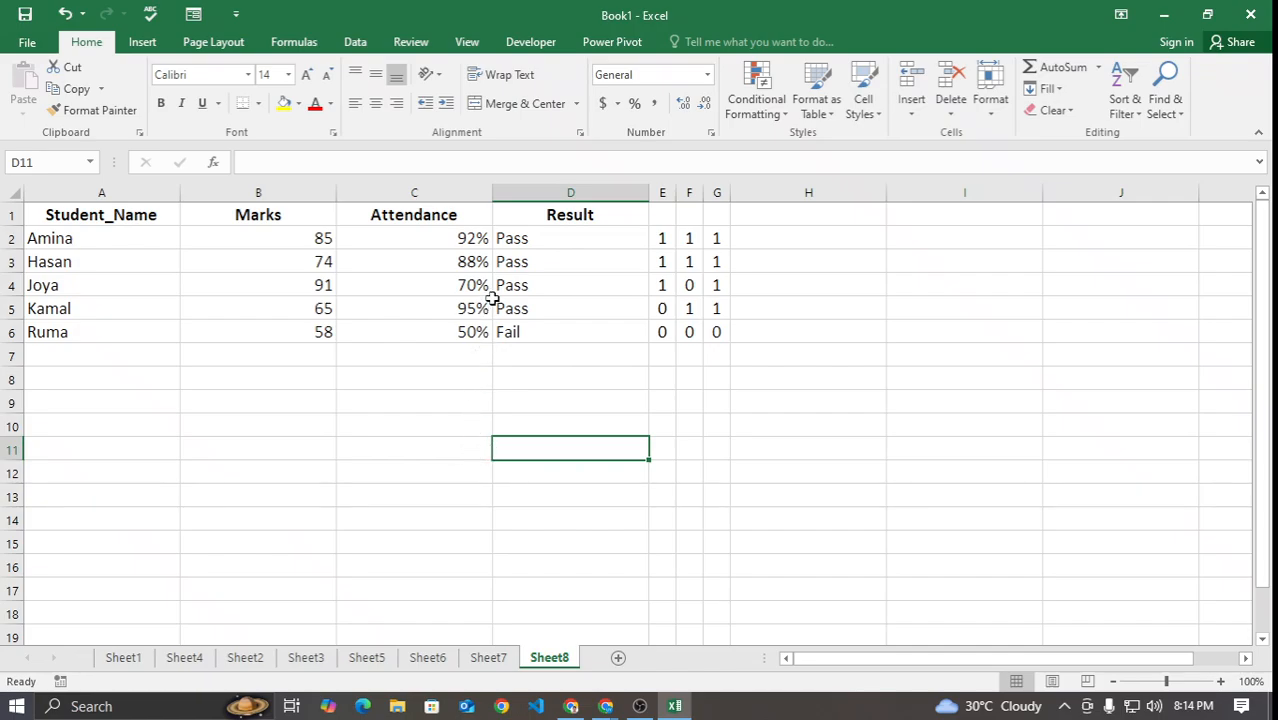
Step: Review the marks condition inside the IF/OR formula in D2 on Sheet8, leaving the formula as it is
double_click(523, 237)
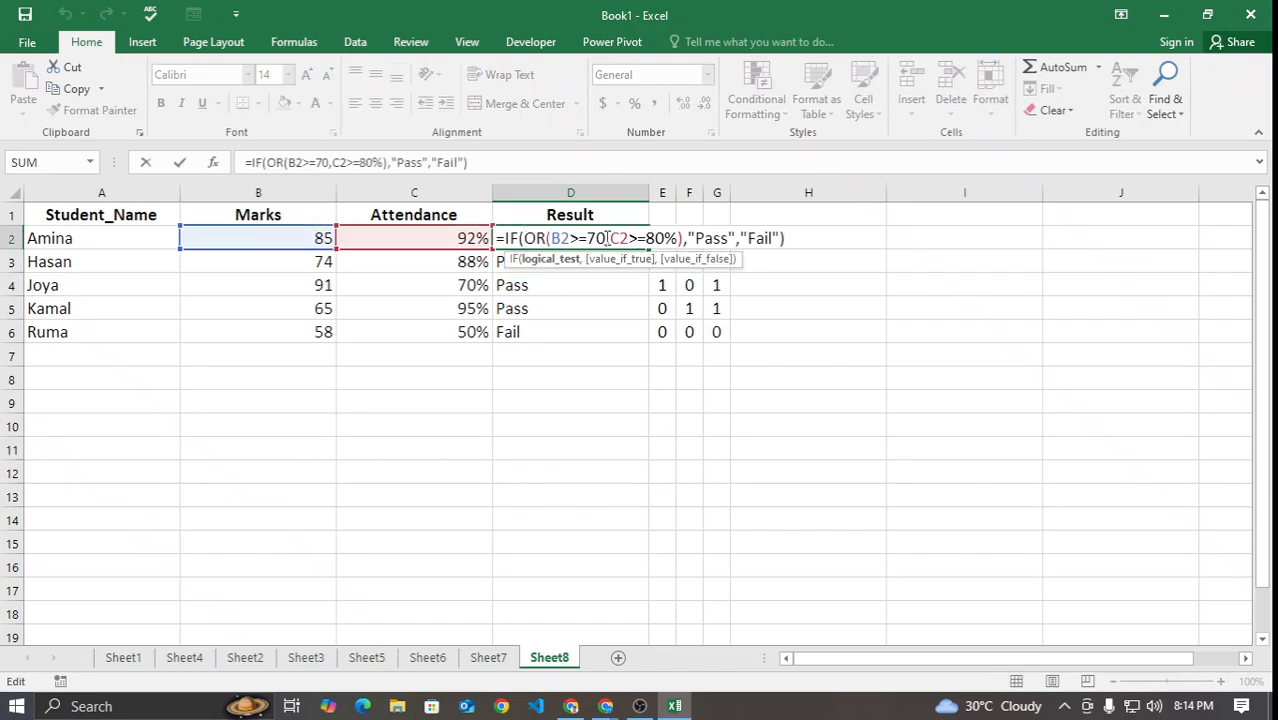
left_click_drag(607, 238, 551, 238)
key("Escape")
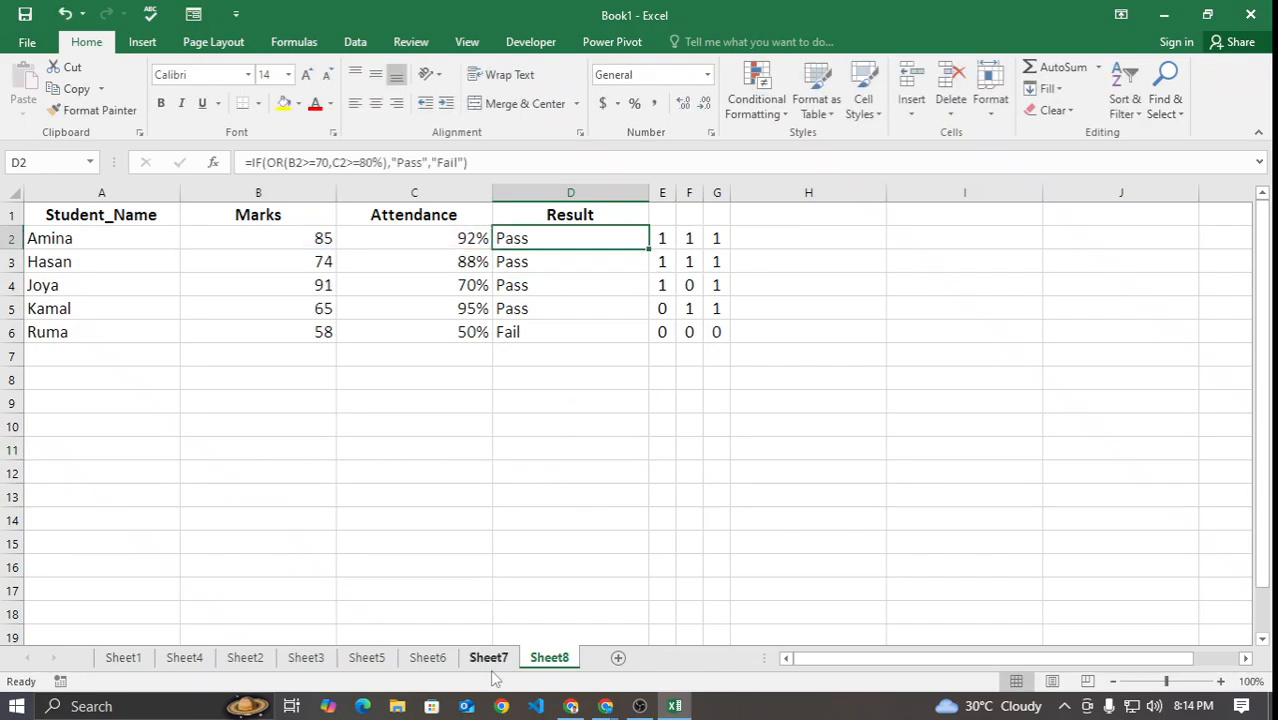
Step: Examine the AND conditions and the "Pass" value in the IF formula in D2 on Sheet7
left_click(489, 658)
double_click(458, 284)
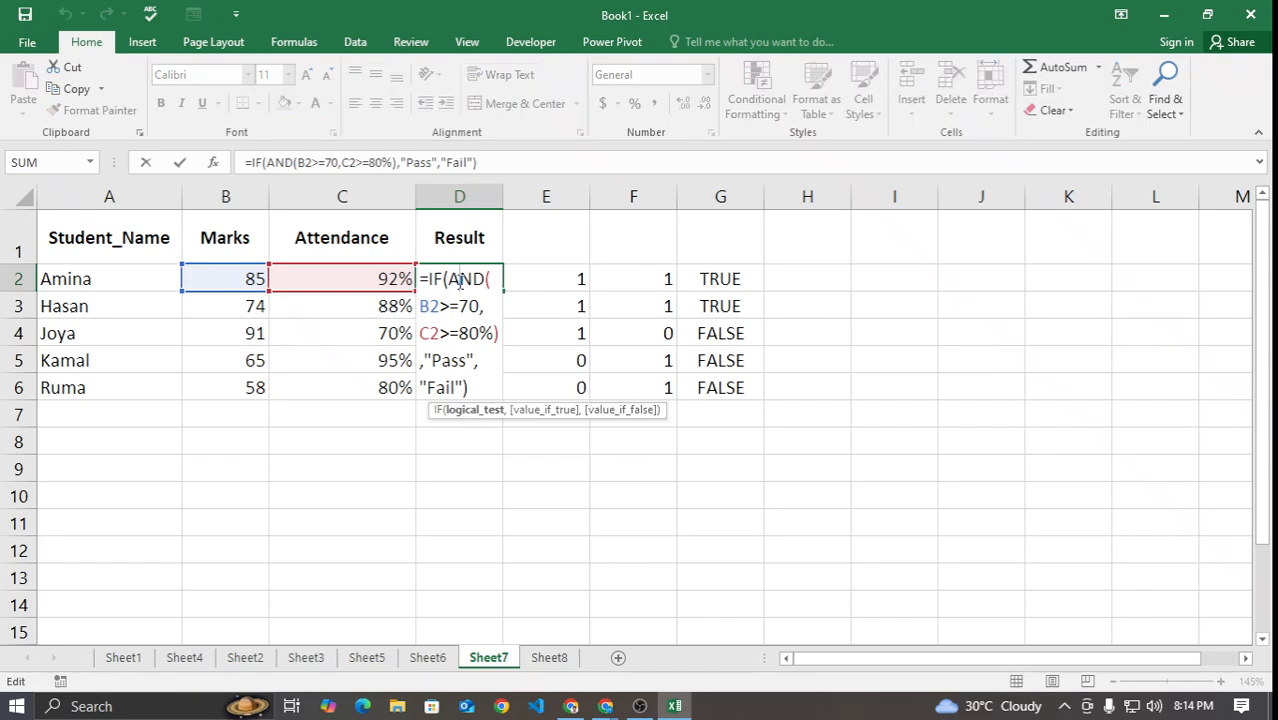
left_click_drag(449, 280, 476, 362)
left_click(470, 306)
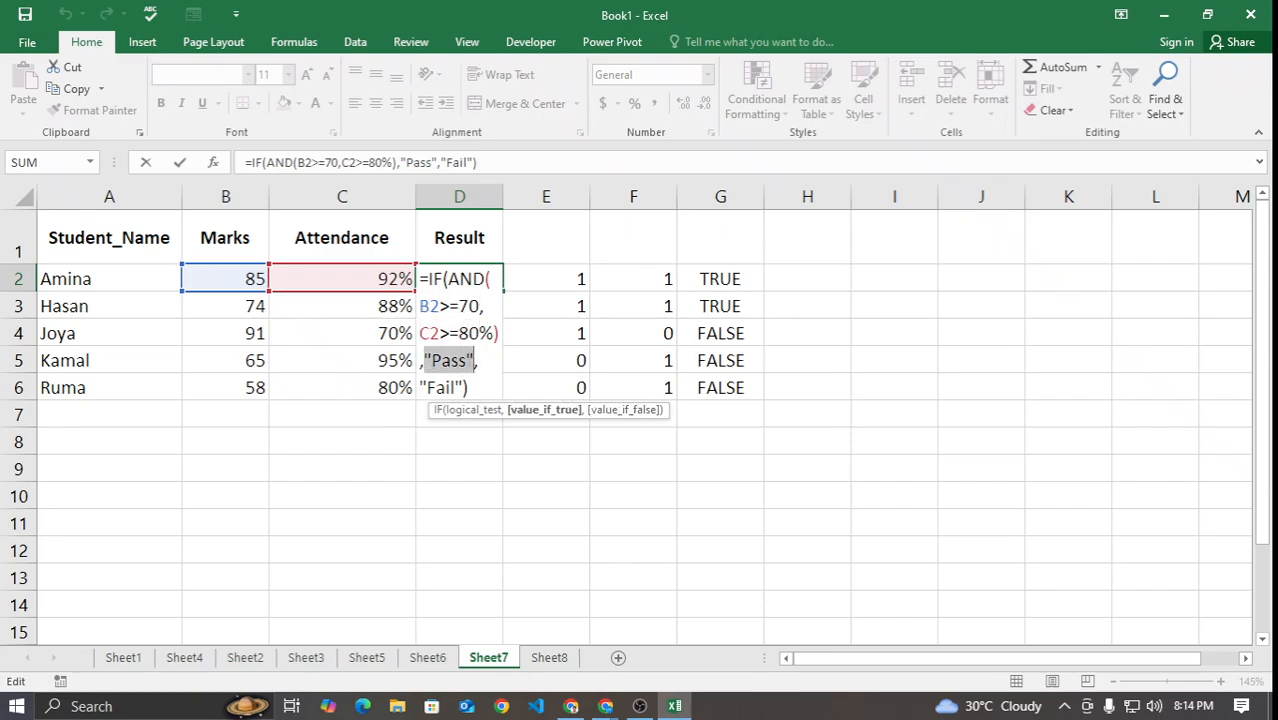
key("ctrl+Return")
left_click(807, 280)
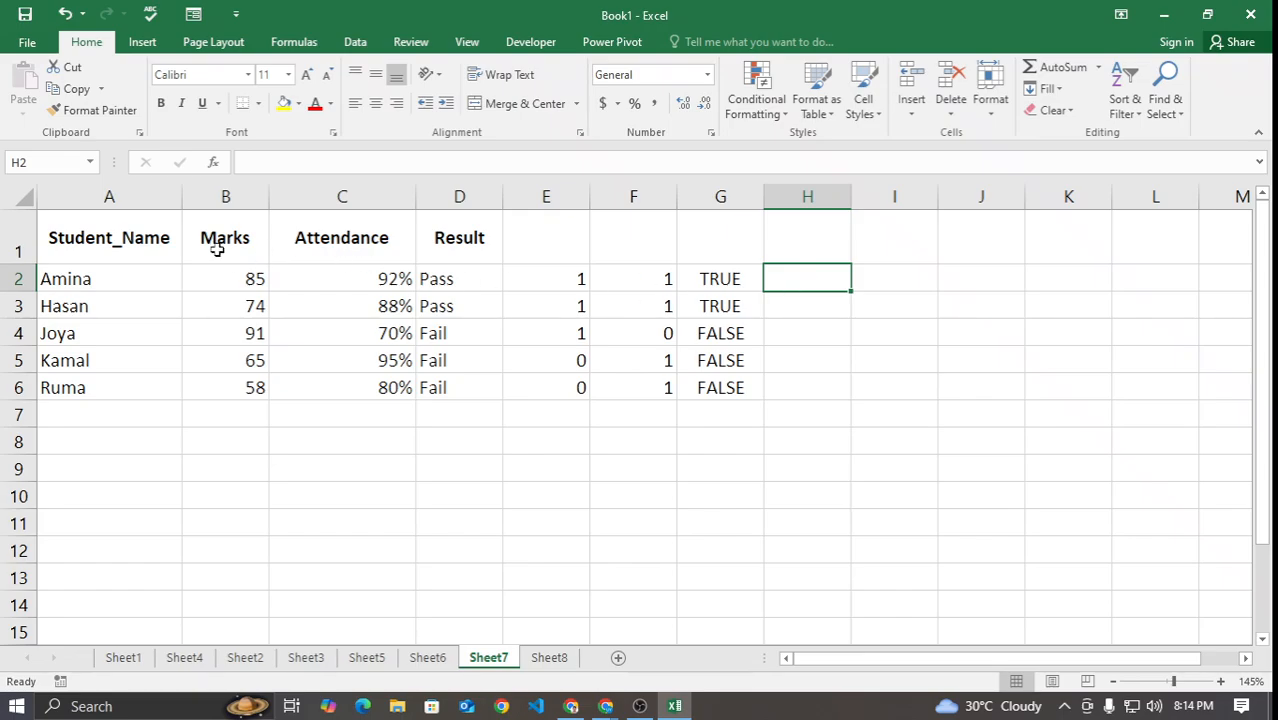
Step: Copy the Marks column B on Sheet7 into column H
left_click_drag(217, 250, 225, 388)
left_click(234, 197)
key("ctrl+c")
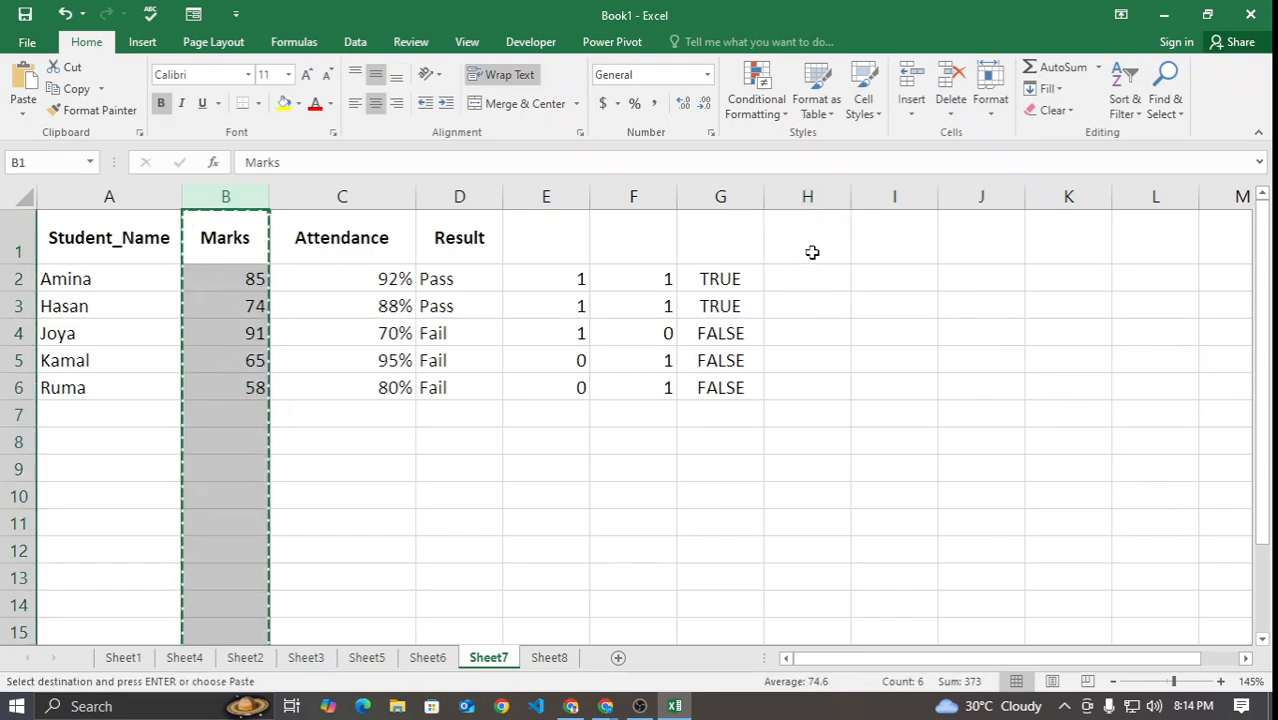
left_click(807, 196)
key("ctrl+v")
left_click(807, 388)
key("Escape")
Step: Rename the copied column's header in H1 as "Final Marks"
left_click(807, 225)
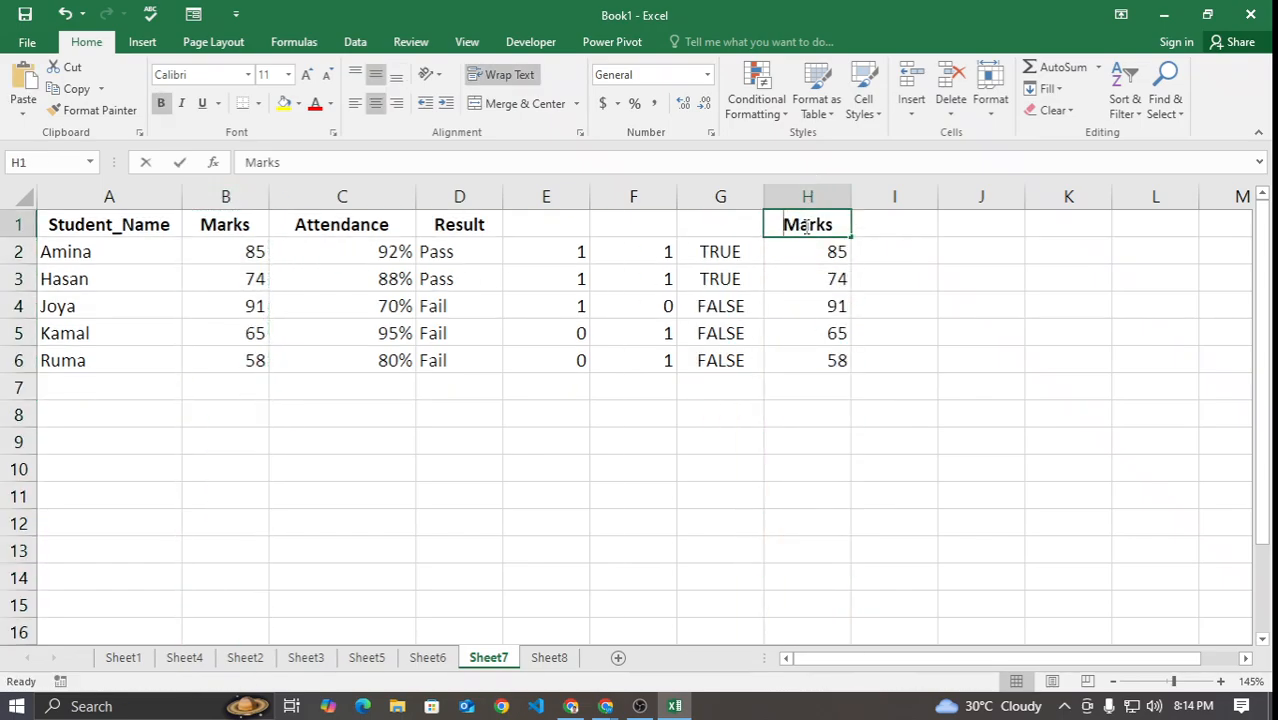
double_click(807, 225)
type("Final")
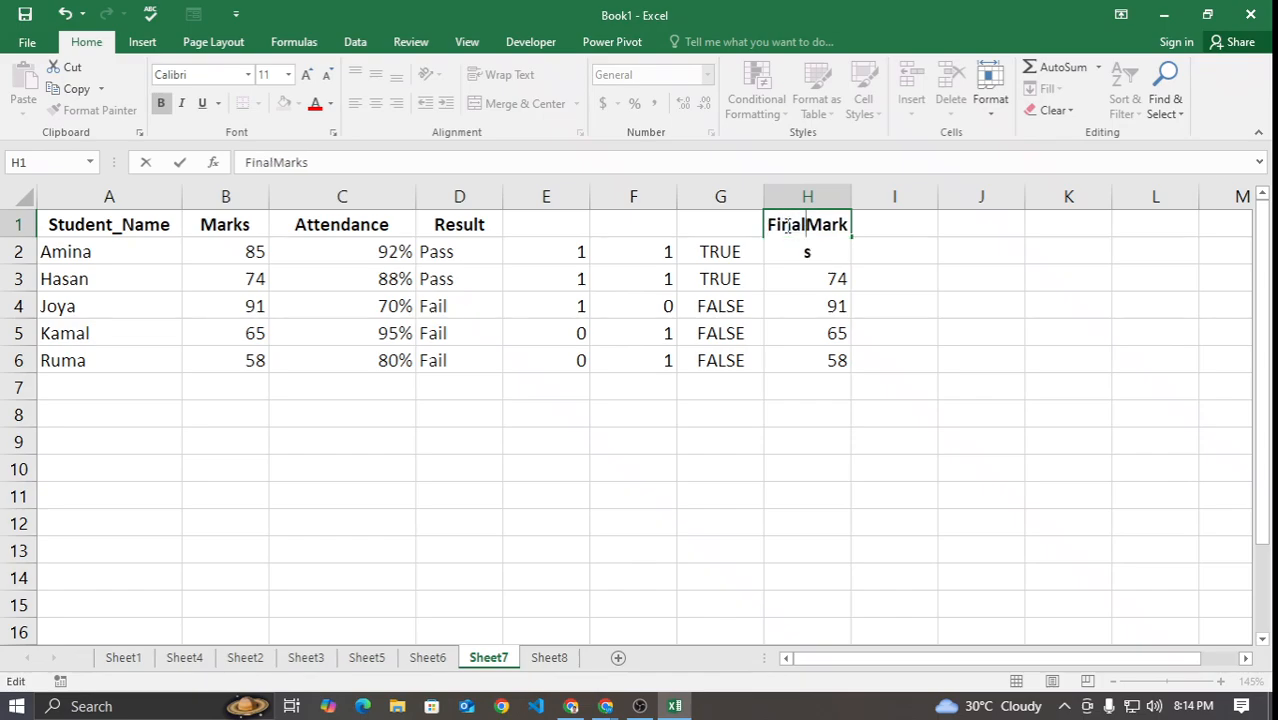
key("Return")
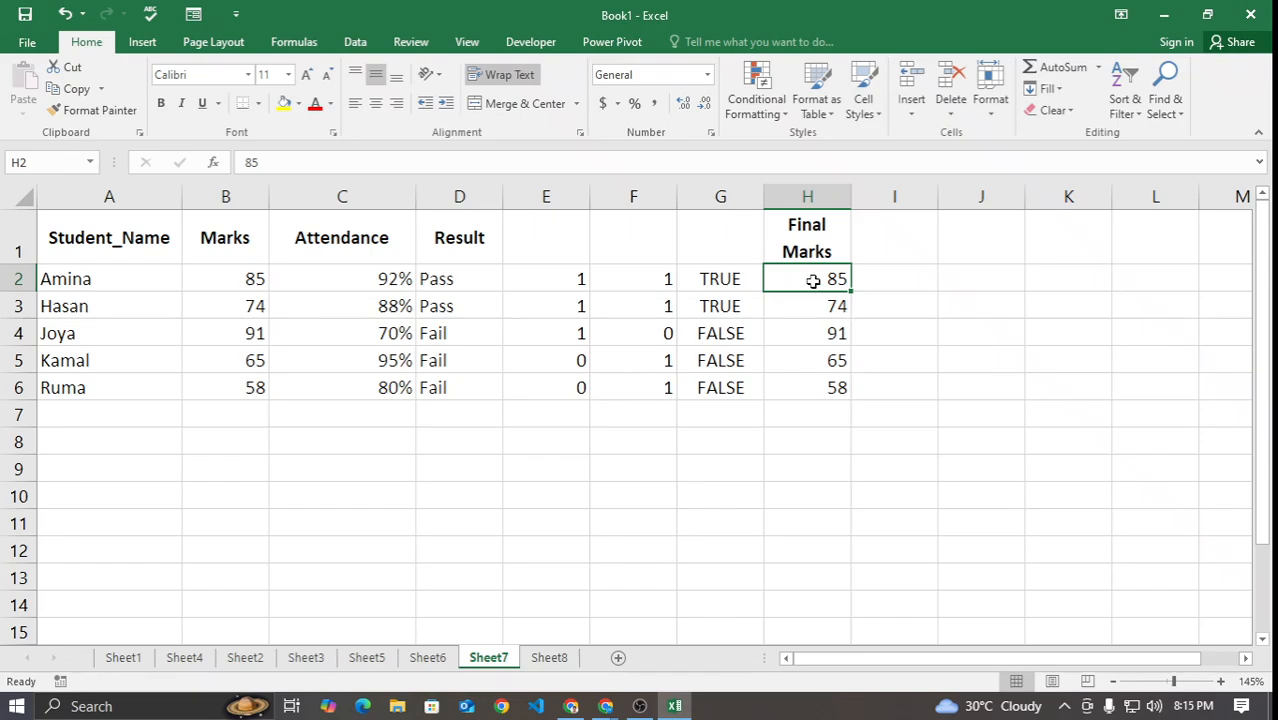
Step: Copy the IF/AND result formula from D2 into H2 under Final Marks
left_click(455, 283)
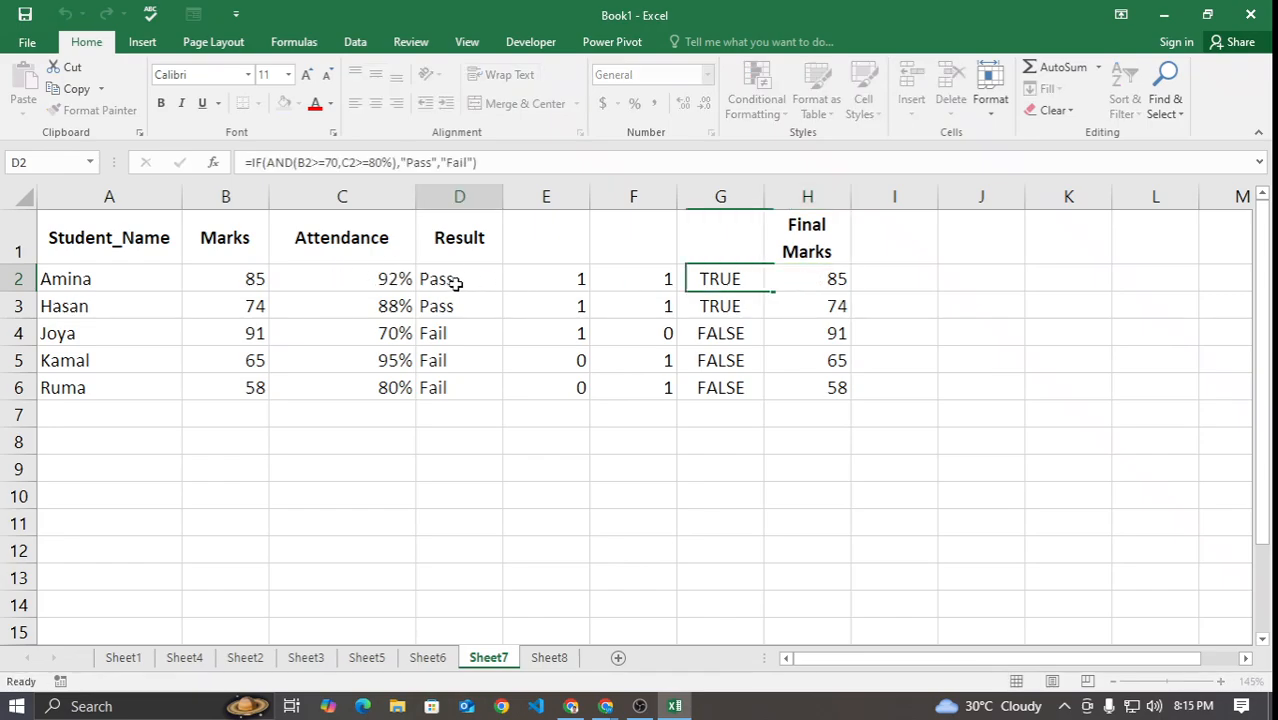
key("ctrl+c")
left_click(773, 277)
key("ctrl+v")
left_click(785, 388)
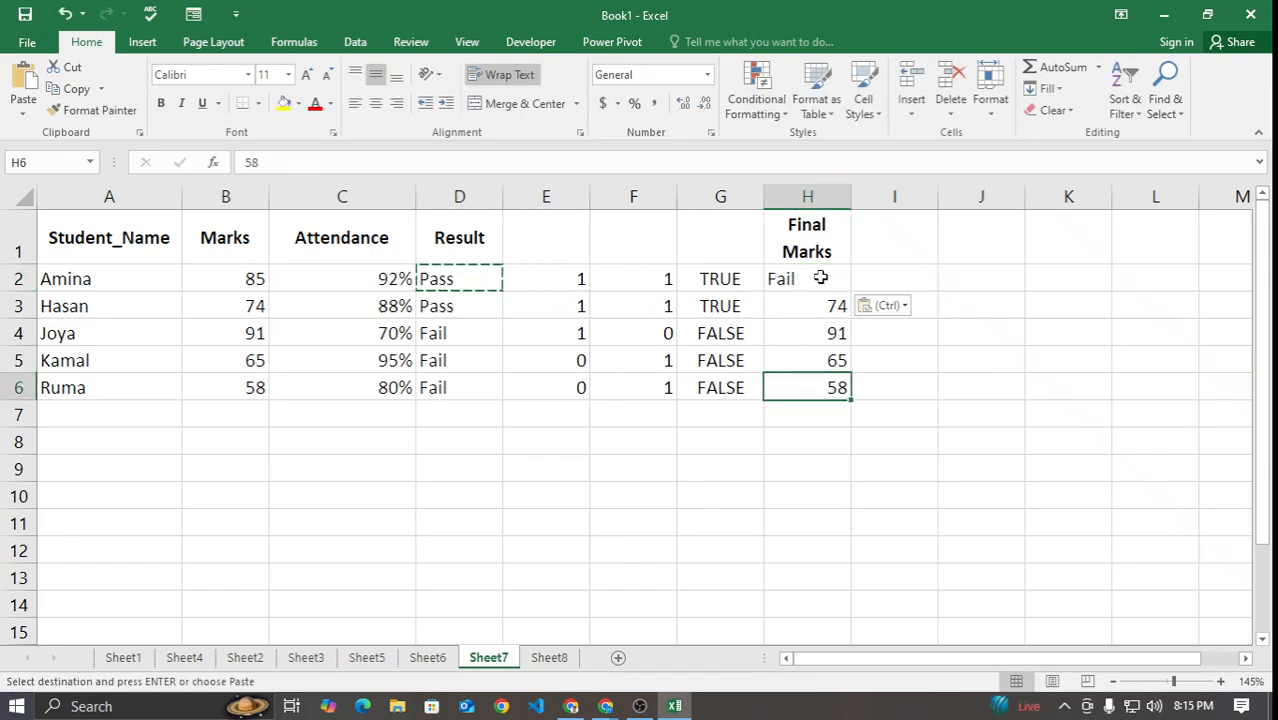
double_click(820, 278)
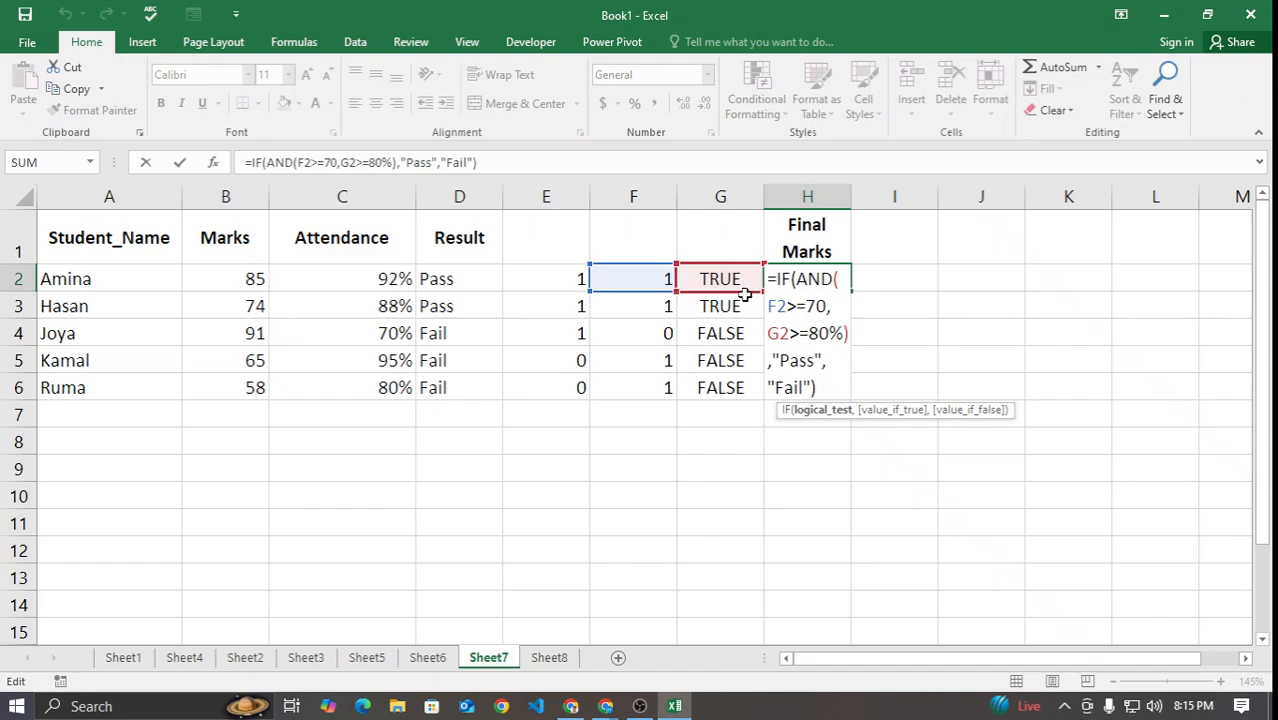
key("Escape")
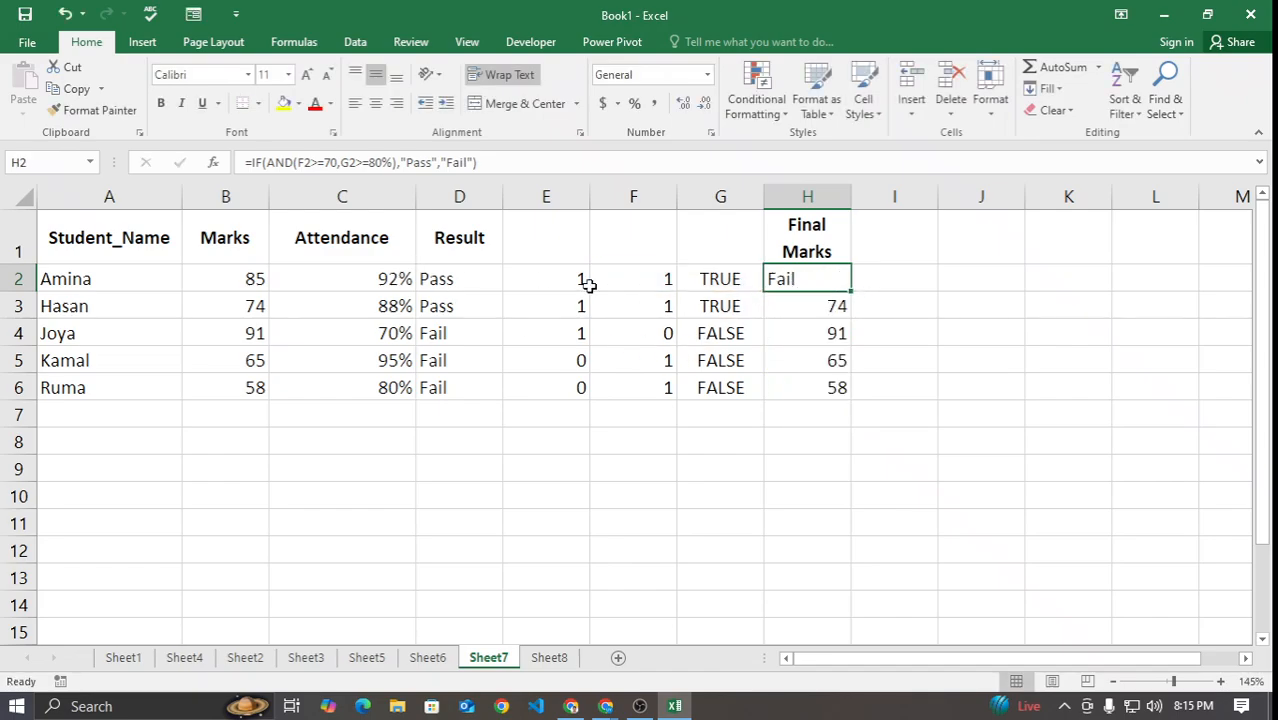
double_click(420, 279)
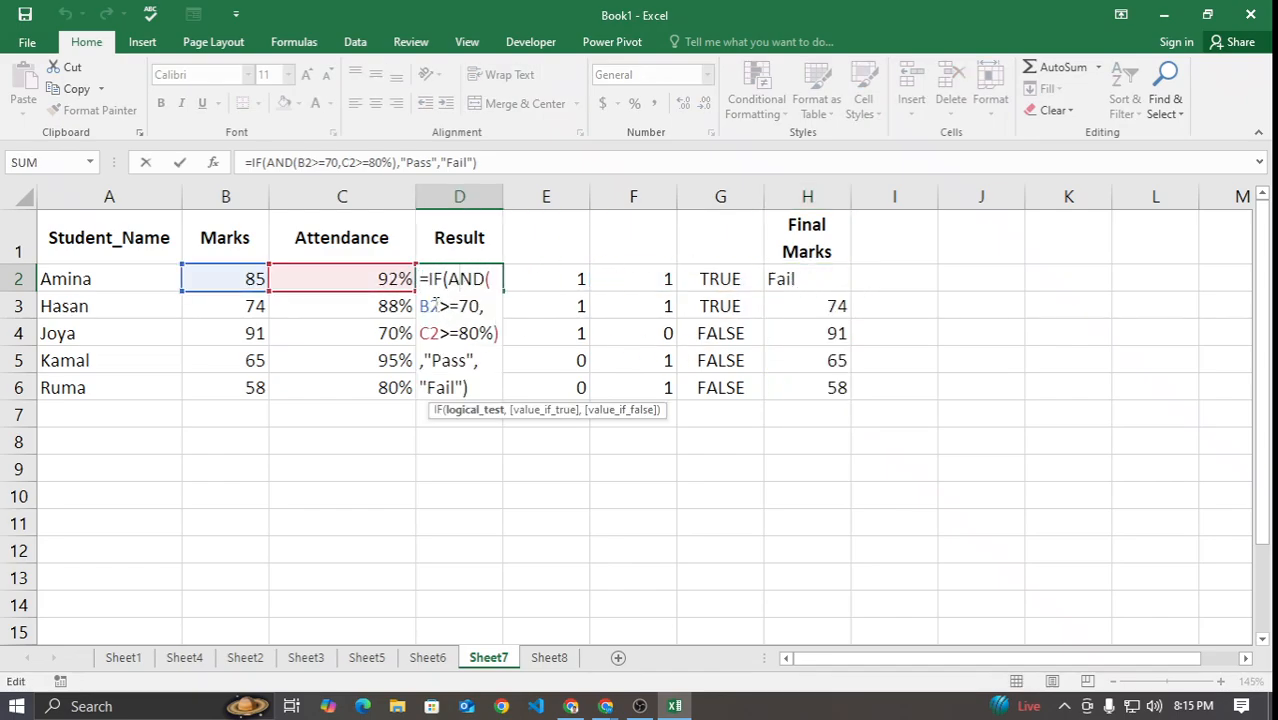
left_click(433, 306)
key("F4")
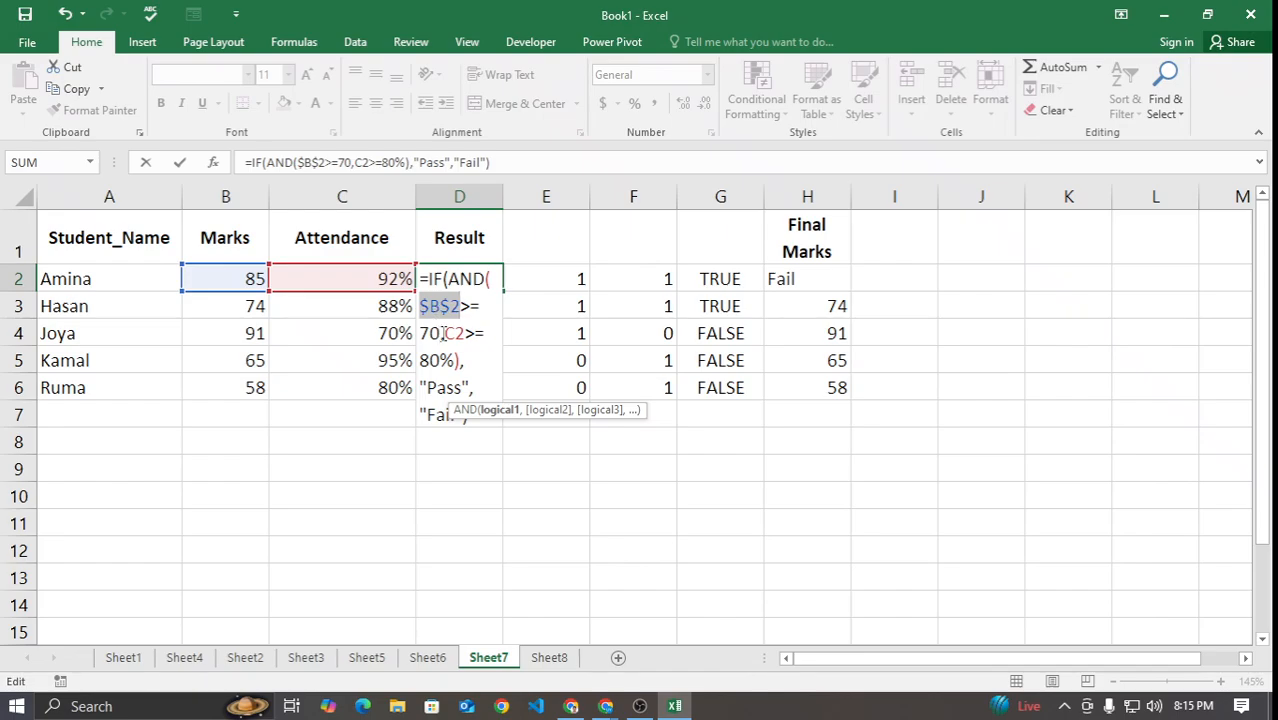
left_click(444, 333)
key("F4")
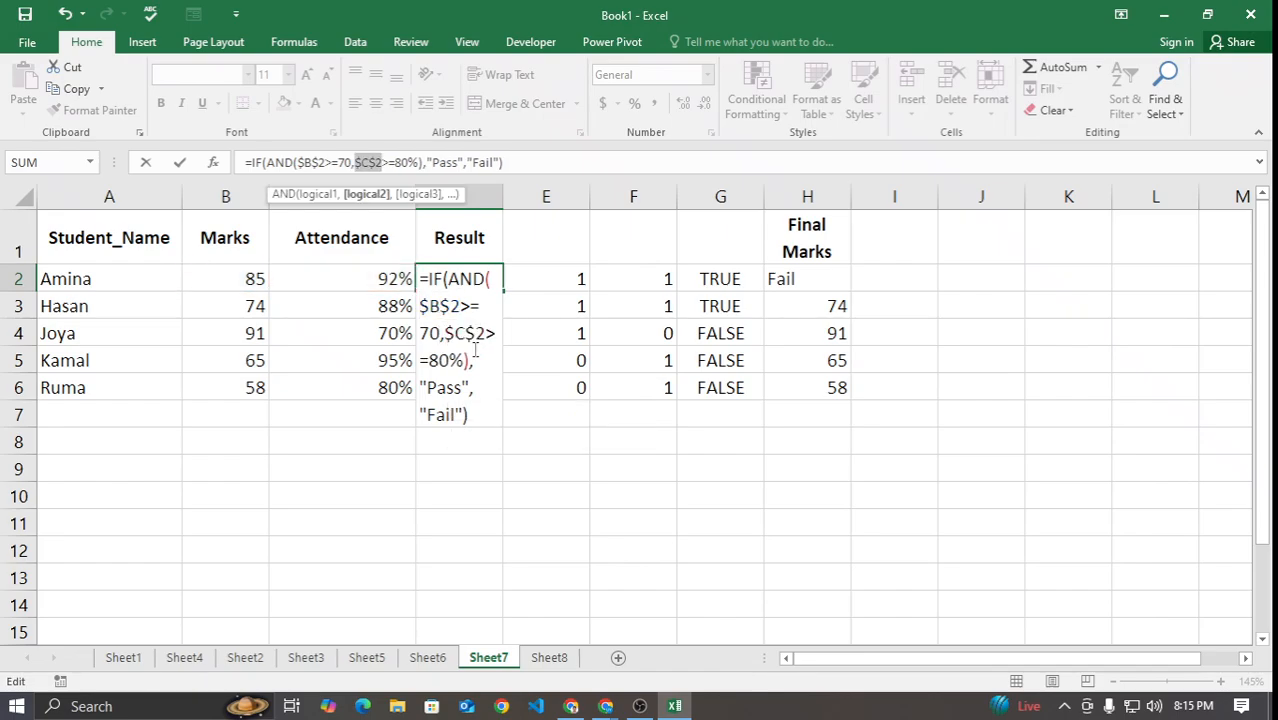
key("Escape")
Step: Make the B2 and C2 references in the Result formula in D2 absolute, as $B$2 and $C$2
double_click(465, 282)
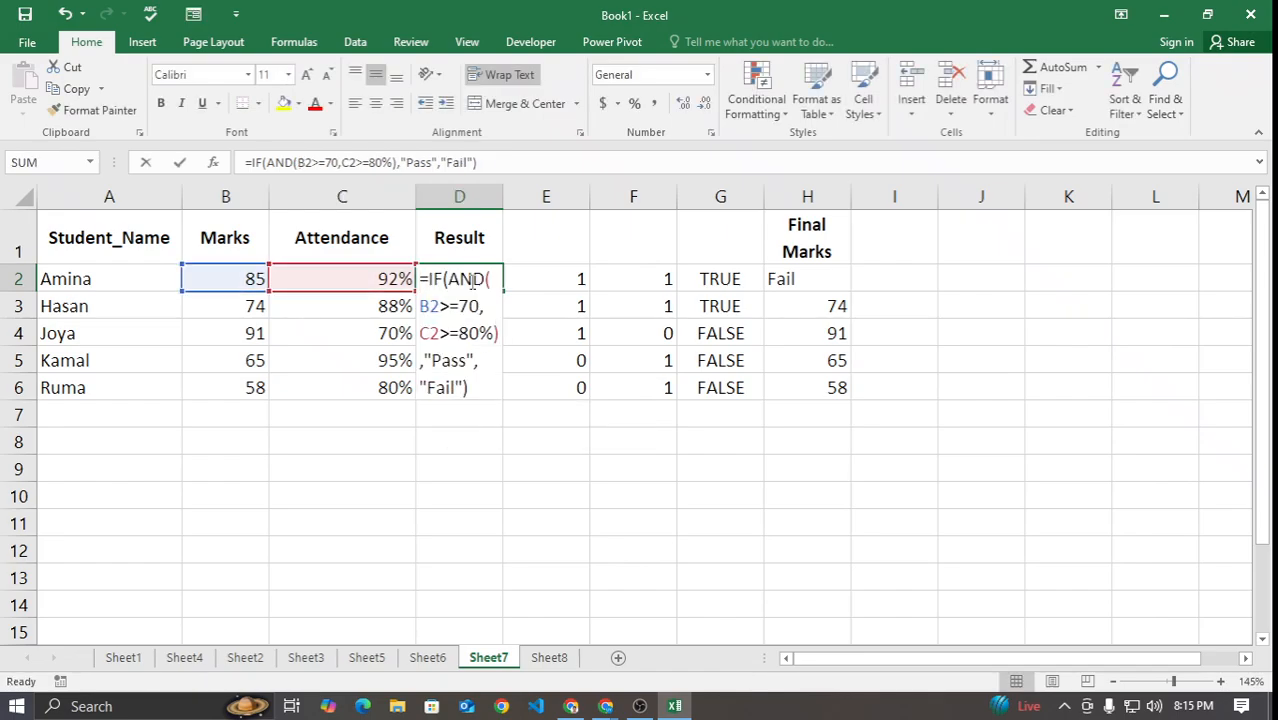
left_click(425, 306)
key("F4")
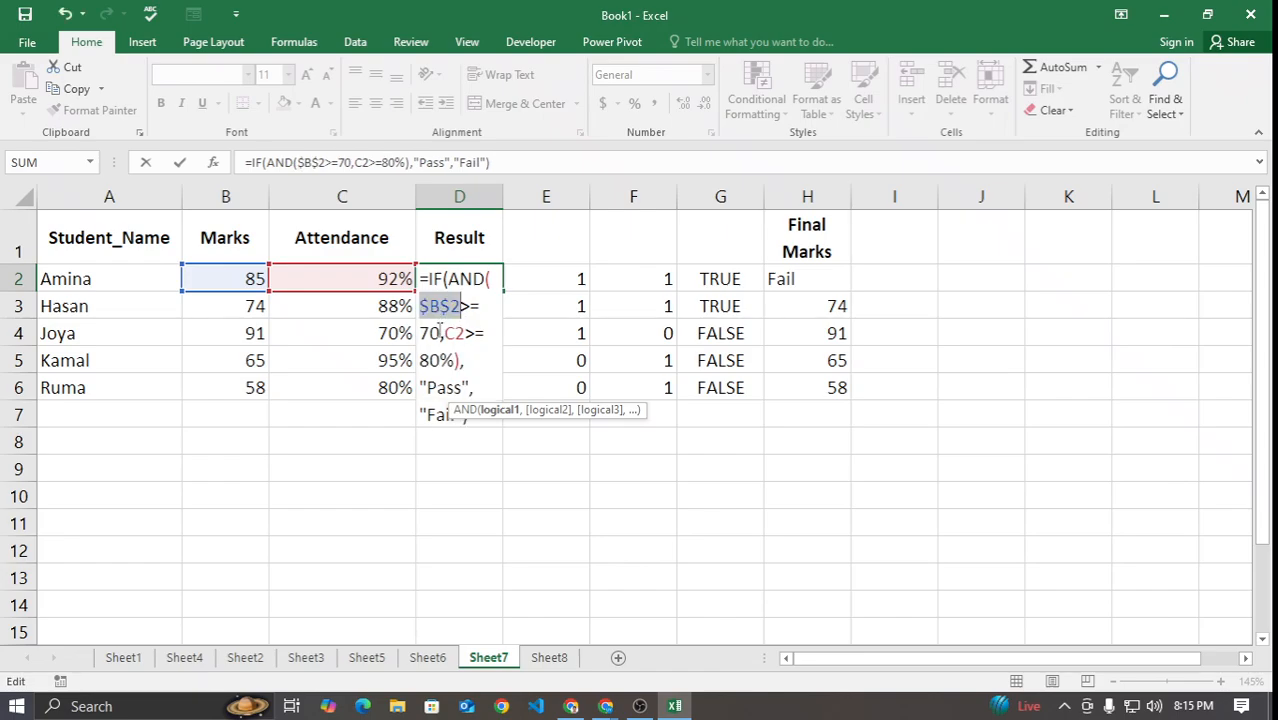
left_click(452, 333)
key("Return")
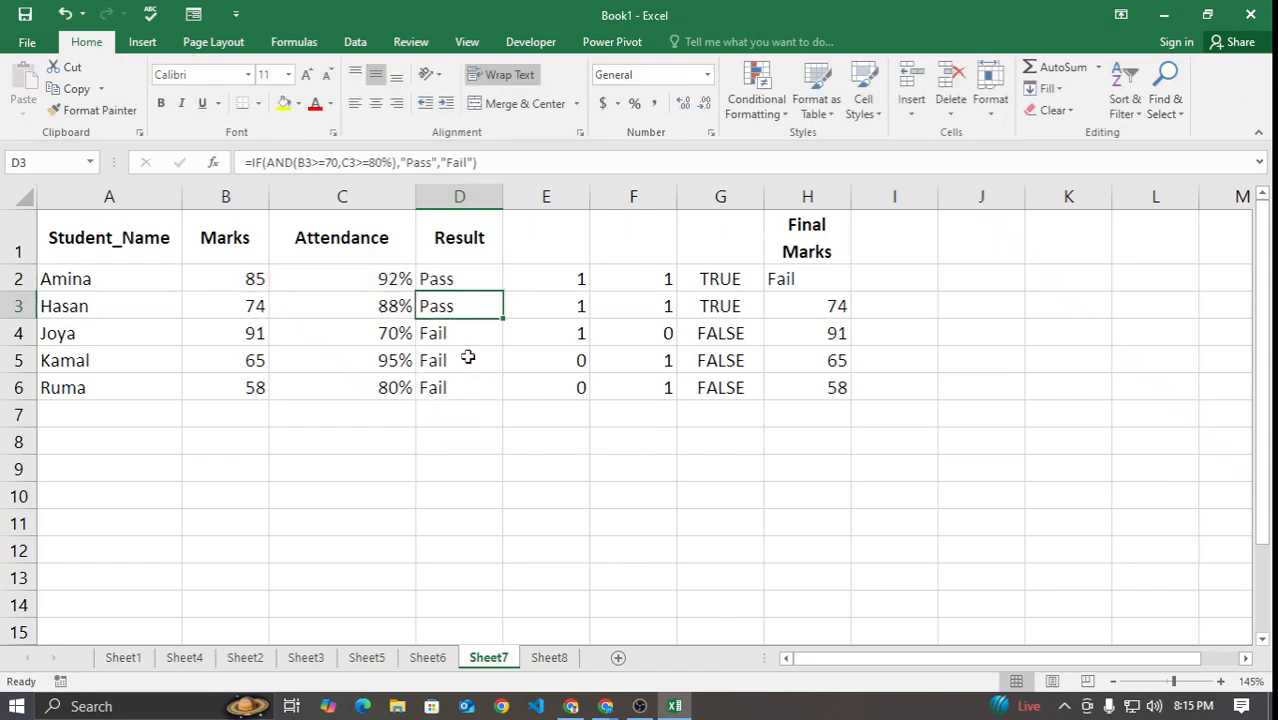
Step: Copy the Result formula with absolute references from D2 into H2 under Final Marks
left_click(484, 276)
key("ctrl+c")
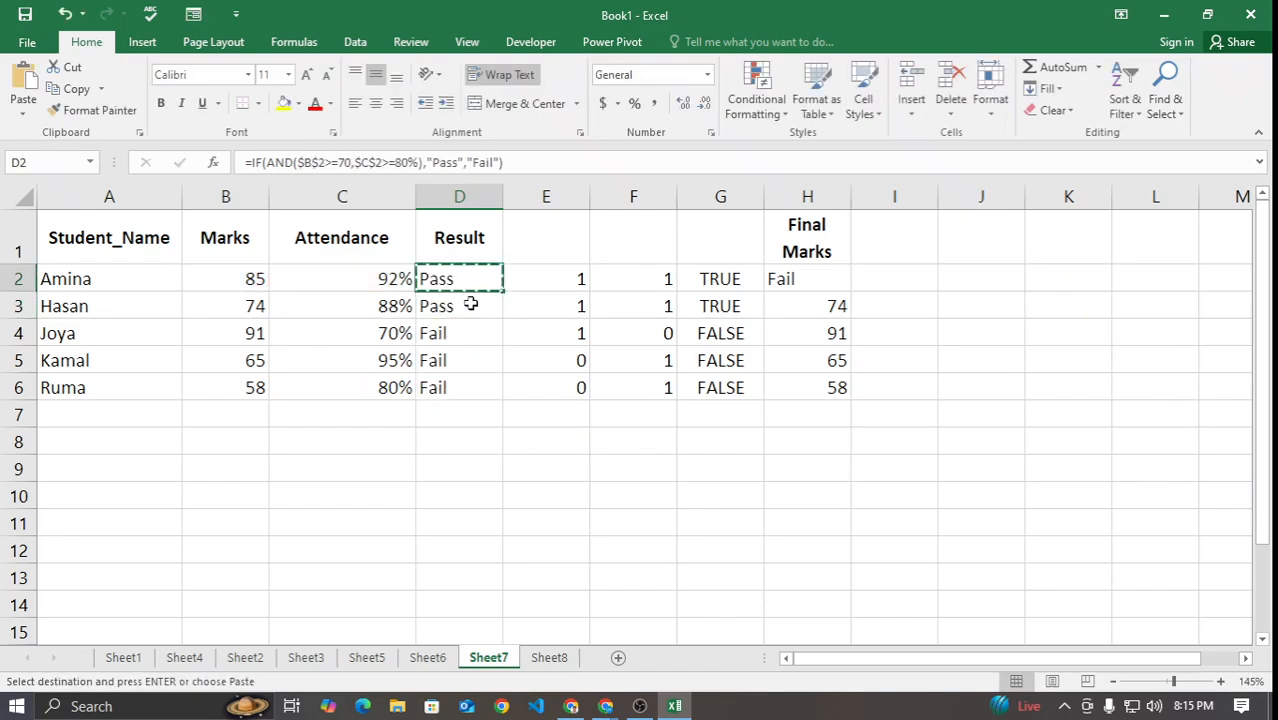
left_click(819, 278)
key("ctrl+v")
left_click(737, 476)
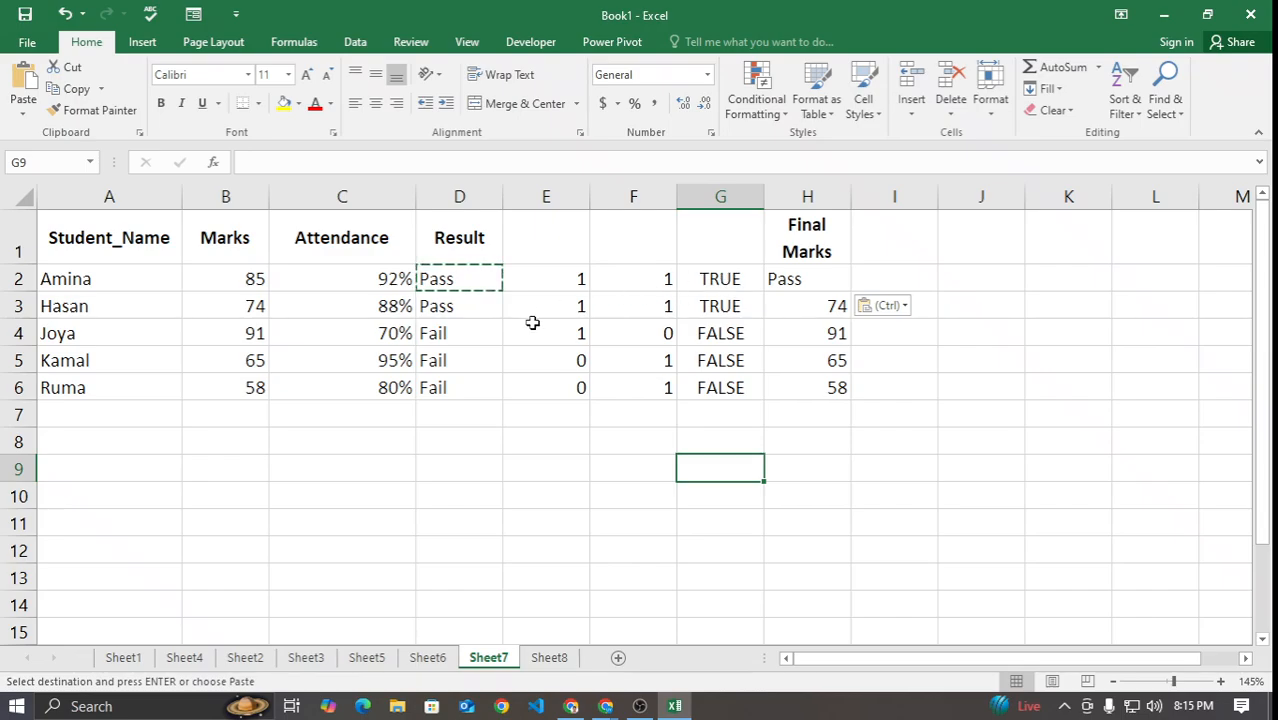
double_click(565, 490)
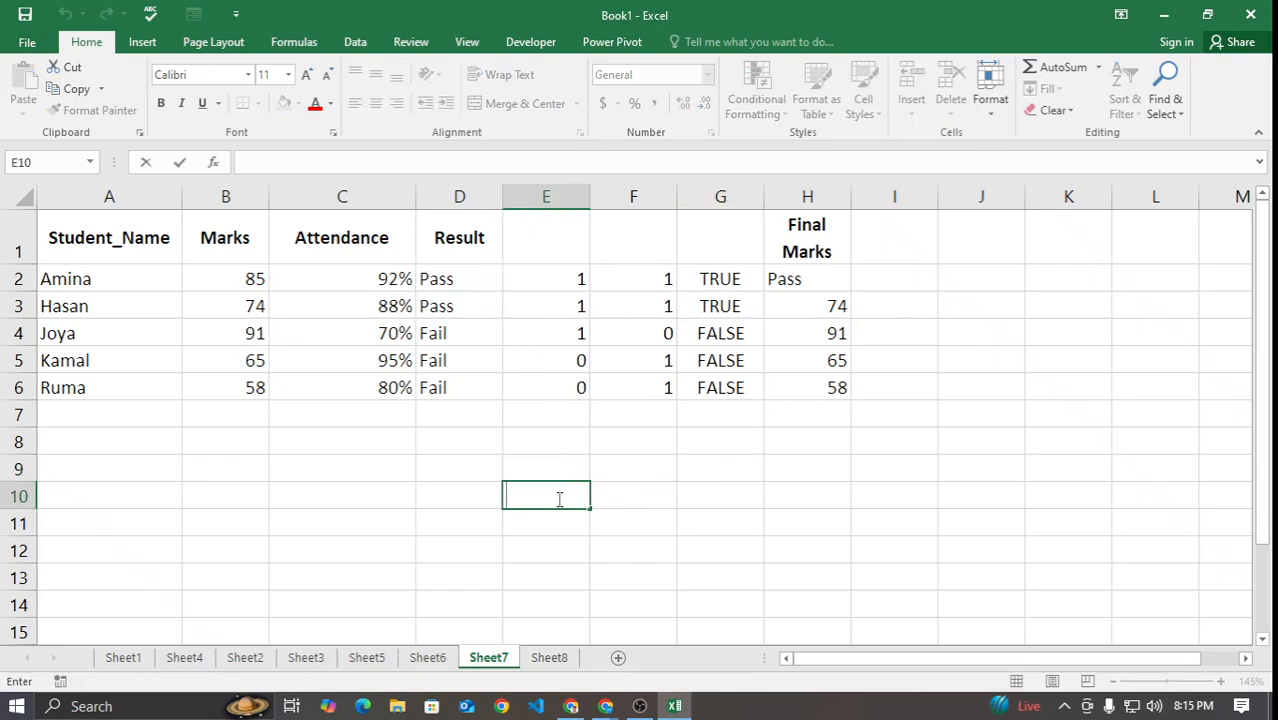
left_click(868, 477)
Step: Change the formula in H2 to return B2+5 instead of "Pass" and B2 instead of "Fail", and fill it down to H6
double_click(819, 278)
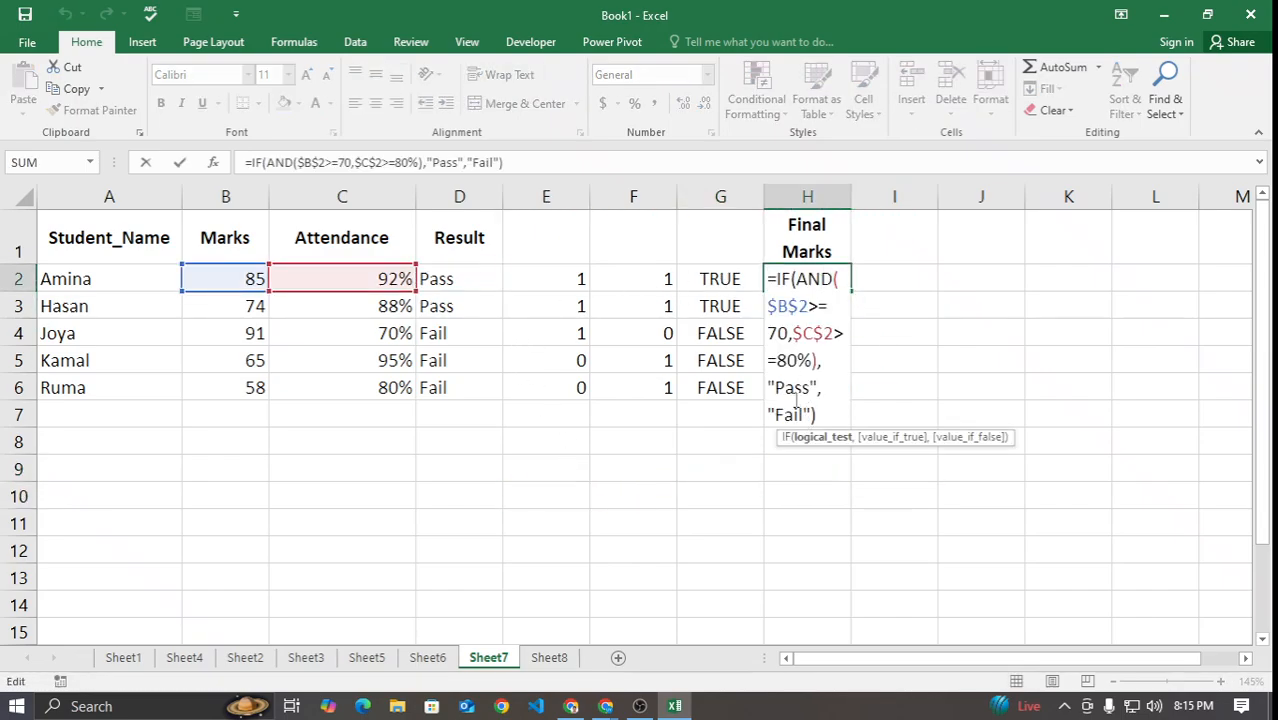
left_click_drag(820, 387, 767, 388)
key("Delete")
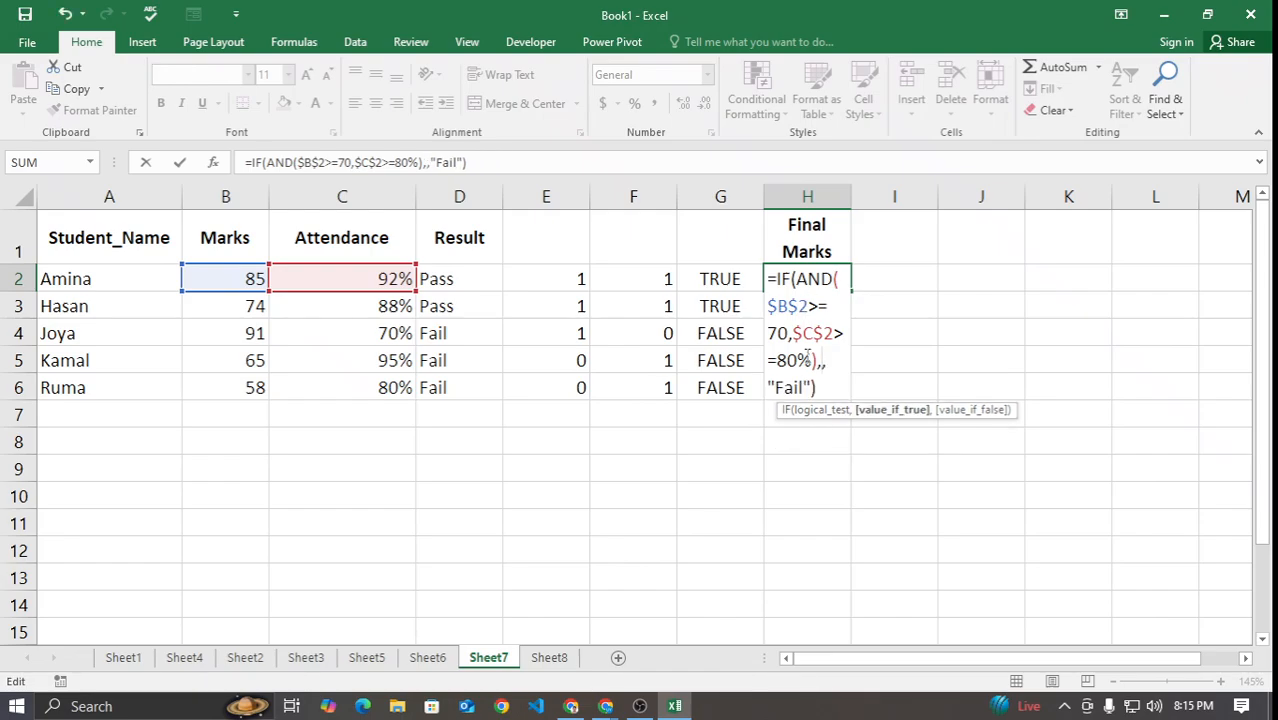
left_click(229, 281)
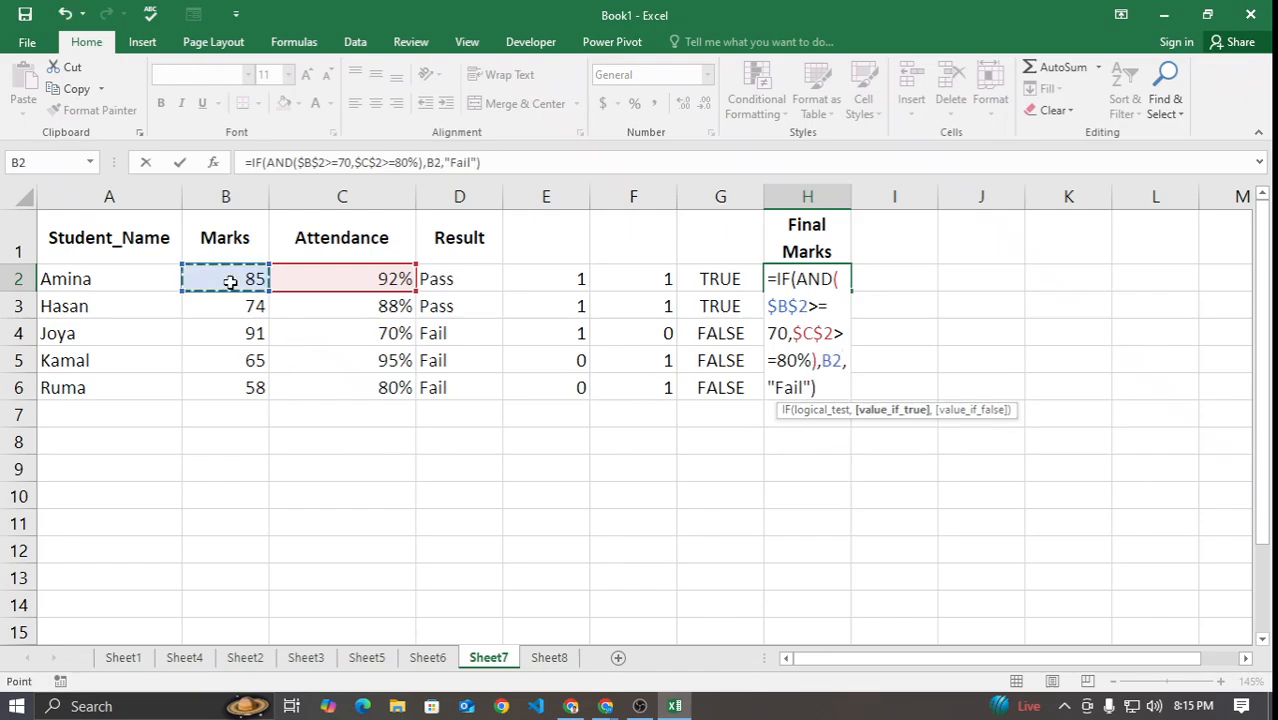
type("+5")
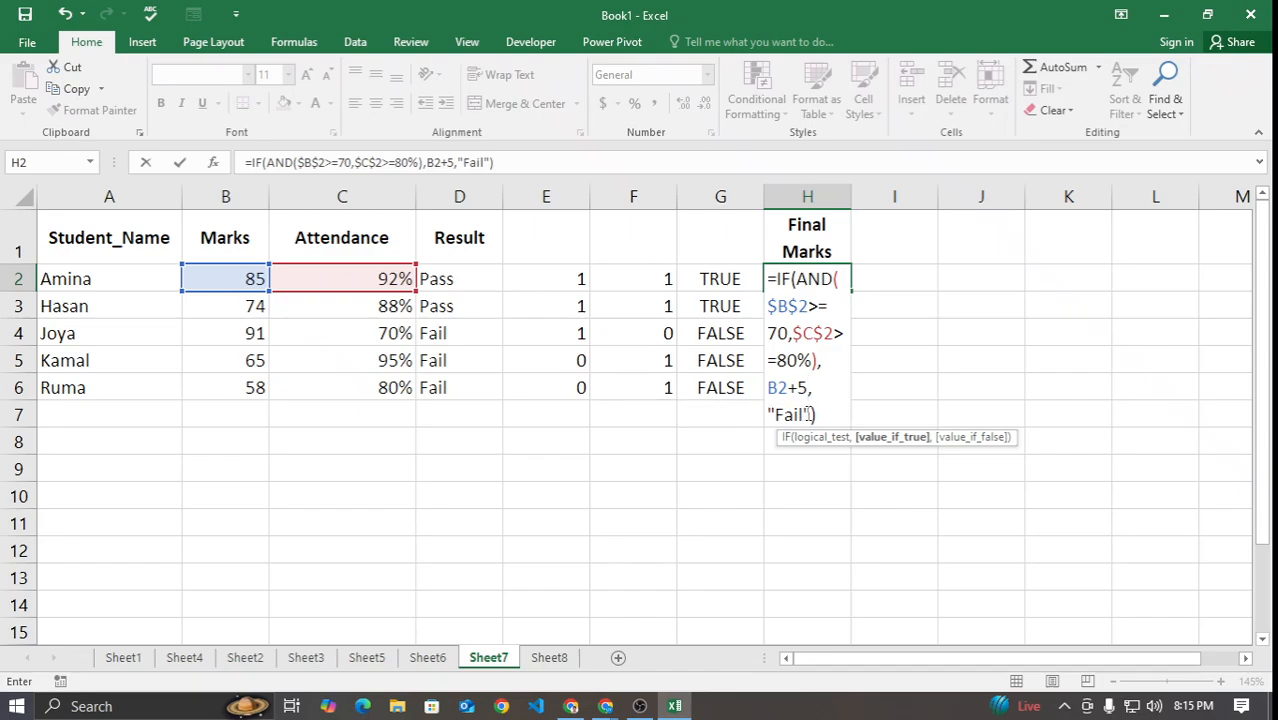
left_click_drag(809, 414, 778, 414)
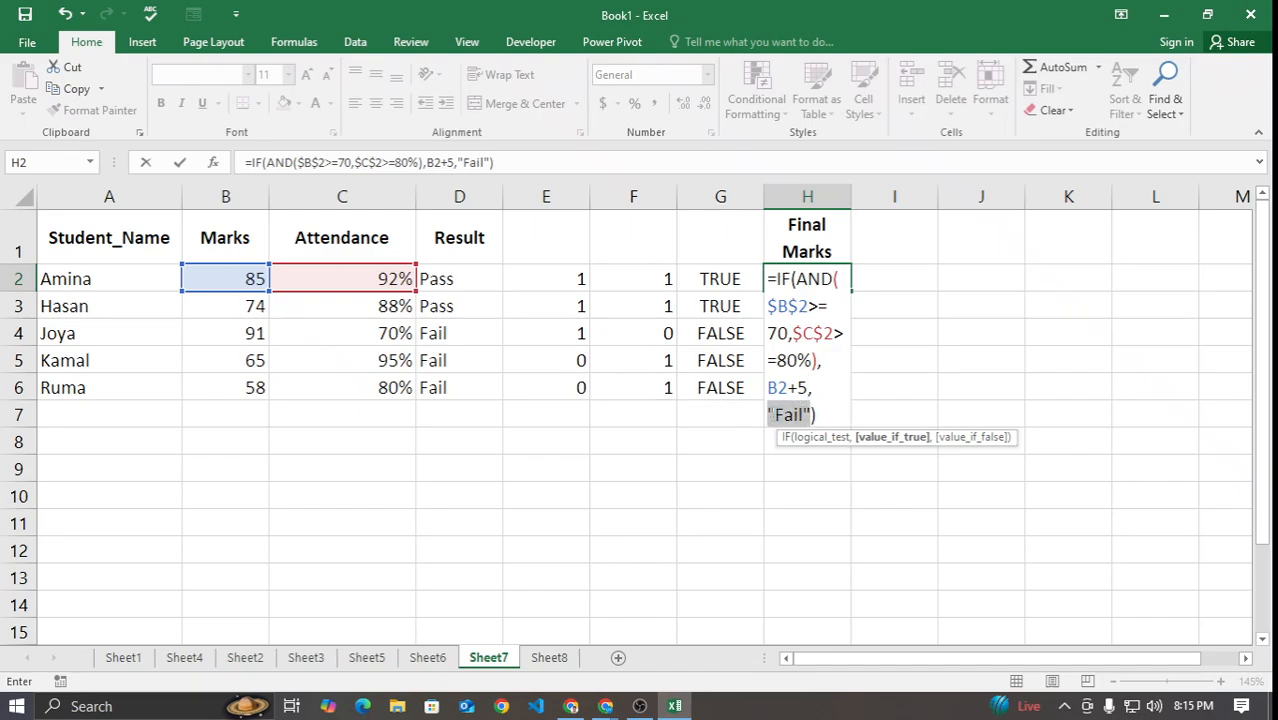
left_click(245, 274)
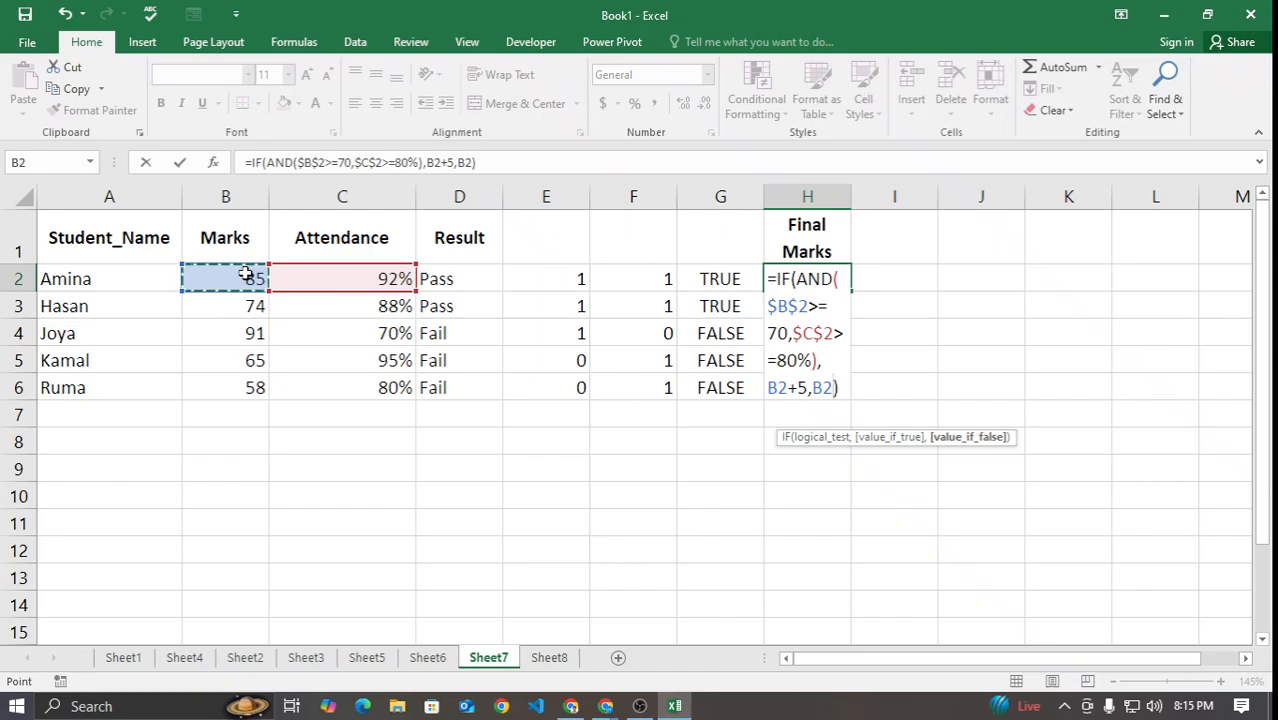
key("Return")
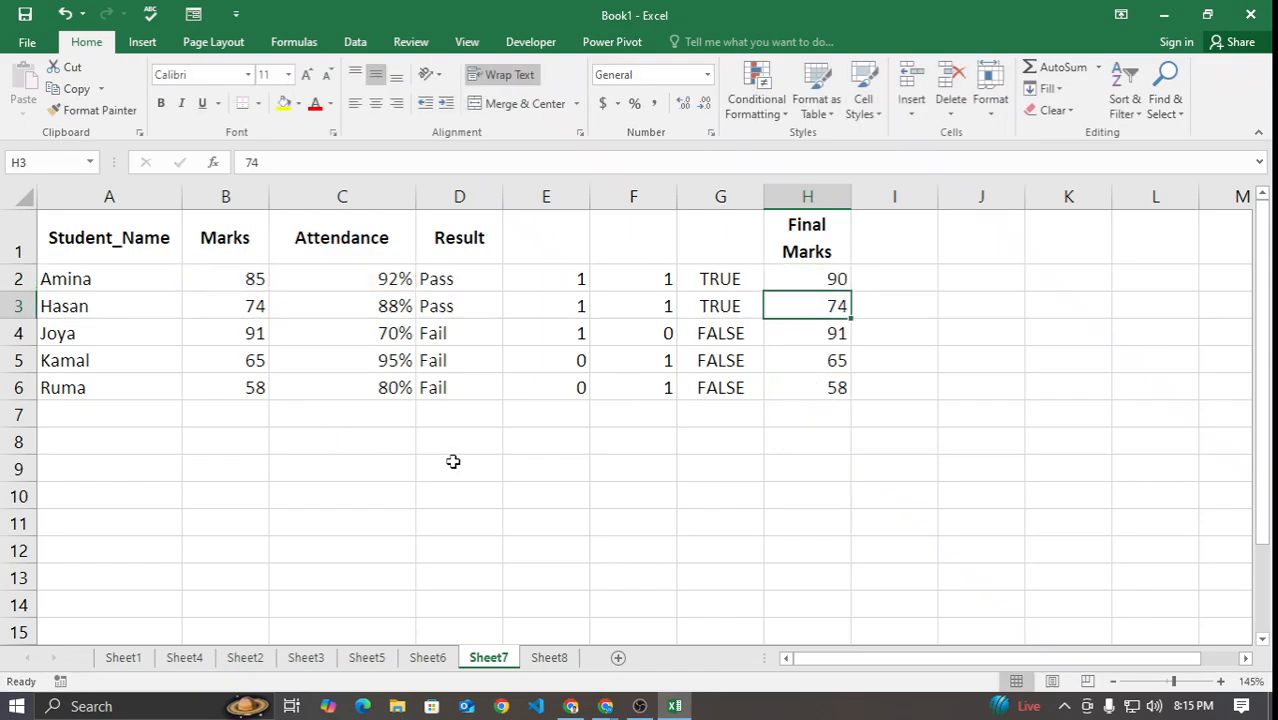
left_click(813, 277)
left_click_drag(849, 293, 823, 390)
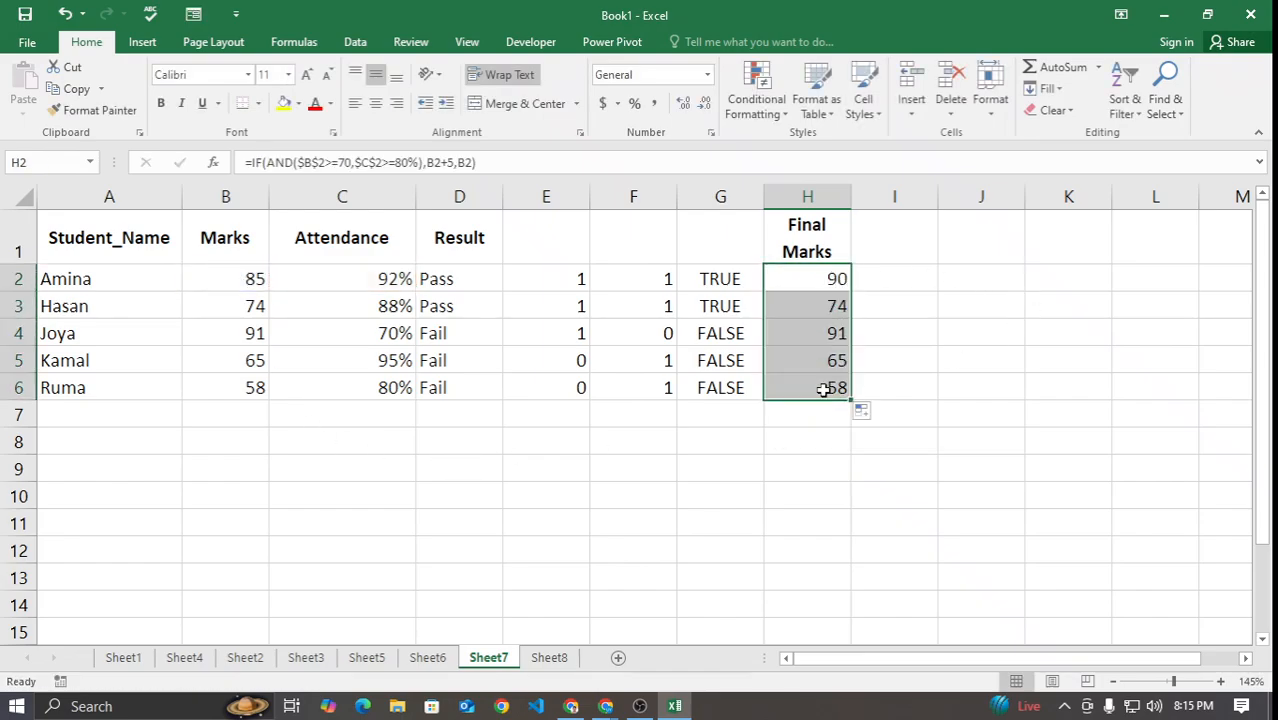
Step: Compare Marks, Attendance, Result and Final Marks for rows 2 to 4, and inspect the cell references in H4's formula
left_click(454, 278)
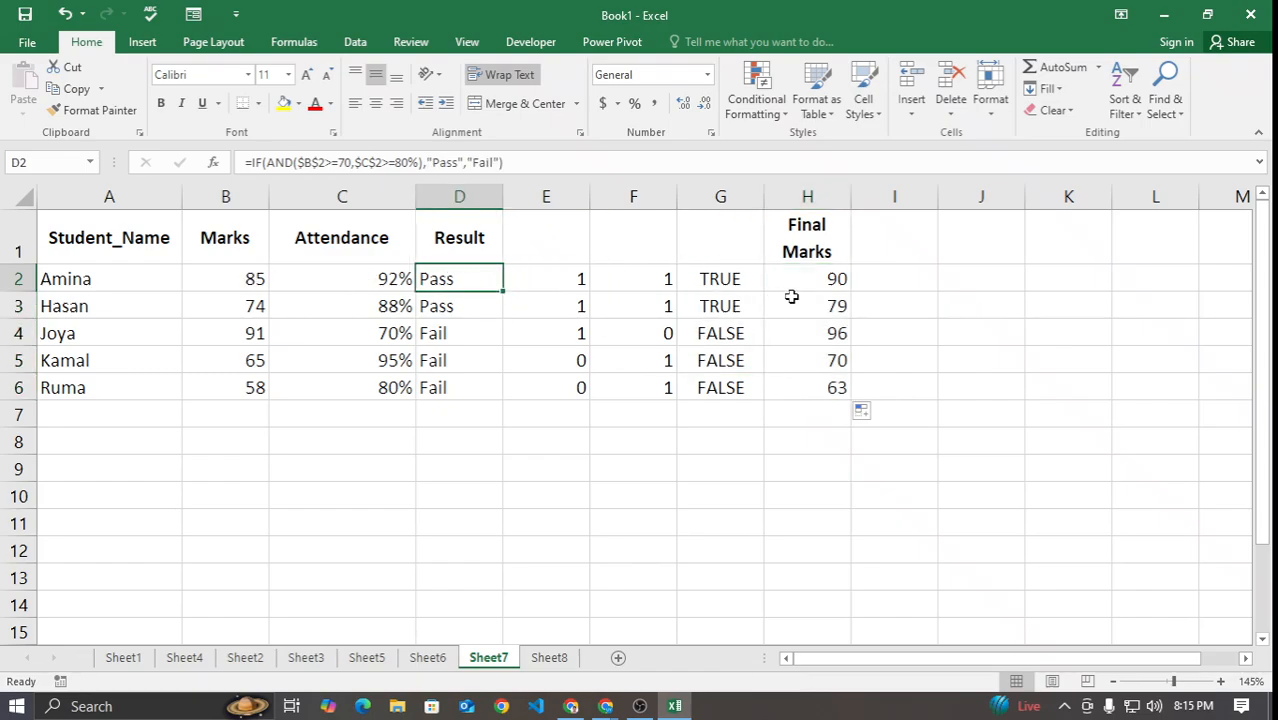
left_click(826, 280)
left_click(238, 306)
left_click(355, 306)
left_click(441, 306)
left_click(782, 308)
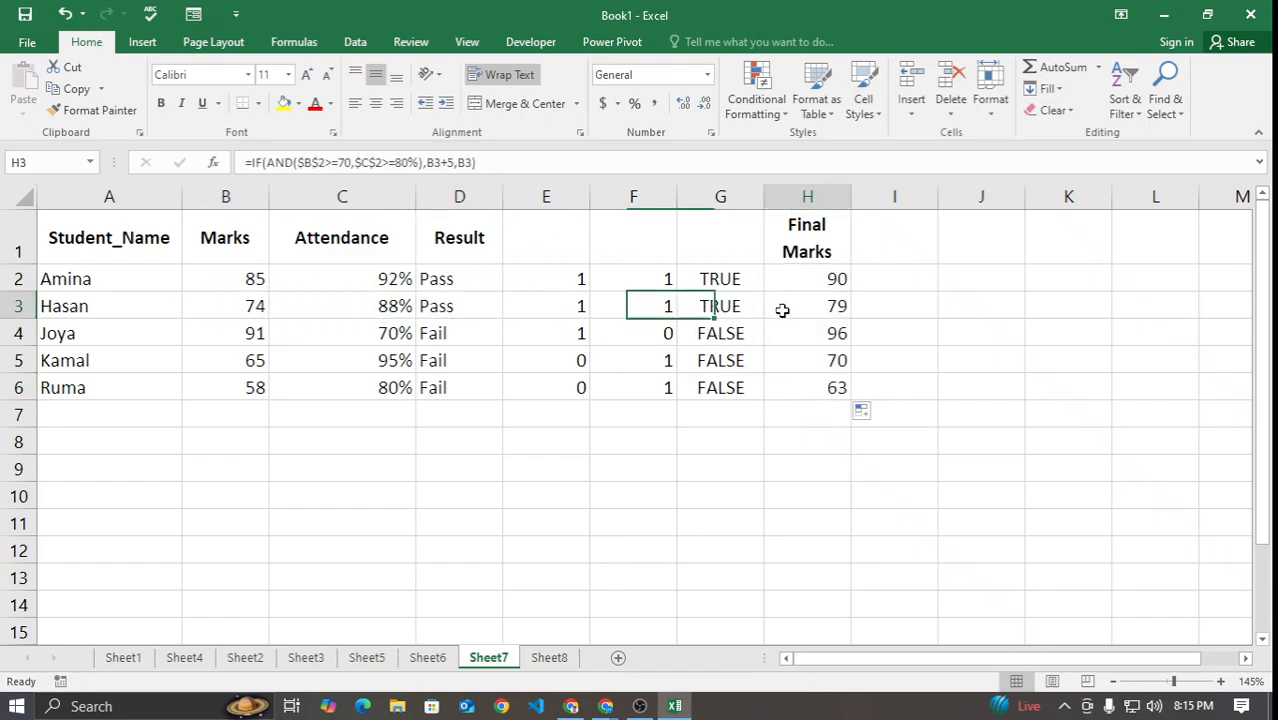
left_click(338, 336)
left_click(435, 336)
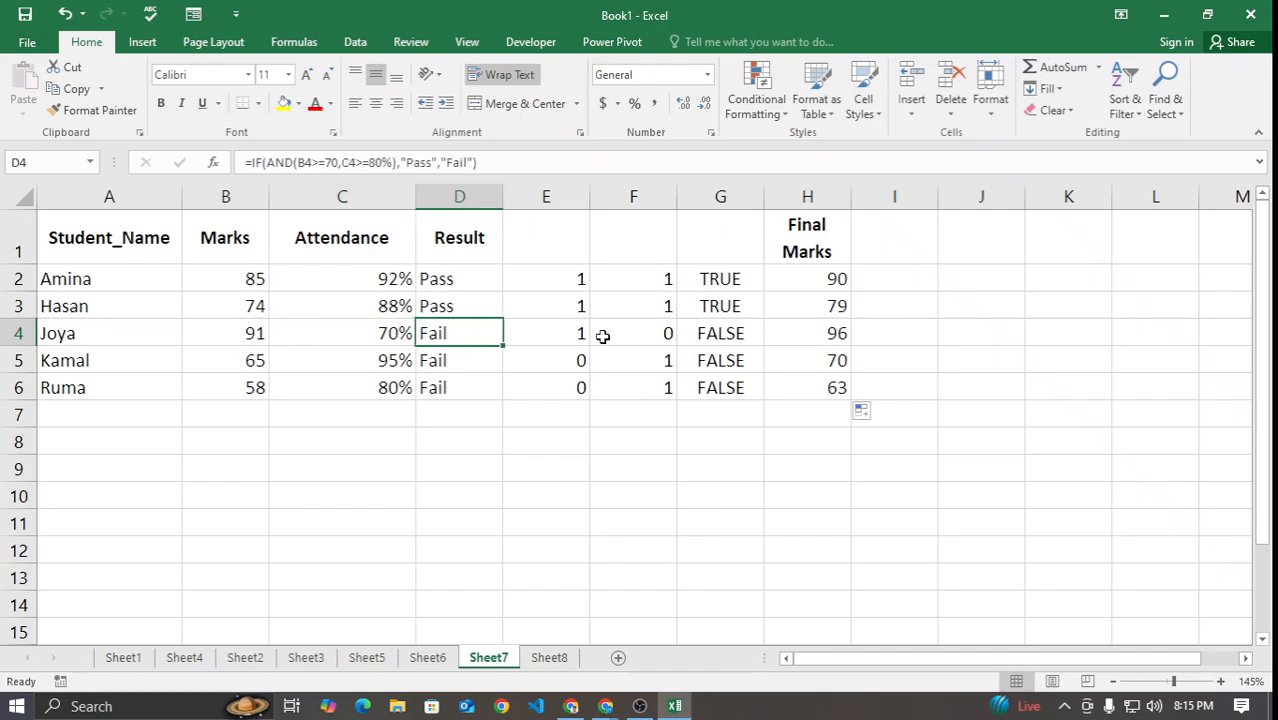
double_click(797, 341)
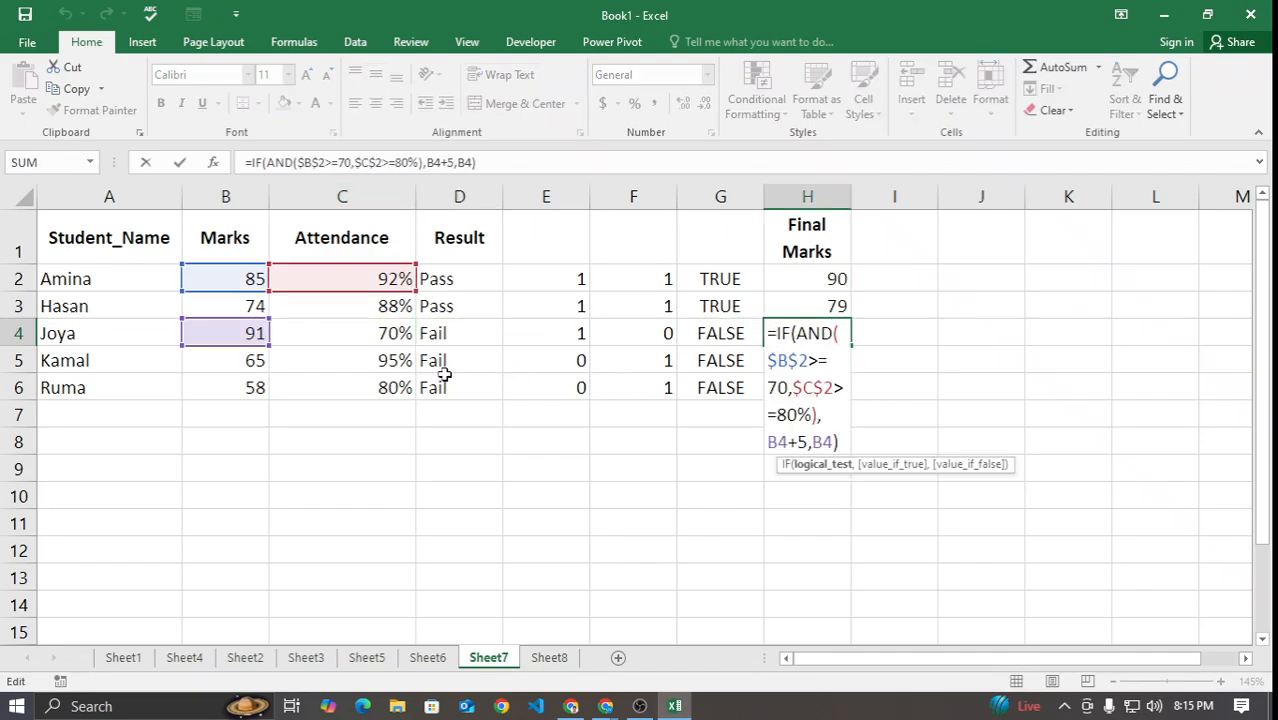
key("Escape")
Step: Make the AND conditions in H2's formula use relative references, giving =IF(AND(B2>=70,C2>=80%),B2+5,B2)
left_click(836, 277)
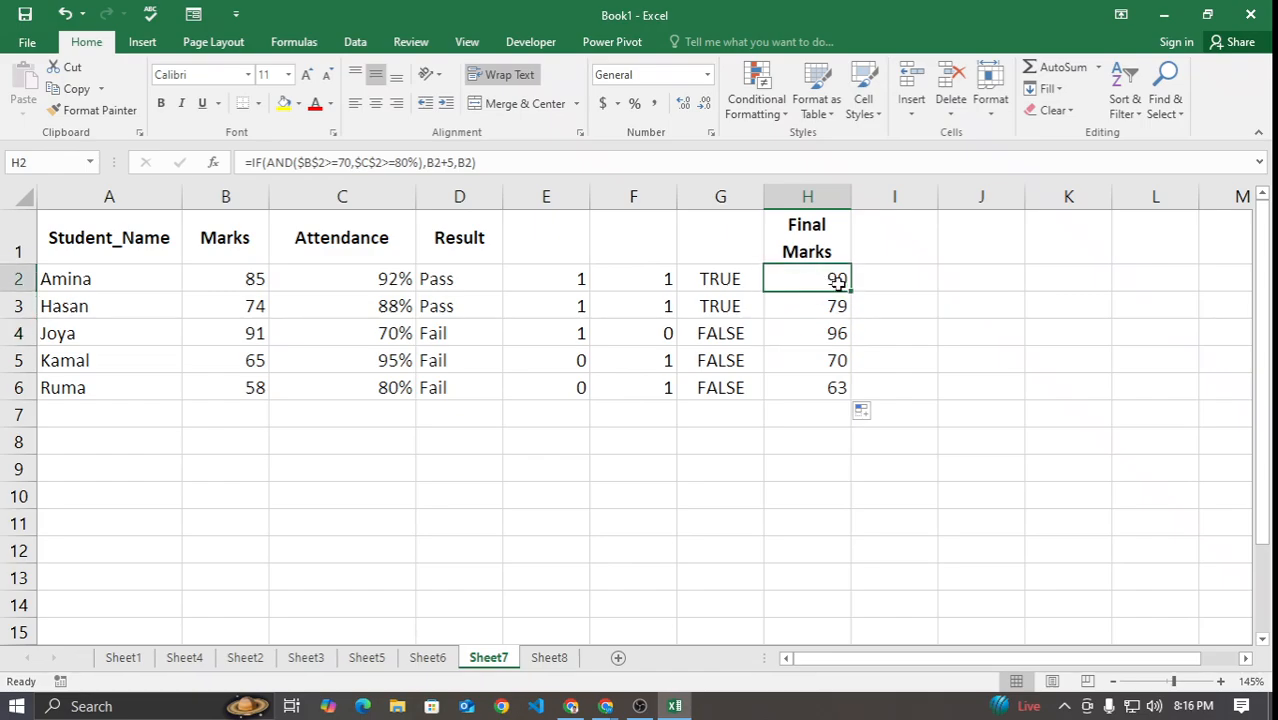
double_click(822, 280)
key("Escape")
double_click(822, 280)
left_click(789, 306)
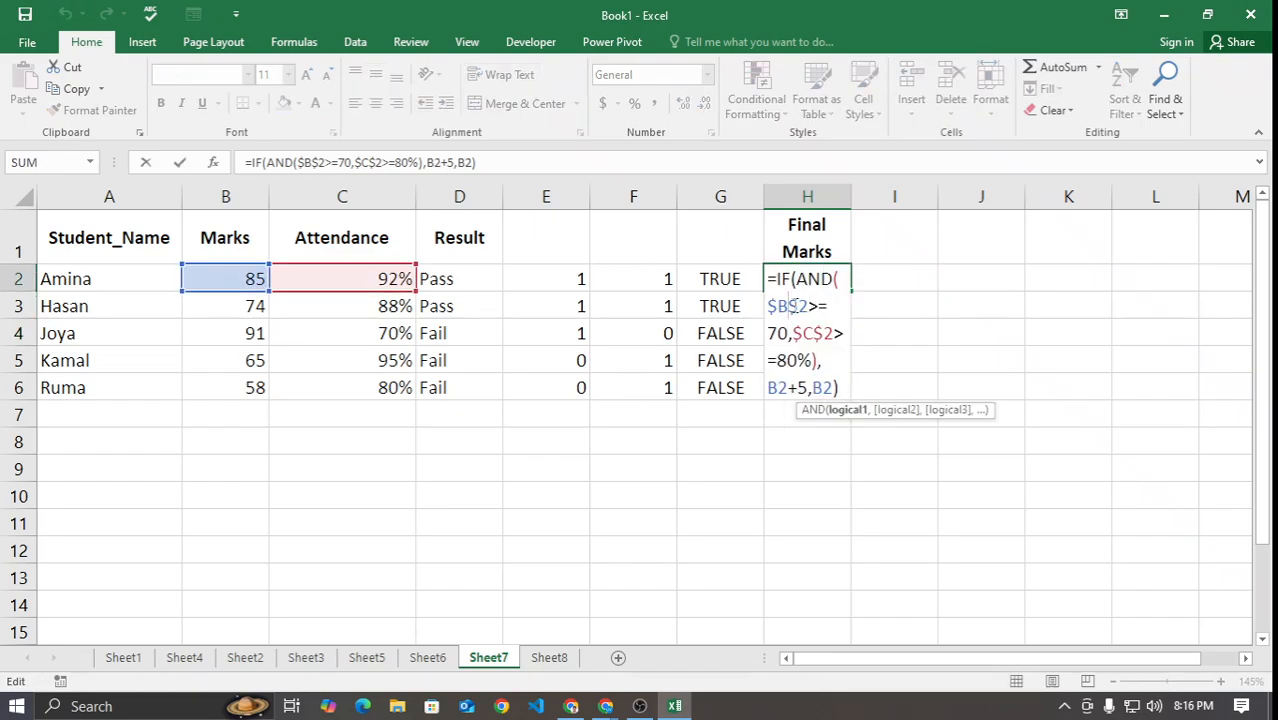
key("F4")
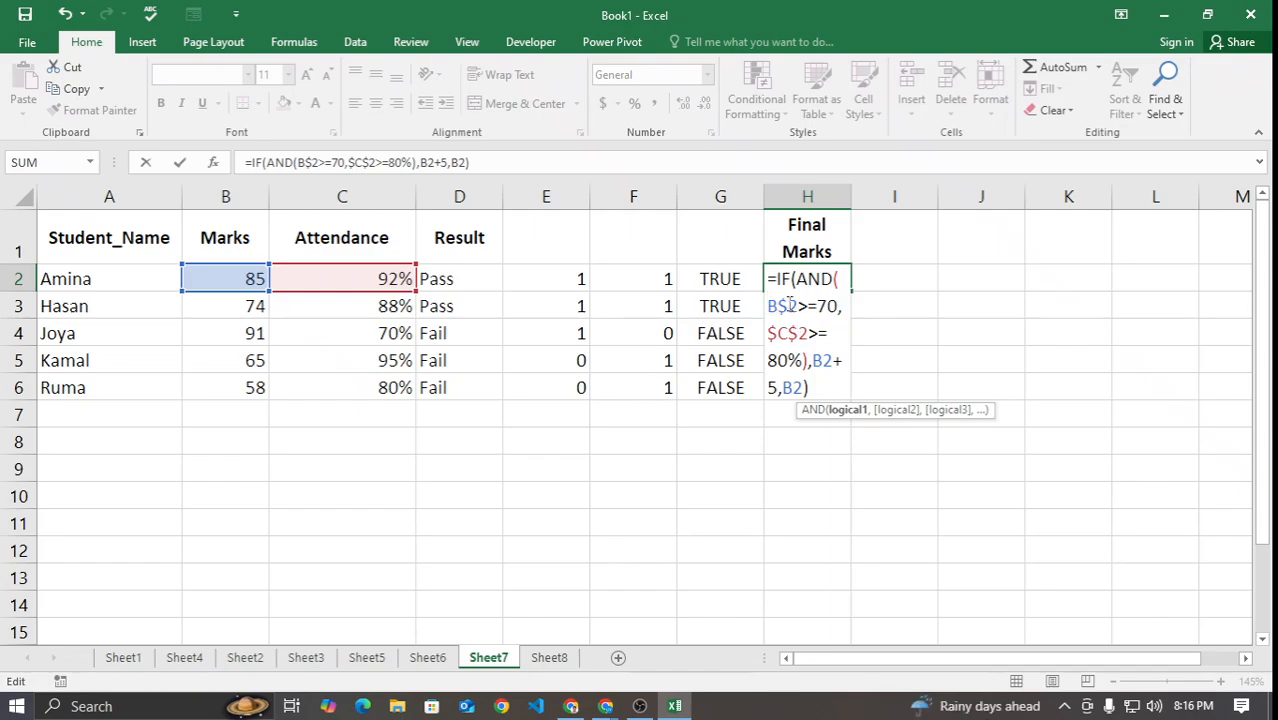
key("BackSpace")
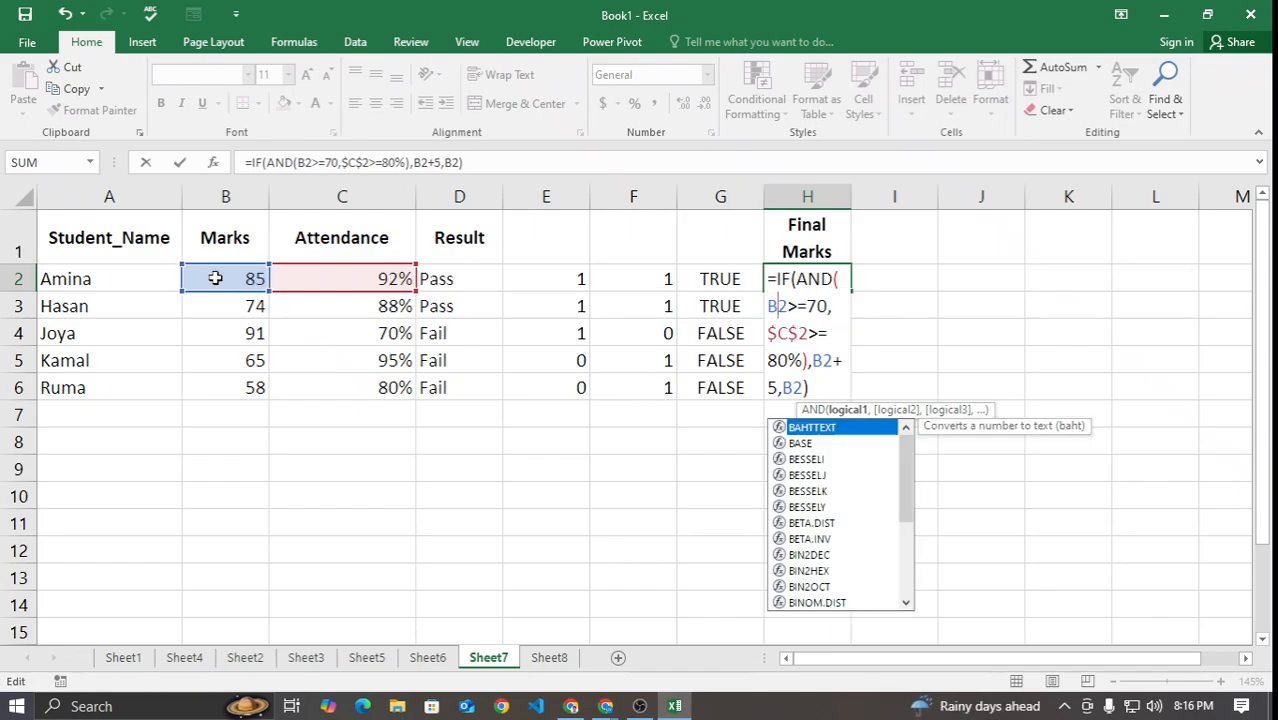
left_click(793, 334)
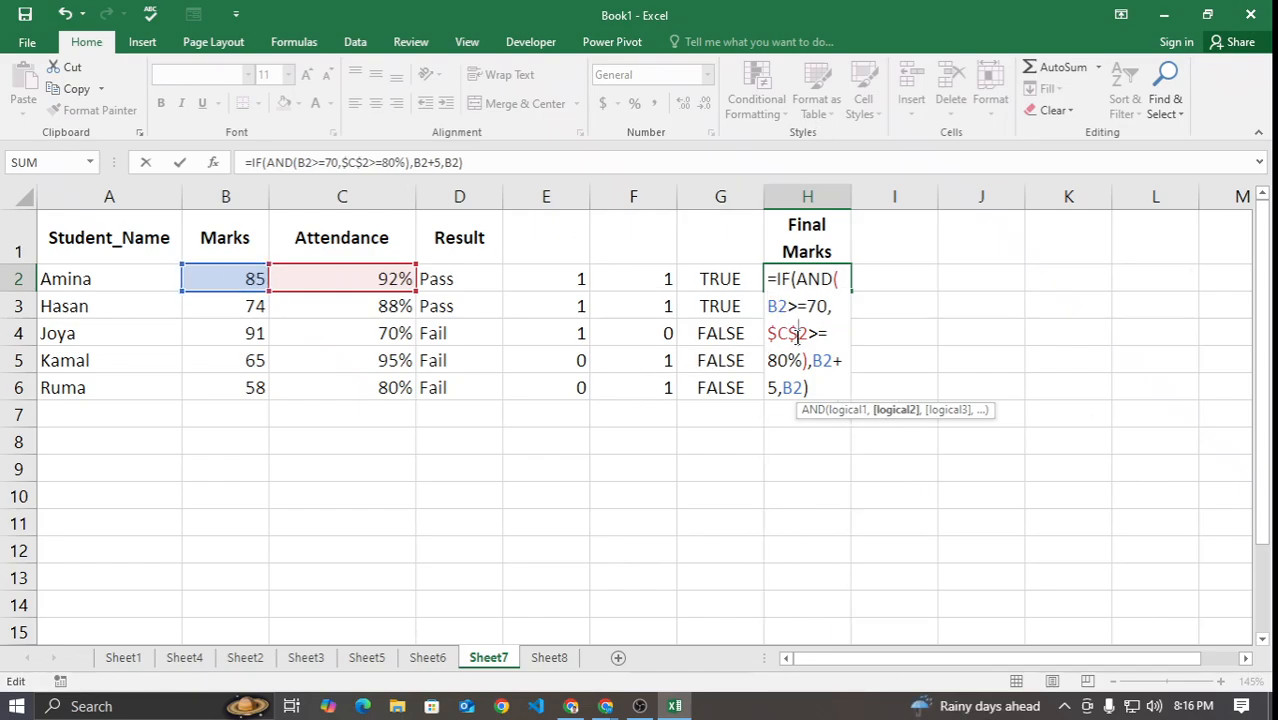
key("BackSpace")
key("BackSpace")
key("Return")
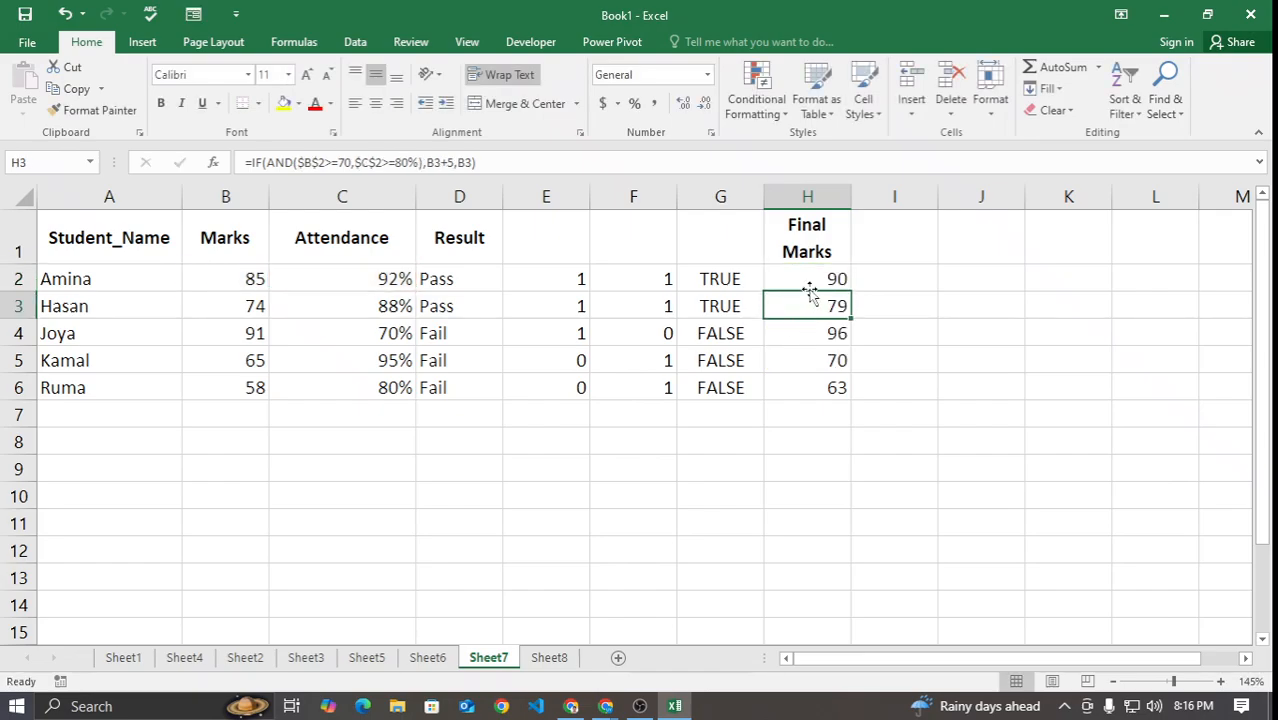
Step: Fill the Final Marks formula with relative references from H2 down to H6
left_click(817, 283)
left_click_drag(849, 289, 836, 400)
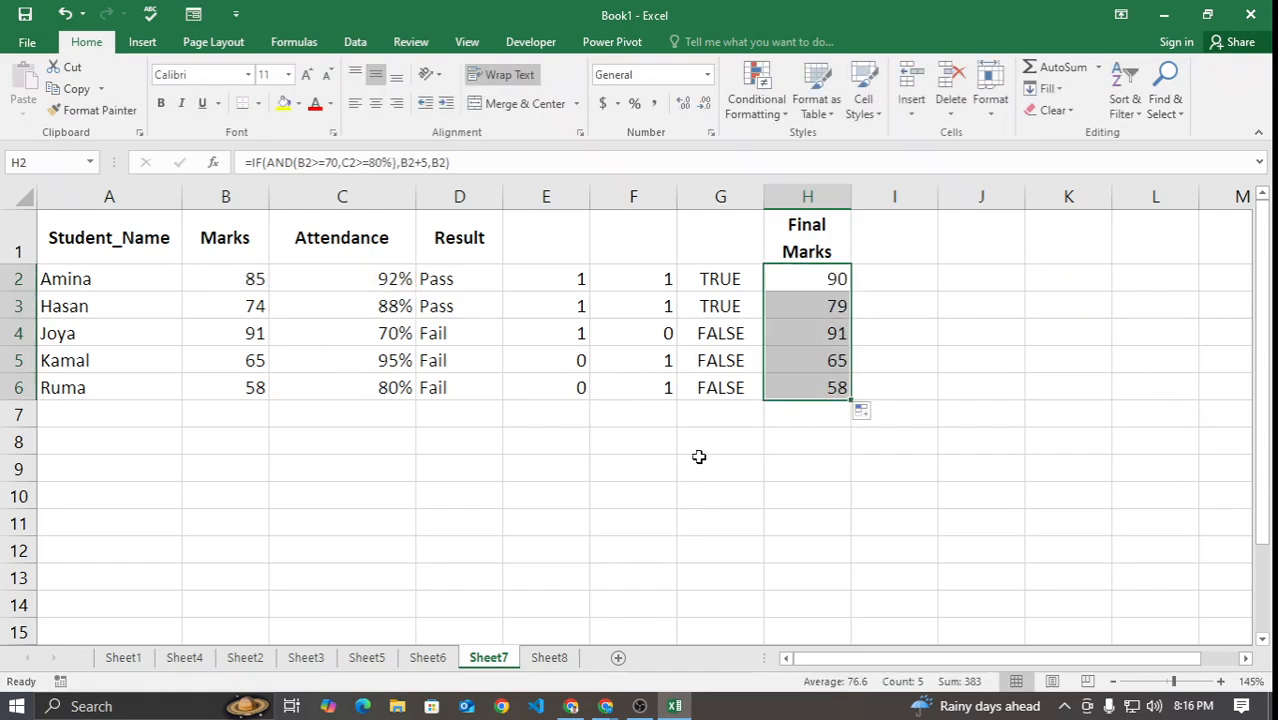
left_click(698, 463)
Step: Check the recalculated Final Marks in H2 to H4 against each student's Marks, Attendance and Result
left_click(238, 283)
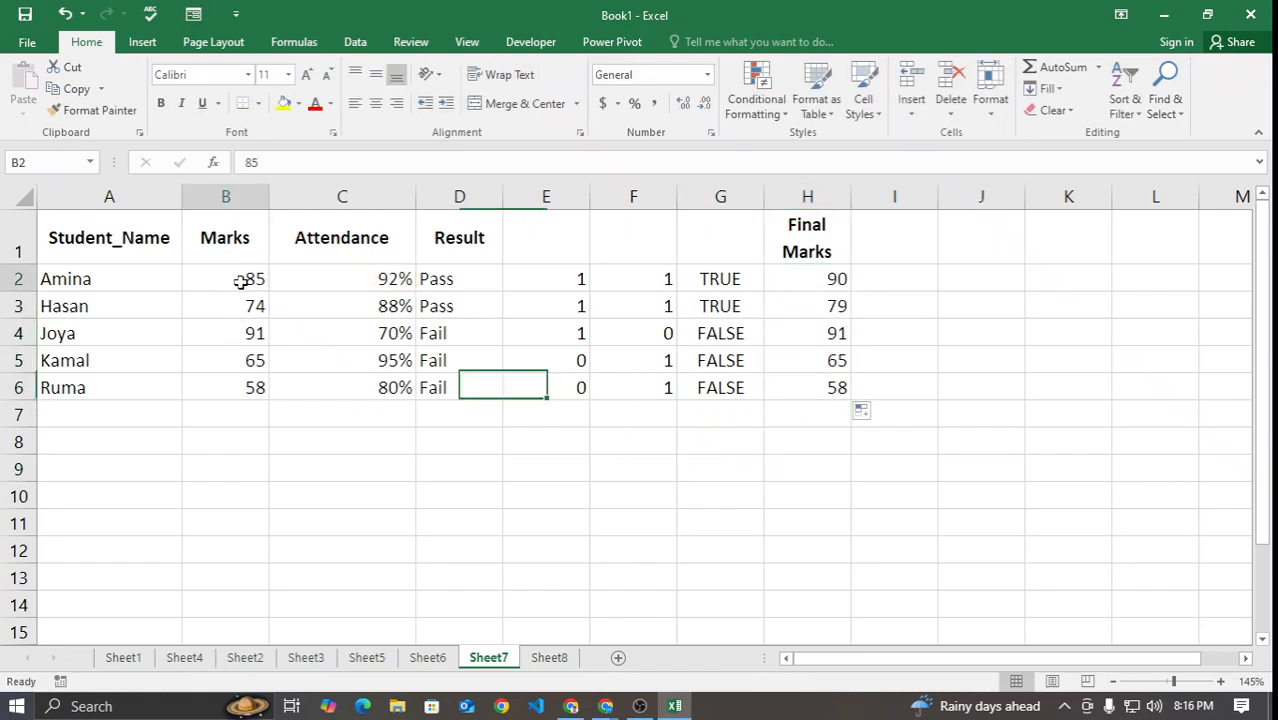
left_click(781, 283)
left_click(228, 280)
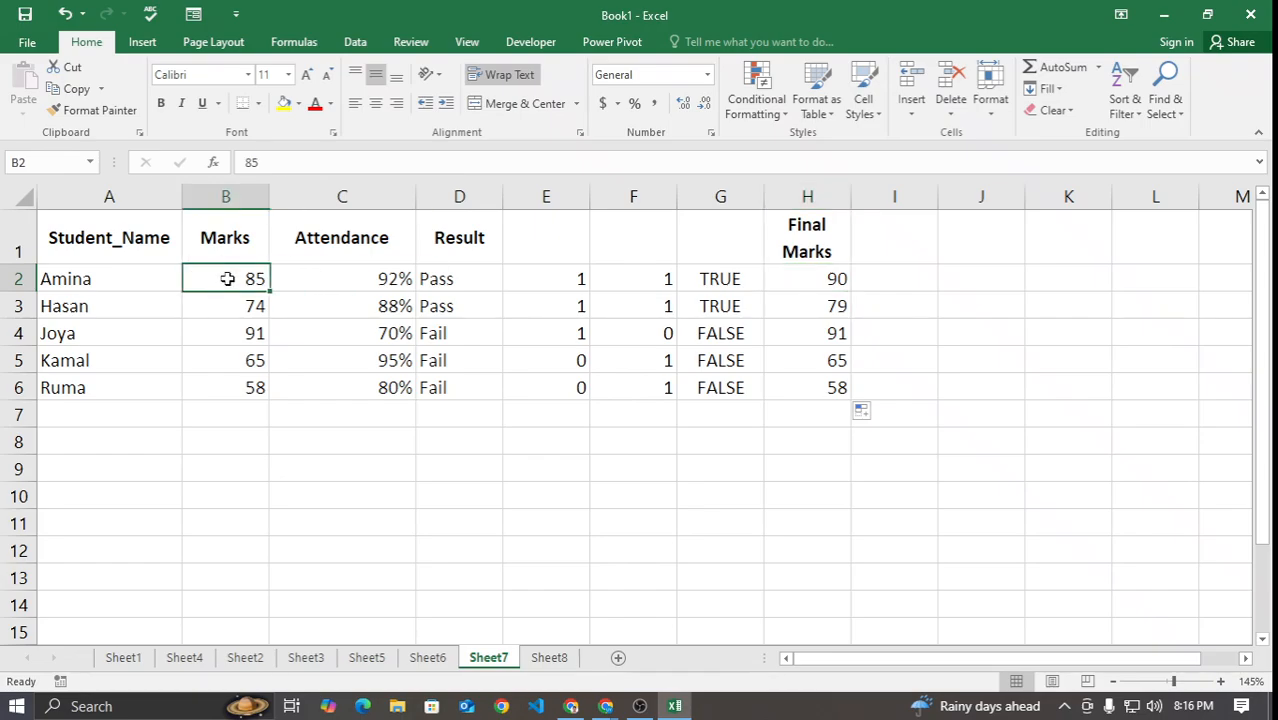
left_click(372, 280)
left_click(789, 278)
left_click(251, 304)
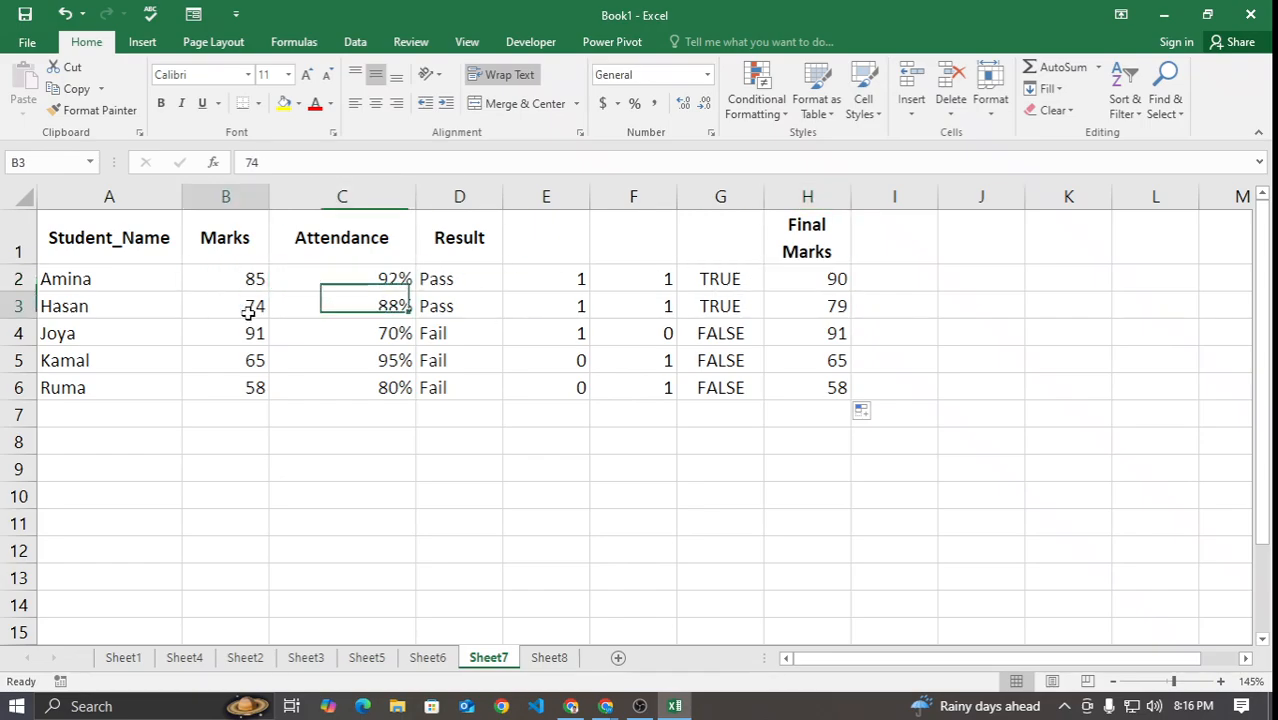
left_click(772, 309)
left_click(234, 331)
left_click(322, 329)
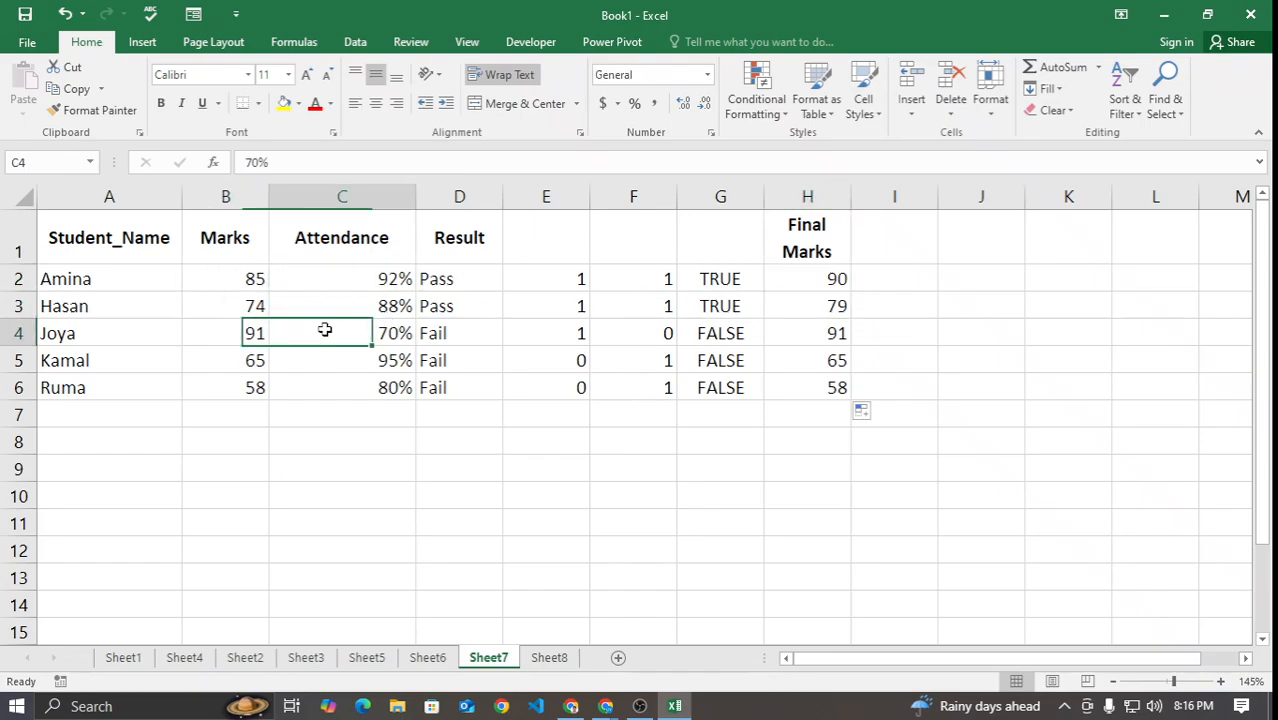
left_click(467, 335)
left_click(812, 333)
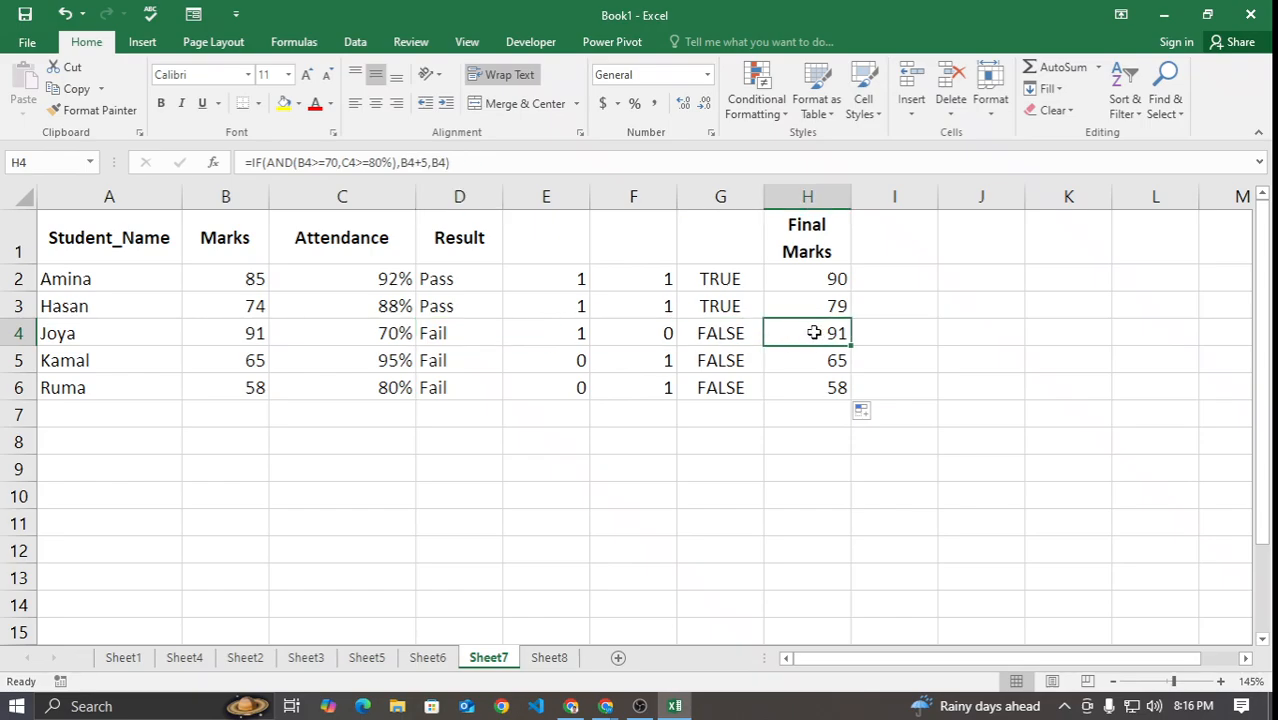
Step: Compare the Final Marks with the original Marks for the students in rows 5 and 6 of Sheet7
left_click(226, 357)
left_click(840, 360)
left_click(785, 388)
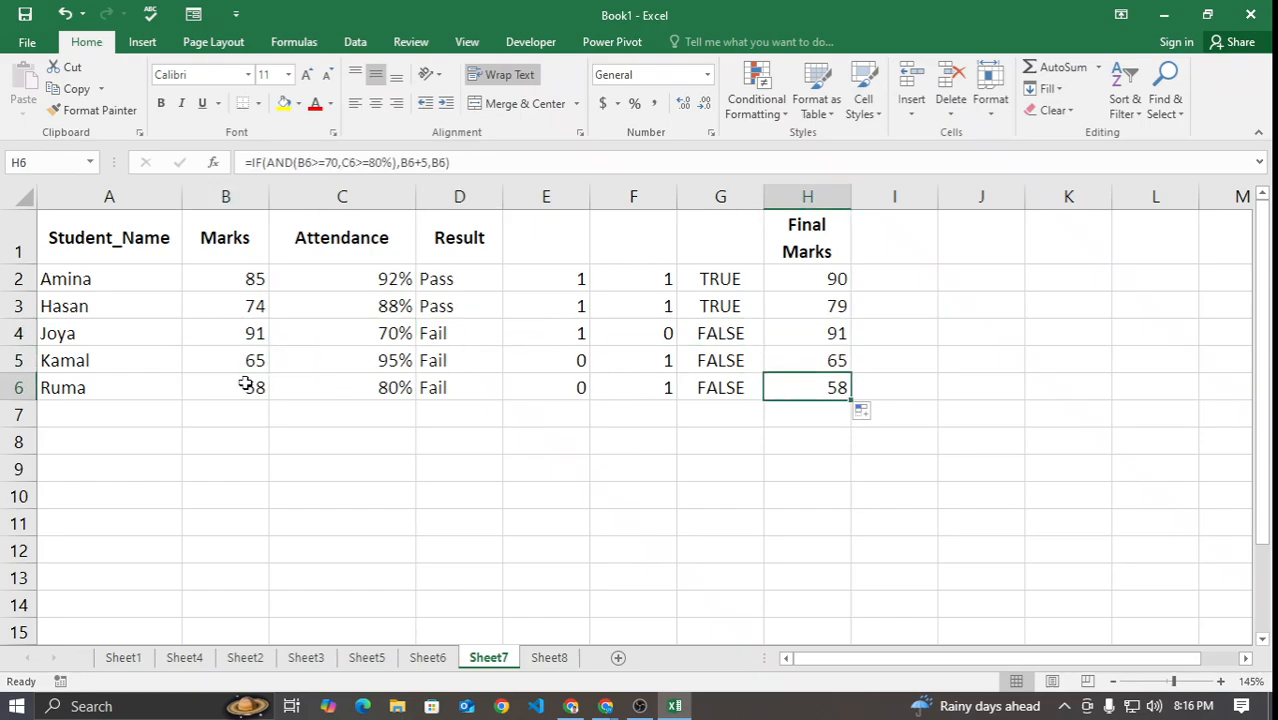
left_click(245, 386)
left_click(796, 385)
Step: Inspect the value-if-true argument B2+5 and the value-if-false argument B2 in H2's Final Marks formula
double_click(799, 280)
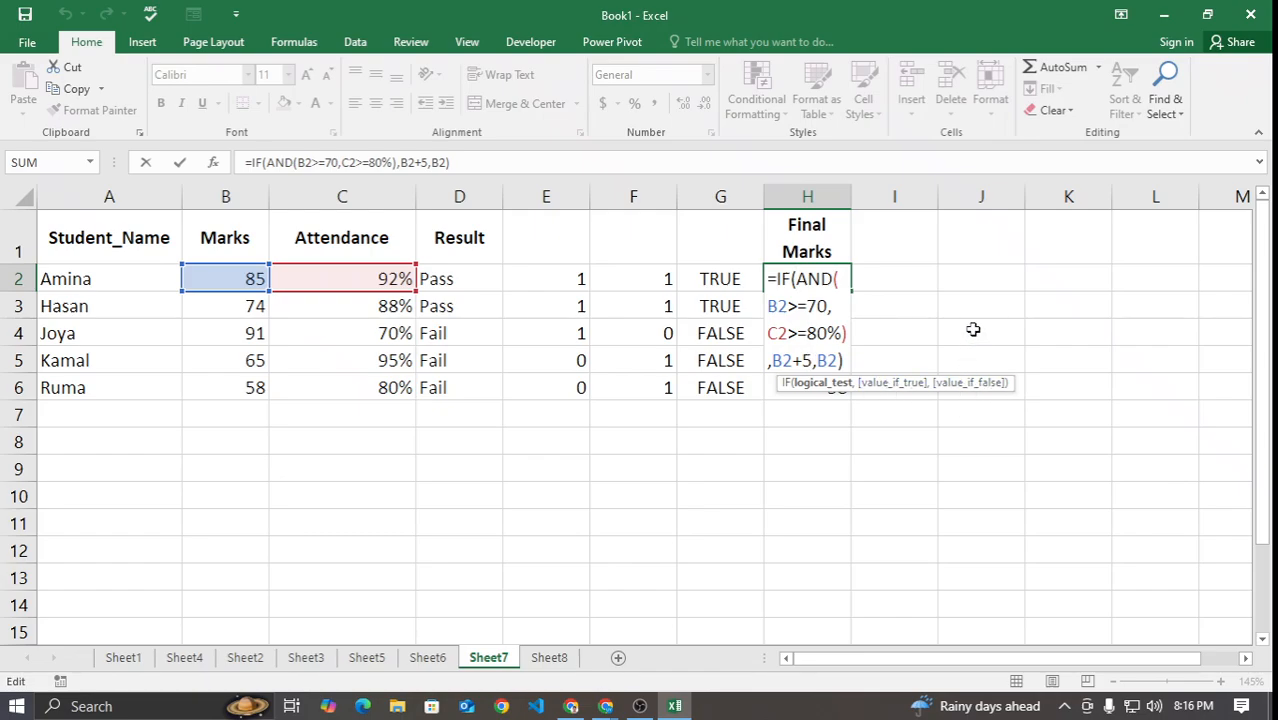
left_click_drag(811, 360, 782, 360)
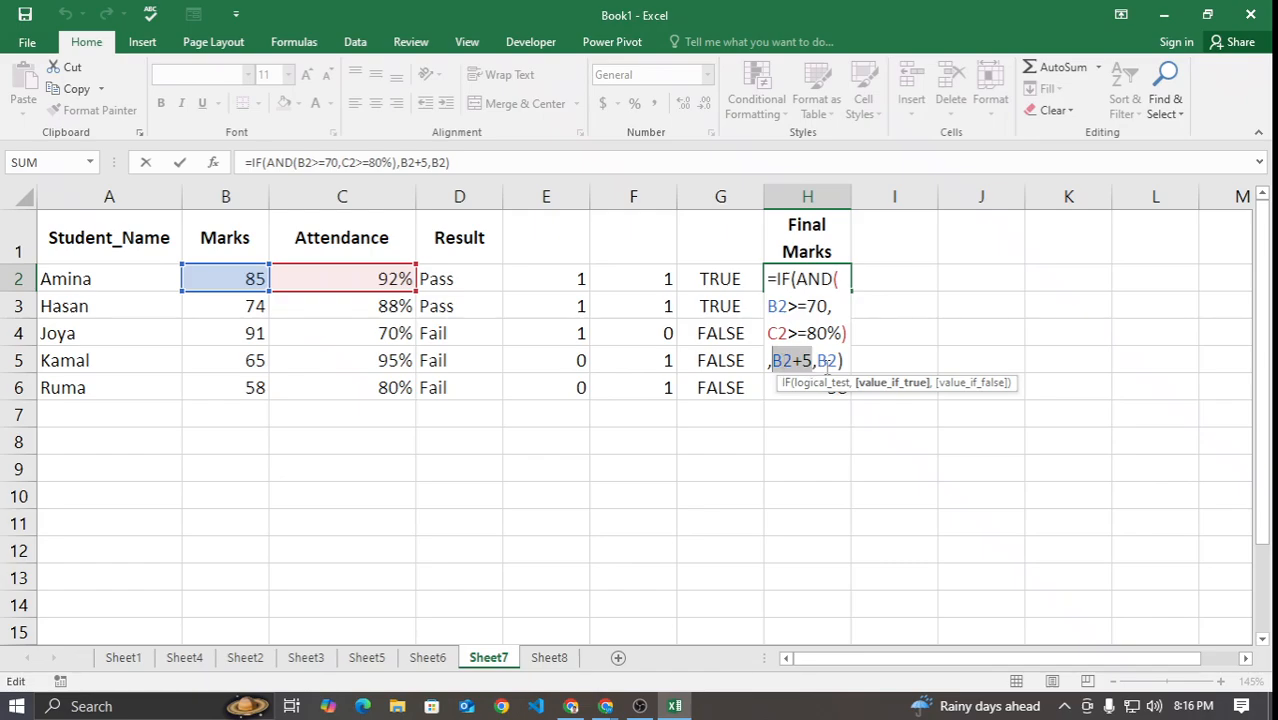
double_click(826, 361)
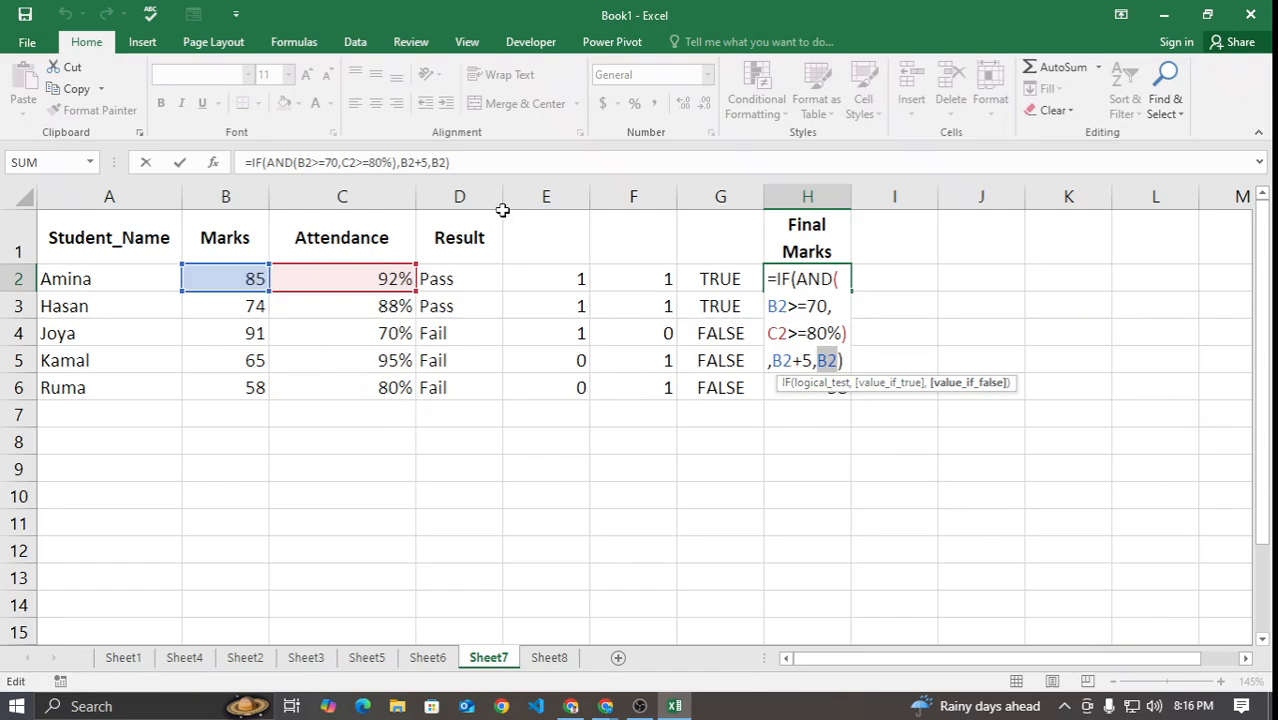
key("ctrl+Return")
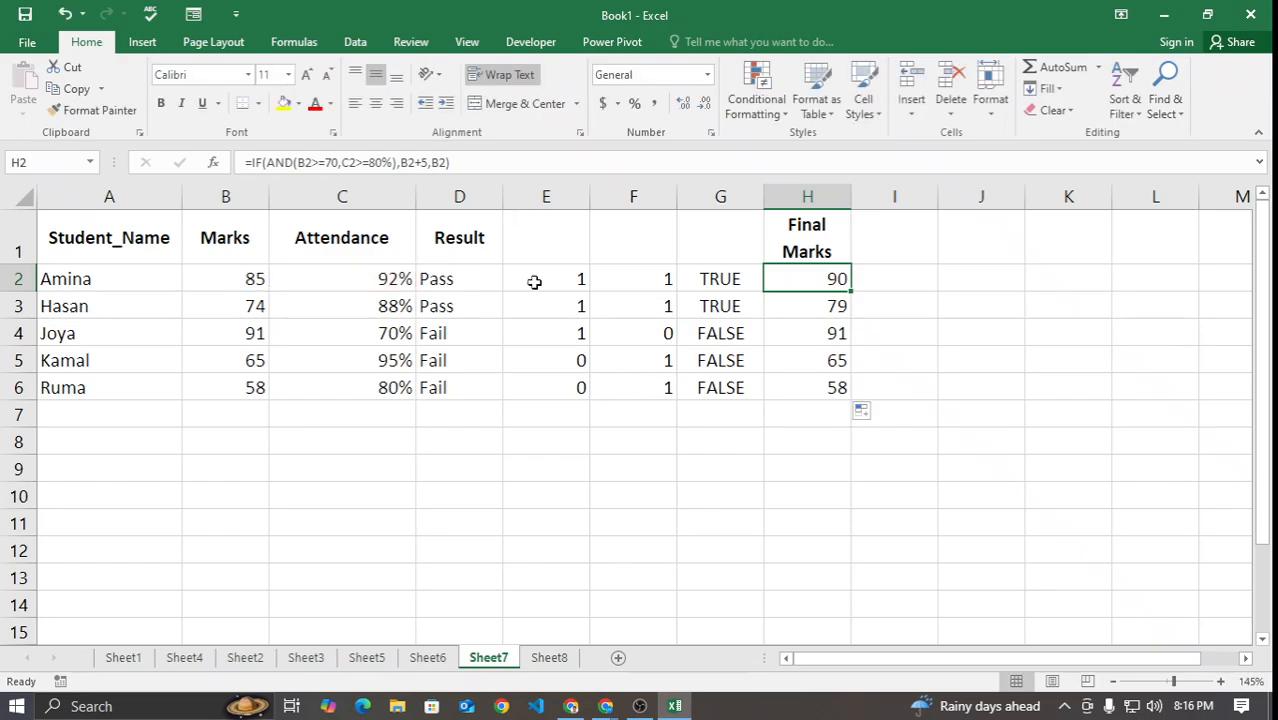
Step: Glance at Sheet8, and on Sheet7 review the Marks, Attendance, condition flags and Final Marks of the first students
left_click(549, 658)
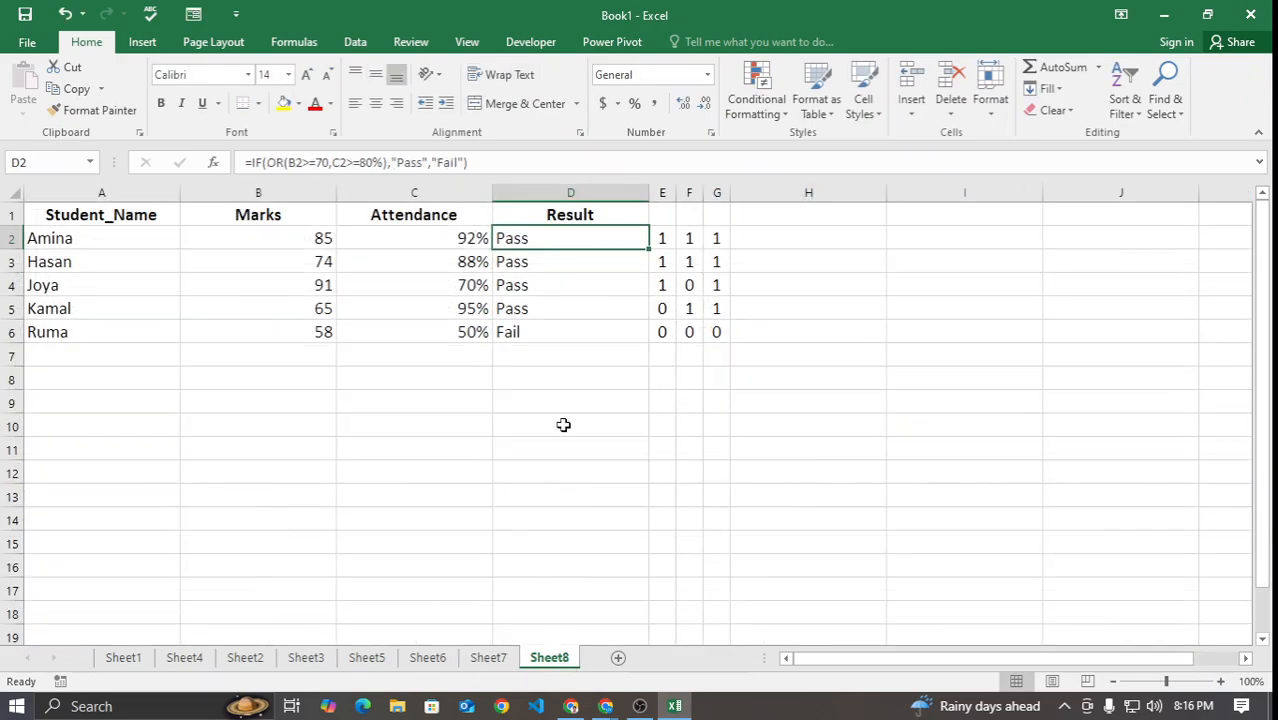
left_click(484, 656)
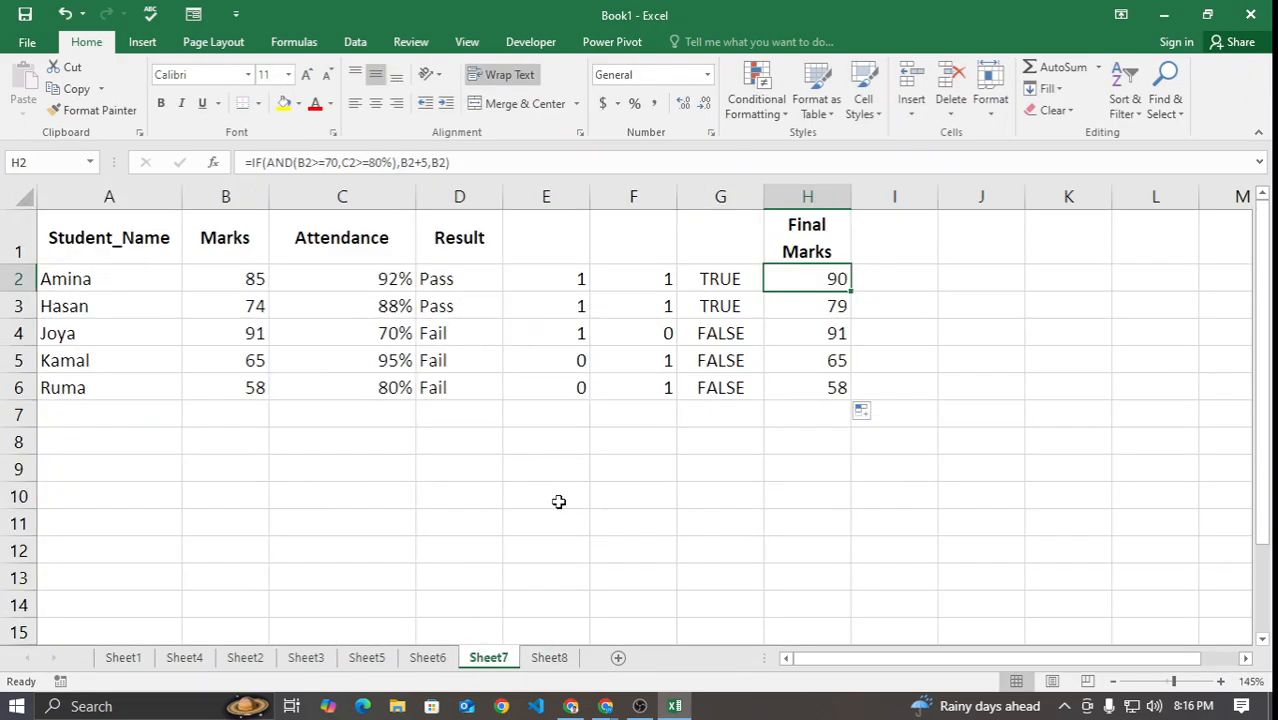
left_click(262, 285)
left_click(350, 305)
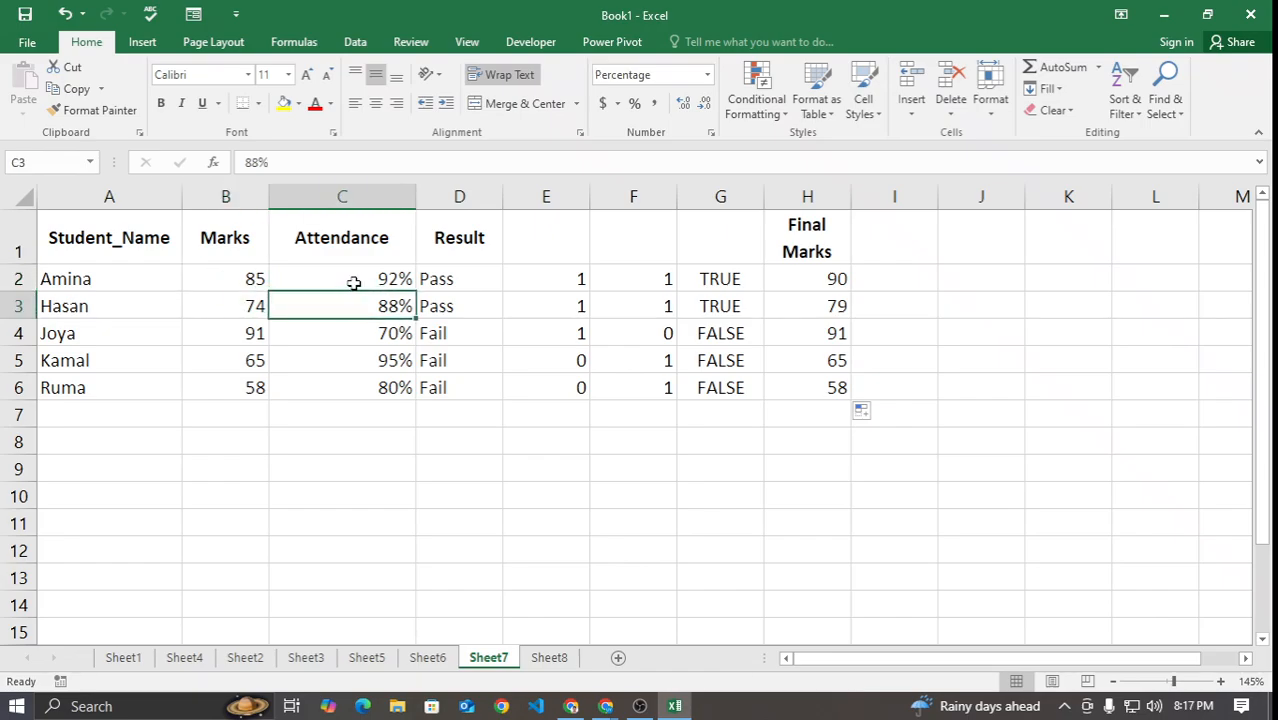
left_click(530, 280)
left_click(616, 278)
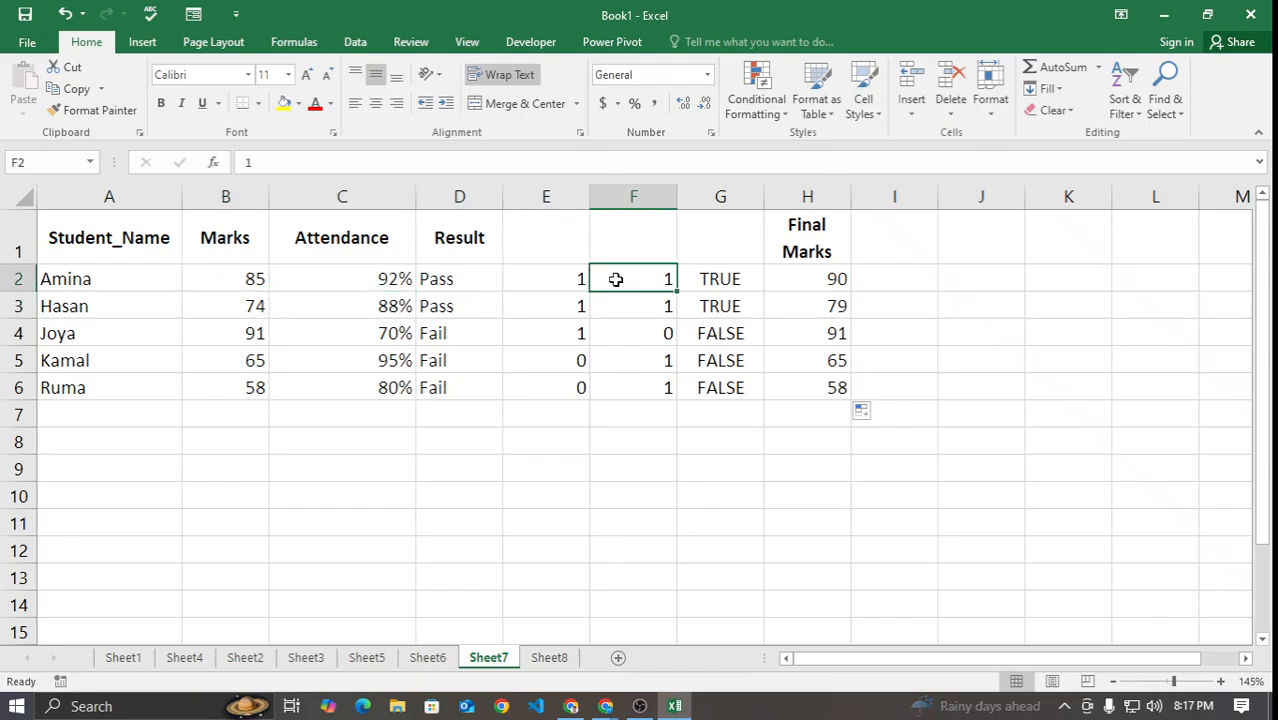
left_click(812, 278)
Step: On Sheet8, examine row 6's Marks, Attendance, the OR-based Result formula in D6 and the logic value in G6
left_click(540, 660)
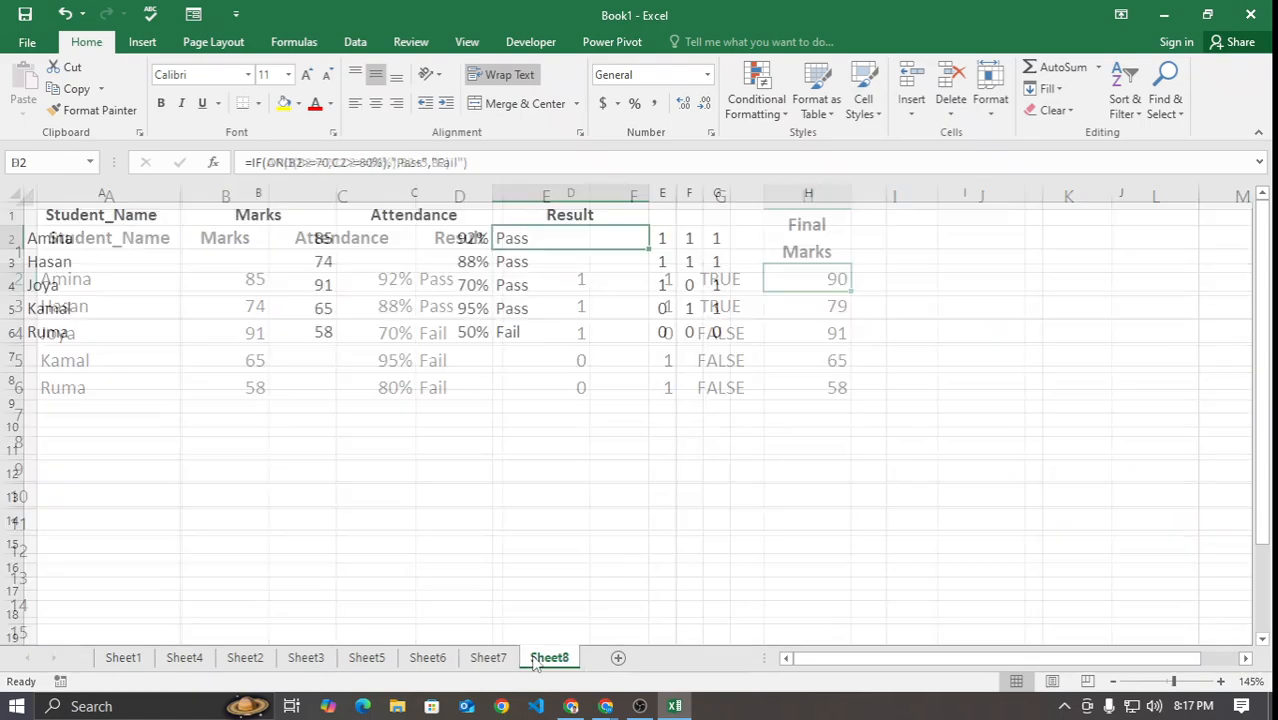
left_click(557, 340)
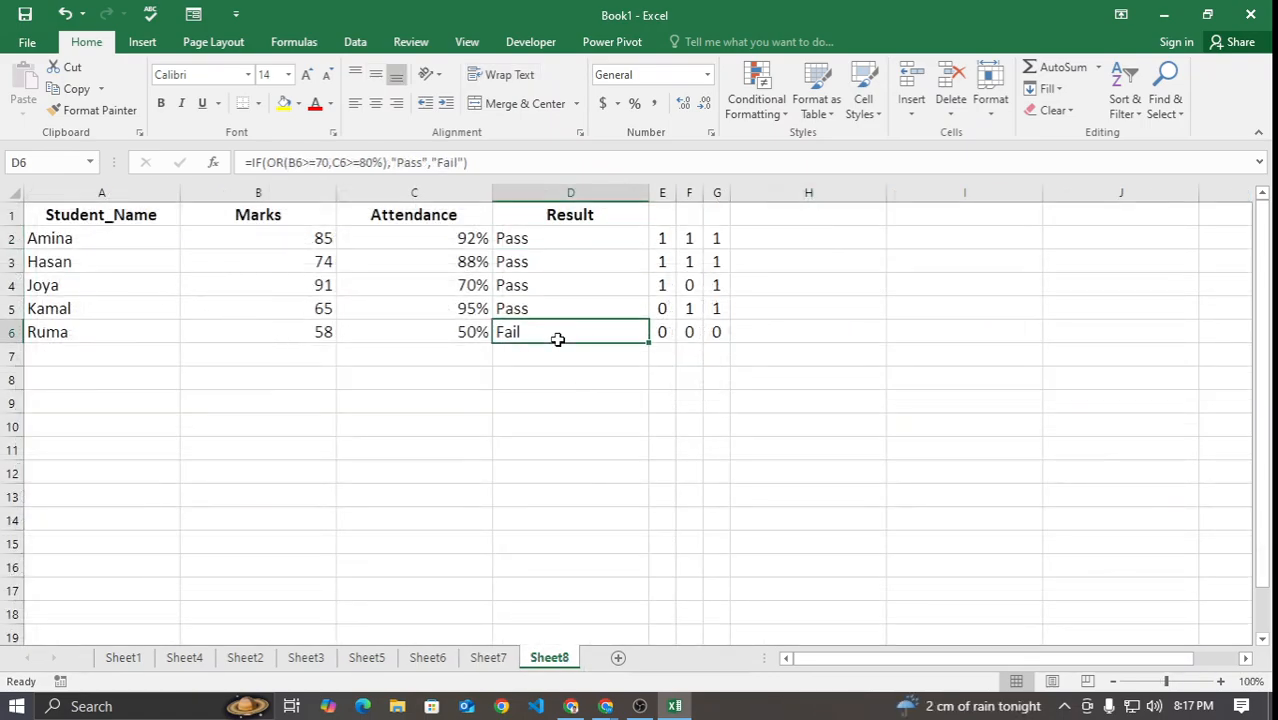
left_click(318, 332)
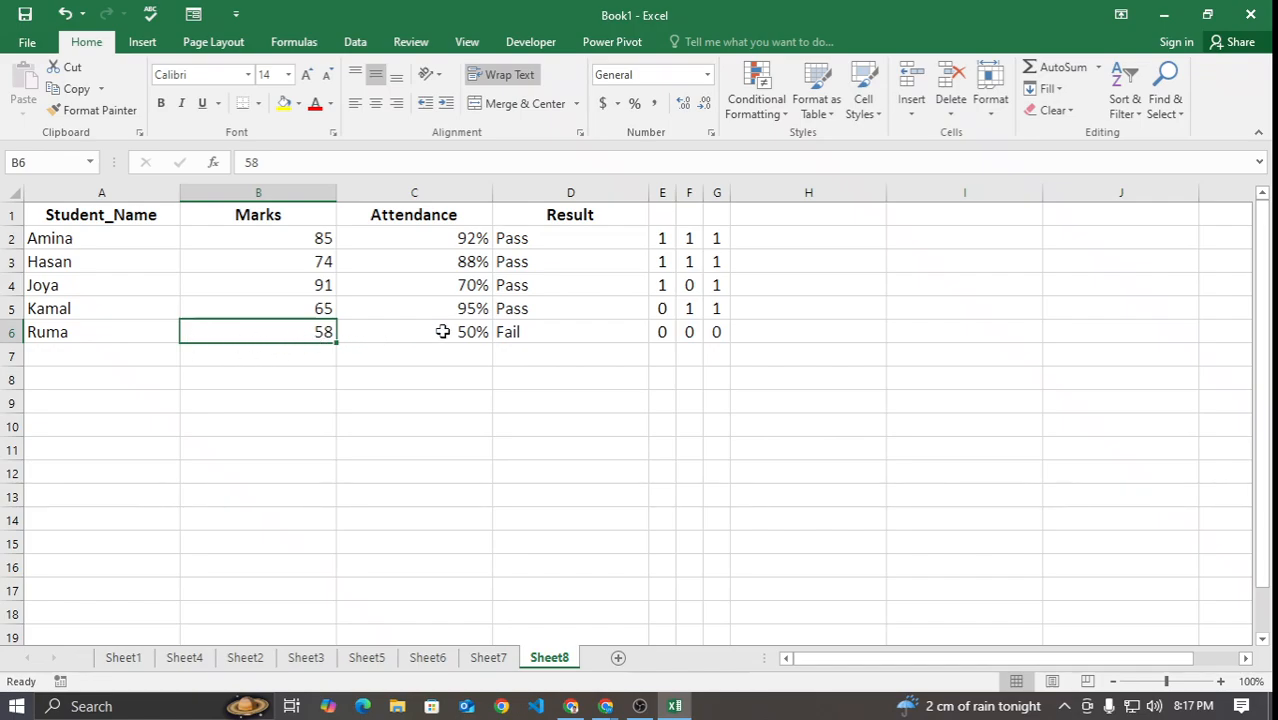
double_click(286, 335)
double_click(406, 338)
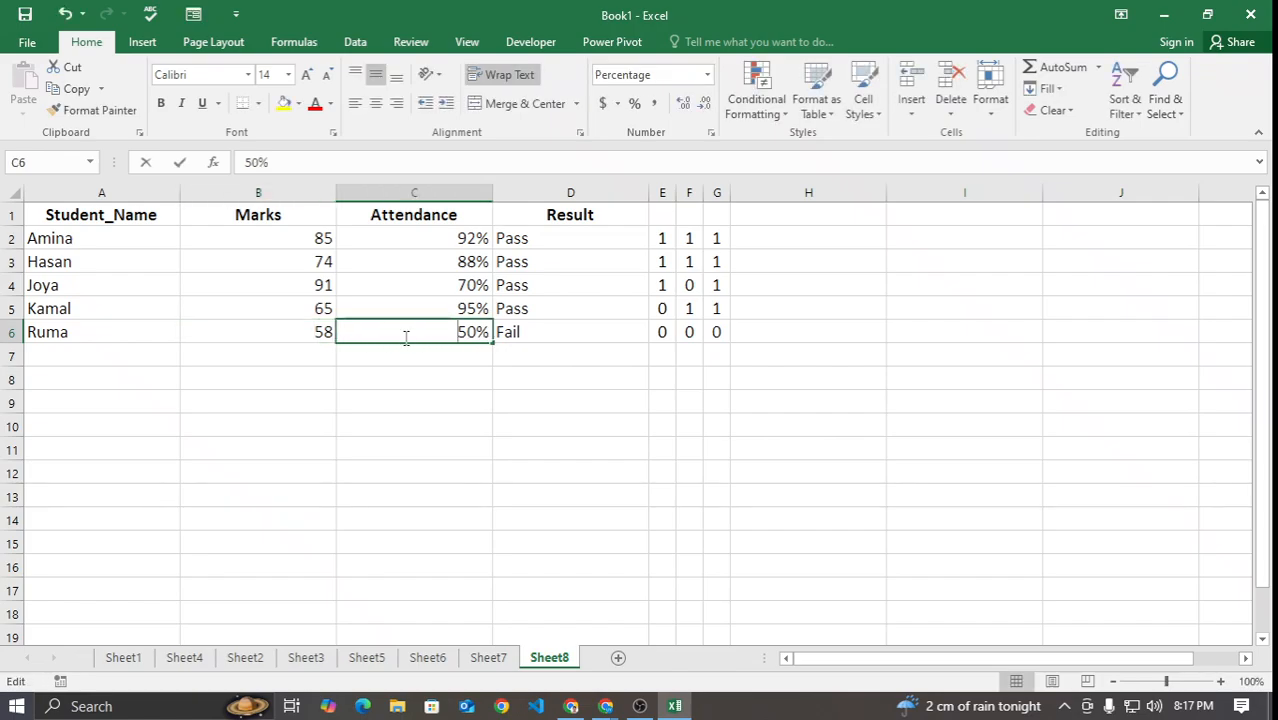
double_click(551, 334)
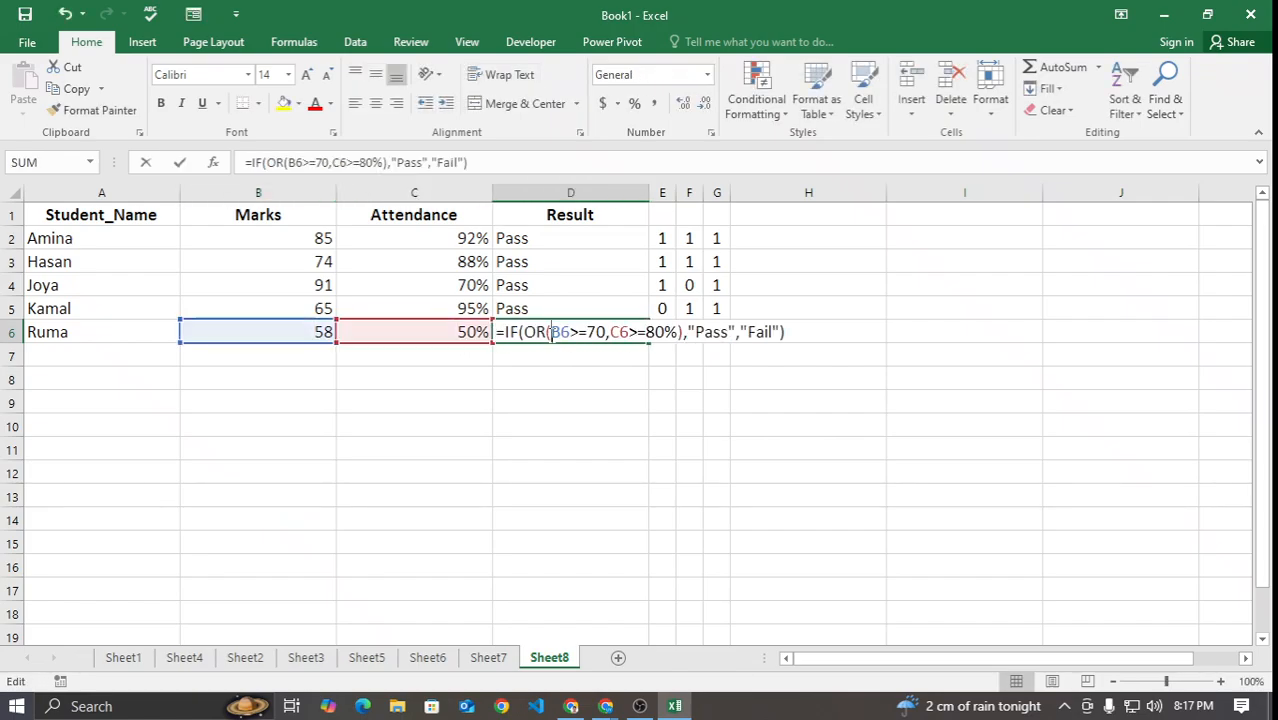
key("Return")
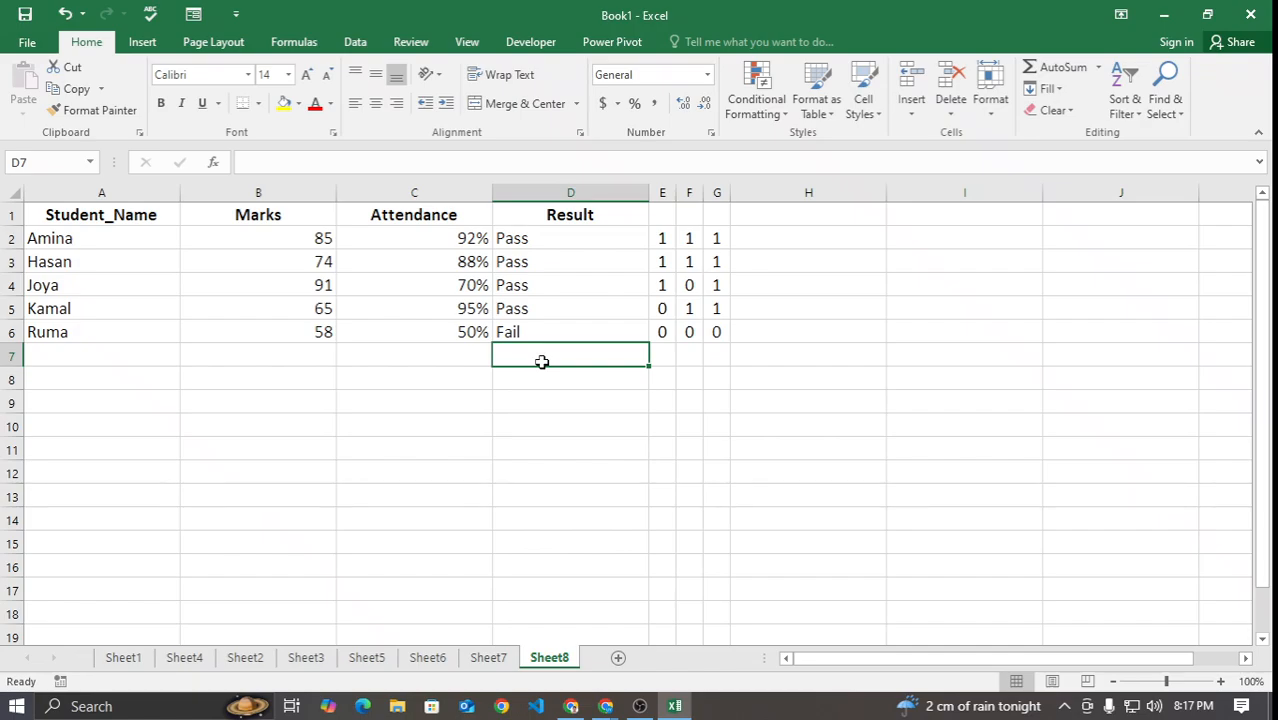
left_click(716, 334)
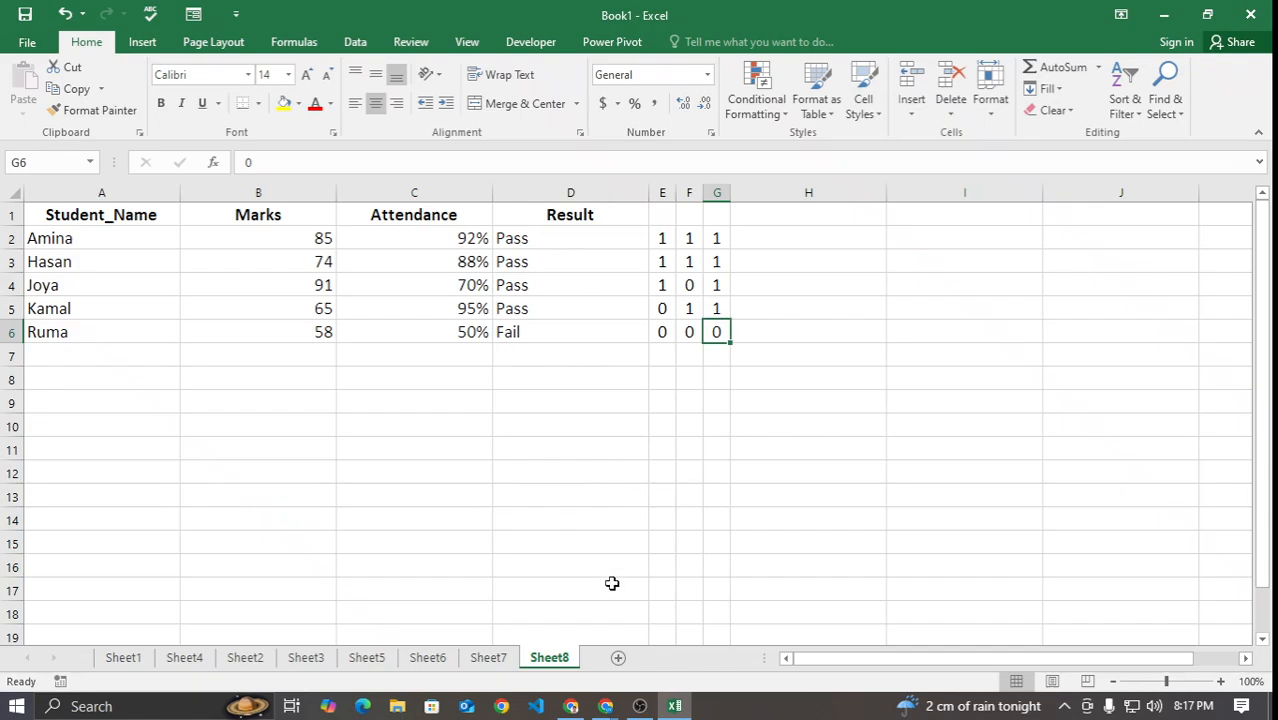
Step: Check the Google Meet window and switch to the ChatGPT conversation "VLOOKUP demo data" in Chrome
left_click(600, 705)
left_click(587, 686)
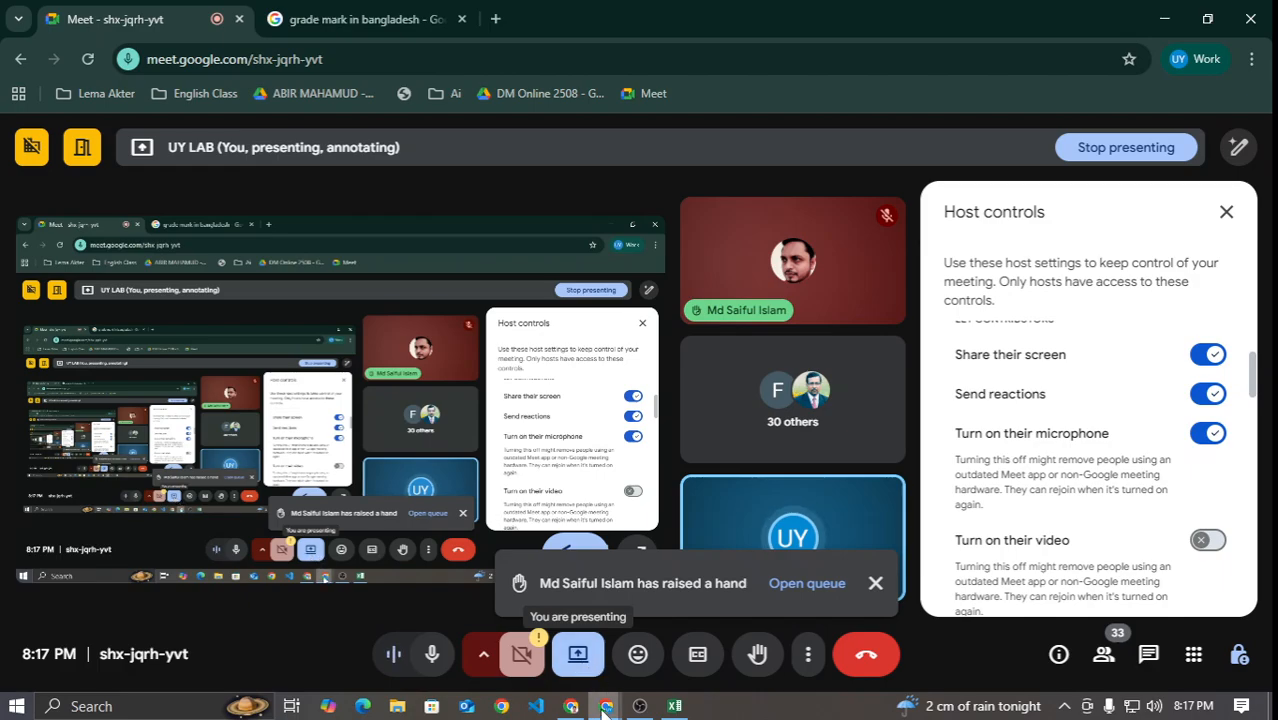
left_click(578, 710)
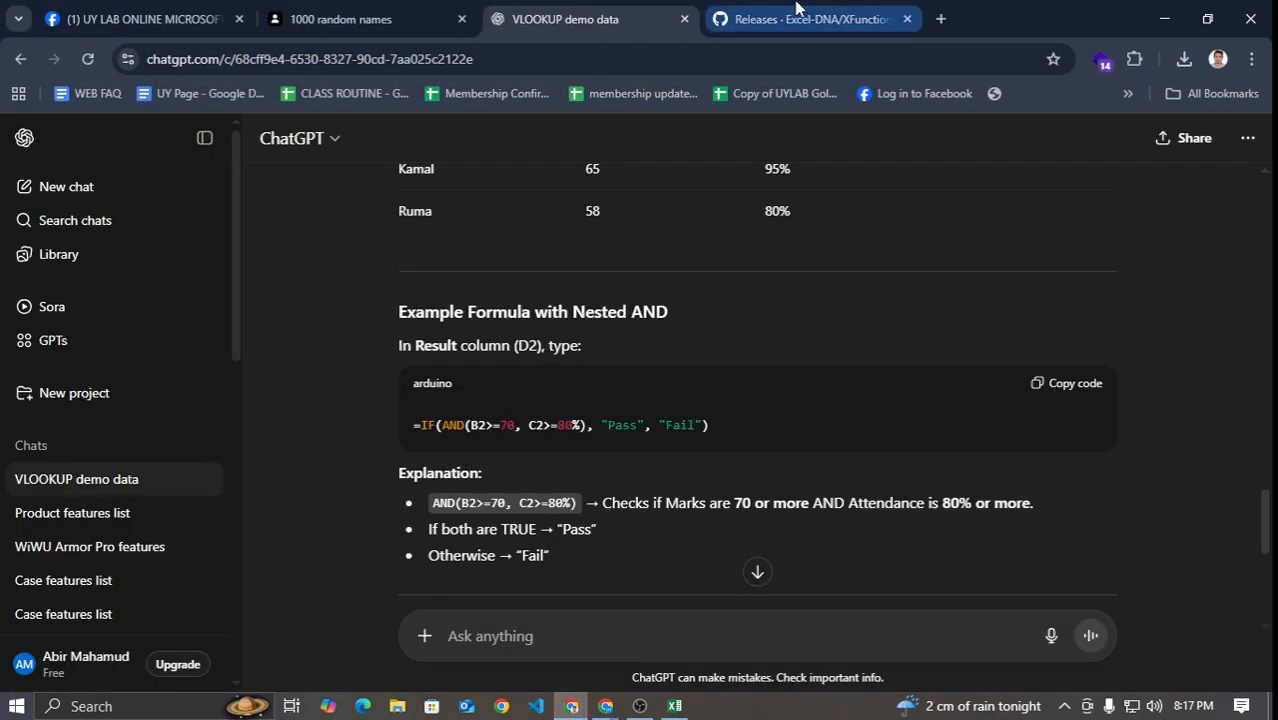